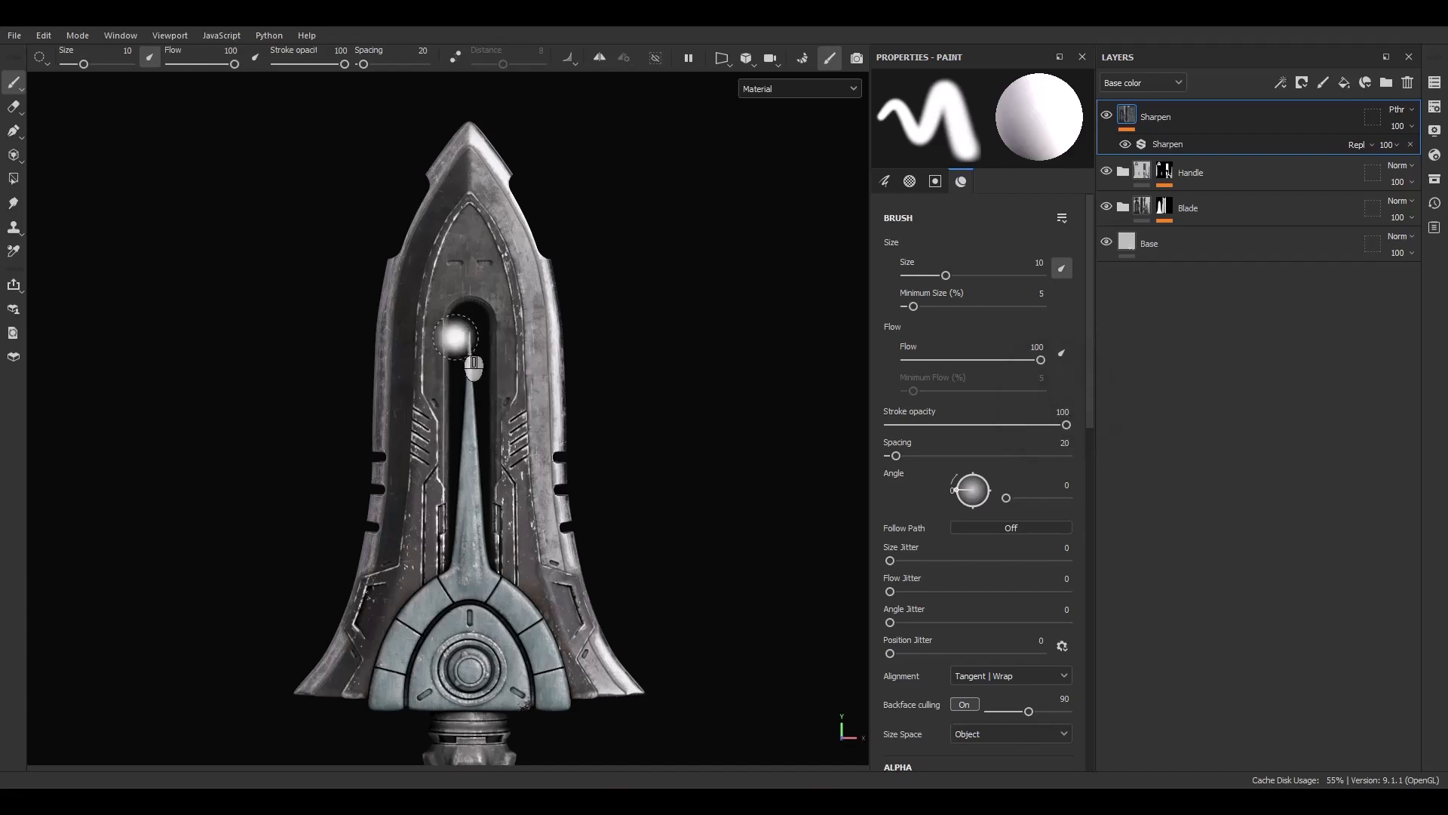
pyautogui.keyDown('alt'); pyautogui.moveTo(500, 459); pyautogui.dragTo(575, 352, button='middle'); pyautogui.keyUp('alt')
pyautogui.scroll(-5, 494, 382)
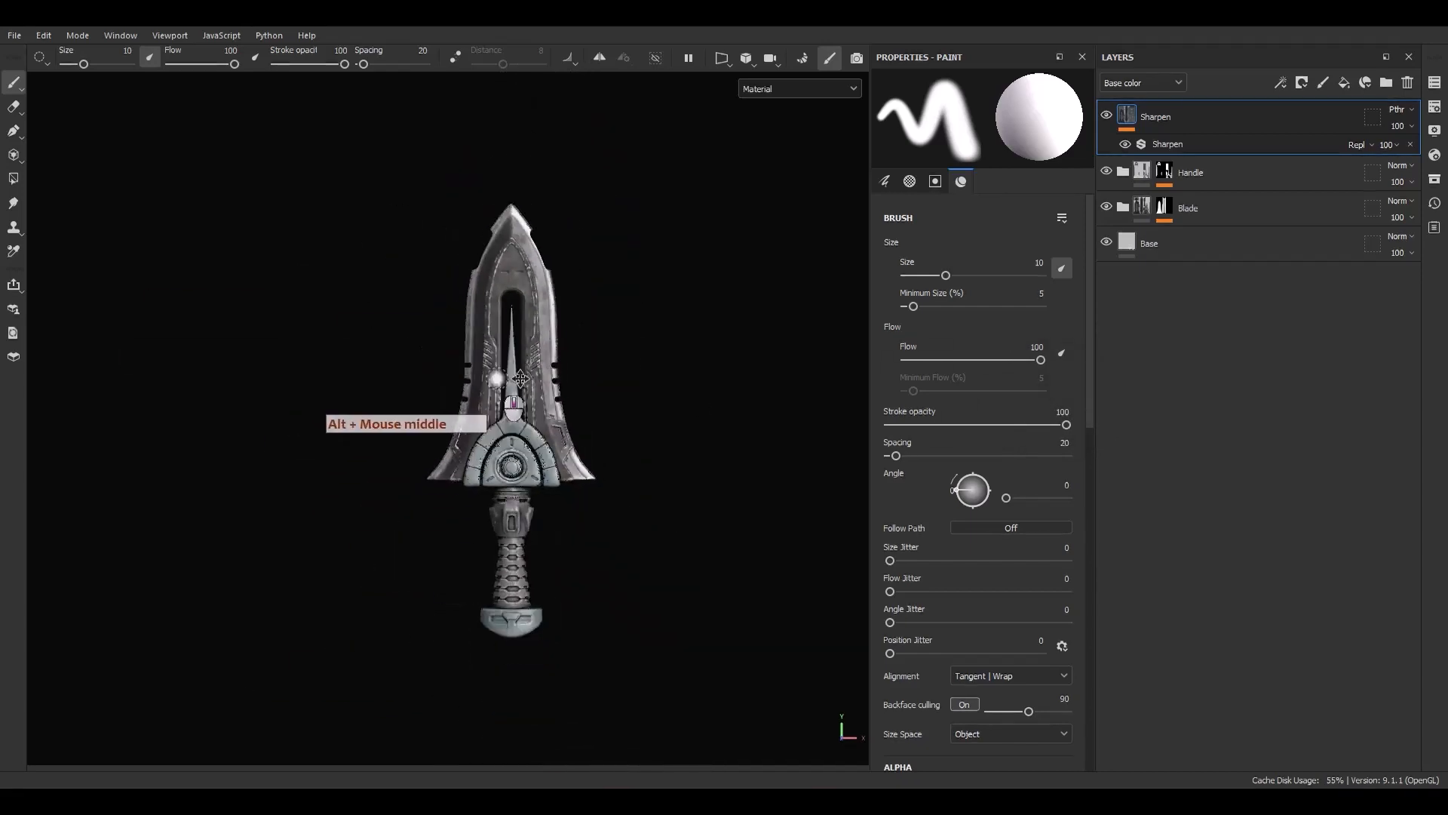
pyautogui.keyDown('alt'); pyautogui.moveTo(495, 434); pyautogui.dragTo(566, 391); pyautogui.keyUp('alt')
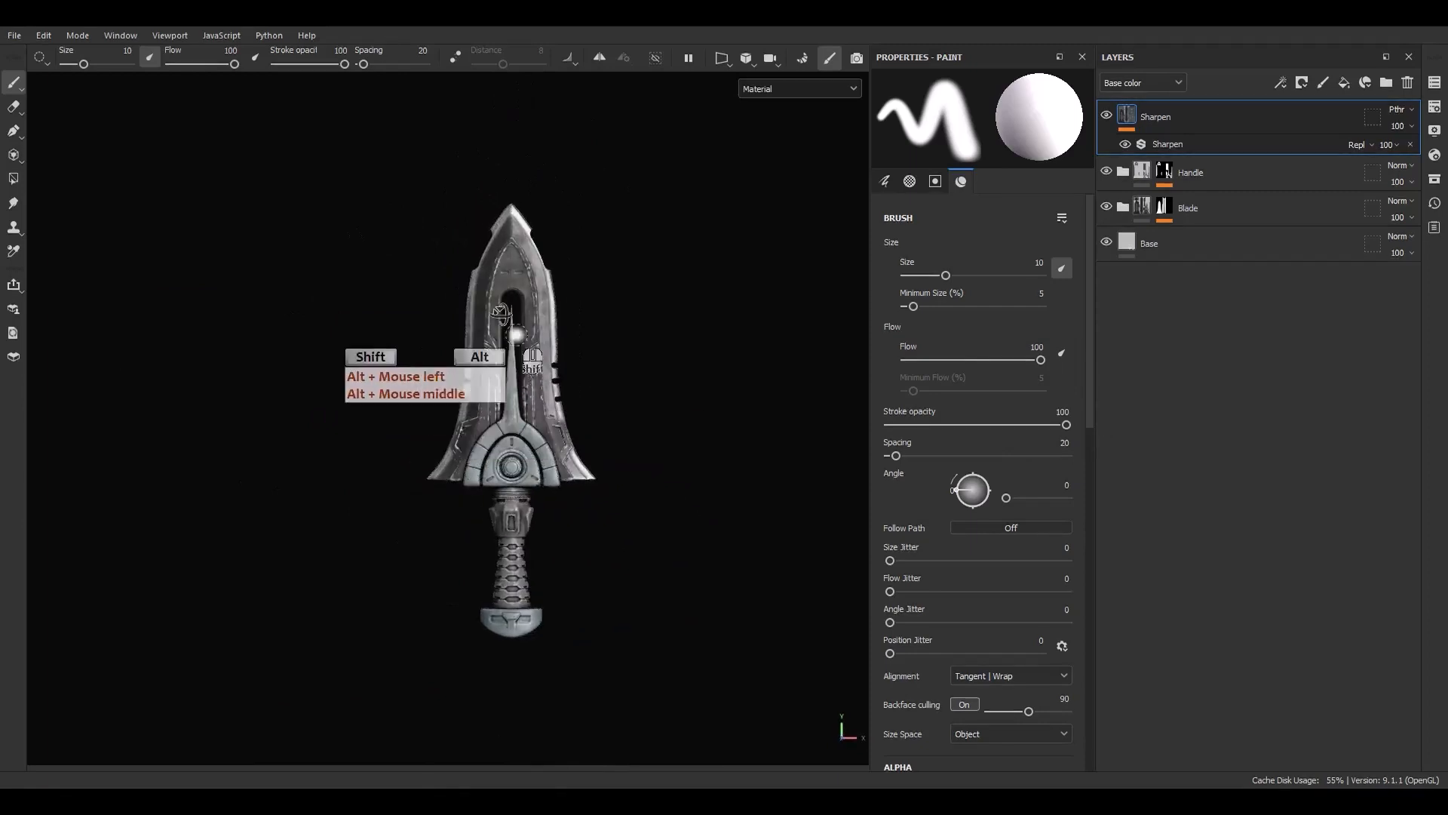
pyautogui.scroll(5, 520, 320)
pyautogui.keyDown('alt'); pyautogui.moveTo(616, 384); pyautogui.dragTo(585, 392, button='middle'); pyautogui.keyUp('alt')
pyautogui.keyDown('alt'); pyautogui.moveTo(585, 392); pyautogui.dragTo(606, 337, button='right'); pyautogui.keyUp('alt')
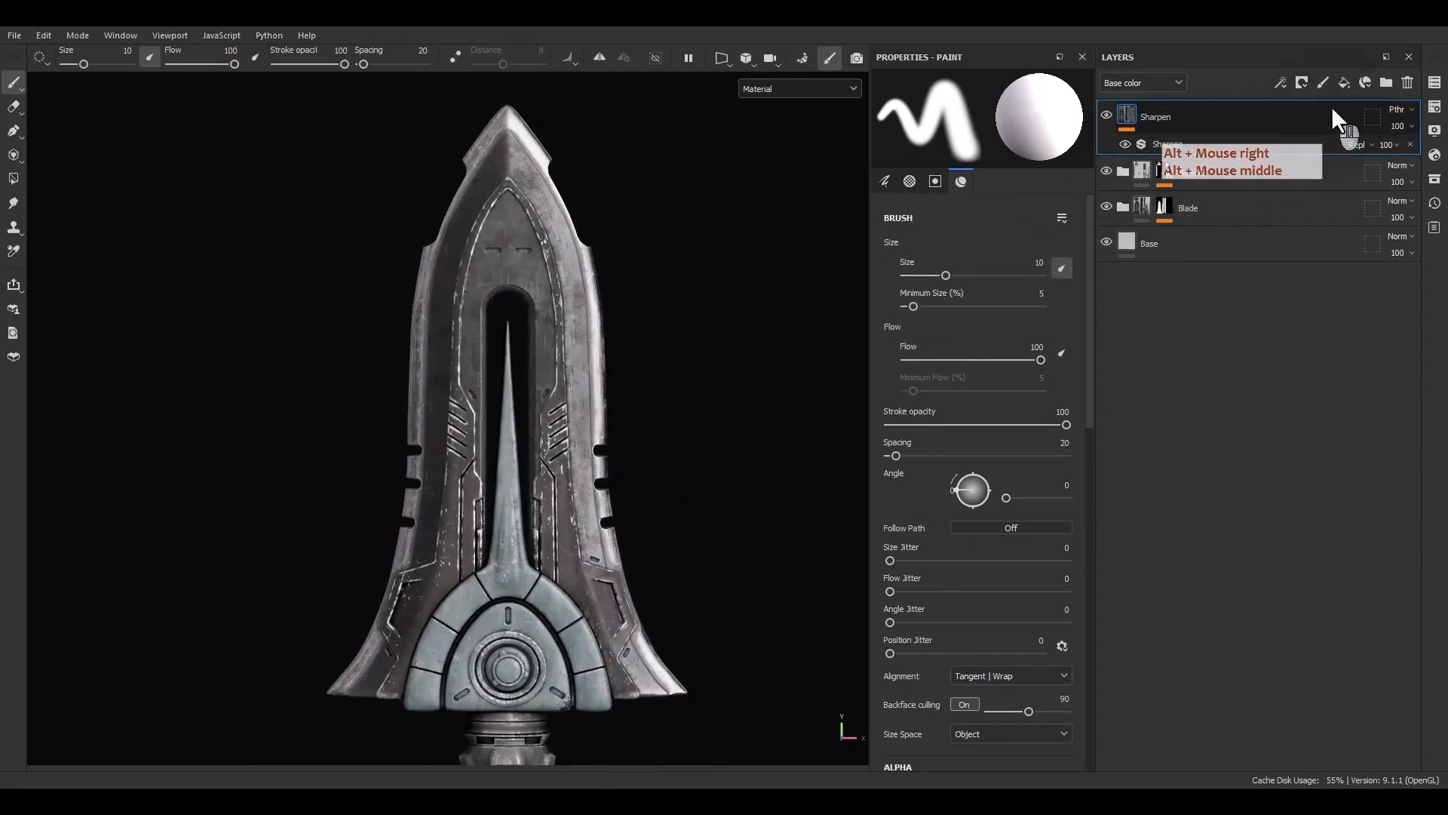
# Add a fill layer, move it below the Sharpen layer and rename it Emmisive
pyautogui.click(1343, 86)
pyautogui.moveTo(1216, 125); pyautogui.dragTo(1216, 187)
pyautogui.doubleClick(1172, 177)
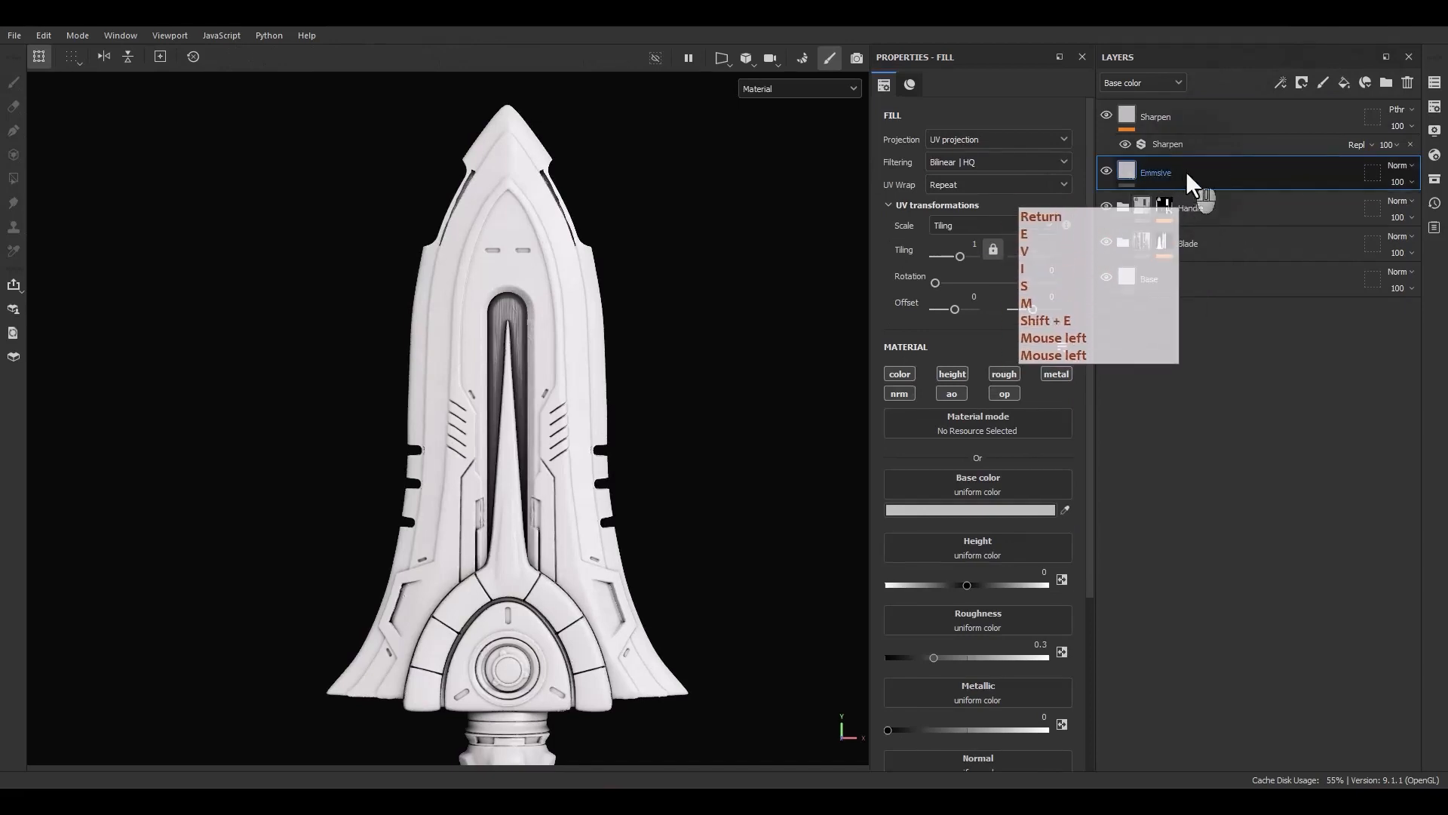
# Open the texture set settings and add an Emissive channel to the Dagger texture set
pyautogui.click(1434, 82)
pyautogui.click(1435, 107)
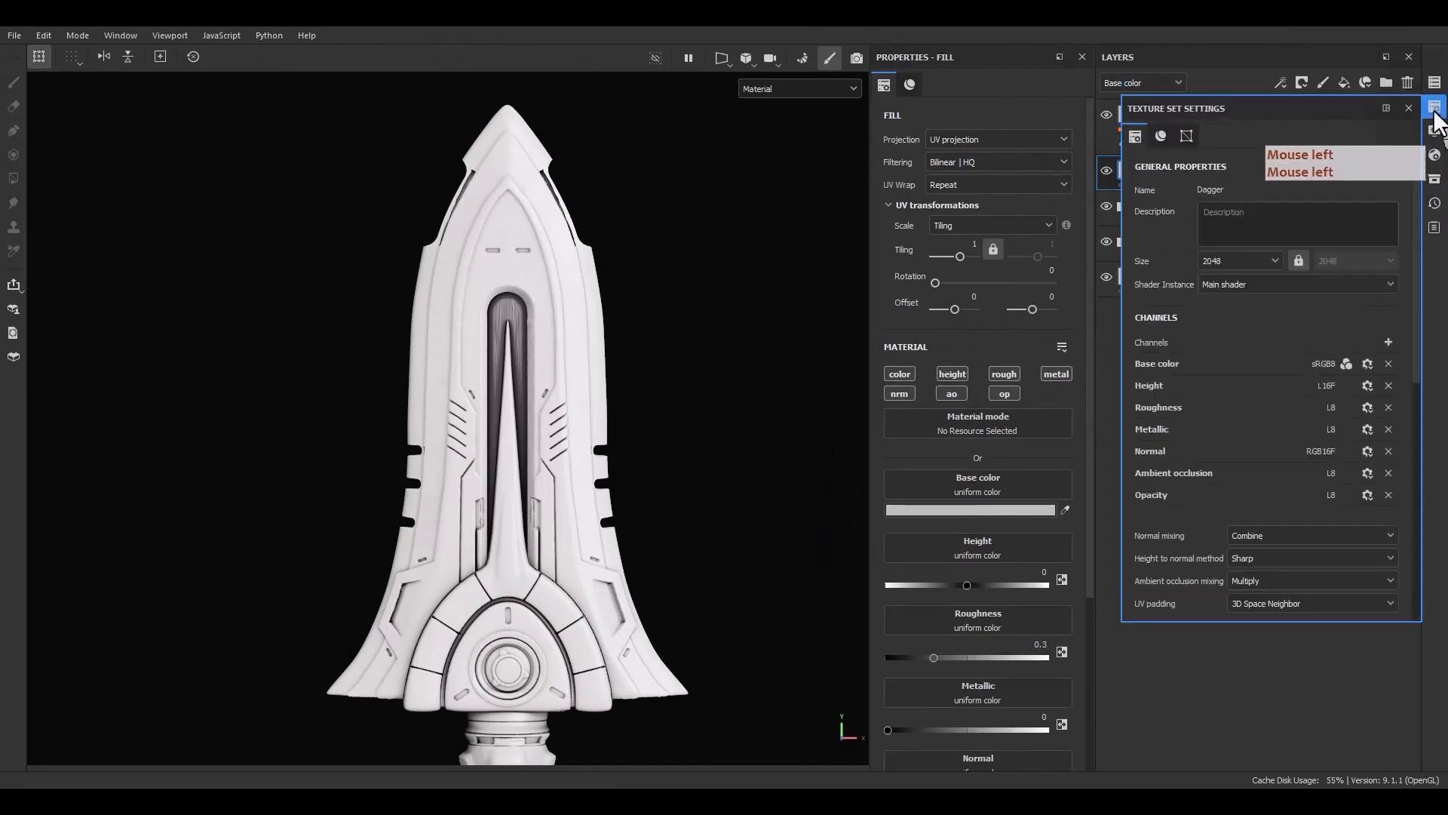
pyautogui.click(1388, 342)
pyautogui.click(1351, 508)
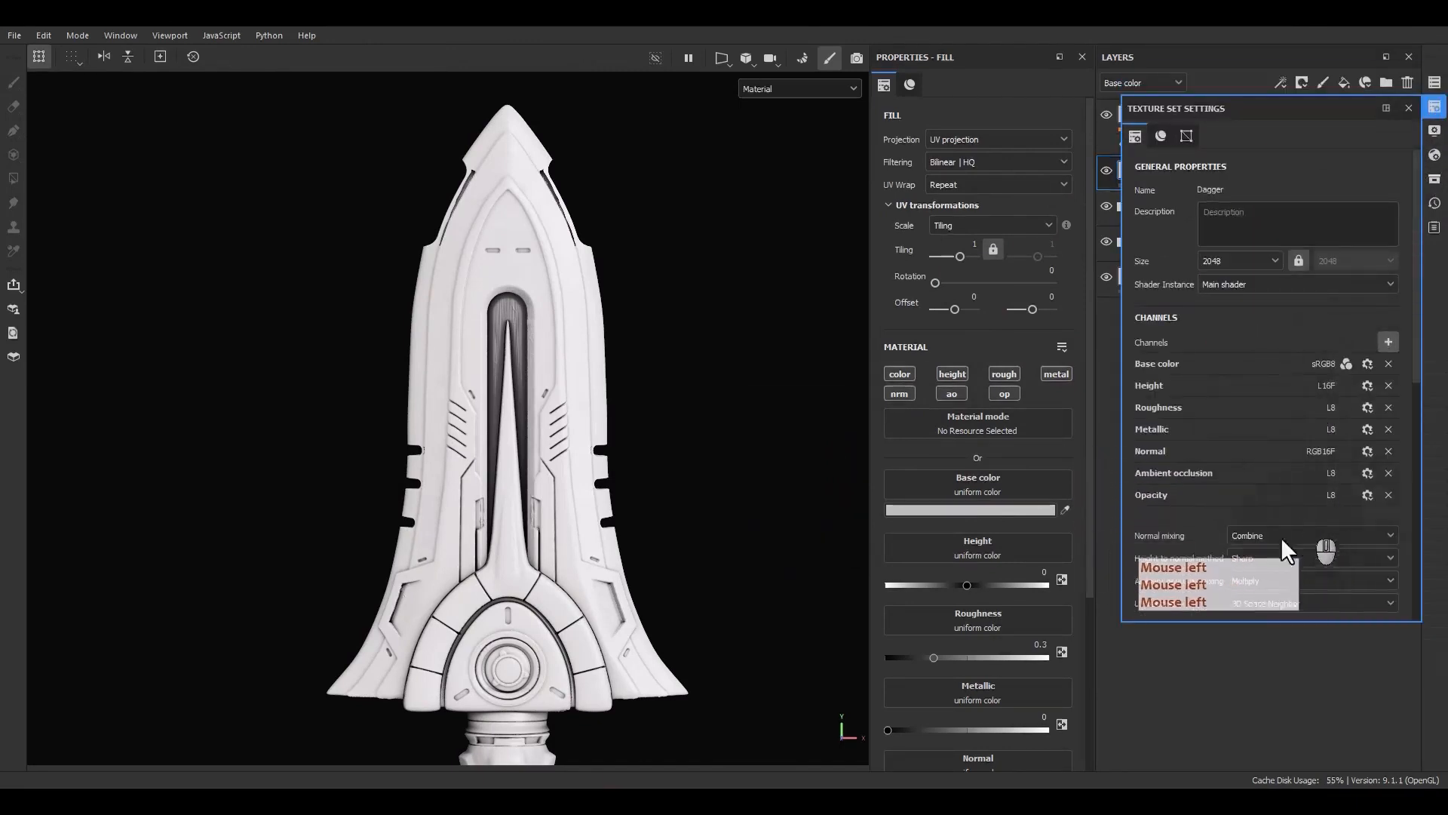
pyautogui.click(1407, 107)
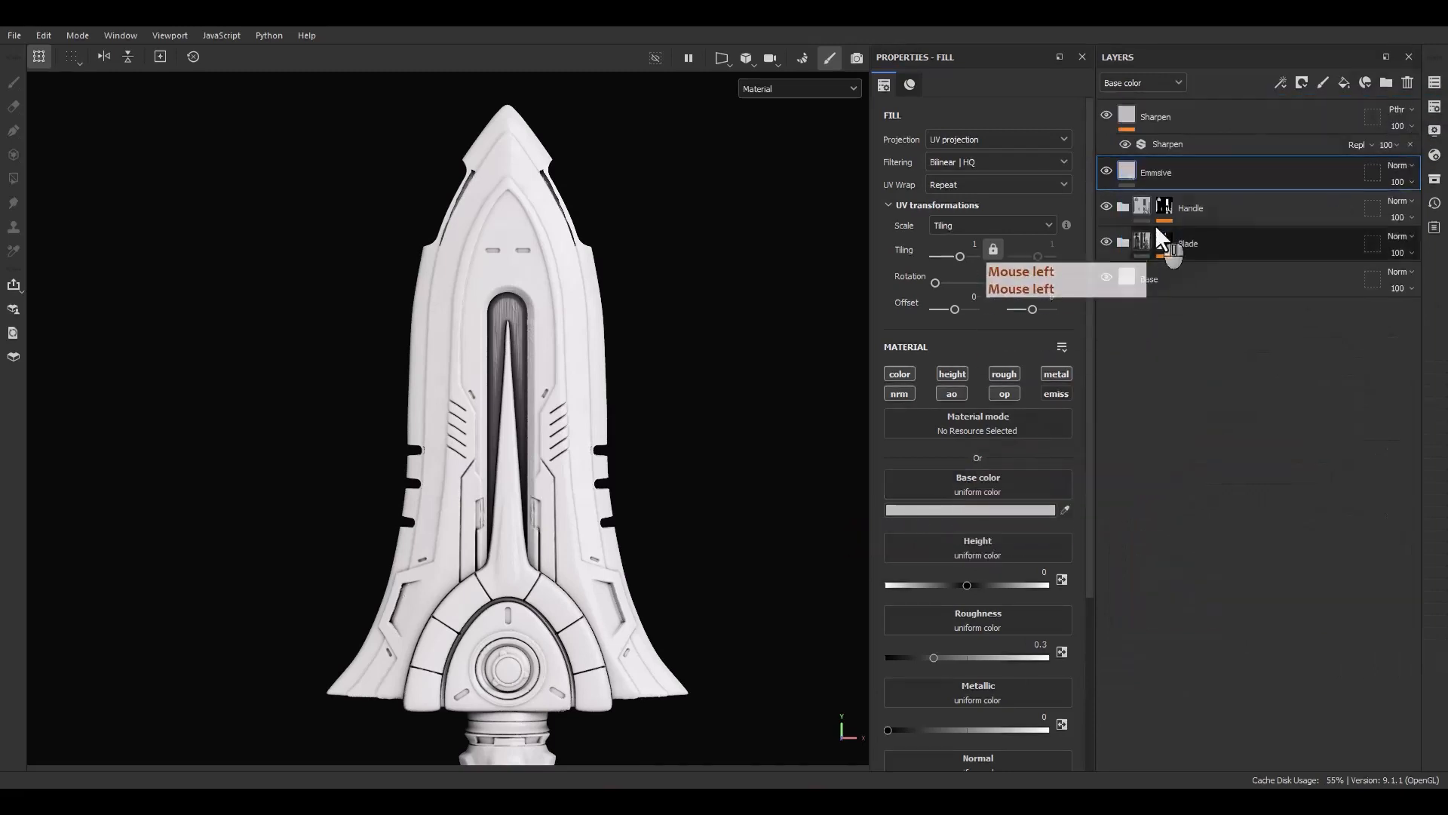
# Restrict the Emmisive fill layer to the emissive channel only
pyautogui.keyDown('alt'); pyautogui.click(1063, 392); pyautogui.keyUp('alt')
pyautogui.click(1178, 279)
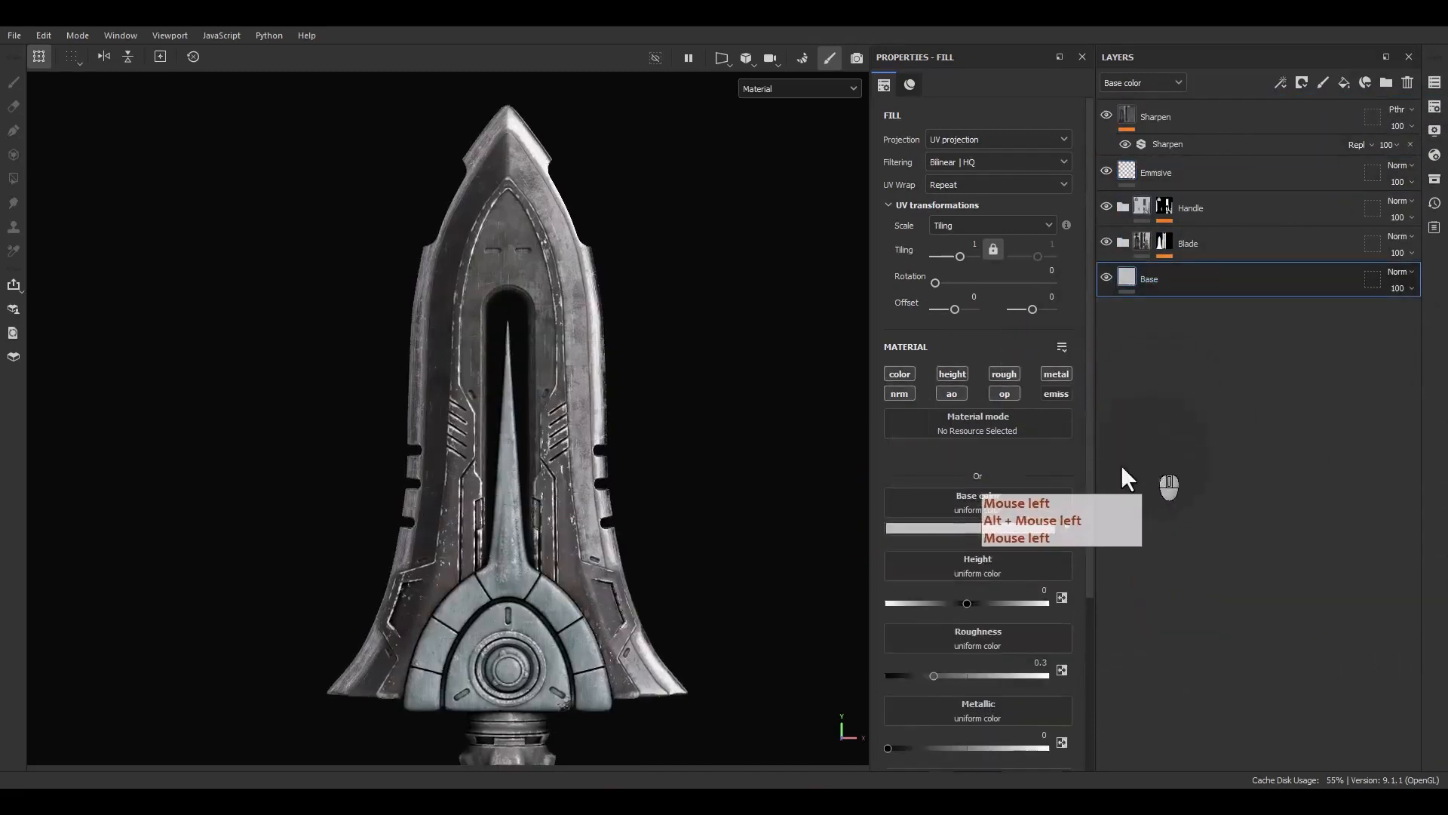
pyautogui.click(1058, 393)
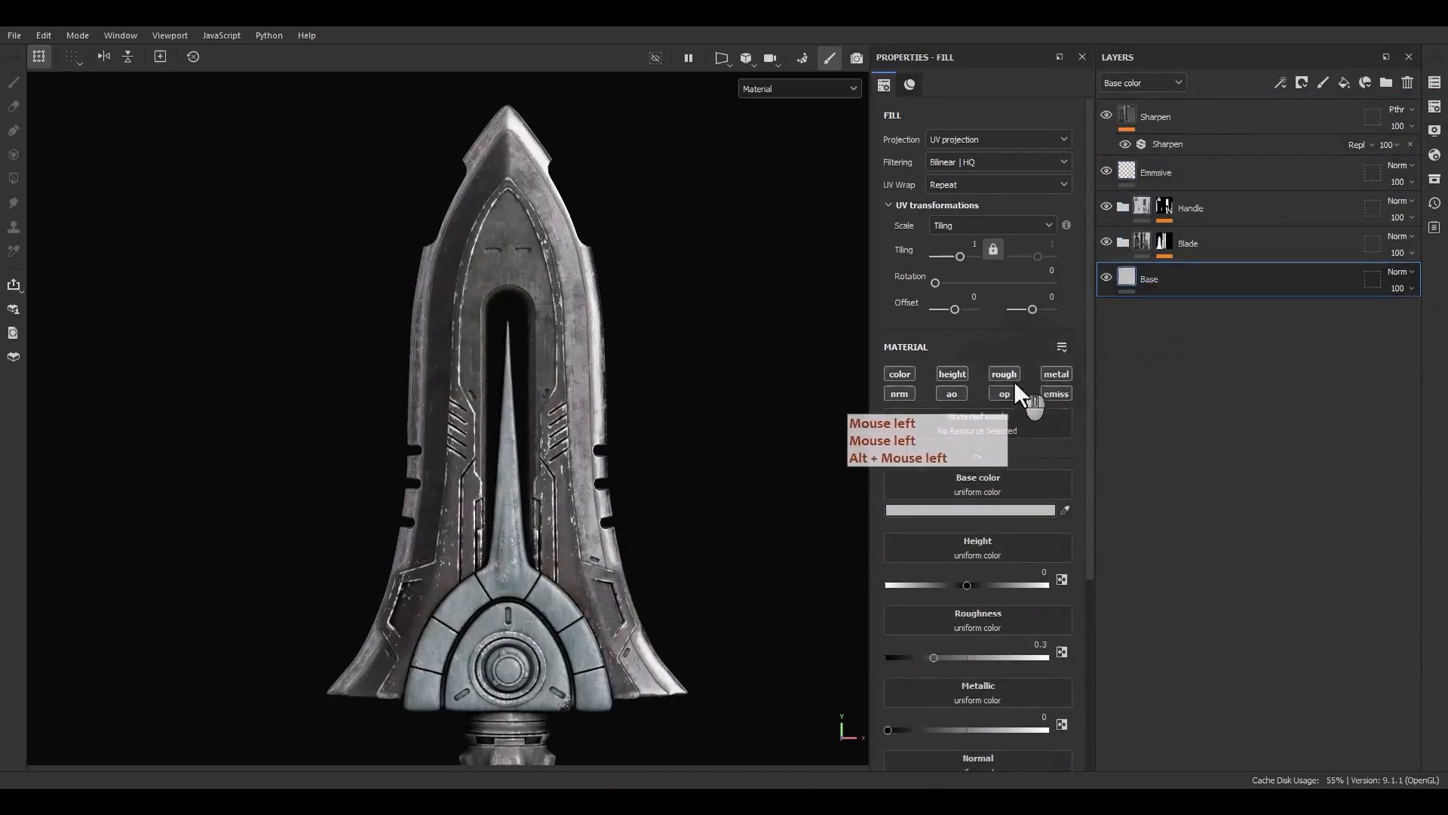
pyautogui.click(1174, 174)
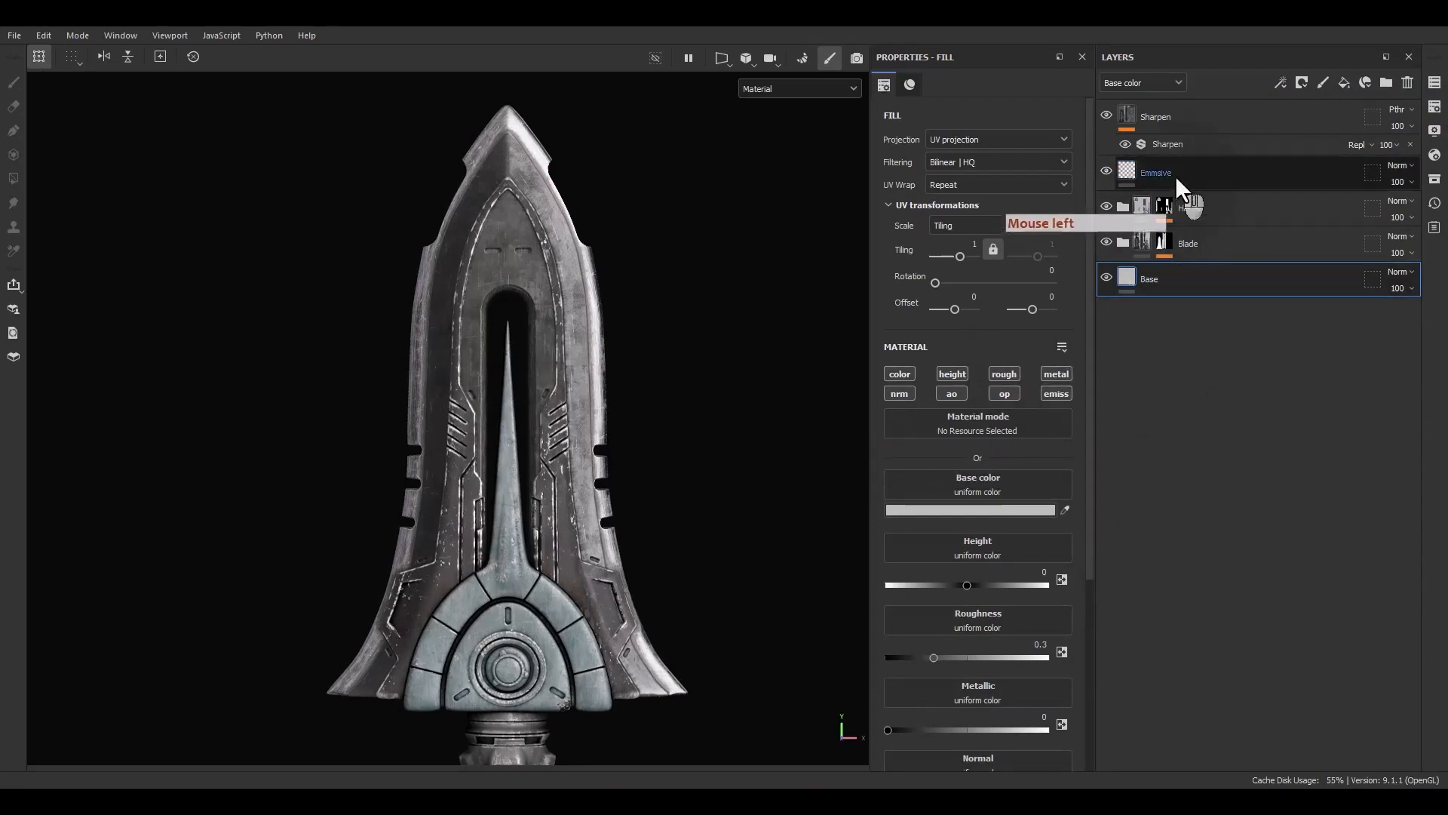
# Set the Emmisive layer's emissive color to white
pyautogui.click(971, 515)
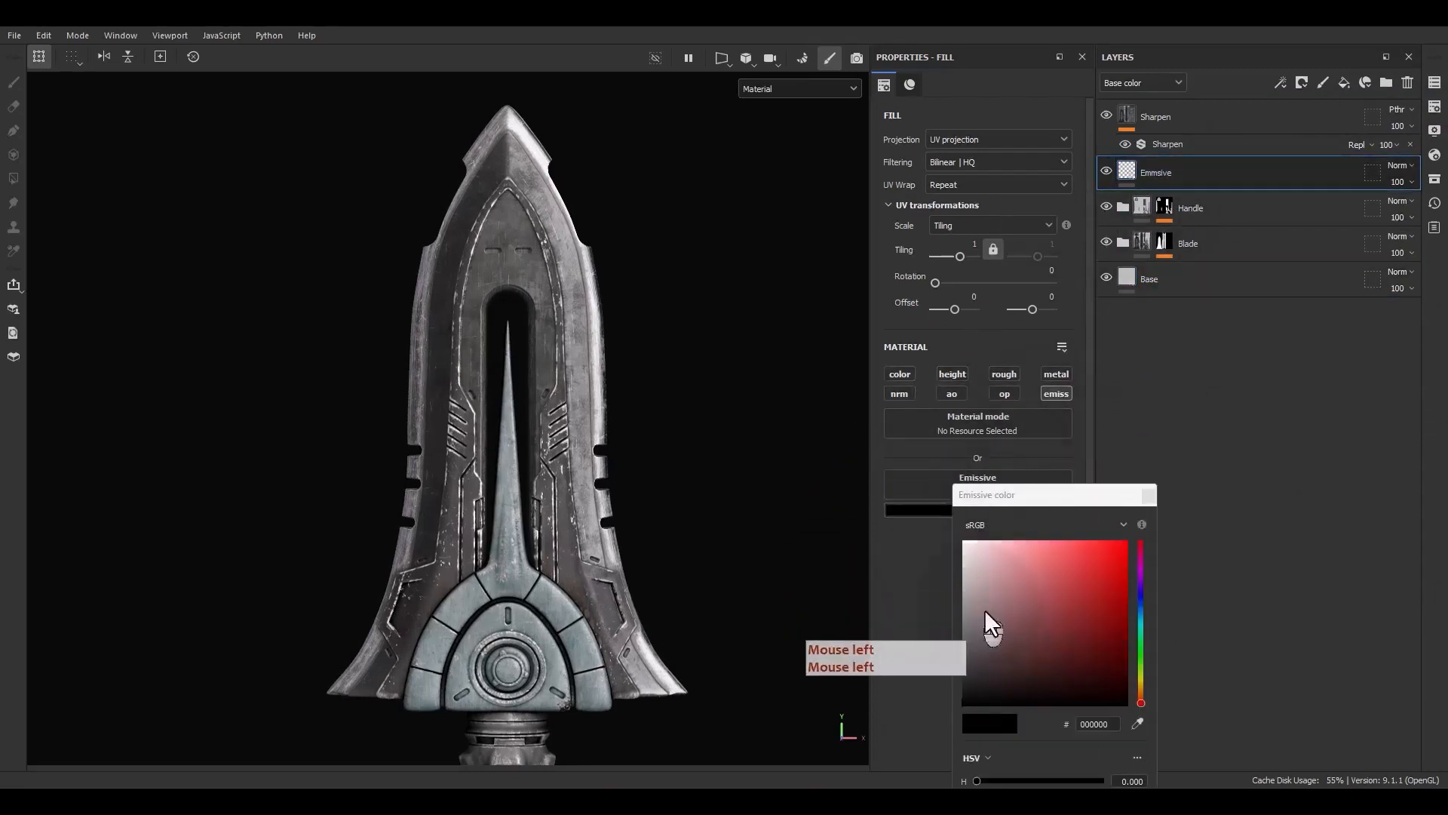
pyautogui.moveTo(999, 598); pyautogui.dragTo(864, 480)
pyautogui.click(1149, 496)
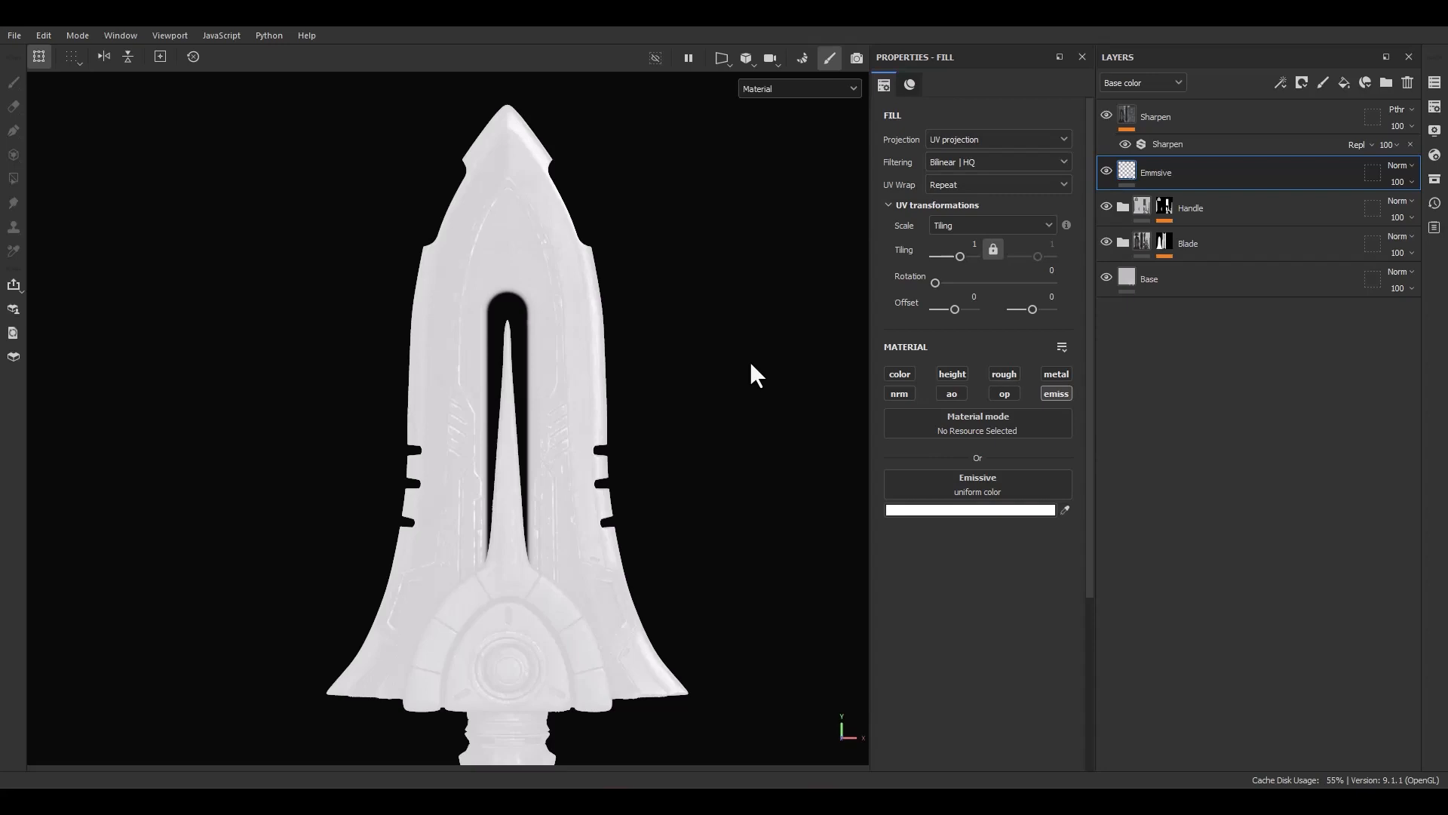
# Add a black mask to the Emmisive layer and add a paint effect inside the mask
pyautogui.rightClick(1180, 174)
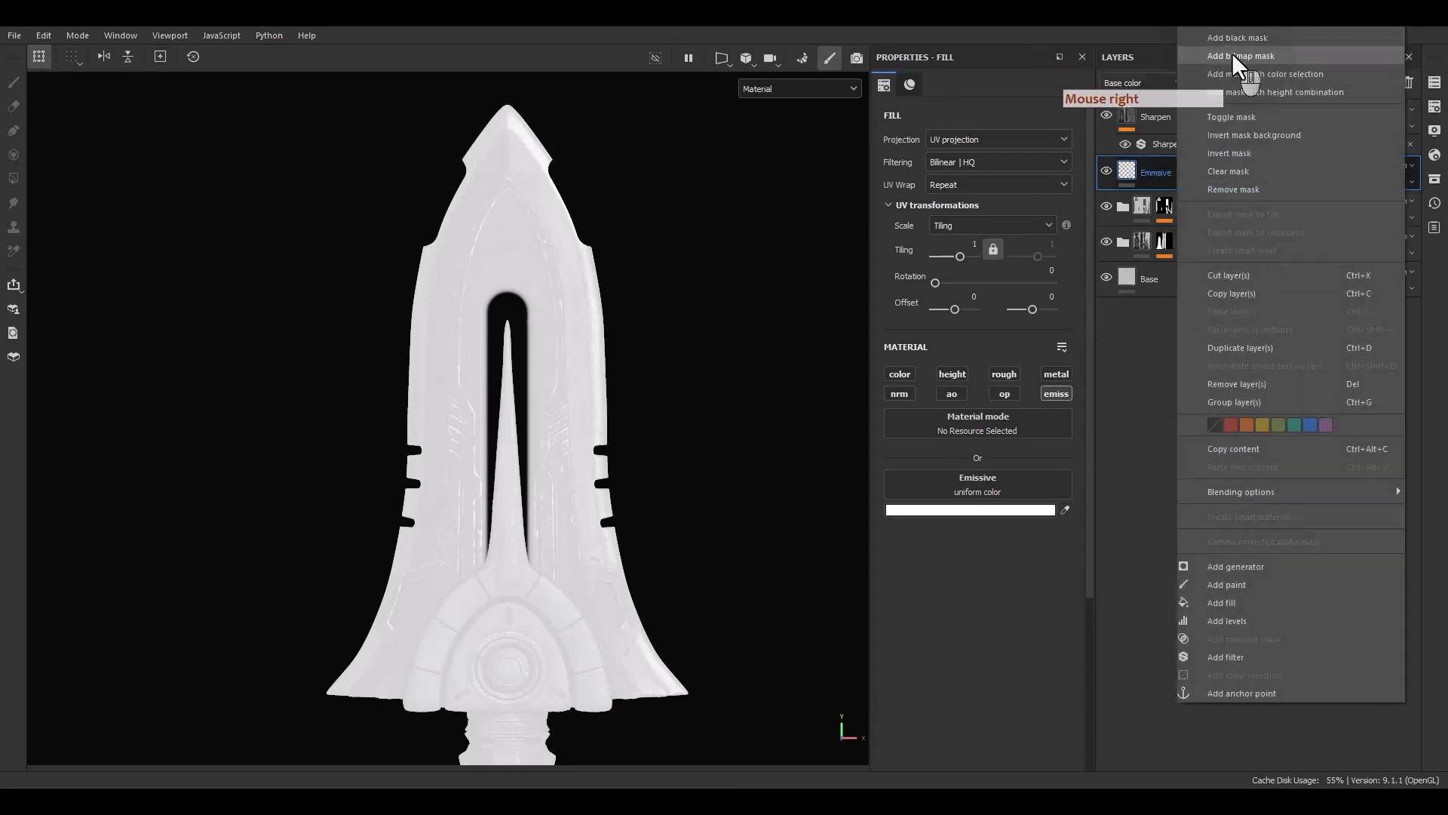
pyautogui.click(1232, 41)
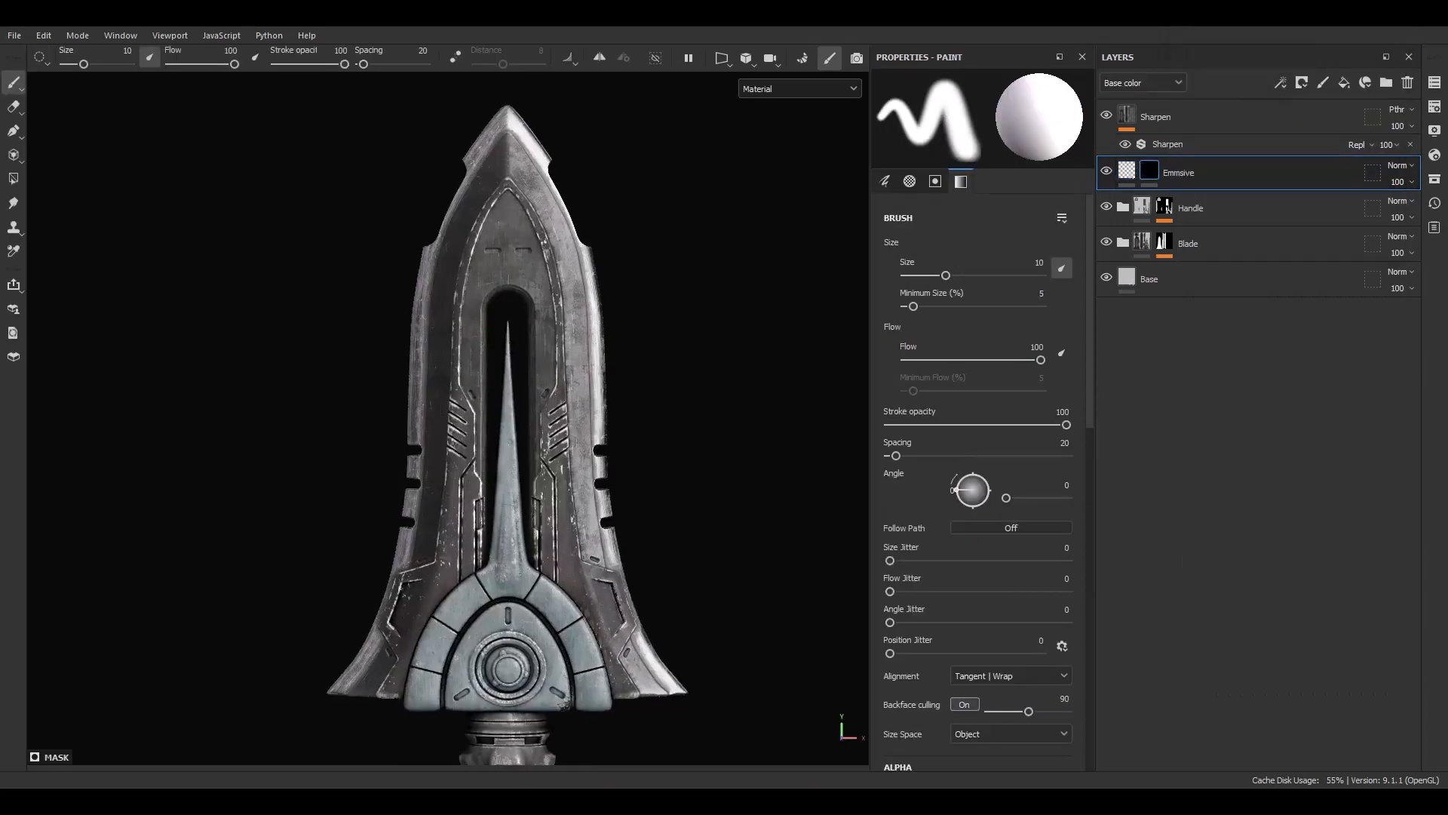
pyautogui.press('F9')
pyautogui.rightClick(1178, 175)
pyautogui.click(1217, 586)
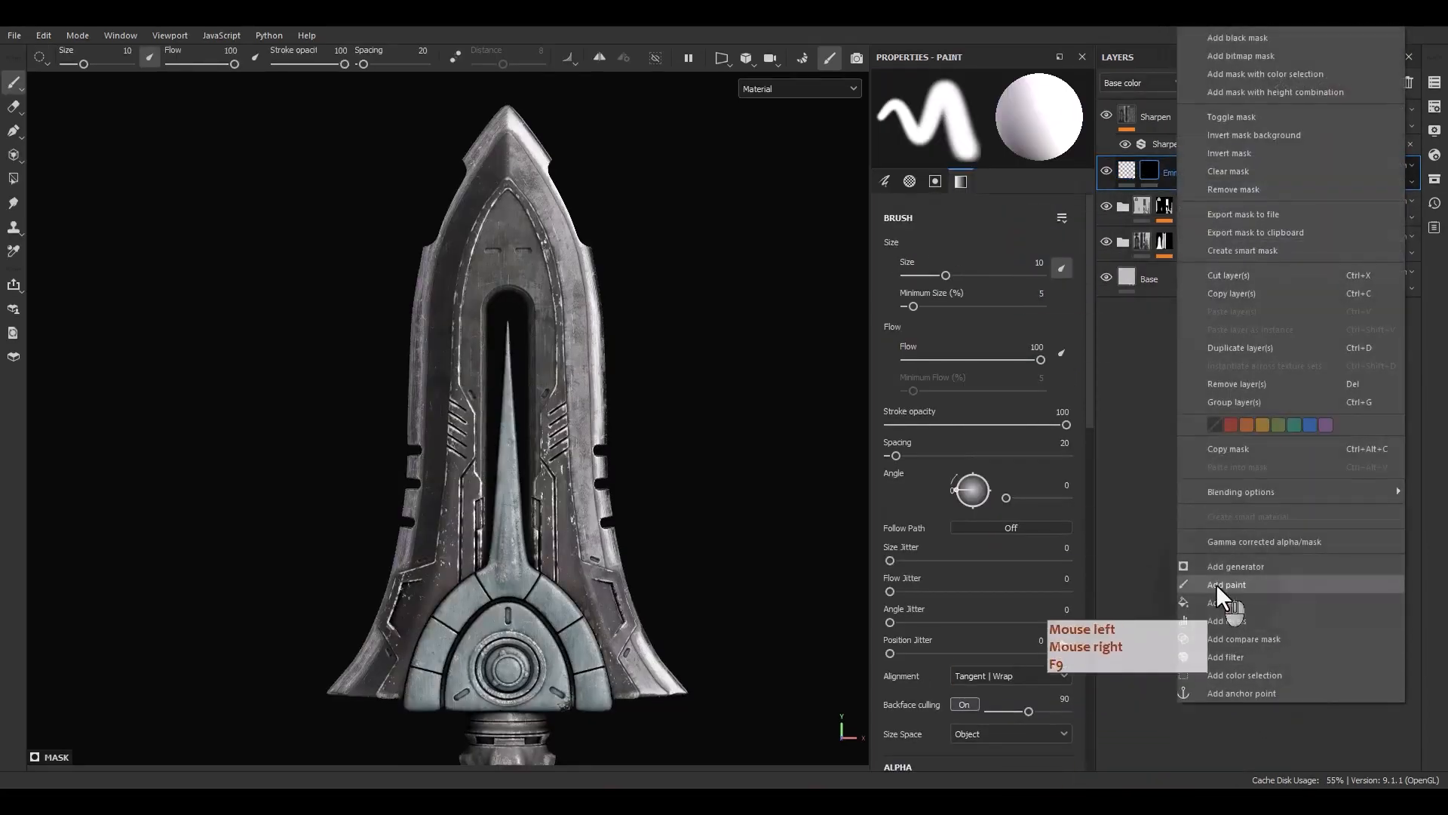
# Use Polygon Fill in UV chunk mode to fill the ring around the guard's central emblem in the mask
pyautogui.keyDown('alt'); pyautogui.moveTo(535, 594); pyautogui.dragTo(602, 403, button='middle'); pyautogui.keyUp('alt')
pyautogui.scroll(7, 599, 443)
pyautogui.keyDown('alt'); pyautogui.moveTo(629, 487); pyautogui.dragTo(611, 483, button='middle'); pyautogui.keyUp('alt')
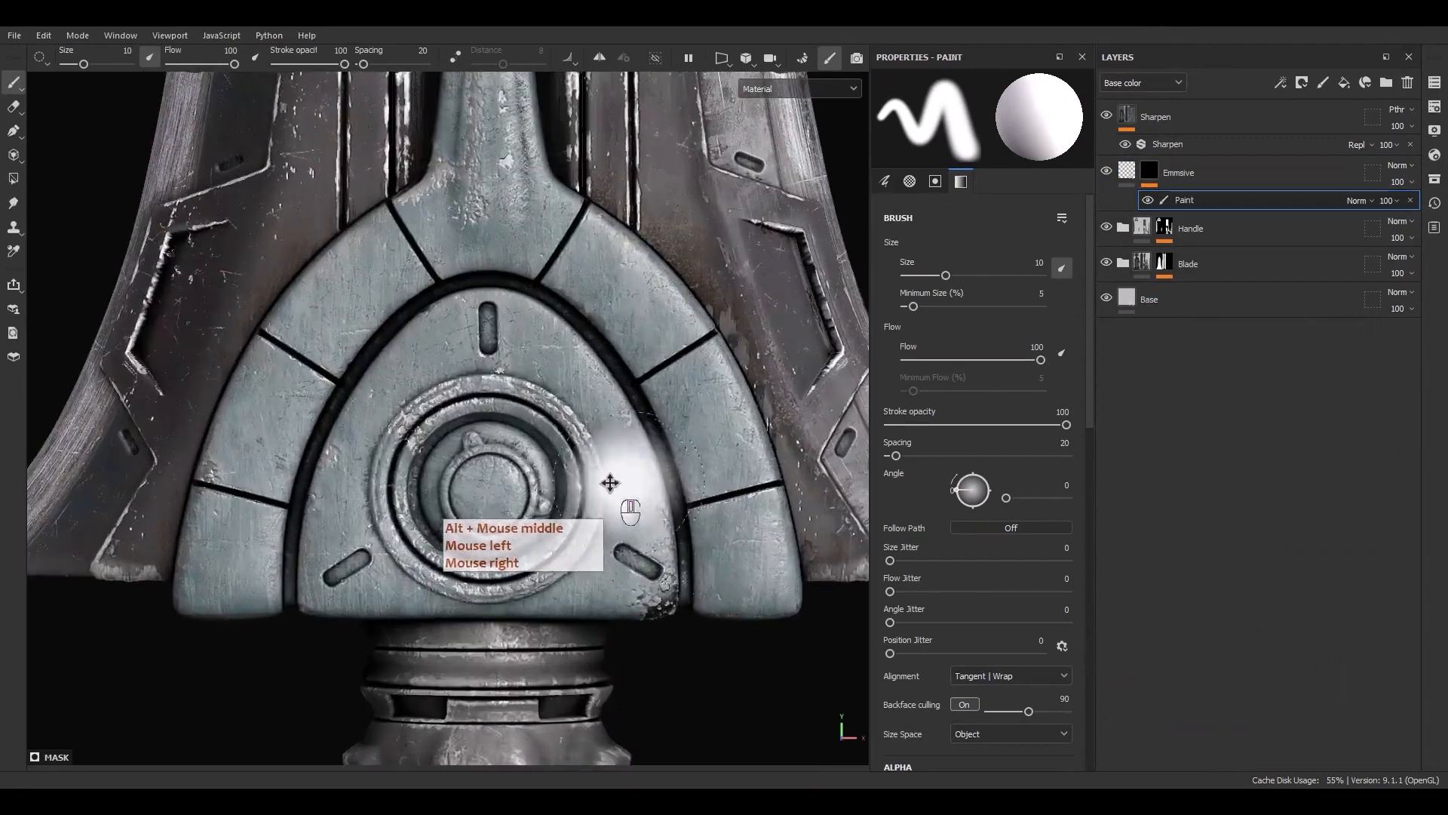
pyautogui.keyDown('alt'); pyautogui.moveTo(610, 483); pyautogui.dragTo(589, 472); pyautogui.keyUp('alt')
pyautogui.click(11, 178)
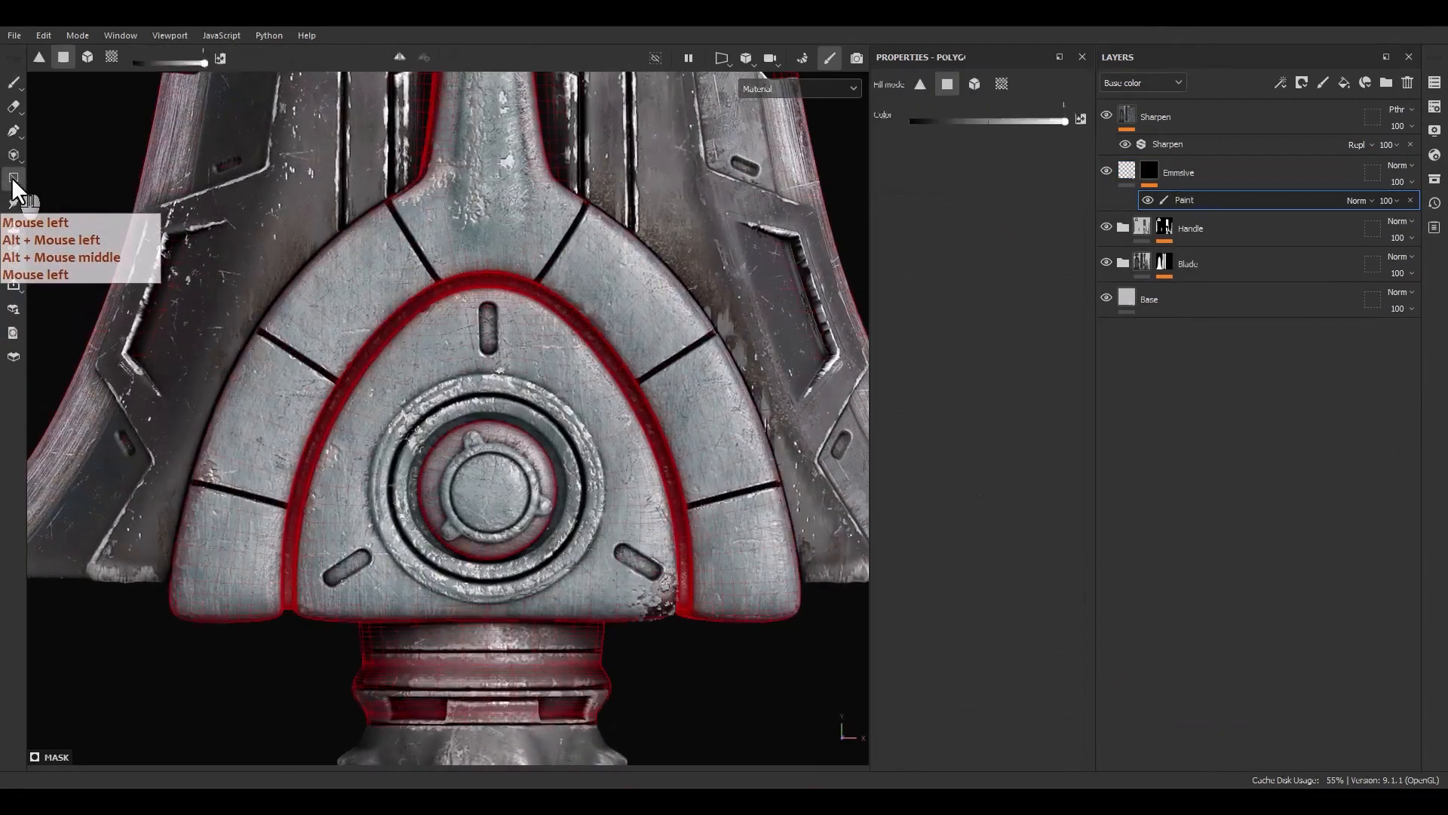
pyautogui.click(110, 57)
pyautogui.scroll(5, 581, 339)
pyautogui.click(573, 317)
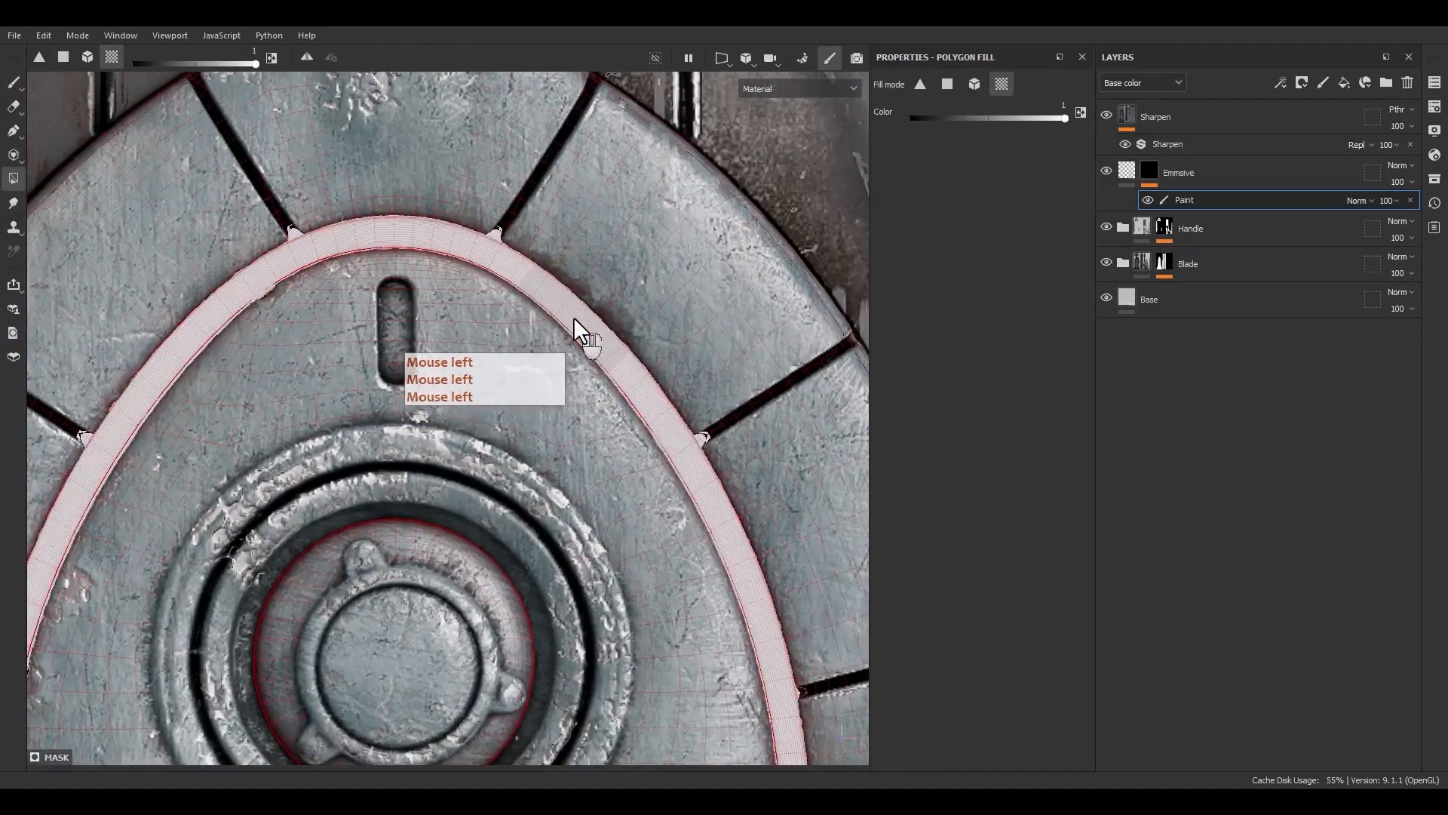
# Inspect the glowing ring on the guard from a wider view of the blade
pyautogui.scroll(-5, 453, 320)
pyautogui.keyDown('alt'); pyautogui.moveTo(491, 507); pyautogui.dragTo(452, 532); pyautogui.keyUp('alt')
pyautogui.keyDown('alt'); pyautogui.moveTo(453, 532); pyautogui.dragTo(572, 275, button='right'); pyautogui.keyUp('alt')
pyautogui.keyDown('alt'); pyautogui.moveTo(573, 274); pyautogui.dragTo(566, 404, button='middle'); pyautogui.keyUp('alt')
pyautogui.keyDown('alt'); pyautogui.moveTo(566, 405); pyautogui.dragTo(550, 393); pyautogui.keyUp('alt')
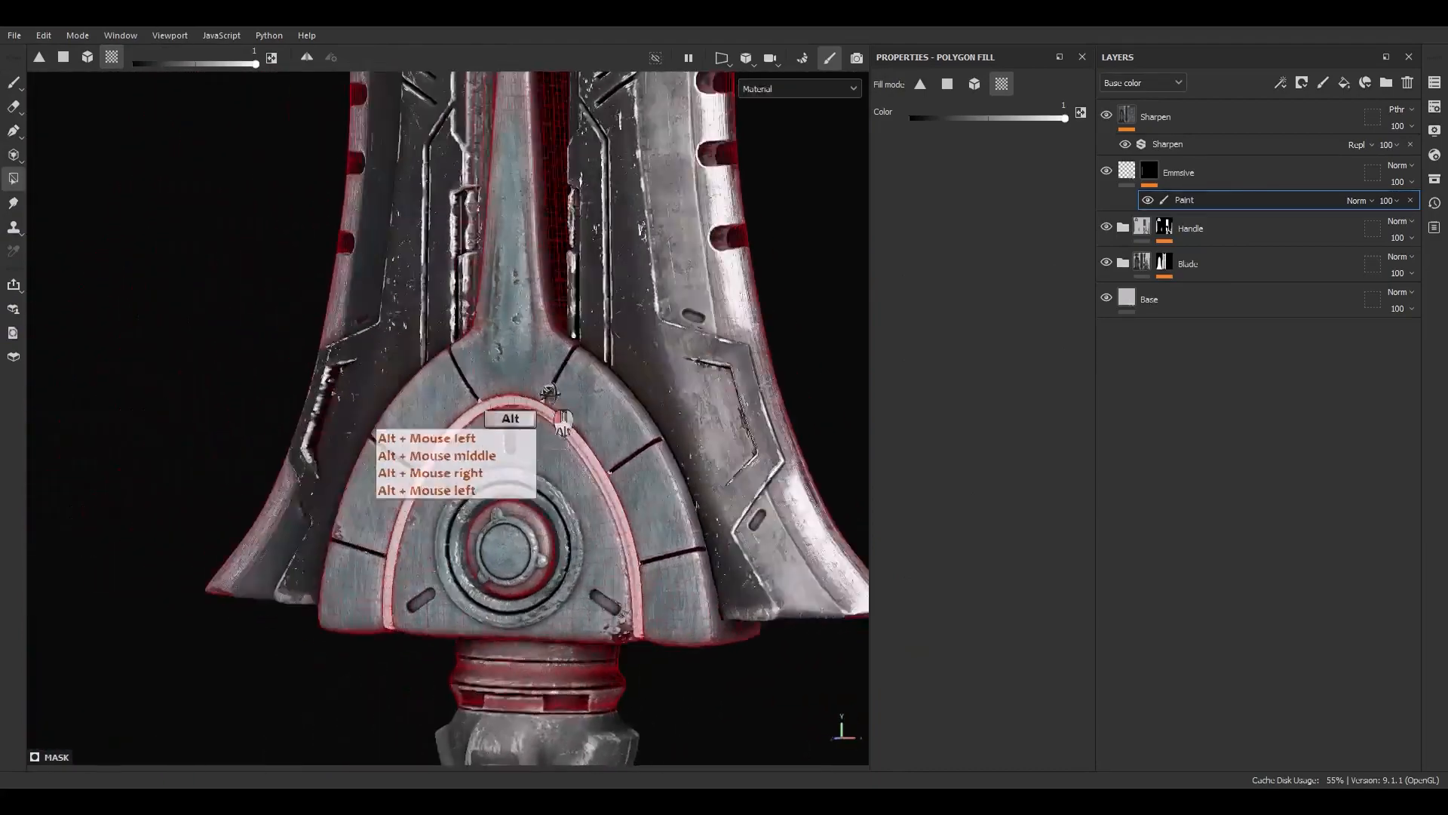
pyautogui.click(1129, 173)
pyautogui.scroll(-5, 453, 578)
pyautogui.moveTo(455, 579)
pyautogui.keyDown('alt'); pyautogui.mouseDown()
pyautogui.moveTo(541, 585)
pyautogui.moveTo(498, 594)
pyautogui.moveTo(464, 538)
pyautogui.mouseUp(); pyautogui.keyUp('alt')
pyautogui.keyDown('alt'); pyautogui.moveTo(478, 542); pyautogui.dragTo(492, 448, button='middle'); pyautogui.keyUp('alt')
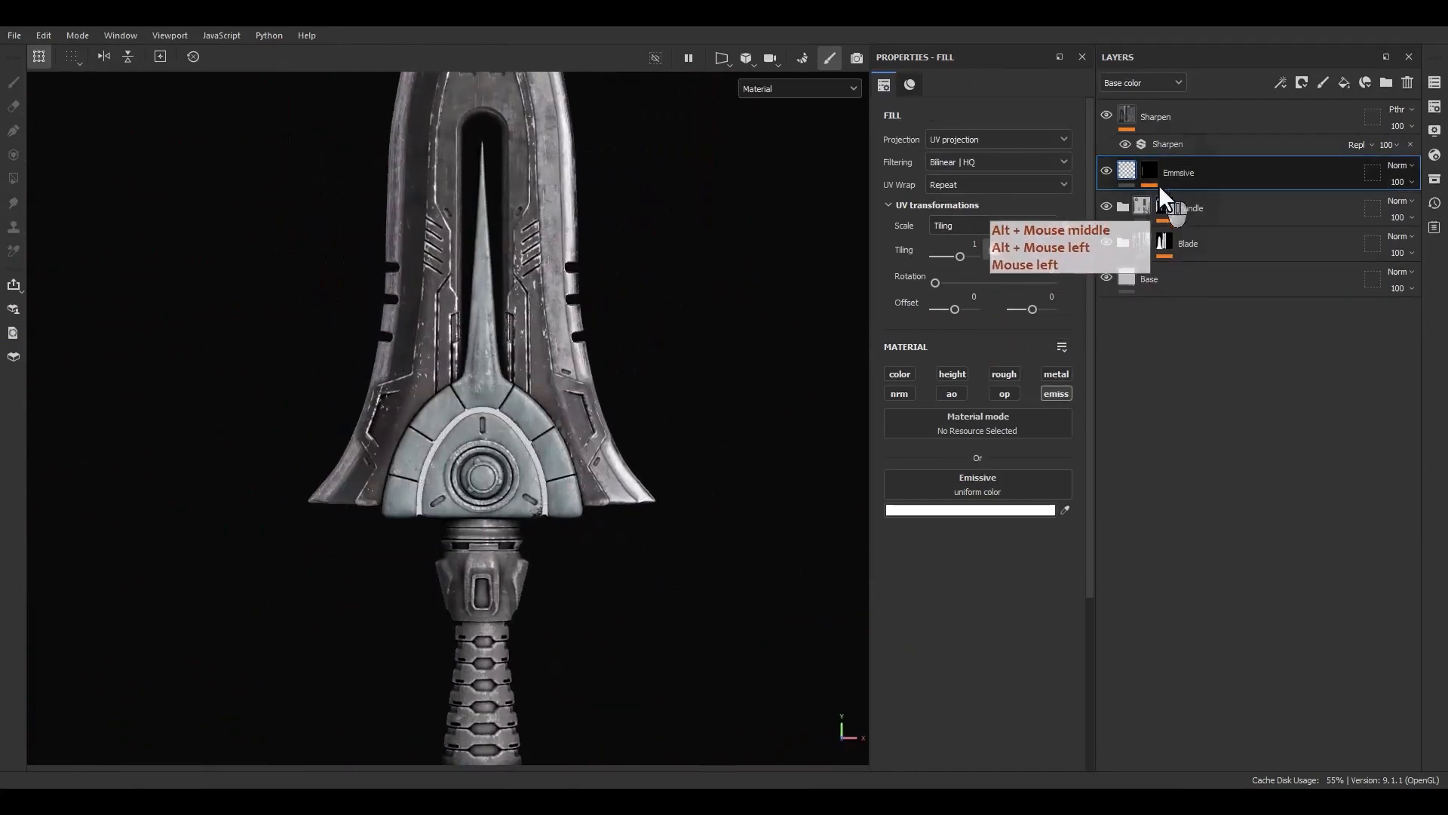
# Set the paint effect's blending mode to Linear dodge (Add) with opacity 50
pyautogui.click(1154, 178)
pyautogui.click(1189, 198)
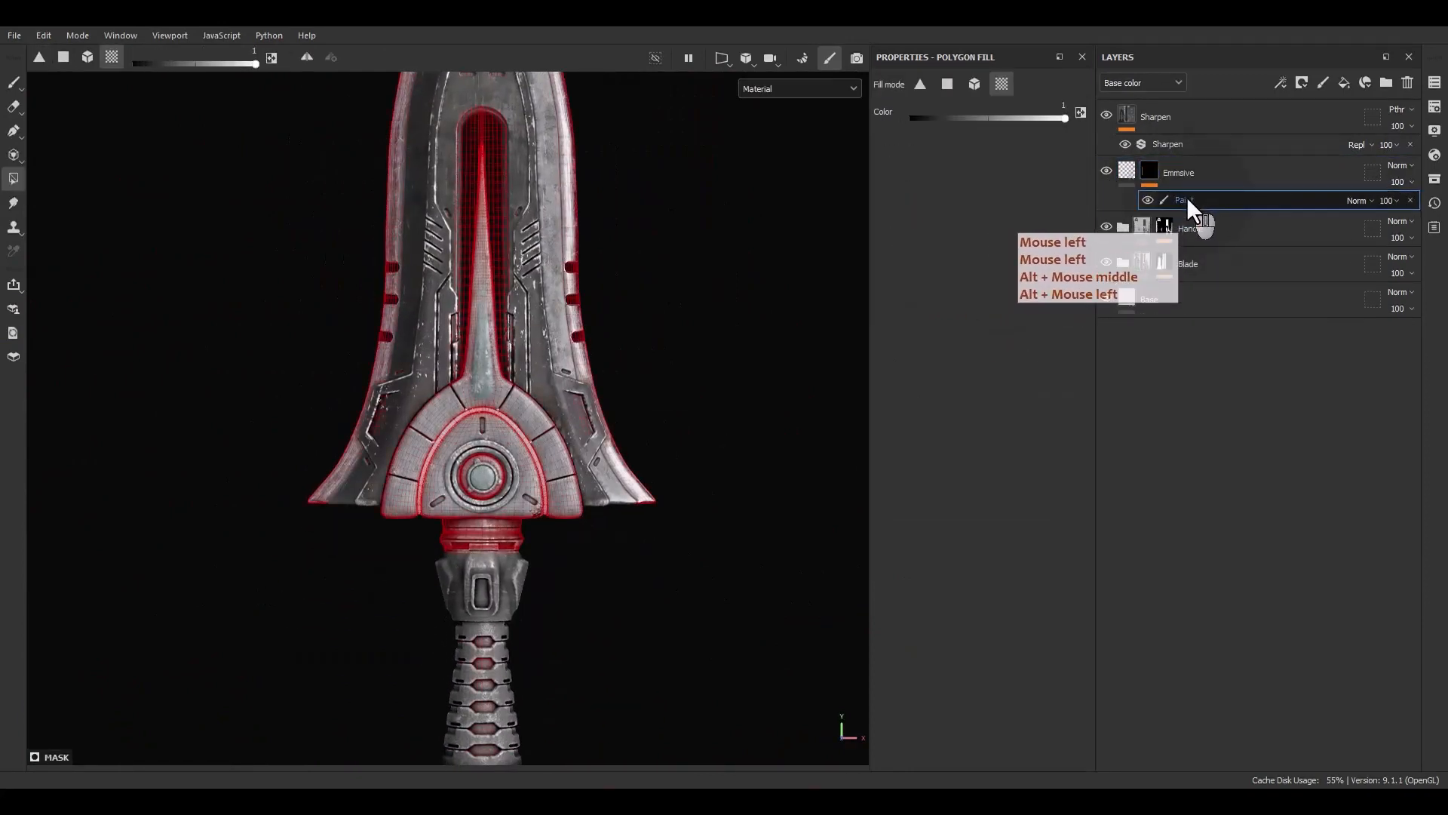
pyautogui.click(1350, 200)
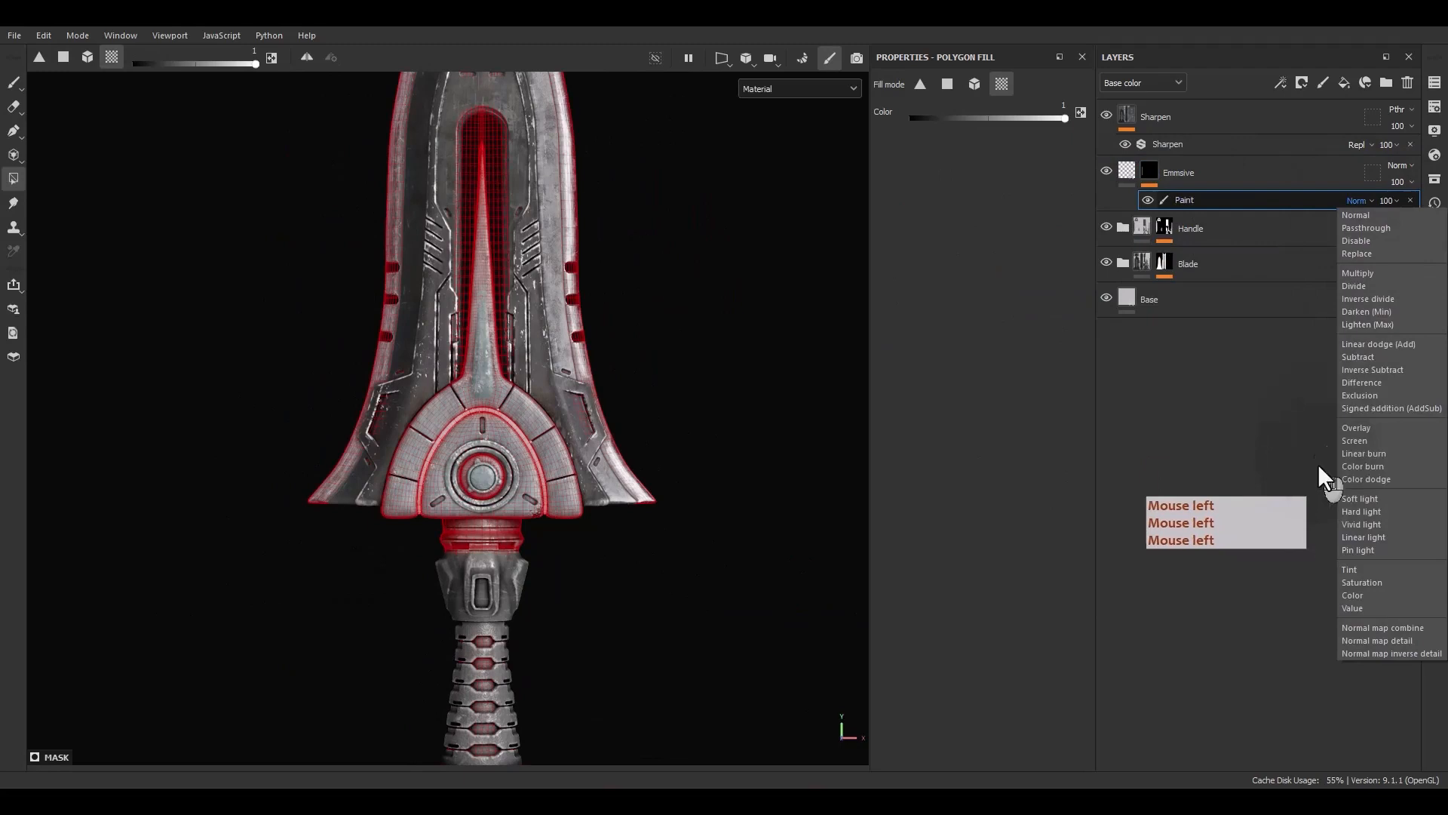
pyautogui.click(1379, 344)
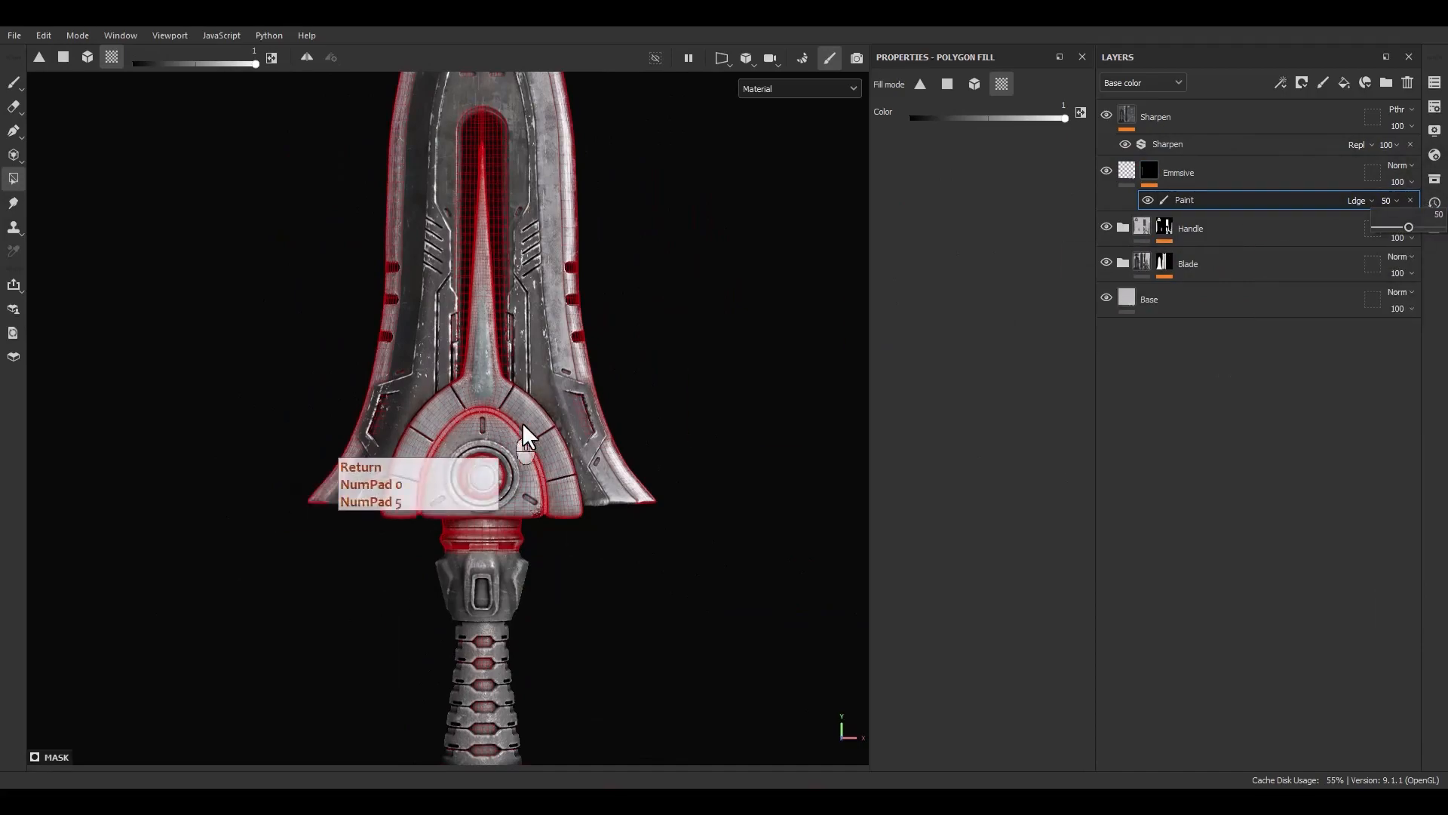
# Add a second paint effect to the mask and set it to Linear dodge (Add) with opacity 60
pyautogui.keyDown('alt'); pyautogui.moveTo(530, 434); pyautogui.dragTo(564, 402, button='middle'); pyautogui.keyUp('alt')
pyautogui.keyDown('alt'); pyautogui.moveTo(492, 436); pyautogui.dragTo(567, 413); pyautogui.keyUp('alt')
pyautogui.scroll(7, 552, 415)
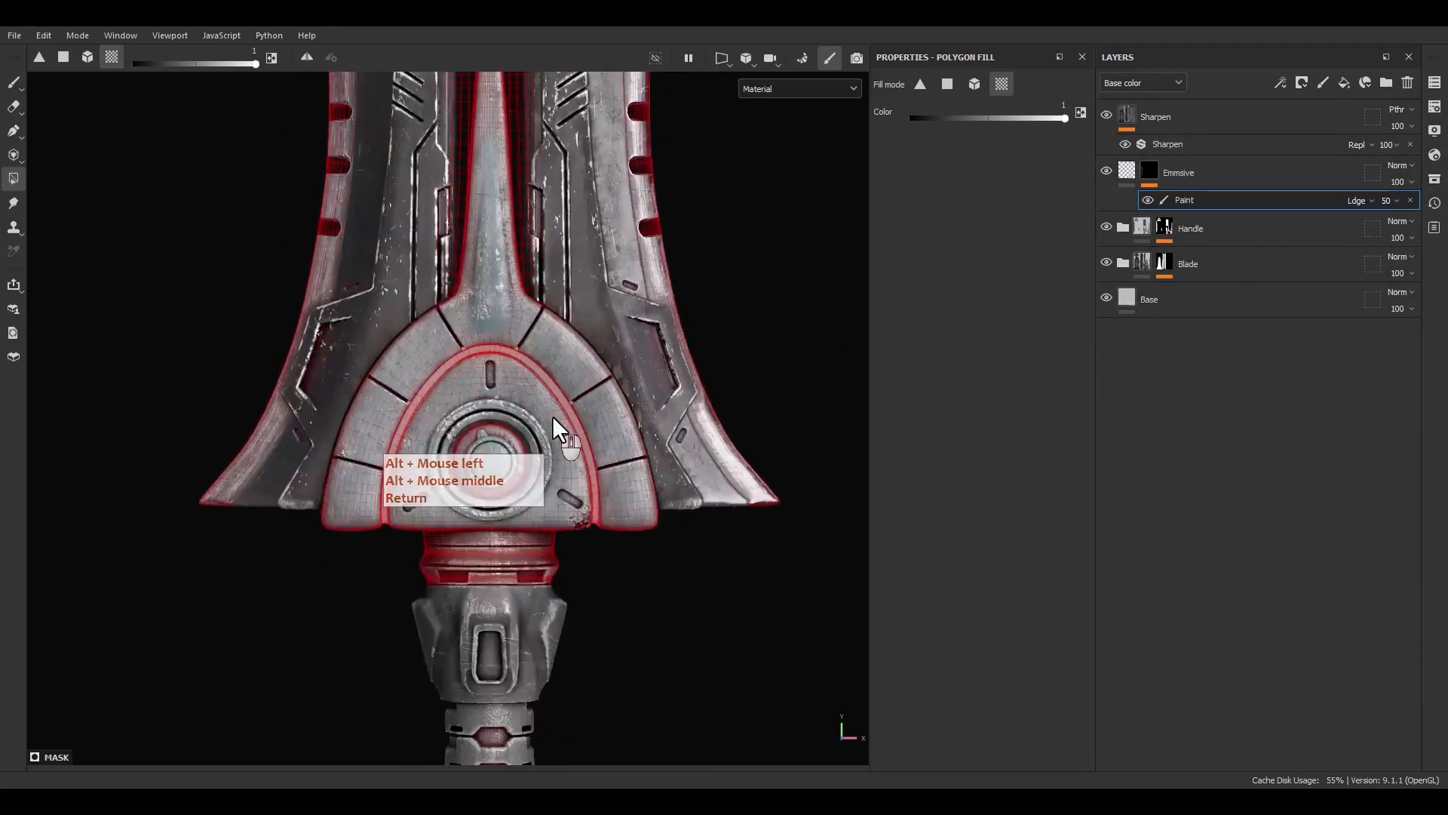
pyautogui.moveTo(542, 463)
pyautogui.keyDown('alt'); pyautogui.mouseDown()
pyautogui.moveTo(434, 343)
pyautogui.moveTo(568, 343)
pyautogui.moveTo(537, 446)
pyautogui.mouseUp(); pyautogui.keyUp('alt')
pyautogui.rightClick(1195, 202)
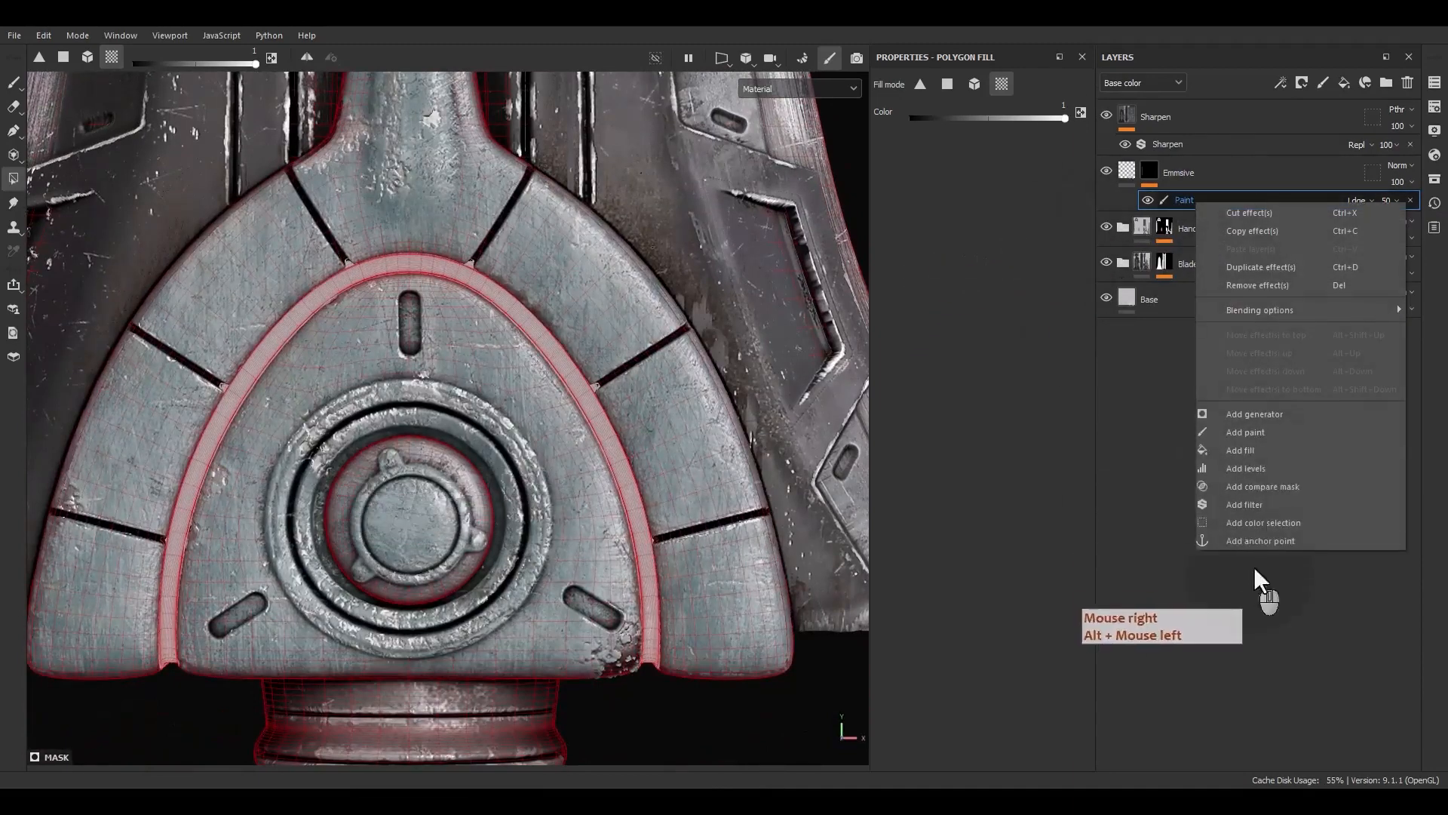
pyautogui.click(1249, 445)
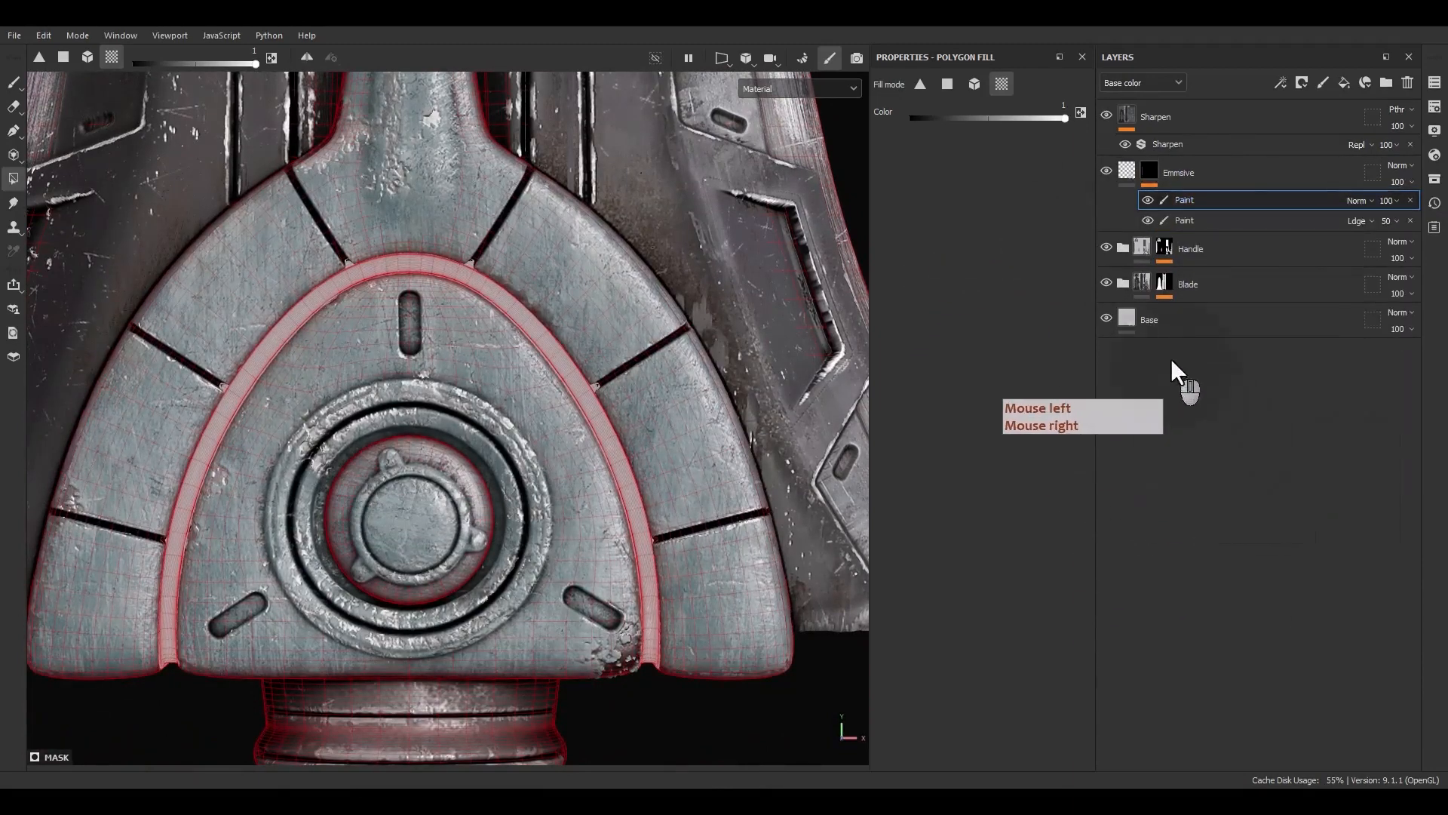
pyautogui.click(1355, 200)
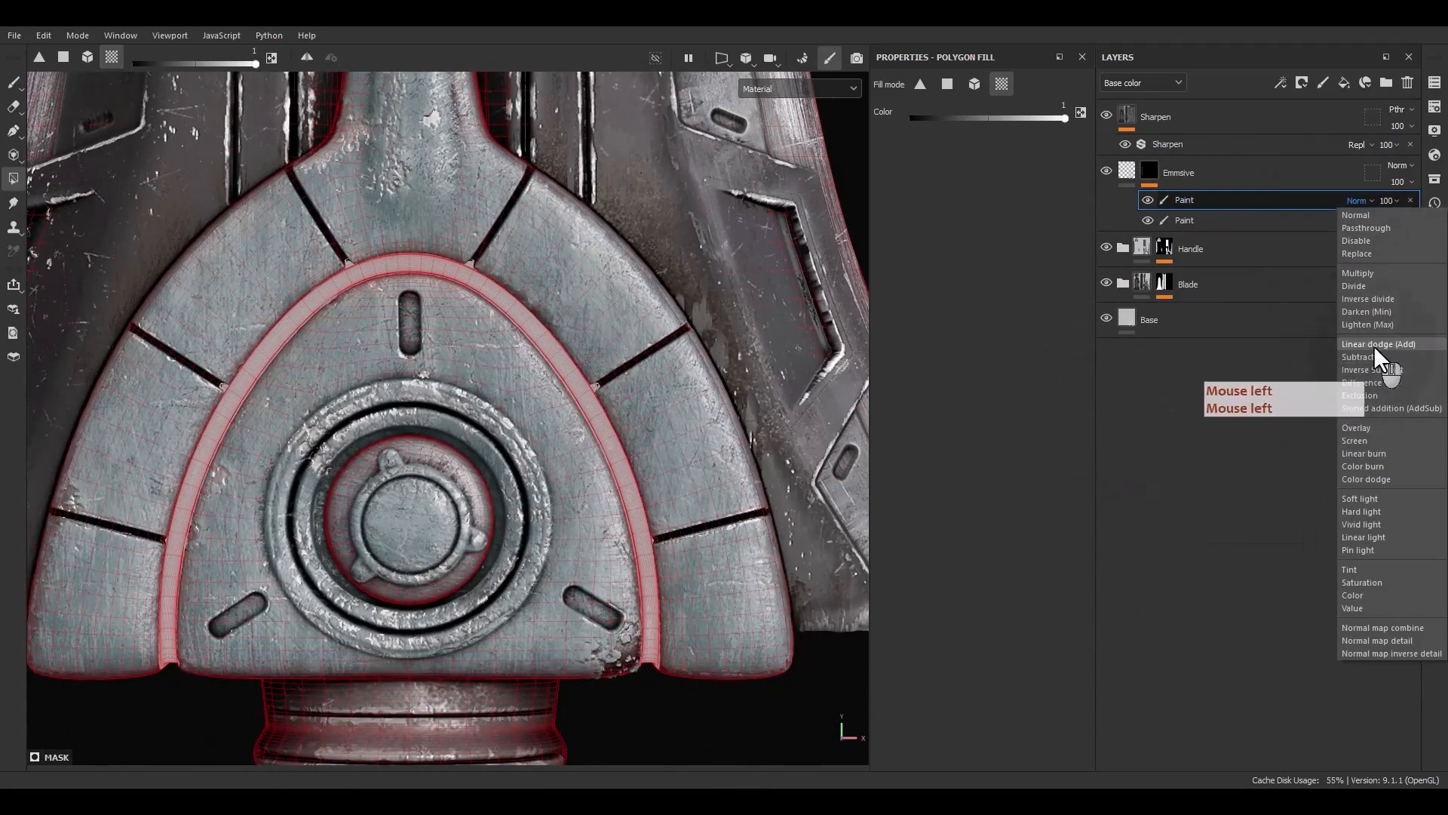
pyautogui.click(1373, 344)
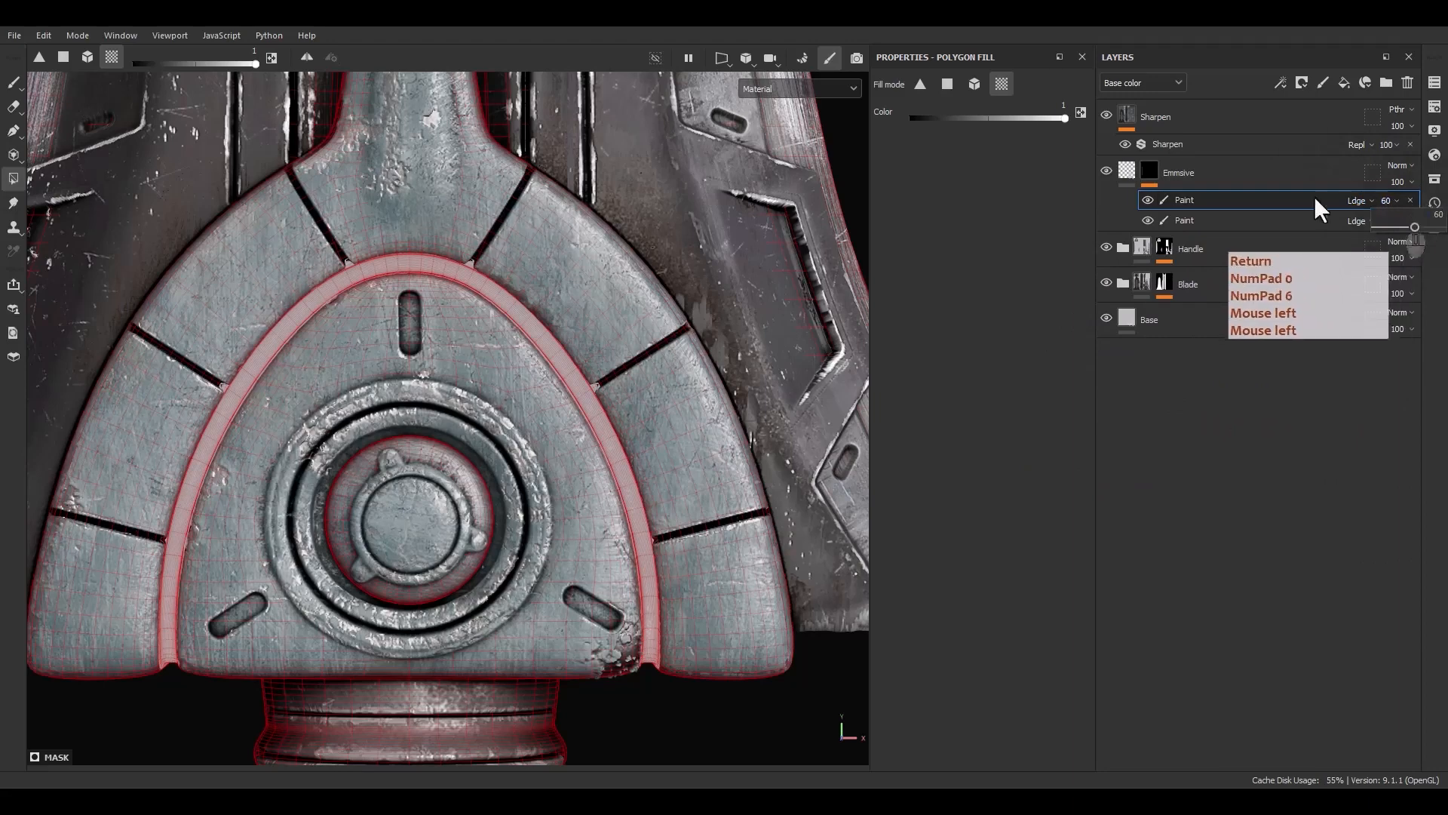
# Switch to the paint brush, shrink it to about 2.9 and paint the emblem's central round knob
pyautogui.keyDown('alt'); pyautogui.moveTo(634, 513); pyautogui.dragTo(675, 474, button='middle'); pyautogui.keyUp('alt')
pyautogui.press('1')
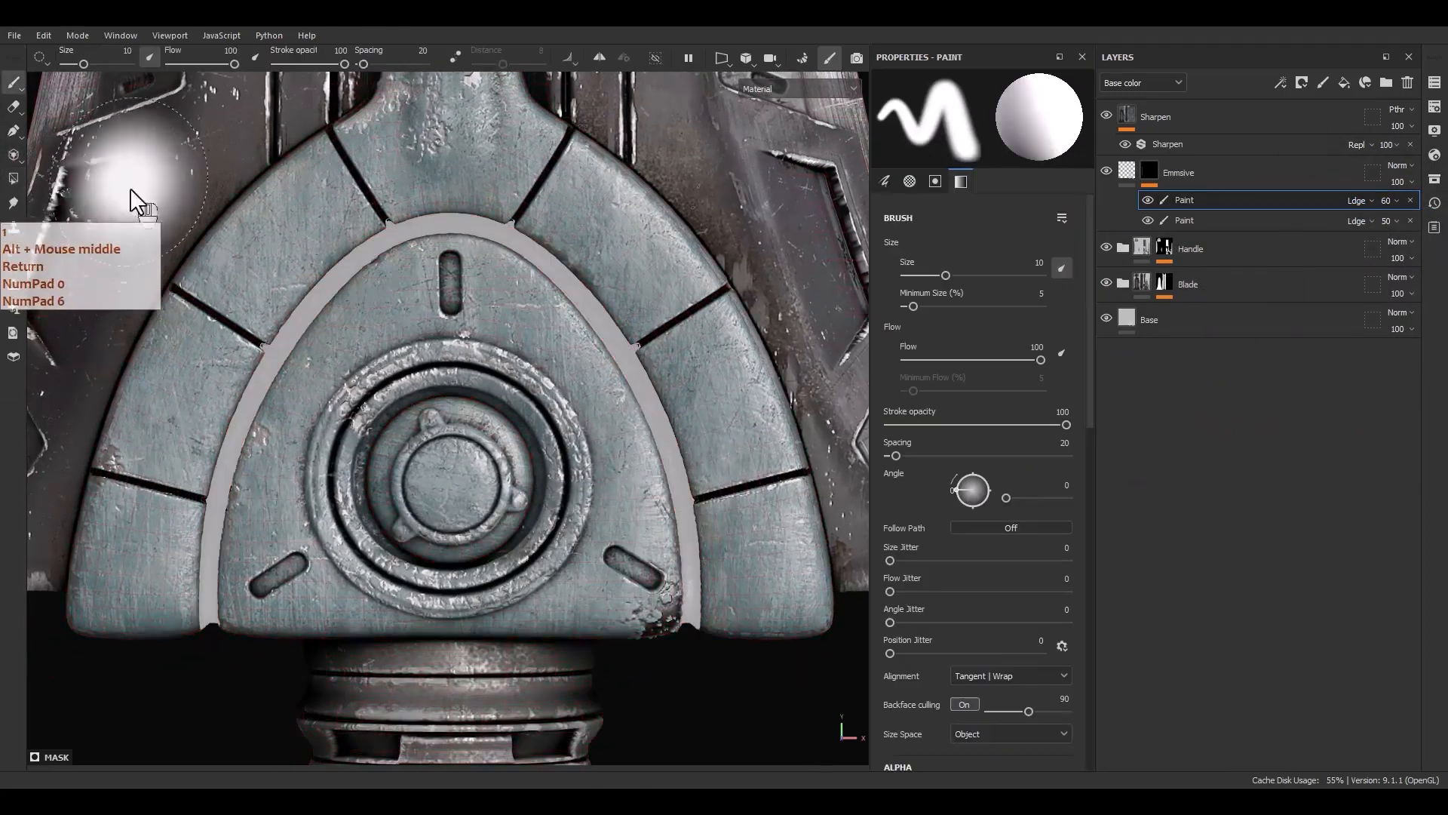
pyautogui.keyDown('ctrl'); pyautogui.moveTo(436, 379); pyautogui.dragTo(400, 410, button='right'); pyautogui.keyUp('ctrl')
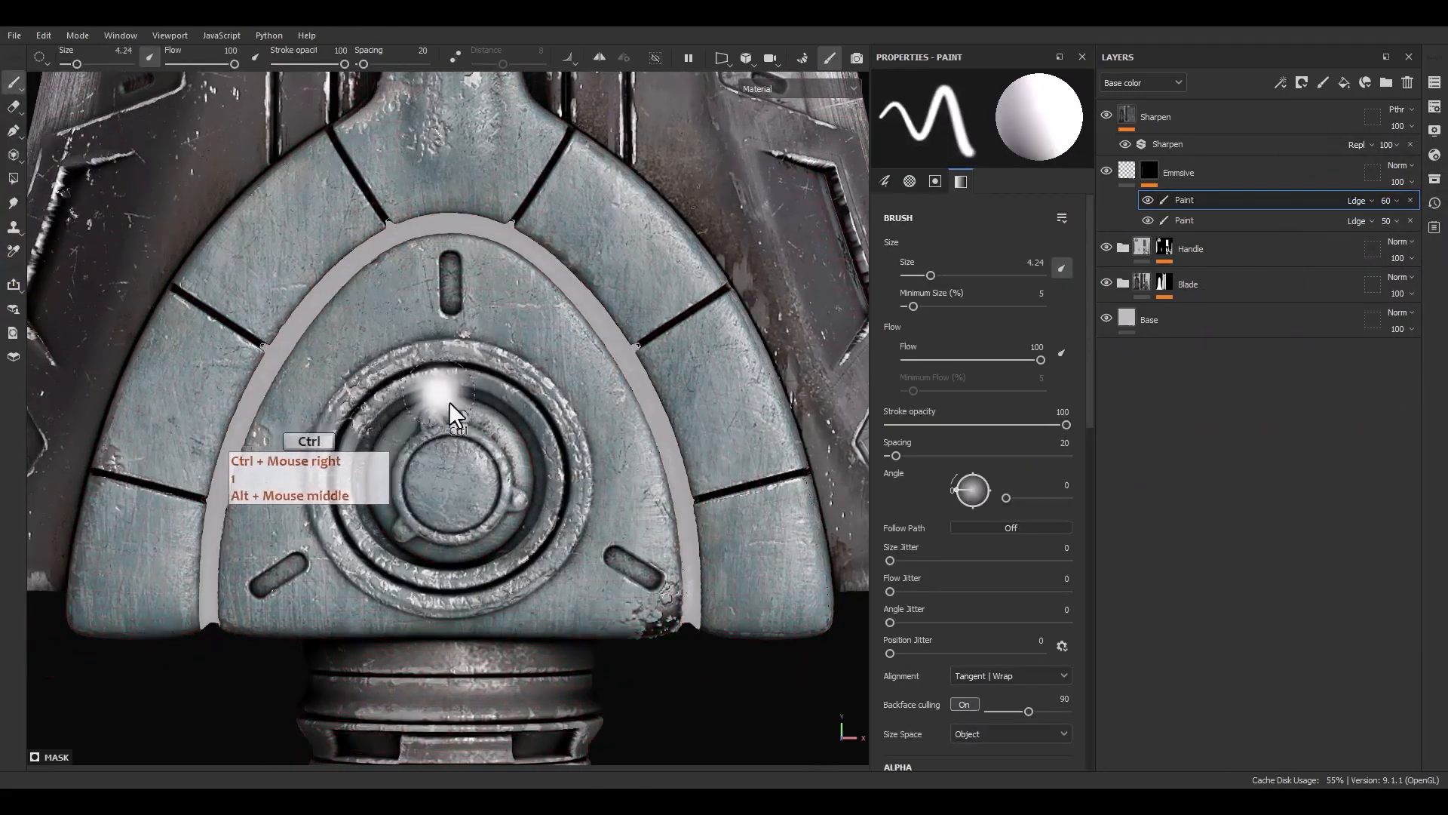
pyautogui.keyDown('alt'); pyautogui.moveTo(435, 489); pyautogui.dragTo(468, 462, button='middle'); pyautogui.keyUp('alt')
pyautogui.scroll(5, 475, 457)
pyautogui.keyDown('ctrl'); pyautogui.moveTo(527, 456); pyautogui.dragTo(514, 463, button='right'); pyautogui.keyUp('ctrl')
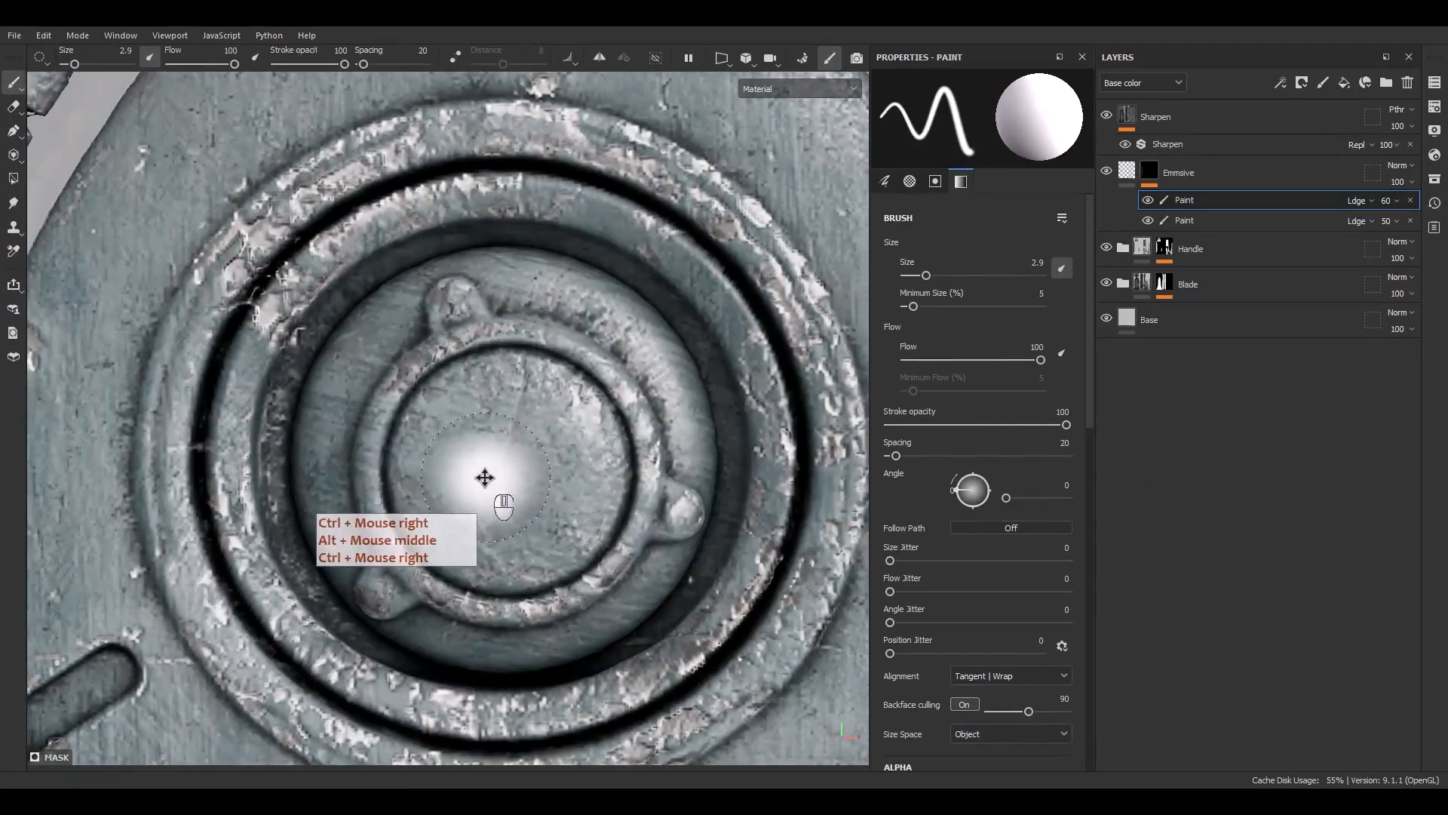
pyautogui.moveTo(484, 477)
pyautogui.mouseDown()
pyautogui.moveTo(532, 462)
pyautogui.moveTo(459, 450)
pyautogui.moveTo(527, 450)
pyautogui.moveTo(469, 412)
pyautogui.moveTo(485, 517)
pyautogui.moveTo(586, 475)
pyautogui.moveTo(559, 430)
pyautogui.moveTo(448, 468)
pyautogui.mouseUp()
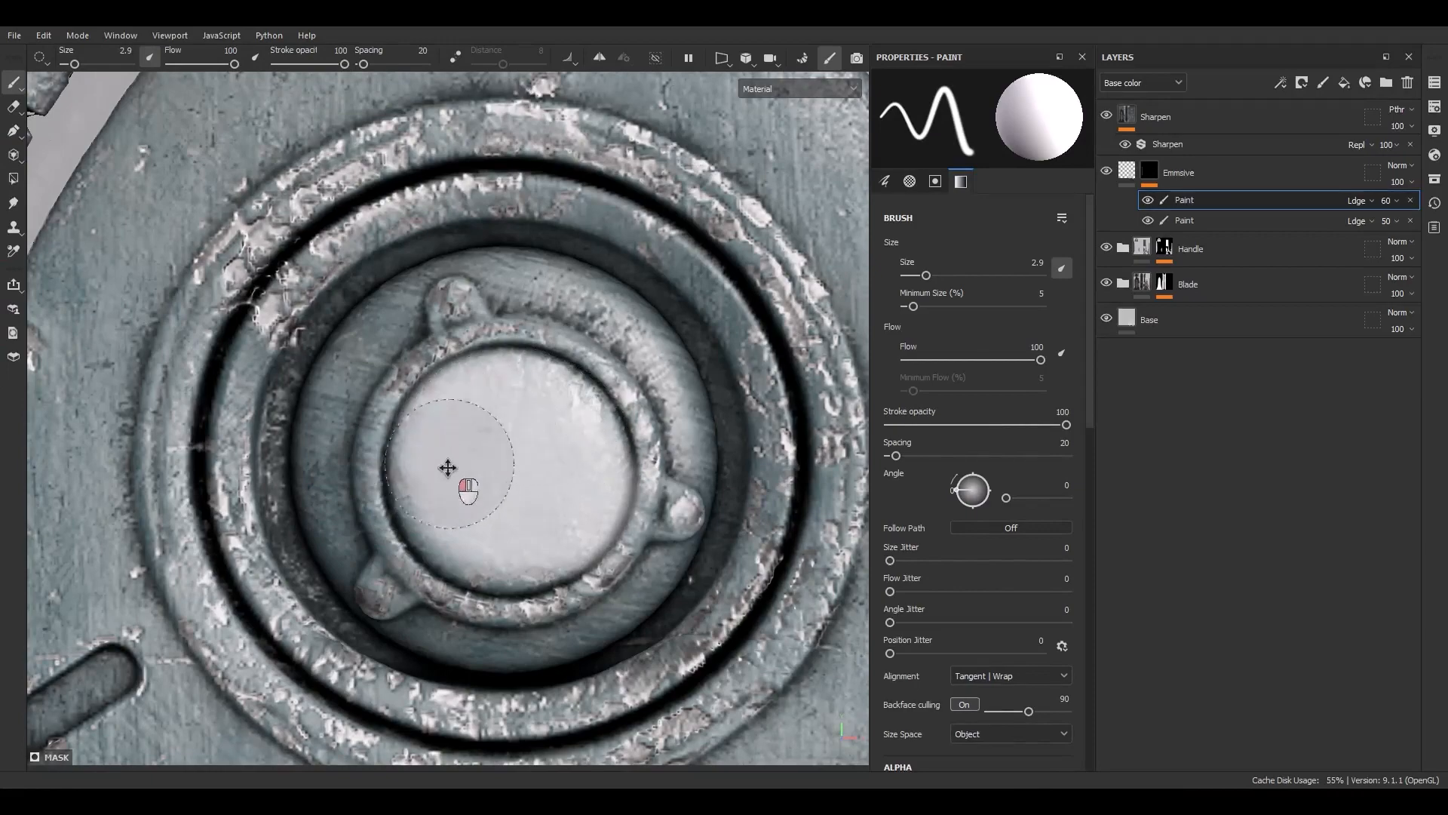
pyautogui.moveTo(563, 494)
pyautogui.mouseDown()
pyautogui.moveTo(530, 421)
pyautogui.moveTo(468, 473)
pyautogui.mouseUp()
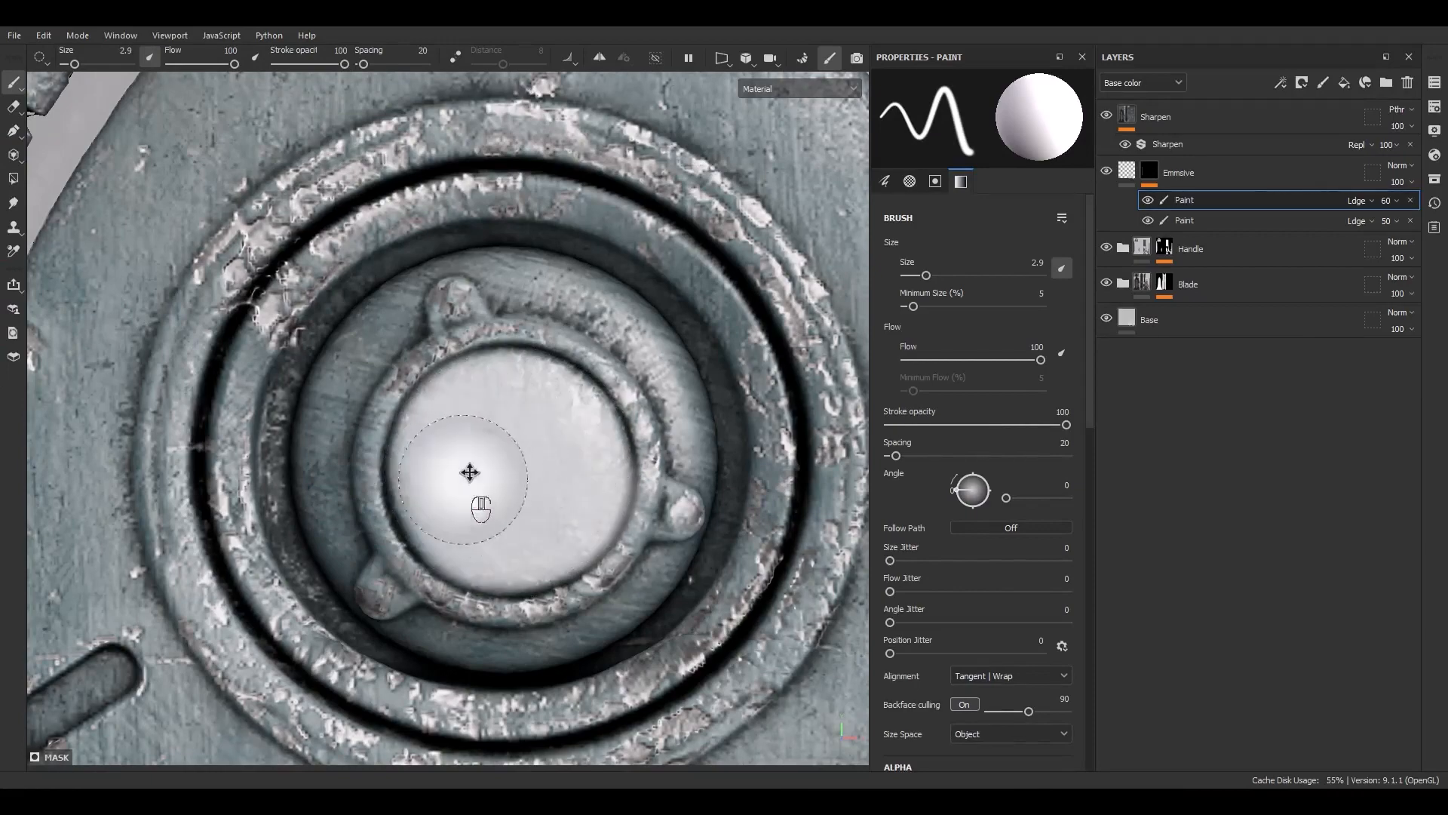
# Paint the small oval slots around the guard's emblem with a brush of about 1.41
pyautogui.keyDown('alt'); pyautogui.moveTo(559, 143); pyautogui.dragTo(533, 537, button='middle'); pyautogui.keyUp('alt')
pyautogui.keyDown('ctrl'); pyautogui.moveTo(528, 526); pyautogui.dragTo(504, 534, button='right'); pyautogui.keyUp('ctrl')
pyautogui.moveTo(507, 528)
pyautogui.keyDown('alt'); pyautogui.mouseDown(button='middle')
pyautogui.moveTo(537, 475)
pyautogui.moveTo(550, 556)
pyautogui.mouseUp(button='middle'); pyautogui.keyUp('alt')
pyautogui.moveTo(550, 556)
pyautogui.mouseDown()
pyautogui.moveTo(547, 326)
pyautogui.moveTo(553, 535)
pyautogui.mouseUp()
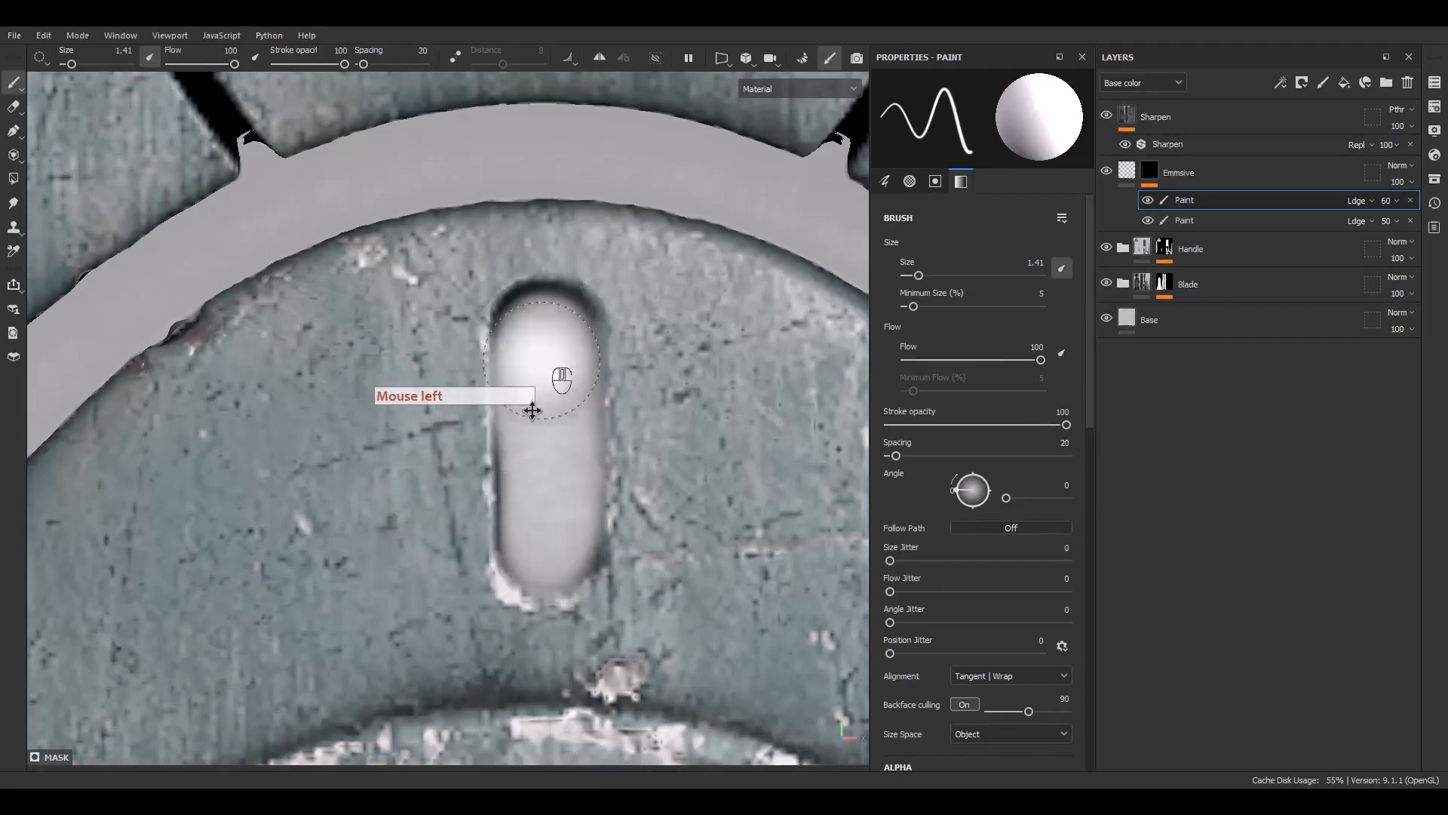
pyautogui.scroll(-8, 533, 410)
pyautogui.keyDown('alt'); pyautogui.moveTo(532, 411); pyautogui.dragTo(620, 424, button='middle'); pyautogui.keyUp('alt')
pyautogui.scroll(8, 520, 510)
pyautogui.keyDown('alt'); pyautogui.moveTo(520, 510); pyautogui.dragTo(418, 498, button='middle'); pyautogui.keyUp('alt')
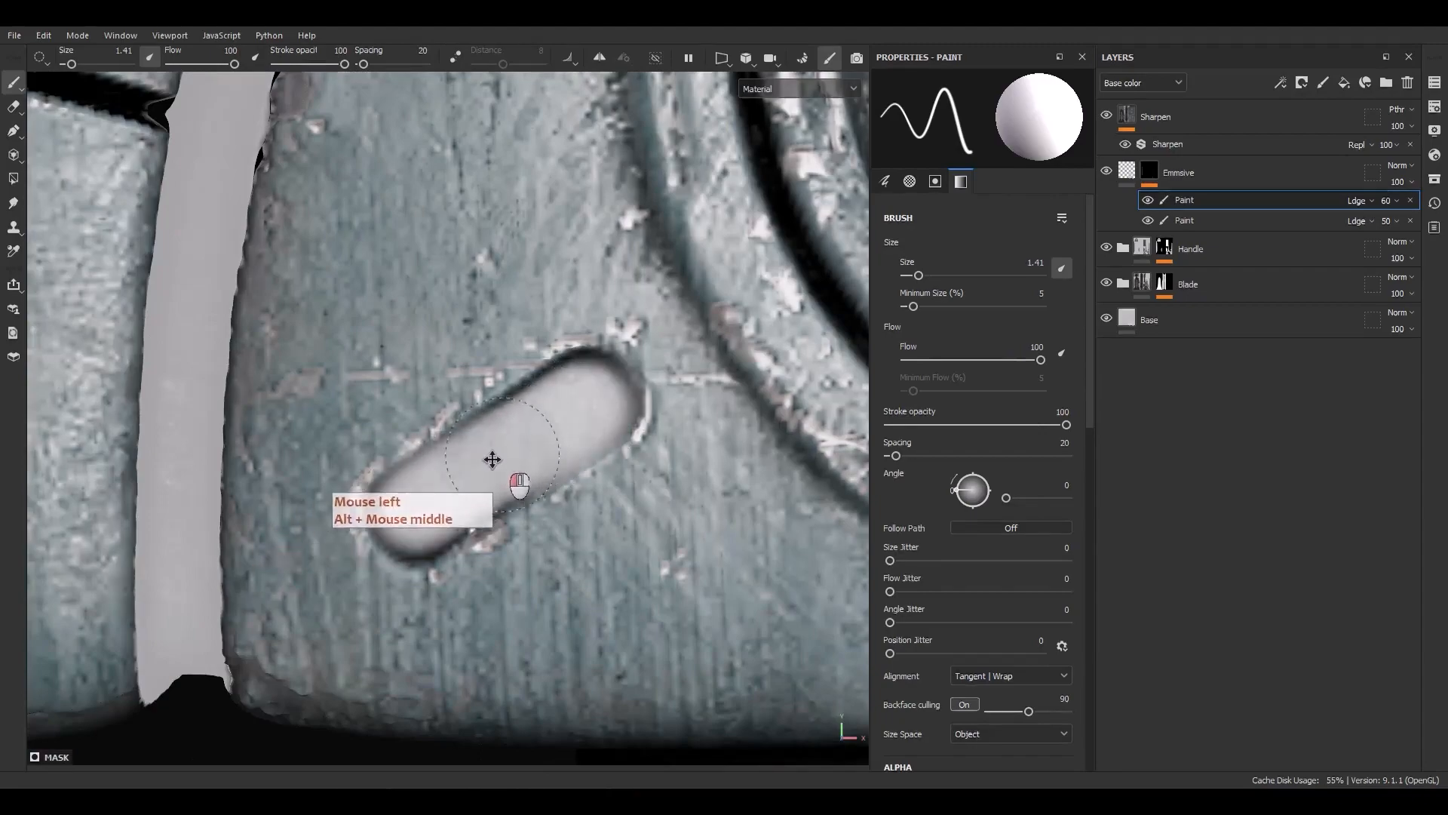
pyautogui.scroll(-8, 528, 434)
pyautogui.keyDown('alt'); pyautogui.moveTo(641, 437); pyautogui.dragTo(331, 436, button='middle'); pyautogui.keyUp('alt')
pyautogui.scroll(8, 478, 425)
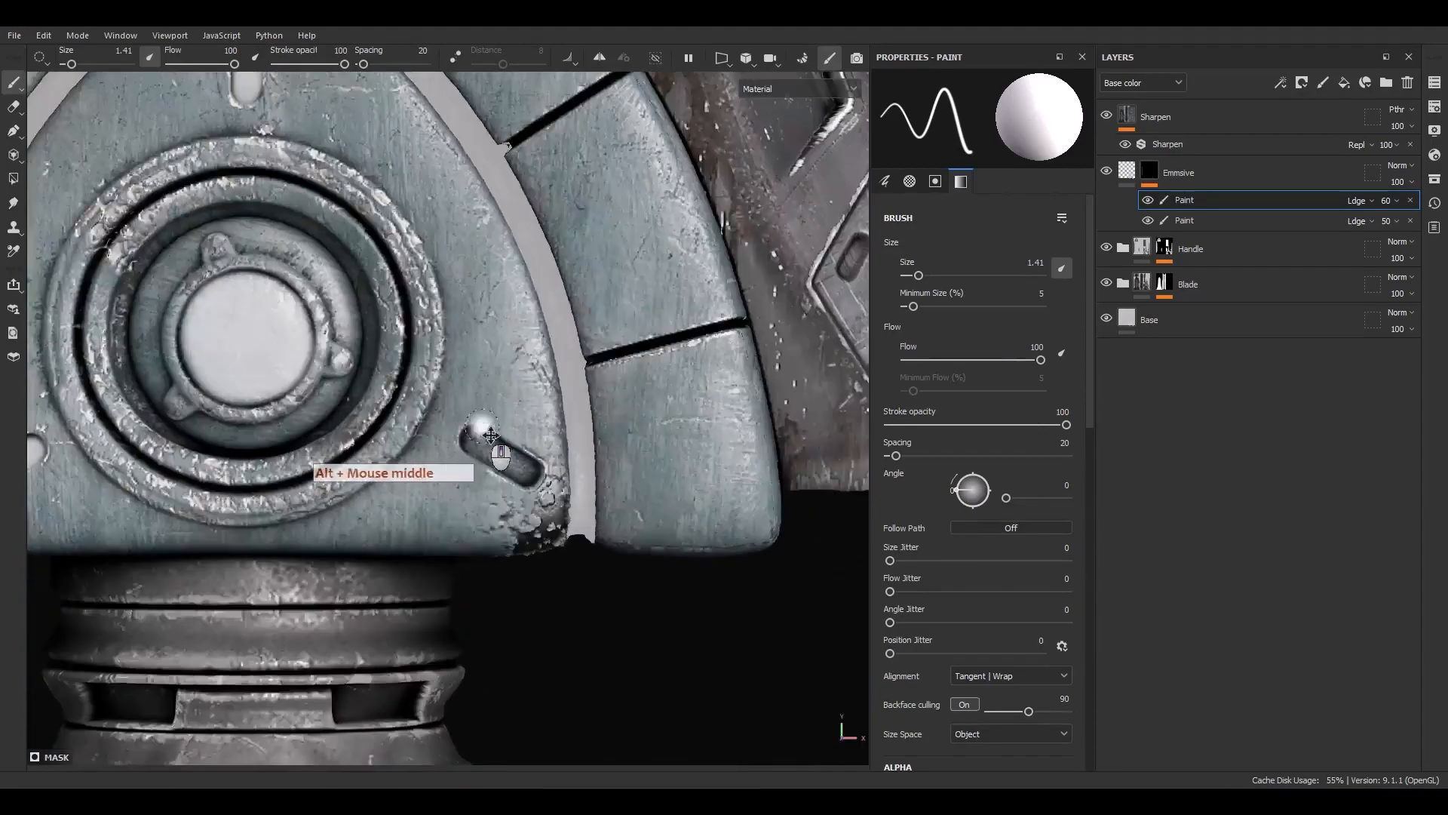
pyautogui.moveTo(523, 475)
pyautogui.mouseDown()
pyautogui.moveTo(647, 559)
pyautogui.moveTo(465, 454)
pyautogui.mouseUp()
# Inspect the painted guard and blade from a wider view
pyautogui.scroll(-8, 466, 456)
pyautogui.scroll(-7, 492, 464)
pyautogui.keyDown('alt'); pyautogui.moveTo(386, 367); pyautogui.dragTo(459, 608, button='middle'); pyautogui.keyUp('alt')
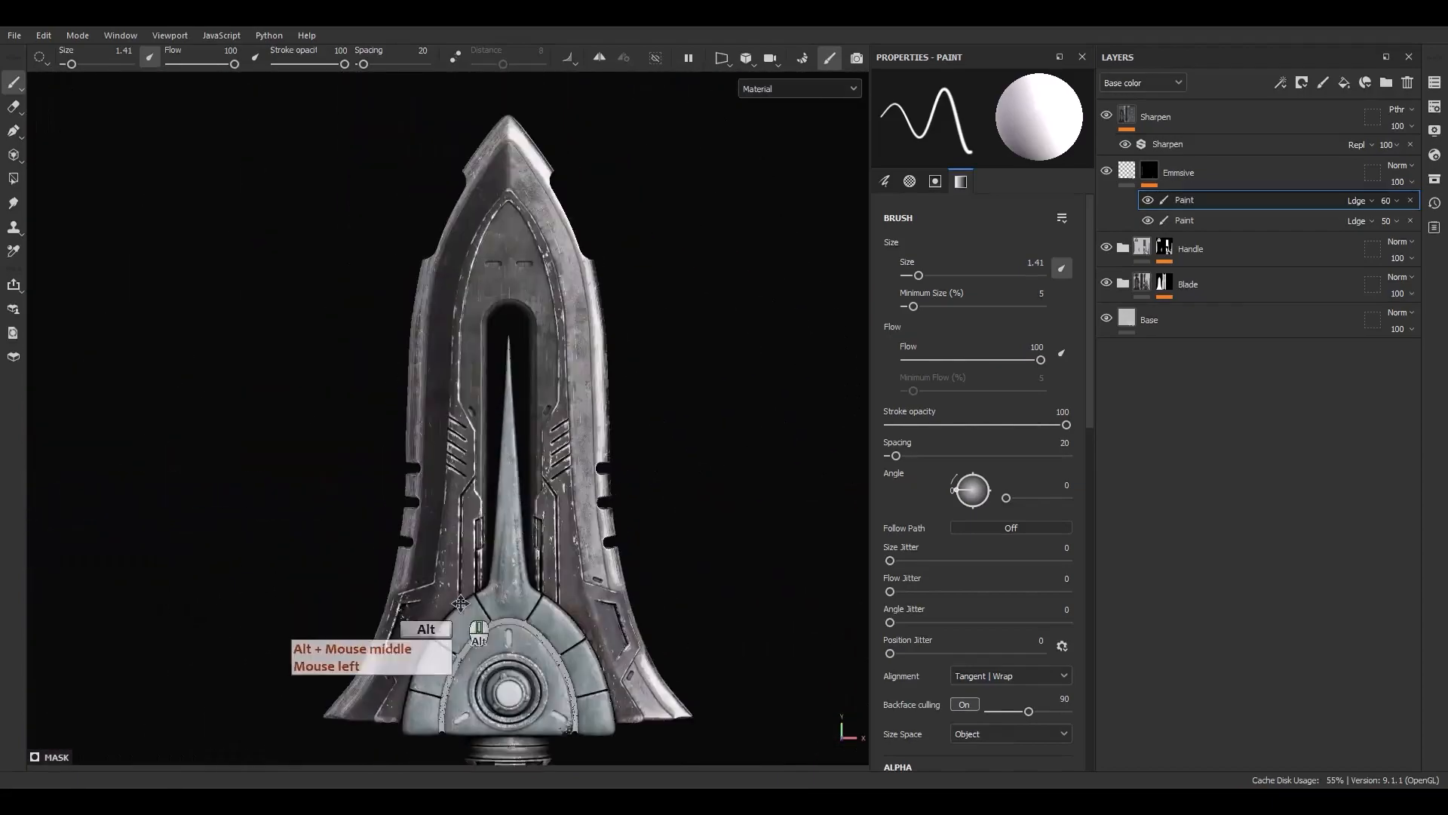
pyautogui.scroll(1, 503, 596)
pyautogui.keyDown('alt'); pyautogui.moveTo(504, 710); pyautogui.dragTo(534, 527, button='middle'); pyautogui.keyUp('alt')
pyautogui.scroll(7, 534, 528)
pyautogui.keyDown('alt'); pyautogui.moveTo(530, 566); pyautogui.dragTo(574, 491); pyautogui.keyUp('alt')
pyautogui.keyDown('alt'); pyautogui.moveTo(575, 492); pyautogui.dragTo(641, 468, button='right'); pyautogui.keyUp('alt')
# Select the Emissive fill layer and enable its normal, roughness and metallic channels, setting roughness to 1
pyautogui.click(1140, 178)
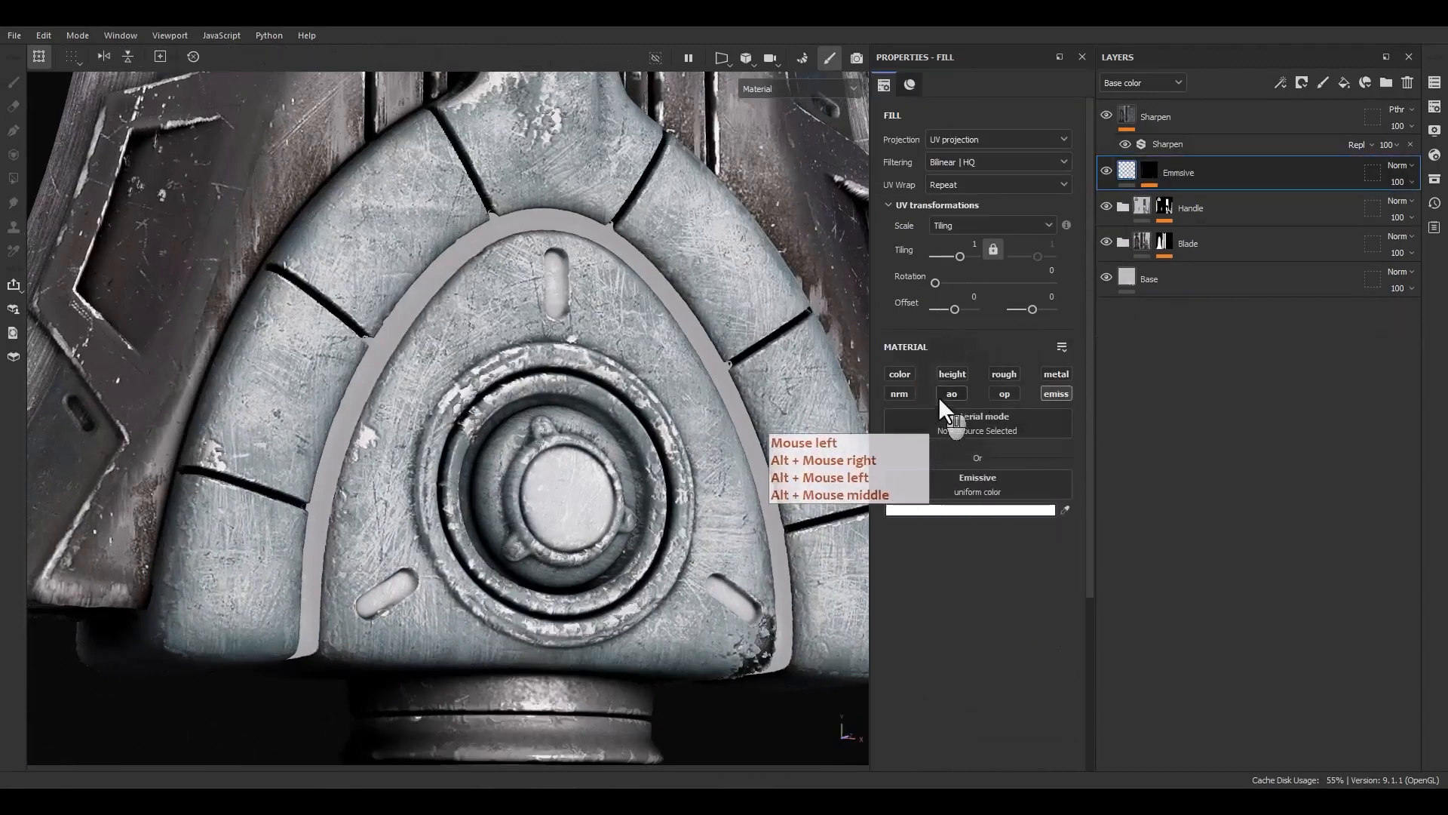
pyautogui.click(899, 393)
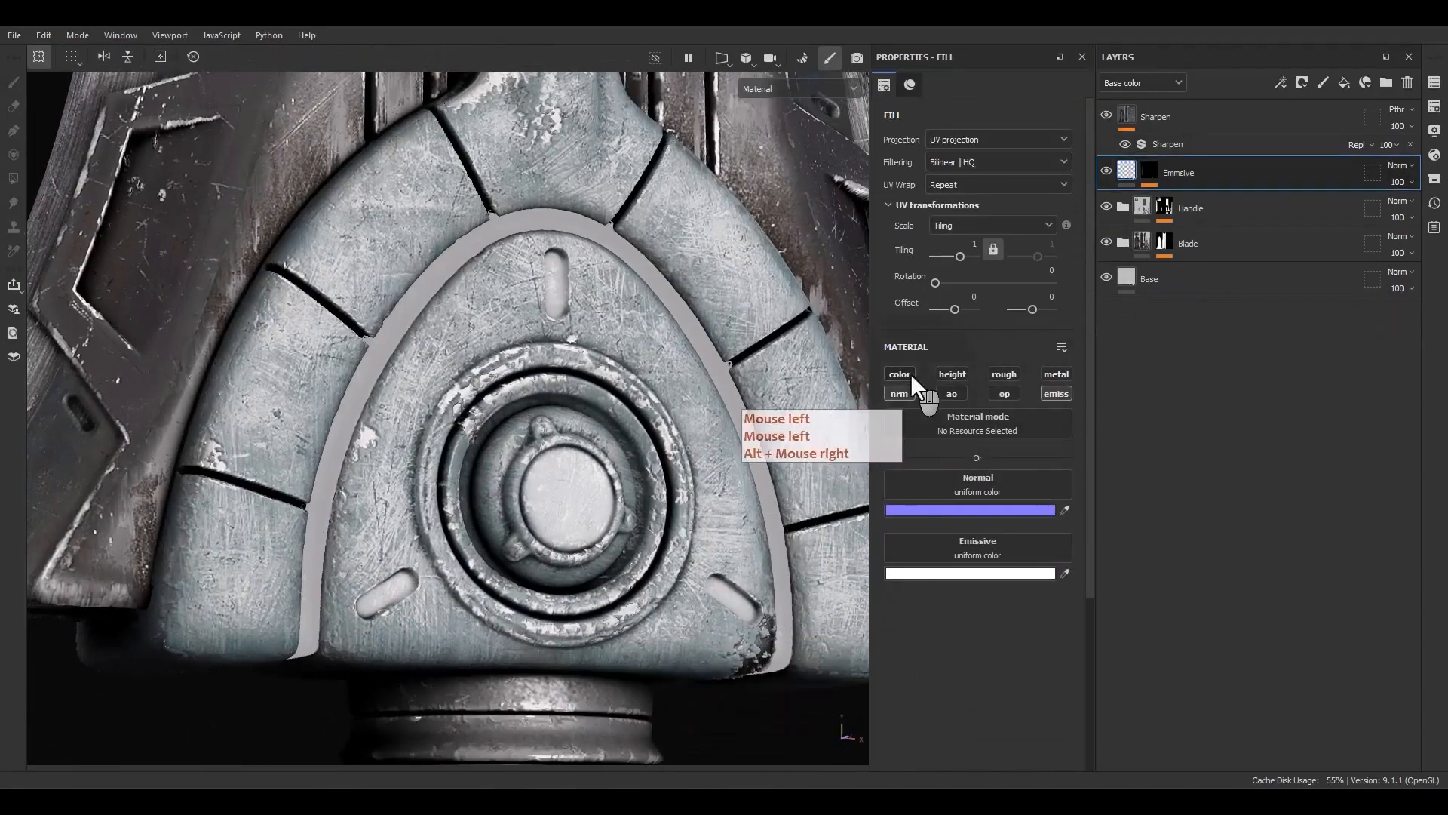
pyautogui.click(993, 376)
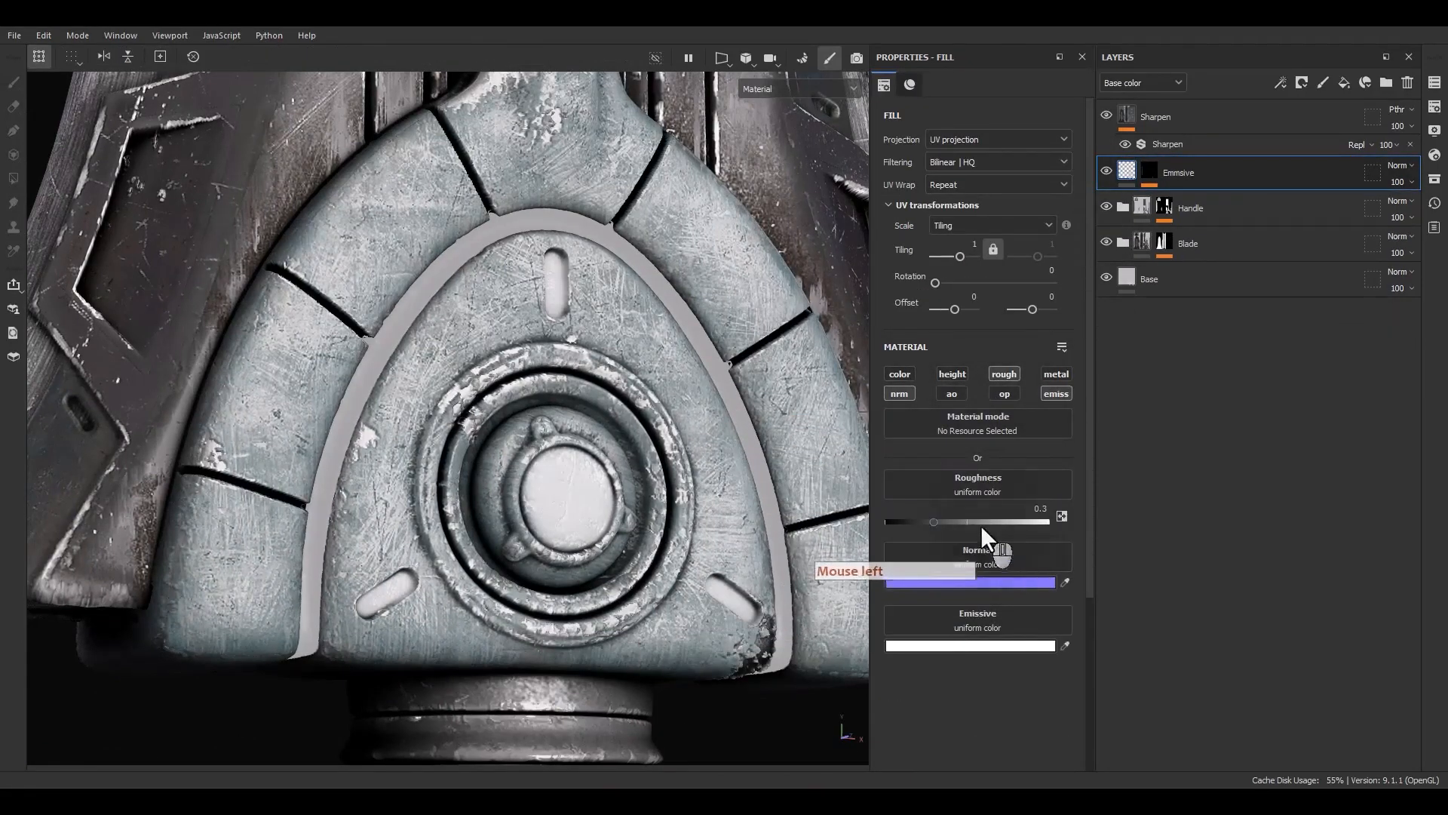
pyautogui.moveTo(981, 523); pyautogui.dragTo(1061, 519)
pyautogui.click(1057, 374)
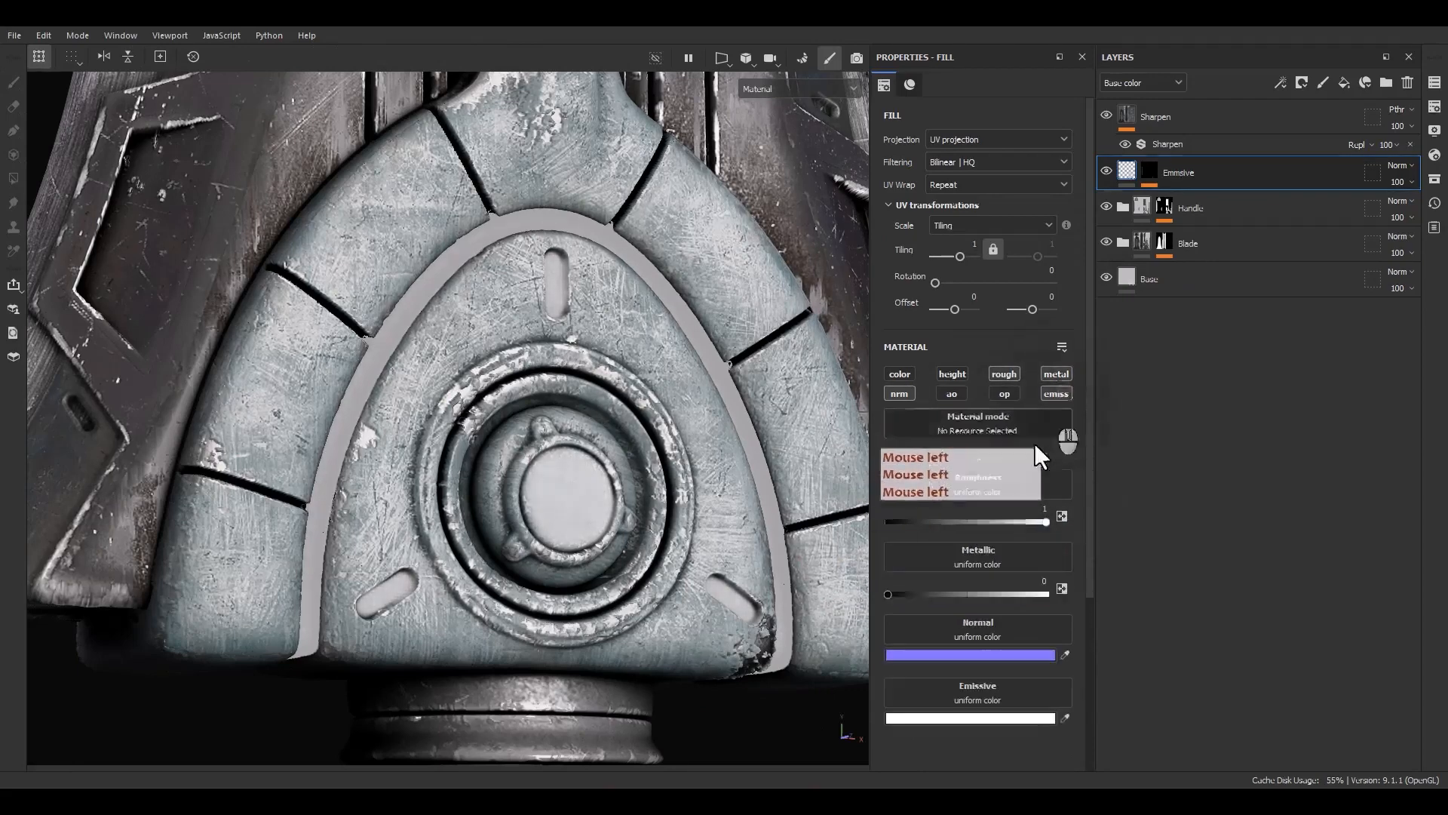
# Apply the Emissive layer's blending mode to all channels
pyautogui.click(1374, 174)
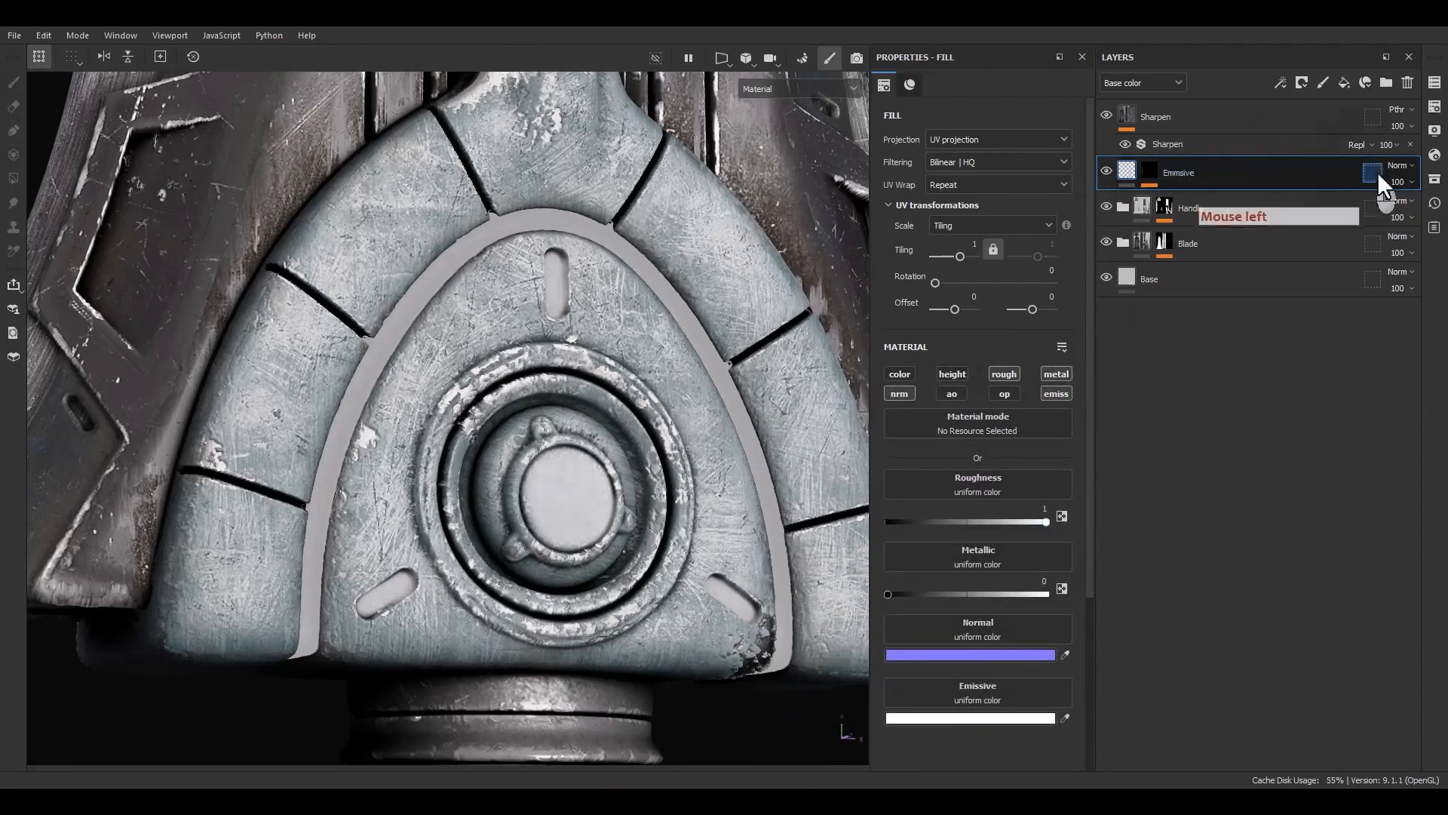
pyautogui.rightClick(1397, 166)
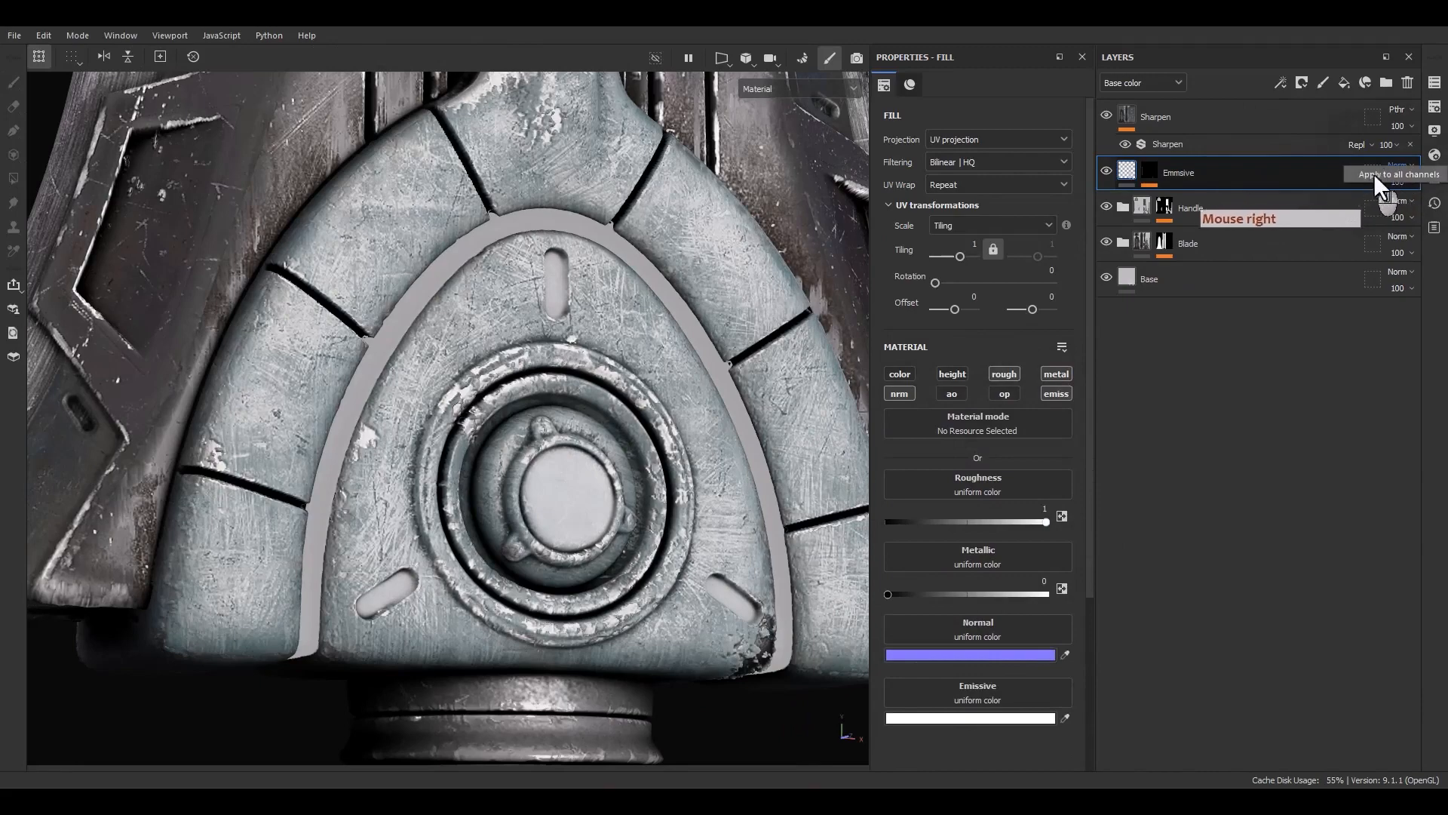
pyautogui.click(1380, 174)
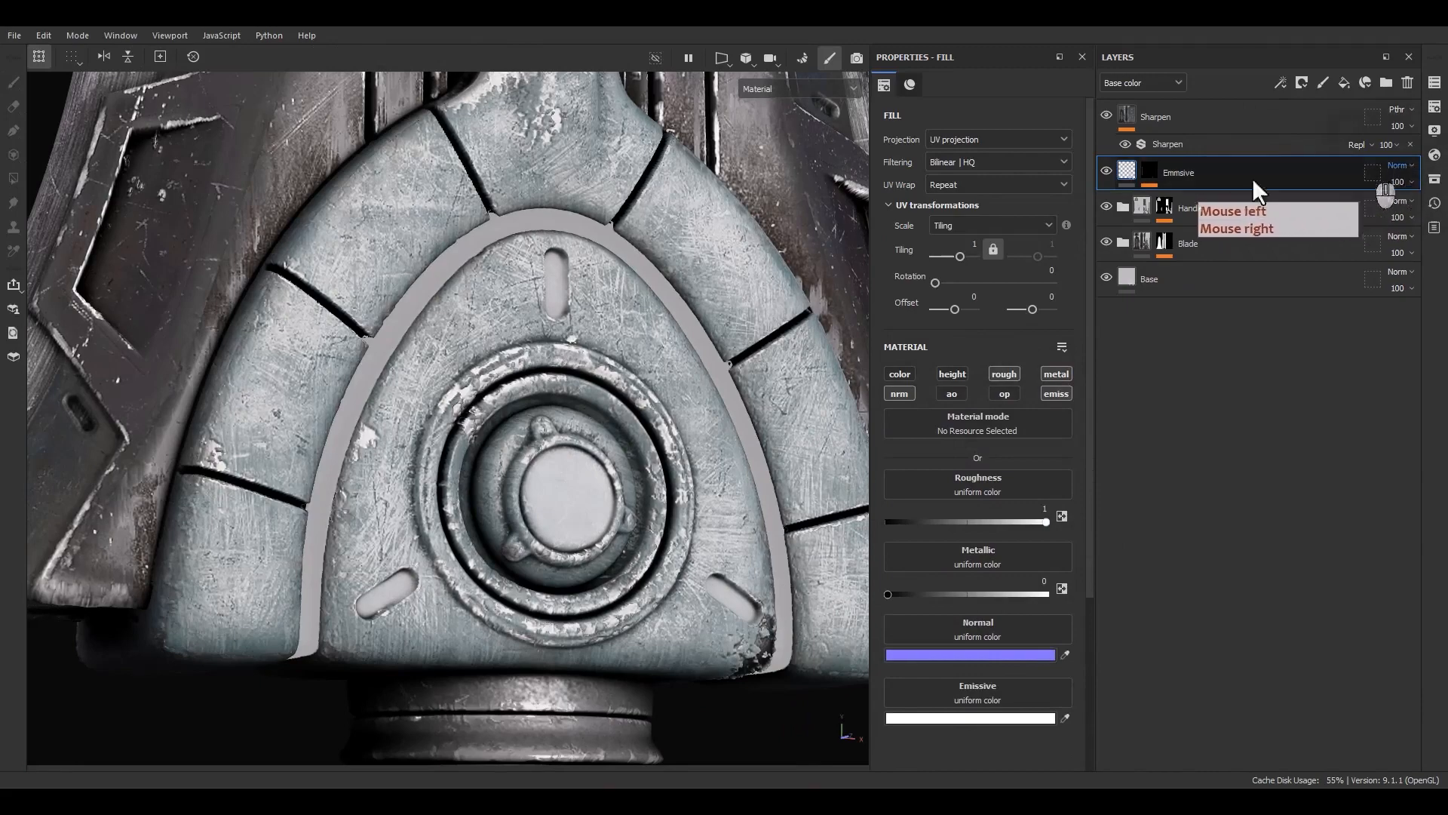
pyautogui.keyDown('alt'); pyautogui.moveTo(594, 490); pyautogui.dragTo(565, 475); pyautogui.keyUp('alt')
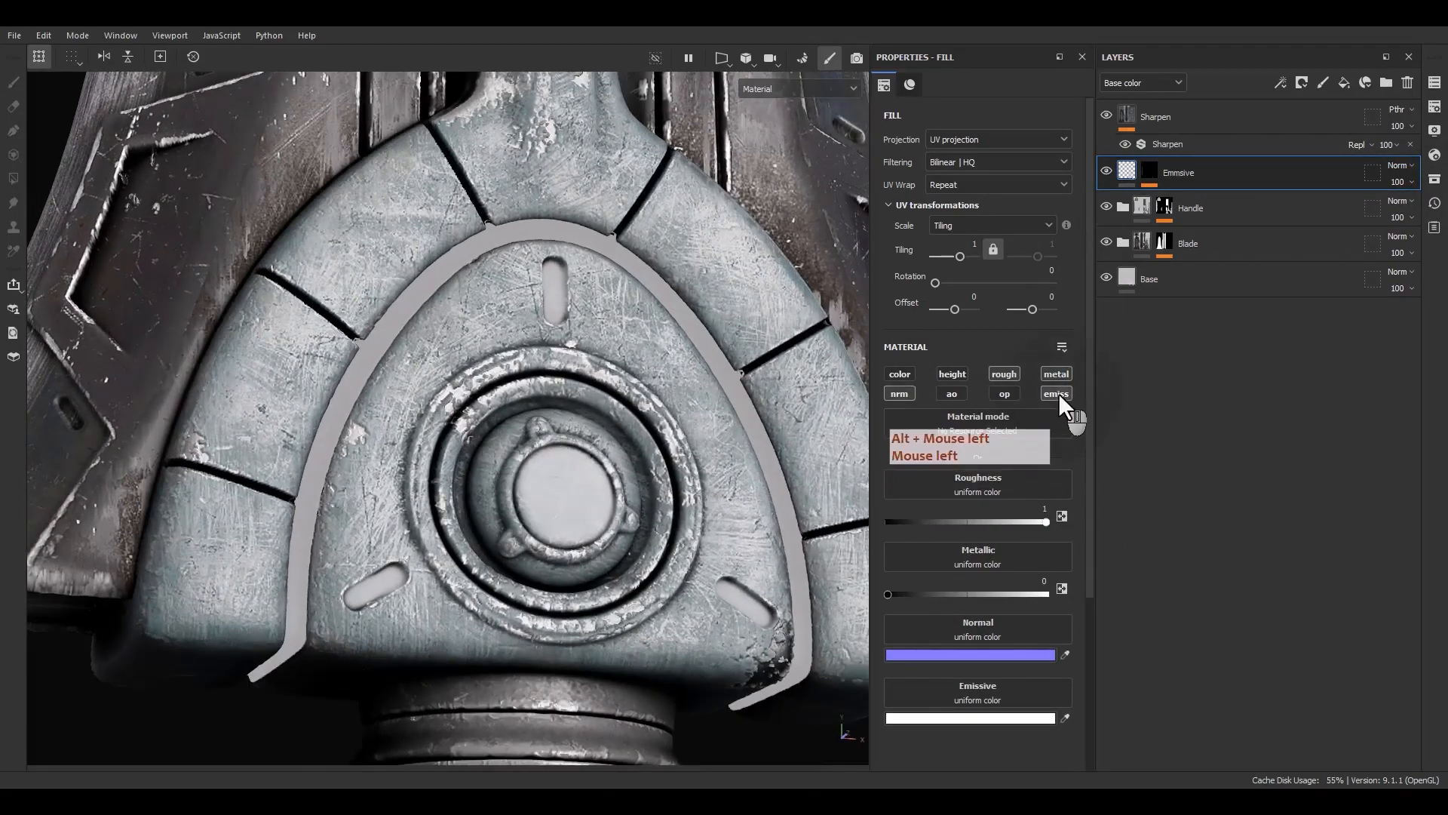
pyautogui.click(1056, 393)
pyautogui.click(1058, 393)
# Open the Emissive layer's mask and set both paint effects' opacity to 100
pyautogui.scroll(5, 527, 545)
pyautogui.keyDown('alt'); pyautogui.moveTo(526, 545); pyautogui.dragTo(540, 578); pyautogui.keyUp('alt')
pyautogui.keyDown('alt'); pyautogui.moveTo(541, 578); pyautogui.dragTo(607, 370, button='right'); pyautogui.keyUp('alt')
pyautogui.moveTo(607, 370)
pyautogui.keyDown('alt'); pyautogui.mouseDown()
pyautogui.moveTo(679, 347)
pyautogui.moveTo(610, 347)
pyautogui.mouseUp(); pyautogui.keyUp('alt')
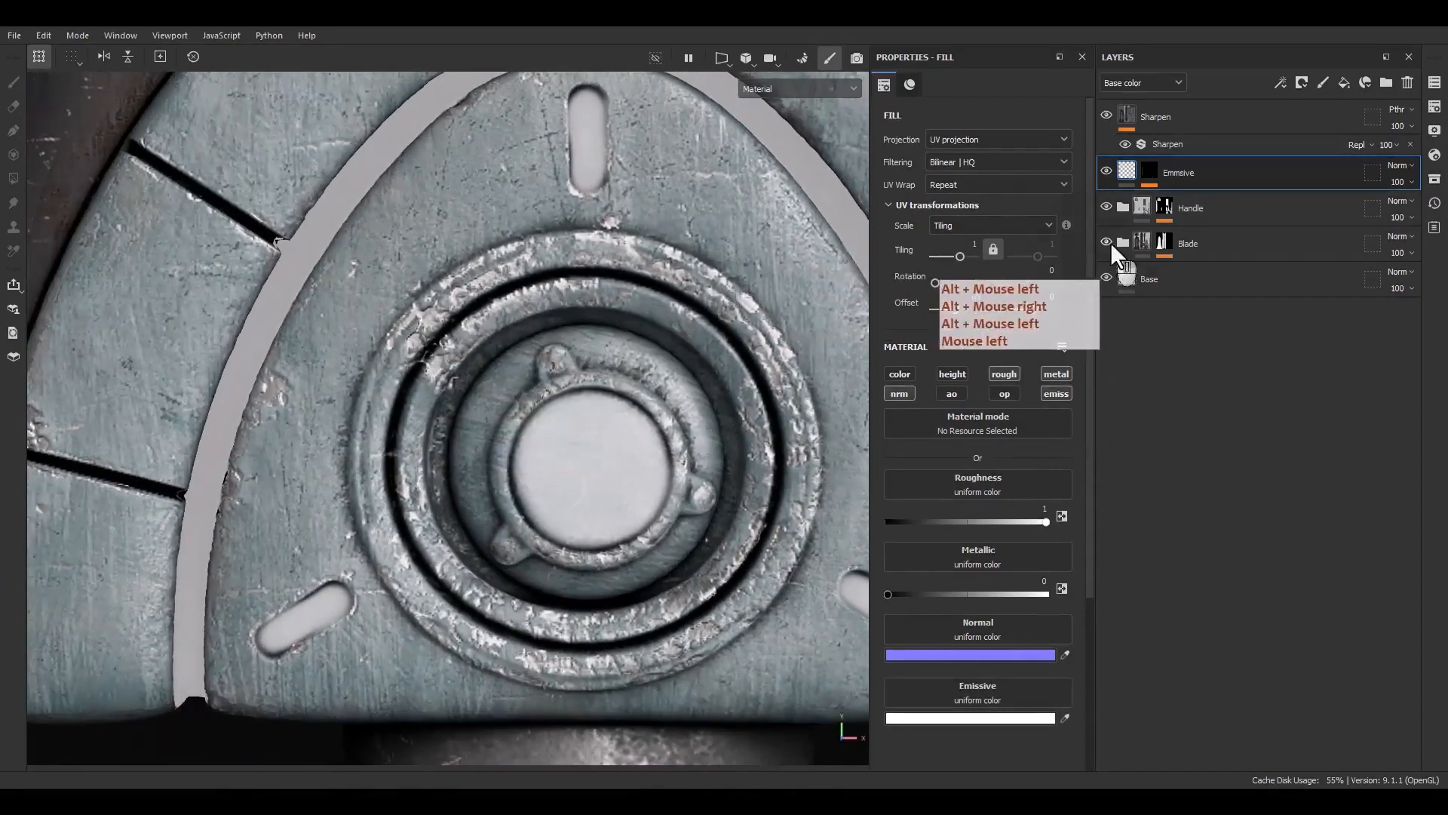
pyautogui.scroll(-5, 654, 302)
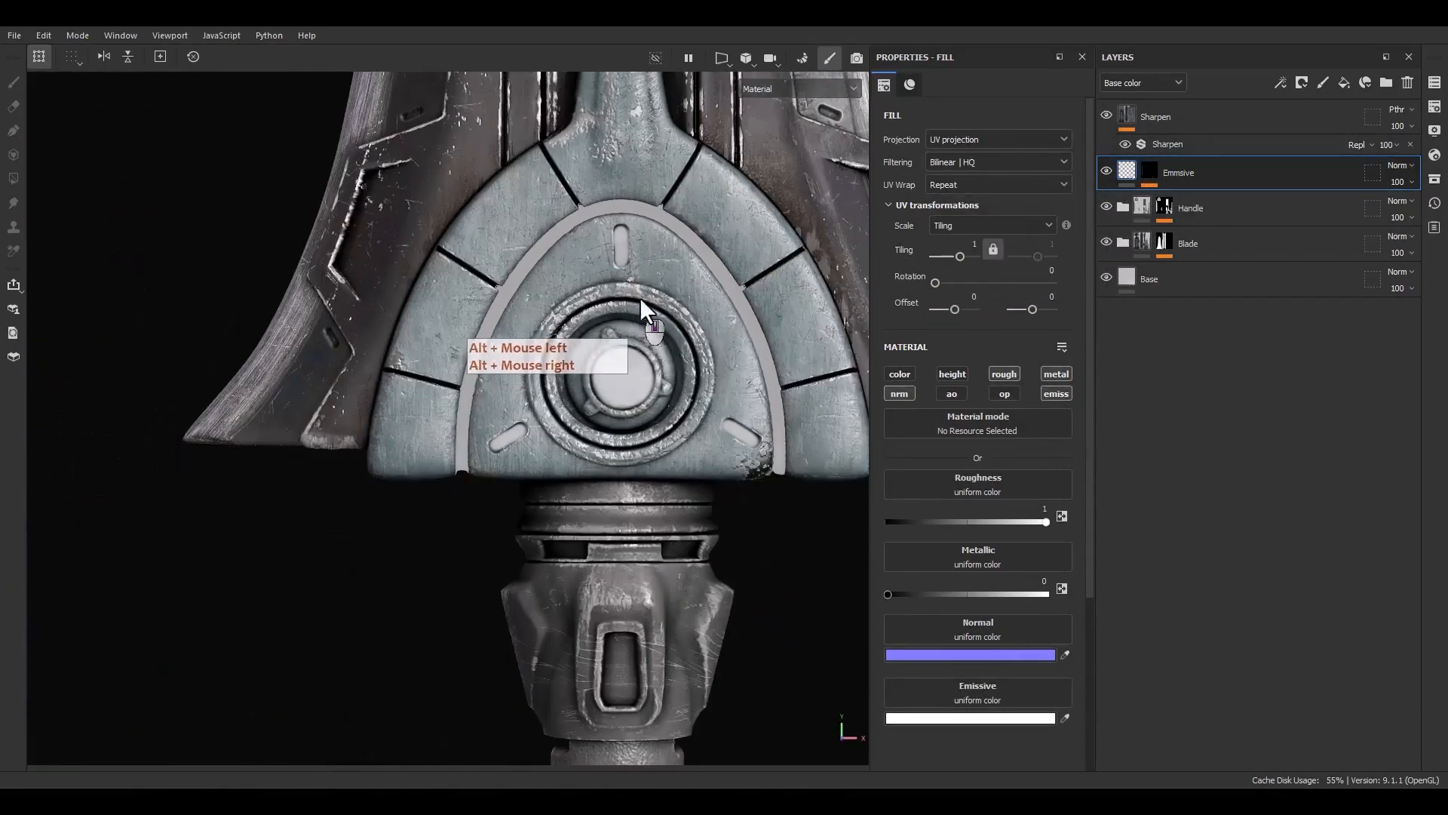
pyautogui.keyDown('alt'); pyautogui.moveTo(640, 297); pyautogui.dragTo(621, 333, button='middle'); pyautogui.keyUp('alt')
pyautogui.click(1149, 172)
pyautogui.click(1396, 221)
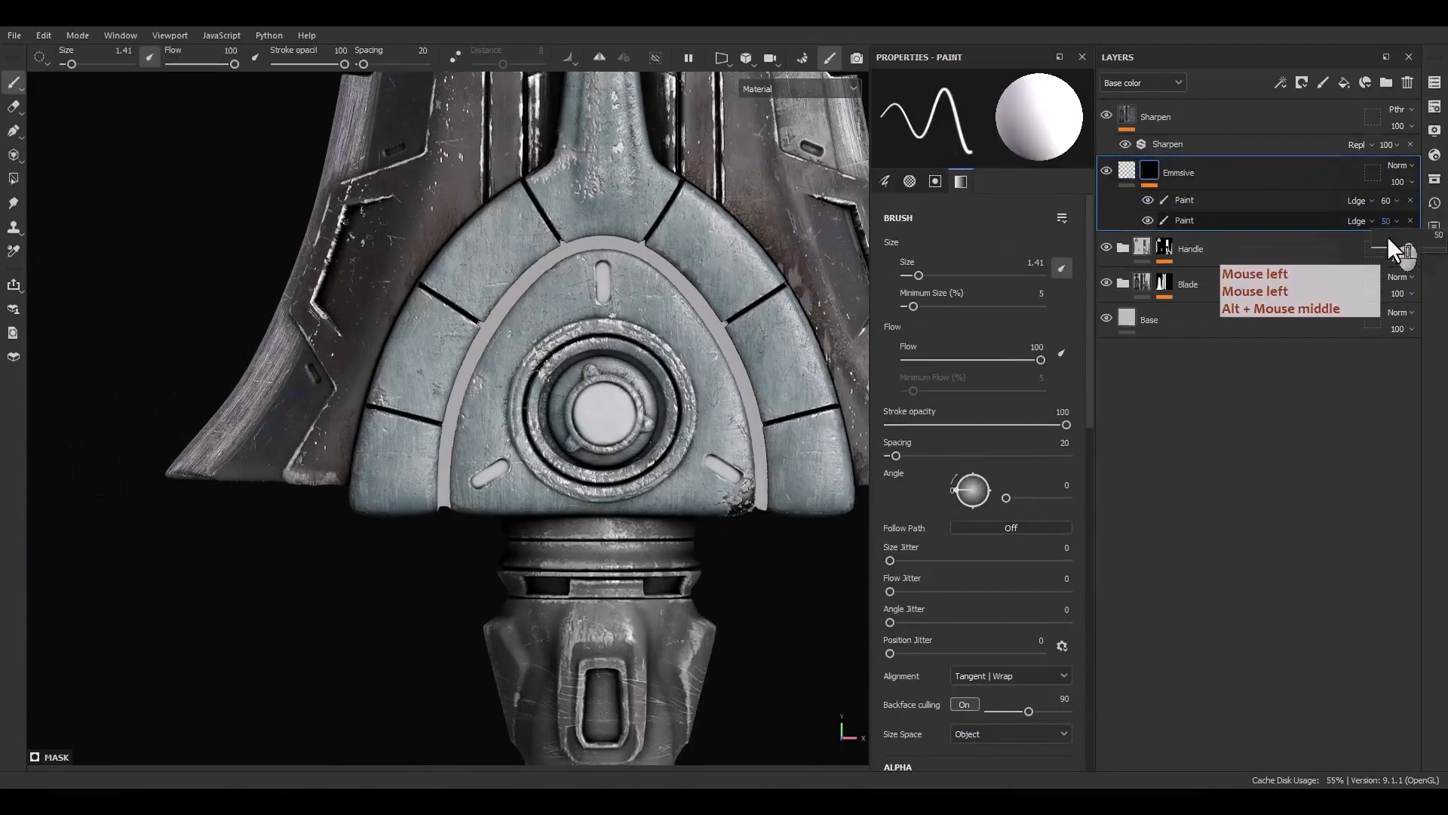
pyautogui.moveTo(1404, 247)
pyautogui.mouseDown()
pyautogui.moveTo(1447, 248)
pyautogui.moveTo(1446, 226)
pyautogui.mouseUp()
pyautogui.click(1385, 202)
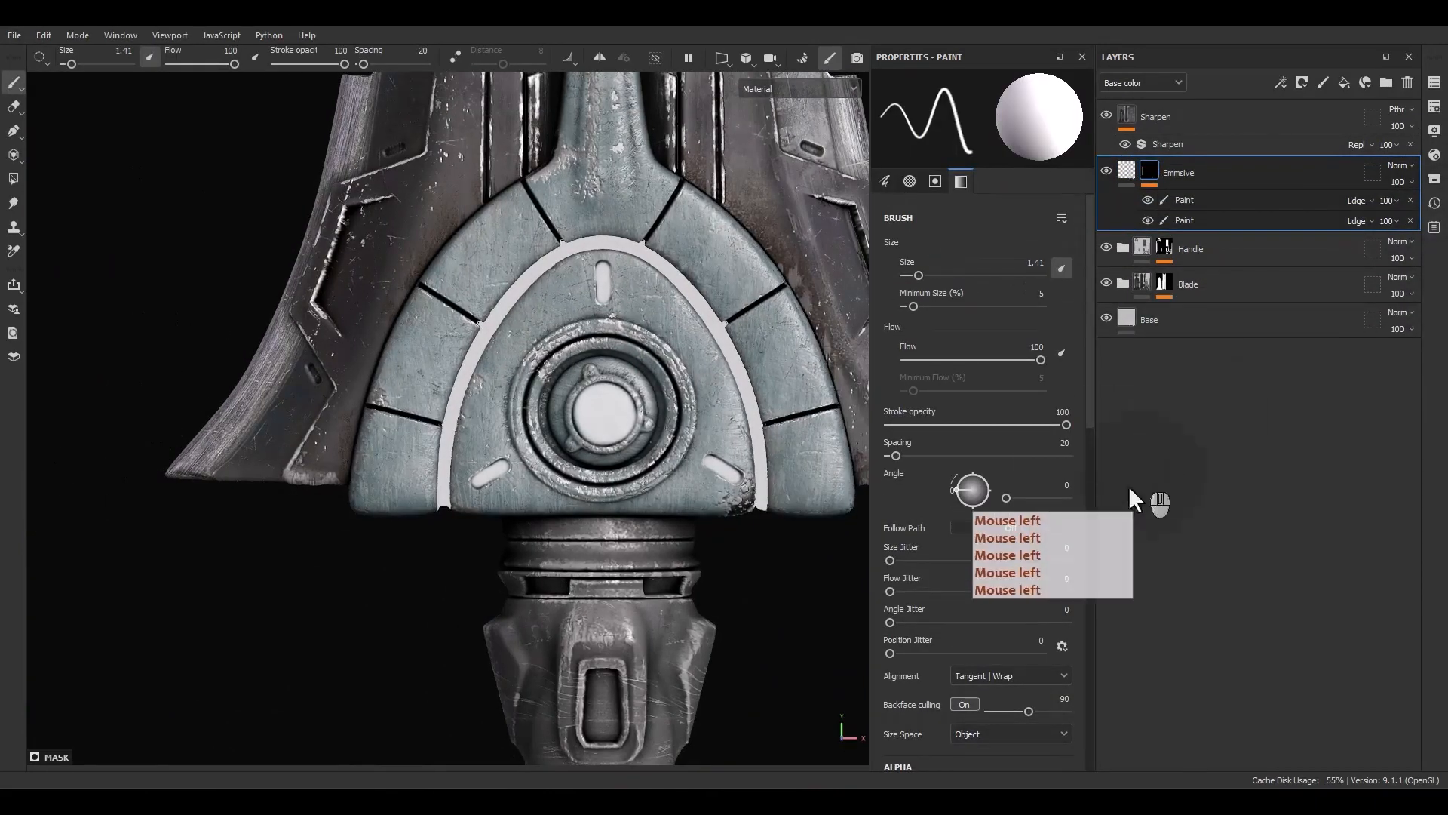
# Inspect the glowing guard and blade from several angles
pyautogui.keyDown('alt'); pyautogui.moveTo(589, 477); pyautogui.dragTo(578, 543, button='middle'); pyautogui.keyUp('alt')
pyautogui.keyDown('alt'); pyautogui.moveTo(579, 543); pyautogui.dragTo(617, 531); pyautogui.keyUp('alt')
pyautogui.scroll(5, 607, 519)
pyautogui.moveTo(419, 459)
pyautogui.keyDown('alt'); pyautogui.mouseDown()
pyautogui.moveTo(593, 413)
pyautogui.moveTo(326, 411)
pyautogui.moveTo(355, 403)
pyautogui.moveTo(418, 445)
pyautogui.mouseUp(); pyautogui.keyUp('alt')
pyautogui.keyDown('alt'); pyautogui.moveTo(418, 445); pyautogui.dragTo(451, 36, button='right'); pyautogui.keyUp('alt')
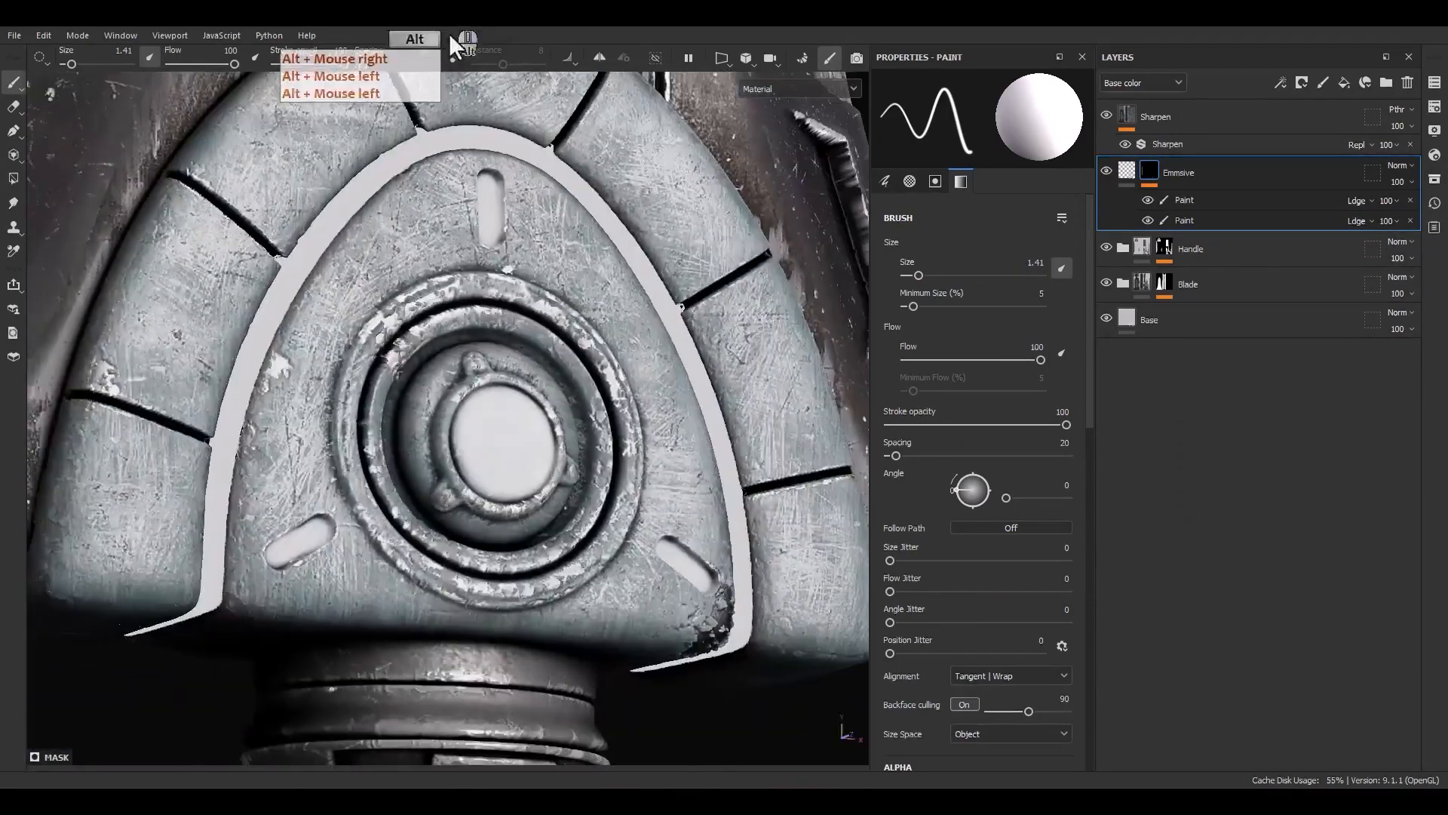
pyautogui.keyDown('alt'); pyautogui.moveTo(487, 188); pyautogui.dragTo(511, 452, button='middle'); pyautogui.keyUp('alt')
pyautogui.keyDown('alt'); pyautogui.keyDown('shift'); pyautogui.moveTo(512, 451); pyautogui.dragTo(445, 461); pyautogui.keyUp('shift'); pyautogui.keyUp('alt')
pyautogui.keyDown('alt'); pyautogui.moveTo(445, 461); pyautogui.dragTo(452, 473, button='right'); pyautogui.keyUp('alt')
pyautogui.keyDown('alt'); pyautogui.moveTo(453, 474); pyautogui.dragTo(514, 516); pyautogui.keyUp('alt')
pyautogui.keyDown('alt'); pyautogui.moveTo(514, 515); pyautogui.dragTo(433, 41, button='right'); pyautogui.keyUp('alt')
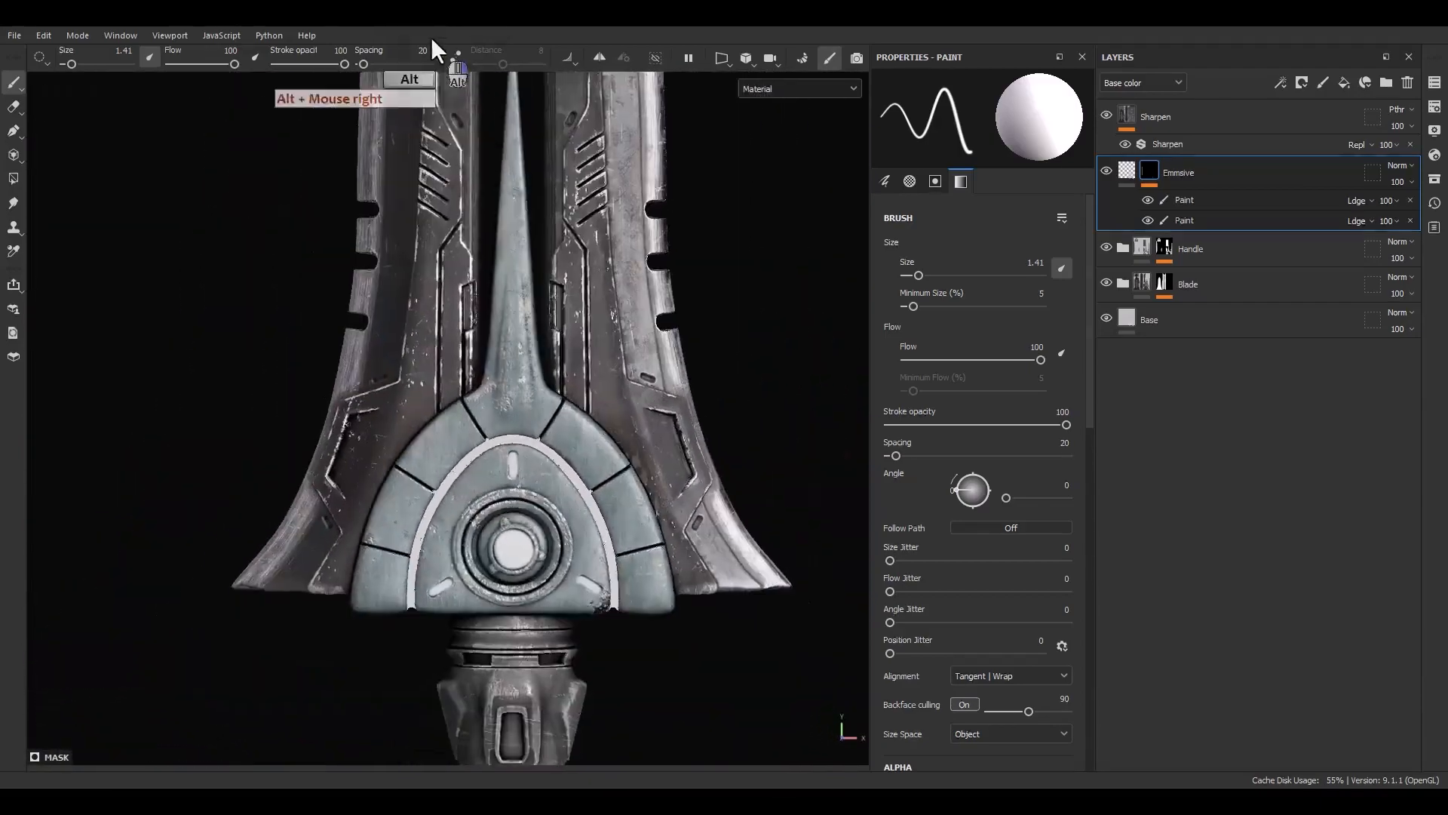
pyautogui.keyDown('alt'); pyautogui.moveTo(483, 82); pyautogui.dragTo(505, 396, button='middle'); pyautogui.keyUp('alt')
pyautogui.keyDown('alt'); pyautogui.moveTo(505, 396); pyautogui.dragTo(559, 543, button='right'); pyautogui.keyUp('alt')
pyautogui.keyDown('alt'); pyautogui.moveTo(558, 543); pyautogui.dragTo(574, 445, button='middle'); pyautogui.keyUp('alt')
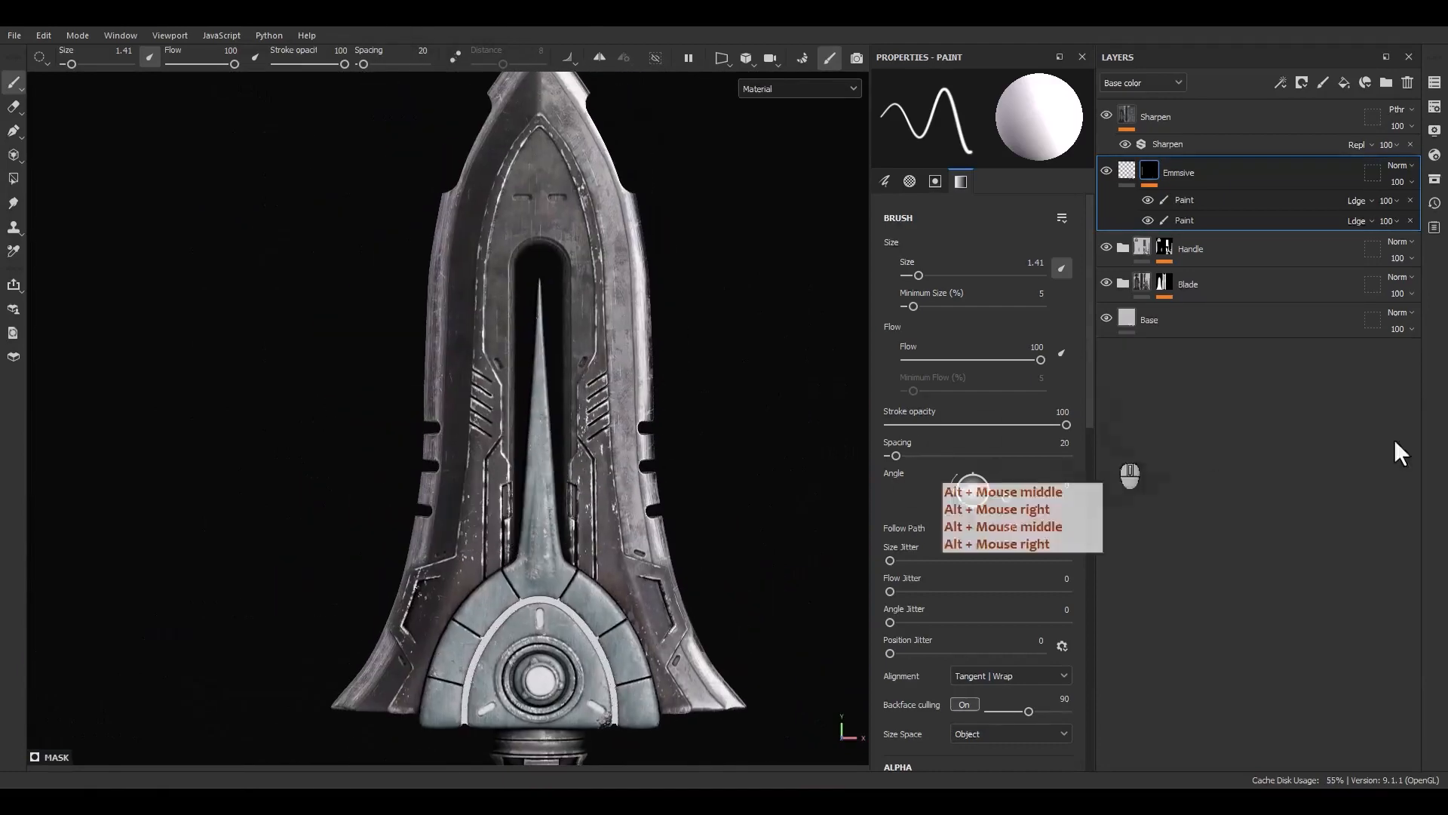
pyautogui.keyDown('alt'); pyautogui.moveTo(735, 482); pyautogui.dragTo(688, 389, button='middle'); pyautogui.keyUp('alt')
# Add a new paint effect to the Emissive mask
pyautogui.click(1188, 195)
pyautogui.rightClick(1188, 194)
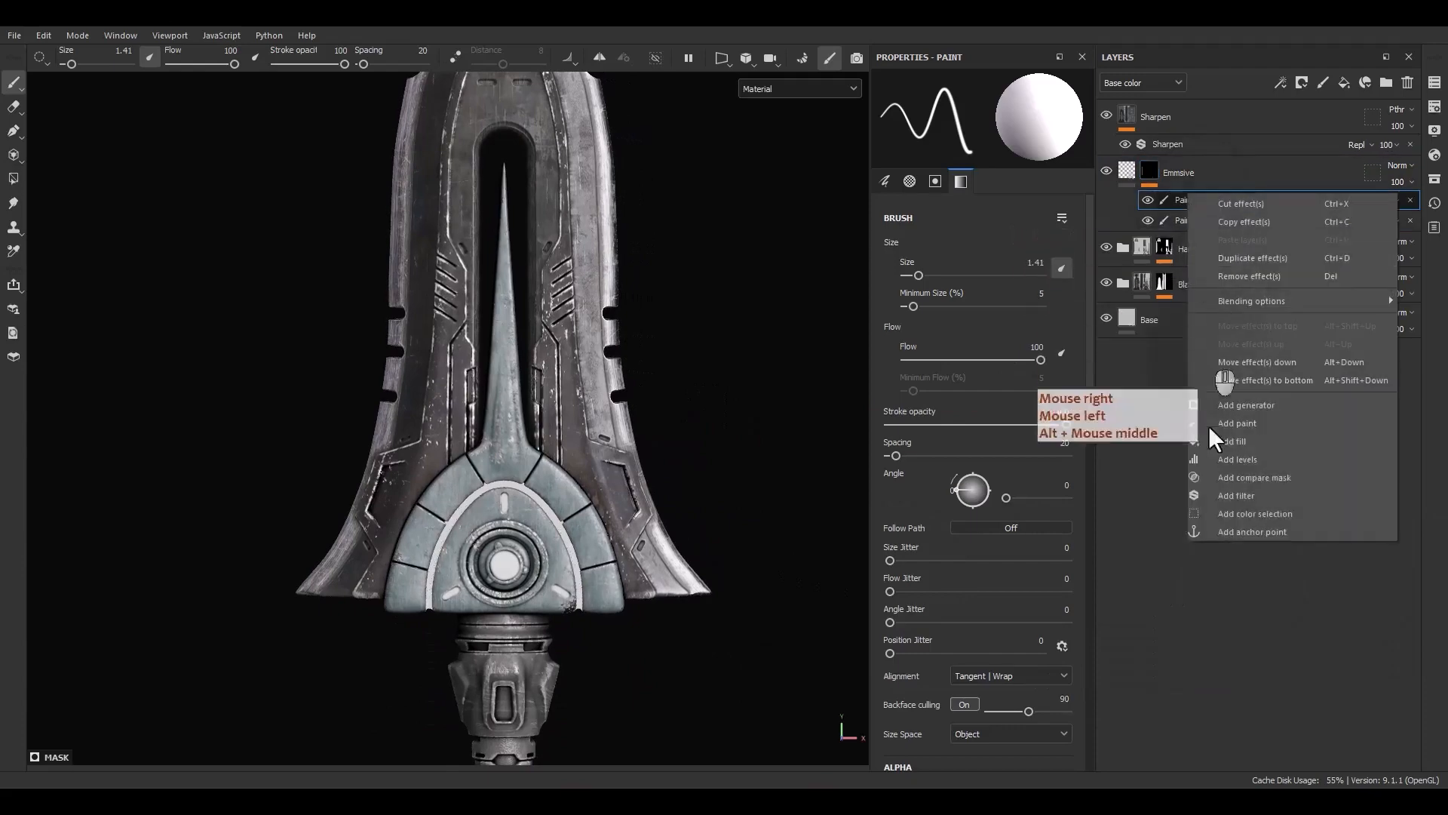
pyautogui.click(1234, 425)
pyautogui.moveTo(592, 385)
pyautogui.keyDown('alt'); pyautogui.mouseDown(button='middle')
pyautogui.moveTo(630, 453)
pyautogui.moveTo(596, 562)
pyautogui.mouseUp(button='middle'); pyautogui.keyUp('alt')
pyautogui.moveTo(596, 562)
pyautogui.keyDown('alt'); pyautogui.mouseDown(button='right')
pyautogui.moveTo(448, 413)
pyautogui.moveTo(419, 346)
pyautogui.mouseUp(button='right'); pyautogui.keyUp('alt')
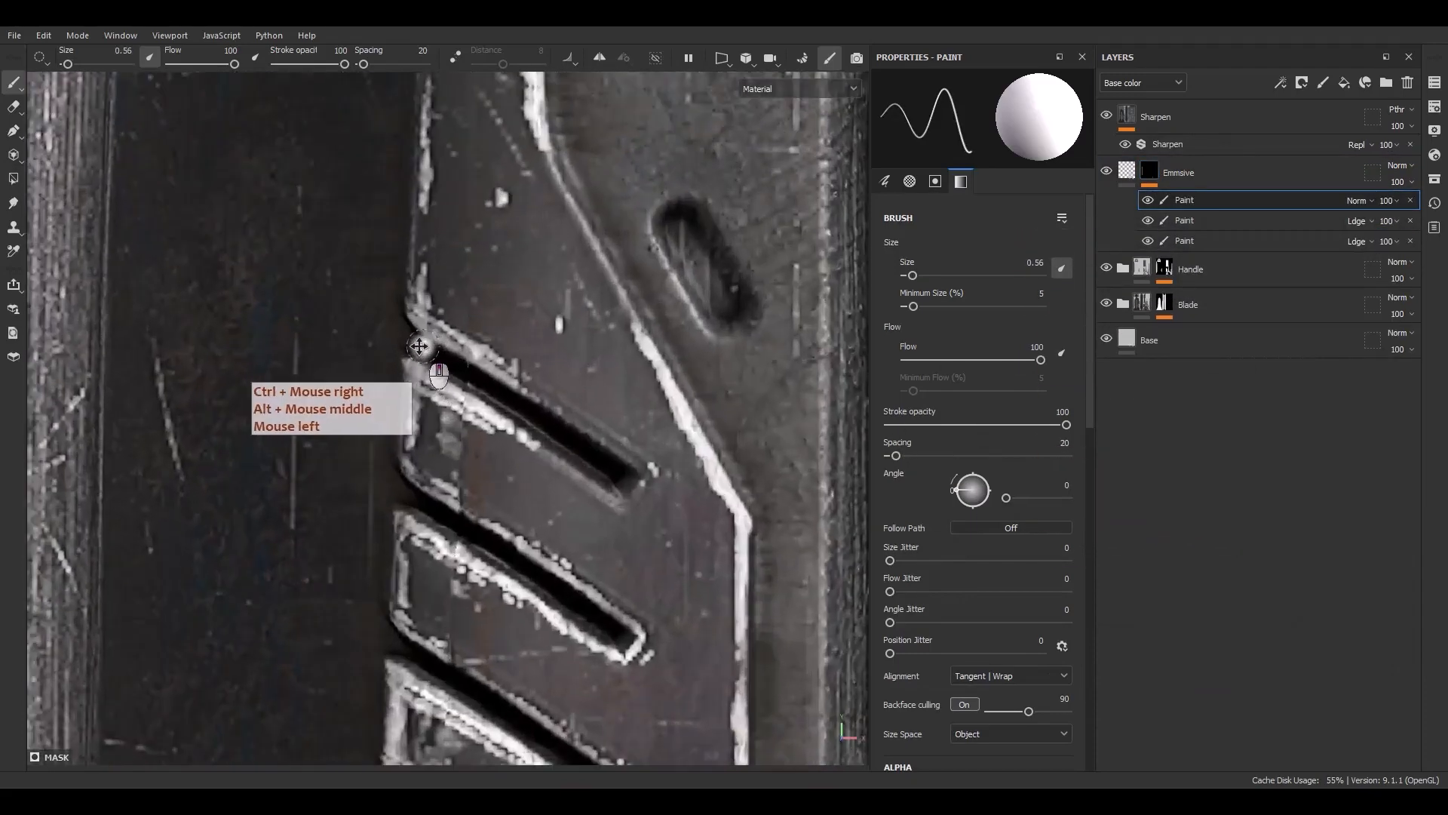
# Paint straight glowing stripes along the blade's left-side vents with a brush of about 0.56
pyautogui.keyDown('shift'); pyautogui.click(604, 447); pyautogui.keyUp('shift')
pyautogui.moveTo(624, 476)
pyautogui.keyDown('alt'); pyautogui.mouseDown(button='middle')
pyautogui.moveTo(540, 398)
pyautogui.moveTo(420, 340)
pyautogui.mouseUp(button='middle'); pyautogui.keyUp('alt')
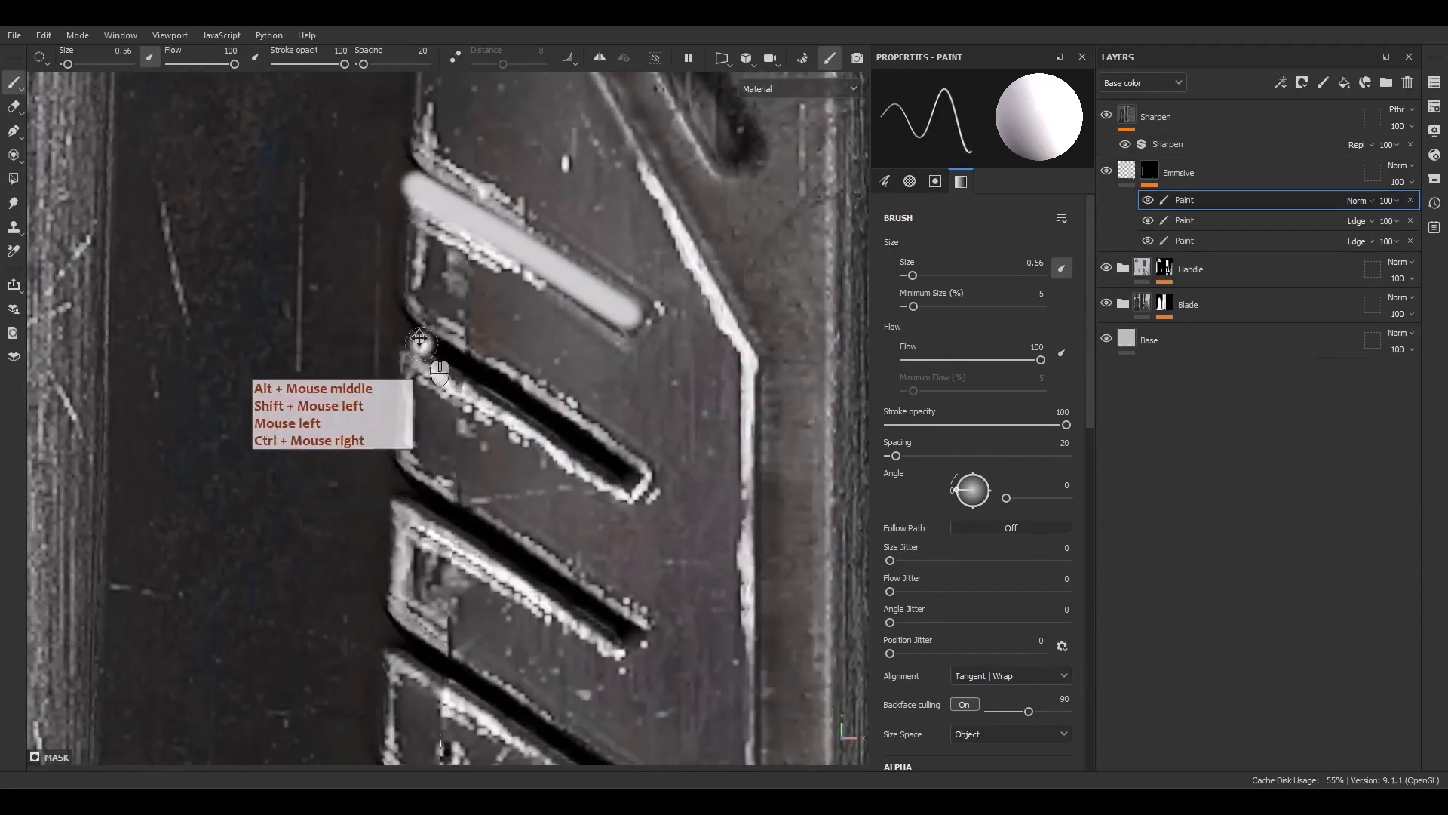
pyautogui.keyDown('shift'); pyautogui.click(608, 480); pyautogui.keyUp('shift')
pyautogui.keyDown('alt'); pyautogui.moveTo(612, 478); pyautogui.dragTo(473, 383, button='middle'); pyautogui.keyUp('alt')
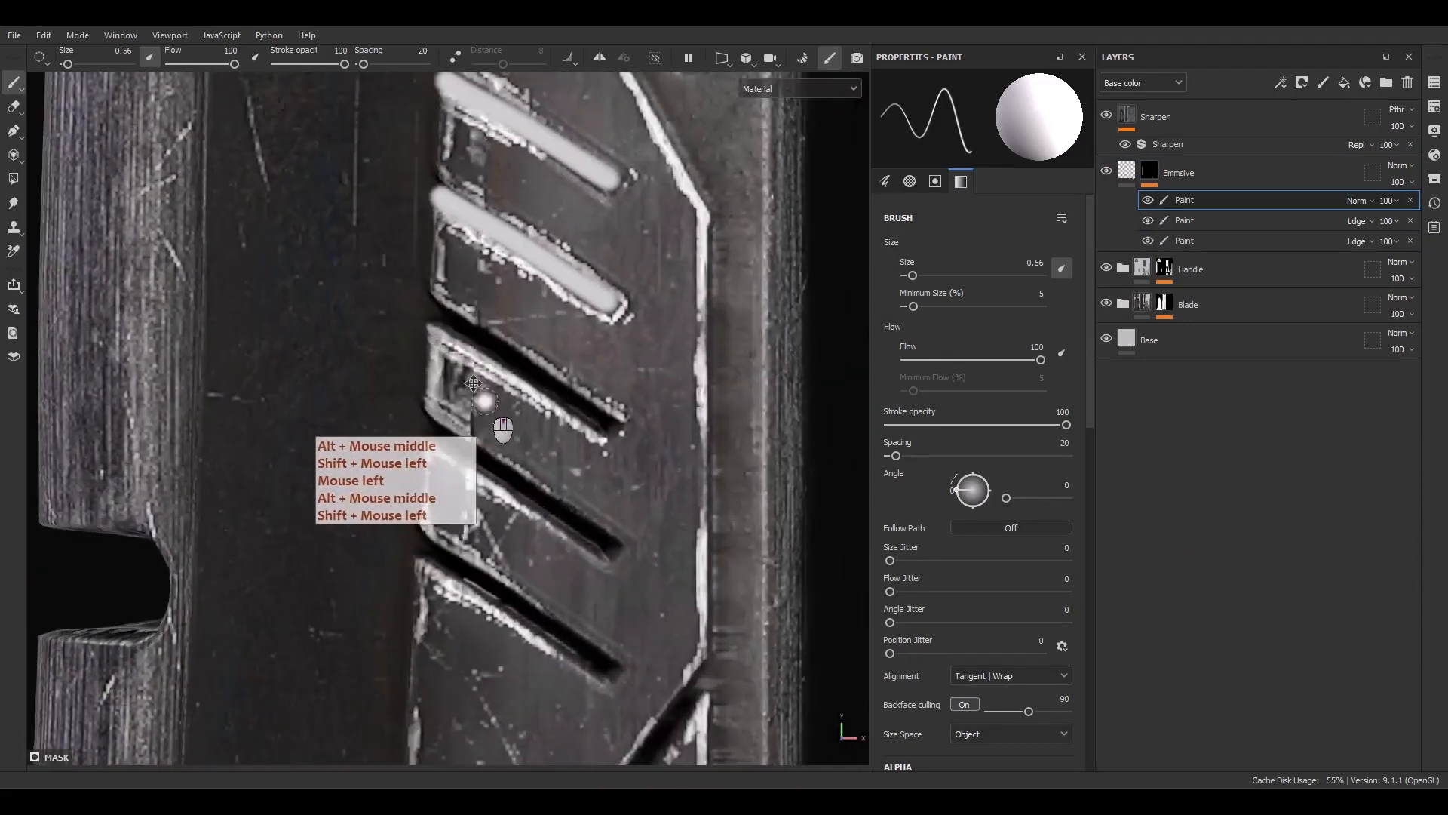
pyautogui.keyDown('shift'); pyautogui.click(608, 429); pyautogui.keyUp('shift')
pyautogui.moveTo(537, 452)
pyautogui.keyDown('alt'); pyautogui.mouseDown()
pyautogui.moveTo(690, 445)
pyautogui.moveTo(556, 419)
pyautogui.moveTo(579, 432)
pyautogui.mouseUp(); pyautogui.keyUp('alt')
pyautogui.keyDown('alt'); pyautogui.moveTo(452, 303); pyautogui.dragTo(479, 467, button='middle'); pyautogui.keyUp('alt')
pyautogui.scroll(2, 443, 245)
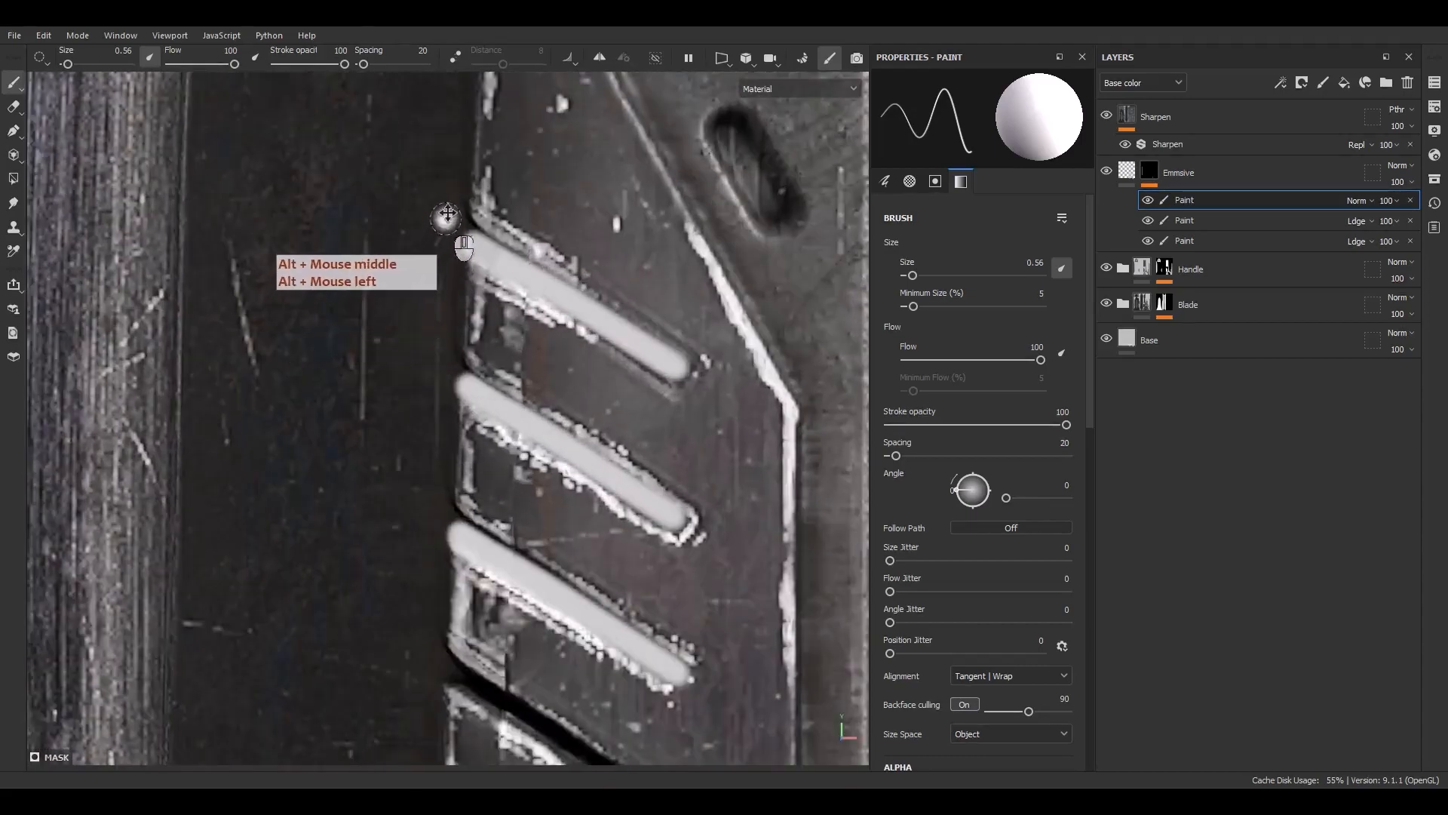
# Switch the brush to black and draw a straight line trimming the stripes' ends along the vent edge
pyautogui.press('x')
pyautogui.keyDown('shift'); pyautogui.click(451, 645); pyautogui.keyUp('shift')
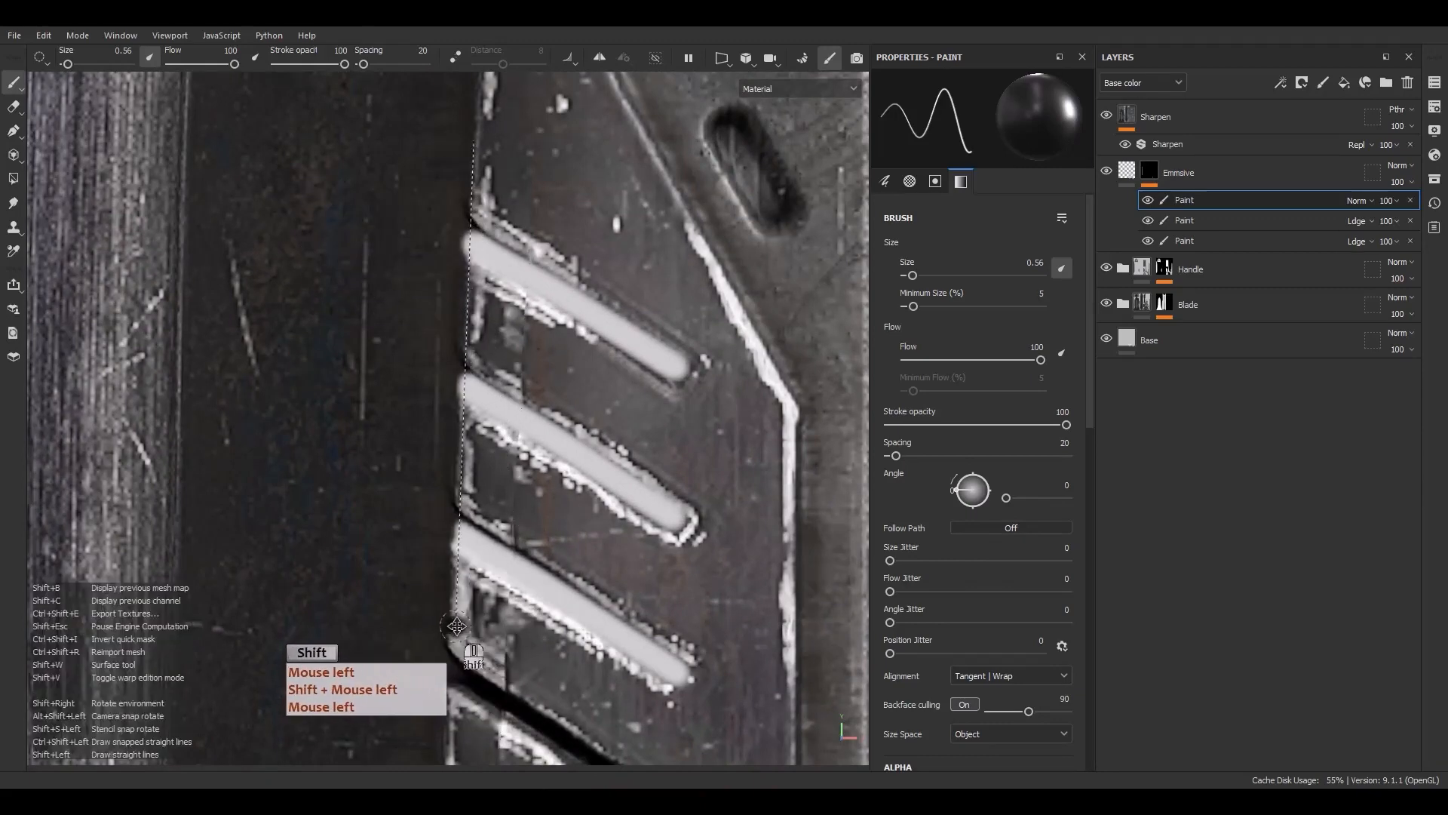
pyautogui.keyDown('shift'); pyautogui.click(461, 625); pyautogui.keyUp('shift')
pyautogui.scroll(-5, 461, 624)
pyautogui.keyDown('alt'); pyautogui.moveTo(463, 612); pyautogui.dragTo(479, 389, button='middle'); pyautogui.keyUp('alt')
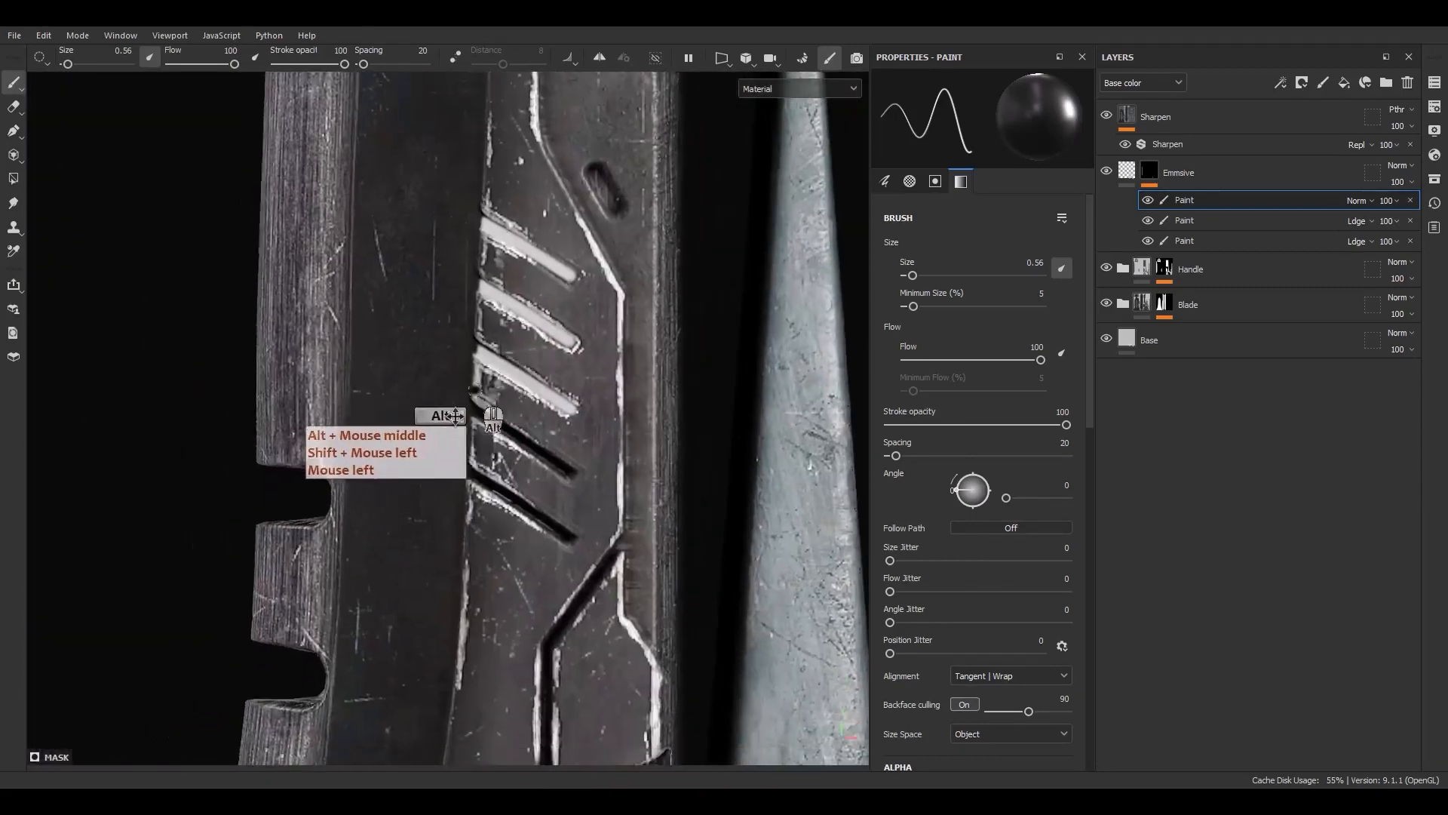
# Switch the brush back to white and paint a straight stripe along the next vent
pyautogui.scroll(6, 494, 405)
pyautogui.press('x')
pyautogui.click(492, 396)
pyautogui.keyDown('shift'); pyautogui.click(805, 598); pyautogui.keyUp('shift')
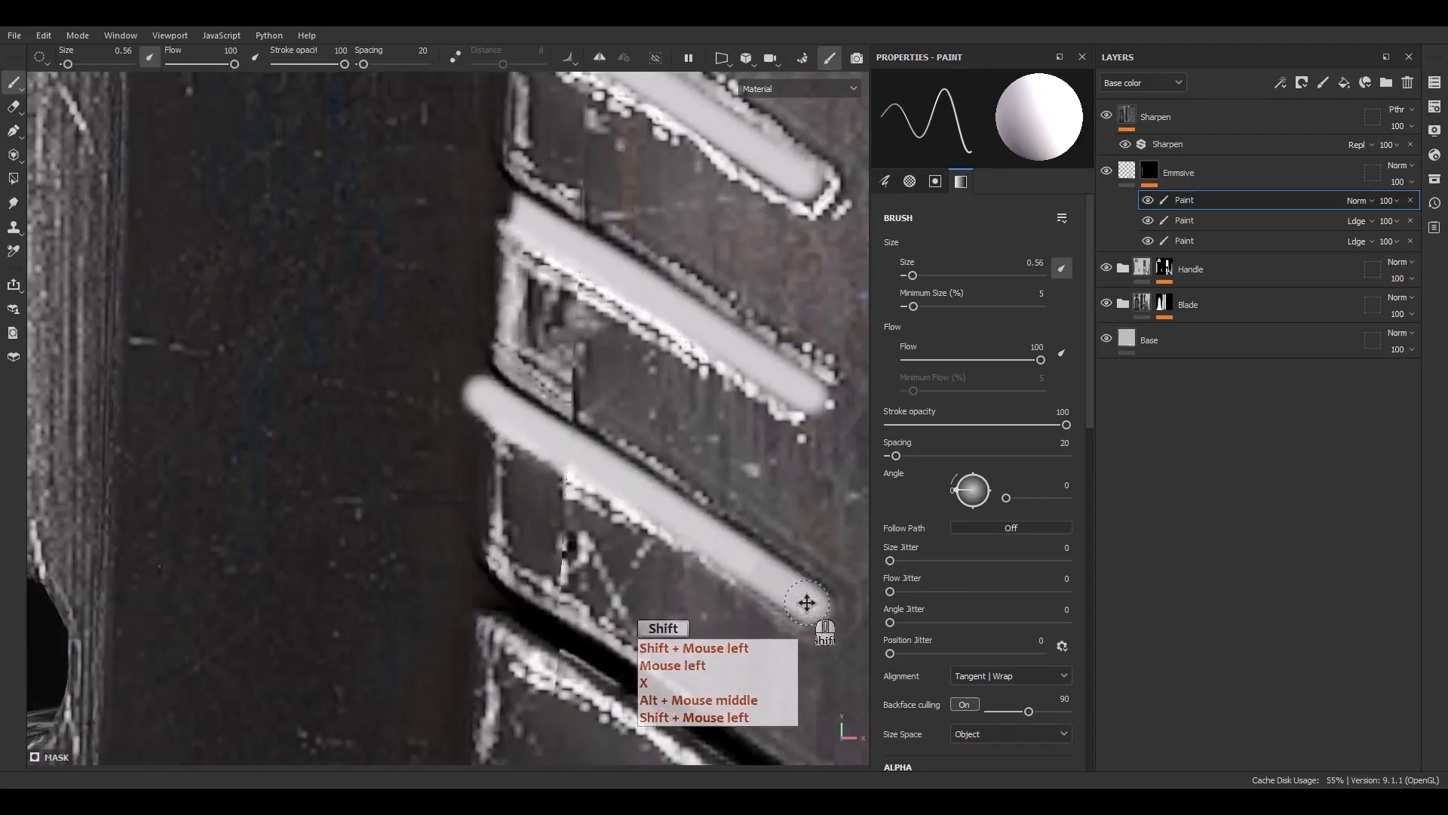
pyautogui.keyDown('alt'); pyautogui.moveTo(805, 598); pyautogui.dragTo(641, 316, button='middle'); pyautogui.keyUp('alt')
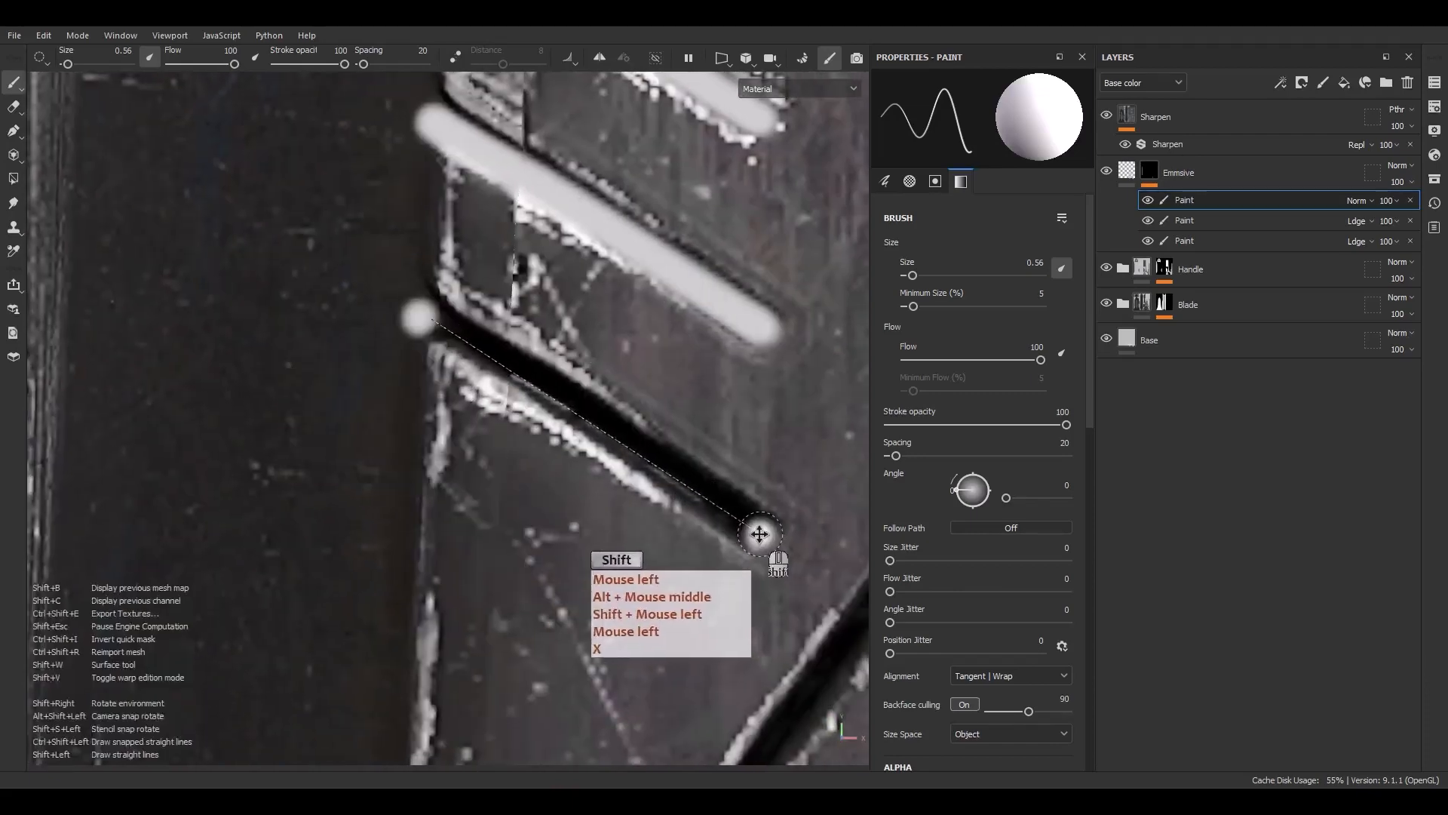
pyautogui.keyDown('shift'); pyautogui.click(761, 533); pyautogui.keyUp('shift')
# Switch to black again and trim the new stripe's end with a straight vertical line
pyautogui.scroll(-3, 570, 445)
pyautogui.press('x')
pyautogui.click(493, 172)
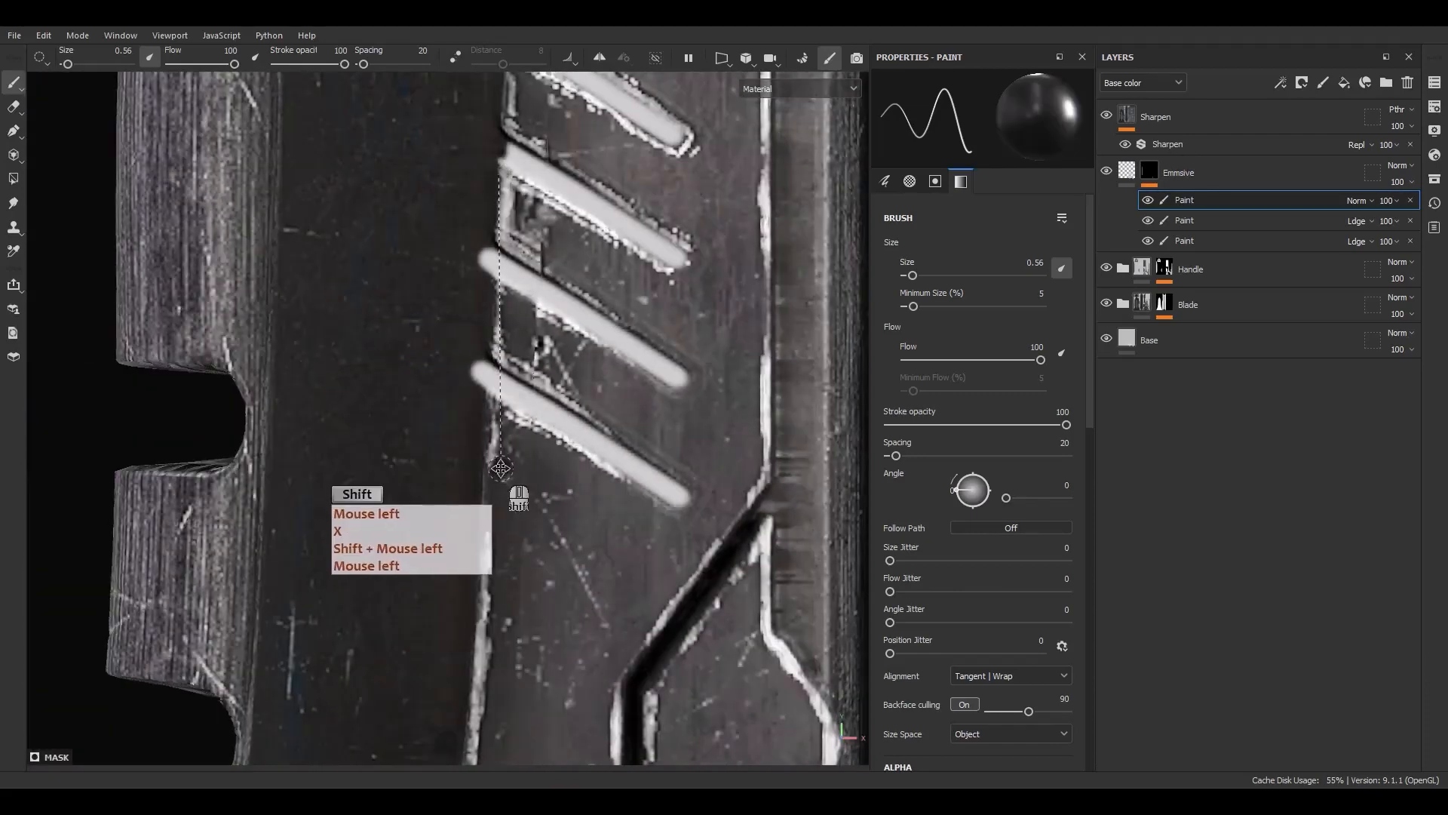
pyautogui.keyDown('shift'); pyautogui.click(489, 468); pyautogui.keyUp('shift')
pyautogui.moveTo(474, 385); pyautogui.dragTo(477, 303)
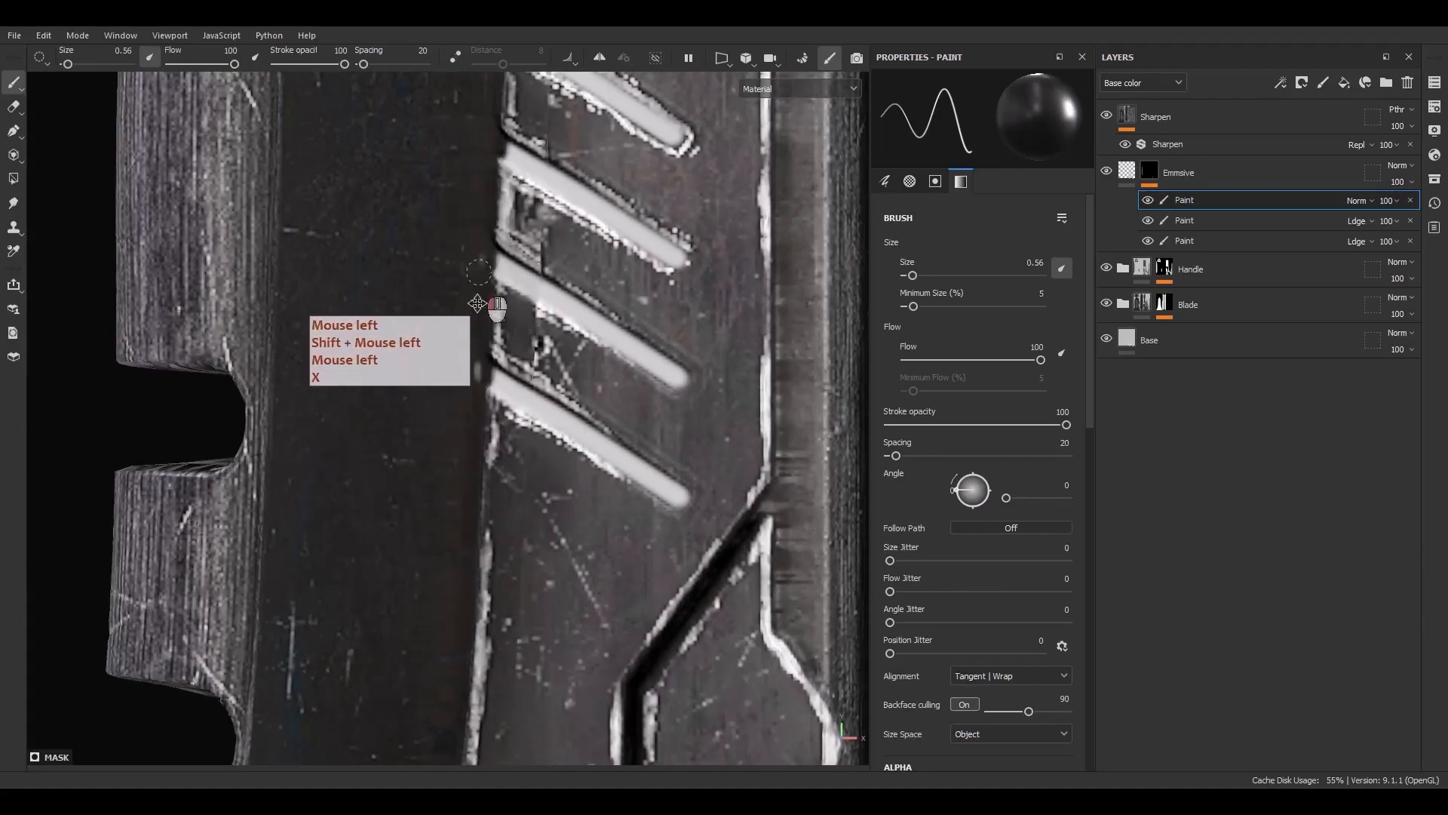
pyautogui.press('z')
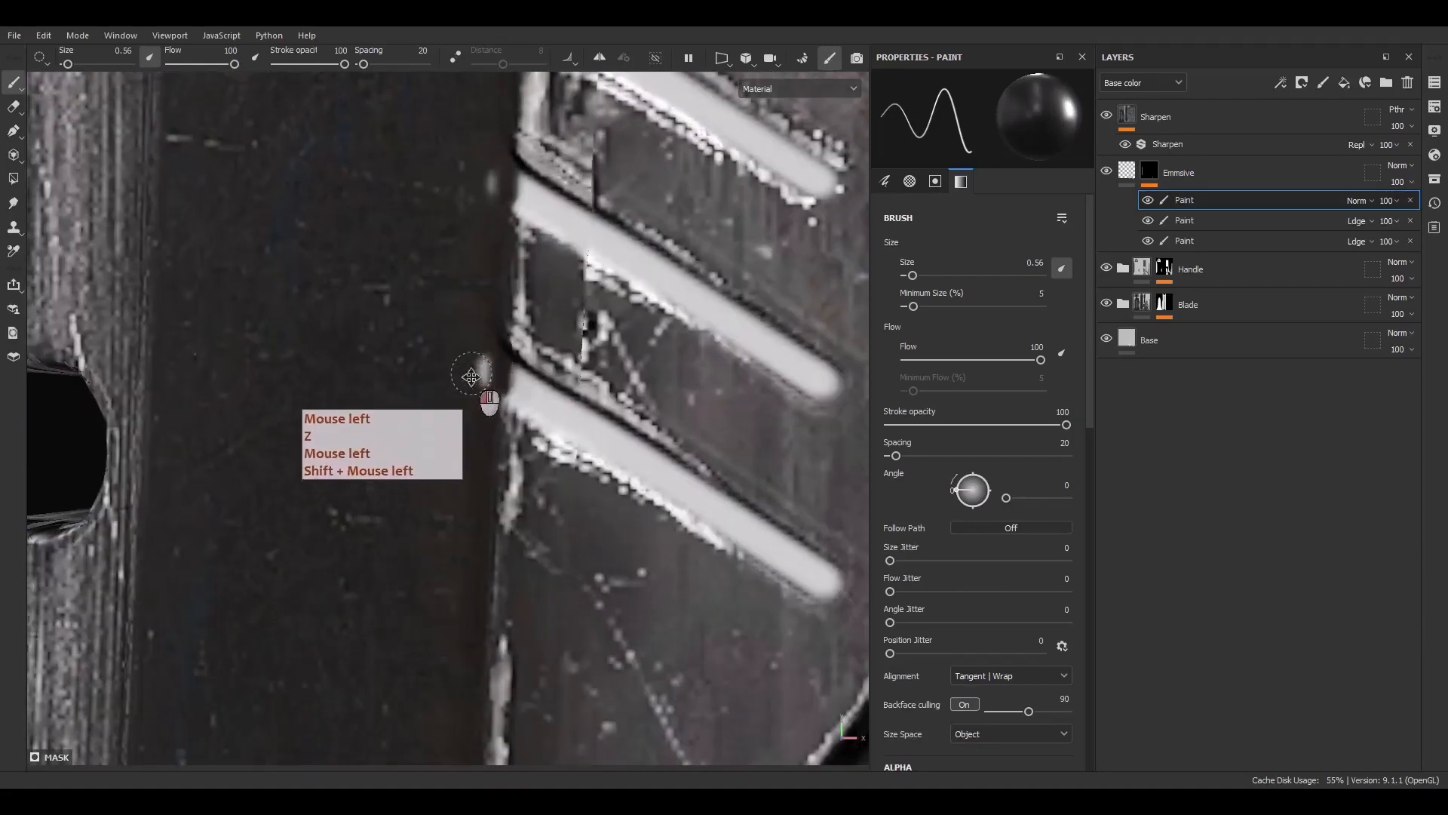
# Switch the brush to white and paint straight glowing stripes along the blade's right-side vents
pyautogui.scroll(-10, 488, 431)
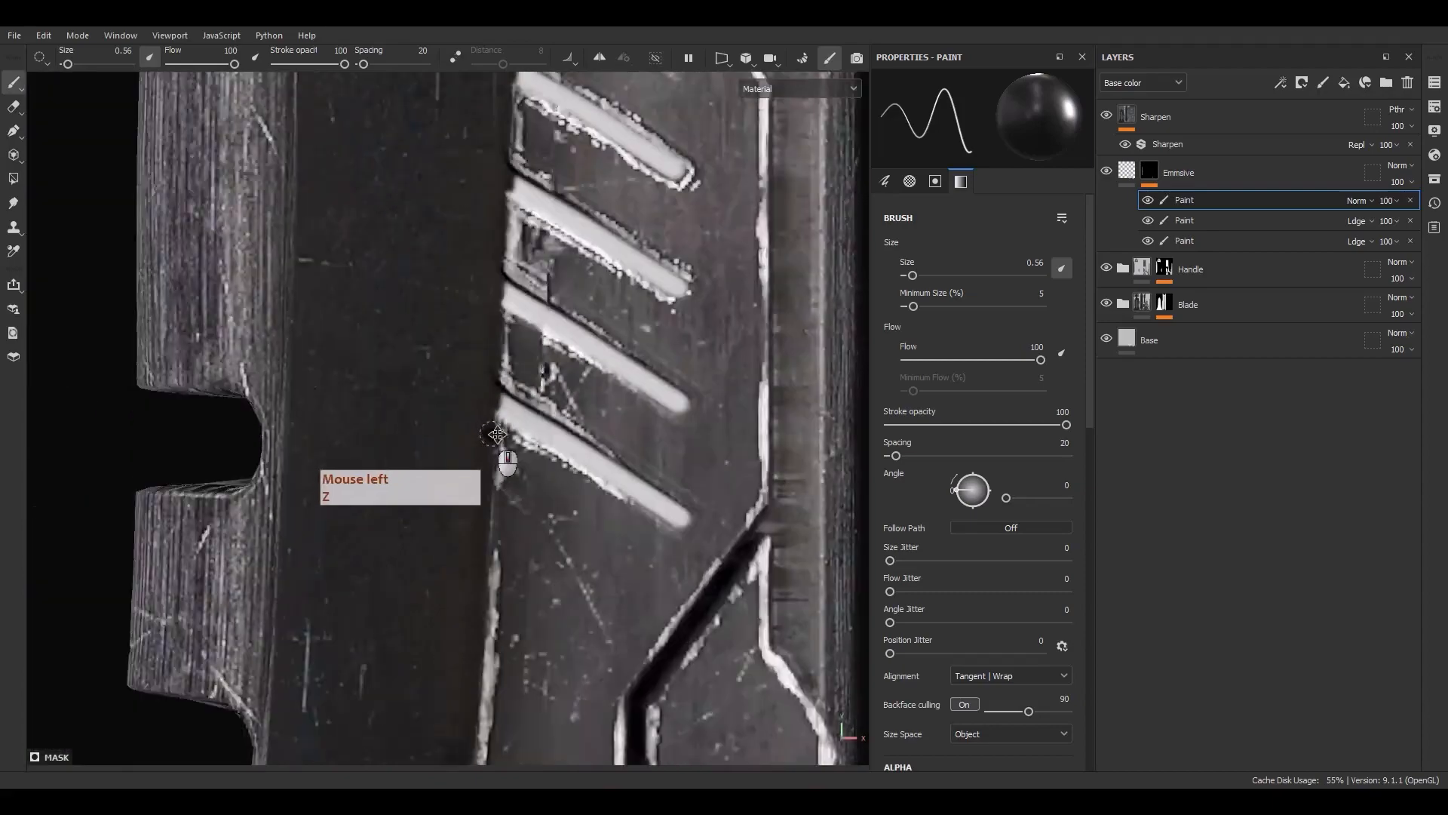
pyautogui.keyDown('alt'); pyautogui.moveTo(562, 491); pyautogui.dragTo(521, 400, button='middle'); pyautogui.keyUp('alt')
pyautogui.scroll(7, 549, 341)
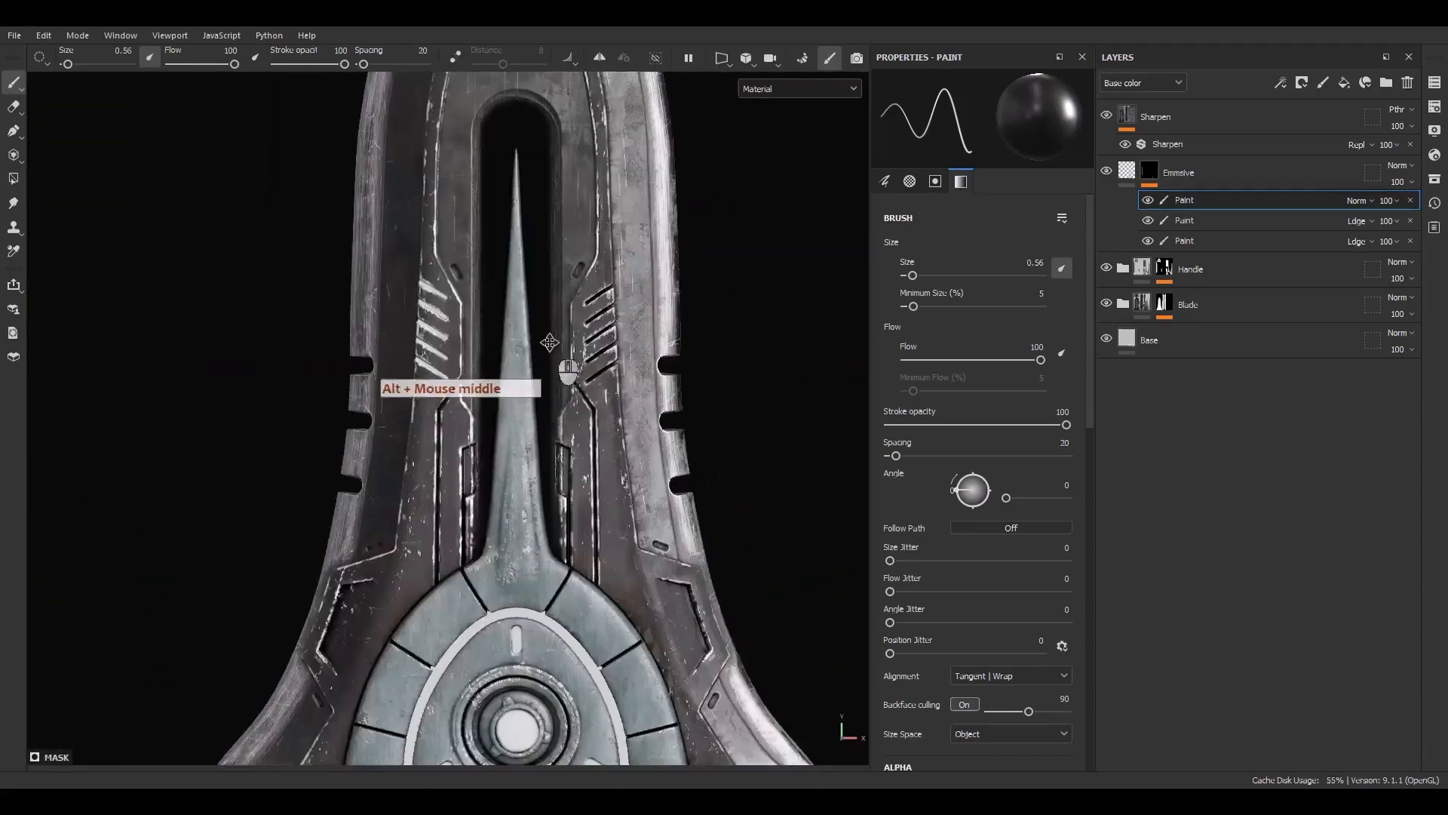
pyautogui.scroll(5, 677, 221)
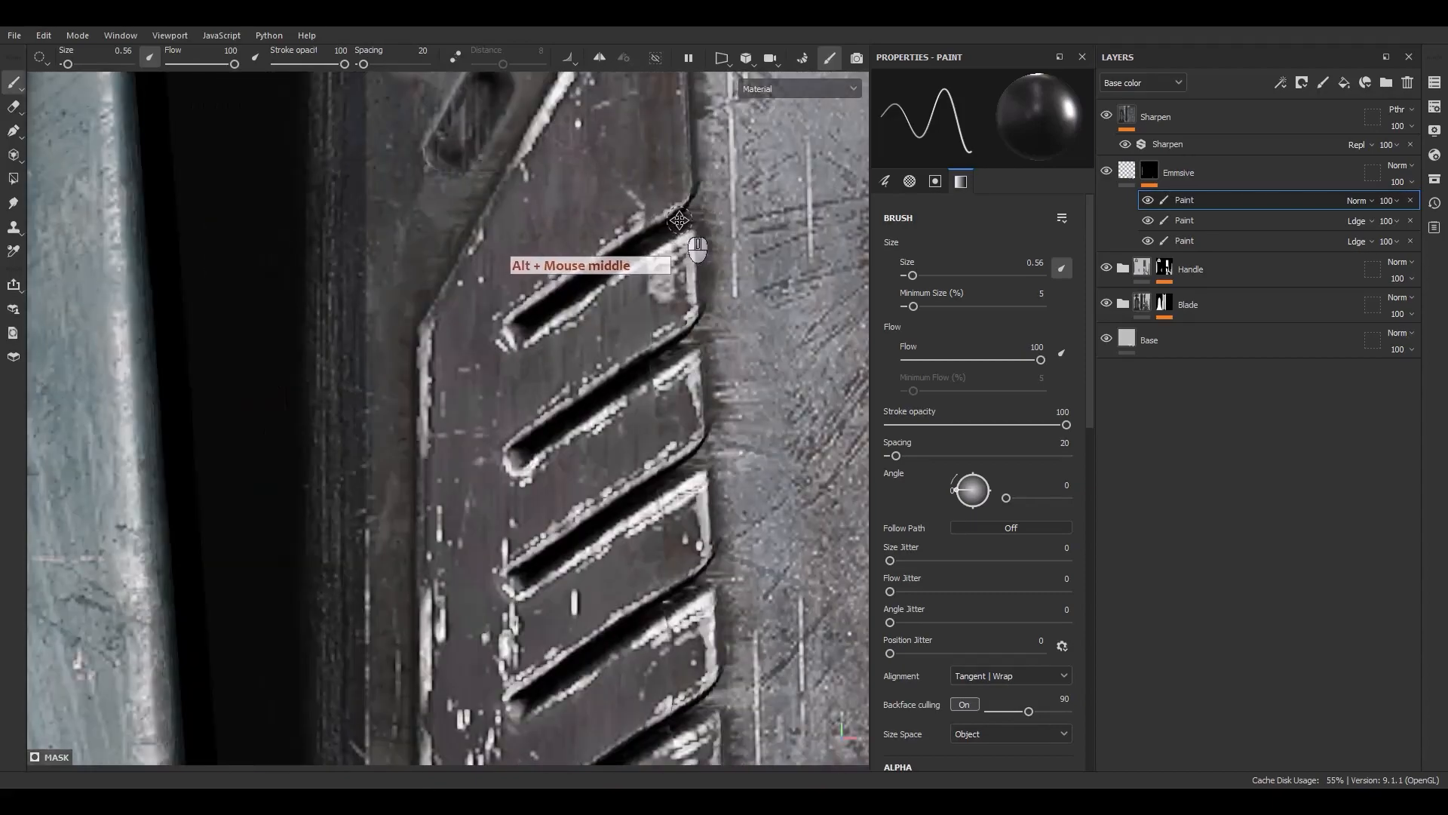
pyautogui.keyDown('shift'); pyautogui.click(526, 329); pyautogui.keyUp('shift')
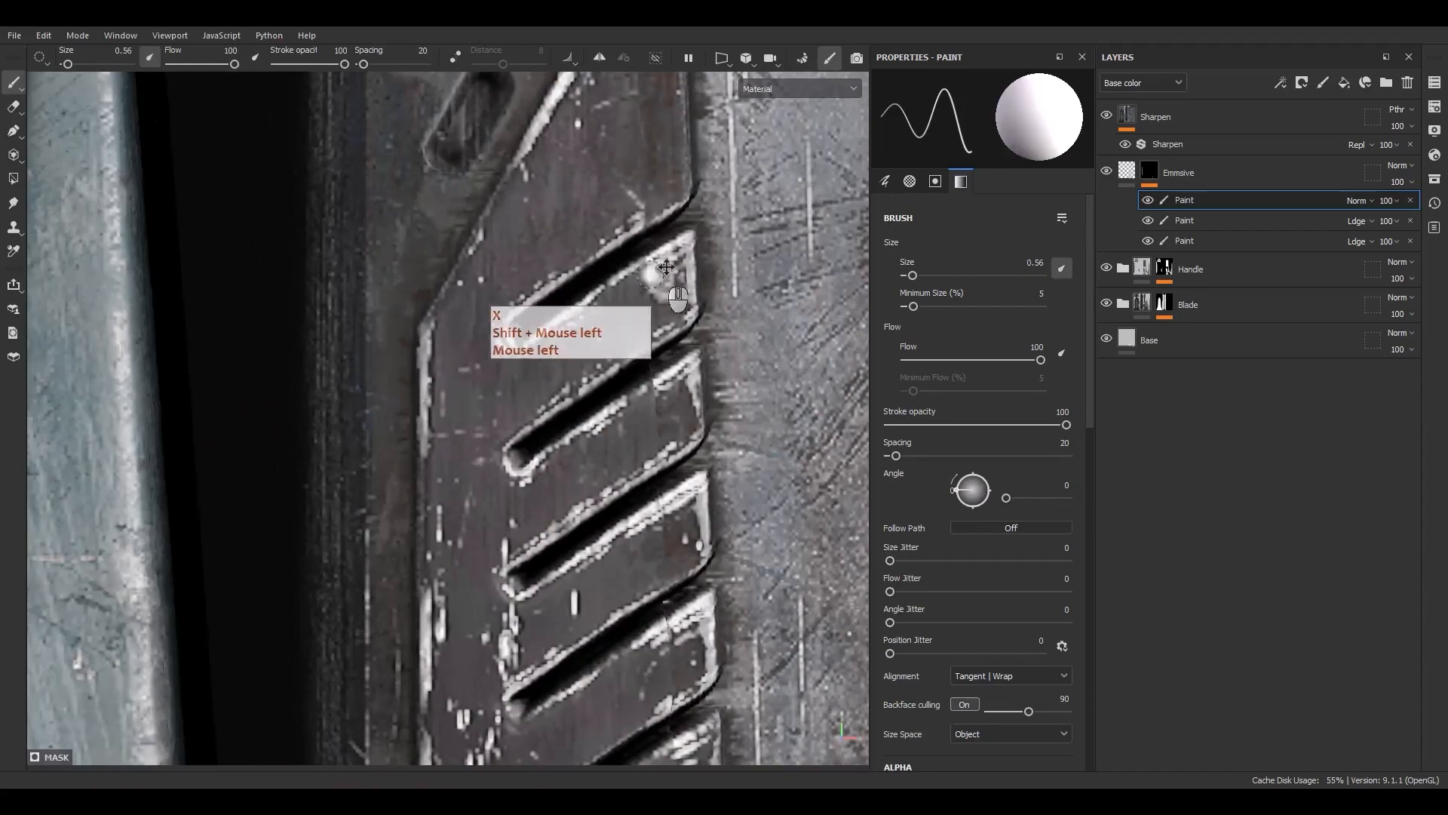
pyautogui.click(695, 212)
pyautogui.keyDown('shift'); pyautogui.click(528, 326); pyautogui.keyUp('shift')
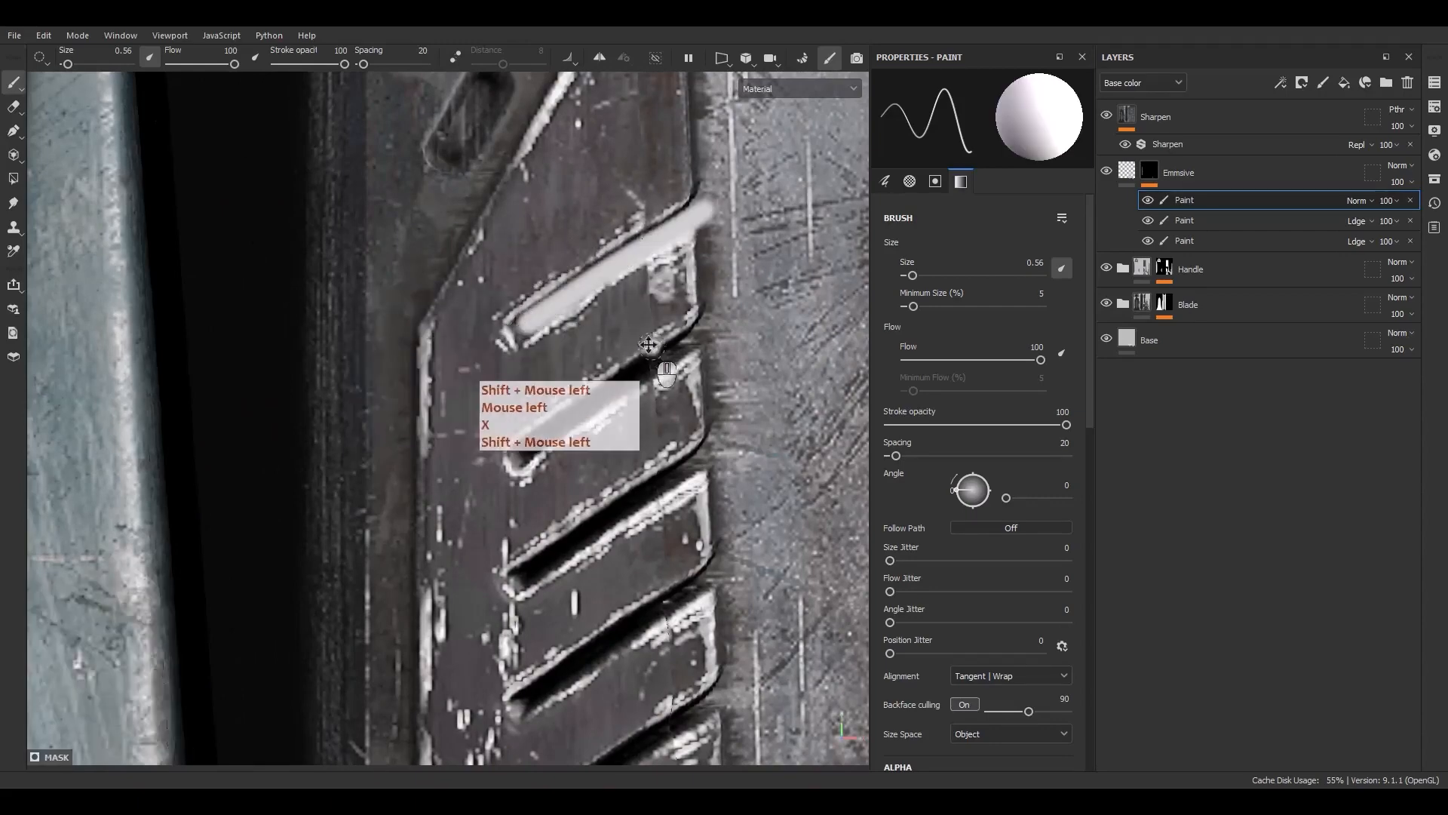
pyautogui.click(703, 335)
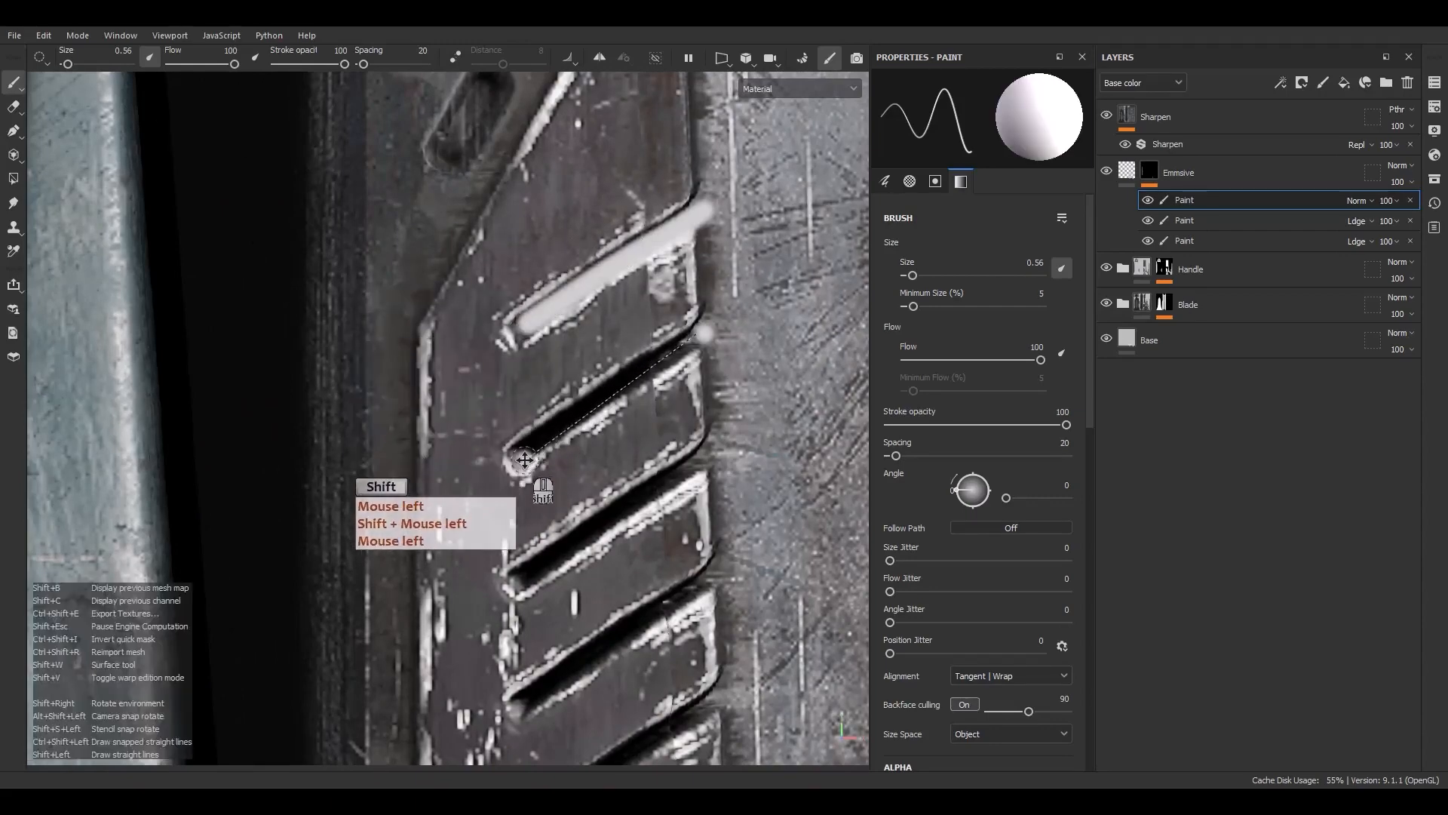
pyautogui.keyDown('shift'); pyautogui.click(522, 457); pyautogui.keyUp('shift')
# Switch to the combined 2D and 3D view and inspect the painted vent stripes in both views
pyautogui.press('F1')
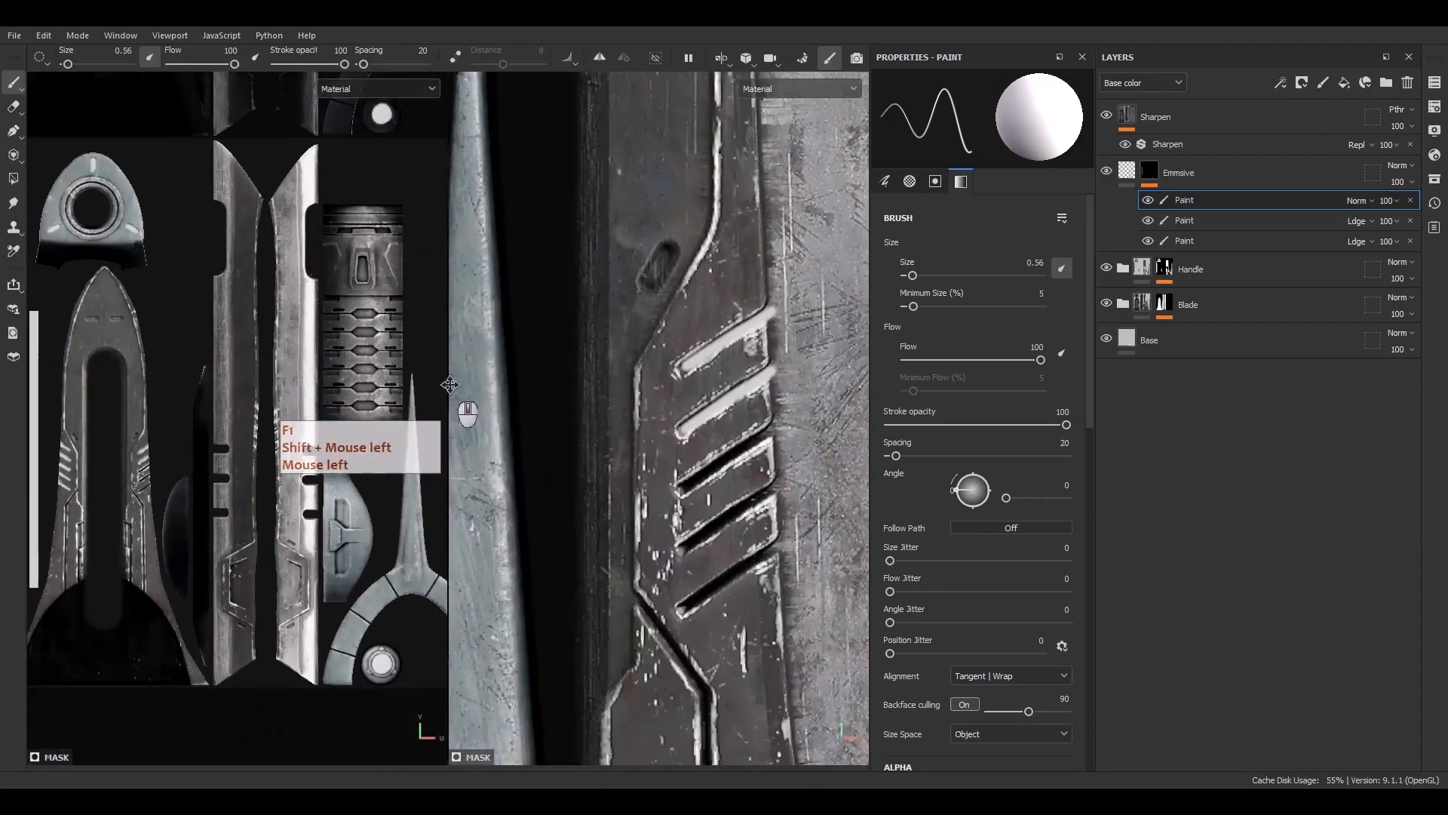
pyautogui.keyDown('alt'); pyautogui.moveTo(252, 398); pyautogui.dragTo(362, 305, button='middle'); pyautogui.keyUp('alt')
pyautogui.scroll(10, 283, 358)
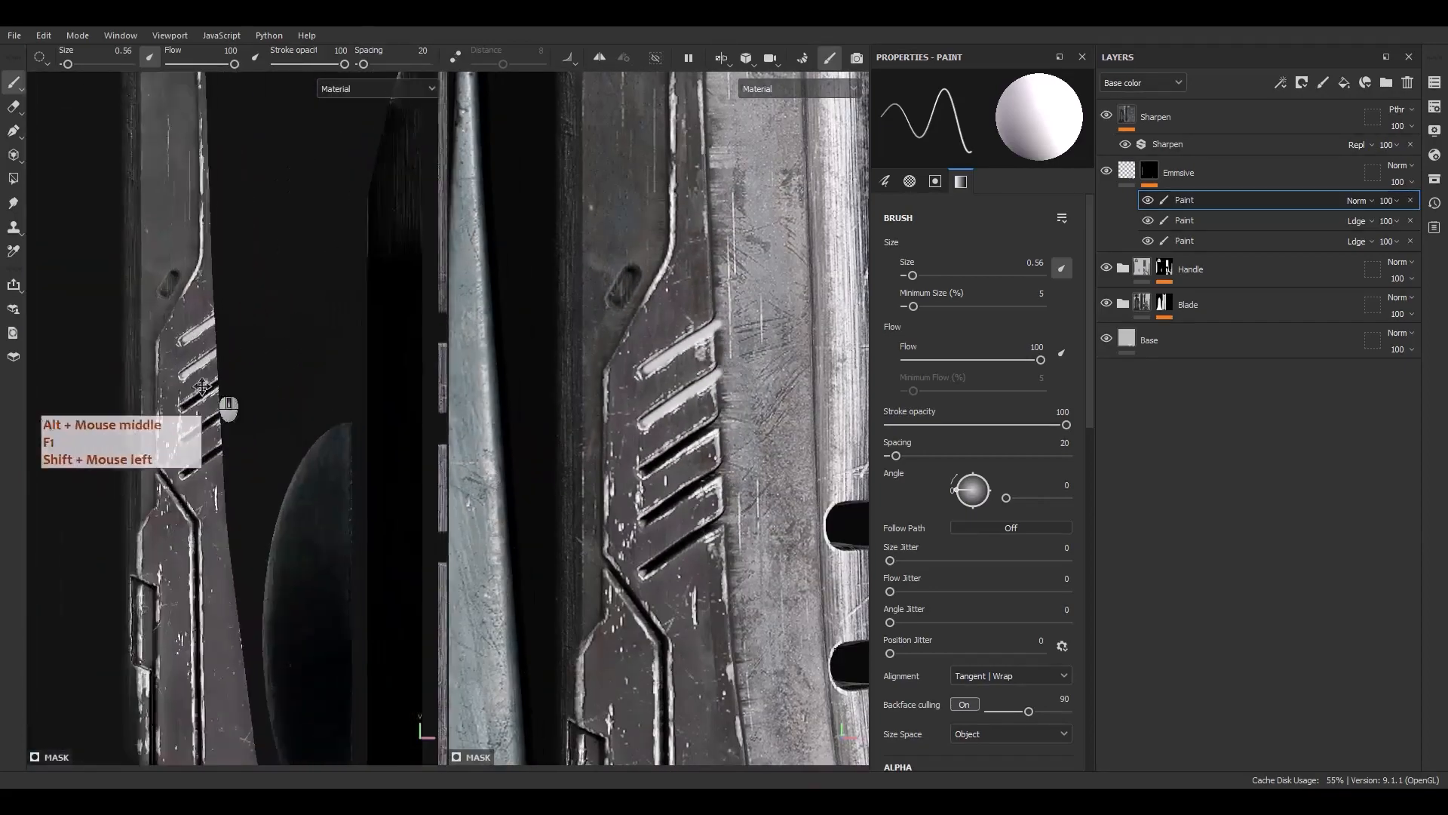
pyautogui.keyDown('alt'); pyautogui.moveTo(178, 416); pyautogui.dragTo(198, 404, button='middle'); pyautogui.keyUp('alt')
pyautogui.scroll(-10, 205, 406)
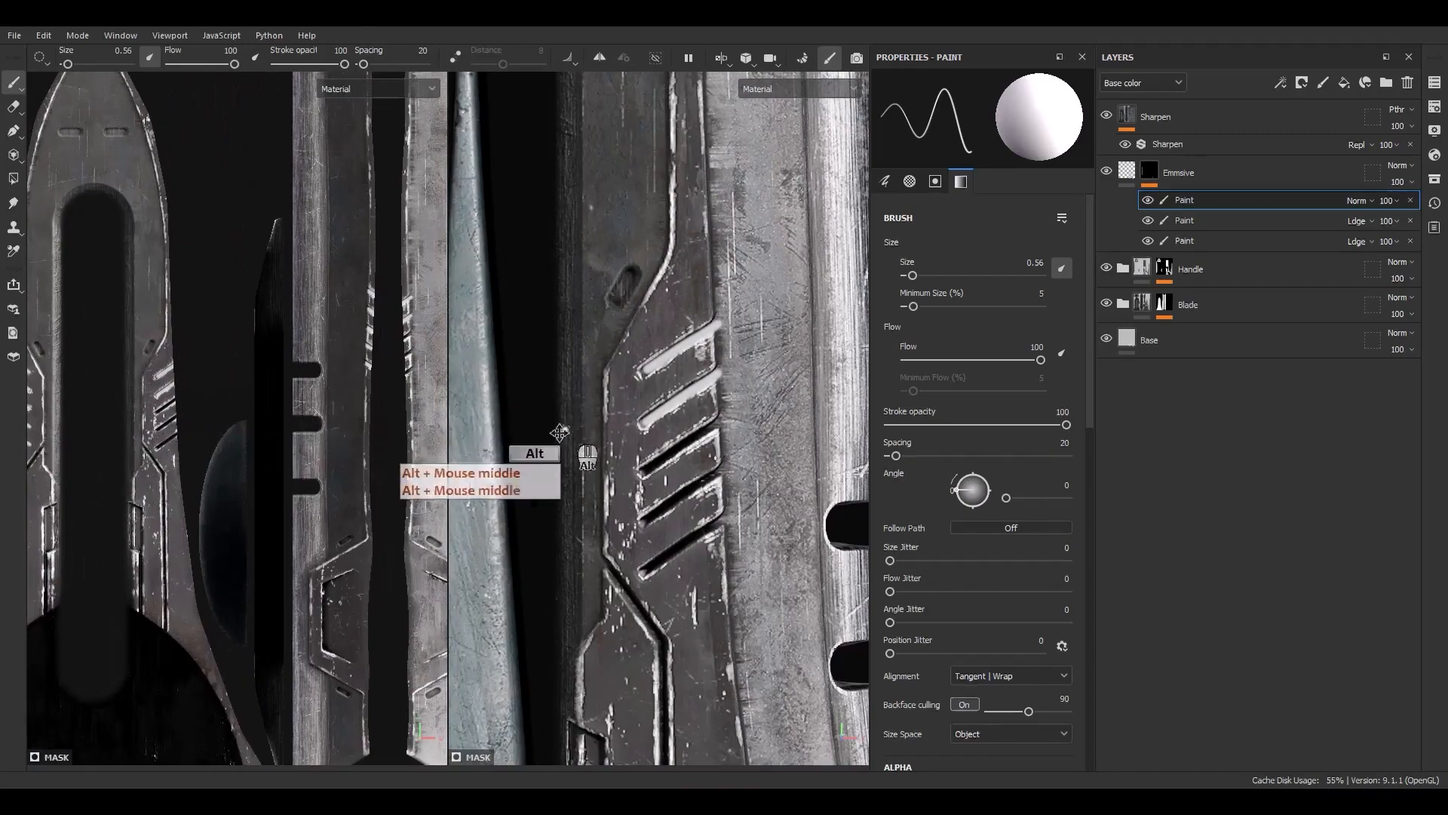
pyautogui.keyDown('alt'); pyautogui.moveTo(703, 432); pyautogui.dragTo(521, 390, button='middle'); pyautogui.keyUp('alt')
pyautogui.keyDown('alt'); pyautogui.moveTo(669, 395); pyautogui.dragTo(526, 411, button='middle'); pyautogui.keyUp('alt')
pyautogui.keyDown('alt'); pyautogui.moveTo(601, 249); pyautogui.dragTo(481, 144, button='right'); pyautogui.keyUp('alt')
pyautogui.keyDown('alt'); pyautogui.moveTo(596, 369); pyautogui.dragTo(563, 340, button='right'); pyautogui.keyUp('alt')
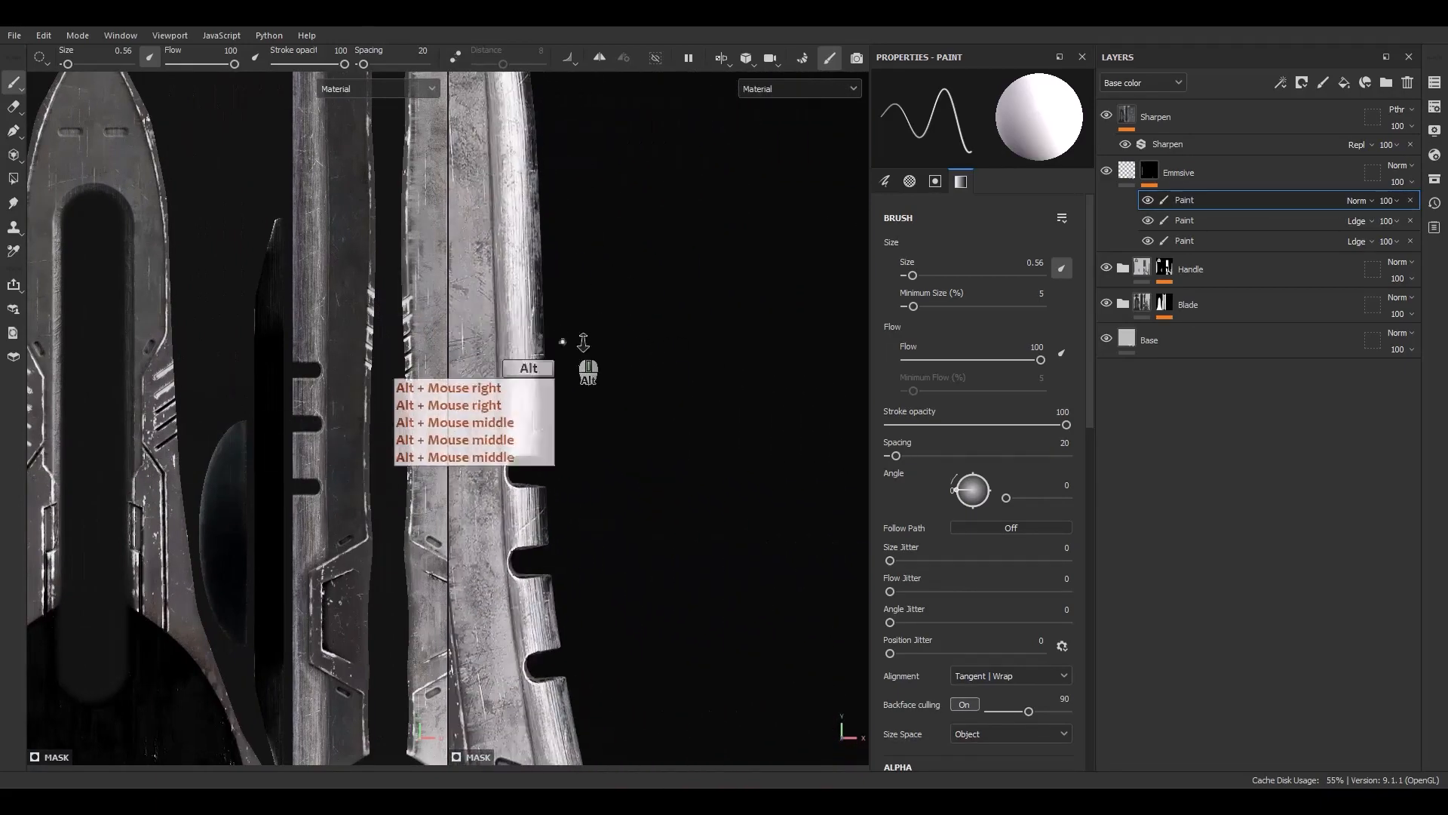
pyautogui.keyDown('alt'); pyautogui.moveTo(563, 339); pyautogui.dragTo(807, 316, button='middle'); pyautogui.keyUp('alt')
pyautogui.scroll(6, 386, 302)
pyautogui.scroll(-5, 323, 313)
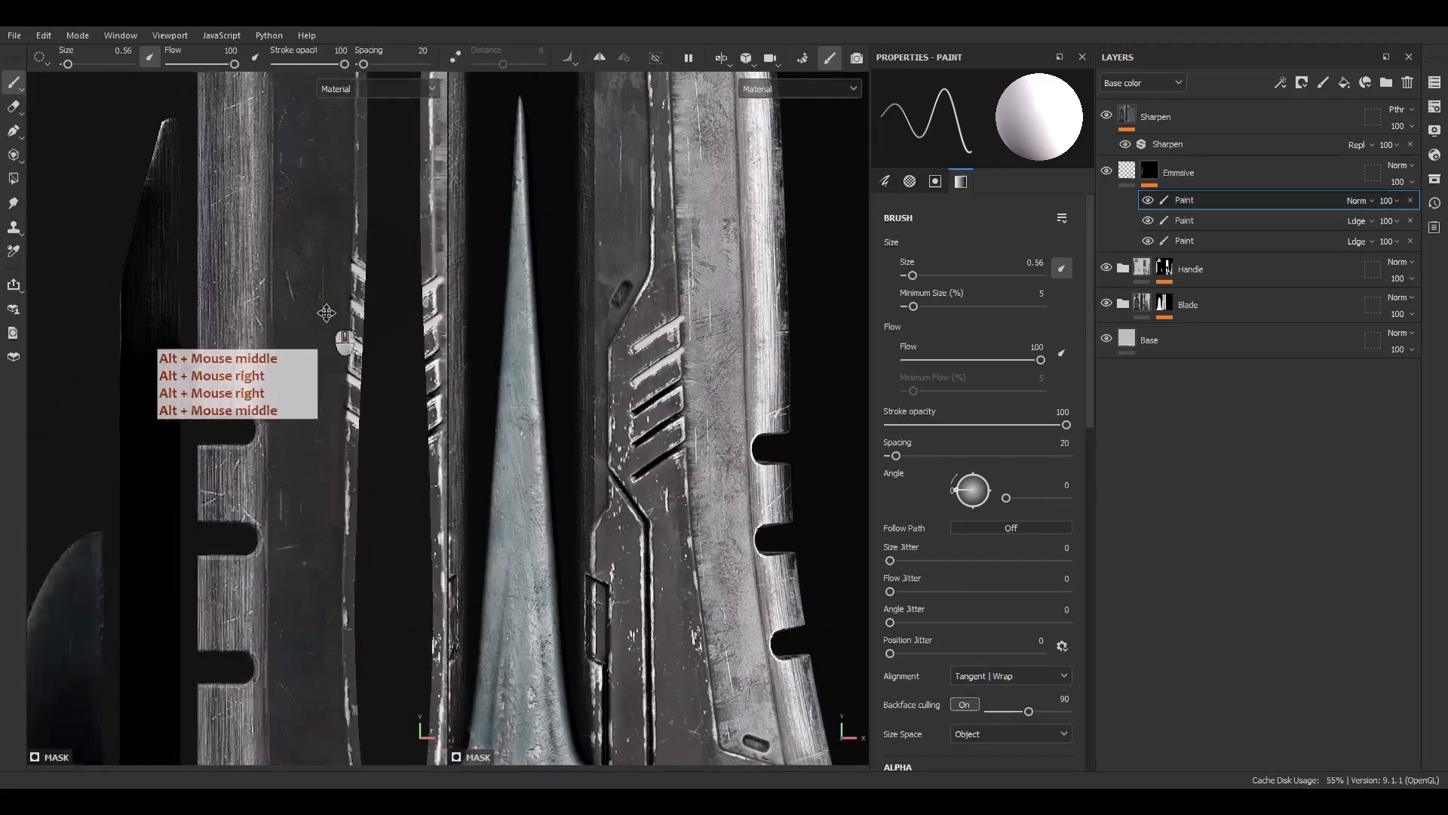
pyautogui.keyDown('alt'); pyautogui.moveTo(117, 445); pyautogui.dragTo(255, 356, button='middle'); pyautogui.keyUp('alt')
pyautogui.scroll(8, 667, 383)
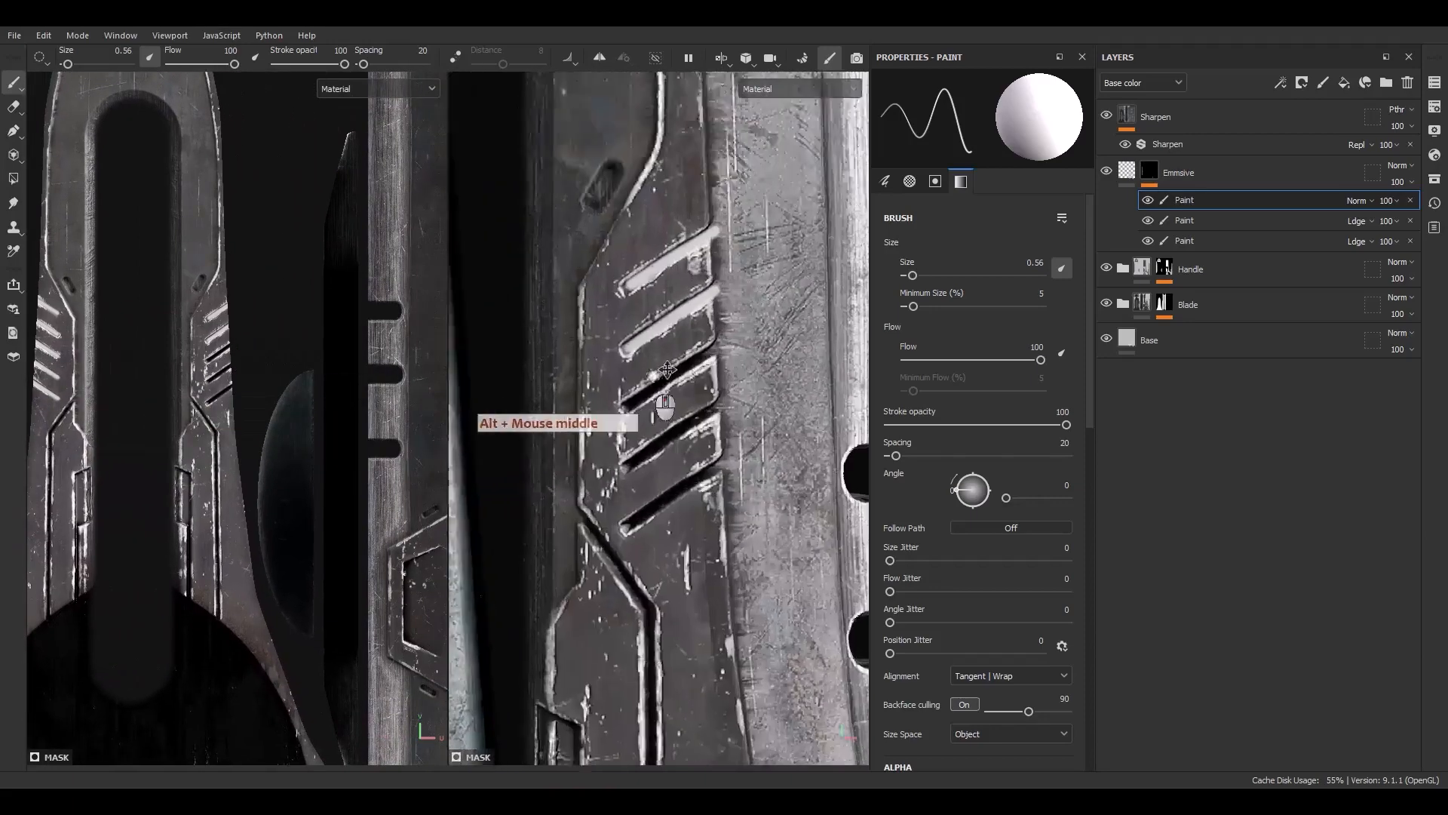
pyautogui.keyDown('alt'); pyautogui.moveTo(758, 293); pyautogui.dragTo(772, 335, button='middle'); pyautogui.keyUp('alt')
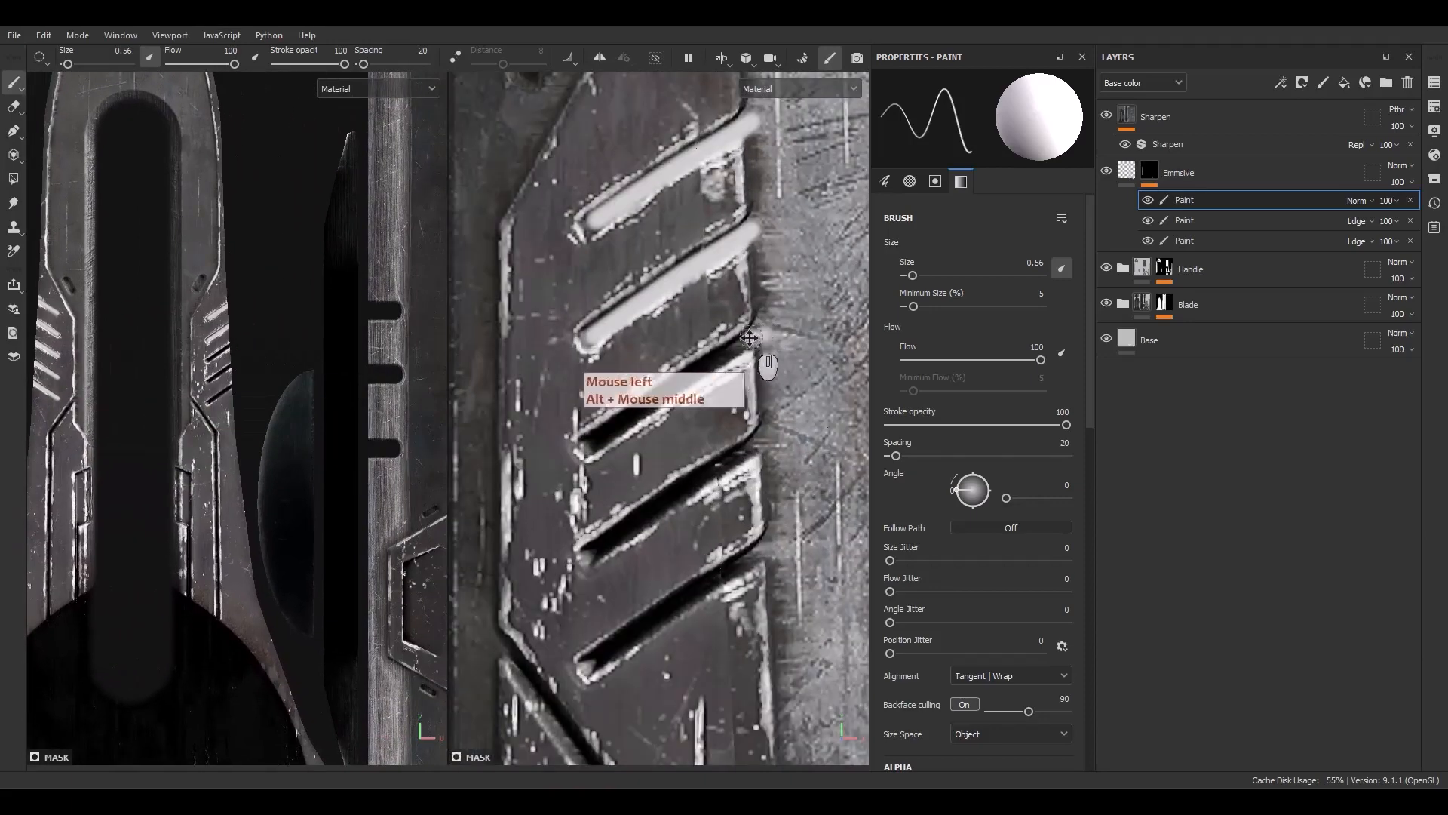
# Paint straight white stripes along the remaining right-side vents
pyautogui.keyDown('shift'); pyautogui.click(593, 443); pyautogui.keyUp('shift')
pyautogui.keyDown('shift'); pyautogui.click(589, 442); pyautogui.keyUp('shift')
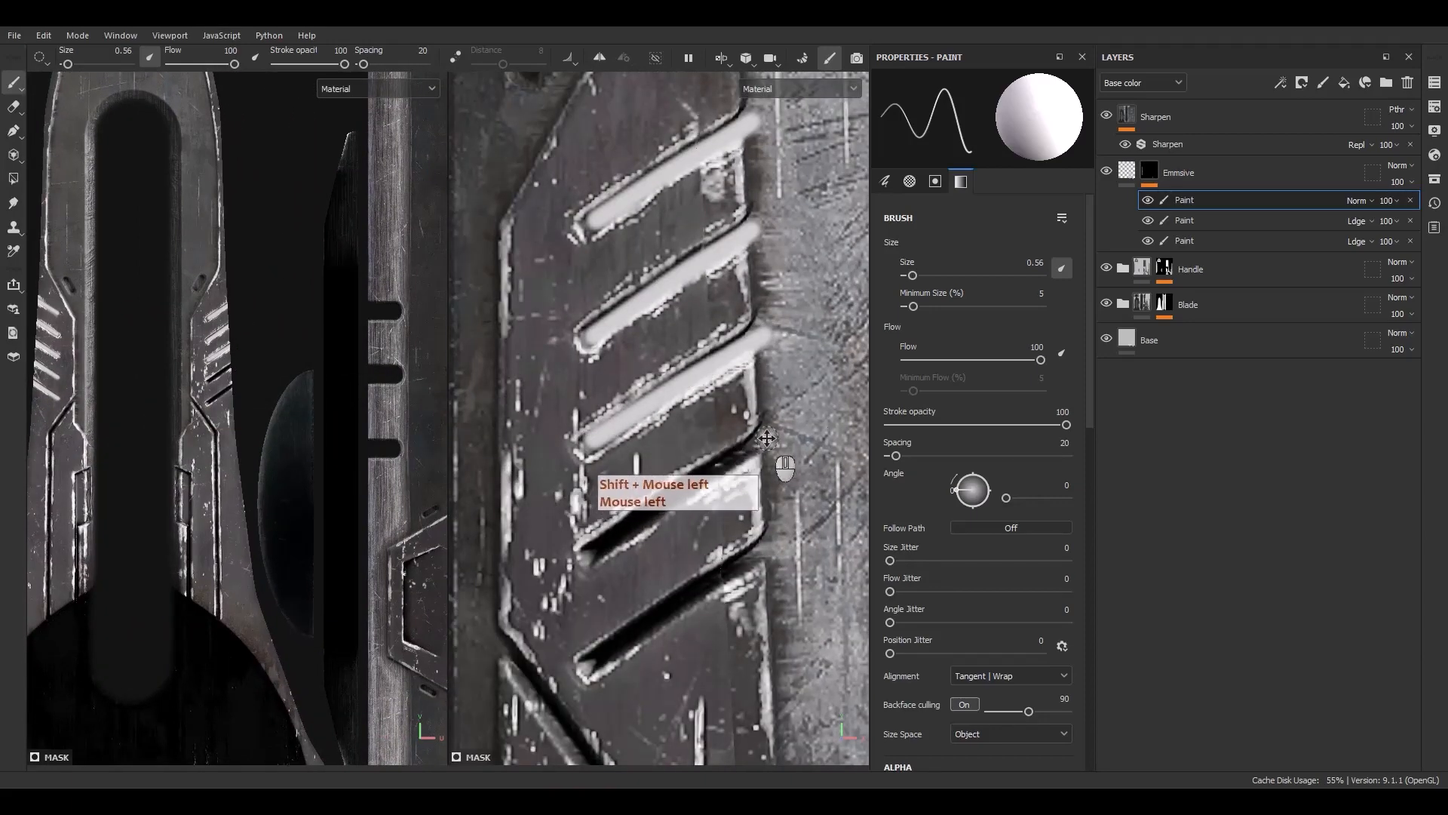
pyautogui.keyDown('shift'); pyautogui.click(601, 536); pyautogui.keyUp('shift')
pyautogui.keyDown('alt'); pyautogui.moveTo(601, 536); pyautogui.dragTo(656, 501, button='middle'); pyautogui.keyUp('alt')
pyautogui.keyDown('alt'); pyautogui.moveTo(657, 501); pyautogui.dragTo(712, 472); pyautogui.keyUp('alt')
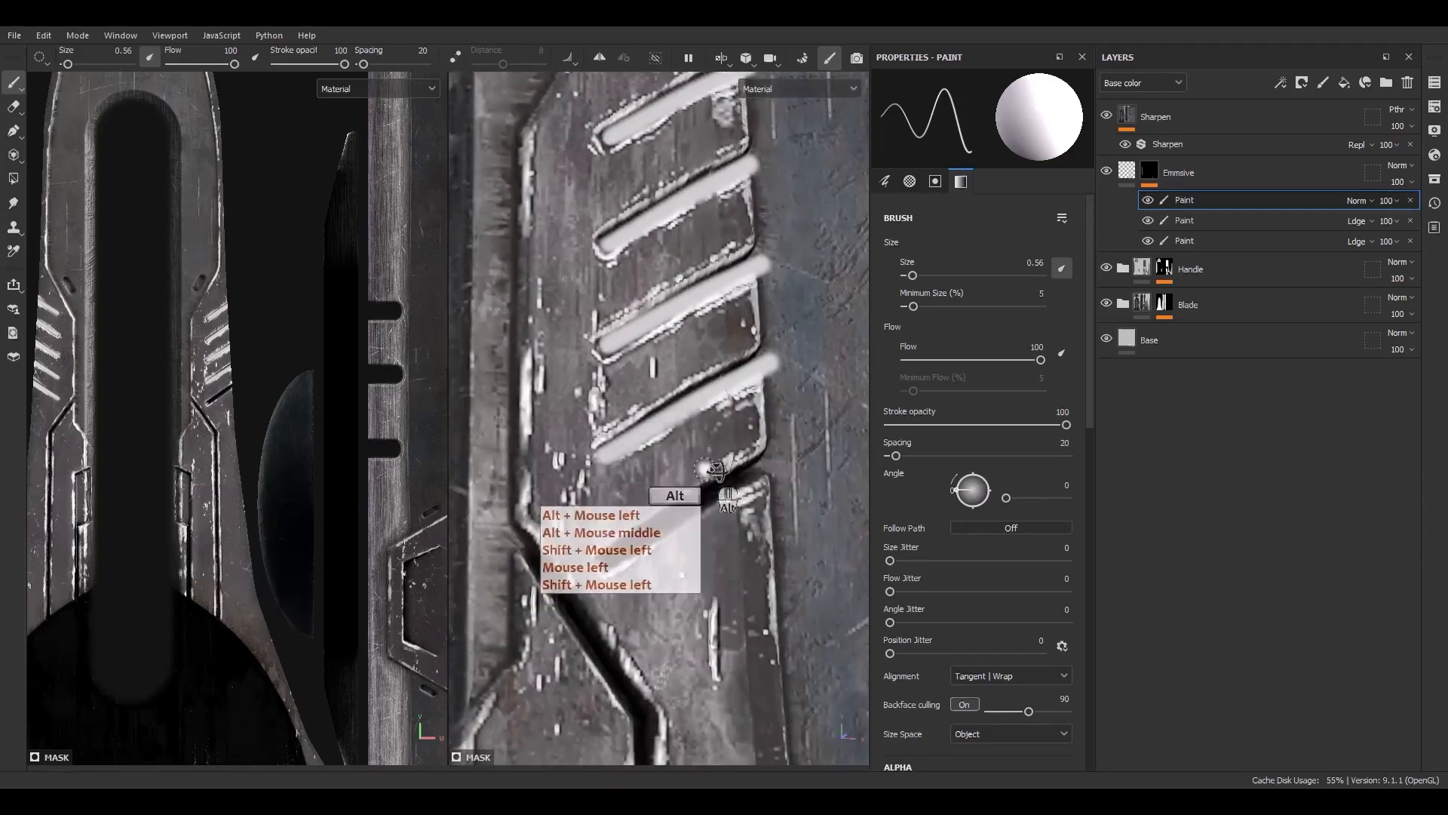
pyautogui.press('shift')
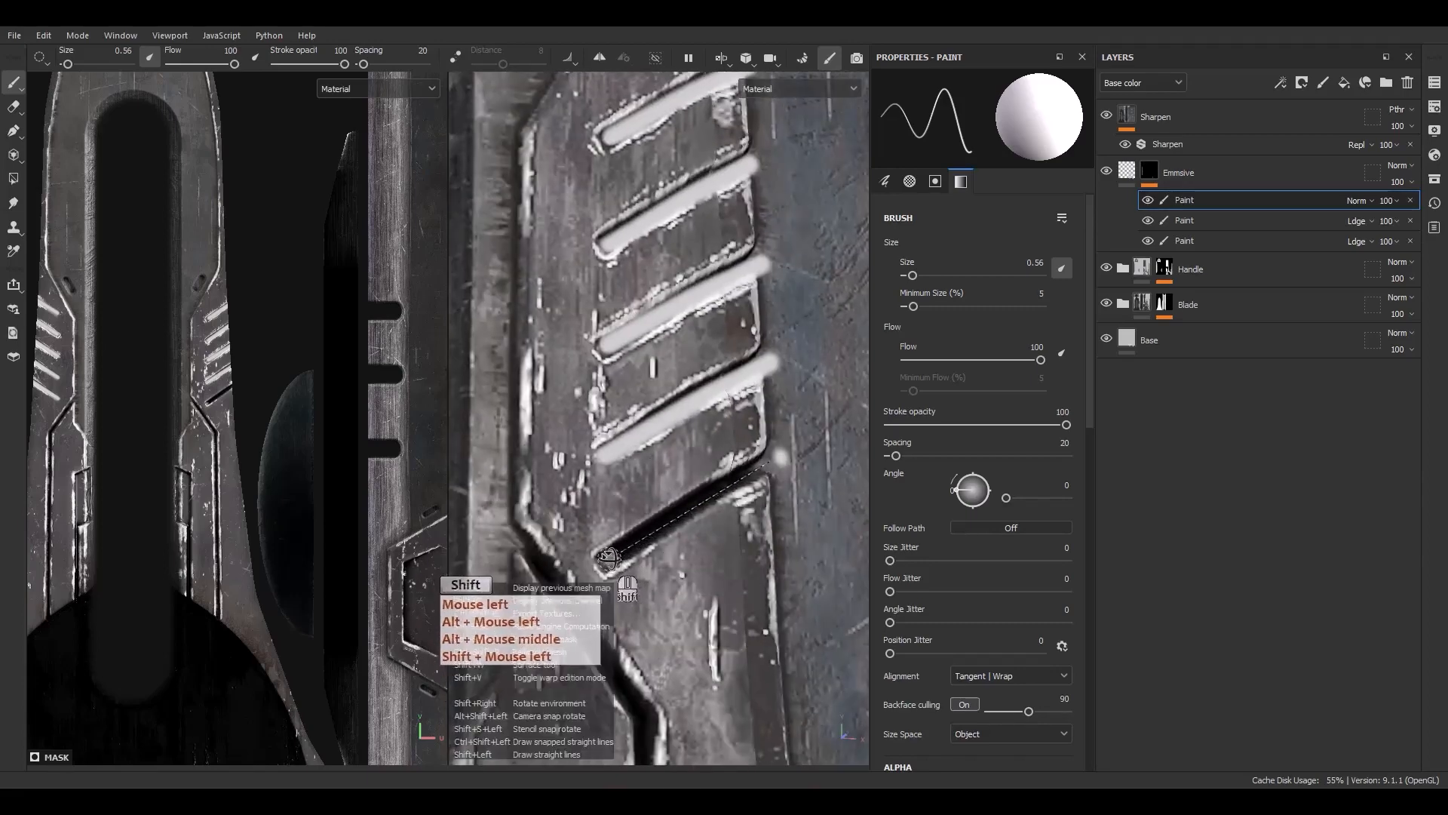
pyautogui.keyDown('shift'); pyautogui.click(609, 558); pyautogui.keyUp('shift')
# Switch the brush to black and trim the new stripes' ends with straight vertical lines along the vent edge
pyautogui.scroll(-3, 656, 520)
pyautogui.keyDown('alt'); pyautogui.moveTo(706, 475); pyautogui.dragTo(672, 537, button='middle'); pyautogui.keyUp('alt')
pyautogui.keyDown('alt'); pyautogui.moveTo(672, 537); pyautogui.dragTo(684, 505); pyautogui.keyUp('alt')
pyautogui.press('x')
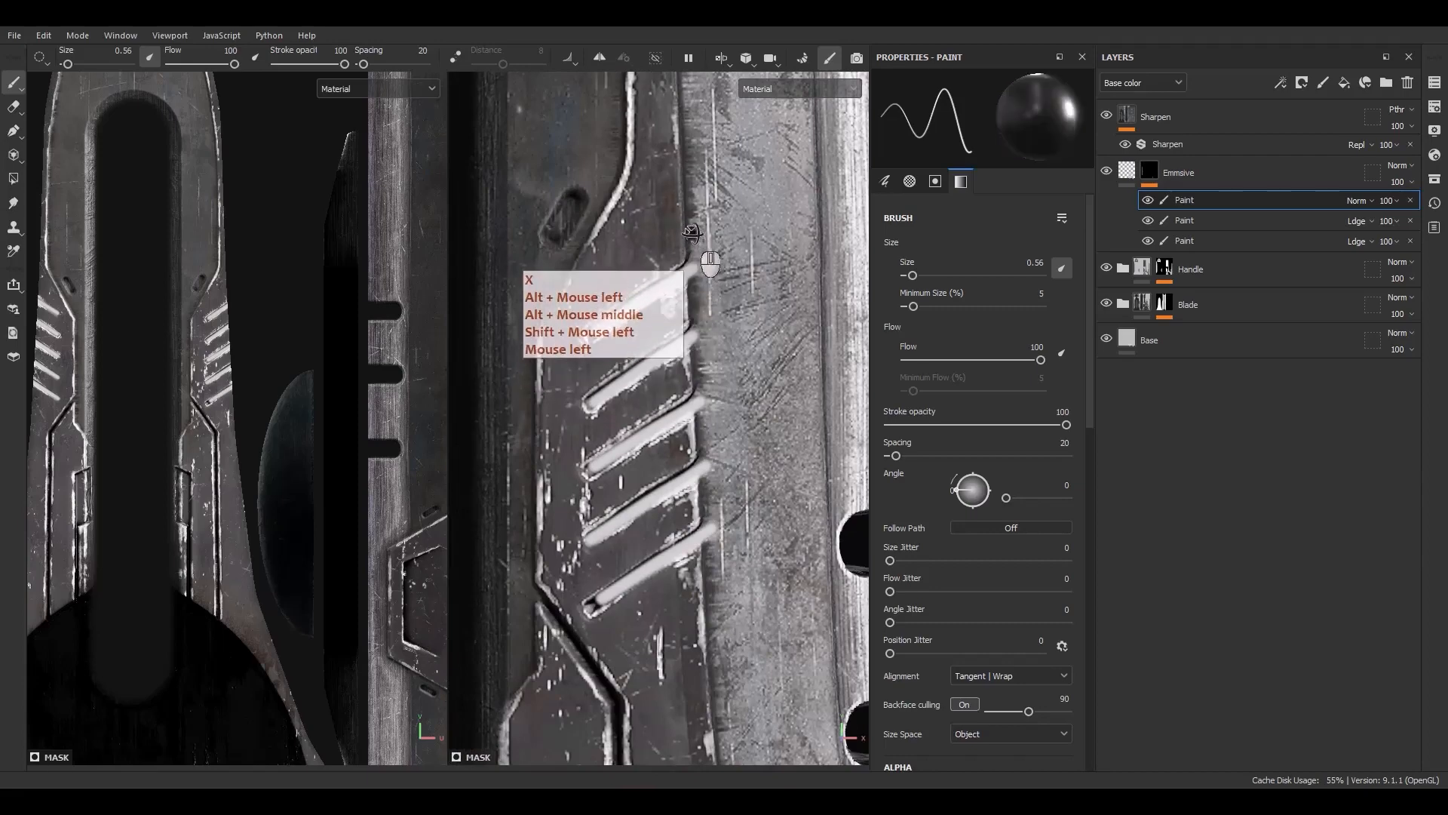
pyautogui.click(692, 236)
pyautogui.keyDown('shift'); pyautogui.click(693, 317); pyautogui.keyUp('shift')
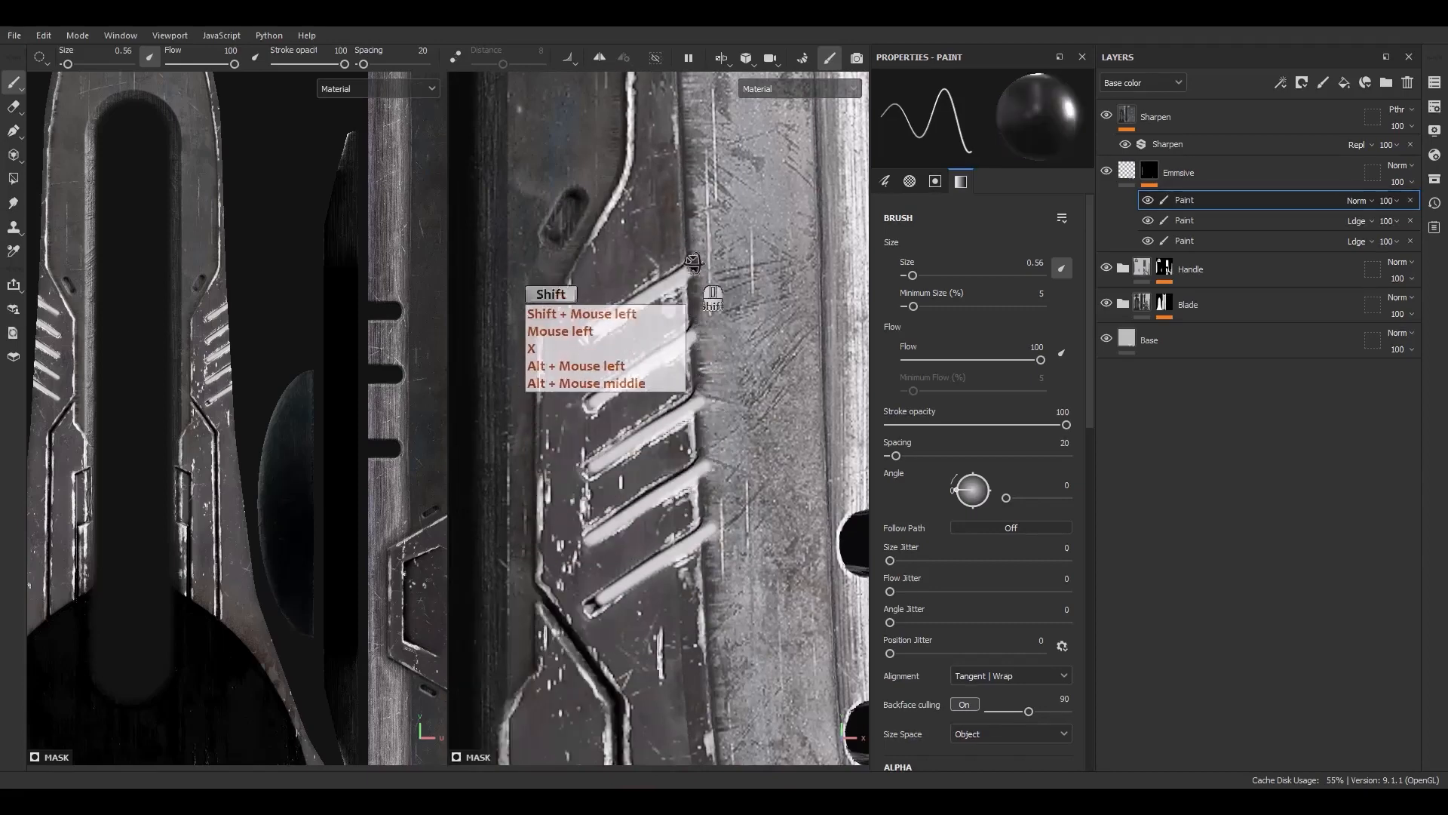
pyautogui.click(695, 291)
pyautogui.keyDown('shift'); pyautogui.click(700, 417); pyautogui.keyUp('shift')
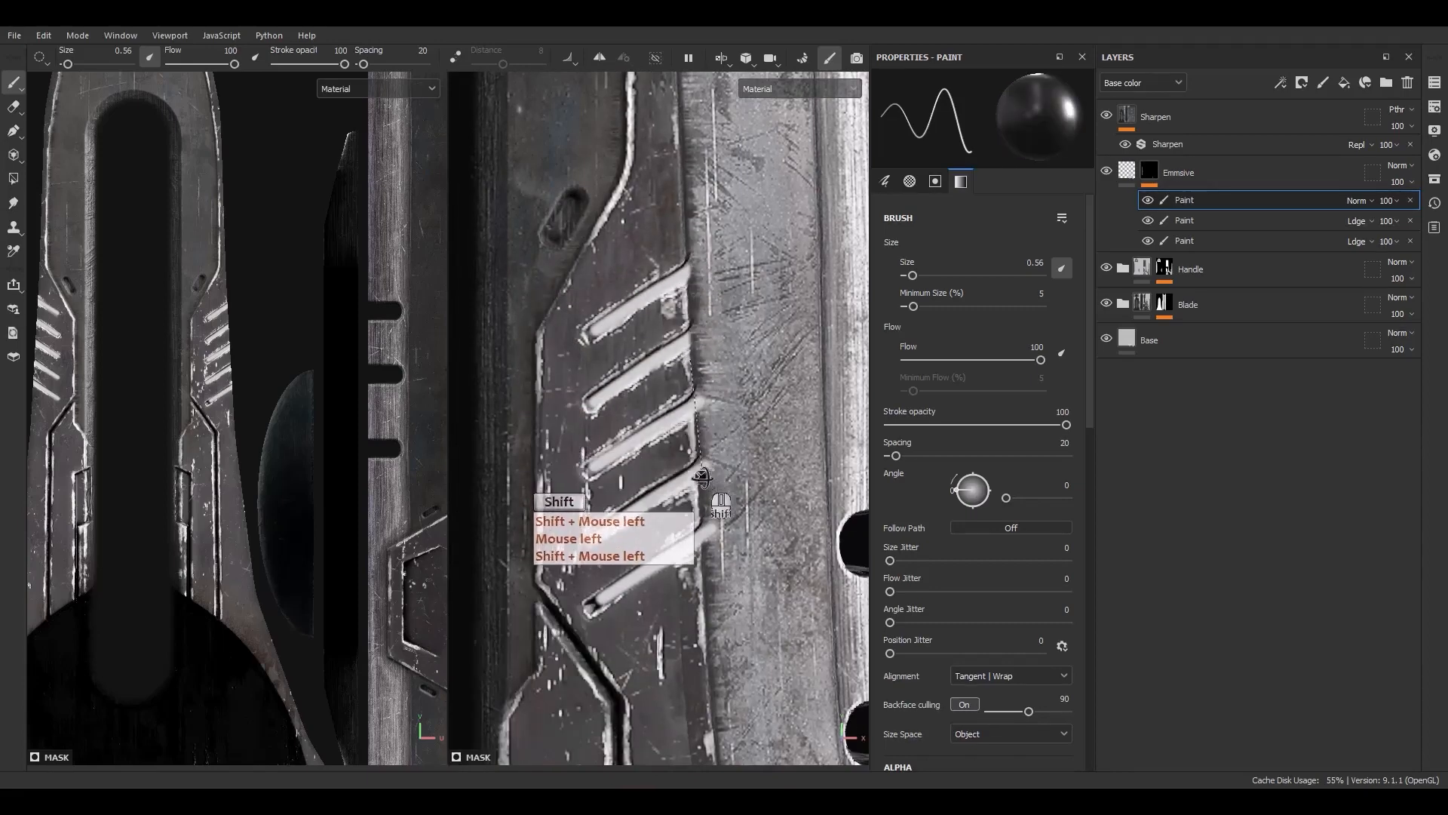
pyautogui.click(703, 557)
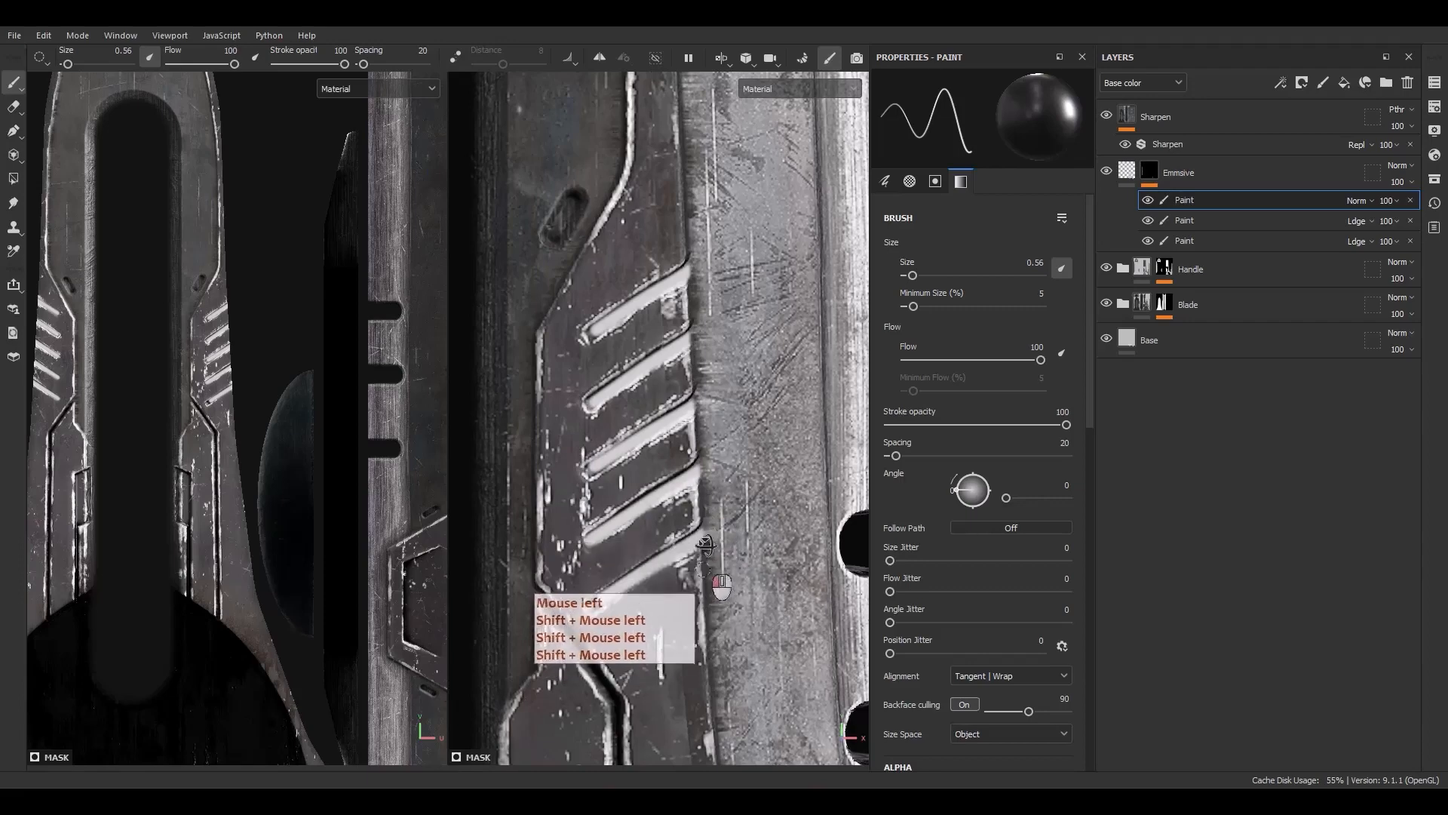
# Inspect the Emissive layer's mask on its own, then return to the material view
pyautogui.scroll(-8, 727, 291)
pyautogui.scroll(-2, 684, 368)
pyautogui.keyDown('alt'); pyautogui.moveTo(671, 368); pyautogui.dragTo(669, 345, button='middle'); pyautogui.keyUp('alt')
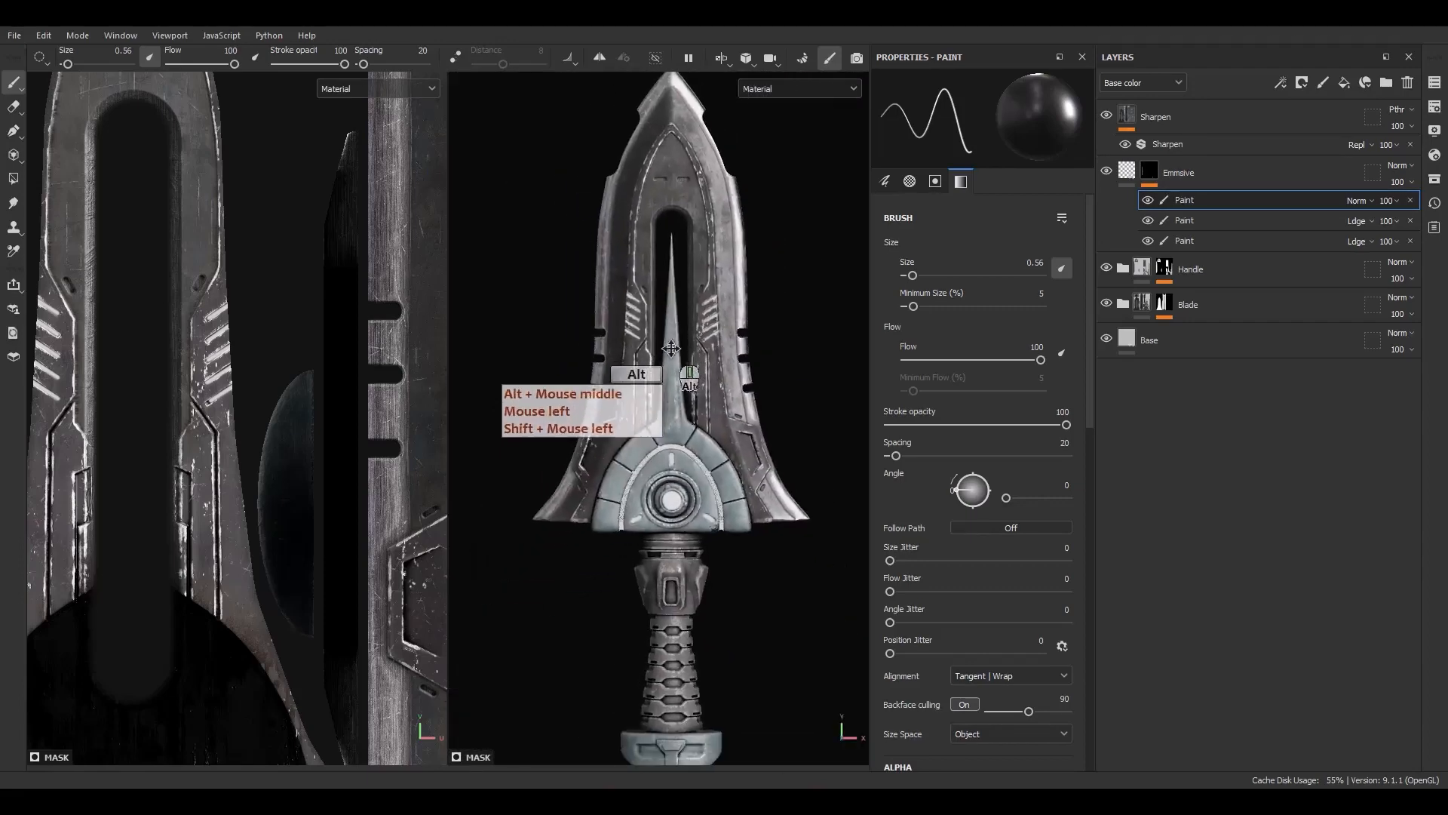
pyautogui.keyDown('alt'); pyautogui.moveTo(642, 330); pyautogui.dragTo(566, 396); pyautogui.keyUp('alt')
pyautogui.keyDown('alt'); pyautogui.click(1152, 174); pyautogui.keyUp('alt')
pyautogui.keyDown('alt'); pyautogui.moveTo(659, 355); pyautogui.dragTo(614, 390); pyautogui.keyUp('alt')
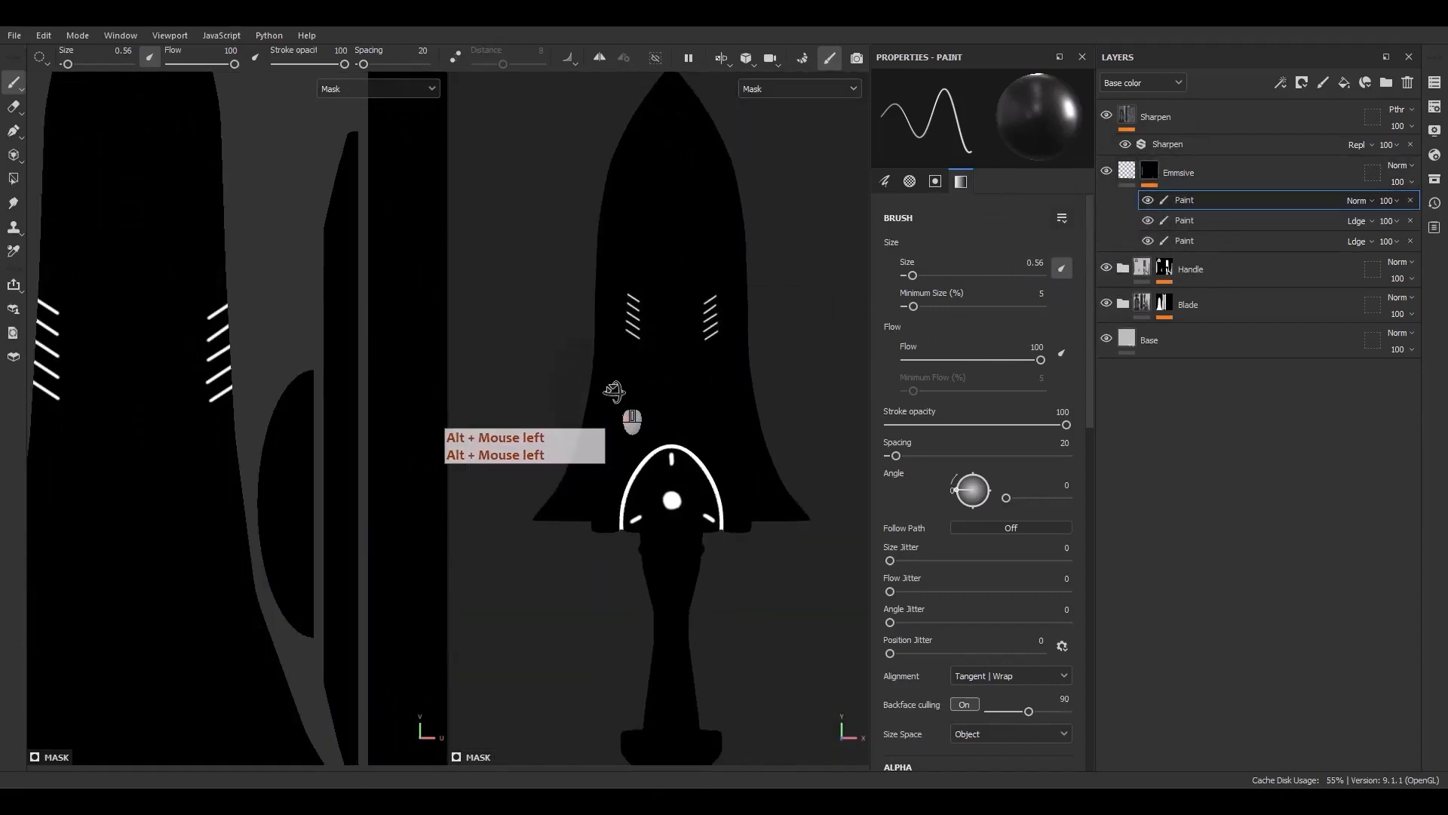
pyautogui.scroll(-1, 603, 393)
pyautogui.press('m')
pyautogui.press('F9')
pyautogui.scroll(3, 690, 388)
pyautogui.keyDown('alt'); pyautogui.moveTo(697, 385); pyautogui.dragTo(663, 520, button='middle'); pyautogui.keyUp('alt')
# Add a fill effect above the paint effects in the Emissive layer's mask
pyautogui.rightClick(1190, 200)
pyautogui.click(1179, 198)
pyautogui.click(1356, 200)
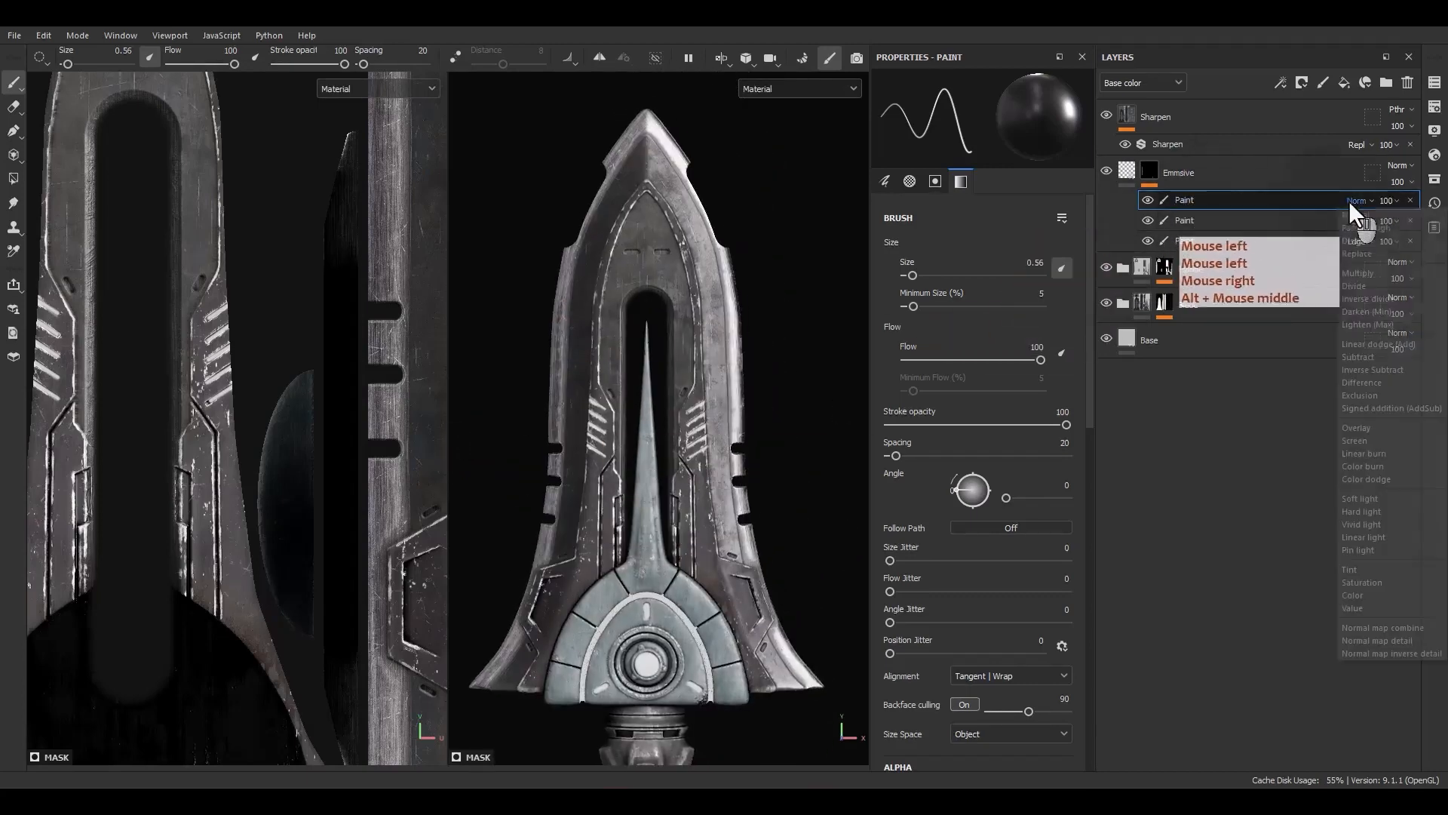
pyautogui.rightClick(1201, 204)
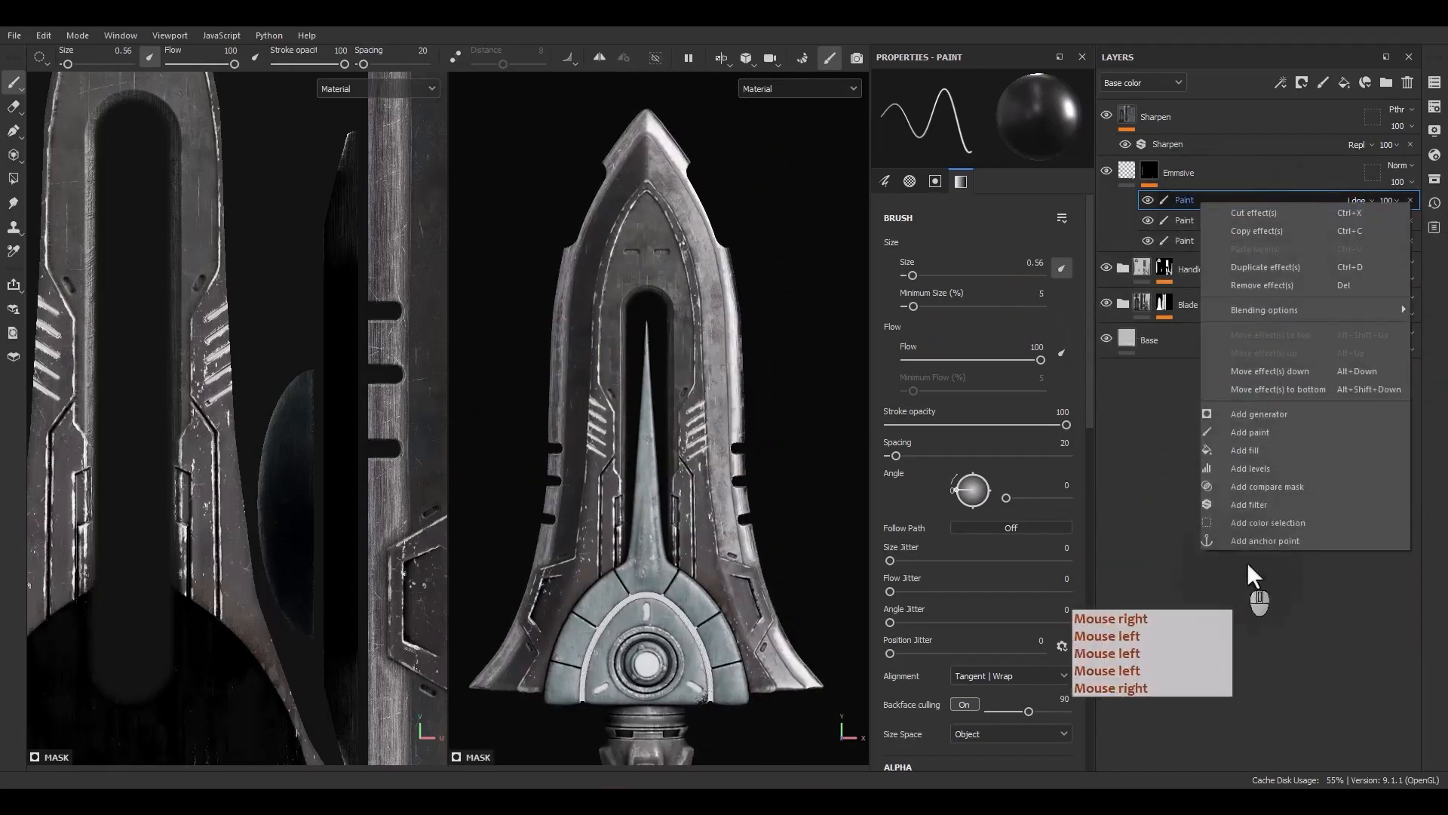
pyautogui.click(1248, 450)
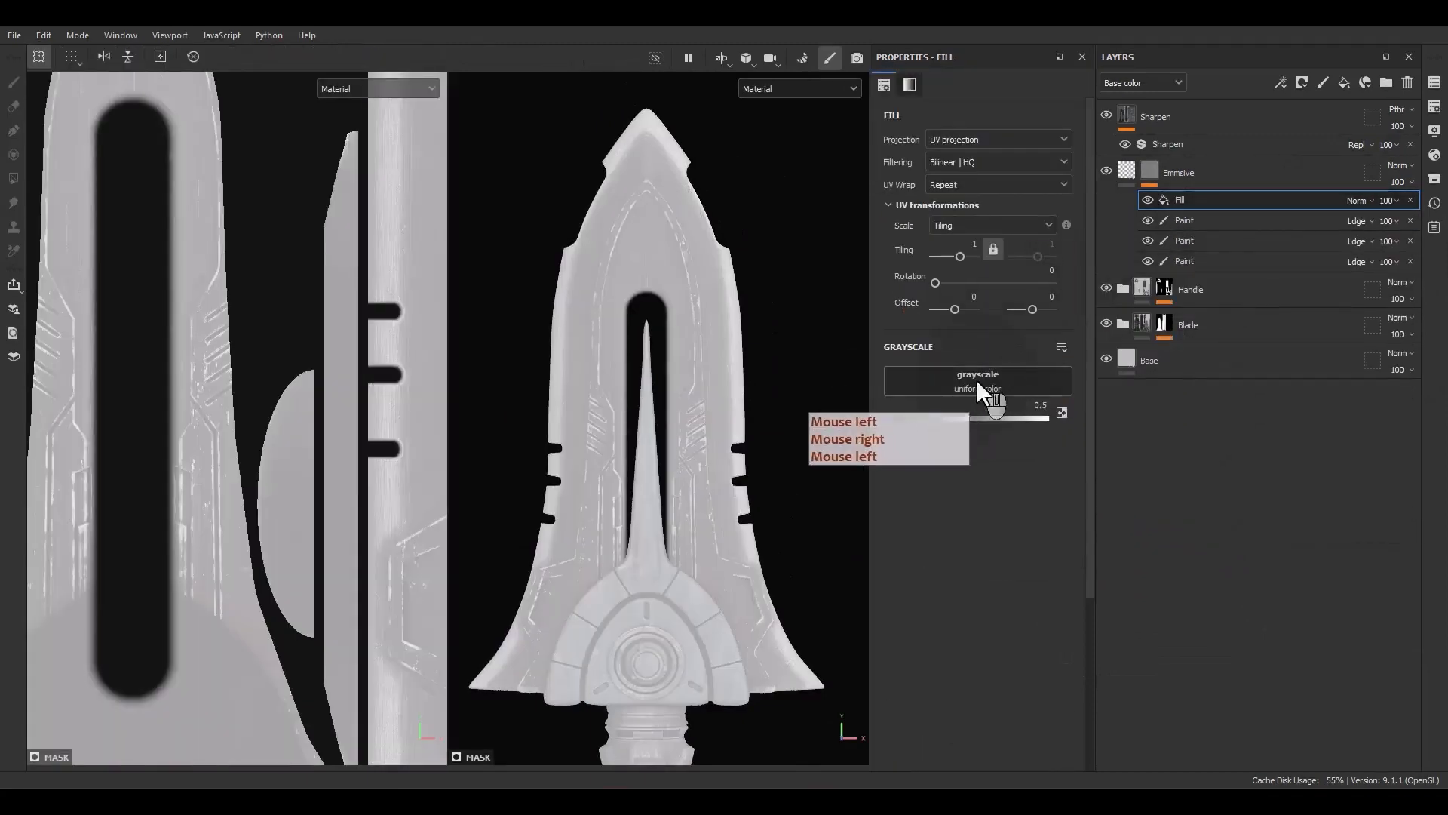
# Set the fill's grayscale source to Gradient Linear 1 by searching the resources for grad
pyautogui.click(983, 380)
pyautogui.moveTo(1111, 420); pyautogui.dragTo(1060, 422)
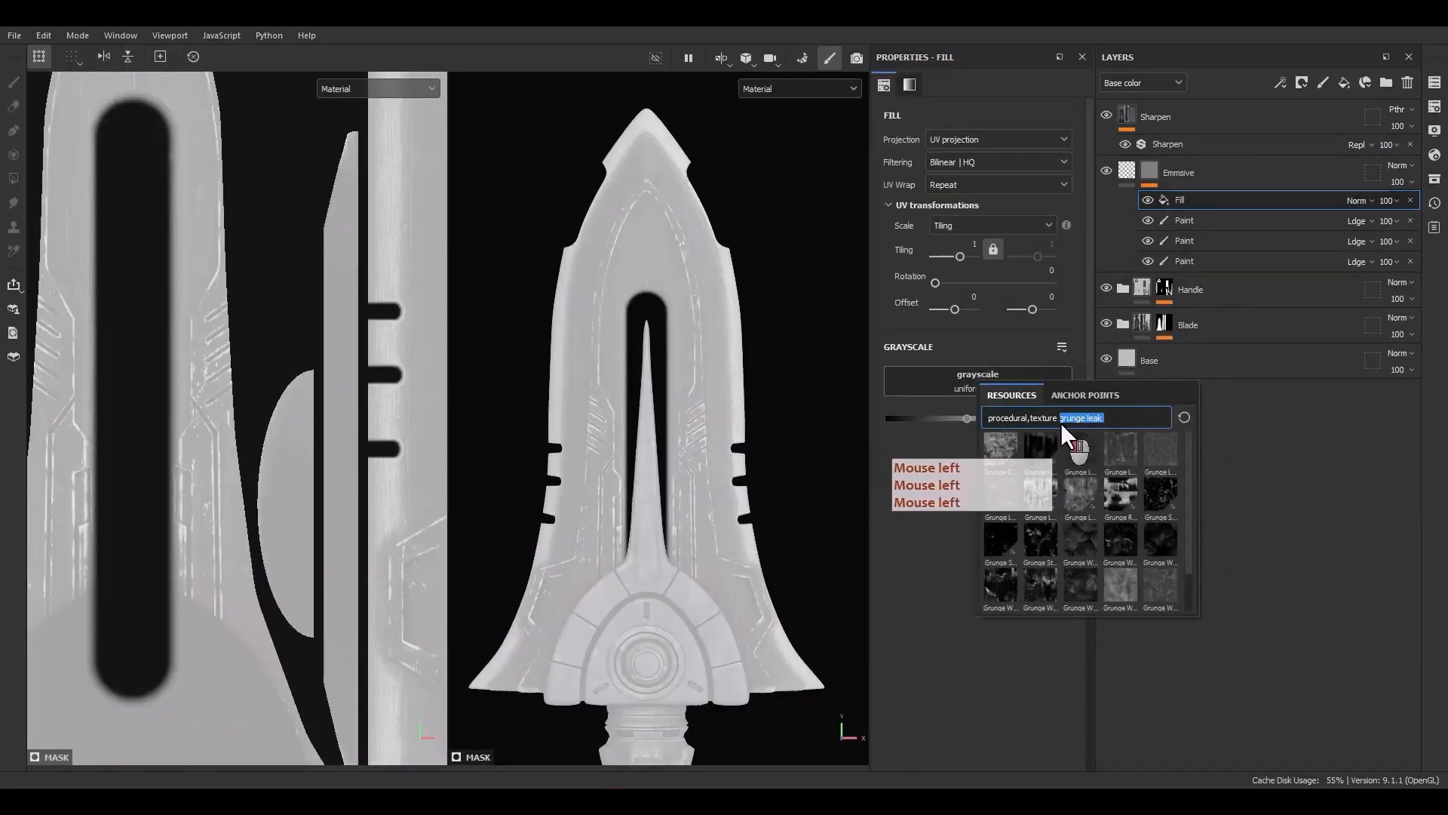
pyautogui.write('لق')
pyautogui.press('BackSpace')
pyautogui.press('BackSpace')
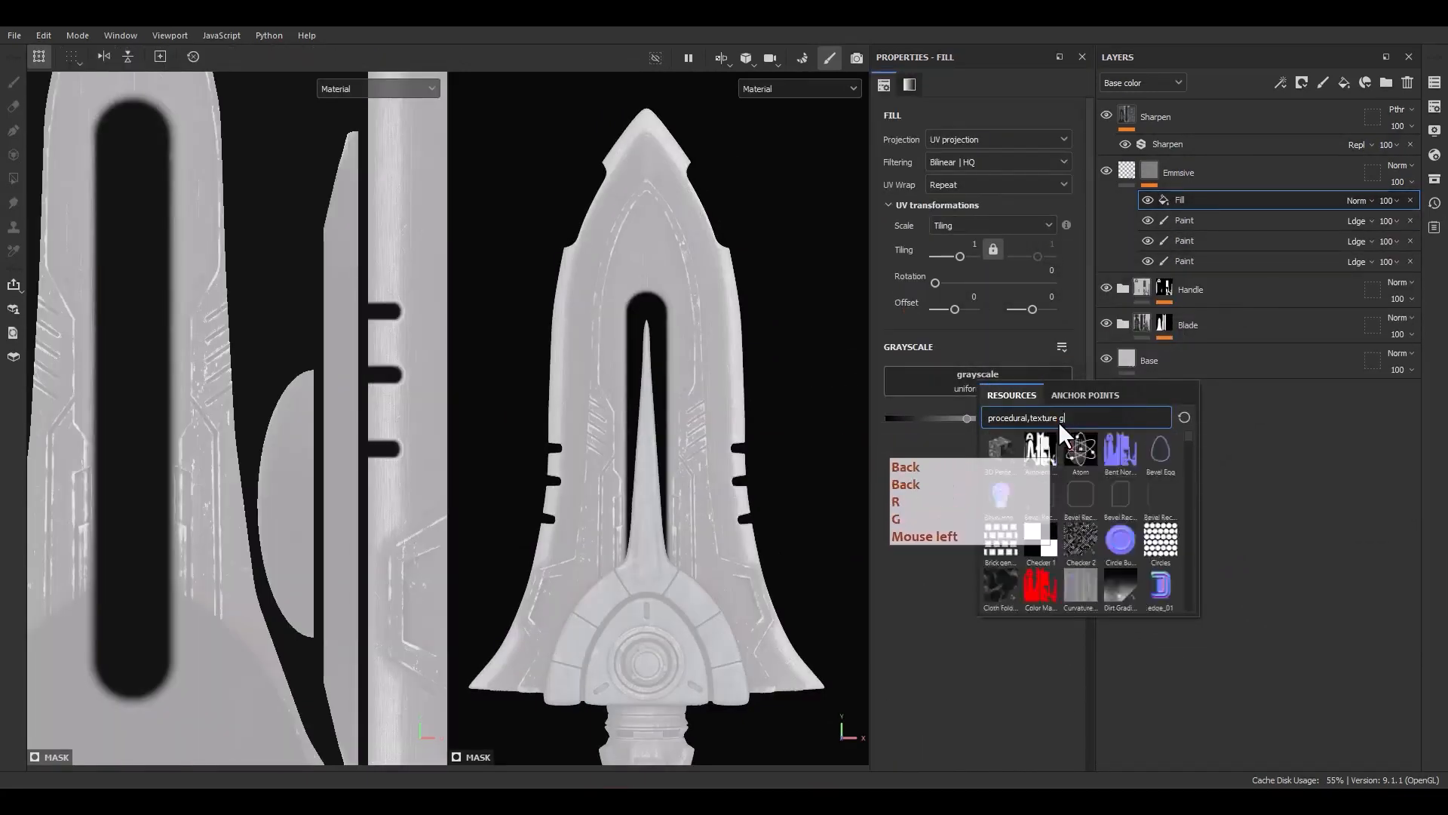
pyautogui.write('grad')
pyautogui.click(1076, 537)
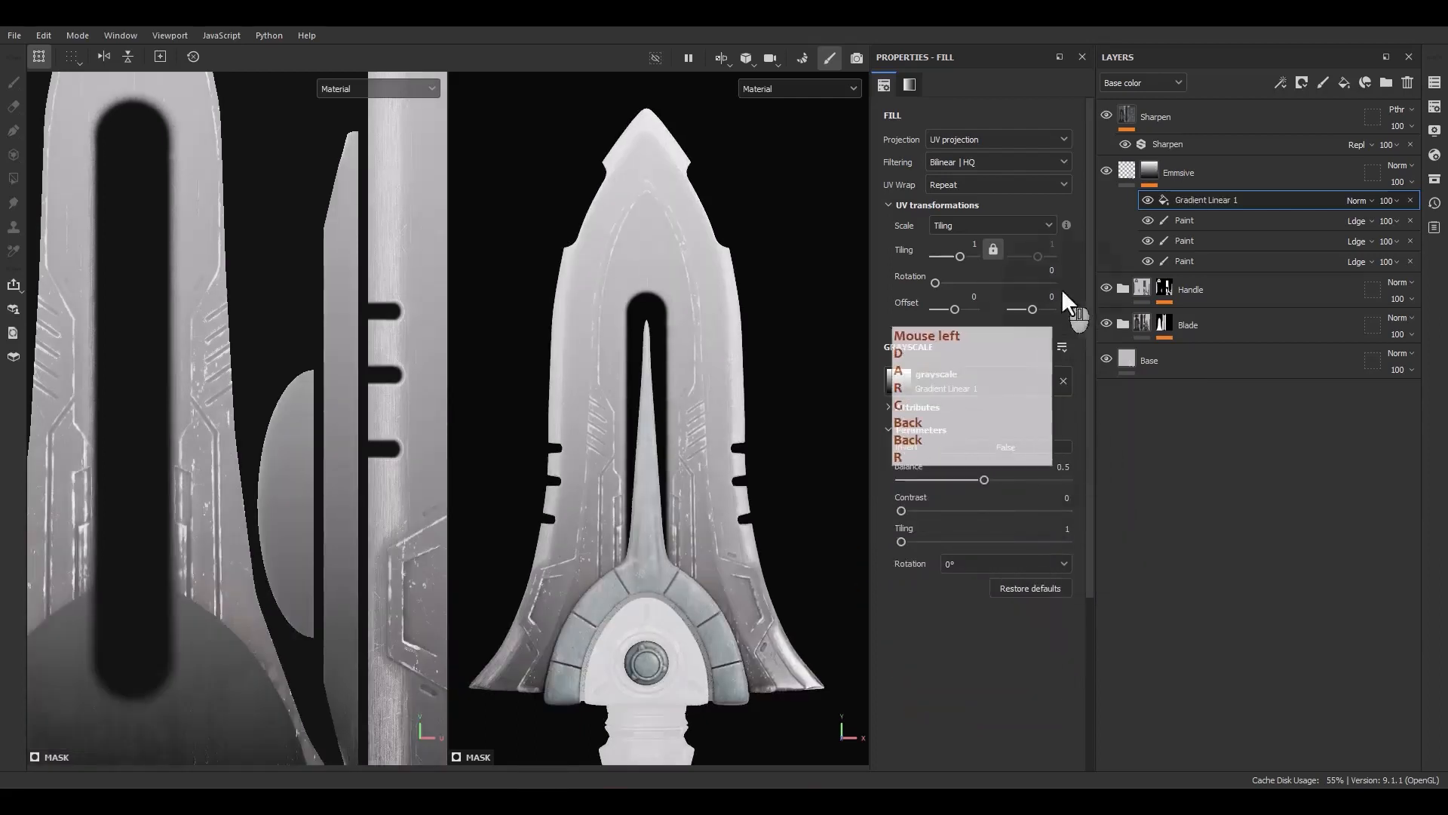
# Keep UV projection for the fill and set its UV wrap to None
pyautogui.click(964, 184)
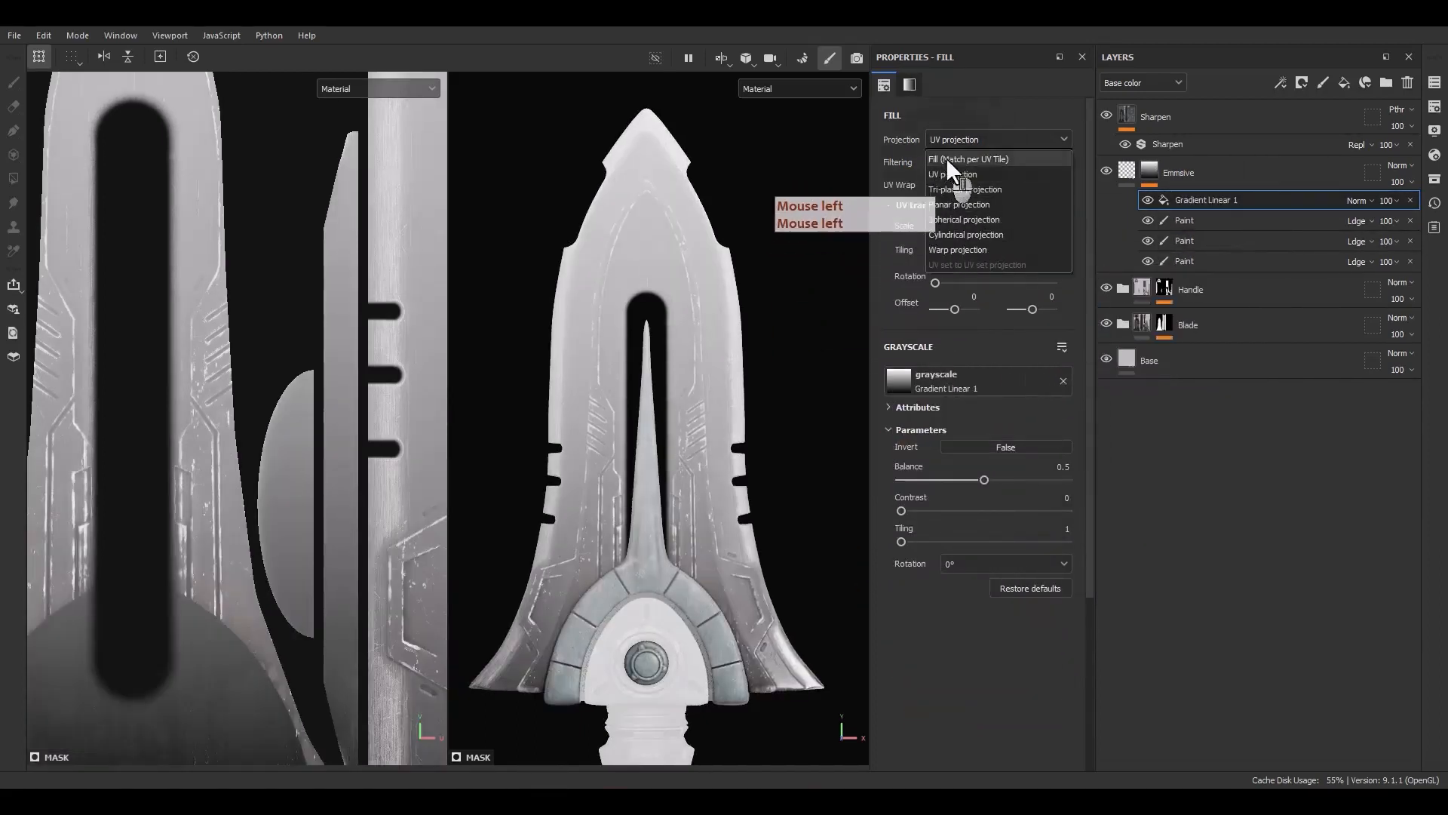
pyautogui.click(961, 173)
pyautogui.click(937, 187)
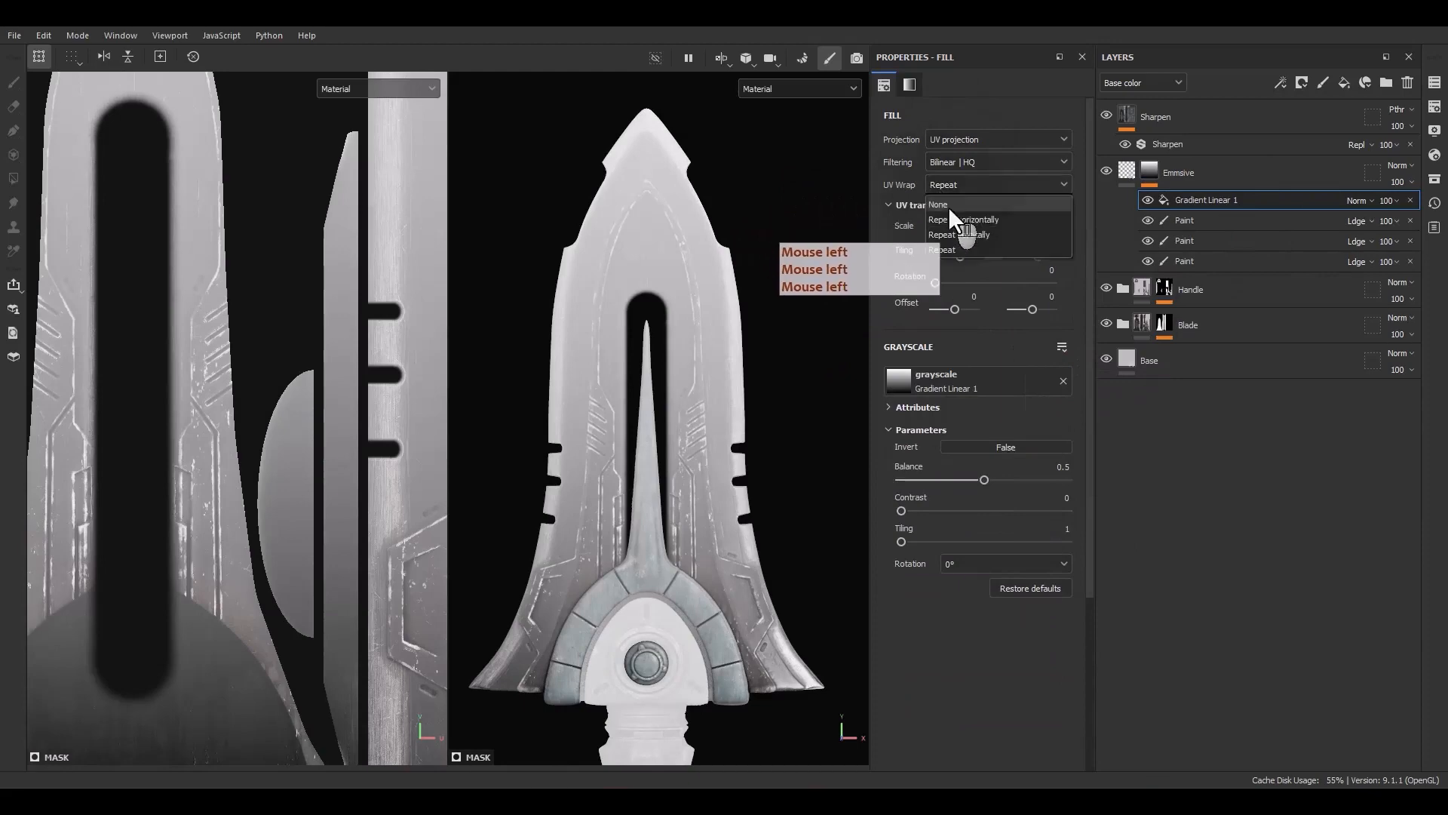
pyautogui.click(948, 207)
# Move, scale and rotate the linear gradient fill to 270° so it covers the guard's emblem panel in the UV view
pyautogui.scroll(-8, 159, 361)
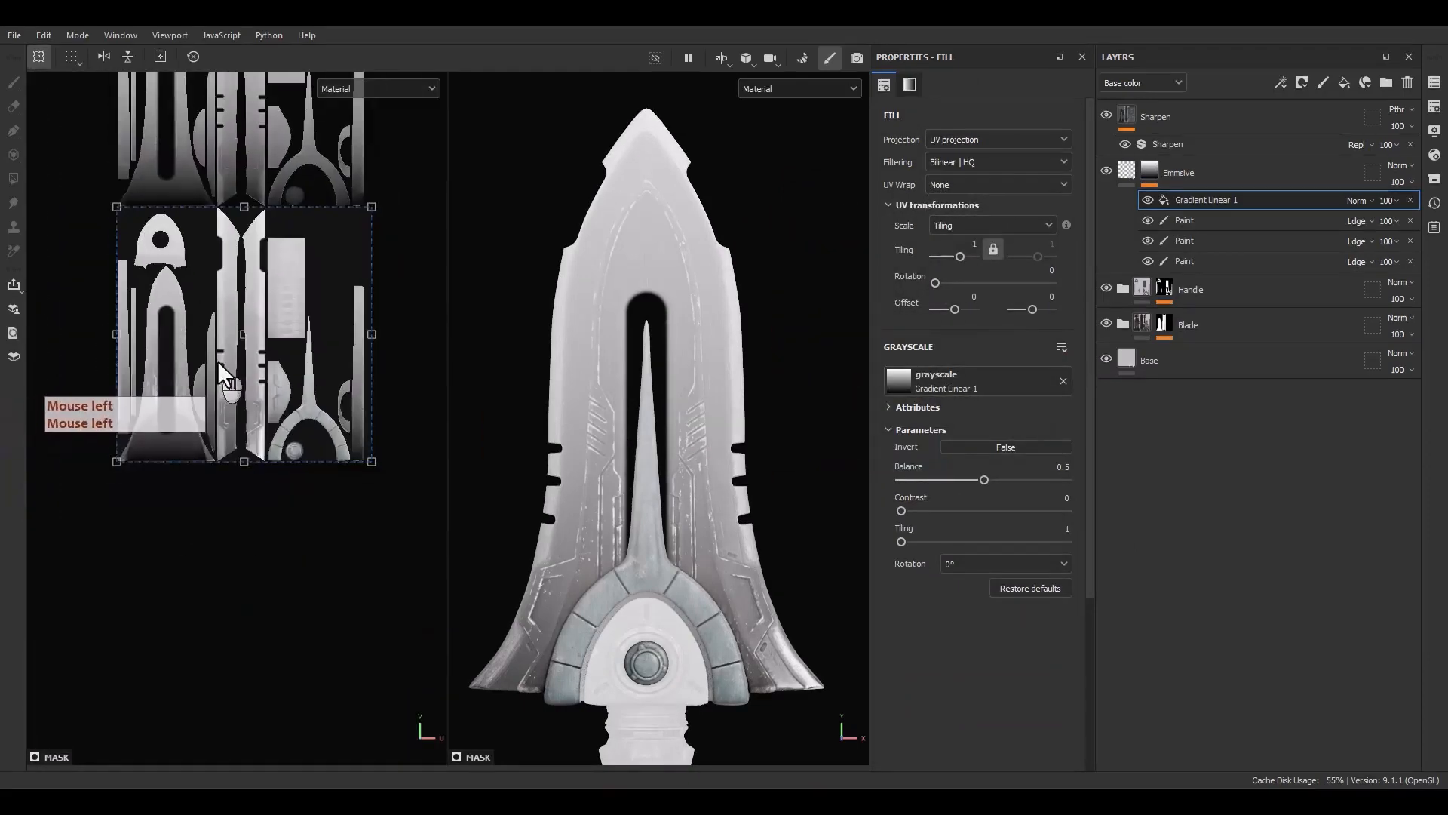
pyautogui.keyDown('alt'); pyautogui.moveTo(217, 361); pyautogui.dragTo(203, 397, button='middle'); pyautogui.keyUp('alt')
pyautogui.keyDown('ctrl'); pyautogui.keyDown('shift'); pyautogui.moveTo(340, 253); pyautogui.dragTo(225, 508); pyautogui.keyUp('shift'); pyautogui.keyUp('ctrl')
pyautogui.scroll(5, 236, 389)
pyautogui.scroll(6, 214, 502)
pyautogui.moveTo(188, 454); pyautogui.dragTo(206, 526)
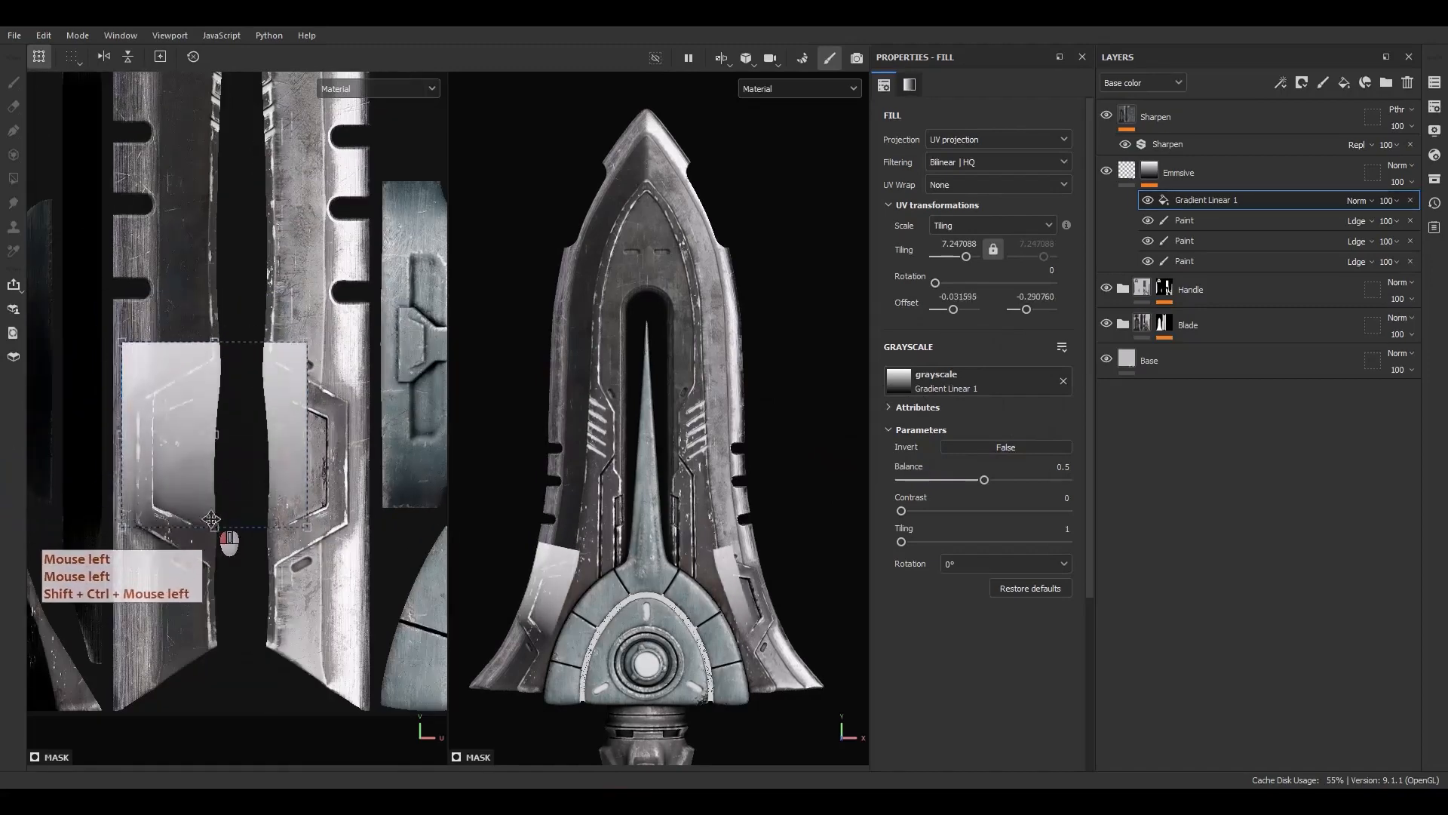
pyautogui.moveTo(299, 560); pyautogui.dragTo(251, 347)
pyautogui.moveTo(225, 486); pyautogui.dragTo(260, 477)
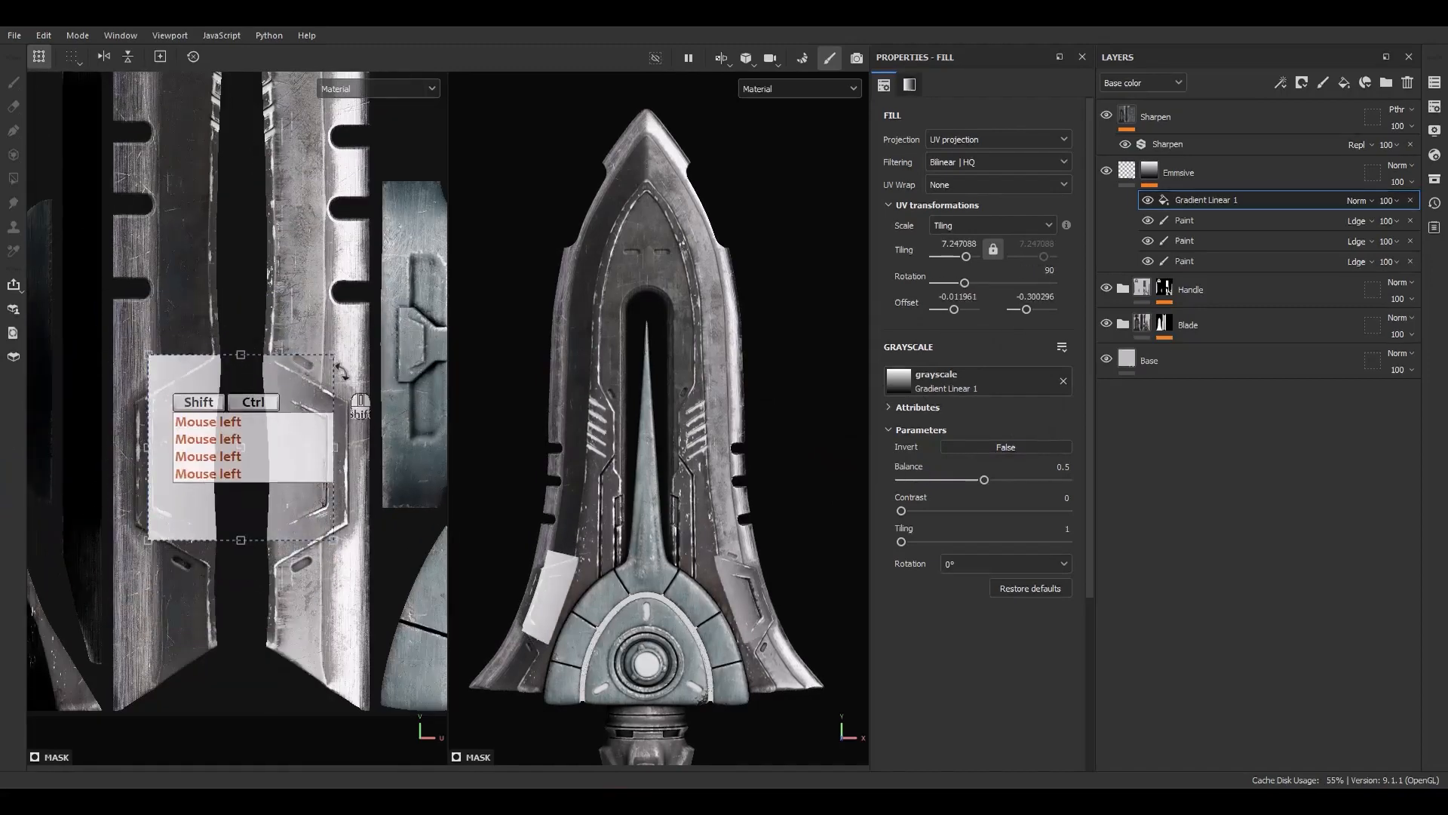
pyautogui.keyDown('ctrl'); pyautogui.keyDown('shift'); pyautogui.moveTo(334, 354); pyautogui.dragTo(227, 483); pyautogui.keyUp('shift'); pyautogui.keyUp('ctrl')
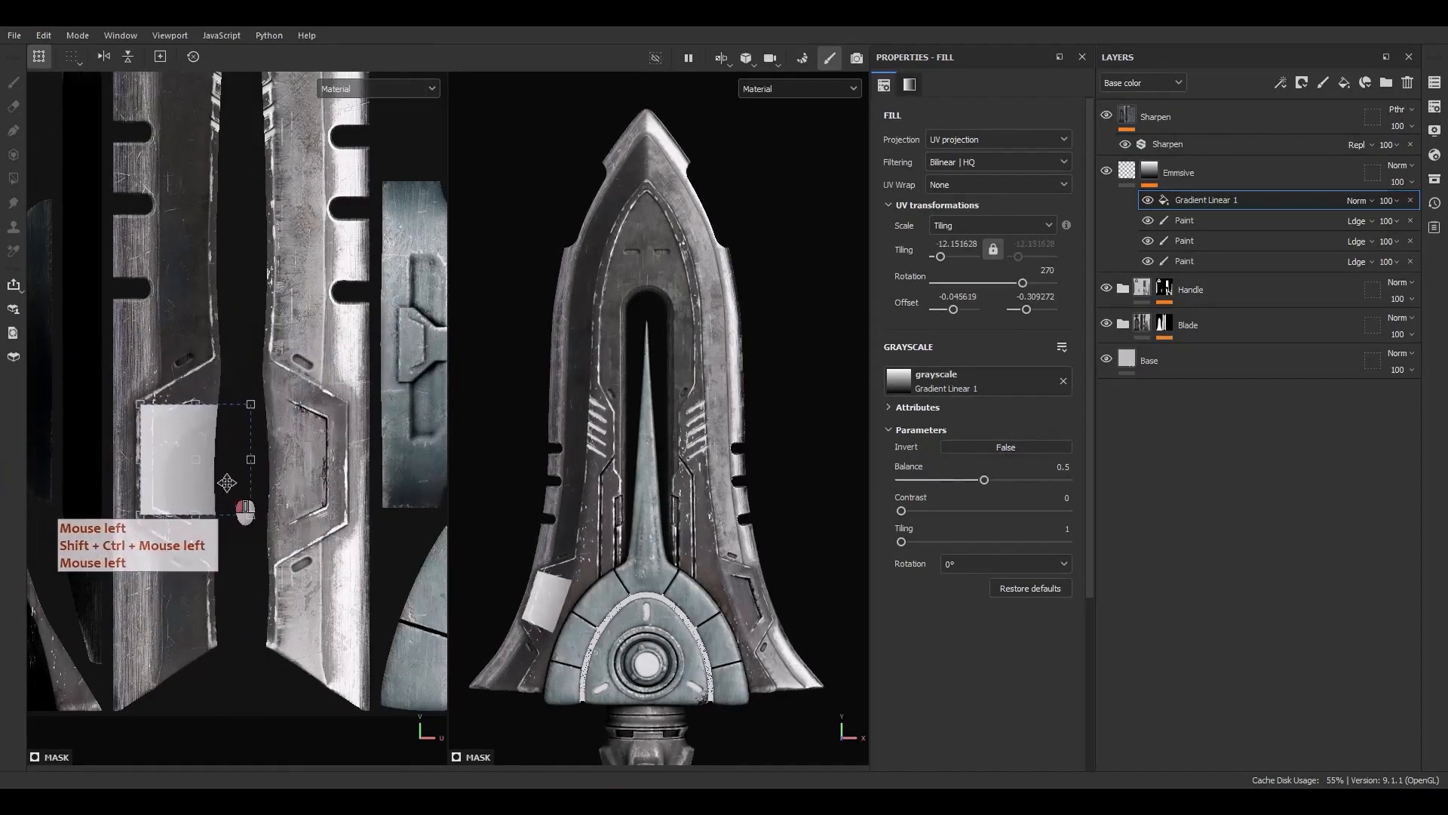
pyautogui.scroll(3, 230, 483)
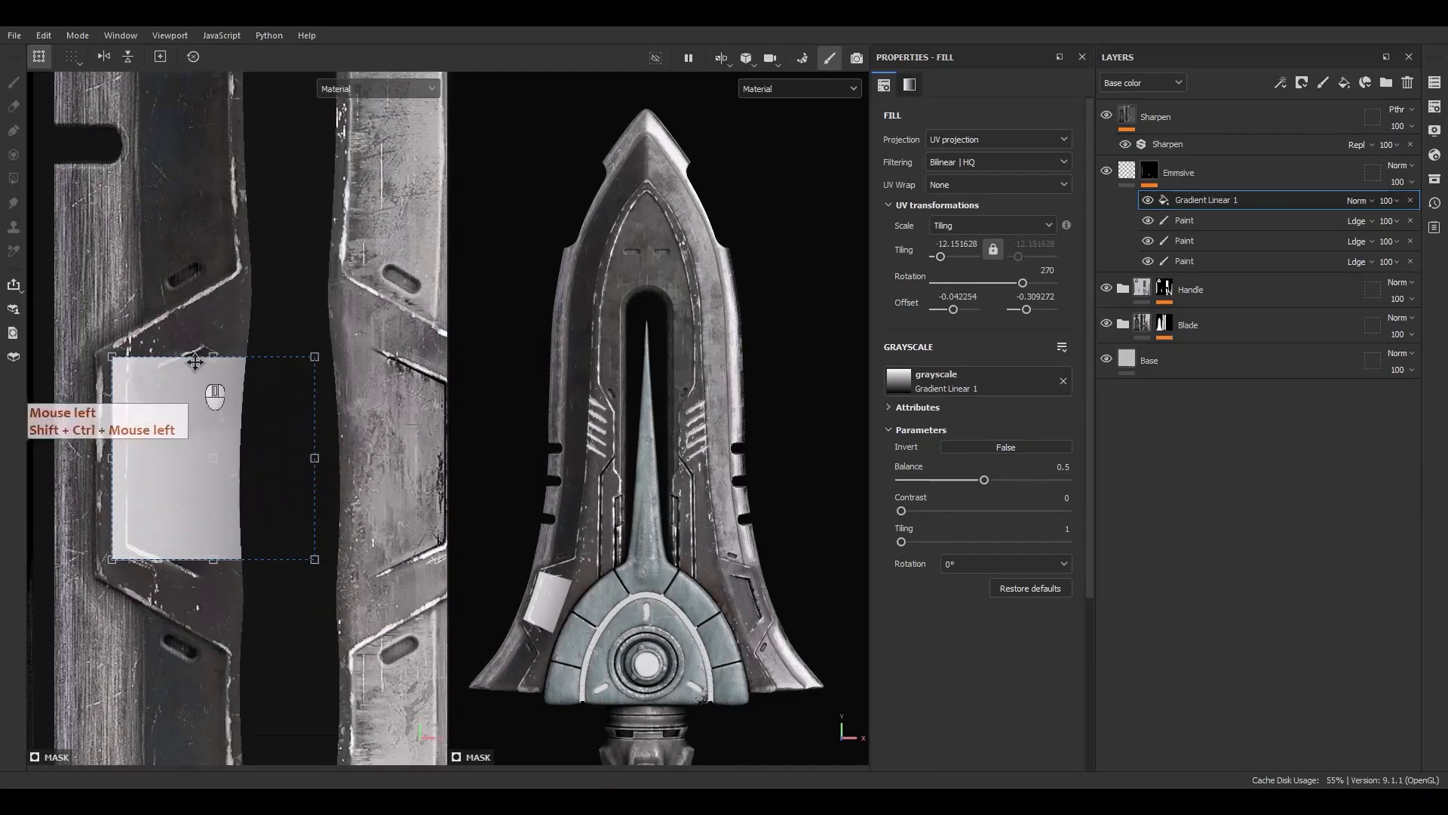
pyautogui.keyDown('ctrl'); pyautogui.moveTo(214, 334); pyautogui.dragTo(216, 314); pyautogui.keyUp('ctrl')
pyautogui.moveTo(243, 426)
pyautogui.mouseDown()
pyautogui.moveTo(238, 449)
pyautogui.moveTo(249, 433)
pyautogui.mouseUp()
# Set the gradient's contrast to 0.75 and balance to 0.44 and refine its frame over the emblem panel
pyautogui.moveTo(902, 510); pyautogui.dragTo(973, 480)
pyautogui.click(984, 479)
pyautogui.scroll(5, 136, 455)
pyautogui.moveTo(172, 467); pyautogui.dragTo(149, 473)
pyautogui.keyDown('shift'); pyautogui.moveTo(267, 254); pyautogui.dragTo(272, 277); pyautogui.keyUp('shift')
pyautogui.hotkey('ctrl', 'z')
pyautogui.moveTo(217, 441); pyautogui.dragTo(219, 436)
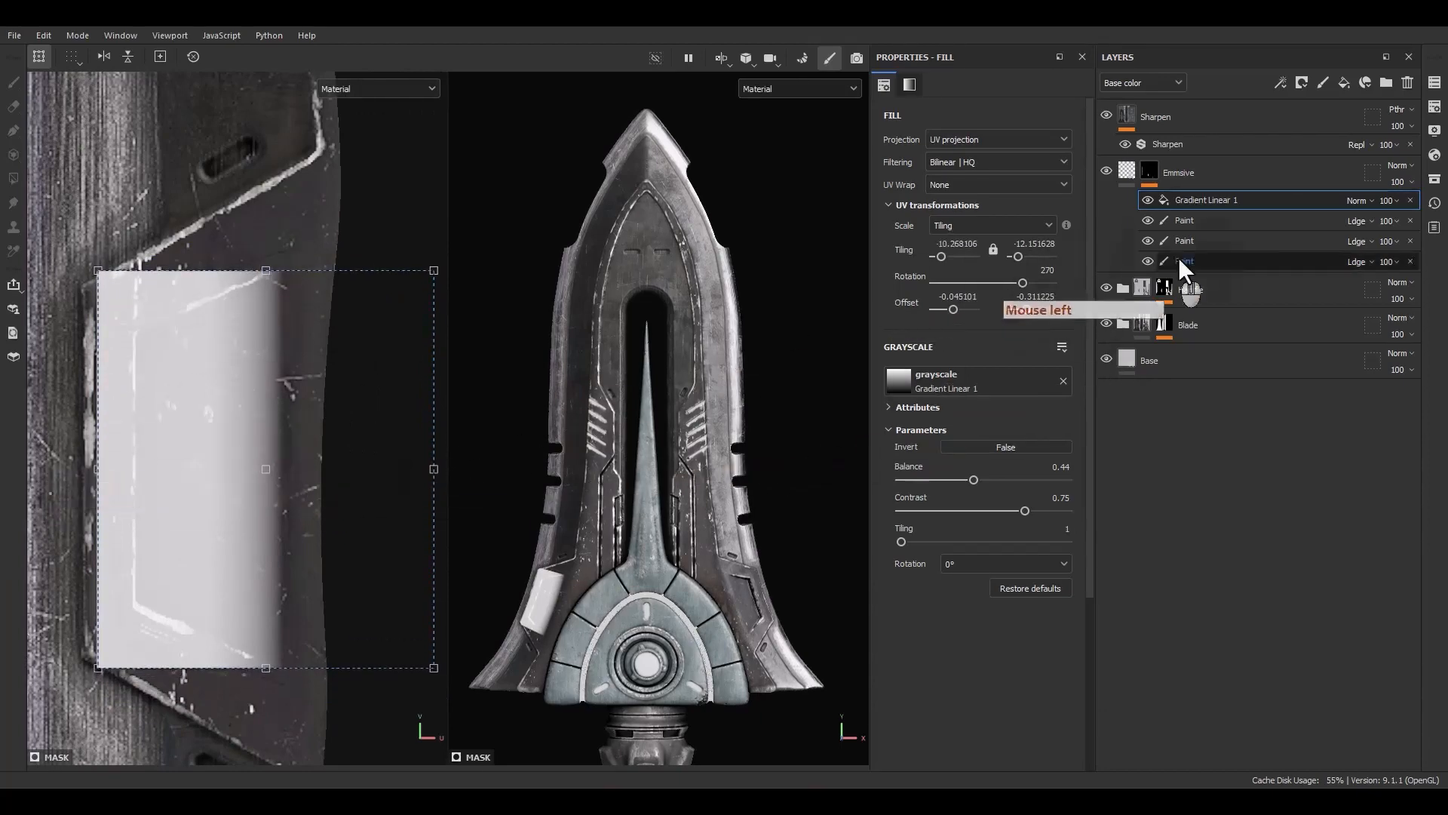
# Add a paint effect above the gradient, setting the gradient's blending to Linear dodge (Add) and the paint's to Subtract
pyautogui.rightClick(1202, 200)
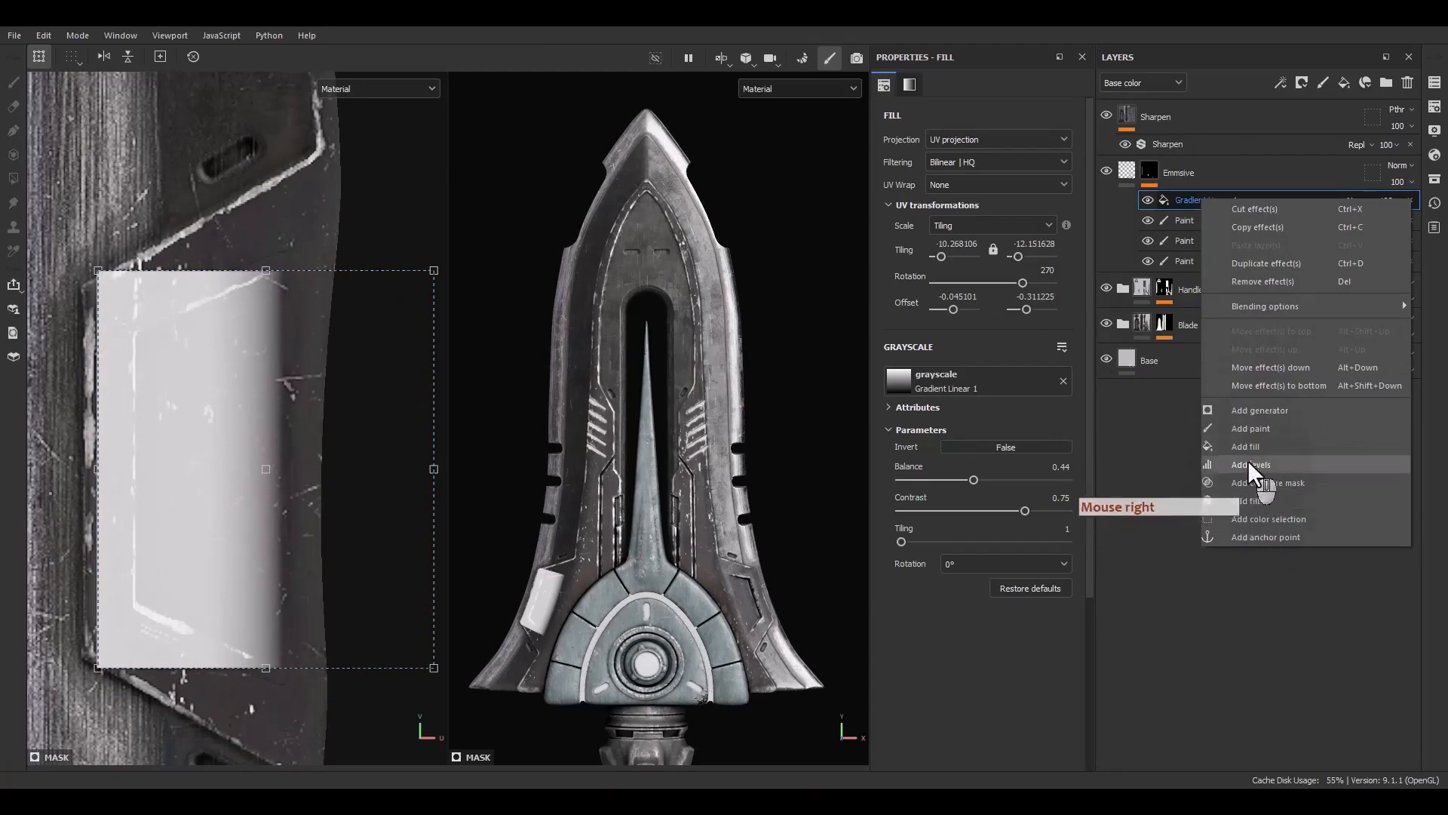
pyautogui.click(1252, 428)
pyautogui.click(1351, 219)
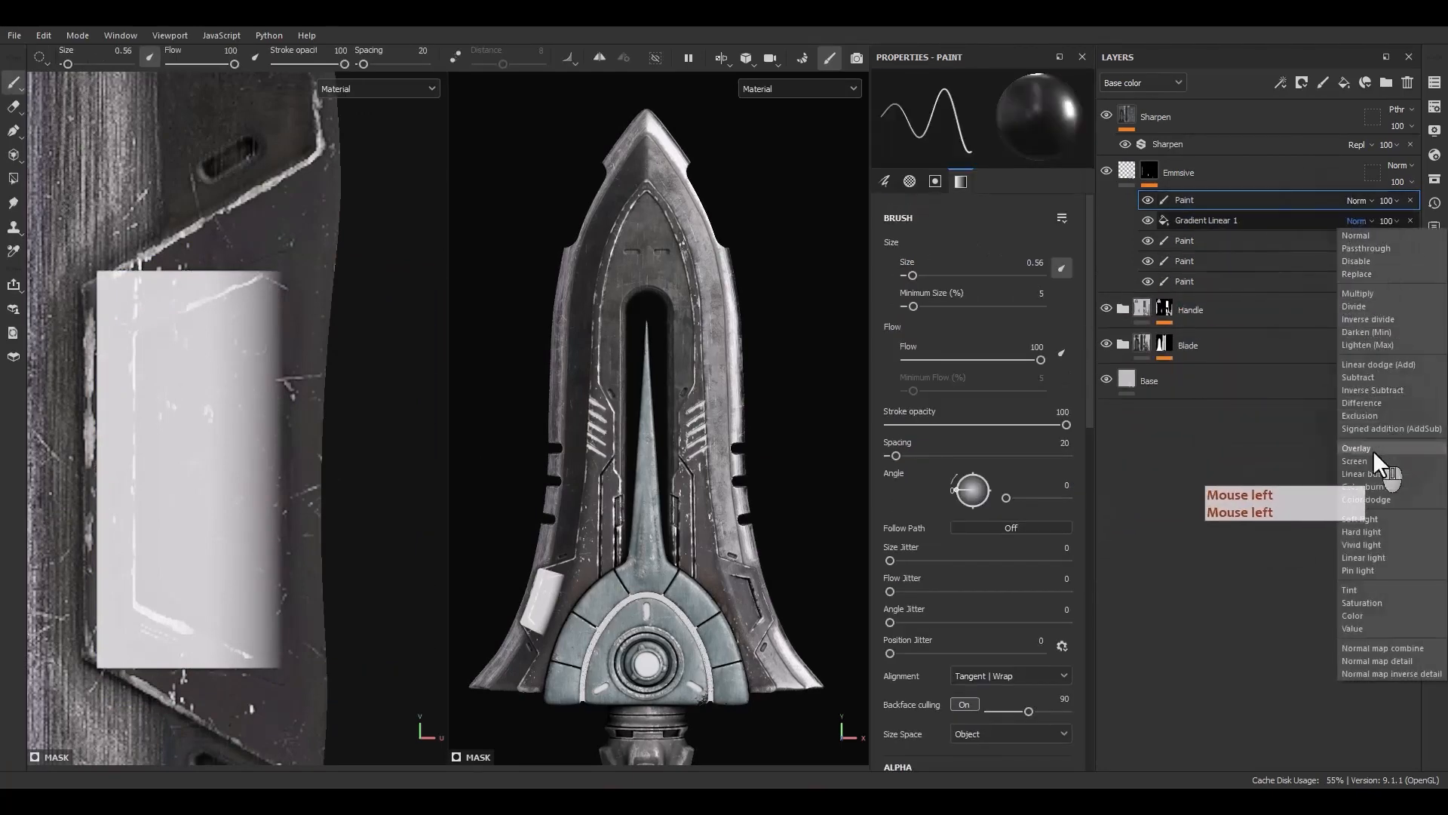
pyautogui.click(1374, 365)
pyautogui.click(1353, 199)
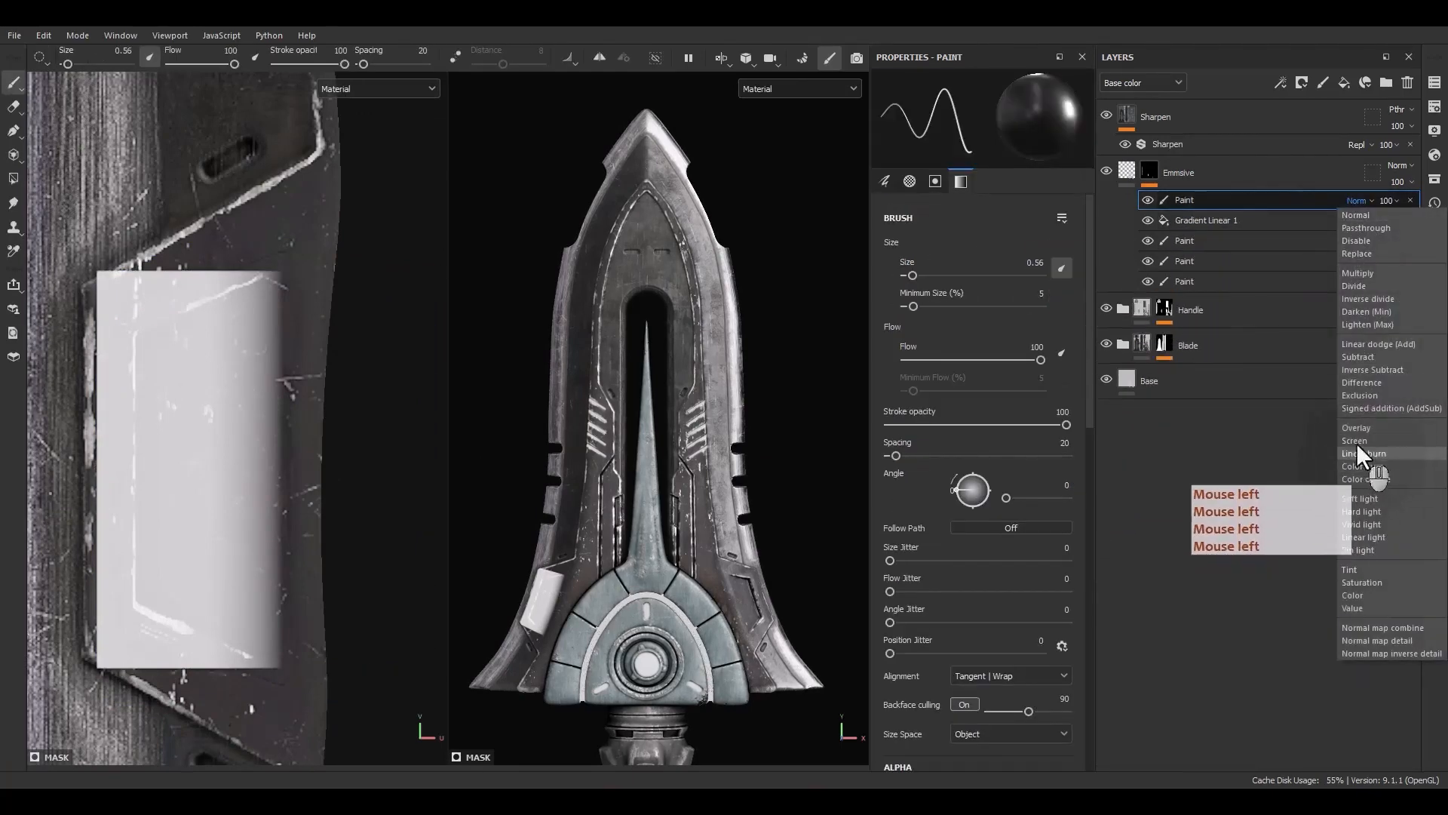
pyautogui.click(1364, 360)
# Paint out the glow along the emblem panel's frame edges with straight subtractive brush lines at size 1.11
pyautogui.keyDown('alt'); pyautogui.moveTo(197, 513); pyautogui.dragTo(367, 677, button='middle'); pyautogui.keyUp('alt')
pyautogui.press('x')
pyautogui.click(324, 636)
pyautogui.keyDown('shift'); pyautogui.click(159, 565); pyautogui.keyUp('shift')
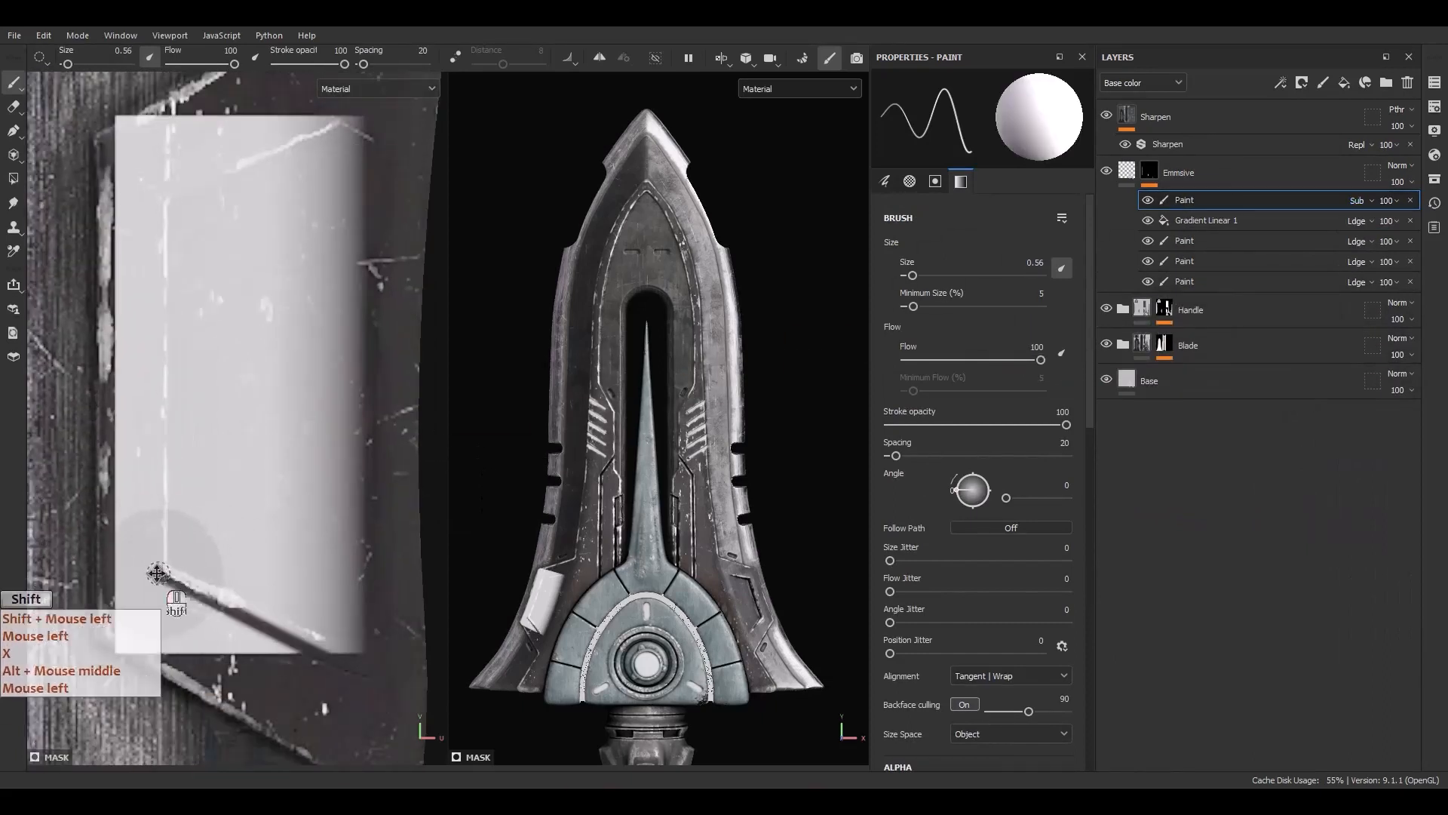
pyautogui.keyDown('shift'); pyautogui.click(161, 184); pyautogui.keyUp('shift')
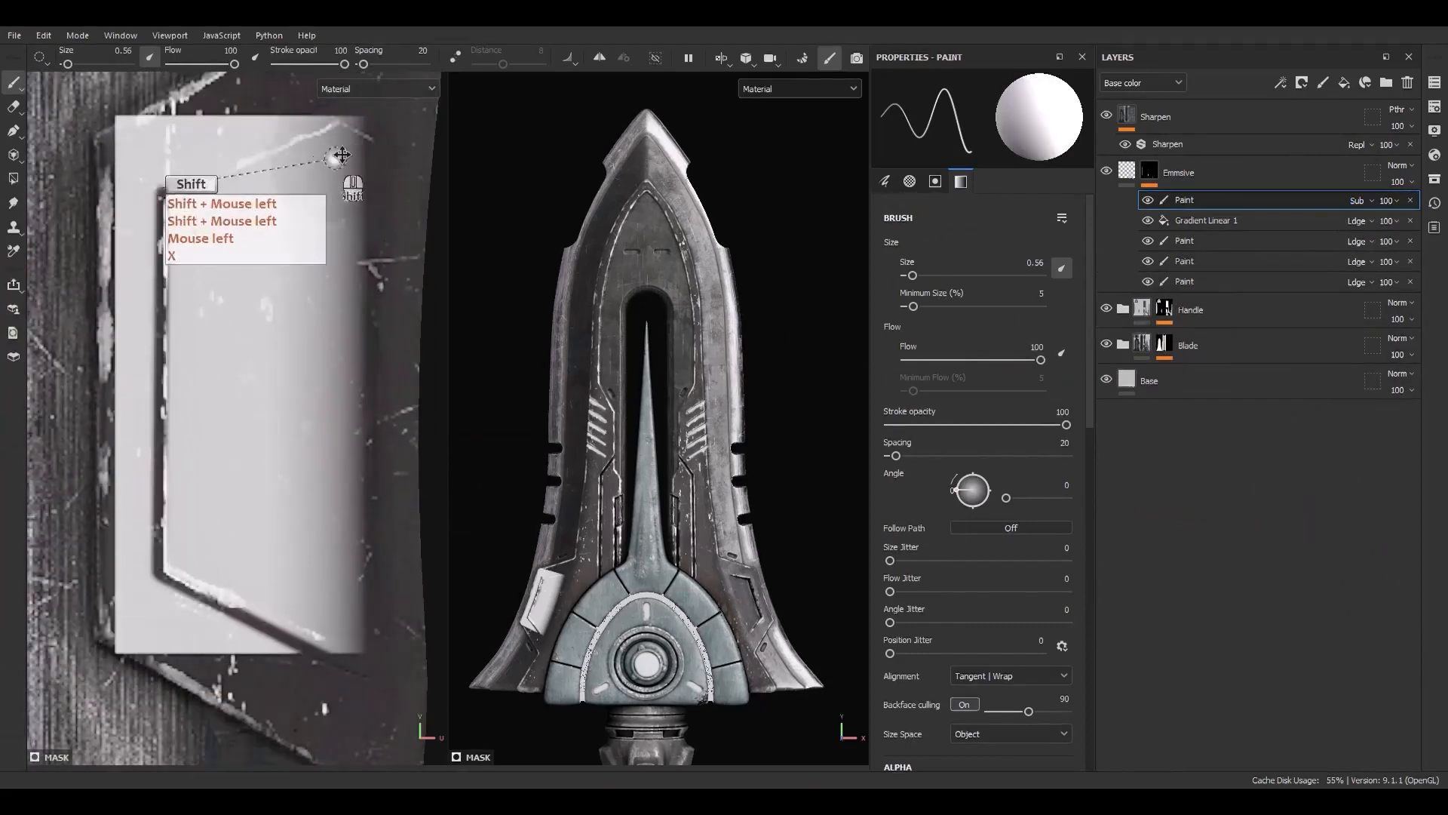
pyautogui.keyDown('shift'); pyautogui.click(366, 113); pyautogui.keyUp('shift')
pyautogui.keyDown('alt'); pyautogui.moveTo(219, 309); pyautogui.dragTo(275, 412, button='middle'); pyautogui.keyUp('alt')
pyautogui.moveTo(243, 262)
pyautogui.keyDown('ctrl'); pyautogui.mouseDown(button='right')
pyautogui.moveTo(281, 260)
pyautogui.moveTo(223, 213)
pyautogui.mouseUp(button='right'); pyautogui.keyUp('ctrl')
pyautogui.click(254, 224)
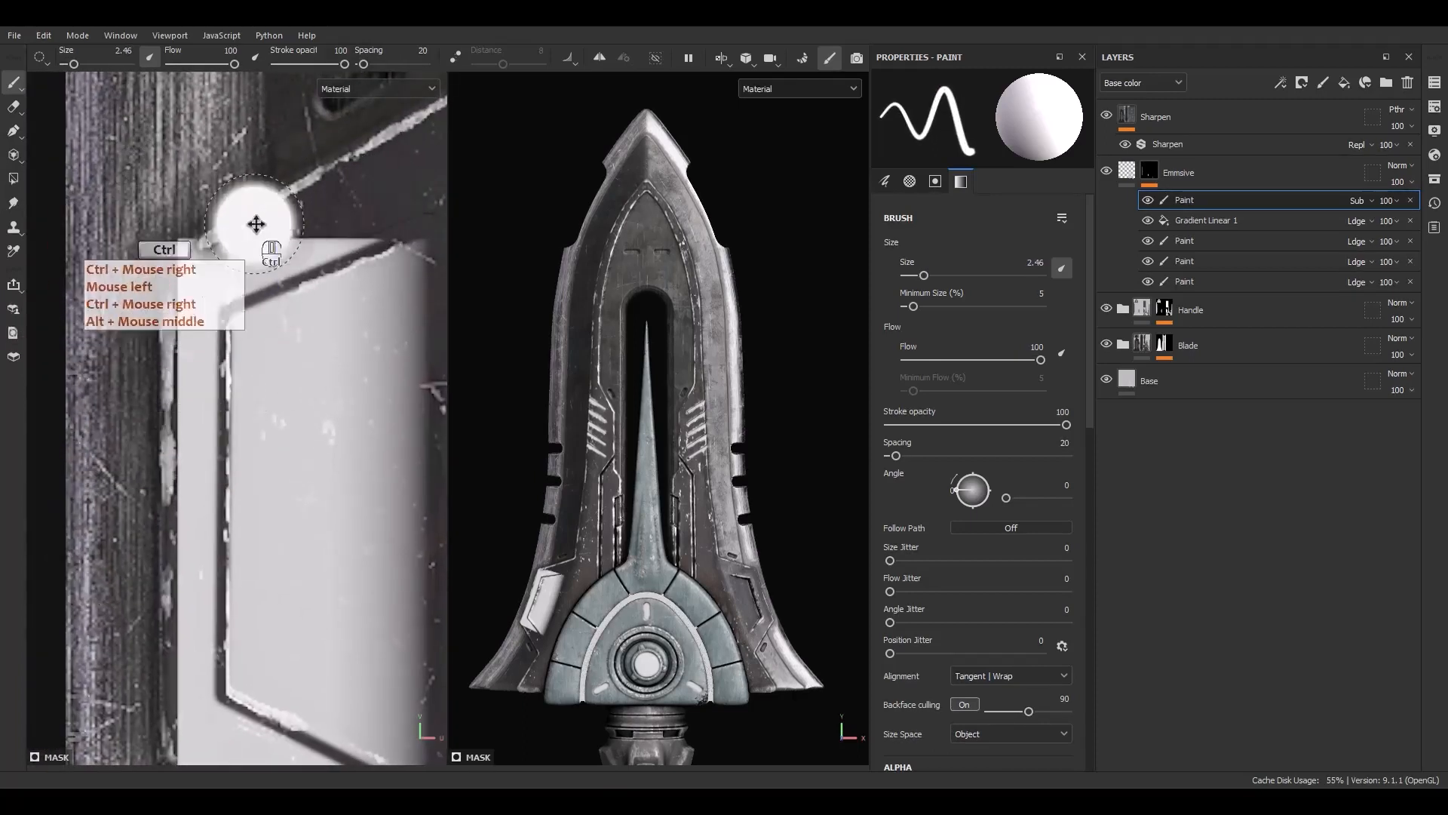
pyautogui.keyDown('ctrl'); pyautogui.moveTo(295, 242); pyautogui.dragTo(270, 241, button='right'); pyautogui.keyUp('ctrl')
pyautogui.moveTo(366, 233); pyautogui.dragTo(317, 232)
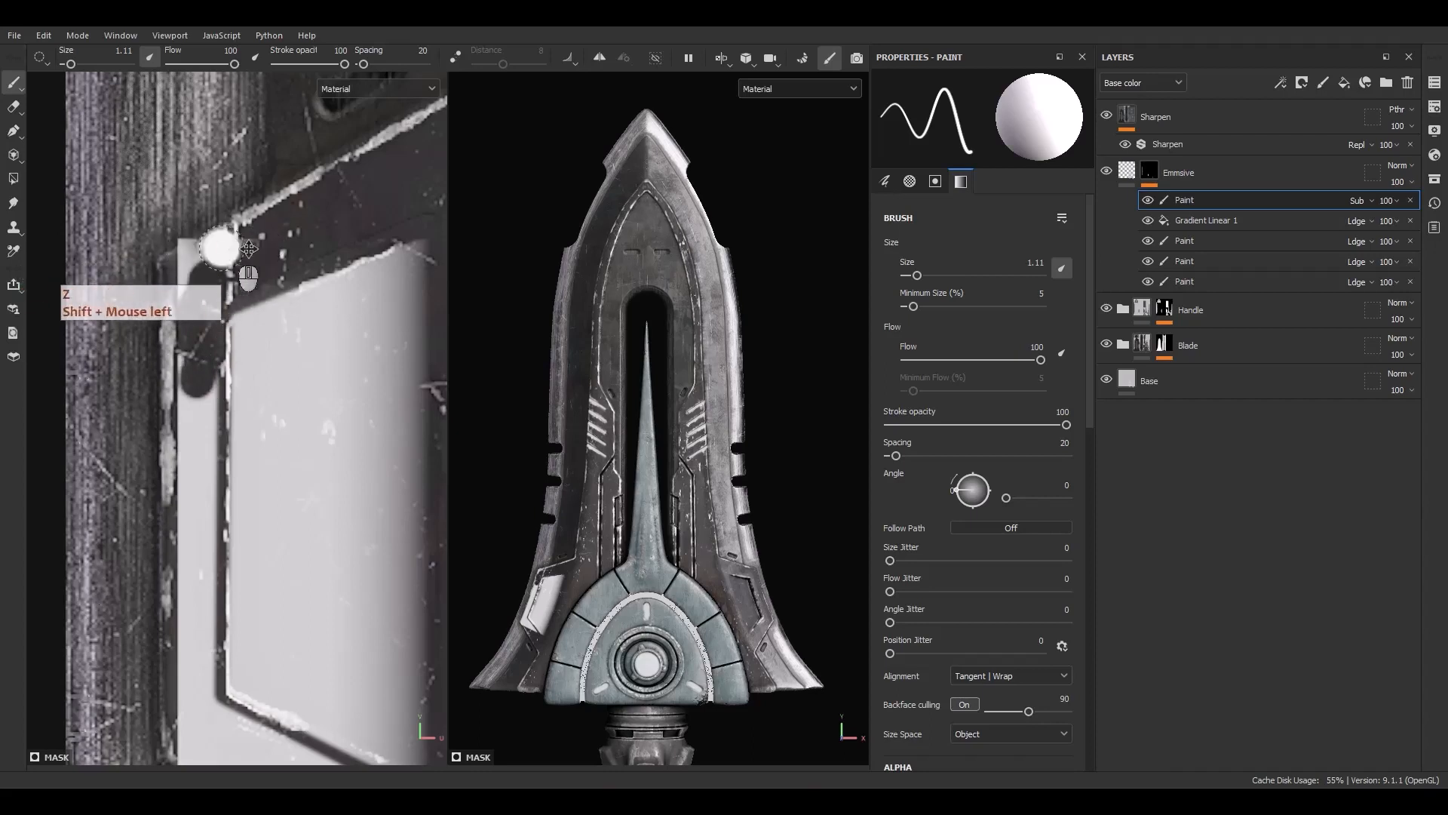
pyautogui.click(291, 243)
pyautogui.keyDown('shift'); pyautogui.click(178, 249); pyautogui.keyUp('shift')
pyautogui.keyDown('shift'); pyautogui.click(169, 453); pyautogui.keyUp('shift')
pyautogui.moveTo(214, 417)
pyautogui.keyDown('alt'); pyautogui.mouseDown(button='middle')
pyautogui.moveTo(253, 313)
pyautogui.moveTo(252, 213)
pyautogui.mouseUp(button='middle'); pyautogui.keyUp('alt')
pyautogui.click(252, 213)
pyautogui.keyDown('shift'); pyautogui.click(254, 660); pyautogui.keyUp('shift')
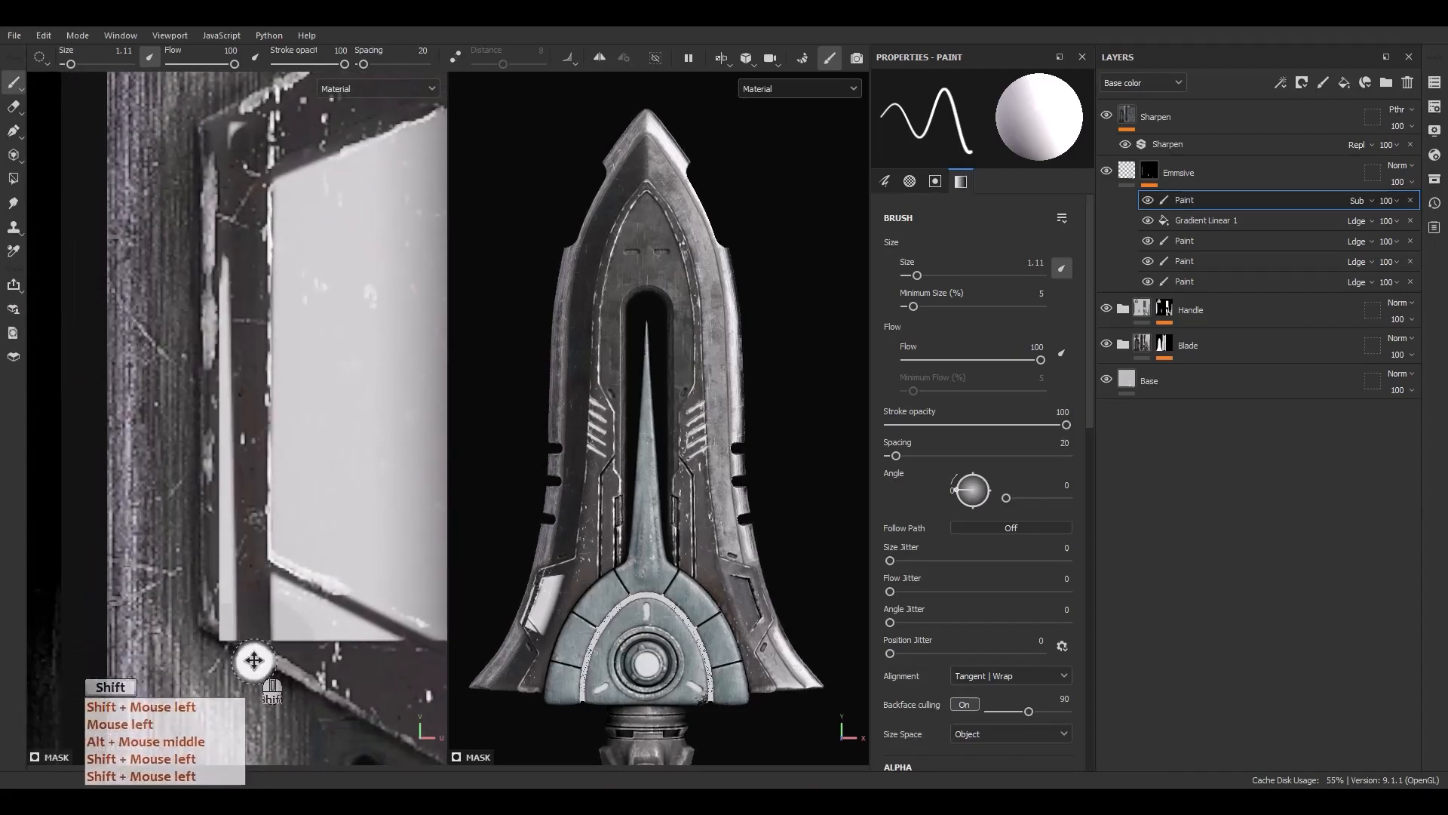
pyautogui.moveTo(300, 645)
pyautogui.mouseDown()
pyautogui.moveTo(306, 625)
pyautogui.moveTo(379, 647)
pyautogui.moveTo(286, 604)
pyautogui.mouseUp()
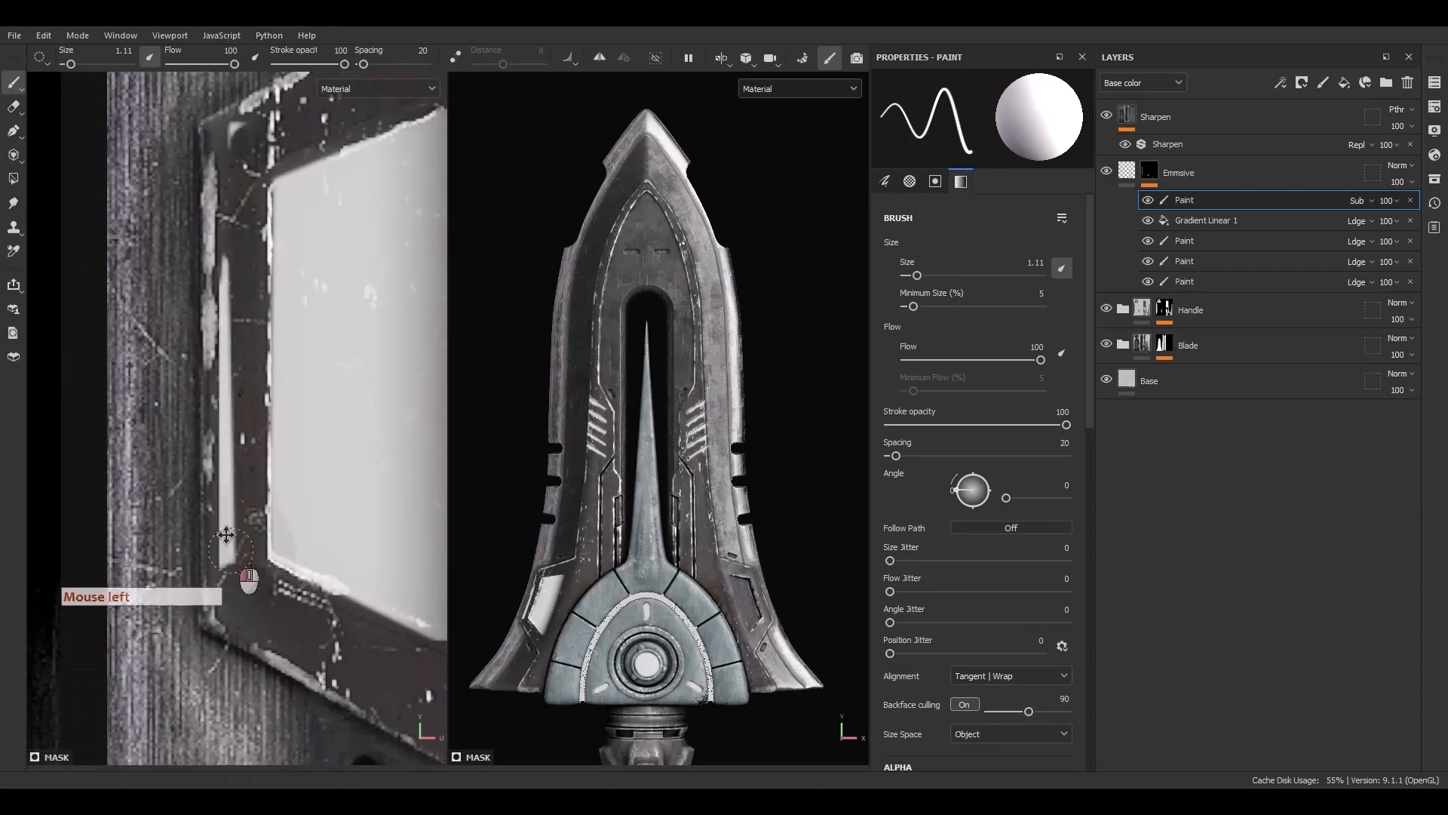
pyautogui.keyDown('alt'); pyautogui.moveTo(252, 112); pyautogui.dragTo(120, 307, button='middle'); pyautogui.keyUp('alt')
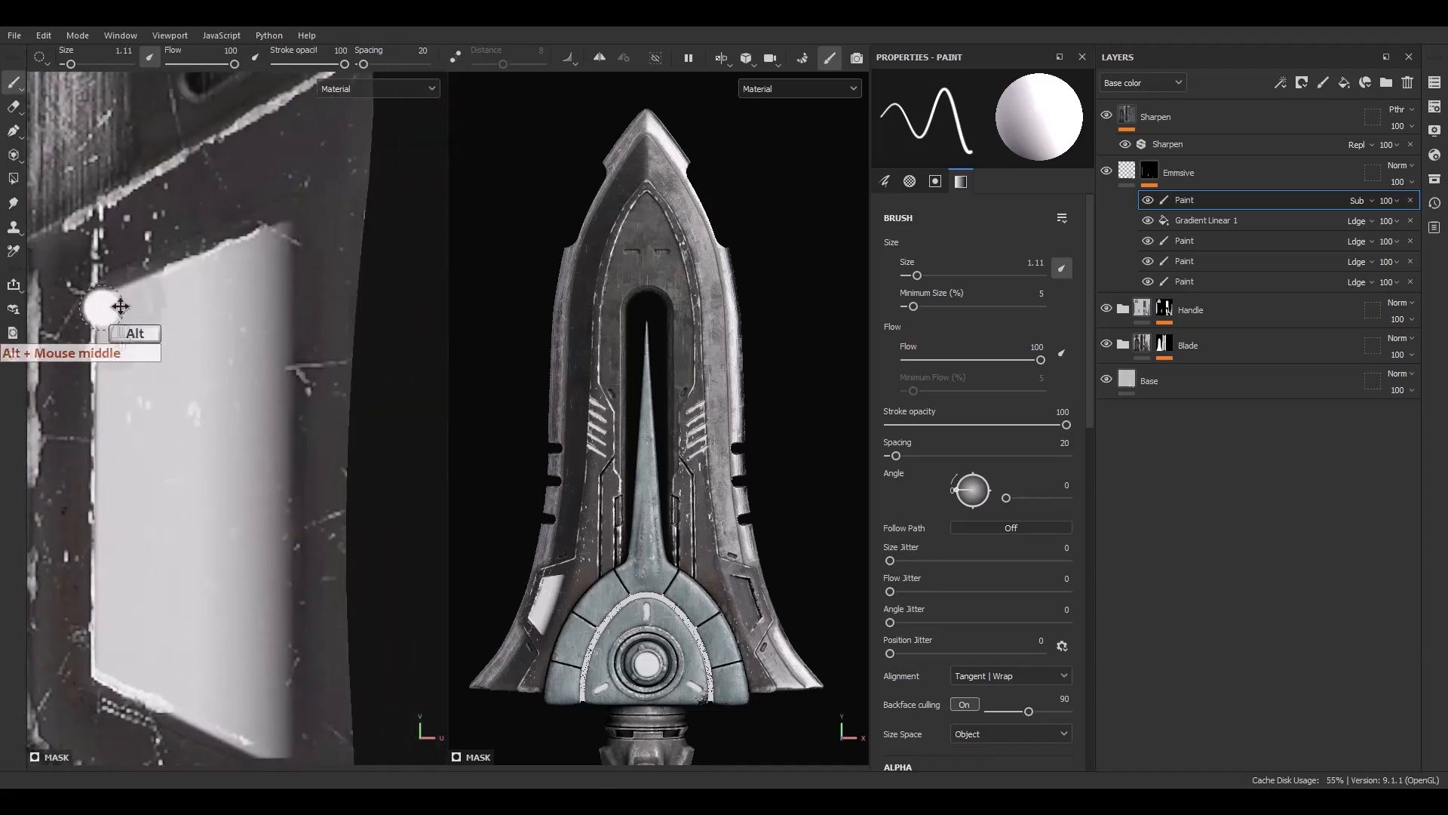
pyautogui.keyDown('alt'); pyautogui.moveTo(290, 305); pyautogui.dragTo(285, 232, button='middle'); pyautogui.keyUp('alt')
# Move the subtracting paint effect down so it sits directly above the gradient fill
pyautogui.keyDown('ctrl'); pyautogui.click(1205, 219); pyautogui.keyUp('ctrl')
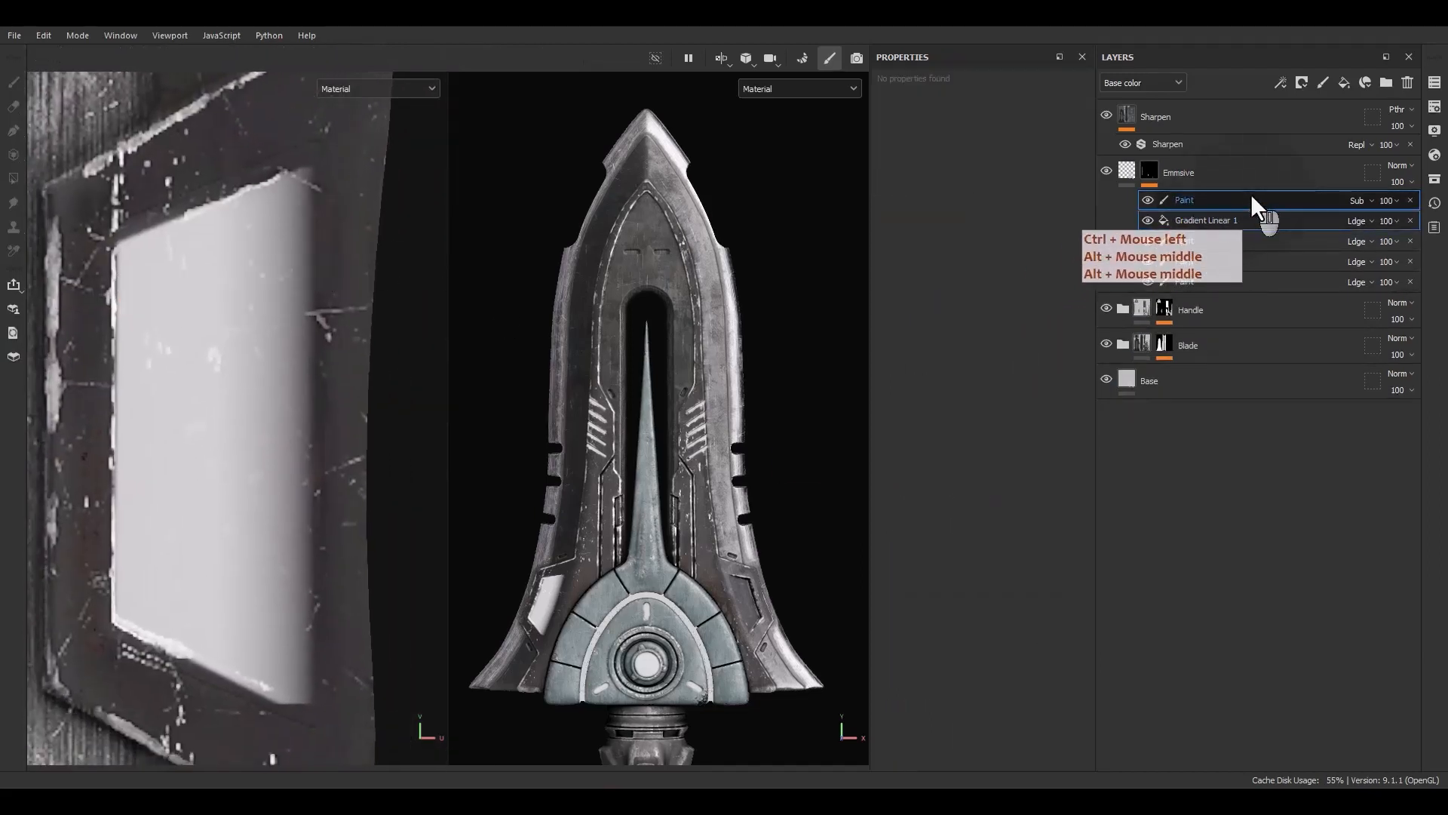
pyautogui.moveTo(1251, 195); pyautogui.dragTo(1225, 282)
pyautogui.click(1202, 285)
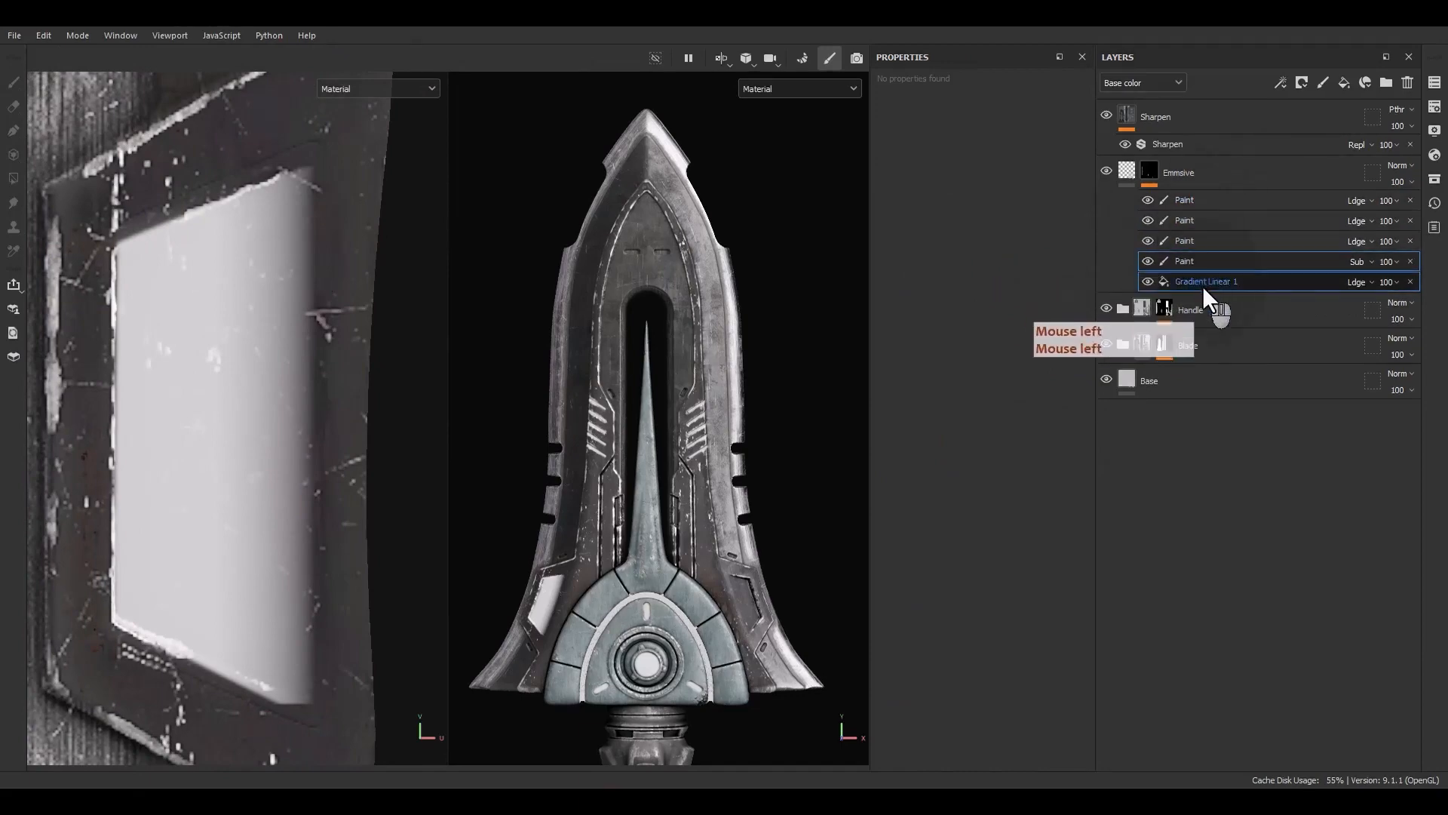
# Add a Blur filter above the gradient fill and set its blur intensity to about 2.83
pyautogui.rightClick(1202, 285)
pyautogui.click(1171, 447)
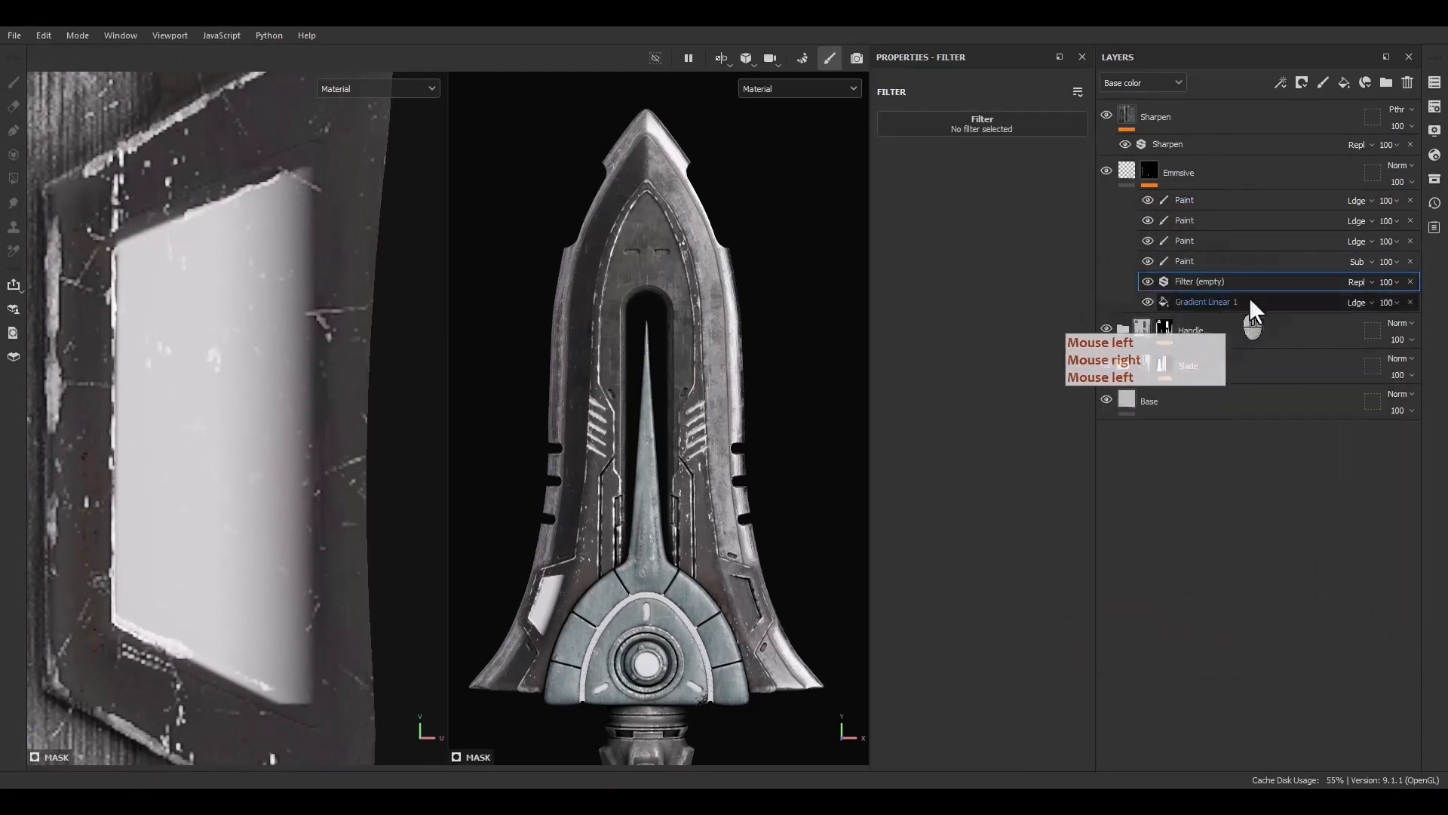
pyautogui.click(984, 126)
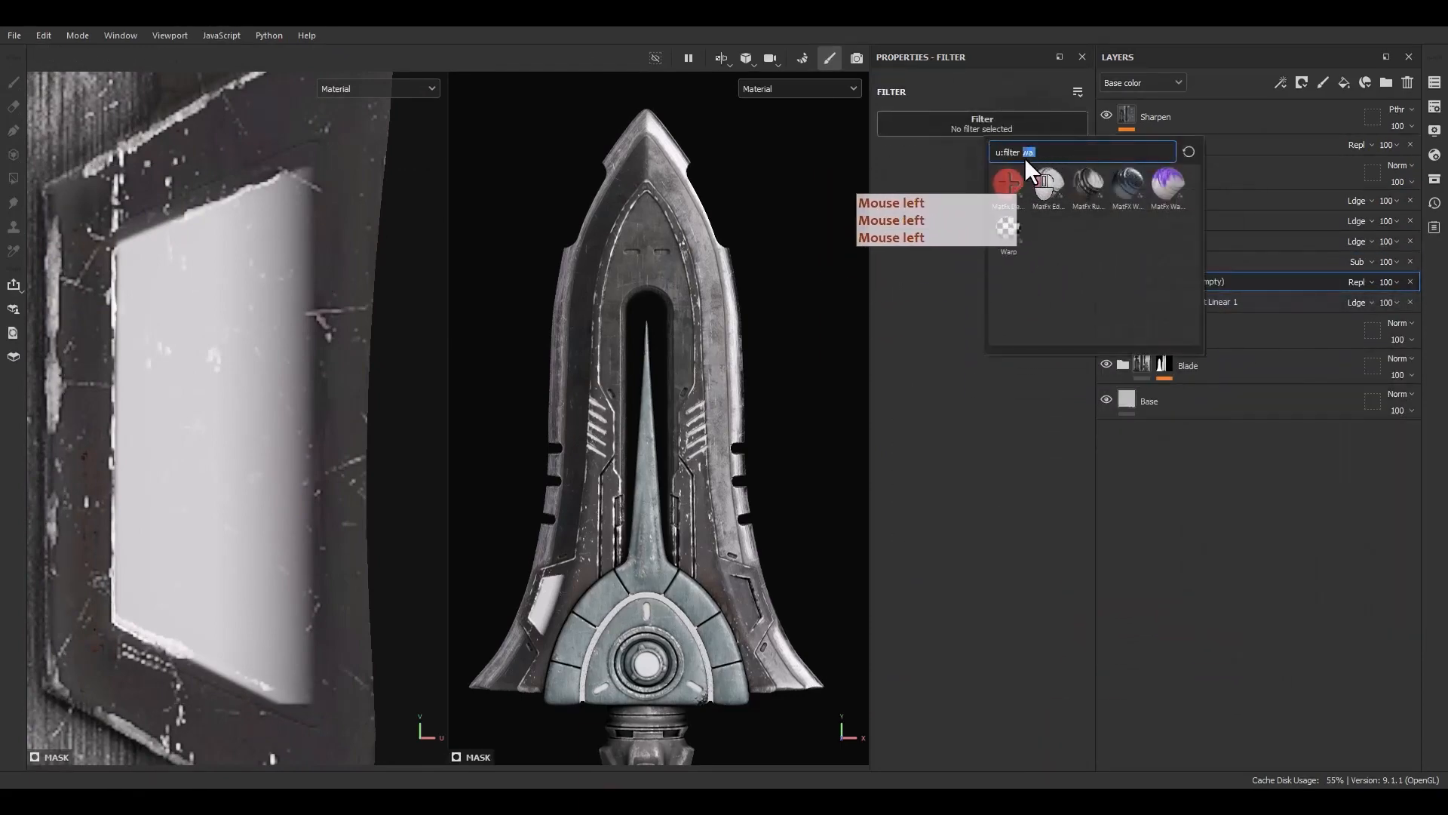
pyautogui.press('BackSpace')
pyautogui.press('BackSpace')
pyautogui.write('blu')
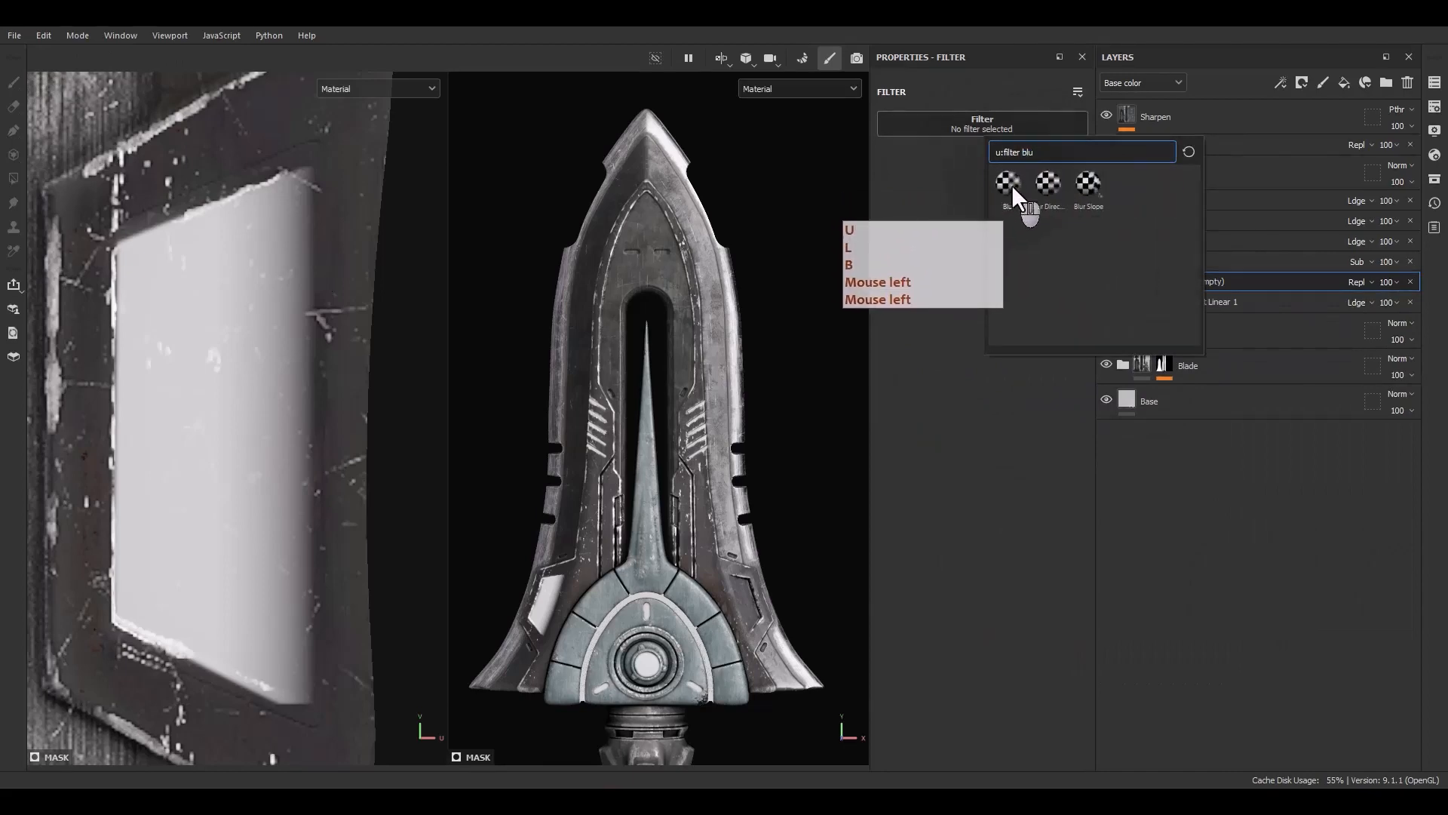
pyautogui.click(1011, 184)
pyautogui.moveTo(899, 199); pyautogui.dragTo(928, 199)
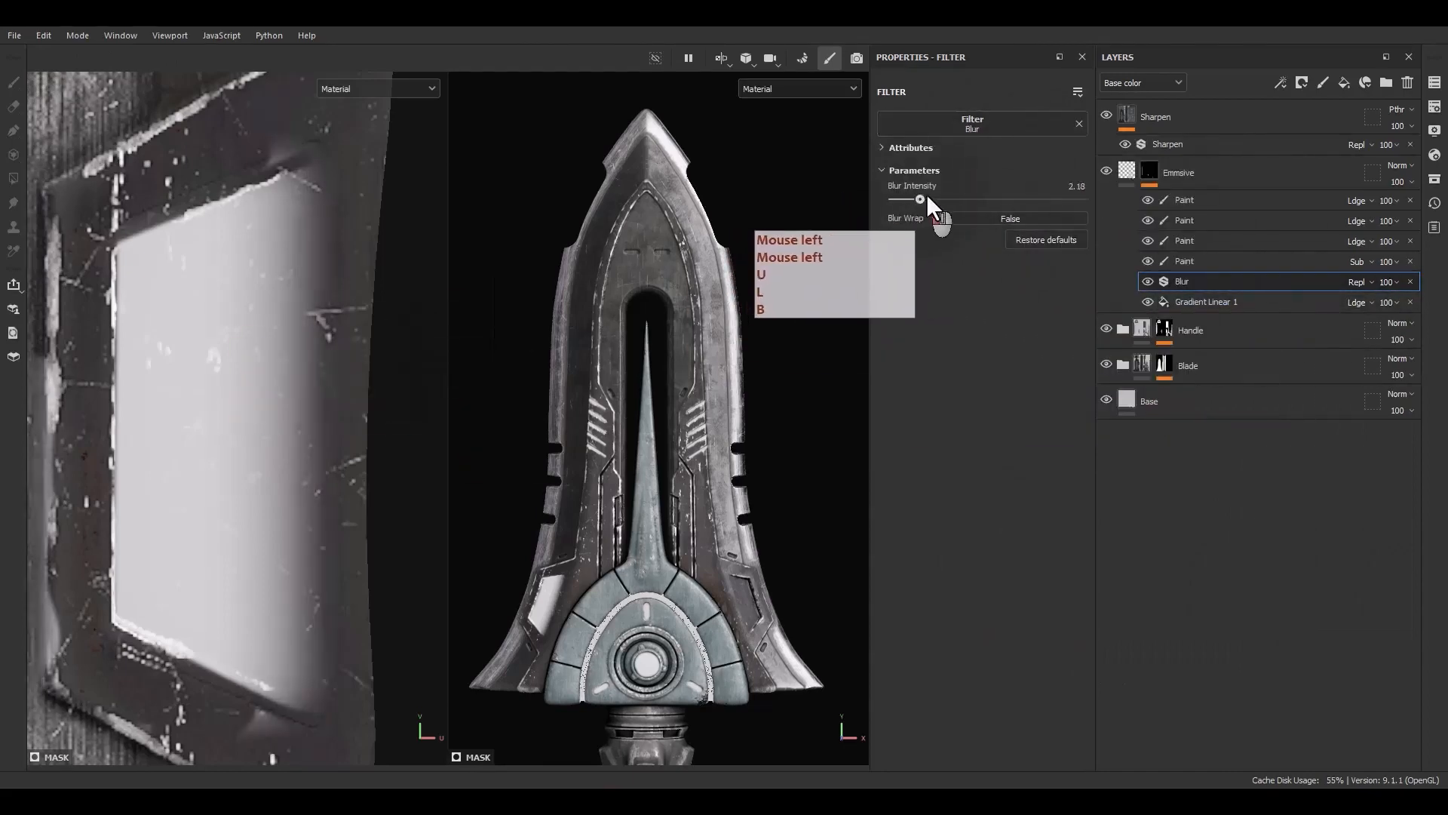
# Resize the gradient's frame on the emblem panel and set its balance to 0.24 and contrast to 0
pyautogui.click(1171, 286)
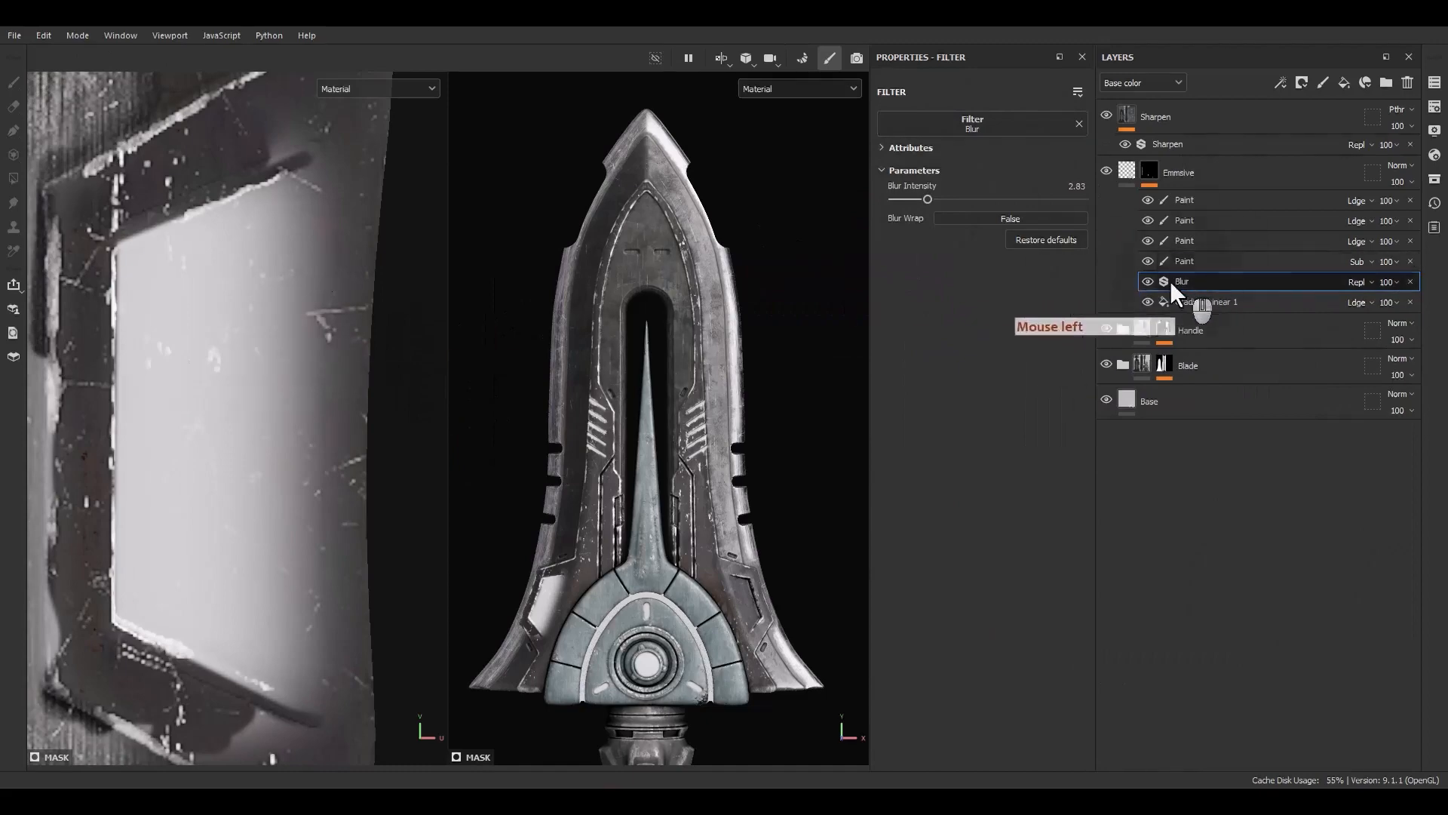
pyautogui.click(1199, 306)
pyautogui.scroll(-3, 286, 339)
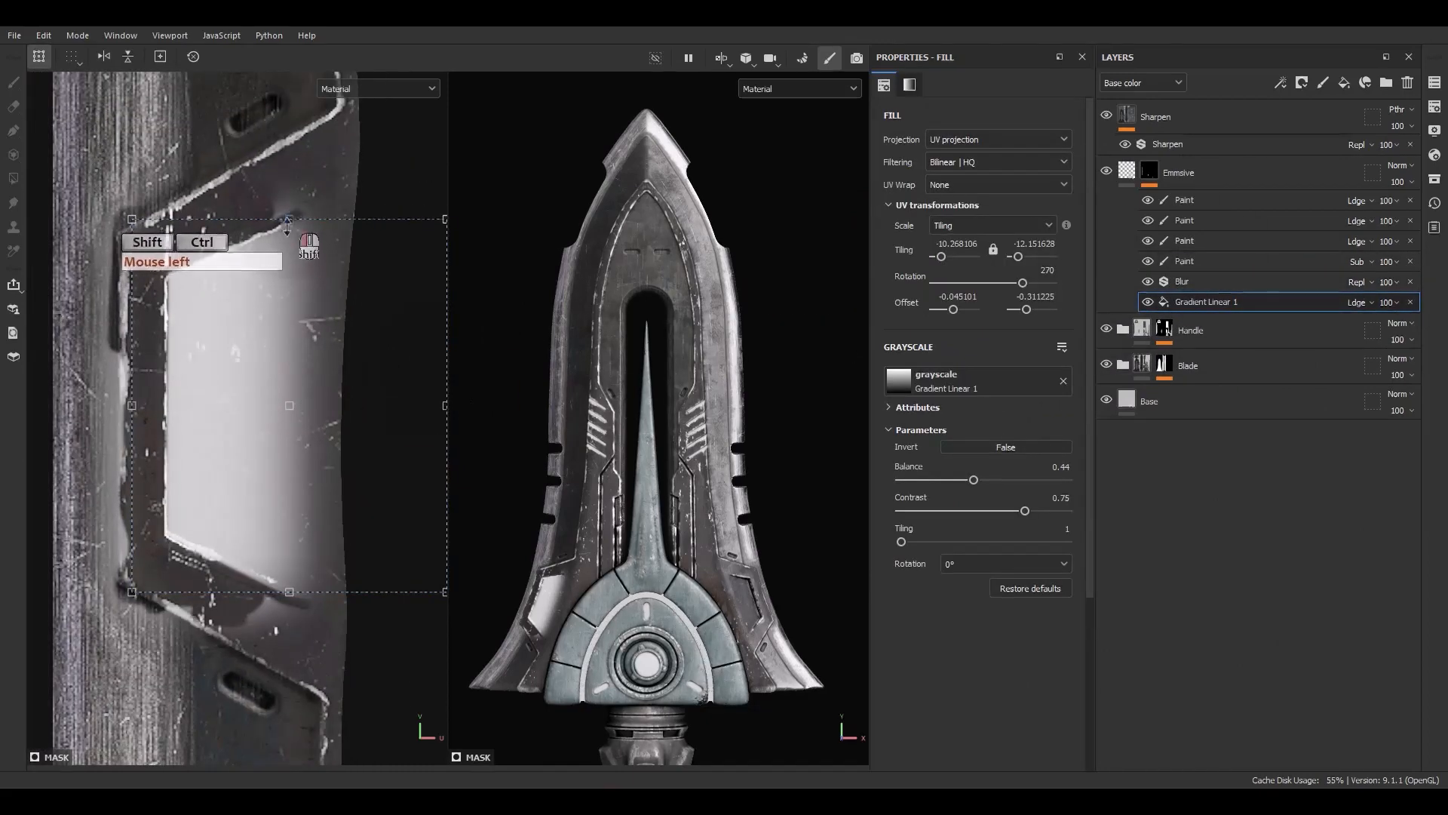
pyautogui.keyDown('ctrl'); pyautogui.keyDown('shift'); pyautogui.moveTo(287, 225); pyautogui.dragTo(284, 258); pyautogui.keyUp('shift'); pyautogui.keyUp('ctrl')
pyautogui.click(287, 370)
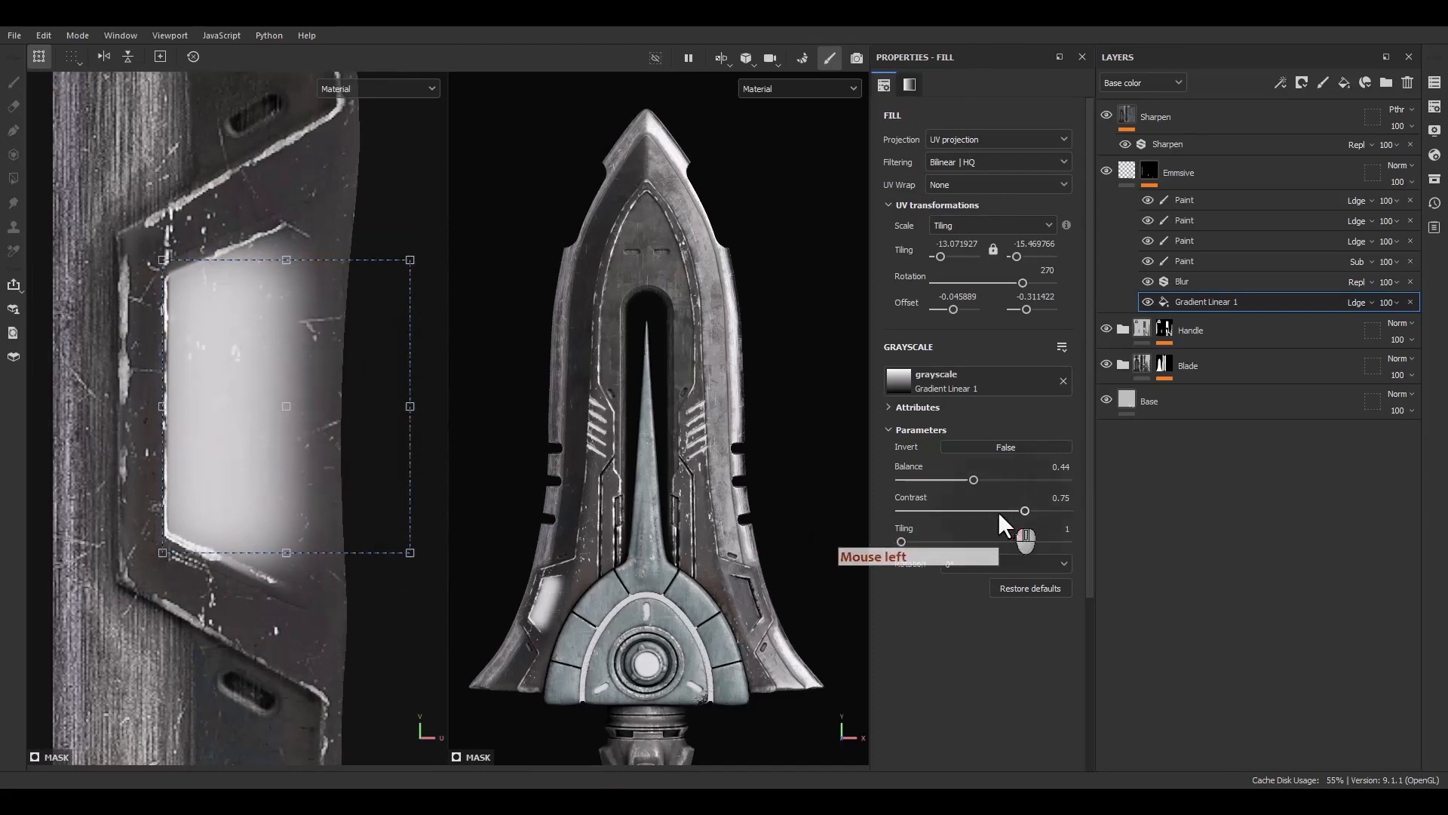
pyautogui.moveTo(998, 512); pyautogui.dragTo(939, 455)
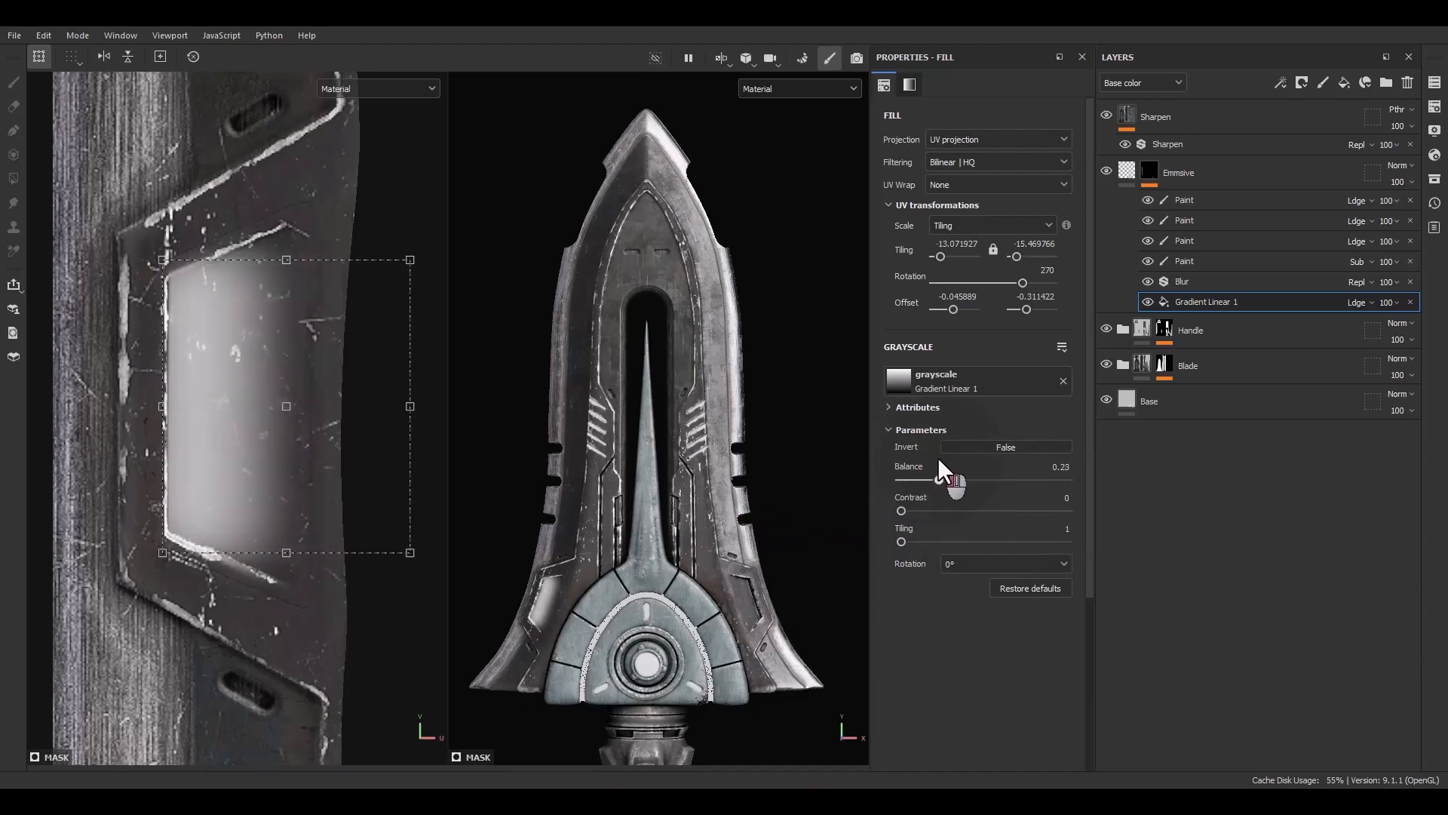
# Erase leftover glow around the panel's corners with the subtractive paint effect at brush size 0.39
pyautogui.click(1184, 261)
pyautogui.moveTo(189, 422)
pyautogui.keyDown('alt'); pyautogui.mouseDown(button='middle')
pyautogui.moveTo(285, 491)
pyautogui.moveTo(323, 340)
pyautogui.moveTo(208, 351)
pyautogui.moveTo(174, 559)
pyautogui.moveTo(160, 412)
pyautogui.mouseUp(button='middle'); pyautogui.keyUp('alt')
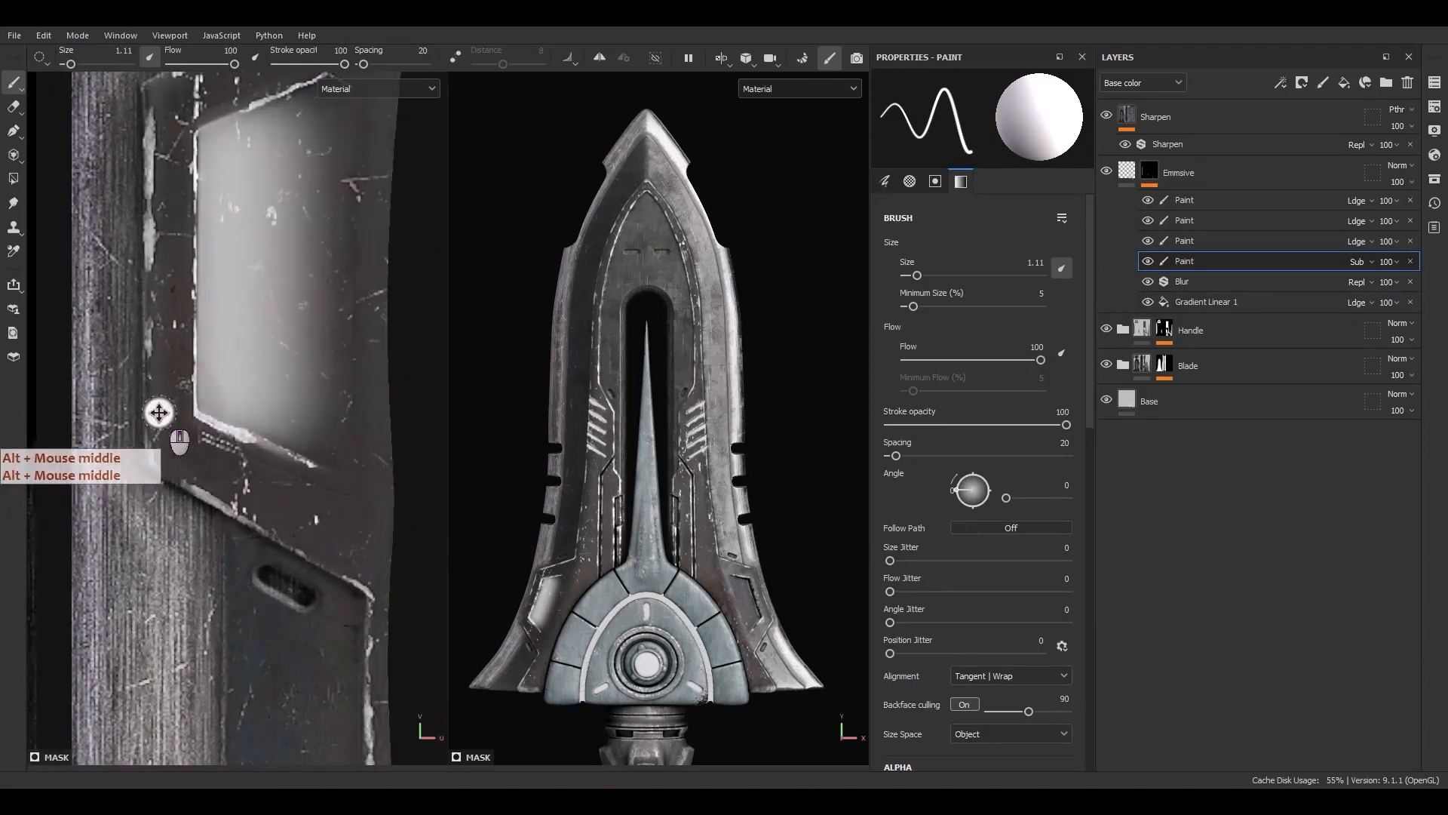
pyautogui.keyDown('shift'); pyautogui.click(348, 512); pyautogui.keyUp('shift')
pyautogui.click(360, 494)
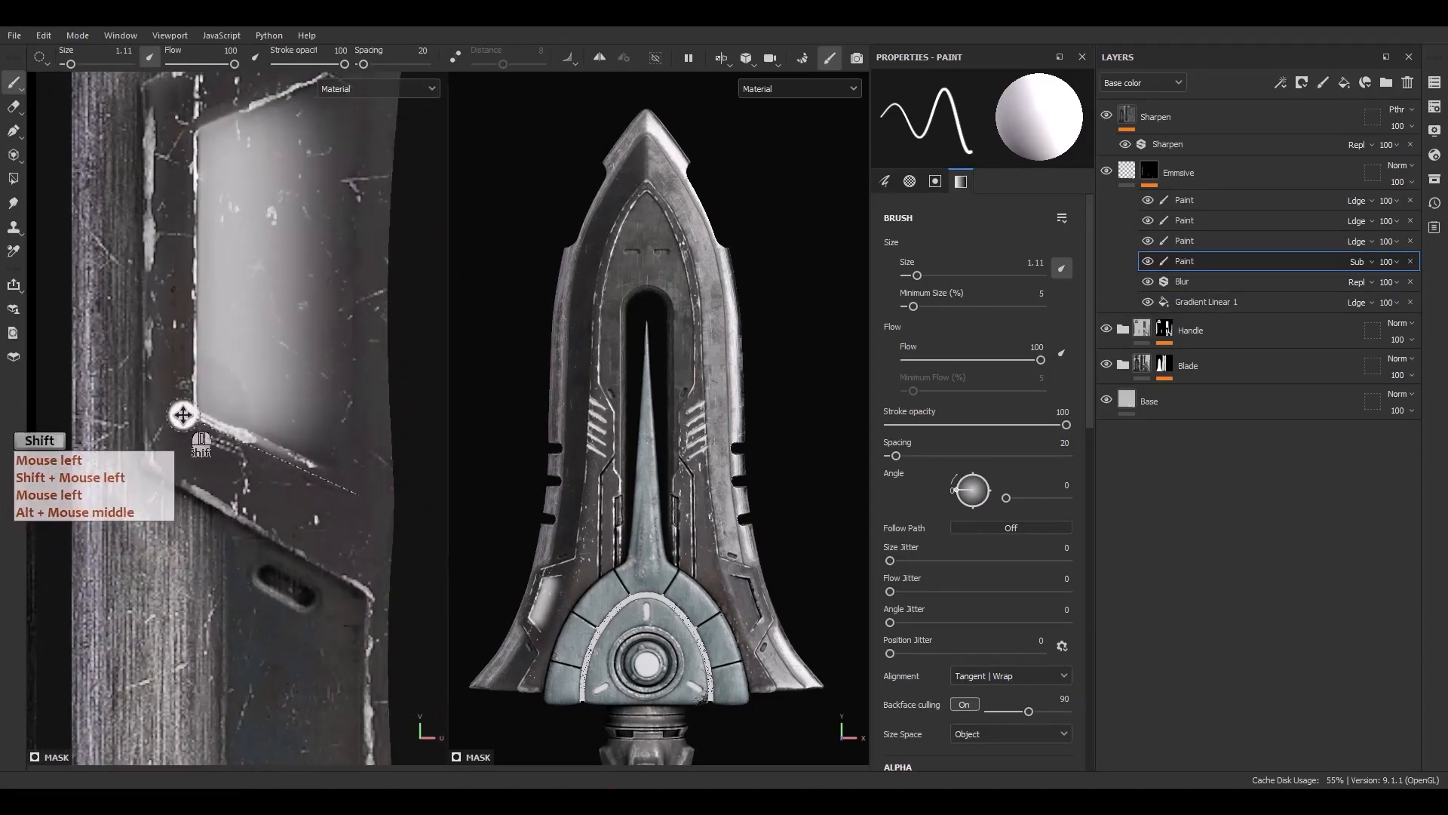
pyautogui.scroll(-5, 164, 433)
pyautogui.scroll(6, 532, 604)
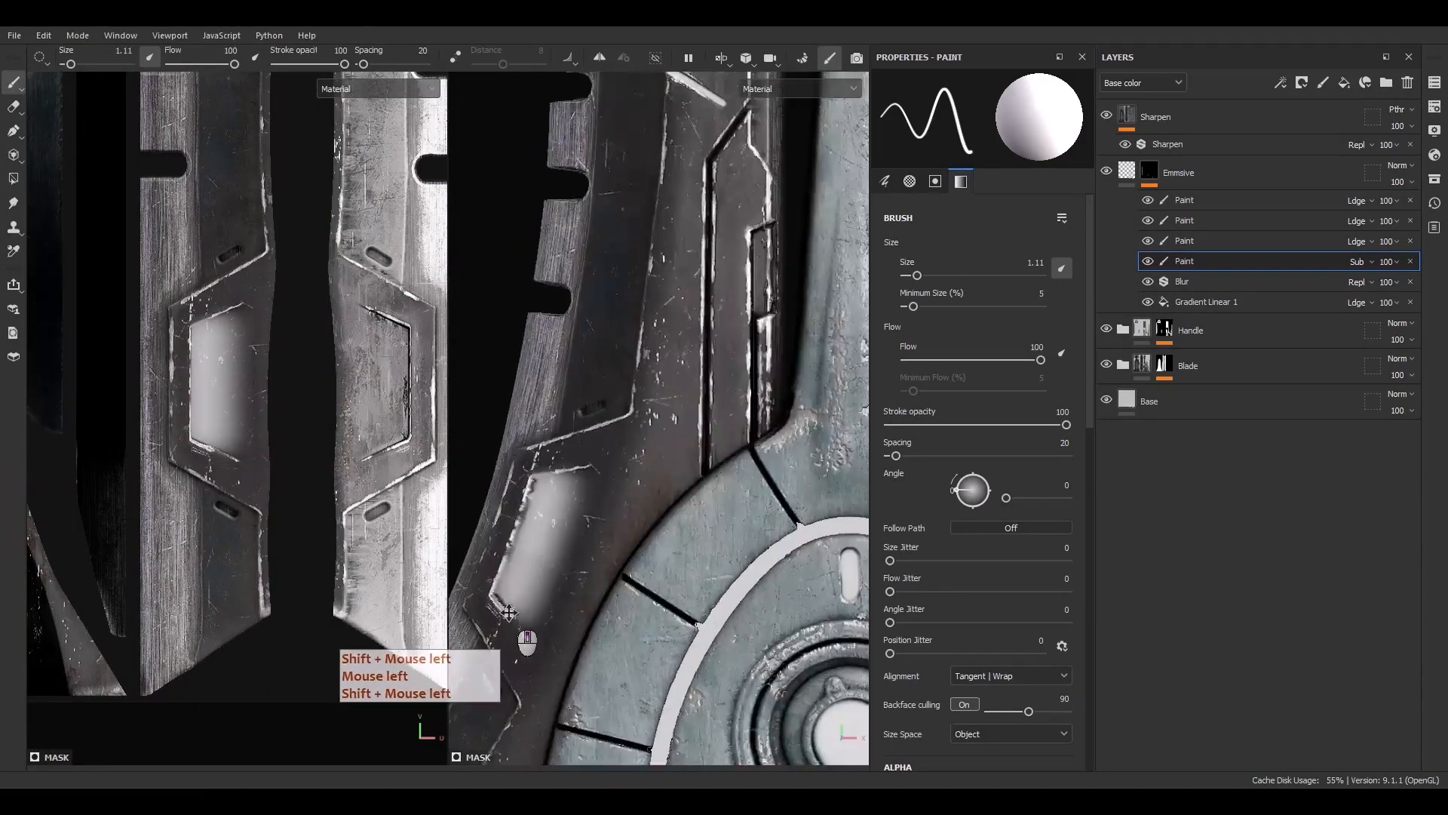
pyautogui.keyDown('alt'); pyautogui.moveTo(530, 594); pyautogui.dragTo(547, 513); pyautogui.keyUp('alt')
pyautogui.scroll(6, 181, 312)
pyautogui.keyDown('alt'); pyautogui.moveTo(290, 366); pyautogui.dragTo(134, 439, button='middle'); pyautogui.keyUp('alt')
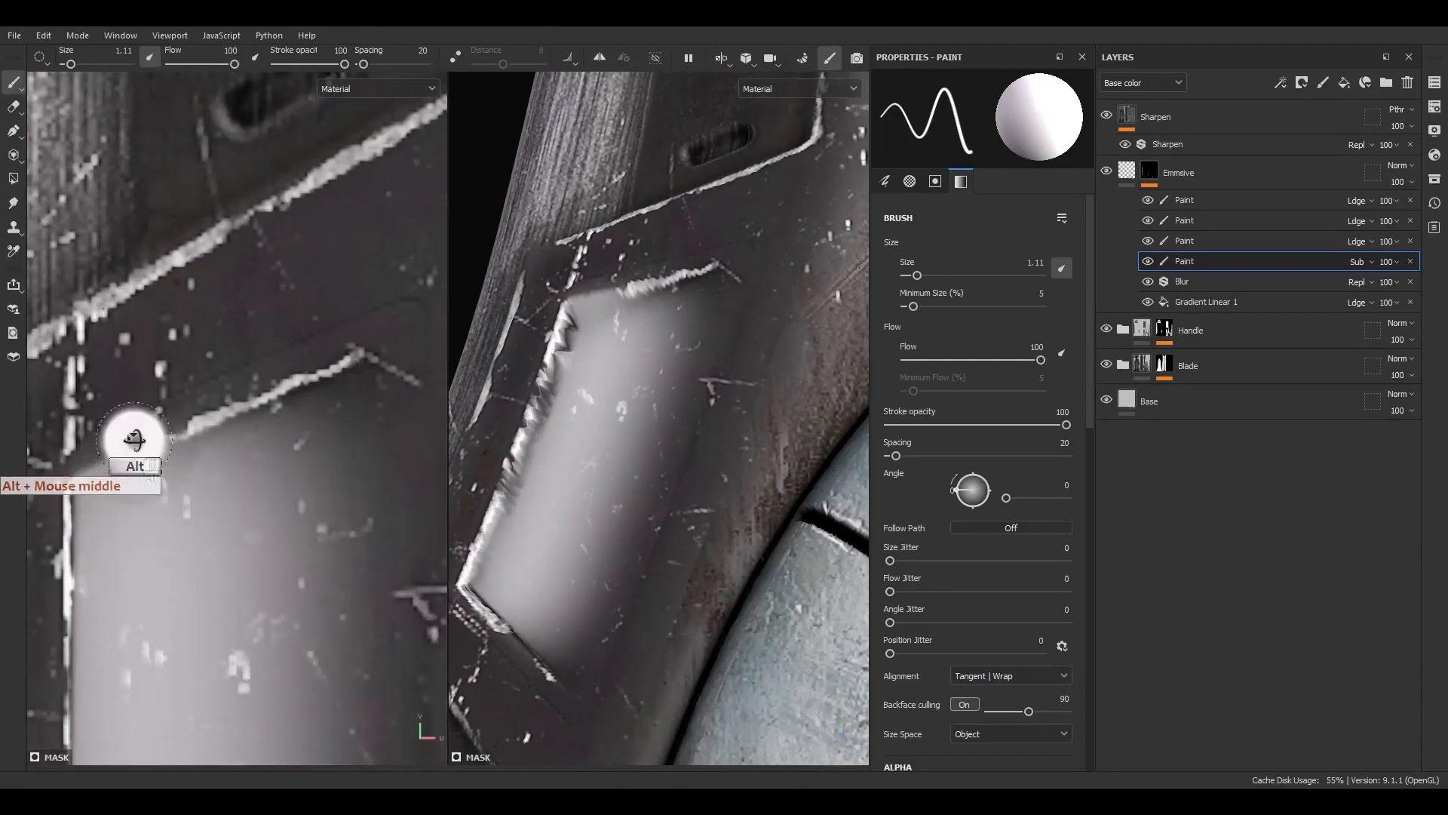
pyautogui.click(59, 484)
pyautogui.keyDown('shift'); pyautogui.click(359, 350); pyautogui.keyUp('shift')
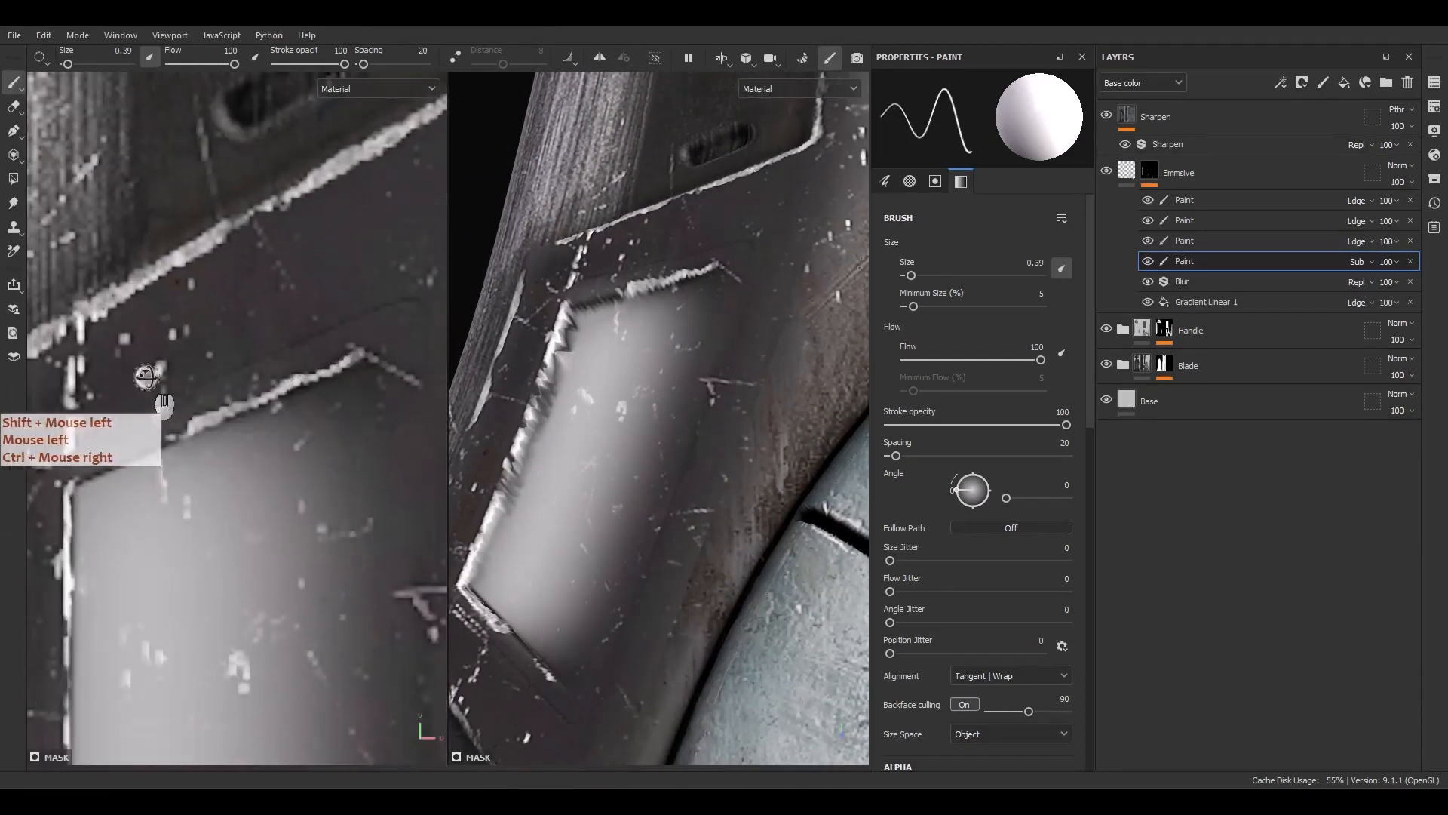
pyautogui.scroll(-8, 151, 381)
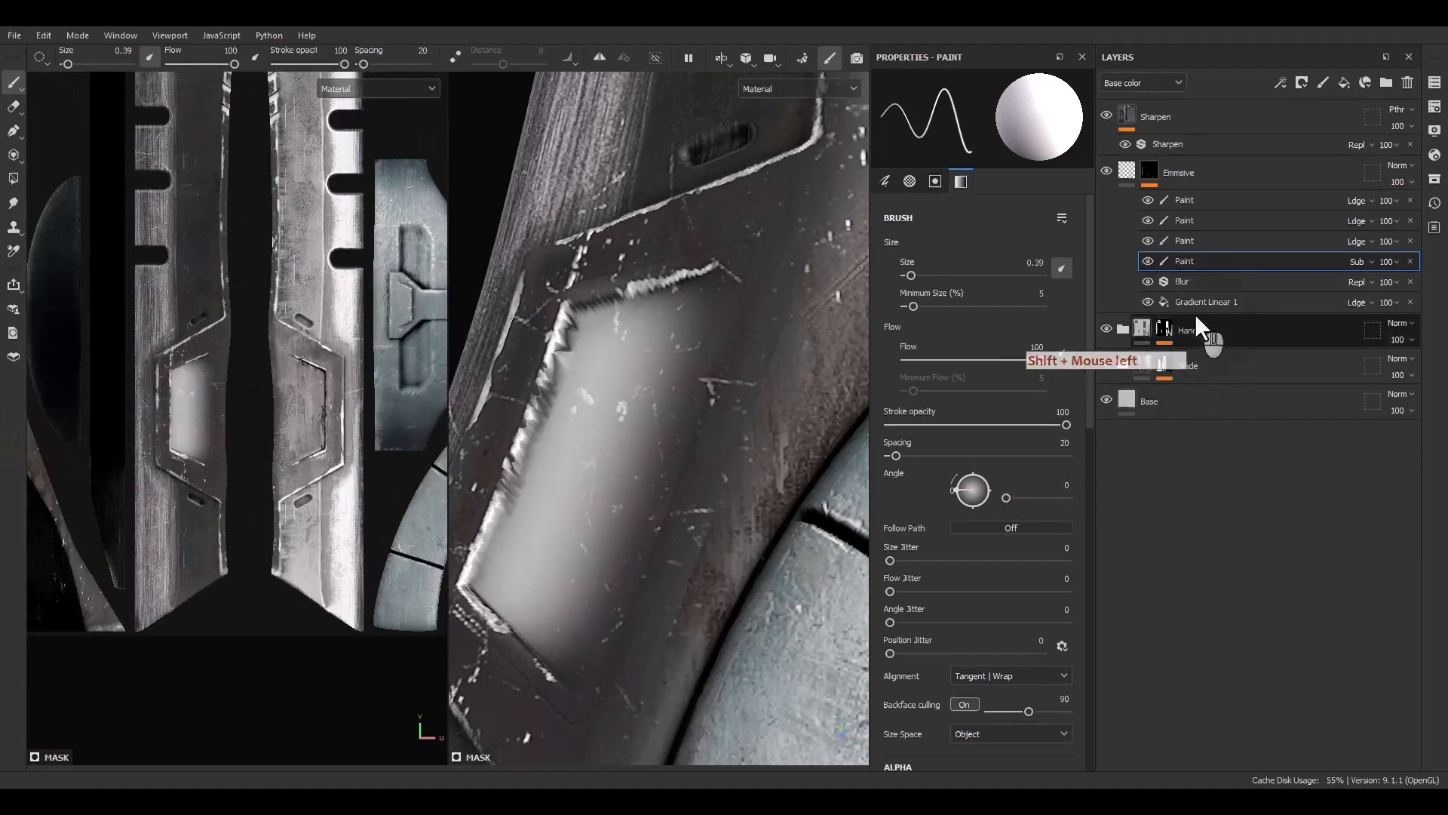
# Duplicate the gradient fill and place the copy on the neighbouring emblem panel, rotated to 90°
pyautogui.click(1198, 304)
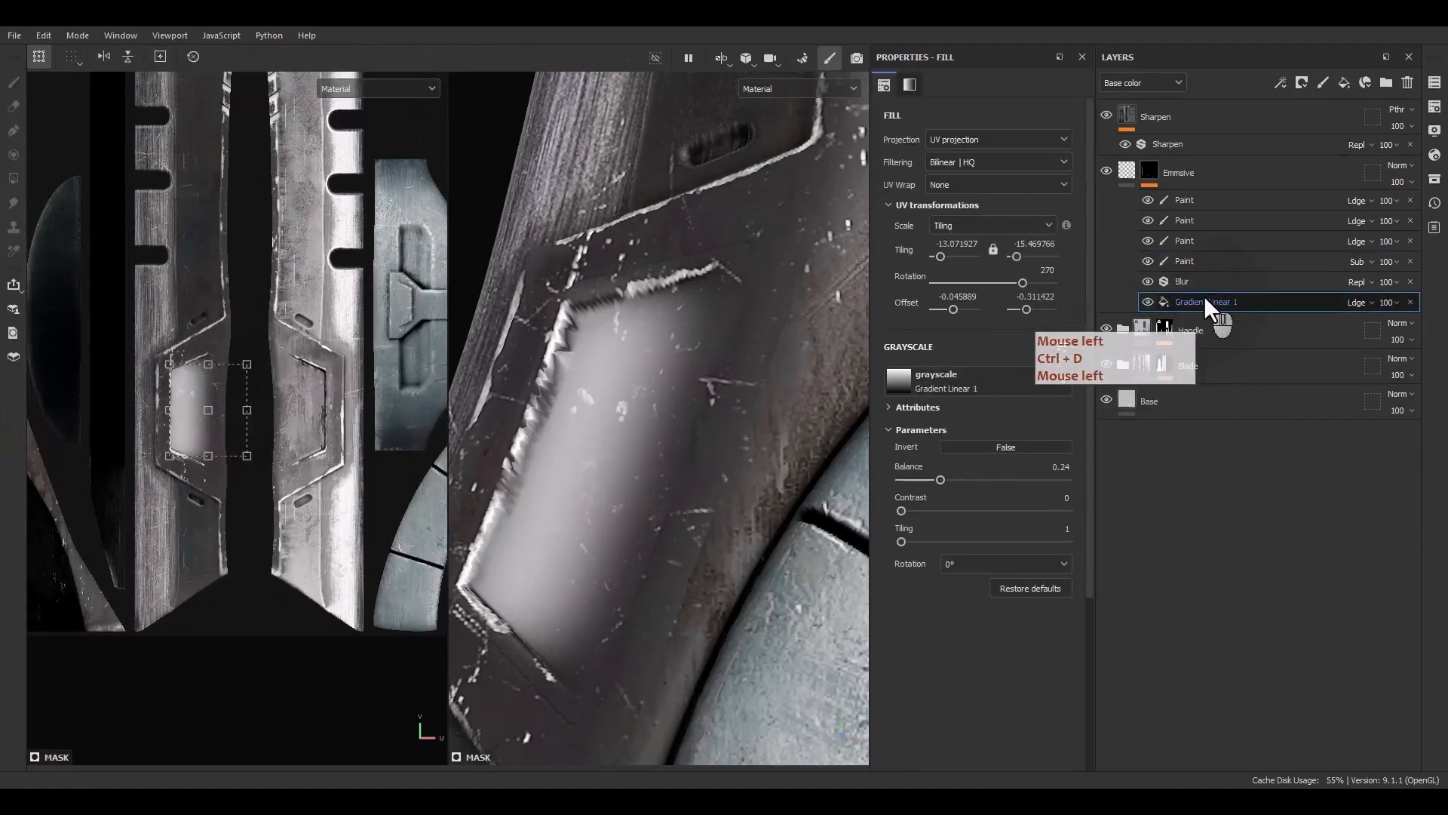
pyautogui.hotkey('ctrl', 'd')
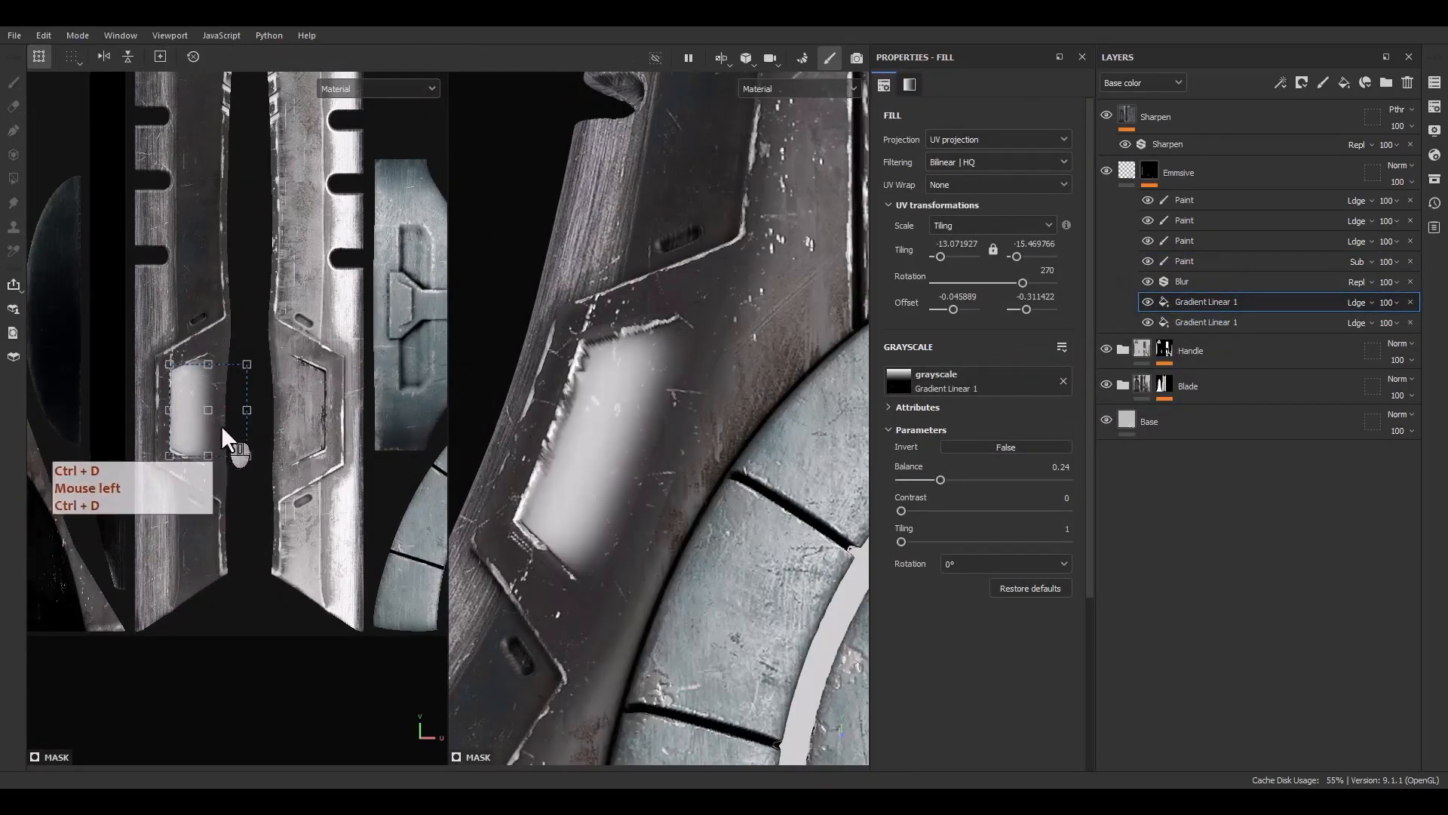
pyautogui.keyDown('shift'); pyautogui.moveTo(222, 426); pyautogui.dragTo(330, 418); pyautogui.keyUp('shift')
pyautogui.keyDown('shift'); pyautogui.moveTo(350, 303); pyautogui.dragTo(289, 543); pyautogui.keyUp('shift')
pyautogui.scroll(3, 329, 400)
pyautogui.moveTo(364, 443); pyautogui.dragTo(301, 445)
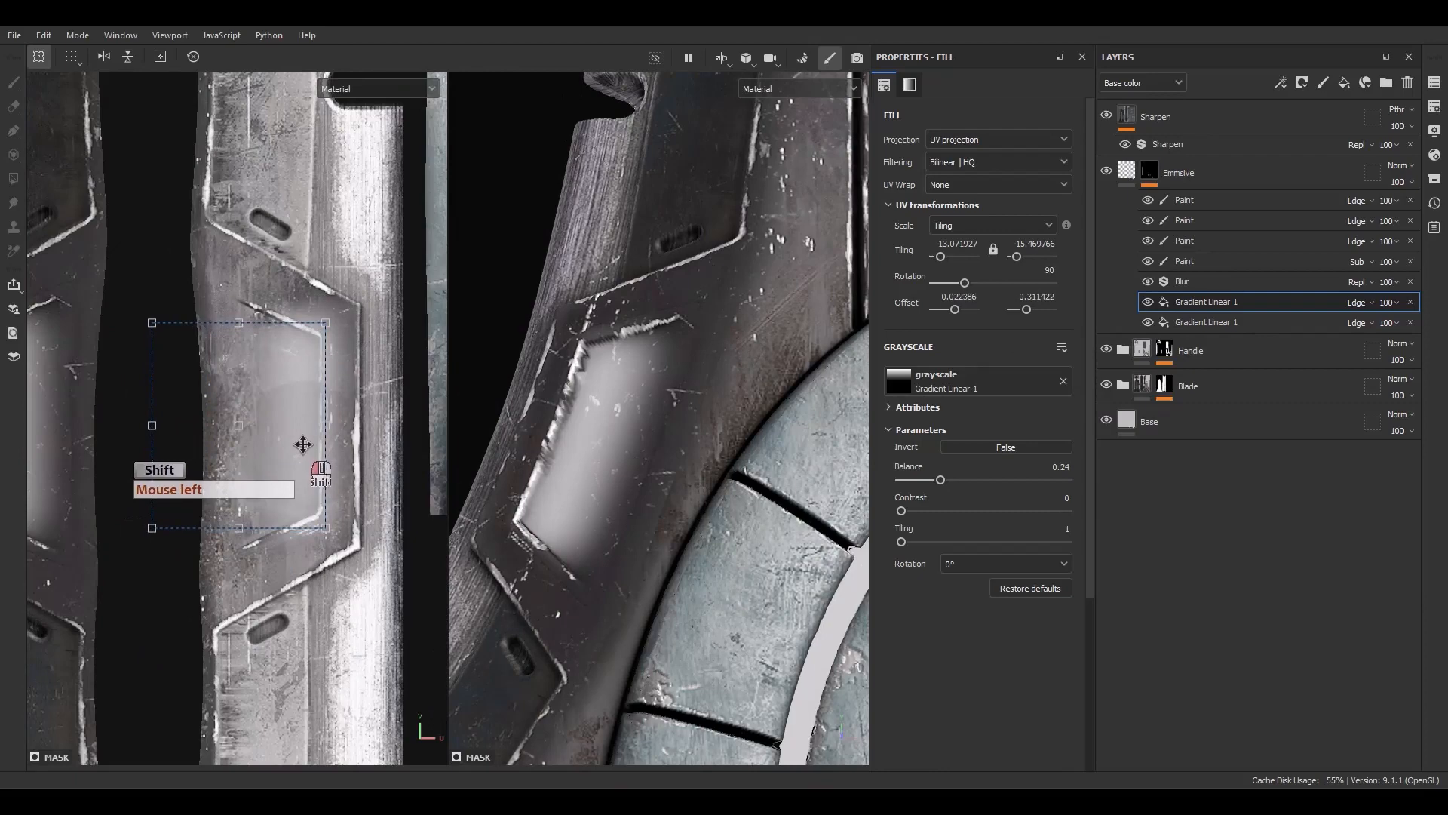
# Erase leftover glow along the rotated emblem panel's edges with straight subtractive paint strokes
pyautogui.keyDown('shift'); pyautogui.moveTo(303, 444); pyautogui.dragTo(304, 444); pyautogui.keyUp('shift')
pyautogui.click(1188, 261)
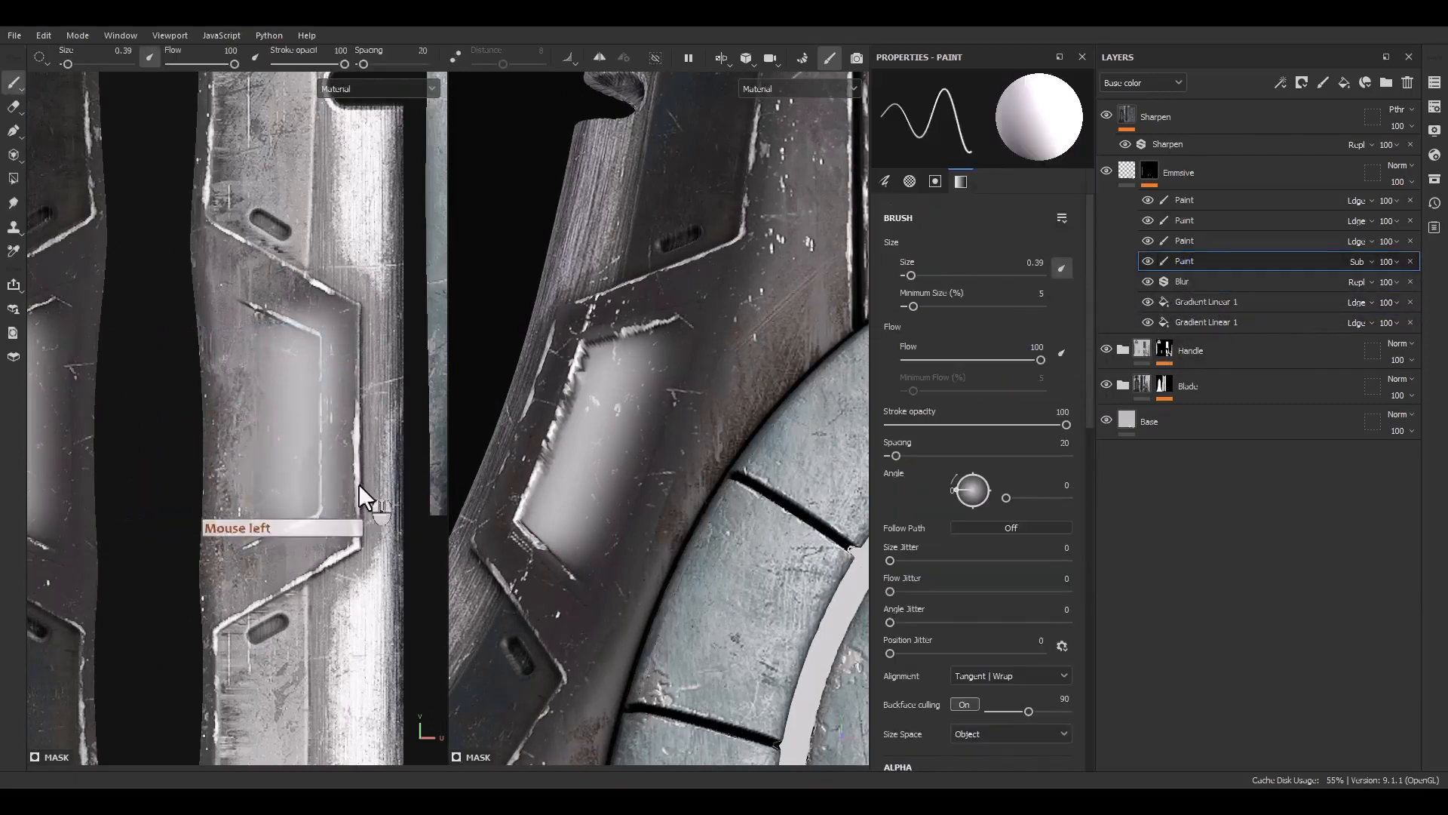
pyautogui.scroll(4, 268, 531)
pyautogui.click(165, 596)
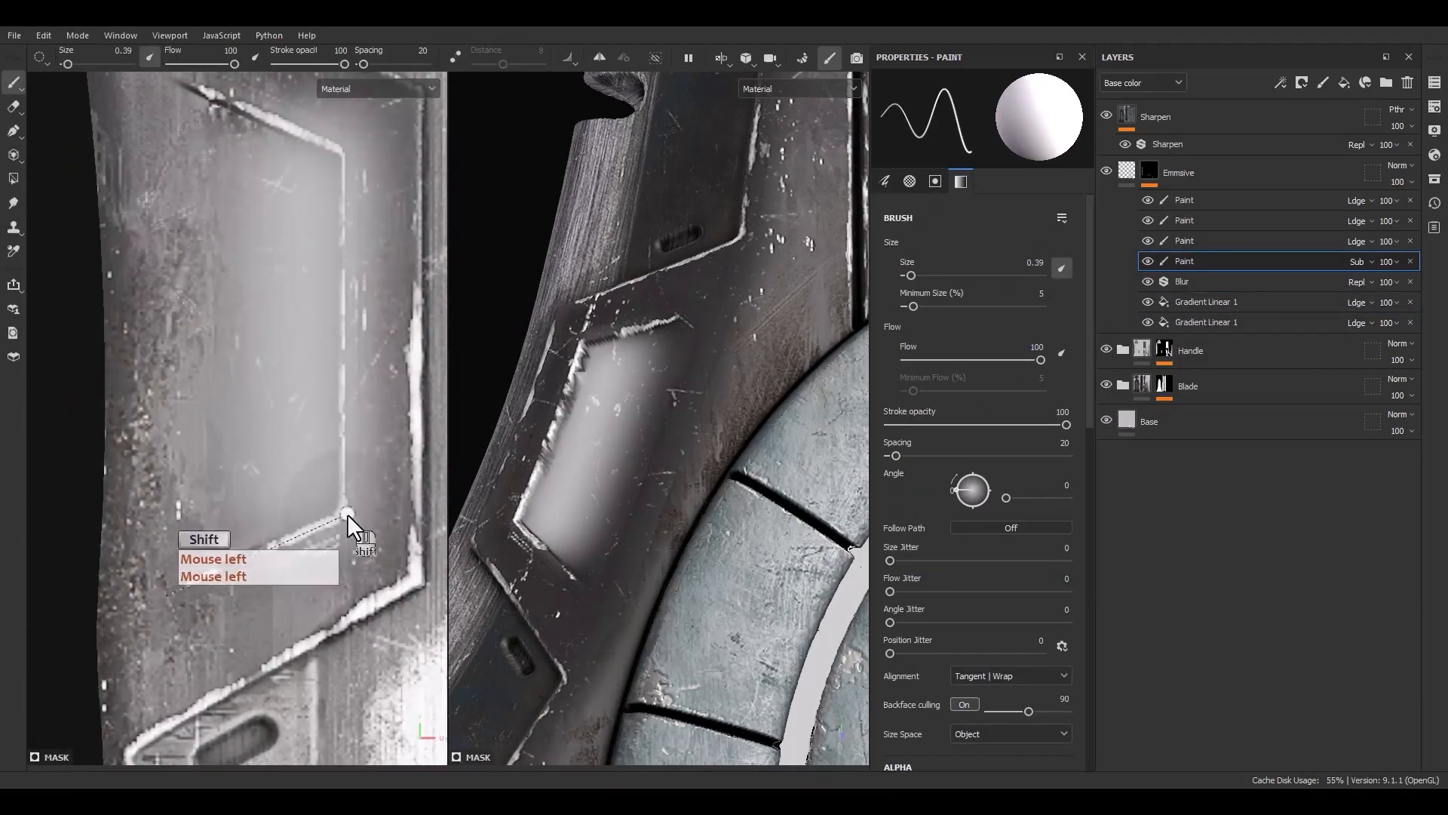
pyautogui.keyDown('shift'); pyautogui.click(348, 514); pyautogui.keyUp('shift')
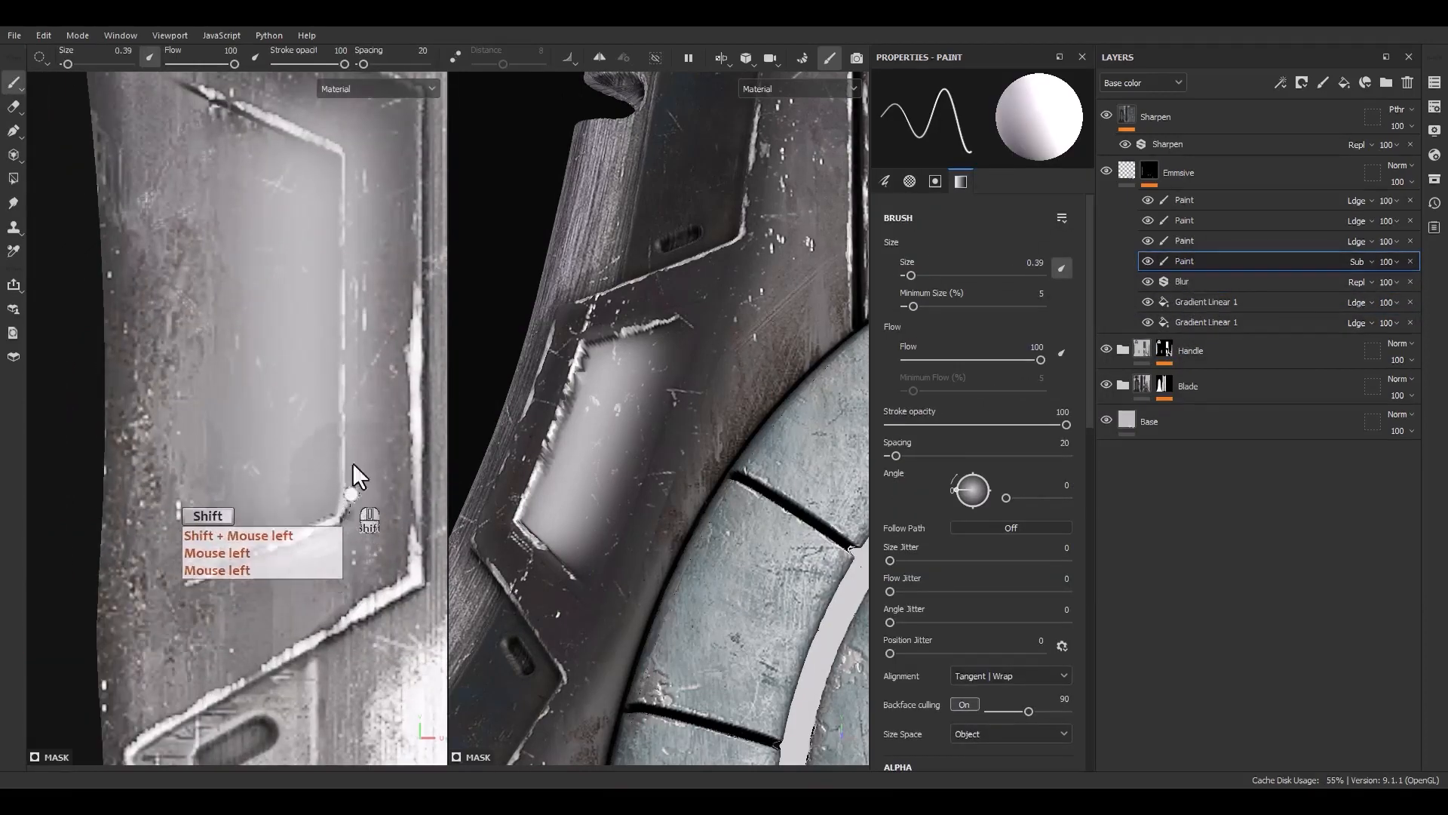
pyautogui.keyDown('shift'); pyautogui.click(345, 147); pyautogui.keyUp('shift')
pyautogui.keyDown('alt'); pyautogui.moveTo(344, 146); pyautogui.dragTo(339, 295, button='middle'); pyautogui.keyUp('alt')
pyautogui.scroll(2, 339, 295)
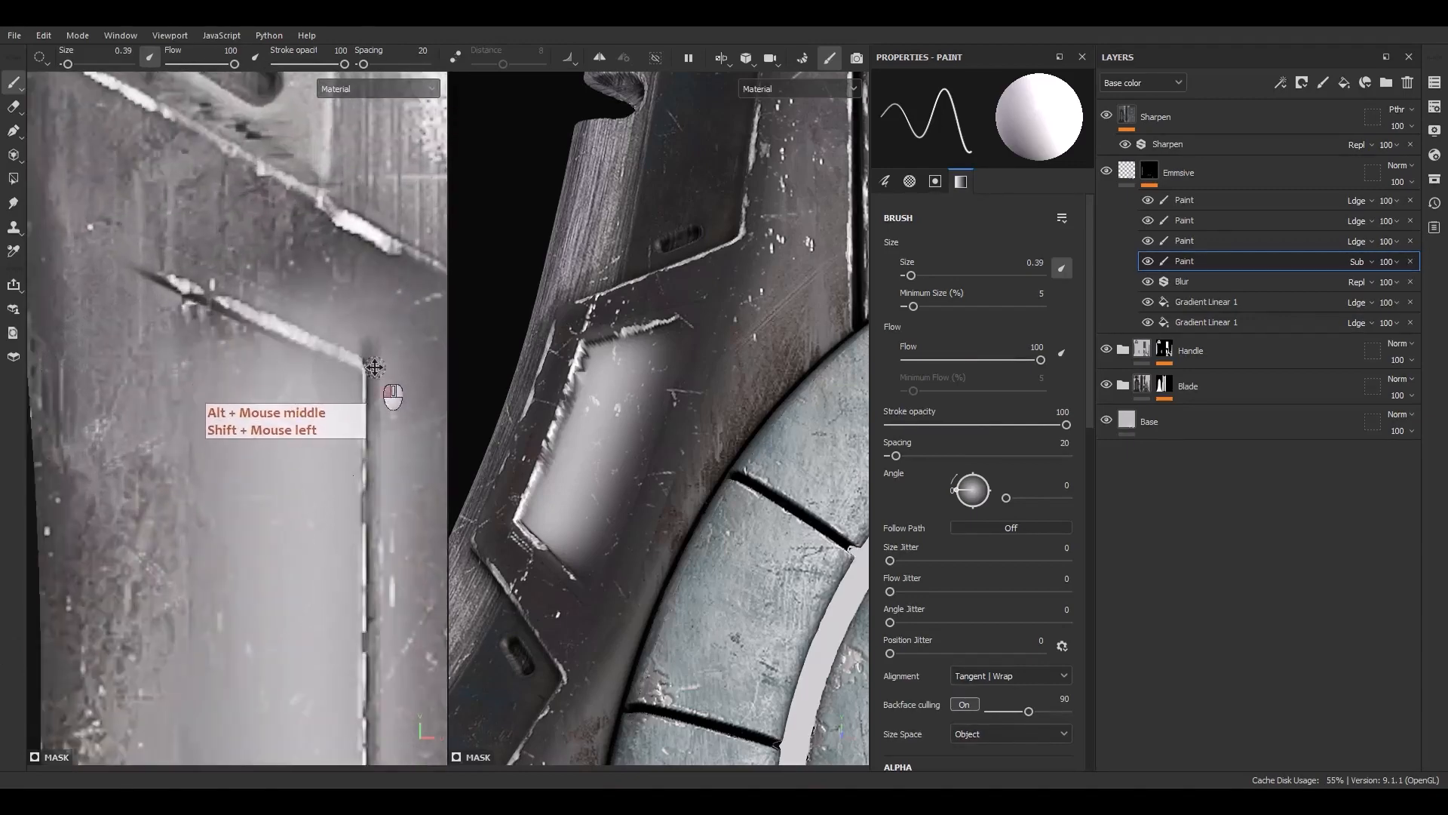
pyautogui.click(374, 368)
pyautogui.keyDown('shift'); pyautogui.click(147, 267); pyautogui.keyUp('shift')
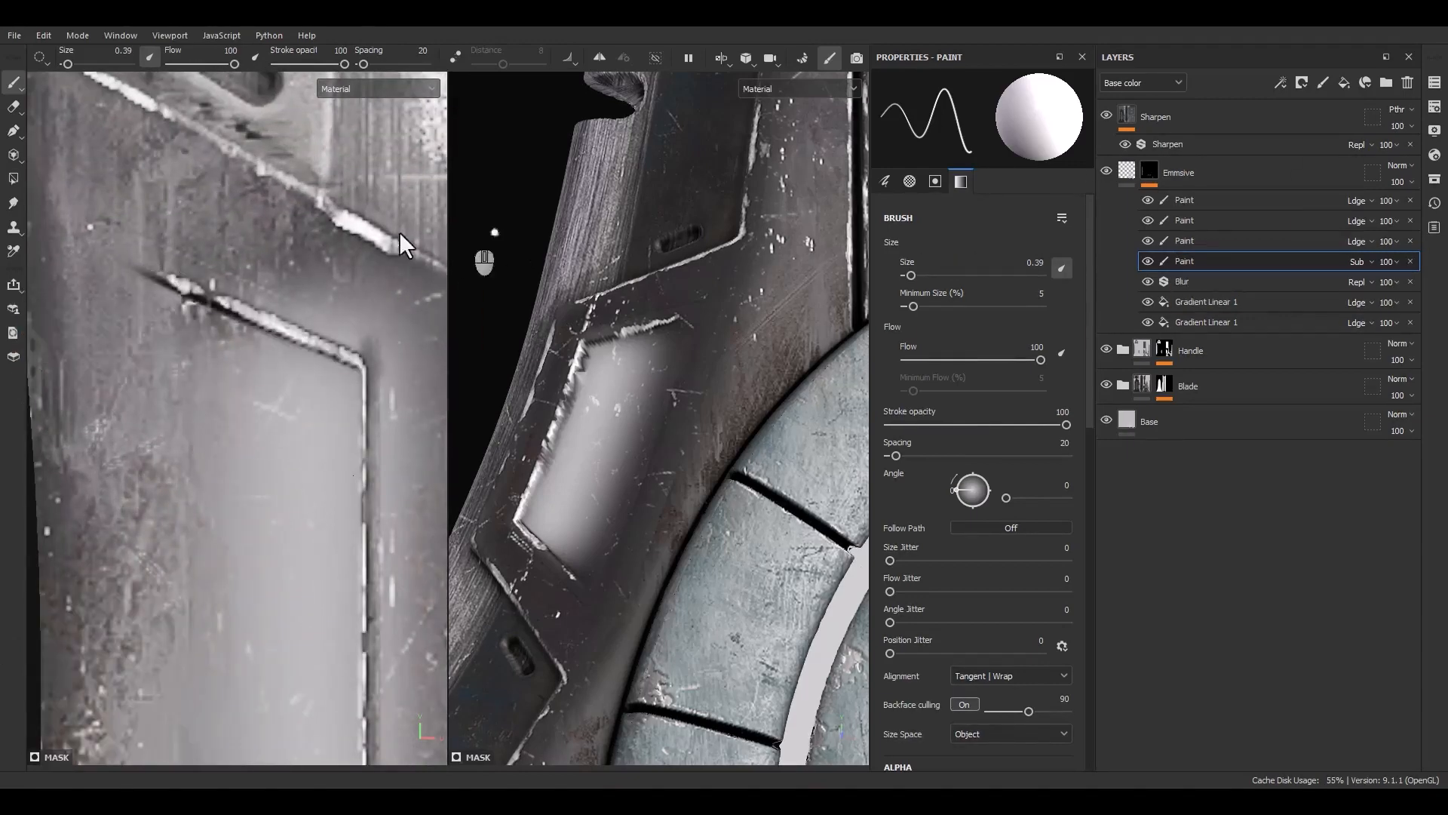
pyautogui.moveTo(157, 228)
pyautogui.mouseDown()
pyautogui.moveTo(356, 324)
pyautogui.moveTo(318, 328)
pyautogui.moveTo(336, 332)
pyautogui.mouseUp()
# In the mask view, erase stray glow around the emblem panel with a subtractive brush of size 2.26
pyautogui.keyDown('alt'); pyautogui.click(1156, 166); pyautogui.keyUp('alt')
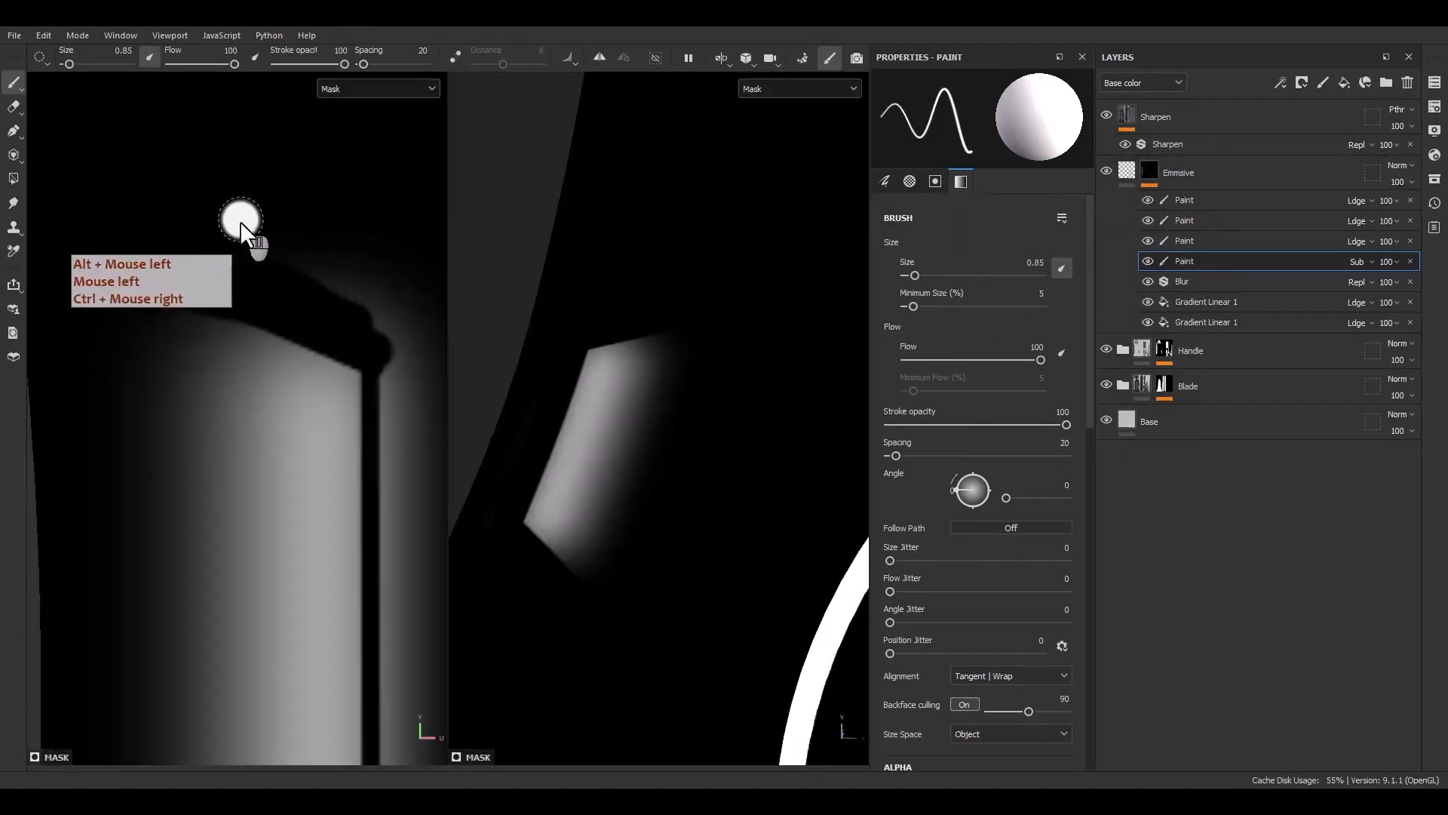
pyautogui.moveTo(240, 220)
pyautogui.mouseDown()
pyautogui.moveTo(287, 246)
pyautogui.moveTo(273, 260)
pyautogui.moveTo(368, 303)
pyautogui.mouseUp()
pyautogui.keyDown('alt'); pyautogui.moveTo(368, 303); pyautogui.dragTo(337, 283, button='middle'); pyautogui.keyUp('alt')
pyautogui.keyDown('ctrl'); pyautogui.moveTo(369, 285); pyautogui.dragTo(374, 285, button='right'); pyautogui.keyUp('ctrl')
pyautogui.moveTo(369, 286)
pyautogui.mouseDown()
pyautogui.moveTo(356, 315)
pyautogui.moveTo(359, 477)
pyautogui.moveTo(367, 569)
pyautogui.moveTo(378, 562)
pyautogui.mouseUp()
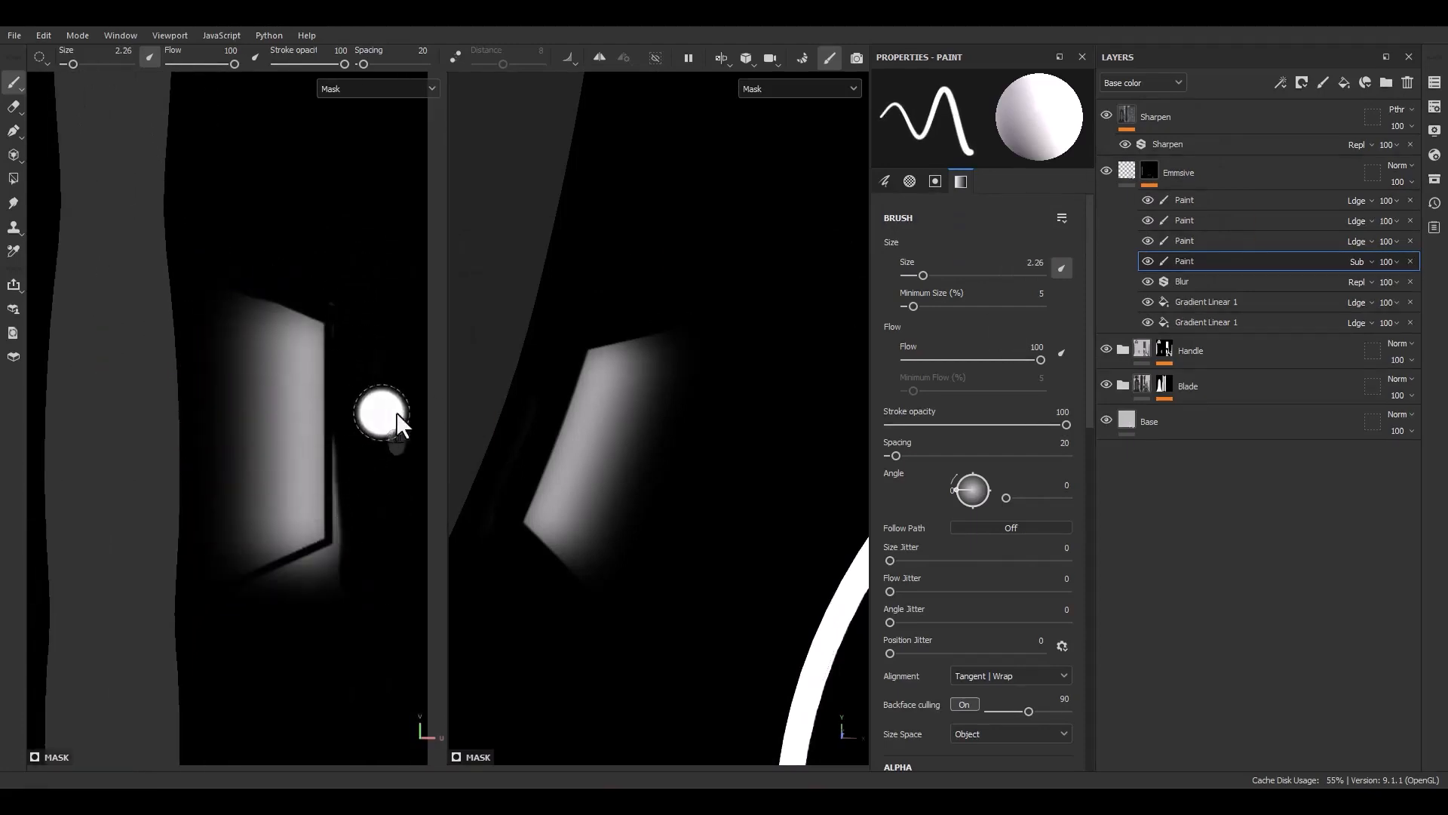
# Clean the panel glow's lower corner with straight subtractive strokes at brush size 0.82
pyautogui.scroll(3, 299, 607)
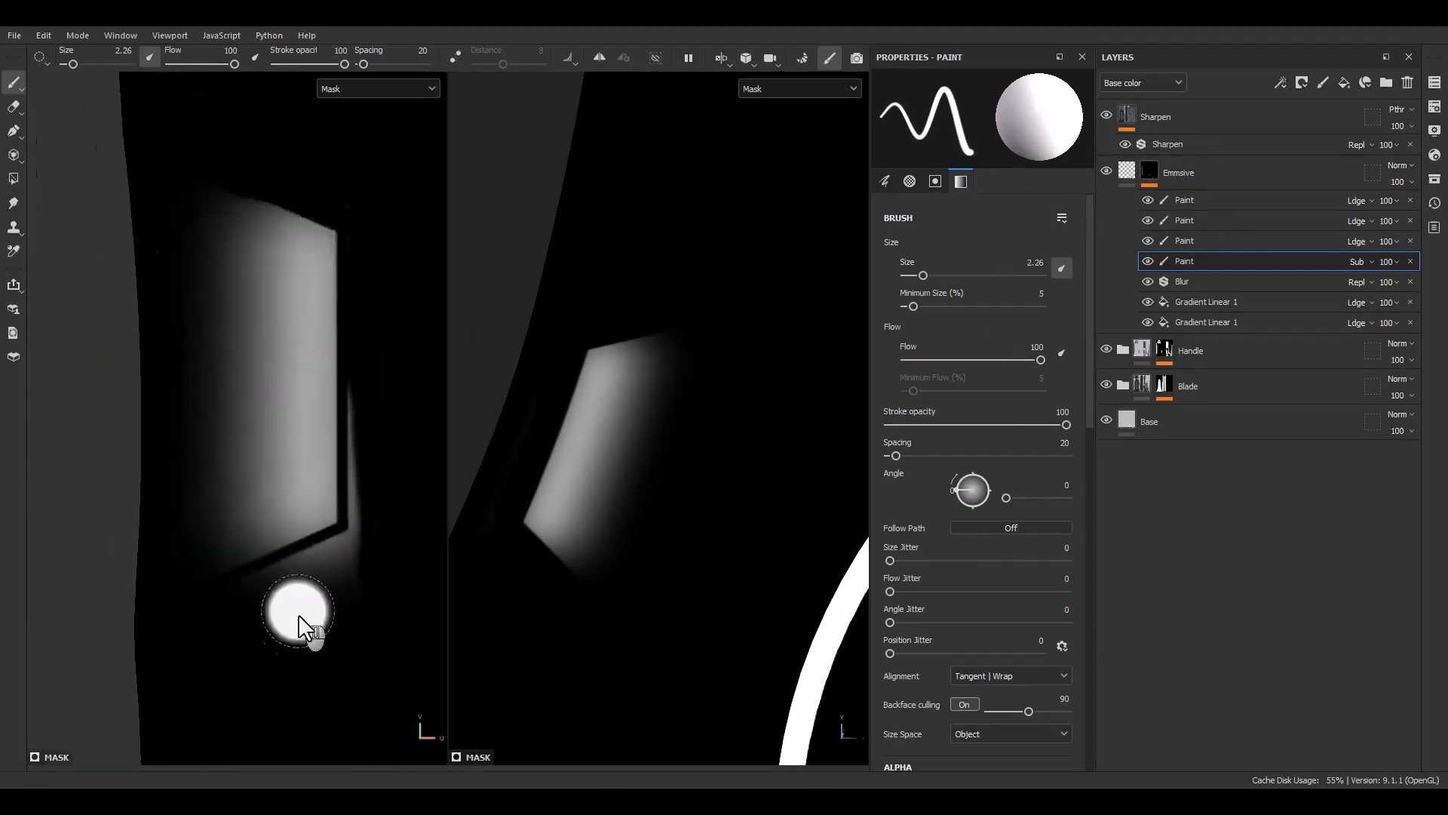
pyautogui.keyDown('shift'); pyautogui.click(388, 547); pyautogui.keyUp('shift')
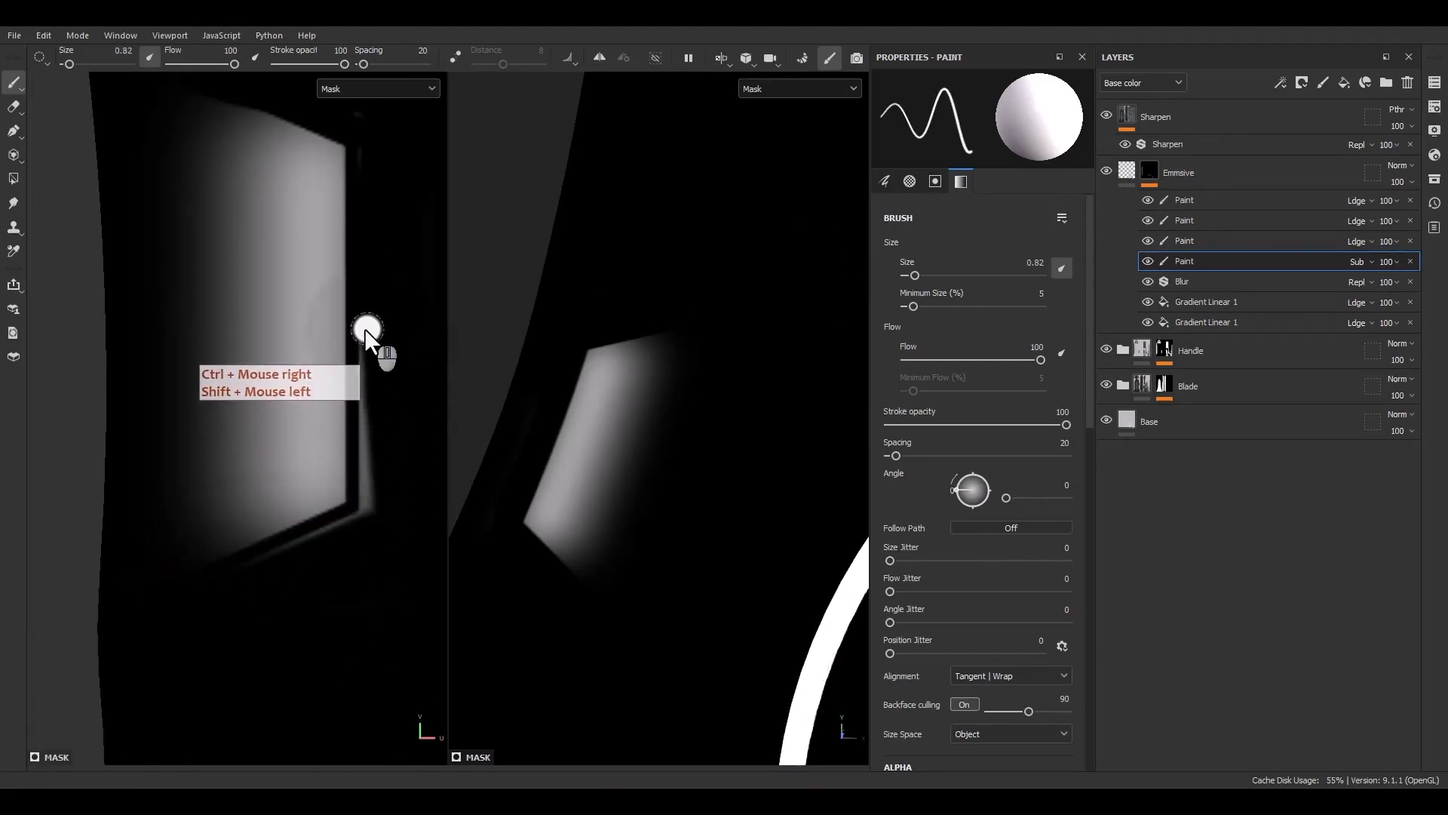
pyautogui.click(360, 557)
pyautogui.keyDown('shift'); pyautogui.click(367, 552); pyautogui.keyUp('shift')
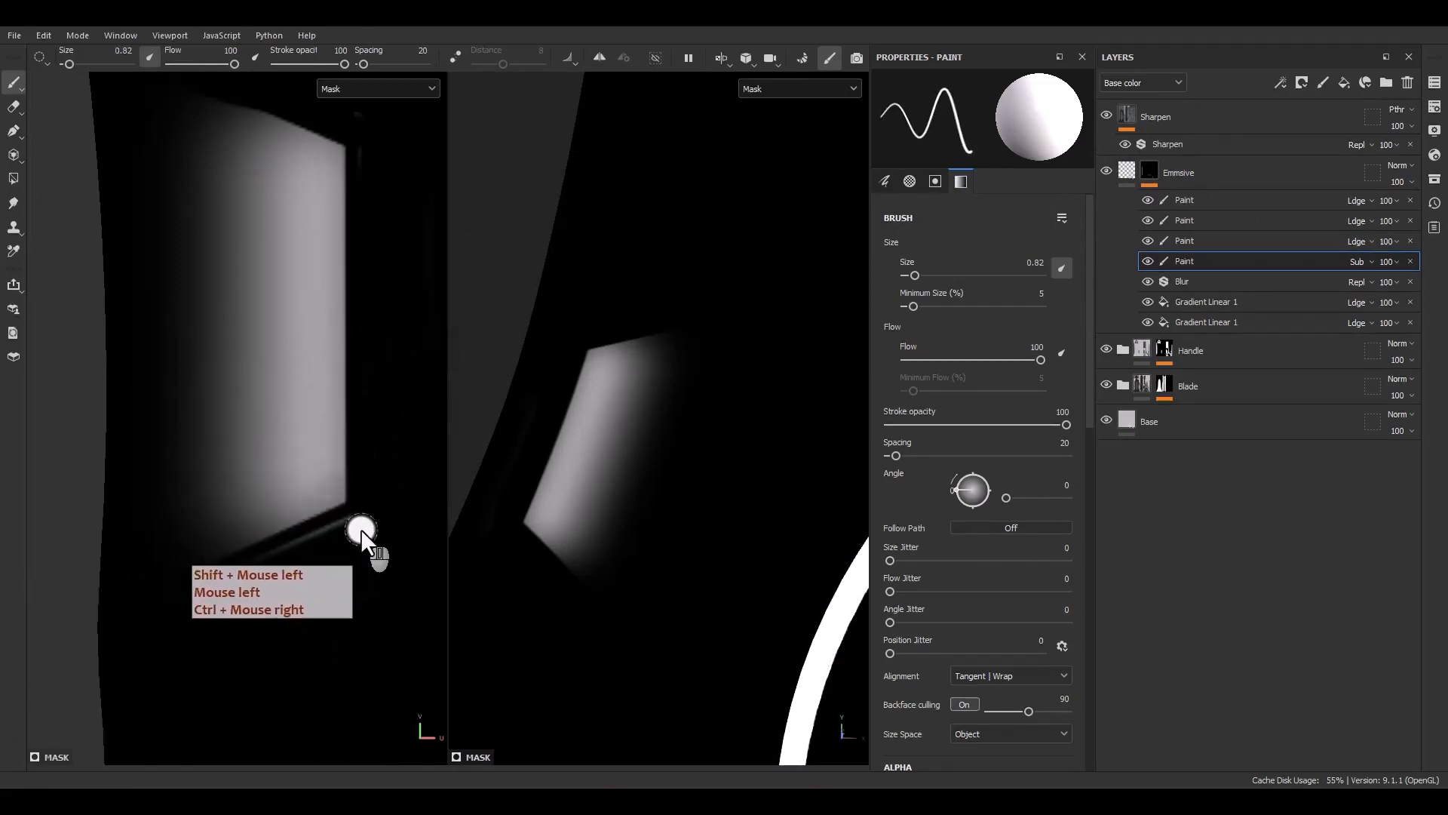
pyautogui.click(361, 531)
pyautogui.keyDown('shift'); pyautogui.click(120, 633); pyautogui.keyUp('shift')
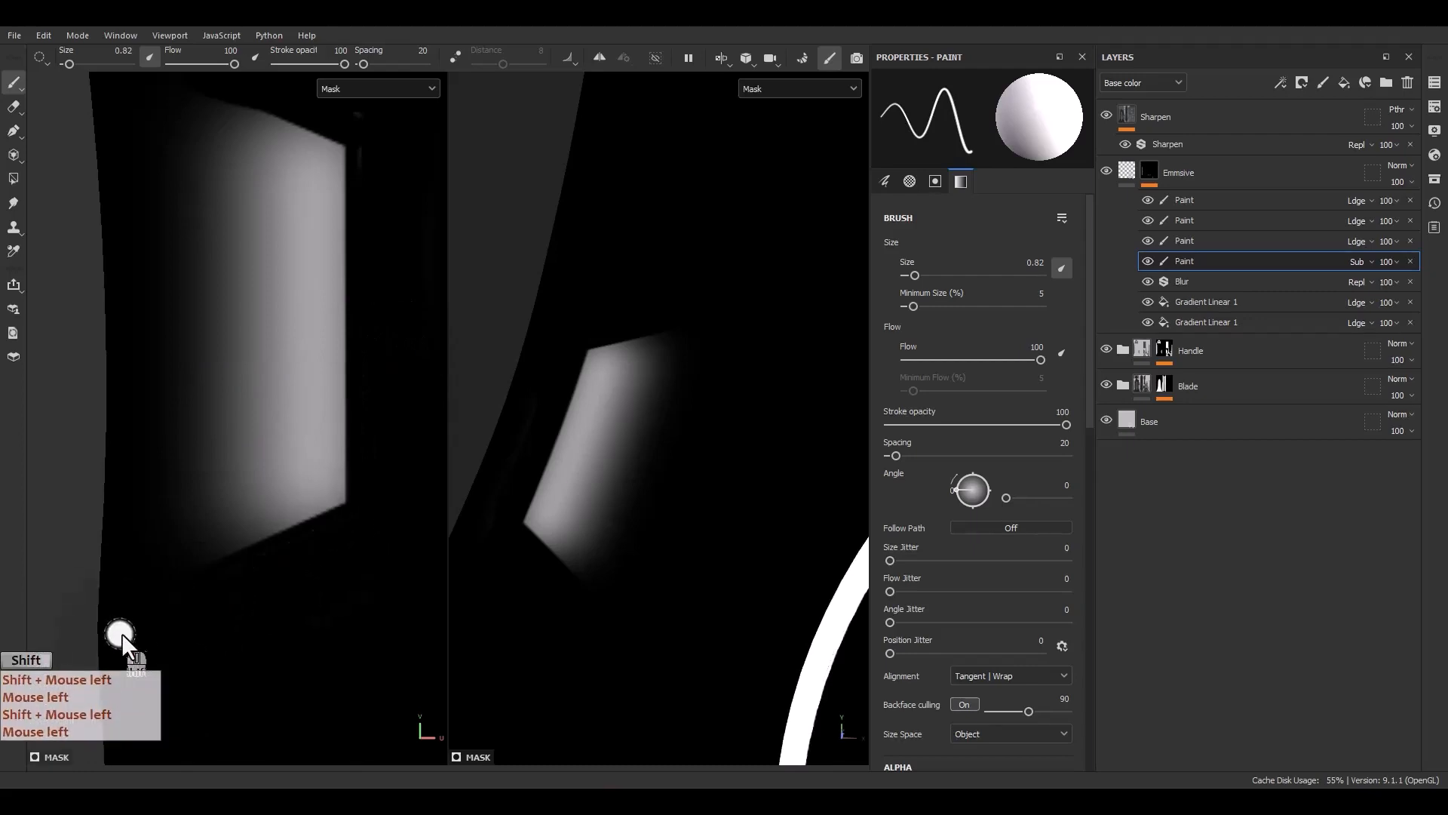
pyautogui.click(208, 590)
pyautogui.keyDown('shift'); pyautogui.click(363, 518); pyautogui.keyUp('shift')
# Trim the glow along the panel's upper and lower edges with more straight subtractive strokes
pyautogui.scroll(-4, 355, 577)
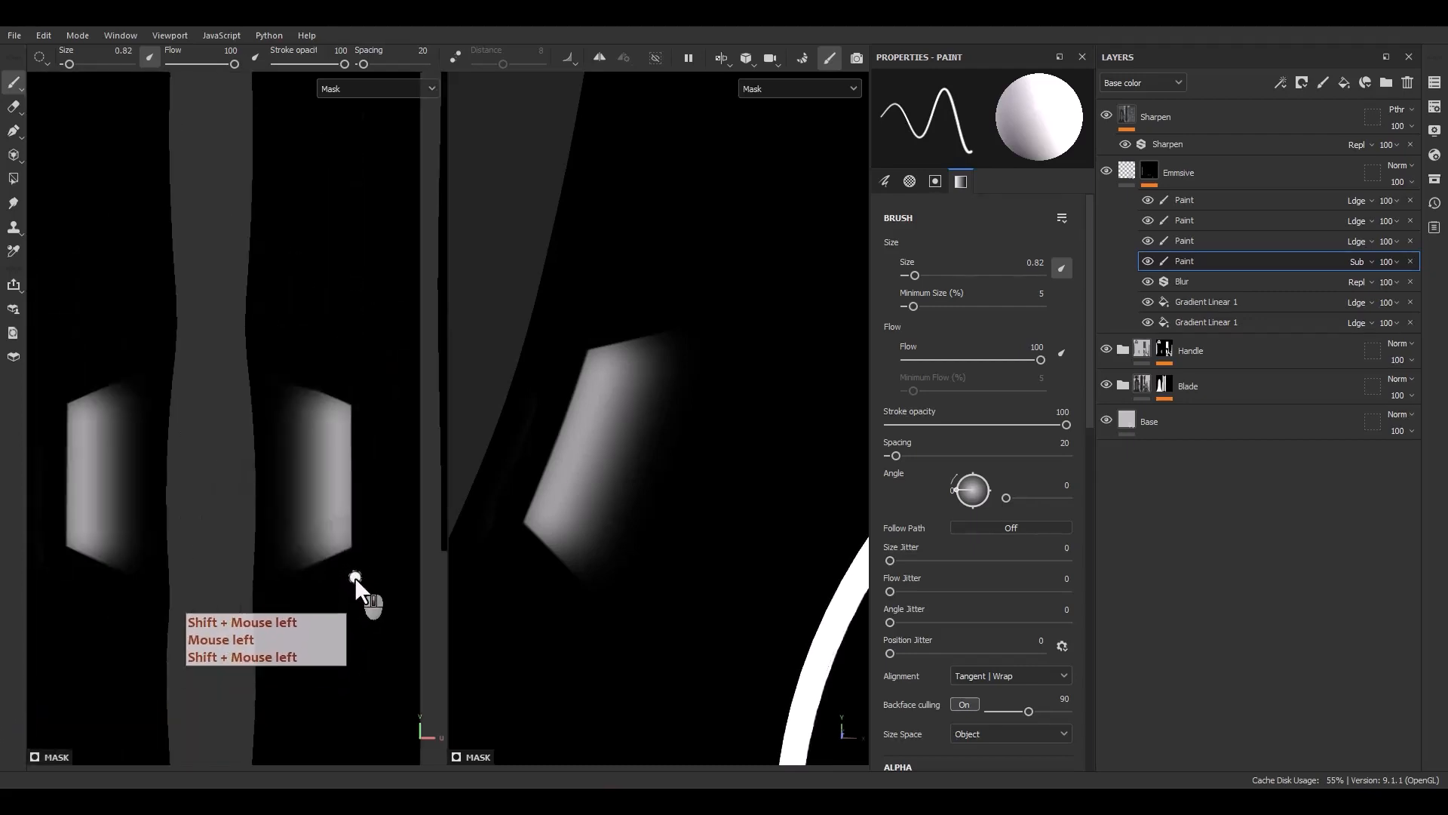
pyautogui.scroll(4, 299, 420)
pyautogui.keyDown('alt'); pyautogui.moveTo(346, 411); pyautogui.dragTo(249, 403, button='middle'); pyautogui.keyUp('alt')
pyautogui.click(194, 331)
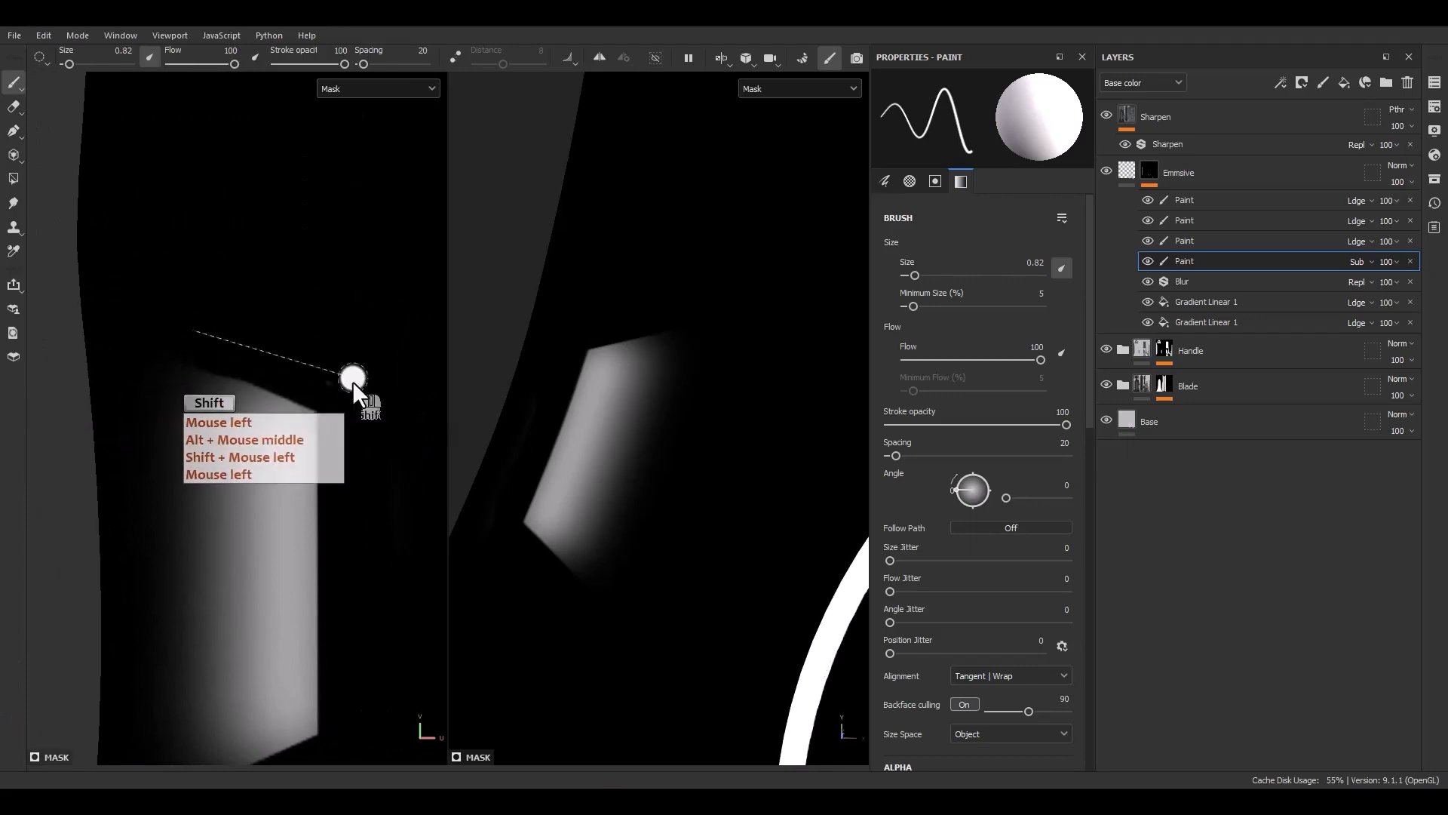
pyautogui.keyDown('shift'); pyautogui.click(351, 381); pyautogui.keyUp('shift')
pyautogui.click(335, 393)
pyautogui.keyDown('shift'); pyautogui.click(347, 623); pyautogui.keyUp('shift')
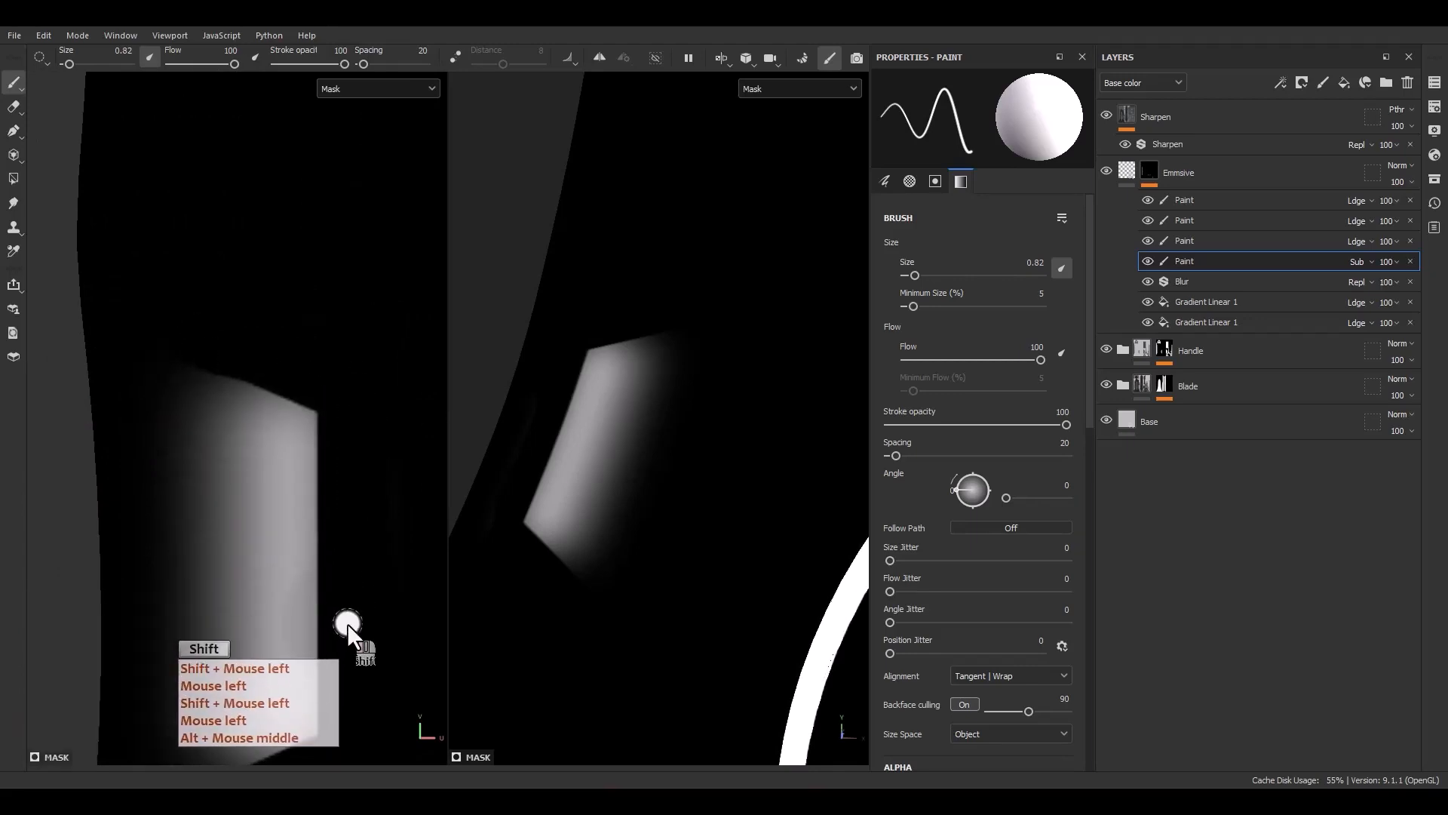
# Duplicate the gradient fill layer inside the Emissive mask
pyautogui.scroll(-6, 352, 617)
pyautogui.keyDown('alt'); pyautogui.moveTo(249, 605); pyautogui.dragTo(155, 416, button='middle'); pyautogui.keyUp('alt')
pyautogui.keyDown('alt'); pyautogui.moveTo(172, 557); pyautogui.dragTo(263, 642, button='middle'); pyautogui.keyUp('alt')
pyautogui.keyDown('alt'); pyautogui.moveTo(263, 642); pyautogui.dragTo(223, 404, button='right'); pyautogui.keyUp('alt')
pyautogui.keyDown('alt'); pyautogui.moveTo(223, 422); pyautogui.dragTo(377, 455, button='middle'); pyautogui.keyUp('alt')
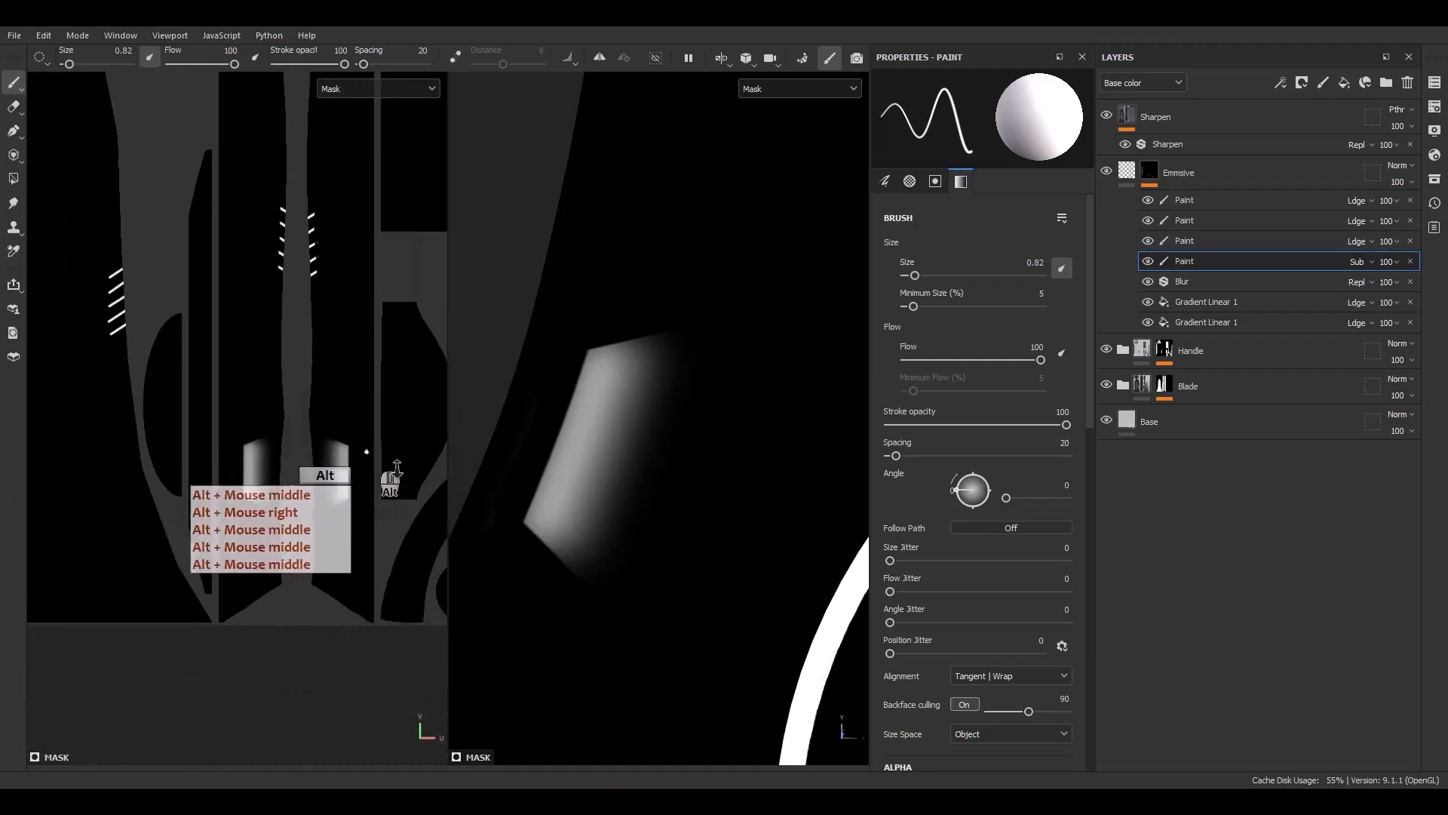
pyautogui.click(1223, 303)
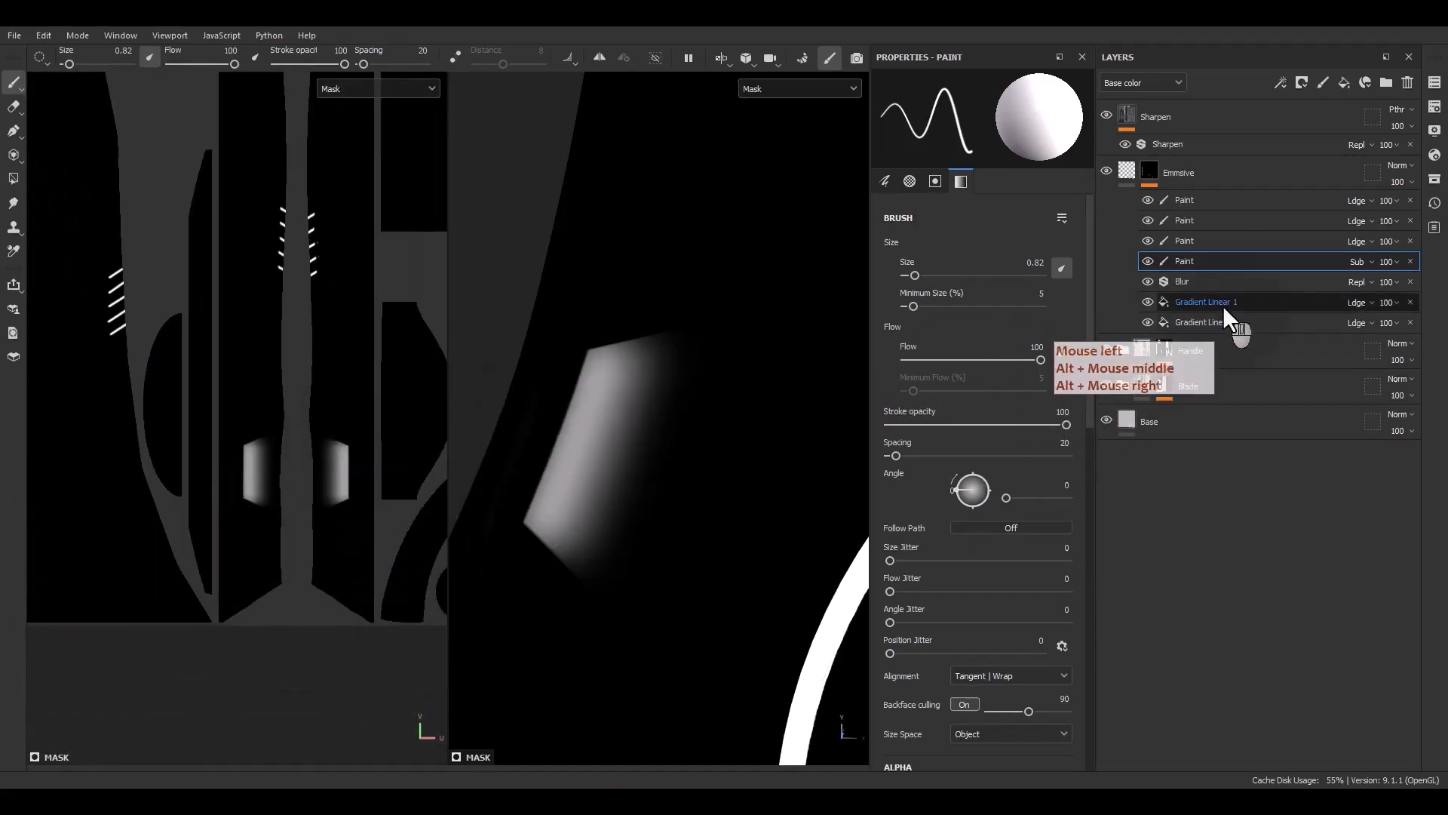
pyautogui.hotkey('ctrl', 'd')
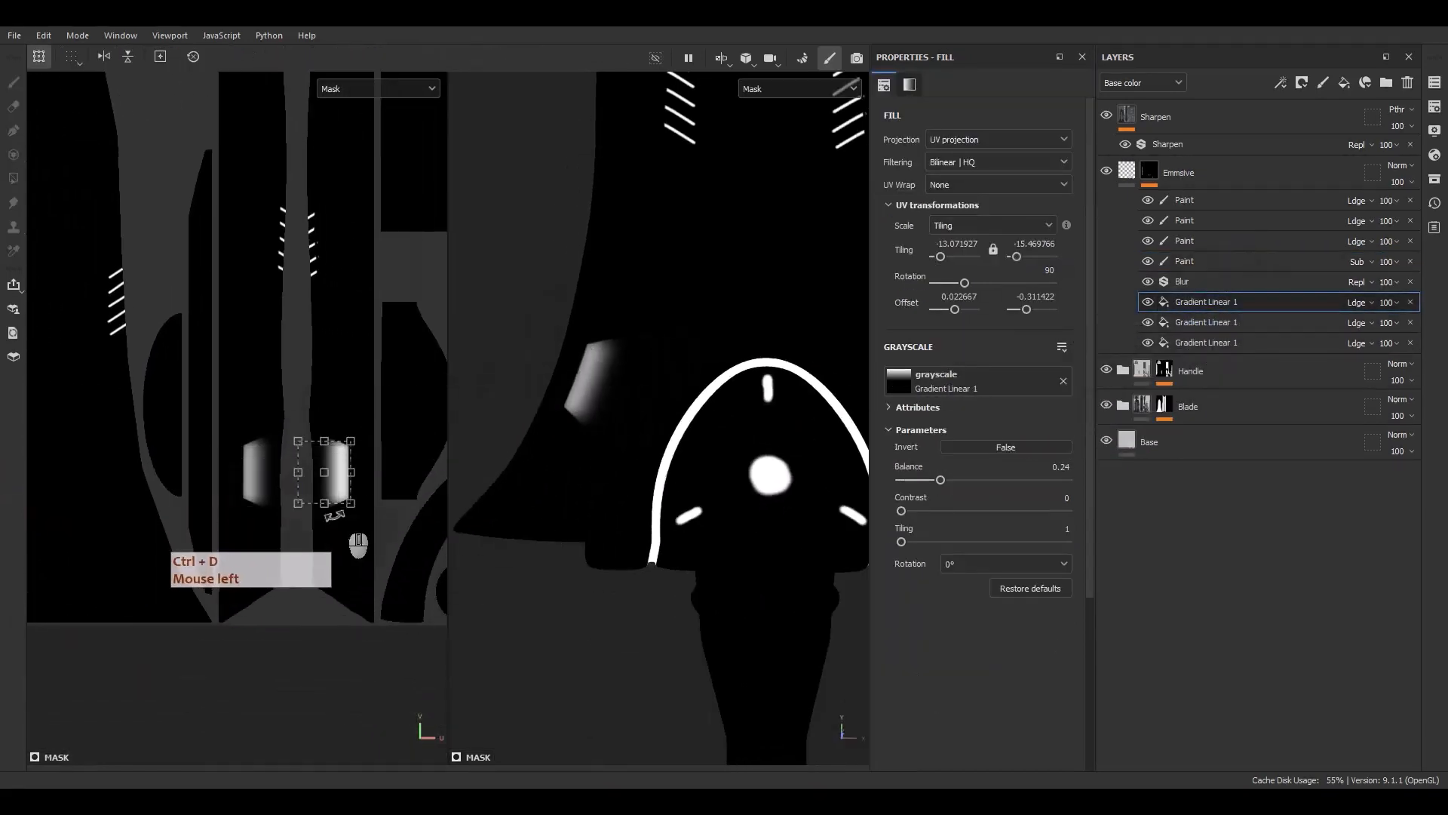
# Switch to the material view and move the gradient copy onto the handle's slot in the UV view
pyautogui.scroll(-3, 336, 517)
pyautogui.keyDown('alt'); pyautogui.moveTo(685, 582); pyautogui.dragTo(663, 336, button='middle'); pyautogui.keyUp('alt')
pyautogui.keyDown('alt'); pyautogui.moveTo(664, 335); pyautogui.dragTo(749, 414); pyautogui.keyUp('alt')
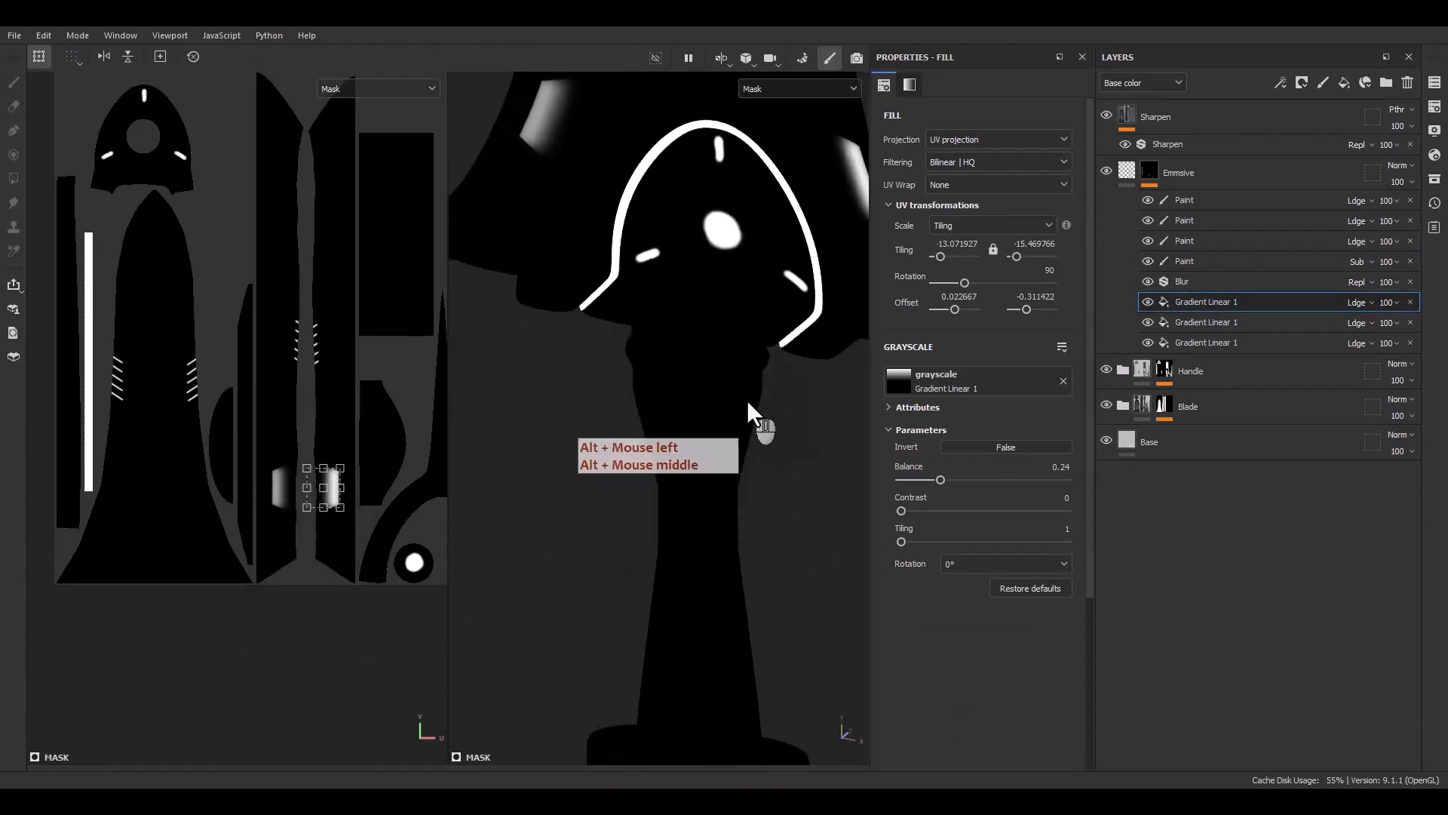
pyautogui.press('m')
pyautogui.scroll(6, 747, 392)
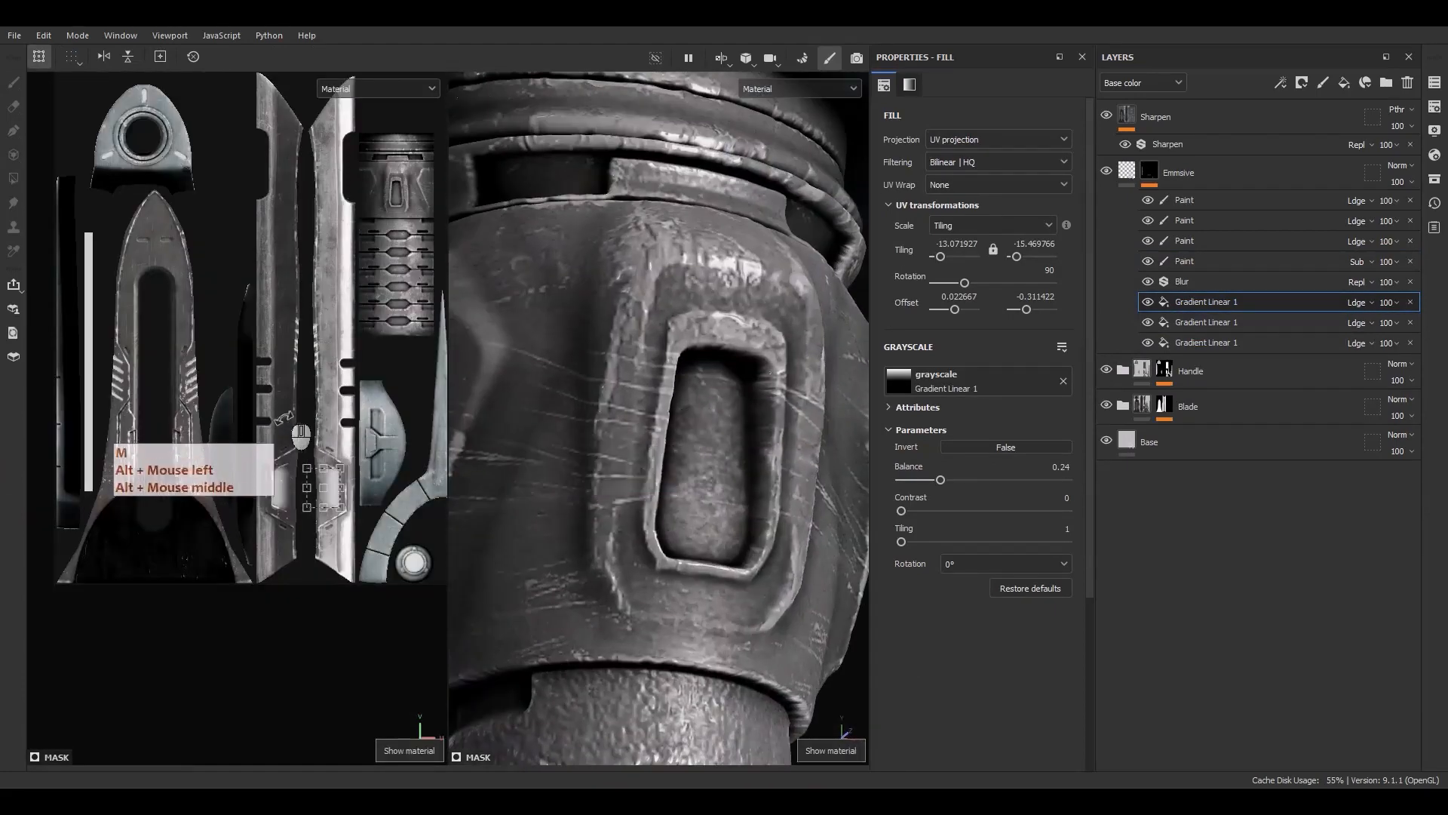
pyautogui.scroll(3, 343, 521)
pyautogui.moveTo(323, 499); pyautogui.dragTo(433, 123)
pyautogui.keyDown('alt'); pyautogui.moveTo(431, 155); pyautogui.dragTo(340, 464, button='middle'); pyautogui.keyUp('alt')
pyautogui.scroll(3, 379, 389)
pyautogui.moveTo(409, 396); pyautogui.dragTo(349, 310)
pyautogui.scroll(3, 337, 395)
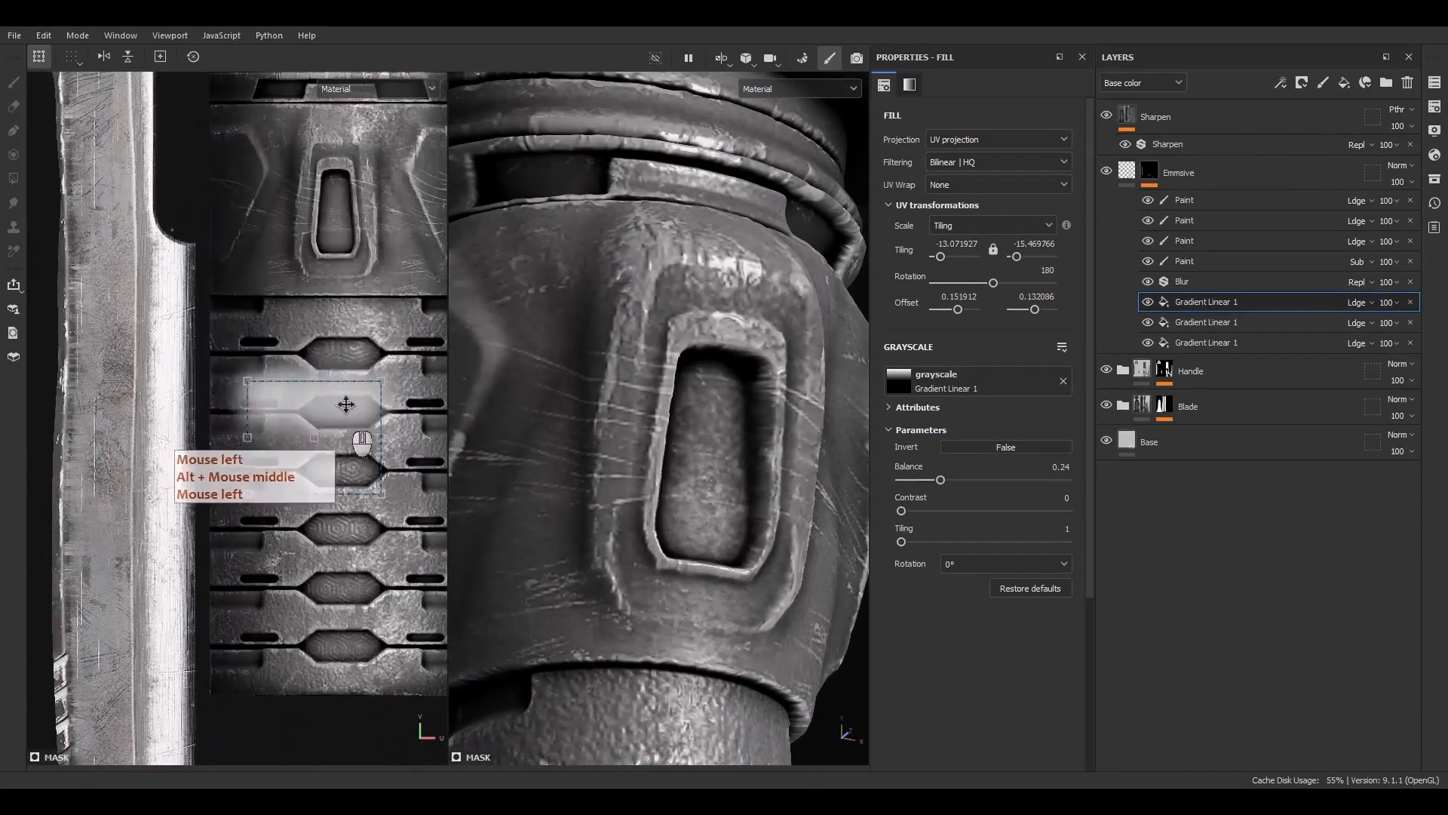
# Fit the gradient's frame inside the handle slot opening, rotated to 0°, and set its balance to 0.25
pyautogui.moveTo(345, 411); pyautogui.dragTo(370, 200)
pyautogui.scroll(3, 340, 167)
pyautogui.keyDown('alt'); pyautogui.moveTo(353, 255); pyautogui.dragTo(310, 329, button='middle'); pyautogui.keyUp('alt')
pyautogui.keyDown('ctrl'); pyautogui.moveTo(411, 333); pyautogui.dragTo(321, 342); pyautogui.keyUp('ctrl')
pyautogui.scroll(3, 305, 290)
pyautogui.moveTo(304, 287); pyautogui.dragTo(295, 302)
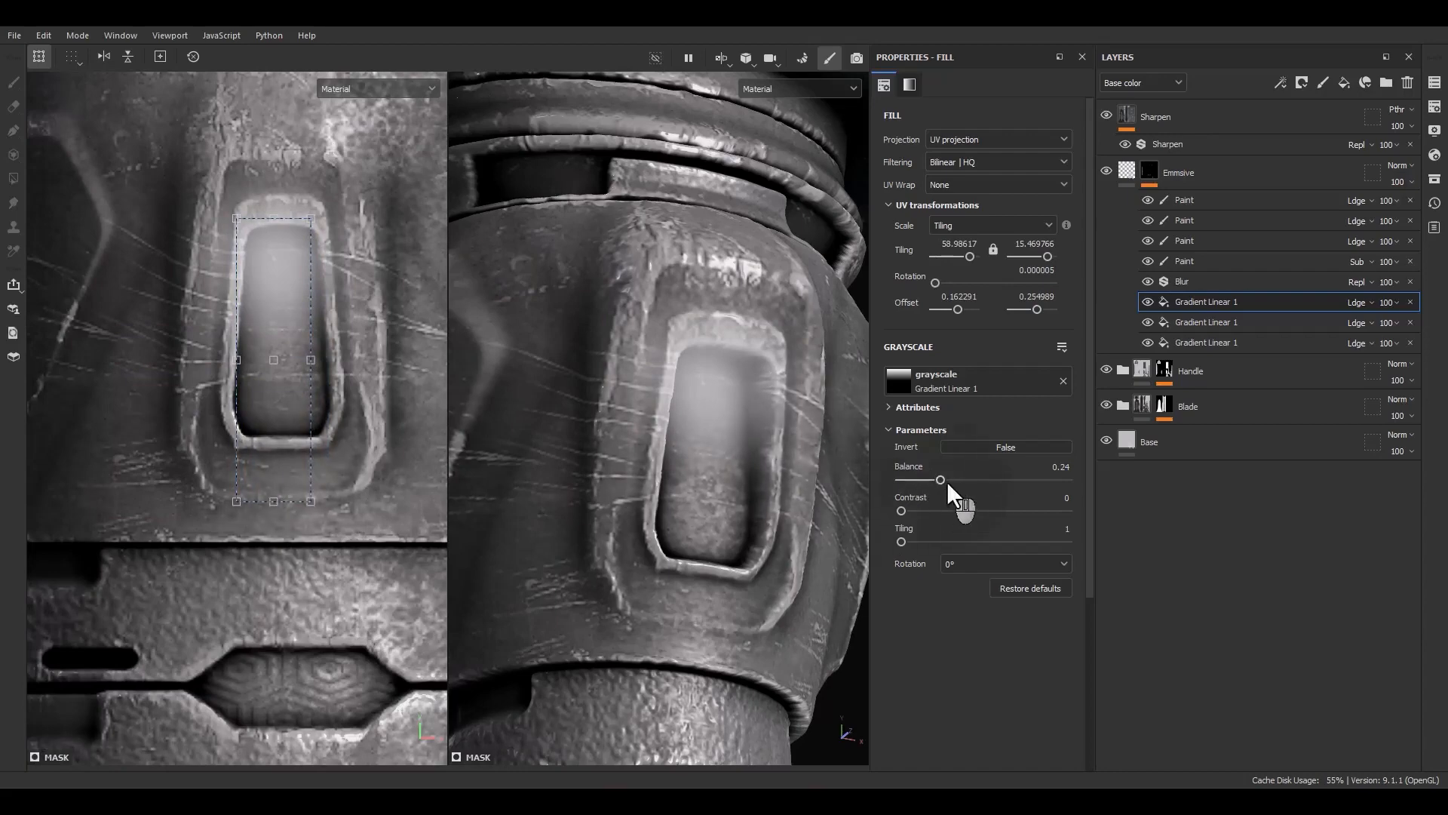
pyautogui.moveTo(948, 481); pyautogui.dragTo(943, 484)
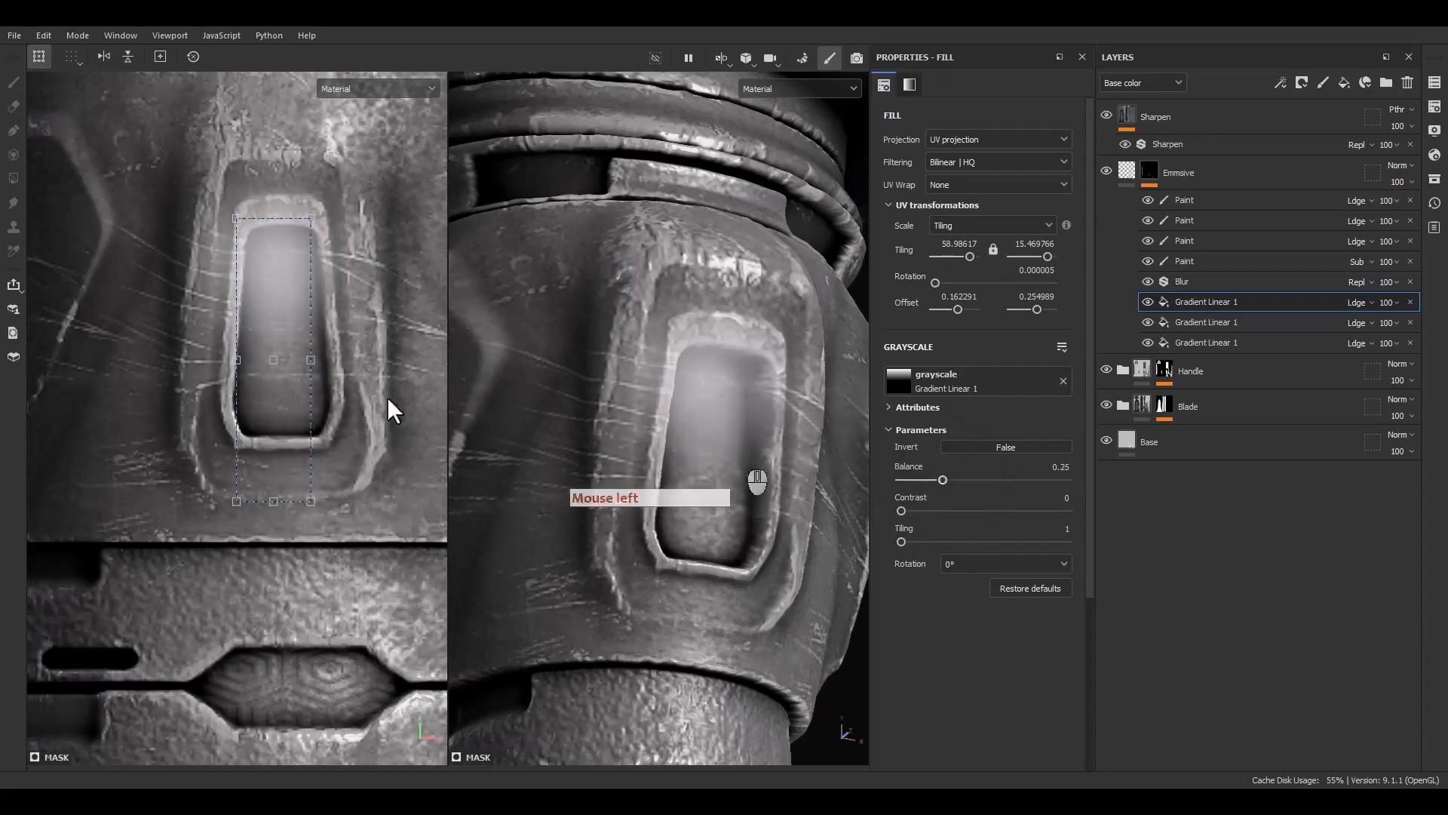
pyautogui.moveTo(278, 383); pyautogui.dragTo(283, 387)
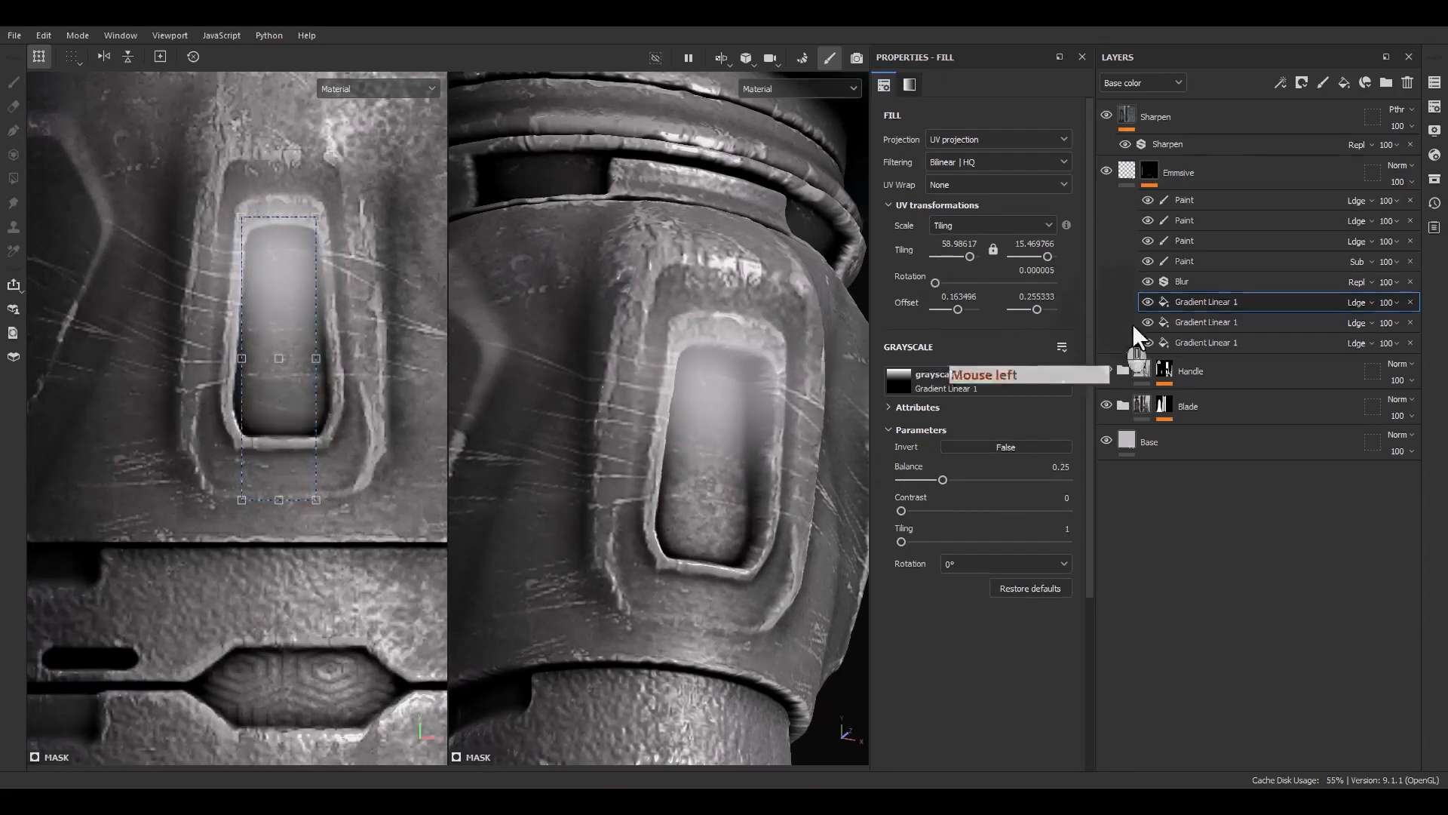
# Erase glow spilling over the handle slot's top rim with the subtractive paint layer
pyautogui.click(1155, 260)
pyautogui.scroll(5, 288, 211)
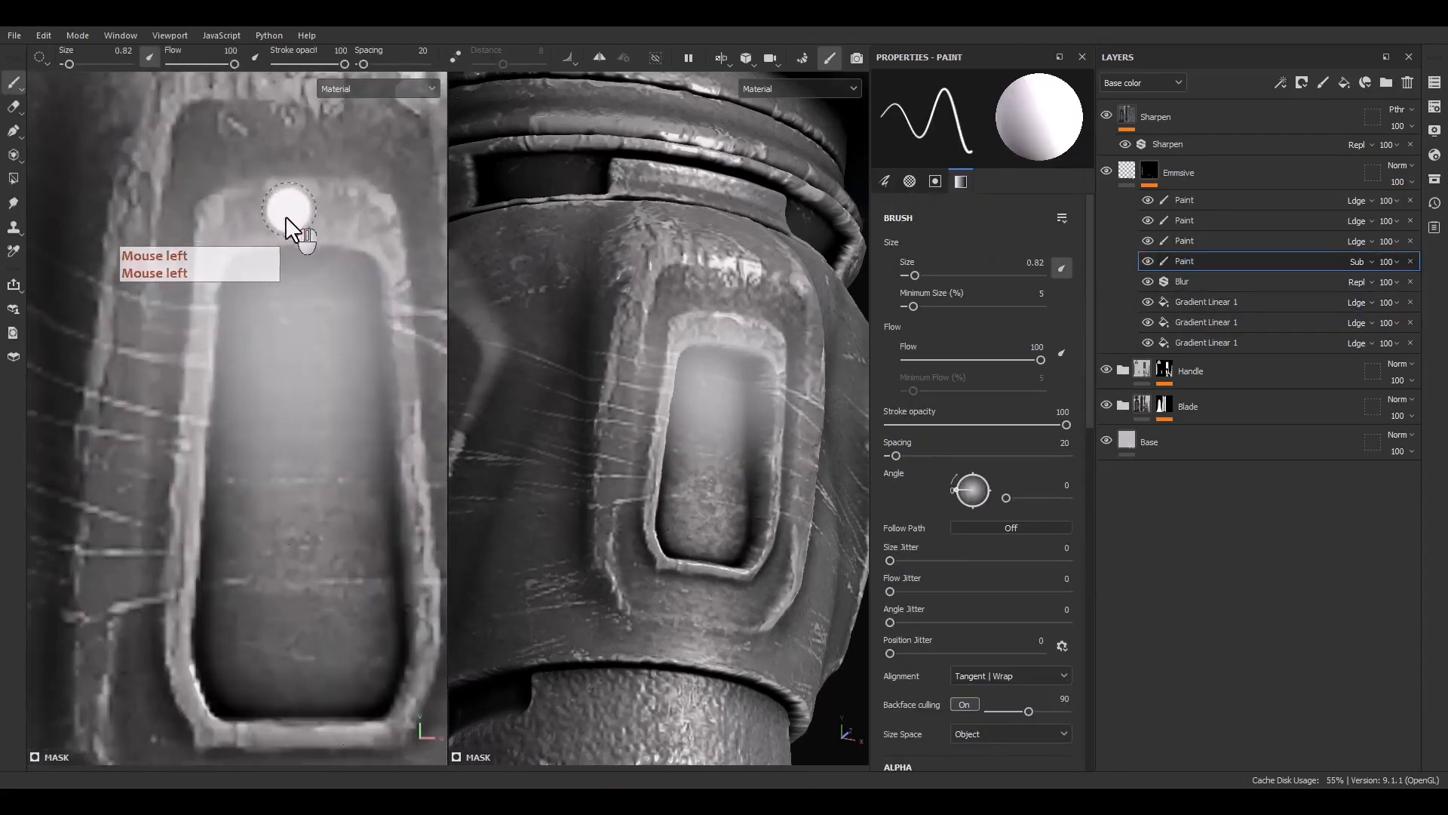
pyautogui.keyDown('alt'); pyautogui.moveTo(285, 216); pyautogui.dragTo(174, 321, button='middle'); pyautogui.keyUp('alt')
pyautogui.moveTo(119, 398)
pyautogui.mouseDown()
pyautogui.moveTo(162, 305)
pyautogui.moveTo(196, 281)
pyautogui.mouseUp()
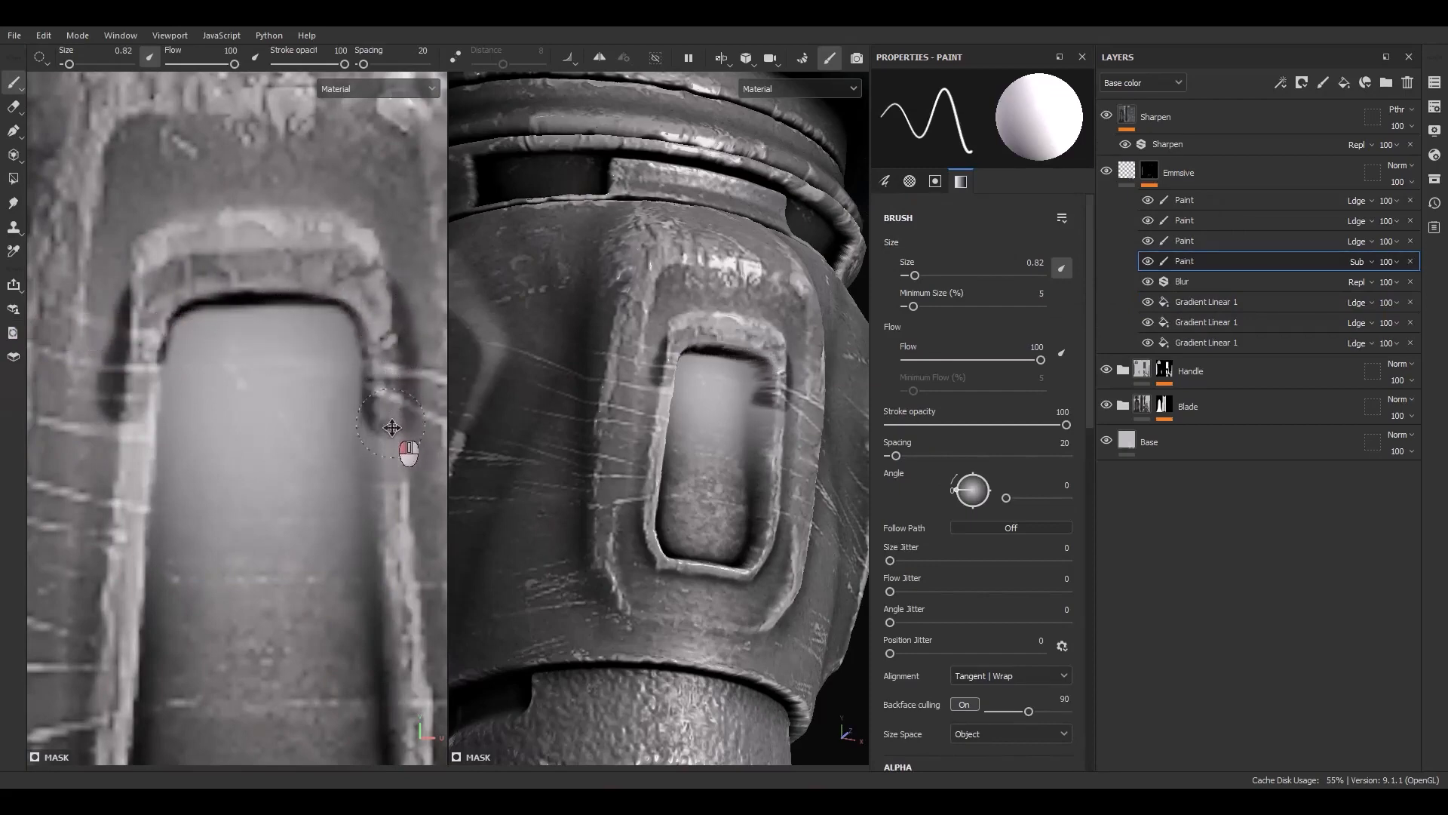
# In the mask view, erase glow around the handle slot's rim with straight subtractive strokes
pyautogui.keyDown('alt'); pyautogui.click(1154, 170); pyautogui.keyUp('alt')
pyautogui.keyDown('alt'); pyautogui.moveTo(281, 320); pyautogui.dragTo(311, 248, button='middle'); pyautogui.keyUp('alt')
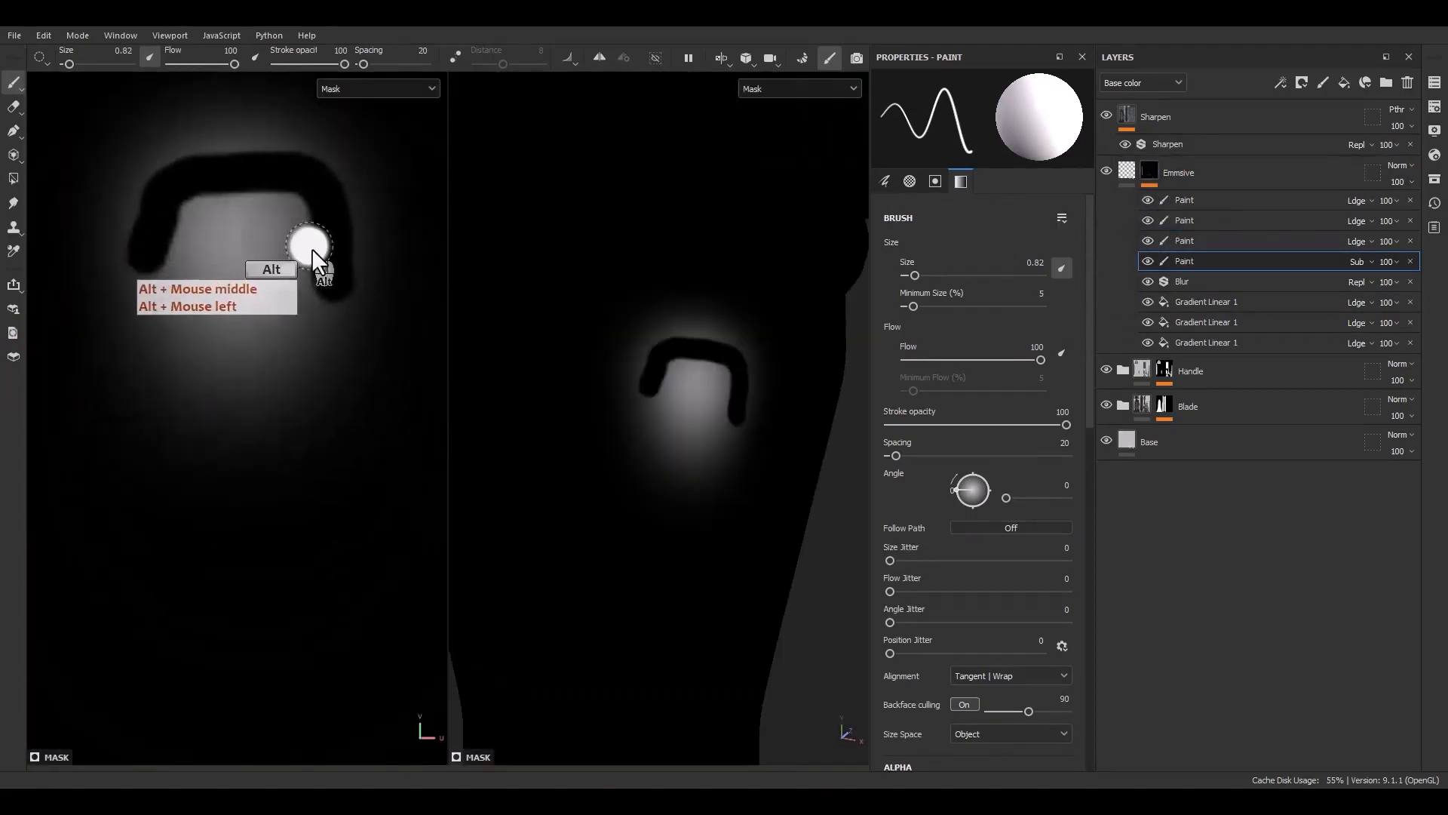
pyautogui.keyDown('shift'); pyautogui.click(347, 664); pyautogui.keyUp('shift')
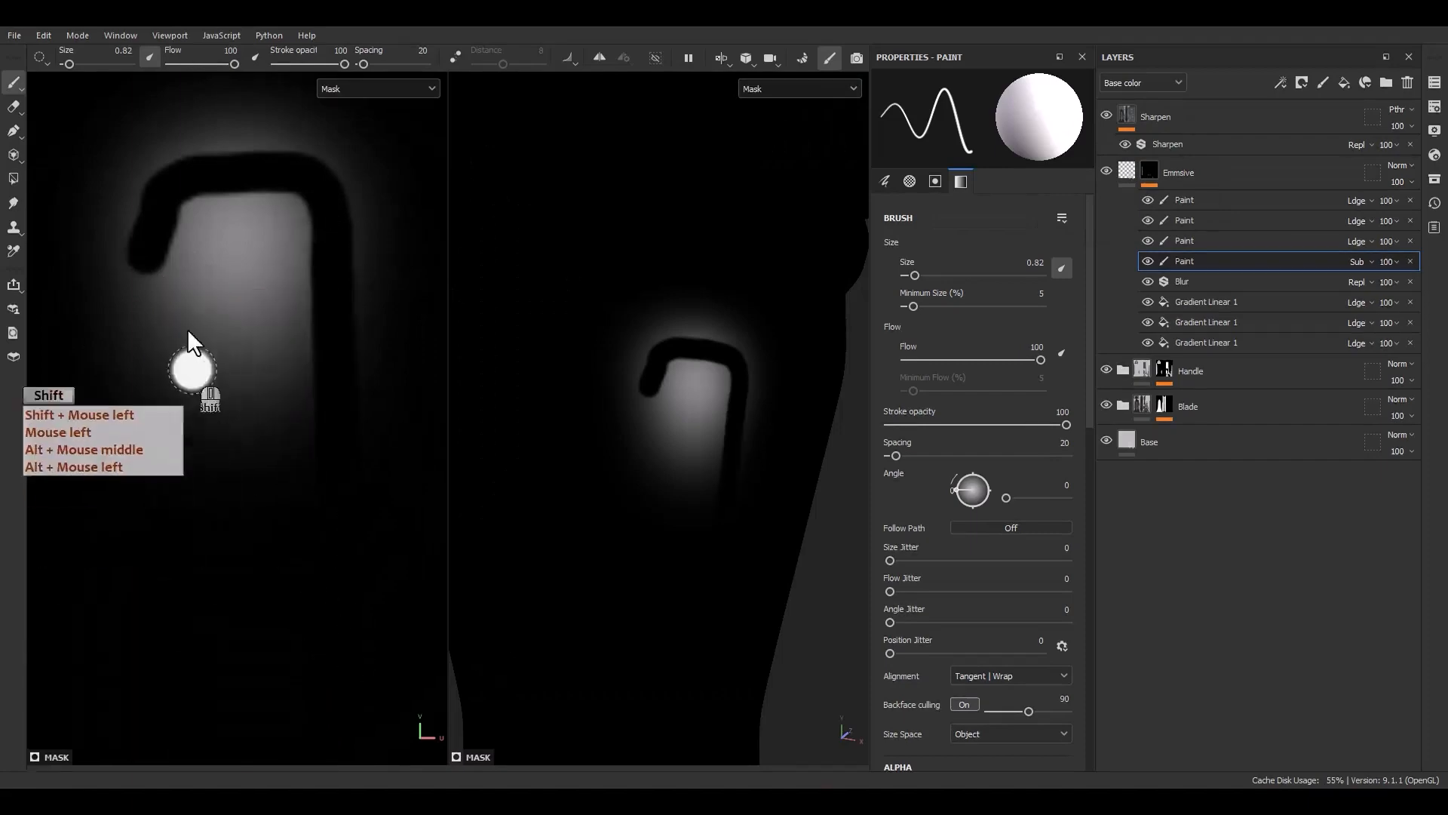
pyautogui.keyDown('shift'); pyautogui.click(113, 663); pyautogui.keyUp('shift')
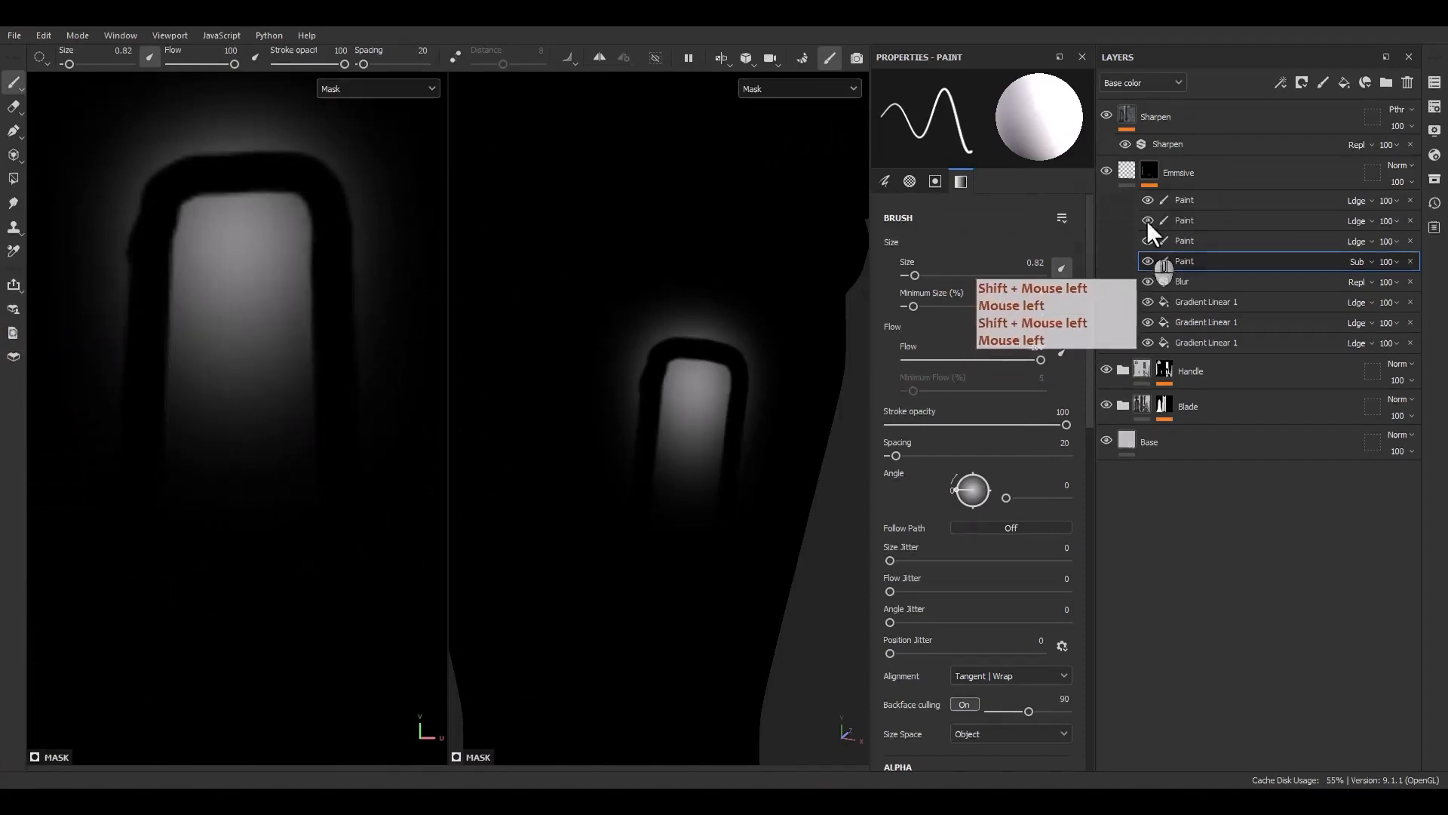
# Erase stray glow beside the handle slot in the material view, undoing one misplaced stroke
pyautogui.click(1120, 172)
pyautogui.click(1148, 167)
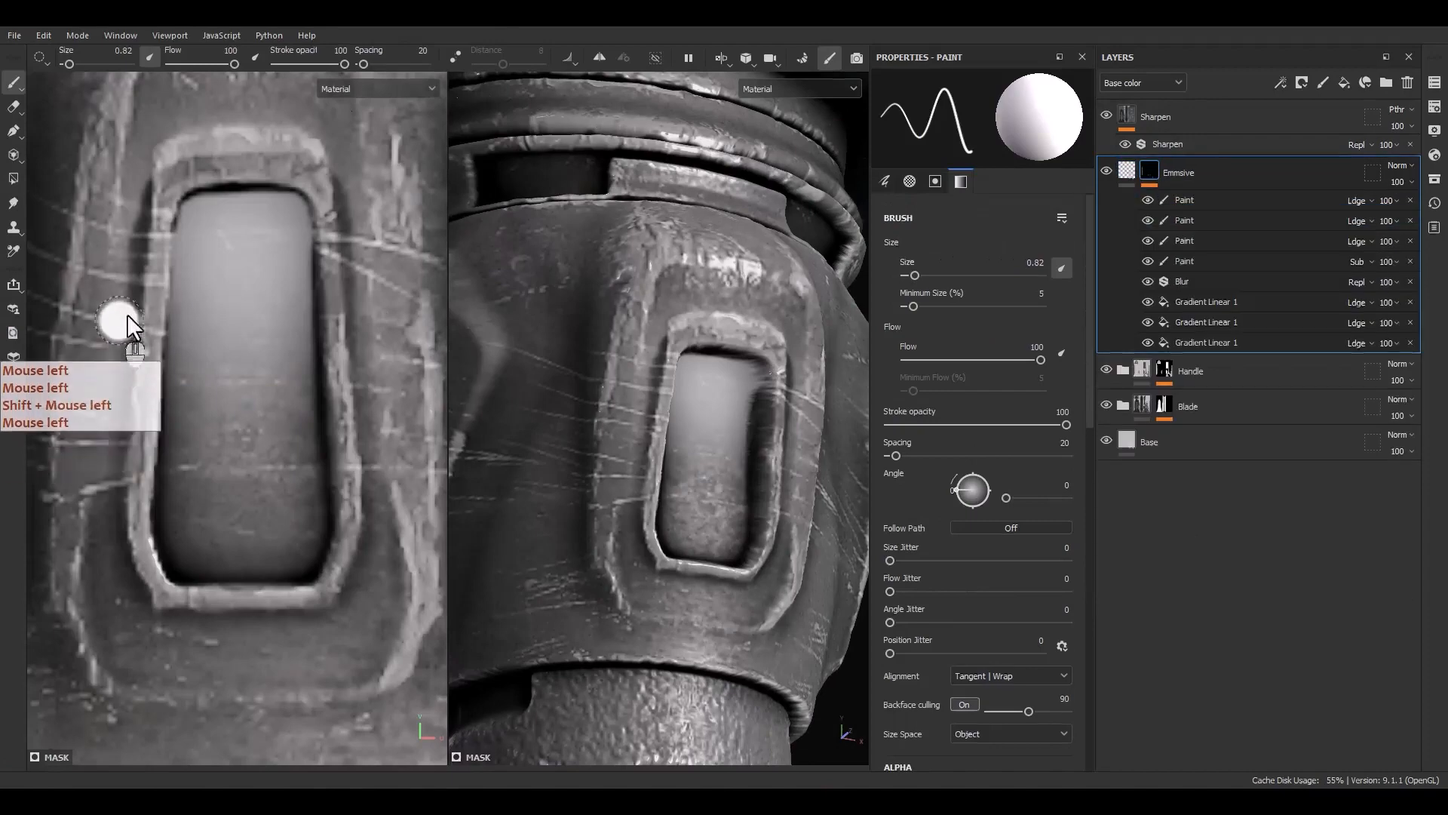
pyautogui.moveTo(133, 370); pyautogui.dragTo(144, 298)
pyautogui.moveTo(149, 247)
pyautogui.mouseDown()
pyautogui.moveTo(148, 175)
pyautogui.moveTo(101, 334)
pyautogui.moveTo(151, 294)
pyautogui.mouseUp()
pyautogui.hotkey('ctrl', 'z')
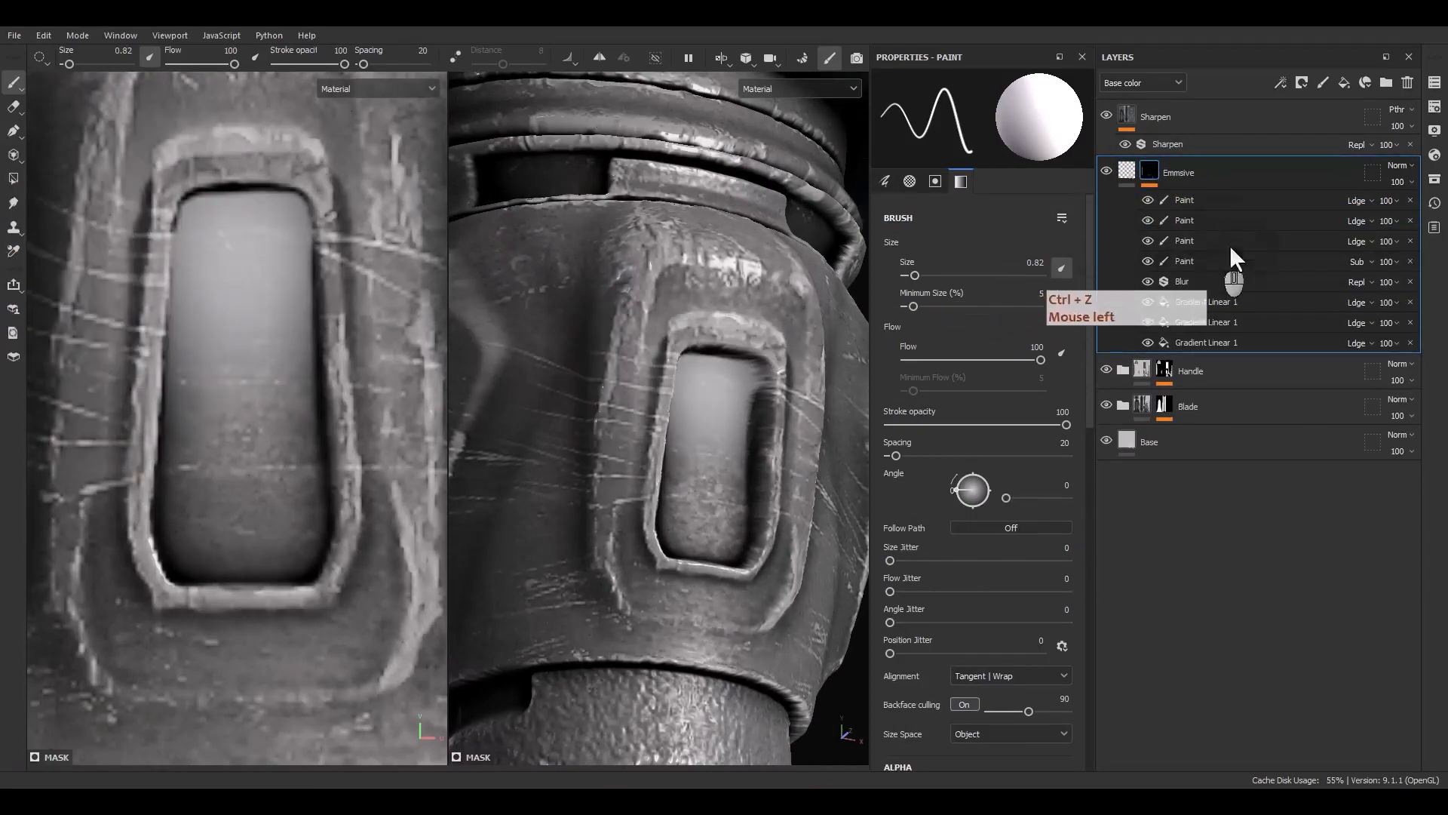
pyautogui.click(1180, 261)
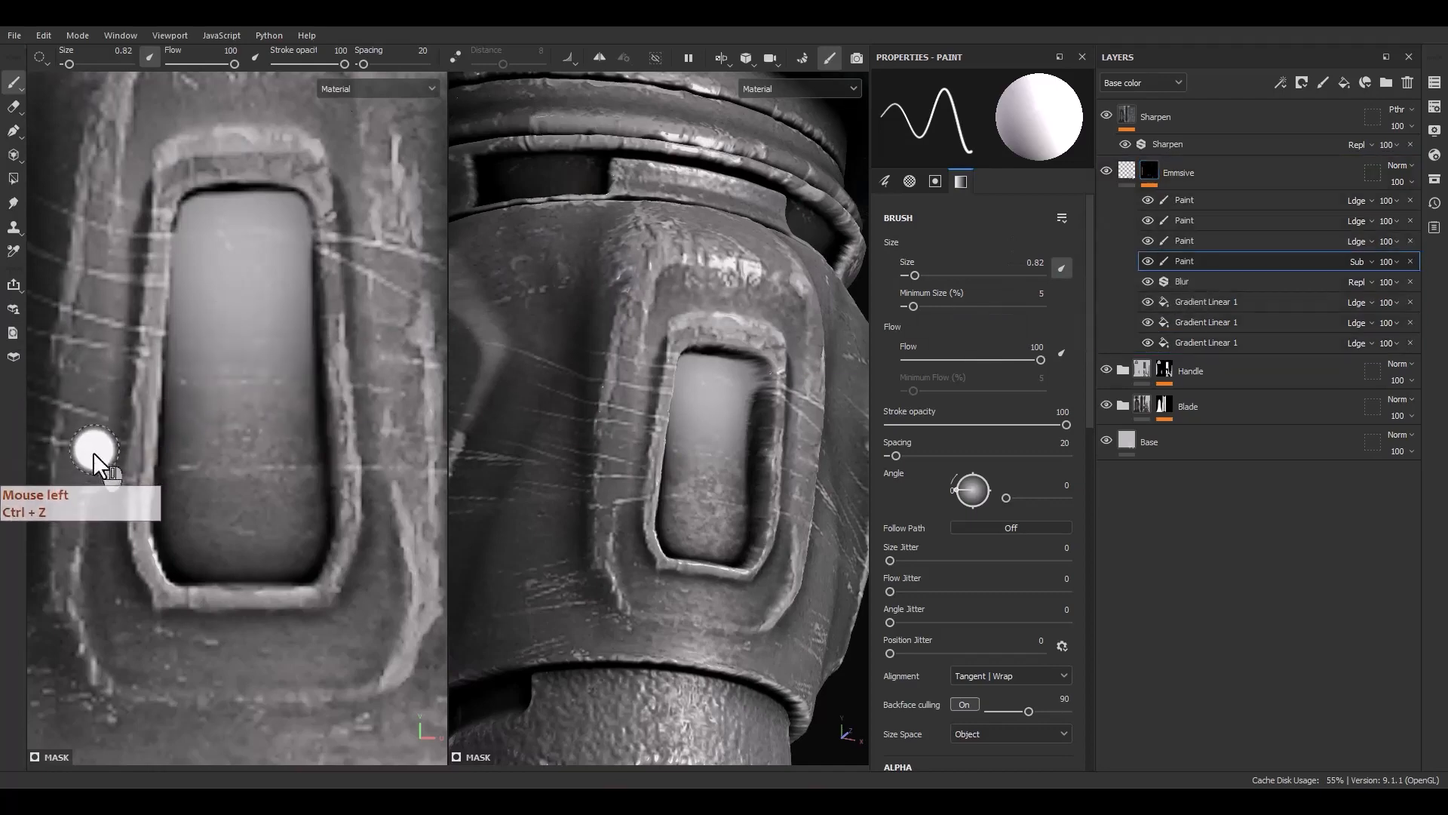
pyautogui.moveTo(121, 377); pyautogui.dragTo(134, 332)
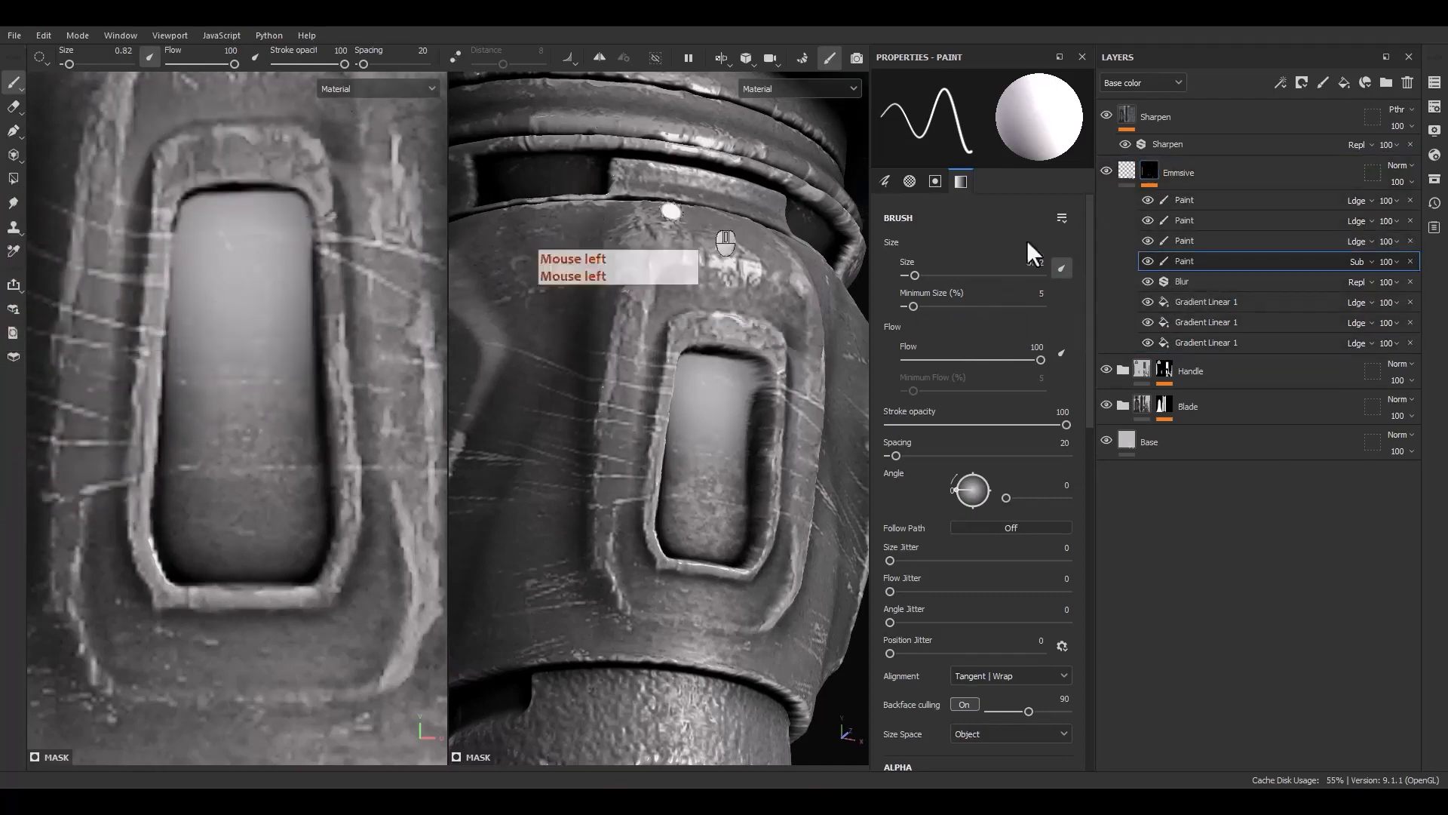
# In the mask view, erase the remaining glow around the handle slot with a subtractive brush of size 1.51
pyautogui.keyDown('alt'); pyautogui.click(1150, 172); pyautogui.keyUp('alt')
pyautogui.keyDown('alt'); pyautogui.moveTo(381, 453); pyautogui.dragTo(270, 554, button='middle'); pyautogui.keyUp('alt')
pyautogui.keyDown('ctrl'); pyautogui.moveTo(270, 553); pyautogui.dragTo(317, 622, button='right'); pyautogui.keyUp('ctrl')
pyautogui.click(304, 298)
pyautogui.scroll(-5, 304, 302)
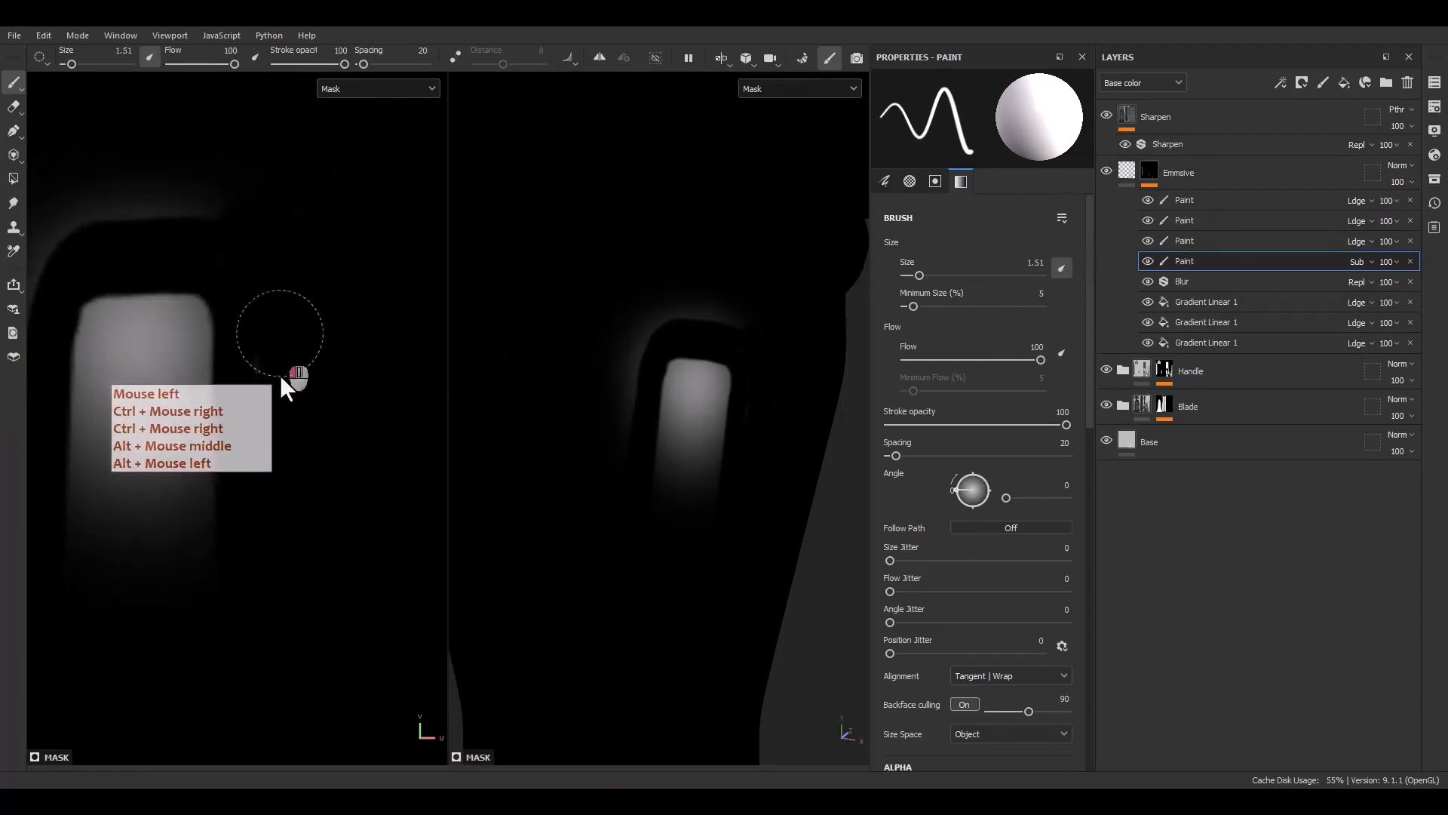
pyautogui.moveTo(332, 328); pyautogui.dragTo(293, 333)
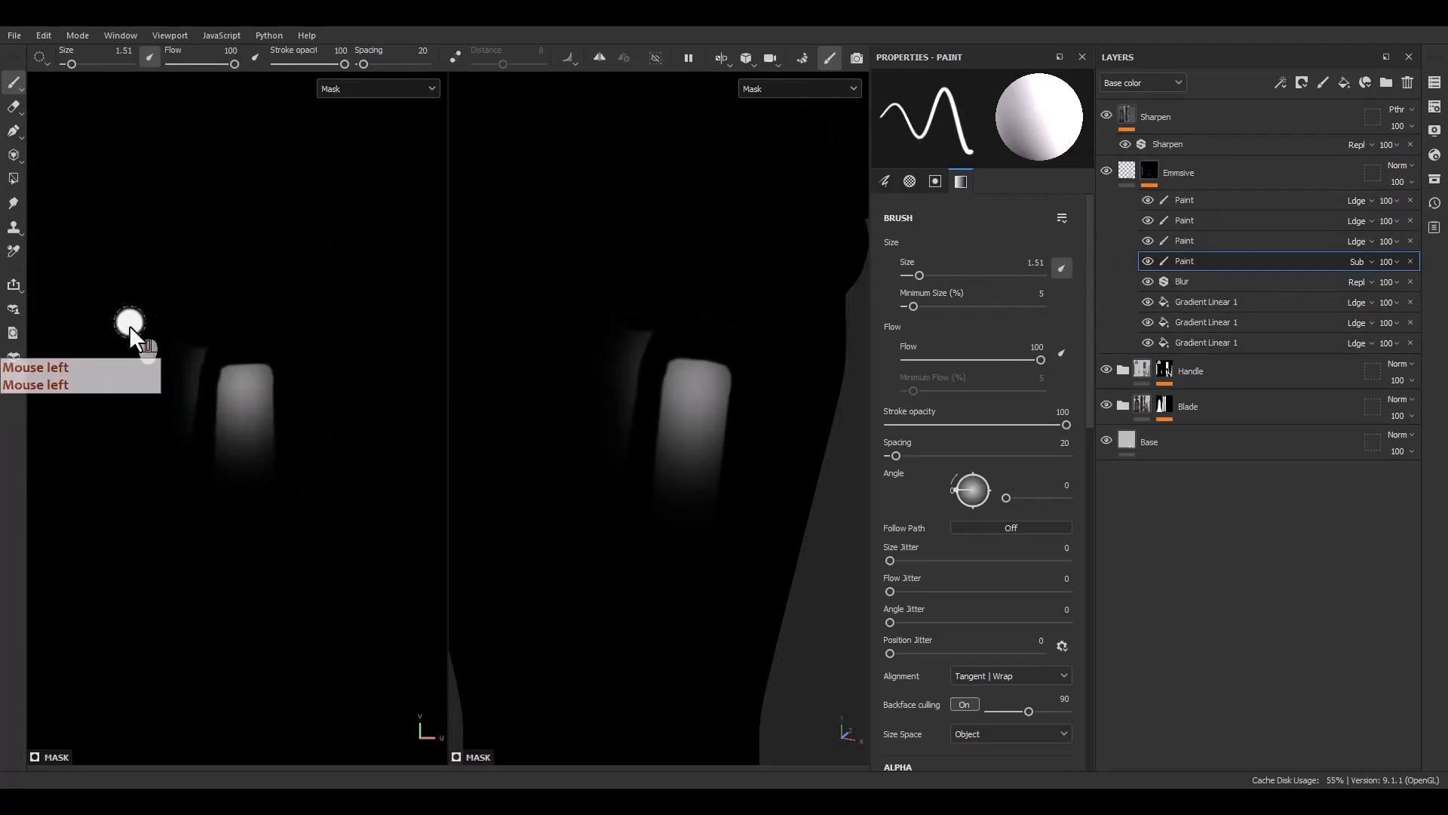
pyautogui.scroll(3, 129, 324)
pyautogui.moveTo(204, 419)
pyautogui.mouseDown()
pyautogui.moveTo(209, 460)
pyautogui.moveTo(215, 359)
pyautogui.moveTo(206, 392)
pyautogui.mouseUp()
pyautogui.click(1135, 174)
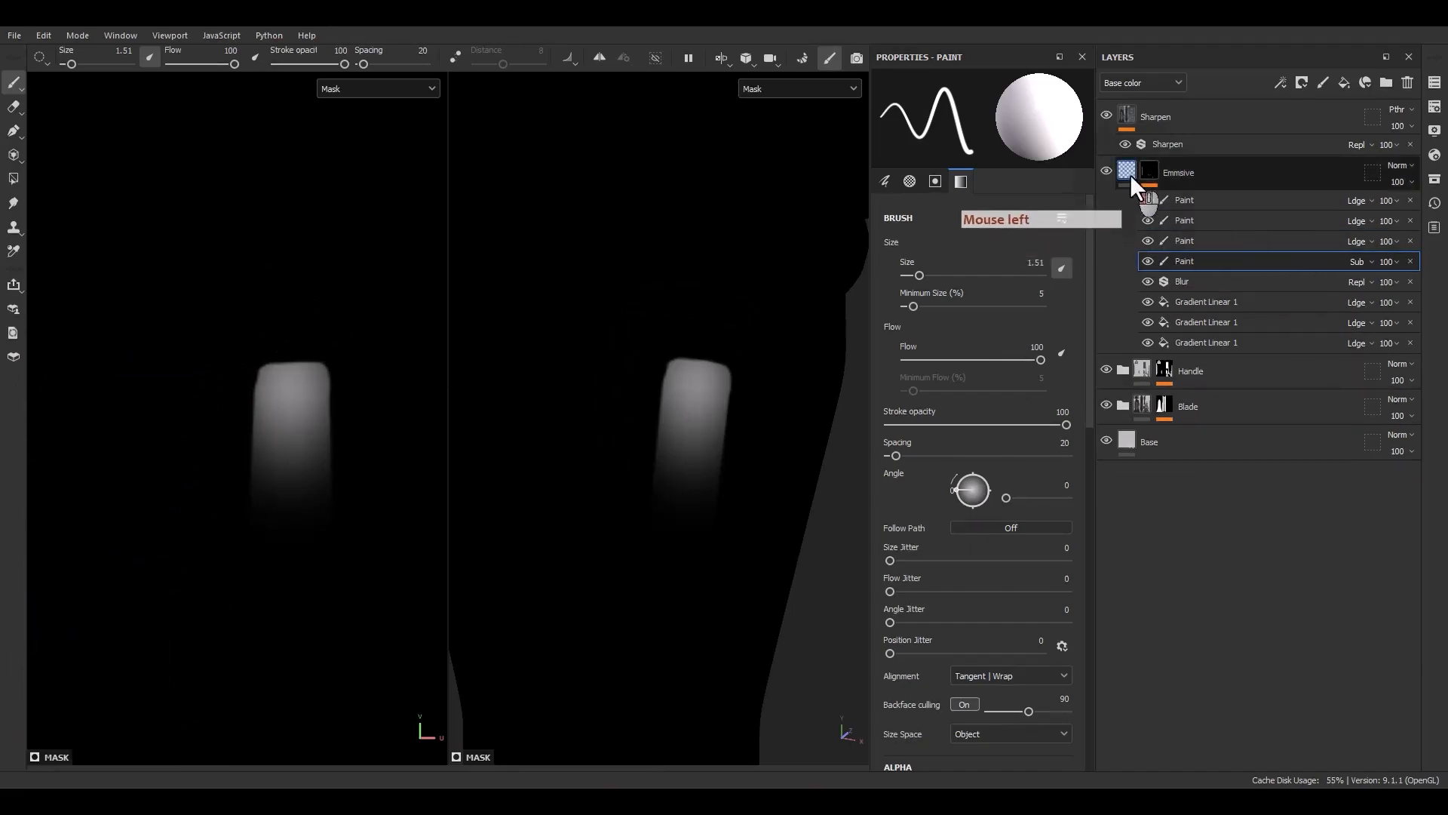
# Shrink the subtractive brush to 0.62 and erase leftover glow along the handle slot's rim
pyautogui.scroll(3, 224, 432)
pyautogui.keyDown('alt'); pyautogui.moveTo(288, 398); pyautogui.dragTo(223, 435, button='middle'); pyautogui.keyUp('alt')
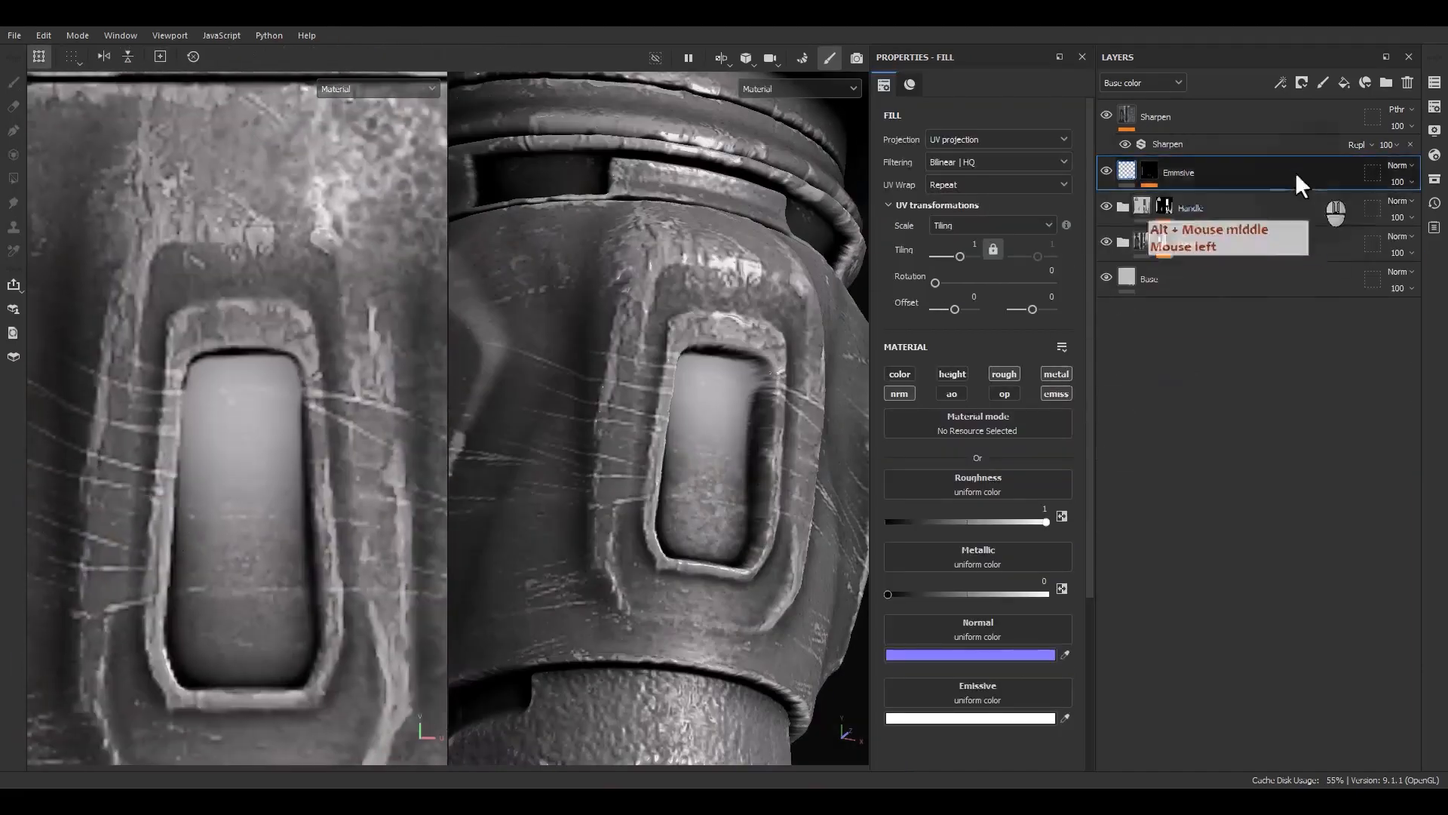
pyautogui.click(1150, 172)
pyautogui.click(1183, 259)
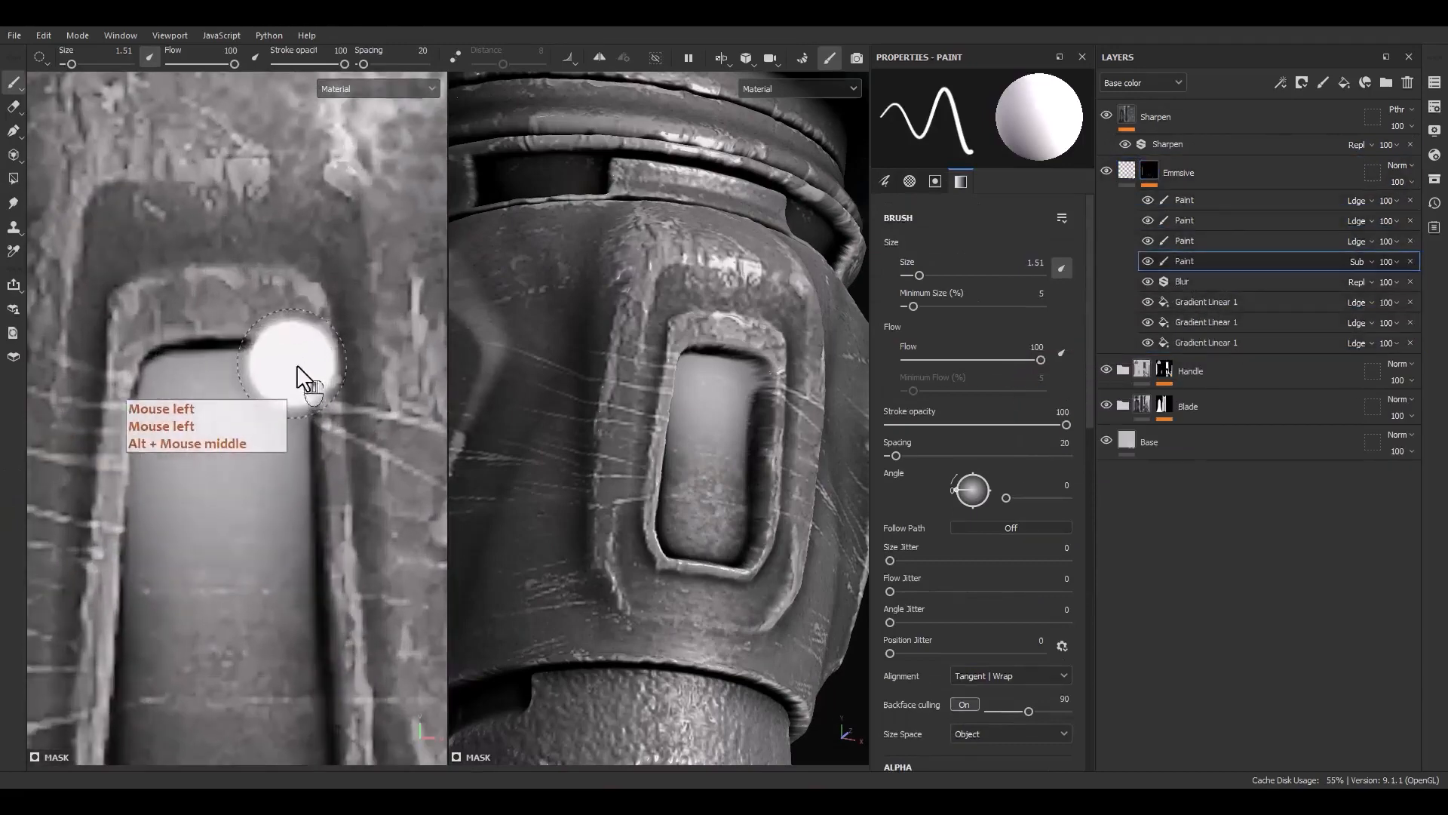
pyautogui.keyDown('ctrl'); pyautogui.moveTo(298, 378); pyautogui.dragTo(347, 347, button='right'); pyautogui.keyUp('ctrl')
pyautogui.scroll(2, 346, 350)
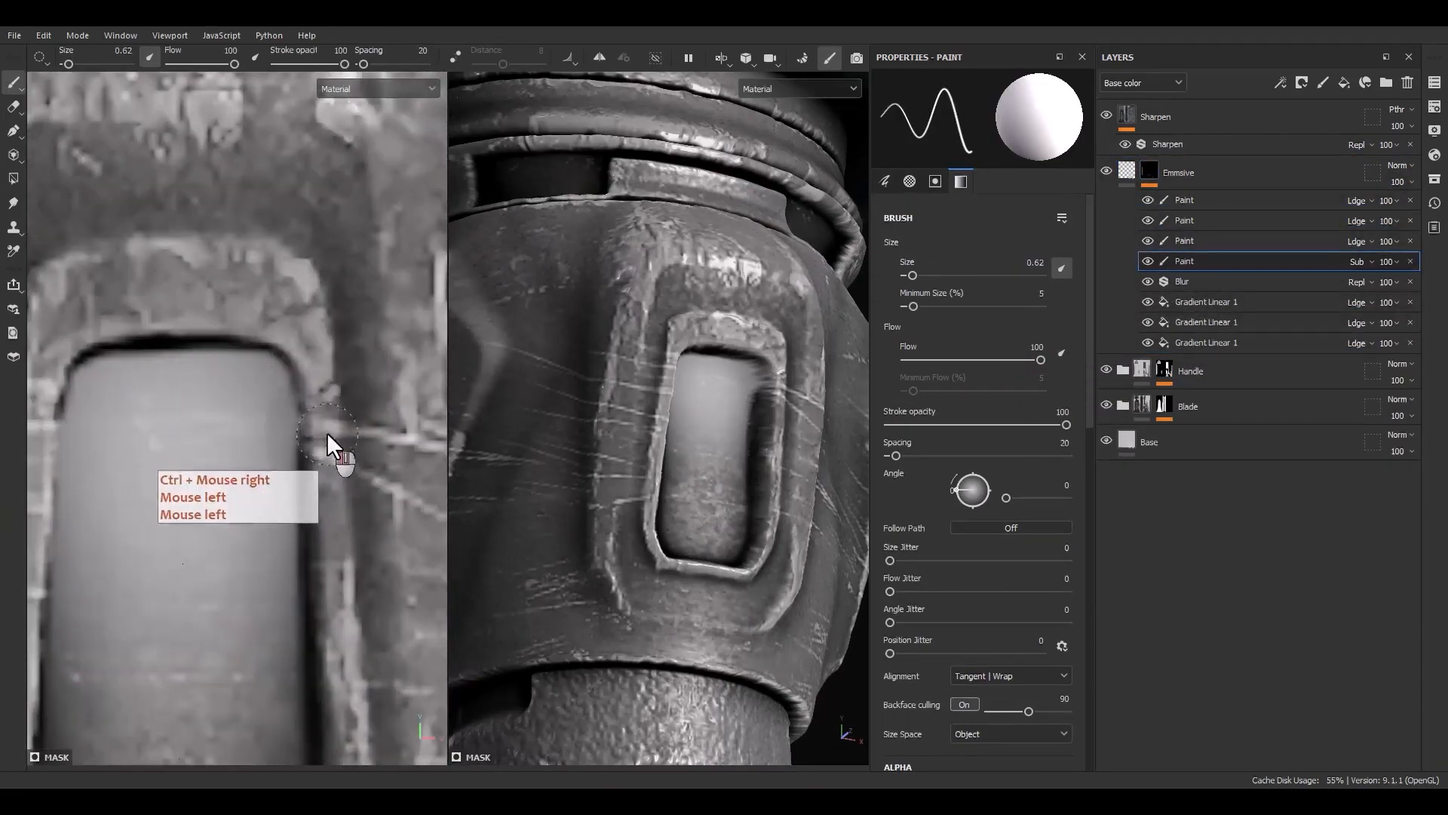
pyautogui.moveTo(318, 365); pyautogui.dragTo(285, 337)
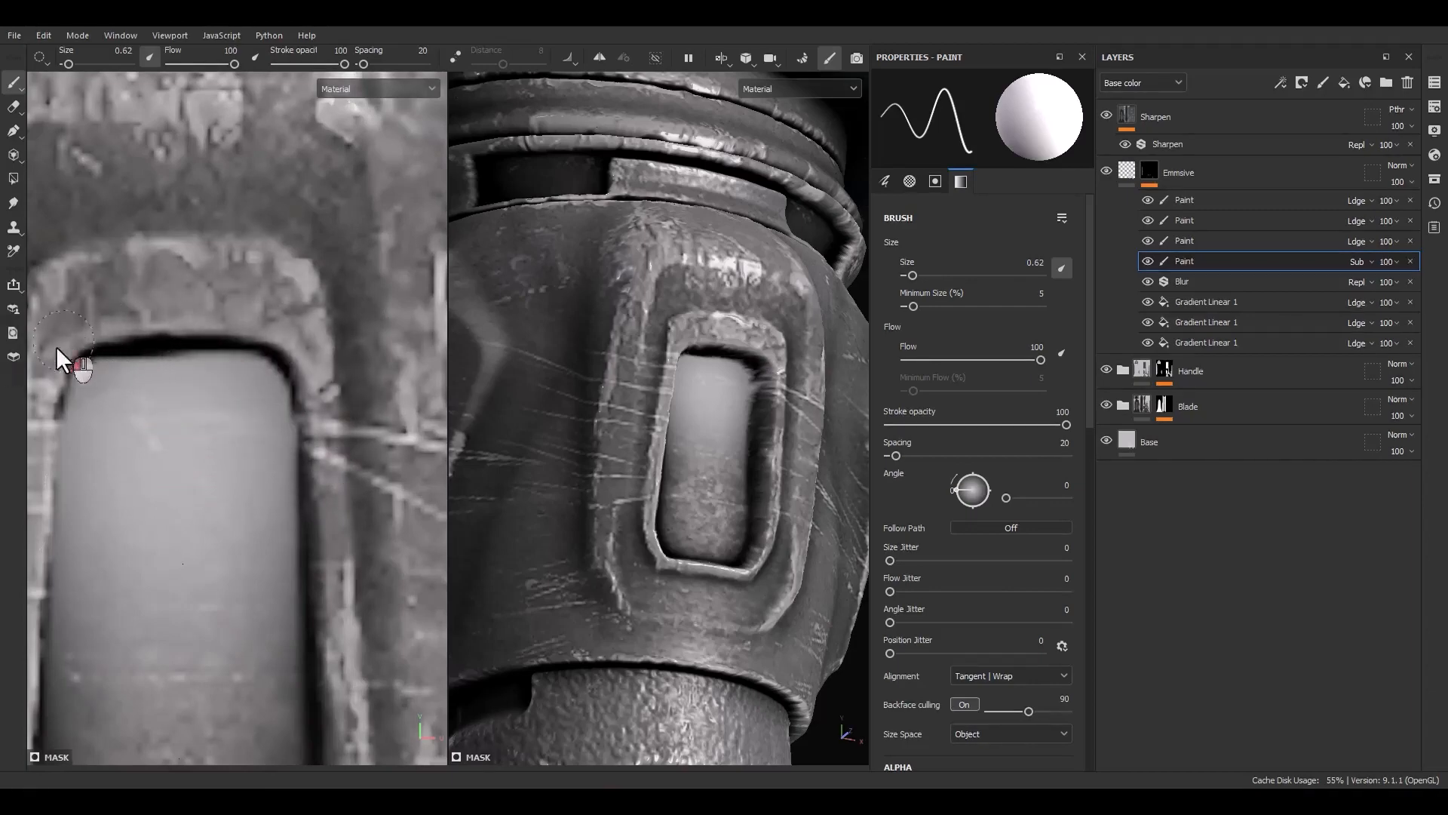
pyautogui.moveTo(56, 346)
pyautogui.mouseDown()
pyautogui.moveTo(39, 384)
pyautogui.moveTo(101, 341)
pyautogui.moveTo(210, 341)
pyautogui.mouseUp()
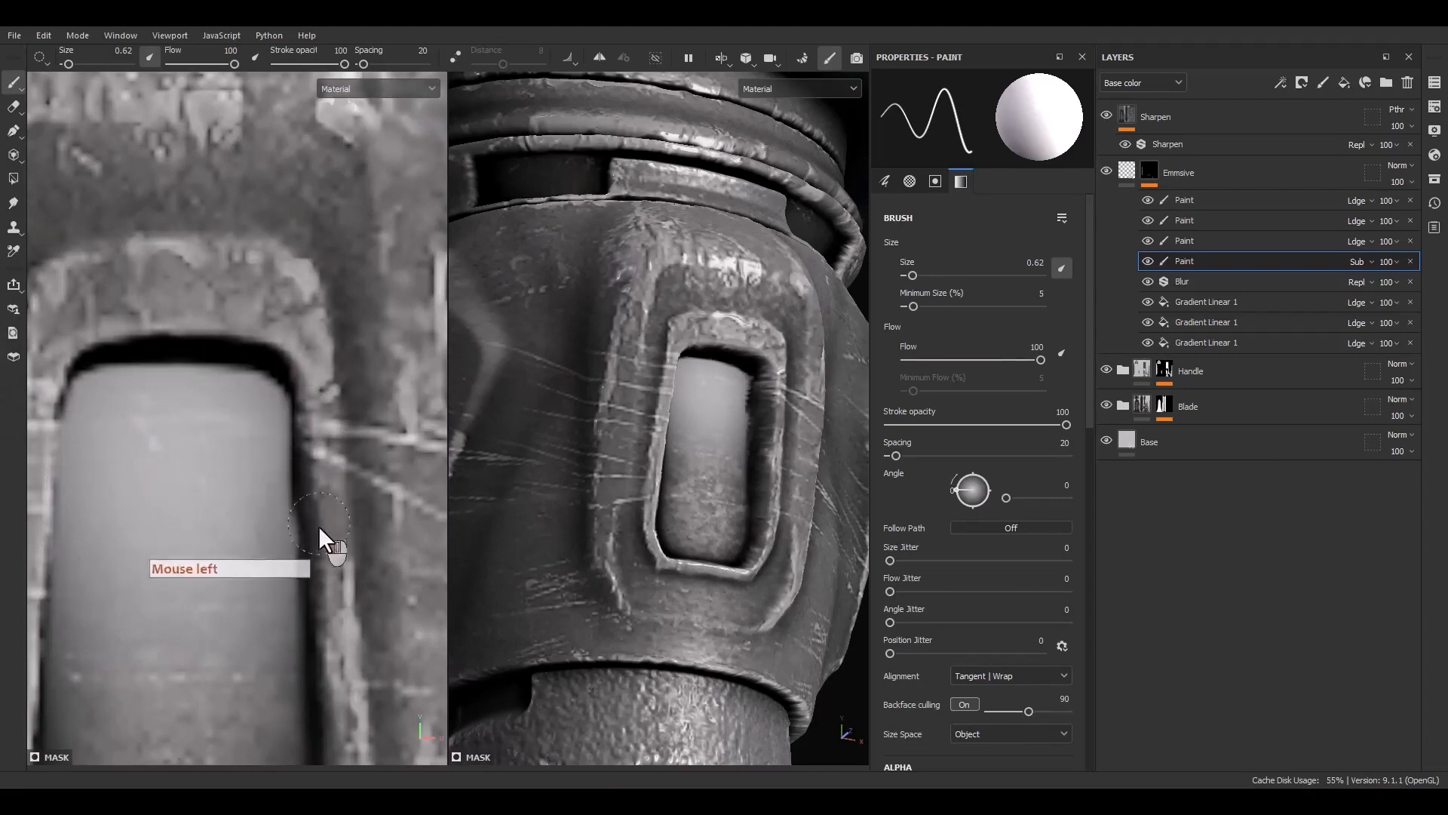
pyautogui.keyDown('alt'); pyautogui.moveTo(630, 494); pyautogui.dragTo(457, 490); pyautogui.keyUp('alt')
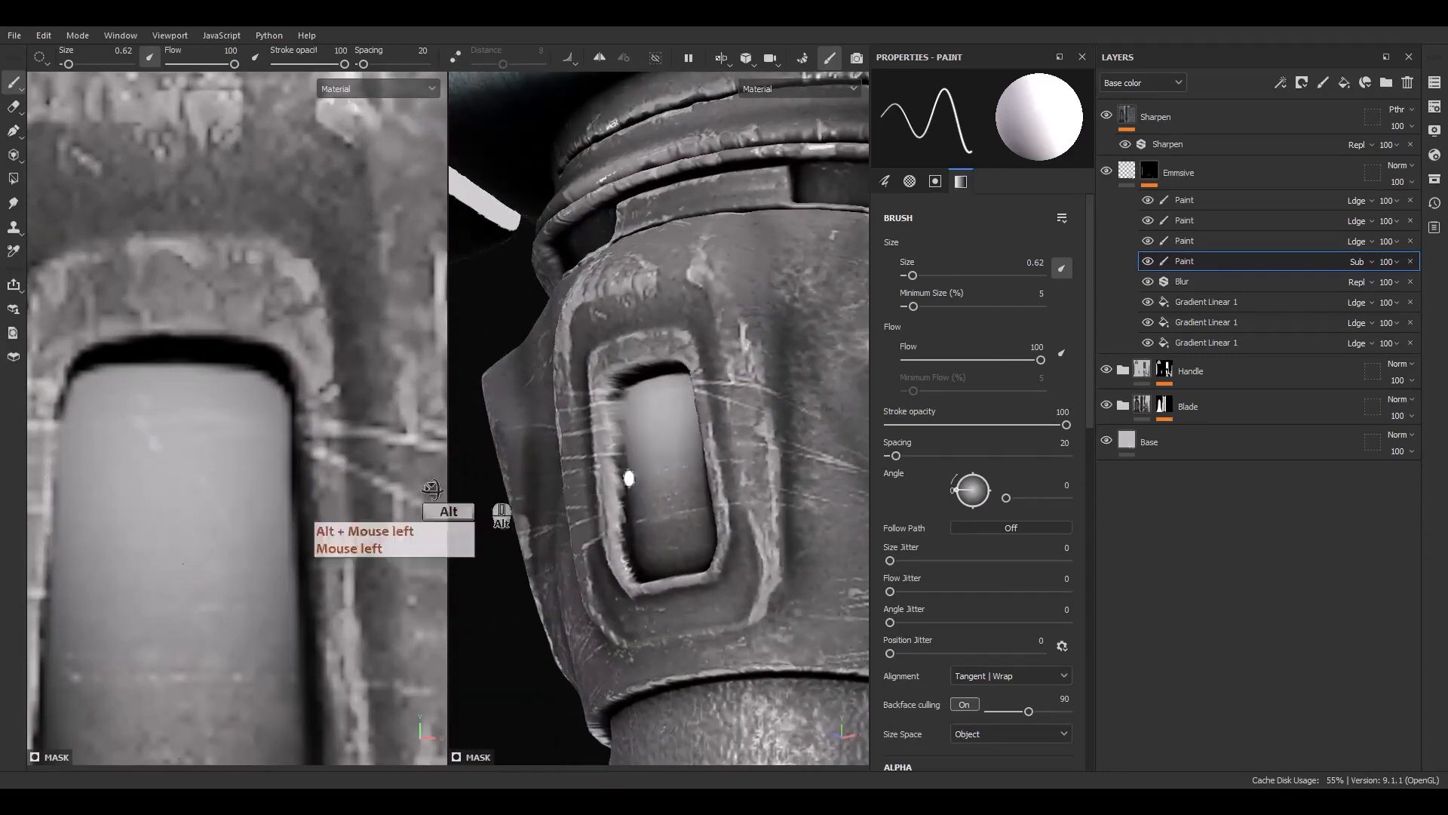
pyautogui.keyDown('alt'); pyautogui.moveTo(129, 422); pyautogui.dragTo(125, 340, button='middle'); pyautogui.keyUp('alt')
pyautogui.moveTo(124, 340)
pyautogui.mouseDown()
pyautogui.moveTo(107, 363)
pyautogui.moveTo(92, 645)
pyautogui.mouseUp()
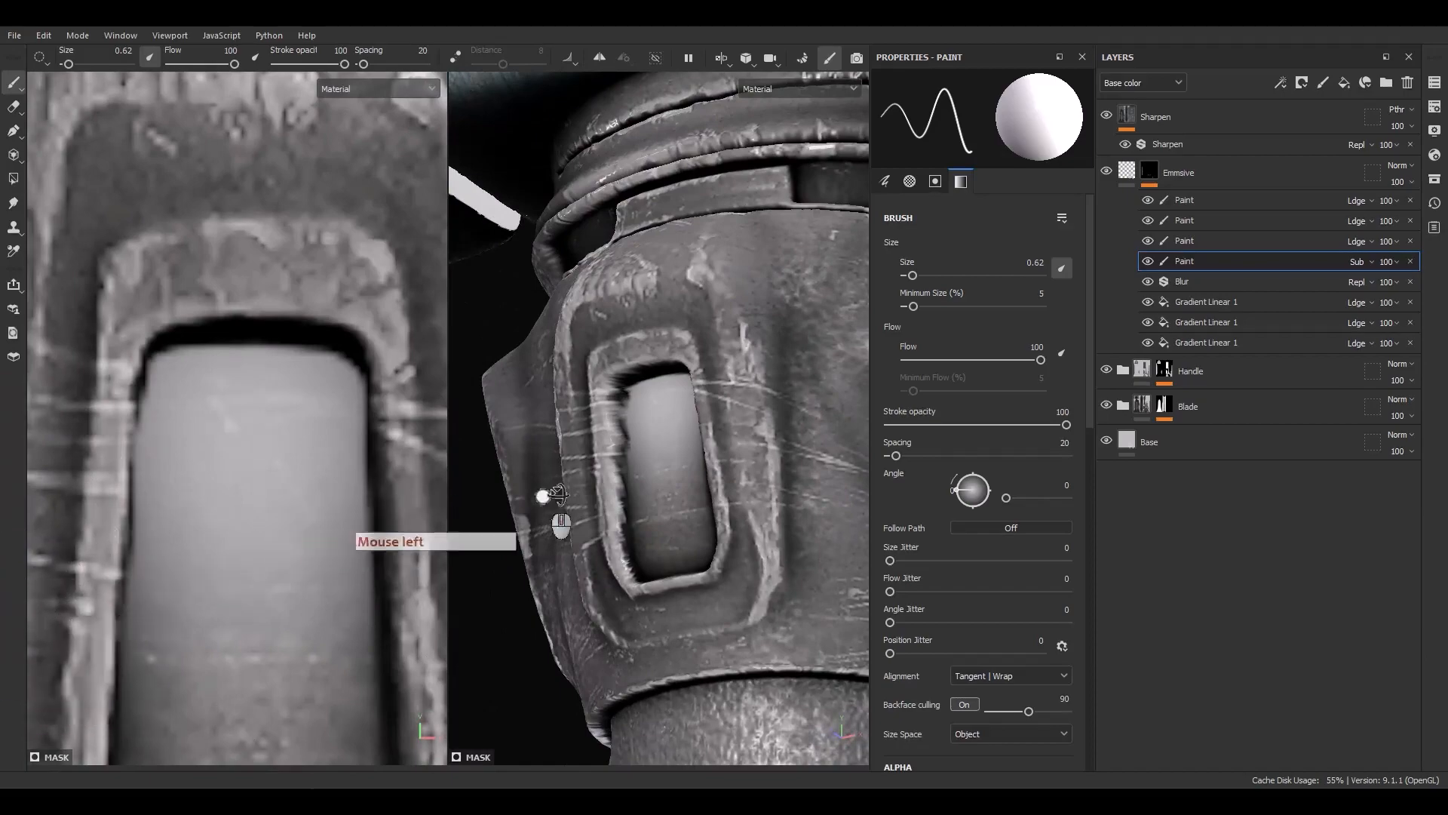
# Orbit around the handle in the 3D view to inspect the slot's glow
pyautogui.scroll(-6, 648, 481)
pyautogui.moveTo(660, 479)
pyautogui.keyDown('alt'); pyautogui.mouseDown()
pyautogui.moveTo(750, 500)
pyautogui.moveTo(769, 415)
pyautogui.moveTo(707, 338)
pyautogui.moveTo(626, 387)
pyautogui.moveTo(624, 547)
pyautogui.moveTo(664, 625)
pyautogui.mouseUp(); pyautogui.keyUp('alt')
pyautogui.keyDown('alt'); pyautogui.moveTo(665, 625); pyautogui.dragTo(651, 325, button='right'); pyautogui.keyUp('alt')
pyautogui.keyDown('alt'); pyautogui.moveTo(651, 325); pyautogui.dragTo(627, 557, button='middle'); pyautogui.keyUp('alt')
pyautogui.keyDown('alt'); pyautogui.moveTo(627, 557); pyautogui.dragTo(628, 392, button='right'); pyautogui.keyUp('alt')
pyautogui.keyDown('alt'); pyautogui.moveTo(627, 392); pyautogui.dragTo(631, 270); pyautogui.keyUp('alt')
pyautogui.keyDown('alt'); pyautogui.moveTo(653, 522); pyautogui.dragTo(649, 453, button='right'); pyautogui.keyUp('alt')
pyautogui.moveTo(648, 452)
pyautogui.keyDown('alt'); pyautogui.mouseDown()
pyautogui.moveTo(608, 469)
pyautogui.moveTo(757, 496)
pyautogui.moveTo(670, 455)
pyautogui.mouseUp(); pyautogui.keyUp('alt')
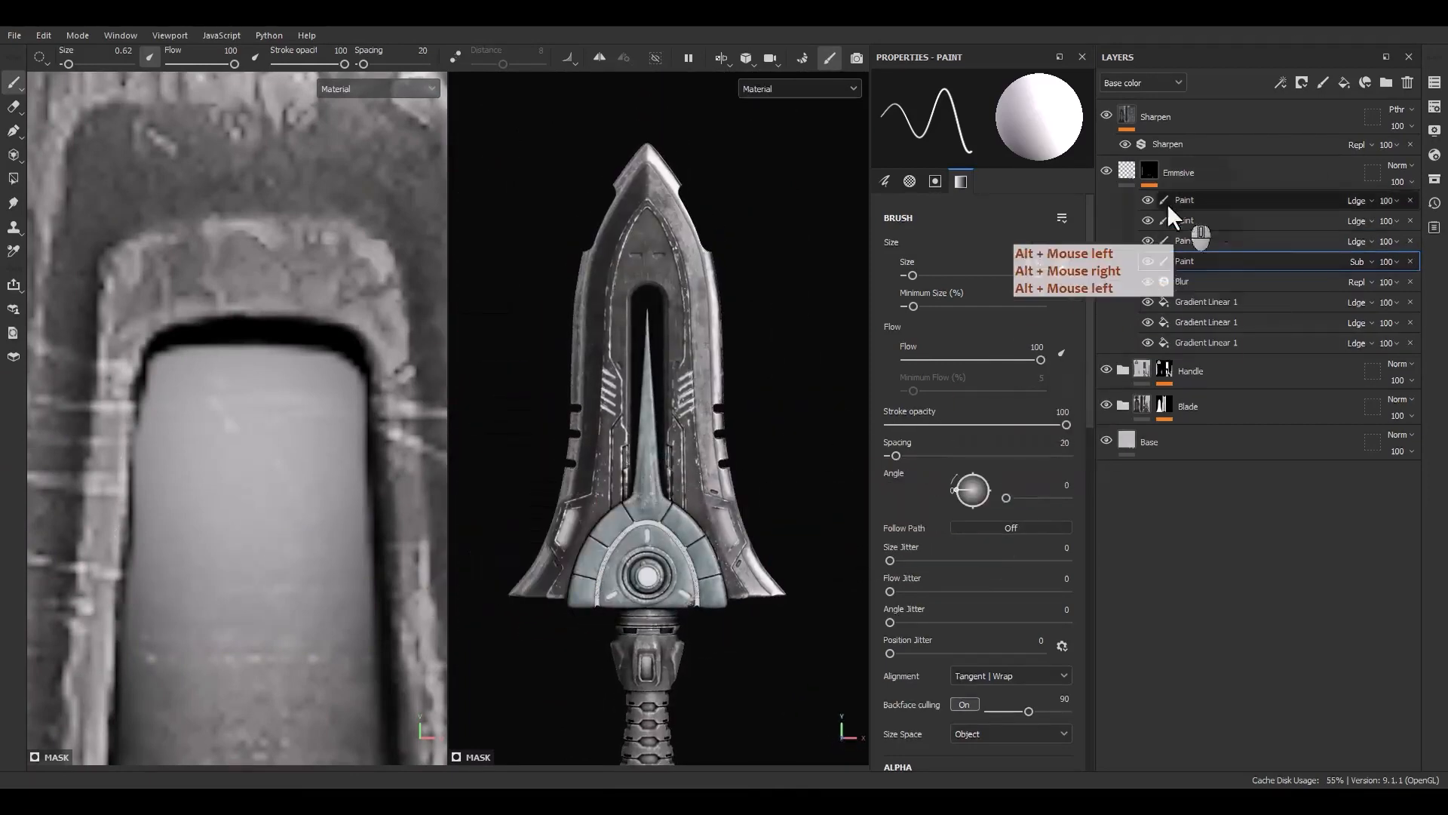
# Add a new fill layer above the Emissive layer and rename it White_Decal
pyautogui.click(1125, 170)
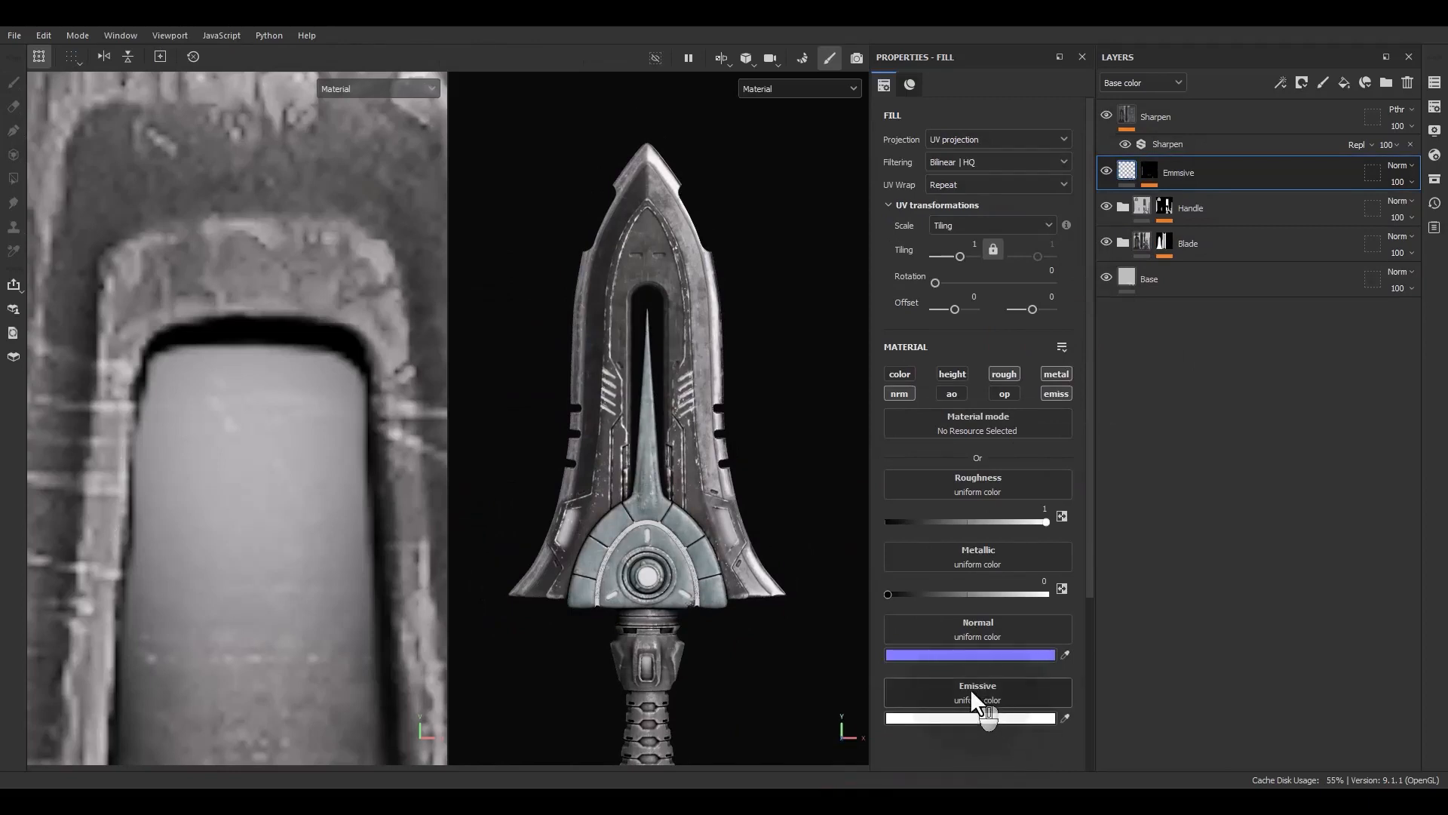
pyautogui.keyDown('alt'); pyautogui.moveTo(306, 541); pyautogui.dragTo(333, 469, button='middle'); pyautogui.keyUp('alt')
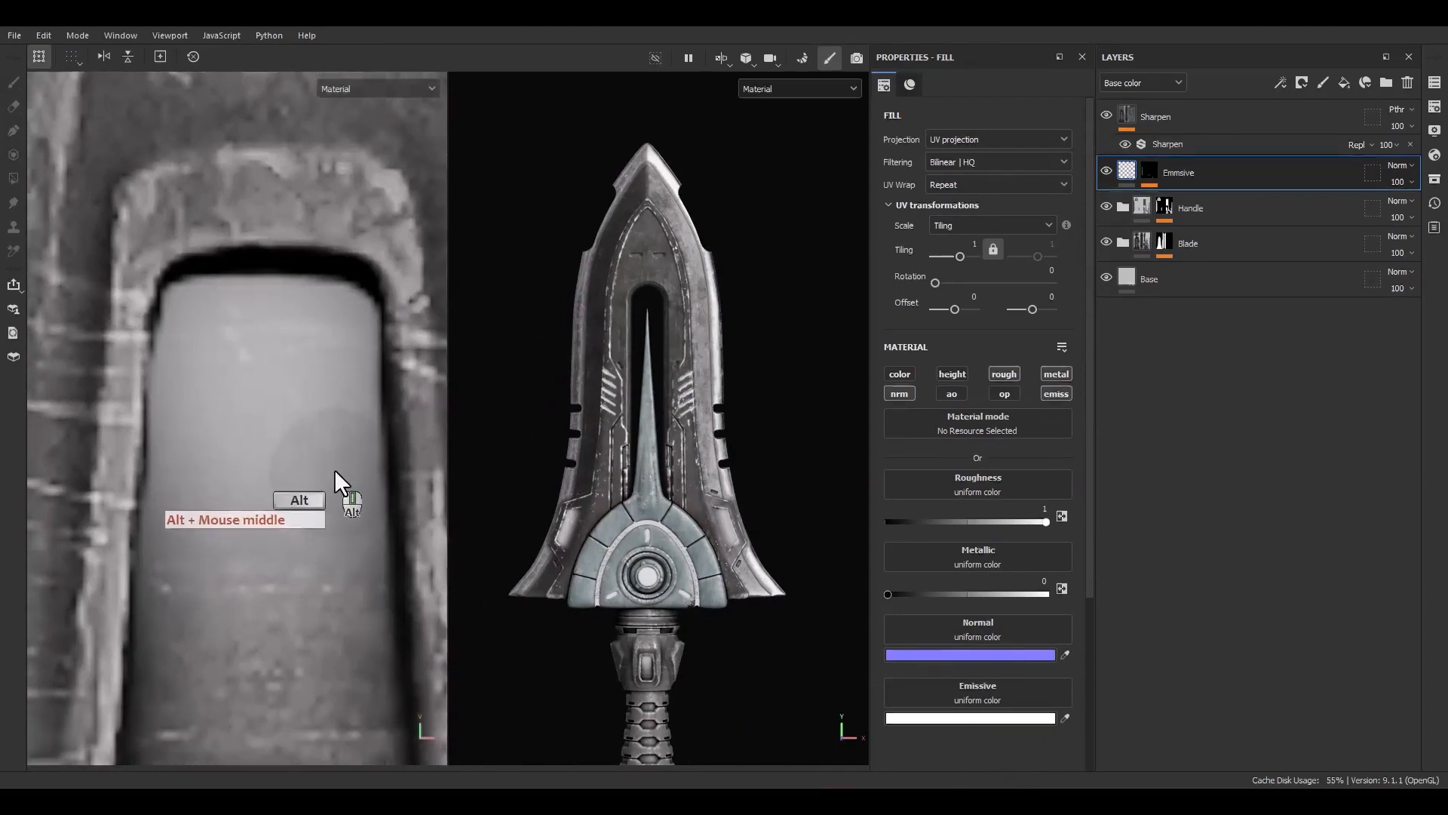
pyautogui.moveTo(333, 469)
pyautogui.keyDown('alt'); pyautogui.mouseDown(button='right')
pyautogui.moveTo(326, 438)
pyautogui.moveTo(317, 453)
pyautogui.mouseUp(button='right'); pyautogui.keyUp('alt')
pyautogui.click(1348, 83)
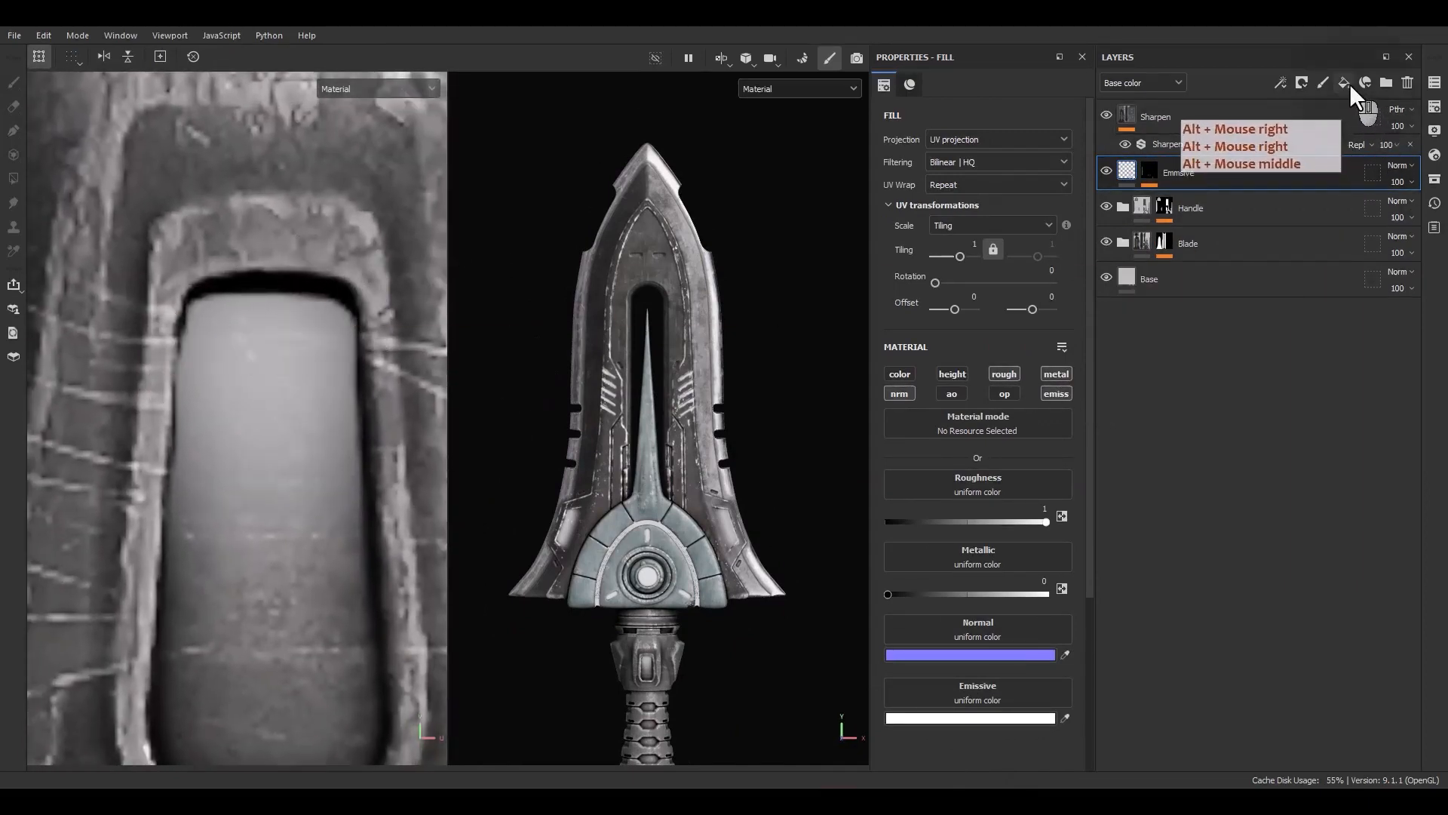
pyautogui.doubleClick(1162, 173)
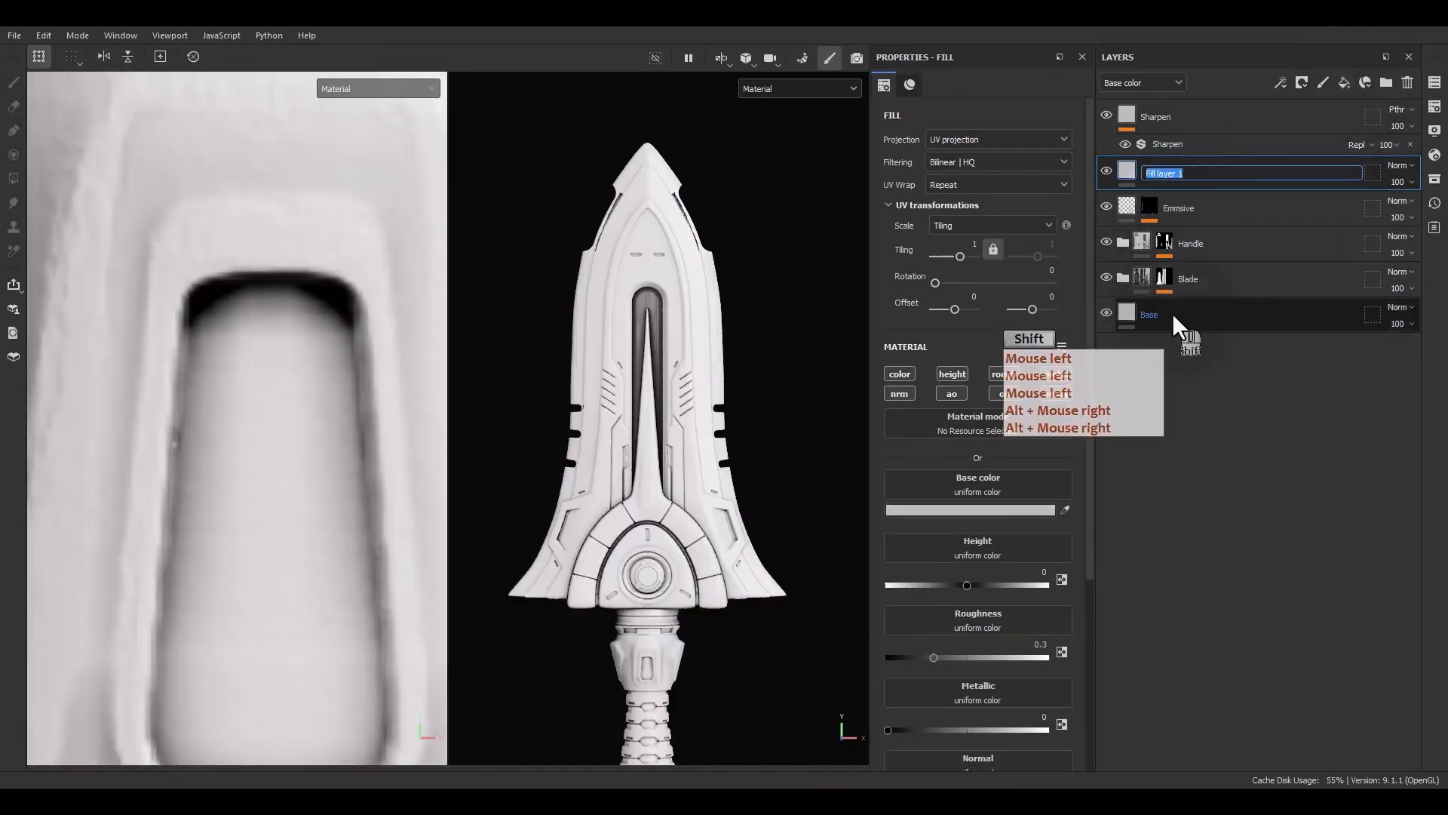
pyautogui.write('White_Decal')
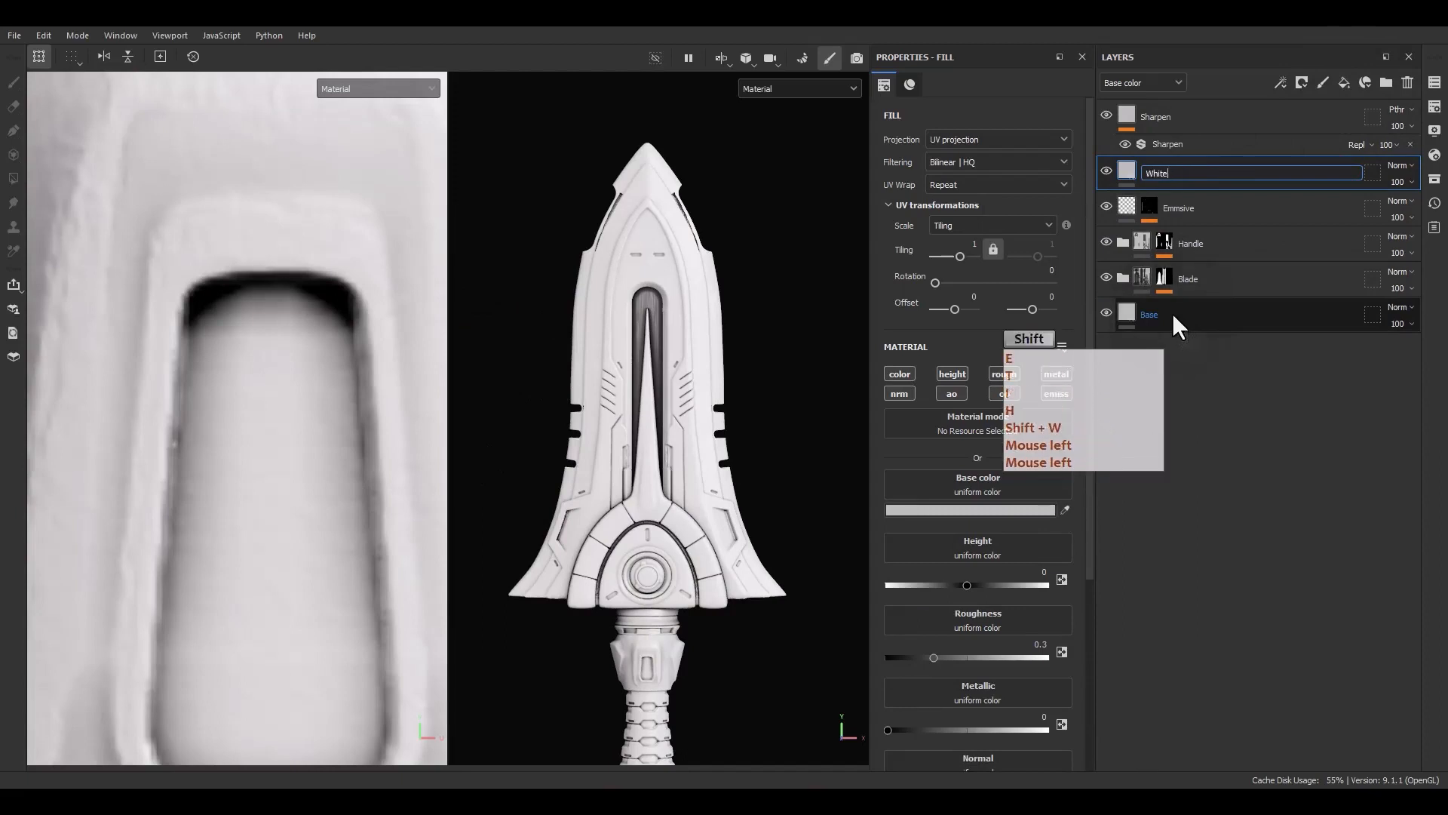
pyautogui.click(1172, 314)
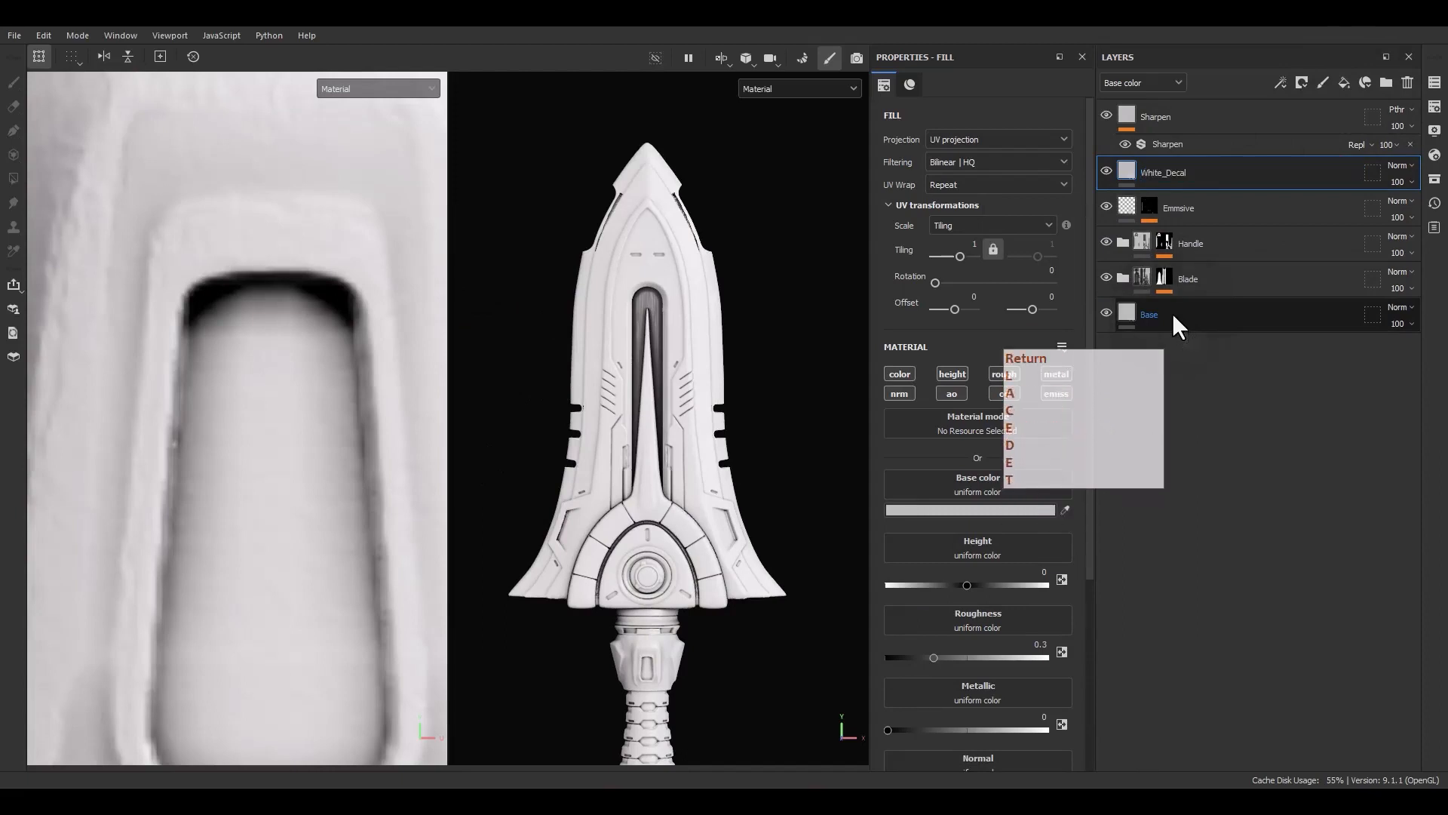
# Limit the White_Decal fill to the color, roughness, metal and normal channels
pyautogui.press('F9')
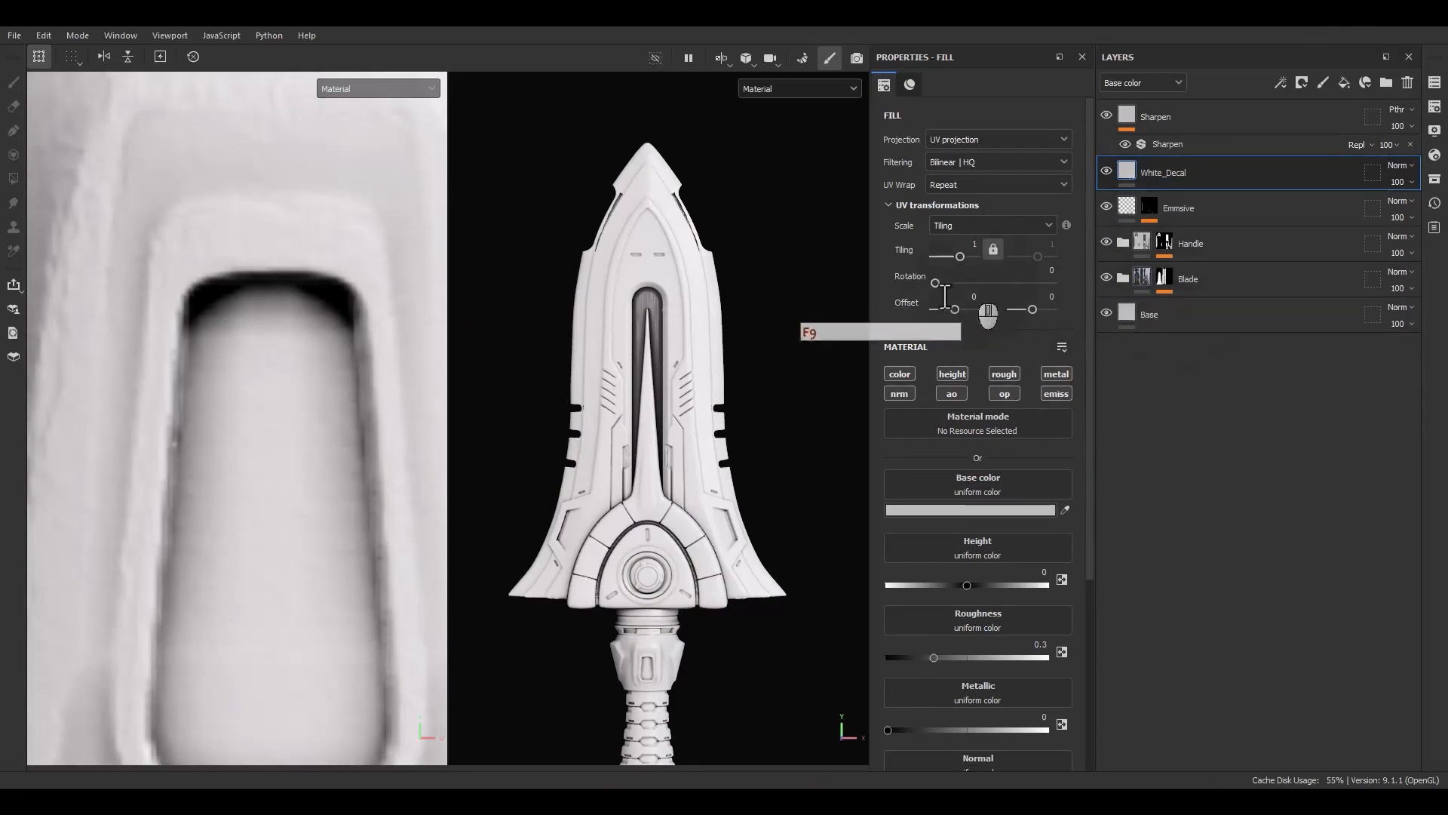
pyautogui.keyDown('alt'); pyautogui.click(899, 373); pyautogui.keyUp('alt')
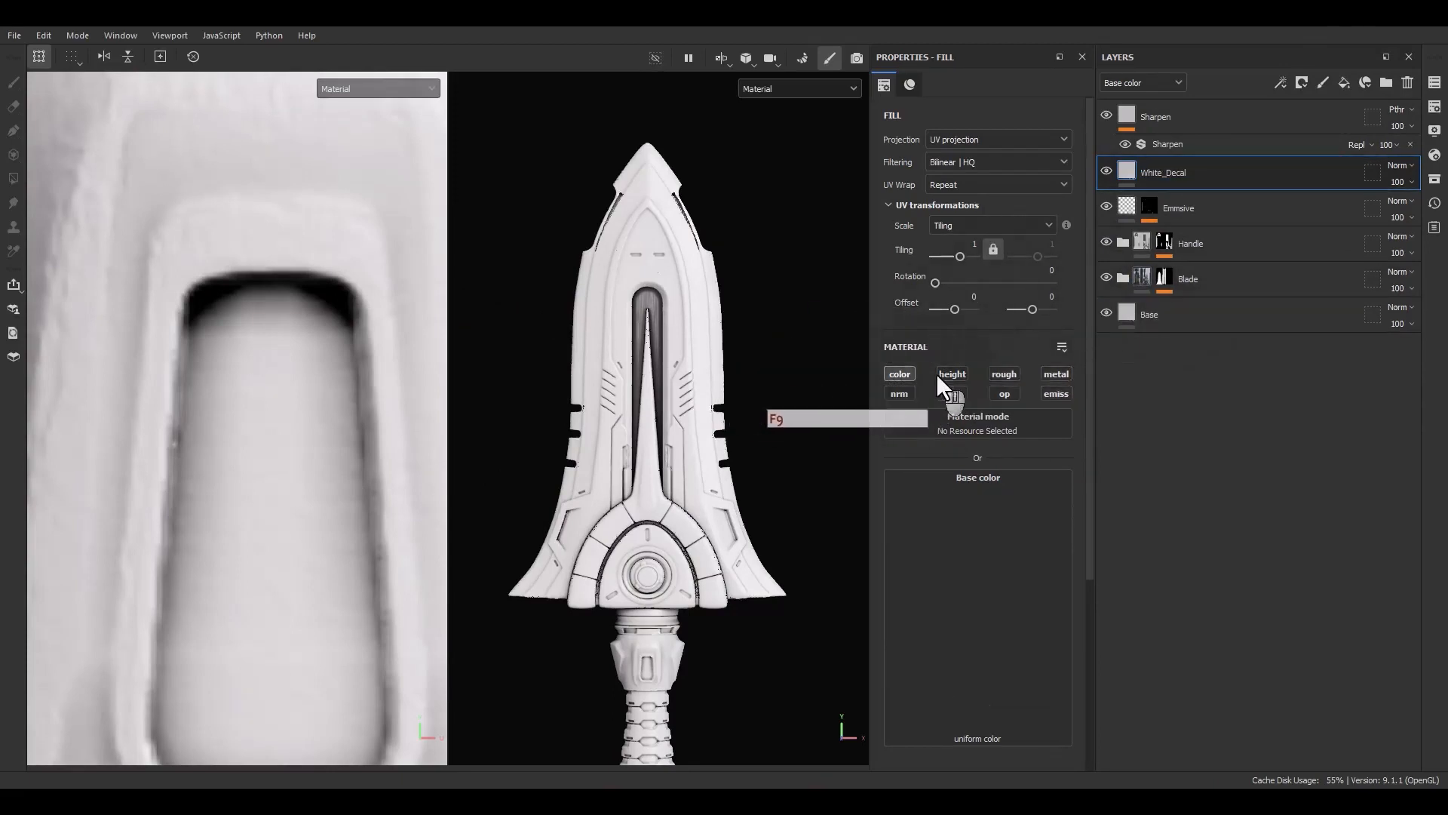
pyautogui.click(999, 371)
pyautogui.click(1056, 374)
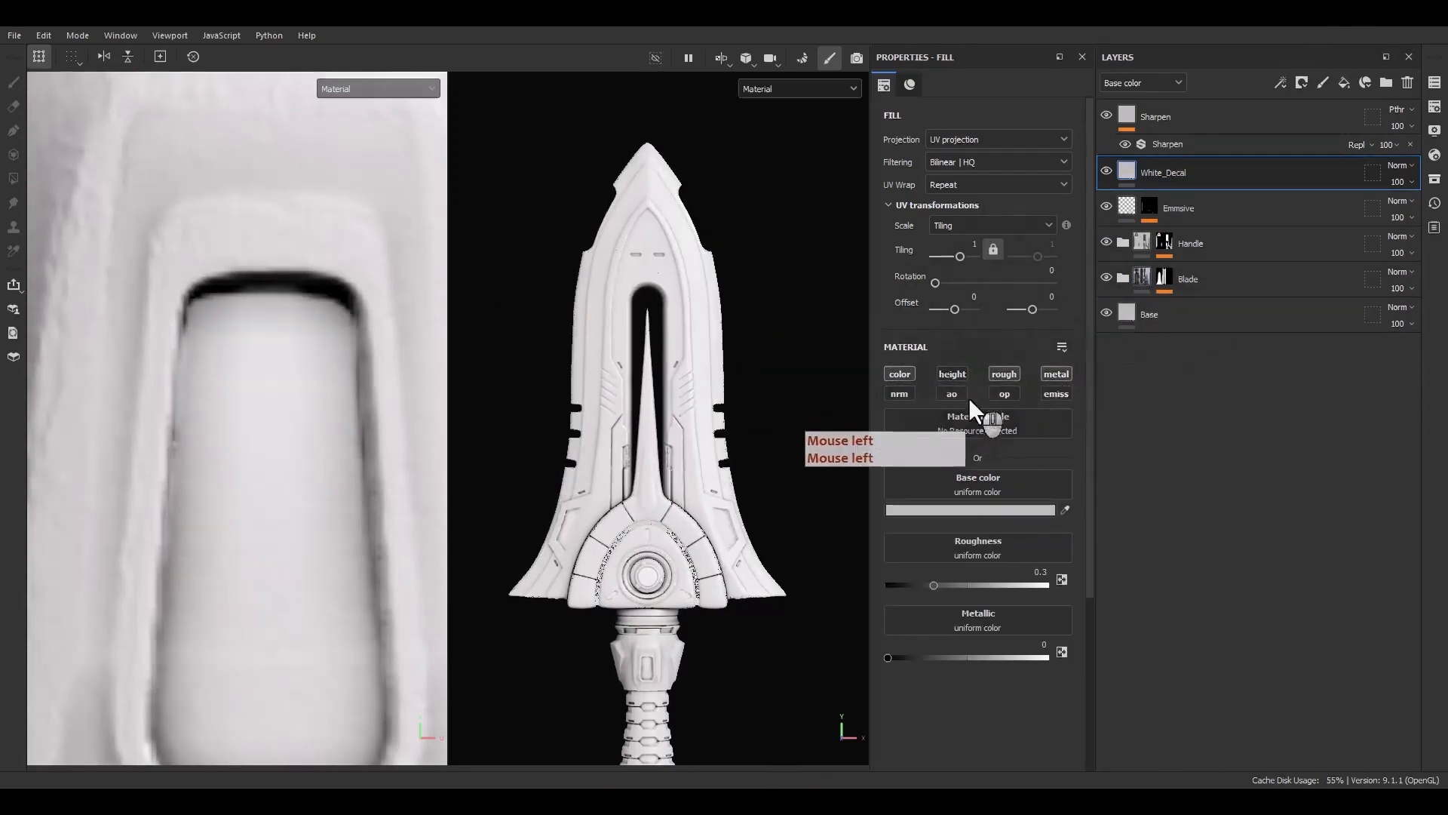
pyautogui.click(902, 395)
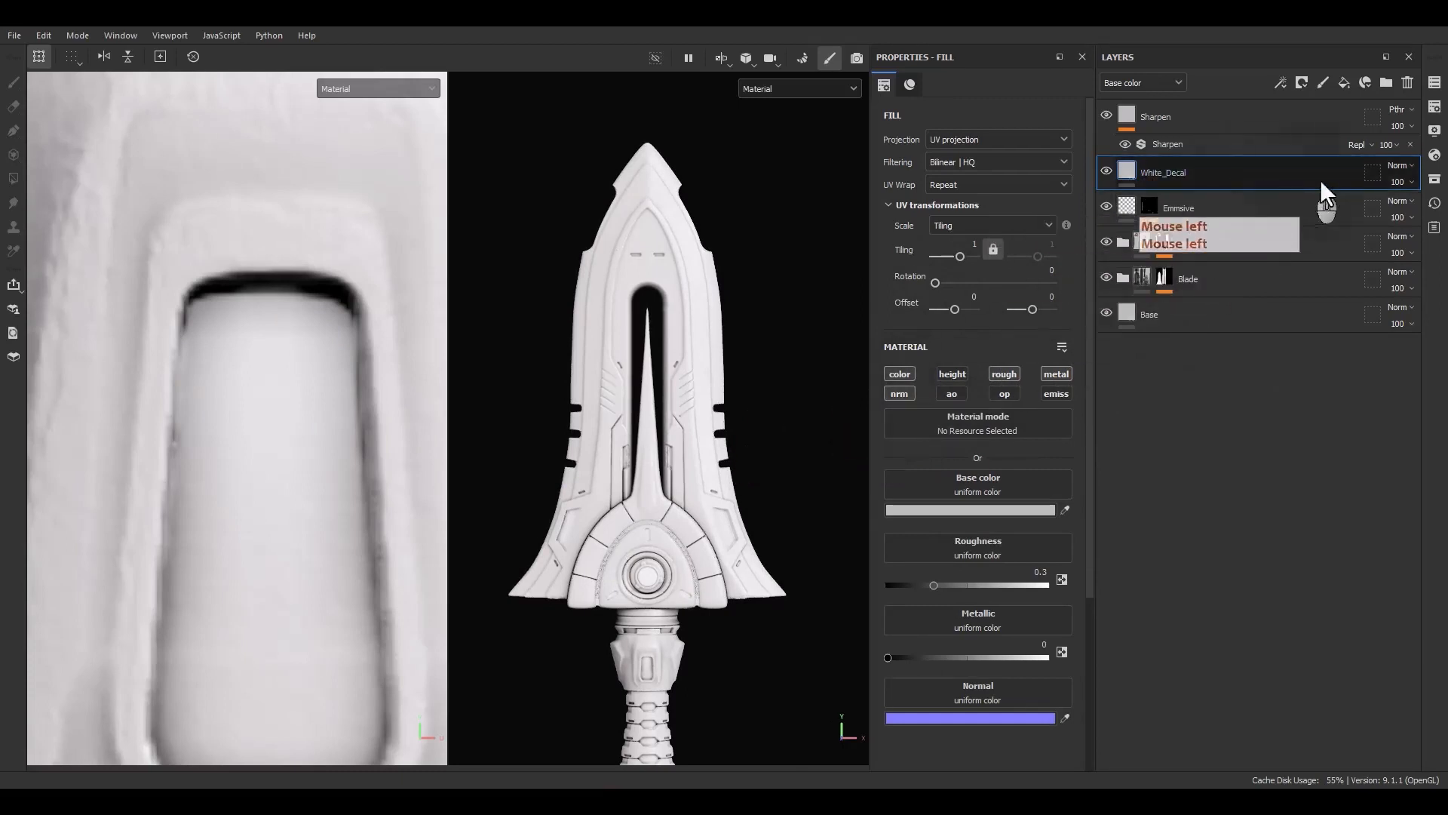
pyautogui.rightClick(1396, 166)
pyautogui.click(1387, 177)
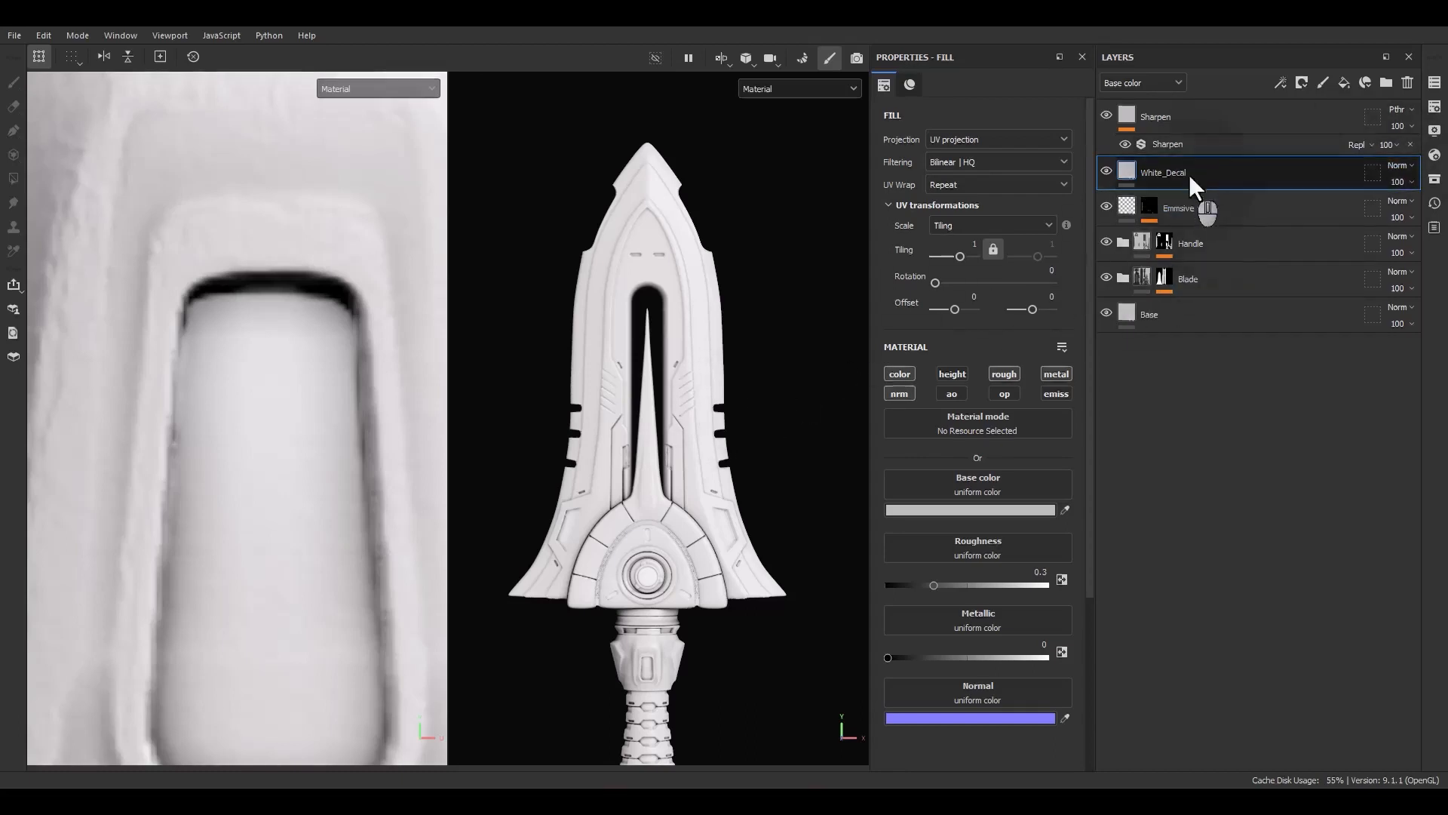
pyautogui.click(948, 510)
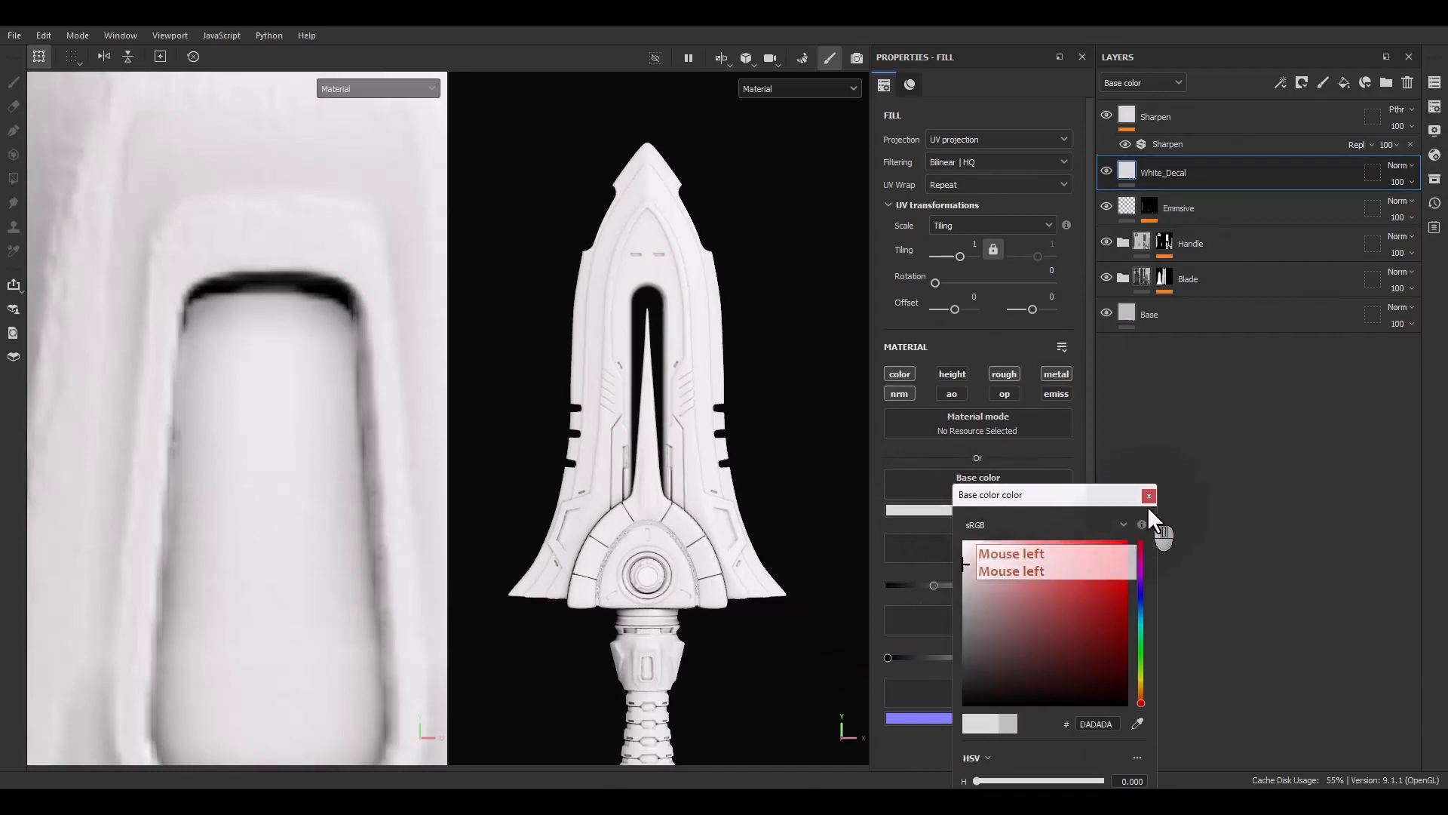
pyautogui.click(1148, 495)
pyautogui.keyDown('alt'); pyautogui.click(699, 482); pyautogui.keyUp('alt')
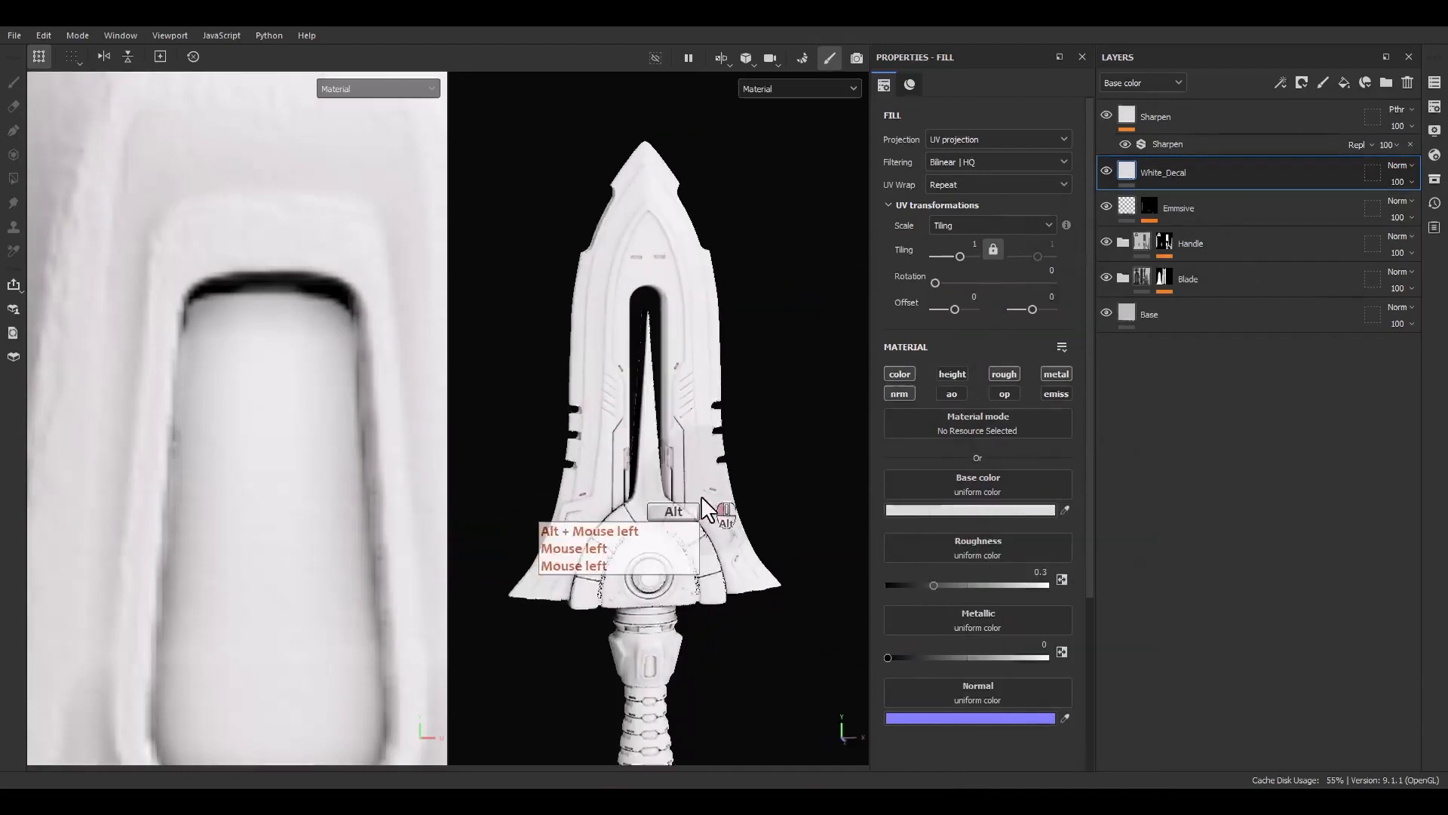
# Add a black mask to the White_Decal layer
pyautogui.rightClick(1178, 179)
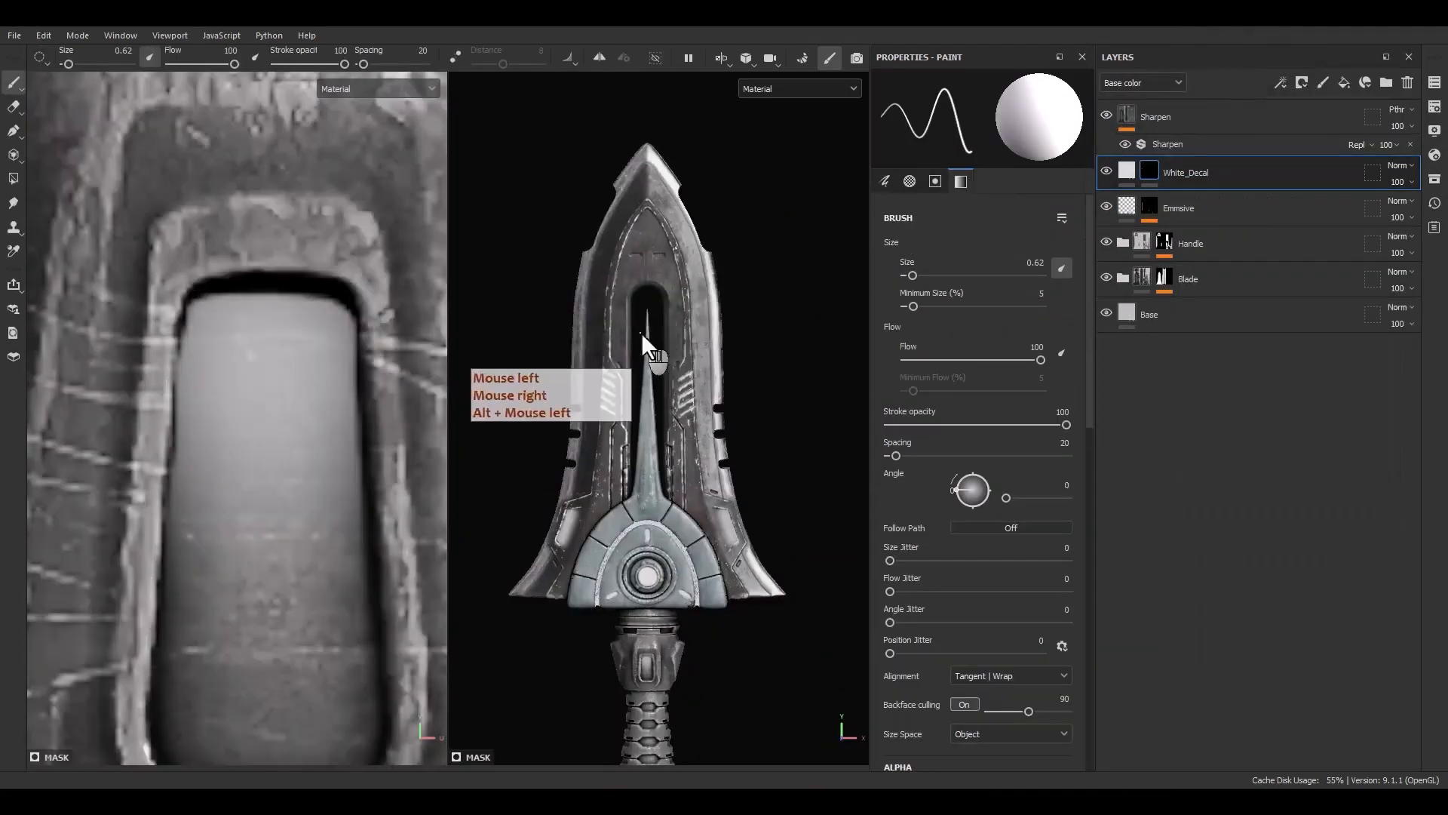
pyautogui.scroll(-3, 691, 436)
pyautogui.keyDown('alt'); pyautogui.moveTo(690, 436); pyautogui.dragTo(599, 406, button='middle'); pyautogui.keyUp('alt')
pyautogui.keyDown('alt'); pyautogui.moveTo(599, 405); pyautogui.dragTo(676, 411); pyautogui.keyUp('alt')
pyautogui.scroll(5, 678, 386)
pyautogui.keyDown('alt'); pyautogui.moveTo(701, 399); pyautogui.dragTo(660, 445, button='middle'); pyautogui.keyUp('alt')
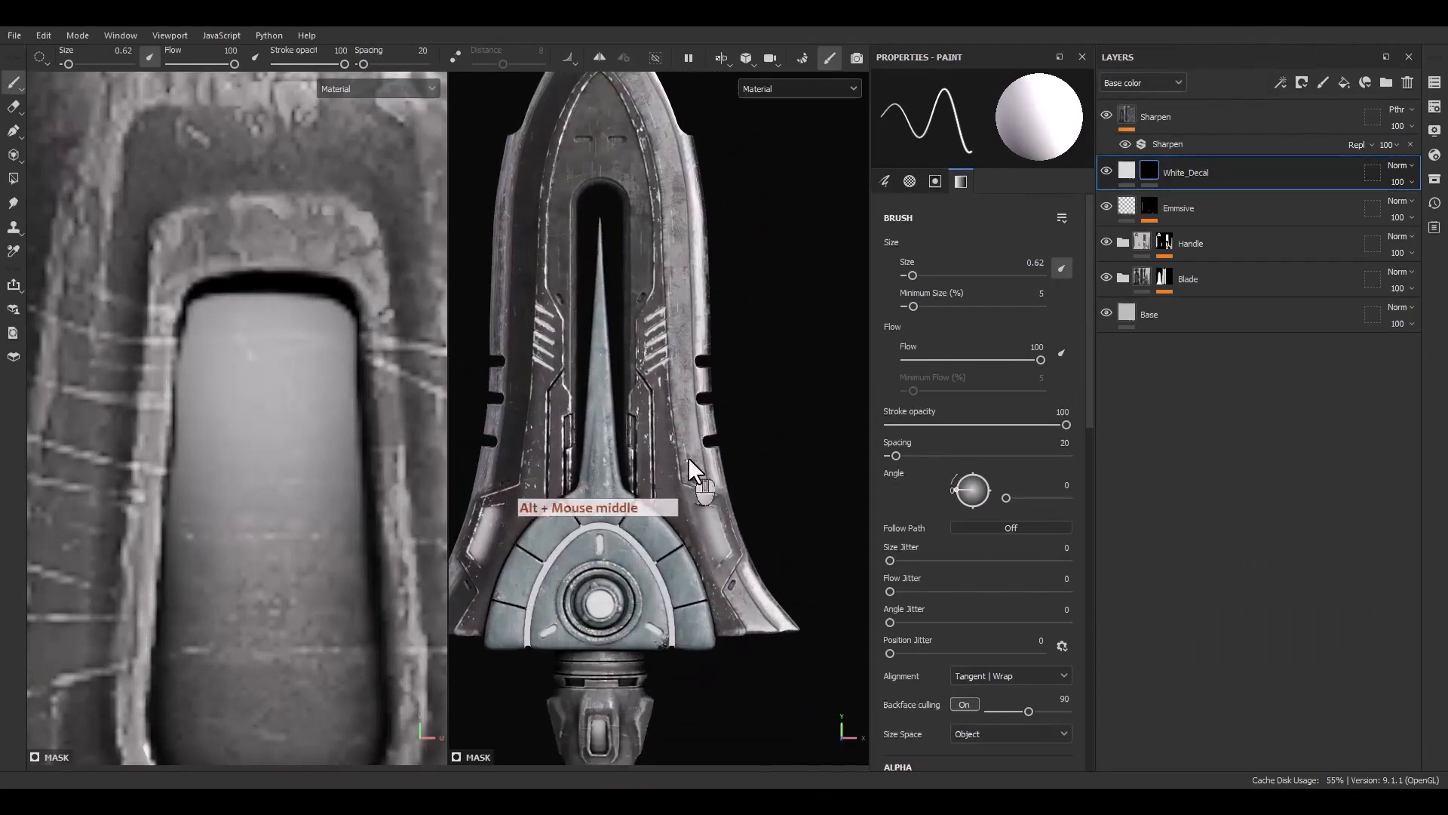
# Add a fill effect to the White_Decal mask and set its grayscale to the Stripes procedural
pyautogui.rightClick(1149, 174)
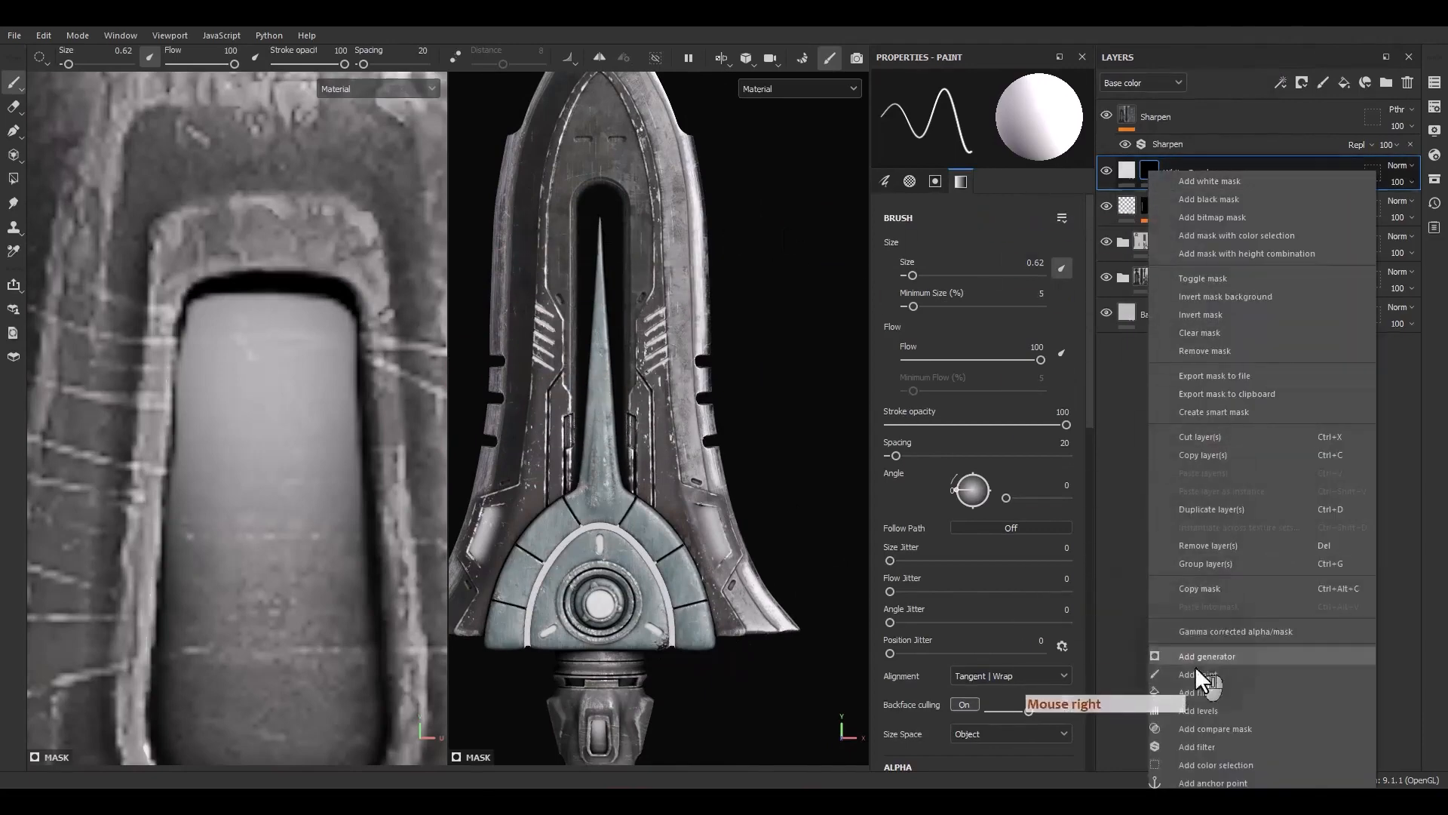
pyautogui.click(1193, 693)
pyautogui.click(977, 383)
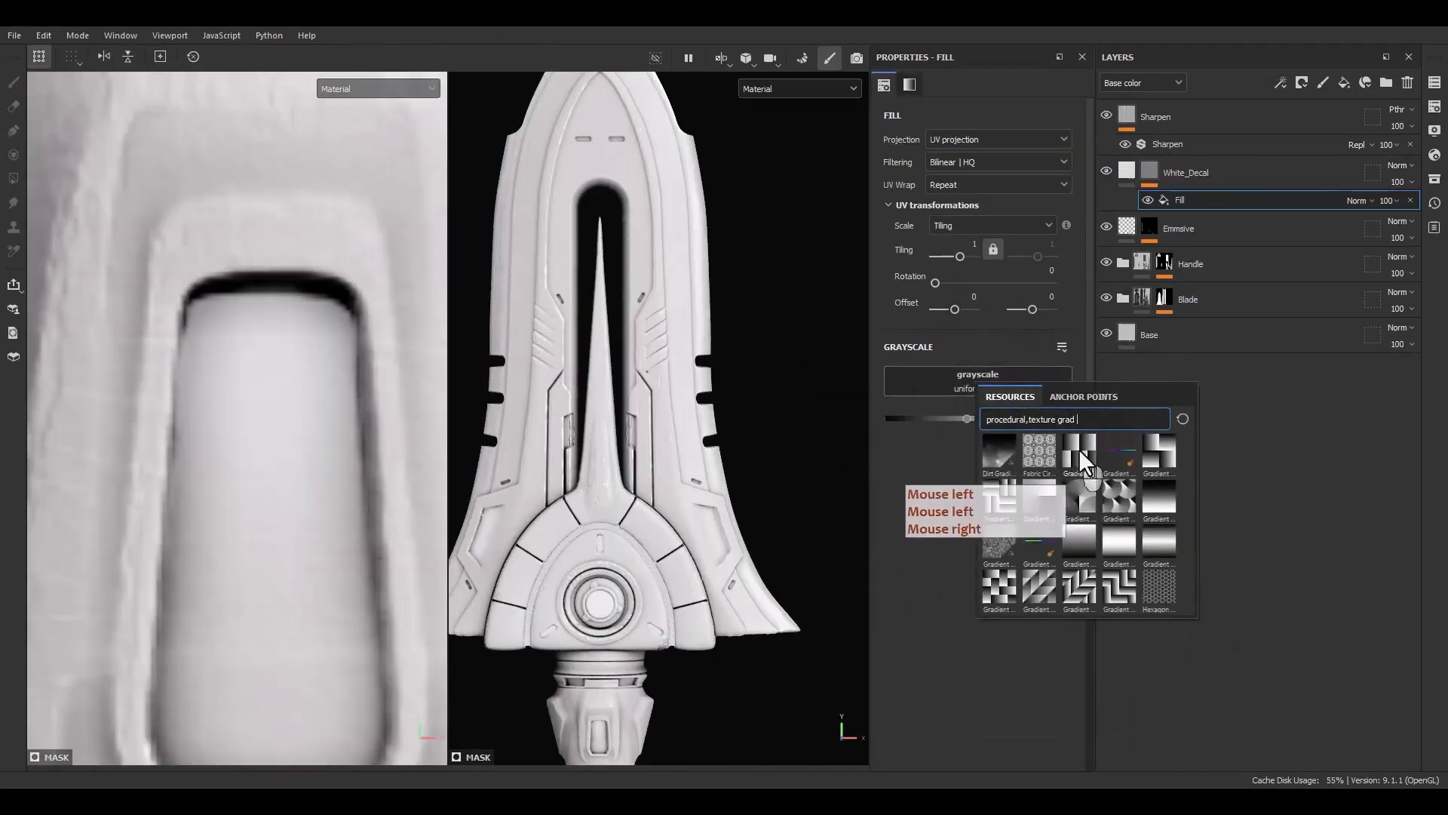
pyautogui.moveTo(1083, 421); pyautogui.dragTo(1062, 427)
pyautogui.write('strip')
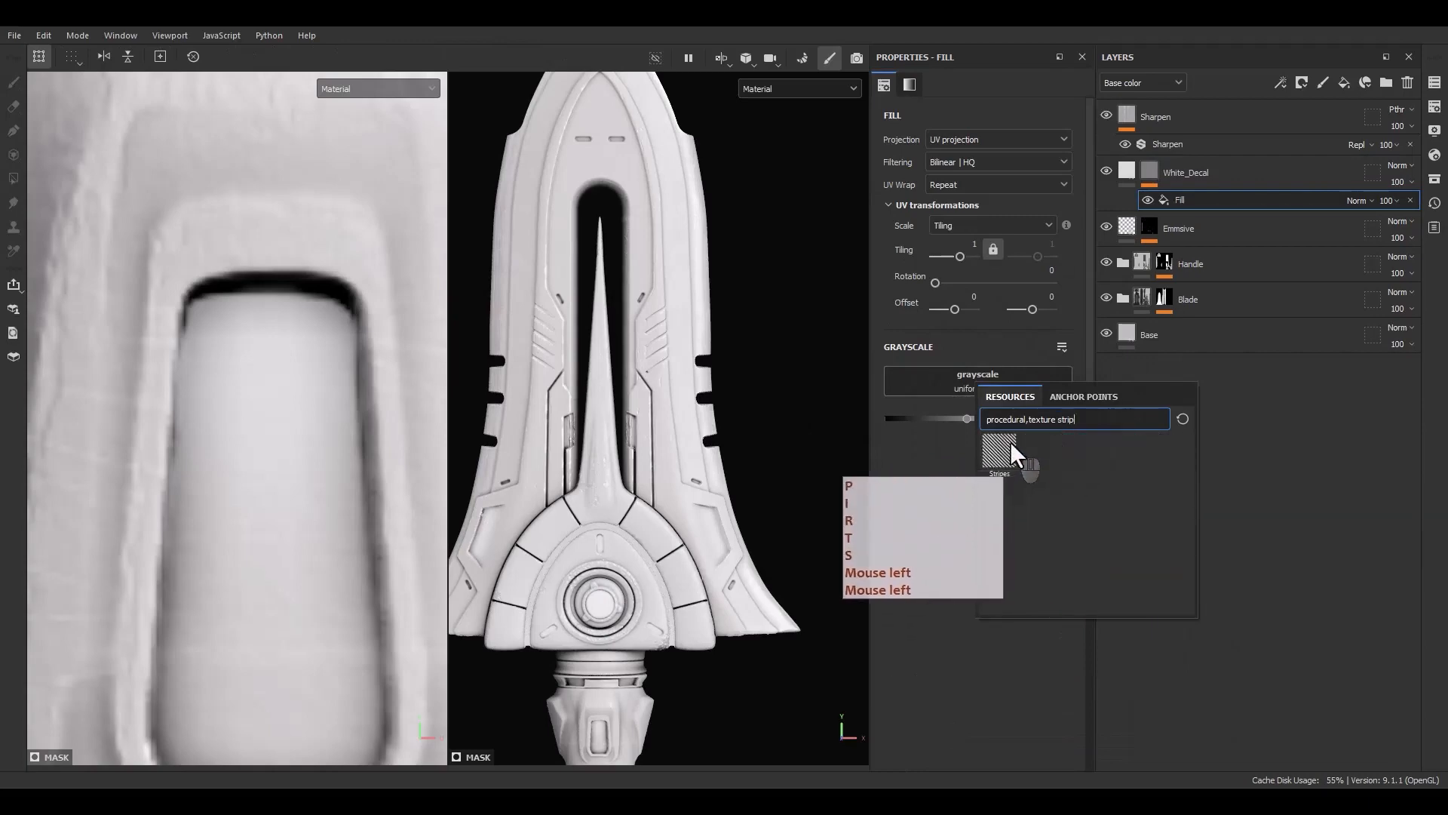
pyautogui.click(1011, 447)
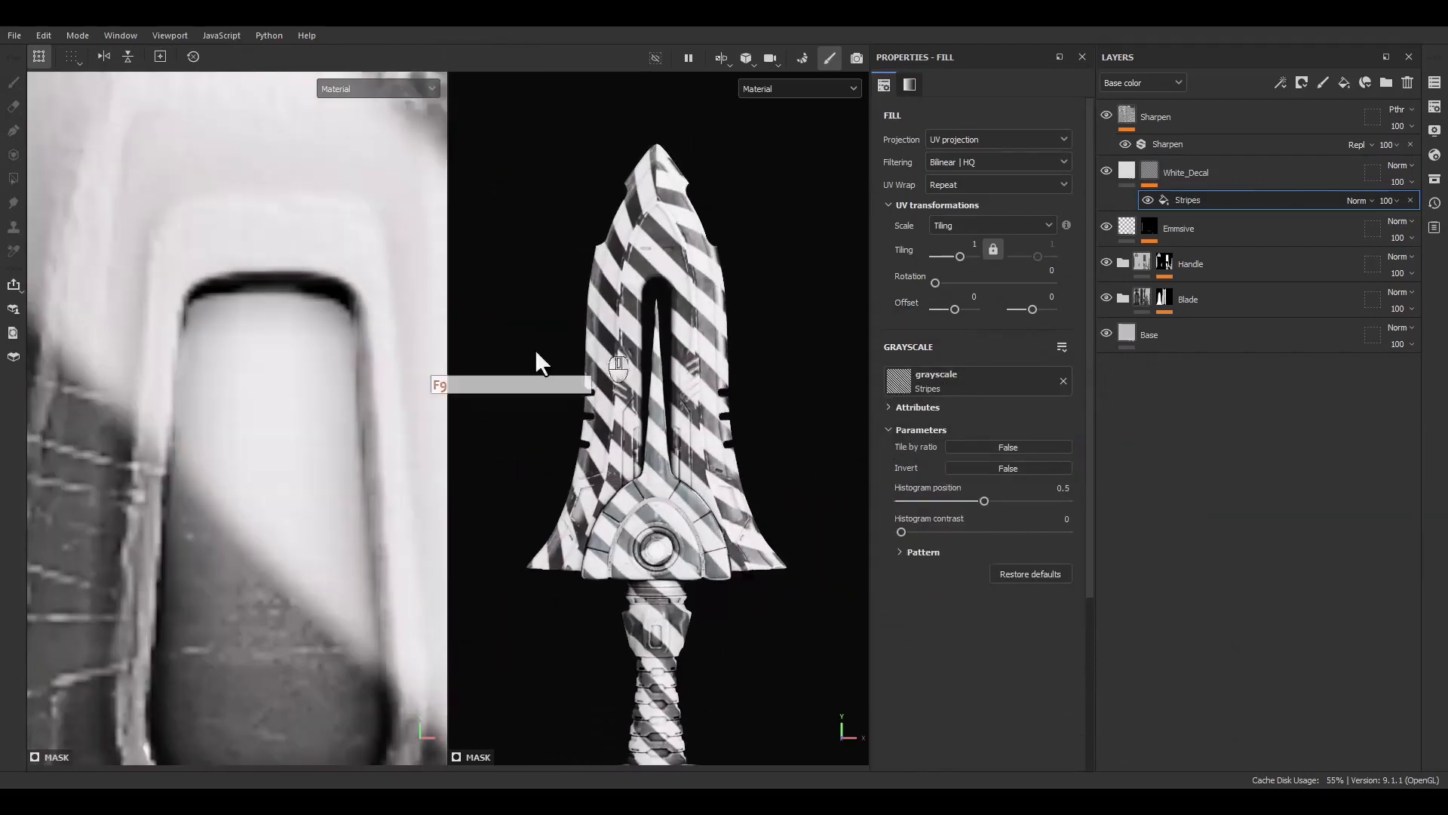
# Set the Stripes fill's UV wrap to Repeat vertically
pyautogui.press('F9')
pyautogui.scroll(-8, 355, 385)
pyautogui.keyDown('alt'); pyautogui.moveTo(324, 407); pyautogui.dragTo(318, 351, button='middle'); pyautogui.keyUp('alt')
pyautogui.scroll(5, 301, 482)
pyautogui.scroll(-5, 306, 482)
pyautogui.keyDown('alt'); pyautogui.moveTo(316, 476); pyautogui.dragTo(253, 501, button='middle'); pyautogui.keyUp('alt')
pyautogui.scroll(3, 254, 498)
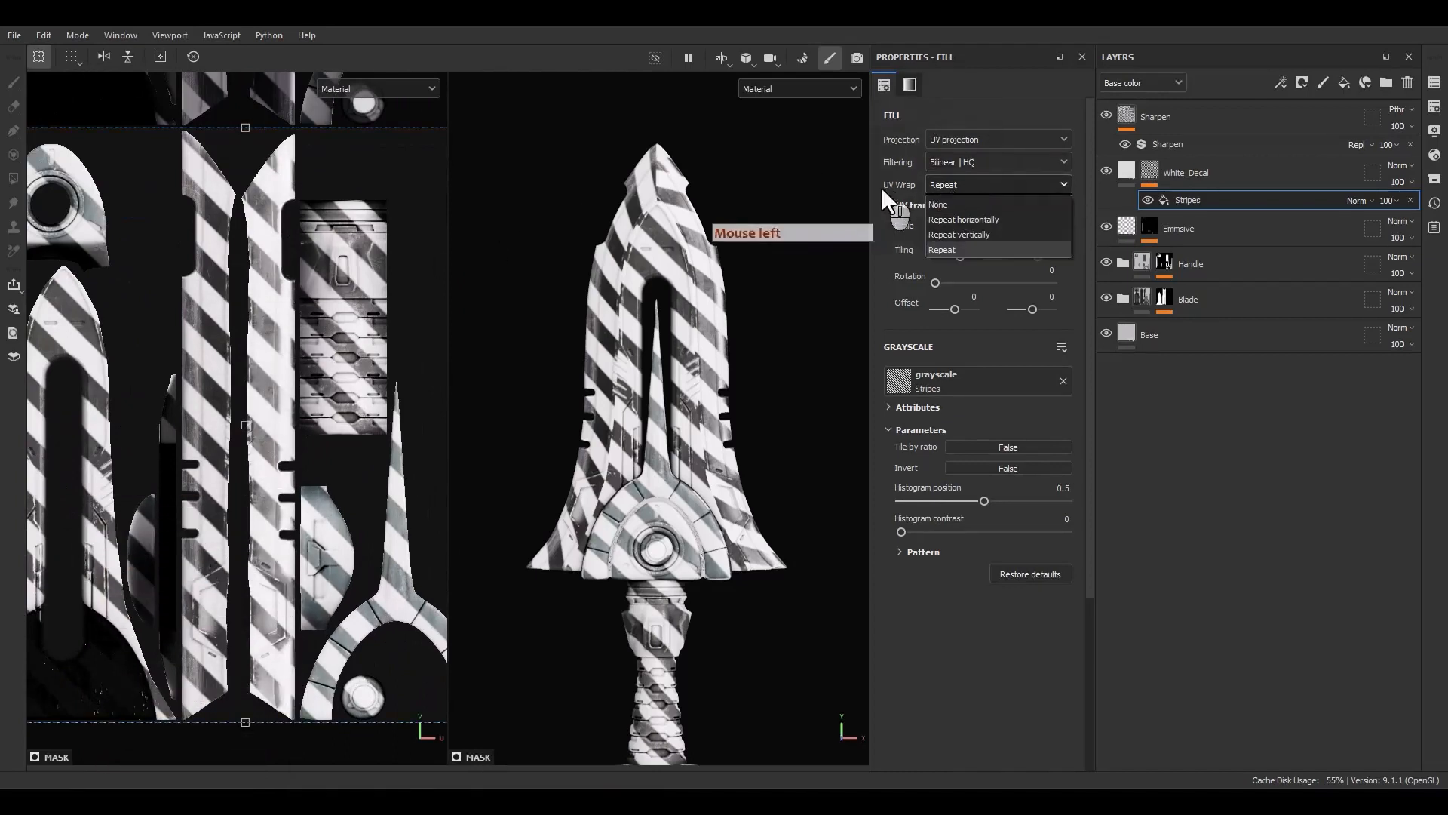
pyautogui.click(963, 235)
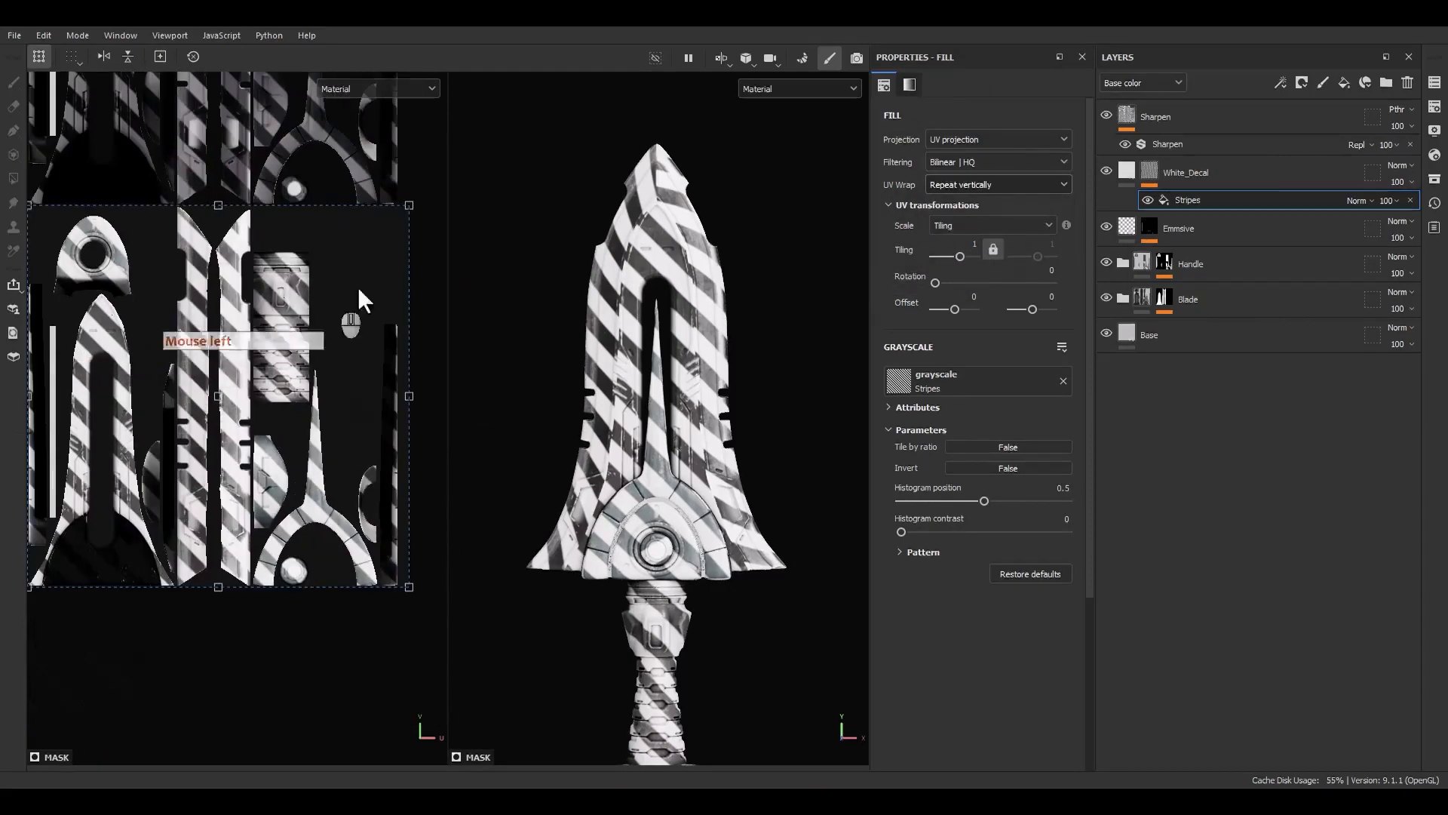
# Scale the stripes pattern down in the UV view, setting its tiling to 33
pyautogui.keyDown('ctrl'); pyautogui.keyDown('shift'); pyautogui.moveTo(408, 206); pyautogui.dragTo(234, 453); pyautogui.keyUp('shift'); pyautogui.keyUp('ctrl')
pyautogui.scroll(5, 229, 428)
pyautogui.moveTo(250, 358); pyautogui.dragTo(263, 581)
pyautogui.keyDown('alt'); pyautogui.moveTo(264, 577); pyautogui.dragTo(299, 335, button='middle'); pyautogui.keyUp('alt')
pyautogui.scroll(3, 298, 338)
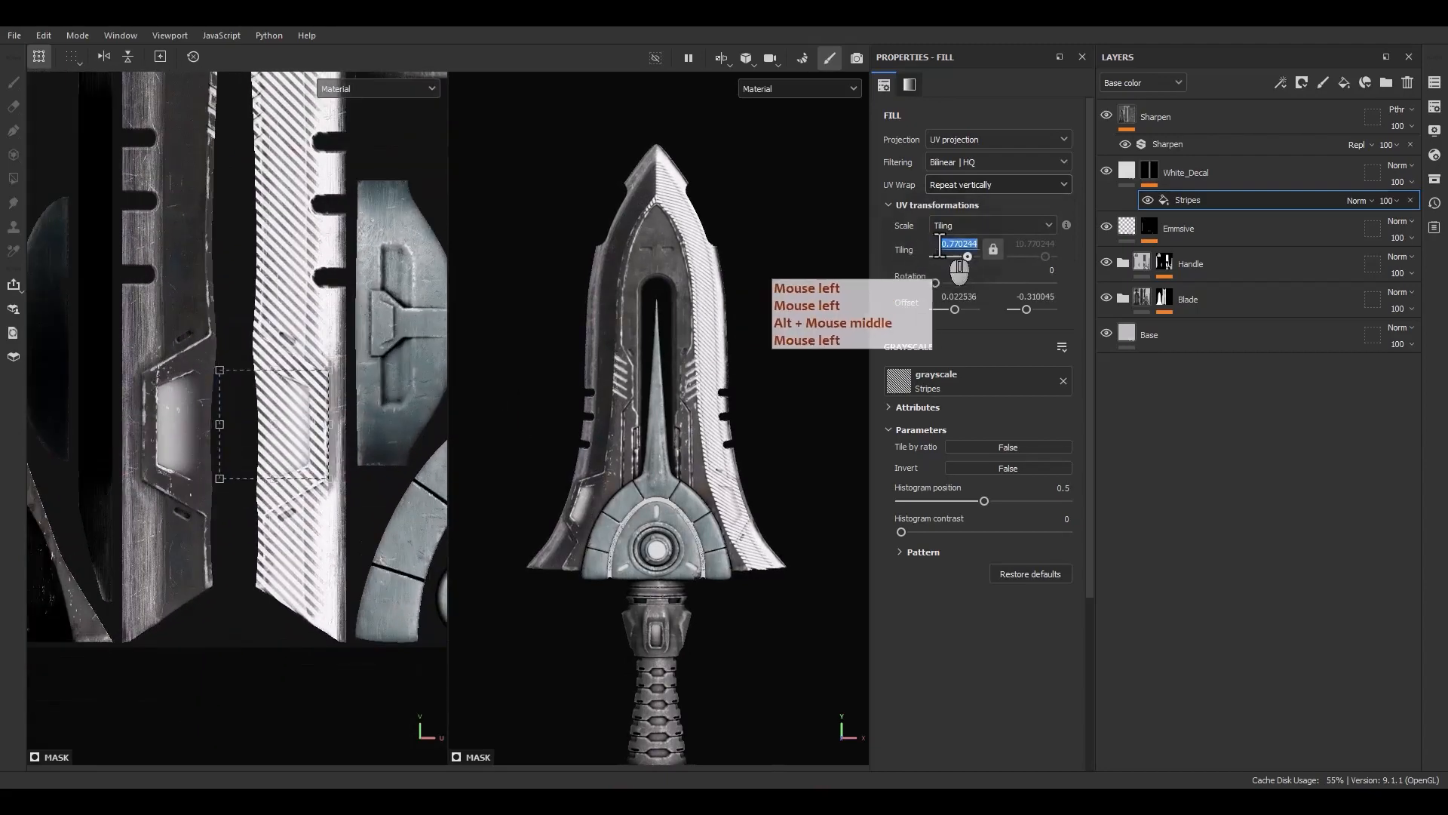
pyautogui.press('Return')
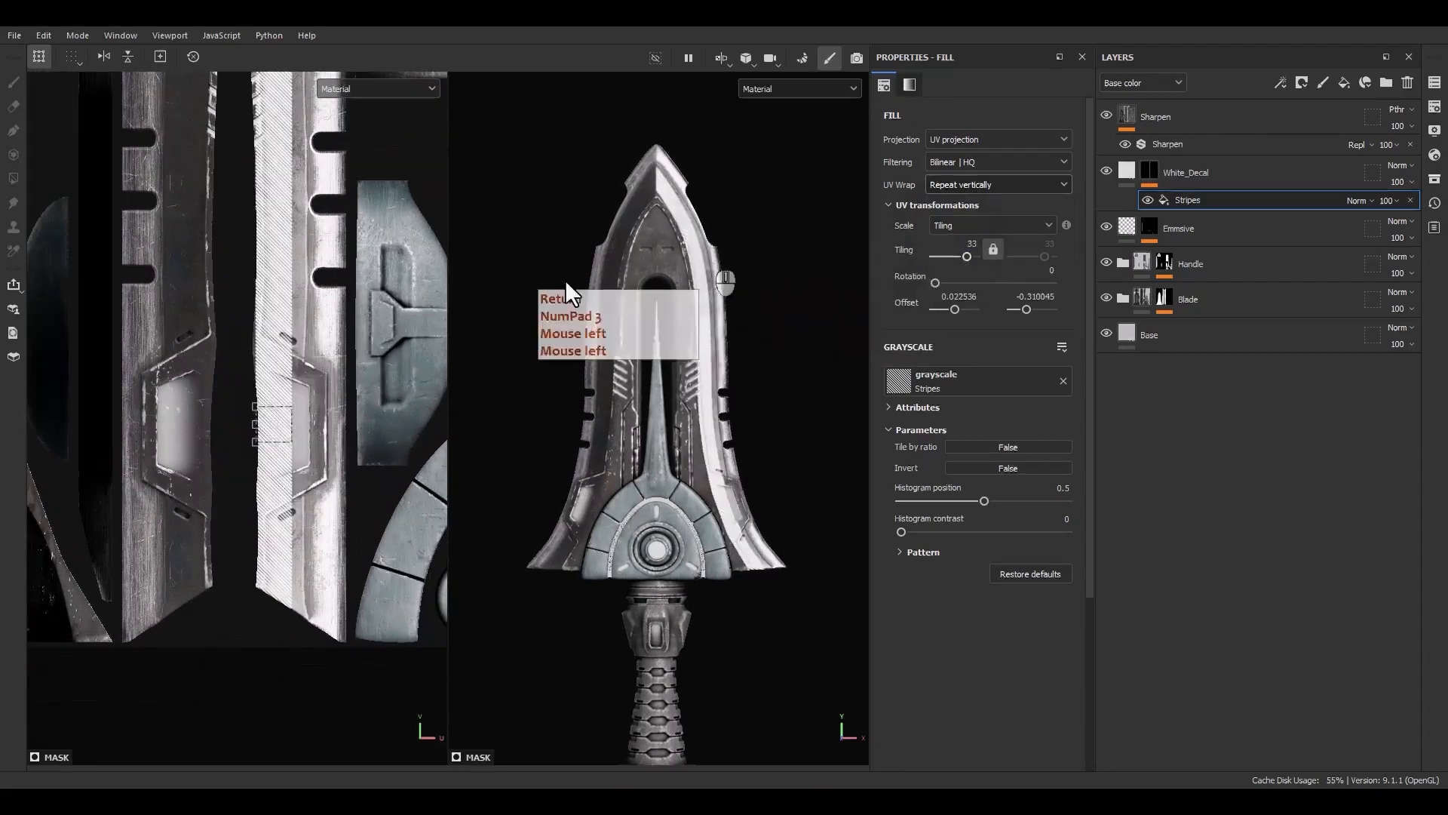
# Shift the stripes pattern's offset so the stripe lands along the blade's edge
pyautogui.scroll(4, 317, 440)
pyautogui.moveTo(251, 429); pyautogui.dragTo(265, 634)
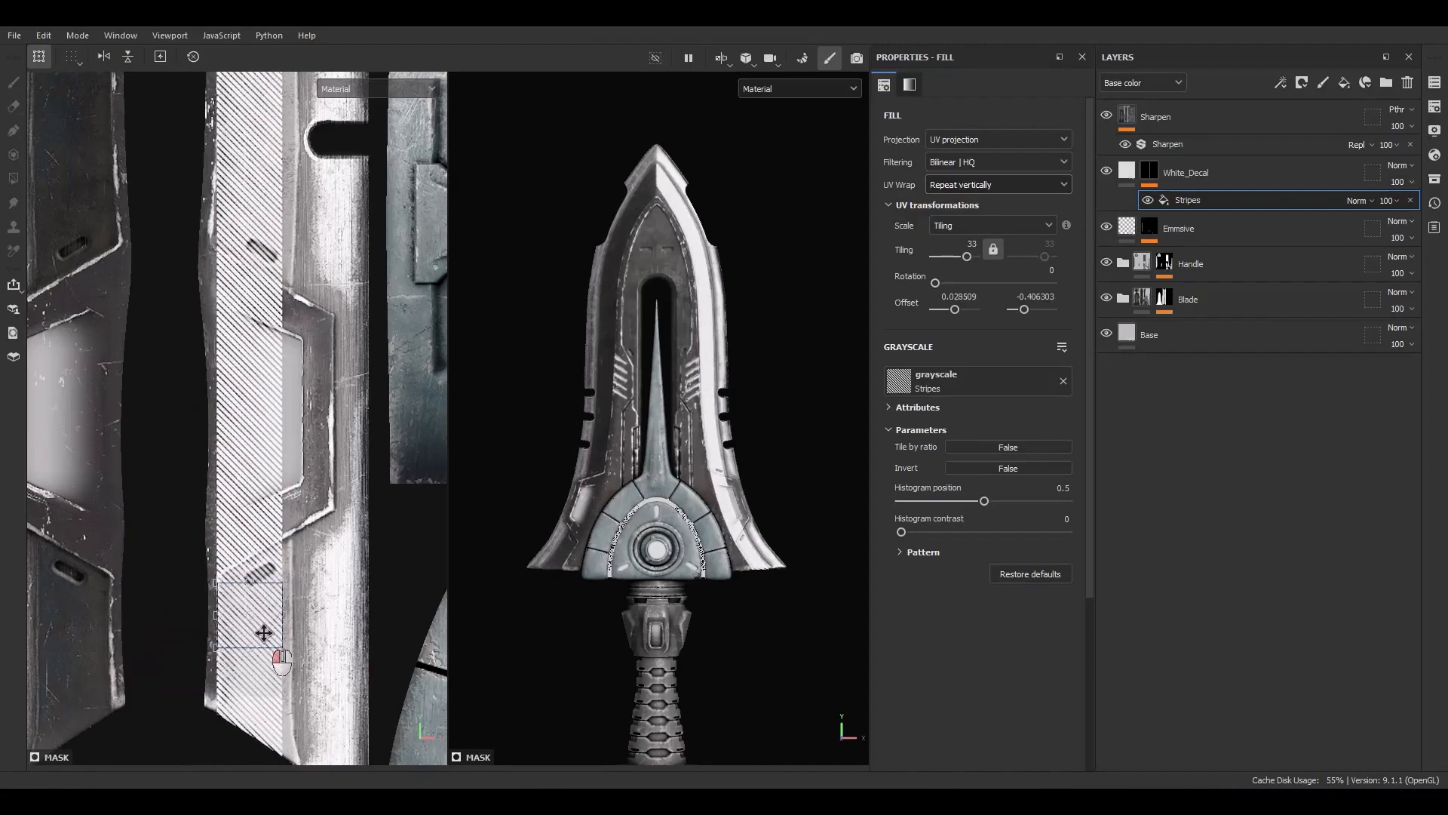
pyautogui.scroll(-2, 257, 468)
pyautogui.scroll(5, 750, 482)
pyautogui.keyDown('alt'); pyautogui.moveTo(733, 562); pyautogui.dragTo(699, 534); pyautogui.keyUp('alt')
pyautogui.moveTo(248, 568); pyautogui.dragTo(232, 576)
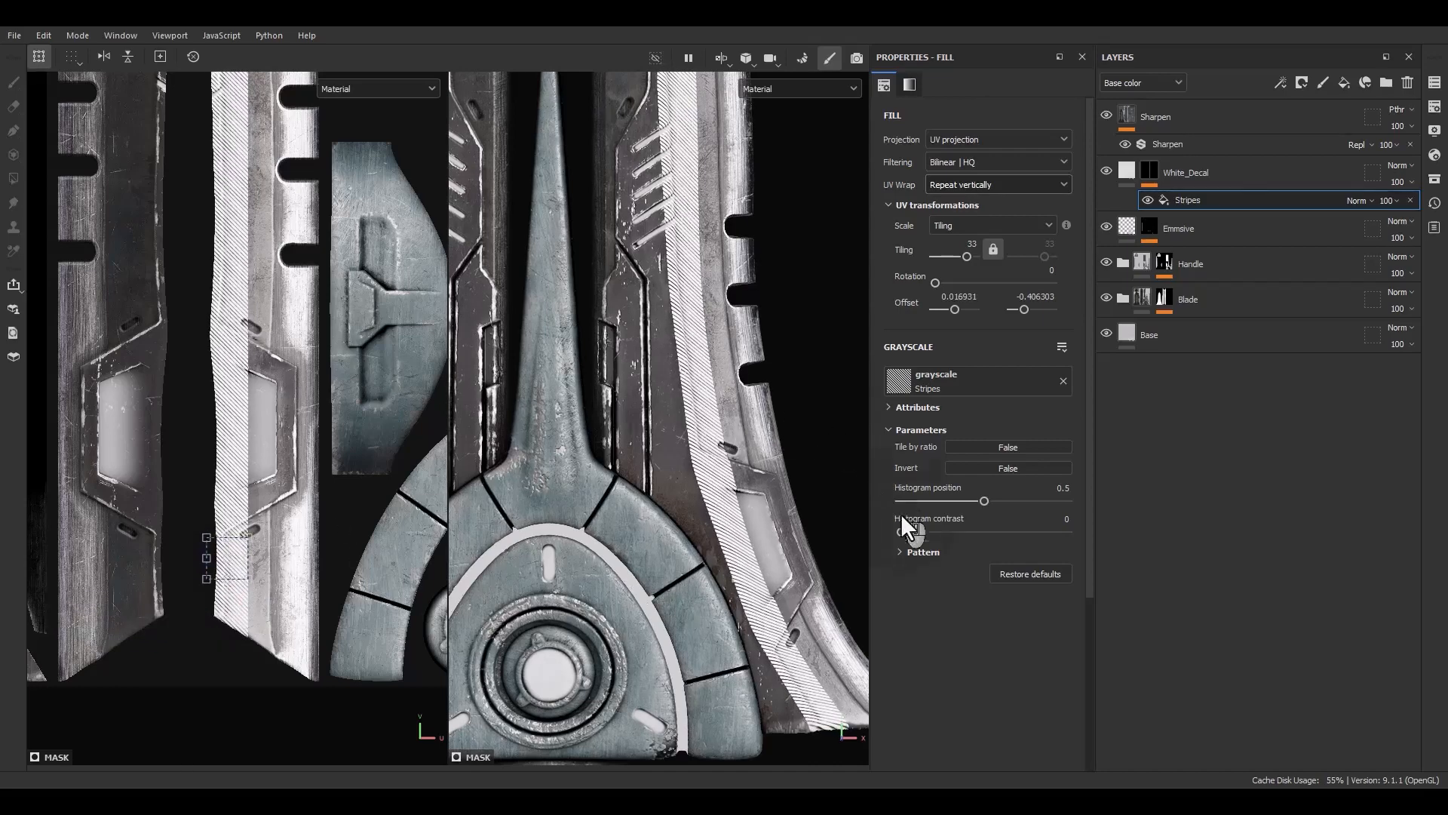
# Expand the pattern settings and set the number of stripes to 2
pyautogui.click(922, 551)
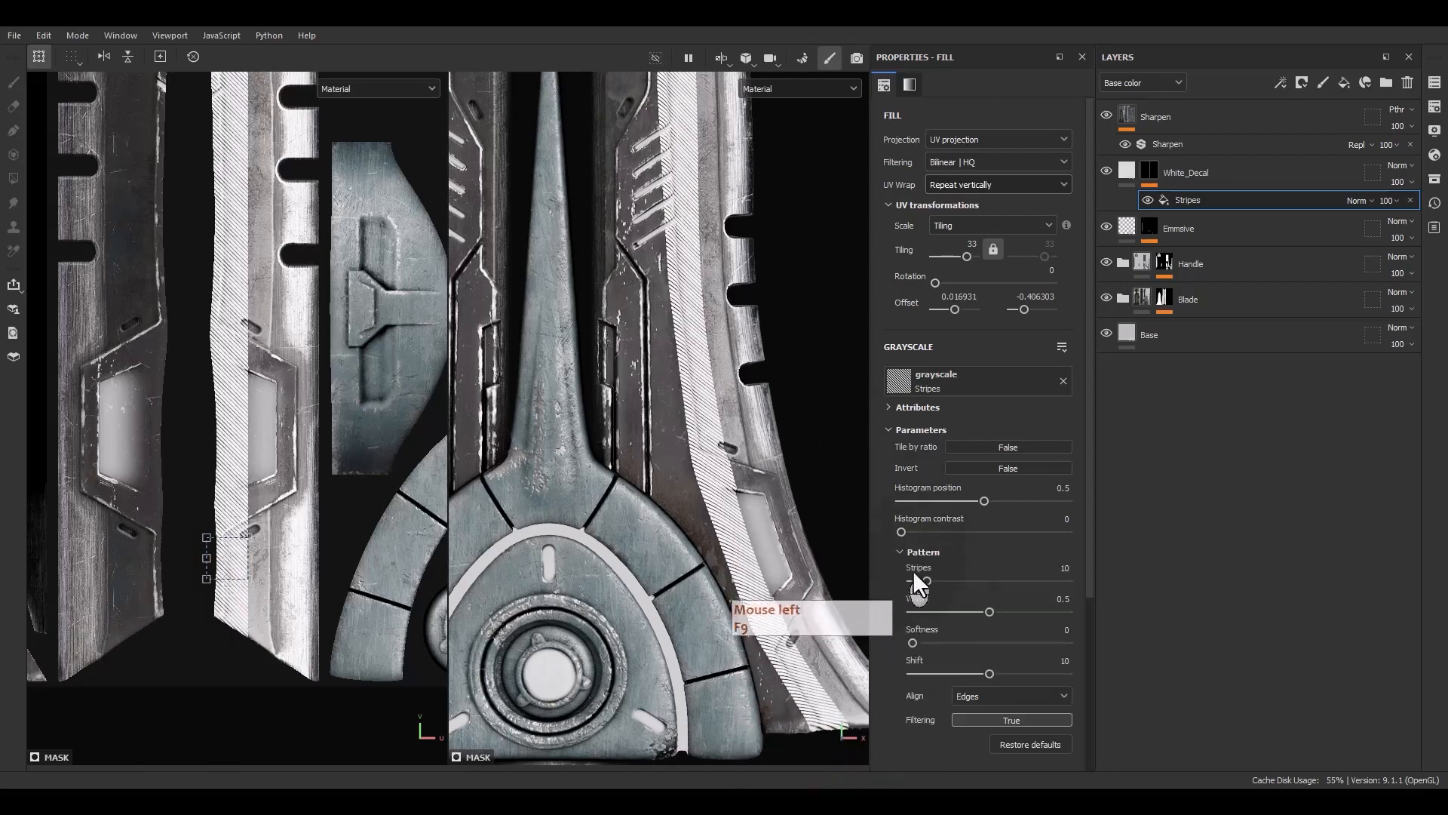
pyautogui.click(1064, 567)
pyautogui.write('2')
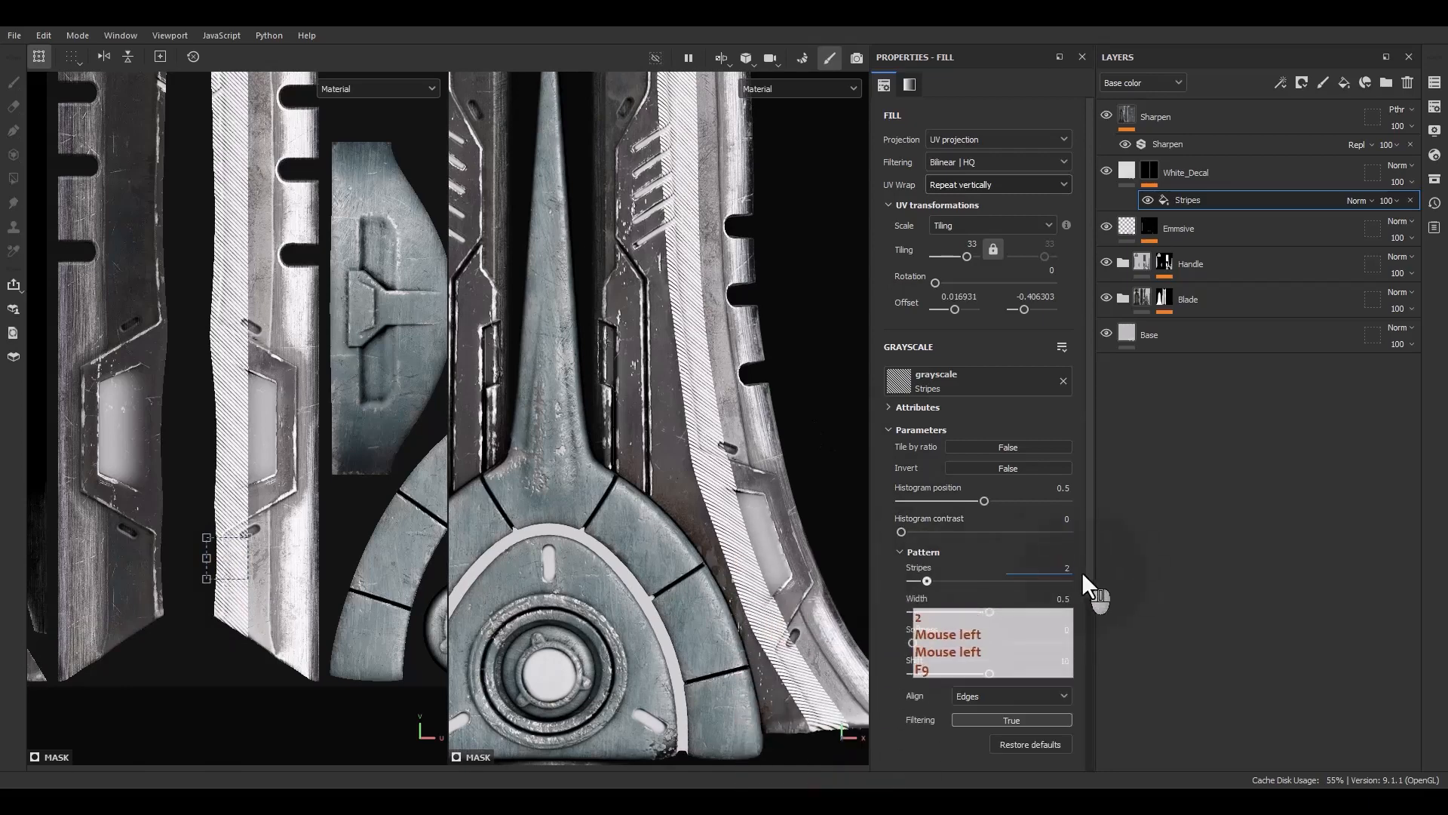
# Set the stripes pattern's shift to 2
pyautogui.press('Return')
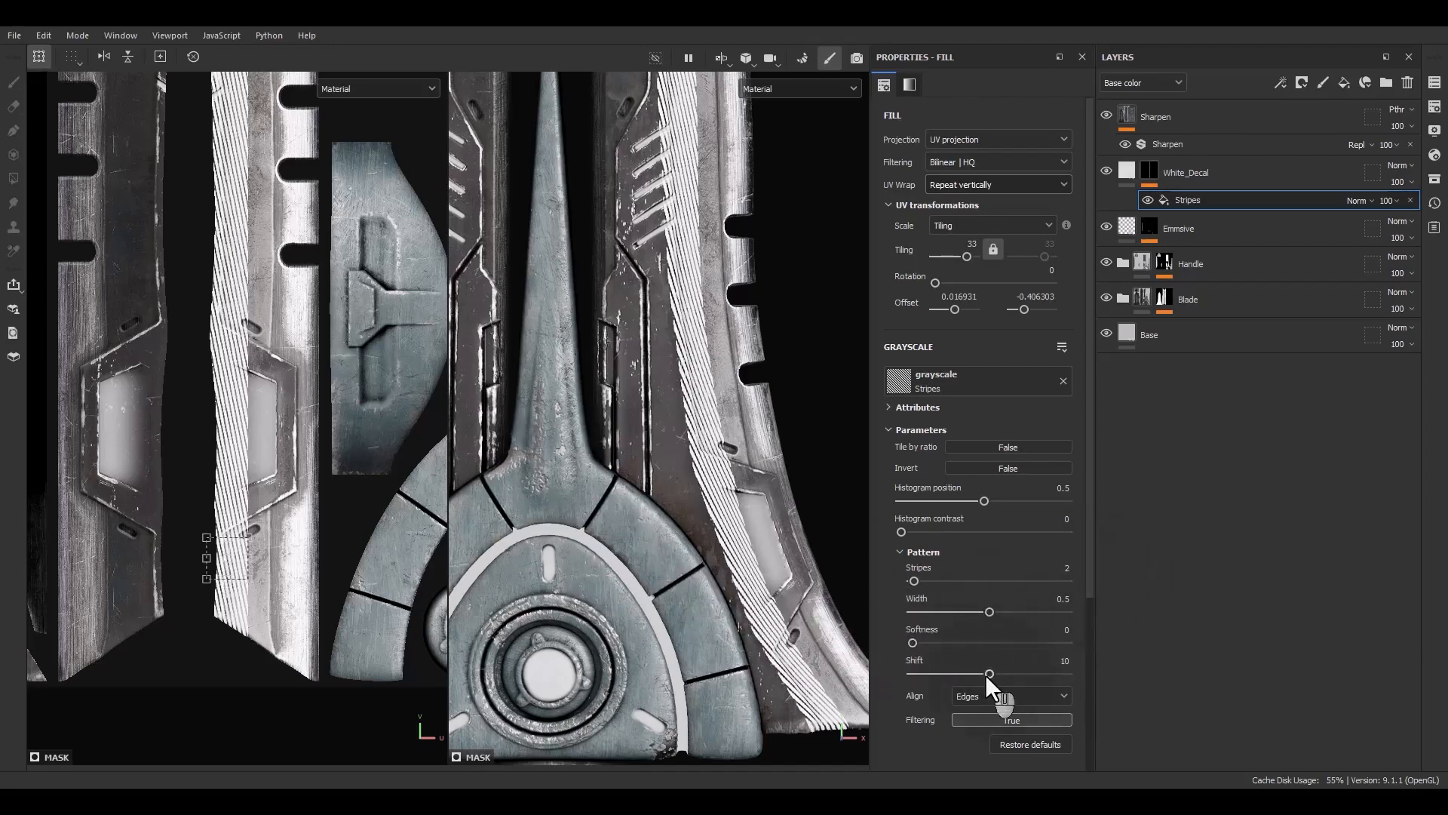
pyautogui.moveTo(986, 674); pyautogui.dragTo(926, 674)
# Inspect the stripe decal along the blade's edges from several angles in the 3D view
pyautogui.keyDown('alt'); pyautogui.moveTo(771, 401); pyautogui.dragTo(780, 768, button='middle'); pyautogui.keyUp('alt')
pyautogui.keyDown('alt'); pyautogui.moveTo(760, 450); pyautogui.dragTo(730, 420); pyautogui.keyUp('alt')
pyautogui.keyDown('alt'); pyautogui.moveTo(717, 485); pyautogui.dragTo(709, 124, button='middle'); pyautogui.keyUp('alt')
pyautogui.keyDown('alt'); pyautogui.moveTo(679, 409); pyautogui.dragTo(612, 350); pyautogui.keyUp('alt')
pyautogui.keyDown('alt'); pyautogui.moveTo(612, 350); pyautogui.dragTo(642, 310, button='middle'); pyautogui.keyUp('alt')
pyautogui.scroll(2, 796, 646)
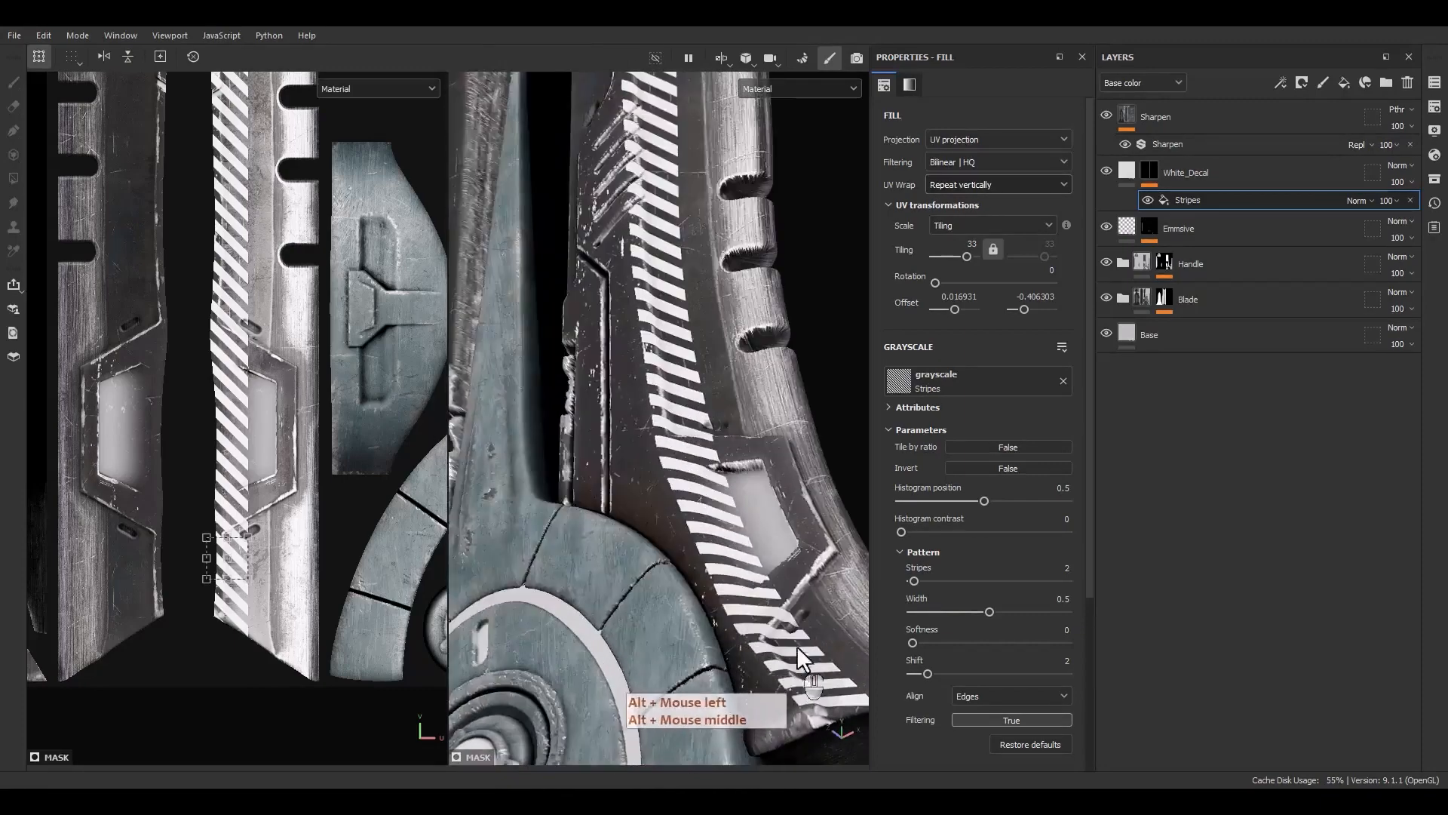
pyautogui.scroll(3, 796, 646)
pyautogui.keyDown('alt'); pyautogui.moveTo(655, 444); pyautogui.dragTo(652, 594); pyautogui.keyUp('alt')
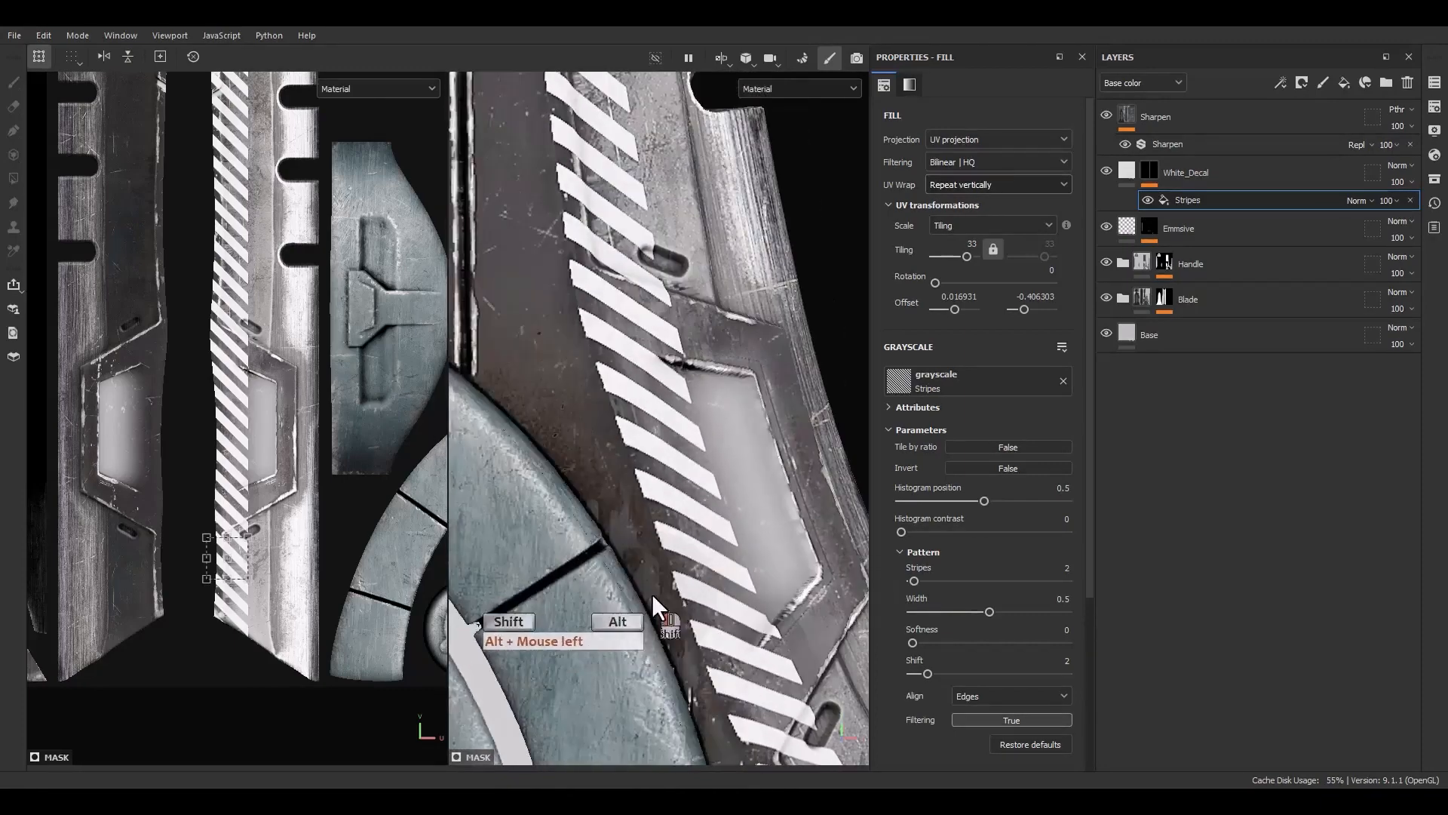
pyautogui.keyDown('alt'); pyautogui.moveTo(693, 482); pyautogui.dragTo(754, 701, button='middle'); pyautogui.keyUp('alt')
pyautogui.keyDown('alt'); pyautogui.moveTo(754, 702); pyautogui.dragTo(632, 132, button='right'); pyautogui.keyUp('alt')
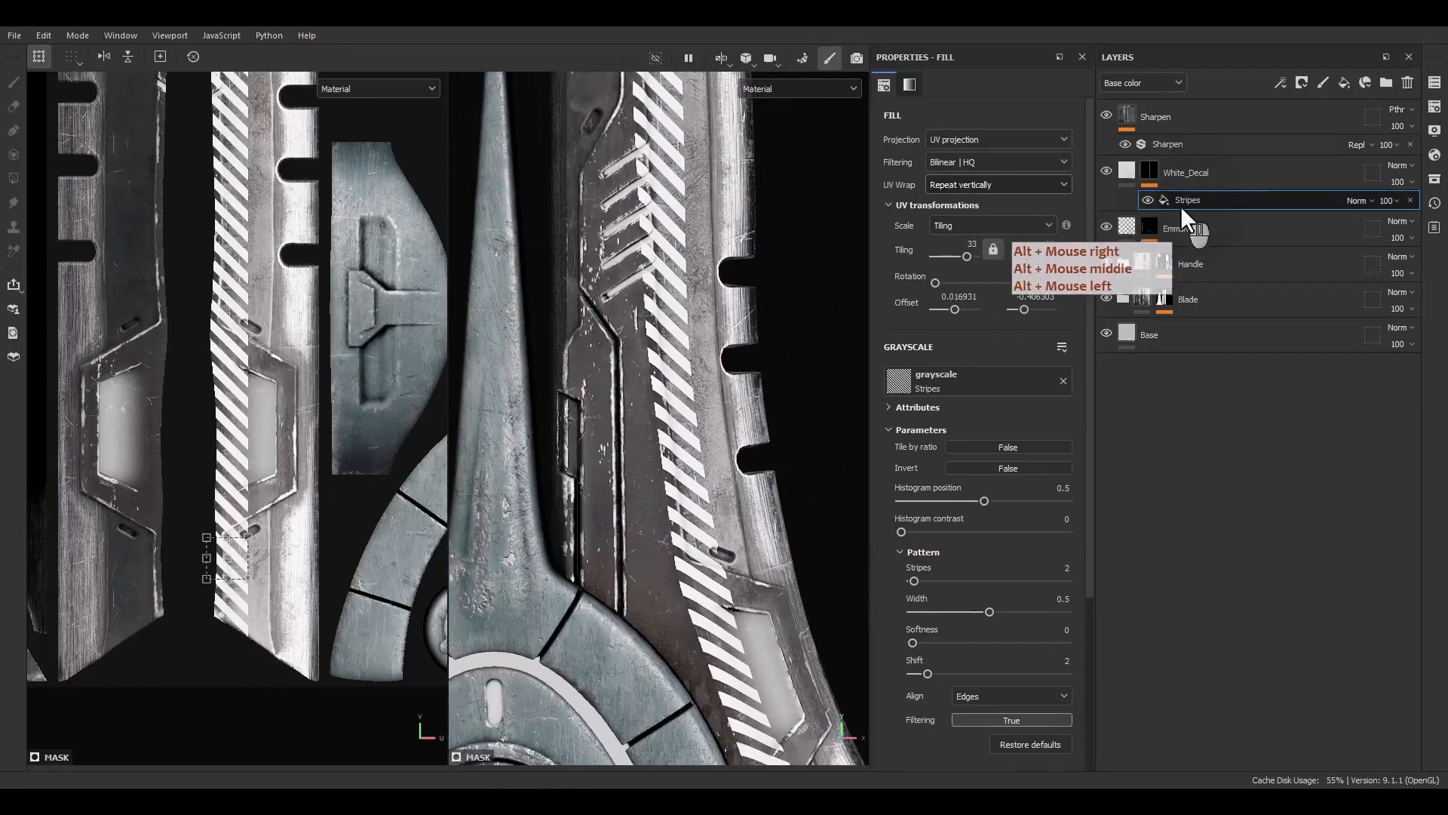
pyautogui.keyDown('alt'); pyautogui.moveTo(658, 482); pyautogui.dragTo(700, 481, button='right'); pyautogui.keyUp('alt')
pyautogui.keyDown('alt'); pyautogui.moveTo(700, 481); pyautogui.dragTo(686, 256, button='middle'); pyautogui.keyUp('alt')
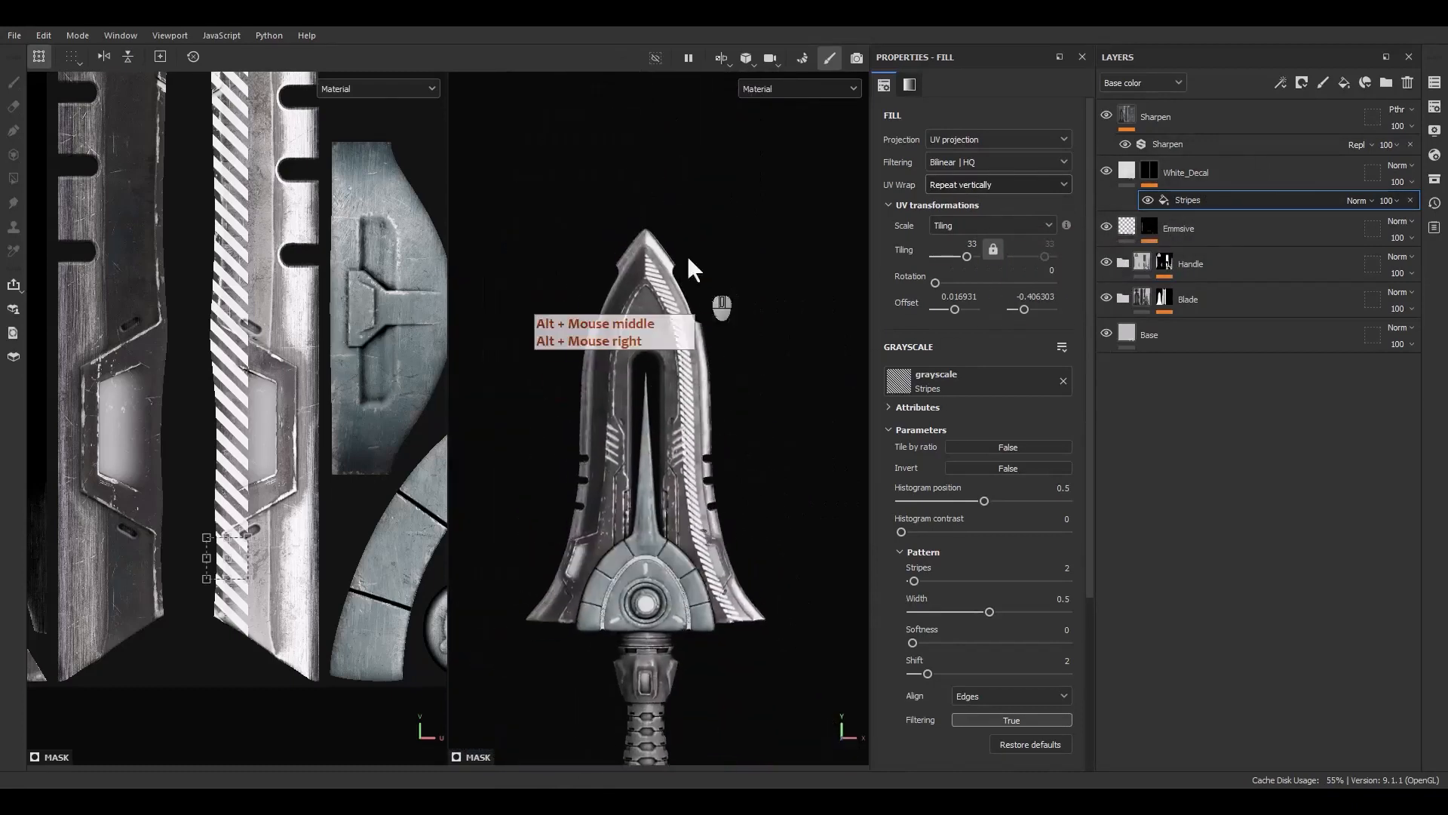
pyautogui.keyDown('alt'); pyautogui.moveTo(688, 257); pyautogui.dragTo(658, 237, button='right'); pyautogui.keyUp('alt')
pyautogui.keyDown('alt'); pyautogui.moveTo(658, 237); pyautogui.dragTo(650, 274, button='middle'); pyautogui.keyUp('alt')
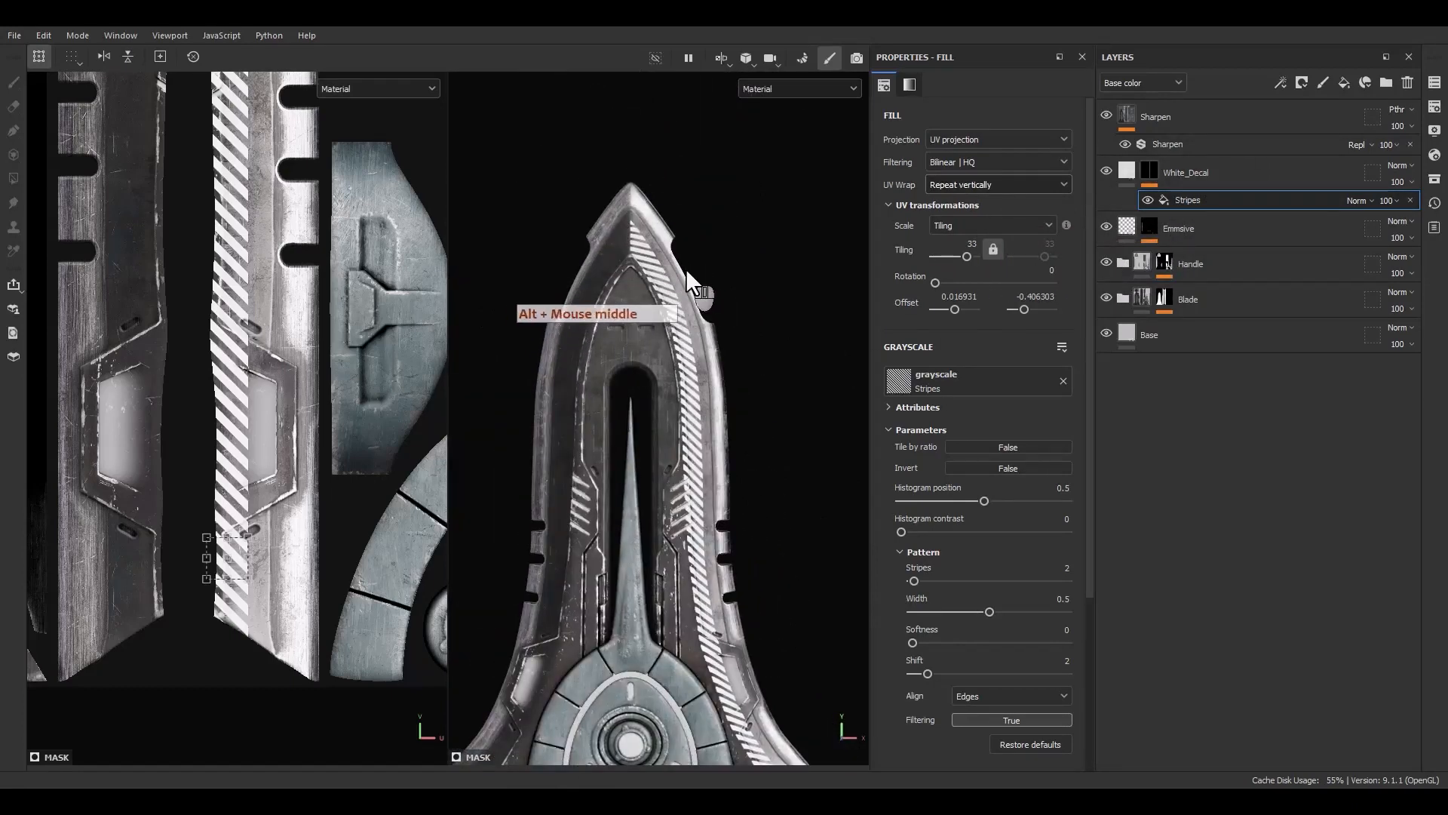
# Duplicate the Stripes fill and set the copy's vertical tiling to -33 to mirror it
pyautogui.click(1195, 202)
pyautogui.hotkey('ctrl', 'd')
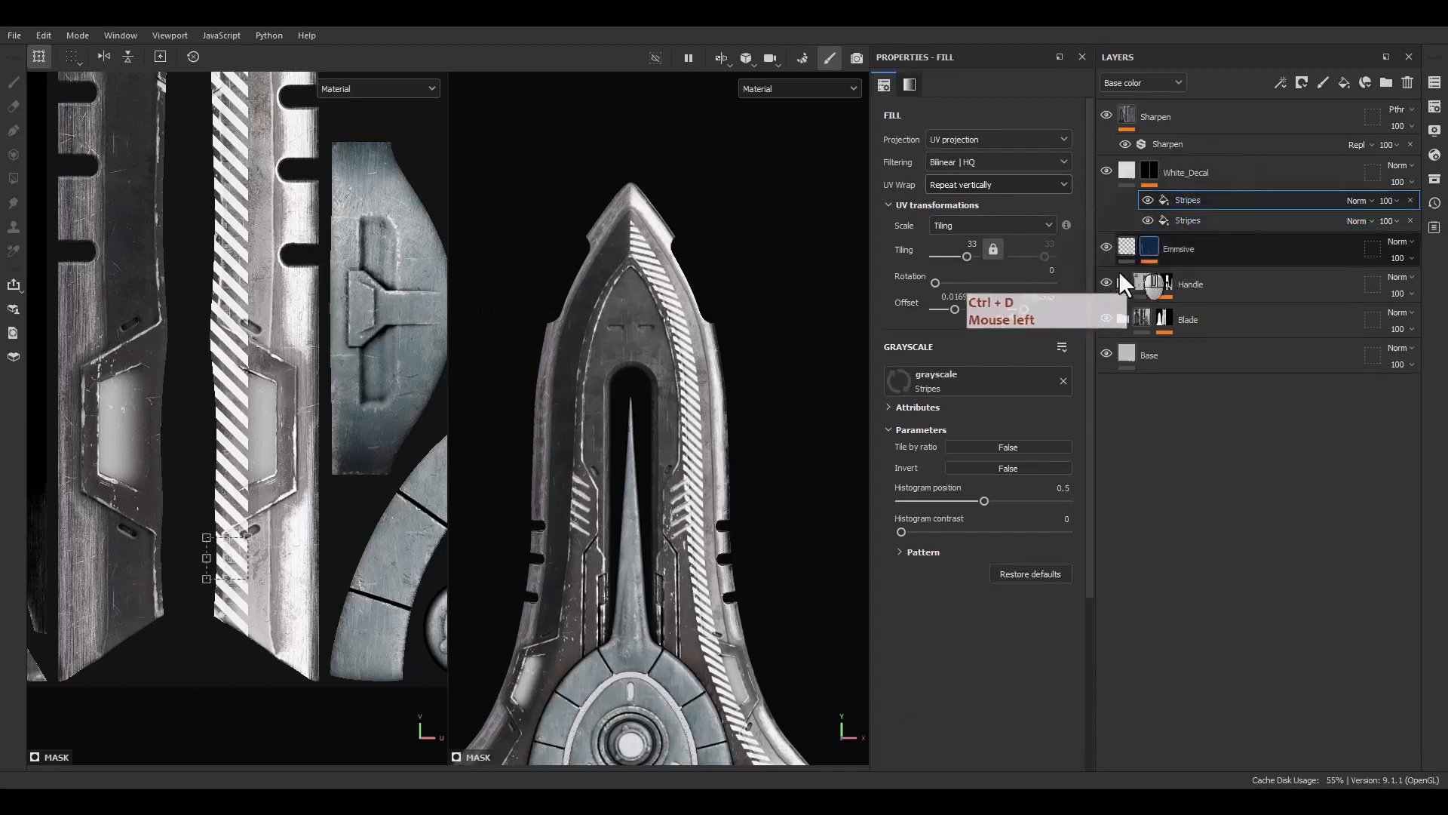
pyautogui.click(994, 252)
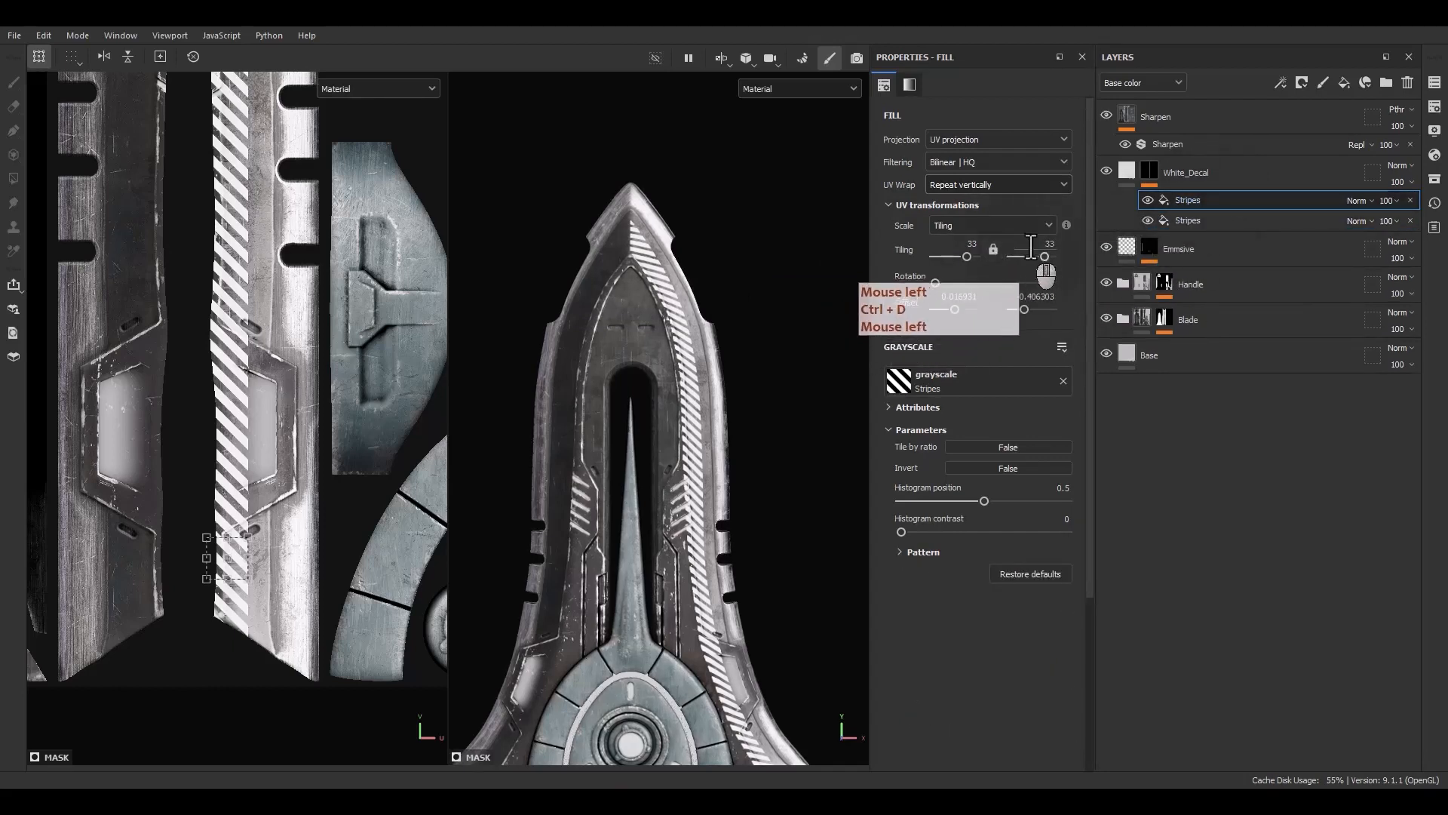
pyautogui.click(1031, 246)
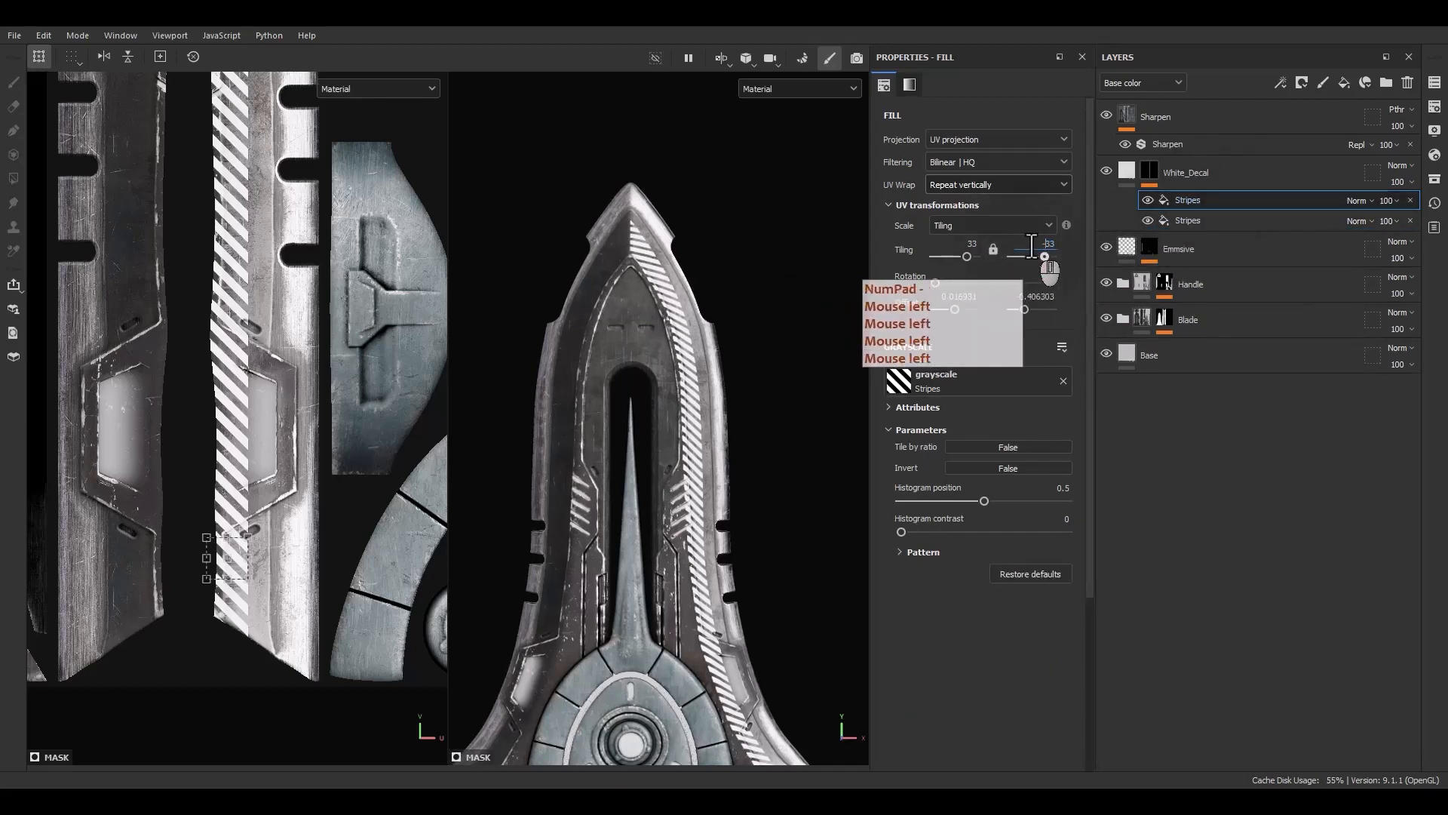
pyautogui.press('Return')
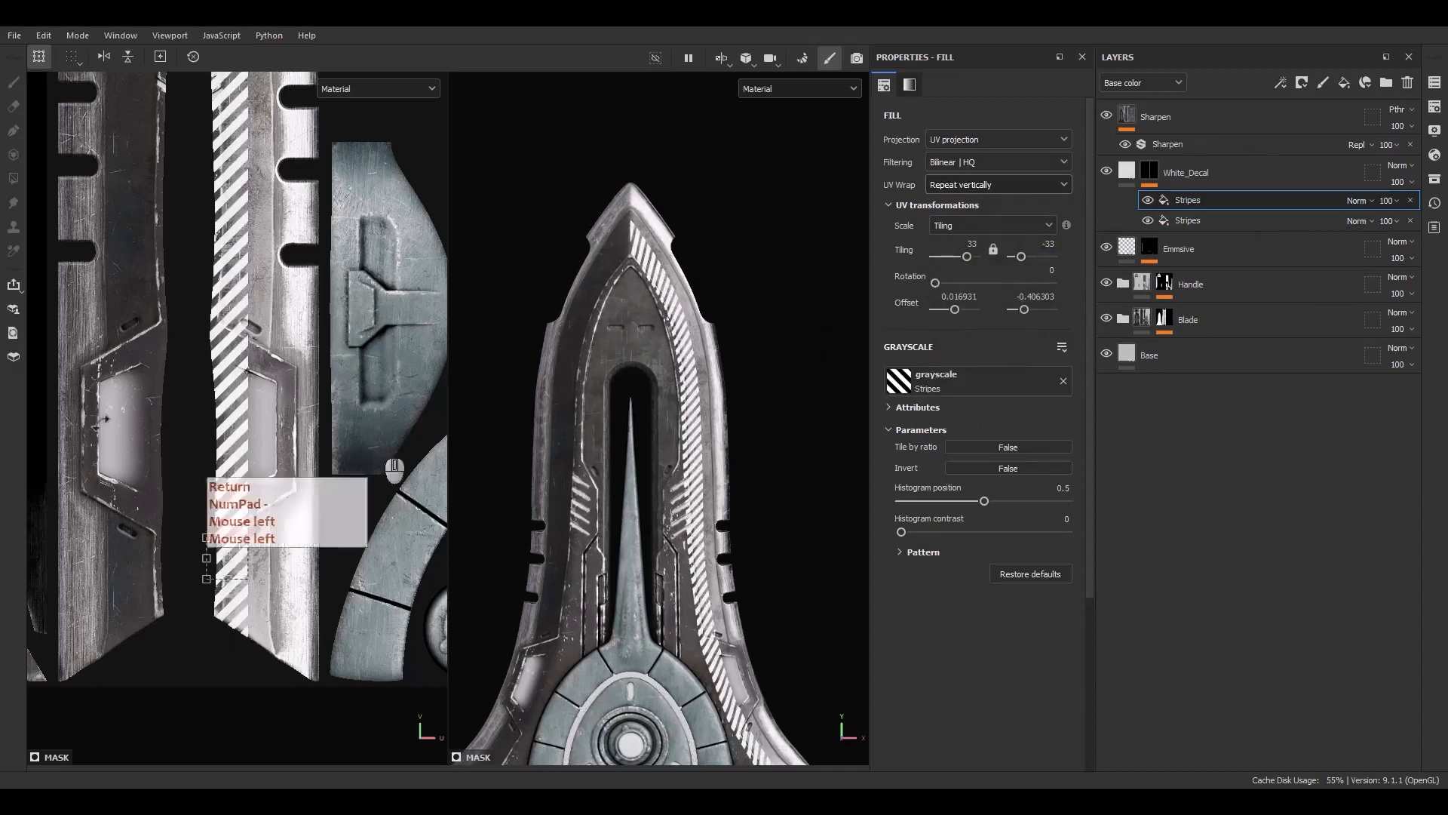
# Move the duplicated stripes pattern in the UV view so it lines the blade's opposite edge
pyautogui.scroll(-4, 262, 383)
pyautogui.keyDown('alt'); pyautogui.moveTo(261, 313); pyautogui.dragTo(283, 498, button='middle'); pyautogui.keyUp('alt')
pyautogui.scroll(-2, 284, 491)
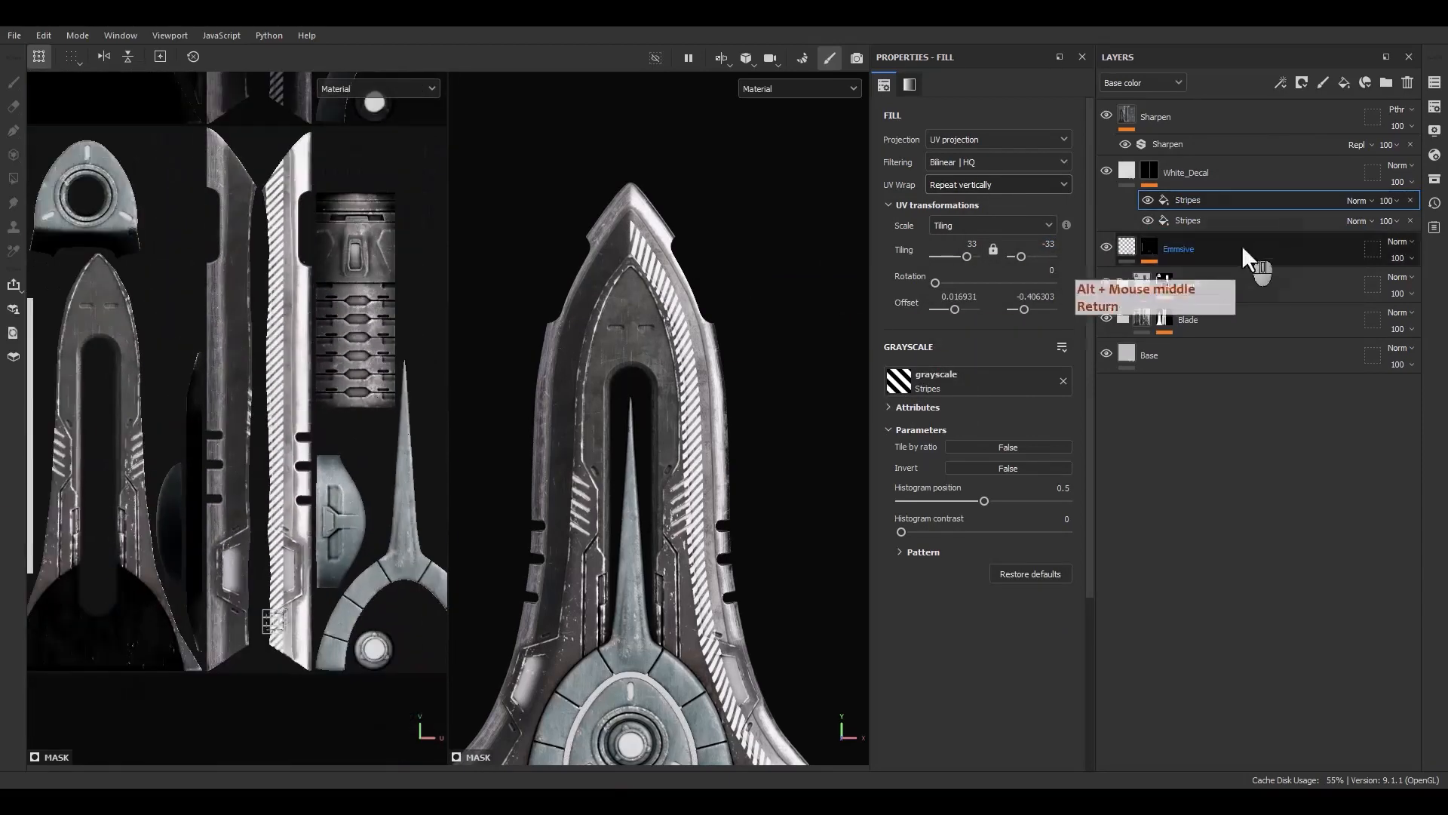
pyautogui.scroll(-5, 242, 394)
pyautogui.scroll(4, 243, 393)
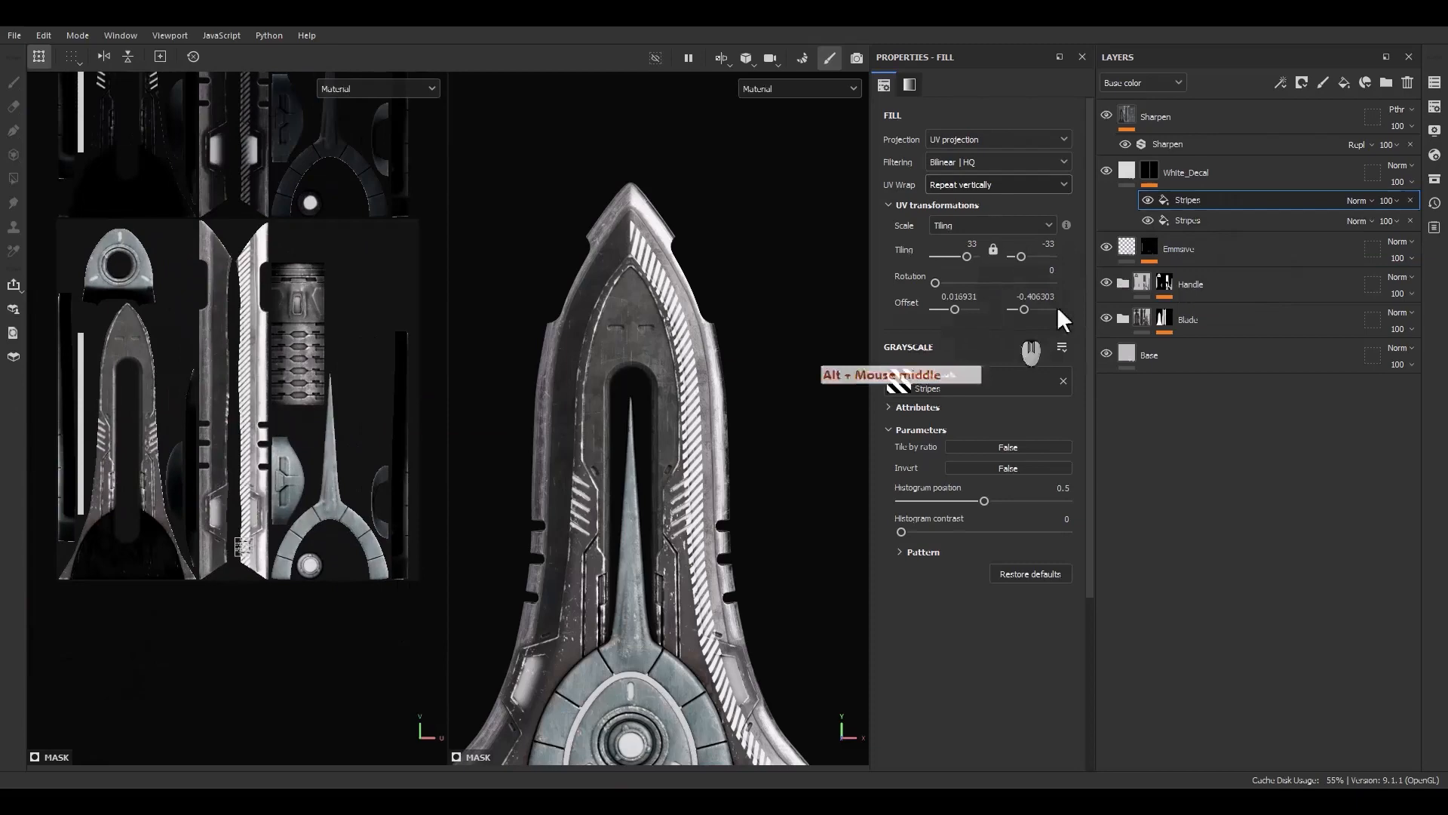
pyautogui.click(1184, 221)
pyautogui.click(1194, 202)
pyautogui.scroll(2, 233, 422)
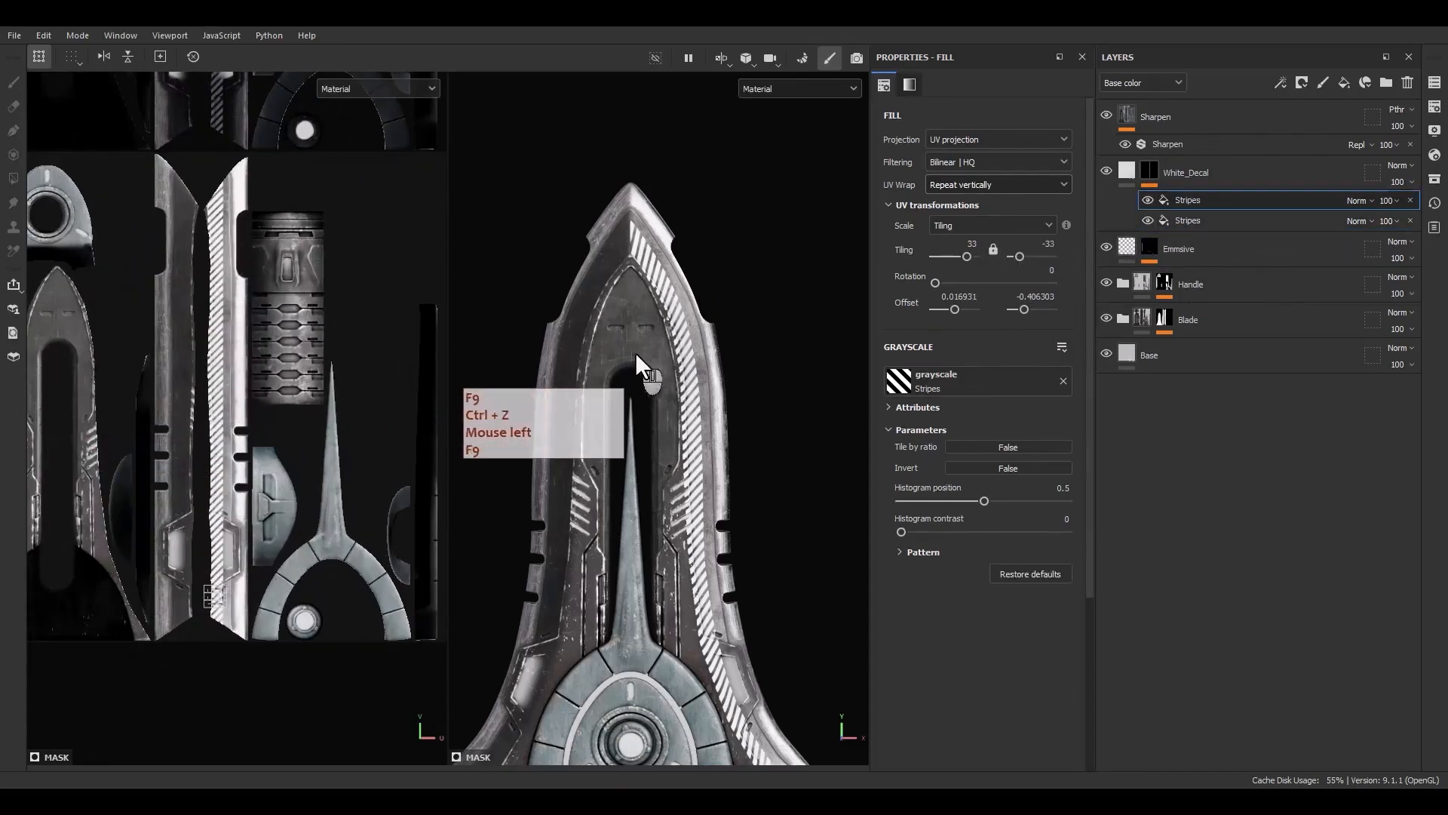
pyautogui.scroll(8, 204, 609)
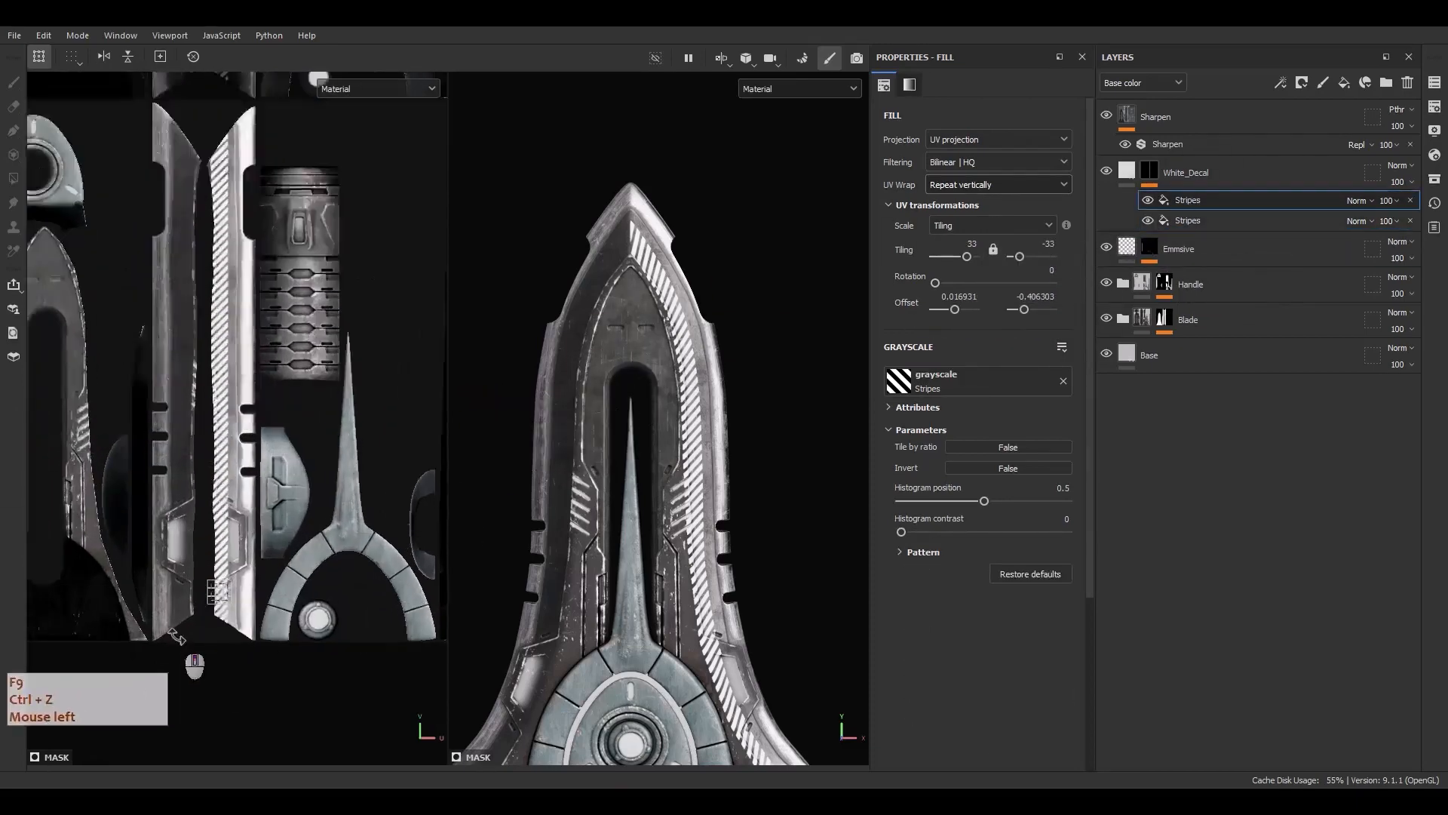
pyautogui.scroll(2, 228, 575)
pyautogui.keyDown('shift'); pyautogui.moveTo(275, 551); pyautogui.dragTo(144, 553); pyautogui.keyUp('shift')
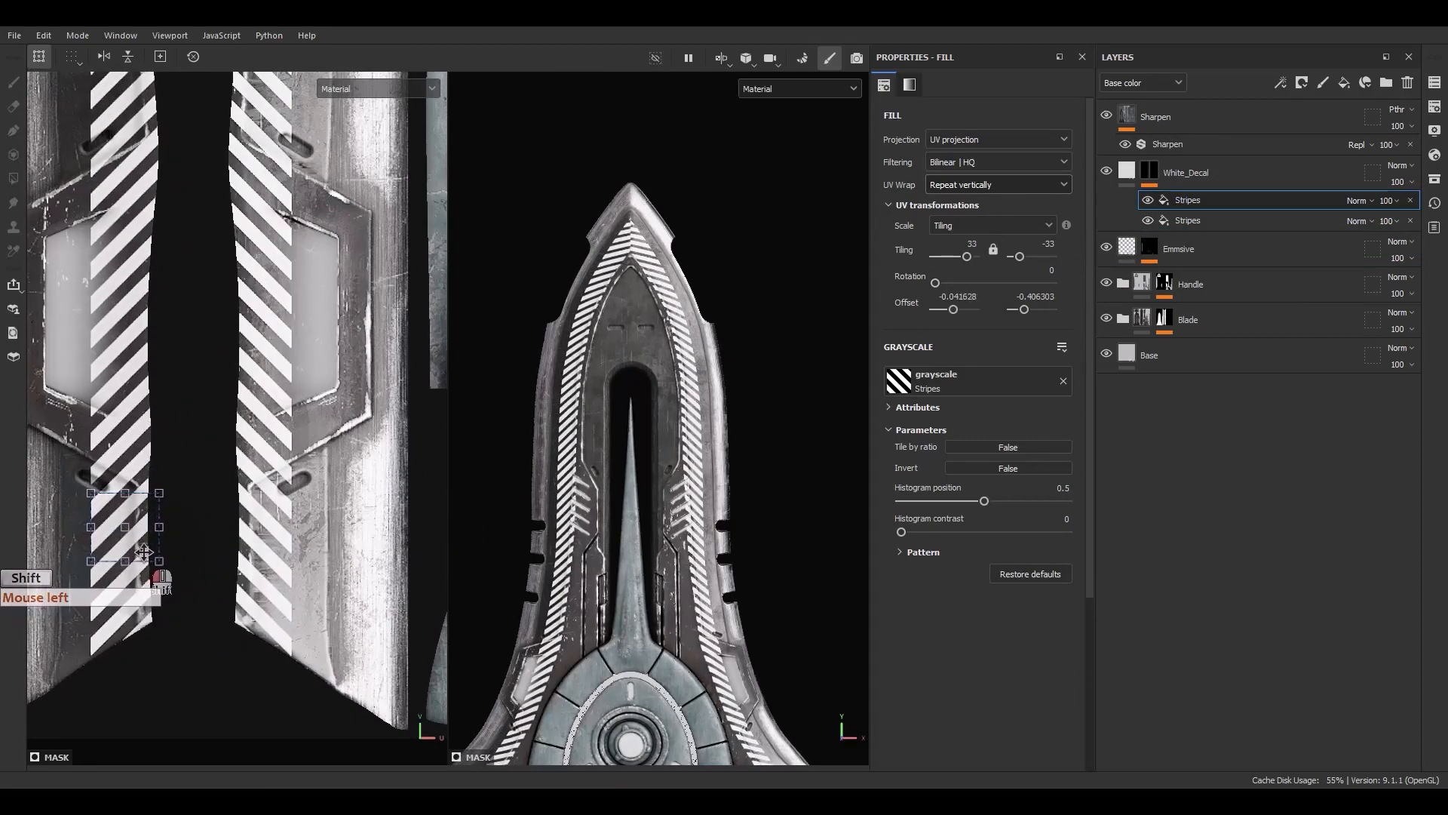
# Nudge the stripes pattern once more near the blade tip and undo the last nudge
pyautogui.scroll(8, 597, 202)
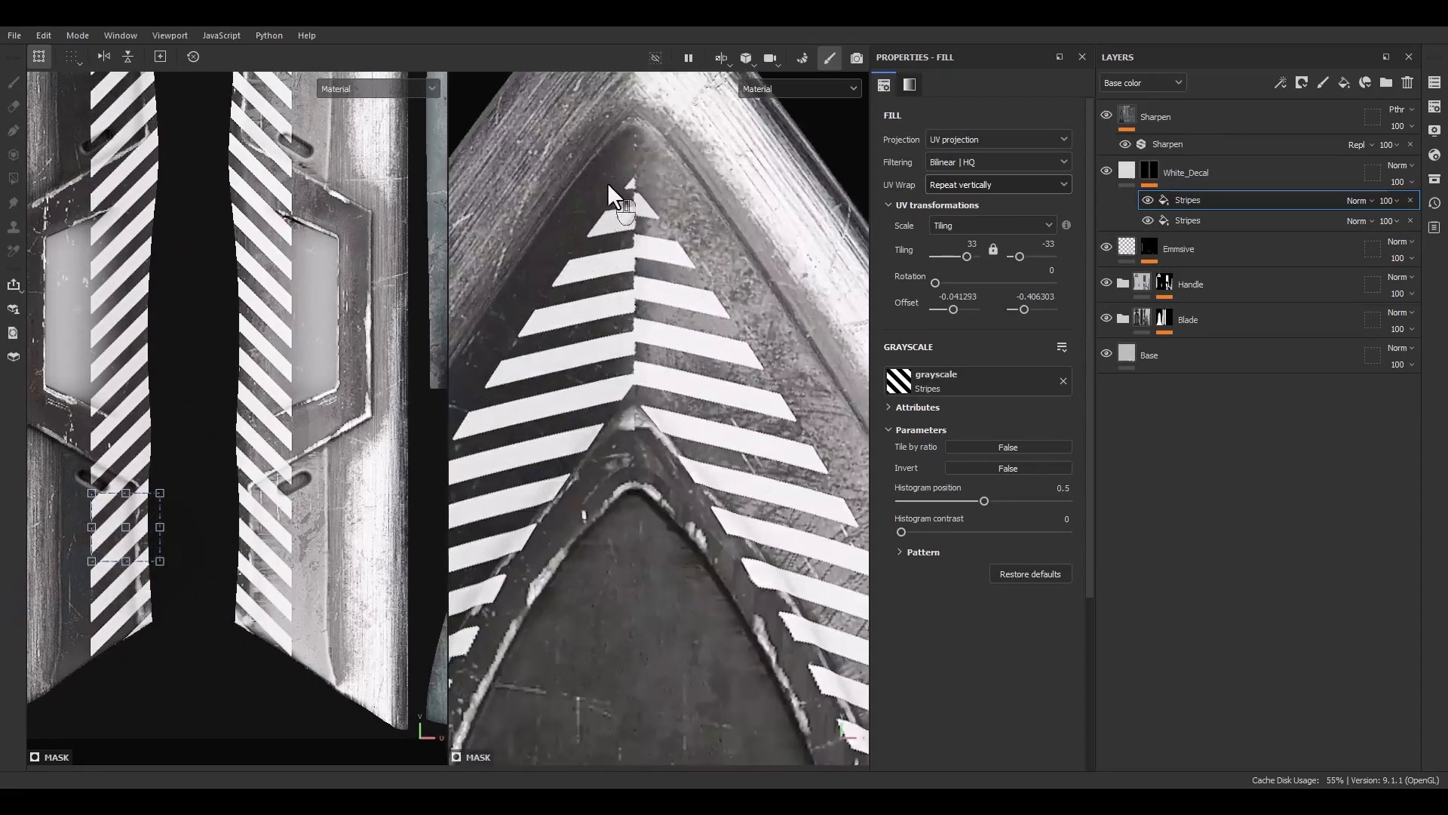
pyautogui.keyDown('alt'); pyautogui.moveTo(608, 332); pyautogui.dragTo(608, 384, button='middle'); pyautogui.keyUp('alt')
pyautogui.keyDown('alt'); pyautogui.moveTo(608, 384); pyautogui.dragTo(608, 431); pyautogui.keyUp('alt')
pyautogui.scroll(2, 156, 547)
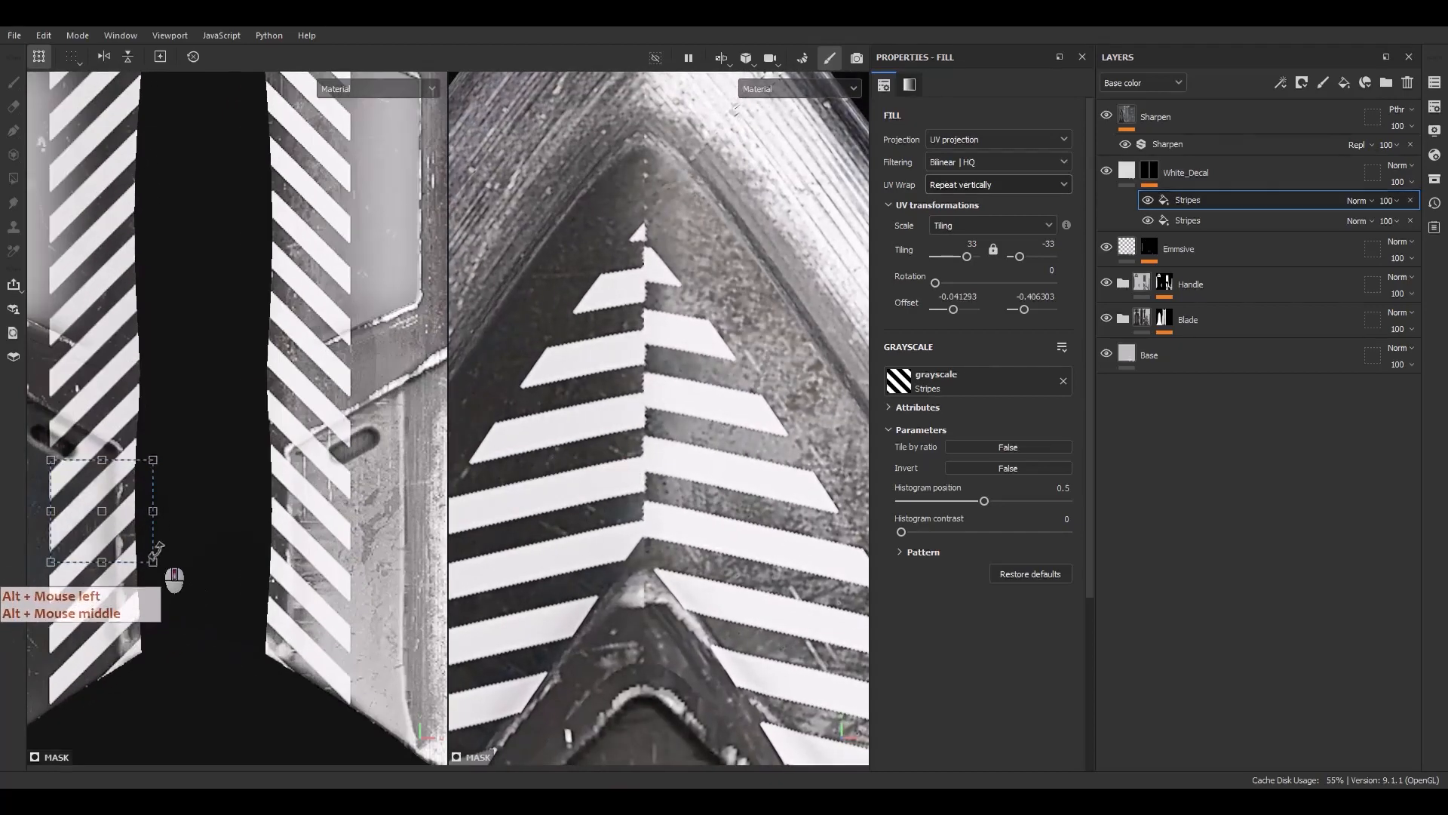
pyautogui.moveTo(108, 537)
pyautogui.keyDown('shift'); pyautogui.mouseDown()
pyautogui.moveTo(139, 538)
pyautogui.moveTo(114, 545)
pyautogui.moveTo(129, 543)
pyautogui.moveTo(125, 513)
pyautogui.moveTo(129, 526)
pyautogui.mouseUp(); pyautogui.keyUp('shift')
pyautogui.hotkey('ctrl', 'z')
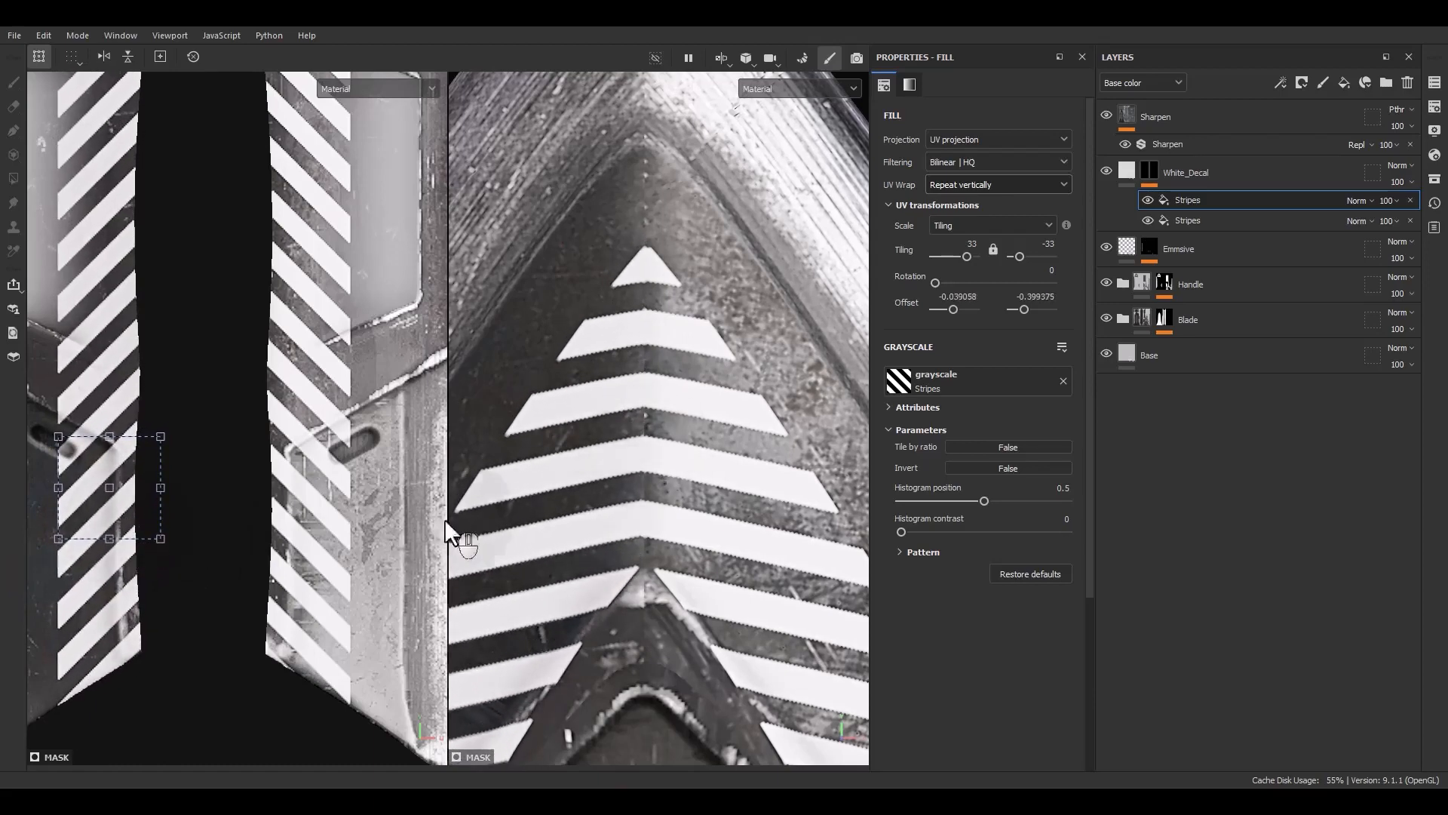
# Add a fill effect above the stripes and set its grayscale to the level1 mask anchor point
pyautogui.scroll(-12, 722, 472)
pyautogui.keyDown('alt'); pyautogui.moveTo(743, 562); pyautogui.dragTo(735, 428, button='middle'); pyautogui.keyUp('alt')
pyautogui.keyDown('alt'); pyautogui.moveTo(735, 428); pyautogui.dragTo(713, 472); pyautogui.keyUp('alt')
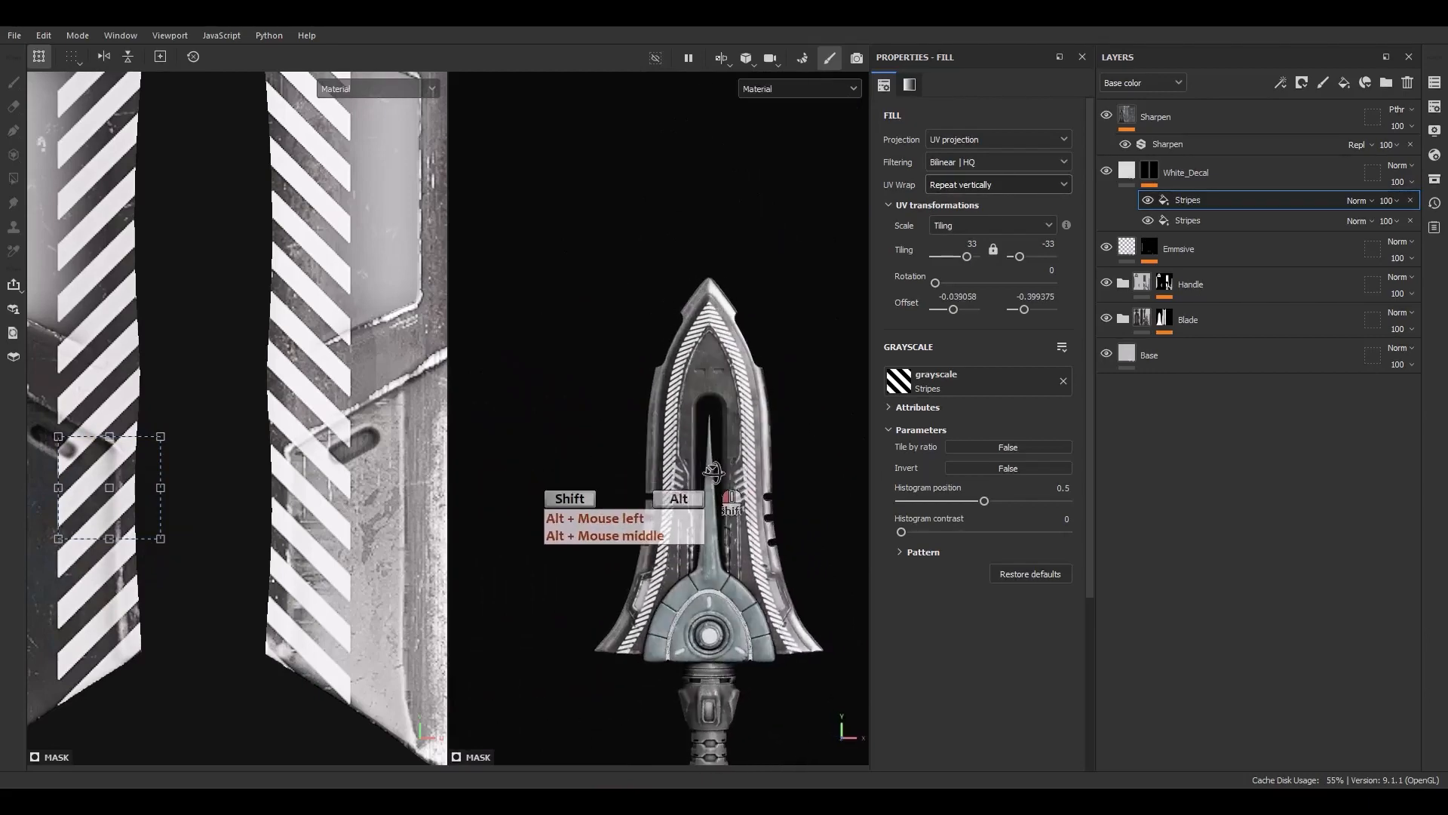
pyautogui.rightClick(1176, 201)
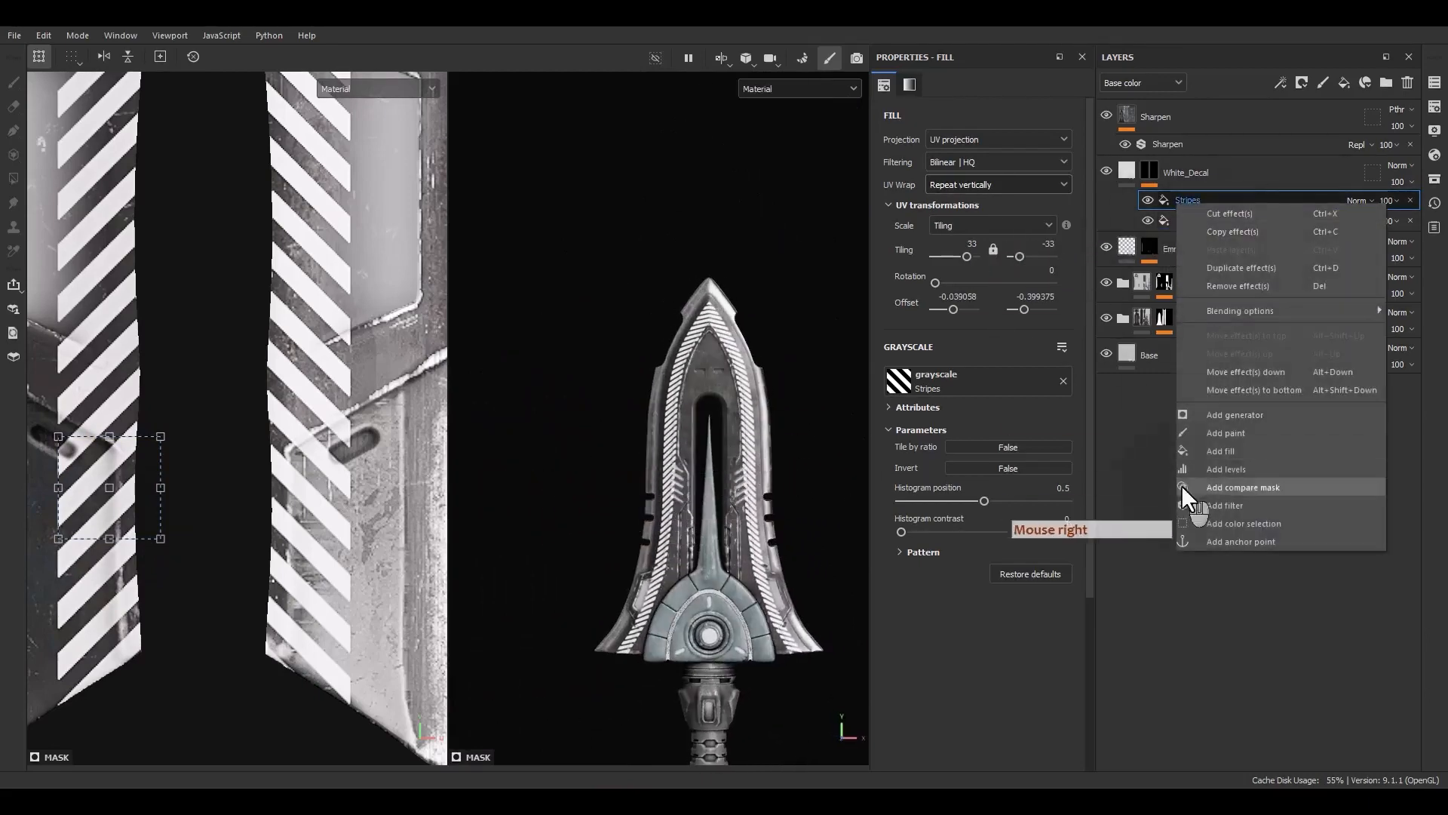
pyautogui.click(1220, 450)
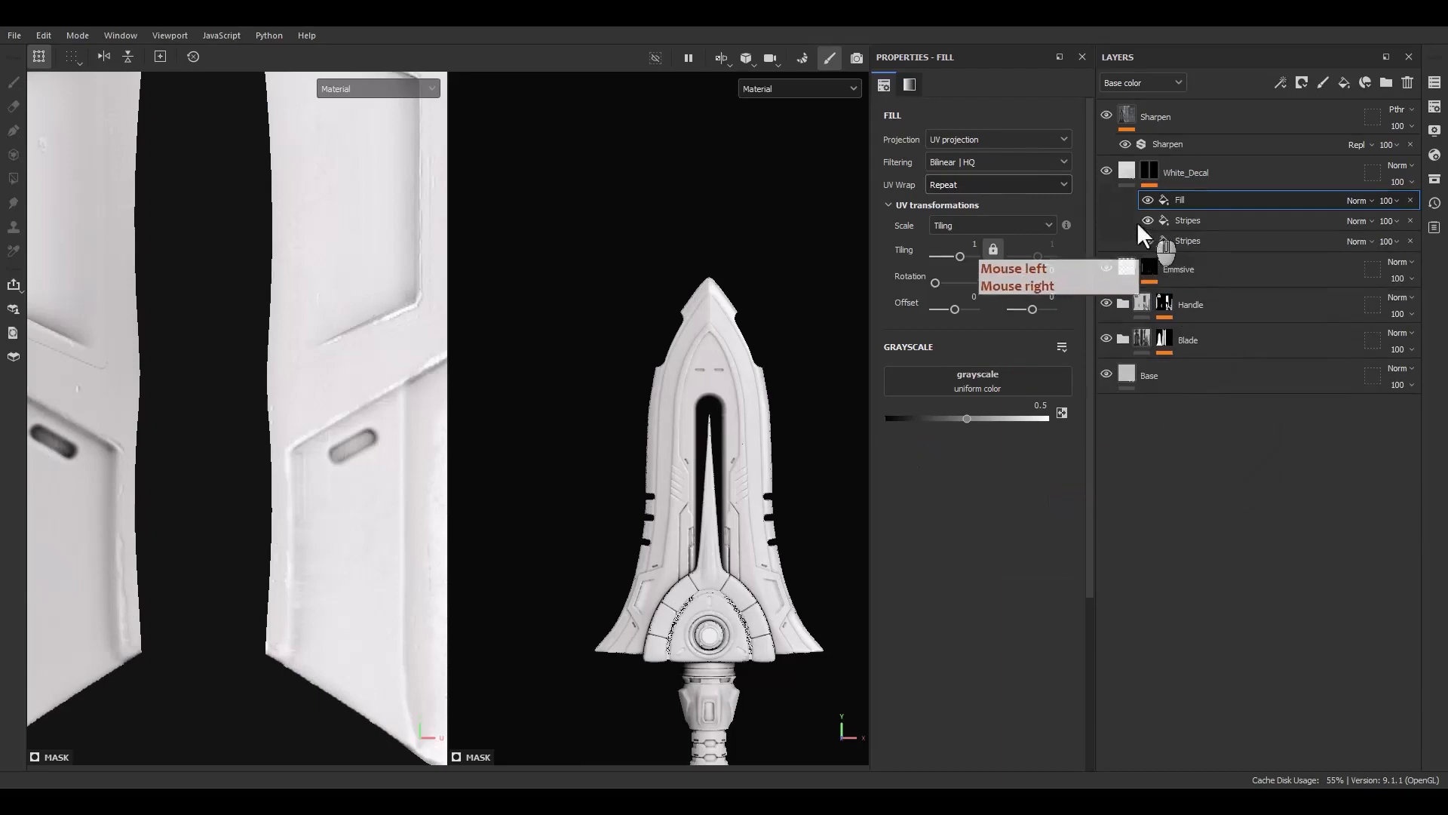
pyautogui.click(954, 381)
pyautogui.click(1045, 393)
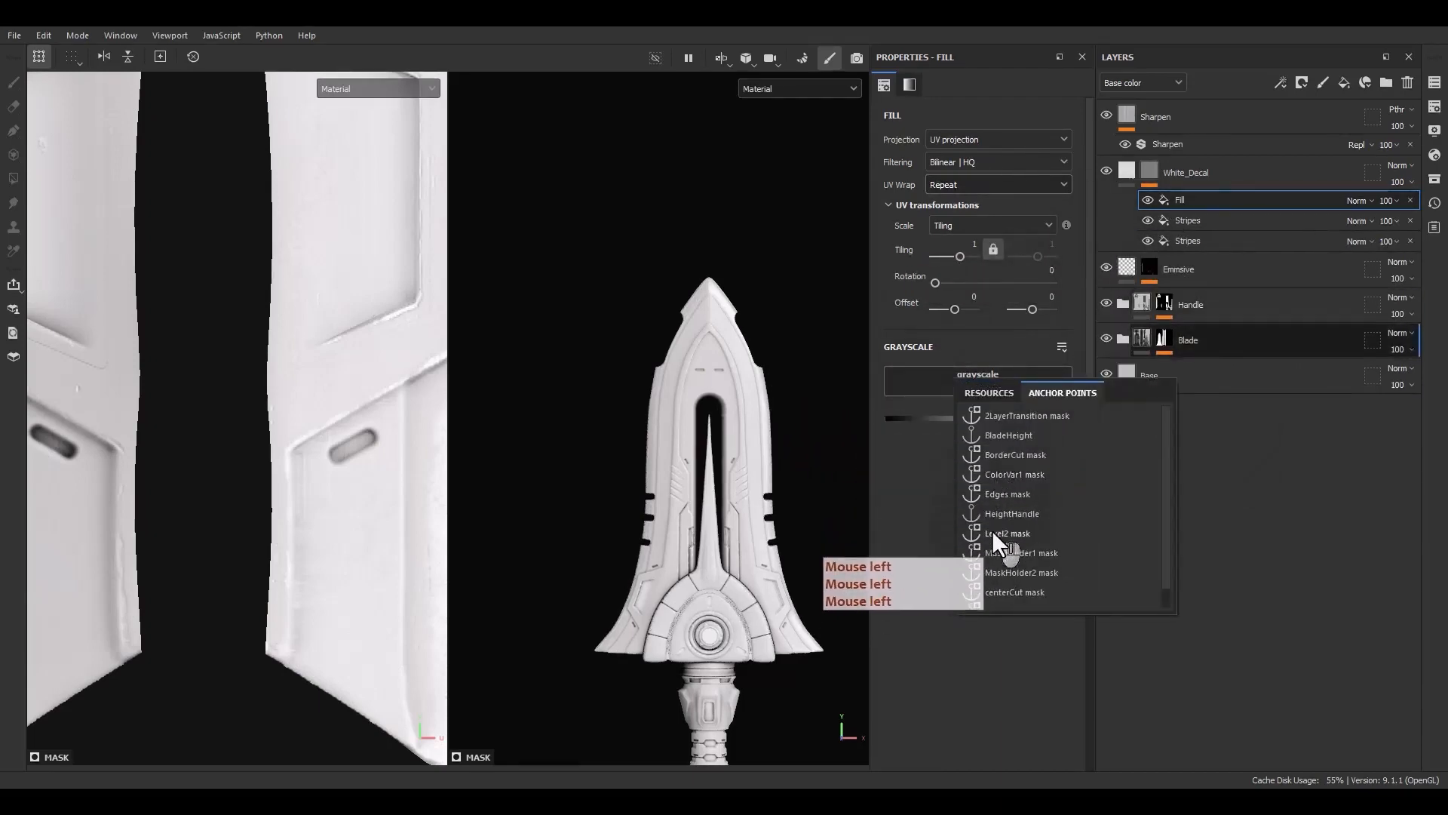
pyautogui.click(999, 593)
# Set the new fill effect's blending mode to Subtract
pyautogui.click(1331, 208)
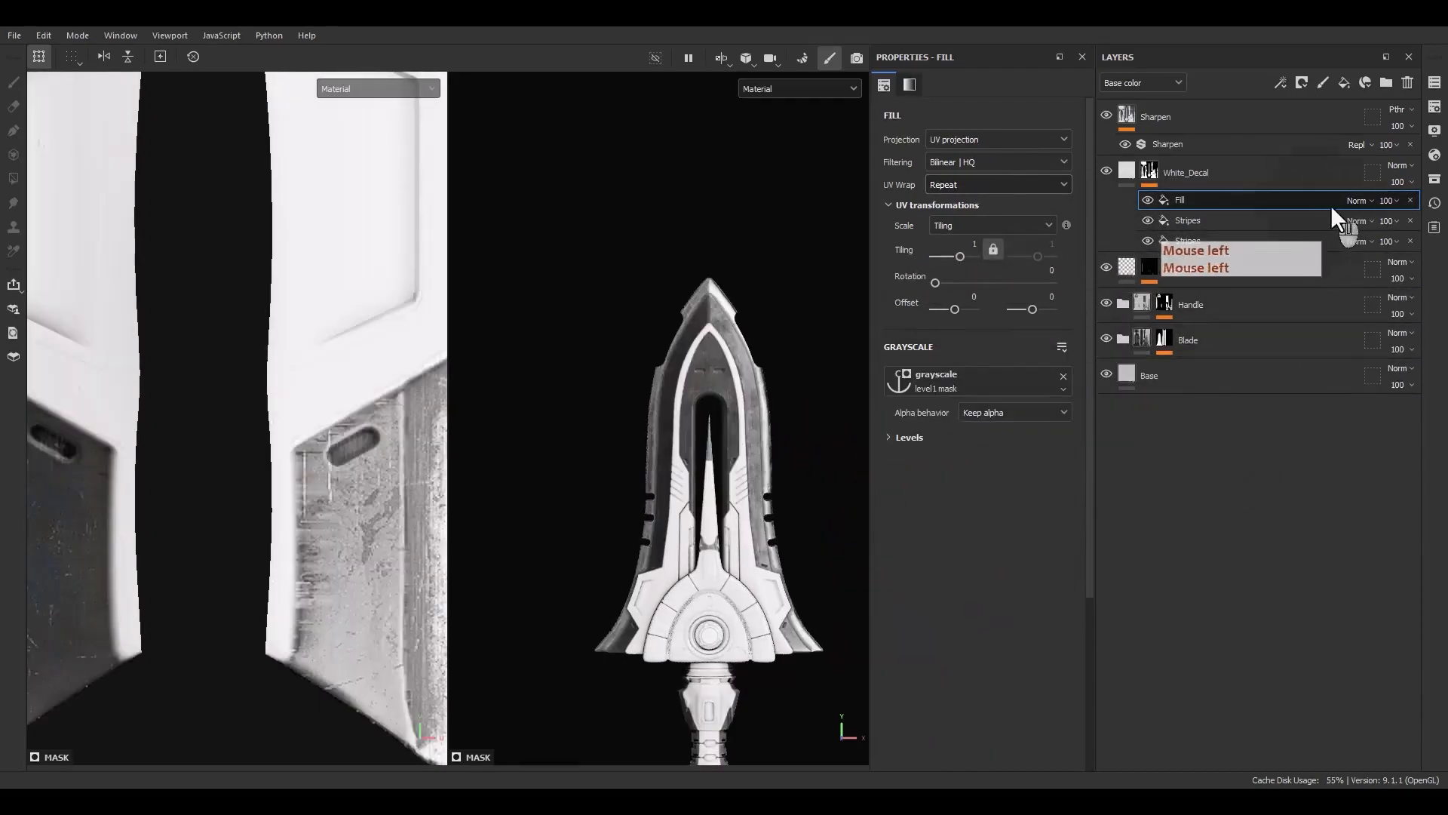
pyautogui.click(1357, 202)
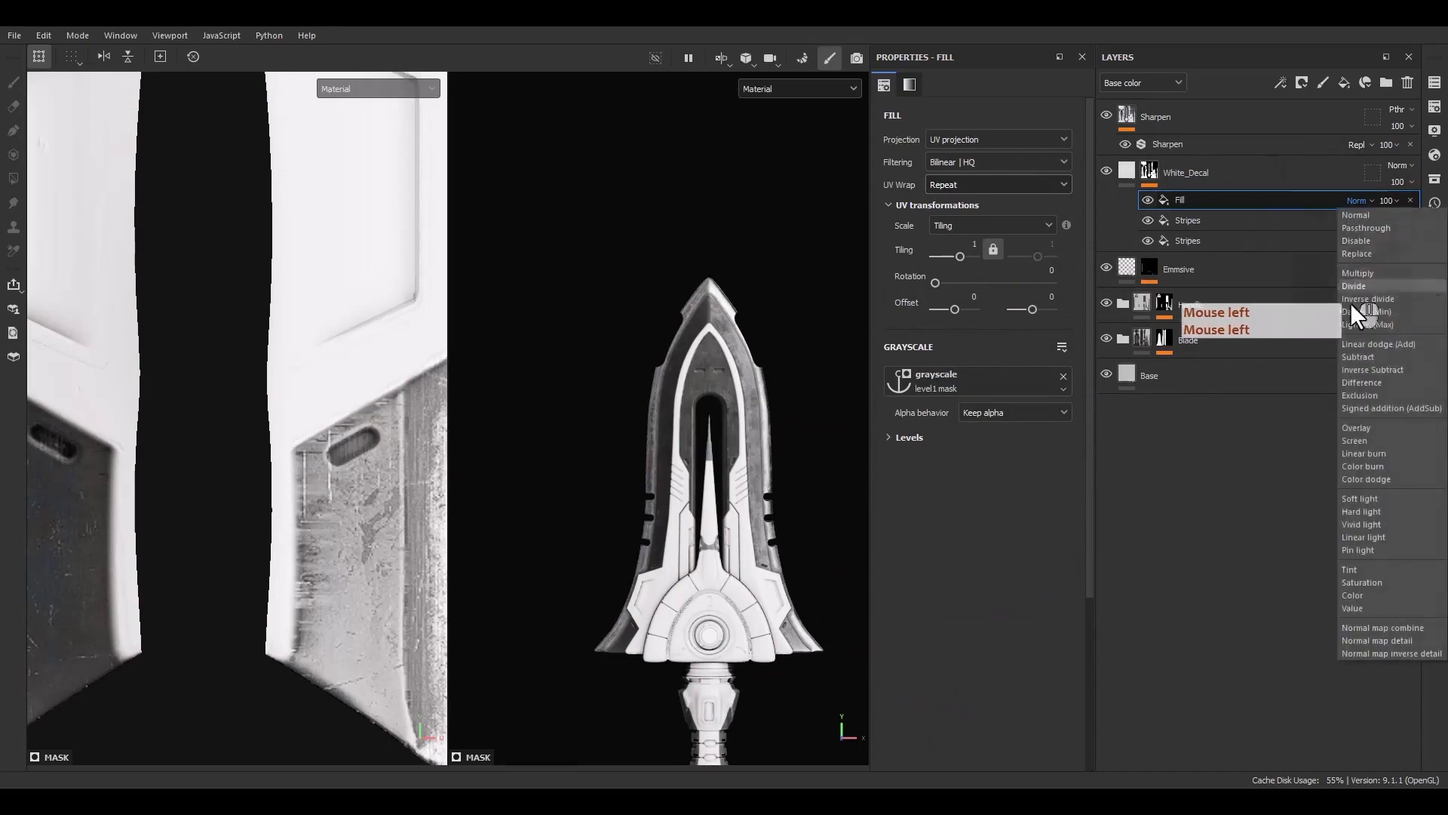
pyautogui.click(1365, 360)
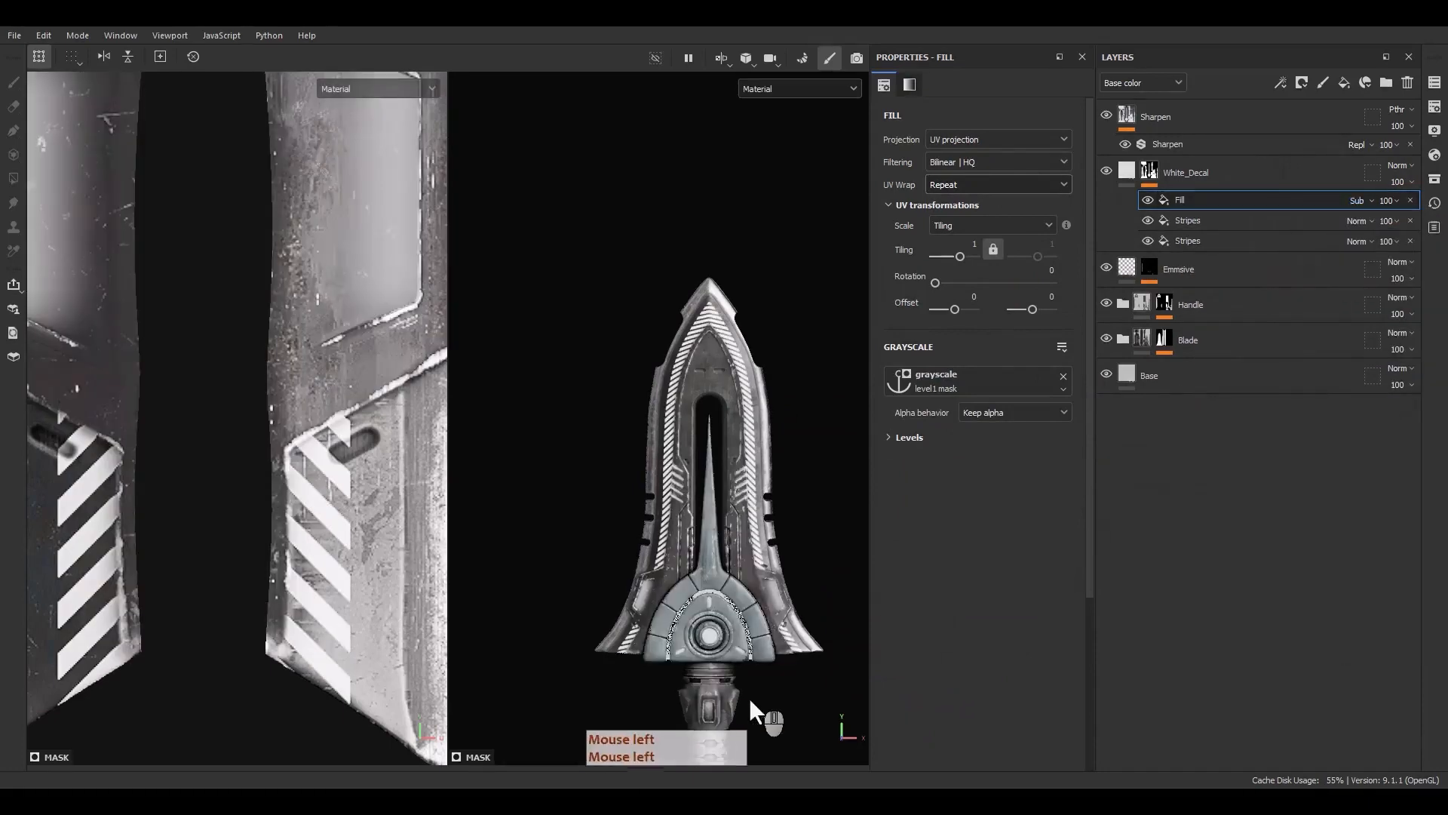
# Display the White_Decal layer's mask in the viewports to check the stripes
pyautogui.scroll(6, 782, 634)
pyautogui.keyDown('alt'); pyautogui.moveTo(783, 629); pyautogui.dragTo(746, 620, button='middle'); pyautogui.keyUp('alt')
pyautogui.keyDown('alt'); pyautogui.moveTo(747, 620); pyautogui.dragTo(669, 667); pyautogui.keyUp('alt')
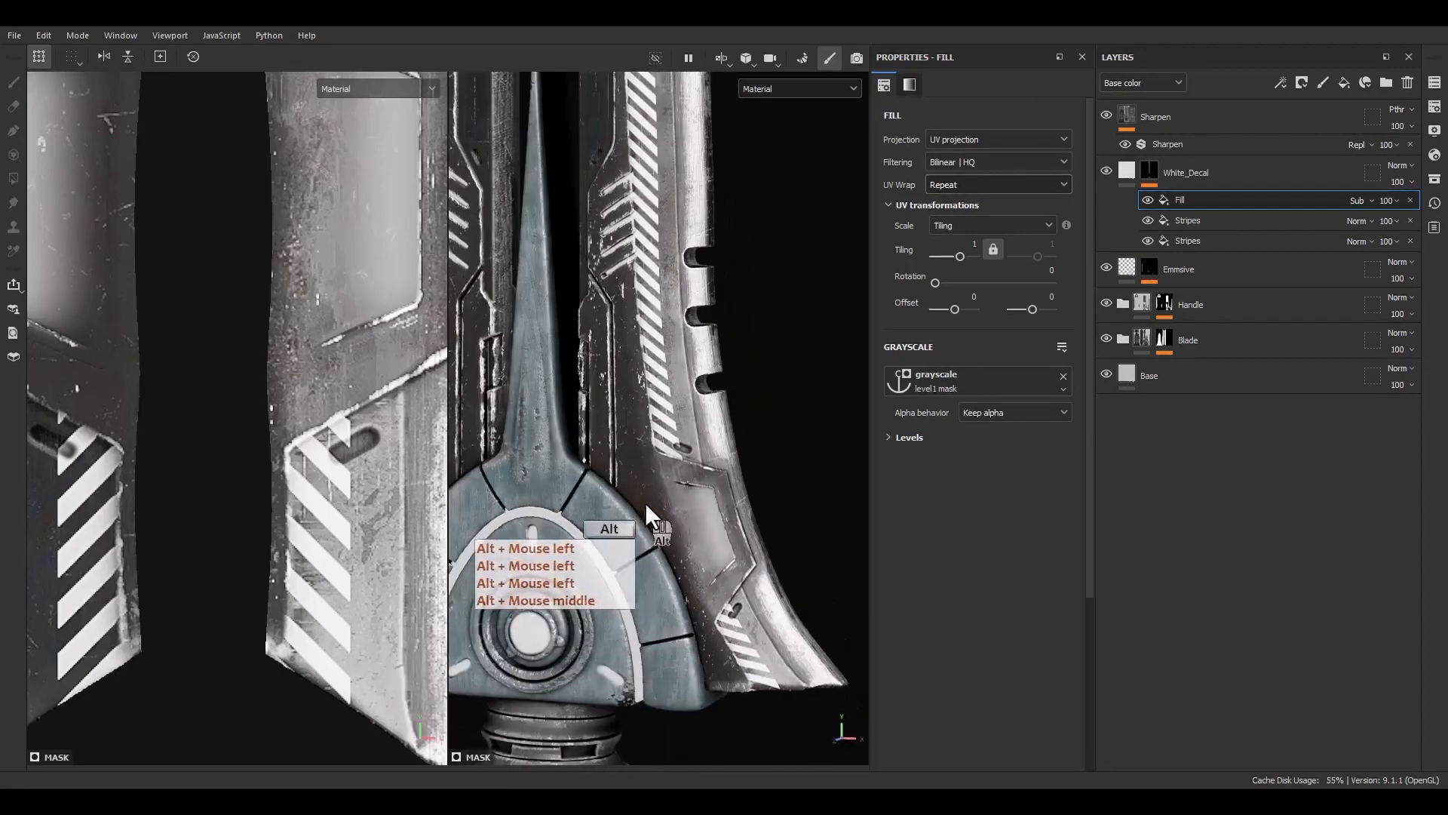
pyautogui.keyDown('alt'); pyautogui.click(1147, 174); pyautogui.keyUp('alt')
pyautogui.keyDown('alt'); pyautogui.moveTo(650, 504); pyautogui.dragTo(670, 405); pyautogui.keyUp('alt')
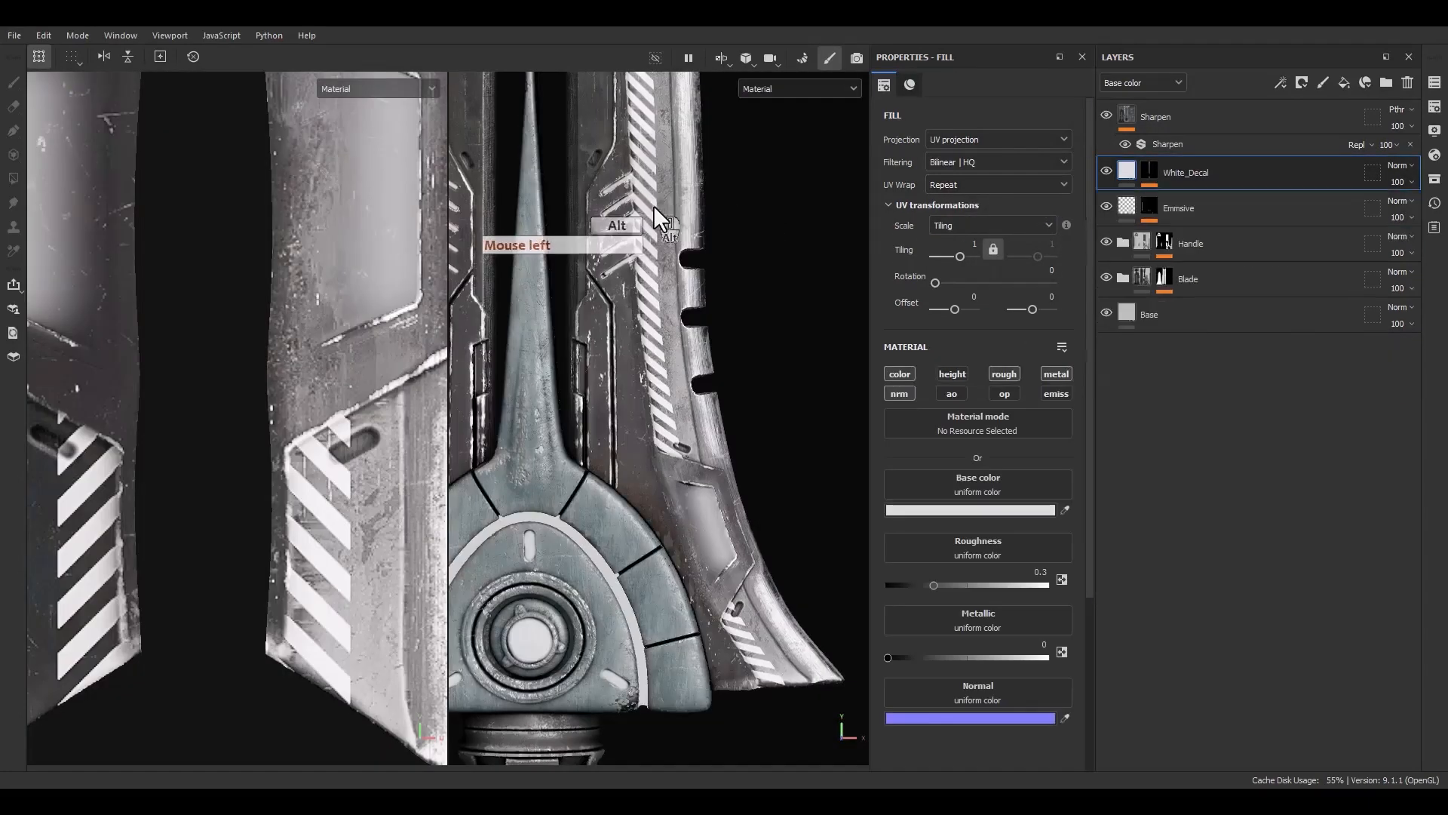
pyautogui.keyDown('alt'); pyautogui.moveTo(653, 205); pyautogui.dragTo(626, 344, button='middle'); pyautogui.keyUp('alt')
pyautogui.scroll(6, 626, 344)
pyautogui.keyDown('alt'); pyautogui.moveTo(563, 424); pyautogui.dragTo(609, 410); pyautogui.keyUp('alt')
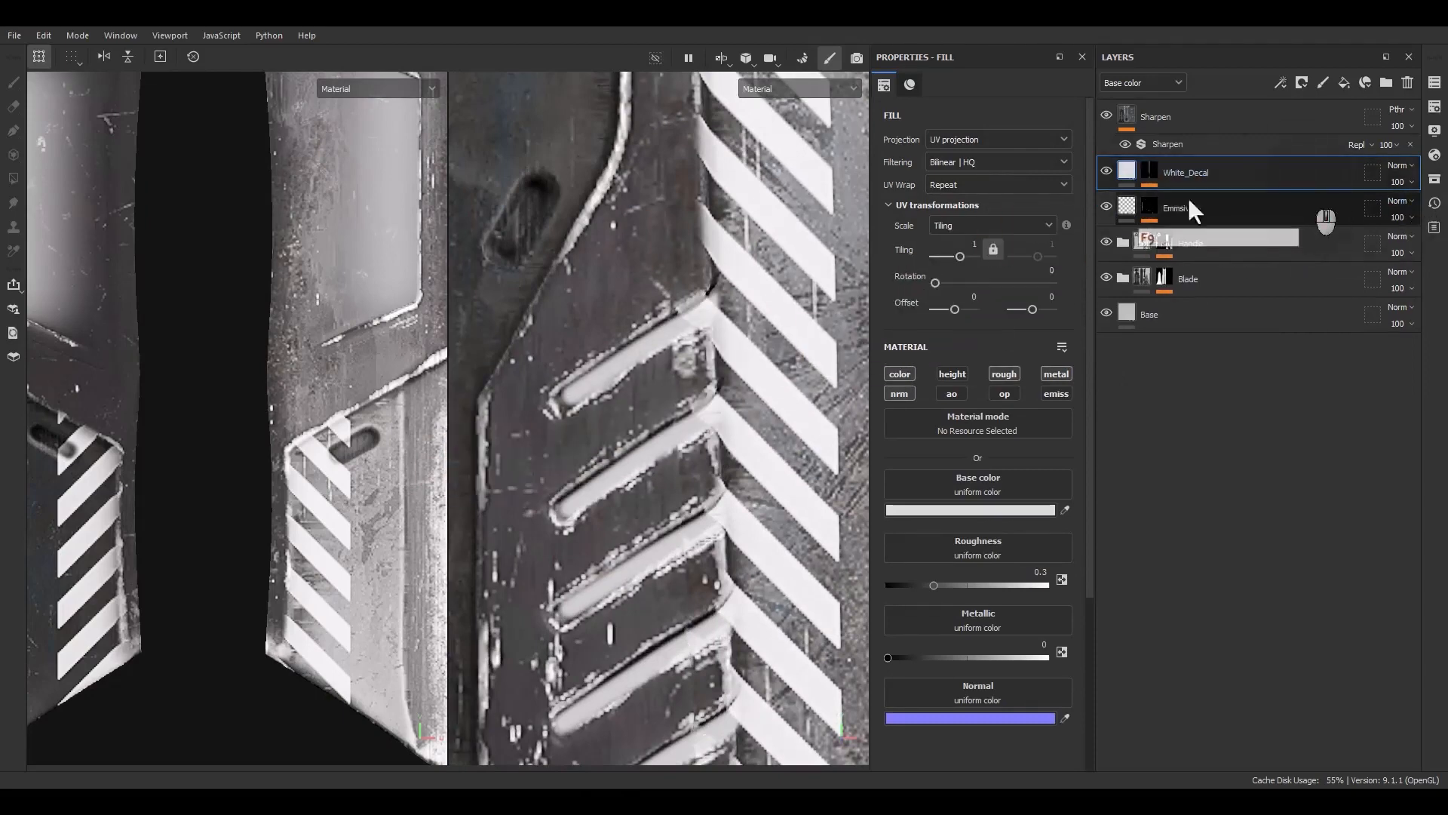
pyautogui.press('F9')
pyautogui.keyDown('alt'); pyautogui.click(1149, 172); pyautogui.keyUp('alt')
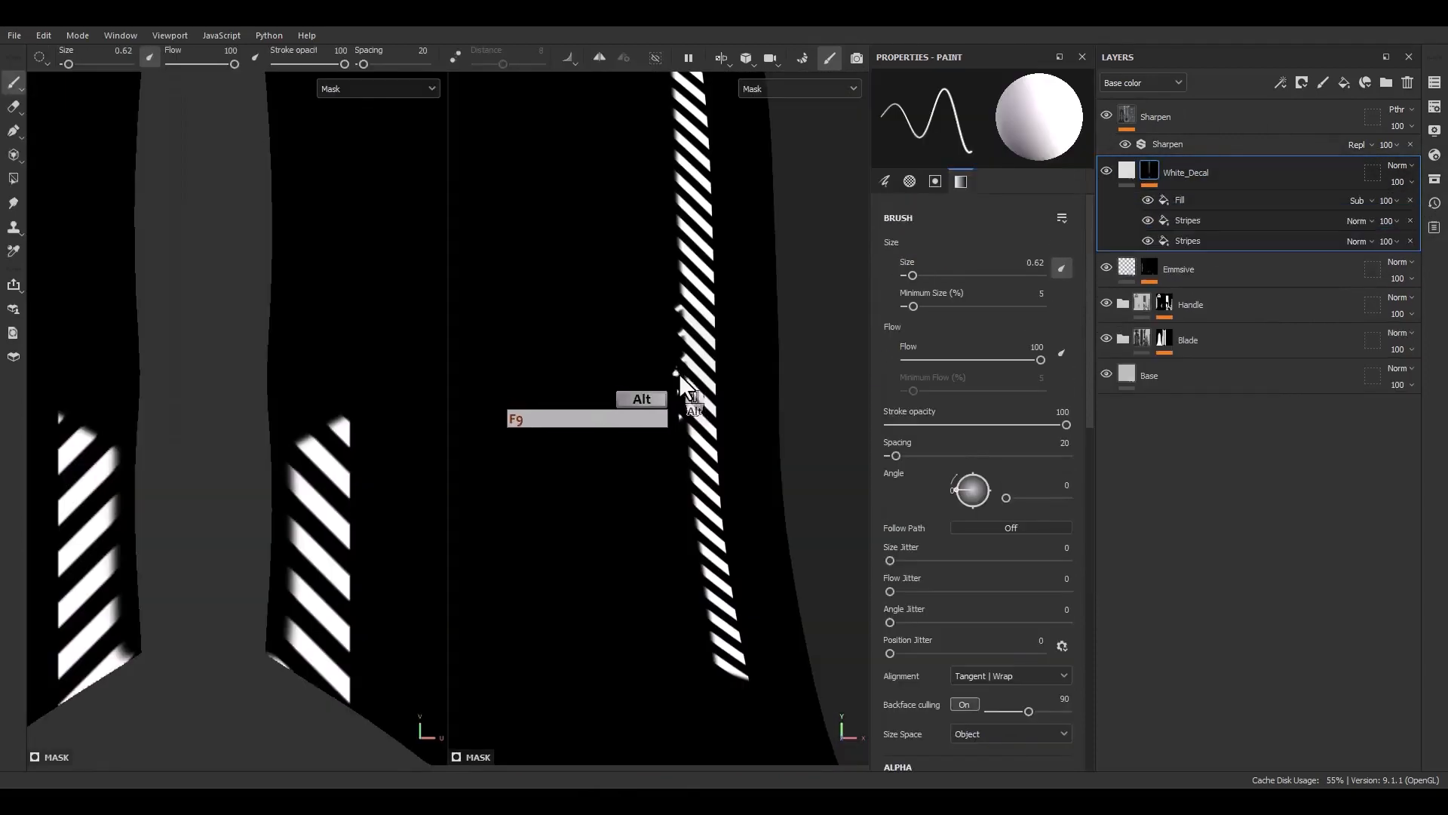
# Add a paint effect above the fill and set its blending mode to Subtract
pyautogui.rightClick(1184, 203)
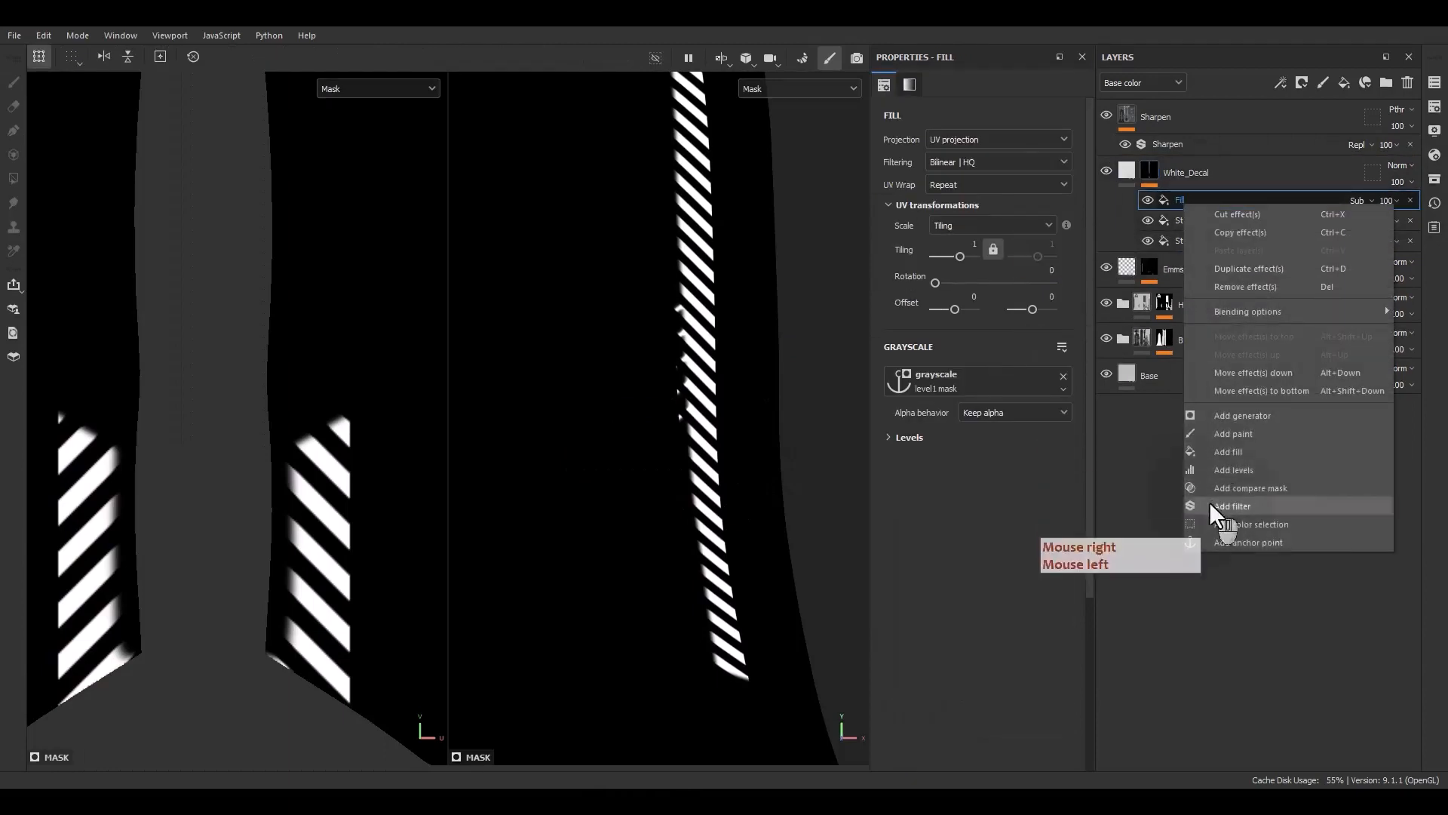
pyautogui.click(1233, 436)
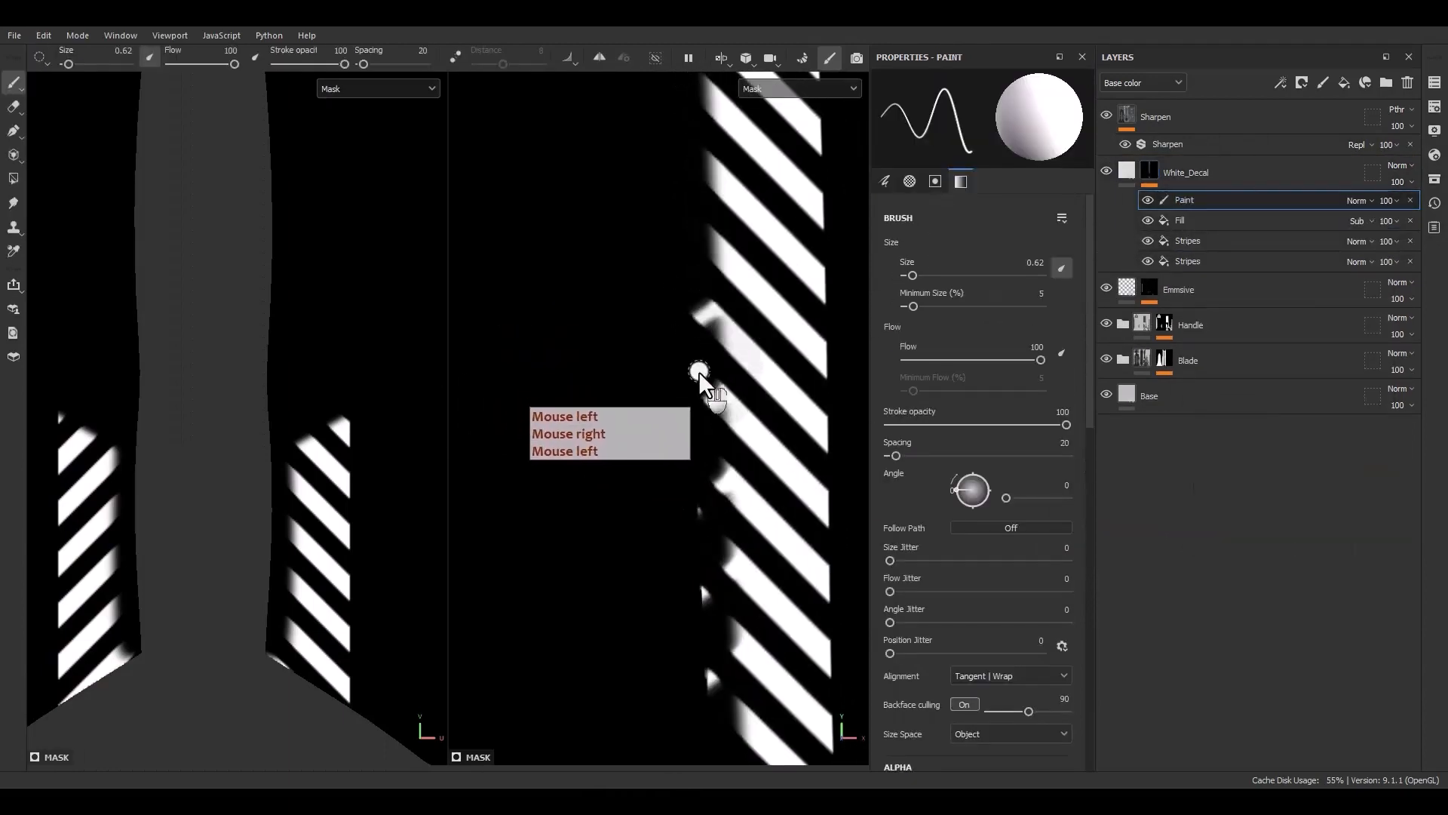
pyautogui.click(1357, 200)
pyautogui.click(1357, 357)
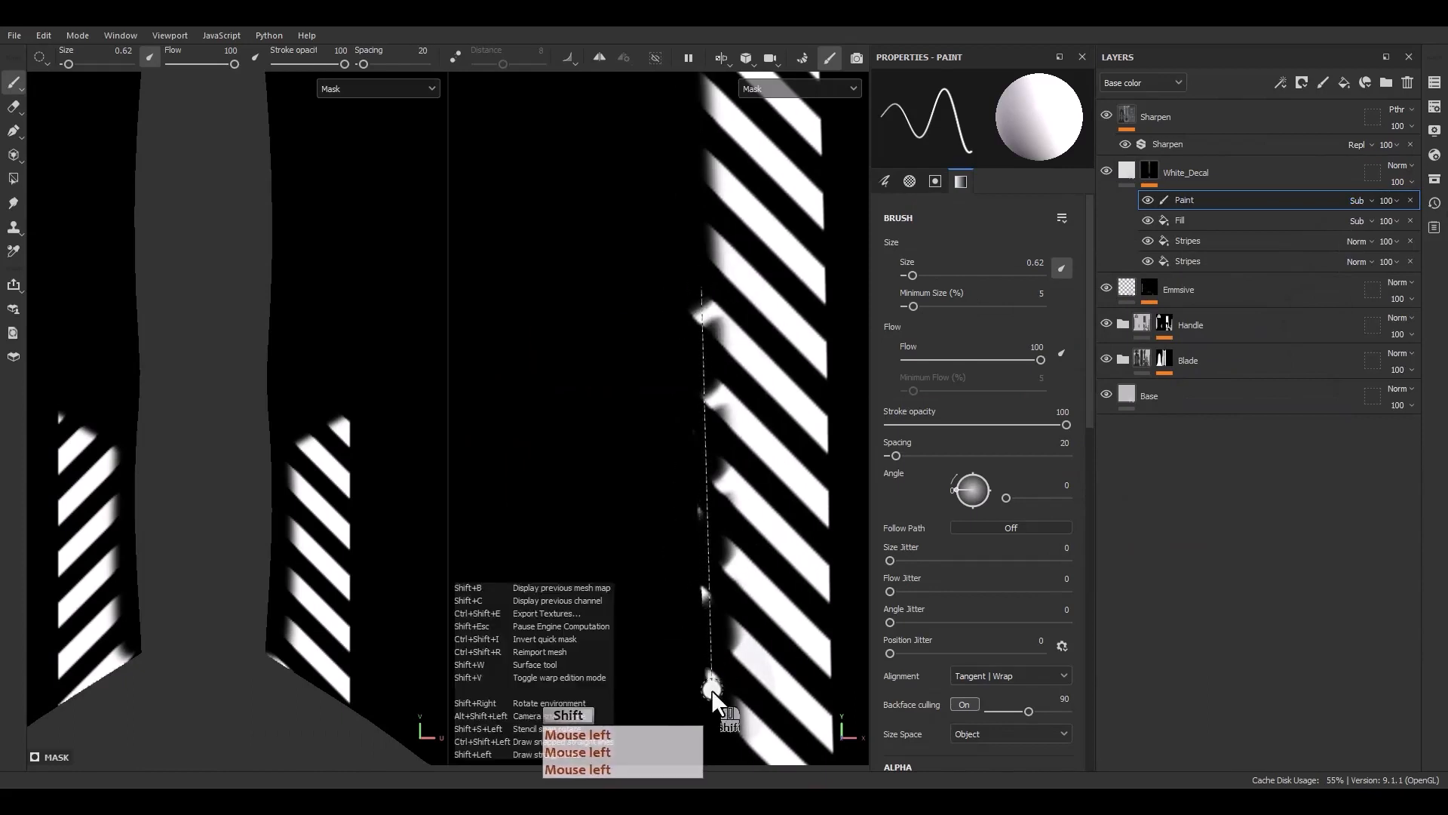
# Paint out stray stripes along the blade's edges with the subtracting paint effect
pyautogui.keyDown('shift'); pyautogui.click(712, 688); pyautogui.keyUp('shift')
pyautogui.scroll(-8, 700, 475)
pyautogui.keyDown('alt'); pyautogui.moveTo(700, 477); pyautogui.dragTo(784, 402, button='middle'); pyautogui.keyUp('alt')
pyautogui.scroll(4, 700, 598)
pyautogui.scroll(2, 706, 165)
pyautogui.scroll(3, 706, 165)
pyautogui.click(713, 252)
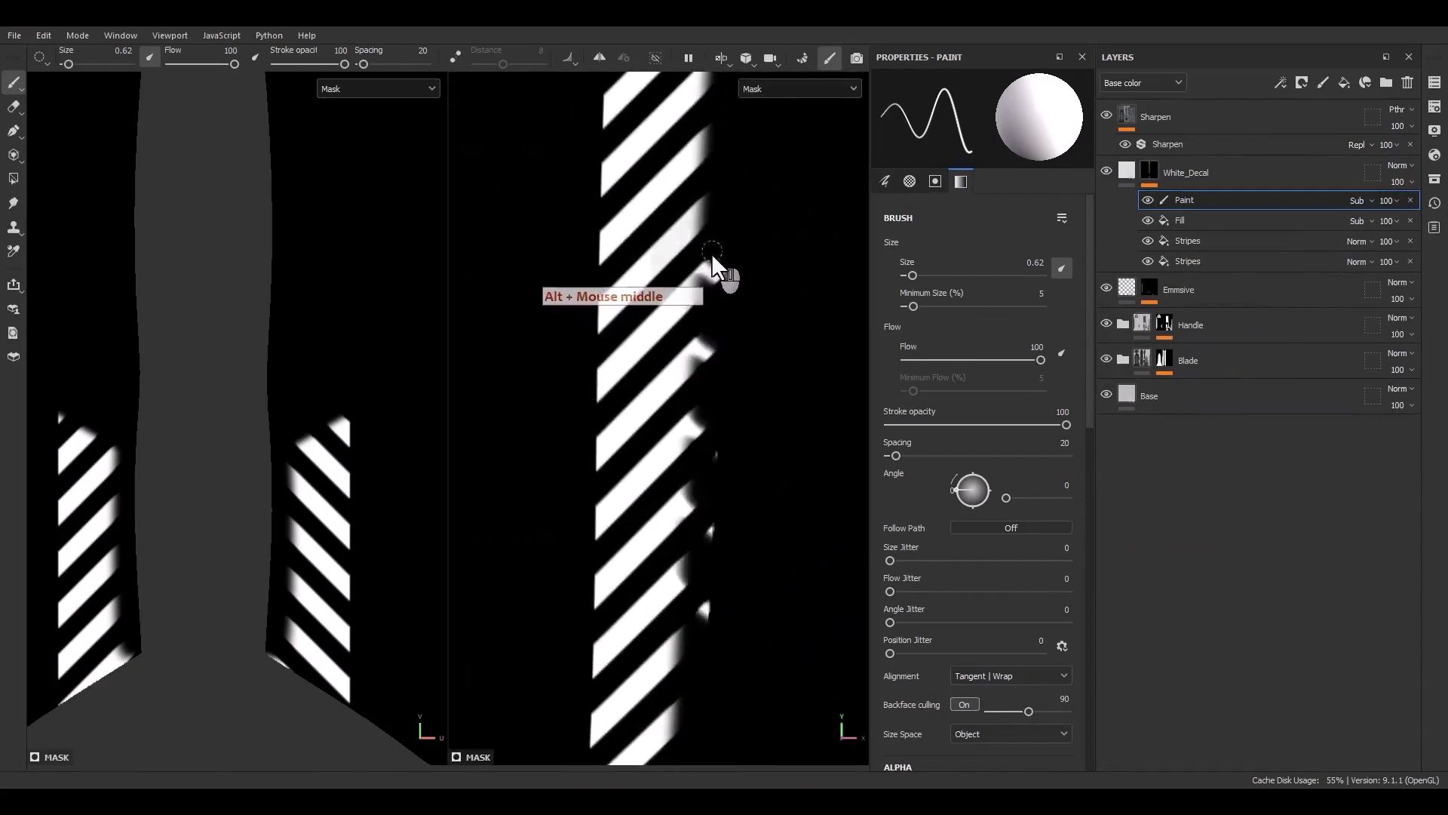
pyautogui.keyDown('shift'); pyautogui.click(707, 671); pyautogui.keyUp('shift')
pyautogui.moveTo(728, 339)
pyautogui.mouseDown()
pyautogui.moveTo(731, 319)
pyautogui.moveTo(726, 524)
pyautogui.moveTo(699, 596)
pyautogui.mouseUp()
pyautogui.scroll(-4, 757, 603)
pyautogui.scroll(-6, 754, 588)
pyautogui.keyDown('alt'); pyautogui.moveTo(735, 579); pyautogui.dragTo(667, 397, button='middle'); pyautogui.keyUp('alt')
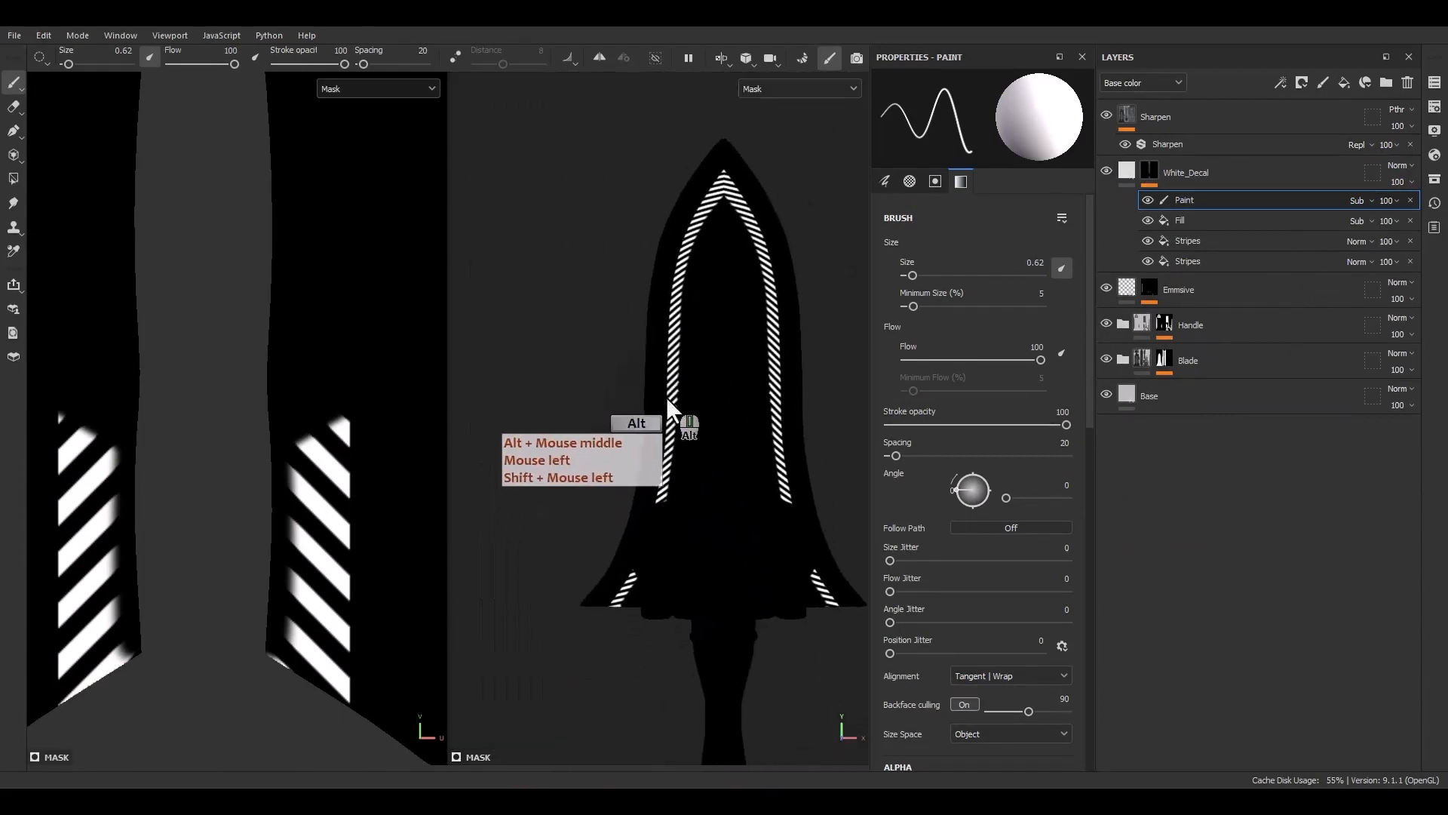
pyautogui.scroll(4, 786, 528)
pyautogui.click(1132, 174)
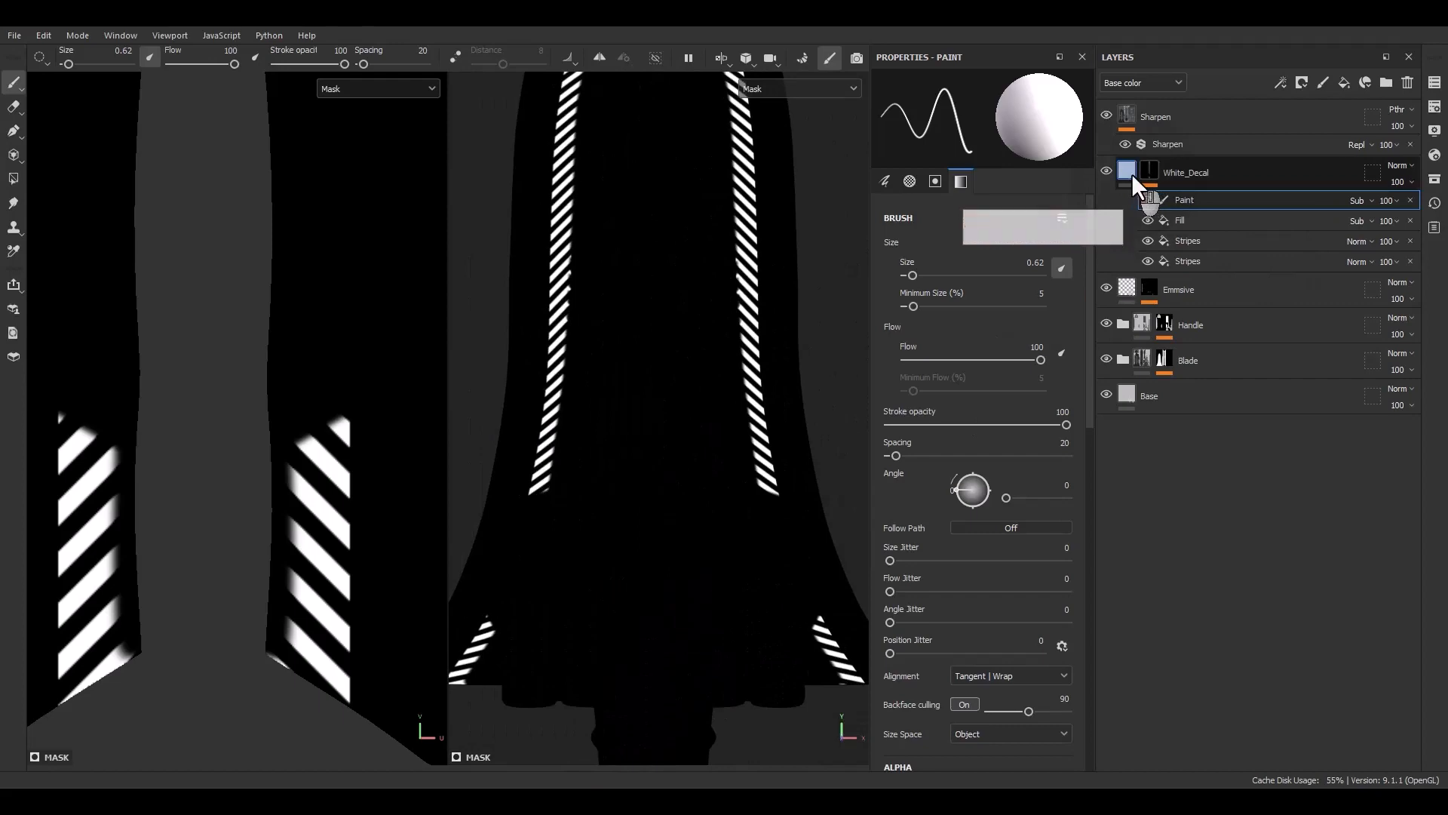
# Return the viewports to material display, select the Paint effect again, and paint out stray stripe fragments around the slot near the guard
pyautogui.keyDown('alt'); pyautogui.moveTo(807, 599); pyautogui.dragTo(753, 508, button='middle'); pyautogui.keyUp('alt')
pyautogui.scroll(4, 753, 508)
pyautogui.scroll(5, 754, 528)
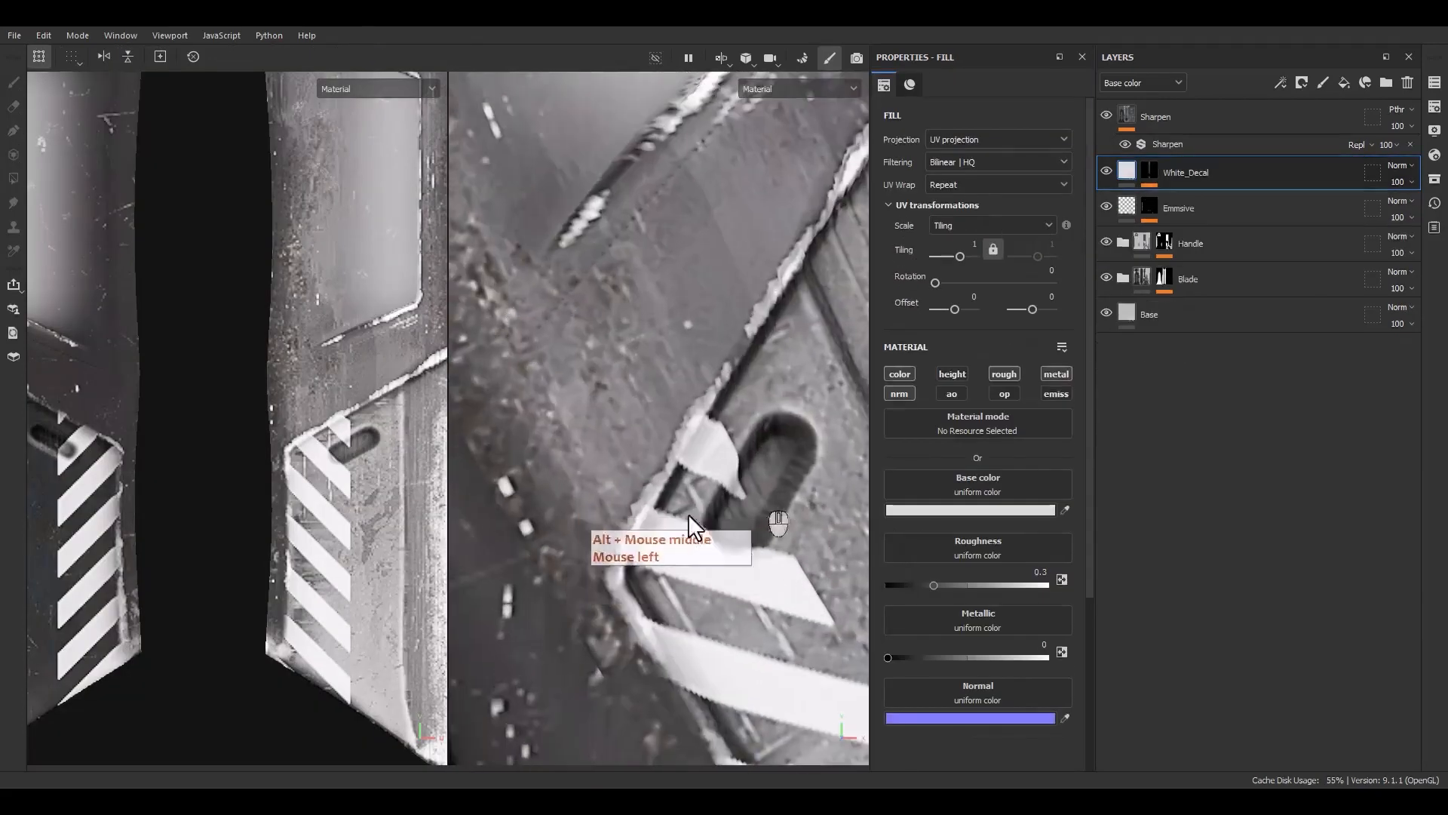
pyautogui.keyDown('alt'); pyautogui.click(1152, 172); pyautogui.keyUp('alt')
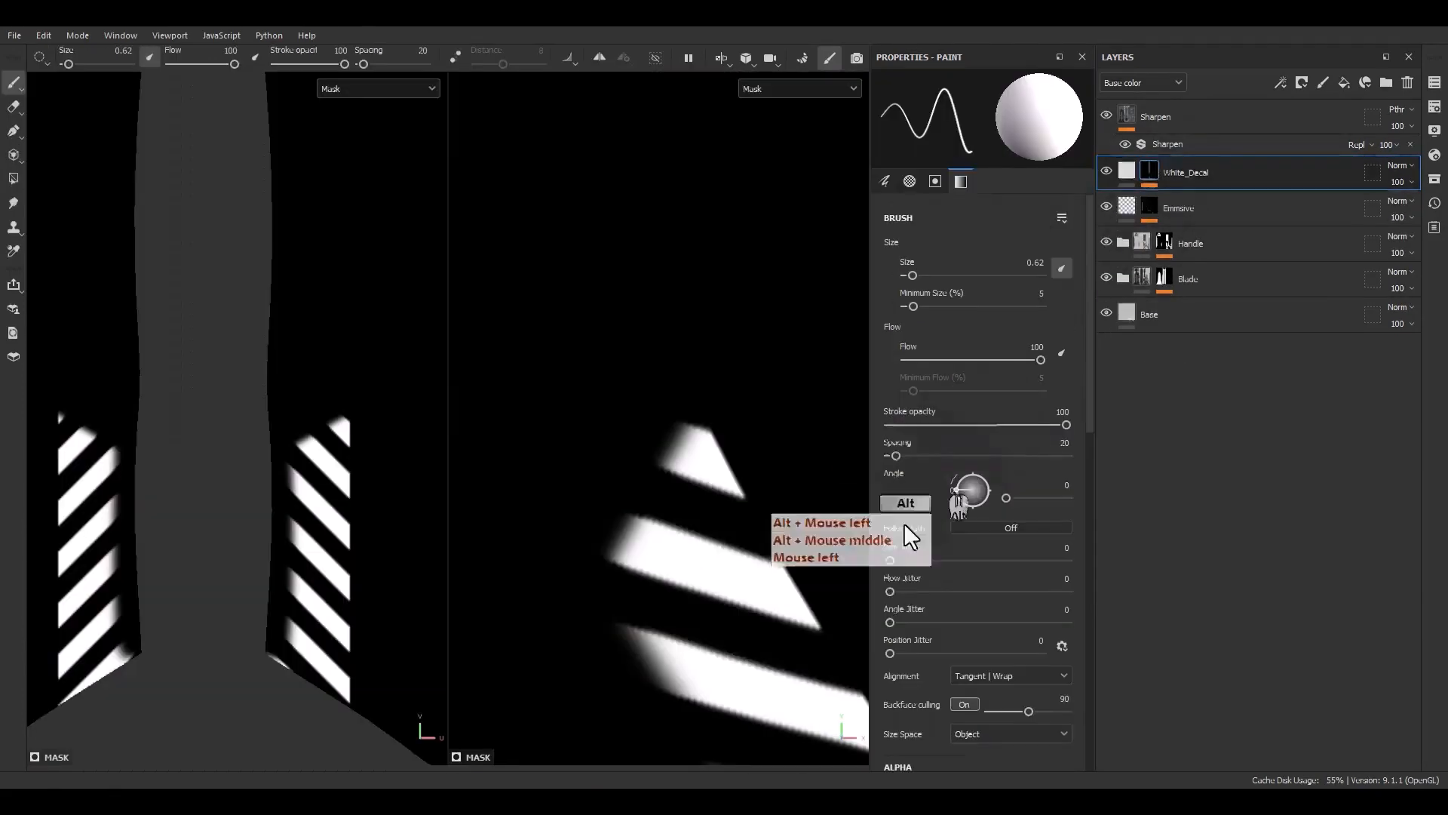
pyautogui.click(1121, 175)
pyautogui.click(1121, 175)
pyautogui.click(1149, 173)
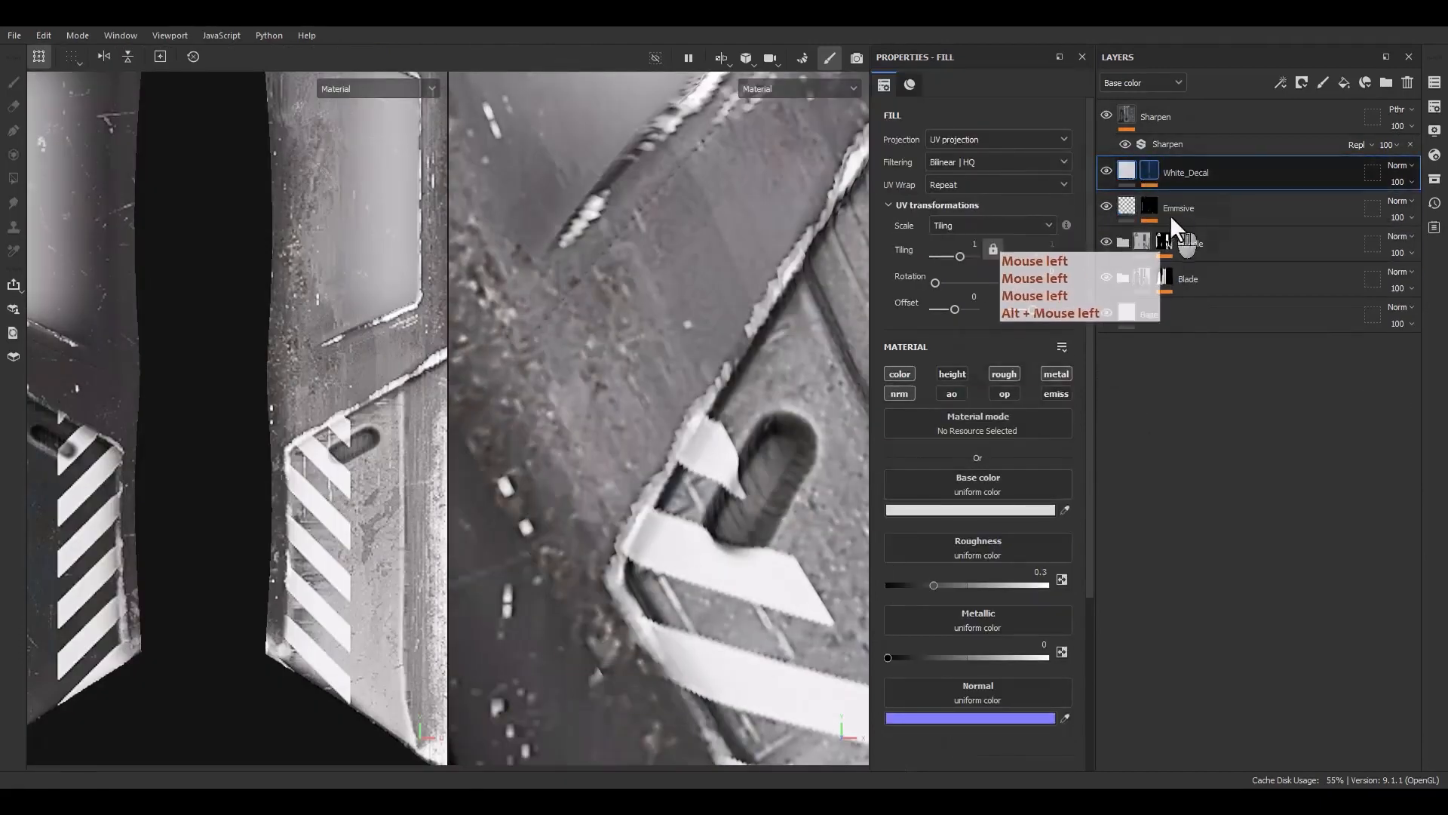
pyautogui.click(1188, 198)
pyautogui.scroll(2, 777, 514)
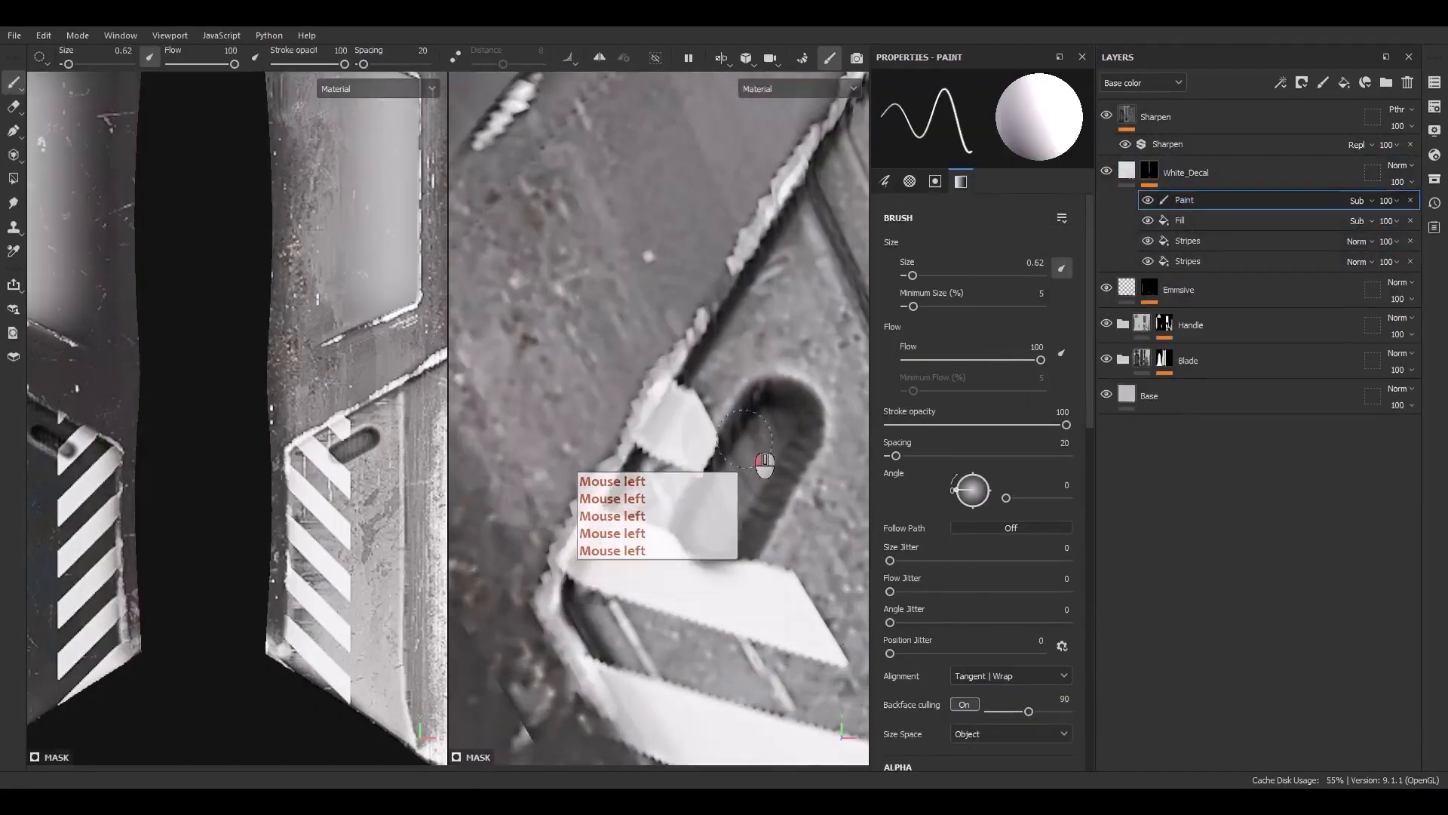
pyautogui.moveTo(746, 437)
pyautogui.mouseDown()
pyautogui.moveTo(693, 501)
pyautogui.moveTo(694, 565)
pyautogui.mouseUp()
pyautogui.scroll(-5, 781, 468)
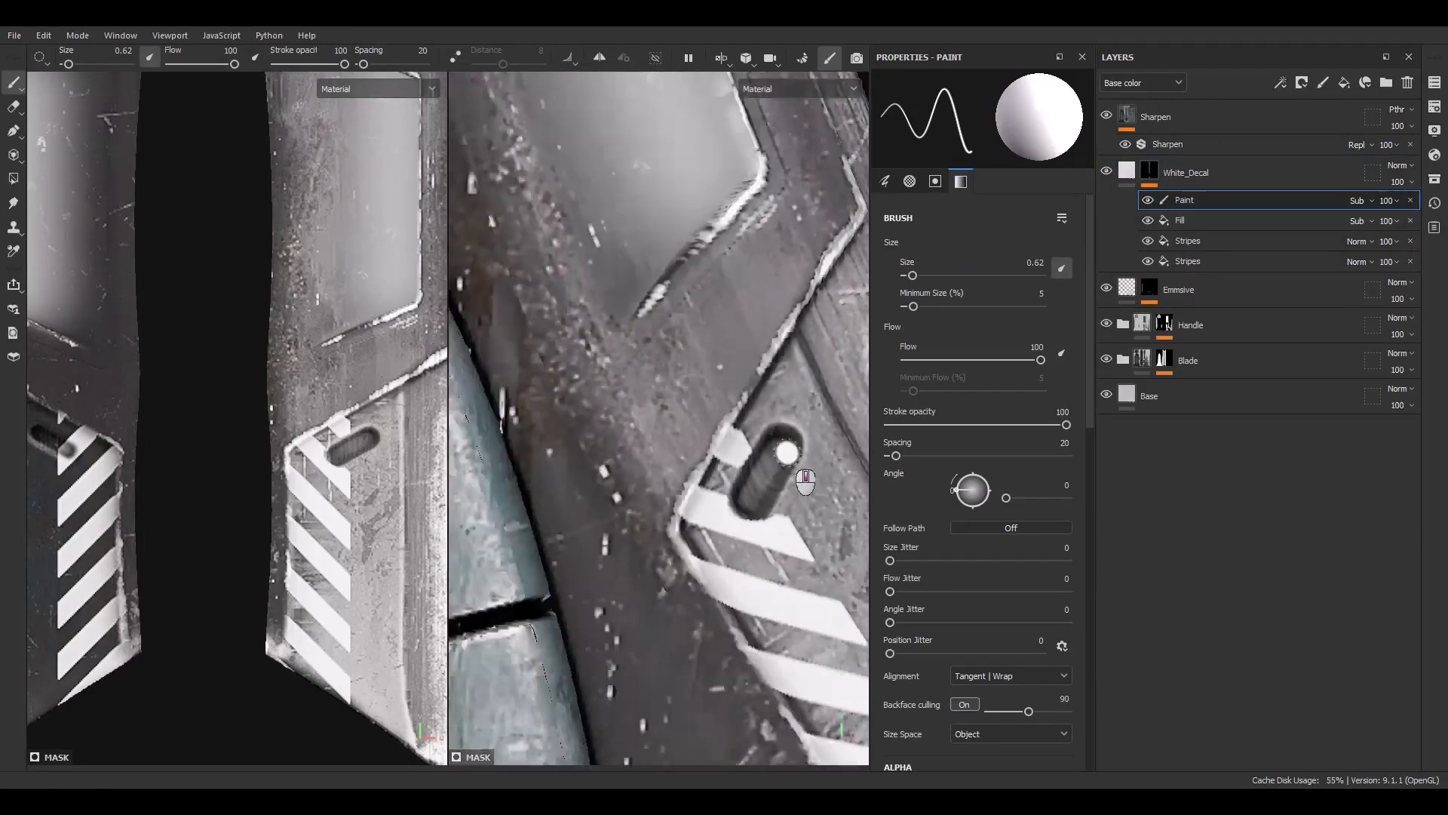
pyautogui.keyDown('alt'); pyautogui.moveTo(760, 294); pyautogui.dragTo(676, 377, button='middle'); pyautogui.keyUp('alt')
pyautogui.scroll(3, 719, 408)
pyautogui.scroll(3, 747, 419)
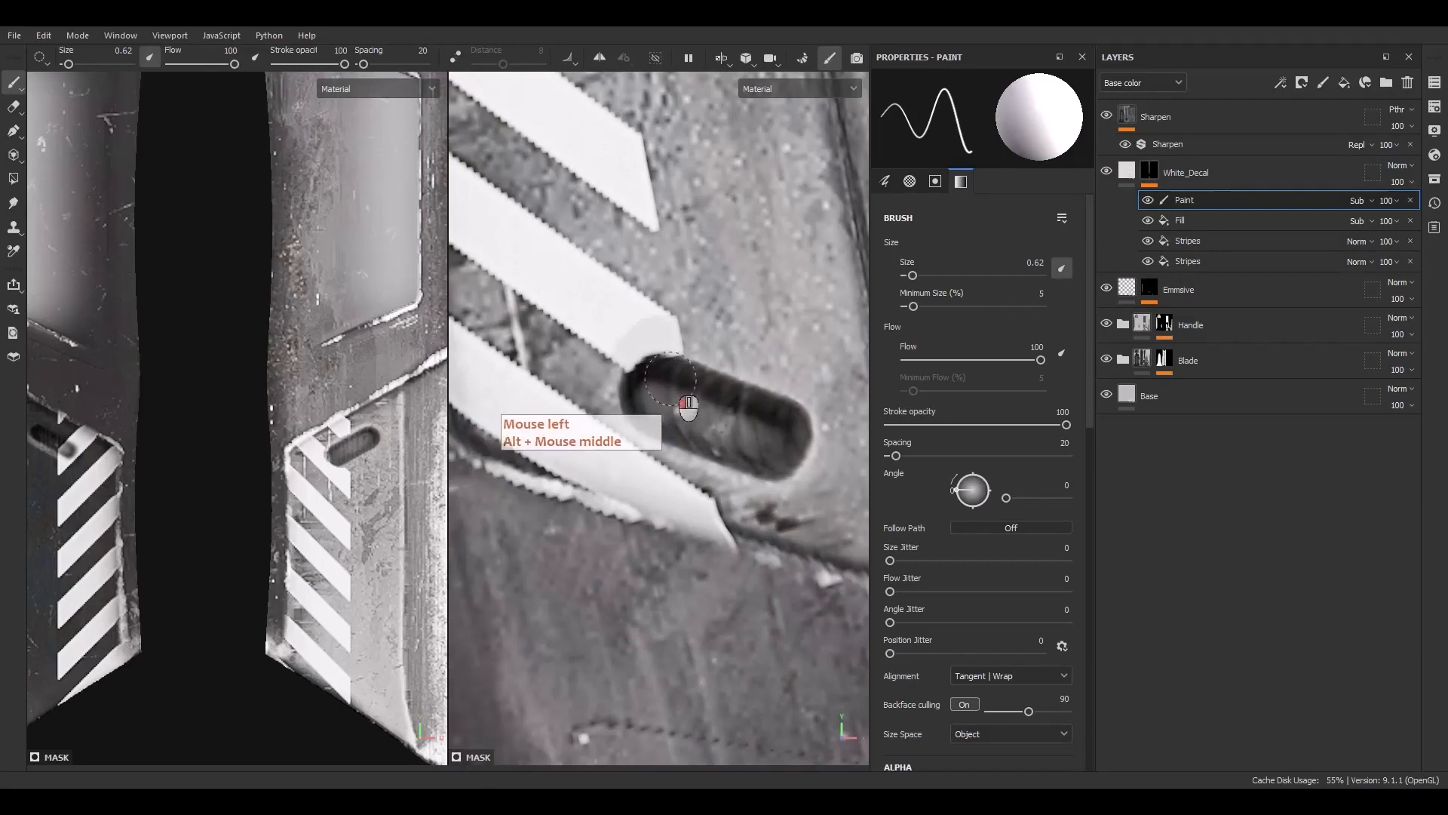
pyautogui.scroll(-5, 713, 454)
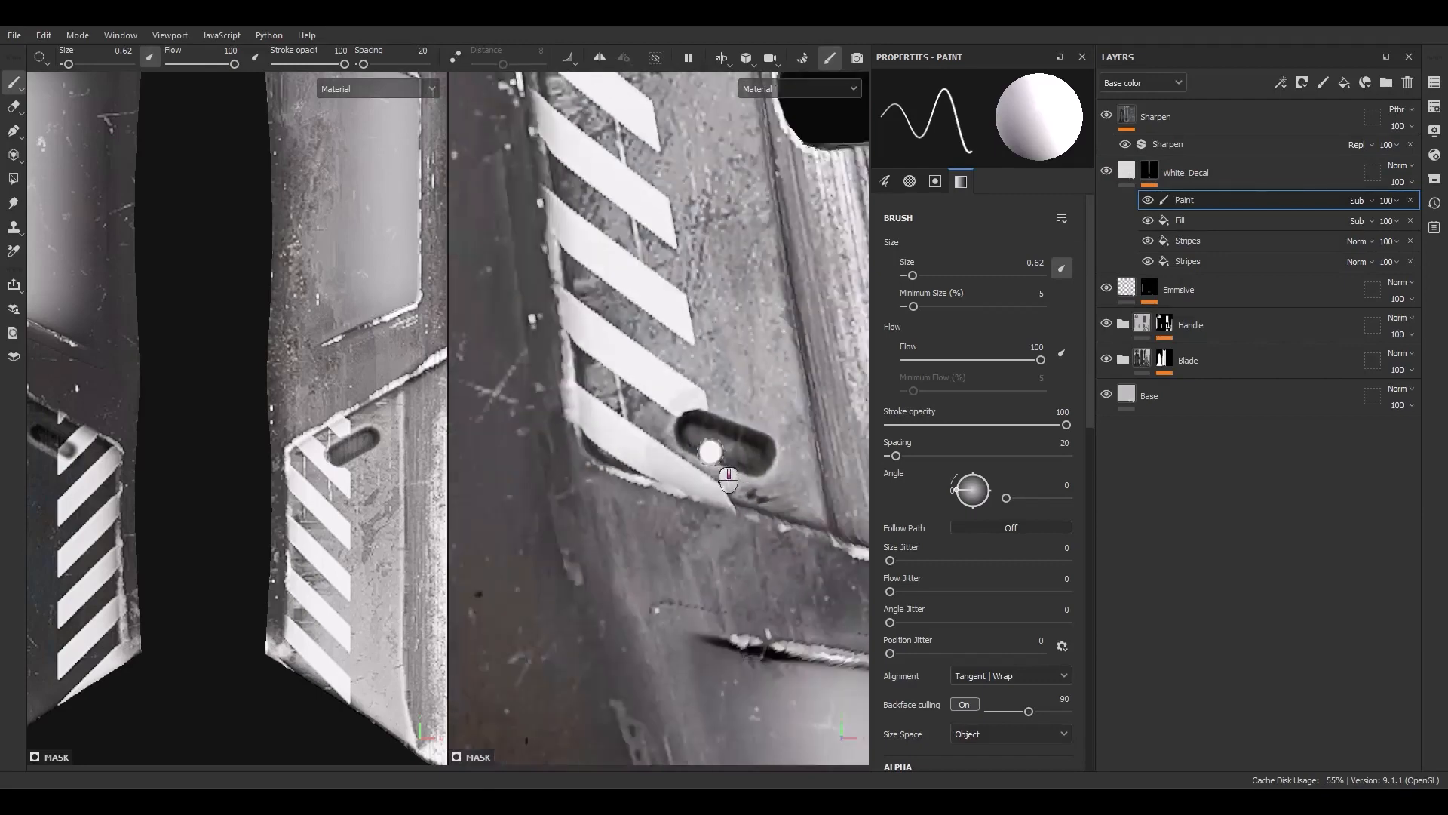
pyautogui.scroll(4, 711, 471)
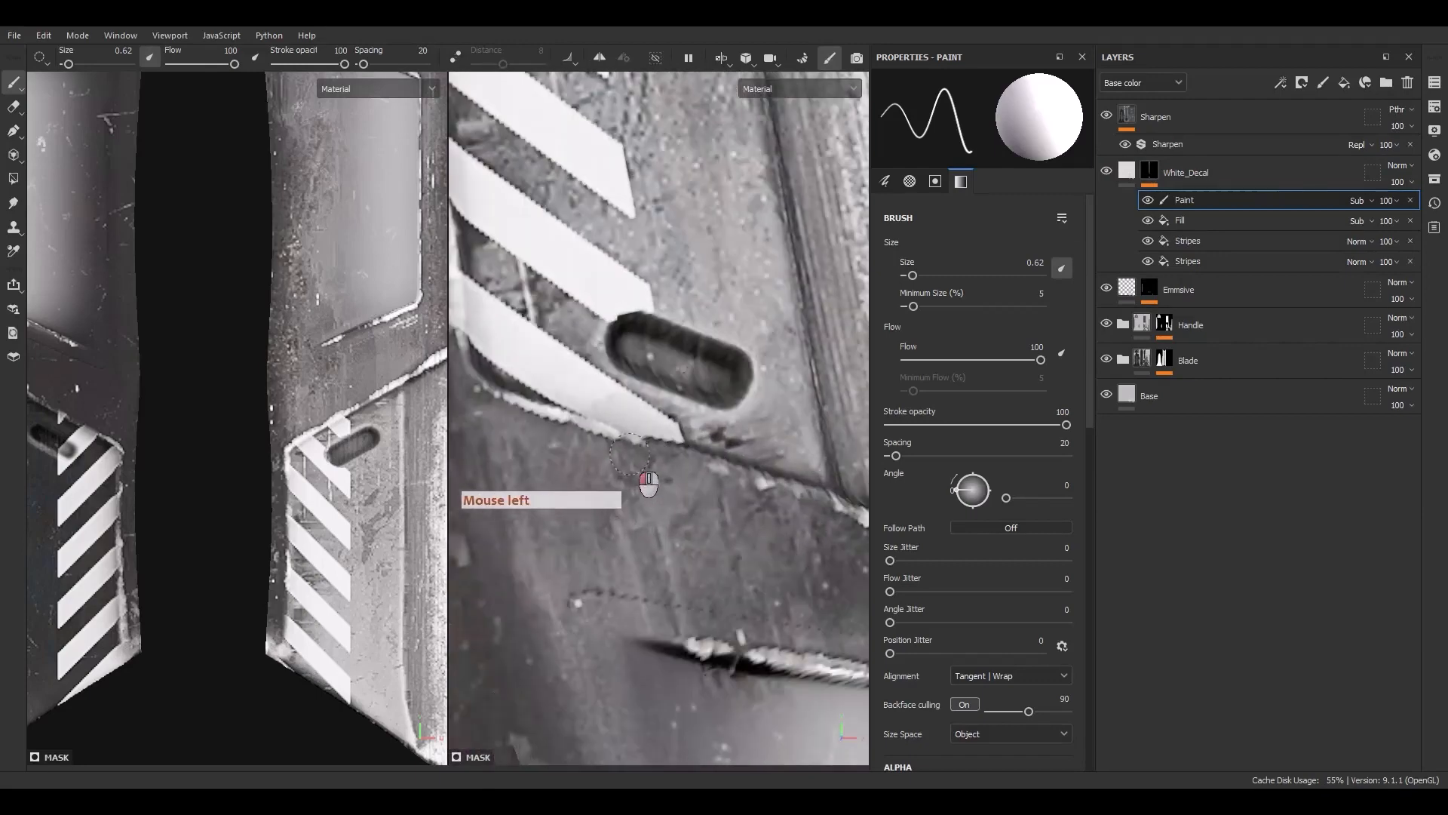
pyautogui.keyDown('alt'); pyautogui.moveTo(498, 409); pyautogui.dragTo(675, 652, button='middle'); pyautogui.keyUp('alt')
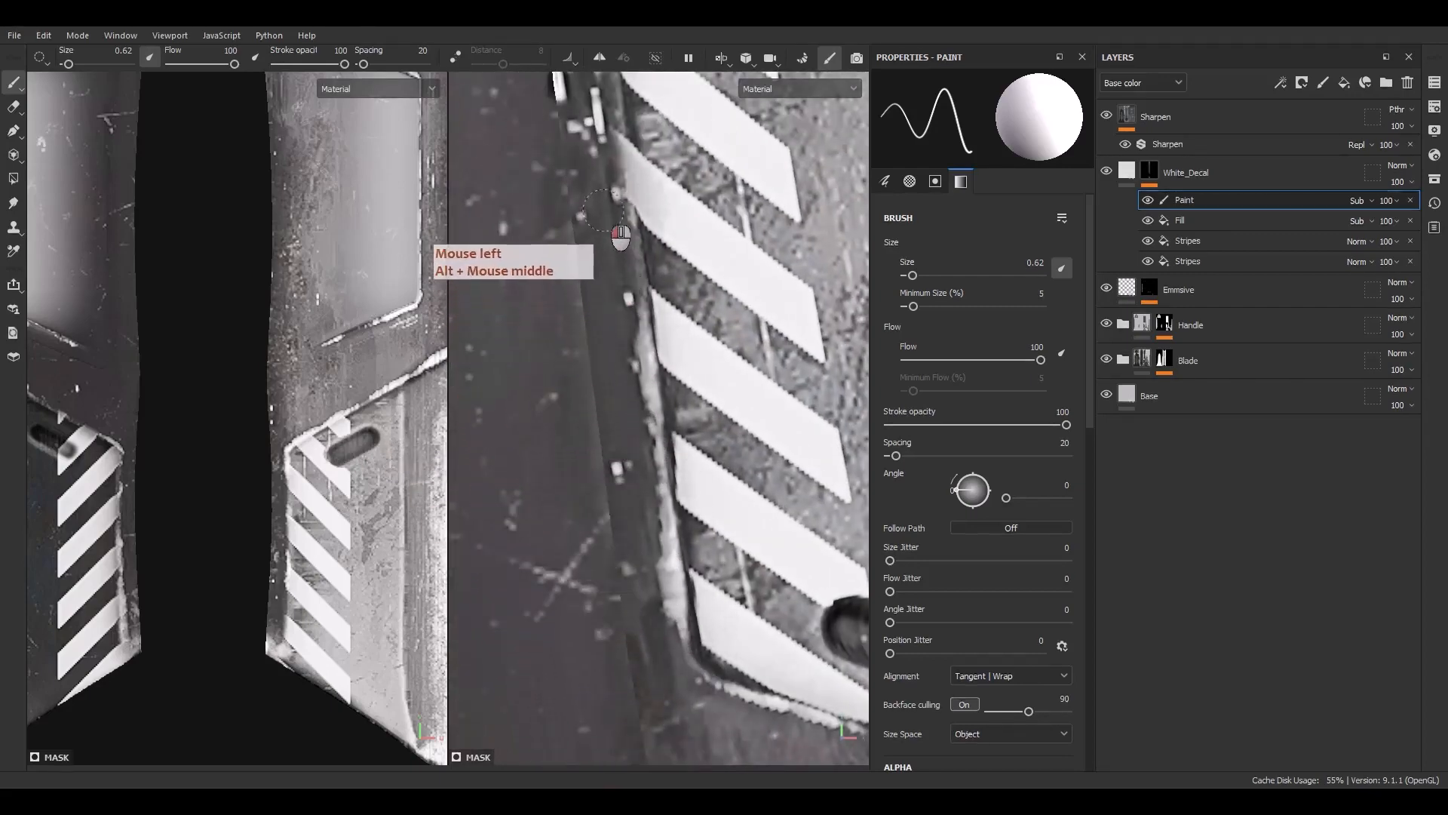
# Paint out stray stripe remnants along the blade's inner edge toward the tip using straight-line strokes
pyautogui.keyDown('alt'); pyautogui.moveTo(600, 150); pyautogui.dragTo(606, 750, button='middle'); pyautogui.keyUp('alt')
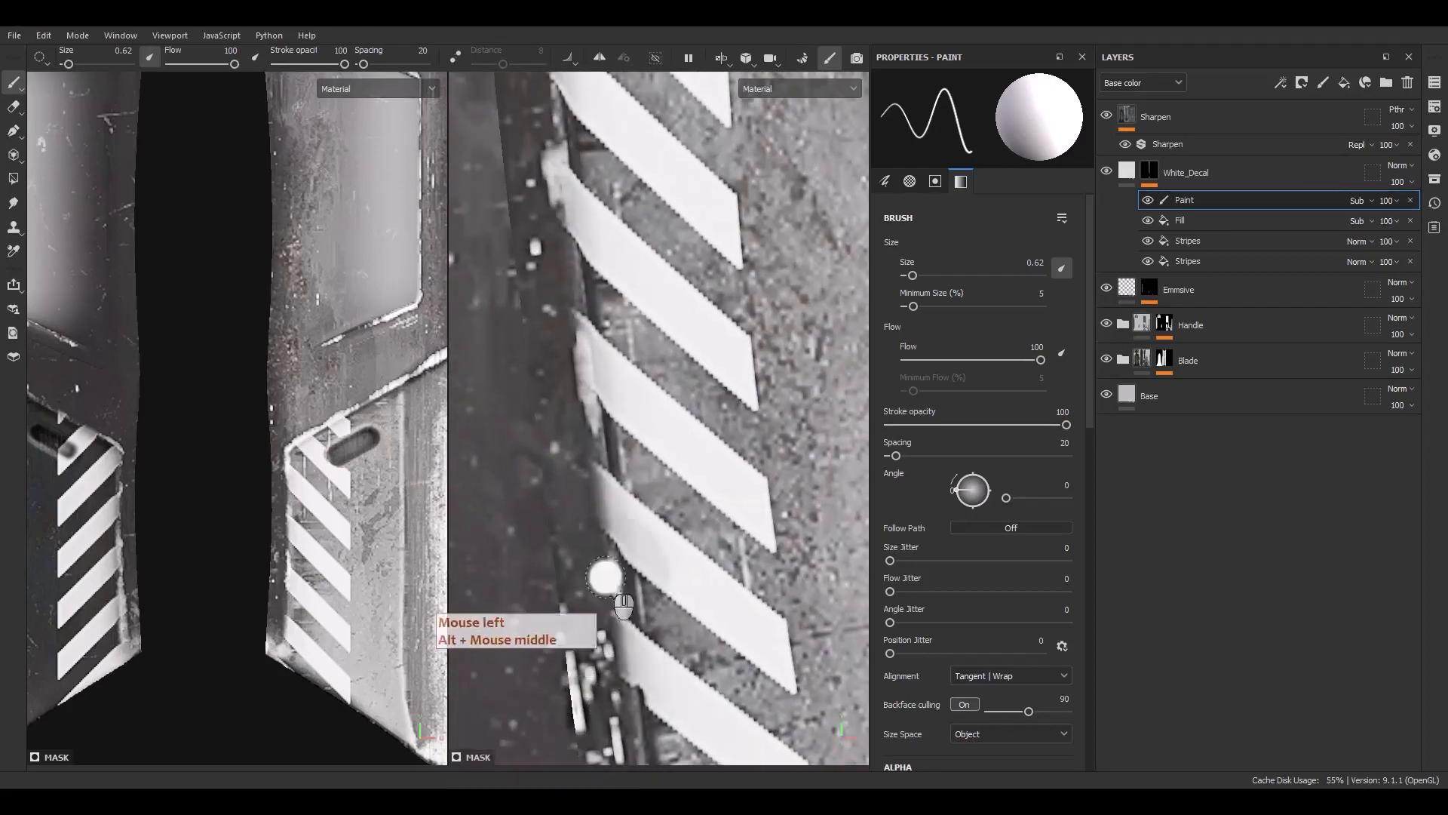
pyautogui.press('shift')
pyautogui.keyDown('alt'); pyautogui.moveTo(581, 289); pyautogui.dragTo(685, 558, button='middle'); pyautogui.keyUp('alt')
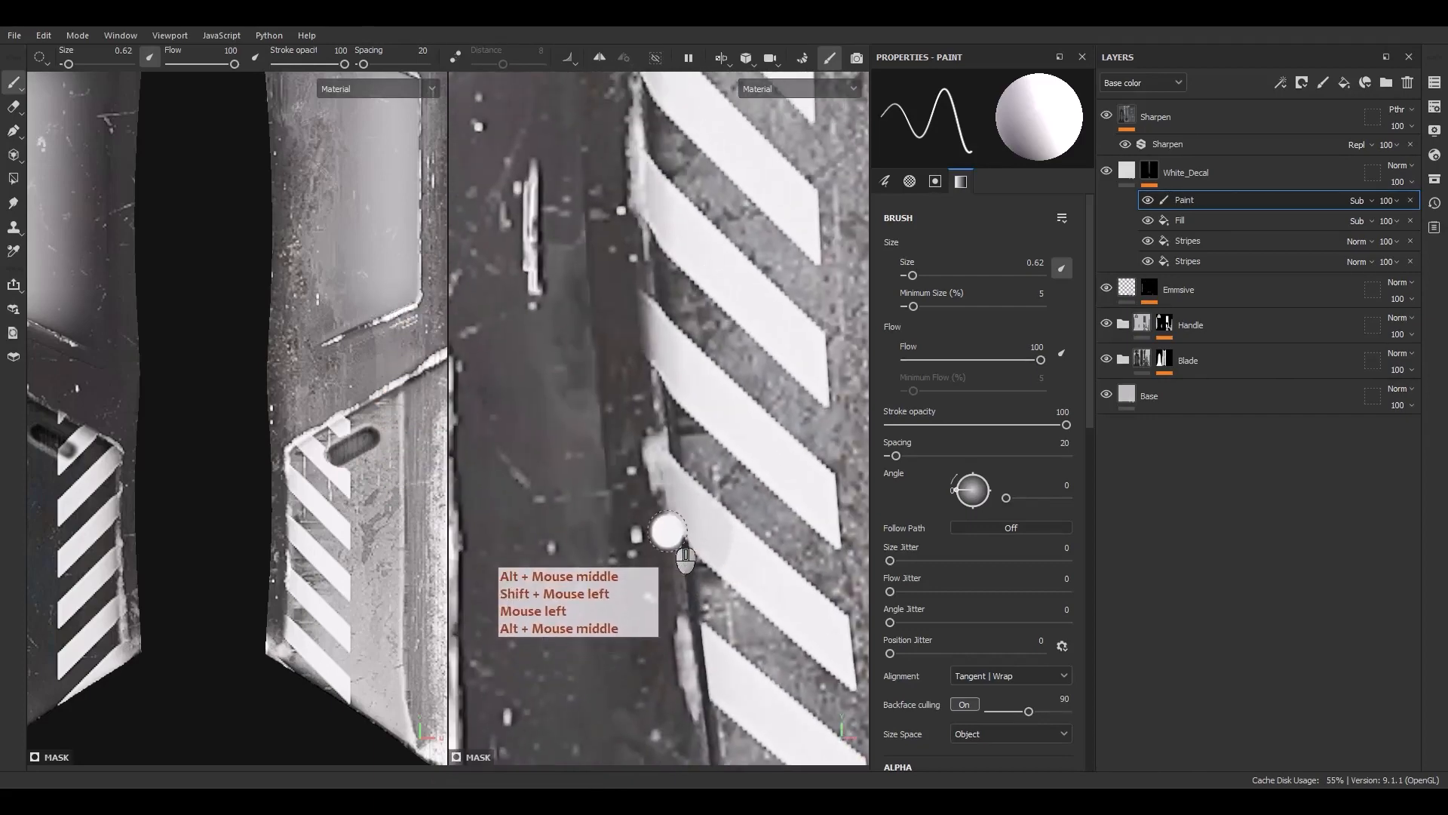
pyautogui.keyDown('shift'); pyautogui.click(629, 149); pyautogui.keyUp('shift')
pyautogui.moveTo(606, 95)
pyautogui.keyDown('alt'); pyautogui.mouseDown(button='middle')
pyautogui.moveTo(645, 207)
pyautogui.moveTo(695, 512)
pyautogui.mouseUp(button='middle'); pyautogui.keyUp('alt')
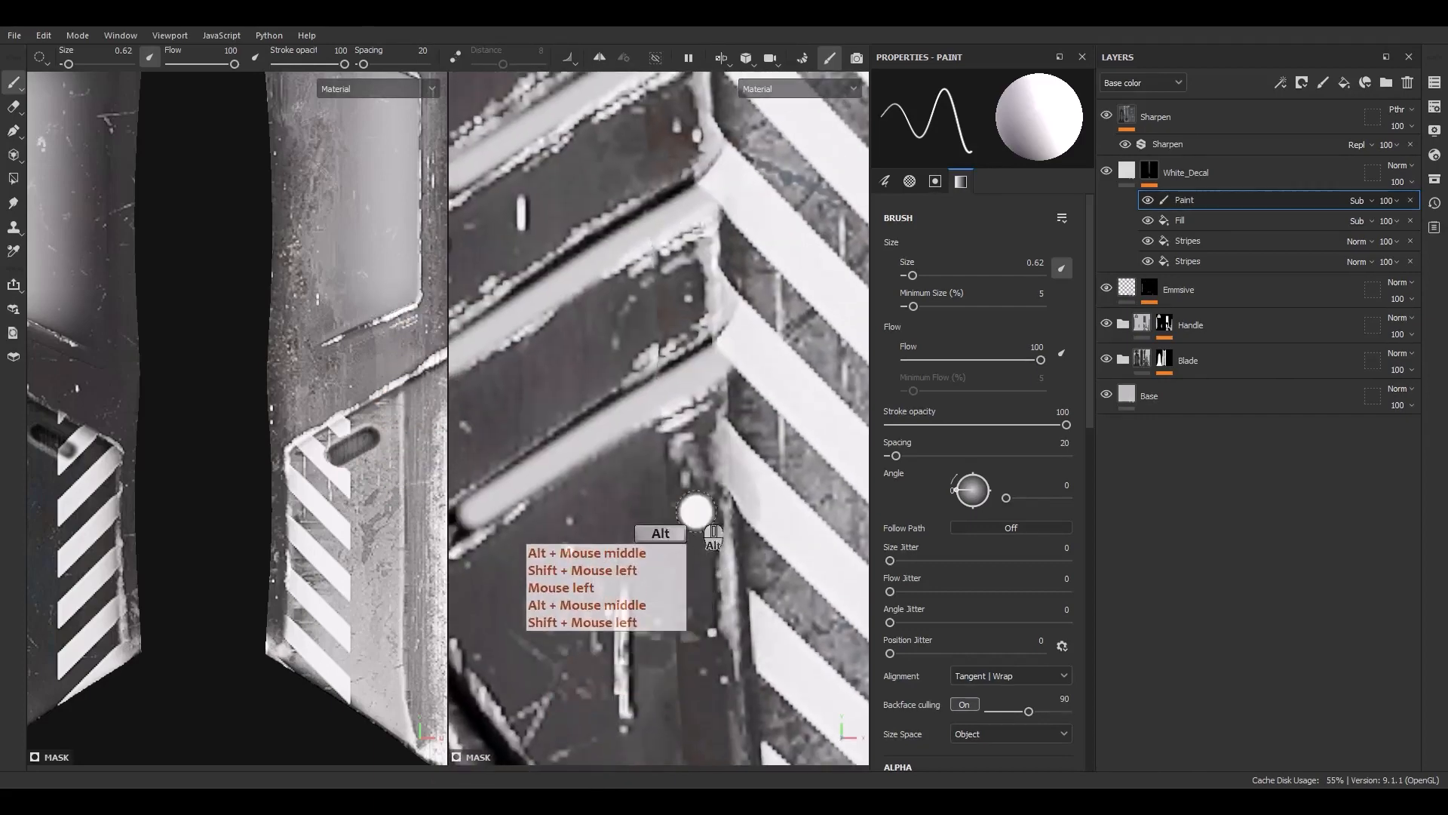
pyautogui.click(715, 489)
pyautogui.keyDown('shift'); pyautogui.click(700, 115); pyautogui.keyUp('shift')
pyautogui.moveTo(699, 116)
pyautogui.keyDown('alt'); pyautogui.mouseDown(button='middle')
pyautogui.moveTo(714, 334)
pyautogui.moveTo(769, 467)
pyautogui.mouseUp(button='middle'); pyautogui.keyUp('alt')
pyautogui.moveTo(769, 467)
pyautogui.keyDown('alt'); pyautogui.mouseDown(button='right')
pyautogui.moveTo(660, 139)
pyautogui.moveTo(697, 272)
pyautogui.mouseUp(button='right'); pyautogui.keyUp('alt')
pyautogui.keyDown('alt'); pyautogui.moveTo(698, 271); pyautogui.dragTo(715, 562, button='middle'); pyautogui.keyUp('alt')
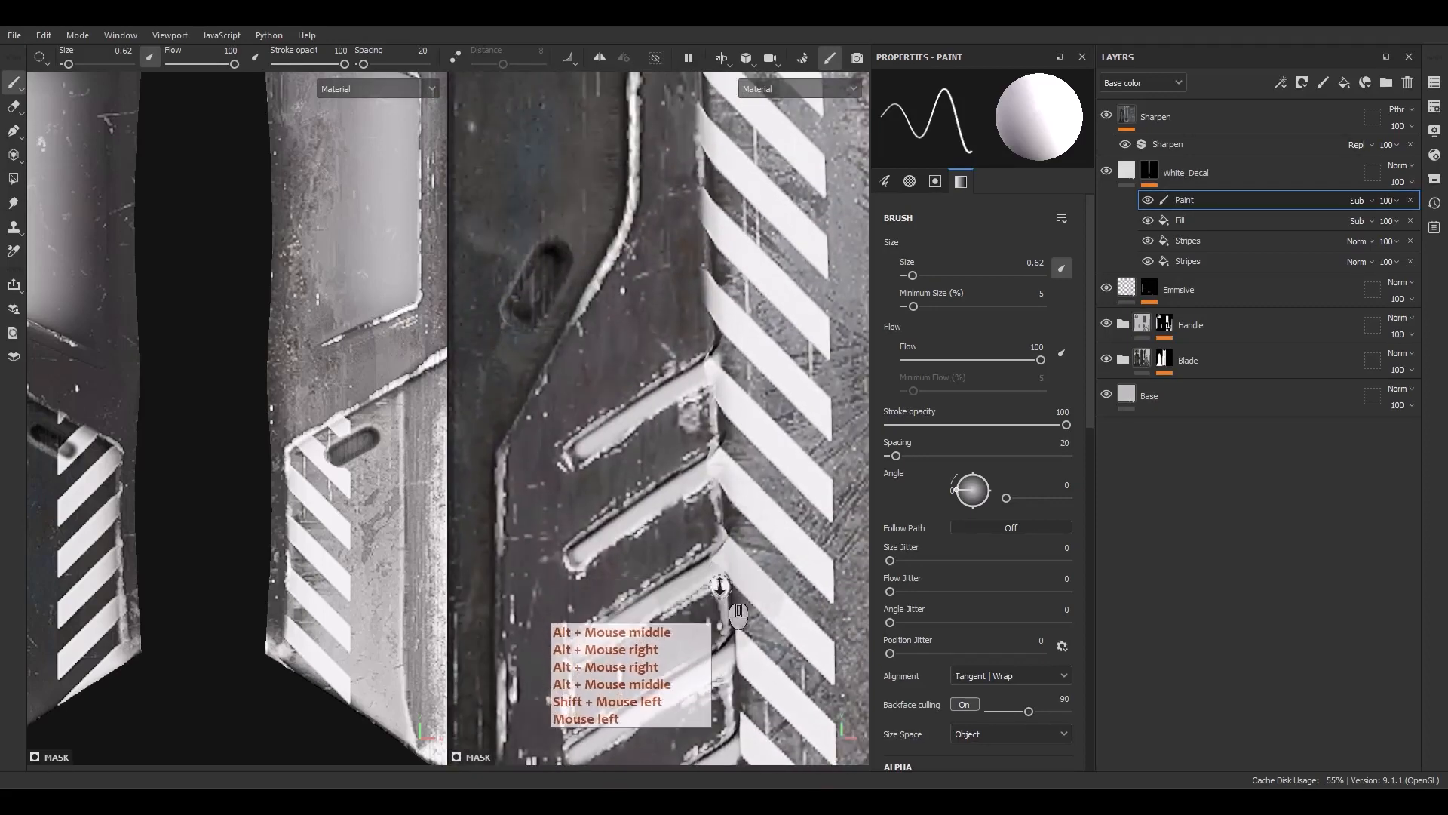
pyautogui.keyDown('shift'); pyautogui.click(700, 279); pyautogui.keyUp('shift')
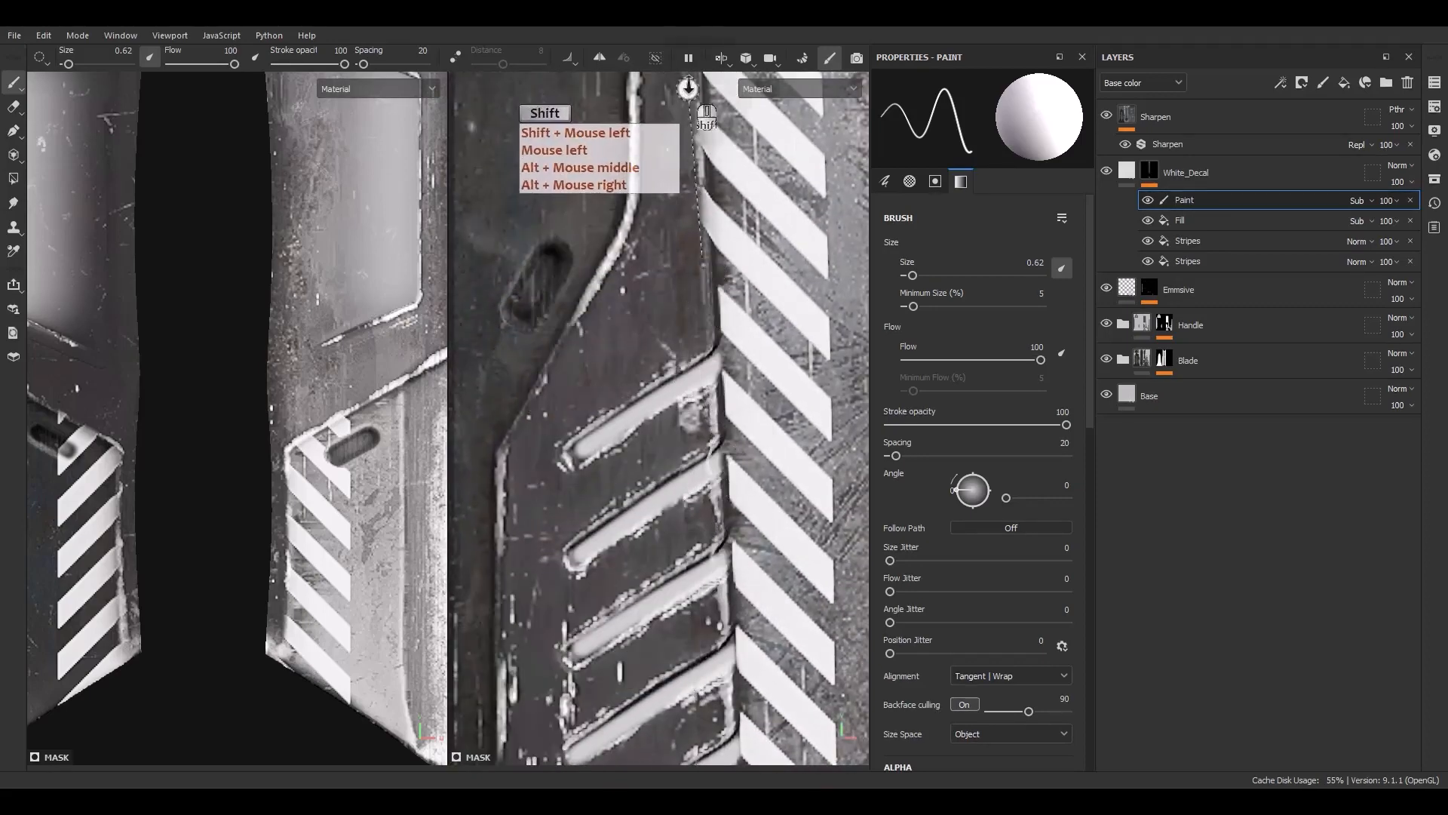
pyautogui.keyDown('shift'); pyautogui.click(701, 124); pyautogui.keyUp('shift')
pyautogui.moveTo(701, 125)
pyautogui.keyDown('alt'); pyautogui.mouseDown(button='middle')
pyautogui.moveTo(749, 707)
pyautogui.moveTo(743, 677)
pyautogui.mouseUp(button='middle'); pyautogui.keyUp('alt')
pyautogui.click(725, 609)
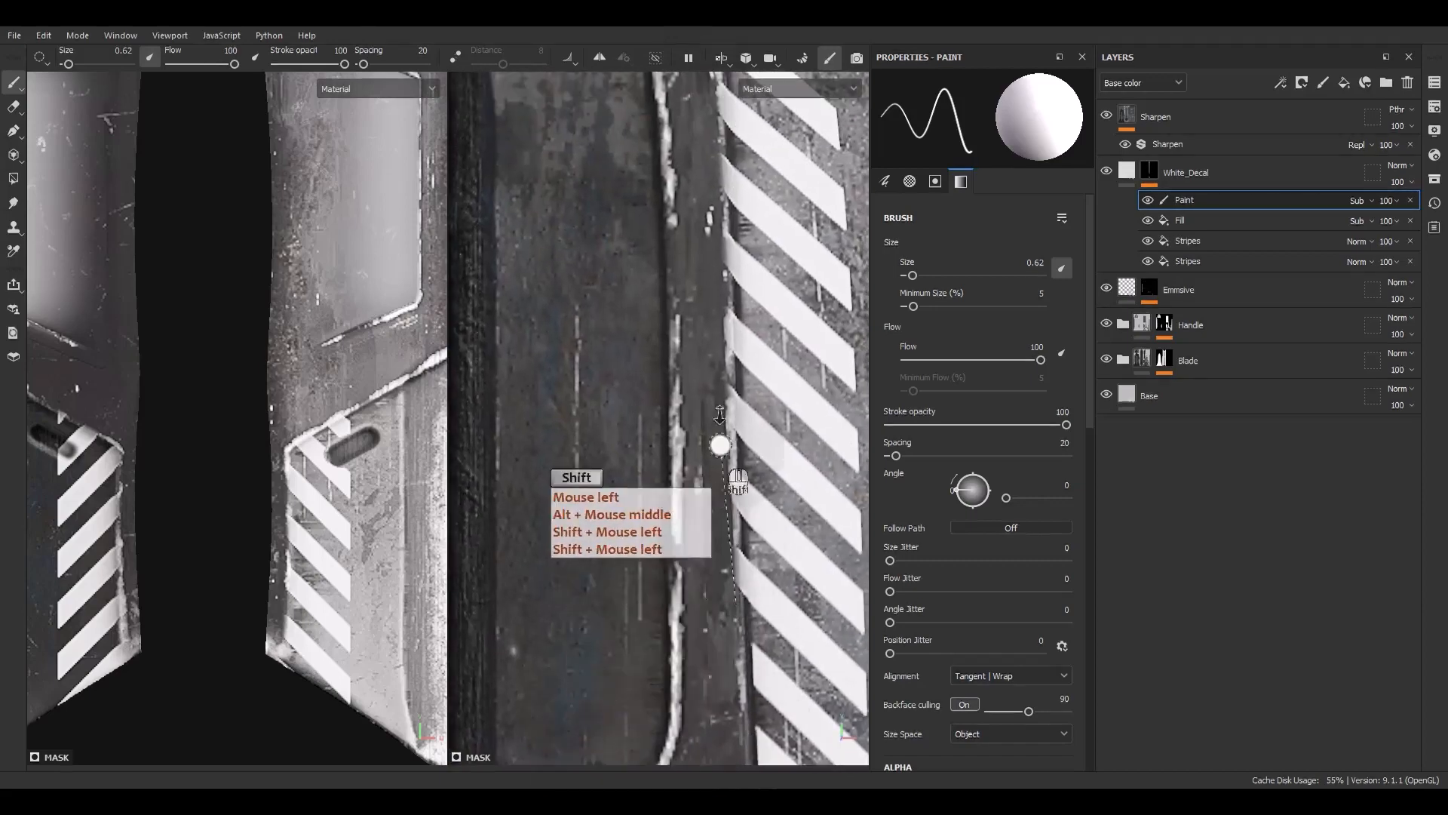
pyautogui.keyDown('shift'); pyautogui.click(723, 256); pyautogui.keyUp('shift')
pyautogui.keyDown('alt'); pyautogui.moveTo(726, 291); pyautogui.dragTo(743, 555, button='middle'); pyautogui.keyUp('alt')
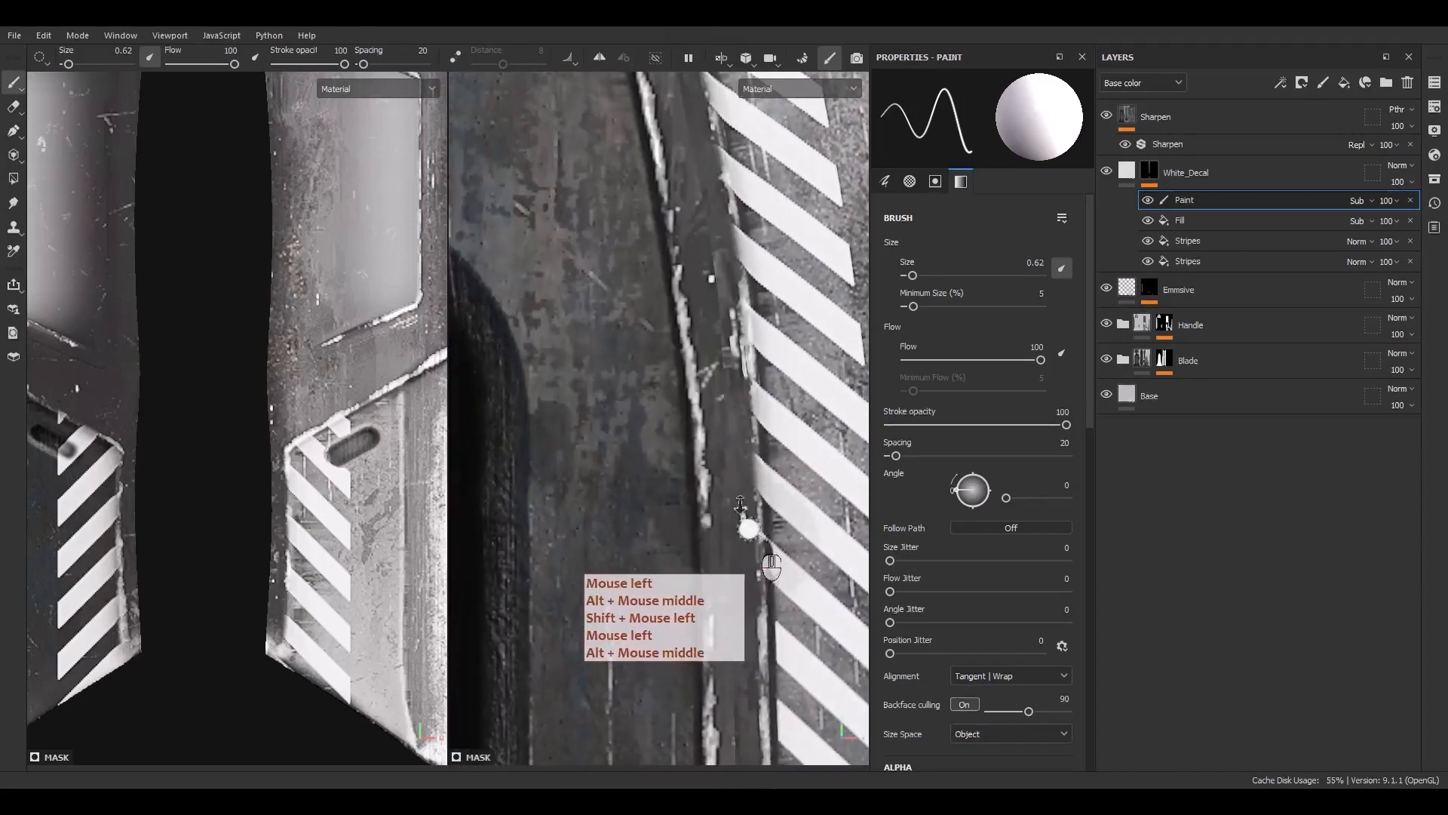
pyautogui.keyDown('alt'); pyautogui.moveTo(703, 227); pyautogui.dragTo(754, 623, button='middle'); pyautogui.keyUp('alt')
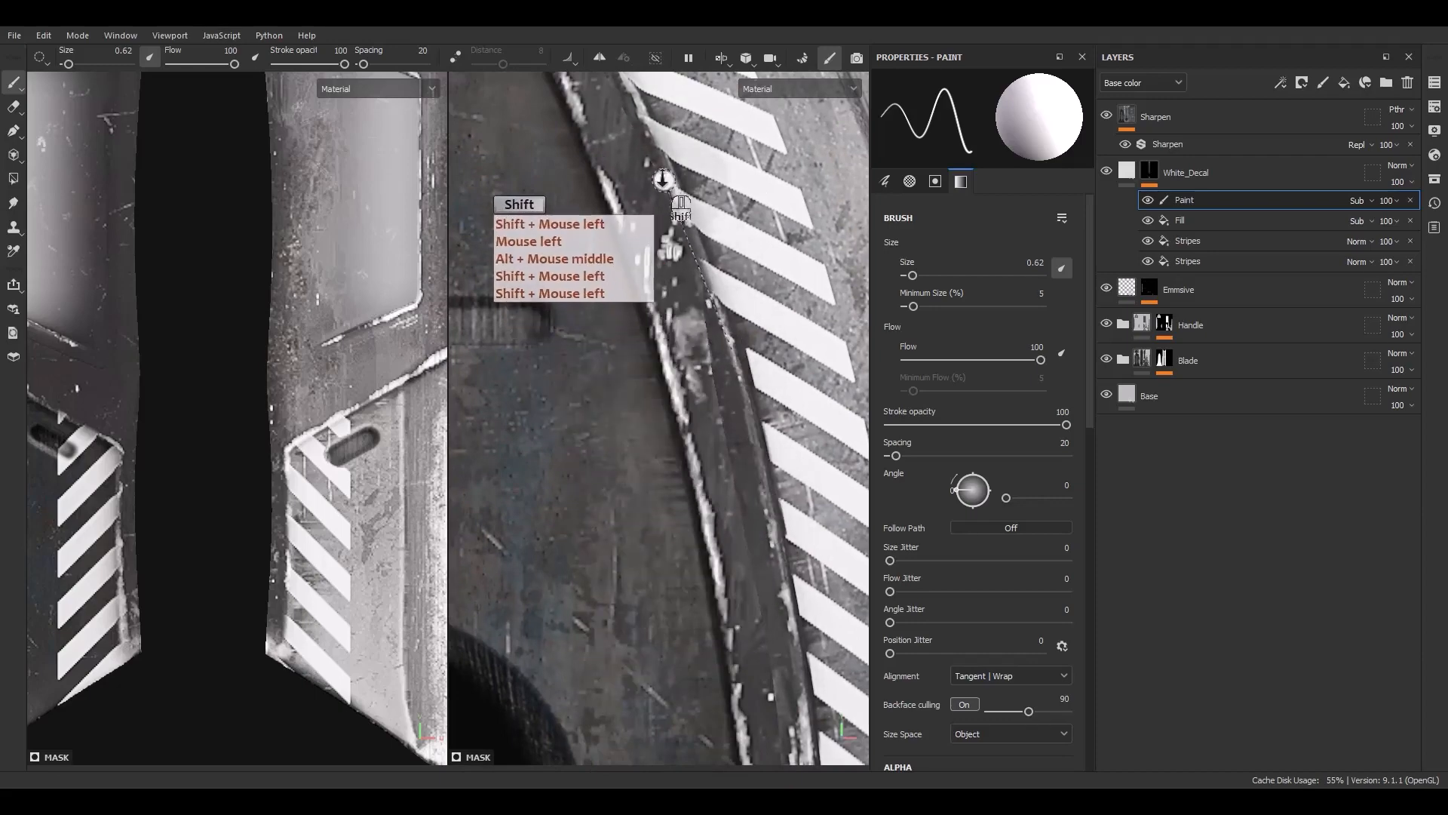
pyautogui.keyDown('alt'); pyautogui.moveTo(683, 243); pyautogui.dragTo(818, 634, button='middle'); pyautogui.keyUp('alt')
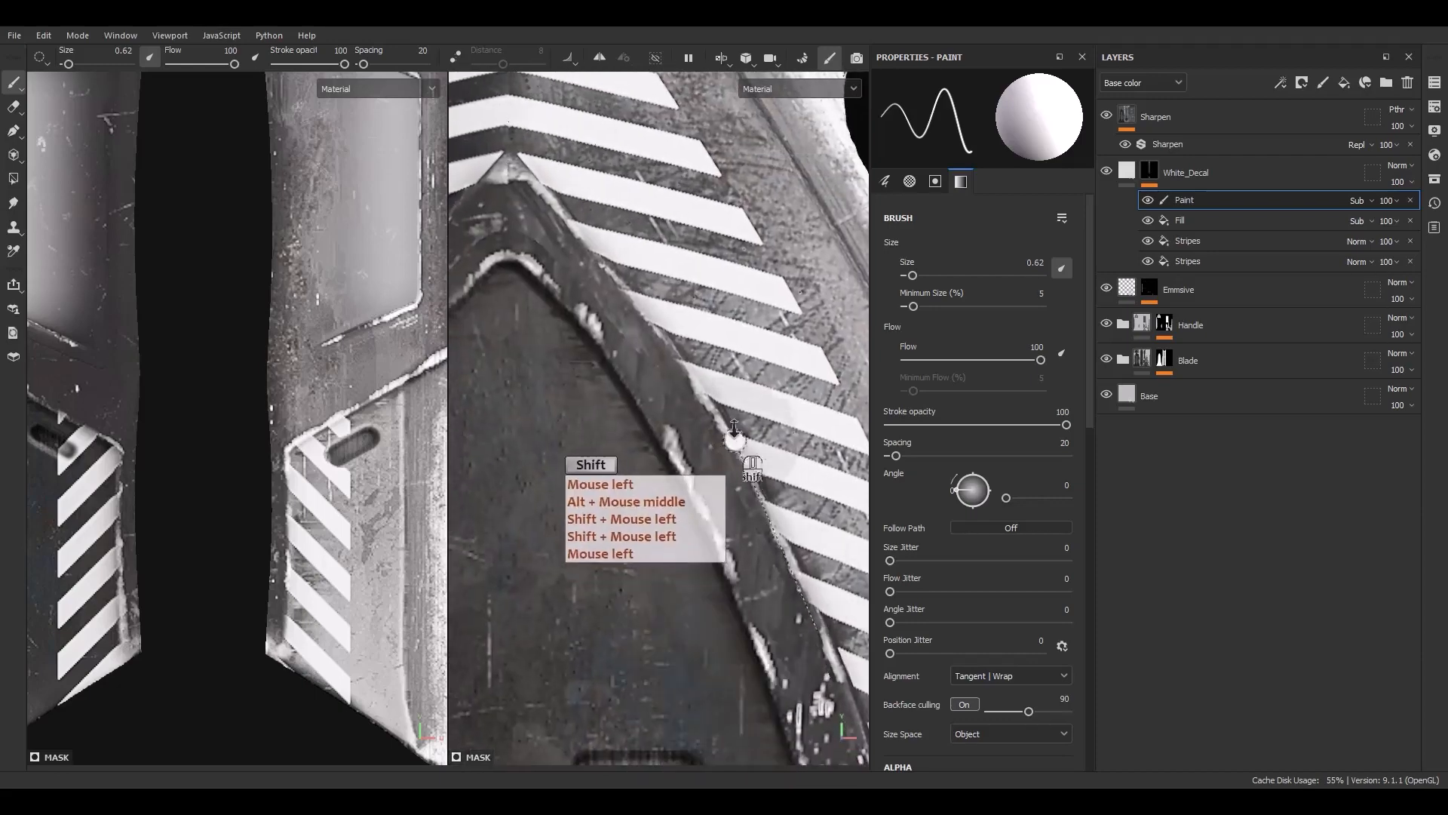
pyautogui.keyDown('shift'); pyautogui.click(629, 309); pyautogui.keyUp('shift')
pyautogui.keyDown('alt'); pyautogui.moveTo(630, 309); pyautogui.dragTo(800, 400, button='middle'); pyautogui.keyUp('alt')
pyautogui.scroll(-5, 630, 437)
pyautogui.keyDown('alt'); pyautogui.moveTo(568, 682); pyautogui.dragTo(637, 136, button='middle'); pyautogui.keyUp('alt')
pyautogui.scroll(2, 653, 667)
pyautogui.scroll(-5, 655, 668)
pyautogui.keyDown('alt'); pyautogui.moveTo(672, 675); pyautogui.dragTo(682, 512, button='middle'); pyautogui.keyUp('alt')
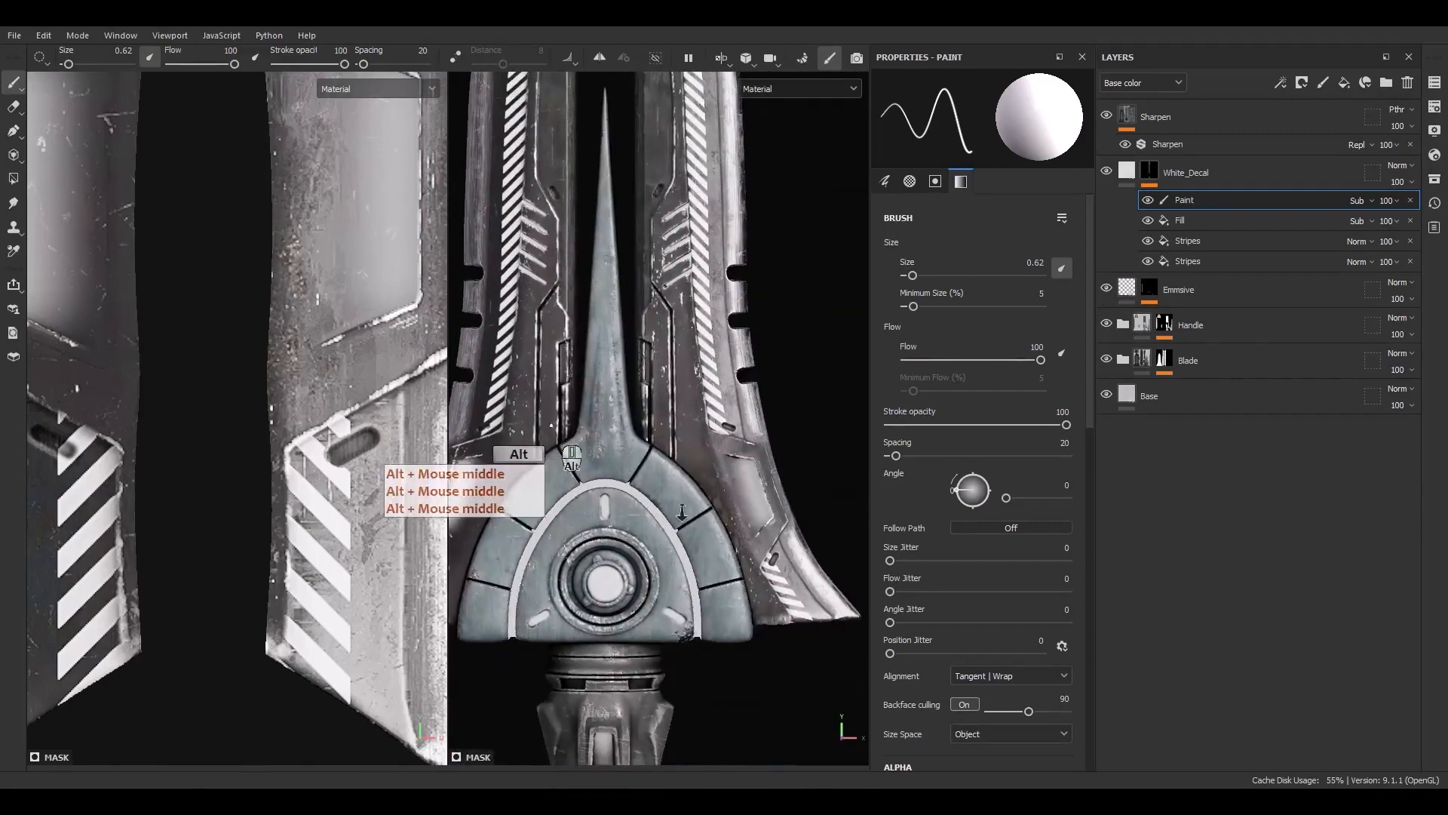
# Paint out leftover stripe bits around the slot and lower edge on the opposite side of the blade
pyautogui.scroll(6, 788, 632)
pyautogui.keyDown('alt'); pyautogui.moveTo(788, 632); pyautogui.dragTo(688, 547, button='middle'); pyautogui.keyUp('alt')
pyautogui.scroll(2, 603, 422)
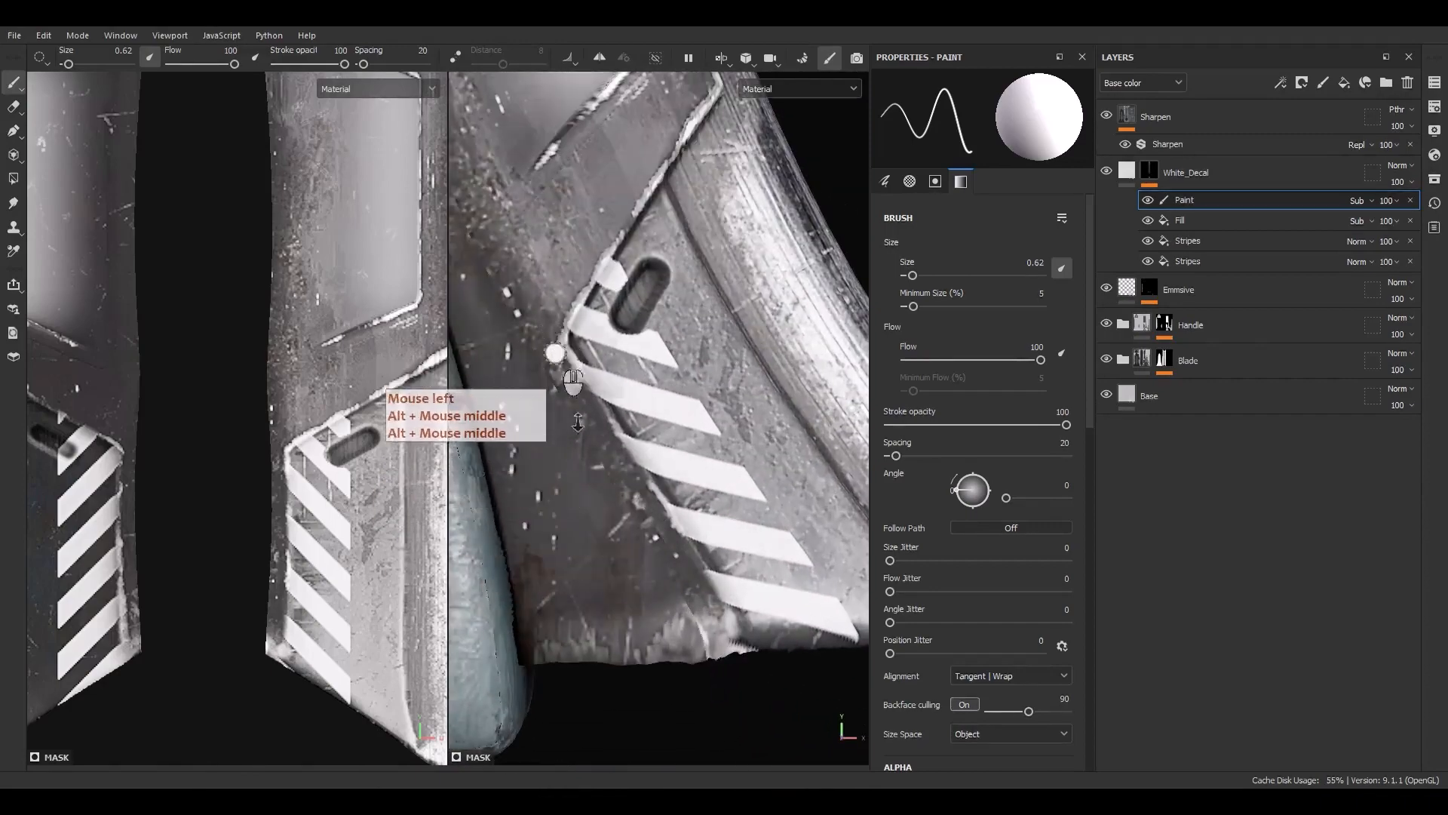
pyautogui.press('shift')
pyautogui.scroll(-3, 597, 528)
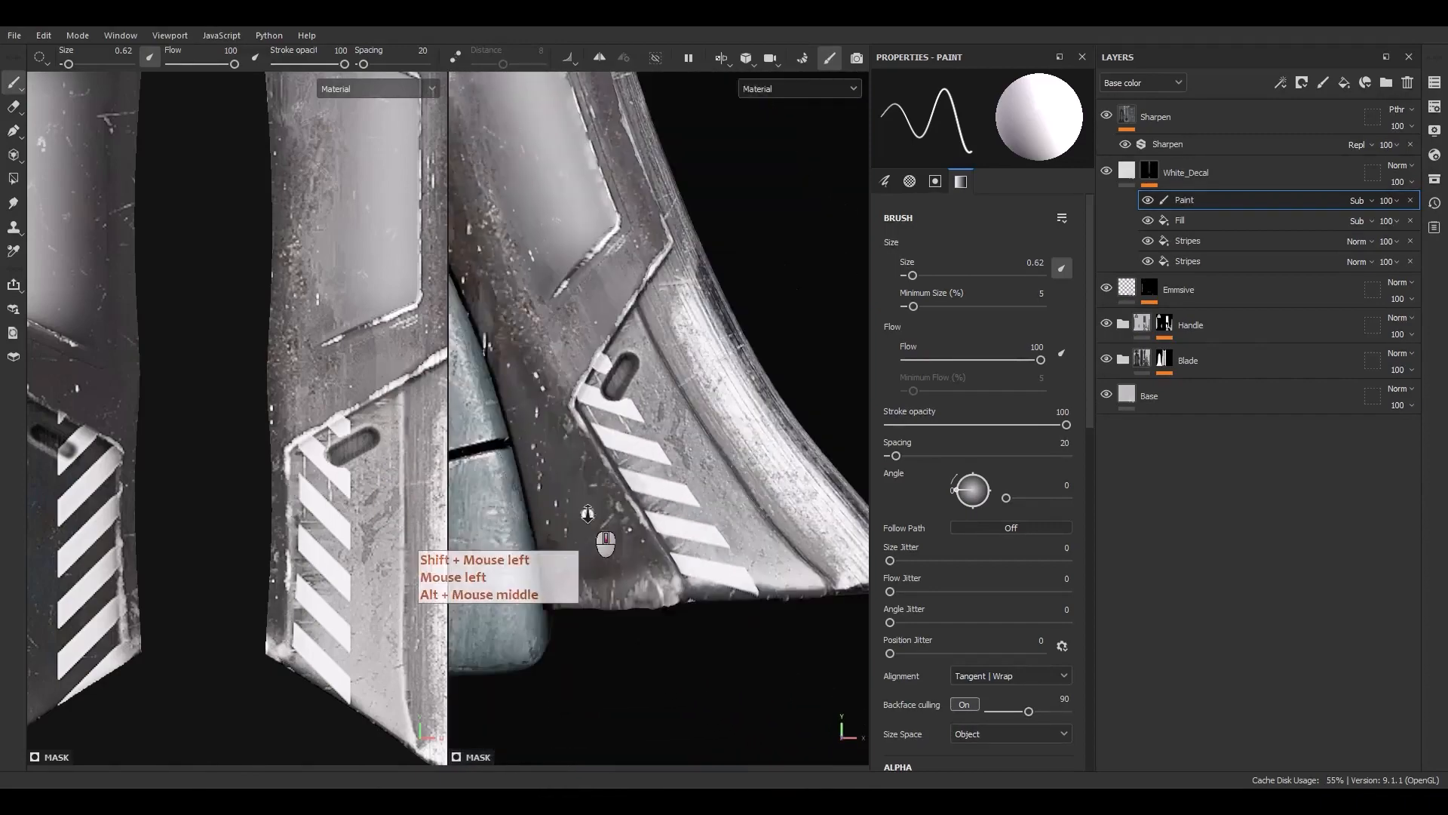
pyautogui.scroll(5, 577, 351)
pyautogui.moveTo(648, 371); pyautogui.dragTo(619, 372)
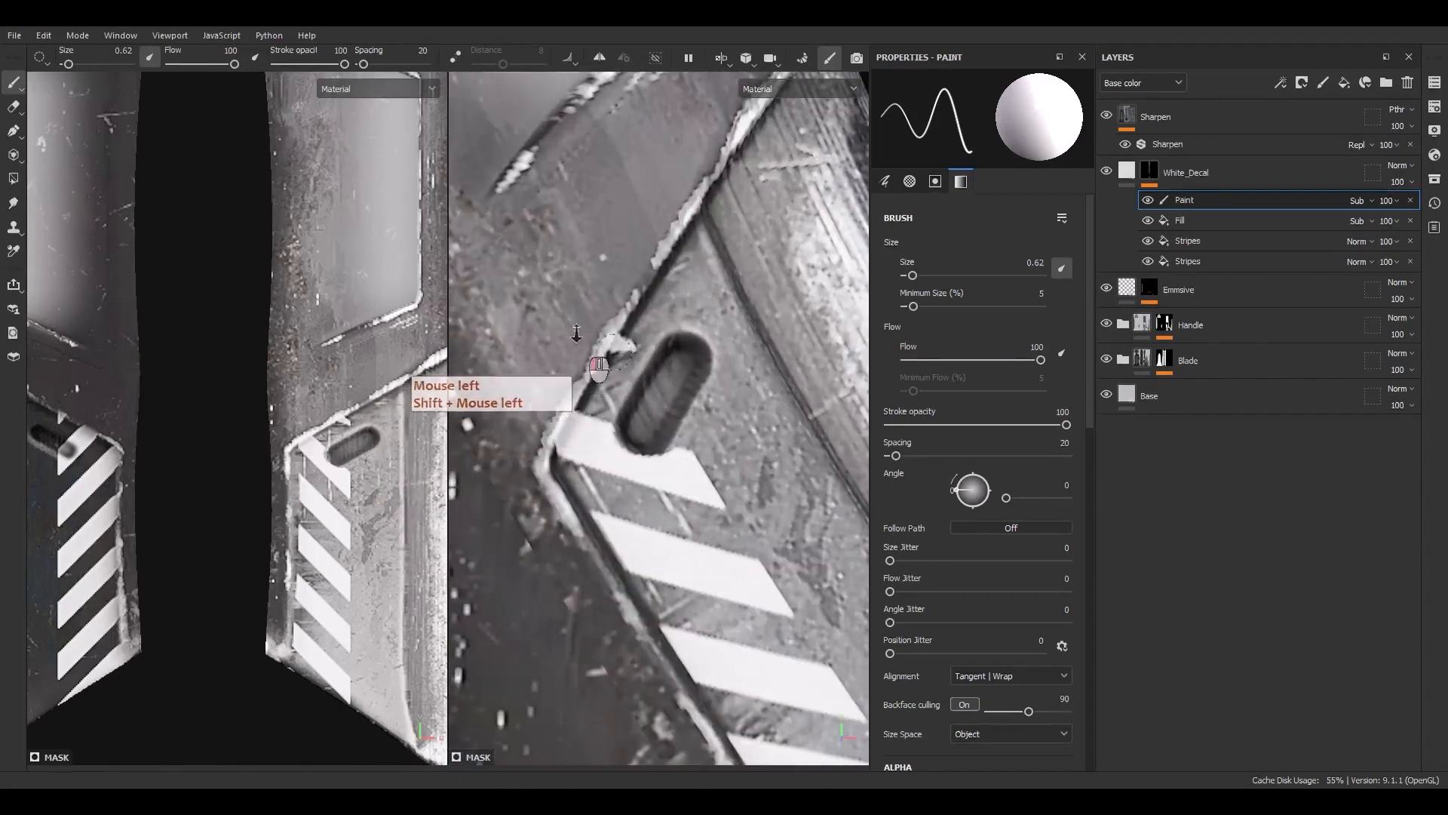
pyautogui.scroll(-6, 671, 388)
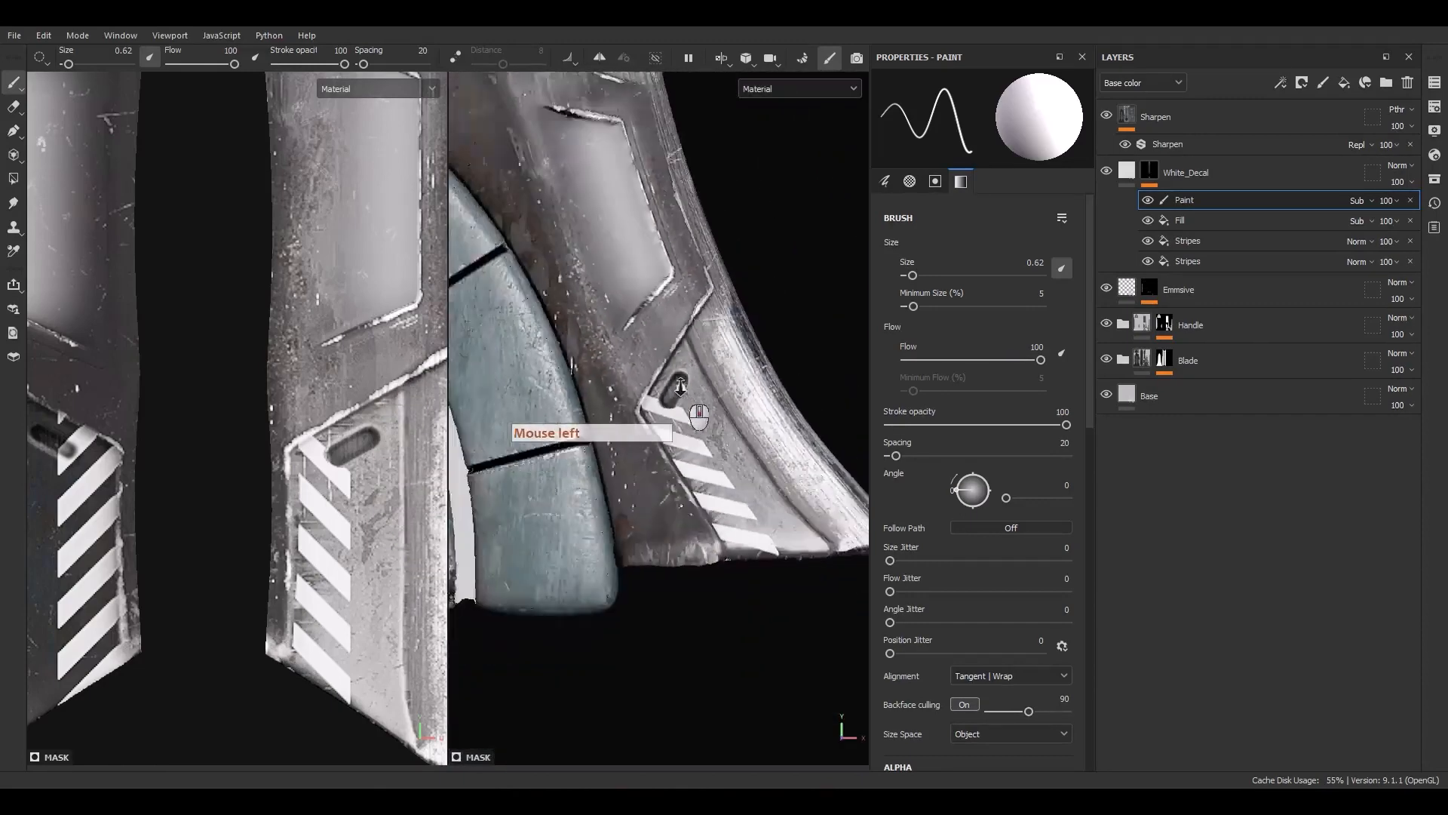
pyautogui.keyDown('alt'); pyautogui.moveTo(675, 407); pyautogui.dragTo(671, 467, button='middle'); pyautogui.keyUp('alt')
pyautogui.keyDown('alt'); pyautogui.moveTo(780, 528); pyautogui.dragTo(770, 487, button='middle'); pyautogui.keyUp('alt')
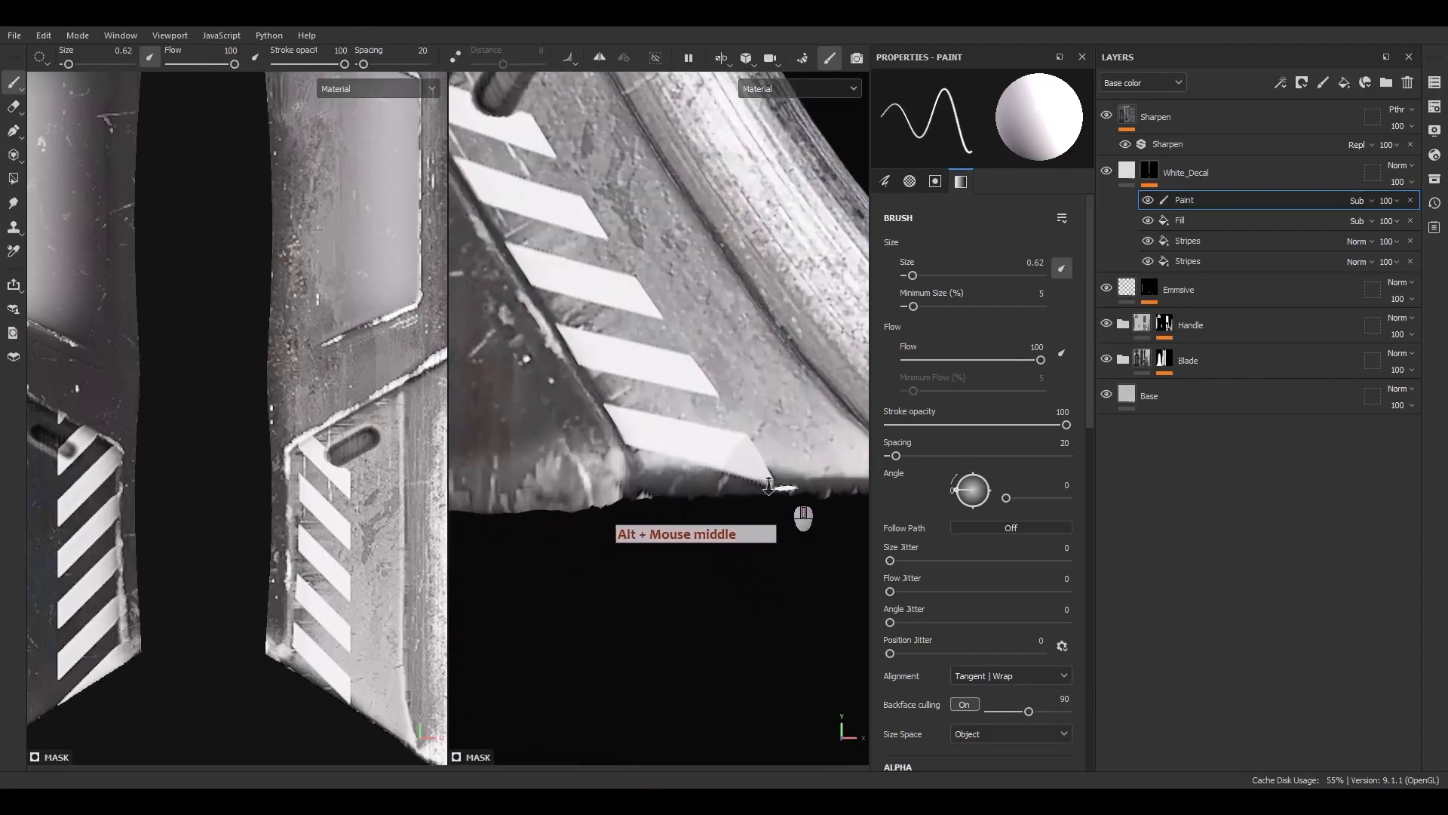
pyautogui.moveTo(789, 477); pyautogui.dragTo(668, 484)
pyautogui.scroll(-8, 642, 507)
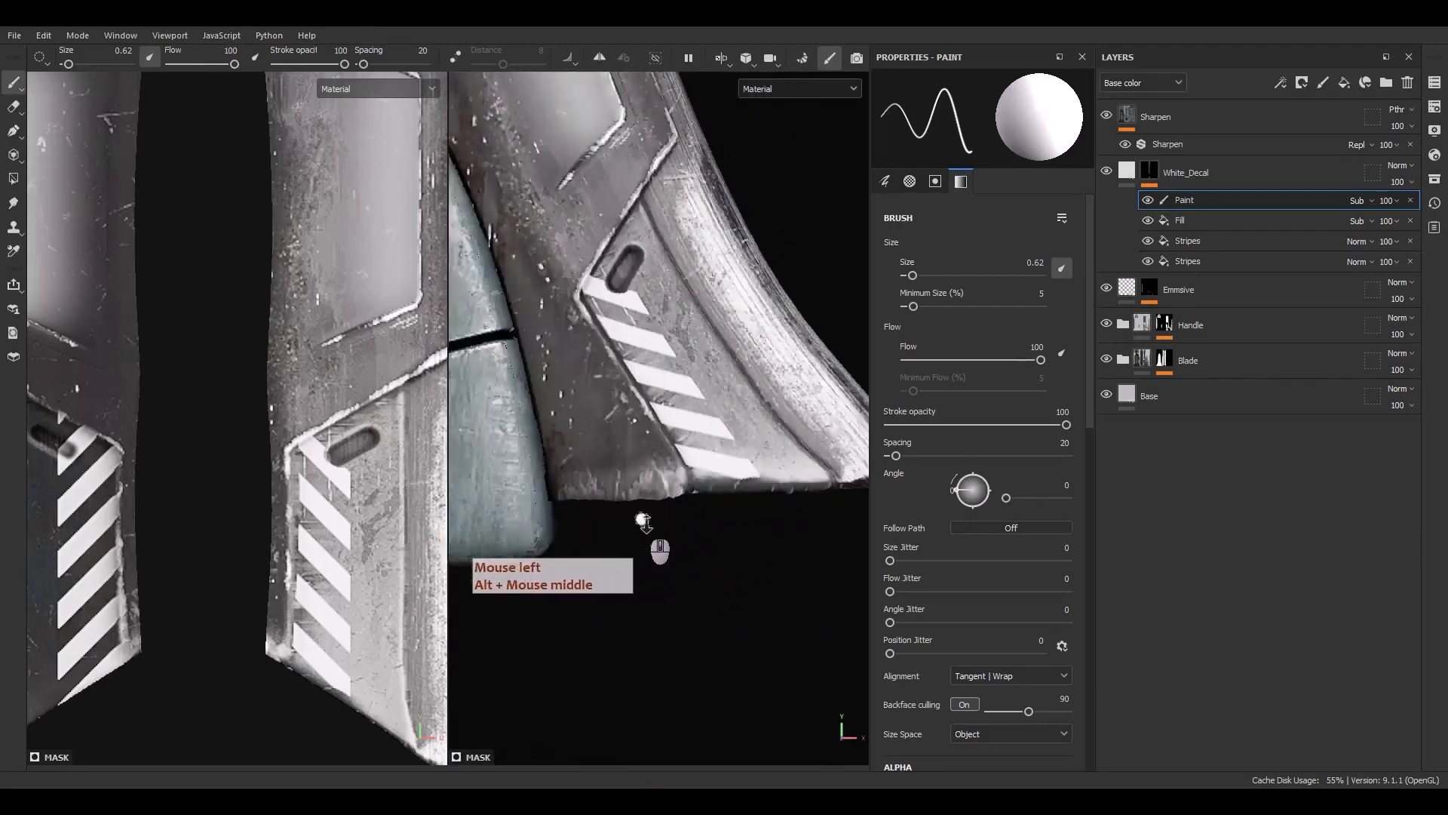
pyautogui.keyDown('alt'); pyautogui.moveTo(582, 494); pyautogui.dragTo(700, 624, button='middle'); pyautogui.keyUp('alt')
pyautogui.keyDown('alt'); pyautogui.moveTo(640, 526); pyautogui.dragTo(636, 623, button='middle'); pyautogui.keyUp('alt')
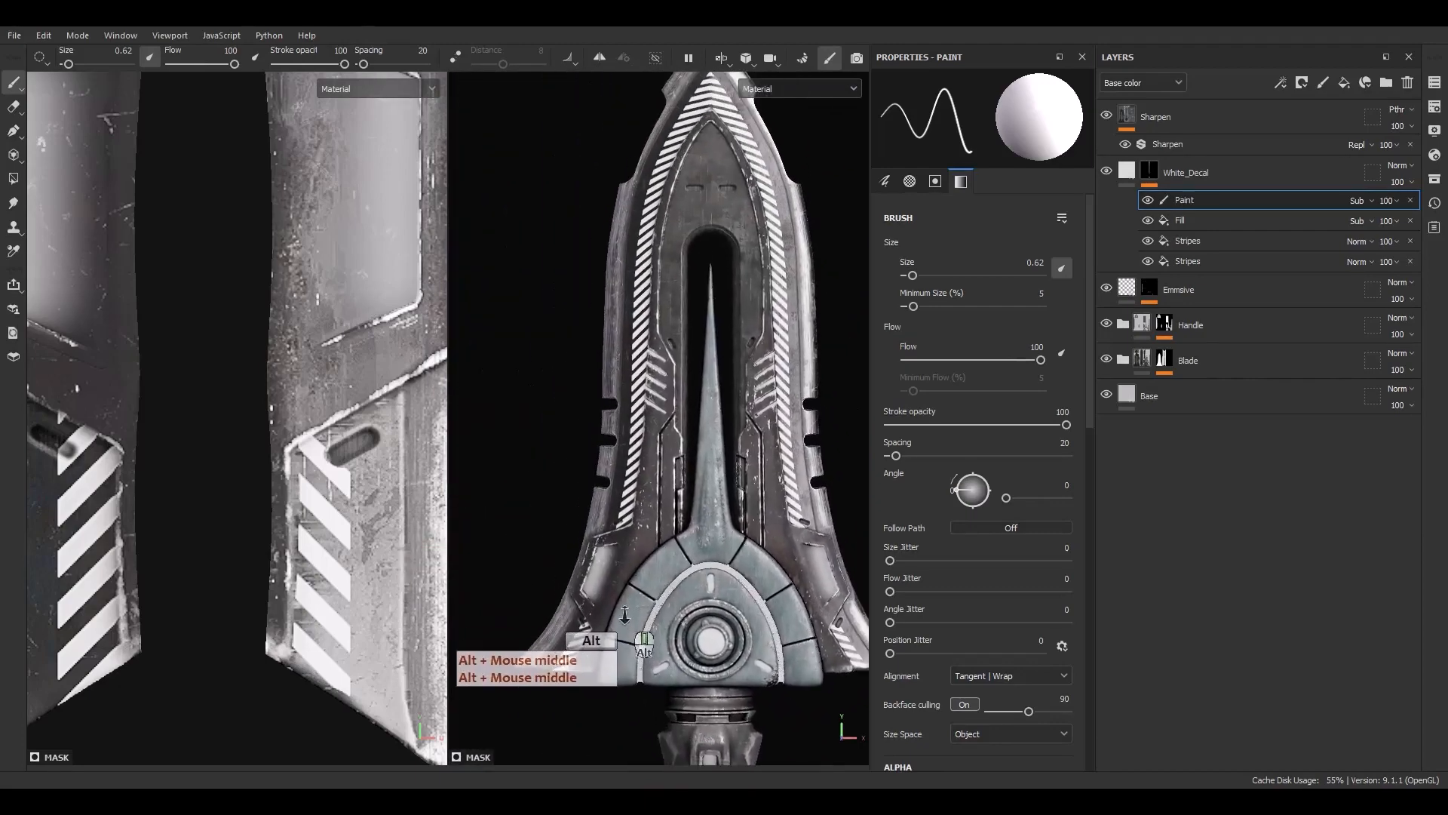
pyautogui.keyDown('alt'); pyautogui.moveTo(636, 624); pyautogui.dragTo(629, 548, button='right'); pyautogui.keyUp('alt')
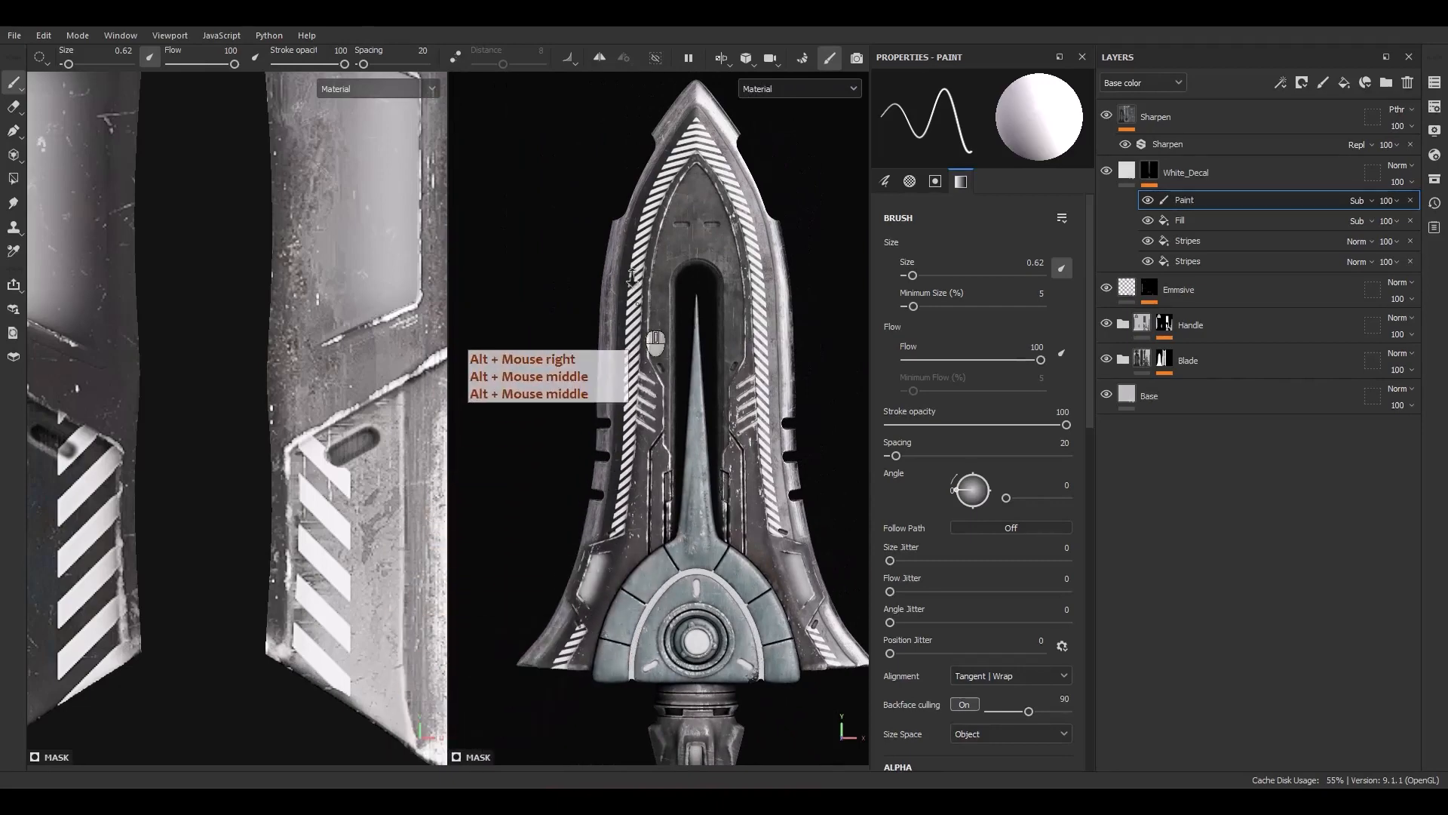
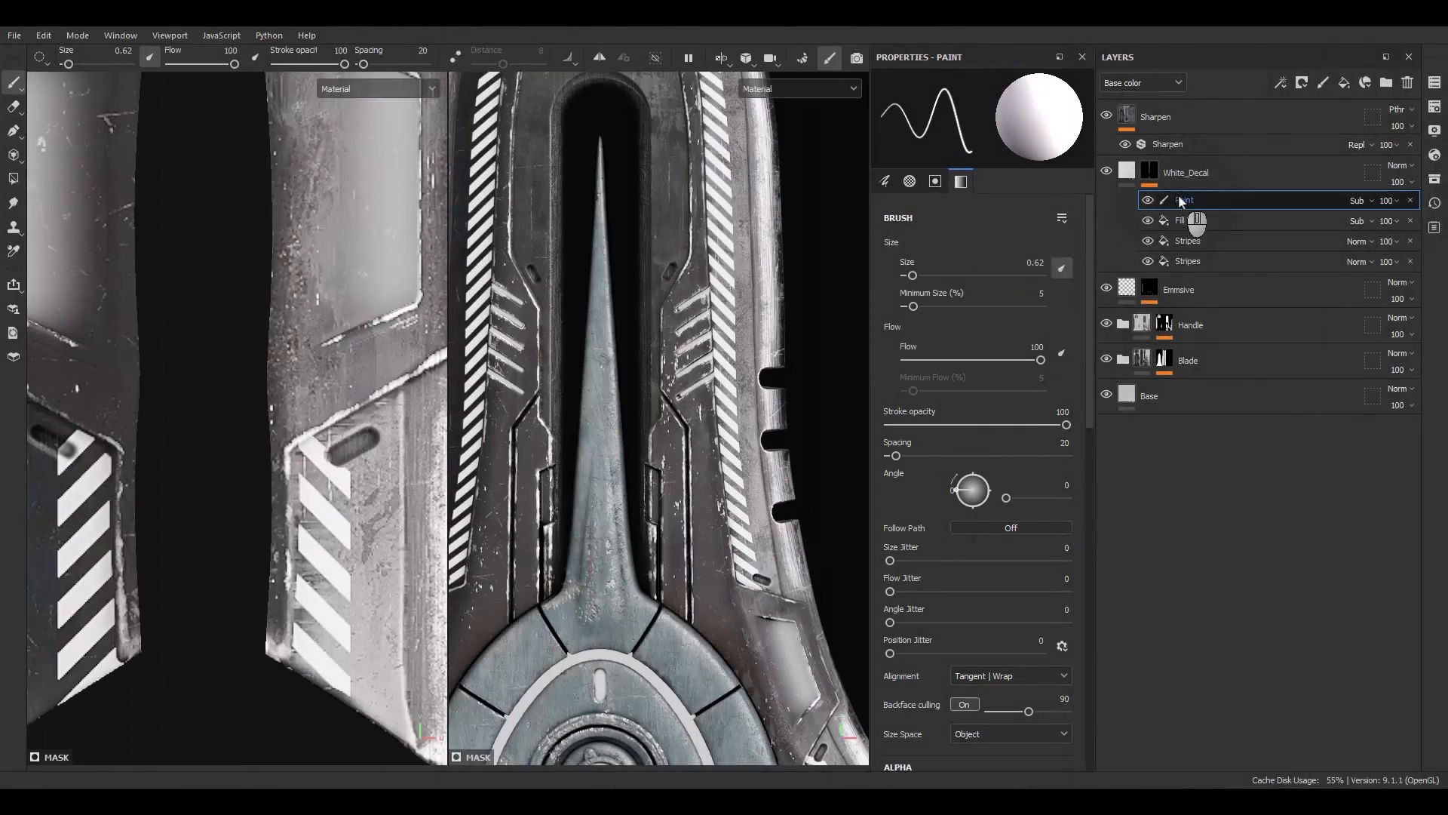
# Add a fill effect above the Paint effect in the White_Decal mask and load Grunge Leaky Paint into its grayscale slot
pyautogui.rightClick(1182, 202)
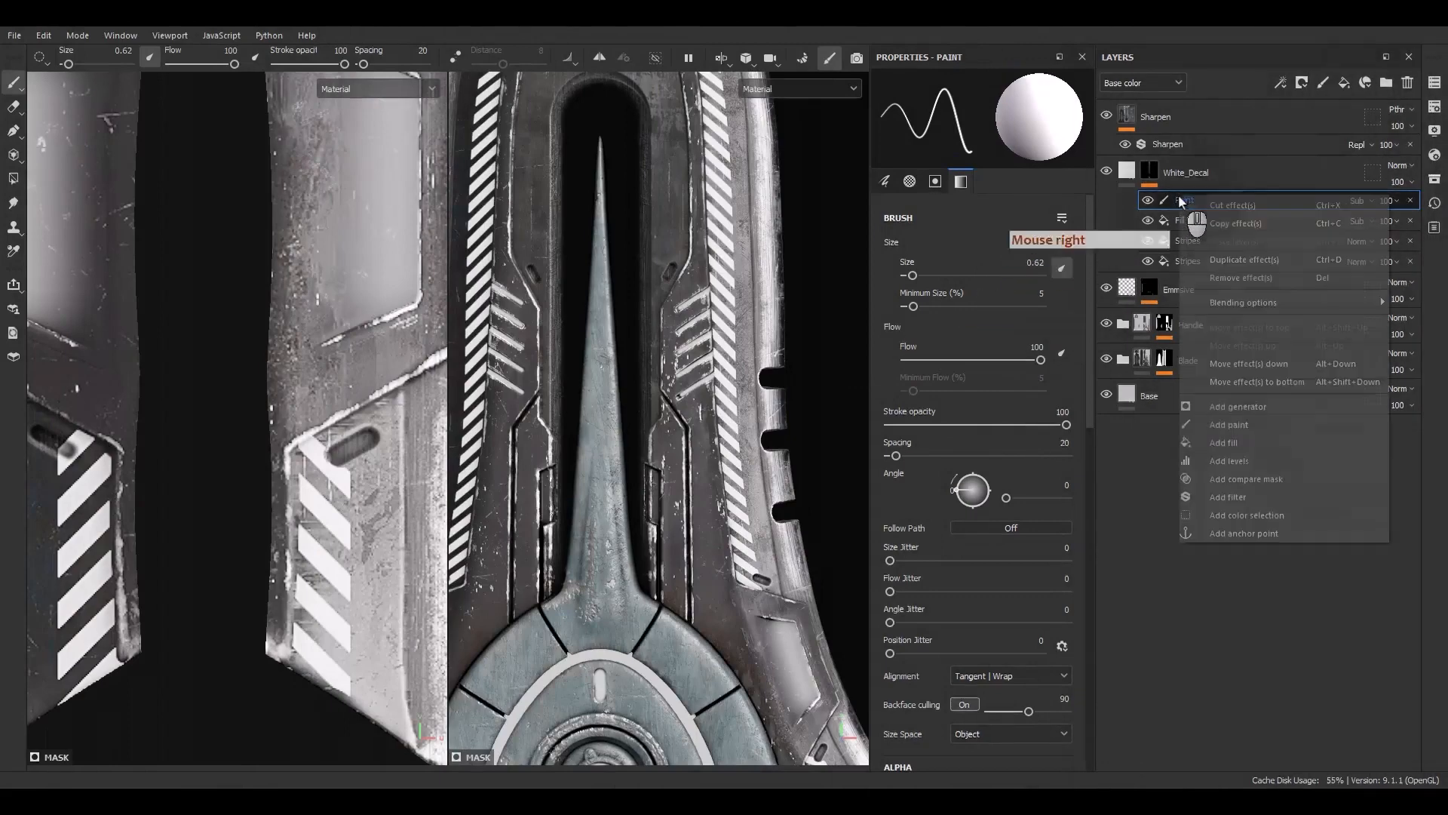
pyautogui.click(1207, 445)
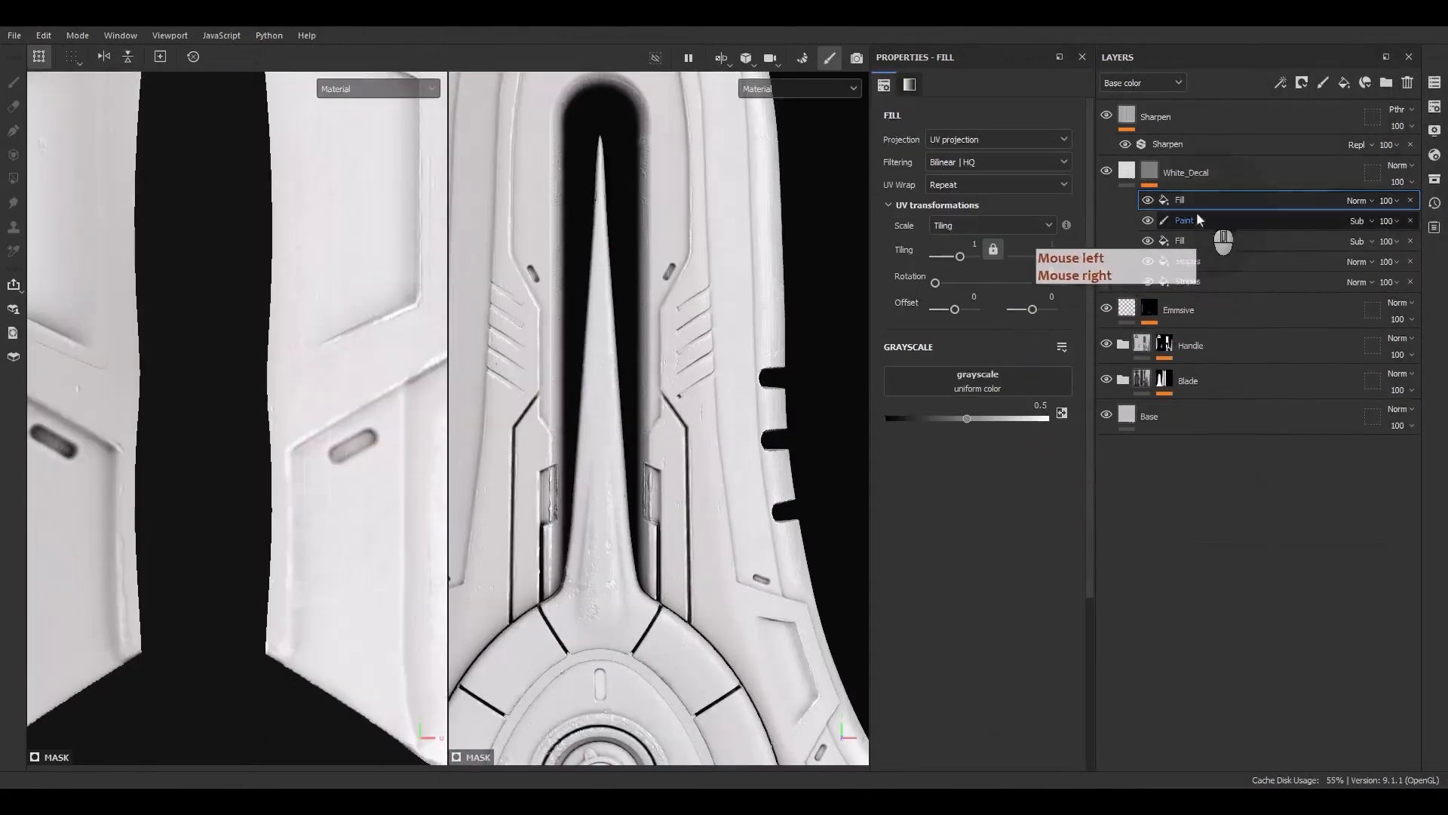
pyautogui.click(845, 359)
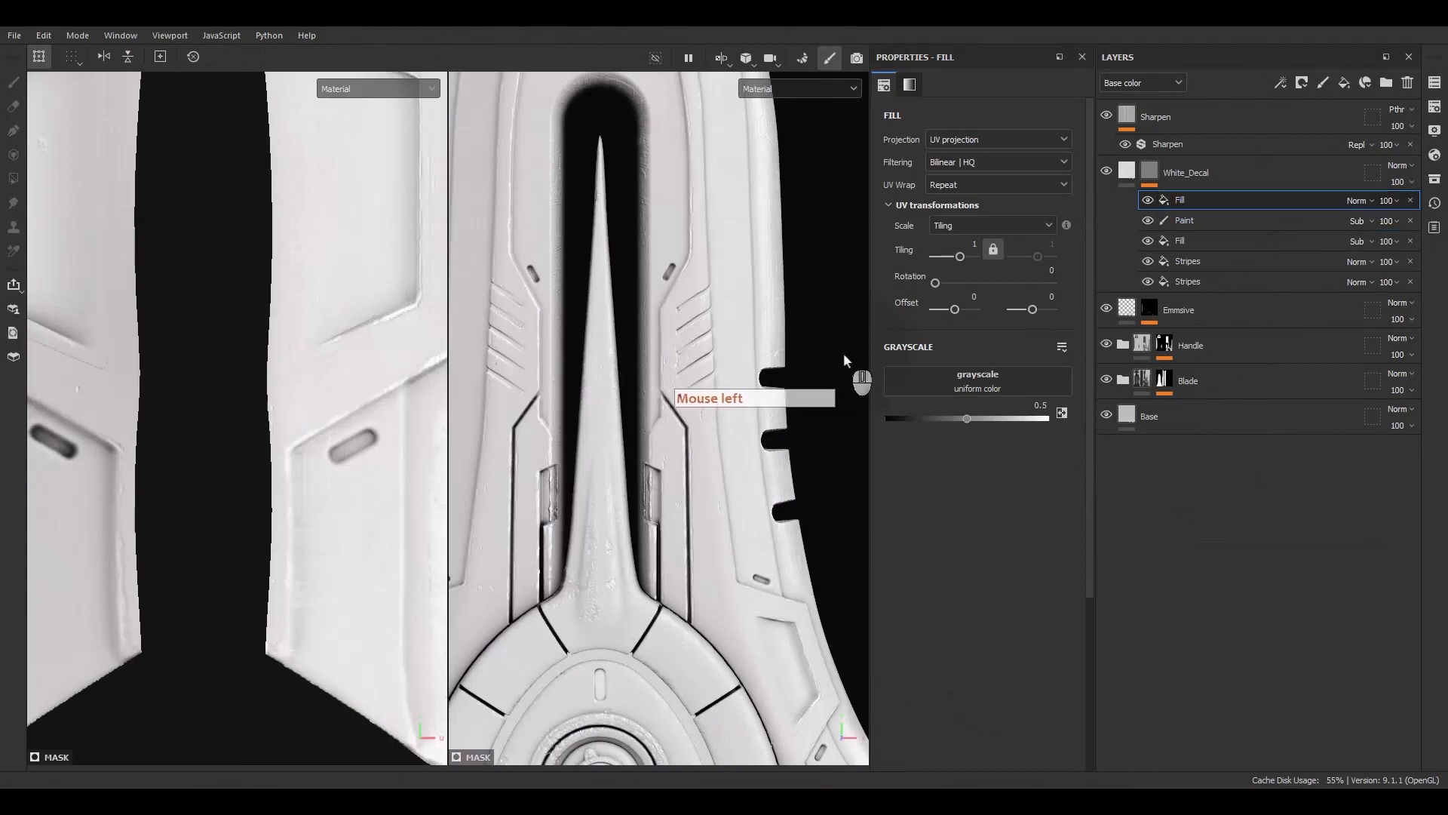
pyautogui.click(983, 379)
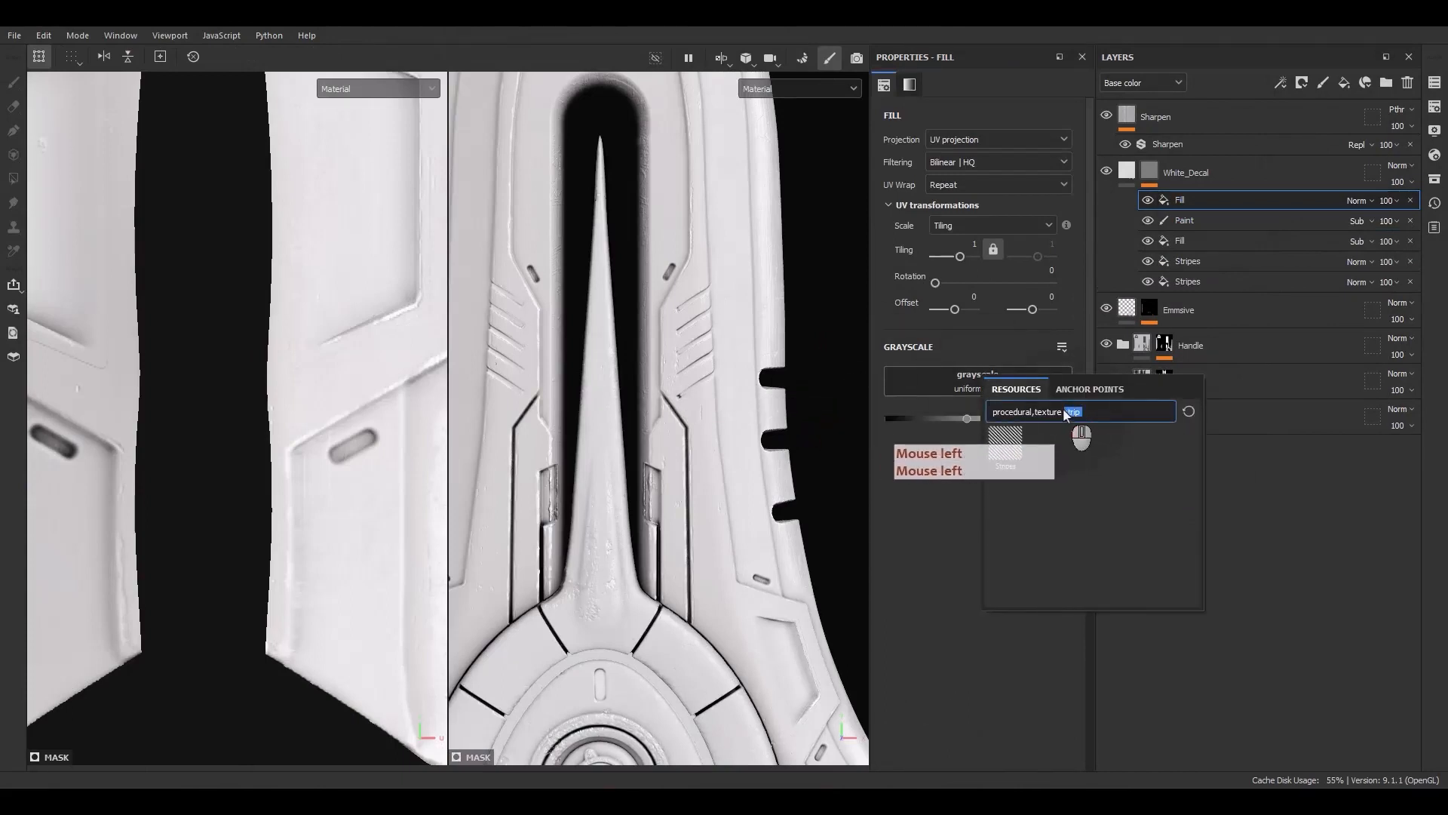
pyautogui.write('leaky paint')
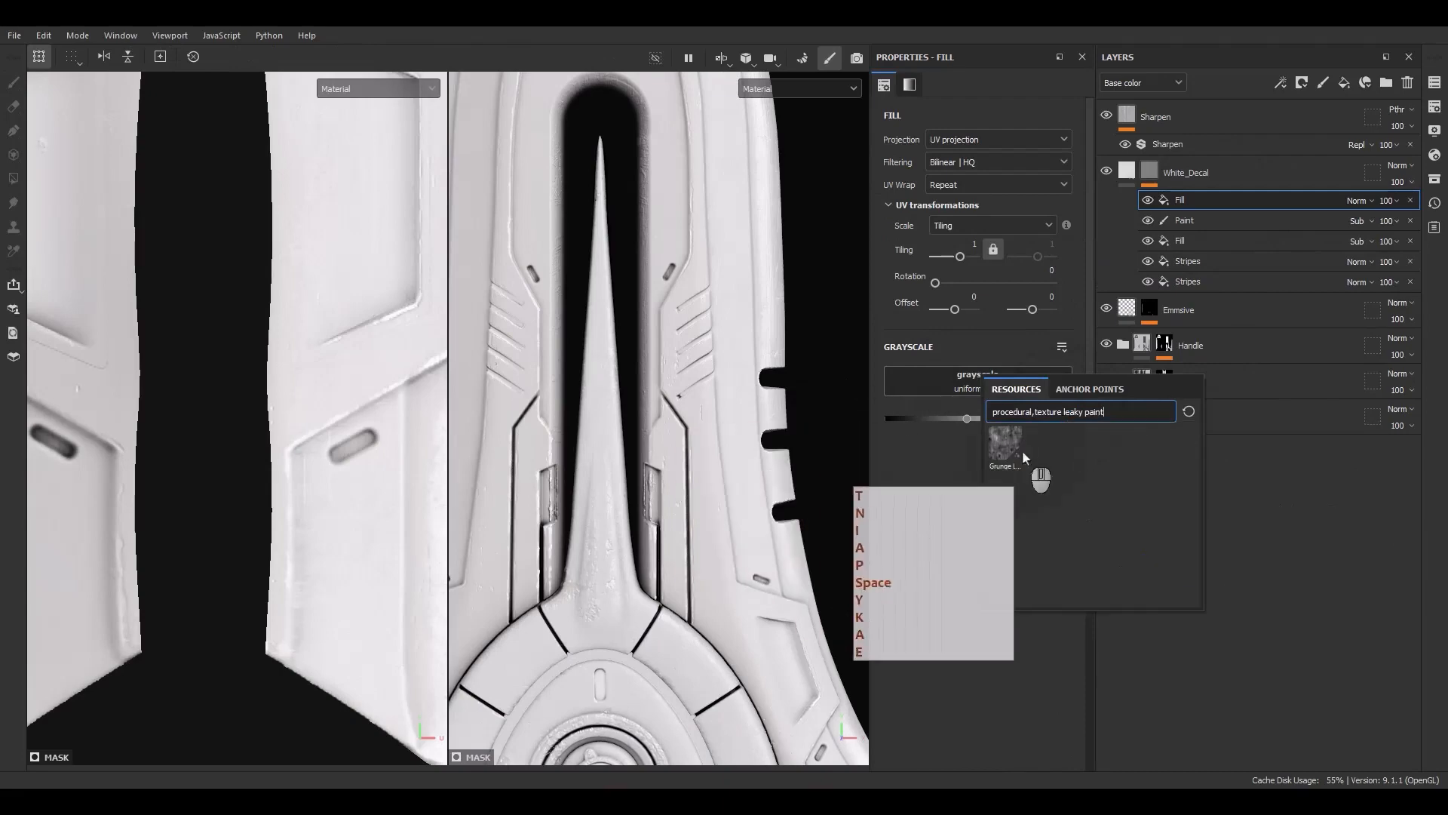
pyautogui.click(1005, 444)
pyautogui.press('F9')
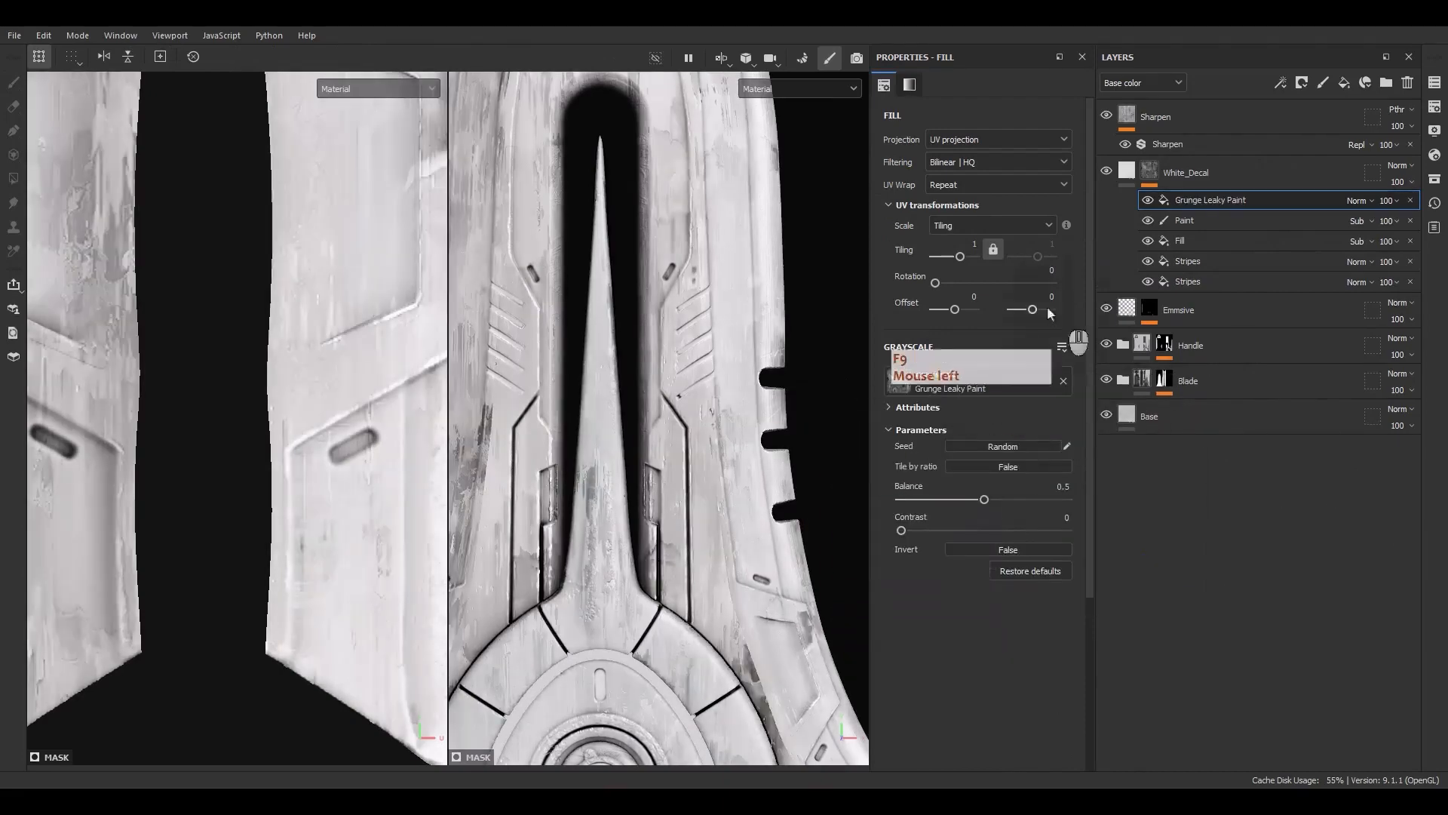
# Set the Grunge Leaky Paint tiling to 3, its balance to 0.69 and its contrast to 0.62
pyautogui.click(972, 245)
pyautogui.write('3')
pyautogui.press('Return')
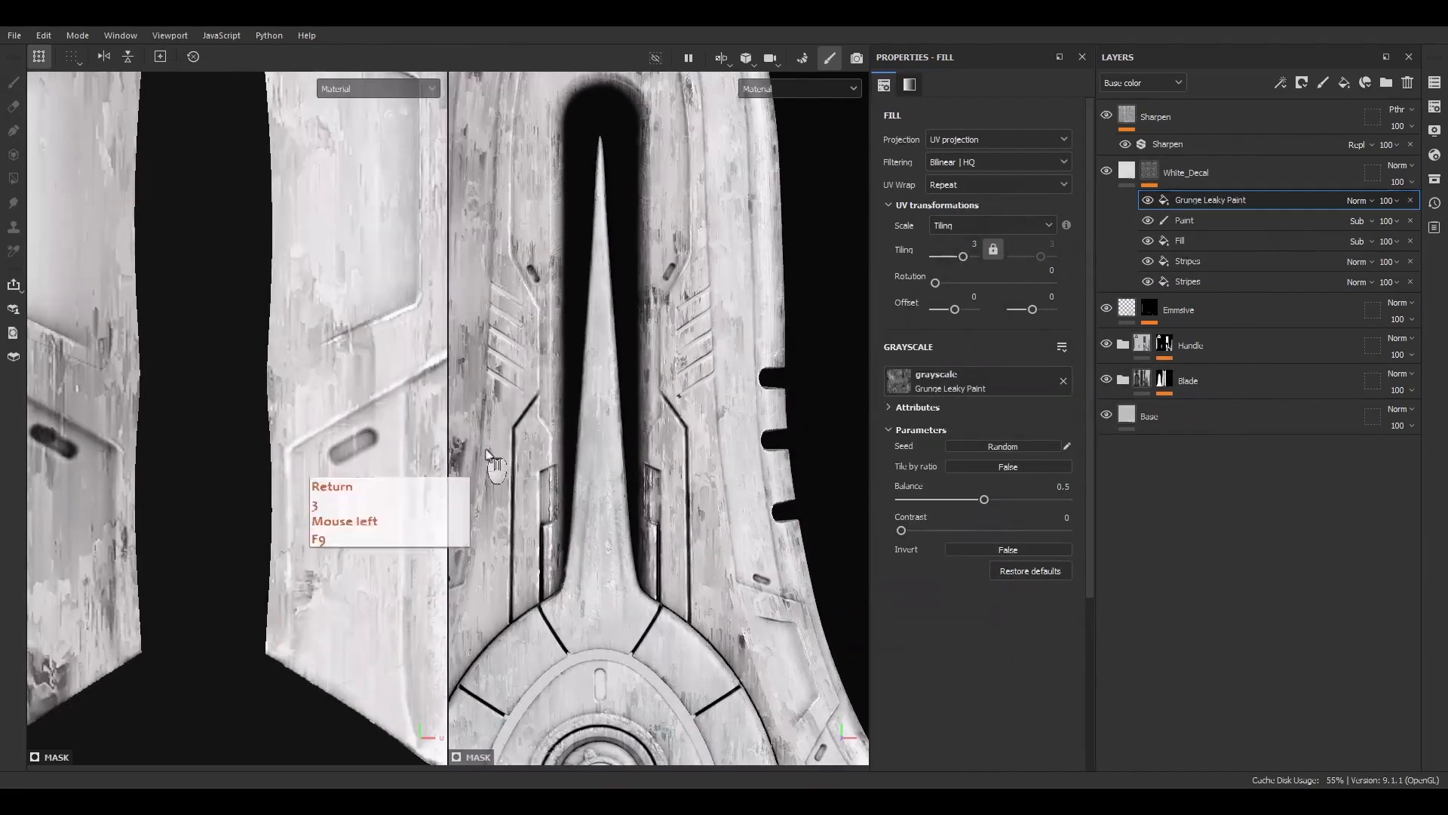
pyautogui.keyDown('alt'); pyautogui.moveTo(506, 471); pyautogui.dragTo(694, 442, button='middle'); pyautogui.keyUp('alt')
pyautogui.keyDown('alt'); pyautogui.moveTo(694, 441); pyautogui.dragTo(671, 424); pyautogui.keyUp('alt')
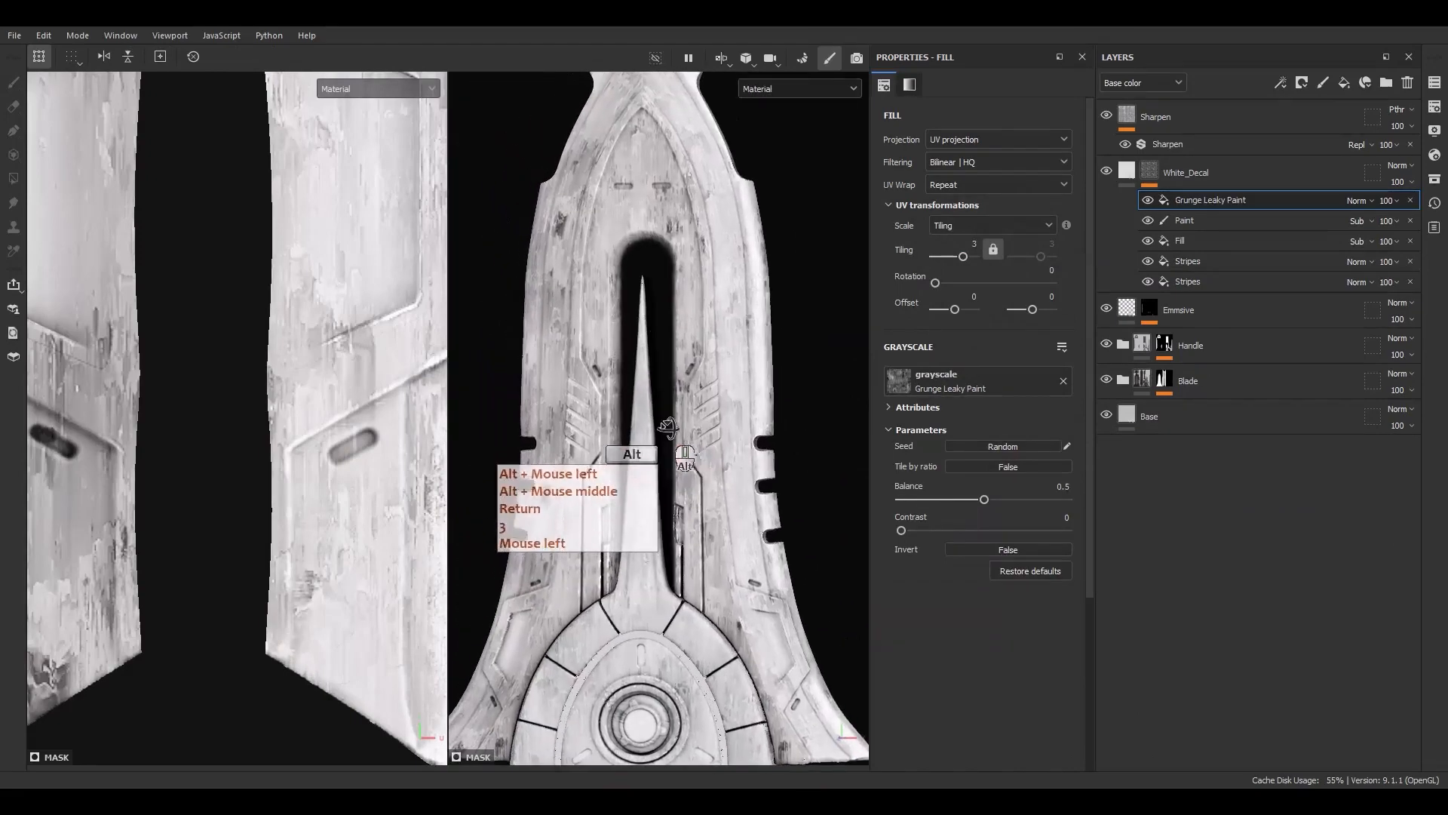
pyautogui.moveTo(984, 500); pyautogui.dragTo(1015, 499)
pyautogui.click(1004, 530)
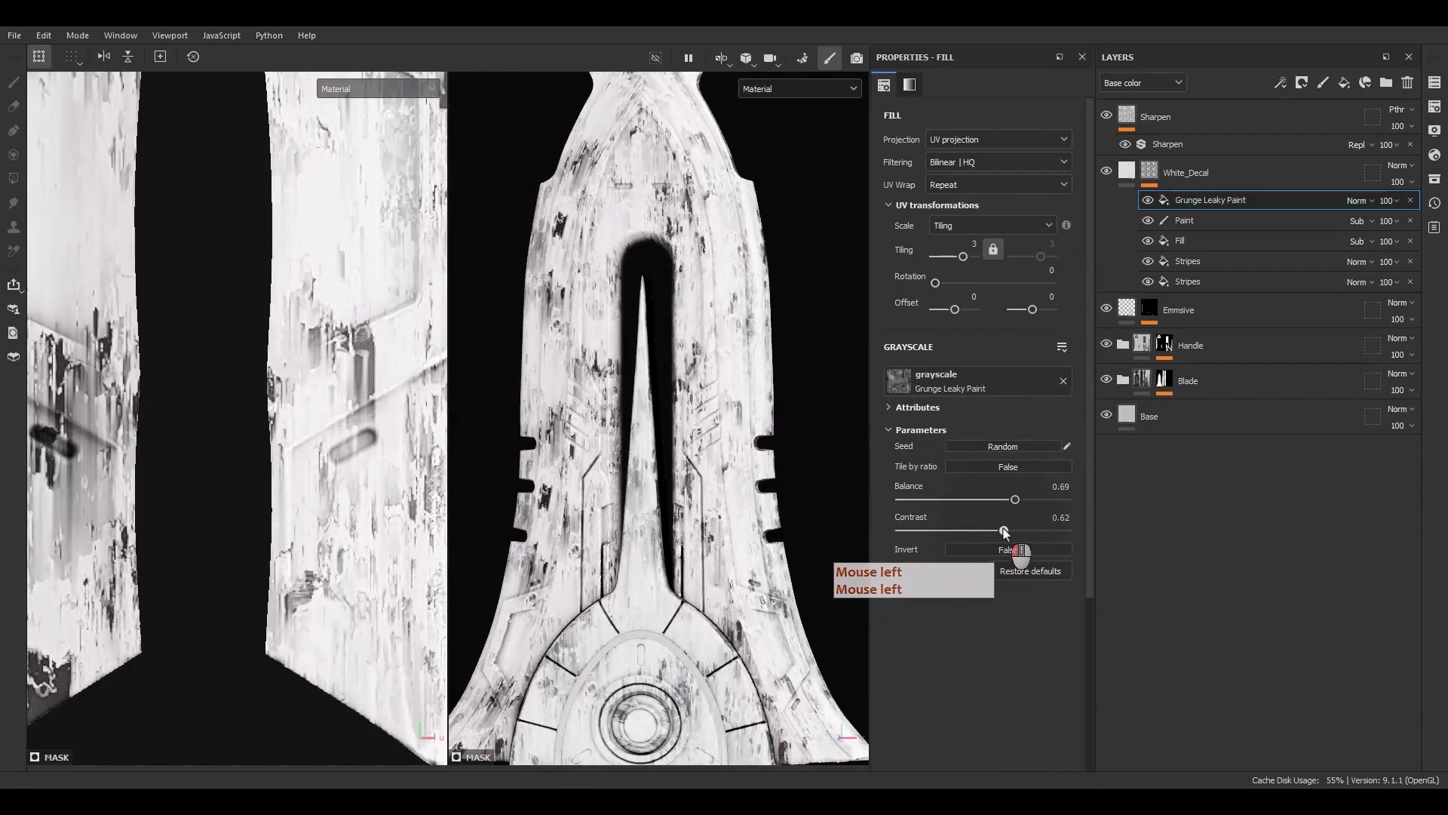
# Set the Grunge Leaky Paint effect's blend mode to Subtract
pyautogui.click(1355, 202)
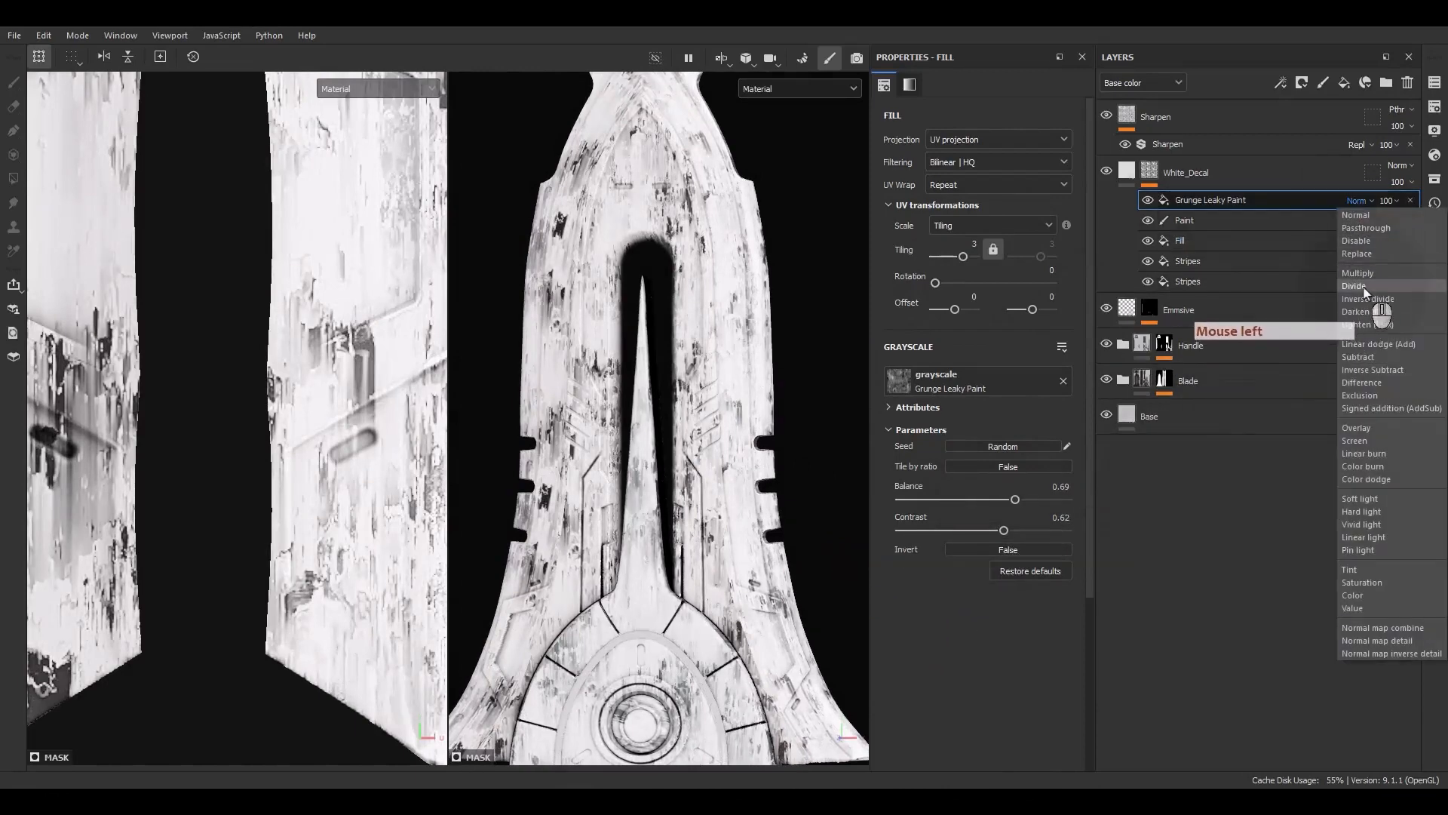
pyautogui.click(1358, 357)
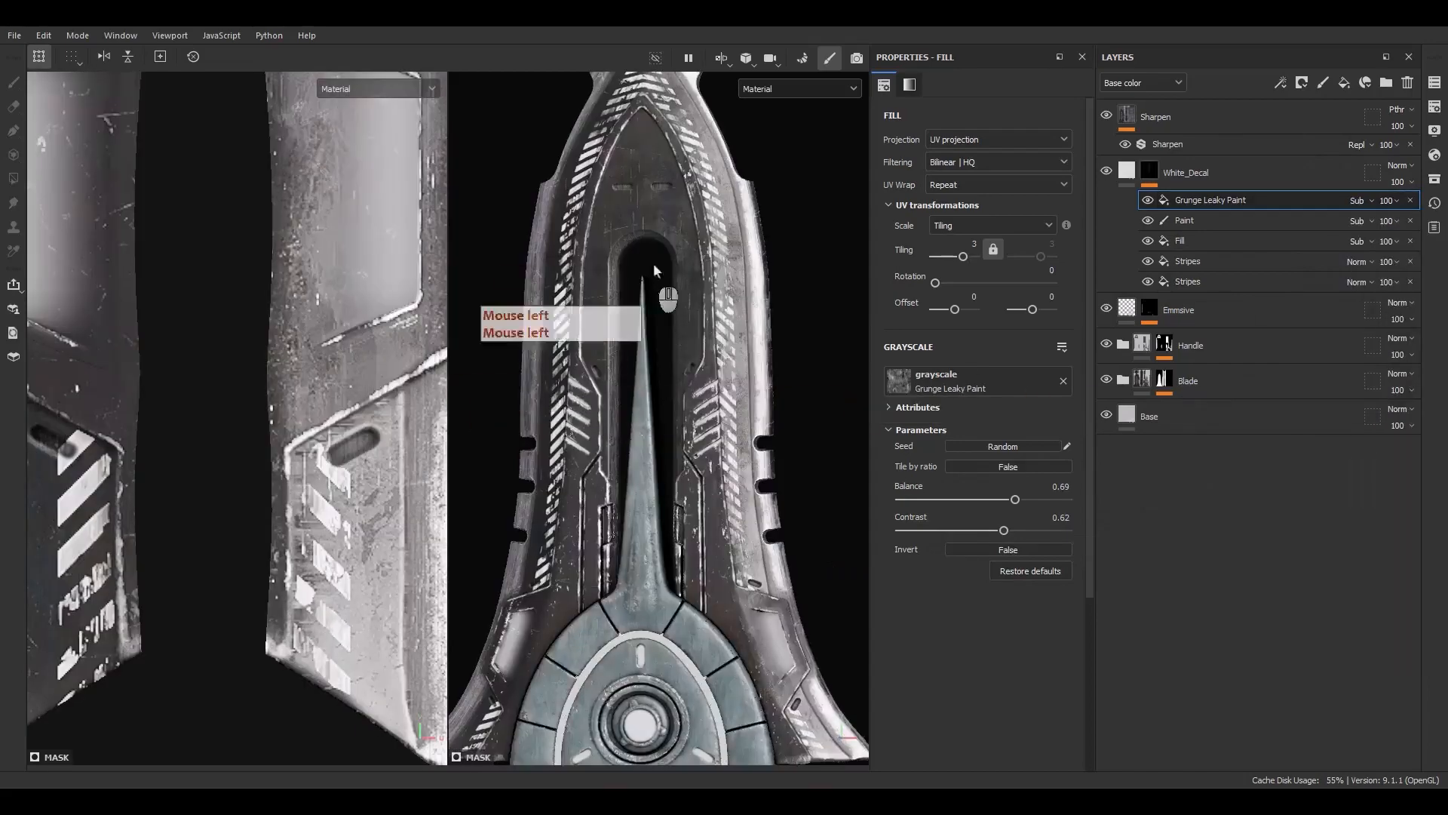
pyautogui.scroll(3, 655, 262)
pyautogui.keyDown('alt'); pyautogui.moveTo(689, 233); pyautogui.dragTo(676, 465, button='middle'); pyautogui.keyUp('alt')
pyautogui.keyDown('alt'); pyautogui.moveTo(676, 465); pyautogui.dragTo(653, 506); pyautogui.keyUp('alt')
pyautogui.moveTo(701, 296)
pyautogui.keyDown('alt'); pyautogui.mouseDown()
pyautogui.moveTo(611, 382)
pyautogui.moveTo(685, 285)
pyautogui.mouseUp(); pyautogui.keyUp('alt')
pyautogui.scroll(5, 636, 279)
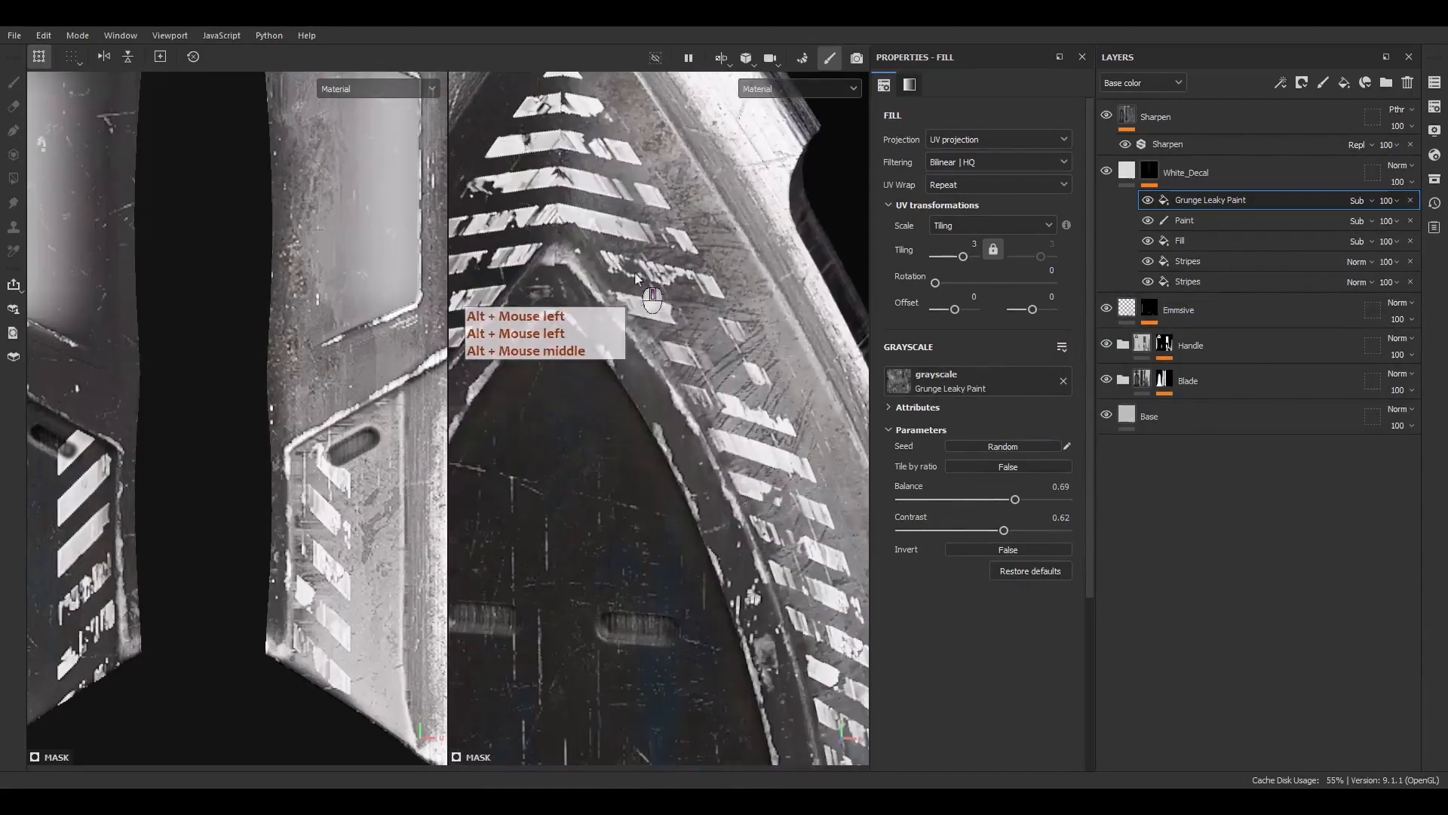
pyautogui.moveTo(656, 348)
pyautogui.keyDown('alt'); pyautogui.mouseDown()
pyautogui.moveTo(643, 388)
pyautogui.moveTo(659, 280)
pyautogui.moveTo(612, 313)
pyautogui.moveTo(671, 323)
pyautogui.moveTo(1007, 245)
pyautogui.moveTo(848, 241)
pyautogui.moveTo(991, 242)
pyautogui.moveTo(677, 262)
pyautogui.mouseUp(); pyautogui.keyUp('alt')
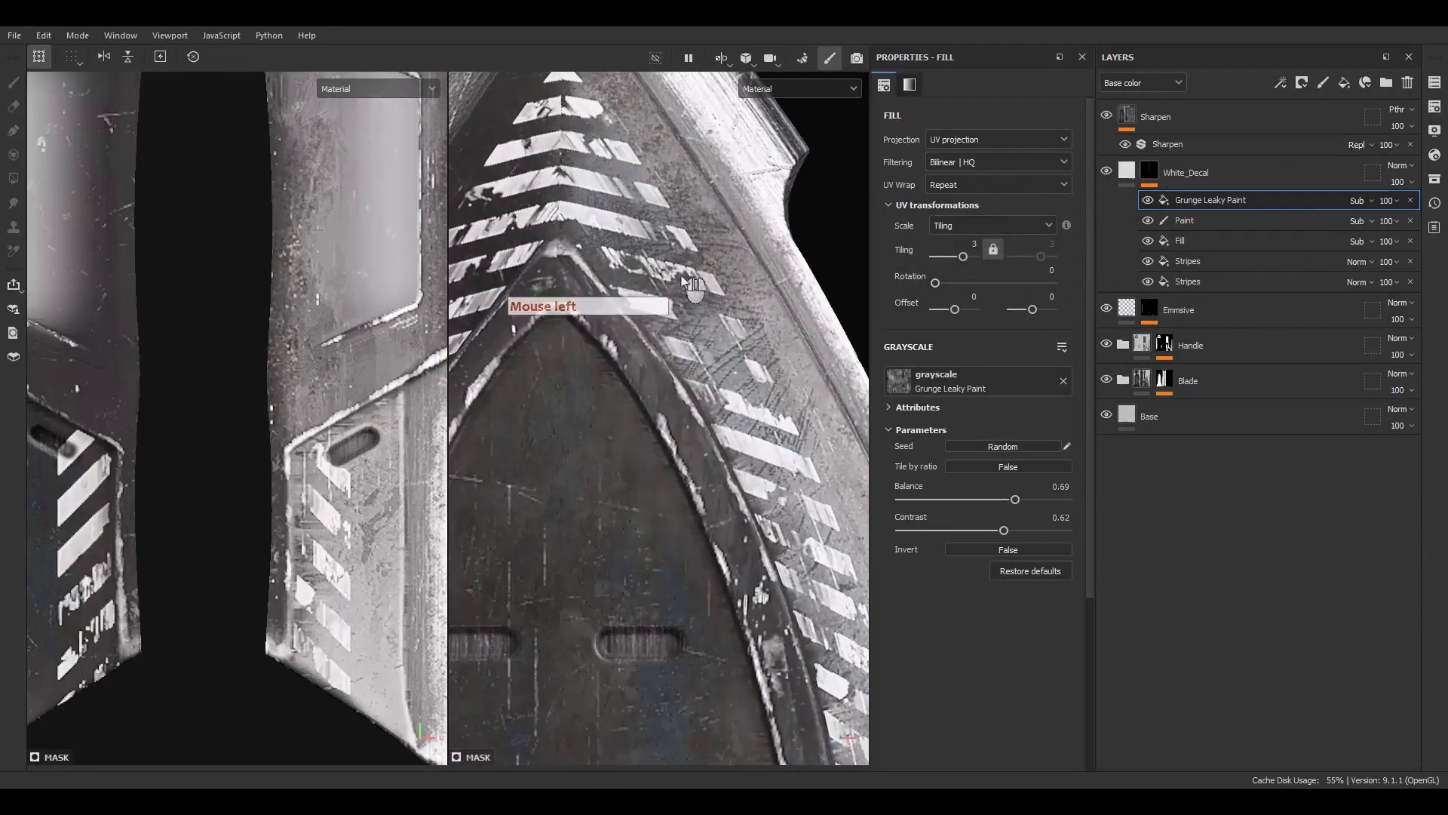
# Add another fill effect on top of the mask stack and load Grunge Scratches into its grayscale slot
pyautogui.rightClick(1215, 199)
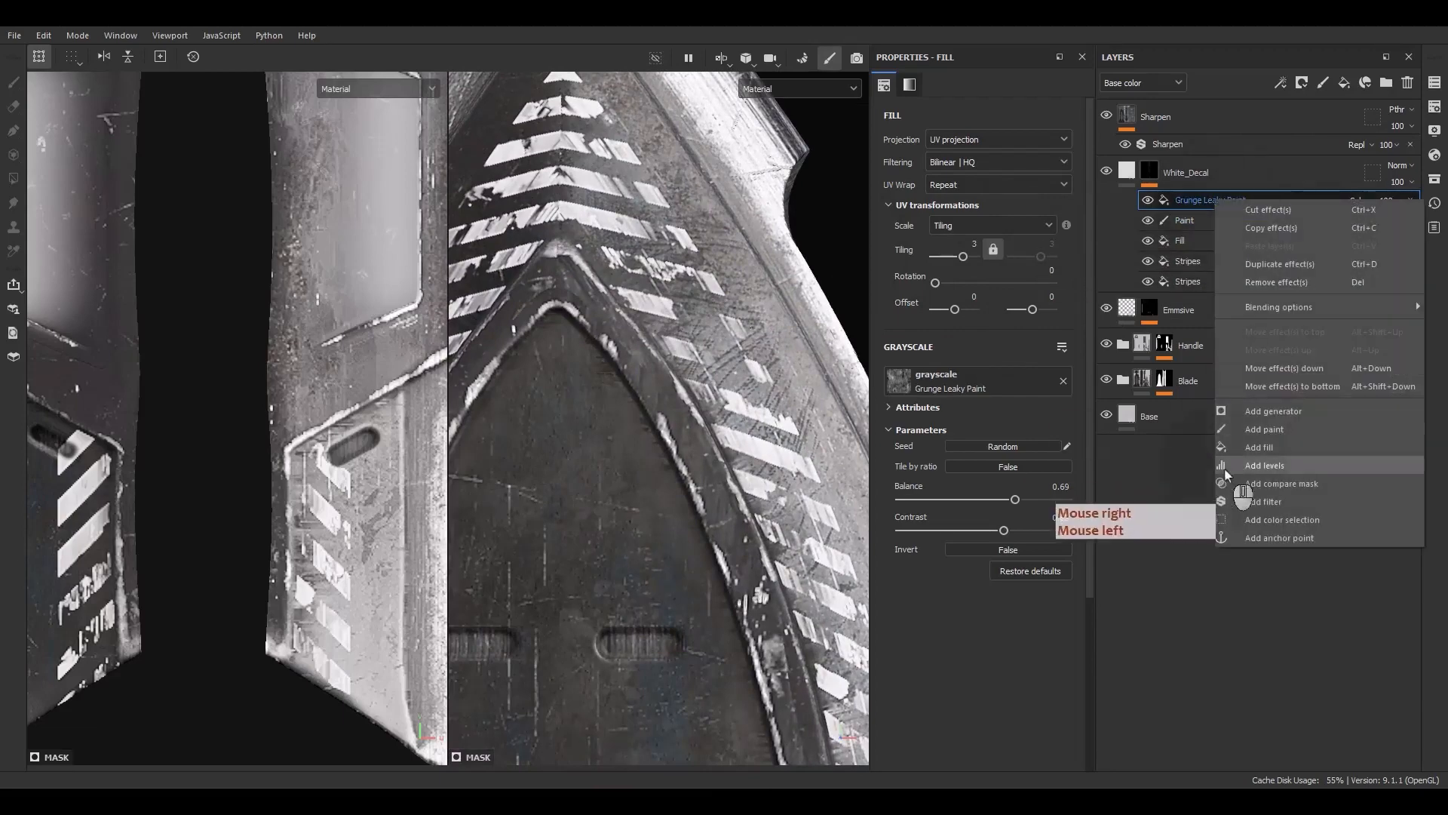
pyautogui.click(1259, 447)
pyautogui.click(979, 383)
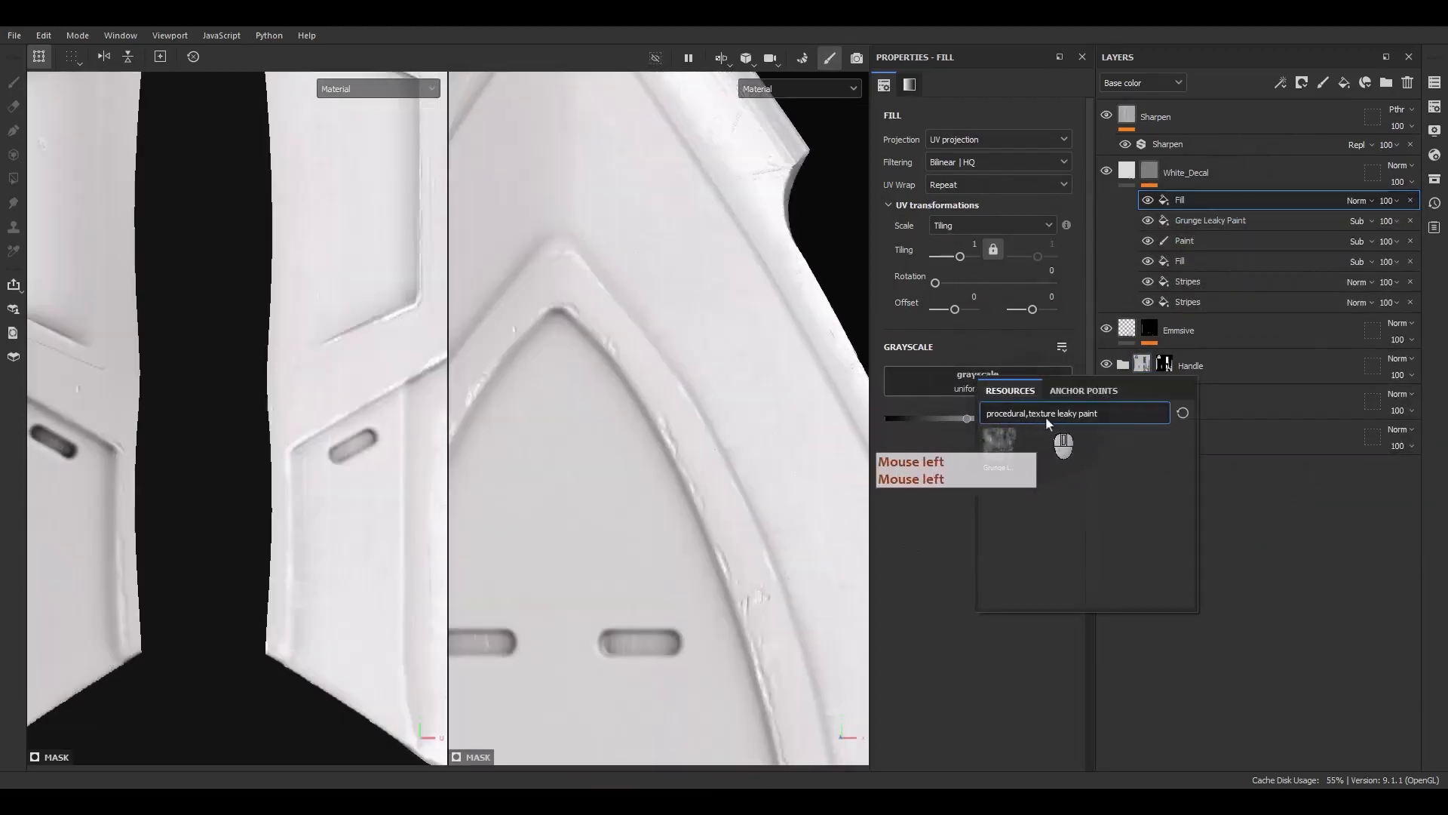
pyautogui.write('gru')
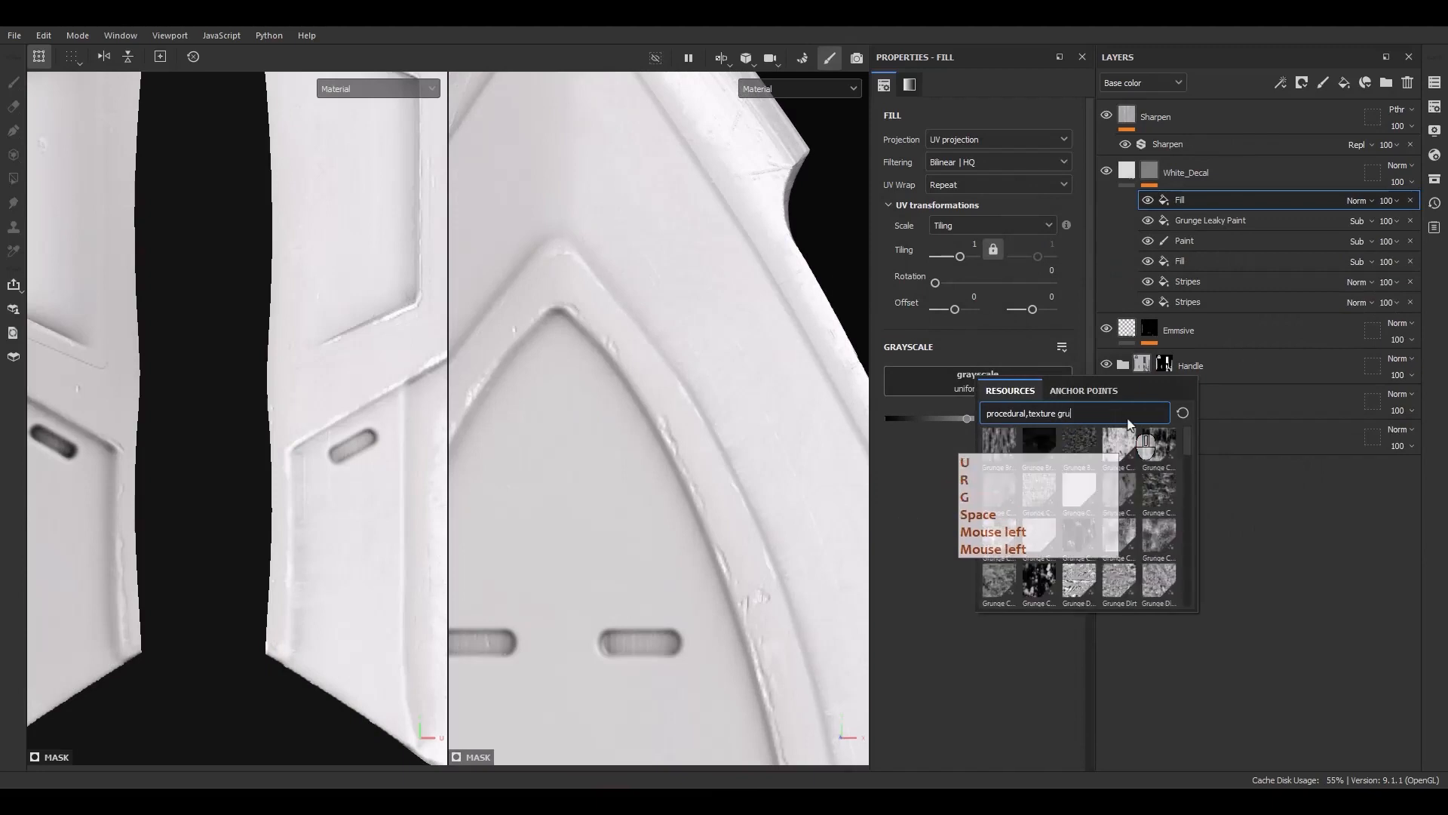
pyautogui.write('nge scra')
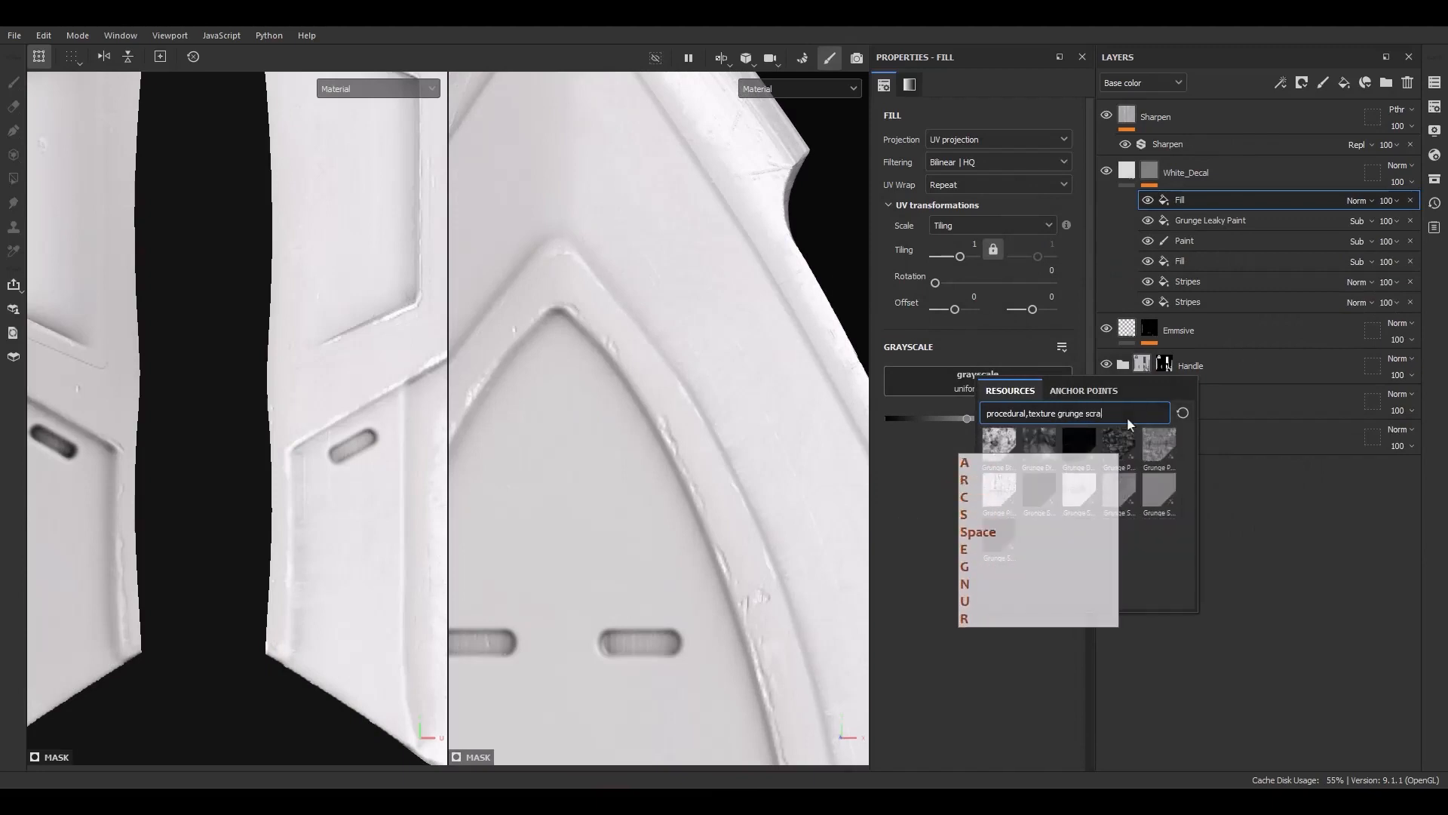
pyautogui.write('tches')
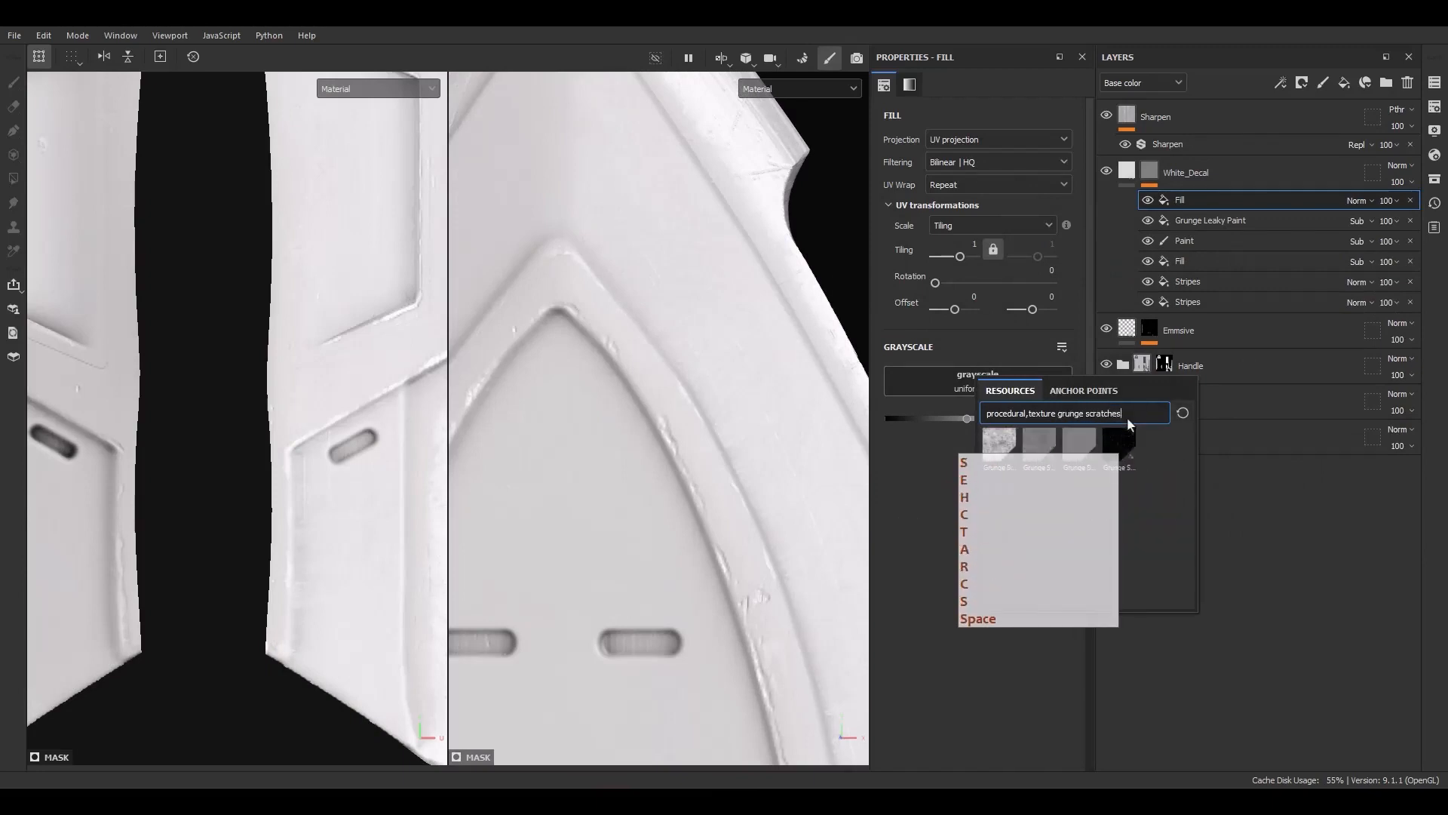
pyautogui.click(998, 446)
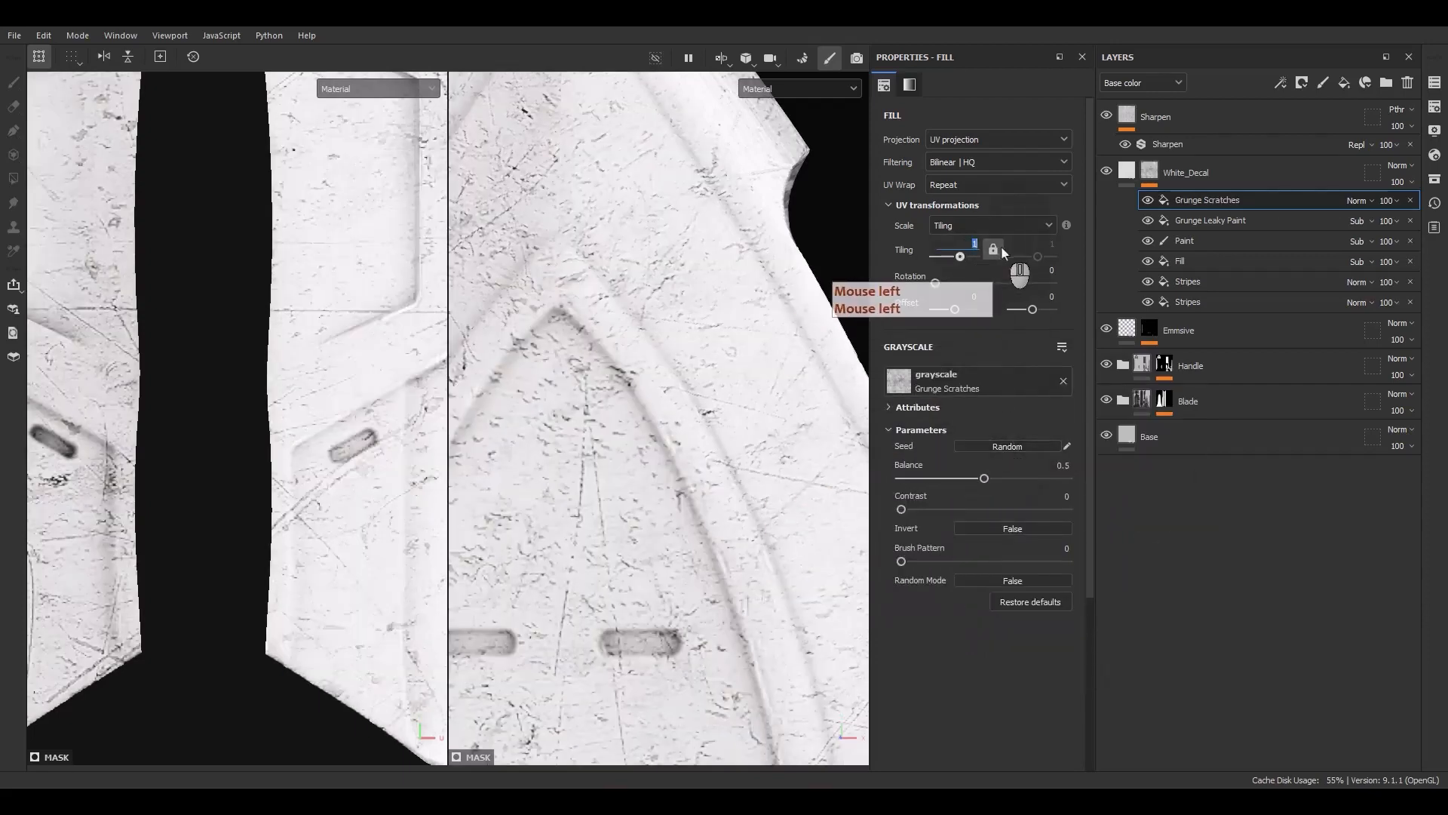
# Set the Grunge Scratches tiling to 4, invert it, and set balance to 0.32 and contrast to 0.67
pyautogui.press('F9')
pyautogui.press('F9')
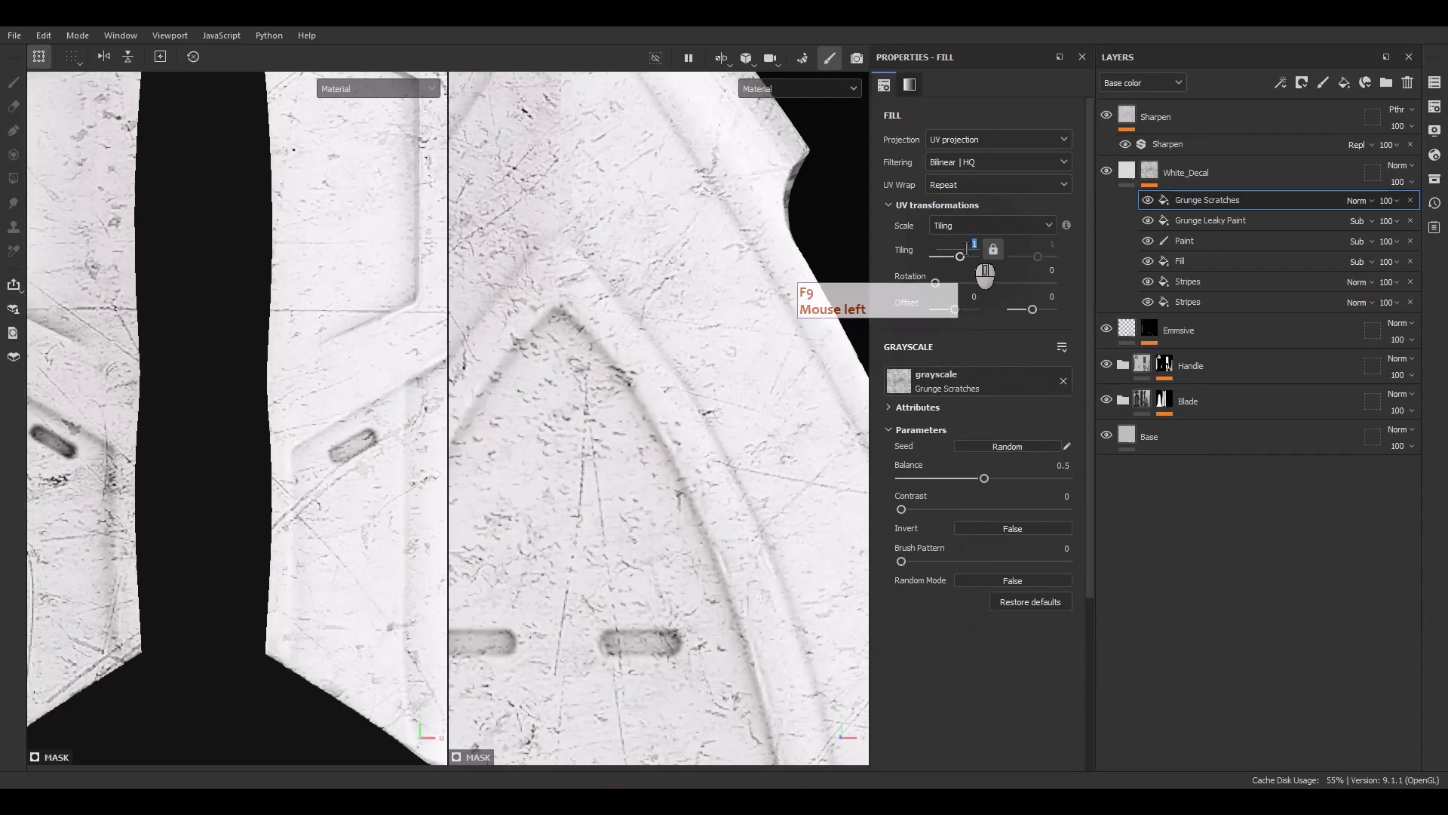
pyautogui.write('4')
pyautogui.press('Return')
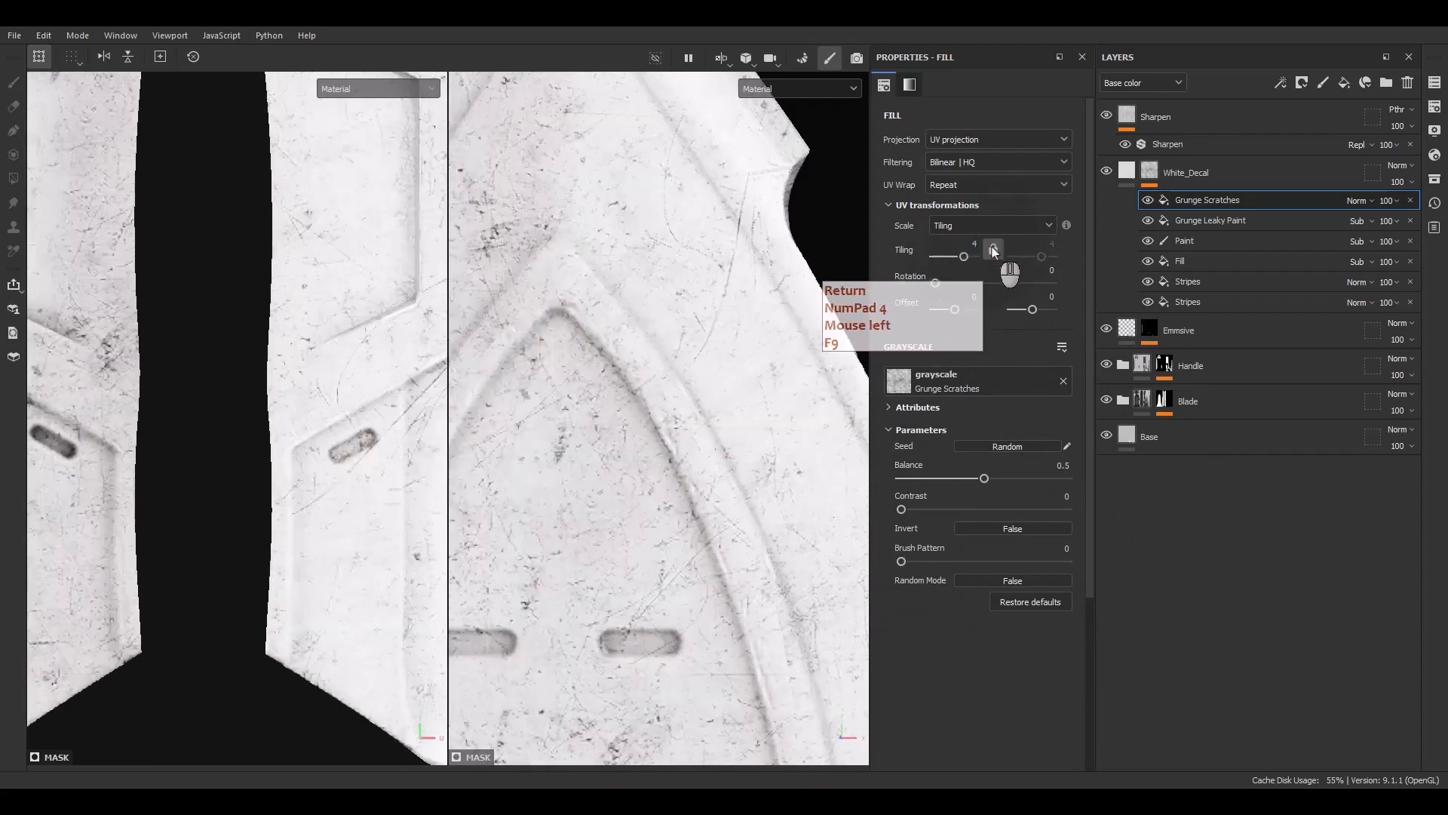
pyautogui.click(997, 527)
pyautogui.moveTo(984, 478)
pyautogui.mouseDown()
pyautogui.moveTo(948, 481)
pyautogui.moveTo(944, 509)
pyautogui.moveTo(1011, 510)
pyautogui.moveTo(954, 479)
pyautogui.mouseUp()
# Set the Grunge Scratches effect's blend mode to Subtract and its opacity to 50
pyautogui.click(1356, 200)
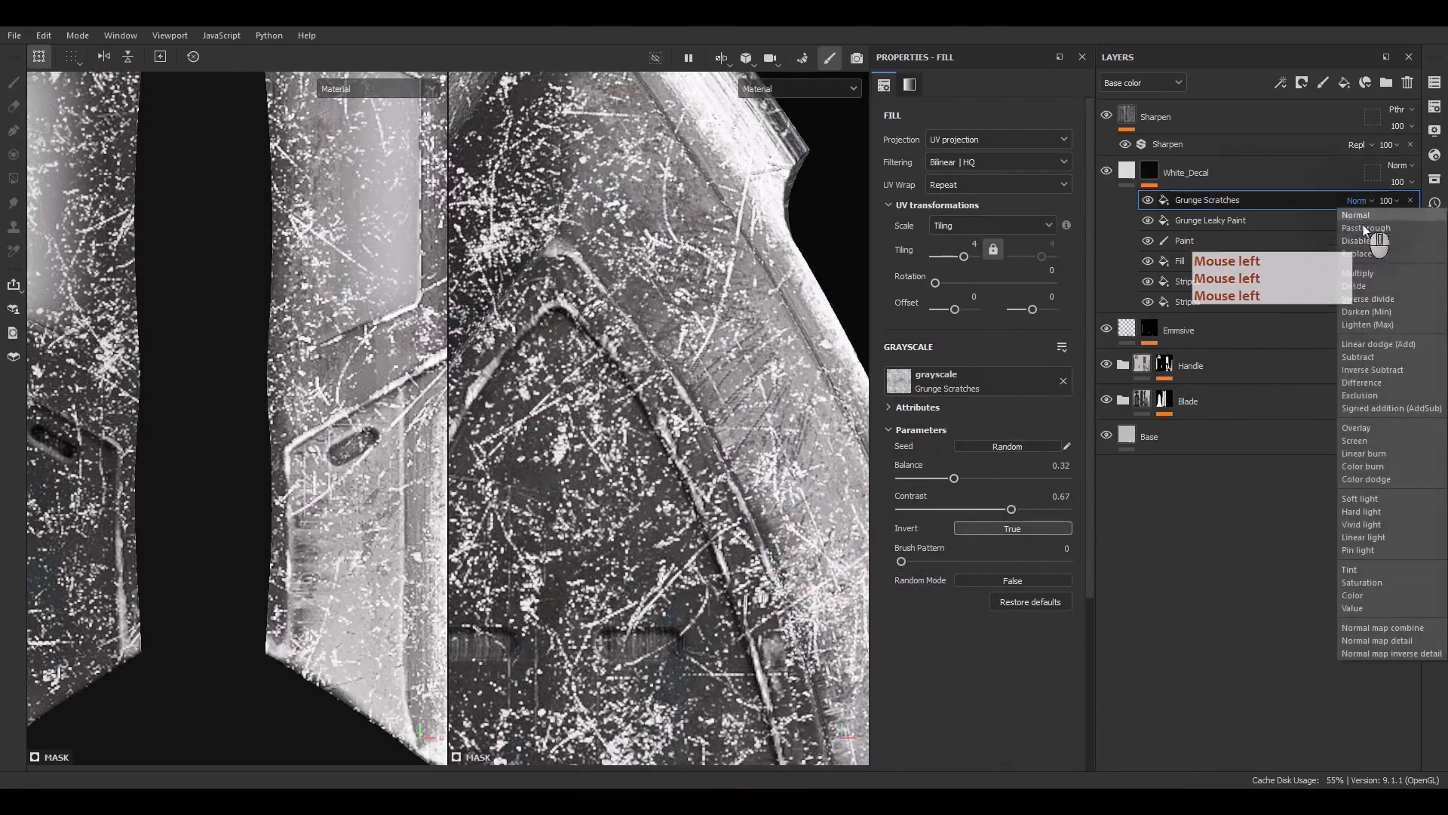
pyautogui.click(1358, 357)
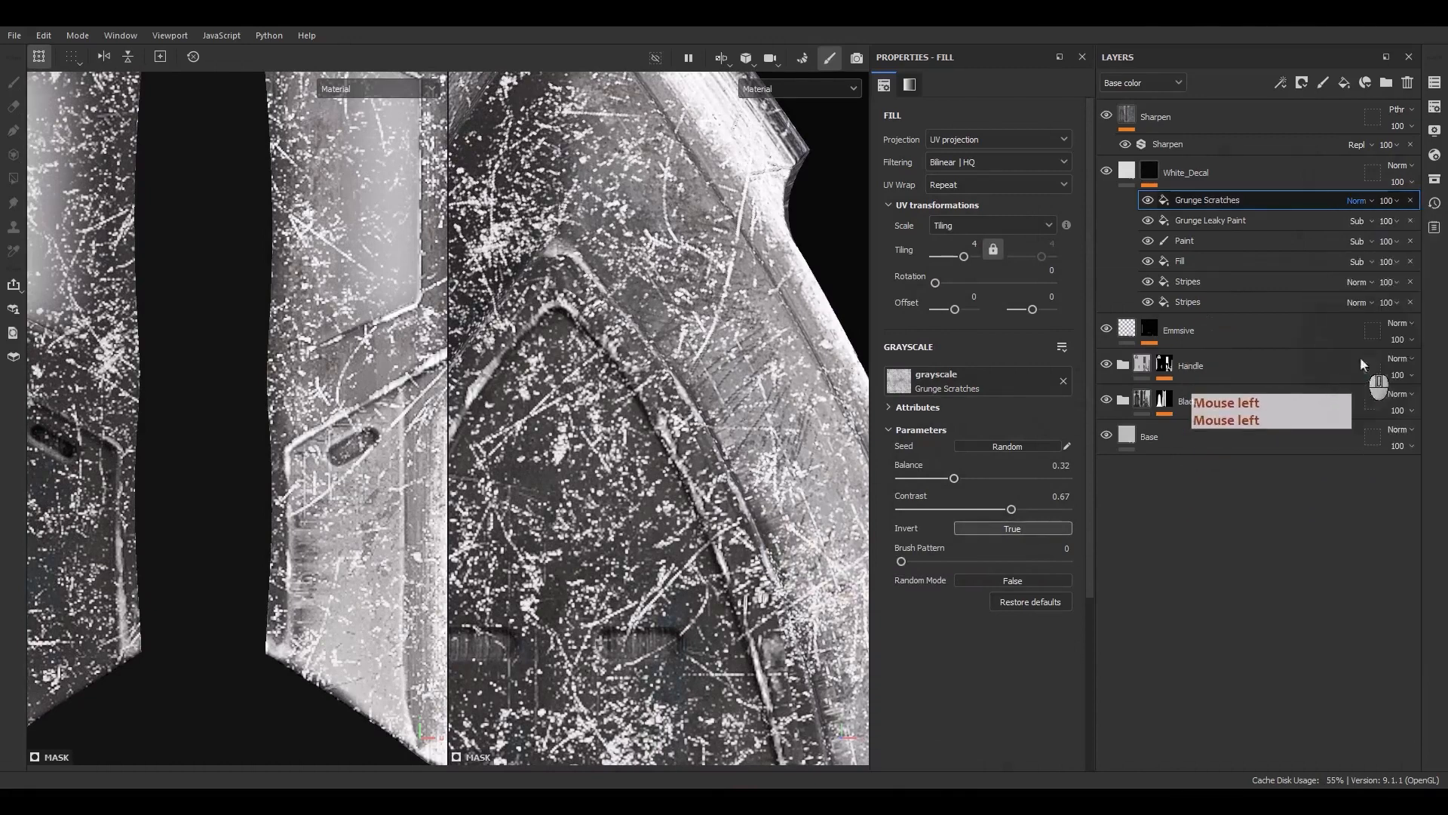
pyautogui.click(1389, 201)
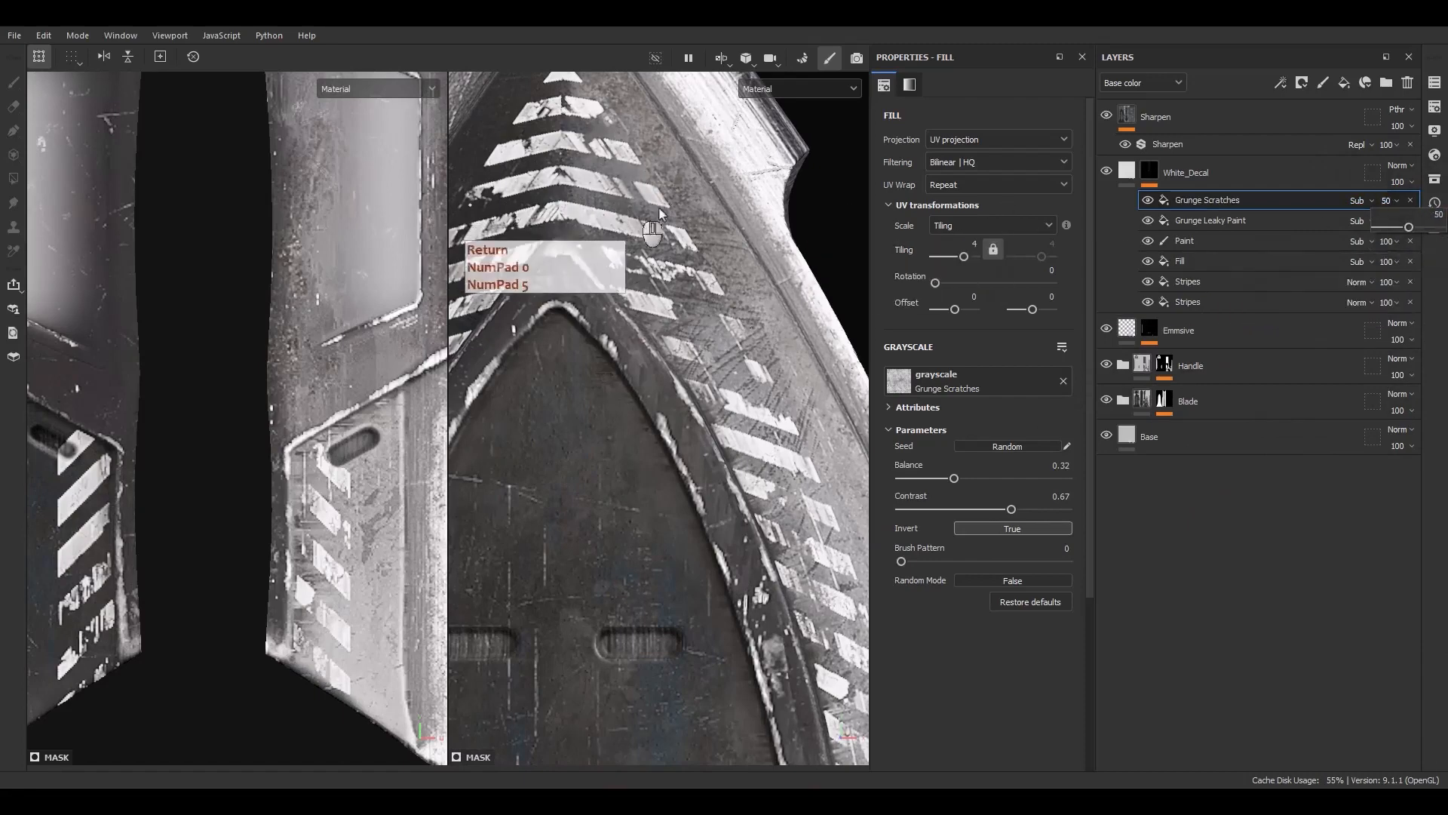
pyautogui.keyDown('alt'); pyautogui.moveTo(679, 243); pyautogui.dragTo(681, 332, button='middle'); pyautogui.keyUp('alt')
pyautogui.keyDown('alt'); pyautogui.moveTo(680, 332); pyautogui.dragTo(703, 429); pyautogui.keyUp('alt')
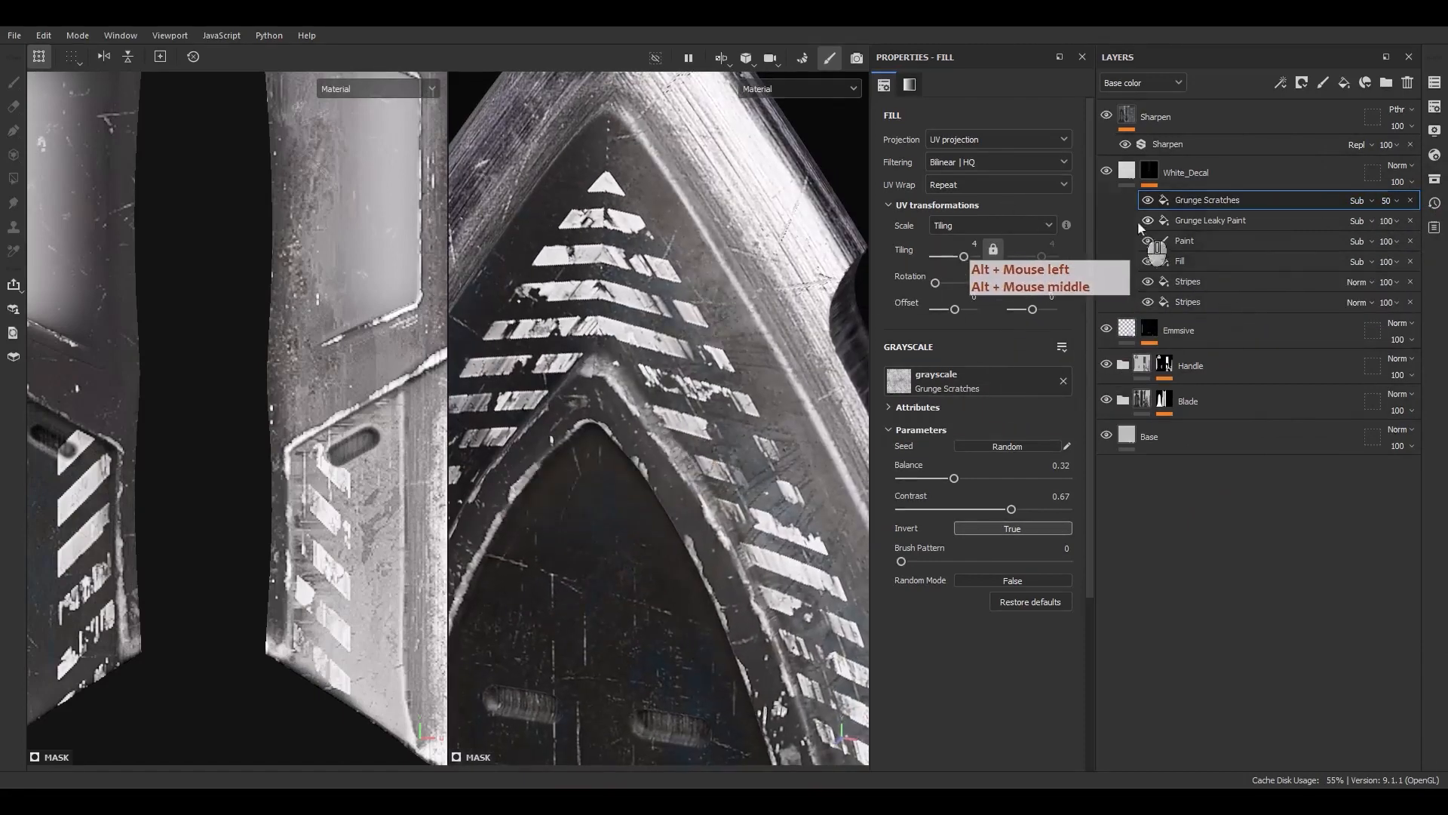
# Toggle the Grunge Scratches effect off and on to compare the decal with and without it
pyautogui.click(1148, 200)
pyautogui.click(1148, 201)
pyautogui.scroll(-6, 655, 318)
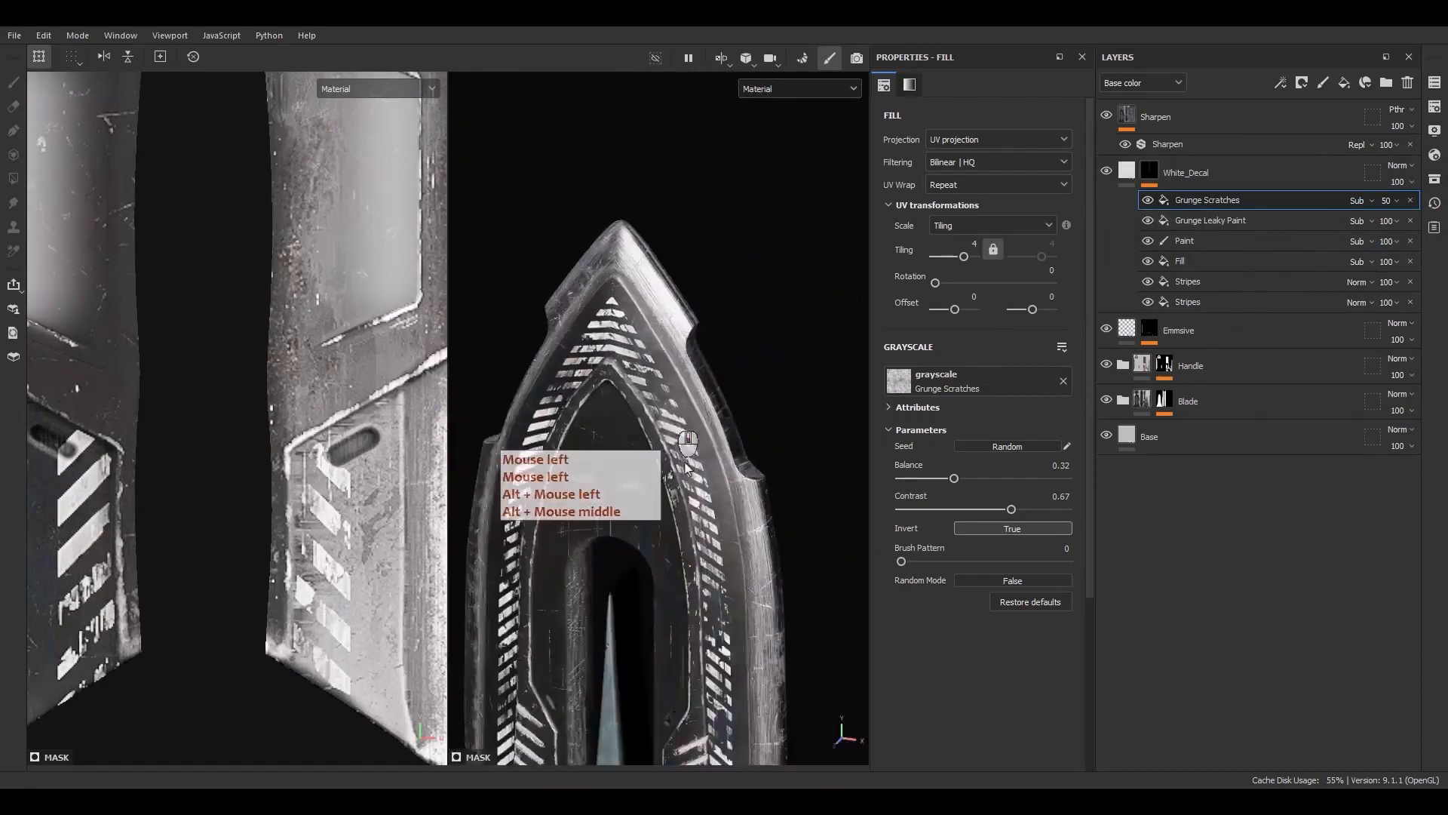
pyautogui.keyDown('alt'); pyautogui.moveTo(678, 512); pyautogui.dragTo(667, 388, button='middle'); pyautogui.keyUp('alt')
pyautogui.keyDown('alt'); pyautogui.moveTo(666, 388); pyautogui.dragTo(687, 367); pyautogui.keyUp('alt')
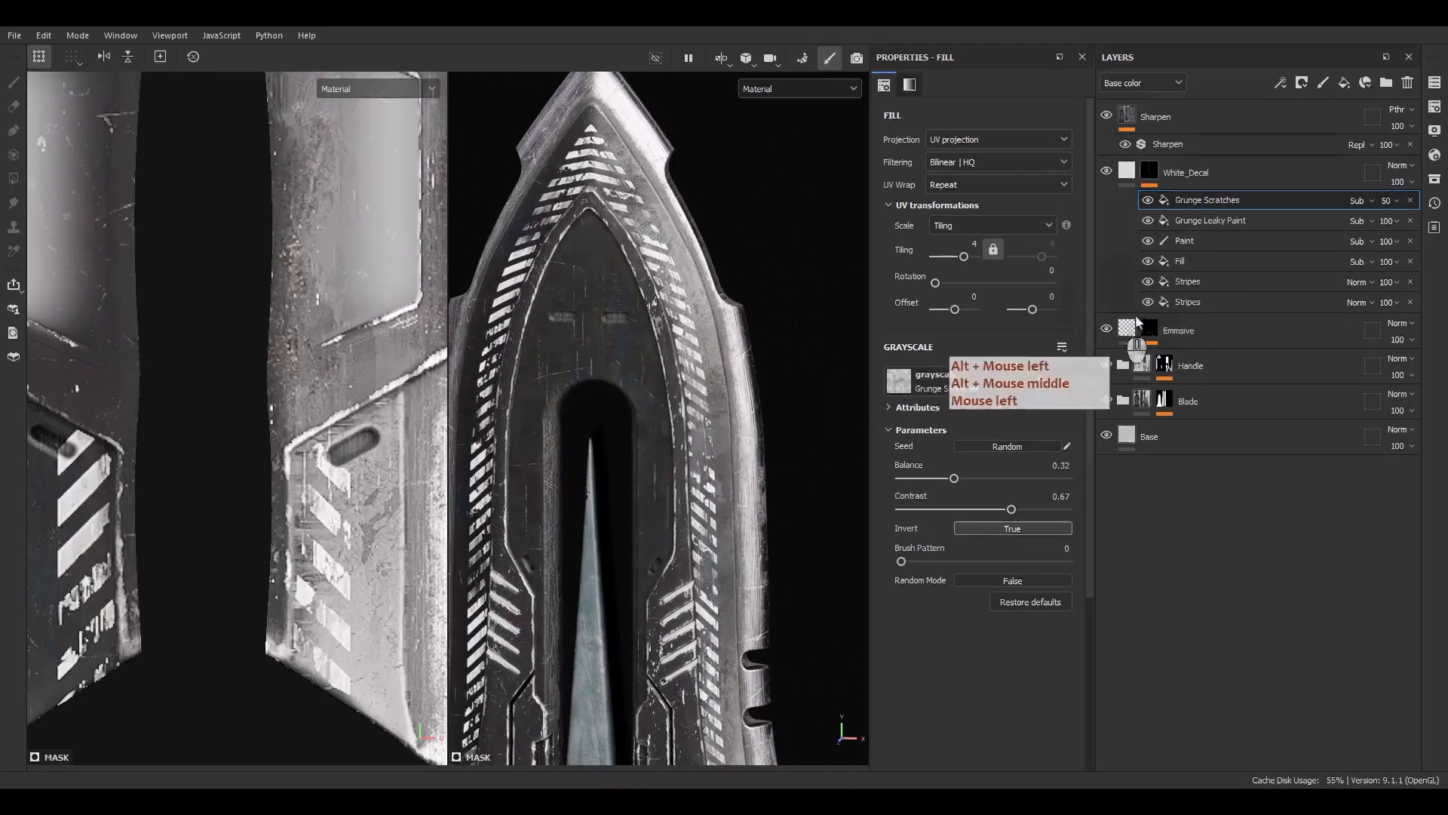
# Add a filter effect above the Paint effect and assign the Warp filter to it
pyautogui.click(1184, 240)
pyautogui.rightClick(1188, 242)
pyautogui.click(1236, 545)
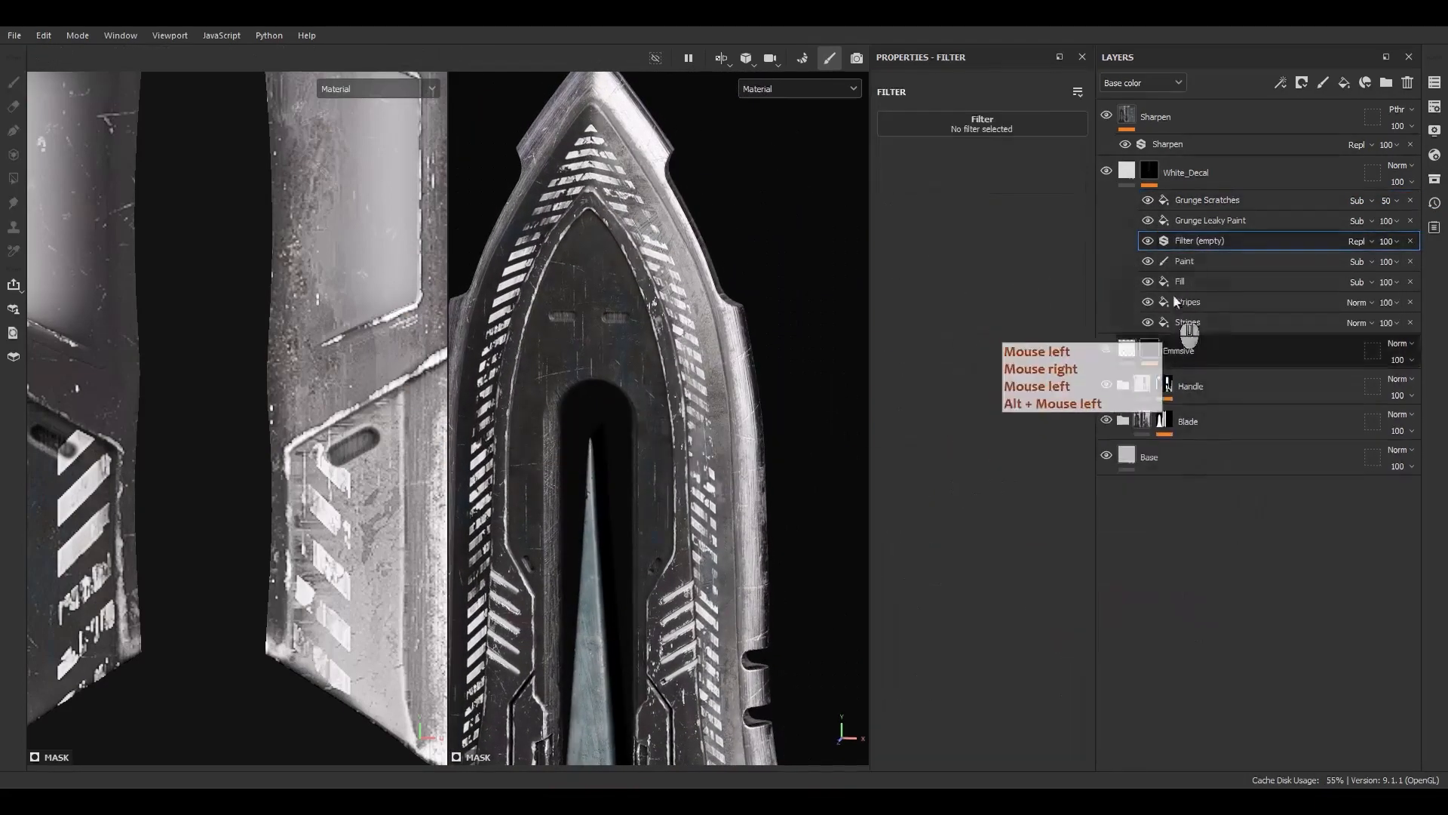
pyautogui.click(996, 125)
pyautogui.click(1045, 136)
pyautogui.write('blu')
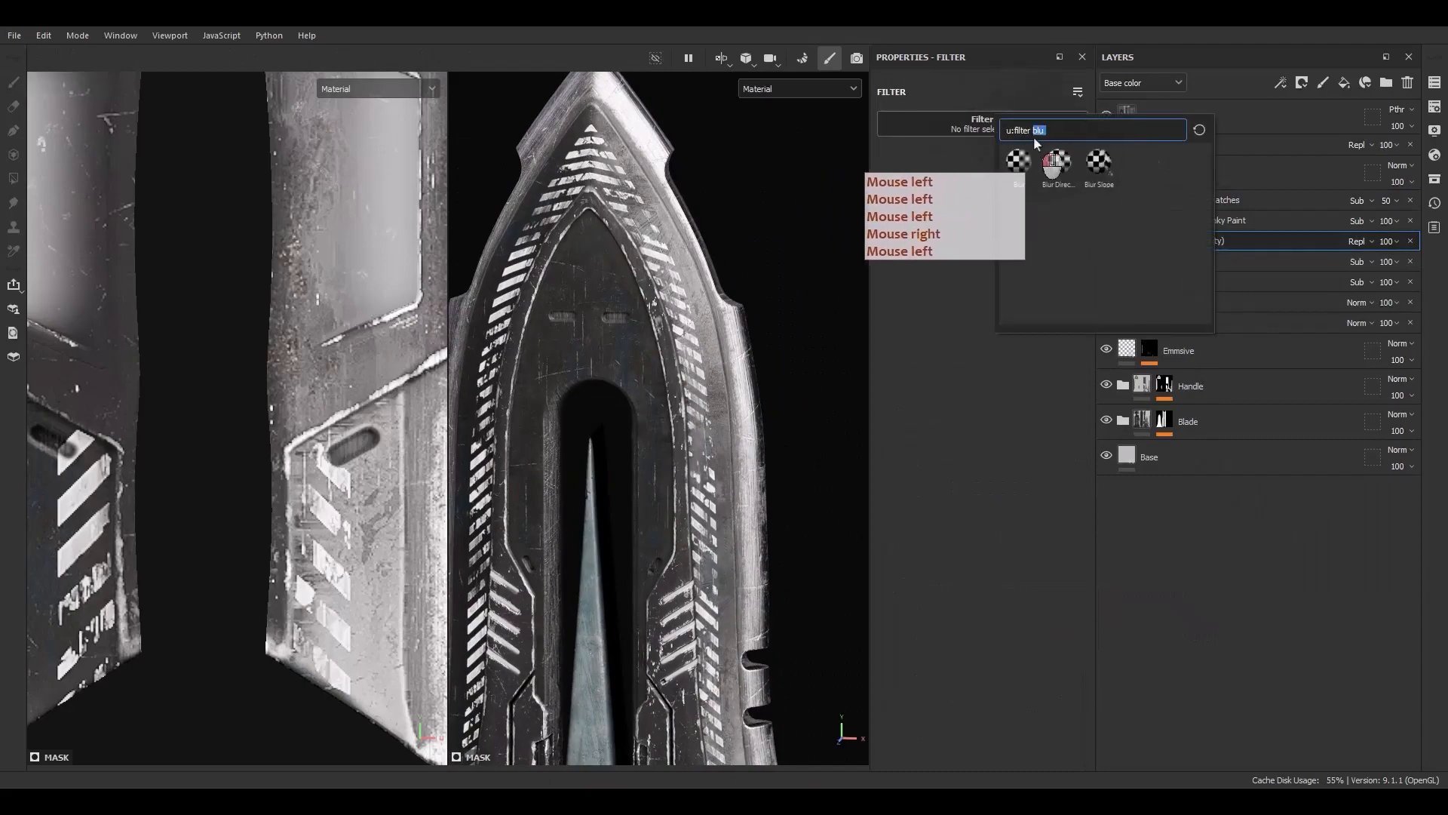
pyautogui.write('war')
pyautogui.click(1019, 211)
# Set the Warp filter's intensity divider to 100
pyautogui.scroll(5, 604, 189)
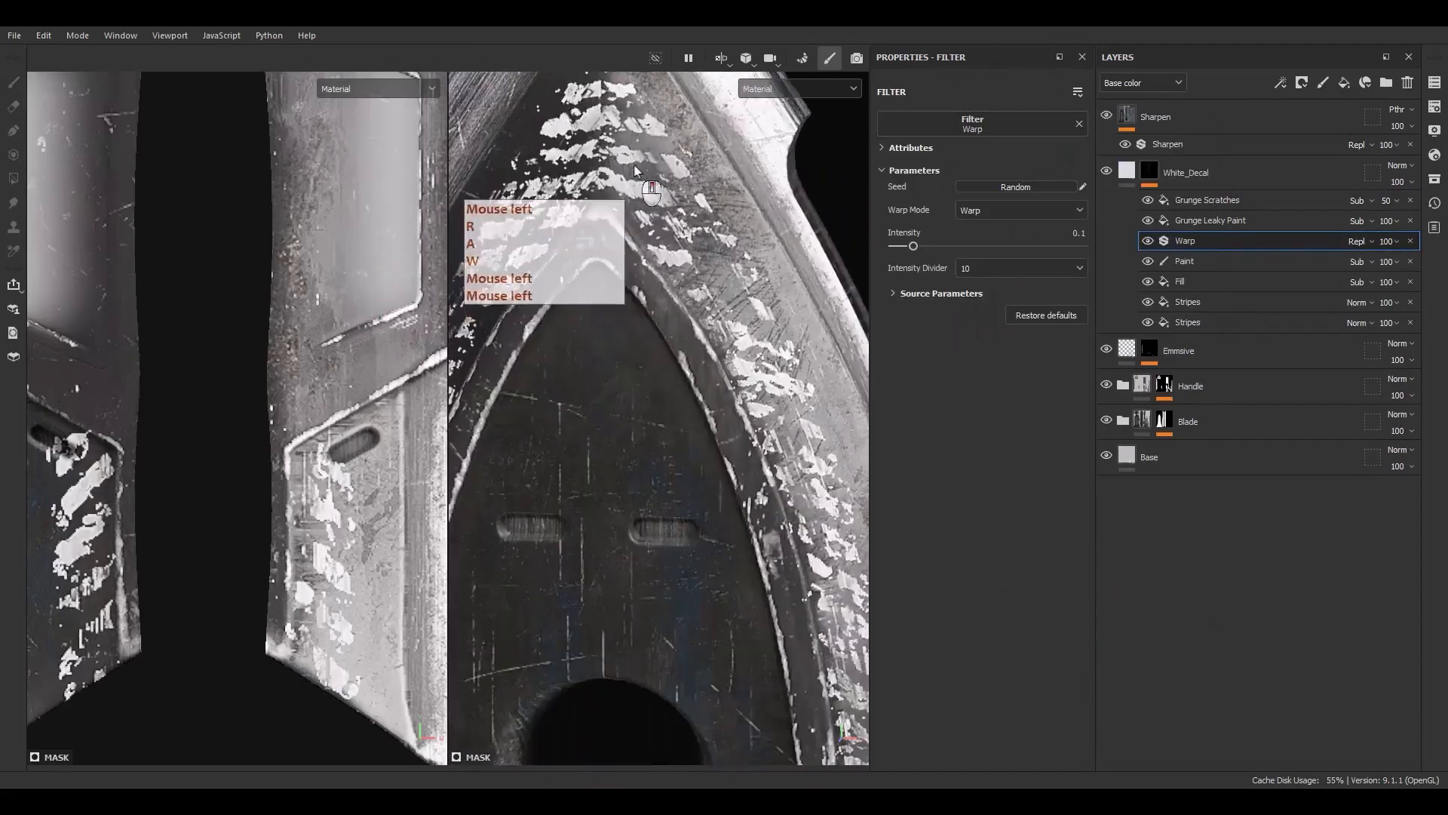
pyautogui.keyDown('alt'); pyautogui.moveTo(649, 219); pyautogui.dragTo(633, 364, button='middle'); pyautogui.keyUp('alt')
pyautogui.keyDown('alt'); pyautogui.moveTo(634, 363); pyautogui.dragTo(656, 369); pyautogui.keyUp('alt')
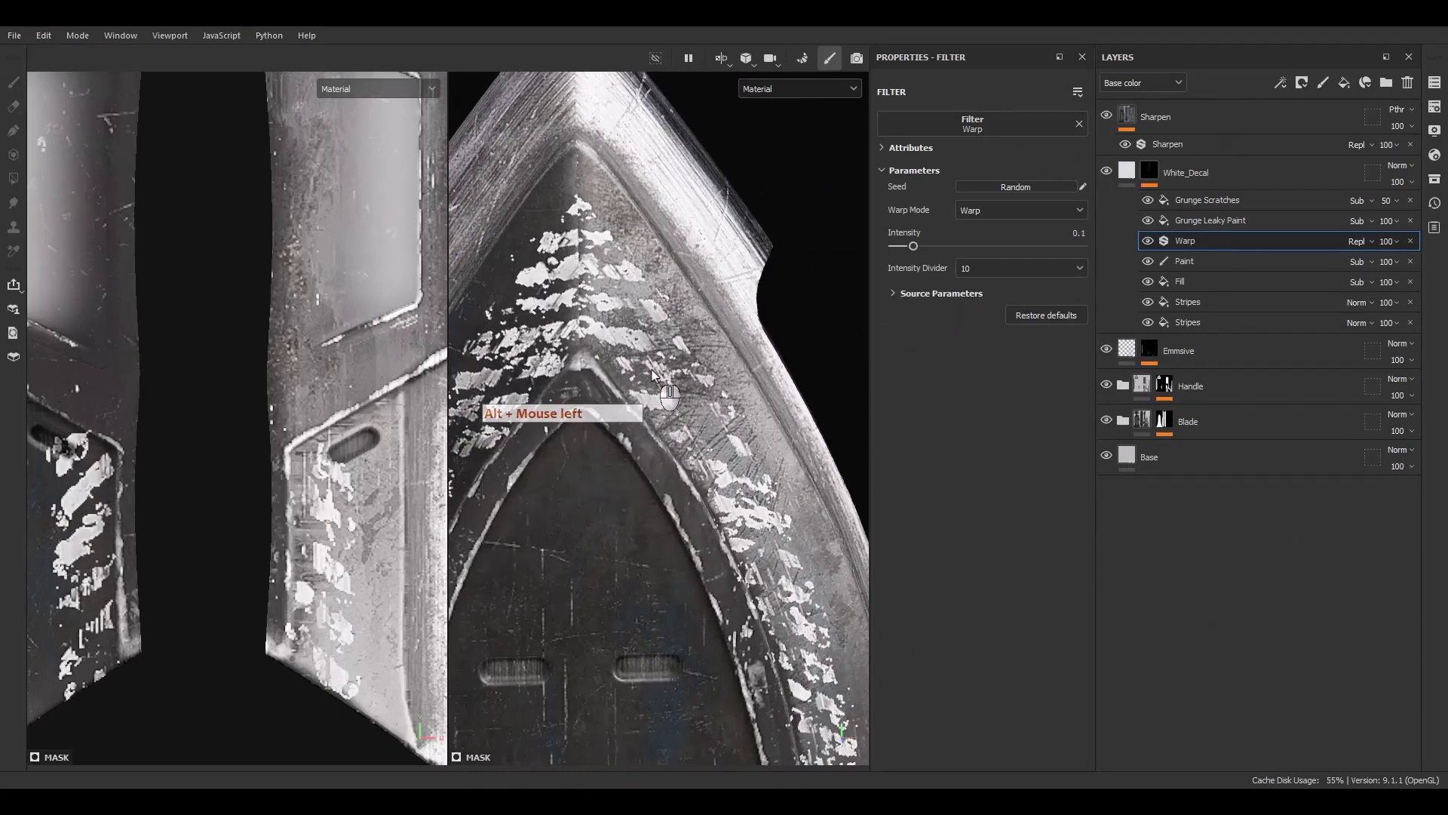
pyautogui.click(972, 272)
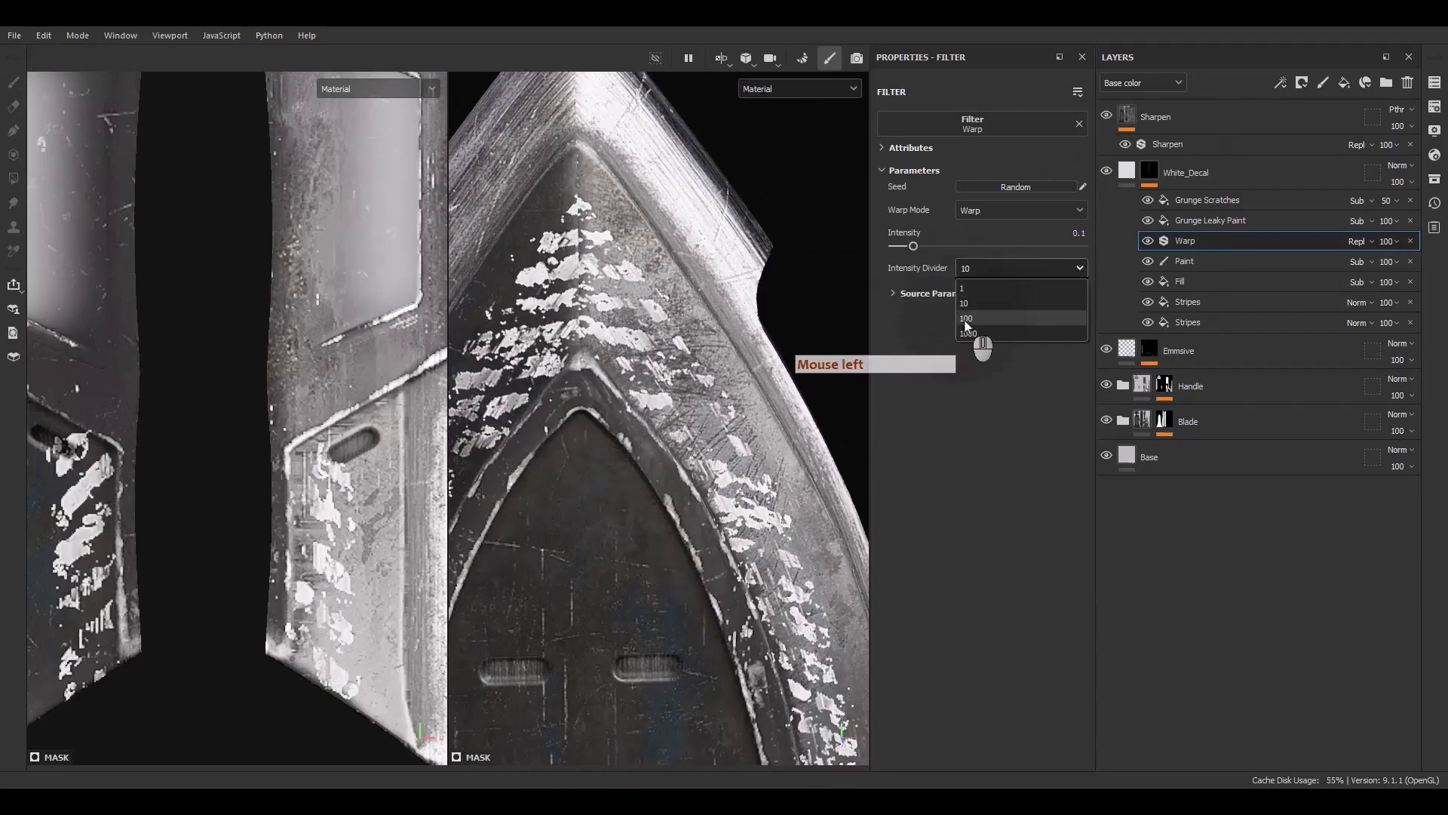
pyautogui.click(967, 319)
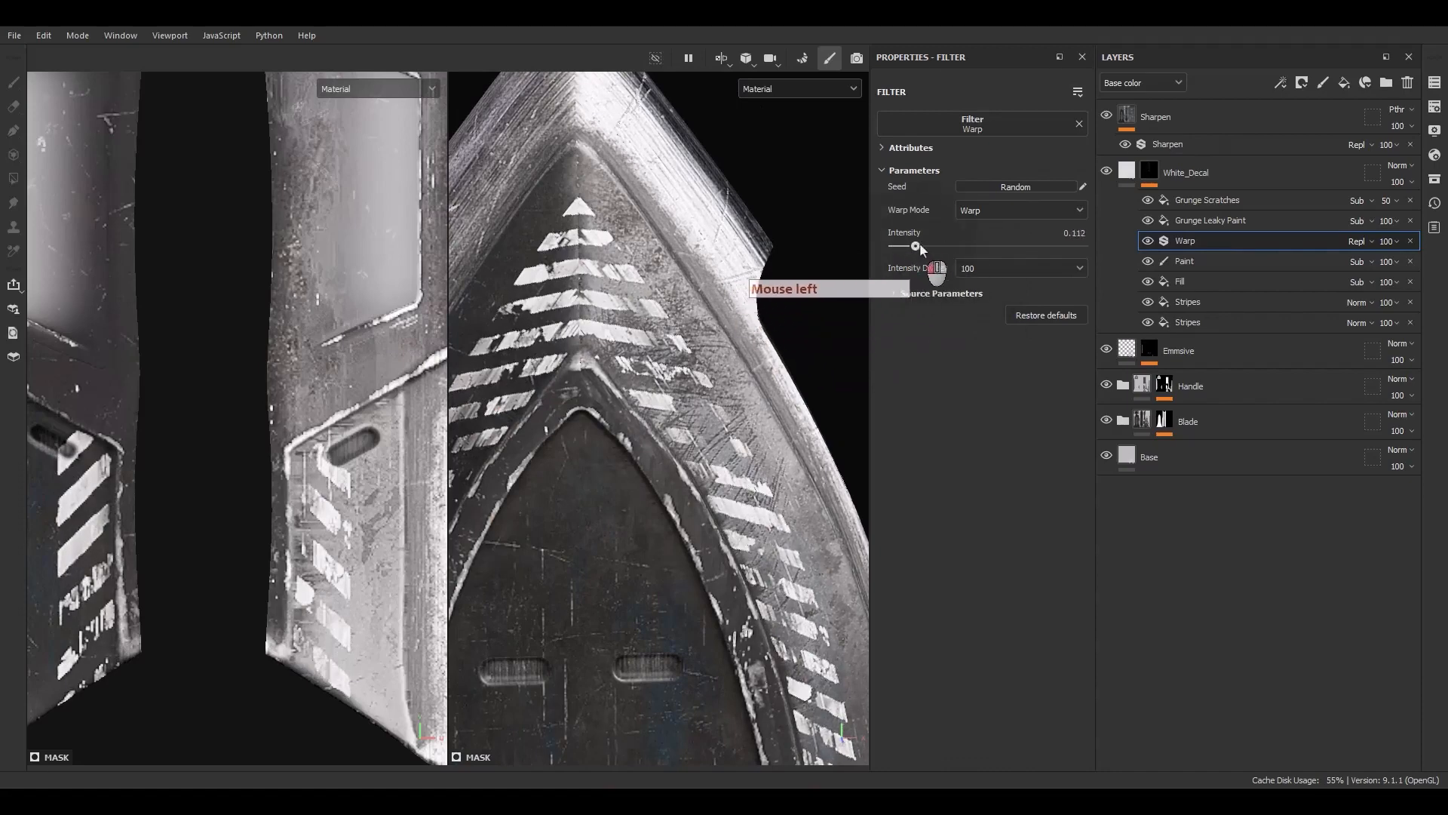
# Increase the Warp filter's intensity slightly while checking the warped stripes up close
pyautogui.scroll(-5, 625, 314)
pyautogui.keyDown('alt'); pyautogui.moveTo(648, 419); pyautogui.dragTo(651, 319, button='middle'); pyautogui.keyUp('alt')
pyautogui.scroll(8, 718, 426)
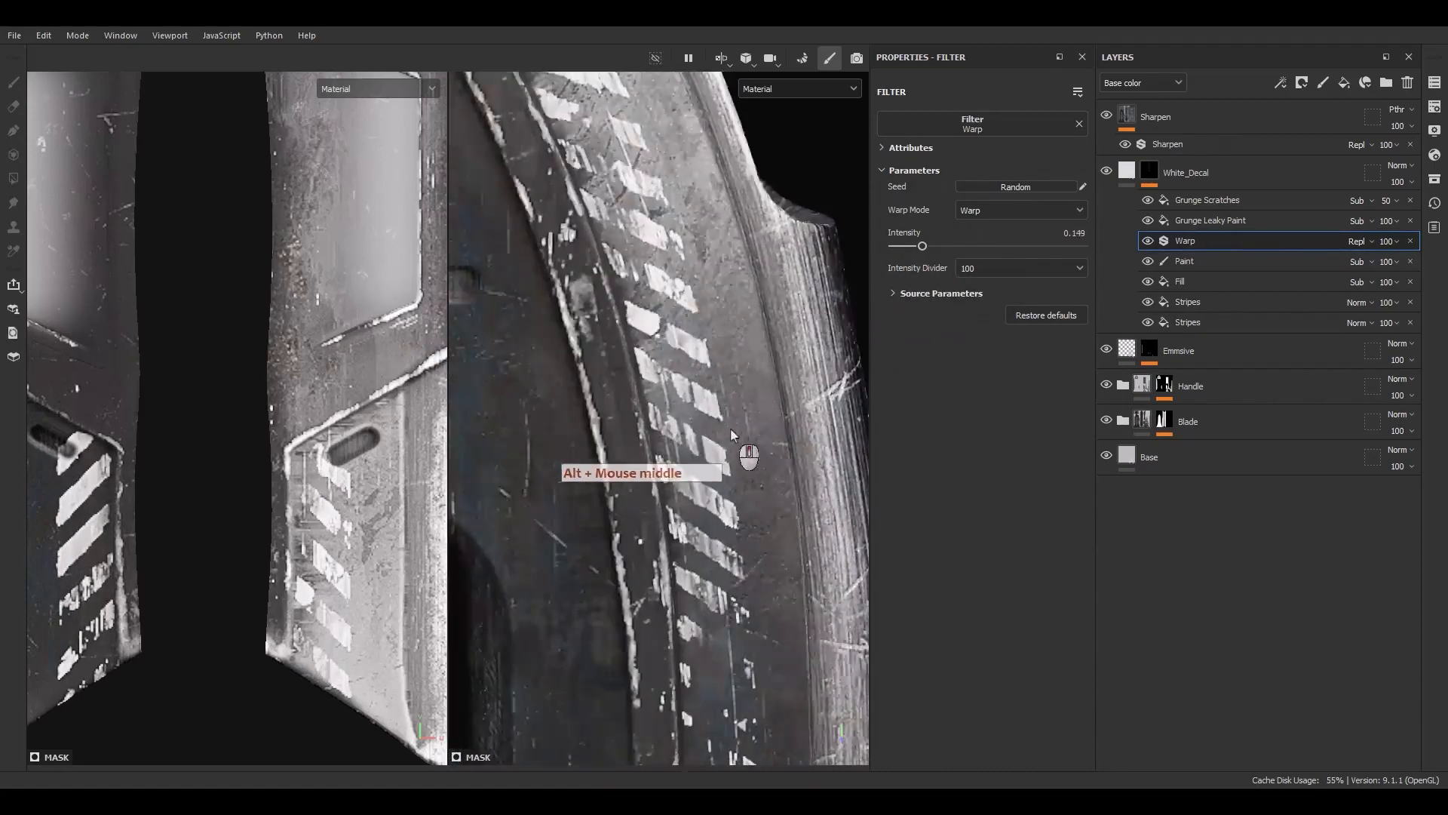
pyautogui.keyDown('alt'); pyautogui.moveTo(702, 422); pyautogui.dragTo(671, 396); pyautogui.keyUp('alt')
pyautogui.moveTo(924, 246)
pyautogui.mouseDown()
pyautogui.moveTo(958, 246)
pyautogui.moveTo(927, 235)
pyautogui.mouseUp()
pyautogui.scroll(-6, 568, 322)
pyautogui.keyDown('alt'); pyautogui.moveTo(647, 434); pyautogui.dragTo(713, 344, button='middle'); pyautogui.keyUp('alt')
pyautogui.keyDown('alt'); pyautogui.moveTo(714, 345); pyautogui.dragTo(698, 408); pyautogui.keyUp('alt')
pyautogui.keyDown('alt'); pyautogui.moveTo(687, 362); pyautogui.dragTo(645, 271, button='right'); pyautogui.keyUp('alt')
# Set the Grunge Leaky Paint effect's tiling to 5
pyautogui.click(1237, 221)
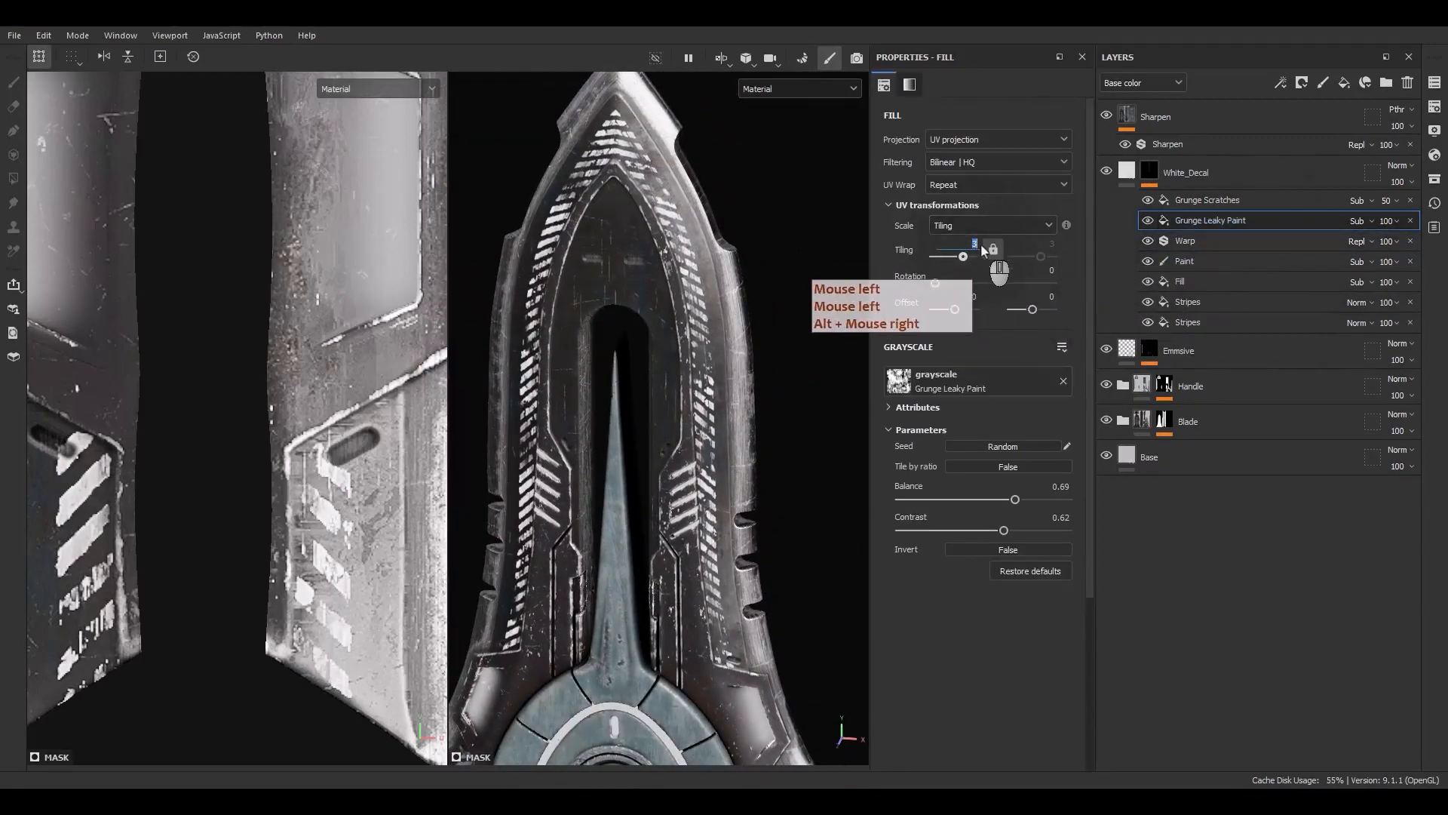
pyautogui.write('5')
pyautogui.press('Return')
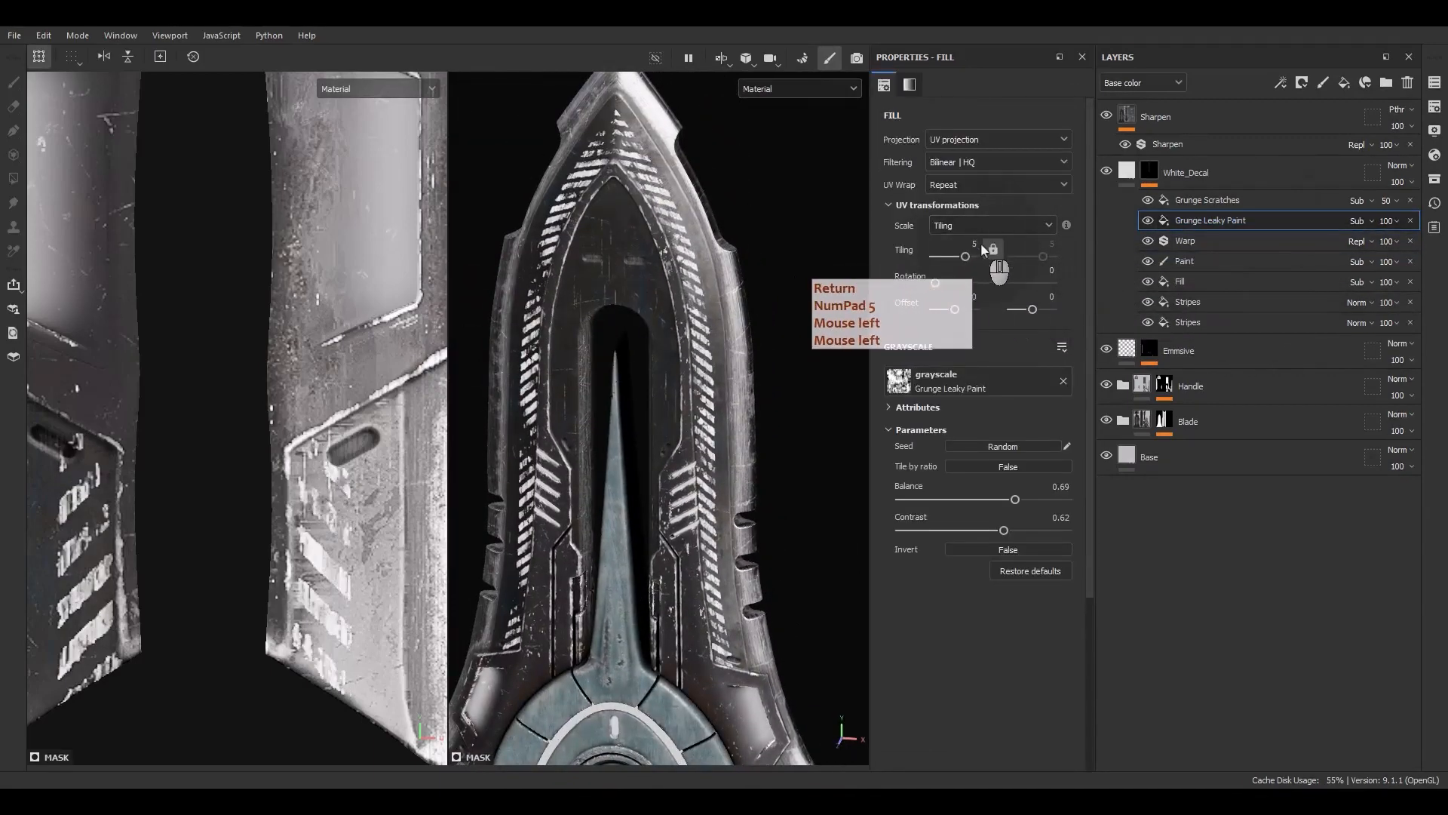
# Inspect the leaky paint breakup on the striped decal around the blade tip
pyautogui.keyDown('alt'); pyautogui.moveTo(590, 446); pyautogui.dragTo(676, 504); pyautogui.keyUp('alt')
pyautogui.keyDown('alt'); pyautogui.moveTo(676, 505); pyautogui.dragTo(676, 361, button='middle'); pyautogui.keyUp('alt')
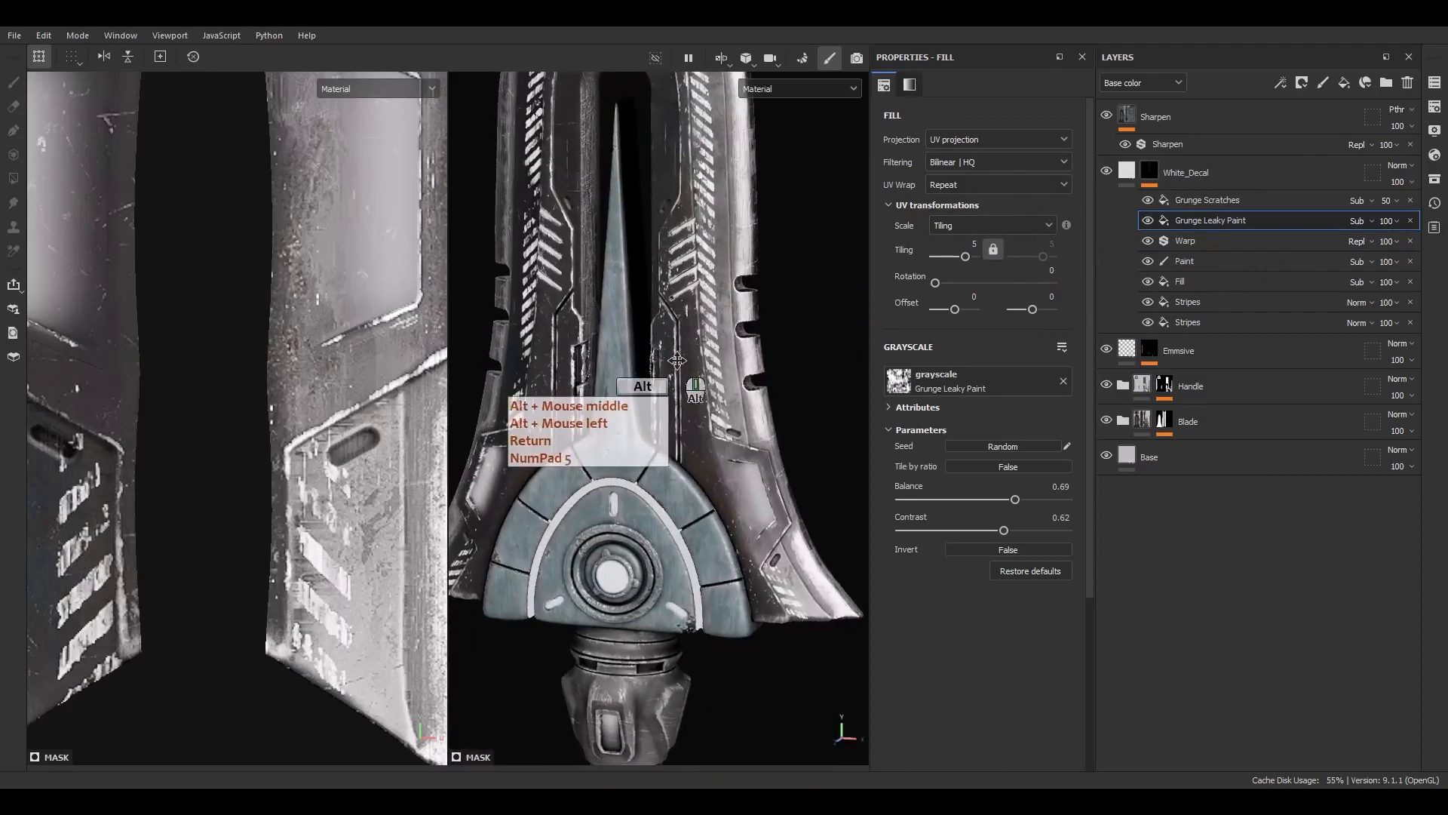
pyautogui.moveTo(677, 360)
pyautogui.keyDown('alt'); pyautogui.mouseDown()
pyautogui.moveTo(620, 367)
pyautogui.moveTo(686, 344)
pyautogui.mouseUp(); pyautogui.keyUp('alt')
pyautogui.keyDown('alt'); pyautogui.moveTo(686, 344); pyautogui.dragTo(655, 510, button='middle'); pyautogui.keyUp('alt')
pyautogui.keyDown('alt'); pyautogui.moveTo(647, 507); pyautogui.dragTo(643, 407); pyautogui.keyUp('alt')
pyautogui.click(949, 446)
pyautogui.click(949, 446)
pyautogui.click(949, 446)
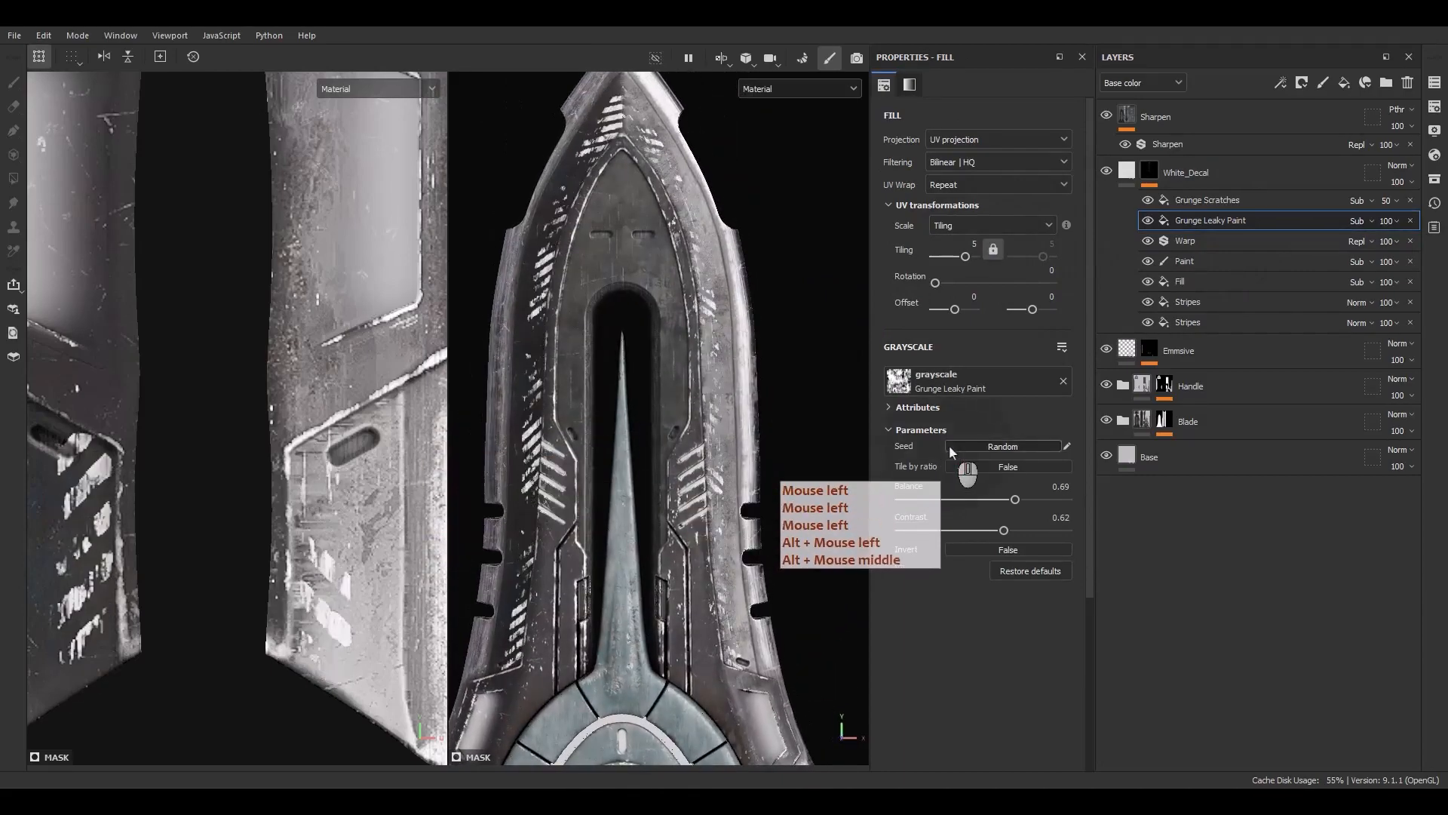
pyautogui.click(949, 446)
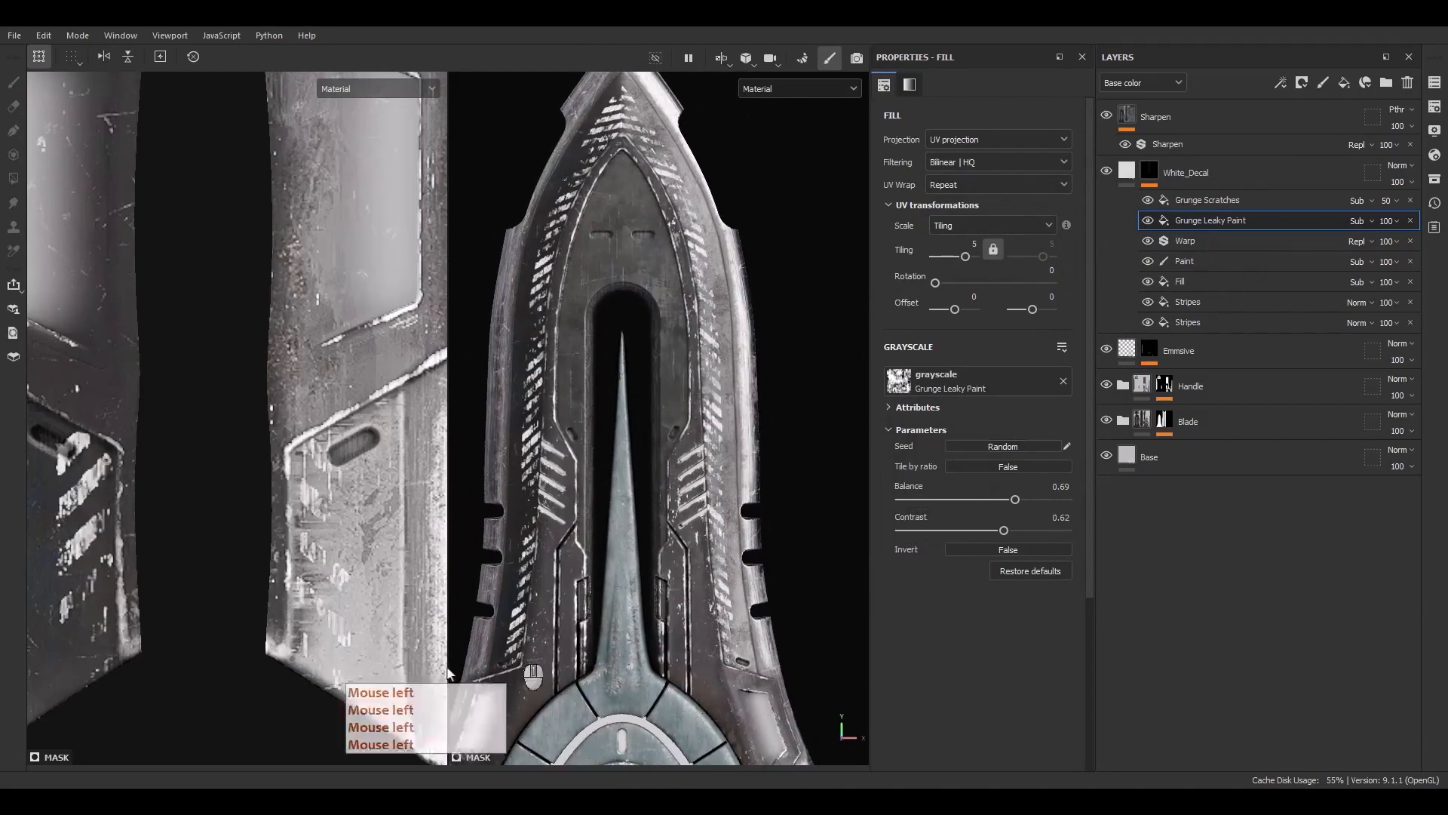
pyautogui.click(1240, 221)
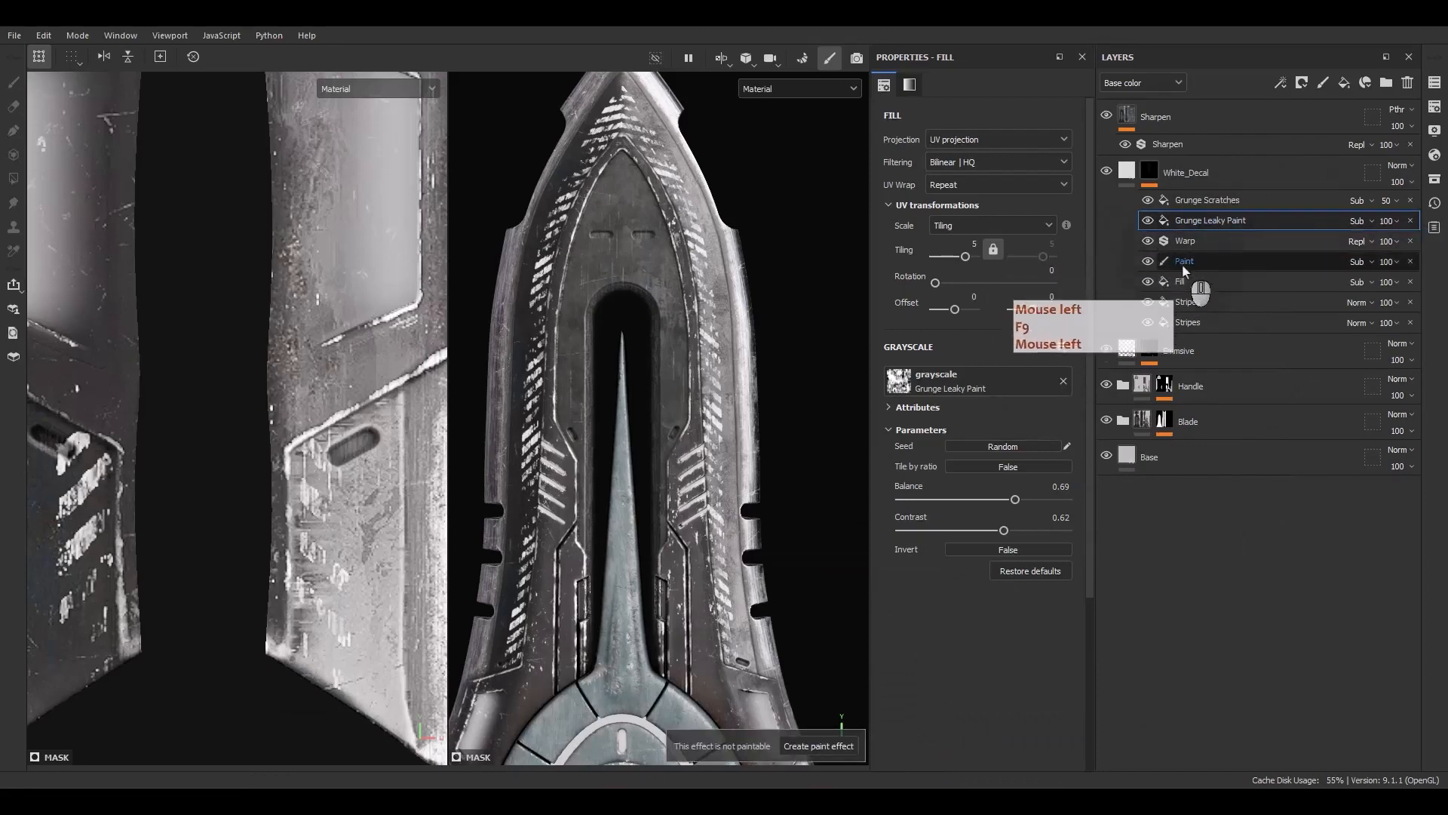
# Add a new fill effect above the Paint effect in the White_Decal mask
pyautogui.click(1183, 267)
pyautogui.rightClick(1182, 267)
pyautogui.click(1226, 510)
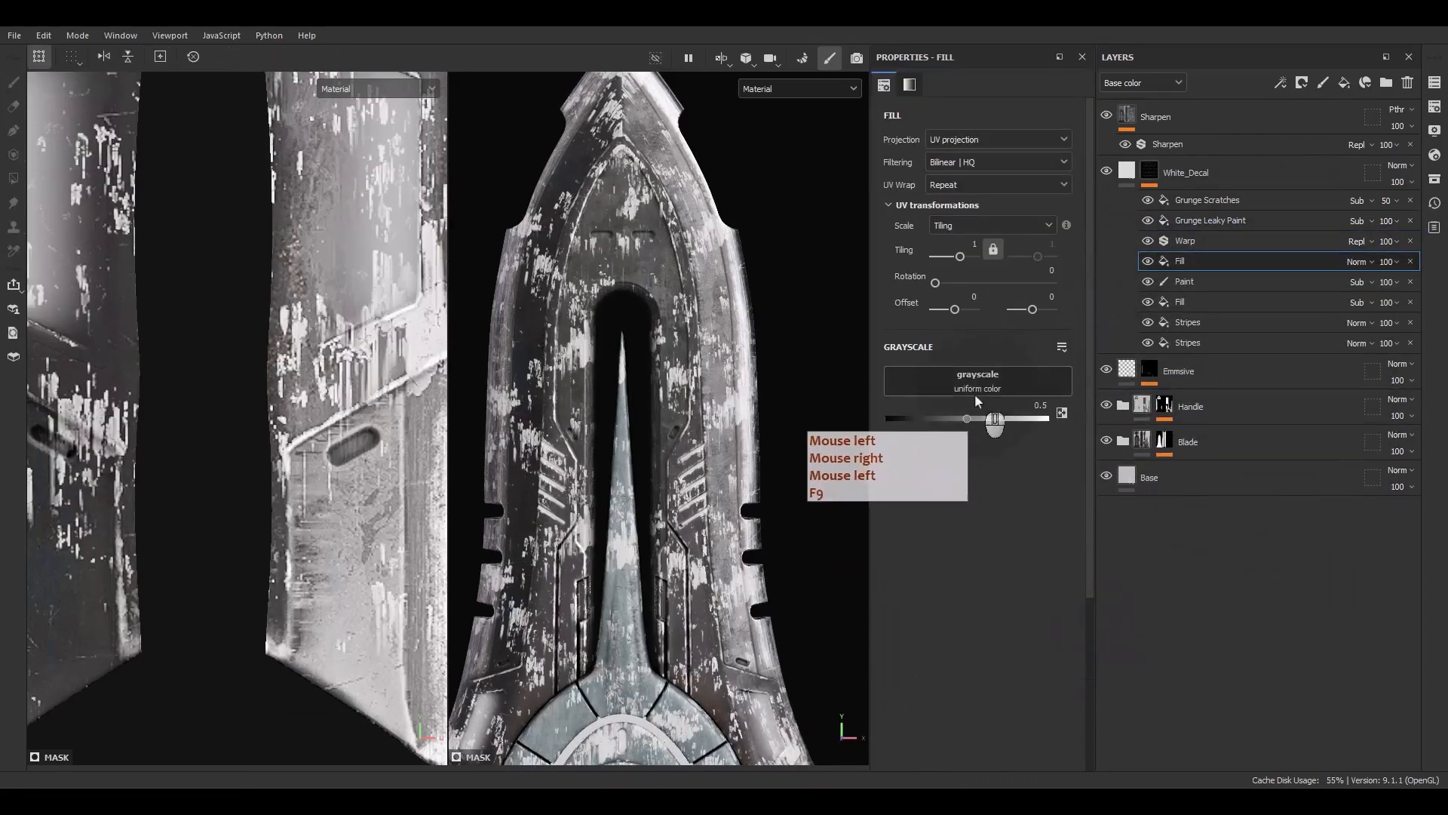
# Search the resources for dirt and assign the Dirt 3 texture to the new fill
pyautogui.click(975, 393)
pyautogui.press('BackSpace')
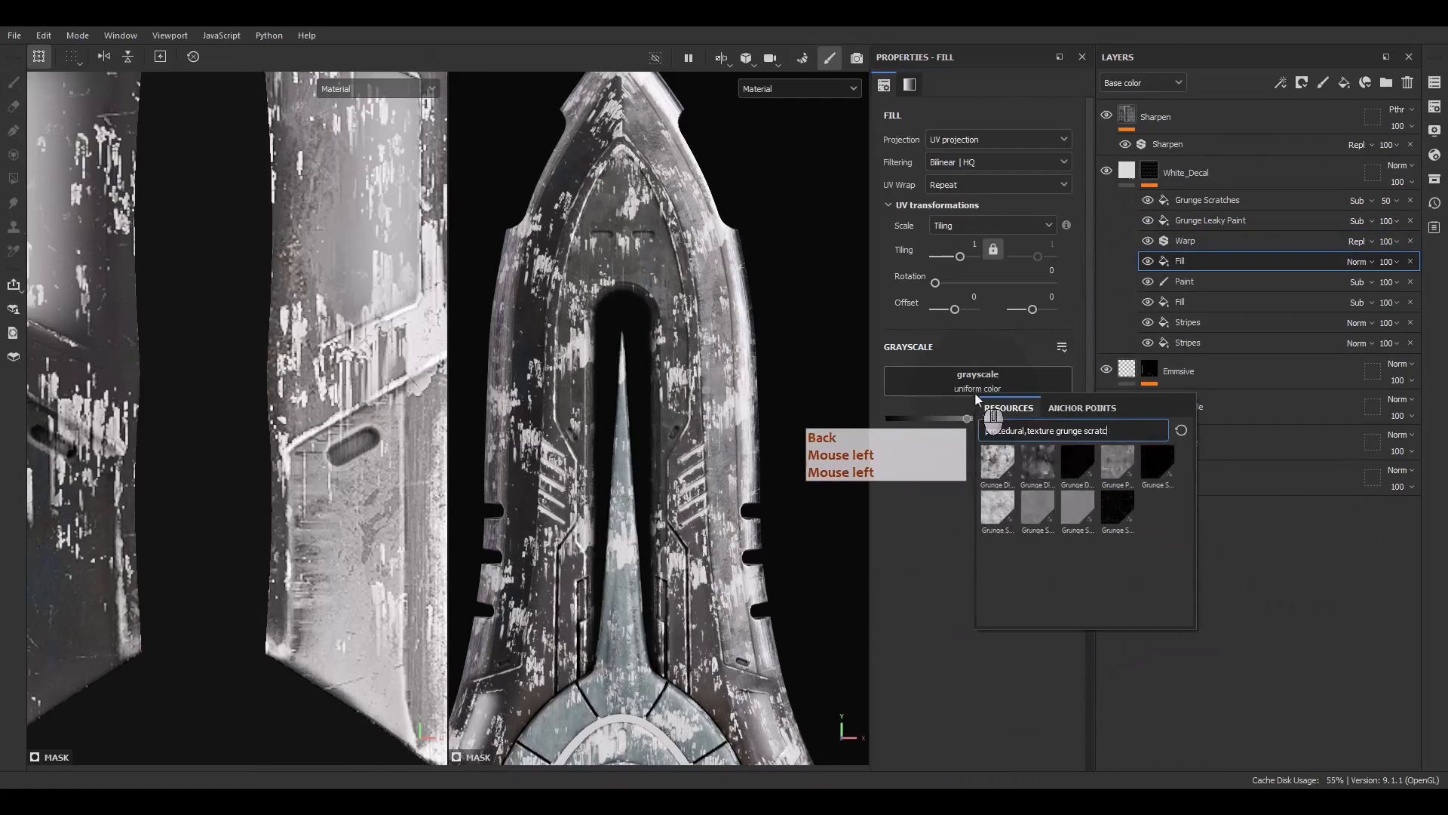
pyautogui.press('BackSpace')
pyautogui.press('BackSpace')
pyautogui.press('BackSpace')
pyautogui.press('BackSpace')
pyautogui.press('BackSpace')
pyautogui.press('BackSpace')
pyautogui.press('BackSpace')
pyautogui.press('BackSpace')
pyautogui.press('BackSpace')
pyautogui.press('BackSpace')
pyautogui.press('BackSpace')
pyautogui.press('BackSpace')
pyautogui.press('BackSpace')
pyautogui.write('dirt')
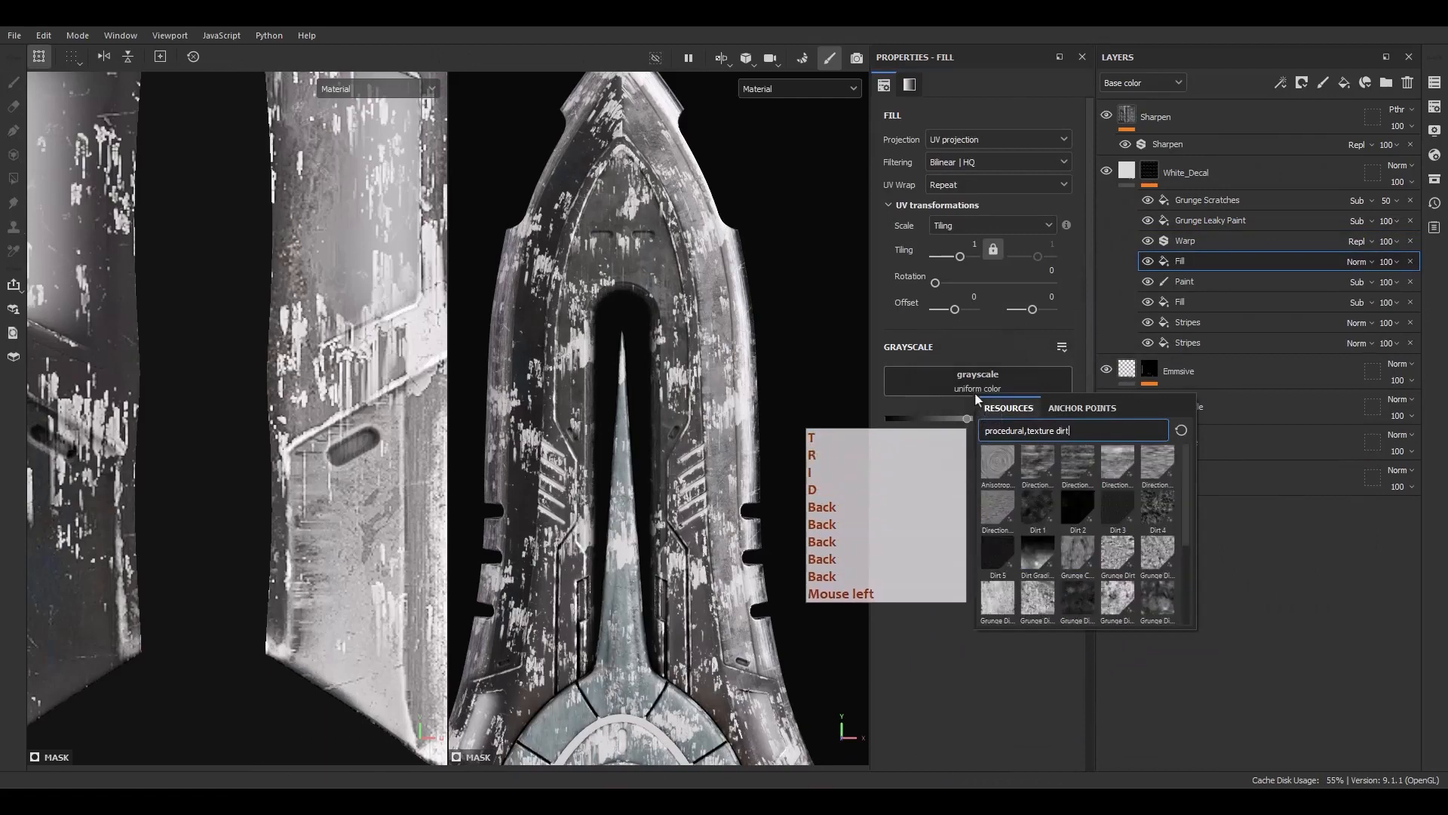
pyautogui.click(1117, 507)
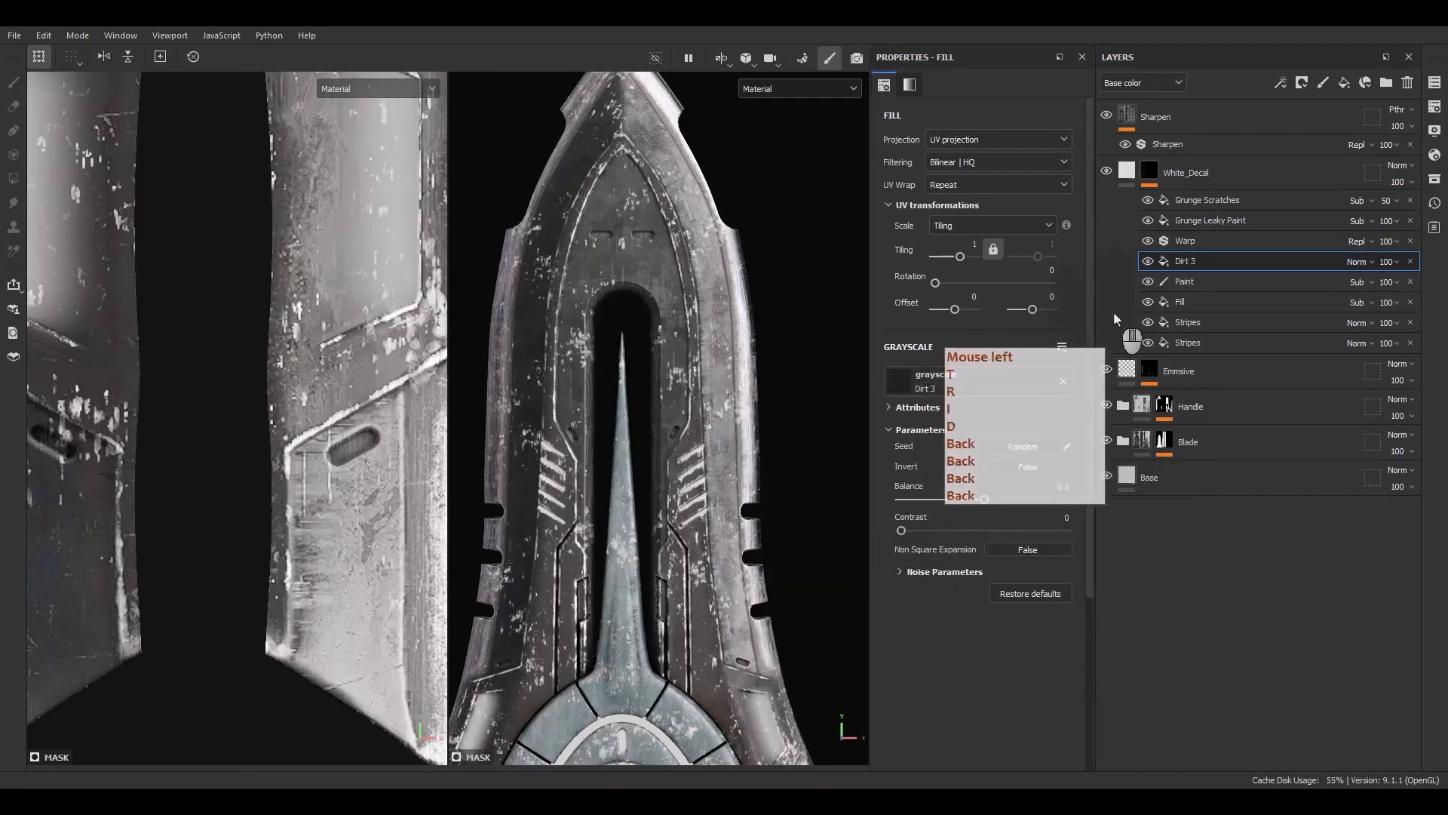
# Set the Dirt 3 fill's blend mode to Subtract
pyautogui.click(1356, 261)
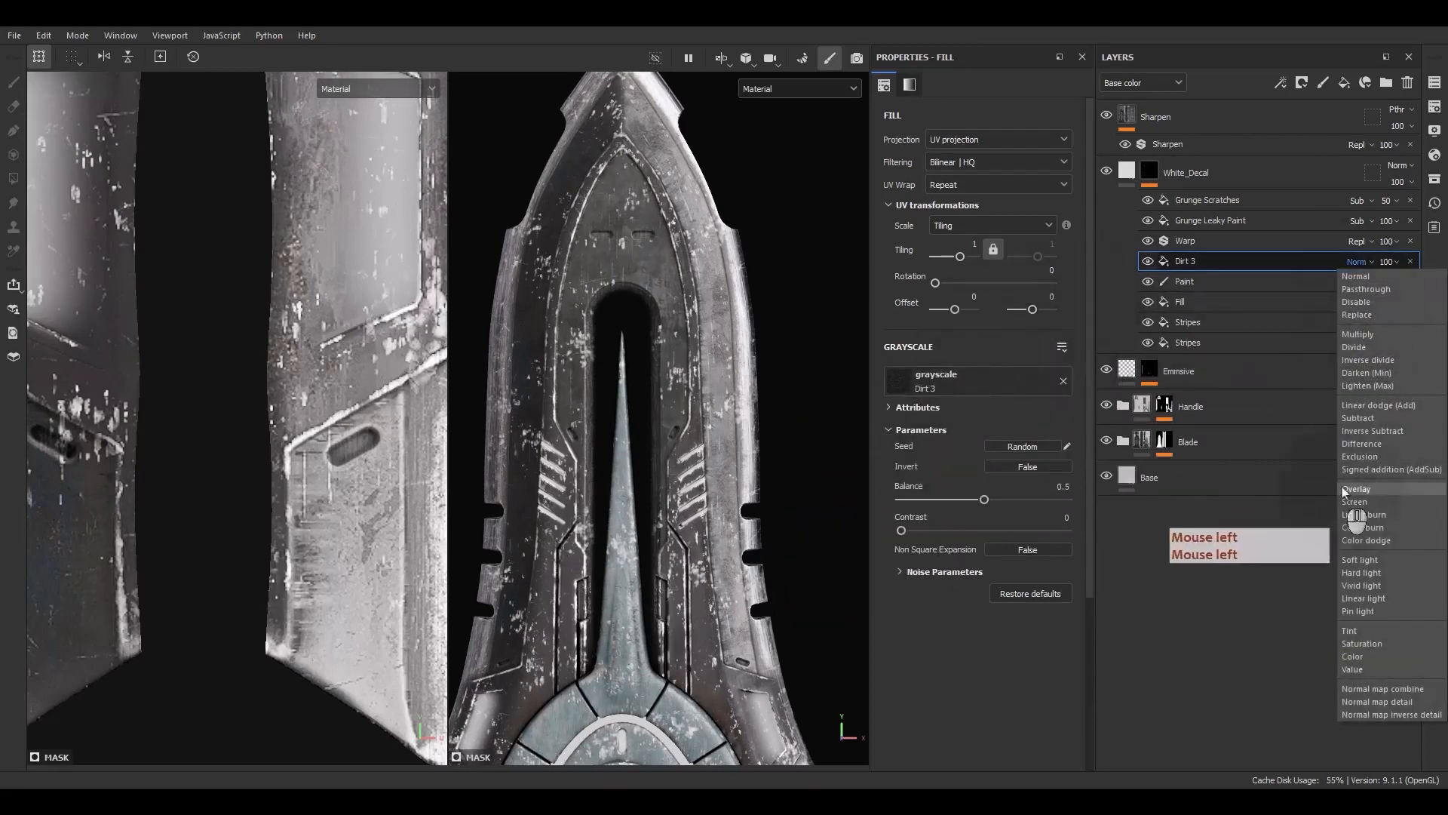
pyautogui.click(1362, 421)
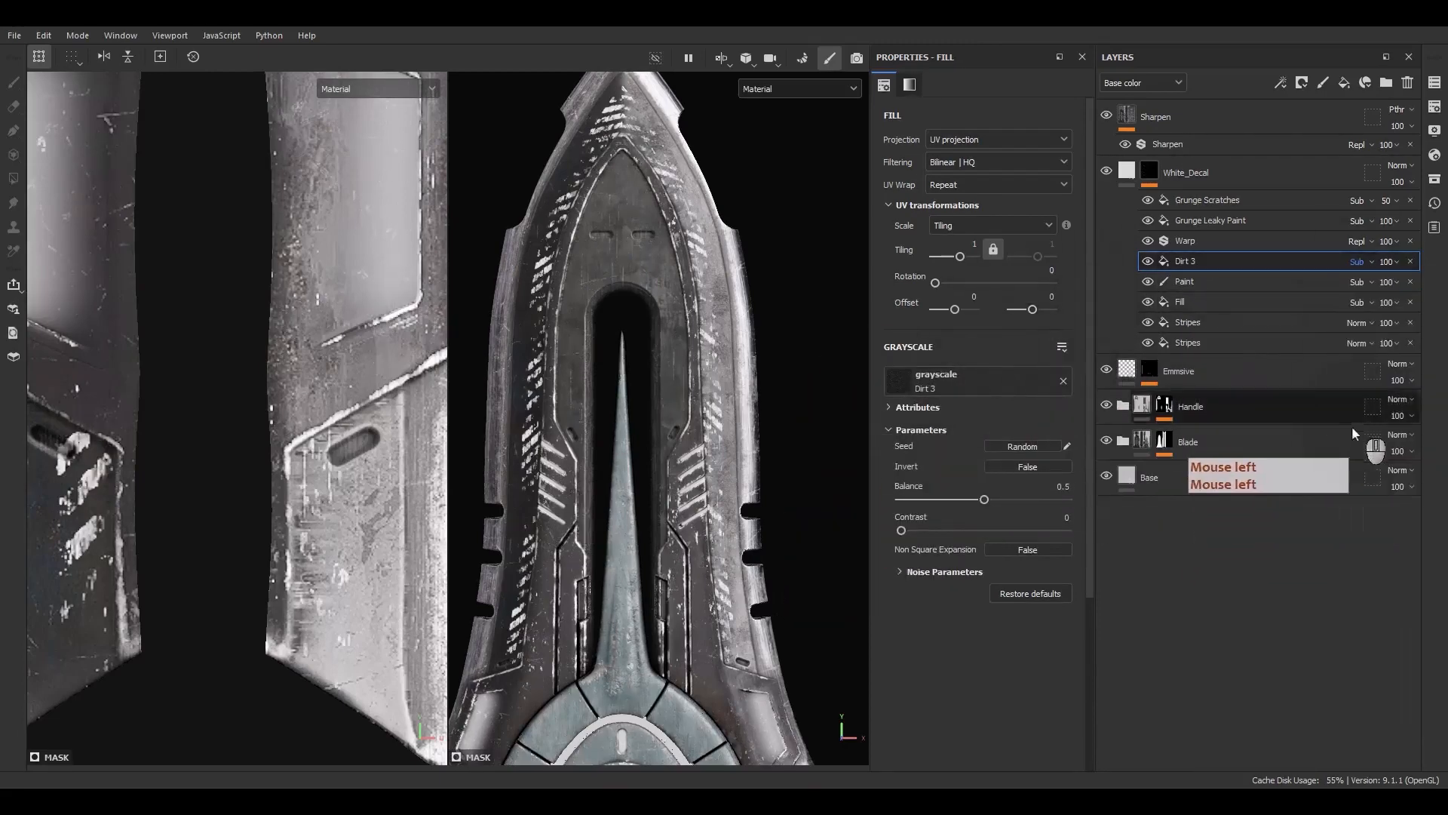
pyautogui.scroll(5, 720, 388)
pyautogui.keyDown('alt'); pyautogui.moveTo(720, 389); pyautogui.dragTo(743, 379); pyautogui.keyUp('alt')
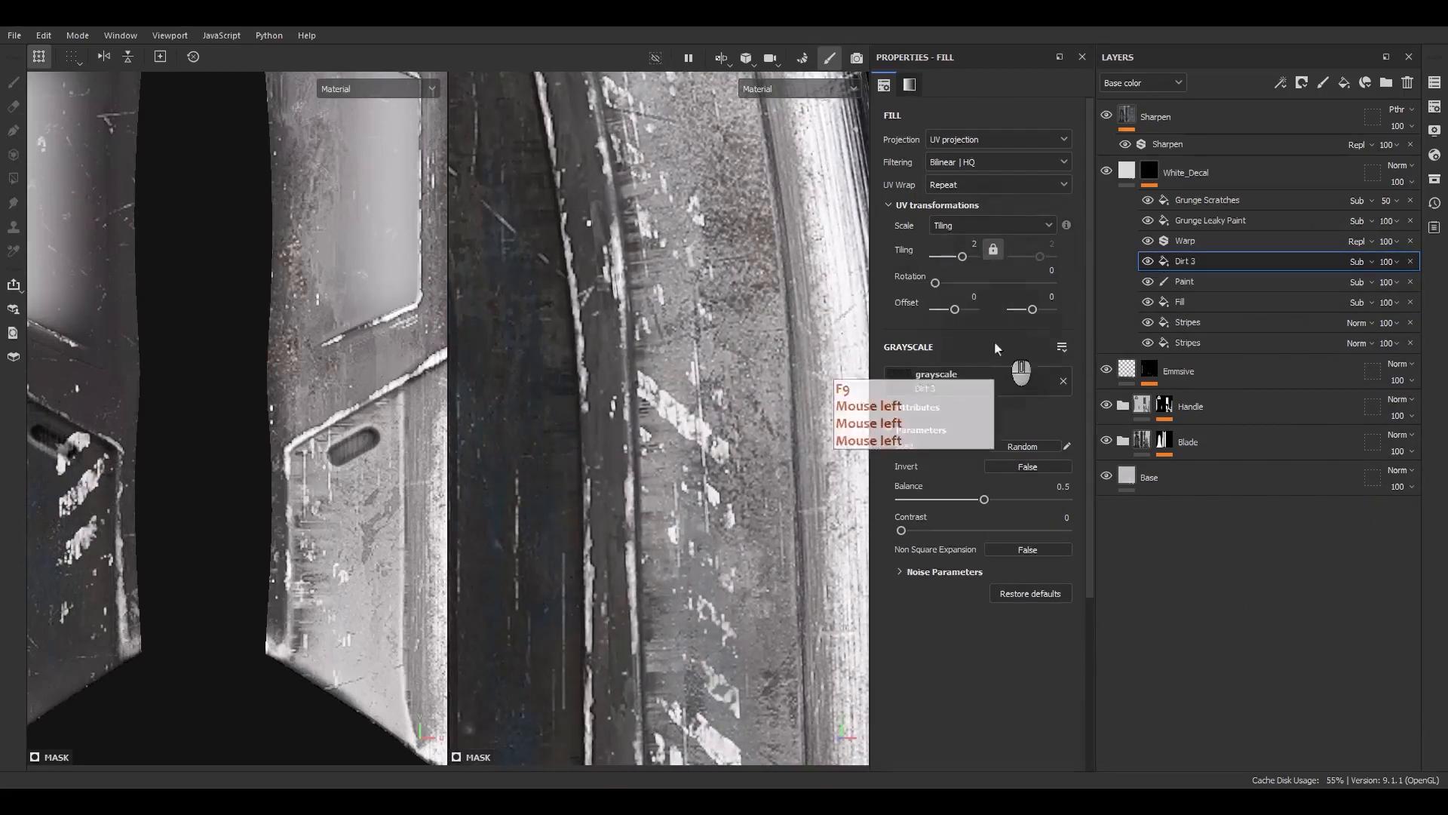
# Set the Dirt 3 fill's balance and contrast both to 0.3
pyautogui.moveTo(1055, 487); pyautogui.dragTo(1101, 486)
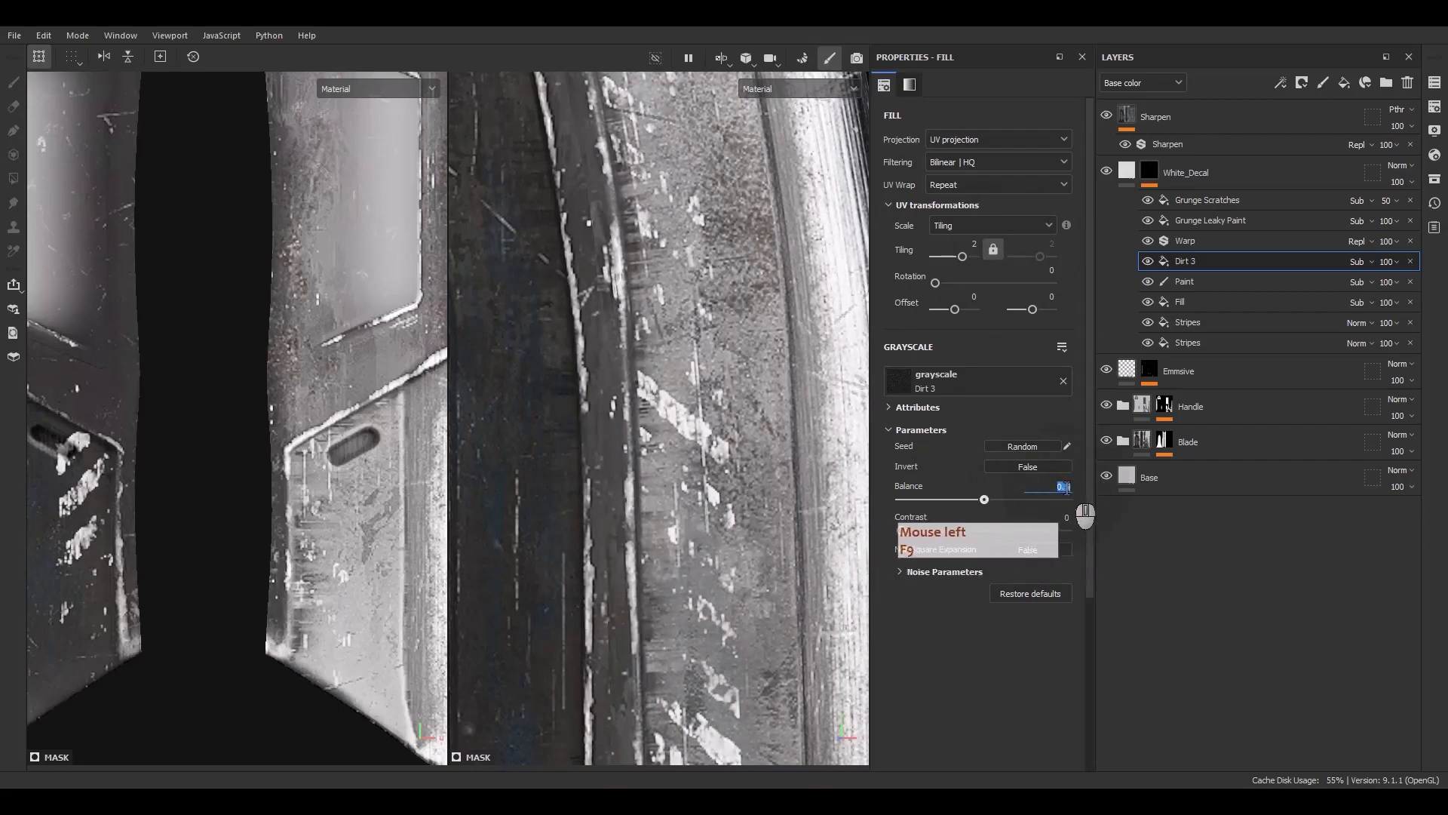
pyautogui.write('.3')
pyautogui.press('Return')
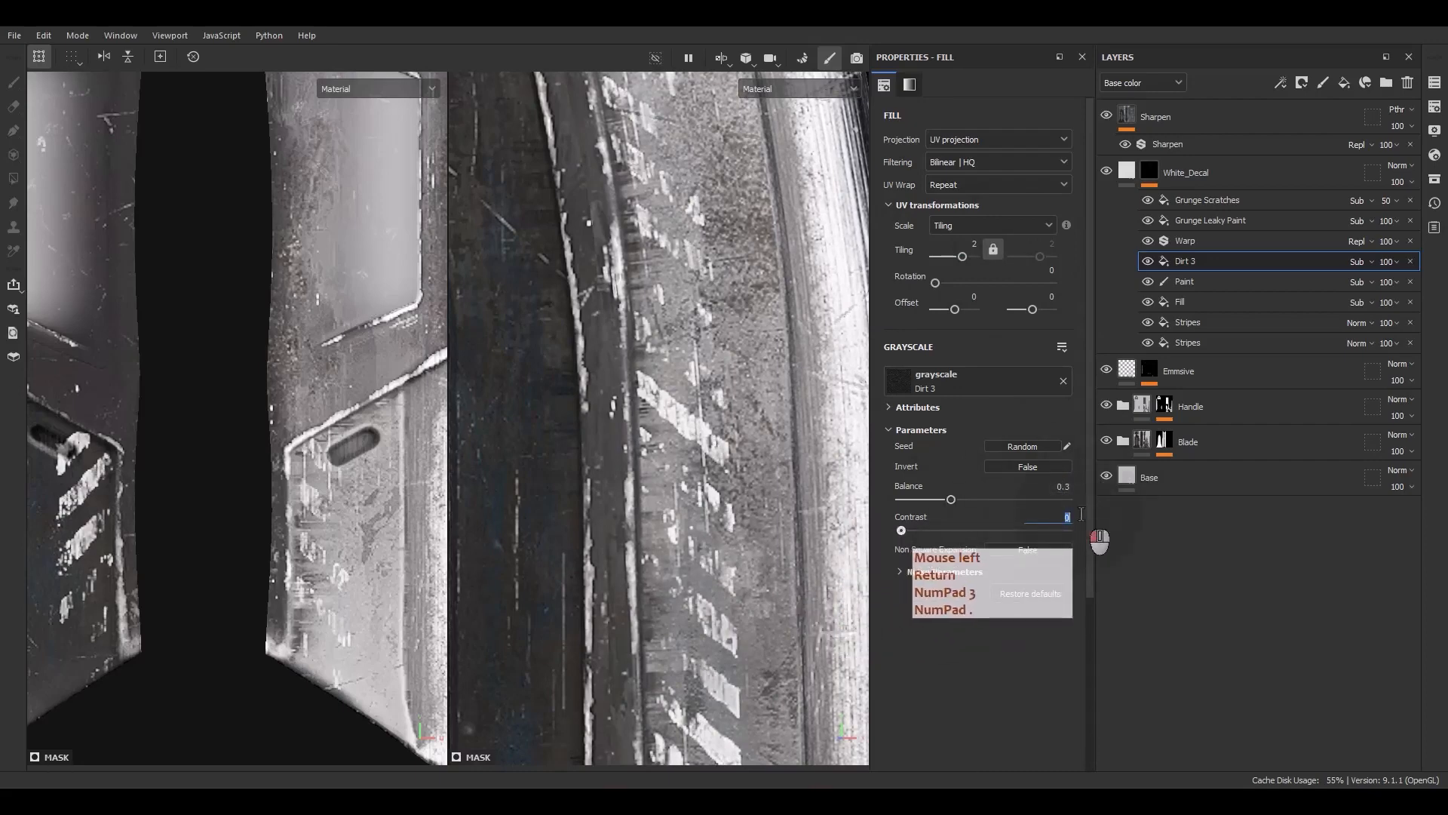
pyautogui.click(1072, 518)
pyautogui.write('.3')
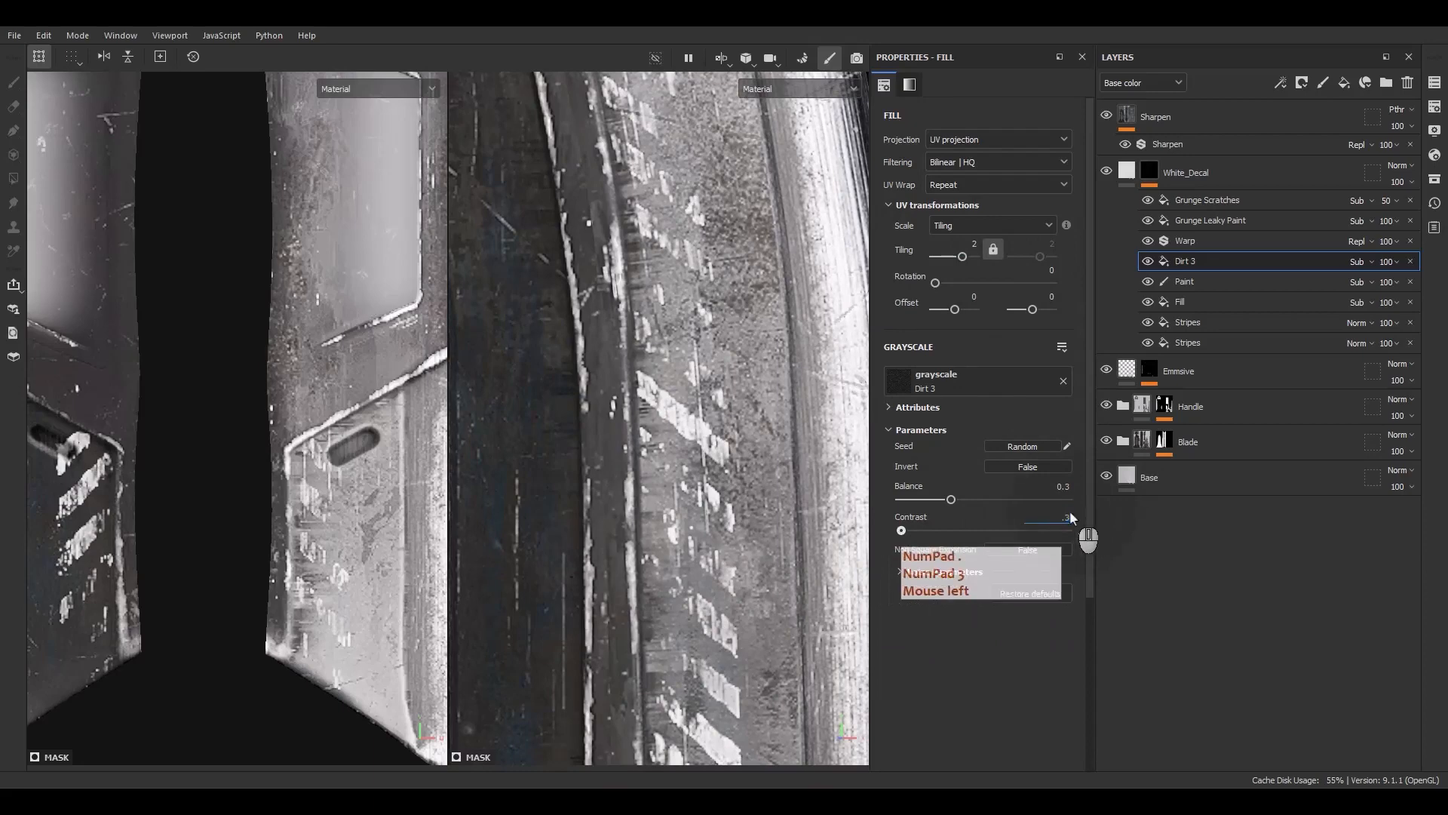
pyautogui.press('Return')
# Isolate the White_Decal mask, compare with Dirt 3 hidden, and set Dirt 3's balance to 0.52
pyautogui.keyDown('alt'); pyautogui.click(1150, 173); pyautogui.keyUp('alt')
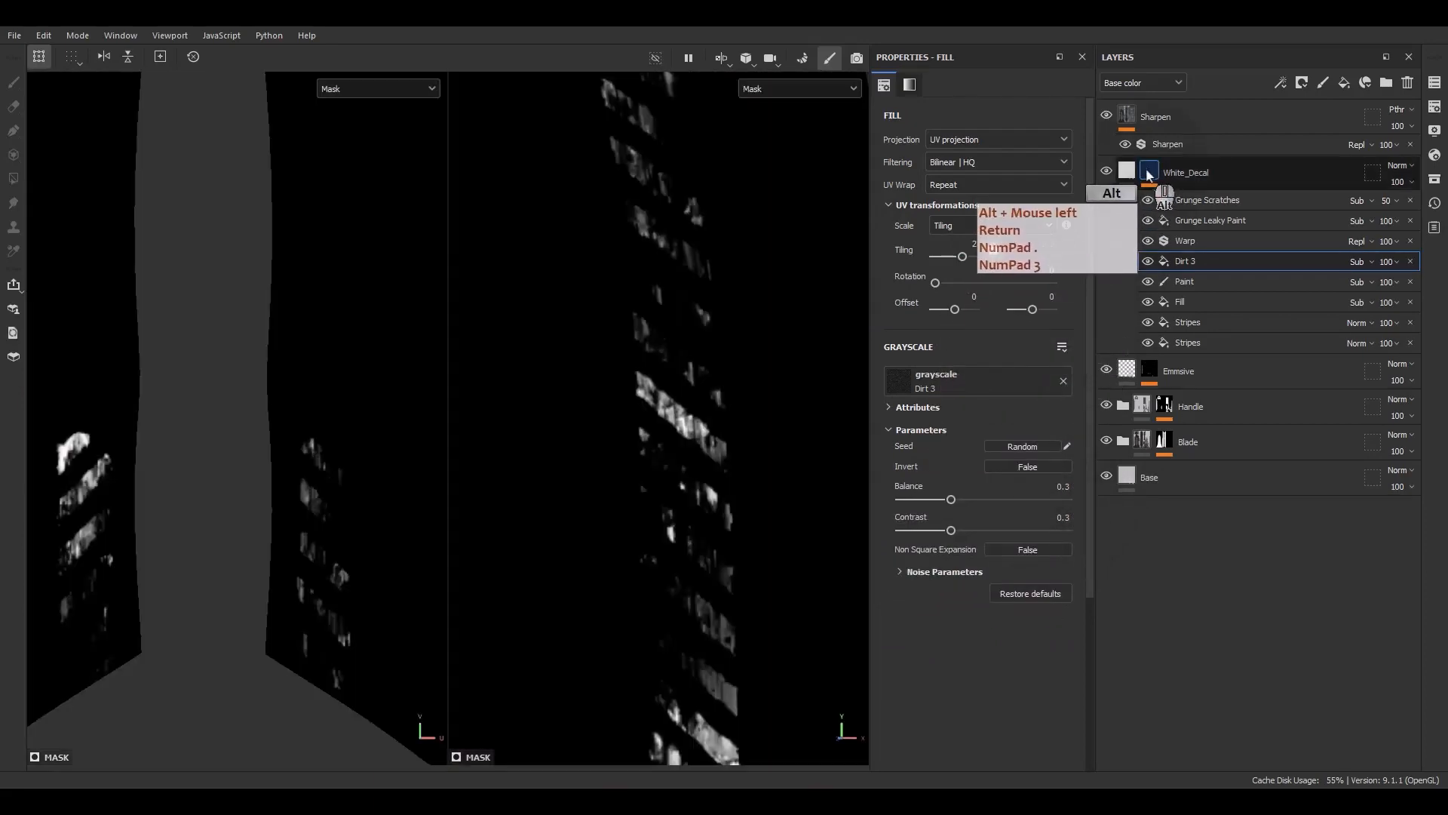
pyautogui.click(1147, 262)
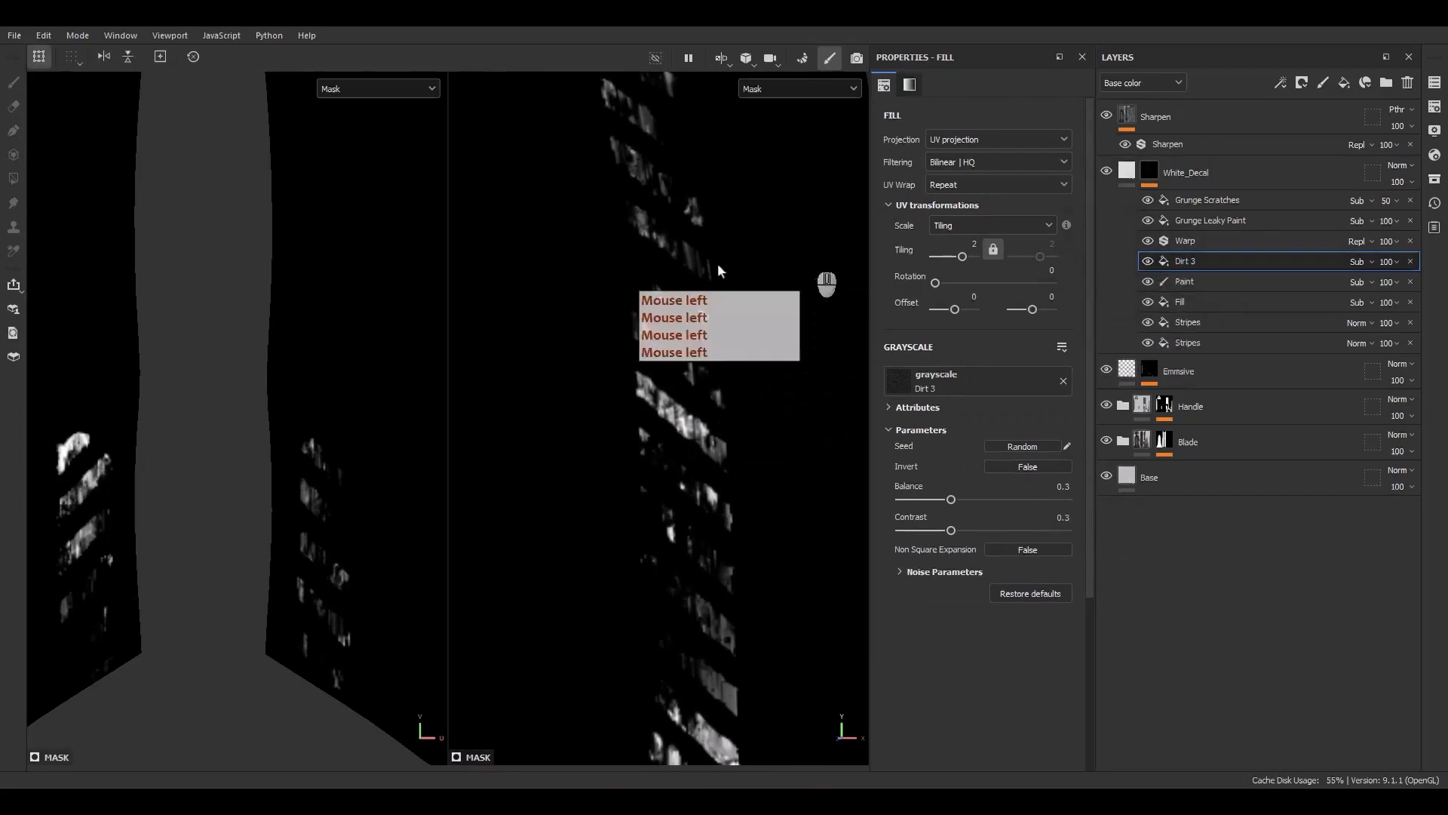
pyautogui.keyDown('alt'); pyautogui.moveTo(677, 273); pyautogui.dragTo(689, 702, button='middle'); pyautogui.keyUp('alt')
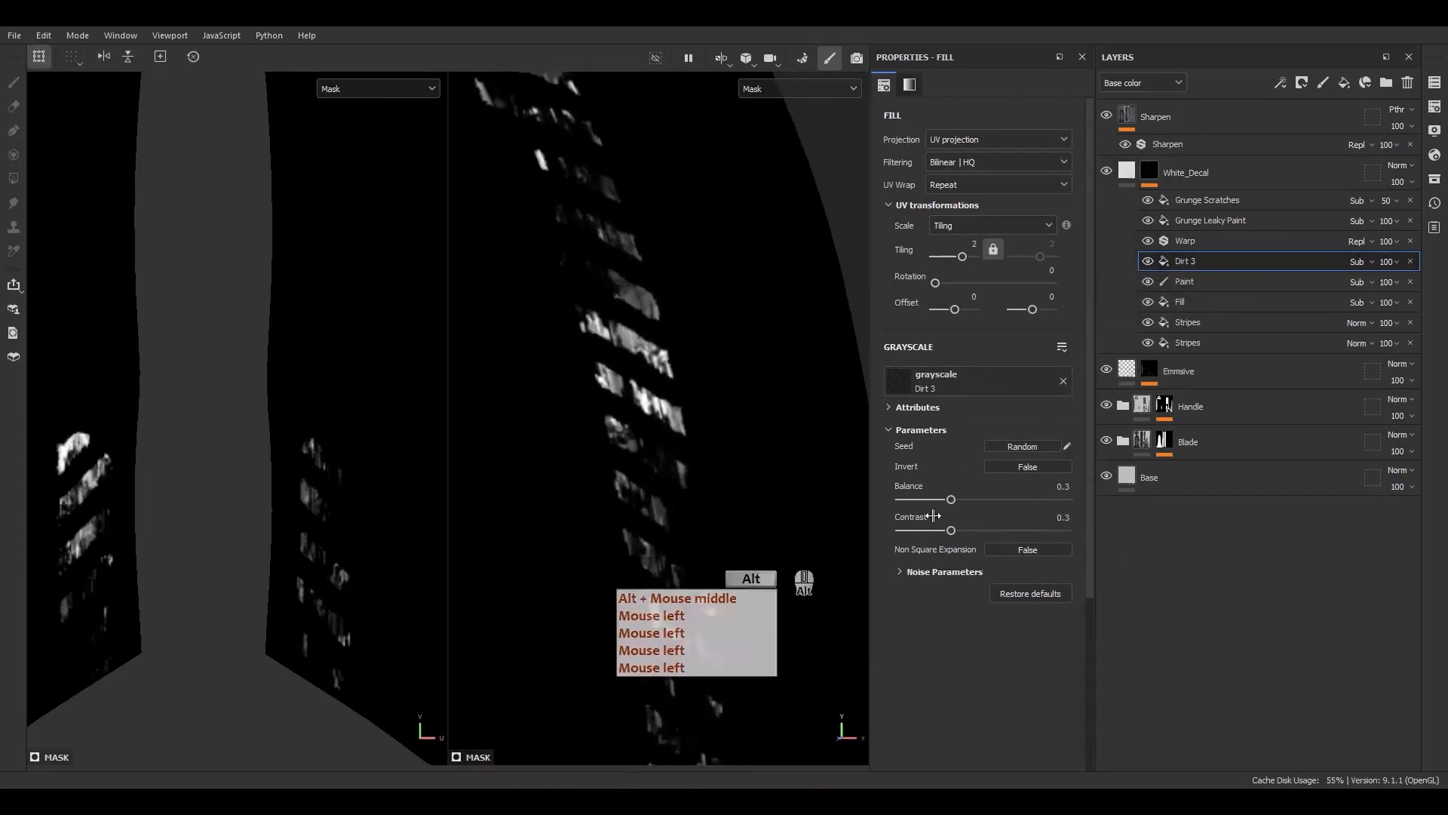
pyautogui.click(1147, 262)
pyautogui.moveTo(950, 500)
pyautogui.mouseDown()
pyautogui.moveTo(1017, 490)
pyautogui.moveTo(973, 492)
pyautogui.mouseUp()
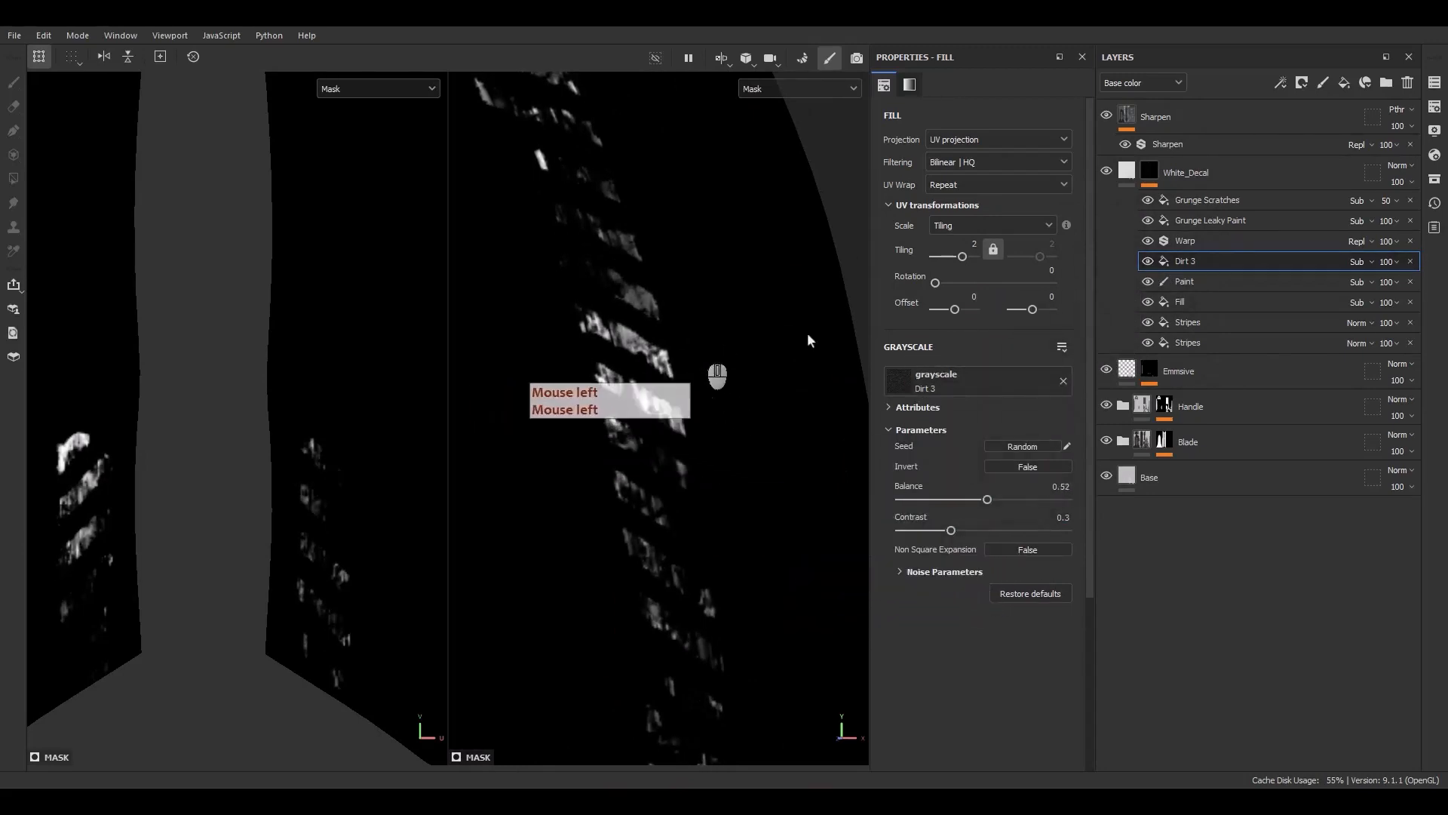
# Return to the material view and set Grunge Leaky Paint's balance to 0.62
pyautogui.click(1188, 224)
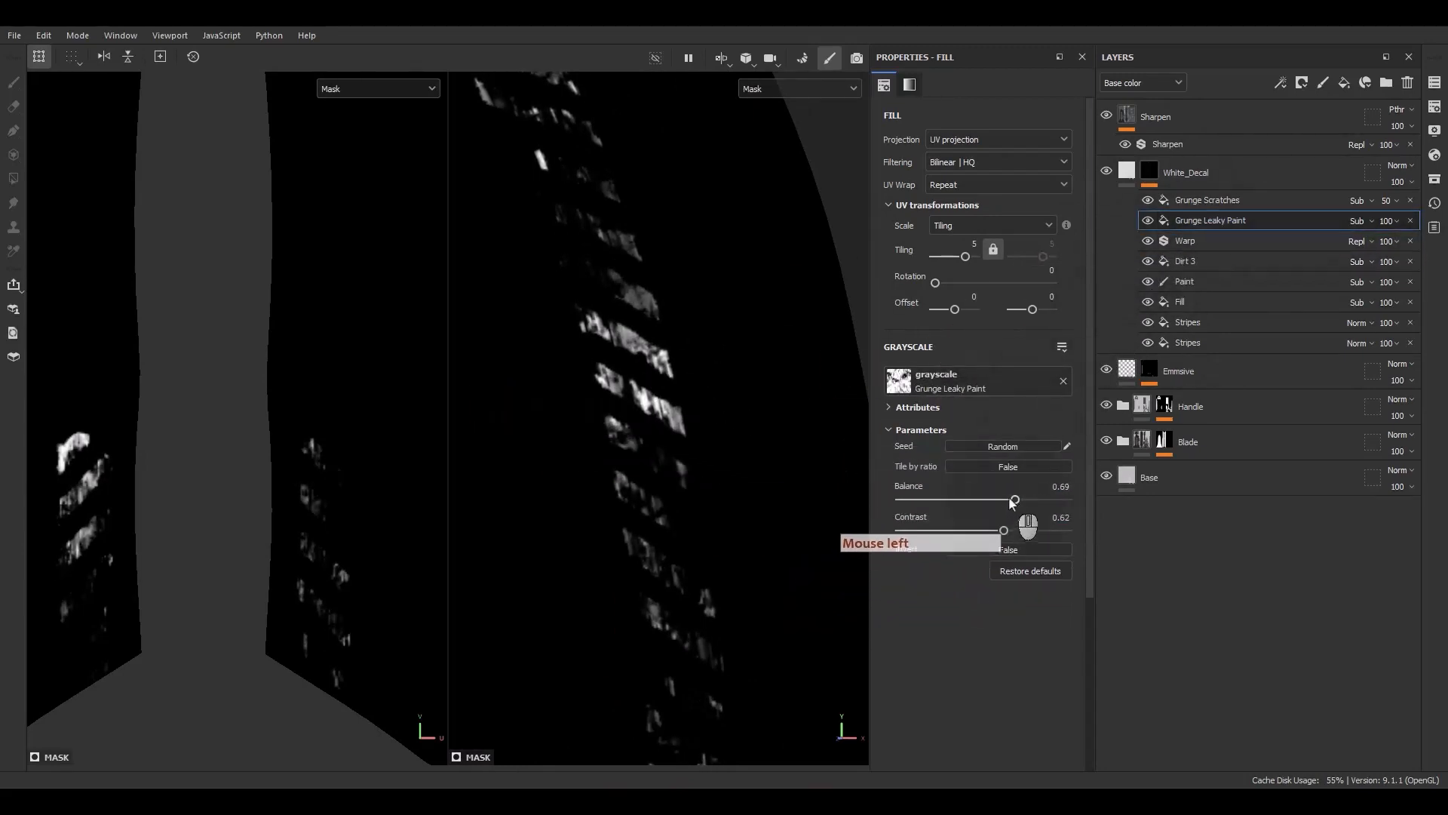
pyautogui.moveTo(1013, 503); pyautogui.dragTo(988, 503)
pyautogui.scroll(-5, 646, 369)
pyautogui.press('m')
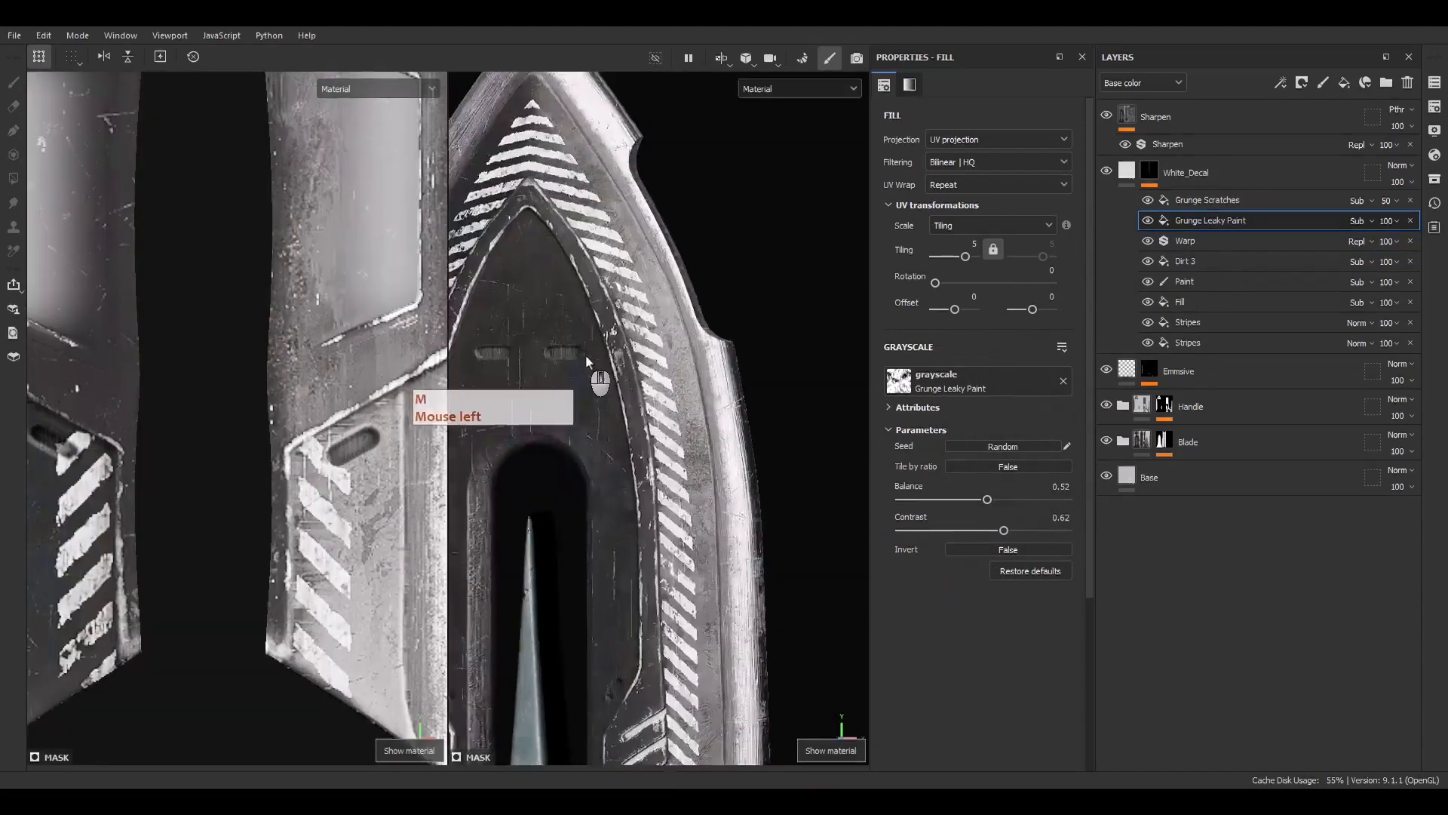
pyautogui.moveTo(991, 504); pyautogui.dragTo(1007, 502)
# Inspect the worn stripe decal along the blade from several angles
pyautogui.keyDown('alt'); pyautogui.moveTo(700, 588); pyautogui.dragTo(678, 144, button='middle'); pyautogui.keyUp('alt')
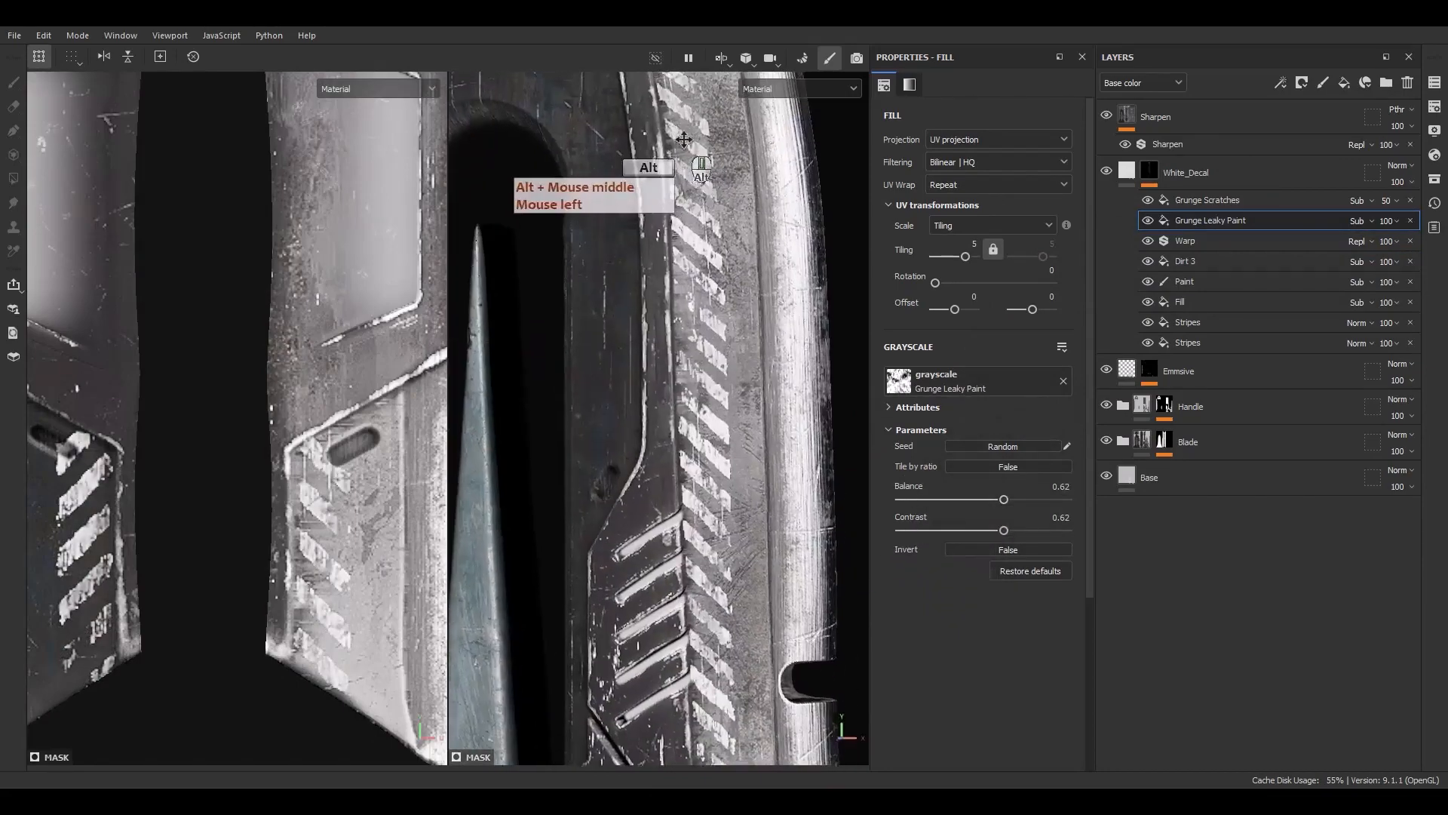
pyautogui.keyDown('alt'); pyautogui.moveTo(705, 381); pyautogui.dragTo(721, 202, button='middle'); pyautogui.keyUp('alt')
pyautogui.keyDown('alt'); pyautogui.moveTo(736, 671); pyautogui.dragTo(671, 411, button='middle'); pyautogui.keyUp('alt')
pyautogui.moveTo(696, 519)
pyautogui.keyDown('alt'); pyautogui.mouseDown()
pyautogui.moveTo(604, 477)
pyautogui.moveTo(687, 564)
pyautogui.moveTo(699, 537)
pyautogui.mouseUp(); pyautogui.keyUp('alt')
pyautogui.keyDown('alt'); pyautogui.moveTo(698, 537); pyautogui.dragTo(639, 471, button='right'); pyautogui.keyUp('alt')
pyautogui.keyDown('alt'); pyautogui.moveTo(638, 471); pyautogui.dragTo(677, 575, button='middle'); pyautogui.keyUp('alt')
pyautogui.keyDown('alt'); pyautogui.moveTo(678, 336); pyautogui.dragTo(787, 512, button='middle'); pyautogui.keyUp('alt')
pyautogui.keyDown('alt'); pyautogui.moveTo(786, 512); pyautogui.dragTo(685, 332, button='right'); pyautogui.keyUp('alt')
pyautogui.keyDown('alt'); pyautogui.moveTo(675, 290); pyautogui.dragTo(653, 191); pyautogui.keyUp('alt')
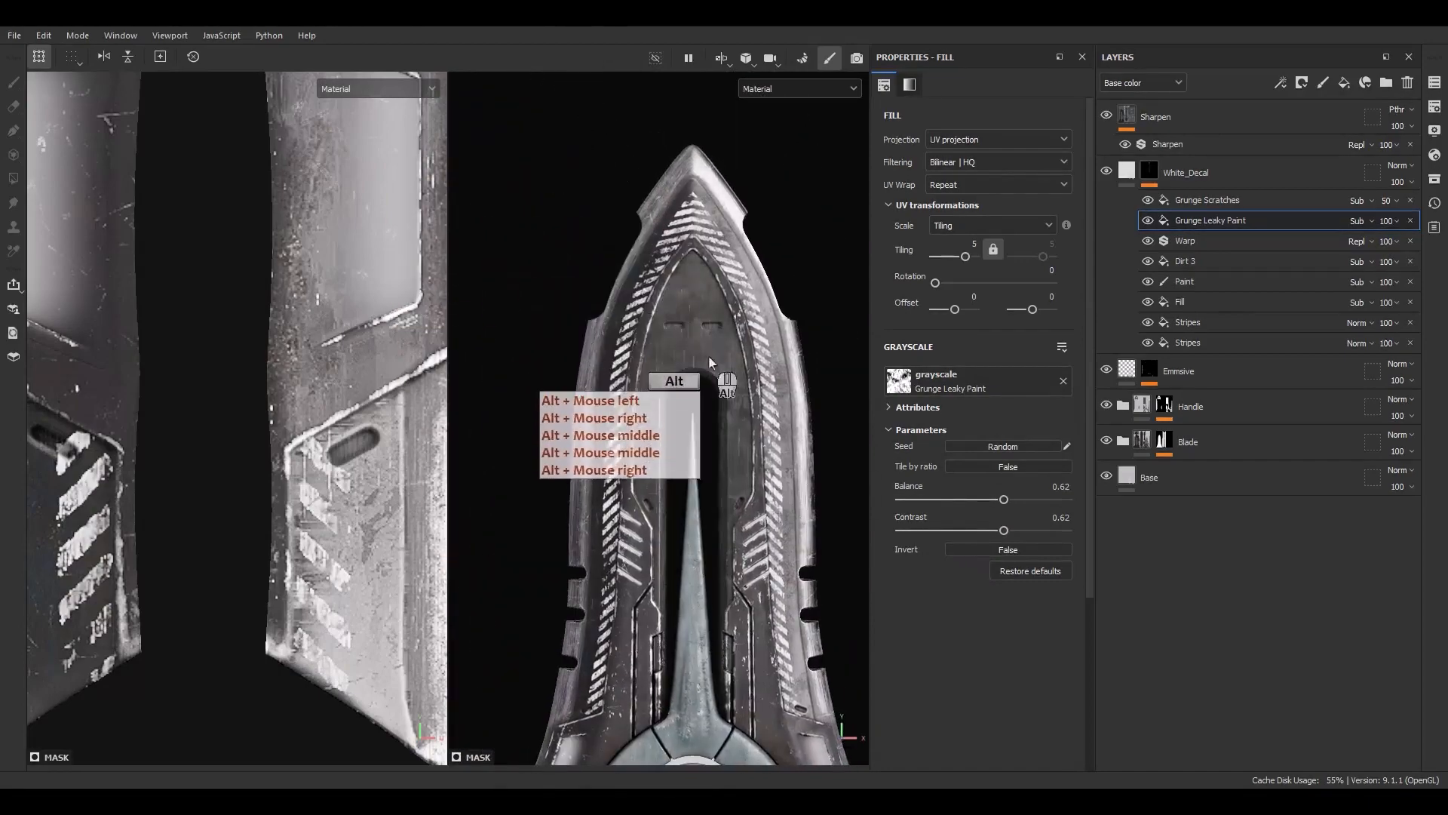
pyautogui.keyDown('alt'); pyautogui.moveTo(663, 358); pyautogui.dragTo(644, 288, button='middle'); pyautogui.keyUp('alt')
pyautogui.scroll(3, 649, 251)
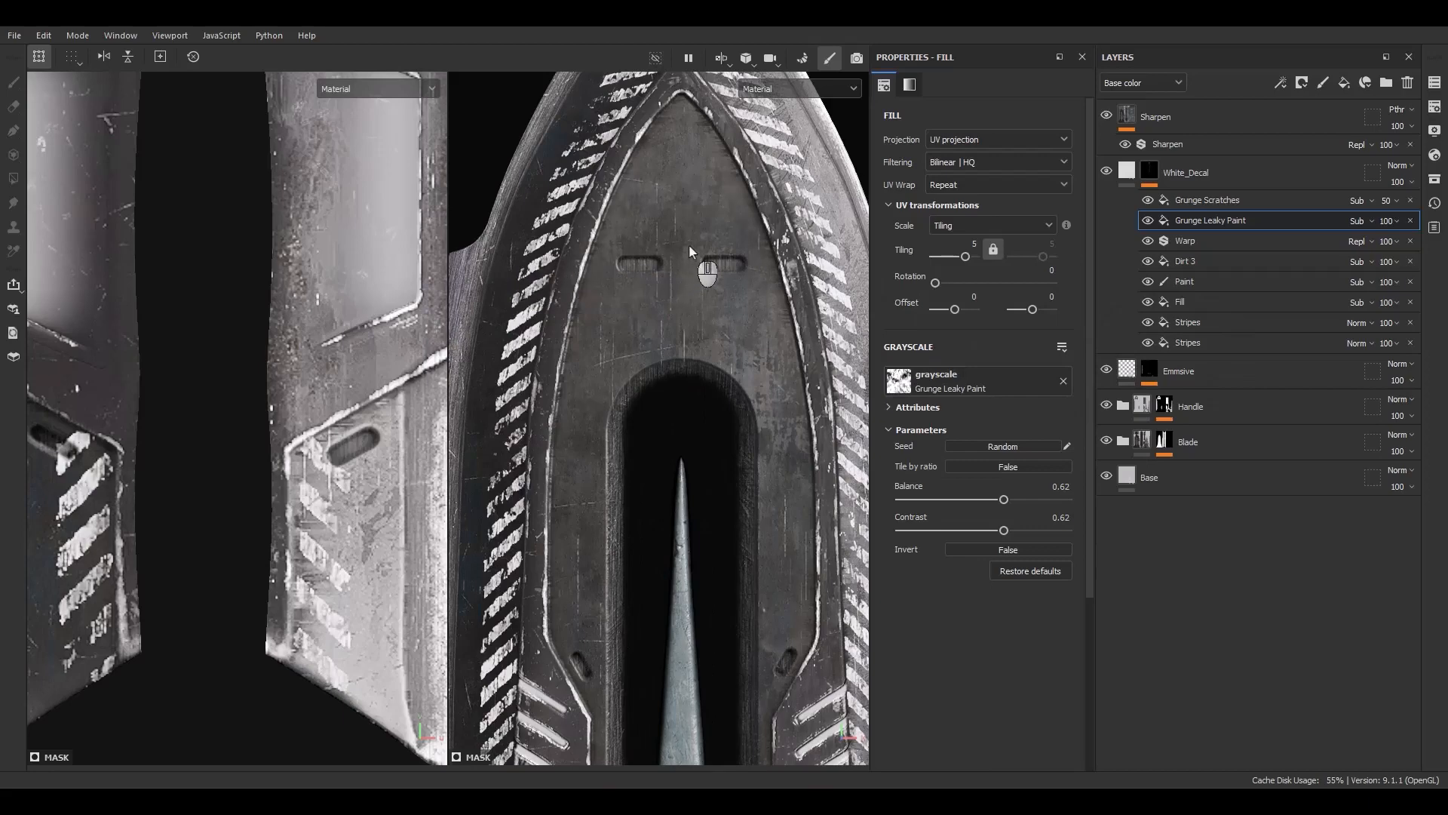
pyautogui.keyDown('alt'); pyautogui.moveTo(683, 235); pyautogui.dragTo(721, 333, button='middle'); pyautogui.keyUp('alt')
pyautogui.keyDown('alt'); pyautogui.moveTo(718, 421); pyautogui.dragTo(623, 530, button='middle'); pyautogui.keyUp('alt')
# Open the assets window and search it for font textures, picking Font Chathura
pyautogui.click(1277, 239)
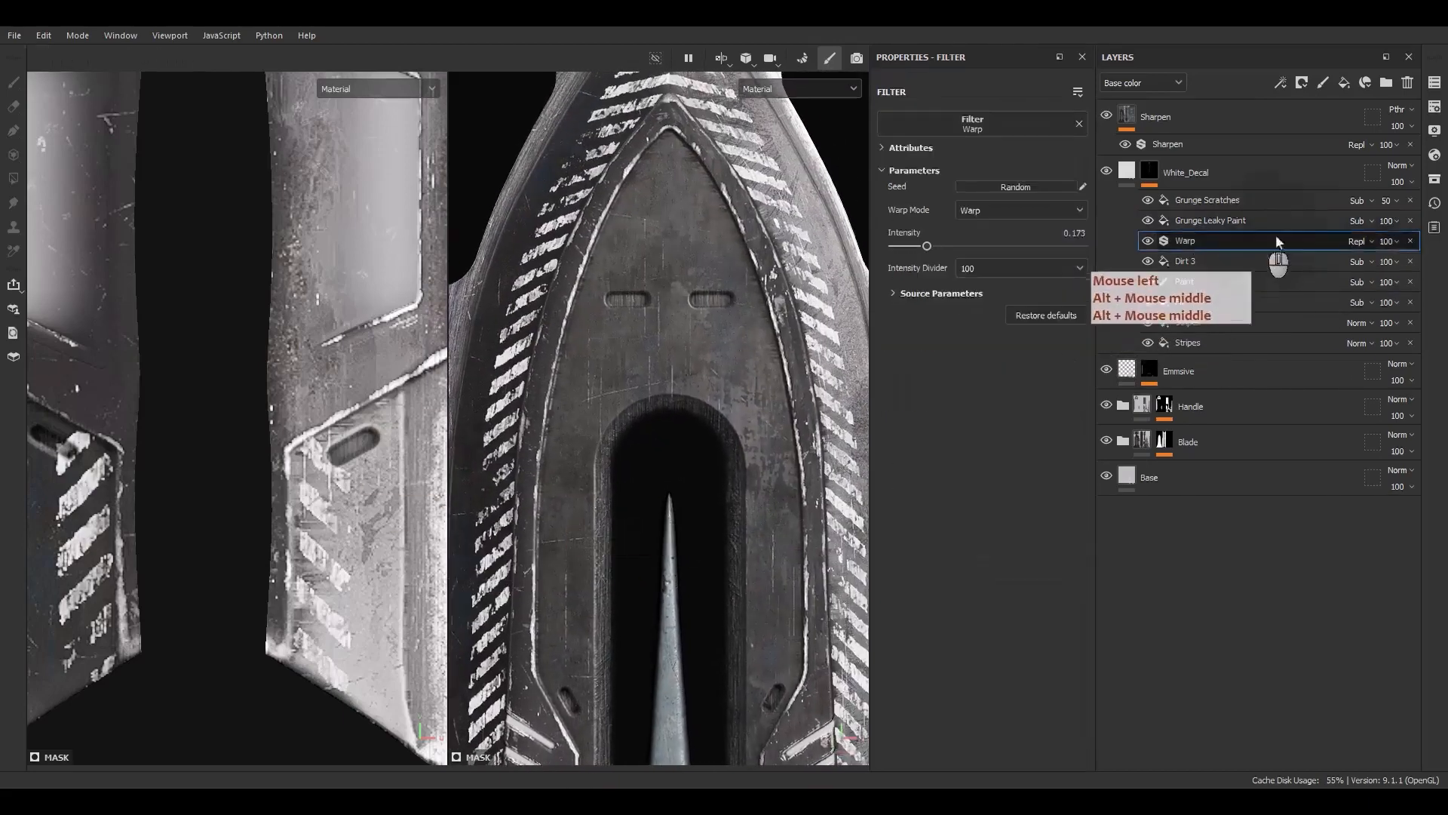
pyautogui.click(1435, 179)
pyautogui.moveTo(1177, 181); pyautogui.dragTo(572, 192)
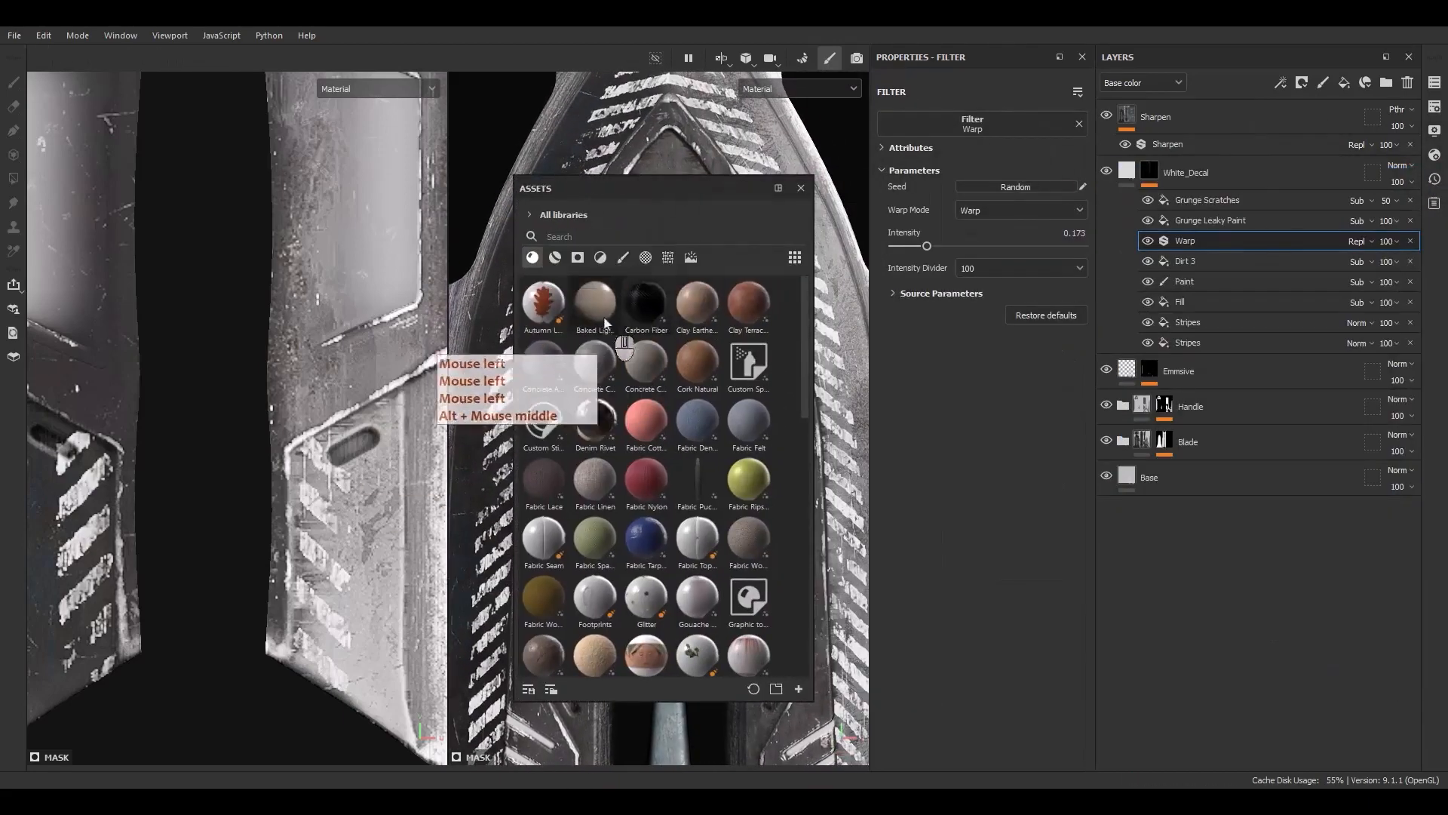
pyautogui.click(646, 259)
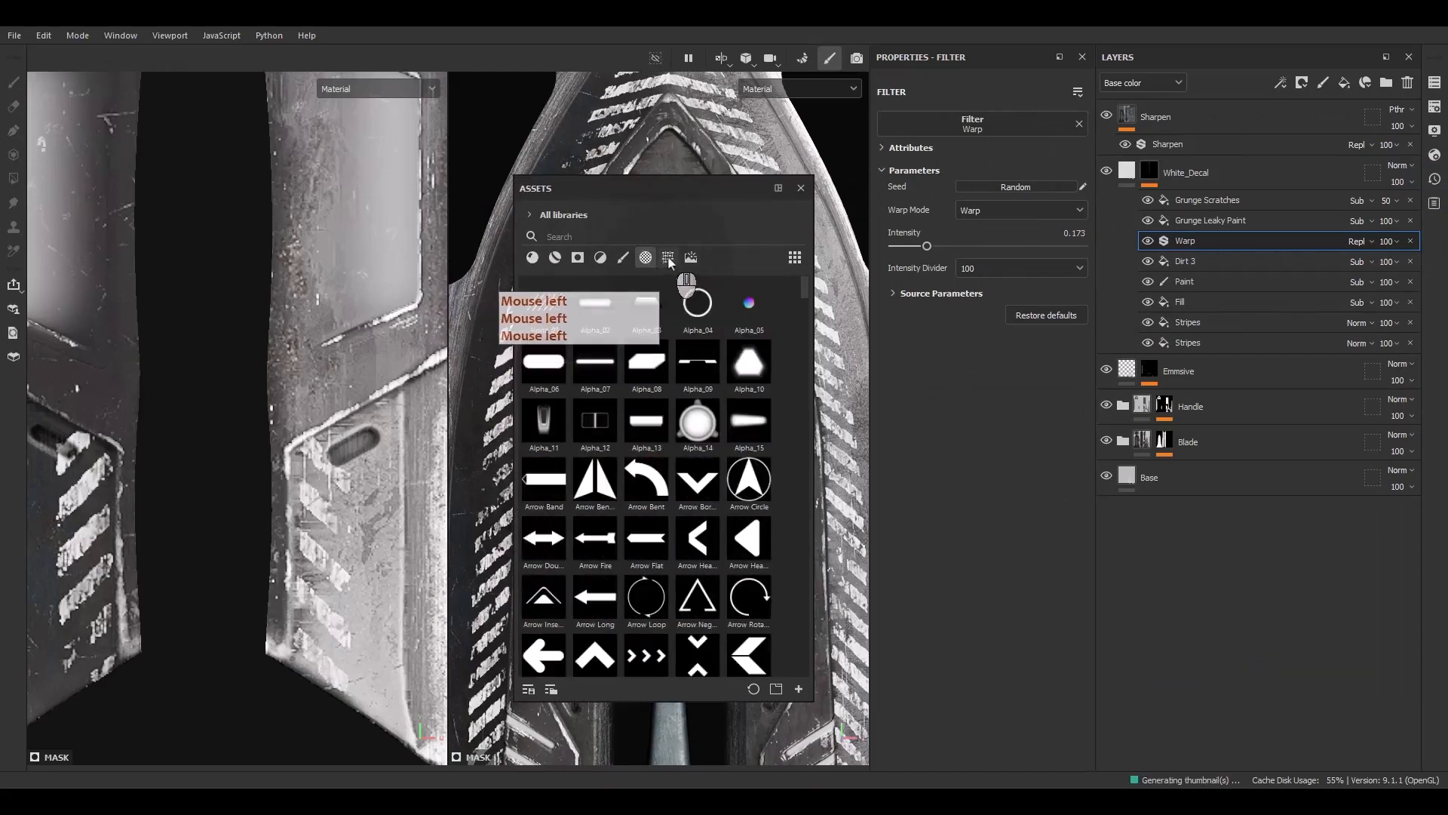
pyautogui.click(669, 258)
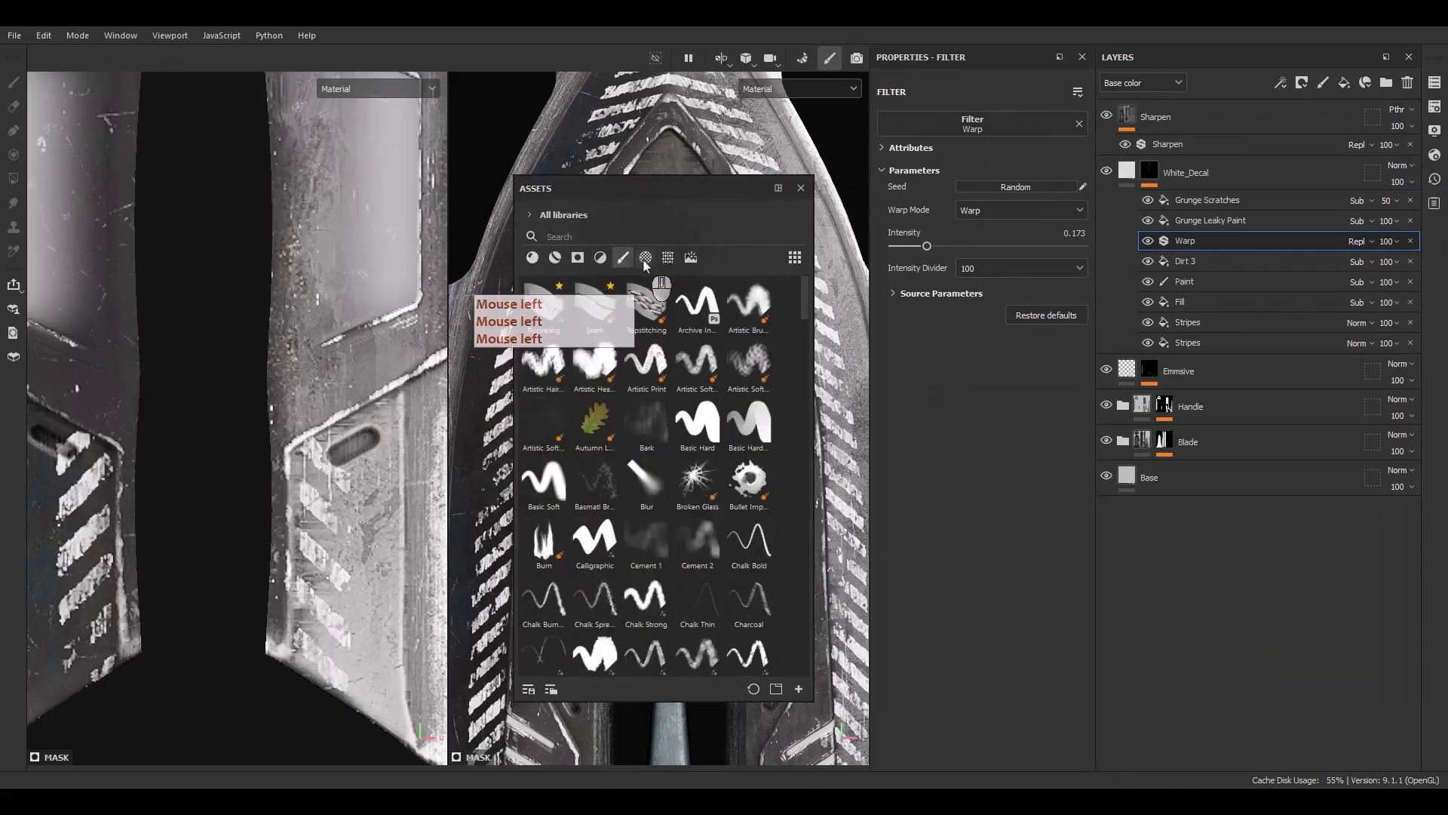
pyautogui.click(645, 257)
pyautogui.click(616, 239)
pyautogui.write('font')
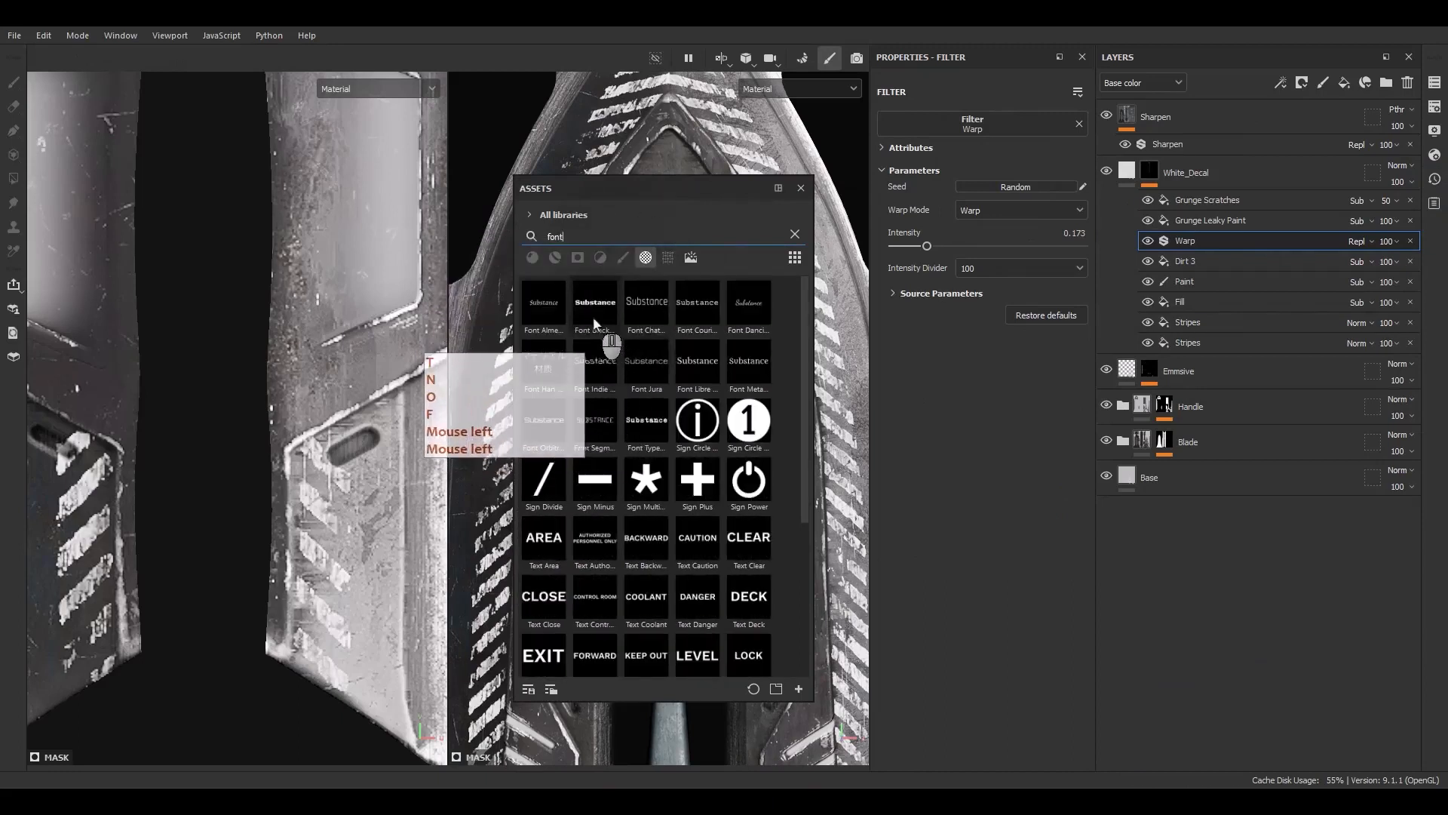
pyautogui.click(634, 305)
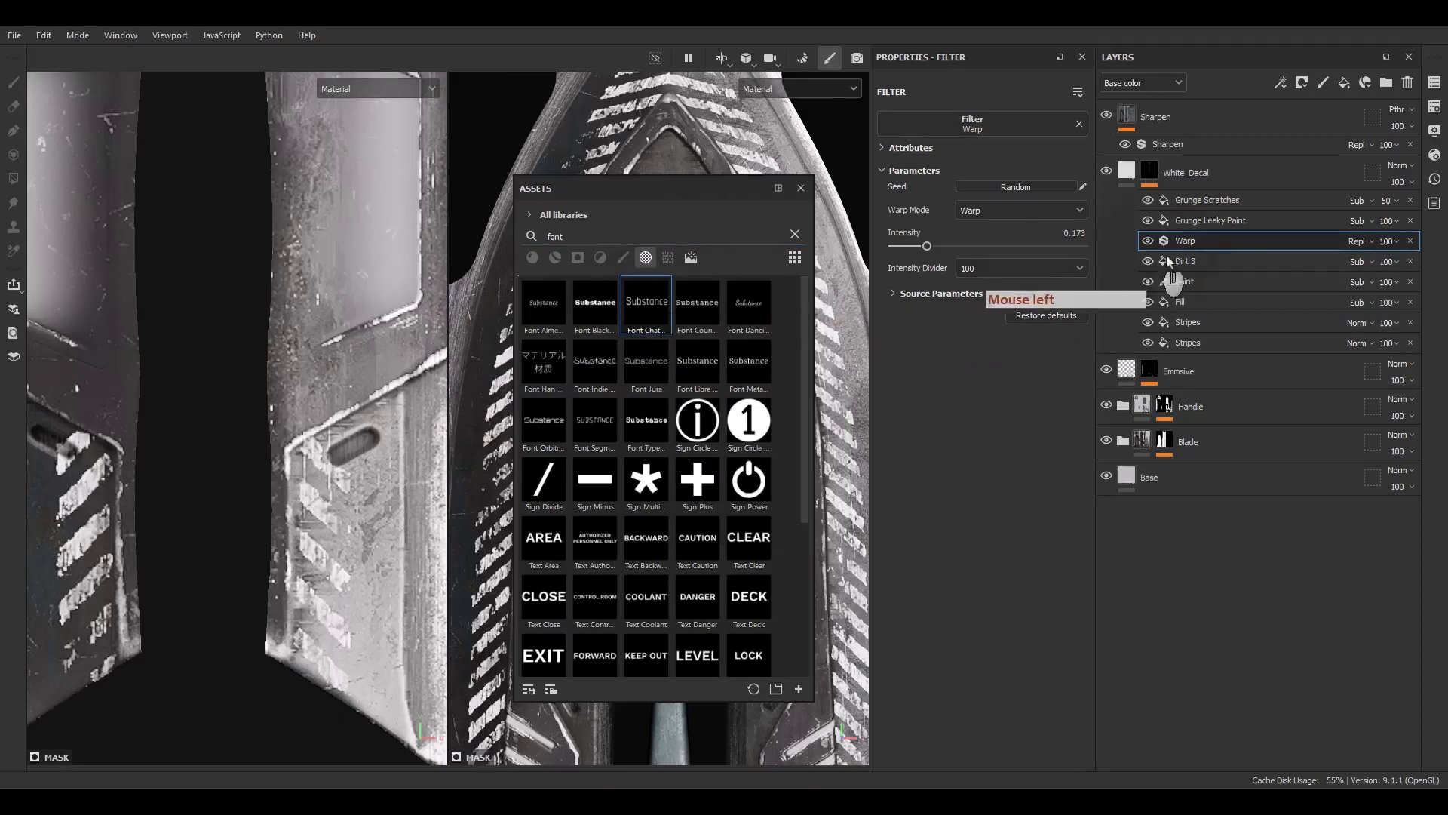
# Add a fill effect above Warp and assign the Font Chathura texture to it
pyautogui.rightClick(1195, 243)
pyautogui.click(1245, 487)
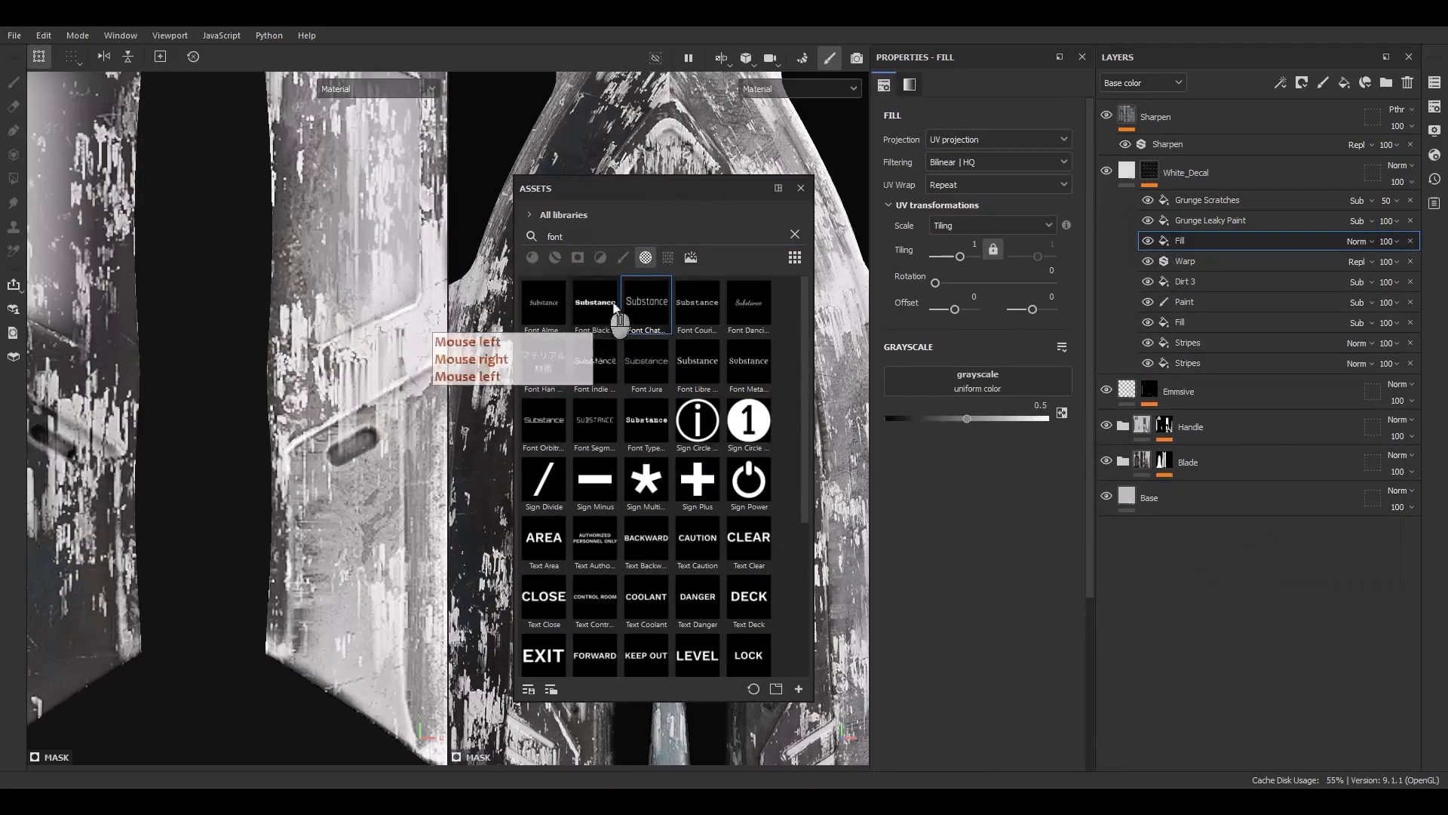
pyautogui.moveTo(637, 303); pyautogui.dragTo(978, 380)
pyautogui.click(800, 188)
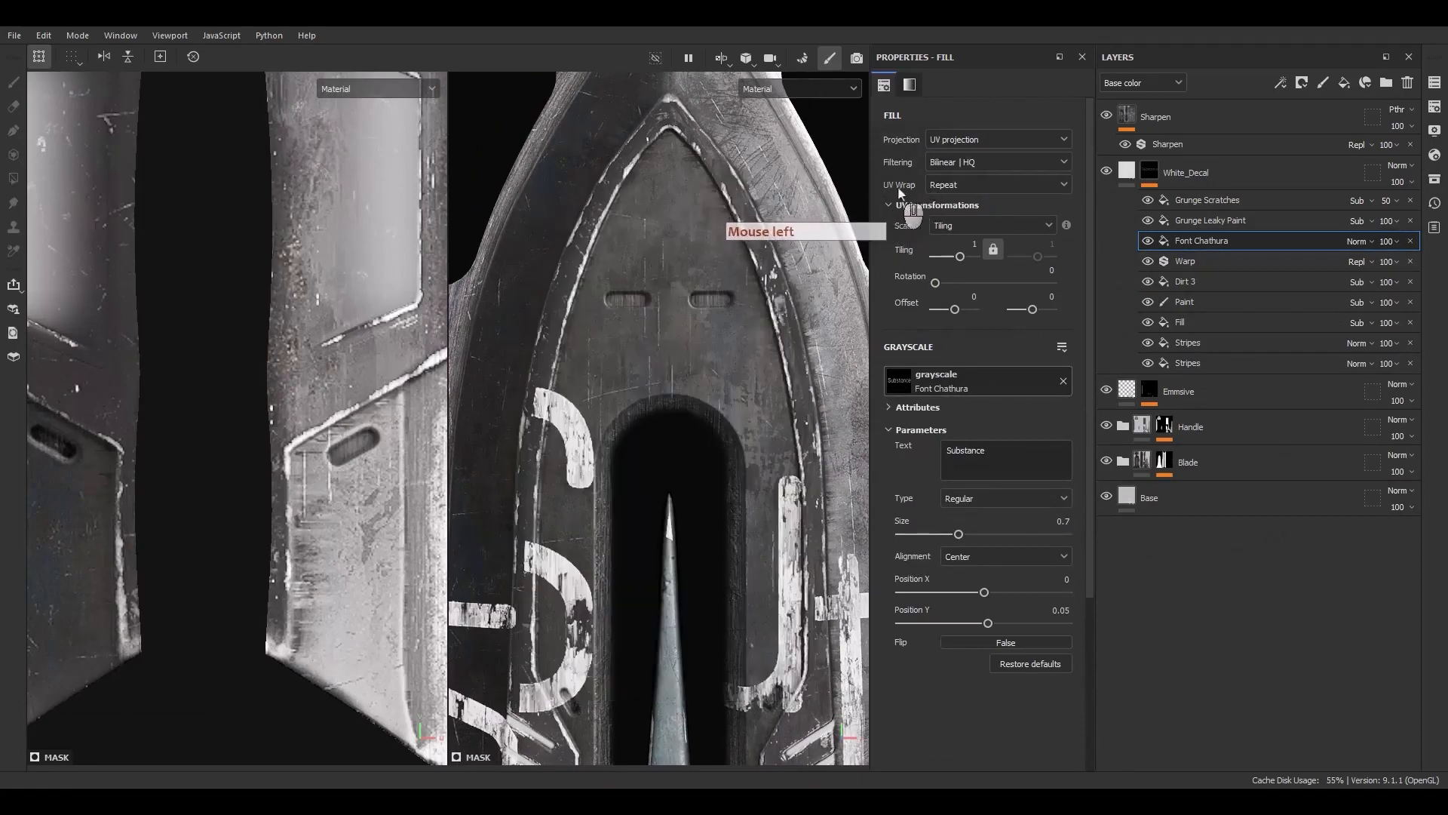
# Set the font fill's UV wrap to None and scale and move the text above the two slots near the blade tip
pyautogui.click(948, 188)
pyautogui.click(951, 207)
pyautogui.scroll(-5, 237, 381)
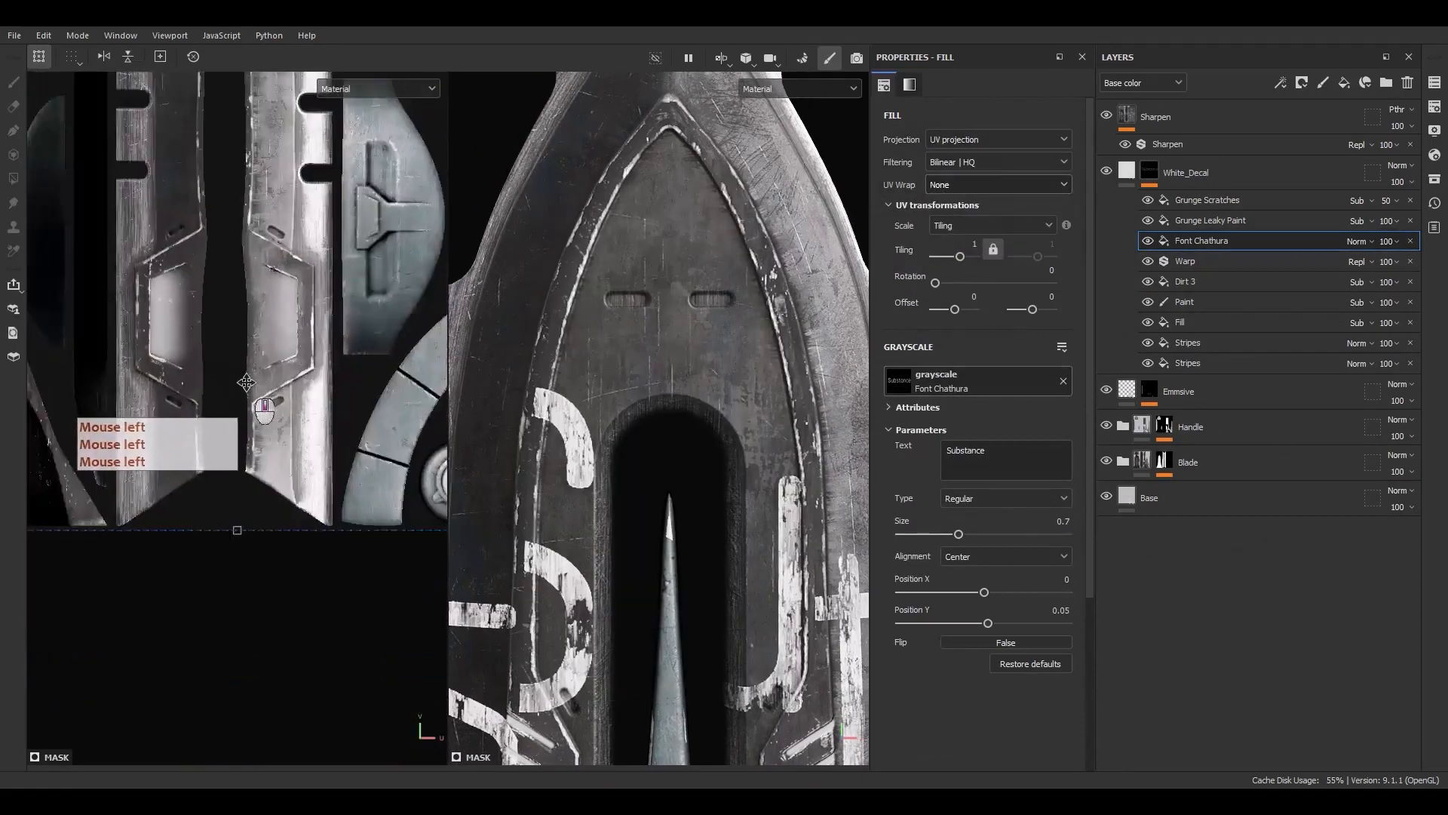
pyautogui.scroll(-7, 246, 382)
pyautogui.keyDown('alt'); pyautogui.moveTo(291, 383); pyautogui.dragTo(264, 503, button='middle'); pyautogui.keyUp('alt')
pyautogui.keyDown('ctrl'); pyautogui.keyDown('shift'); pyautogui.moveTo(353, 297); pyautogui.dragTo(32, 309); pyautogui.keyUp('shift'); pyautogui.keyUp('ctrl')
pyautogui.scroll(6, 227, 421)
pyautogui.keyDown('alt'); pyautogui.moveTo(39, 318); pyautogui.dragTo(201, 447, button='middle'); pyautogui.keyUp('alt')
pyautogui.scroll(6, 201, 446)
pyautogui.moveTo(205, 260); pyautogui.dragTo(201, 530)
pyautogui.keyDown('ctrl'); pyautogui.keyDown('shift'); pyautogui.moveTo(300, 522); pyautogui.dragTo(231, 380); pyautogui.keyUp('shift'); pyautogui.keyUp('ctrl')
pyautogui.scroll(3, 223, 452)
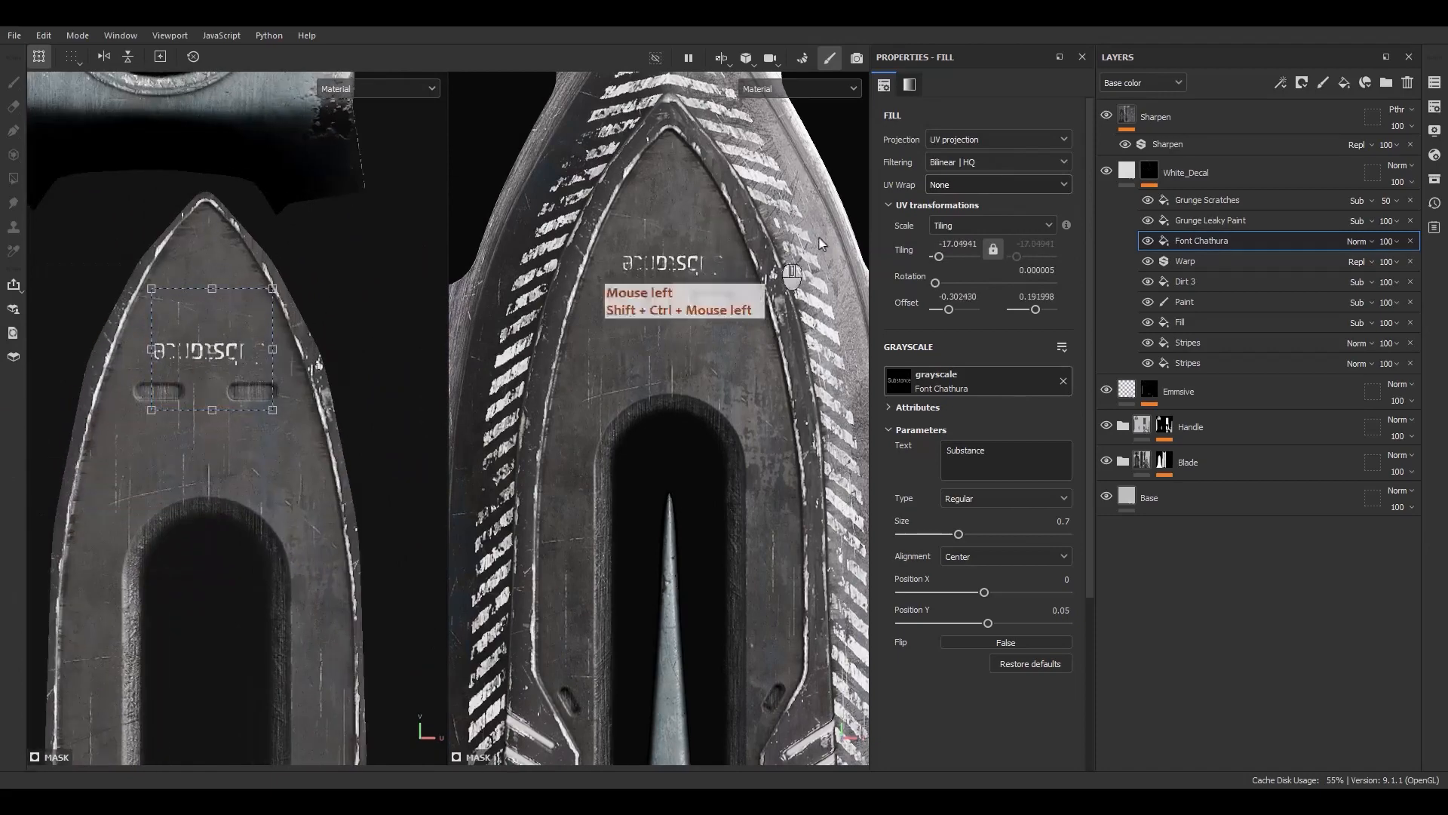
# Set the font fill's tiling to 20 and rotation to 180, then rescale and reposition the text above the slots
pyautogui.doubleClick(966, 244)
pyautogui.write('20')
pyautogui.press('Return')
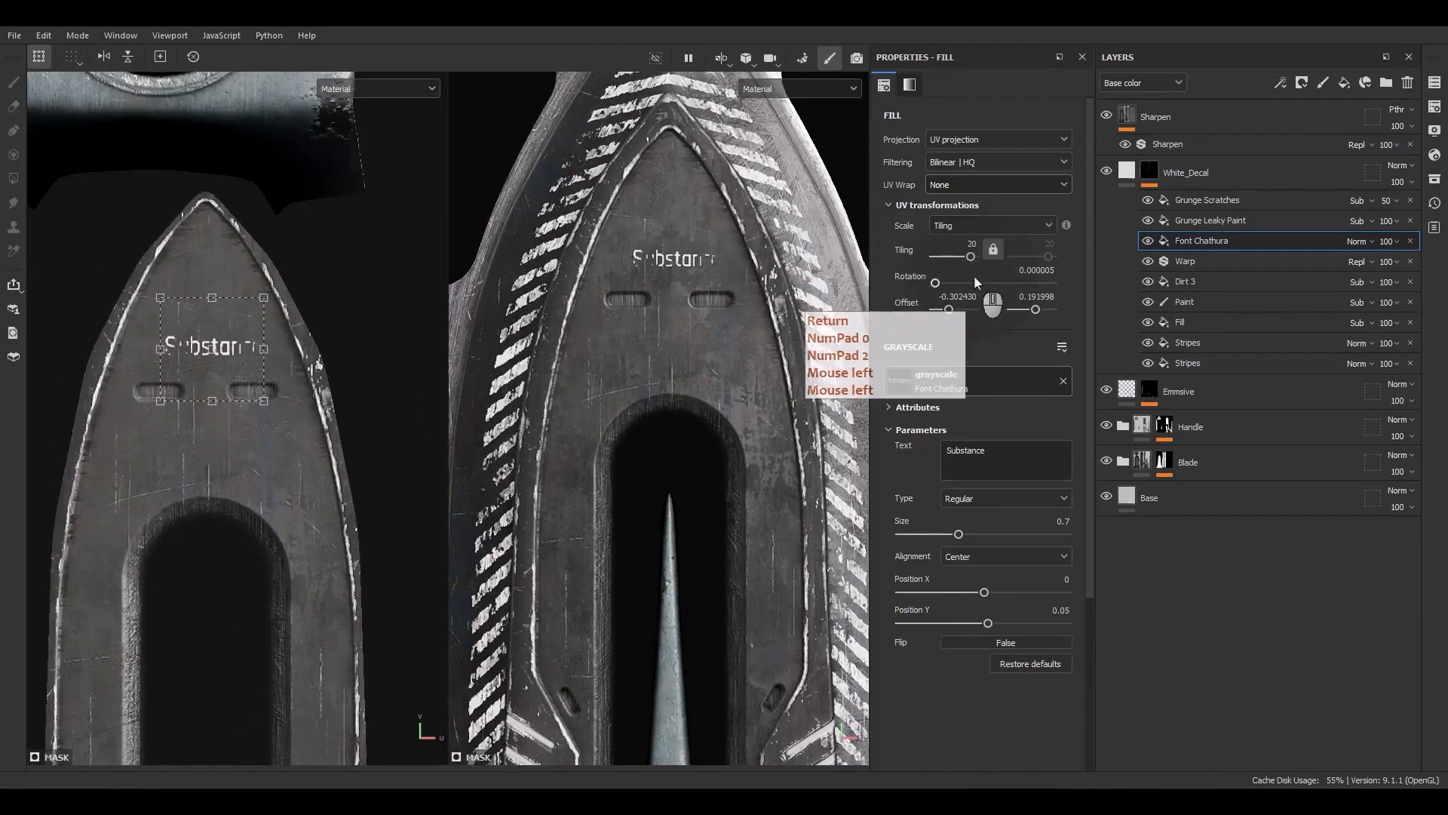
pyautogui.click(1040, 270)
pyautogui.write('18')
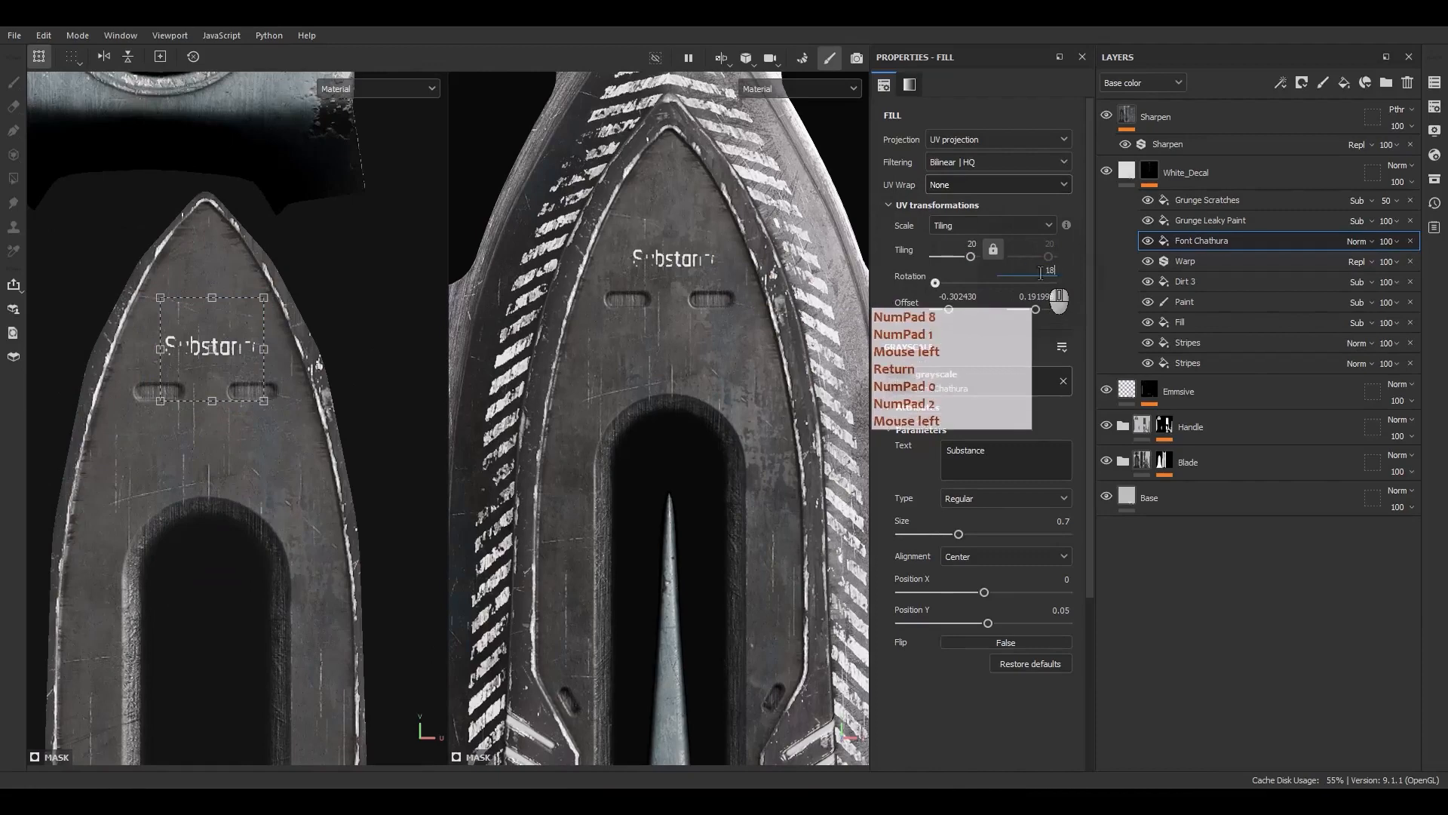
pyautogui.write('0')
pyautogui.press('Return')
pyautogui.scroll(2, 237, 315)
pyautogui.keyDown('ctrl'); pyautogui.keyDown('shift'); pyautogui.moveTo(272, 292); pyautogui.dragTo(316, 253); pyautogui.keyUp('shift'); pyautogui.keyUp('ctrl')
pyautogui.moveTo(275, 390); pyautogui.dragTo(274, 387)
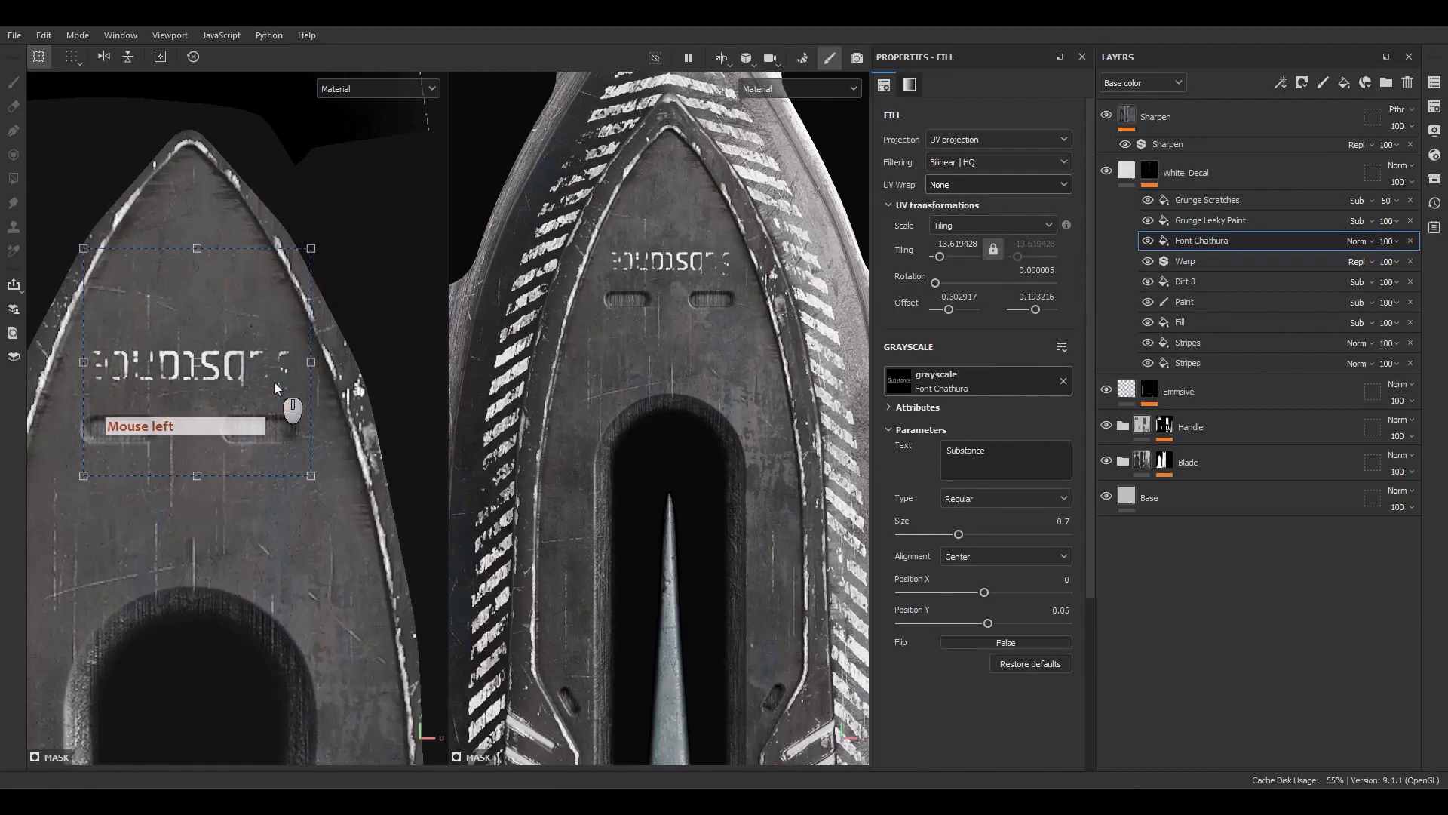
# Replace the font text with INTGR.DG//23
pyautogui.press('F9')
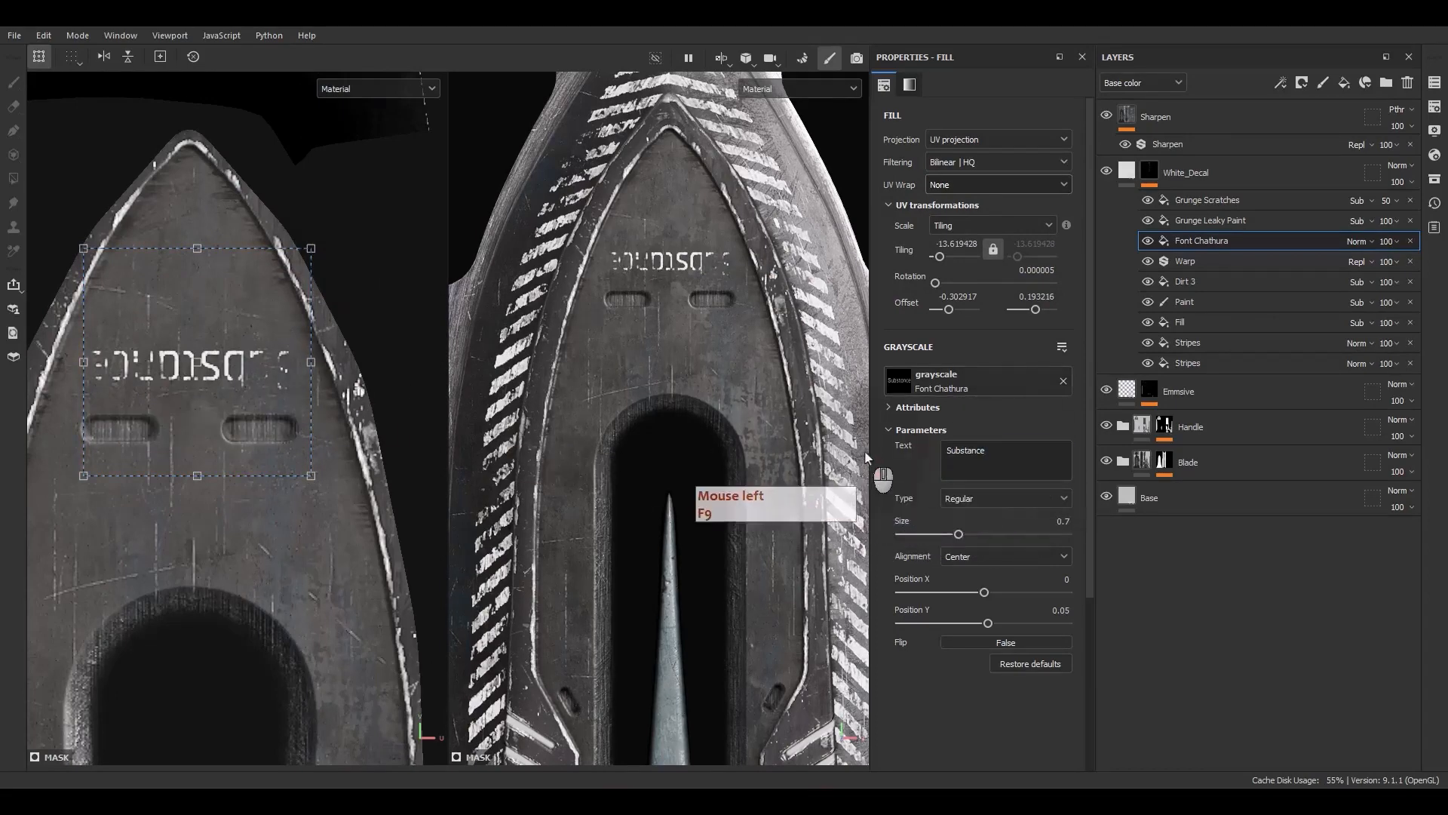
pyautogui.click(1006, 458)
pyautogui.hotkey('ctrl', 'a')
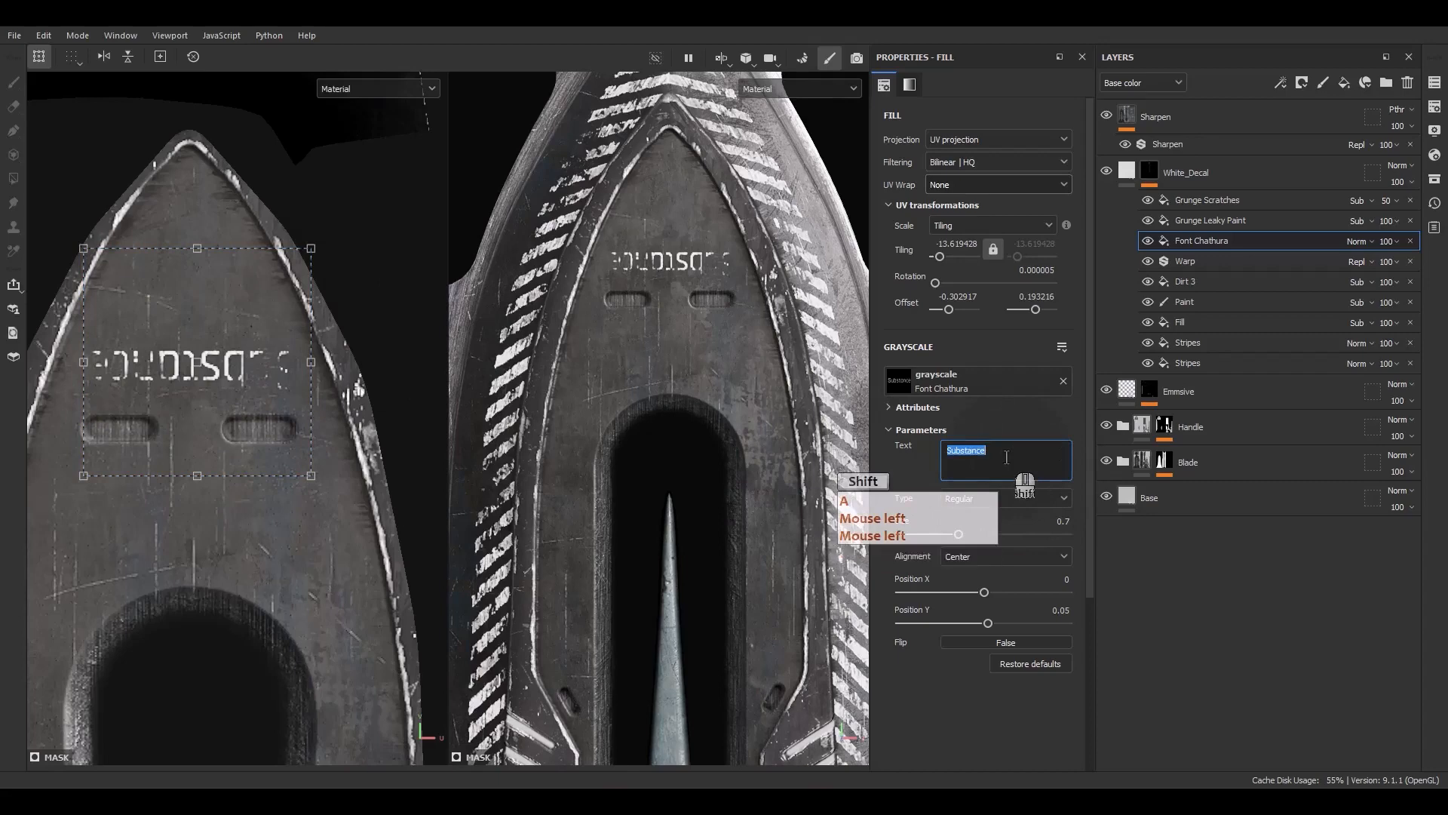
pyautogui.write('INT')
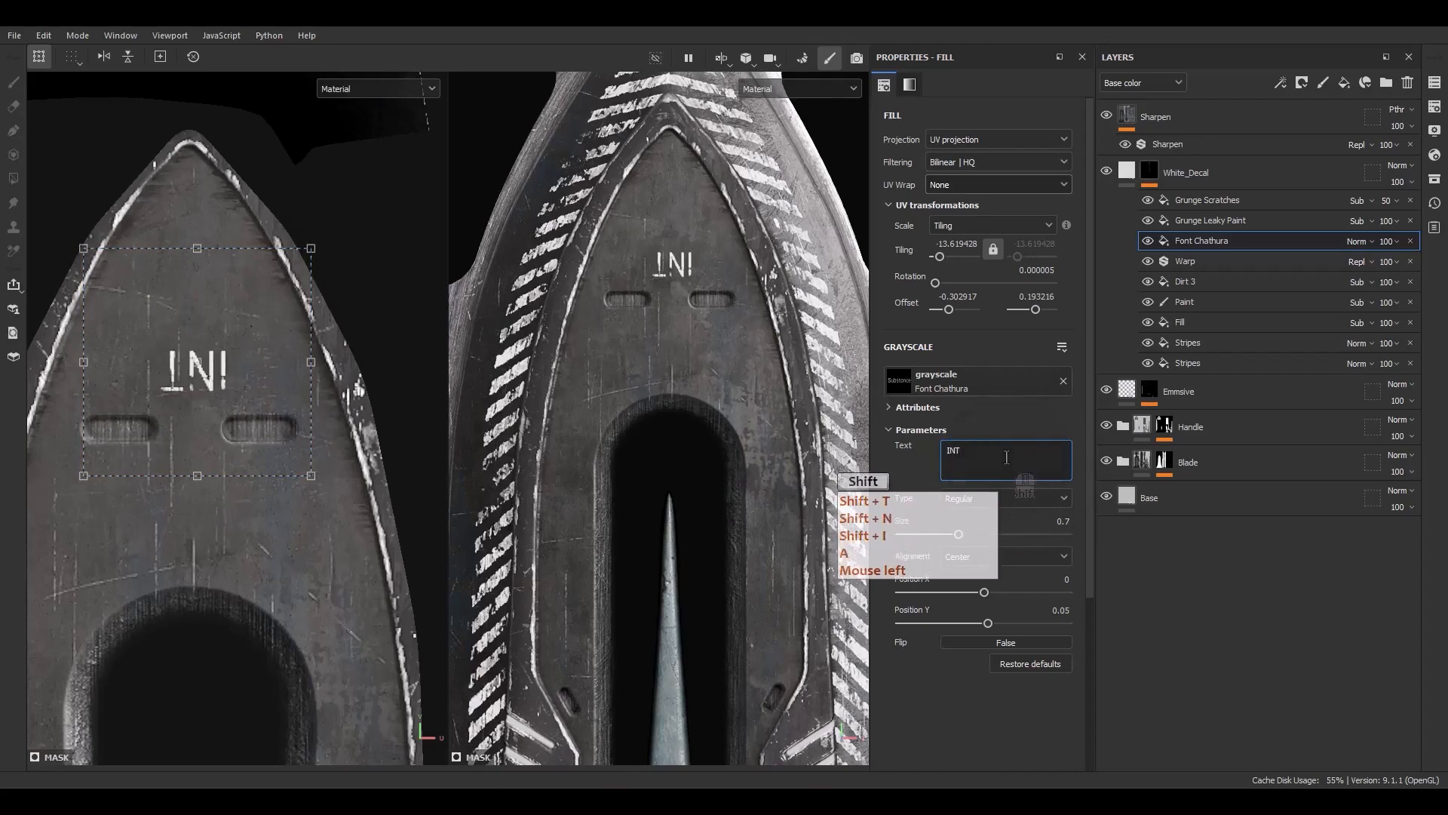
pyautogui.write('GR')
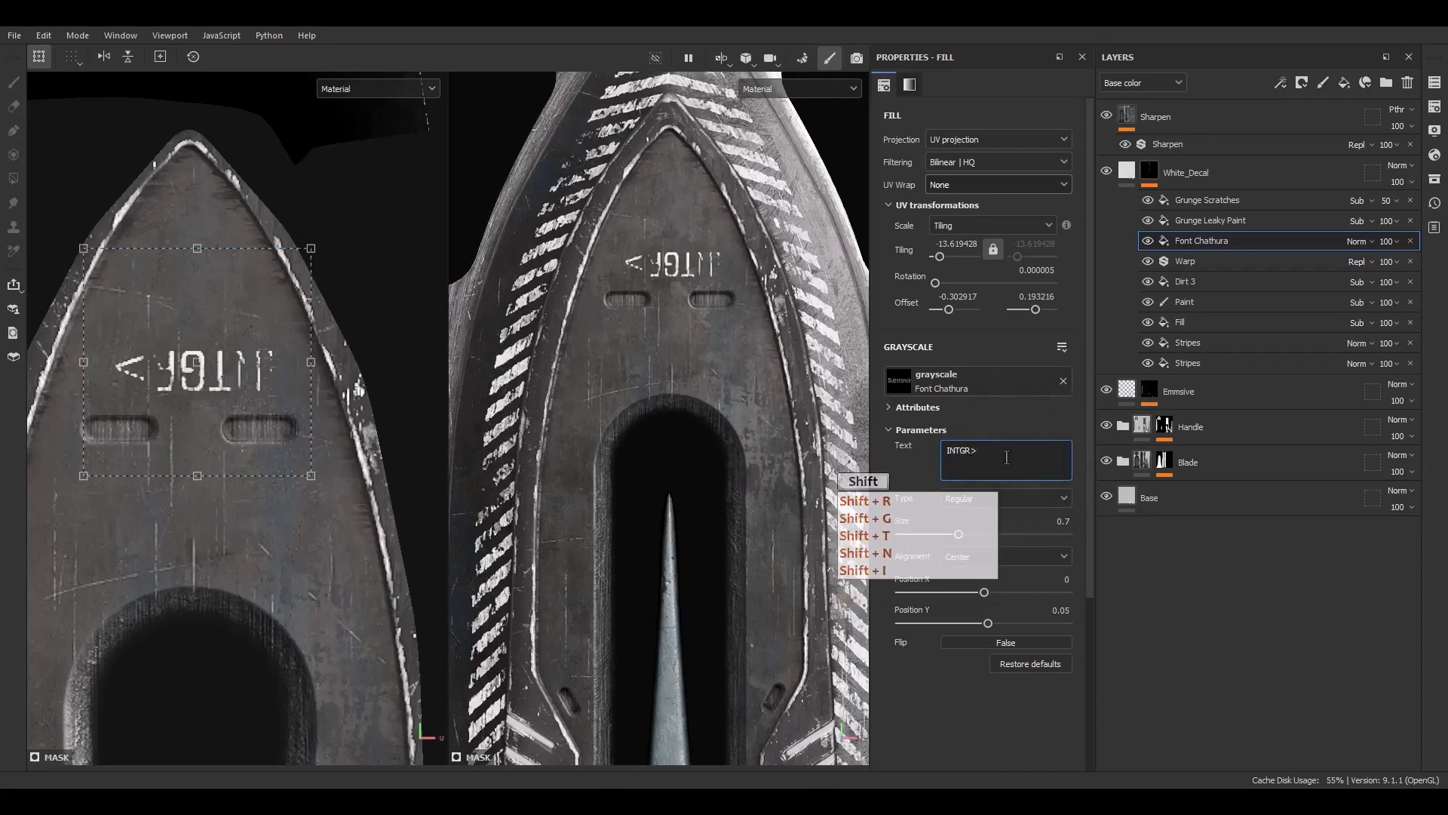
pyautogui.write('>DG//')
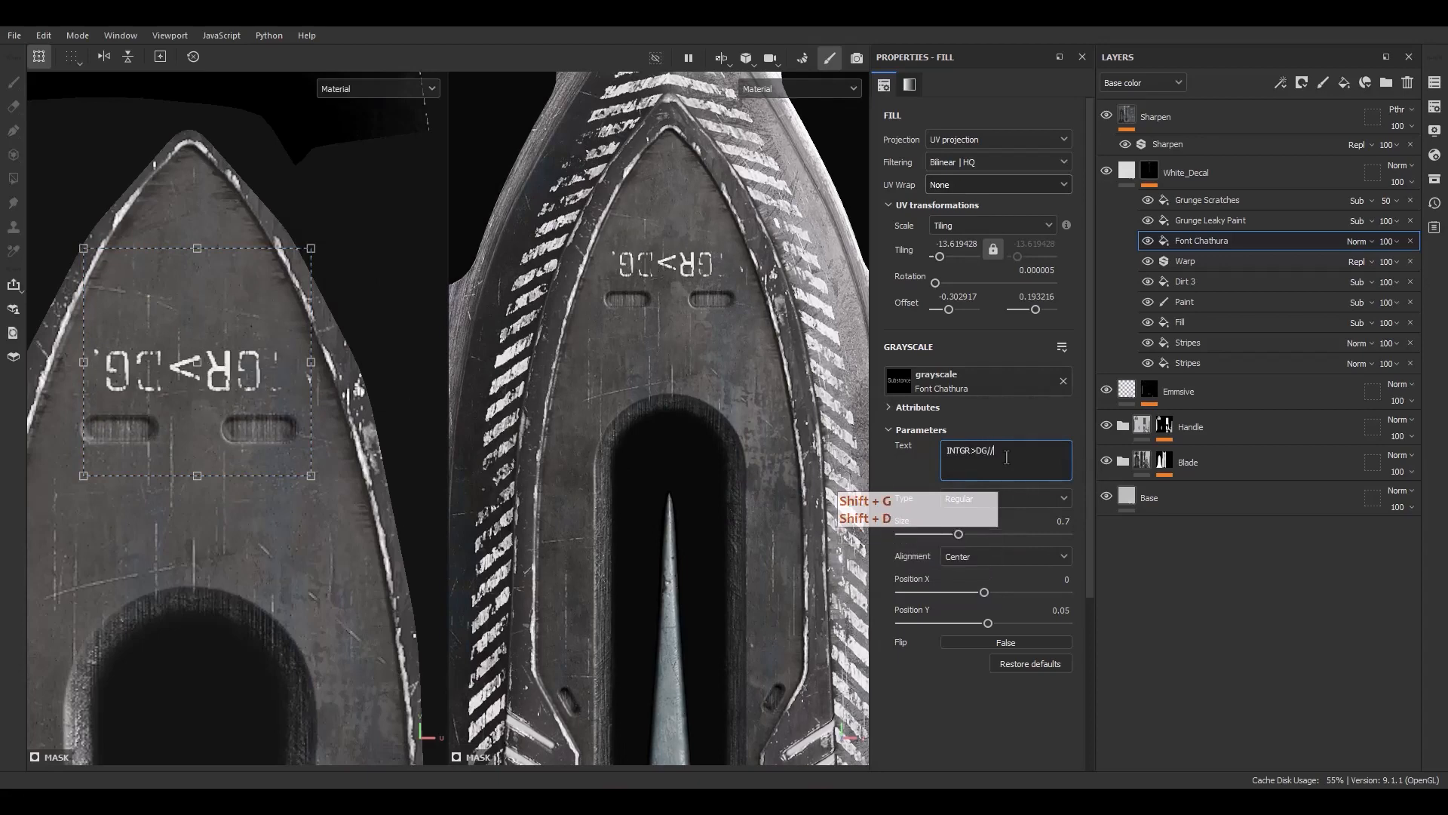
pyautogui.click(975, 451)
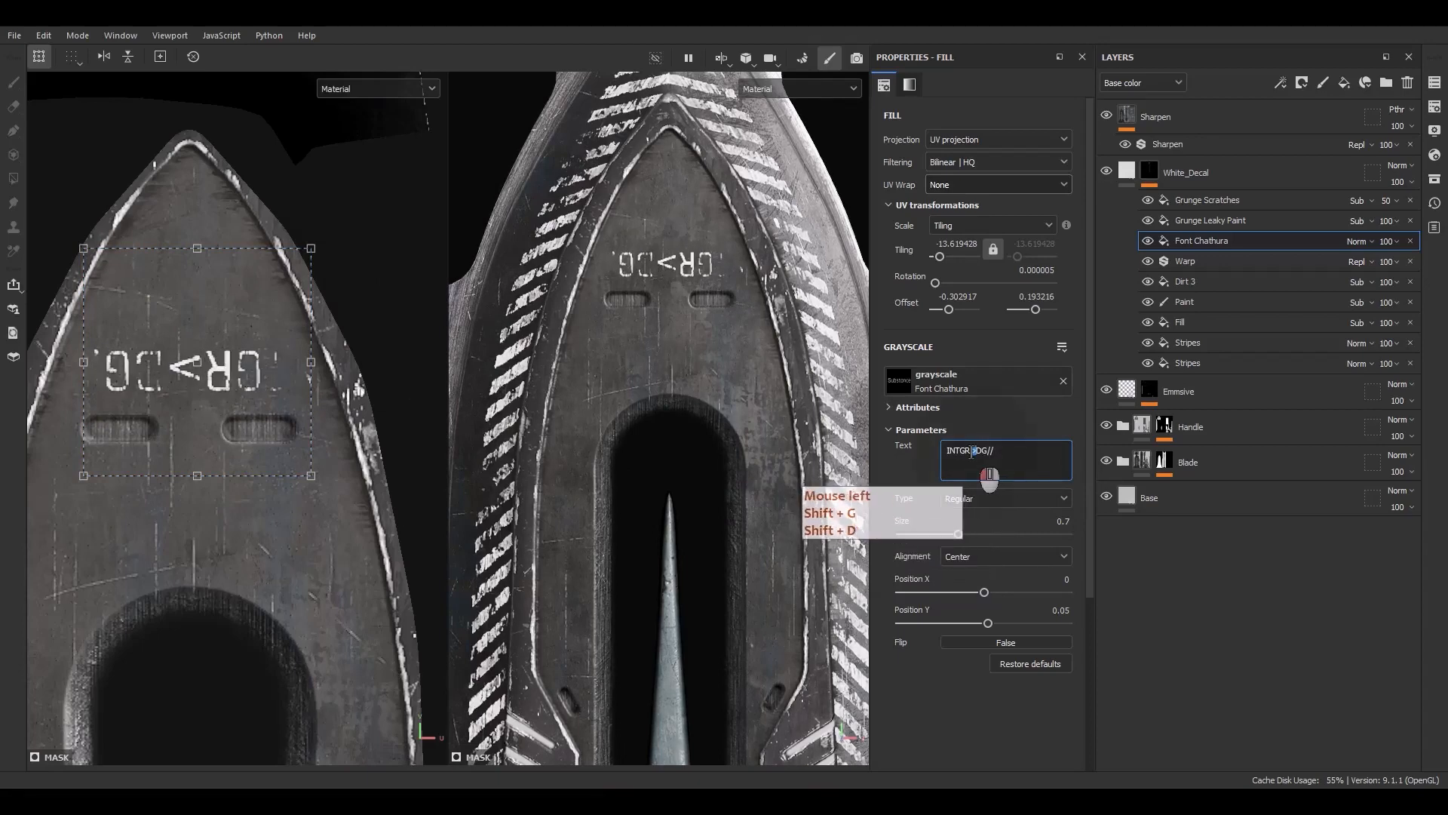
pyautogui.write('.')
pyautogui.click(1010, 451)
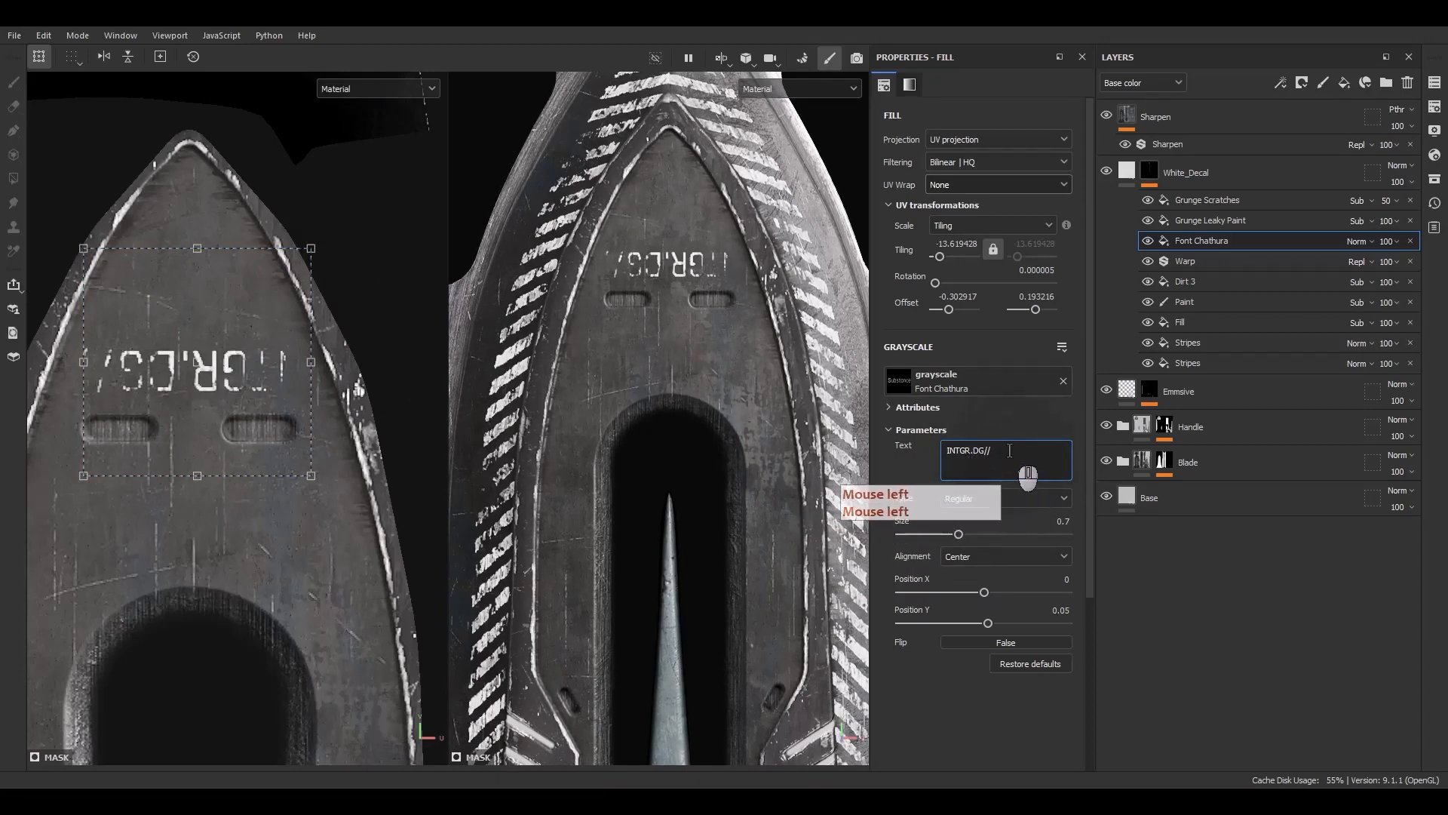
pyautogui.write('23')
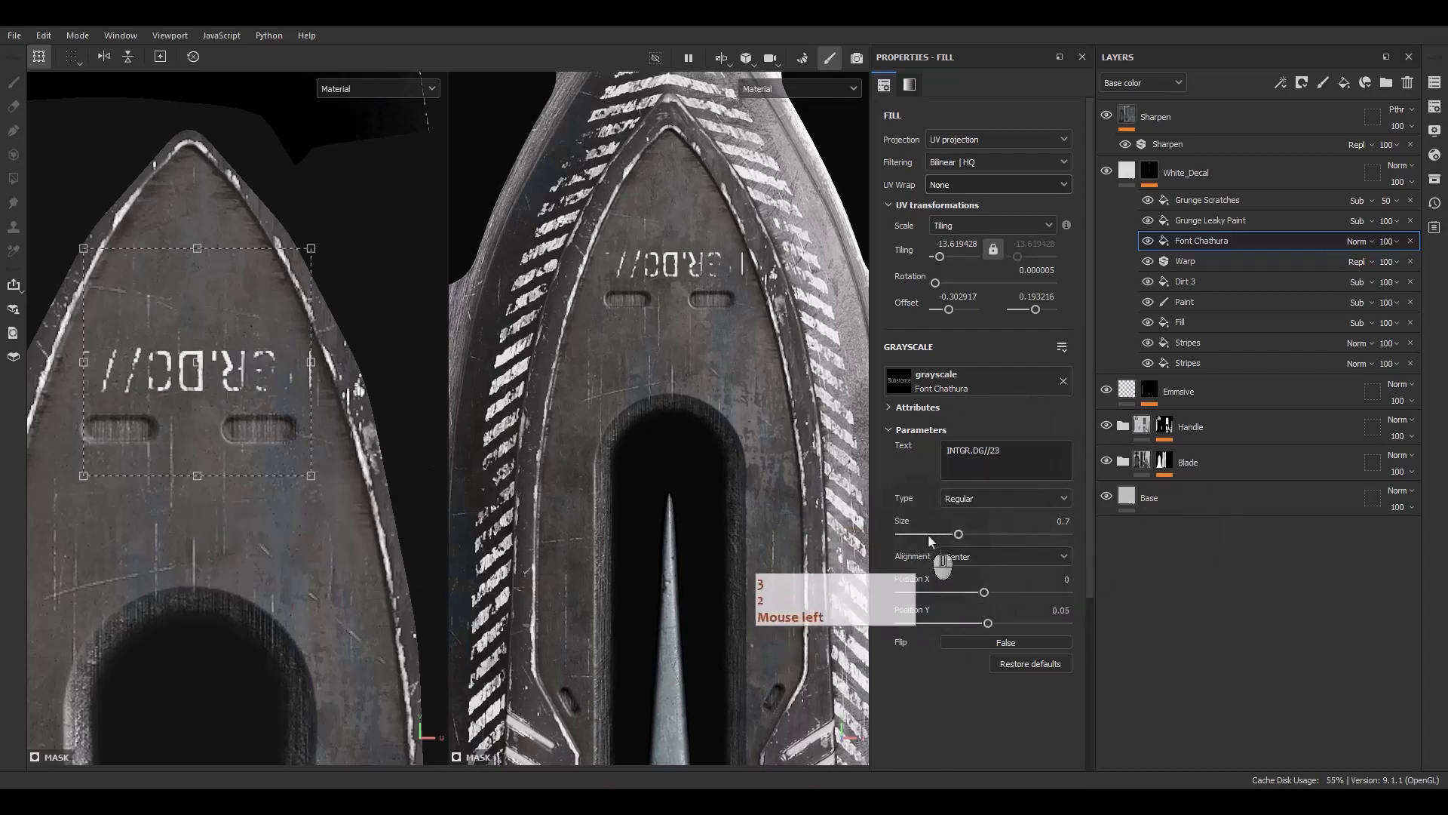
# Set the font type to Bold with size 0.42 and move the text just above the two slots
pyautogui.moveTo(936, 539); pyautogui.dragTo(932, 536)
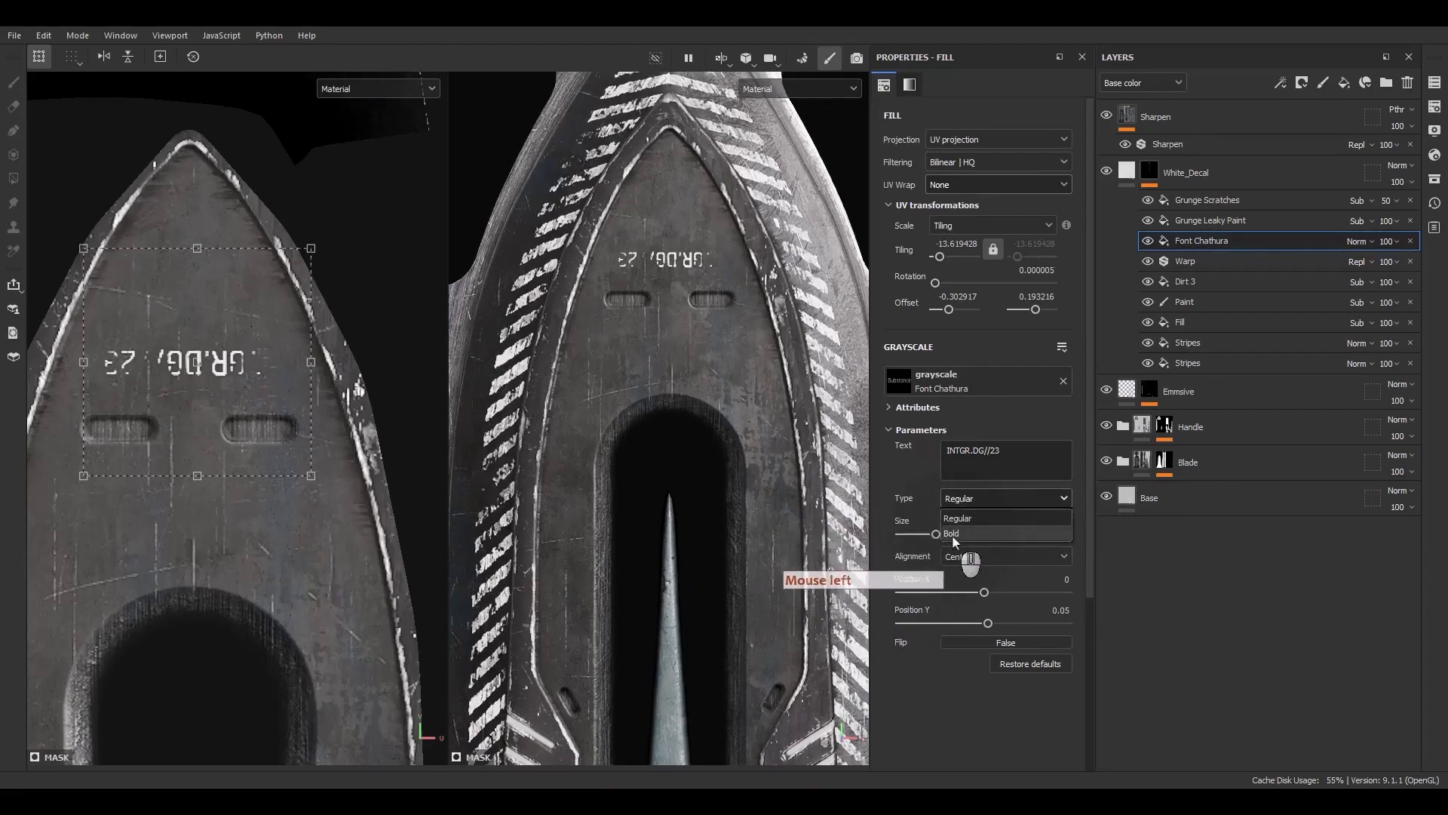
pyautogui.click(952, 533)
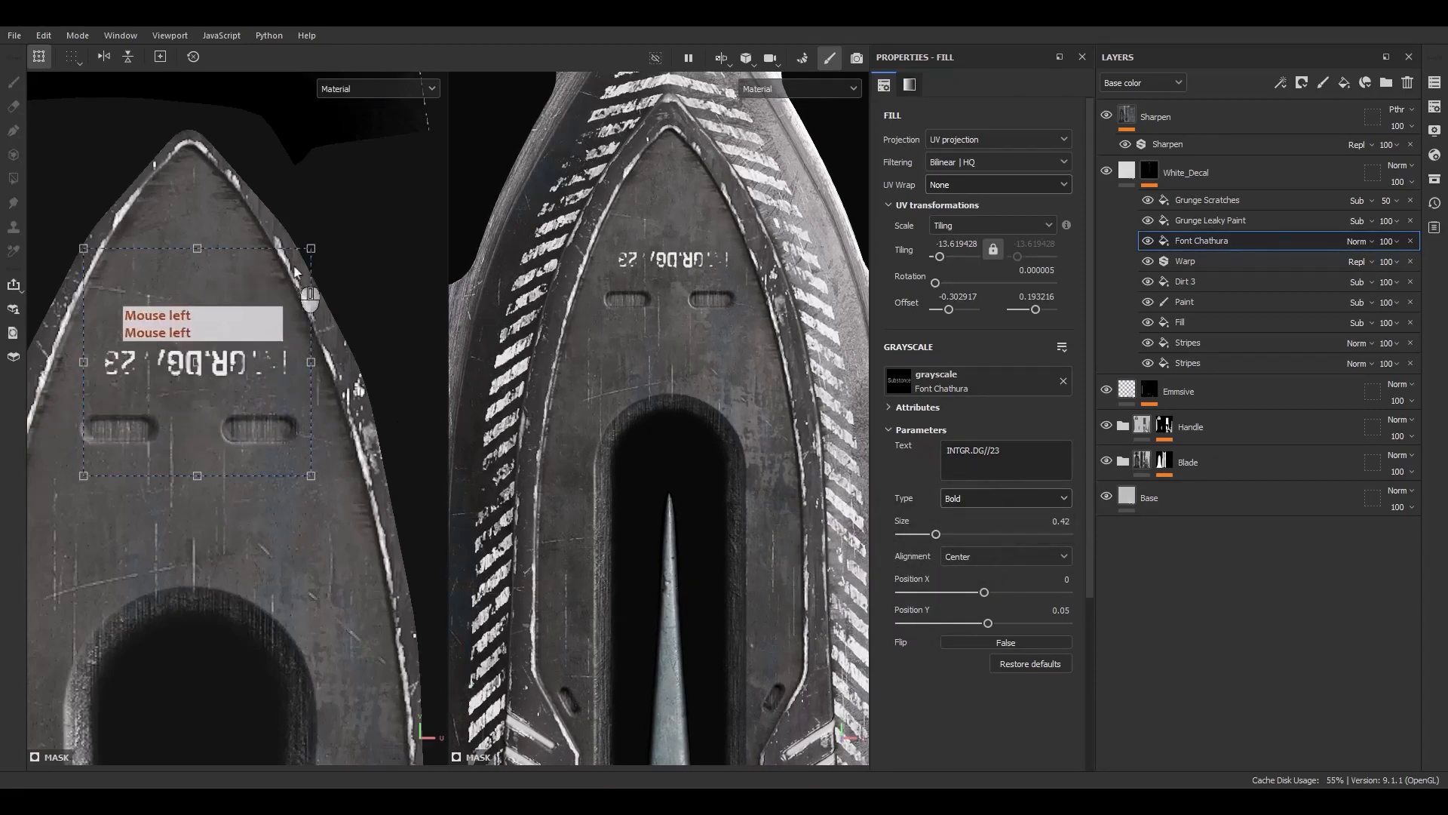
pyautogui.moveTo(295, 271); pyautogui.dragTo(252, 390)
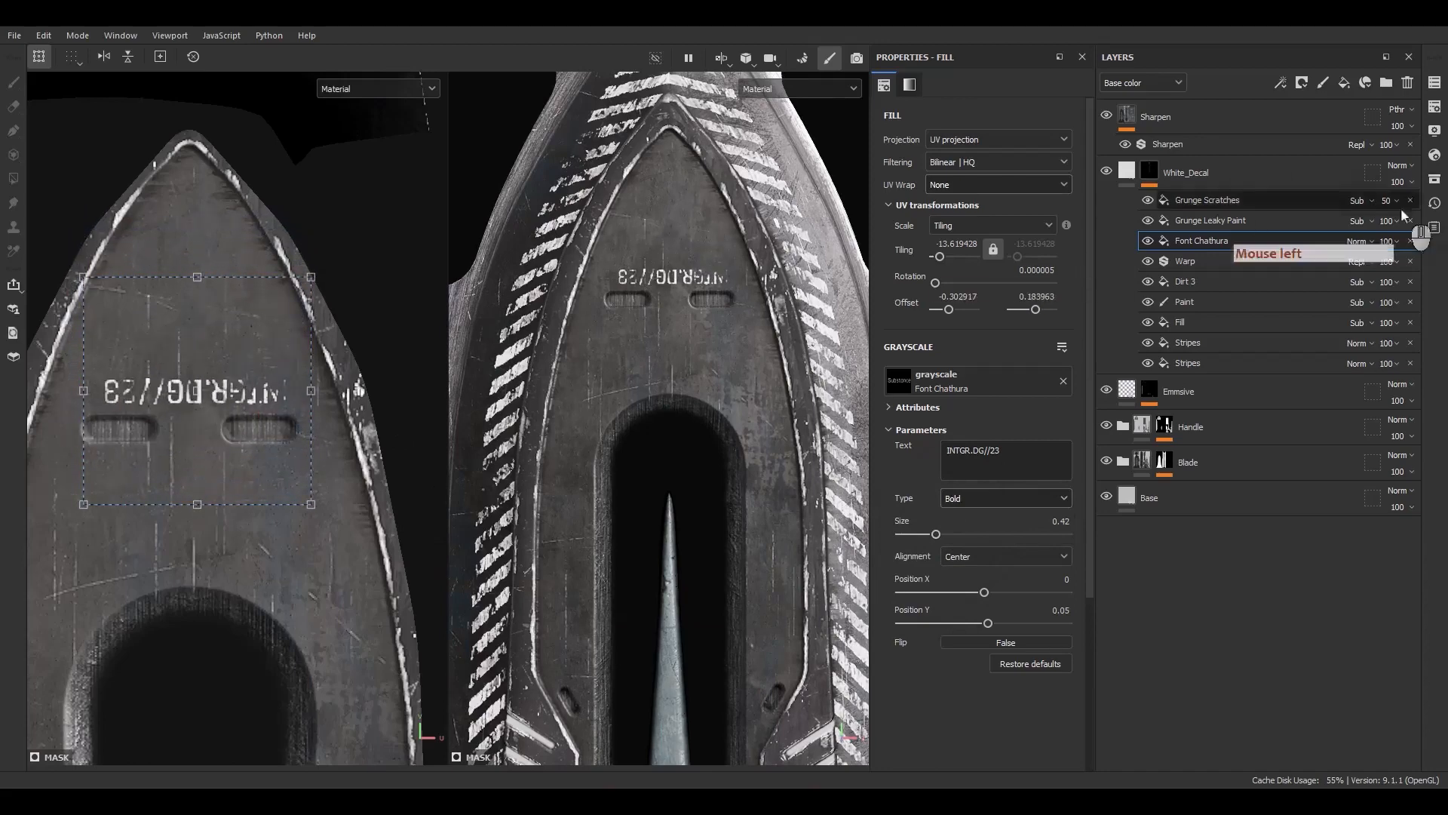
# Select the Grunge Leaky Paint effect and randomize its seed several times
pyautogui.click(1206, 220)
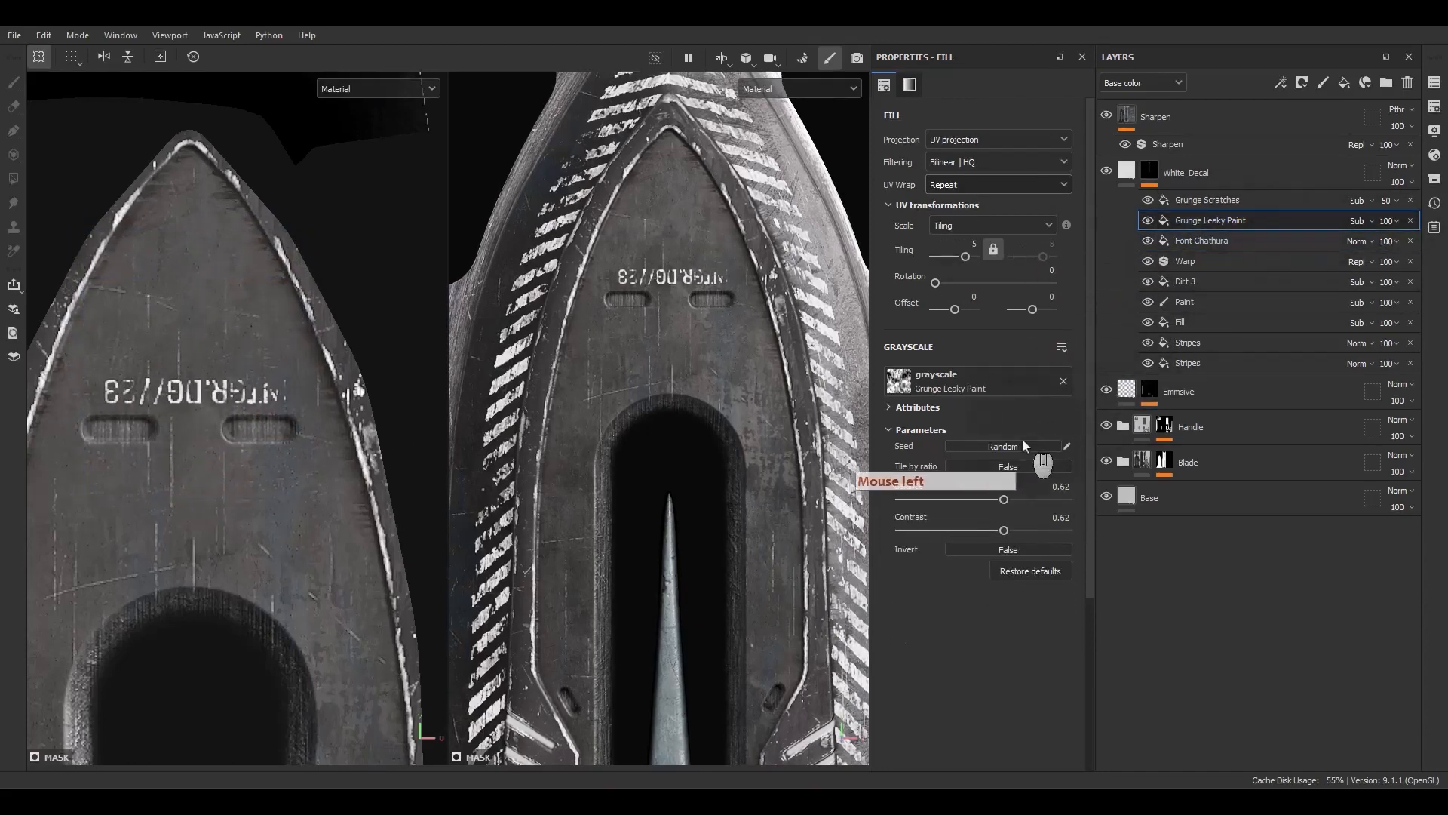
pyautogui.click(1016, 451)
pyautogui.click(1016, 451)
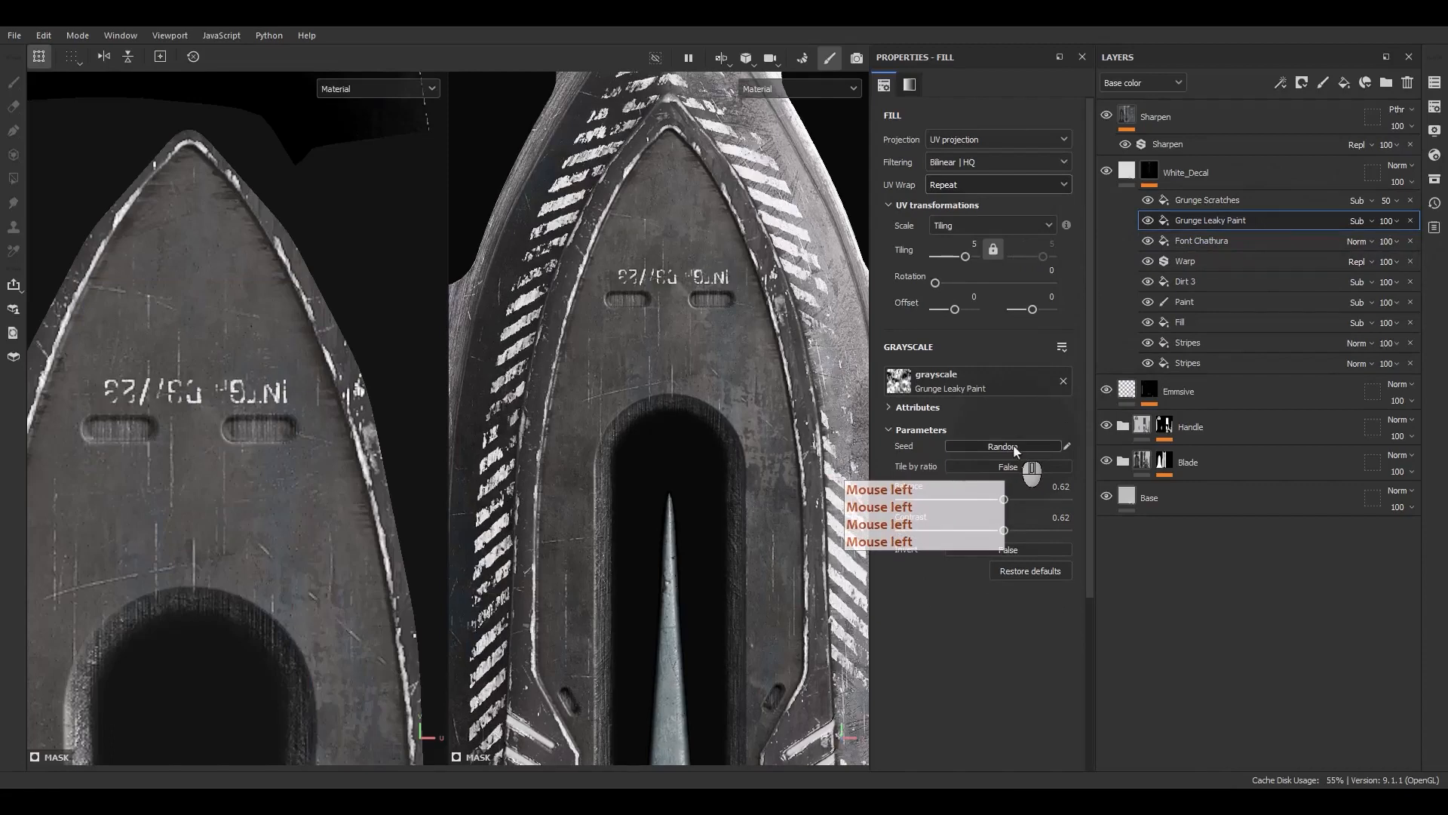
pyautogui.click(1016, 450)
pyautogui.click(1014, 448)
pyautogui.click(1014, 448)
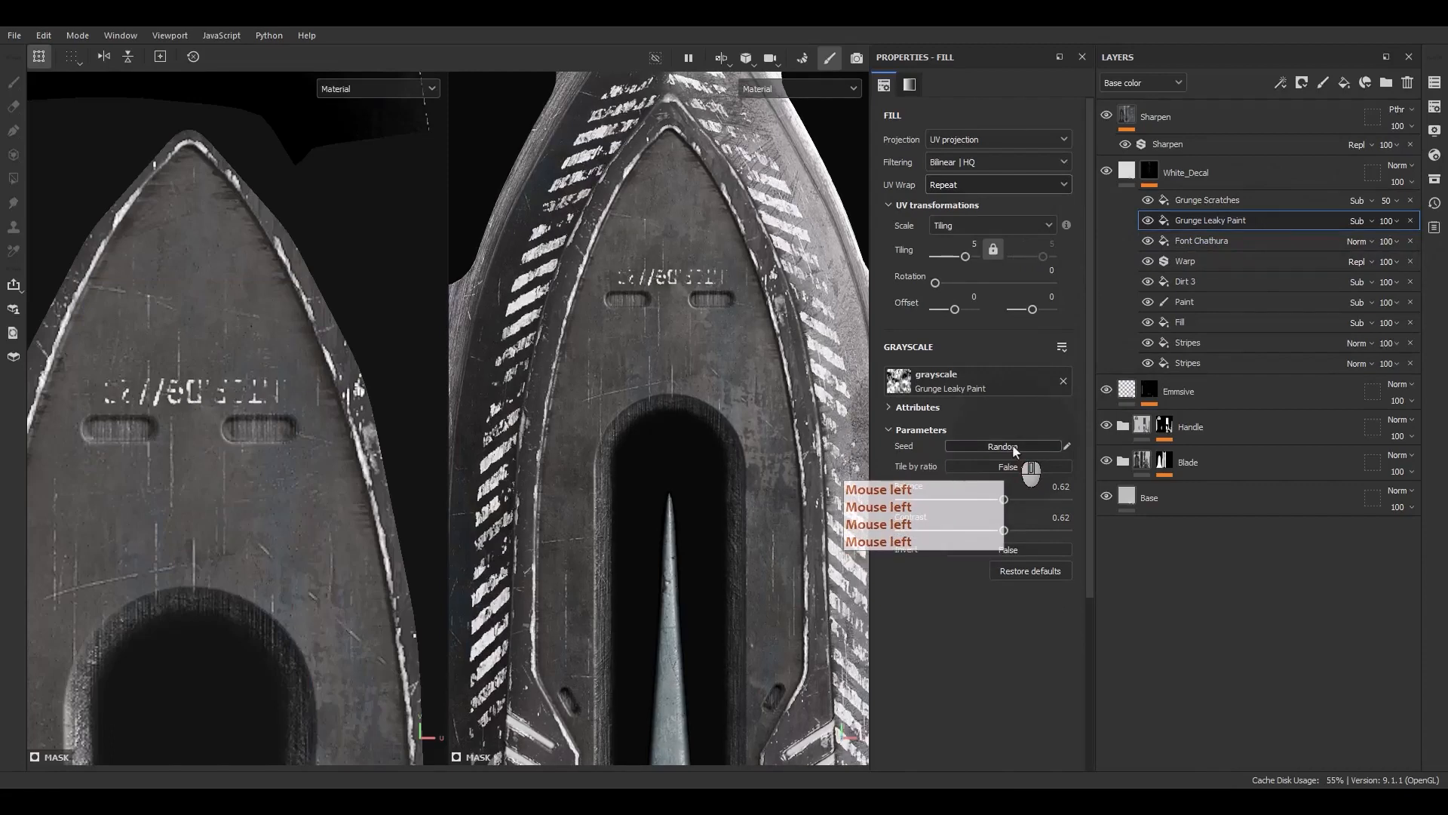
pyautogui.click(1015, 448)
pyautogui.click(1013, 451)
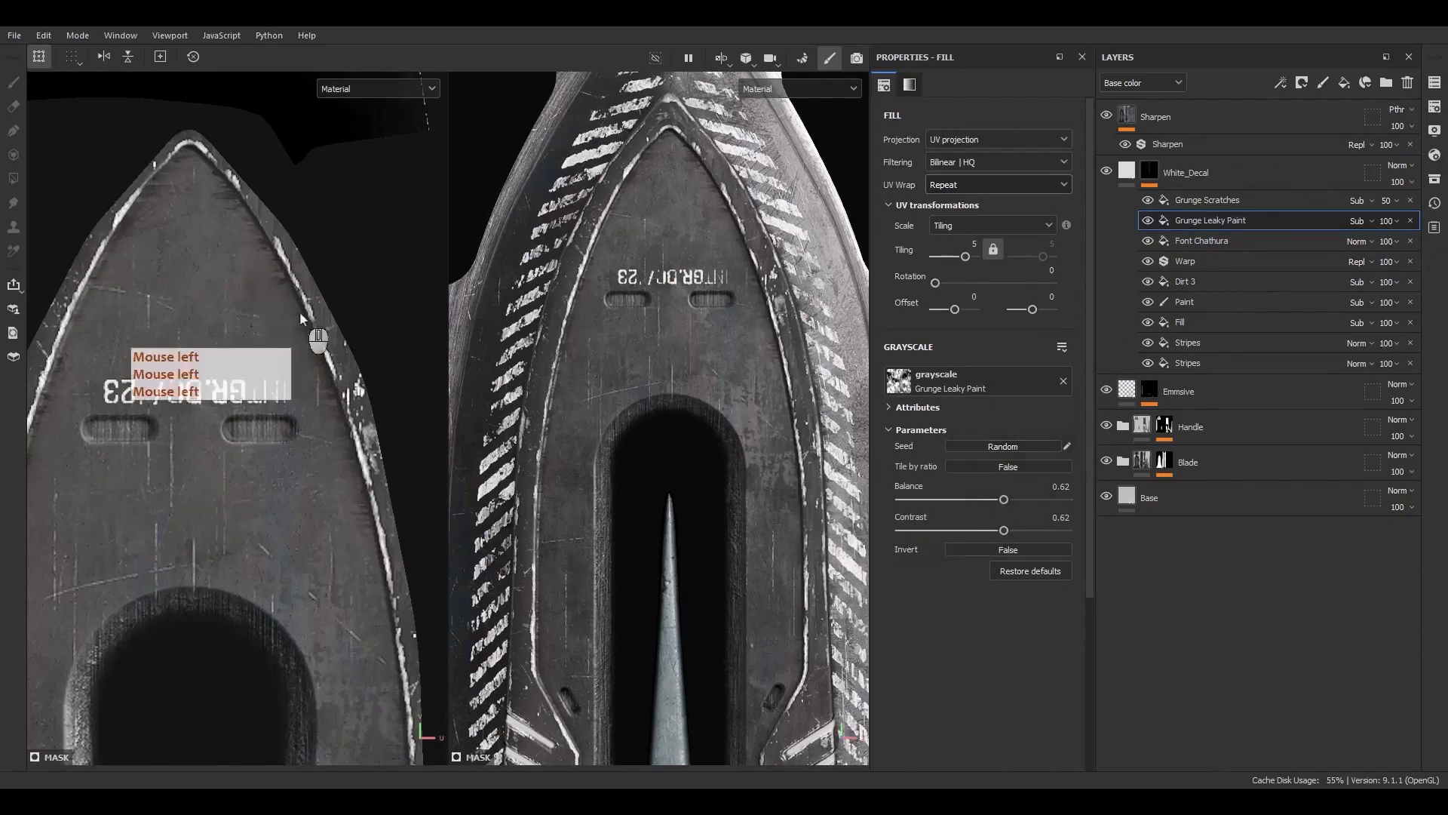
# Reorder the font effect so it sits below Dirt 3 and above Warp in the White_Decal mask
pyautogui.scroll(3, 137, 345)
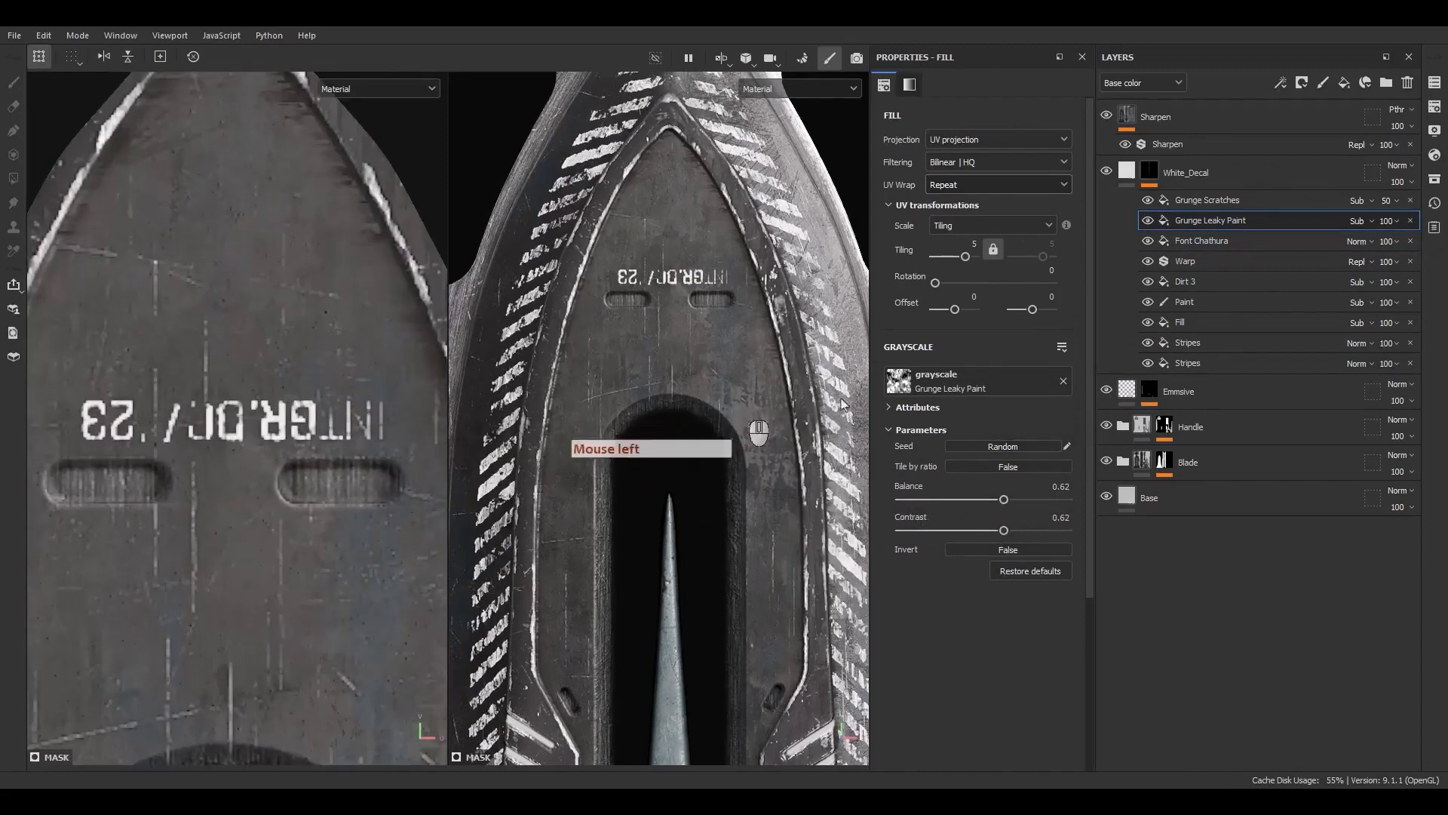
pyautogui.click(1200, 243)
pyautogui.moveTo(1206, 246)
pyautogui.mouseDown()
pyautogui.moveTo(1223, 304)
pyautogui.moveTo(1183, 302)
pyautogui.mouseUp()
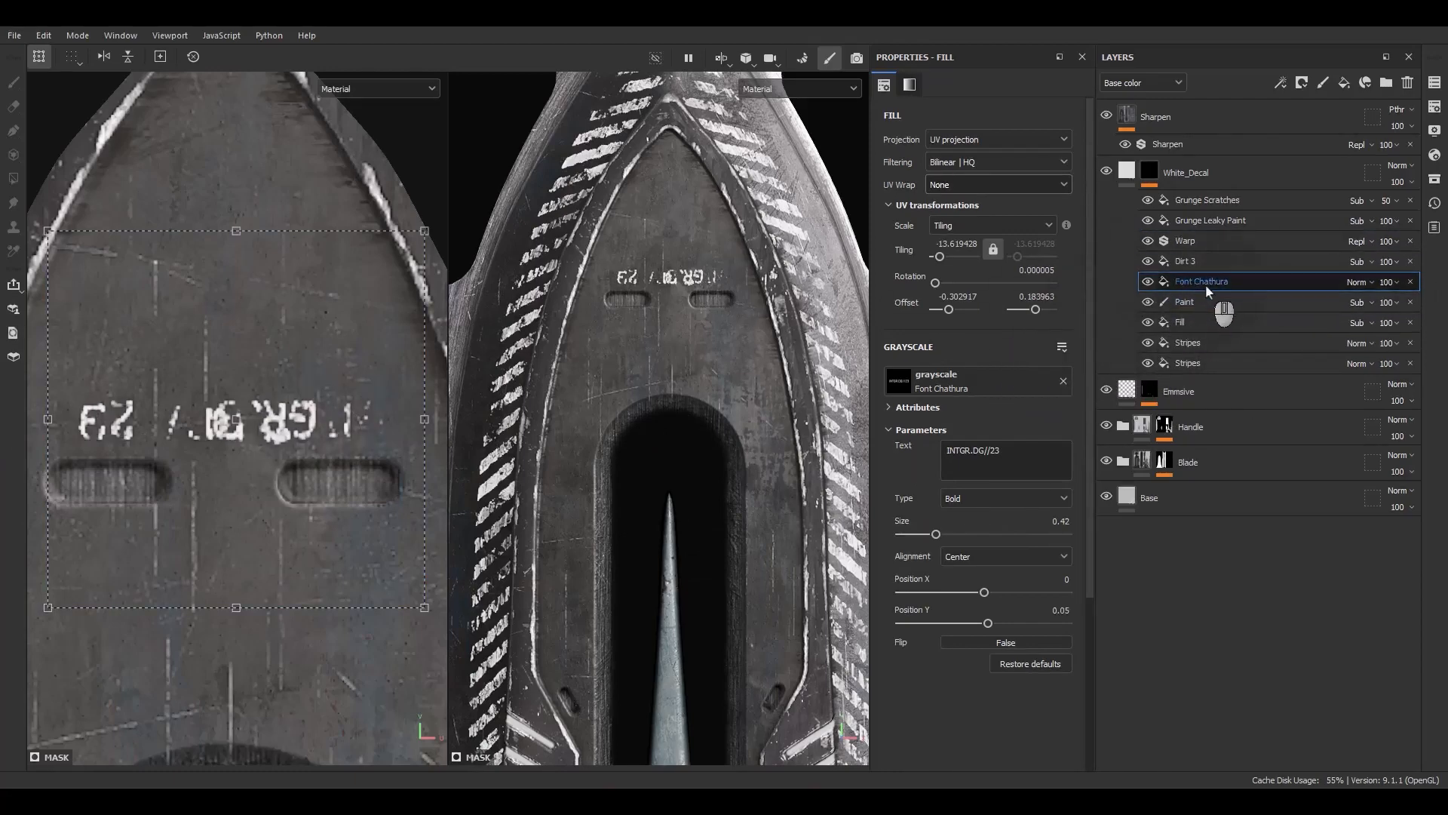
pyautogui.click(1148, 241)
pyautogui.click(1148, 242)
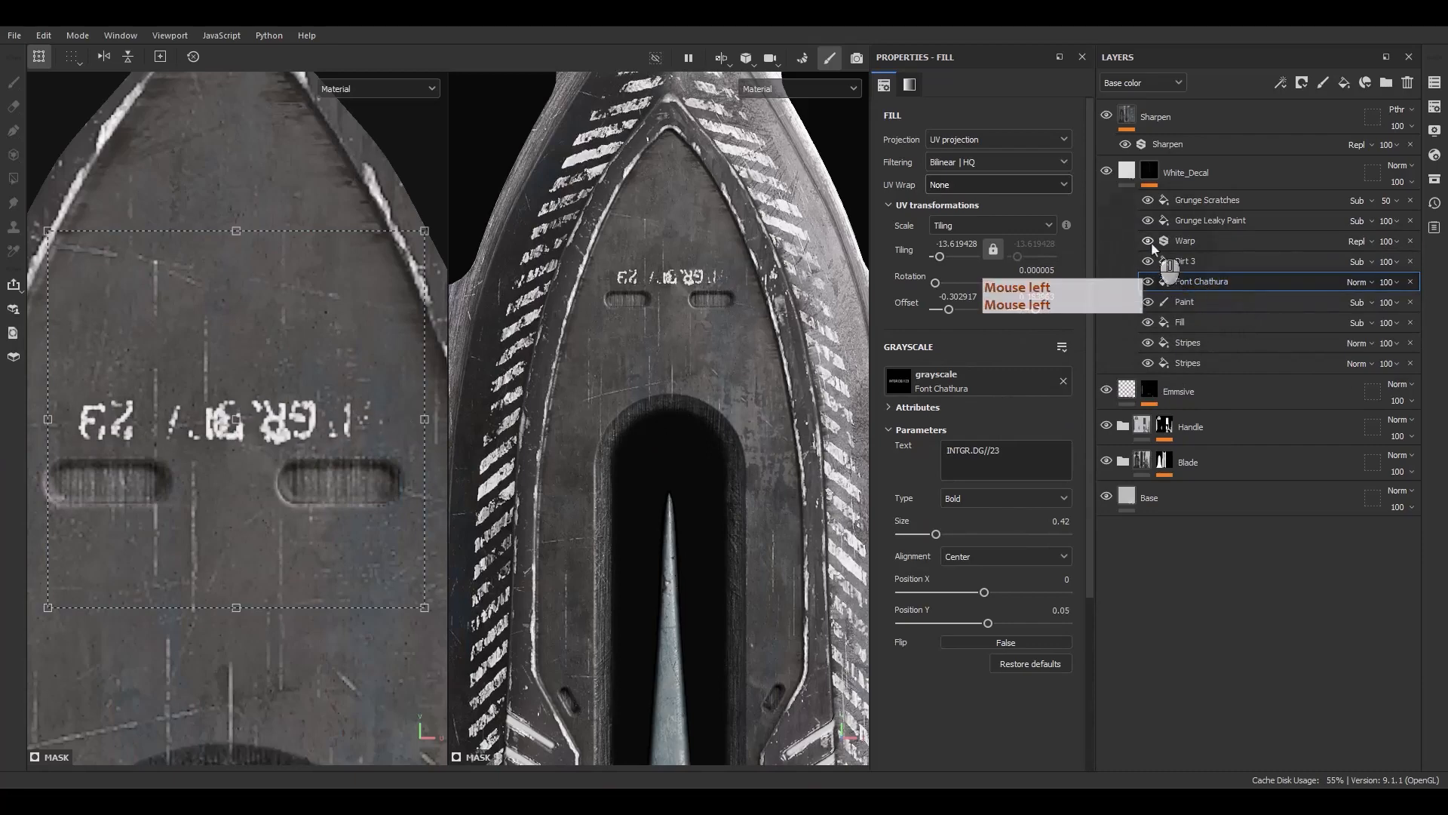
pyautogui.moveTo(1189, 284); pyautogui.dragTo(1196, 232)
pyautogui.click(1195, 246)
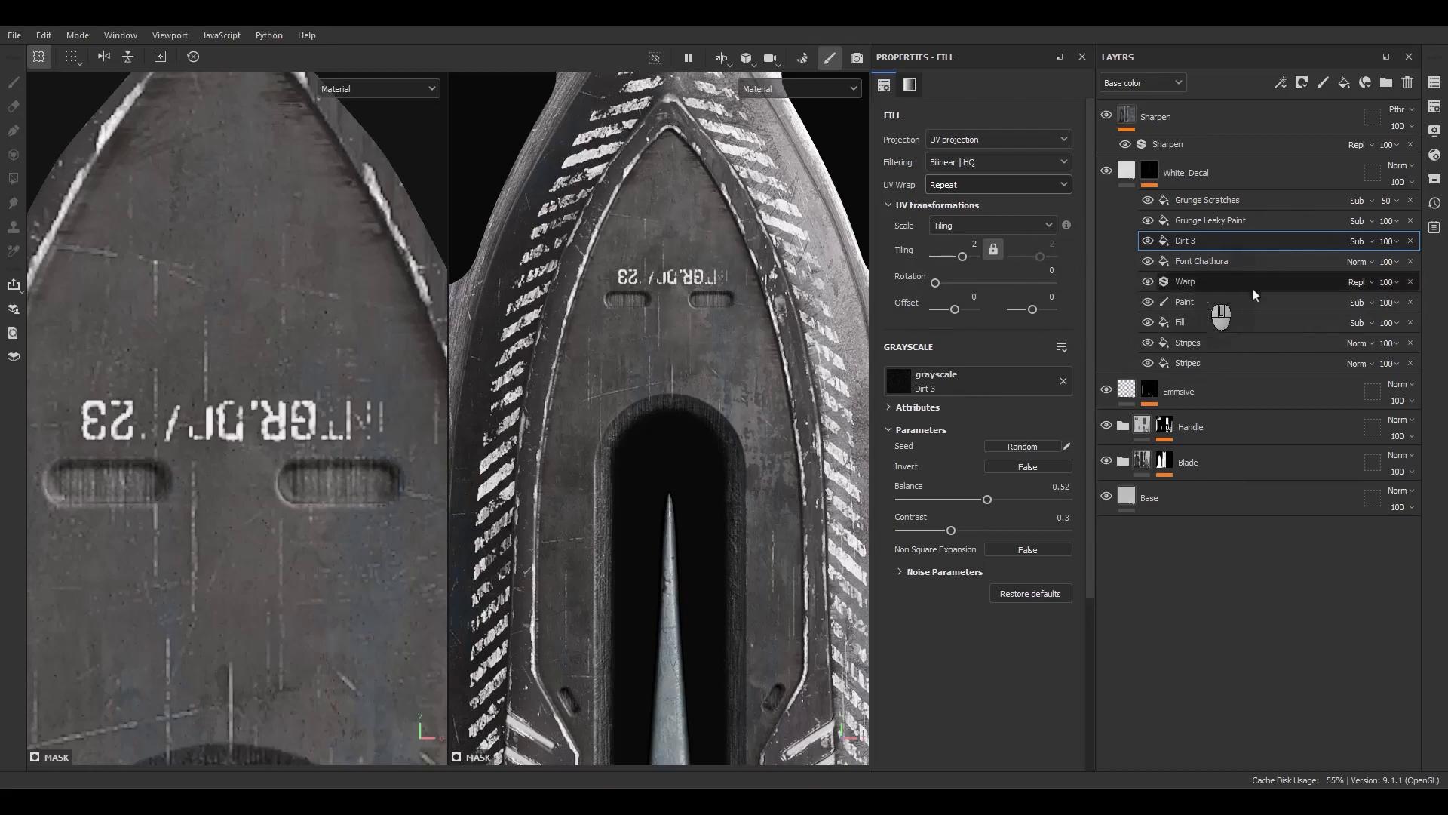
# Set the font effect's blend mode to Linear dodge (Add) and toggle Dirt 3 to compare
pyautogui.click(1357, 262)
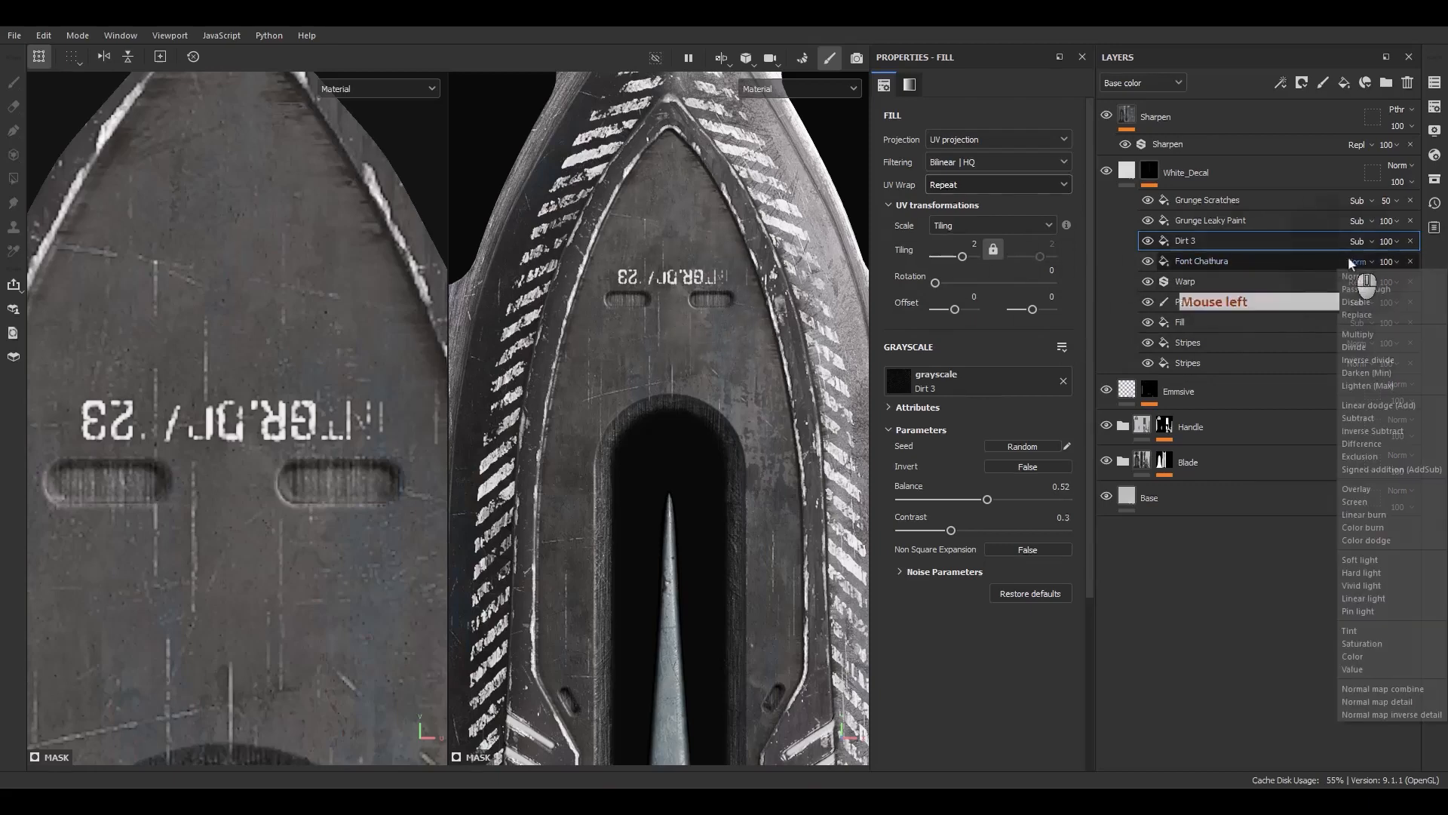
pyautogui.click(1355, 407)
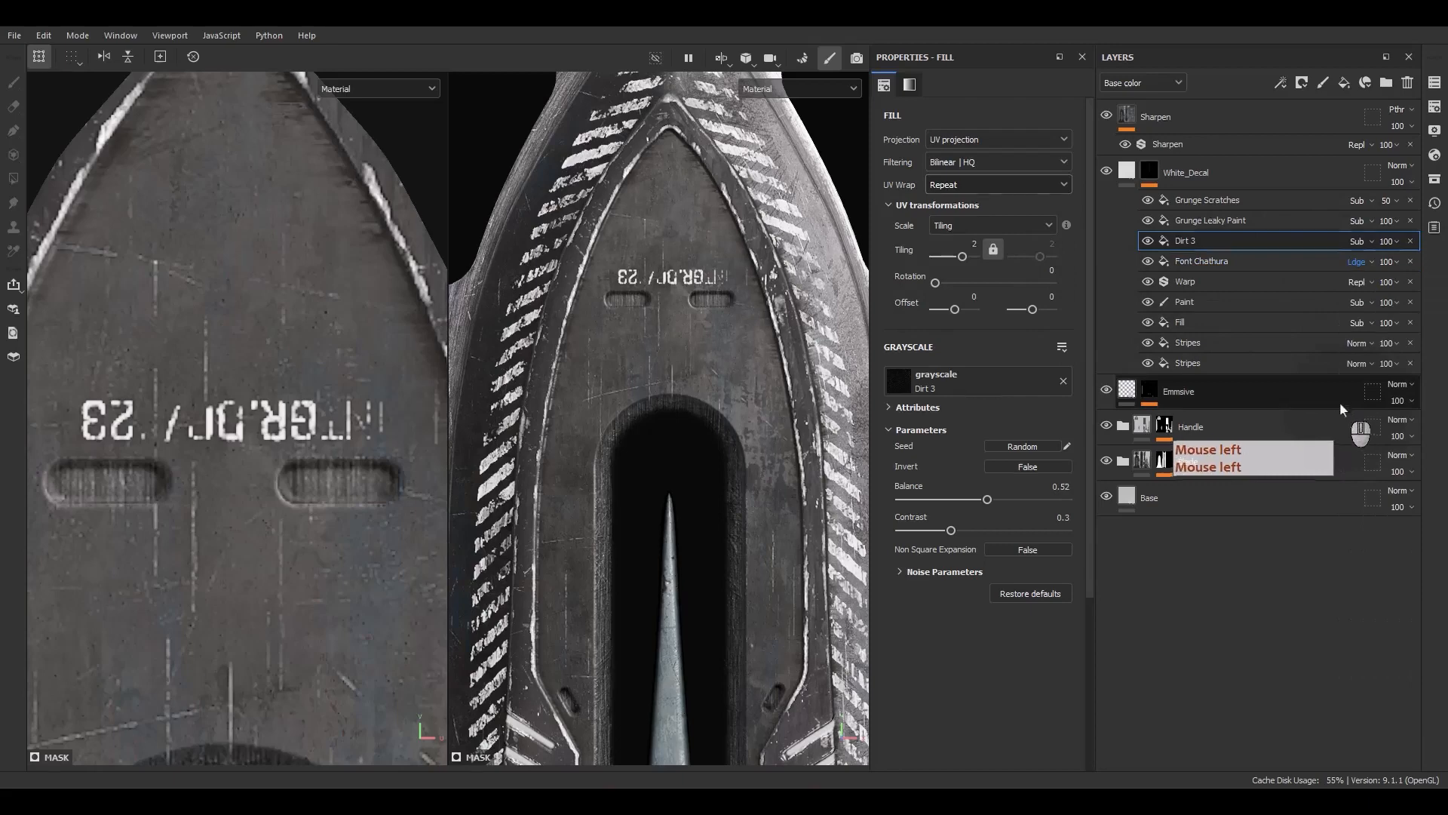
pyautogui.click(1148, 249)
pyautogui.click(1148, 248)
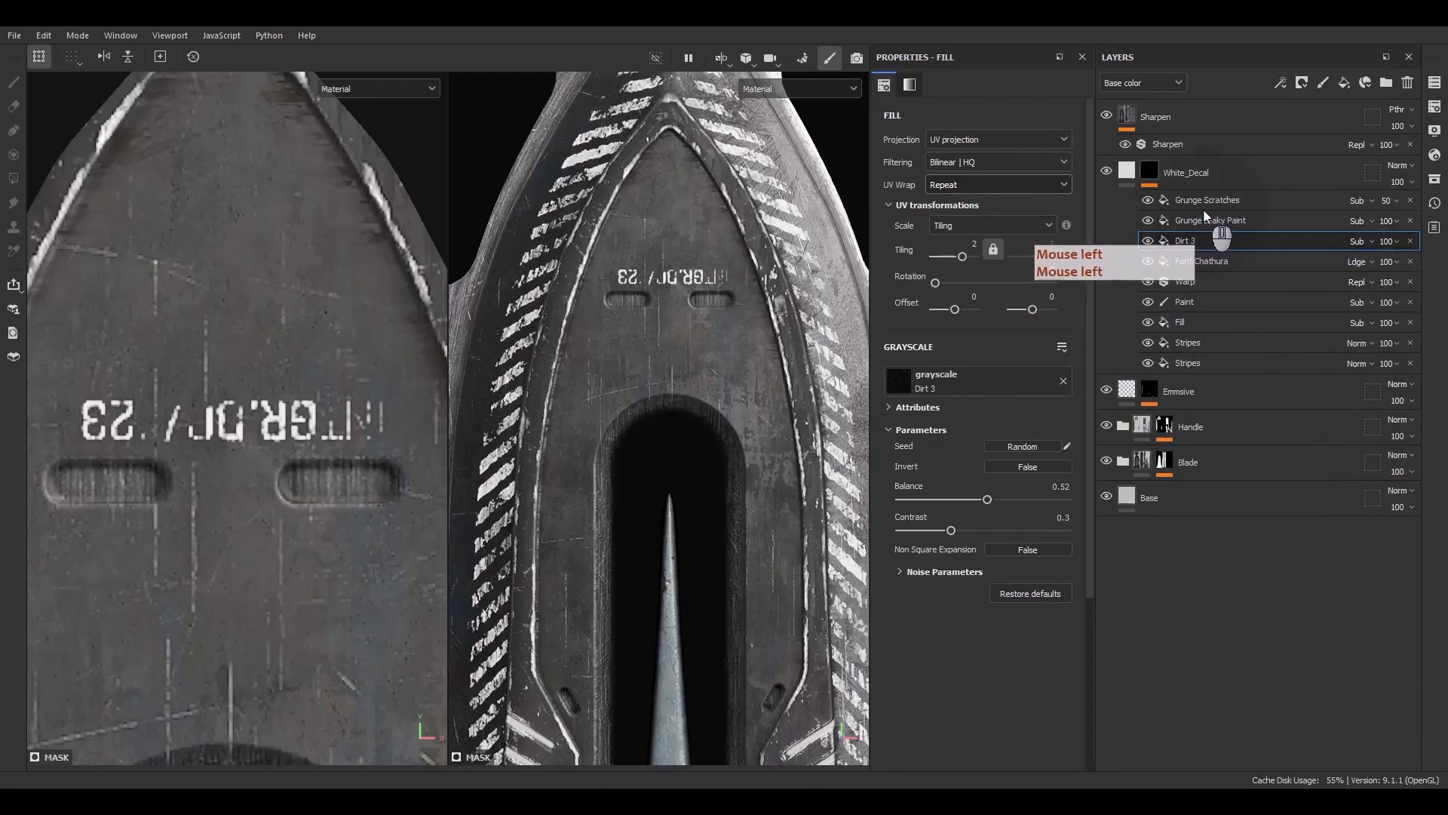
# Duplicate the Font Chathura effect
pyautogui.scroll(-5, 743, 295)
pyautogui.click(1201, 261)
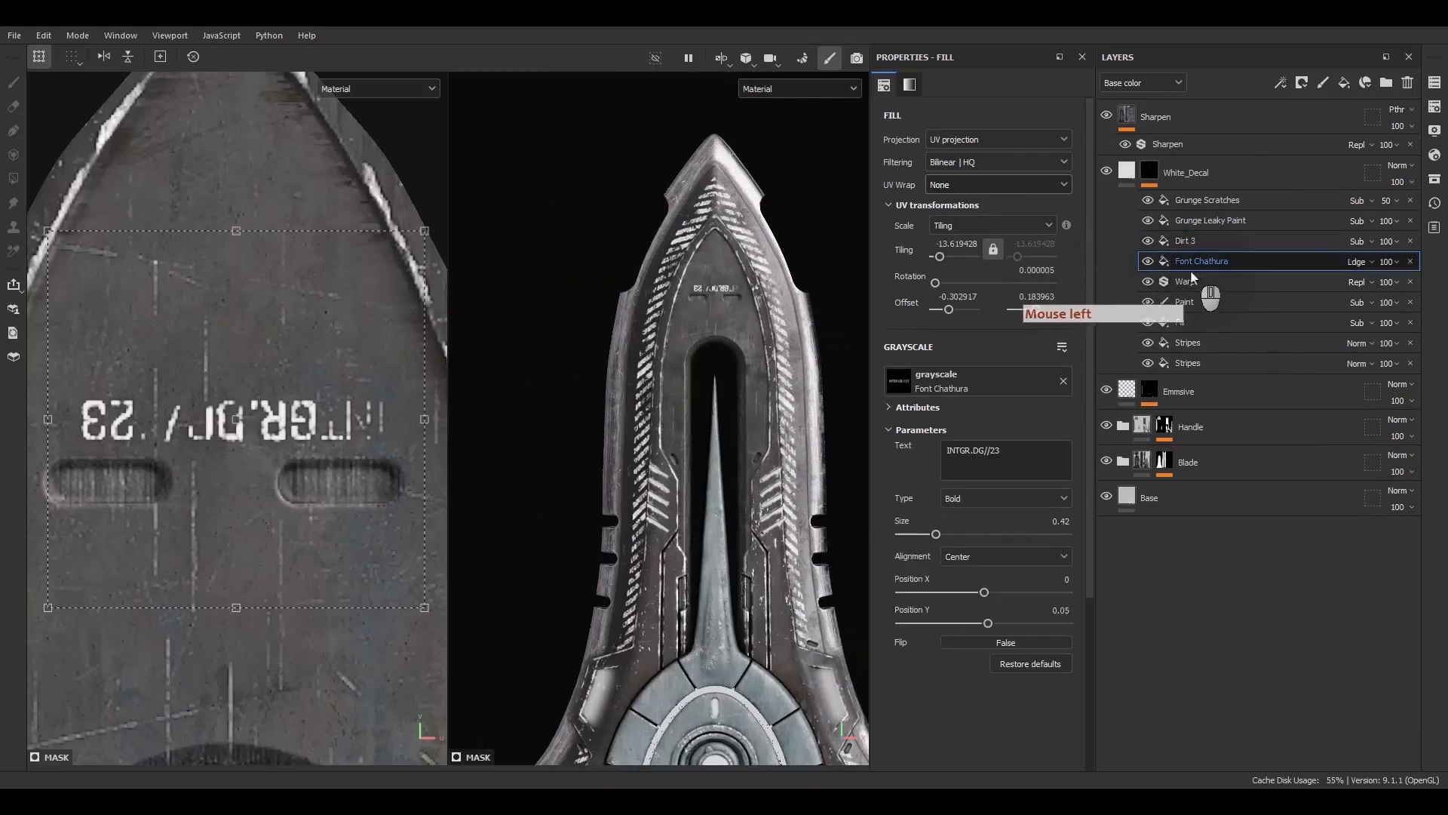
pyautogui.hotkey('ctrl', 'd')
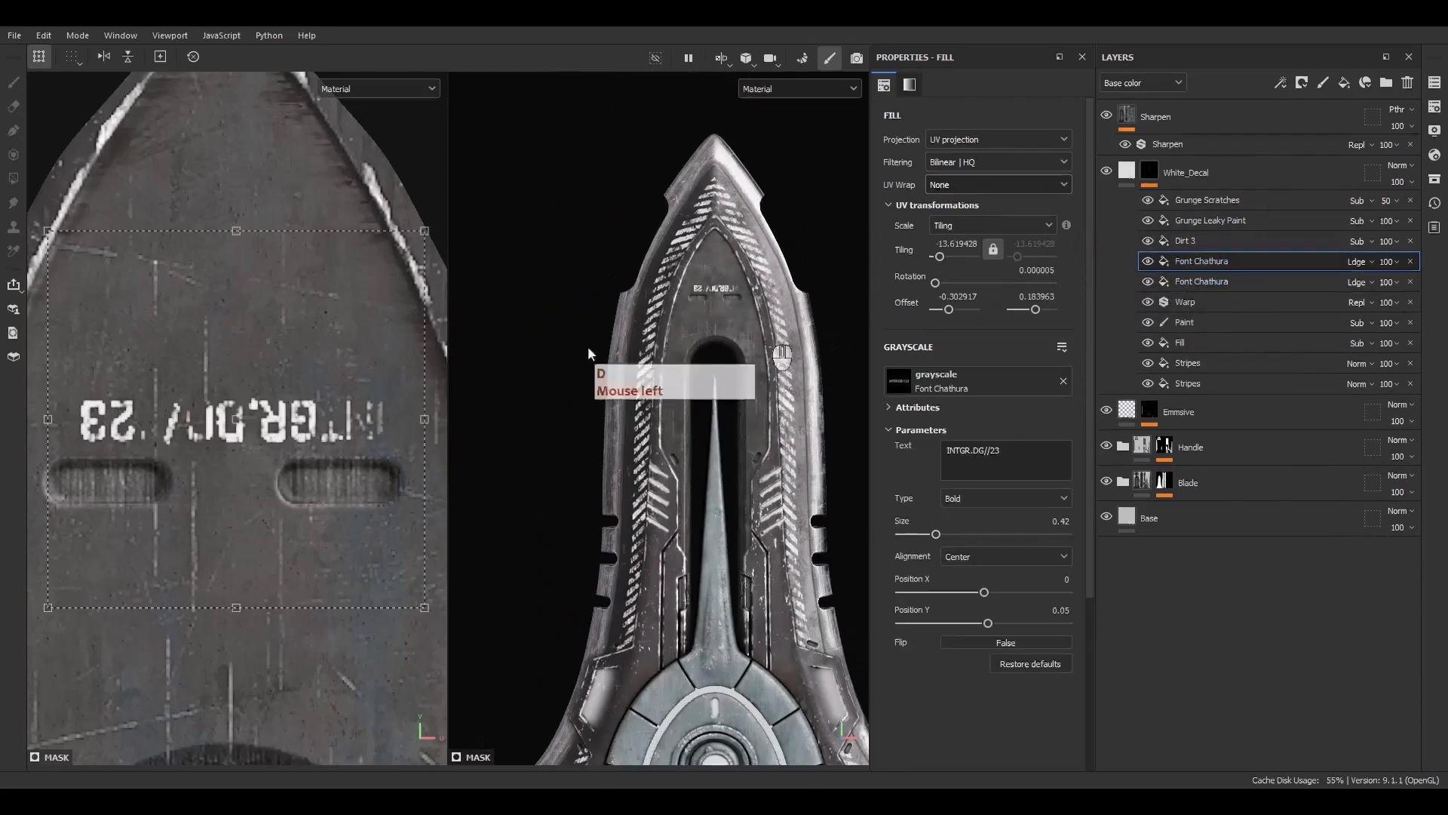
# Rotate the duplicated text to 270 and move and scale it onto the blade's side strip
pyautogui.scroll(-7, 302, 396)
pyautogui.keyDown('ctrl'); pyautogui.keyDown('shift'); pyautogui.moveTo(345, 361); pyautogui.dragTo(374, 511); pyautogui.keyUp('shift'); pyautogui.keyUp('ctrl')
pyautogui.scroll(-5, 278, 479)
pyautogui.keyDown('alt'); pyautogui.moveTo(300, 495); pyautogui.dragTo(245, 494, button='middle'); pyautogui.keyUp('alt')
pyautogui.scroll(3, 255, 447)
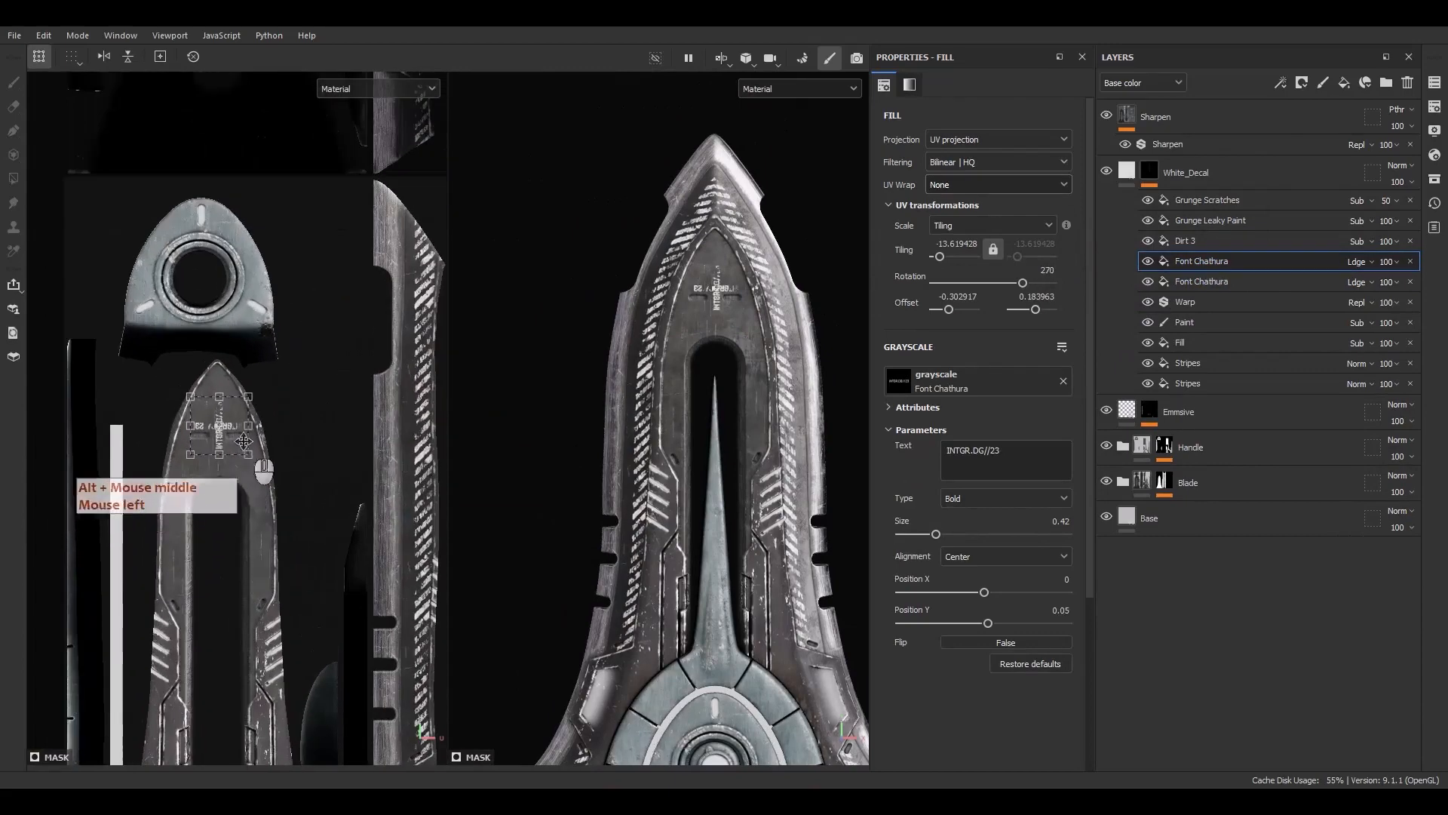
pyautogui.moveTo(241, 442); pyautogui.dragTo(420, 405)
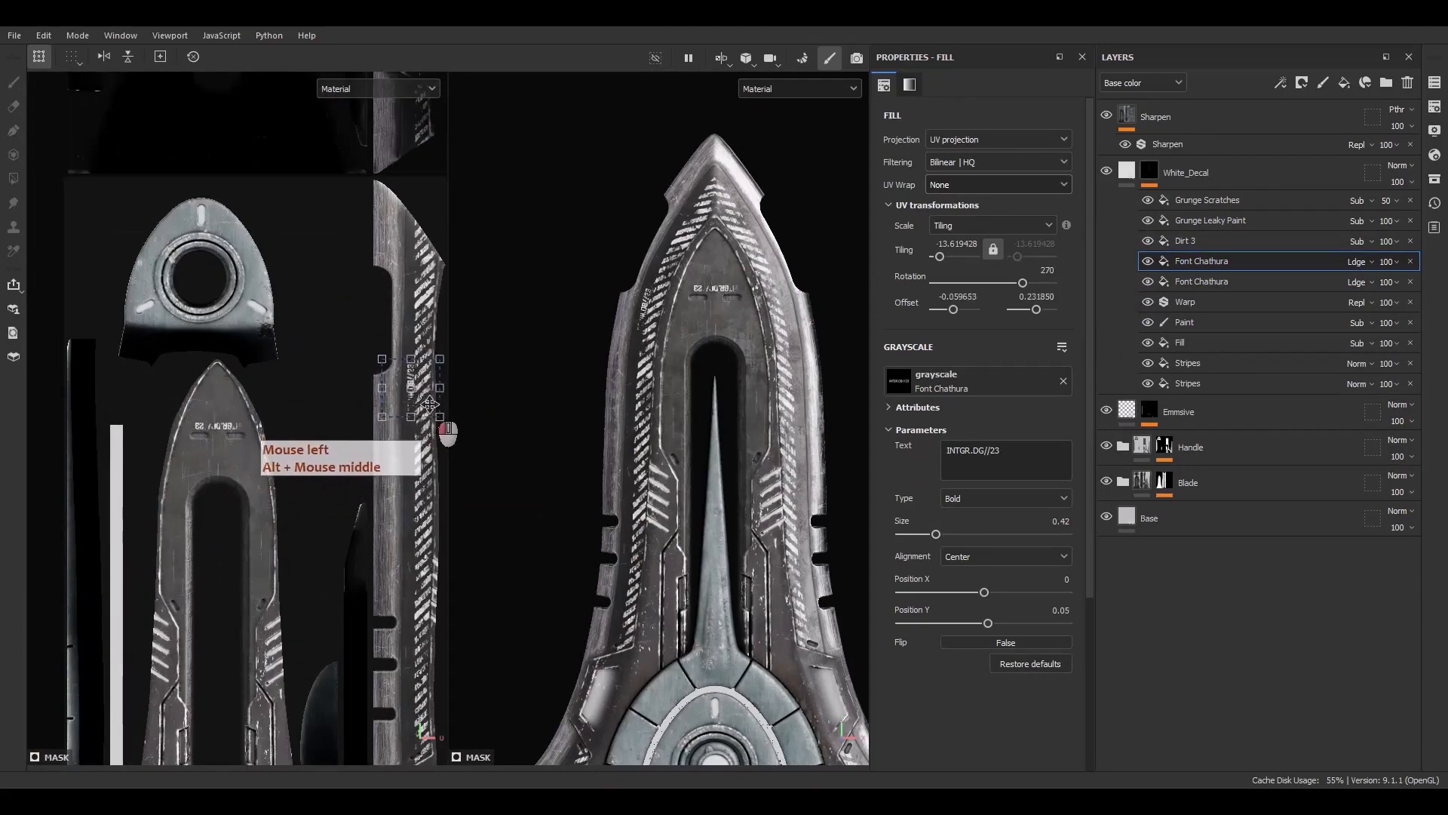
pyautogui.scroll(2, 416, 370)
pyautogui.keyDown('alt'); pyautogui.moveTo(417, 370); pyautogui.dragTo(337, 385, button='middle'); pyautogui.keyUp('alt')
pyautogui.keyDown('ctrl'); pyautogui.keyDown('shift'); pyautogui.moveTo(337, 385); pyautogui.dragTo(461, 304); pyautogui.keyUp('shift'); pyautogui.keyUp('ctrl')
pyautogui.moveTo(380, 425); pyautogui.dragTo(386, 436)
pyautogui.keyDown('alt'); pyautogui.moveTo(389, 410); pyautogui.dragTo(403, 356, button='middle'); pyautogui.keyUp('alt')
pyautogui.keyDown('ctrl'); pyautogui.keyDown('shift'); pyautogui.moveTo(410, 297); pyautogui.dragTo(426, 285); pyautogui.keyUp('shift'); pyautogui.keyUp('ctrl')
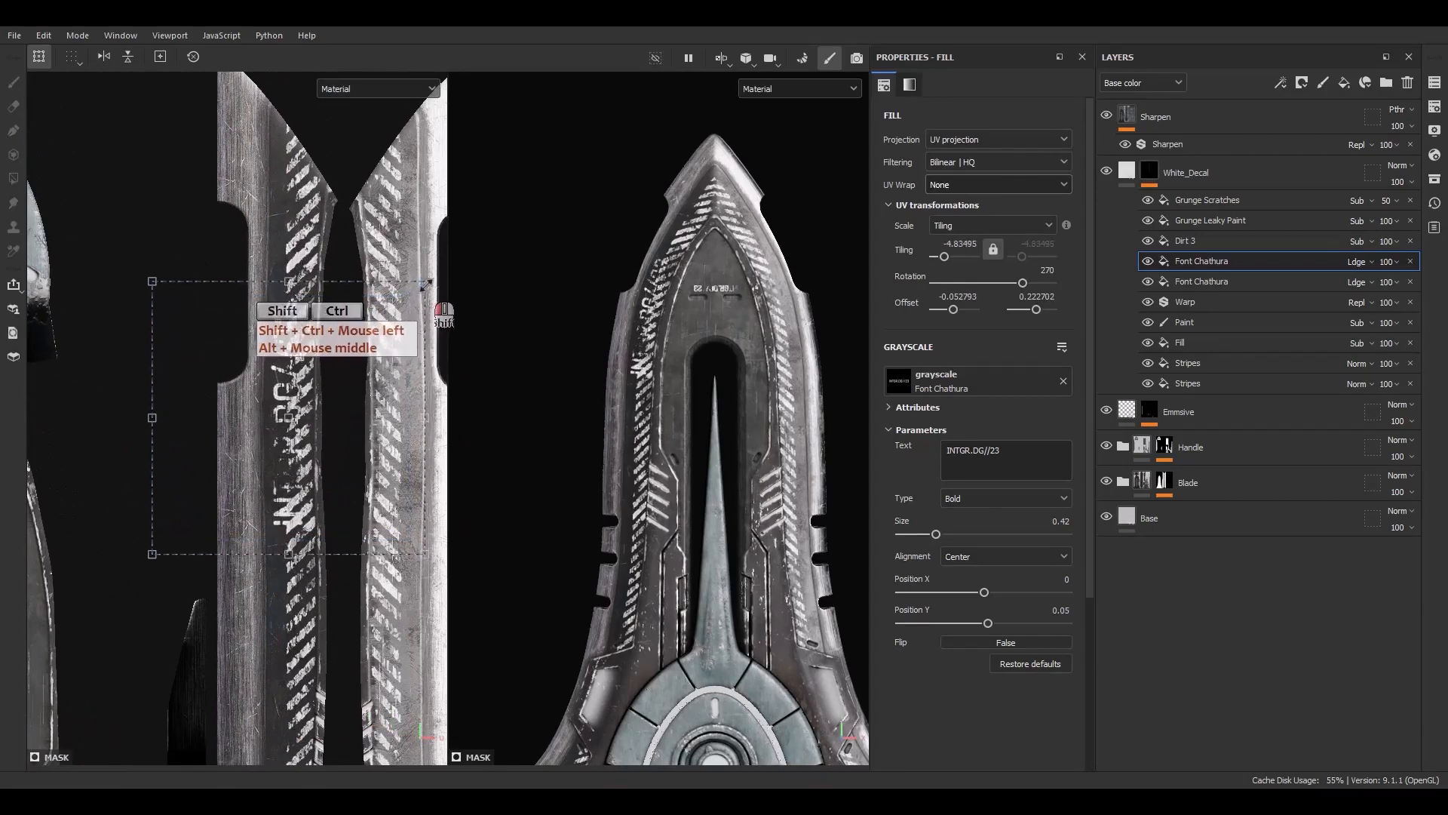
# Replace the duplicate's text with Spuck
pyautogui.press('F9')
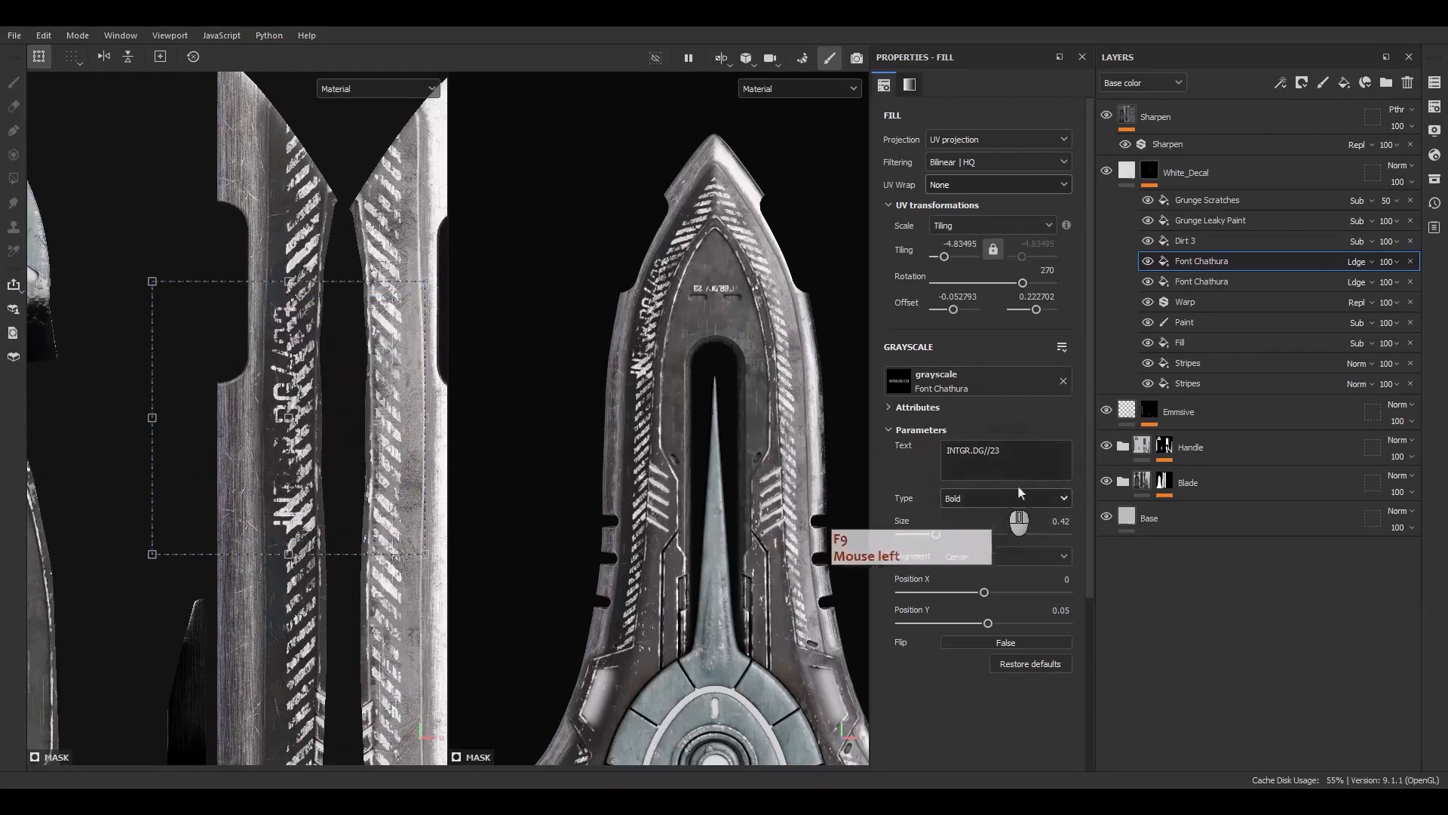
pyautogui.moveTo(1027, 458); pyautogui.dragTo(896, 450)
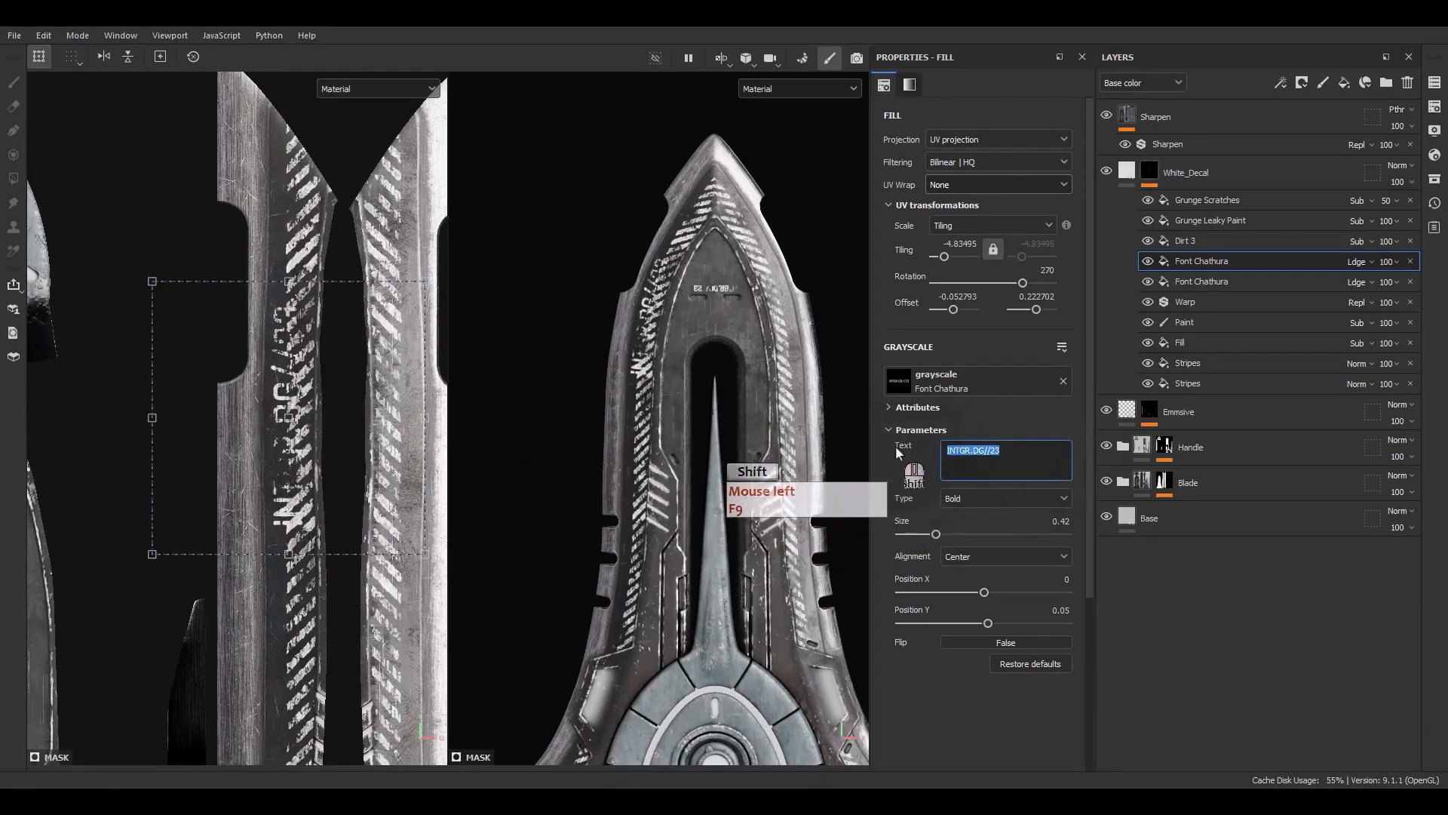
pyautogui.write('S')
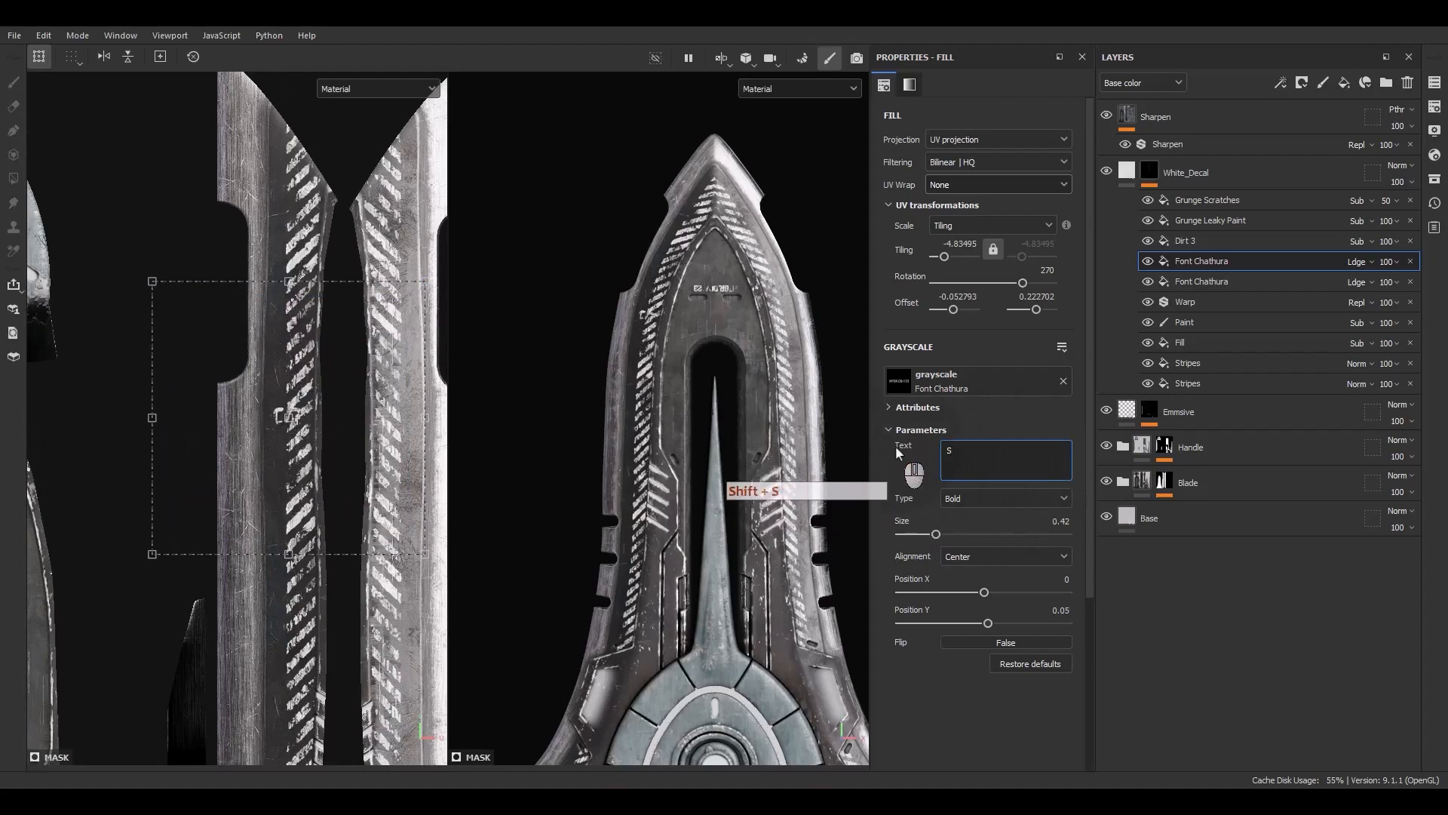
pyautogui.write('p')
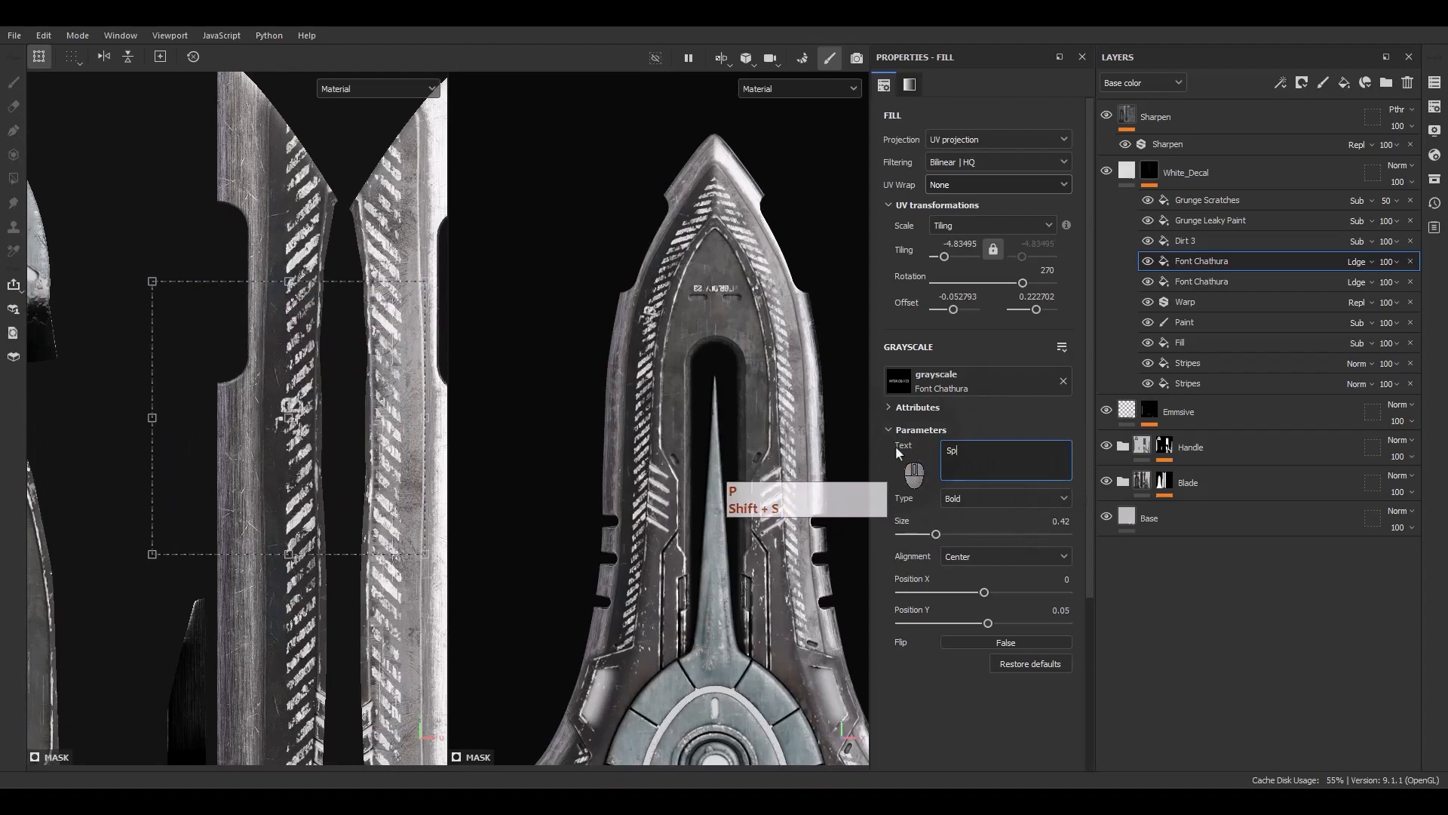
pyautogui.write('uck')
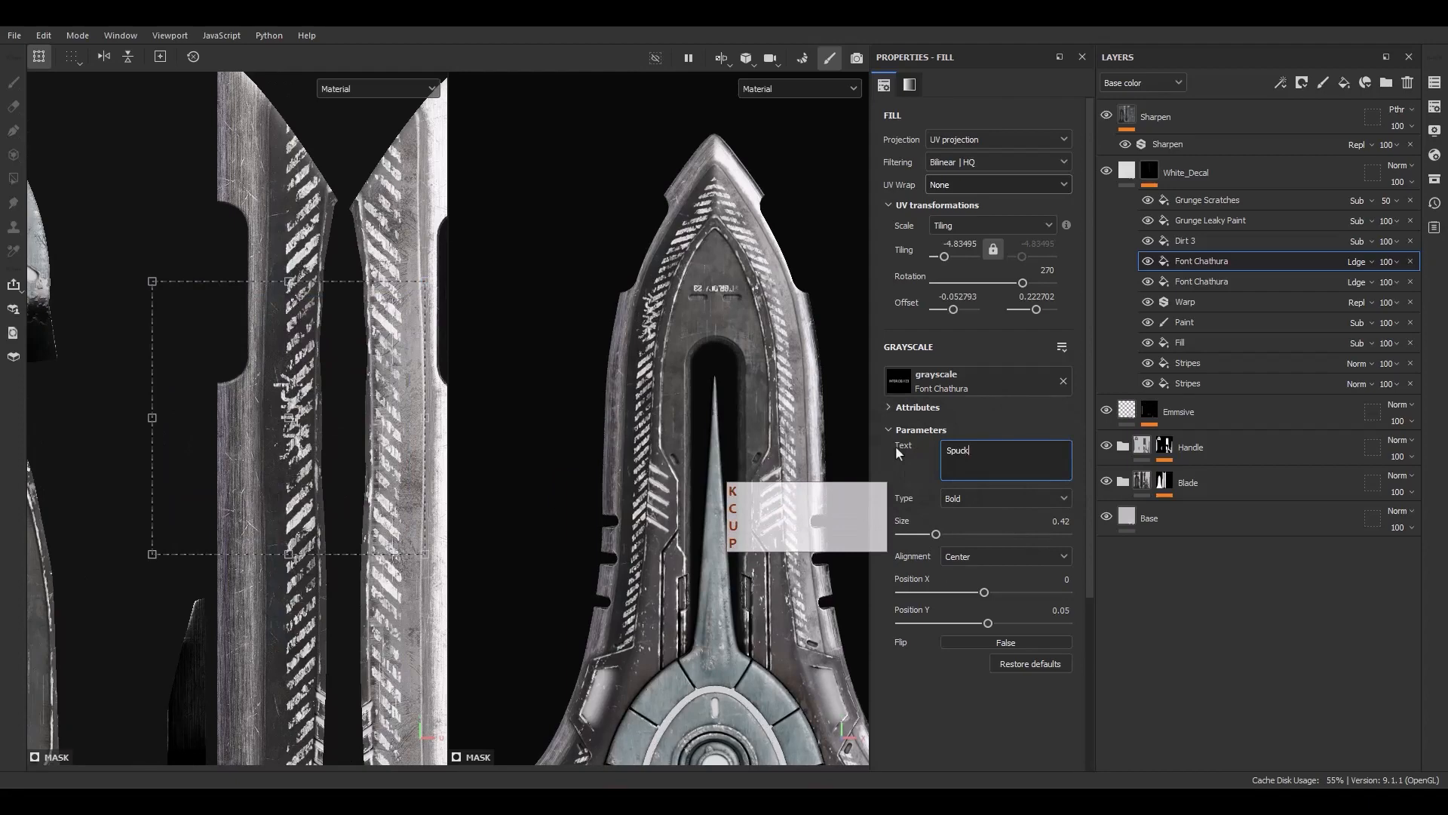
# Replace the duplicated text effect's text with SPUCK BLADE NEON in capitals
pyautogui.hotkey('ctrl', 'a')
pyautogui.press('capslock')
pyautogui.write('SP')
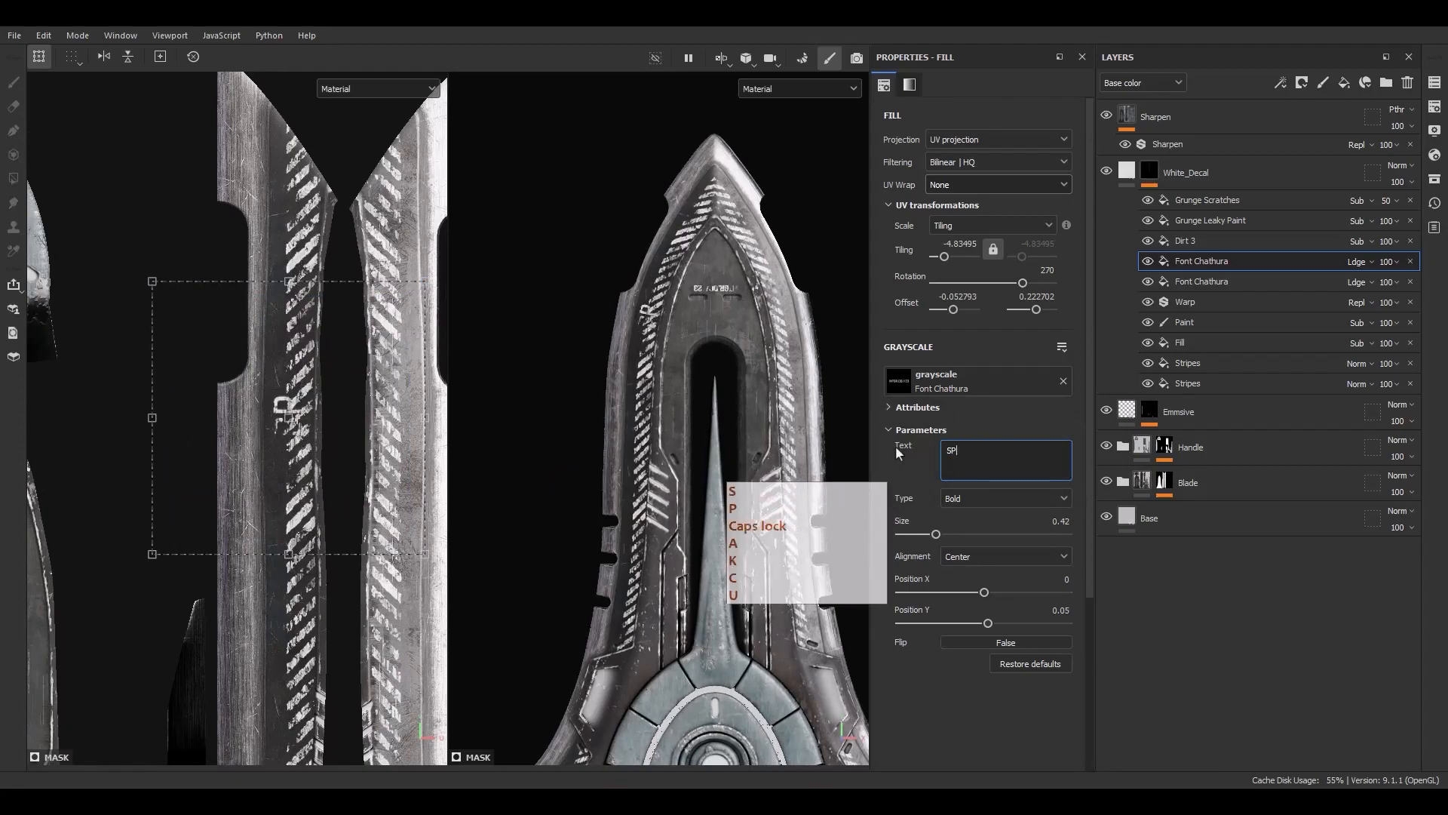
pyautogui.write('UCK HAZA')
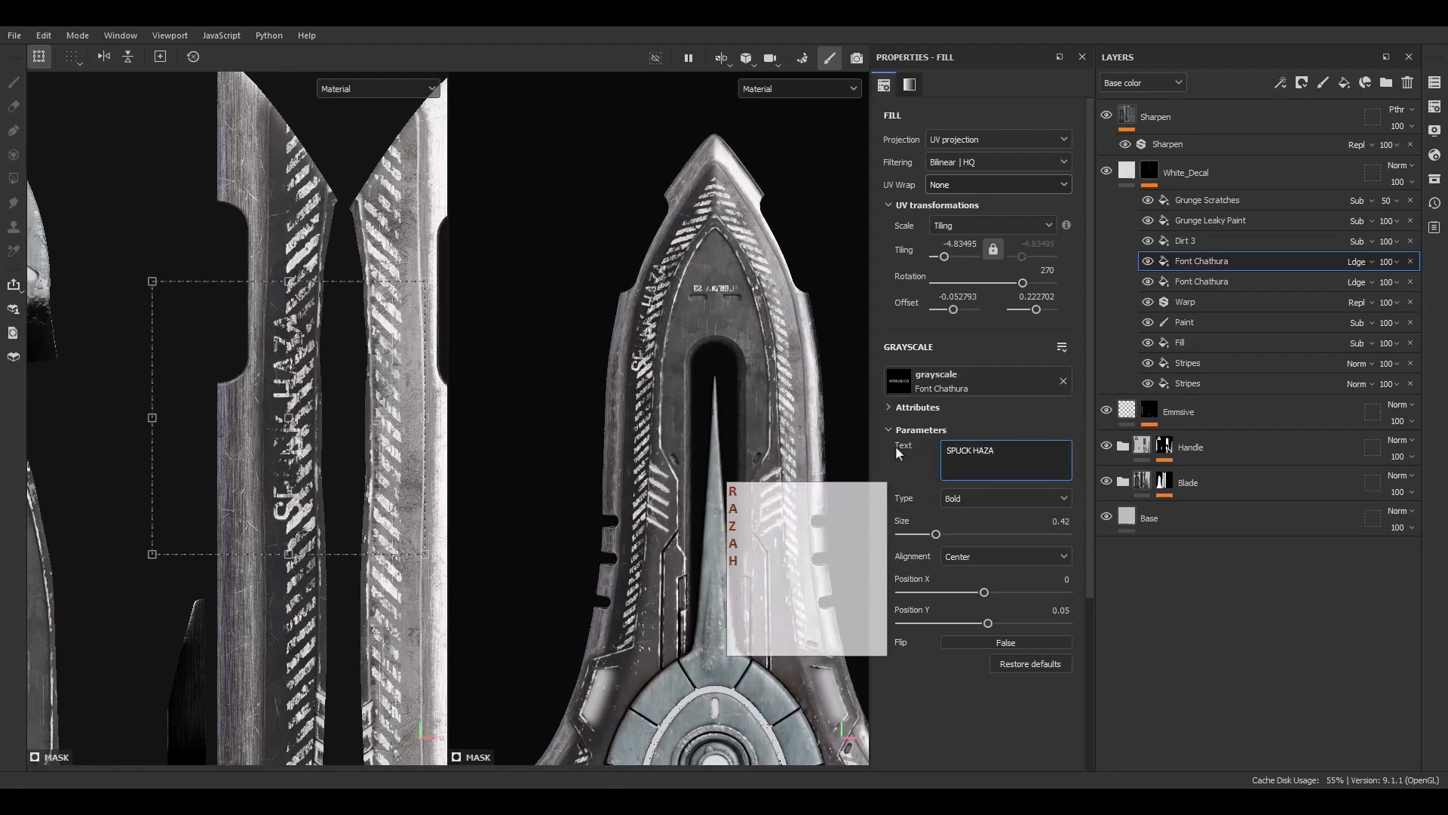
pyautogui.write('RD')
pyautogui.press('BackSpace')
pyautogui.press('BackSpace')
pyautogui.press('BackSpace')
pyautogui.press('BackSpace')
pyautogui.press('BackSpace')
pyautogui.press('BackSpace')
pyautogui.write('BLADE ')
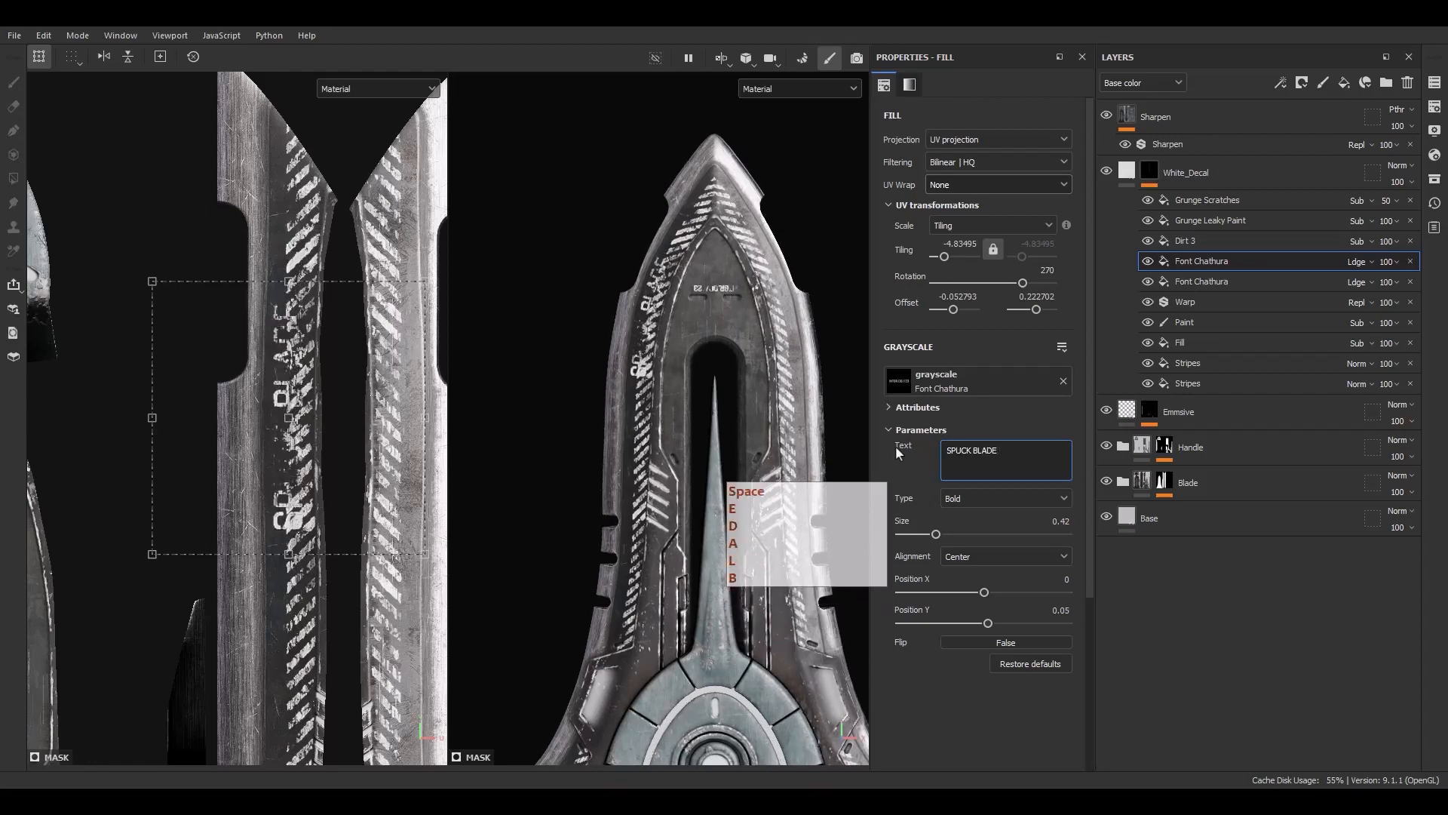
pyautogui.write('NEON')
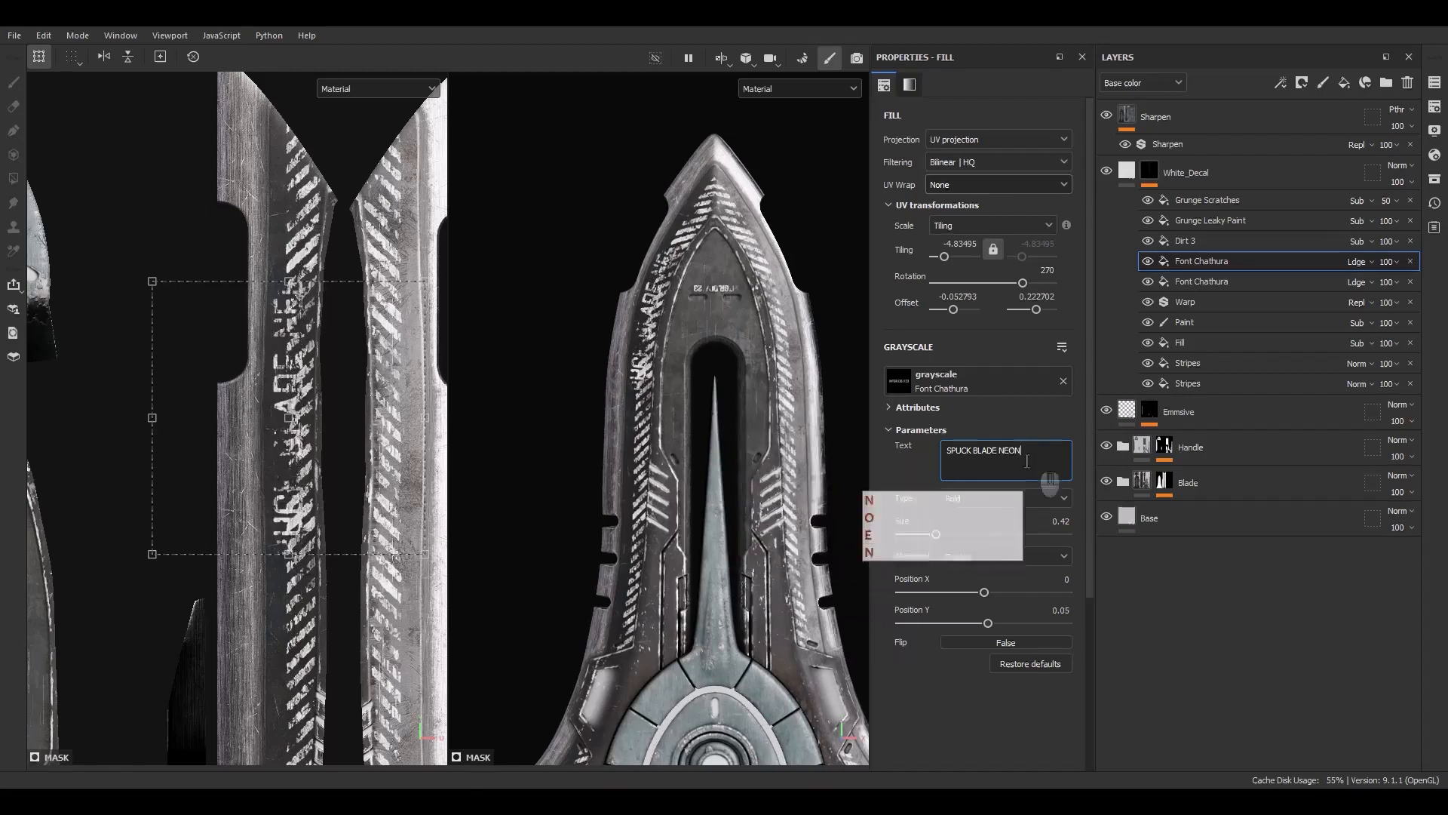
# Set the text size to 0.3 and move and scale the text along the blade's side strip
pyautogui.moveTo(936, 534); pyautogui.dragTo(925, 534)
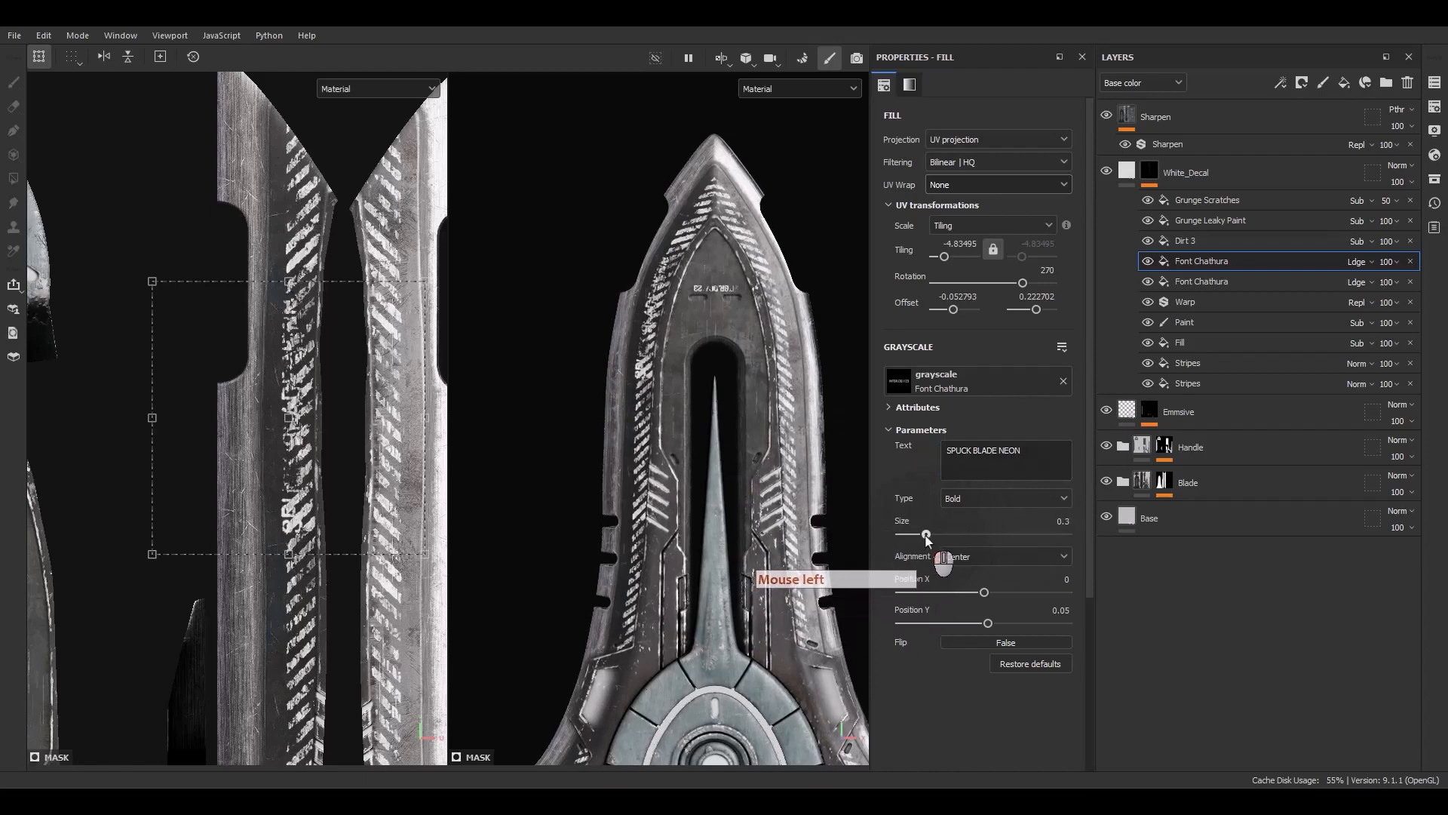
pyautogui.keyDown('alt'); pyautogui.moveTo(324, 362); pyautogui.dragTo(300, 357, button='middle'); pyautogui.keyUp('alt')
pyautogui.keyDown('ctrl'); pyautogui.keyDown('shift'); pyautogui.moveTo(401, 276); pyautogui.dragTo(437, 254); pyautogui.keyUp('shift'); pyautogui.keyUp('ctrl')
pyautogui.moveTo(367, 351); pyautogui.dragTo(362, 353)
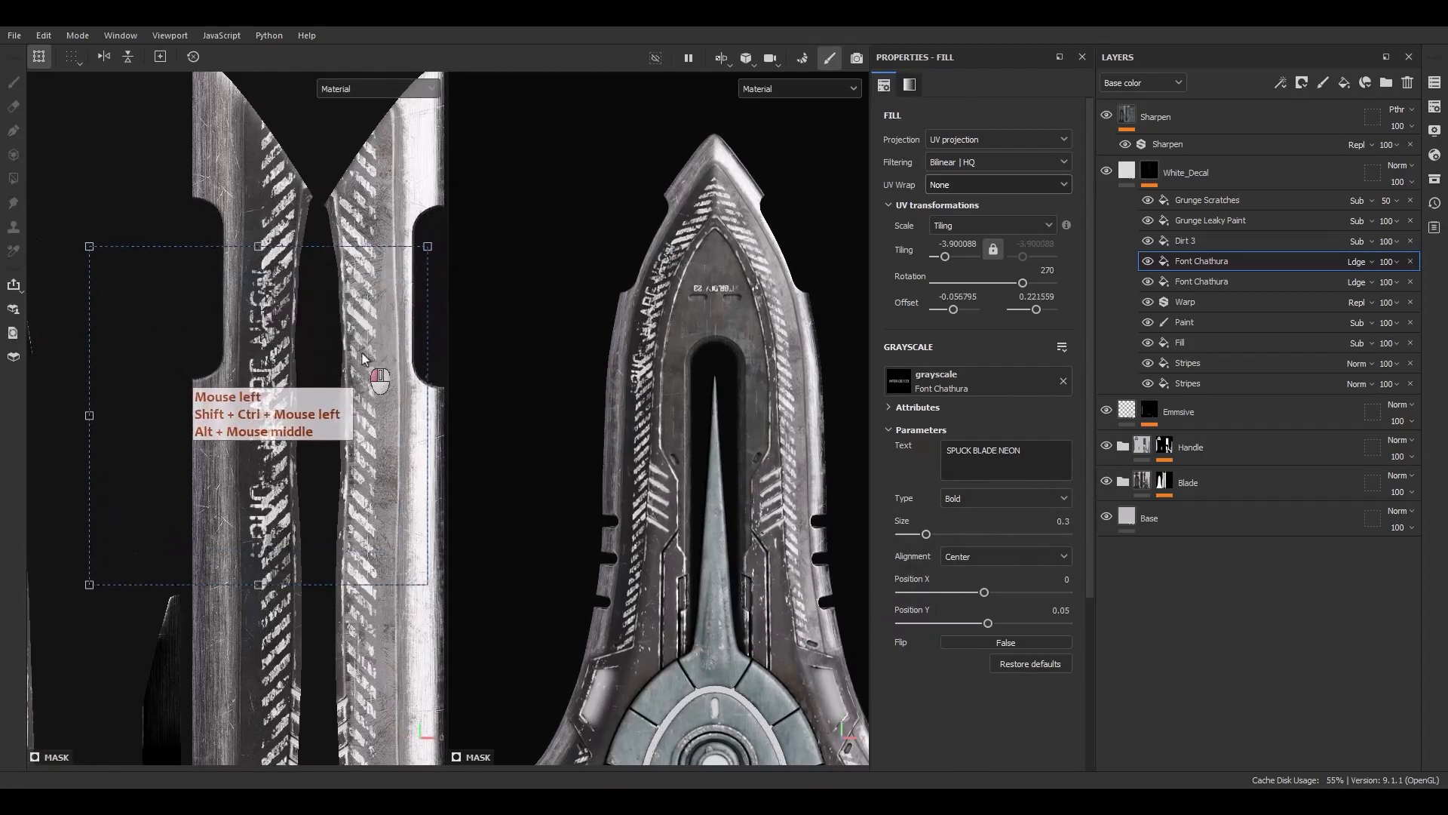
pyautogui.keyDown('alt'); pyautogui.moveTo(655, 279); pyautogui.dragTo(668, 330, button='middle'); pyautogui.keyUp('alt')
pyautogui.scroll(5, 687, 287)
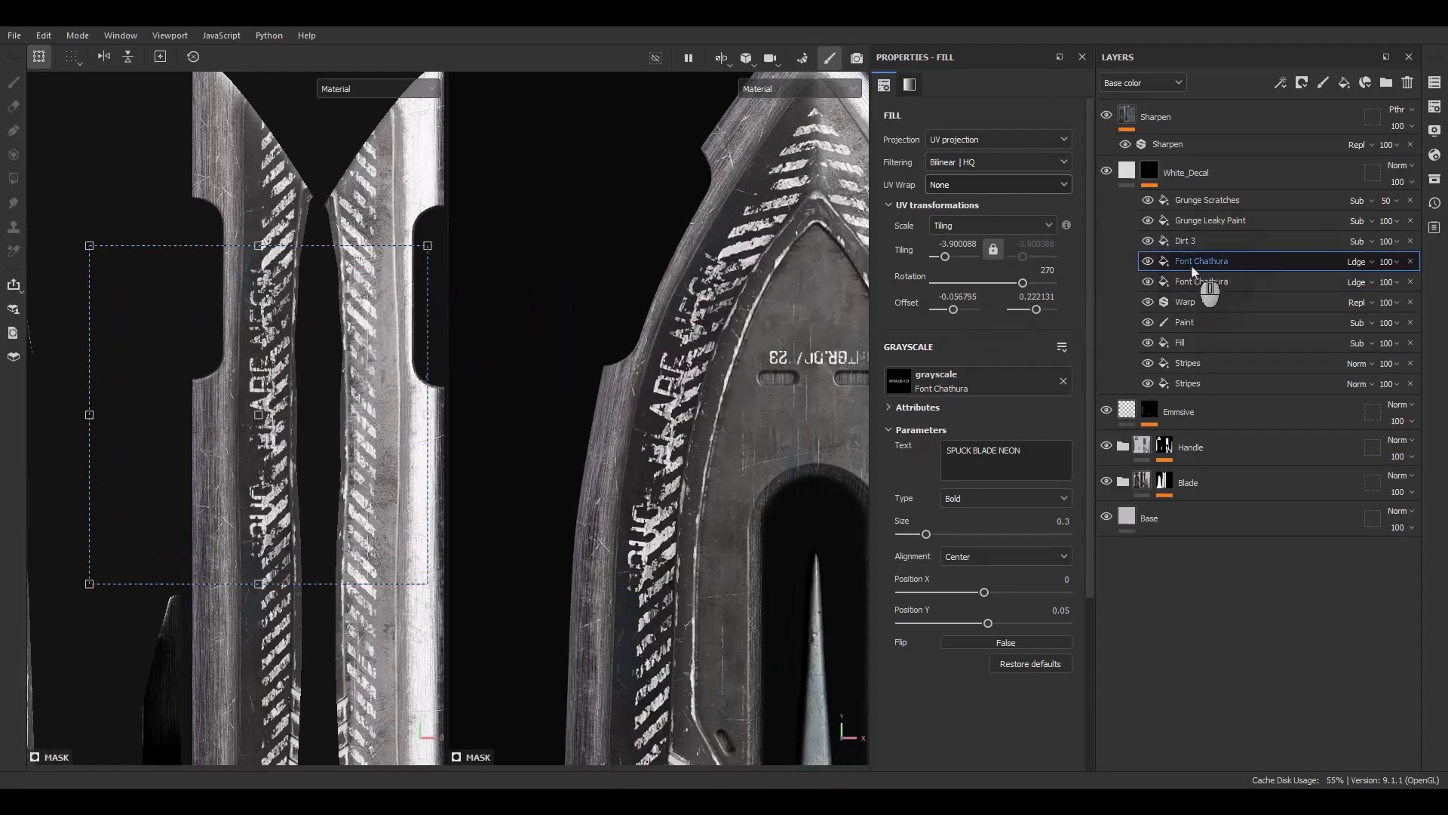
# Add a fill effect to the White_Decal mask, set its blend mode to Subtract and its value to 1
pyautogui.rightClick(1193, 346)
pyautogui.click(1241, 594)
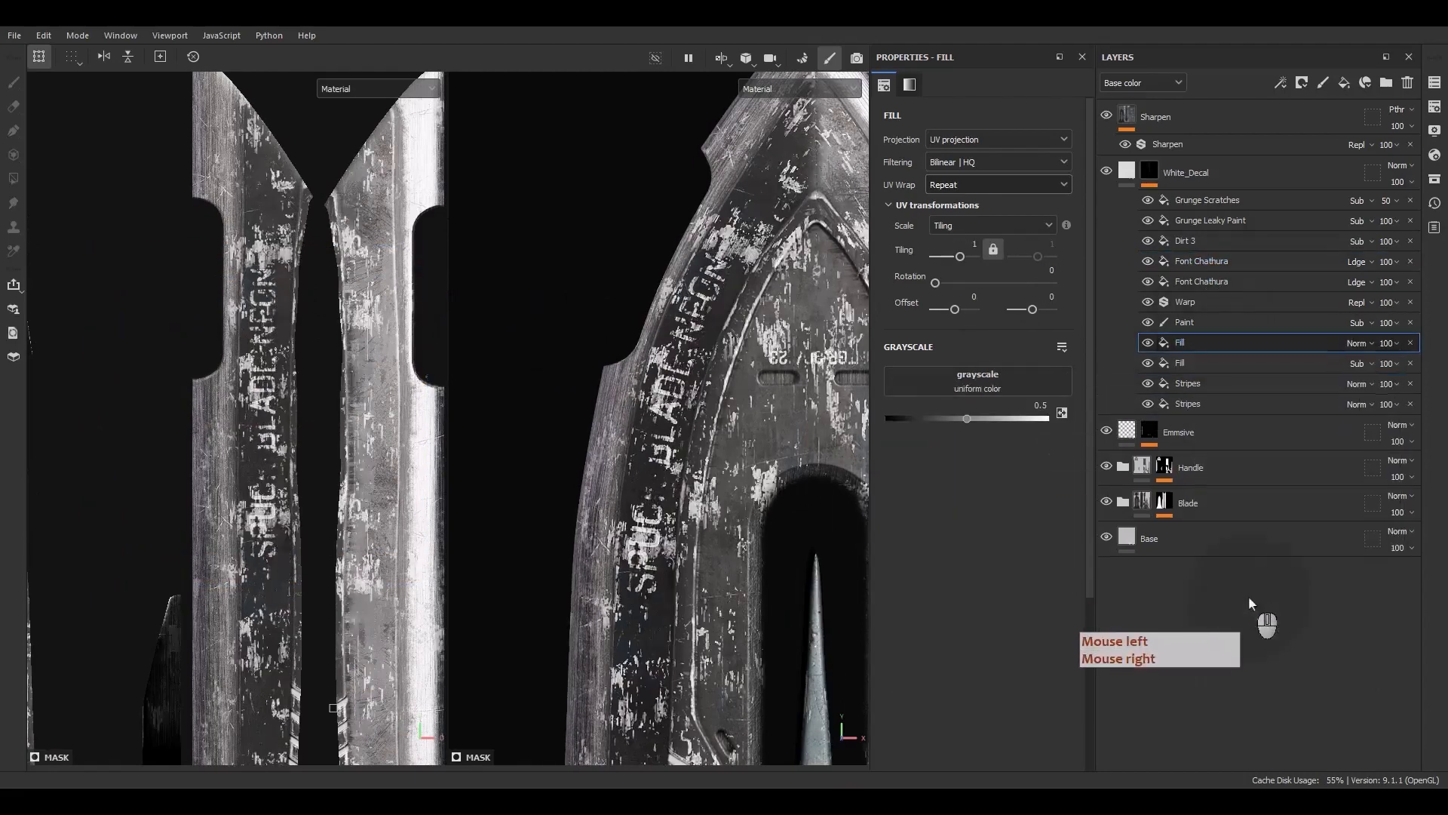
pyautogui.click(1358, 344)
pyautogui.click(1354, 227)
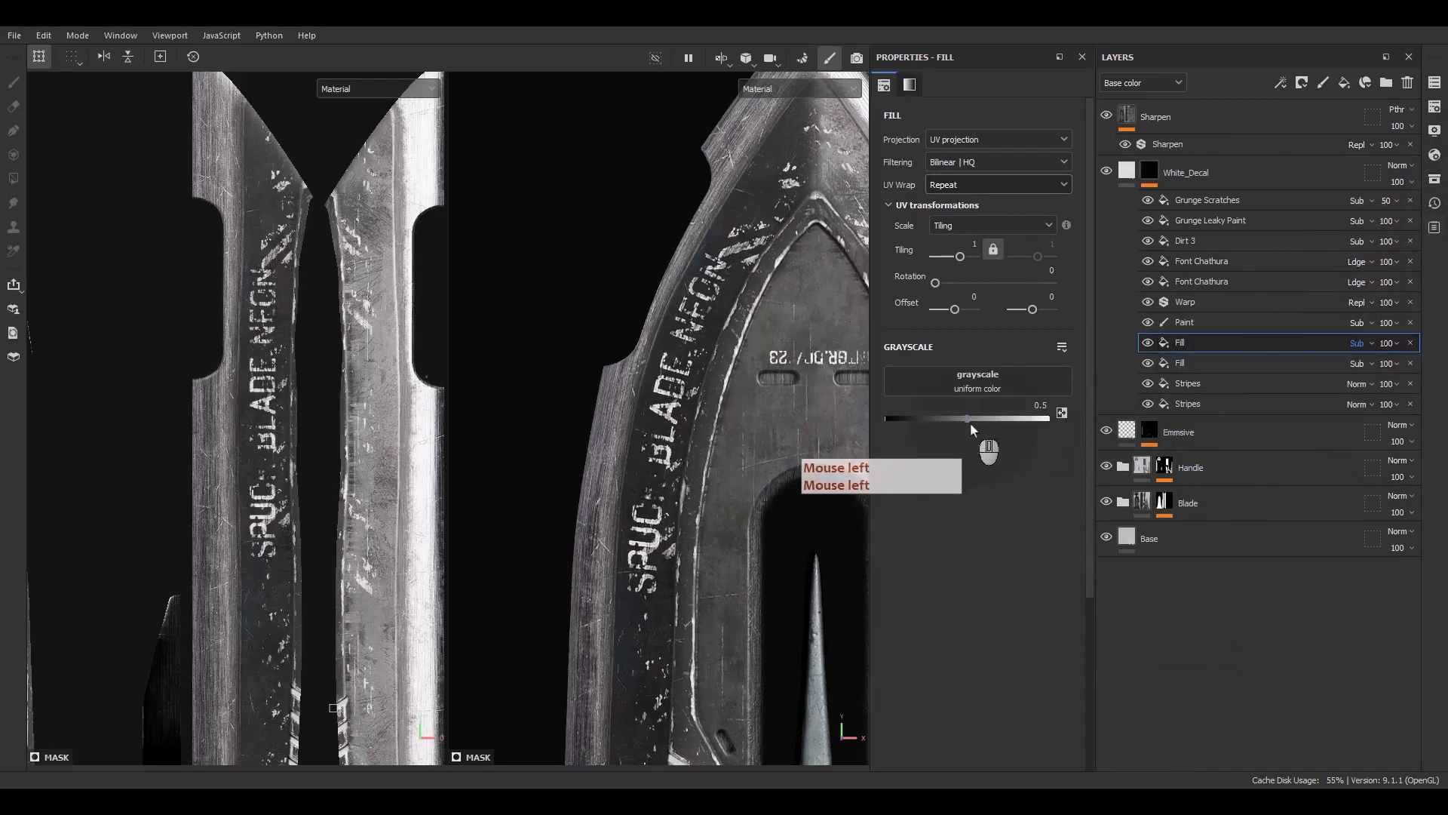
pyautogui.moveTo(970, 422); pyautogui.dragTo(1052, 420)
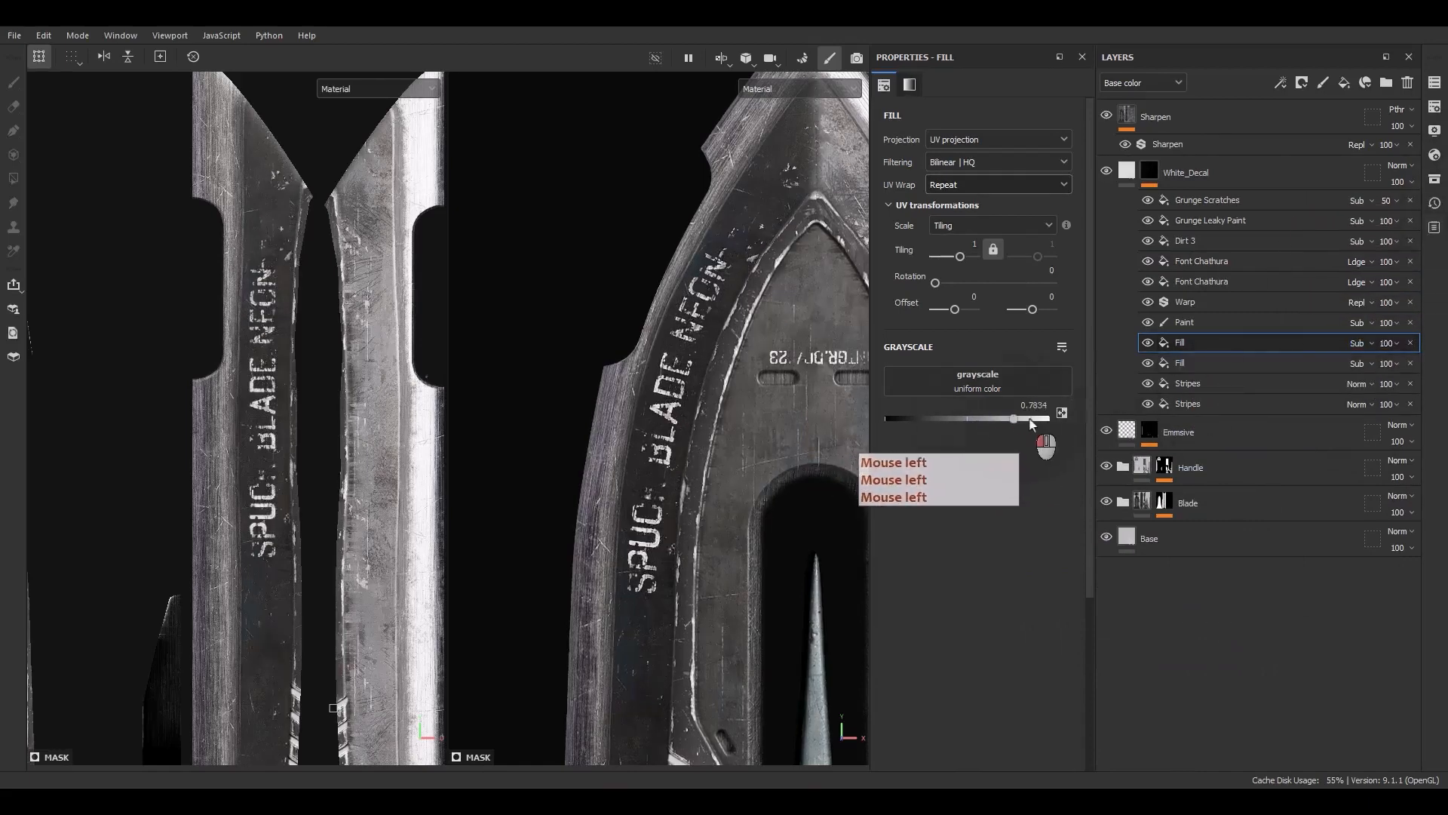
# Set the new fill's UV wrap to None and scale and place it as a strip over the lettering
pyautogui.click(951, 181)
pyautogui.click(941, 203)
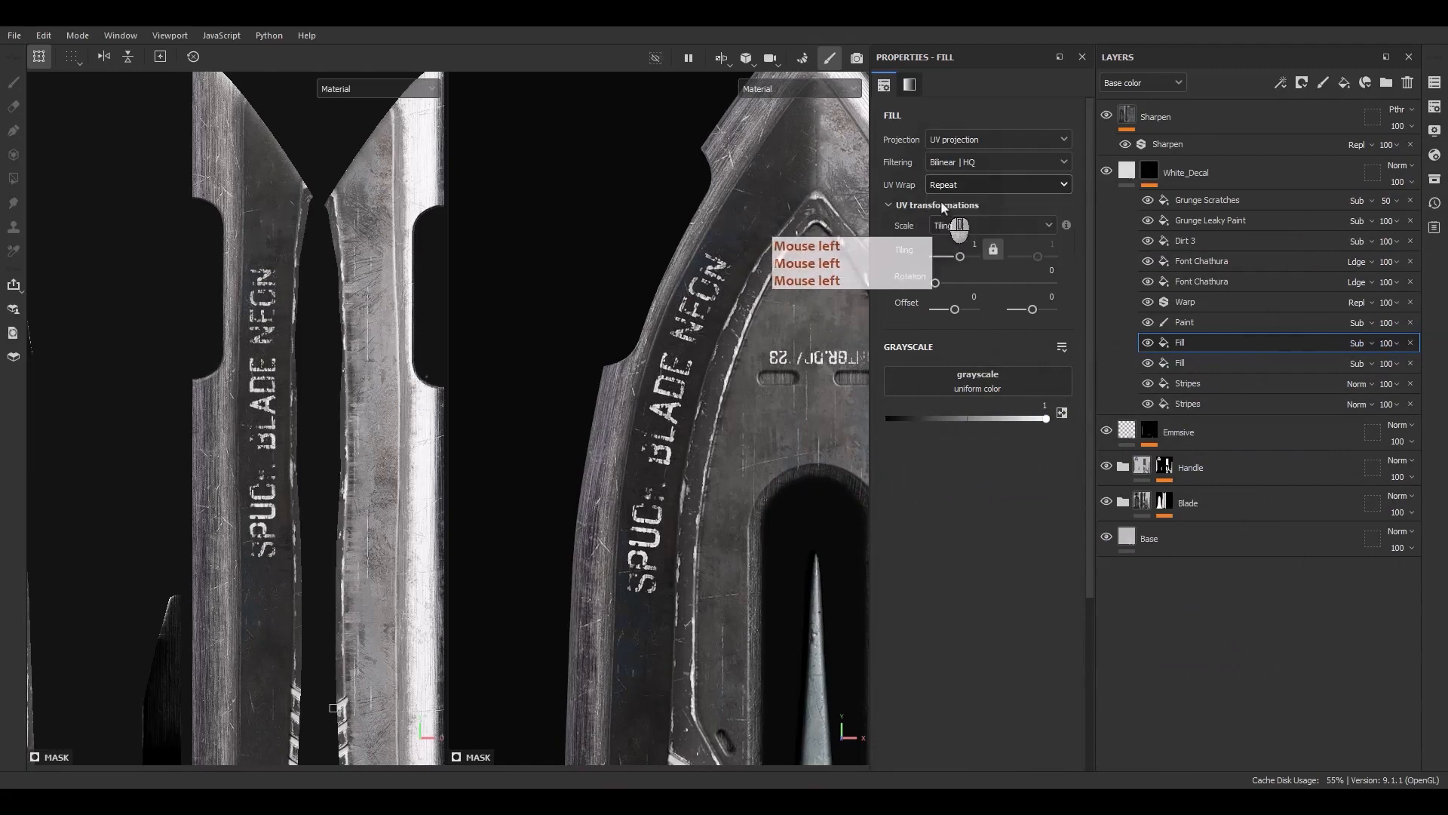
pyautogui.scroll(-5, 480, 426)
pyautogui.scroll(-8, 156, 445)
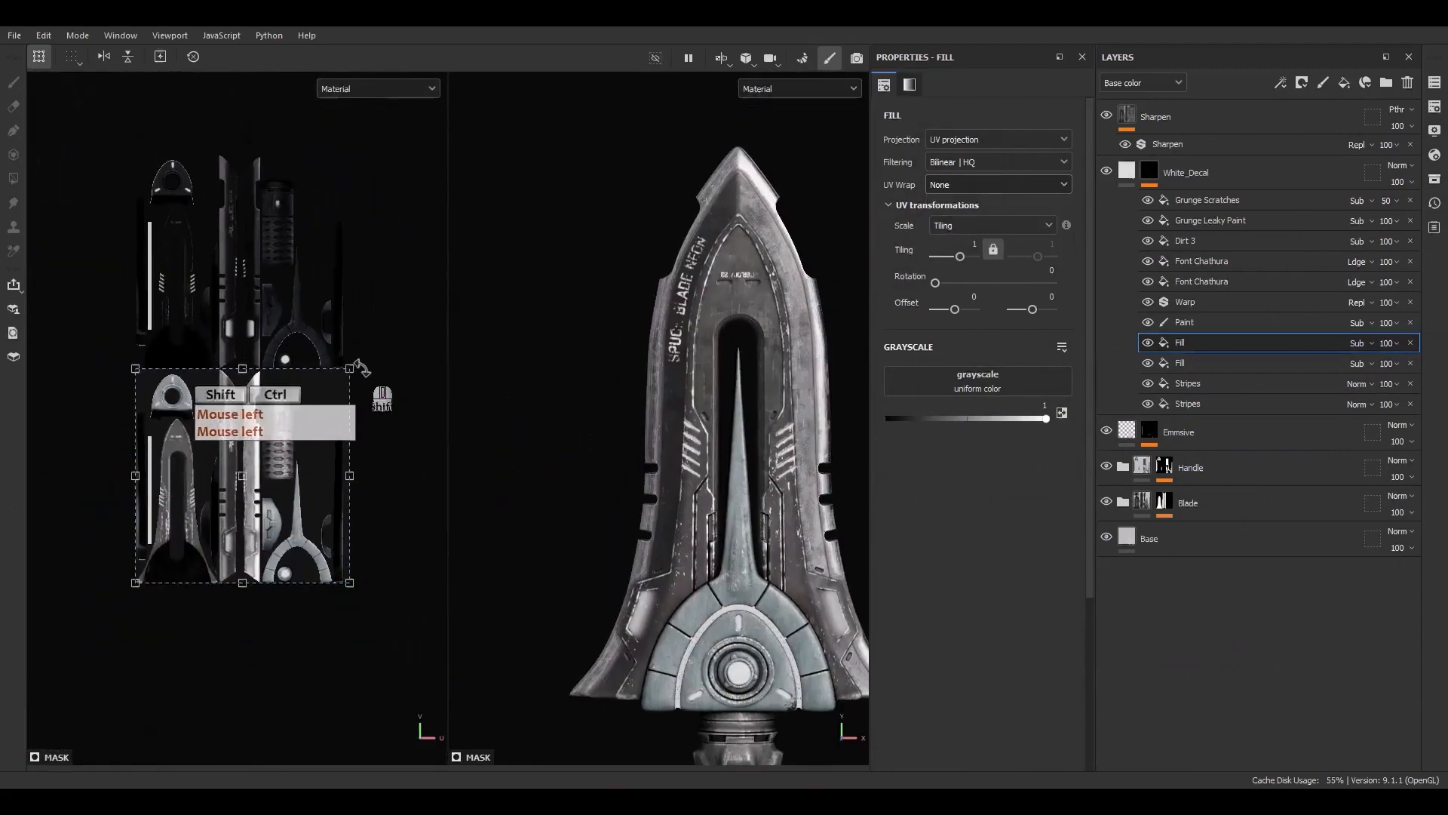
pyautogui.keyDown('ctrl'); pyautogui.keyDown('shift'); pyautogui.moveTo(299, 369); pyautogui.dragTo(215, 197); pyautogui.keyUp('shift'); pyautogui.keyUp('ctrl')
pyautogui.scroll(6, 240, 480)
pyautogui.scroll(2, 215, 197)
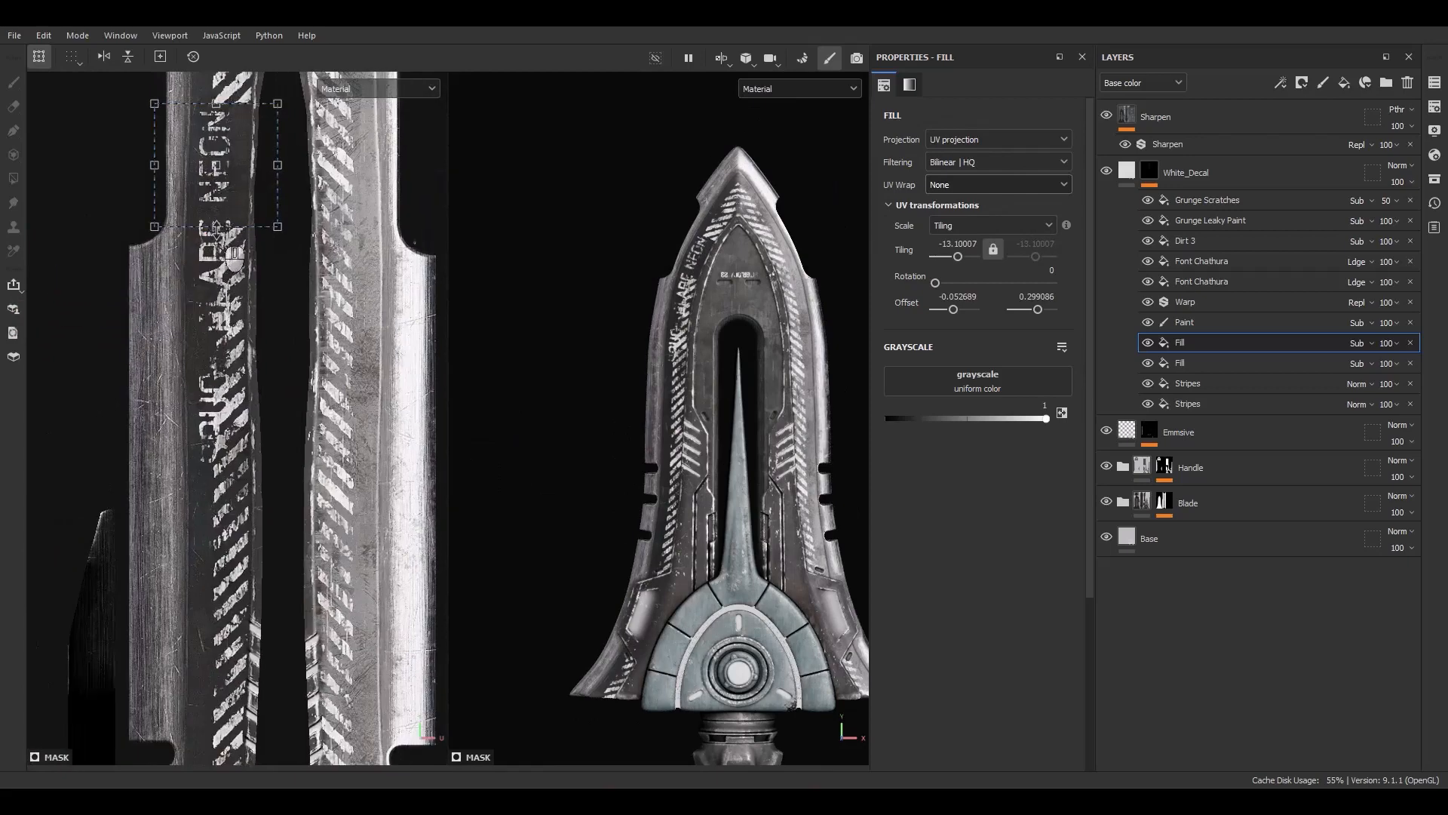
pyautogui.moveTo(216, 226); pyautogui.dragTo(227, 450)
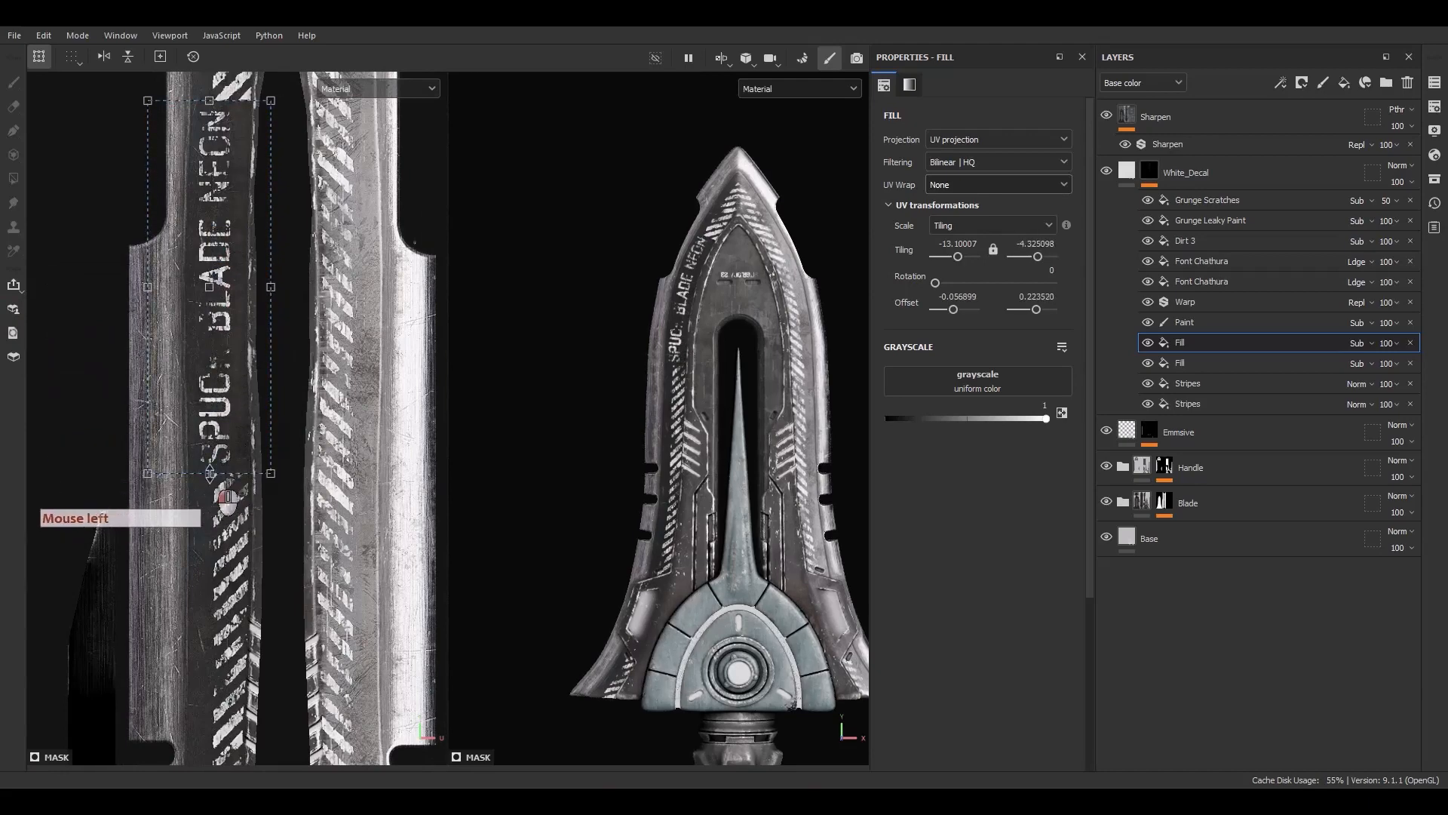
pyautogui.keyDown('alt'); pyautogui.moveTo(282, 186); pyautogui.dragTo(279, 242, button='middle'); pyautogui.keyUp('alt')
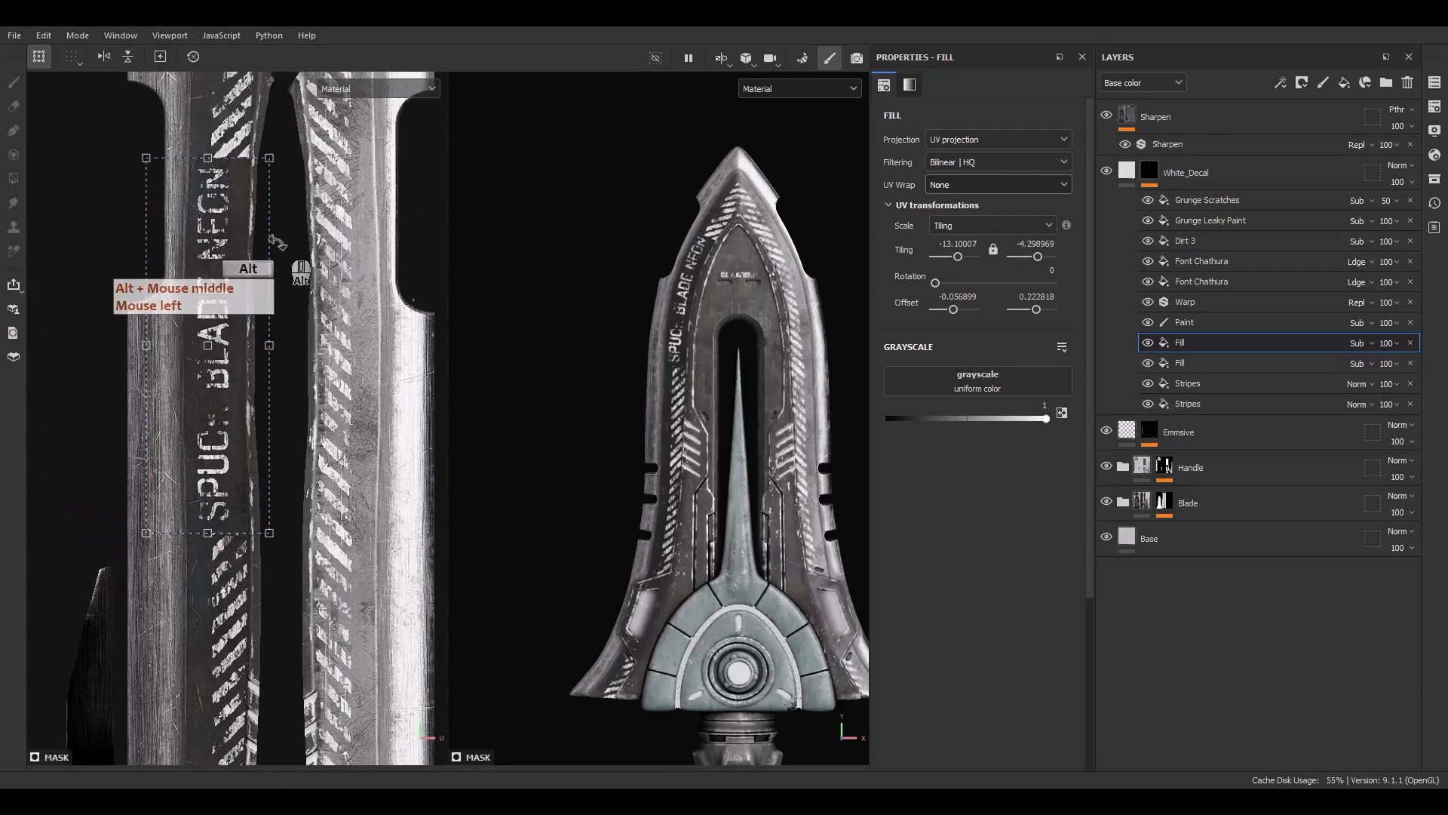
pyautogui.moveTo(202, 157); pyautogui.dragTo(199, 155)
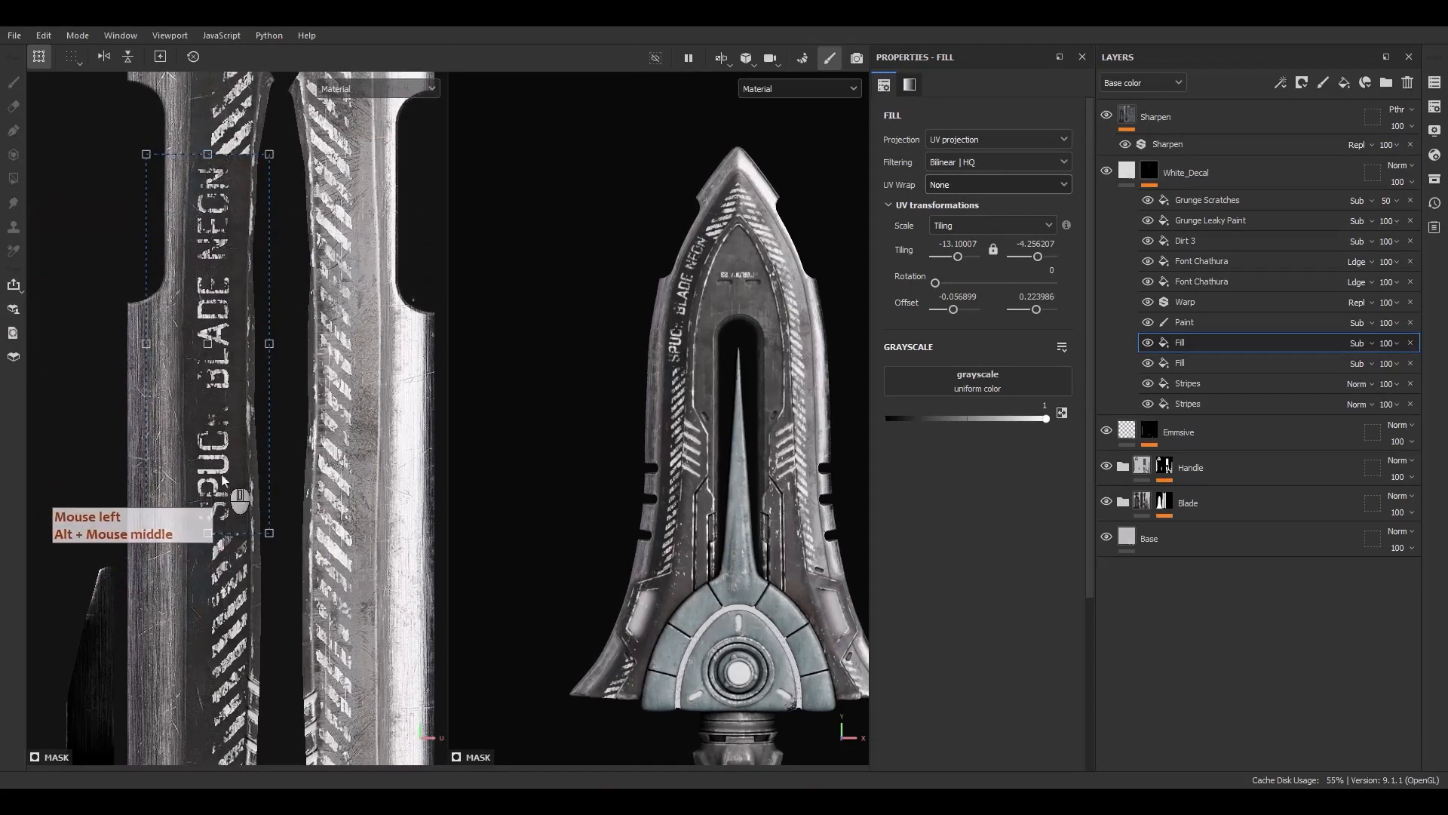
pyautogui.moveTo(222, 477); pyautogui.dragTo(231, 477)
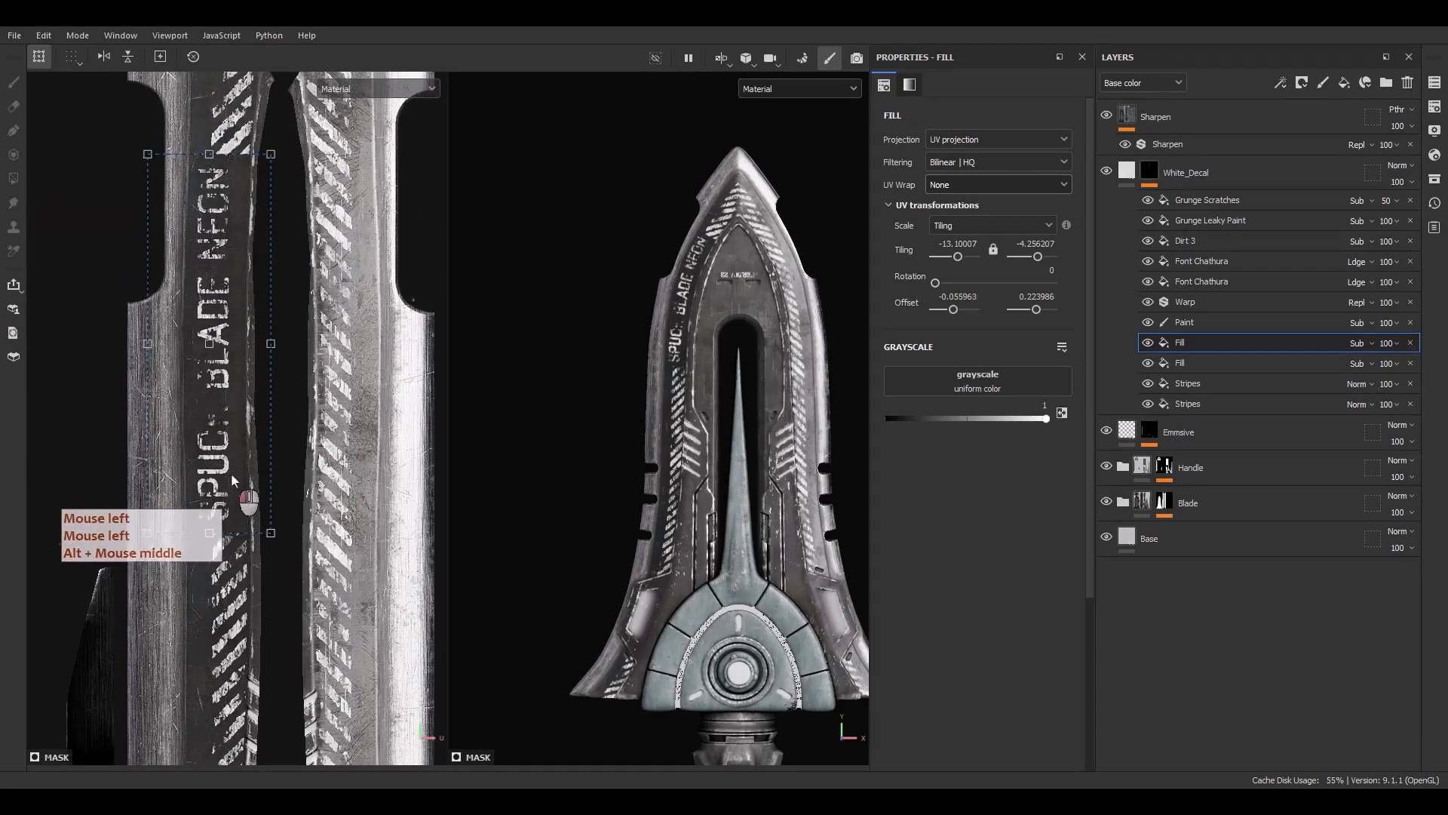
# Reposition and rescale the SPUCK BLADE NEON text on the blade's side strip
pyautogui.click(1207, 261)
pyautogui.scroll(5, 663, 392)
pyautogui.scroll(1, 264, 347)
pyautogui.moveTo(255, 350); pyautogui.dragTo(267, 350)
pyautogui.scroll(-2, 281, 253)
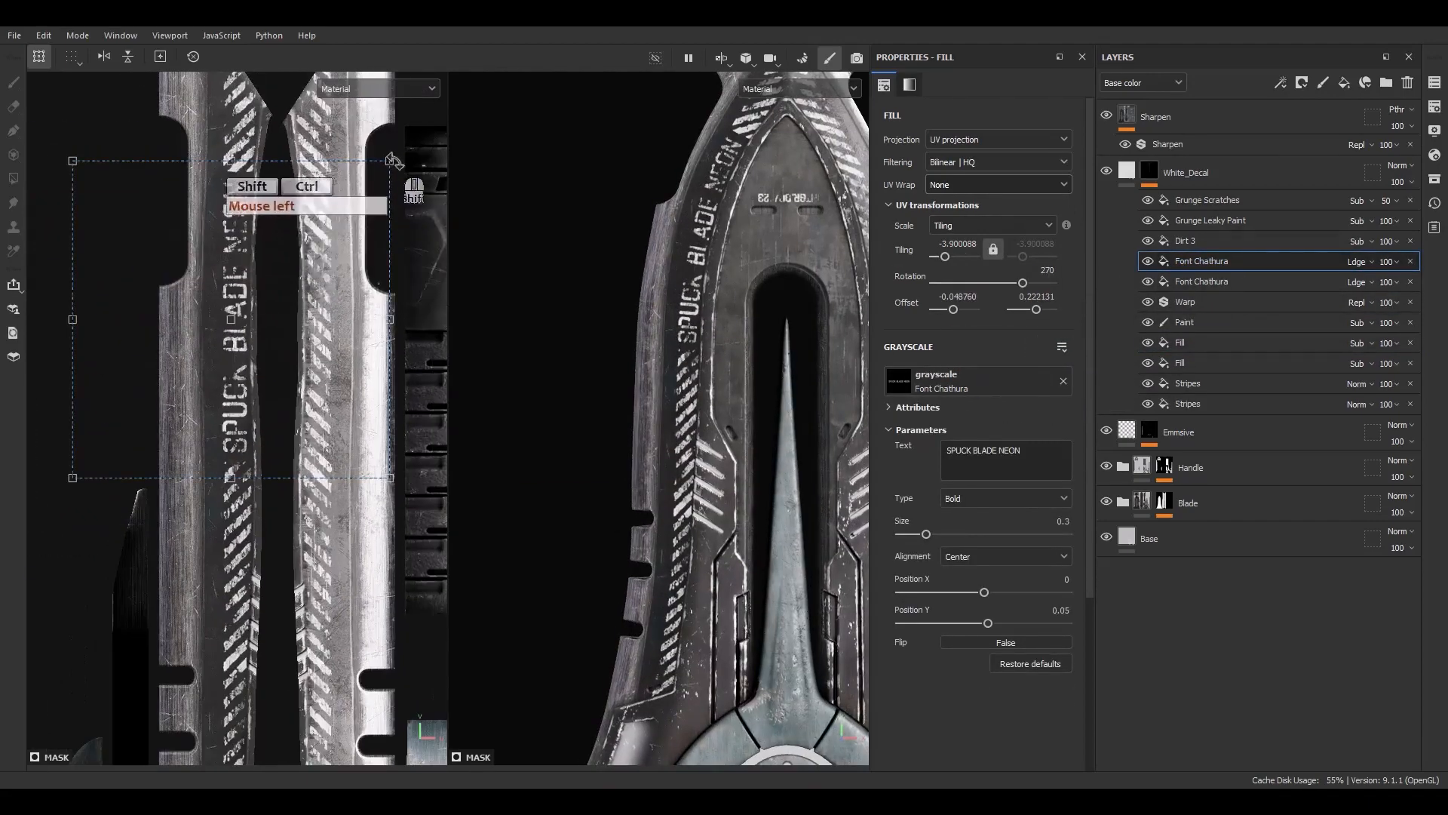
pyautogui.keyDown('ctrl'); pyautogui.keyDown('shift'); pyautogui.moveTo(396, 155); pyautogui.dragTo(383, 164); pyautogui.keyUp('shift'); pyautogui.keyUp('ctrl')
pyautogui.click(300, 340)
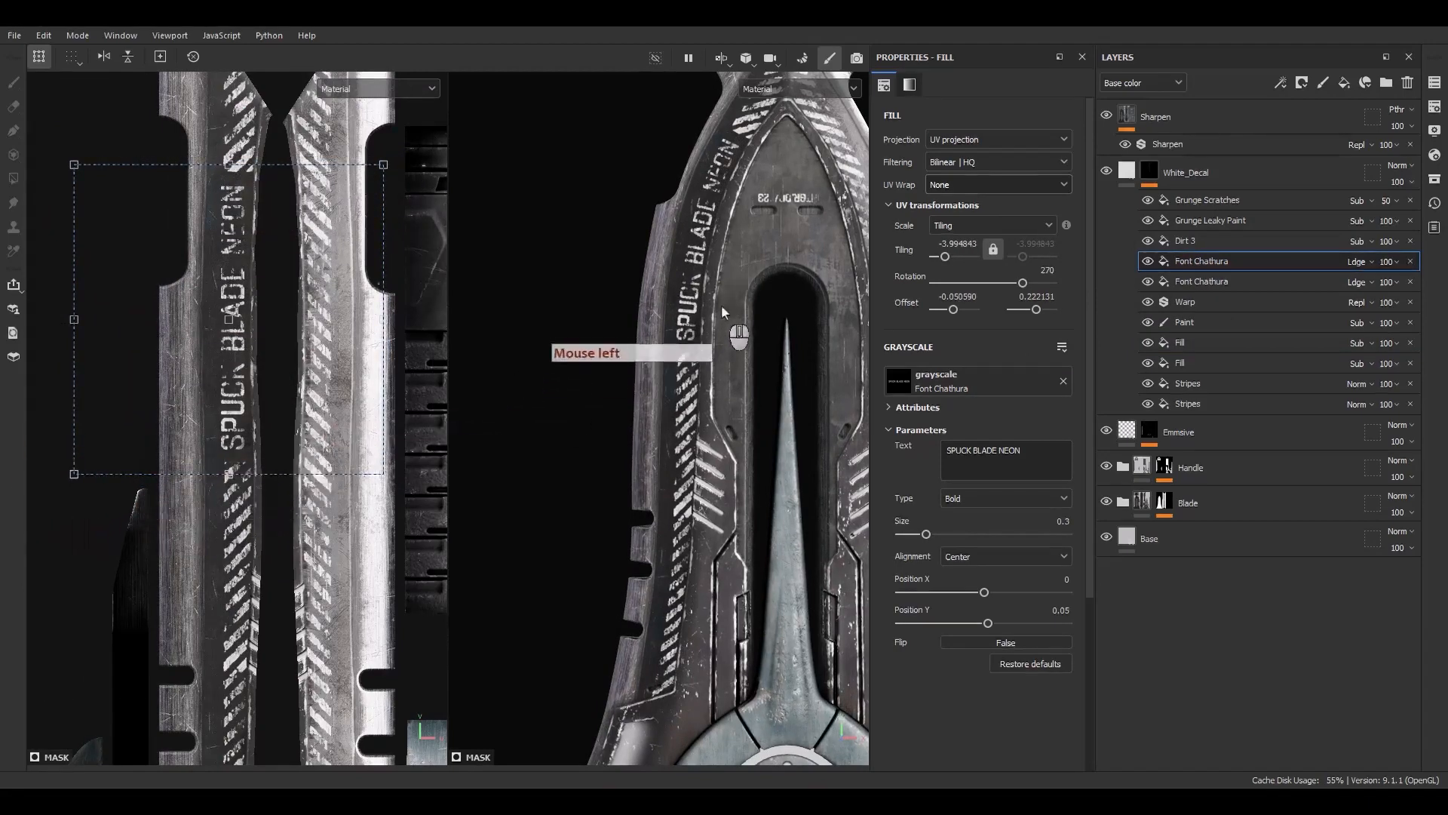
pyautogui.keyDown('alt'); pyautogui.moveTo(683, 313); pyautogui.dragTo(641, 402, button='middle'); pyautogui.keyUp('alt')
pyautogui.keyDown('alt'); pyautogui.moveTo(641, 399); pyautogui.dragTo(715, 376); pyautogui.keyUp('alt')
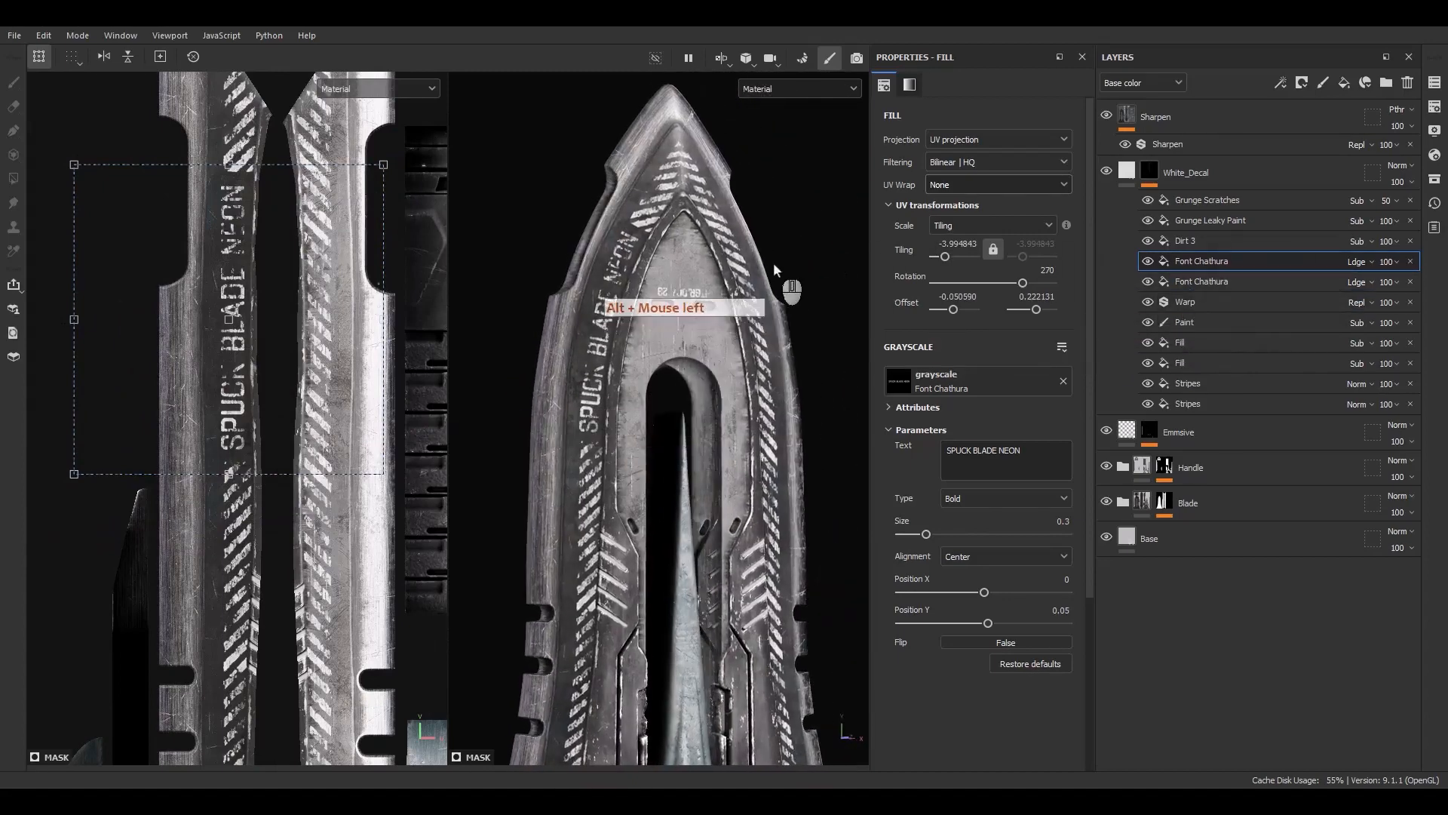
pyautogui.keyDown('alt'); pyautogui.moveTo(176, 364); pyautogui.dragTo(162, 356, button='middle'); pyautogui.keyUp('alt')
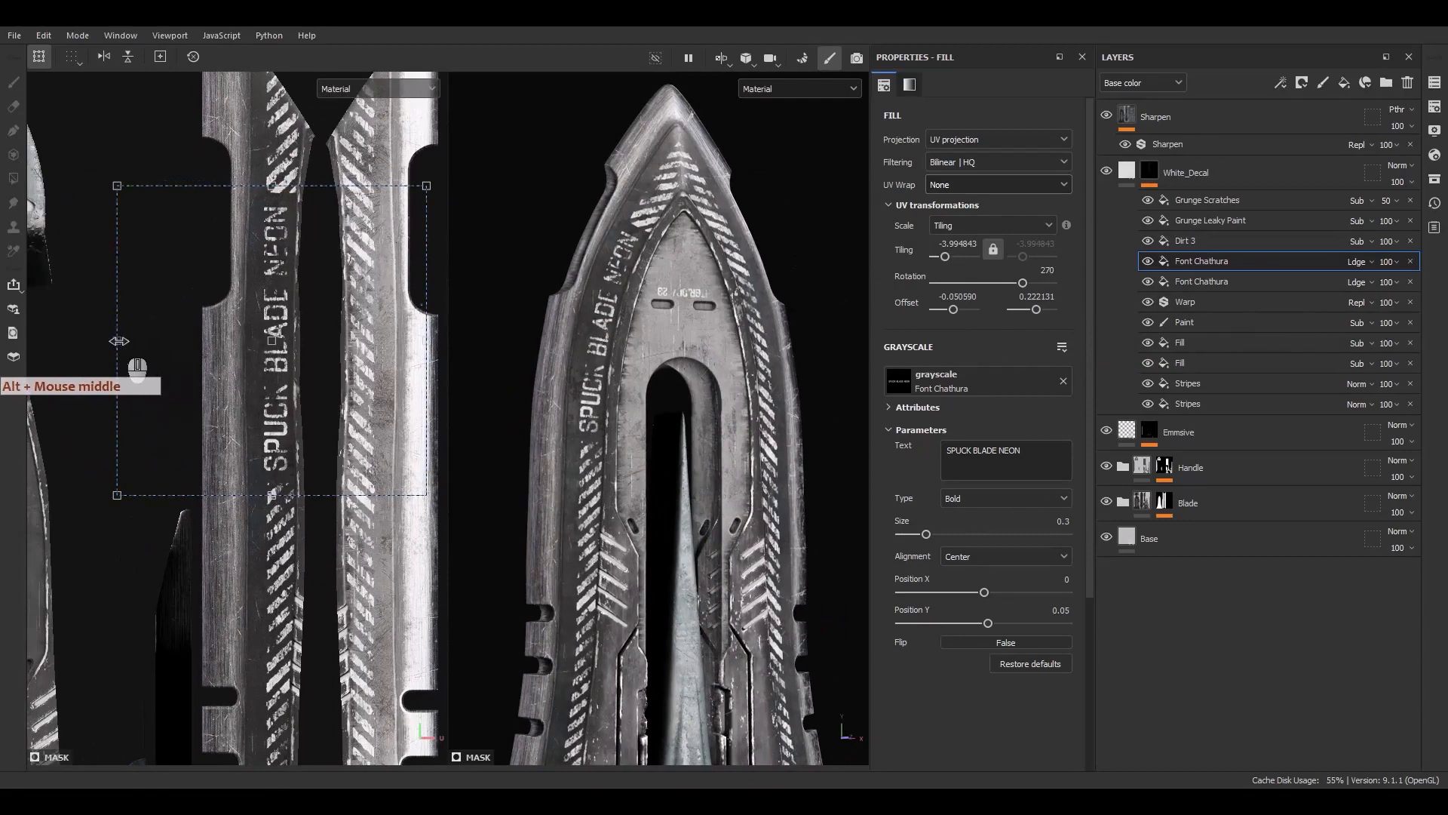
pyautogui.moveTo(118, 341); pyautogui.dragTo(32, 340)
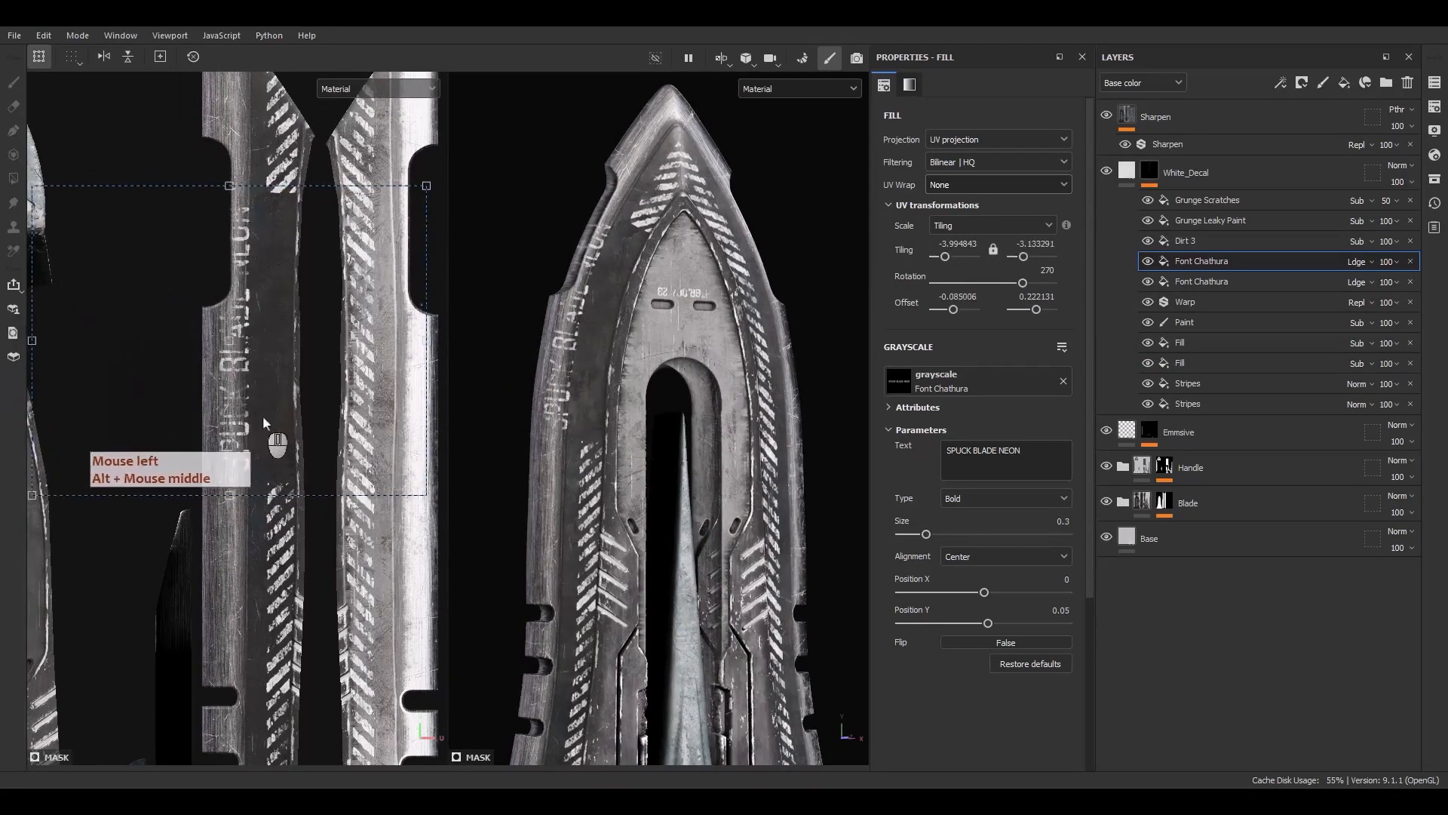
pyautogui.moveTo(264, 423); pyautogui.dragTo(300, 417)
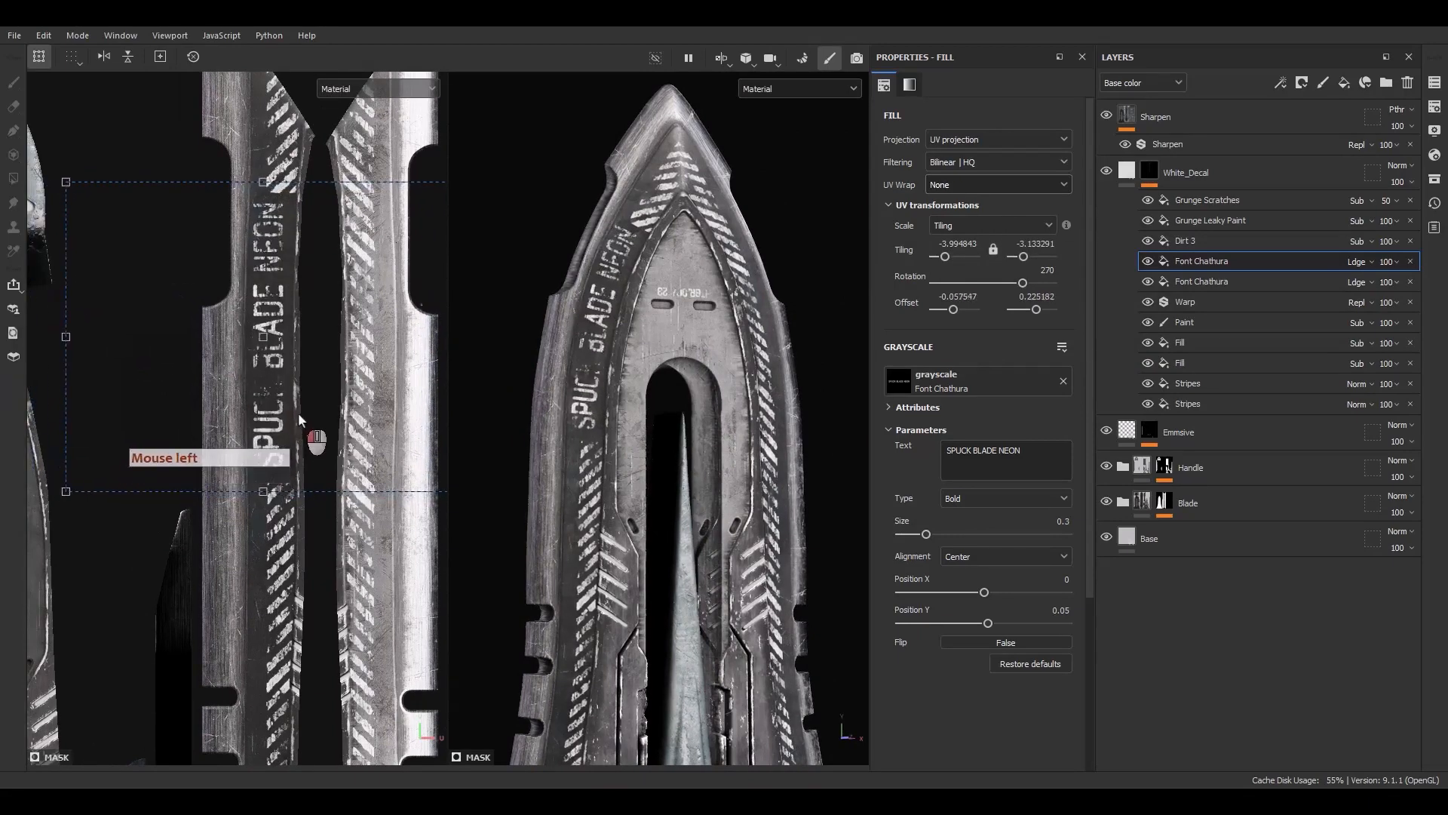
pyautogui.moveTo(285, 462); pyautogui.dragTo(287, 468)
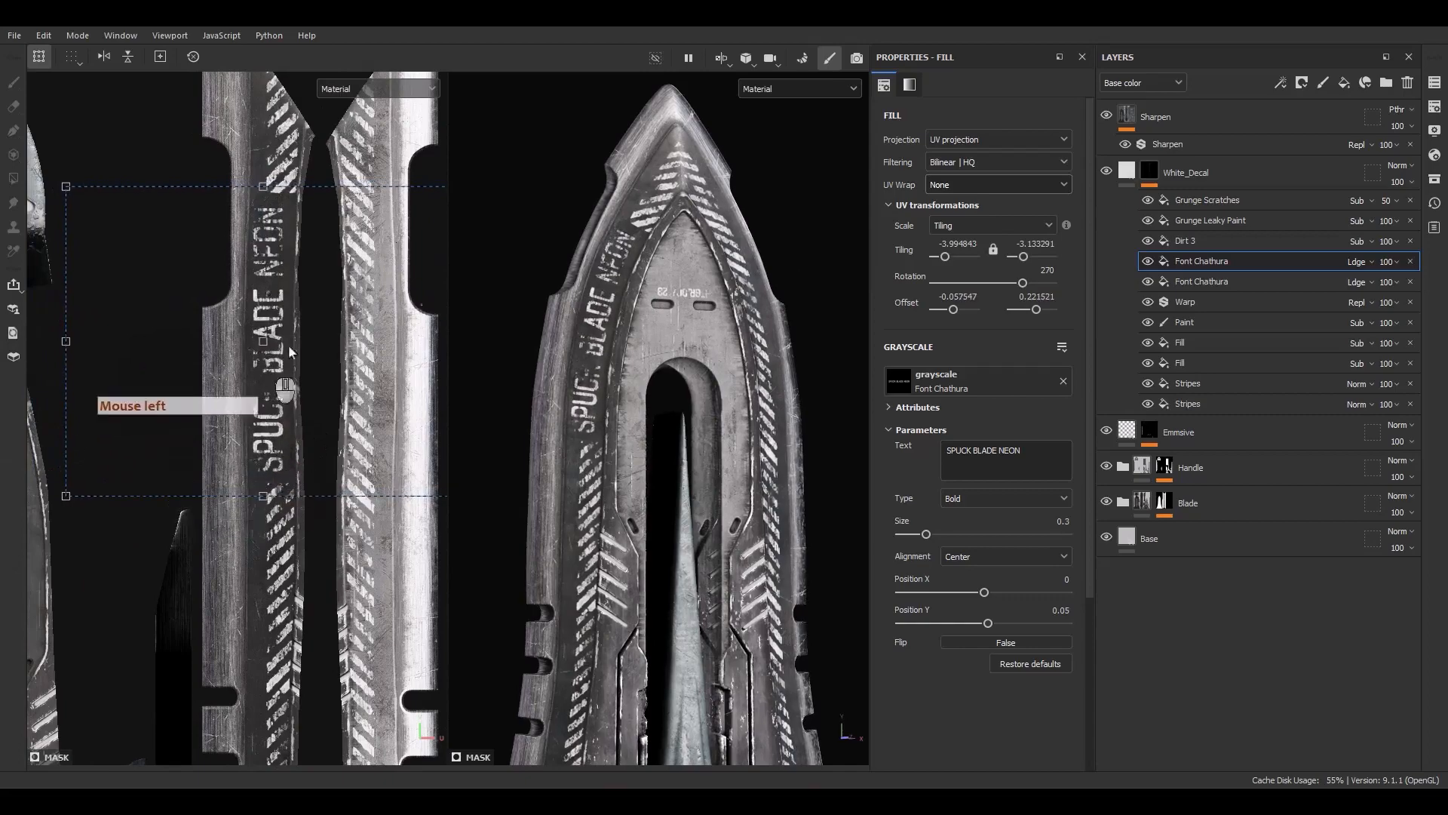
pyautogui.moveTo(630, 253)
pyautogui.keyDown('alt'); pyautogui.mouseDown()
pyautogui.moveTo(539, 389)
pyautogui.moveTo(541, 418)
pyautogui.mouseUp(); pyautogui.keyUp('alt')
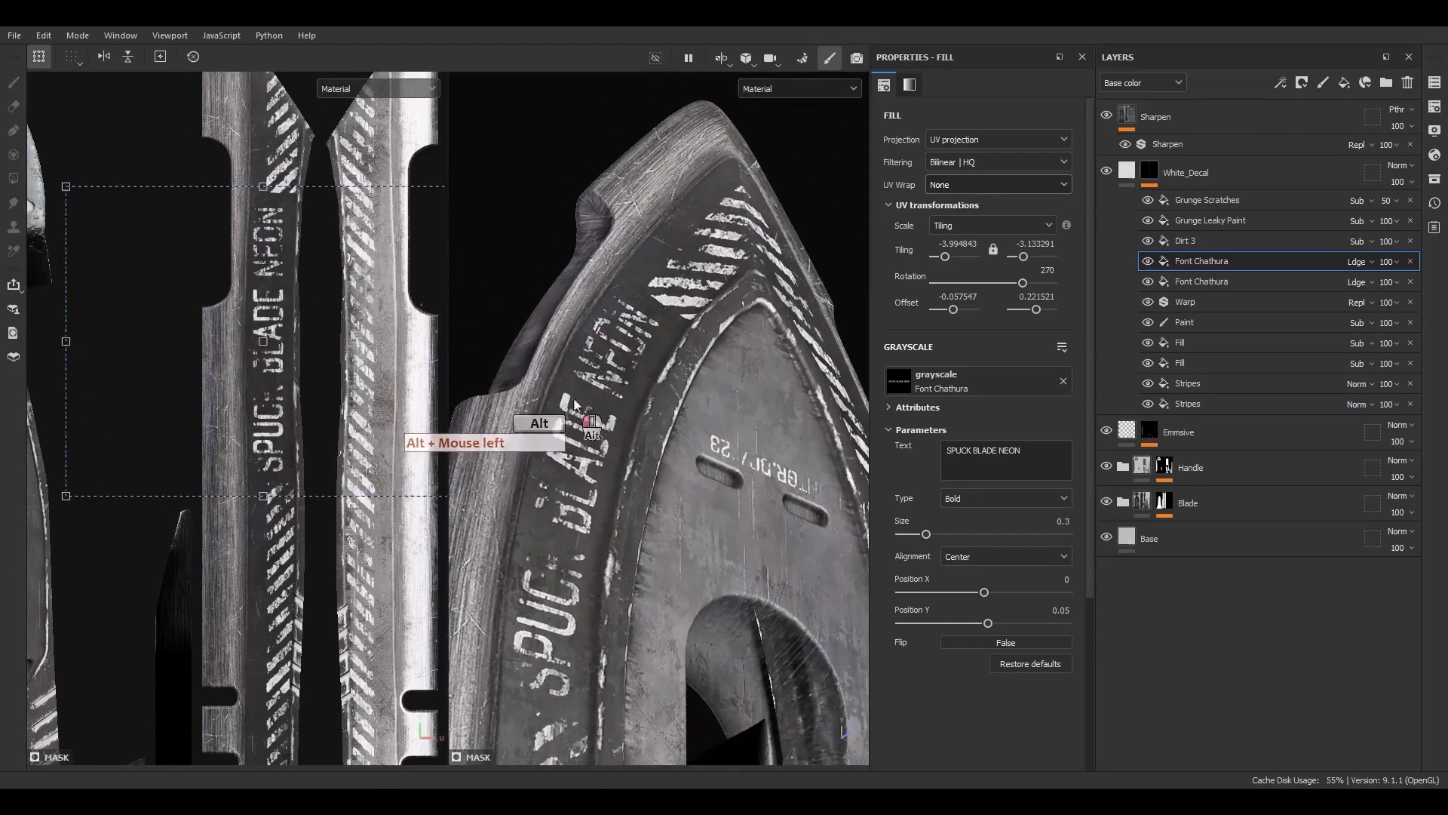
# Toggle the Grunge Leaky Paint effect to compare and set its balance to 0.53
pyautogui.click(1148, 222)
pyautogui.click(1148, 221)
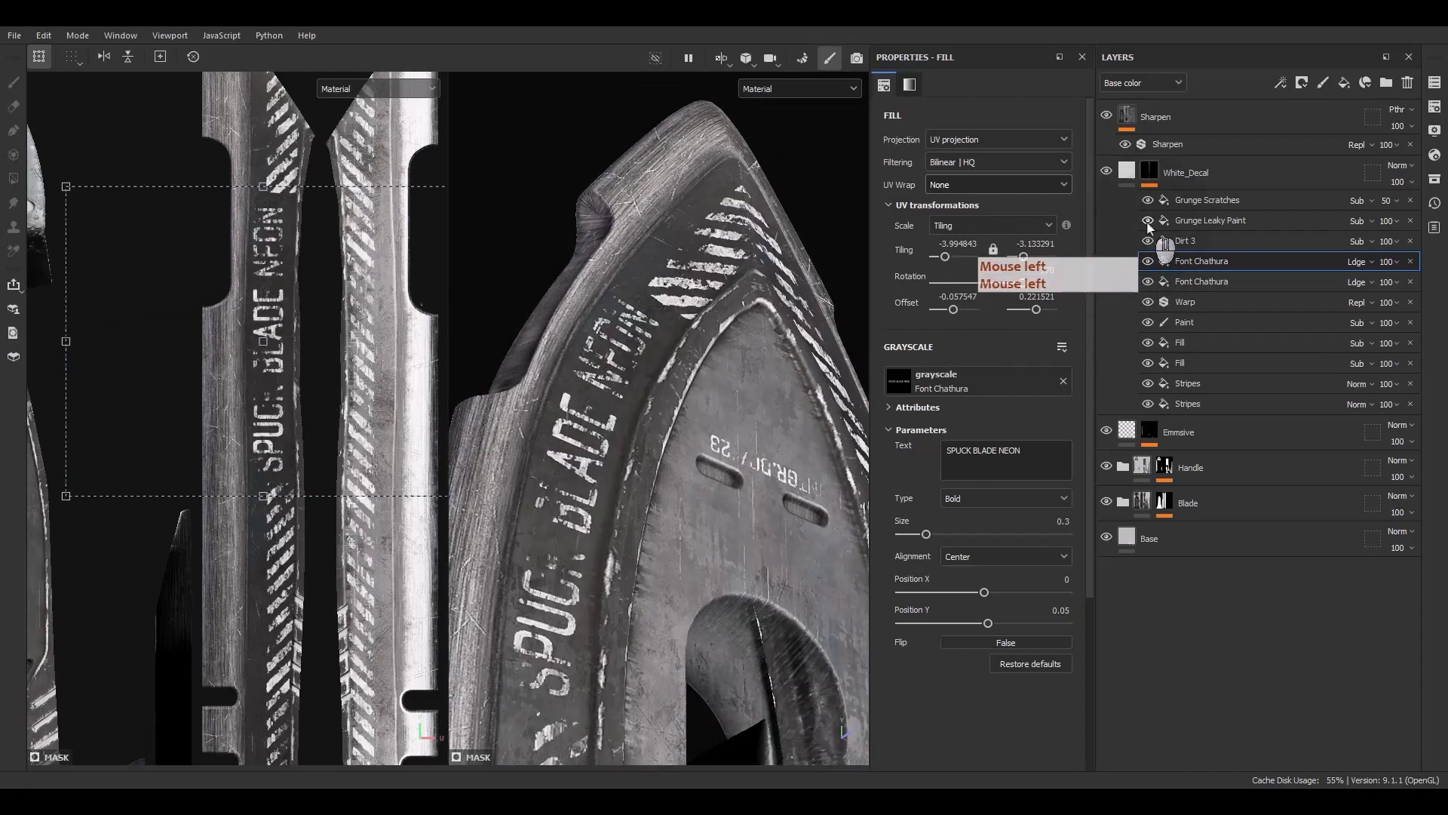
pyautogui.click(1206, 220)
pyautogui.moveTo(1000, 500); pyautogui.dragTo(990, 500)
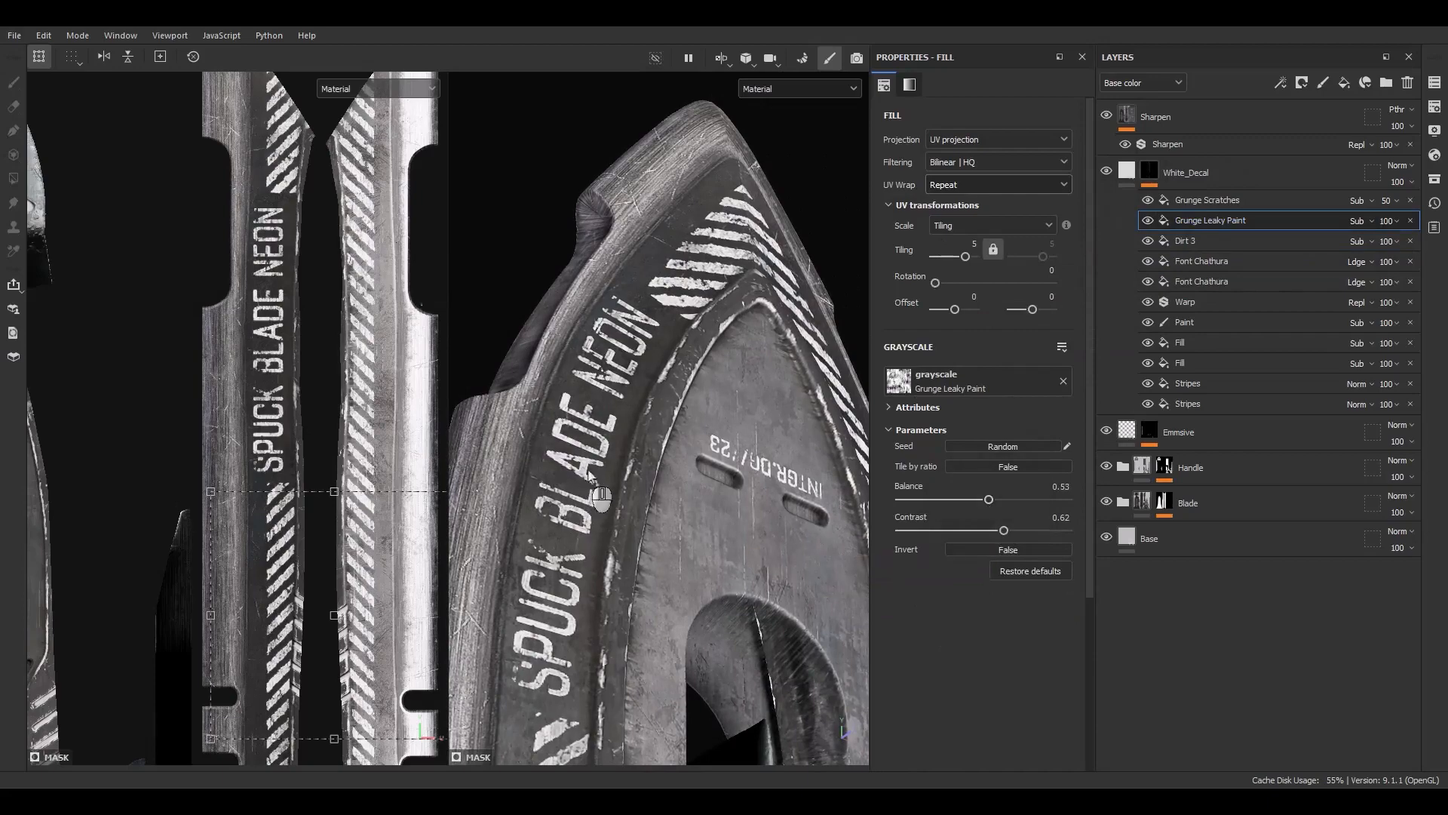
pyautogui.keyDown('alt'); pyautogui.moveTo(590, 476); pyautogui.dragTo(610, 567); pyautogui.keyUp('alt')
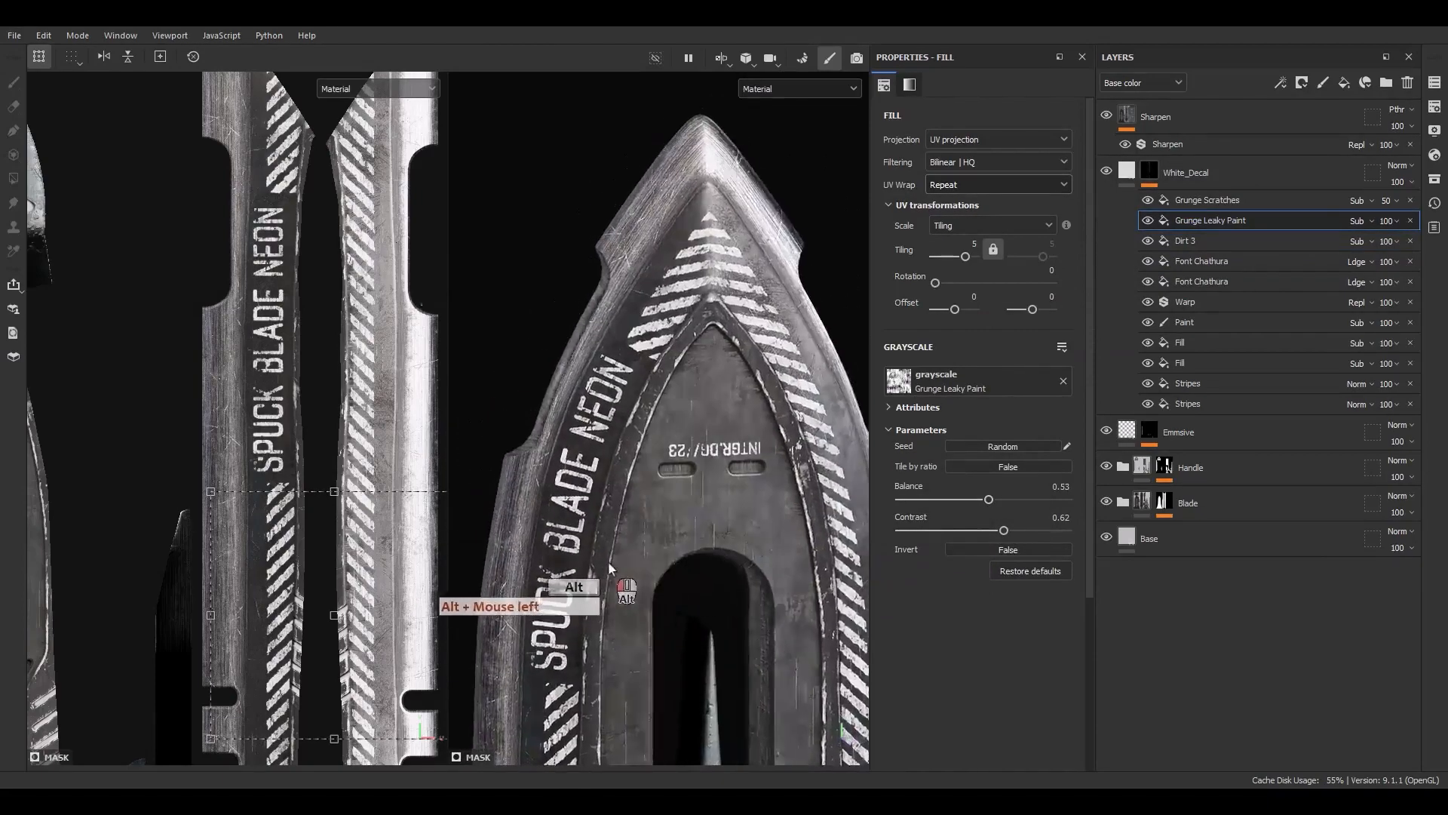
pyautogui.keyDown('alt'); pyautogui.moveTo(609, 567); pyautogui.dragTo(579, 239, button='right'); pyautogui.keyUp('alt')
# Duplicate the text effect, rotate the copy to 90 and move it onto the opposite blade strip
pyautogui.click(1211, 261)
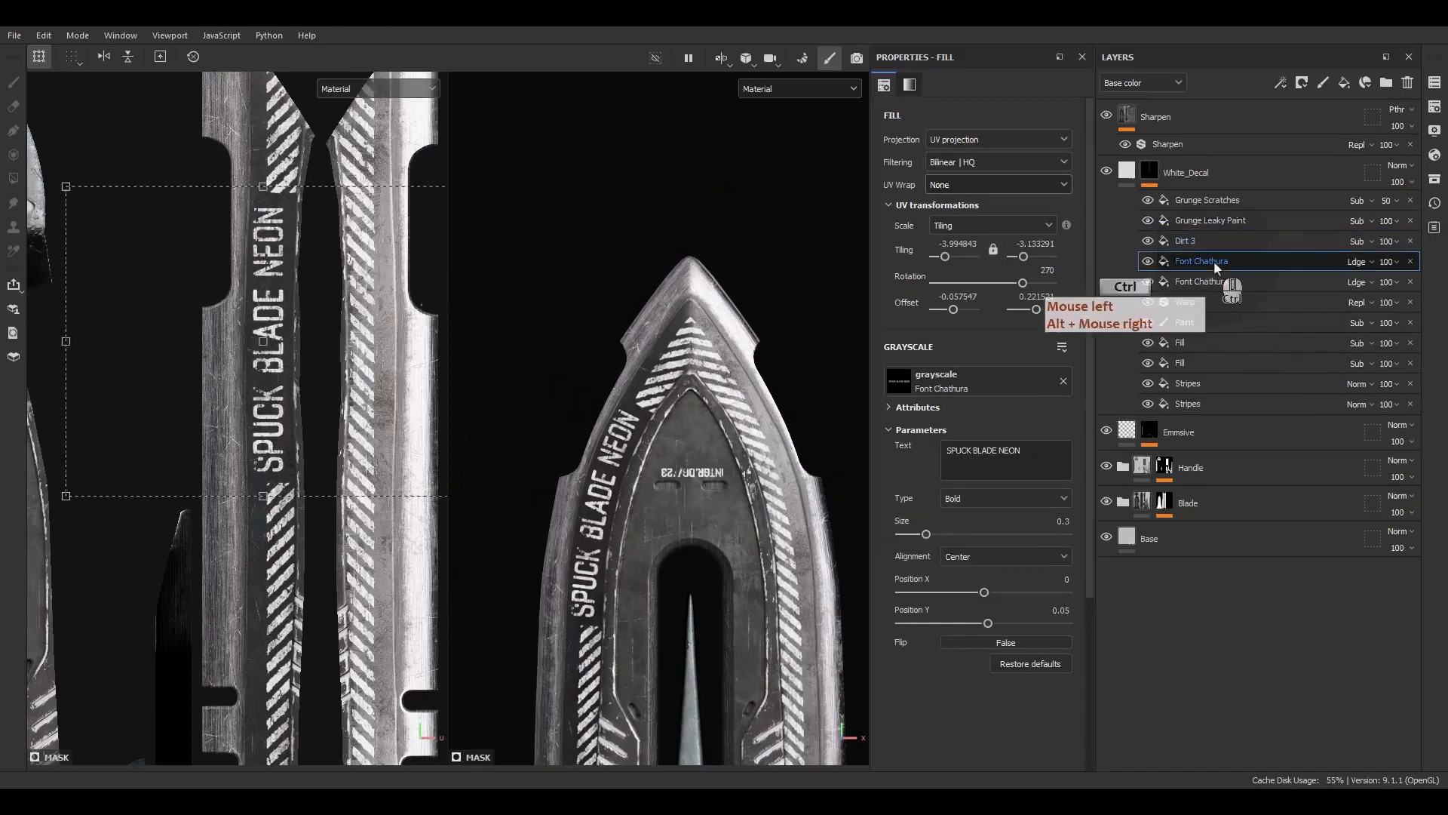
pyautogui.hotkey('ctrl', 'd')
pyautogui.scroll(-5, 287, 296)
pyautogui.keyDown('alt'); pyautogui.moveTo(291, 314); pyautogui.dragTo(274, 293, button='middle'); pyautogui.keyUp('alt')
pyautogui.moveTo(307, 182); pyautogui.dragTo(215, 509)
pyautogui.moveTo(306, 294); pyautogui.dragTo(319, 466)
pyautogui.scroll(4, 347, 431)
pyautogui.keyDown('alt'); pyautogui.moveTo(750, 672); pyautogui.dragTo(647, 340, button='middle'); pyautogui.keyUp('alt')
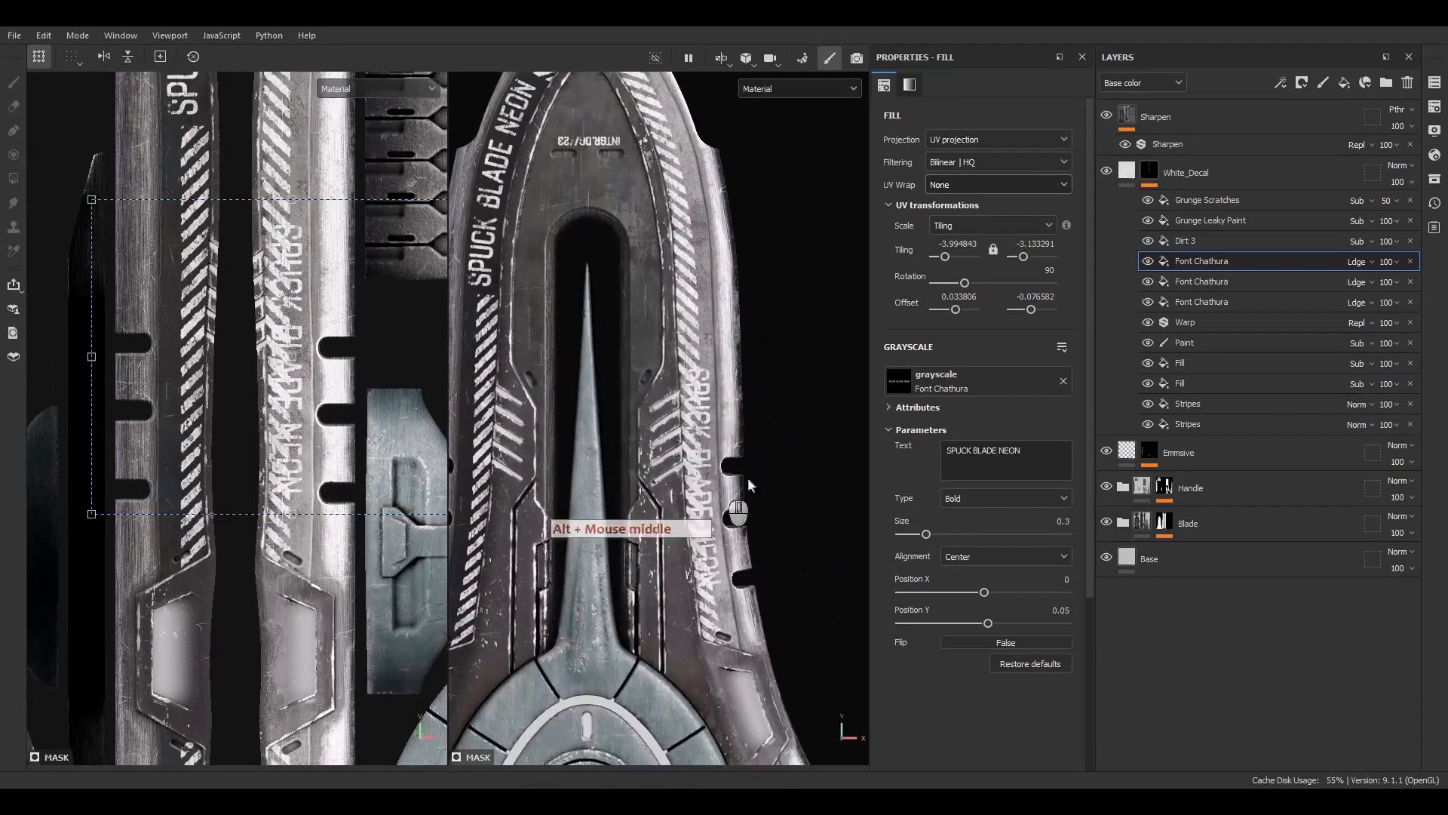
# Replace the new copy's text with rr98-P BLADE
pyautogui.moveTo(1034, 451); pyautogui.dragTo(925, 442)
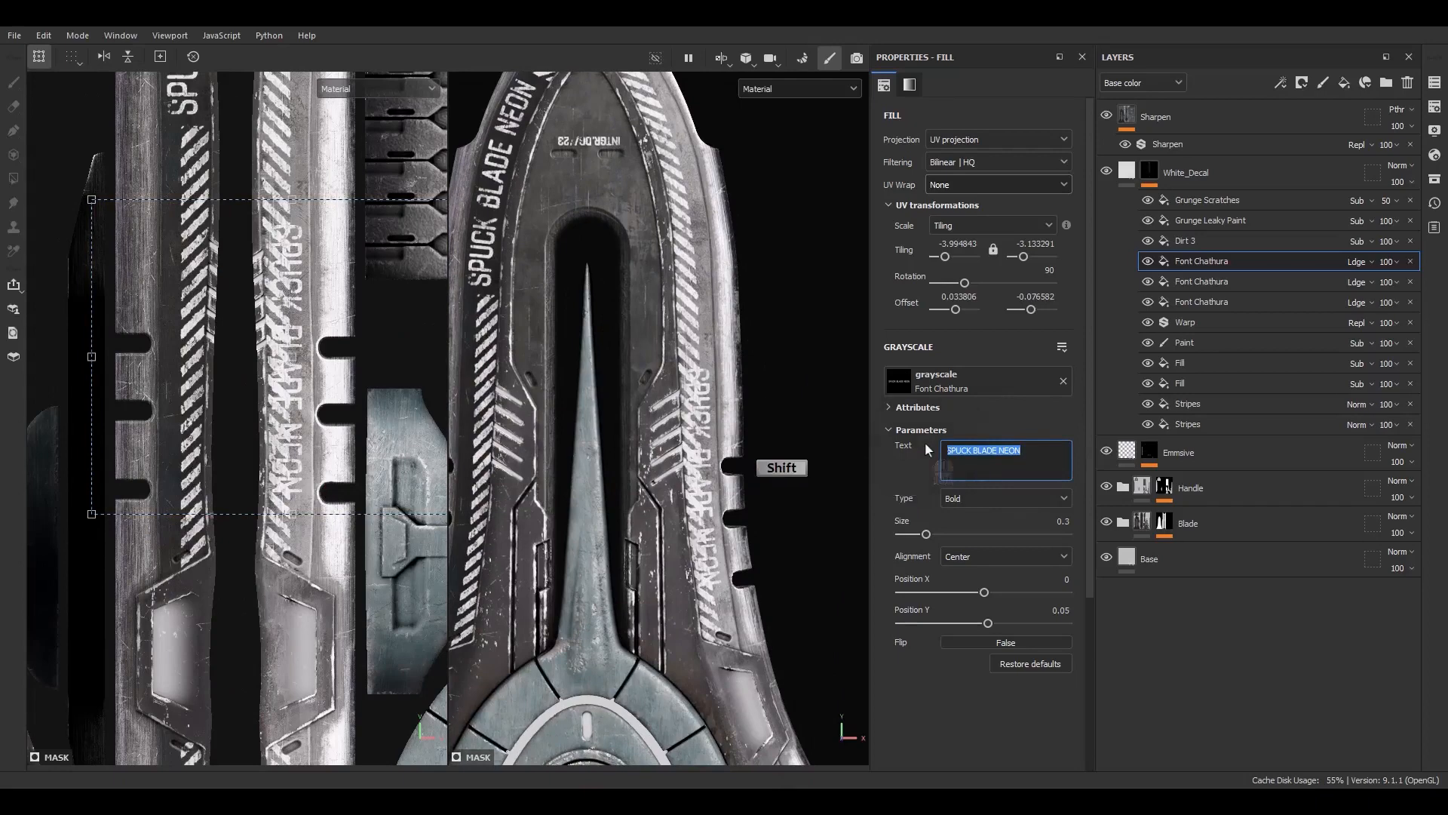
pyautogui.write('rr')
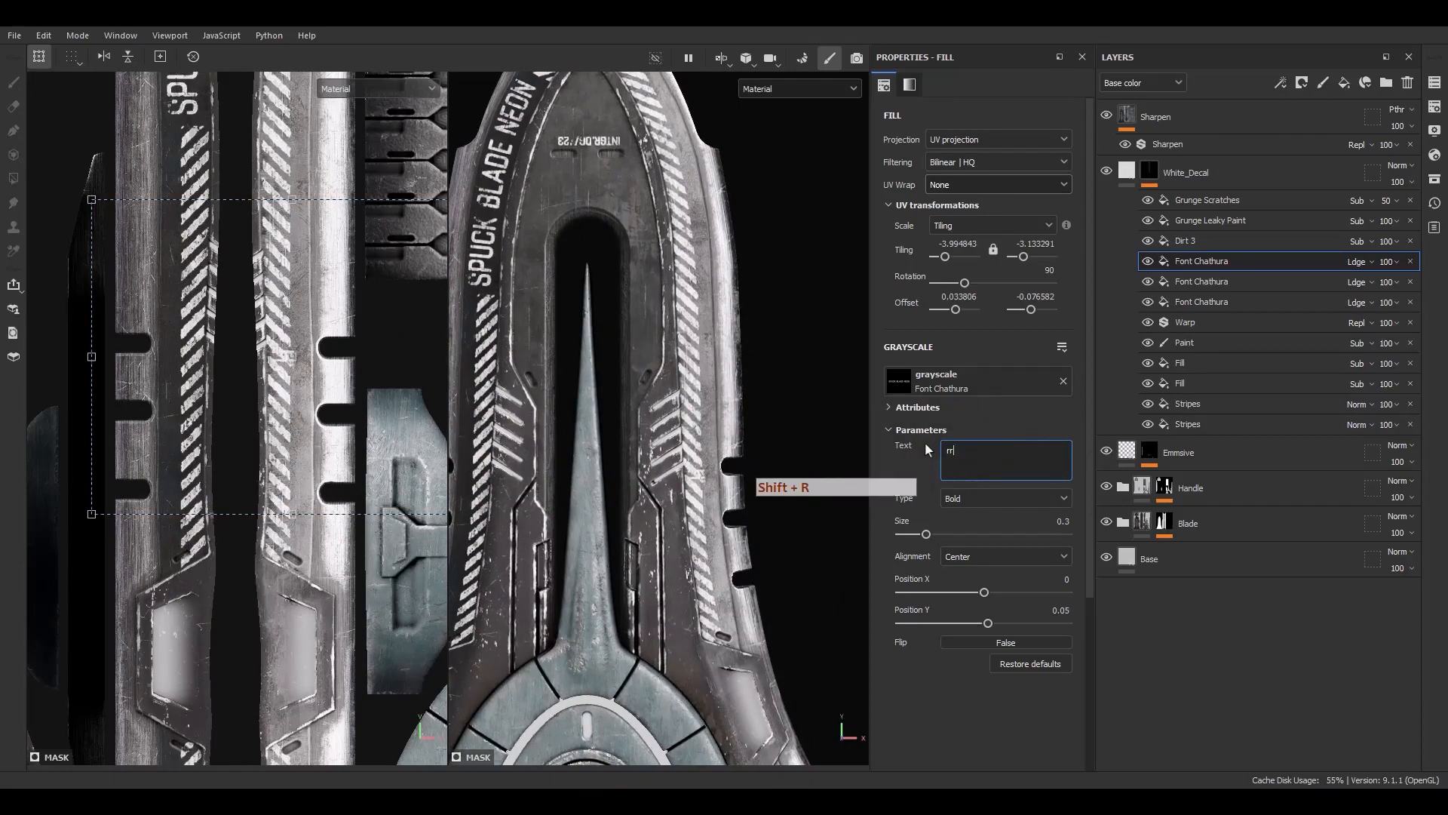
pyautogui.write('98-P')
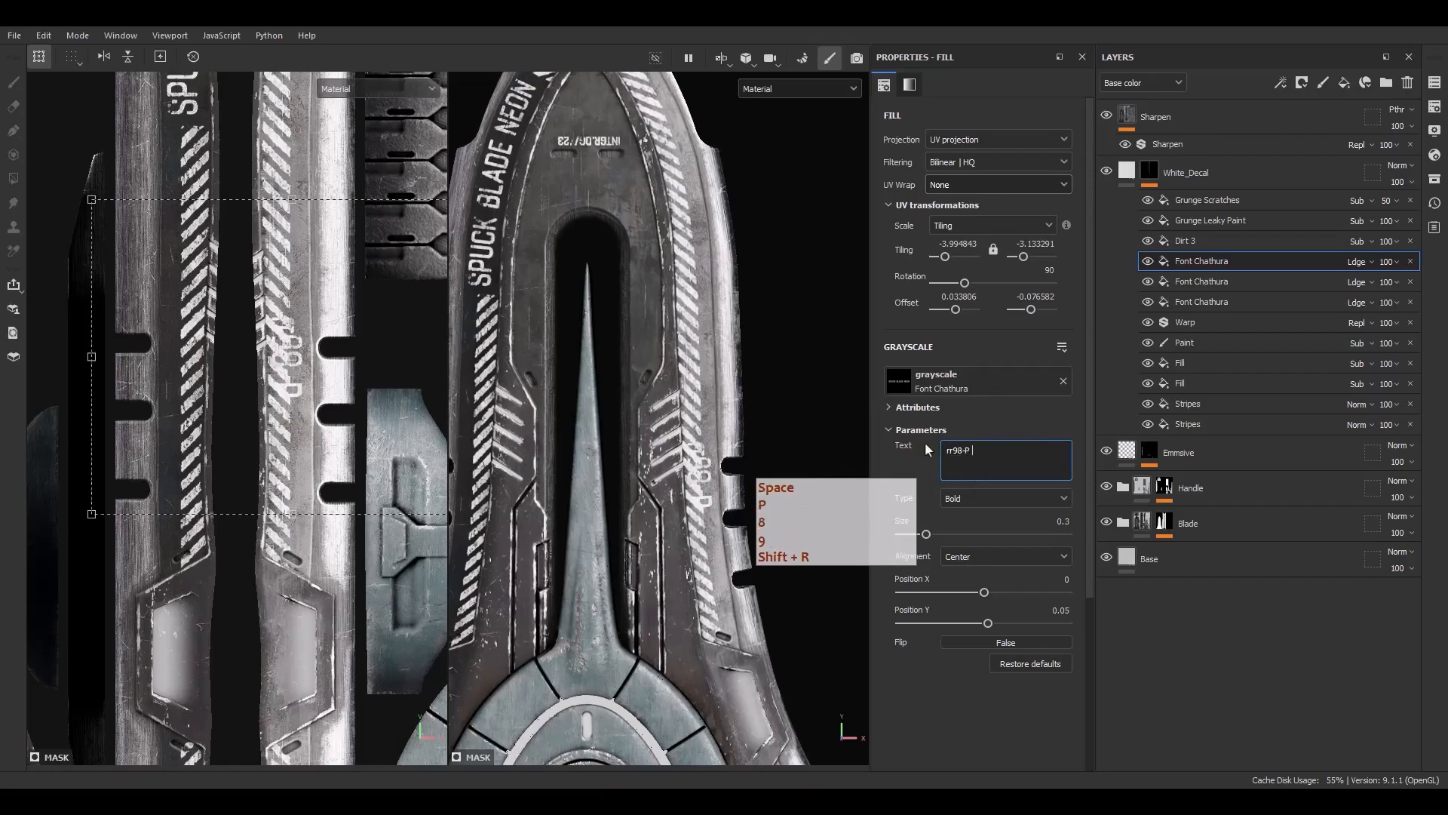
pyautogui.write(' BLADE')
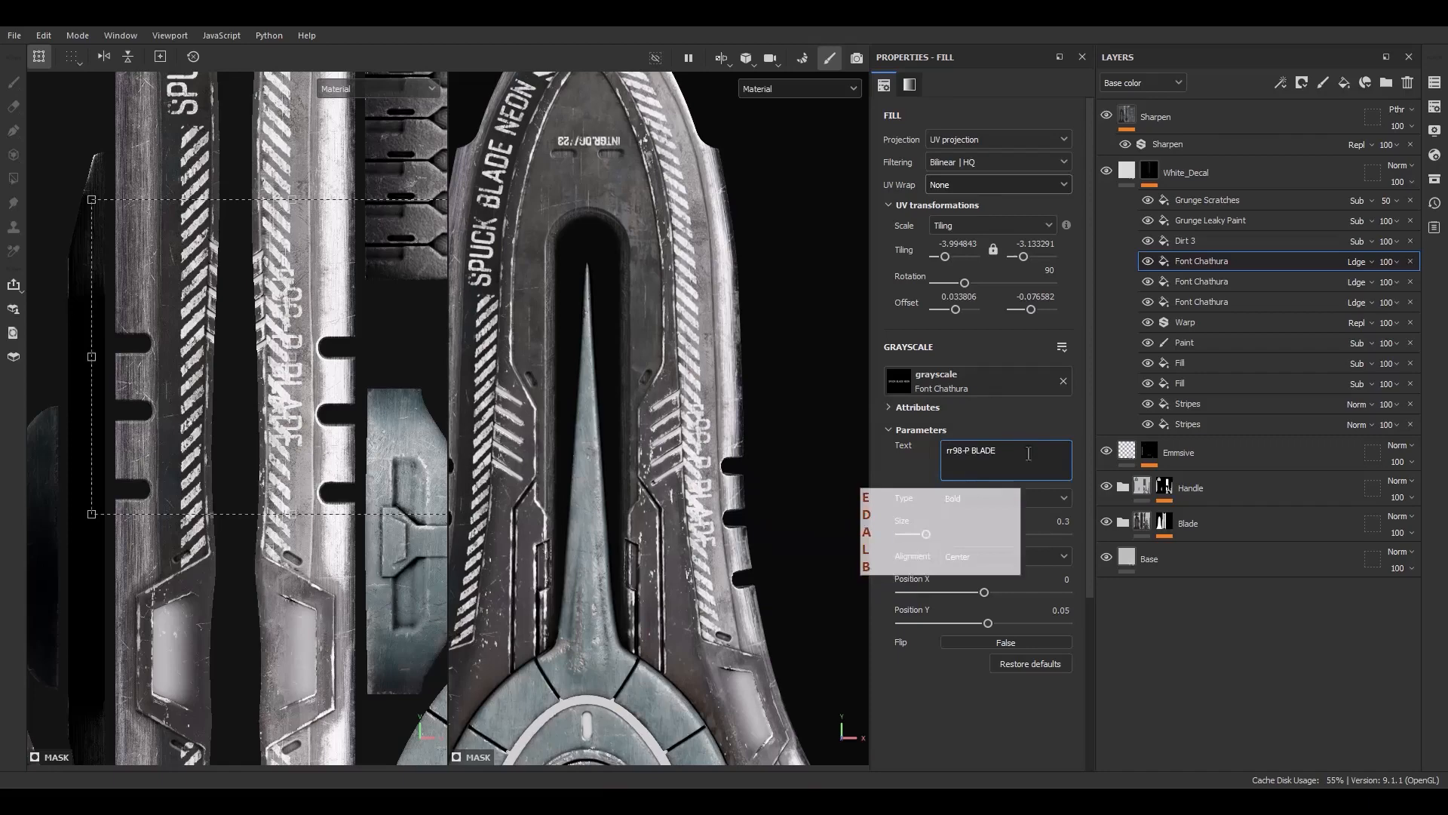
pyautogui.click(929, 468)
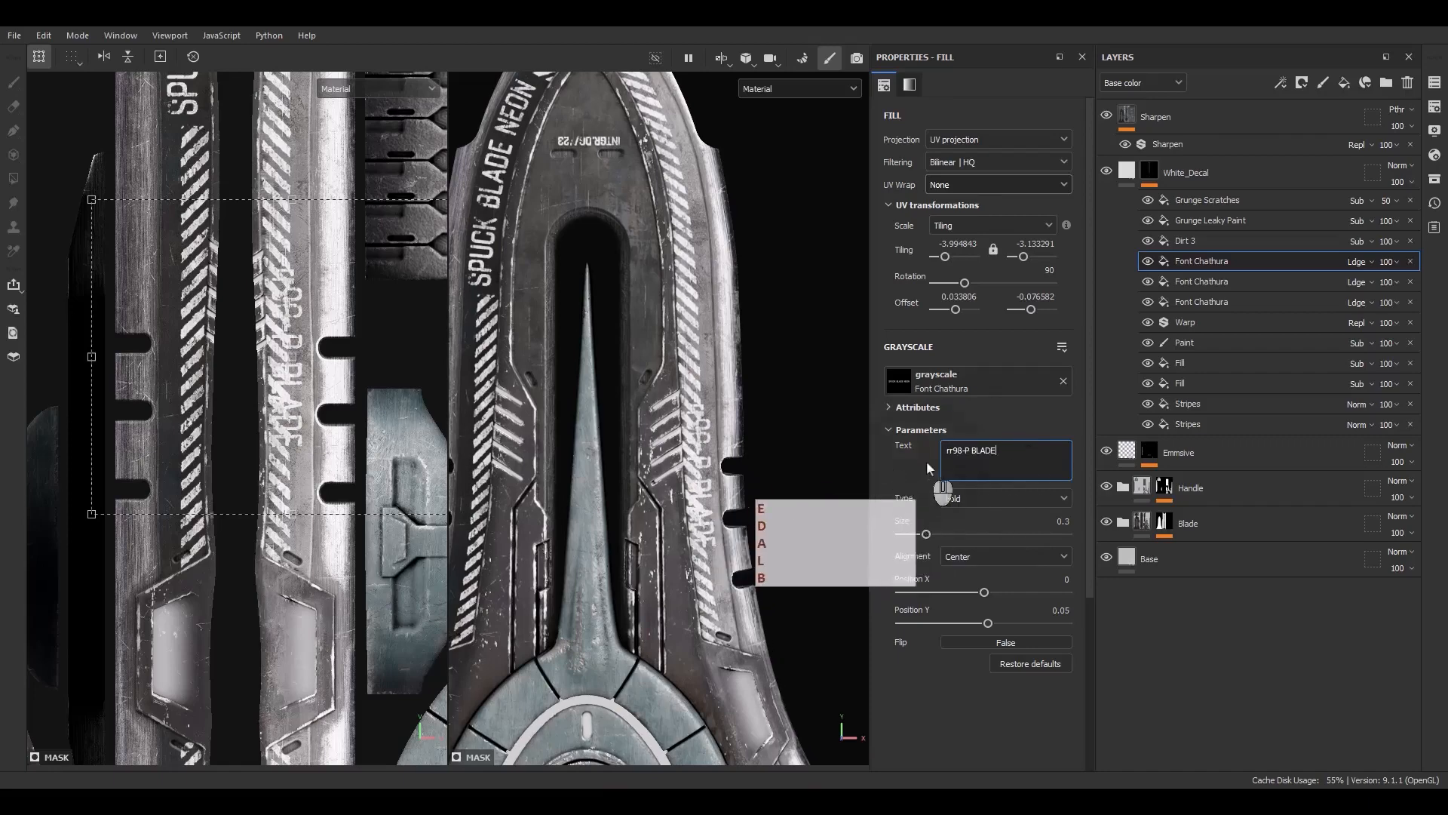
# Change the copy's text to uppercase RR98-P BLADE
pyautogui.click(954, 451)
pyautogui.press('BackSpace')
pyautogui.press('BackSpace')
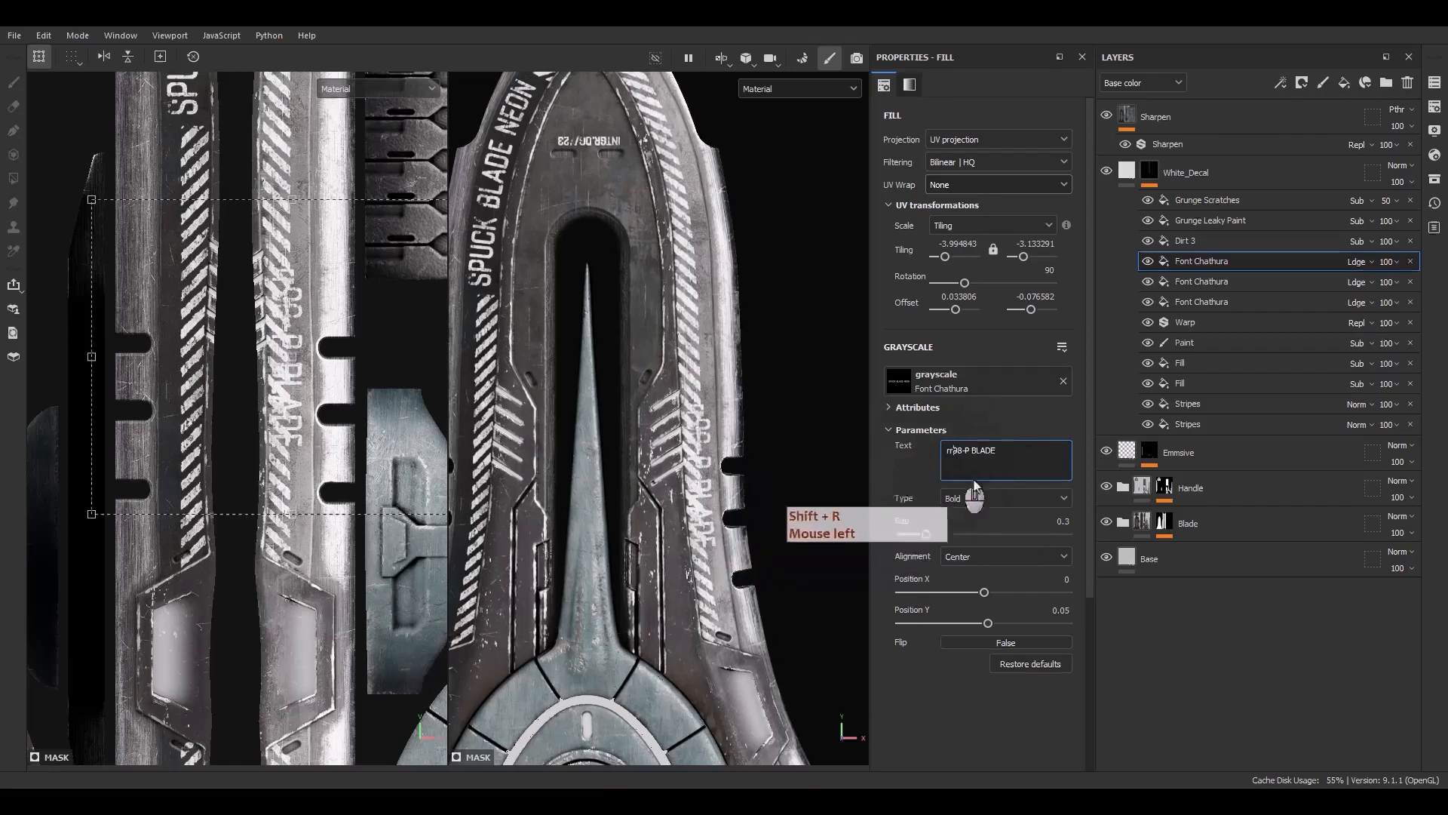
pyautogui.write('RR')
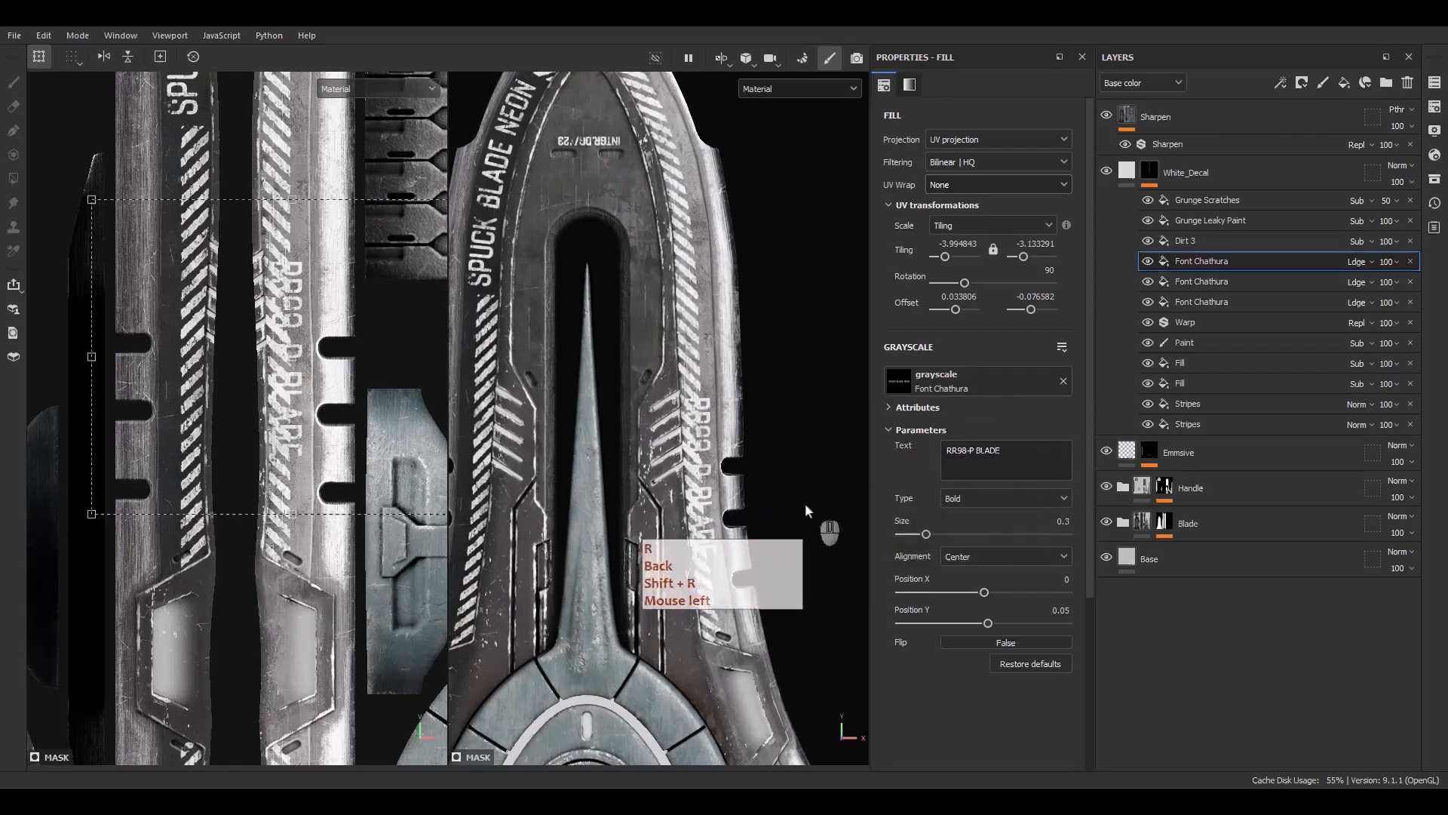
# Duplicate a subtractive fill mask layer and move the copy over the RR98-P BLADE text on the opposite strip
pyautogui.click(1184, 357)
pyautogui.click(1182, 362)
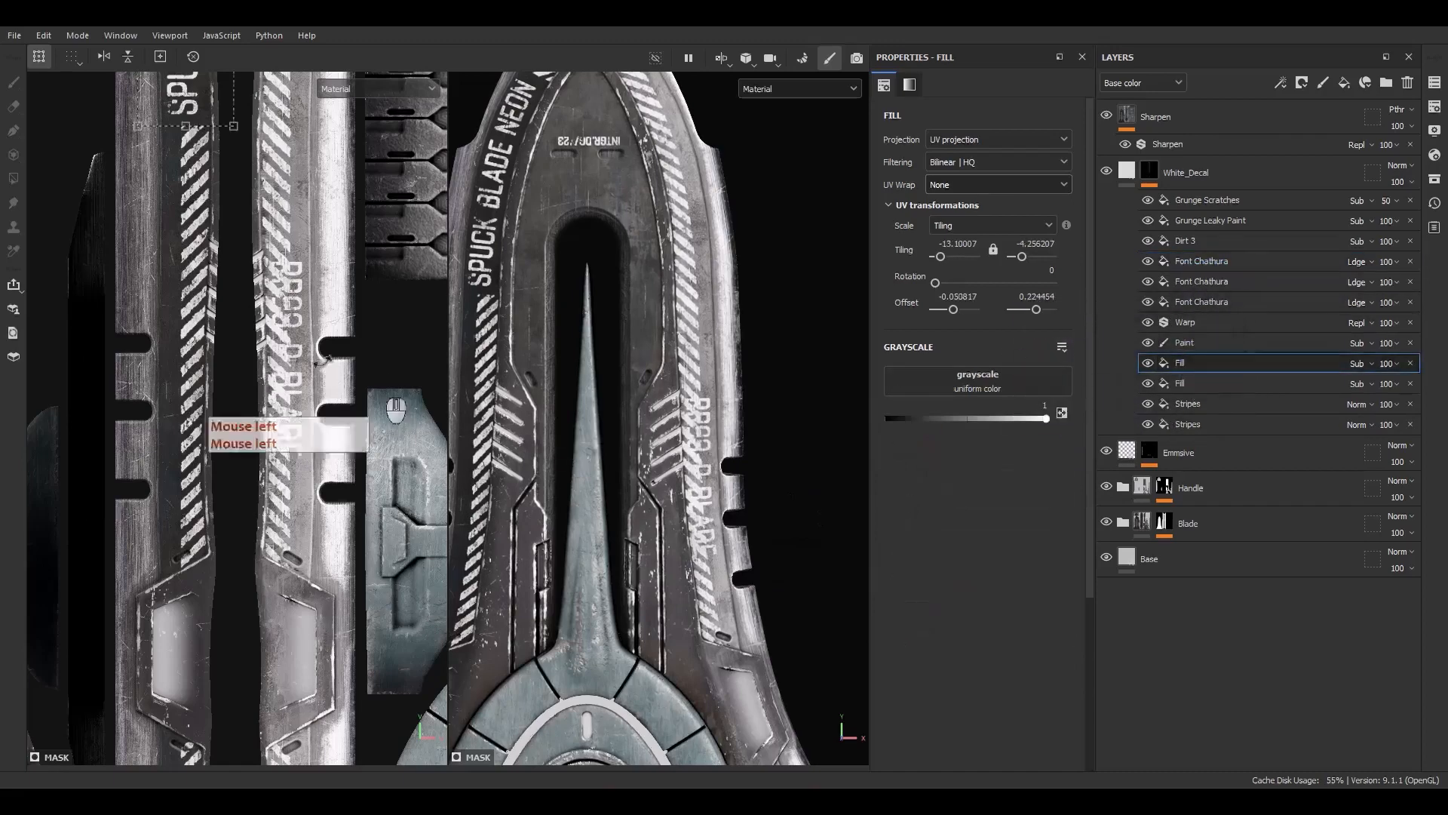
pyautogui.hotkey('ctrl', 'd')
pyautogui.click(1190, 364)
pyautogui.hotkey('ctrl', 'd')
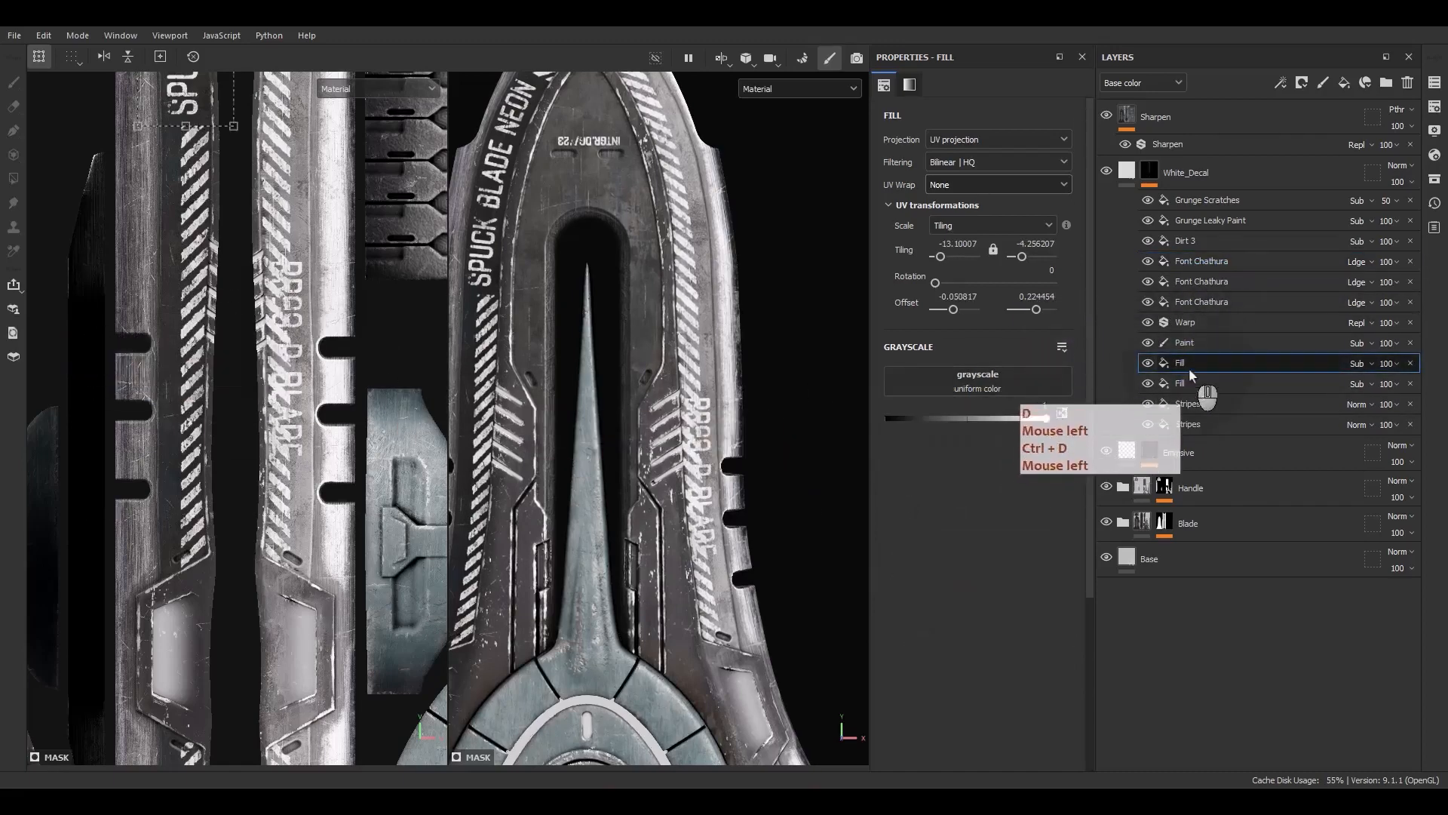
pyautogui.scroll(-3, 227, 226)
pyautogui.moveTo(220, 147); pyautogui.dragTo(265, 395)
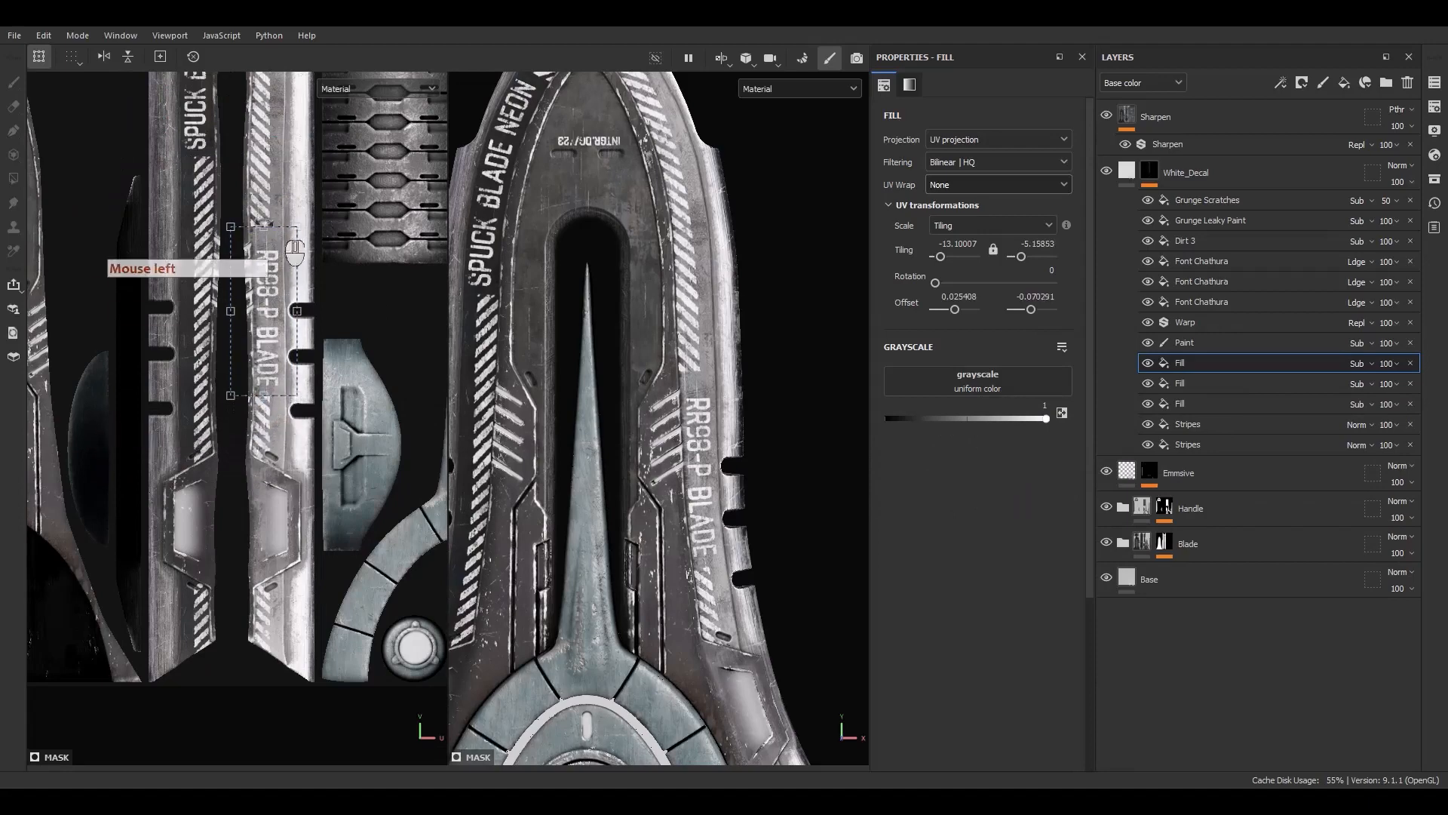
pyautogui.moveTo(261, 225); pyautogui.dragTo(264, 231)
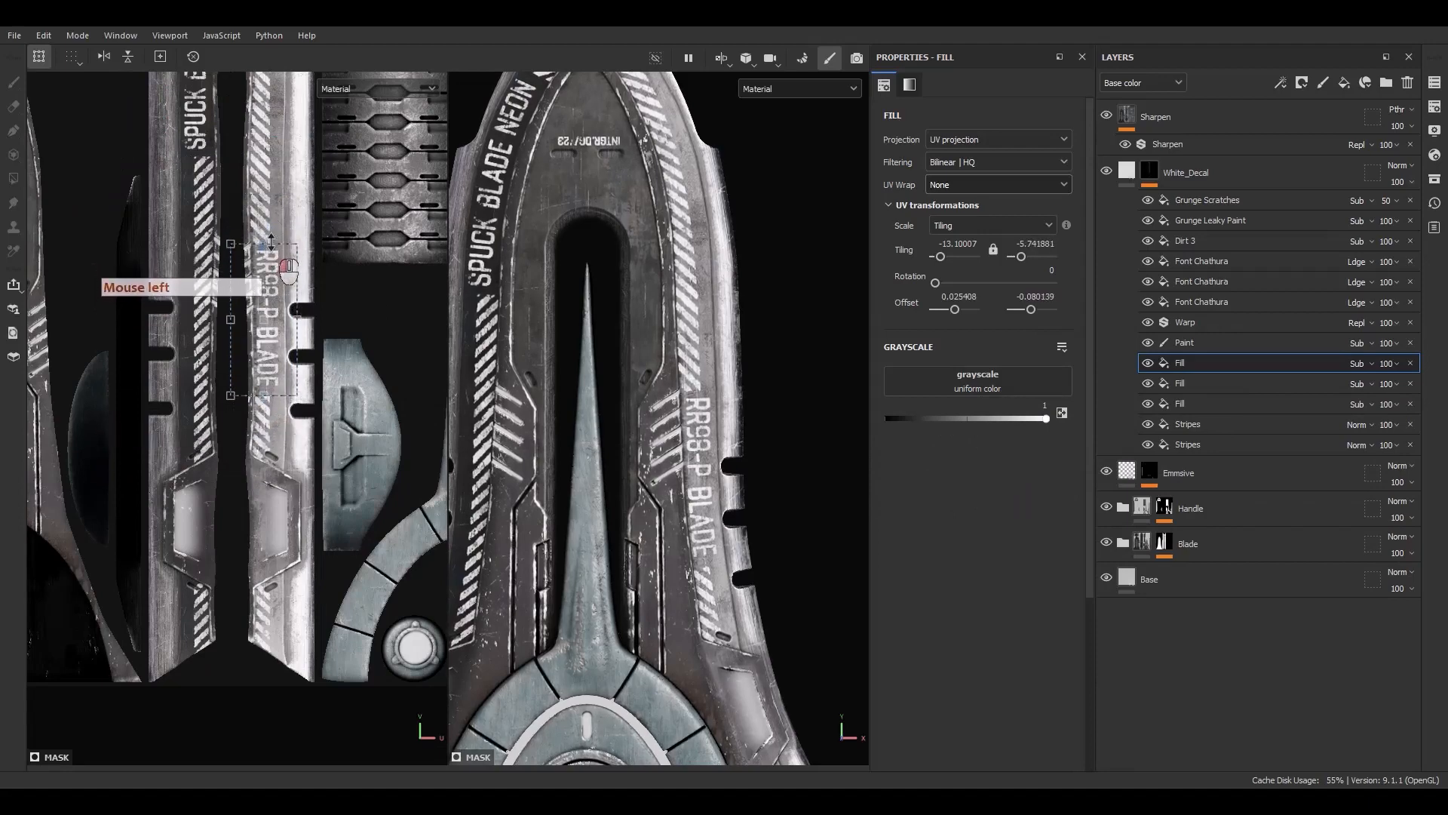
# Add a new fill layer above the White_Decal layer
pyautogui.keyDown('alt'); pyautogui.moveTo(498, 362); pyautogui.dragTo(607, 424); pyautogui.keyUp('alt')
pyautogui.keyDown('alt'); pyautogui.moveTo(607, 423); pyautogui.dragTo(648, 415, button='middle'); pyautogui.keyUp('alt')
pyautogui.keyDown('alt'); pyautogui.moveTo(648, 415); pyautogui.dragTo(645, 431, button='right'); pyautogui.keyUp('alt')
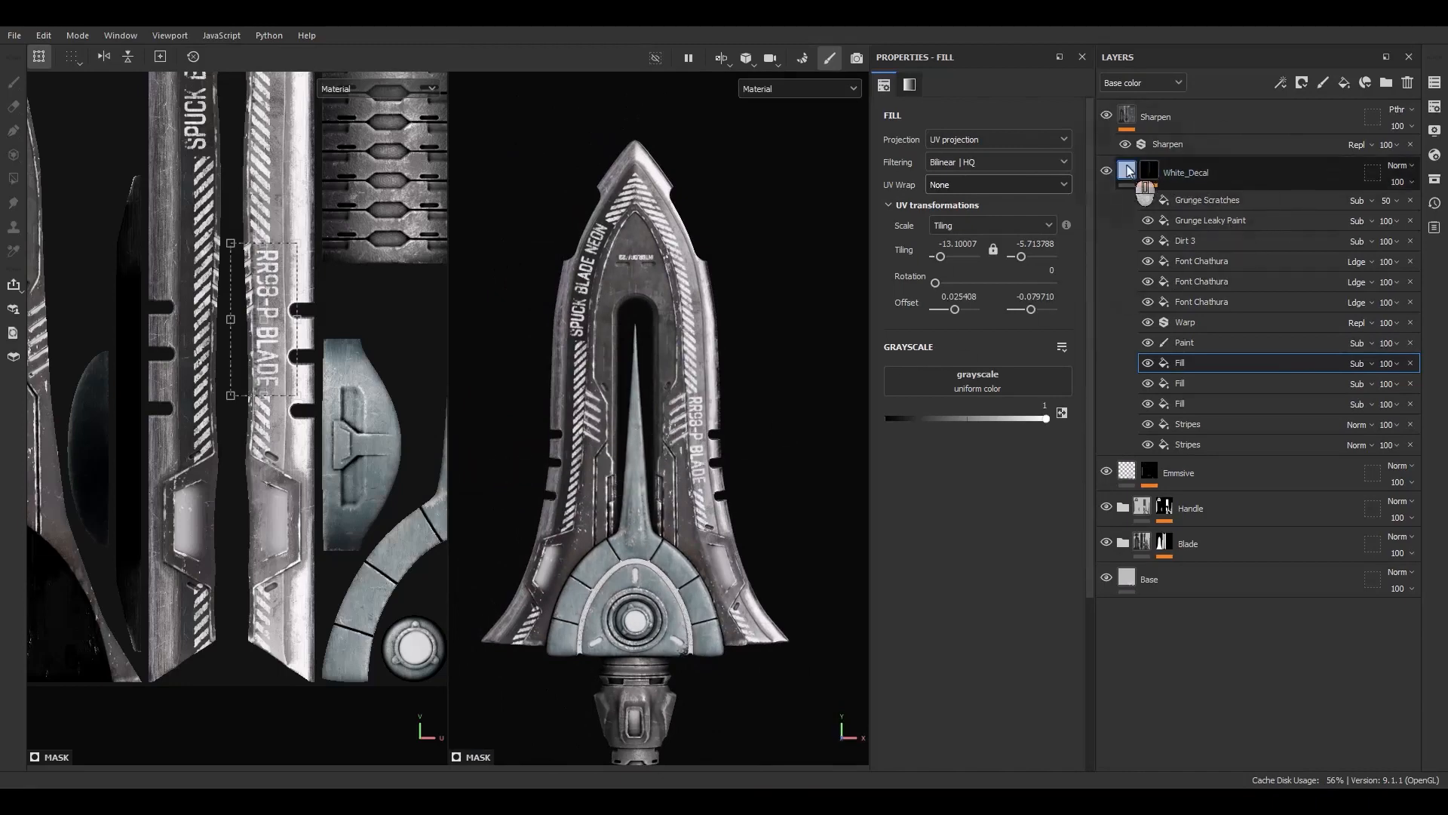
pyautogui.click(1162, 179)
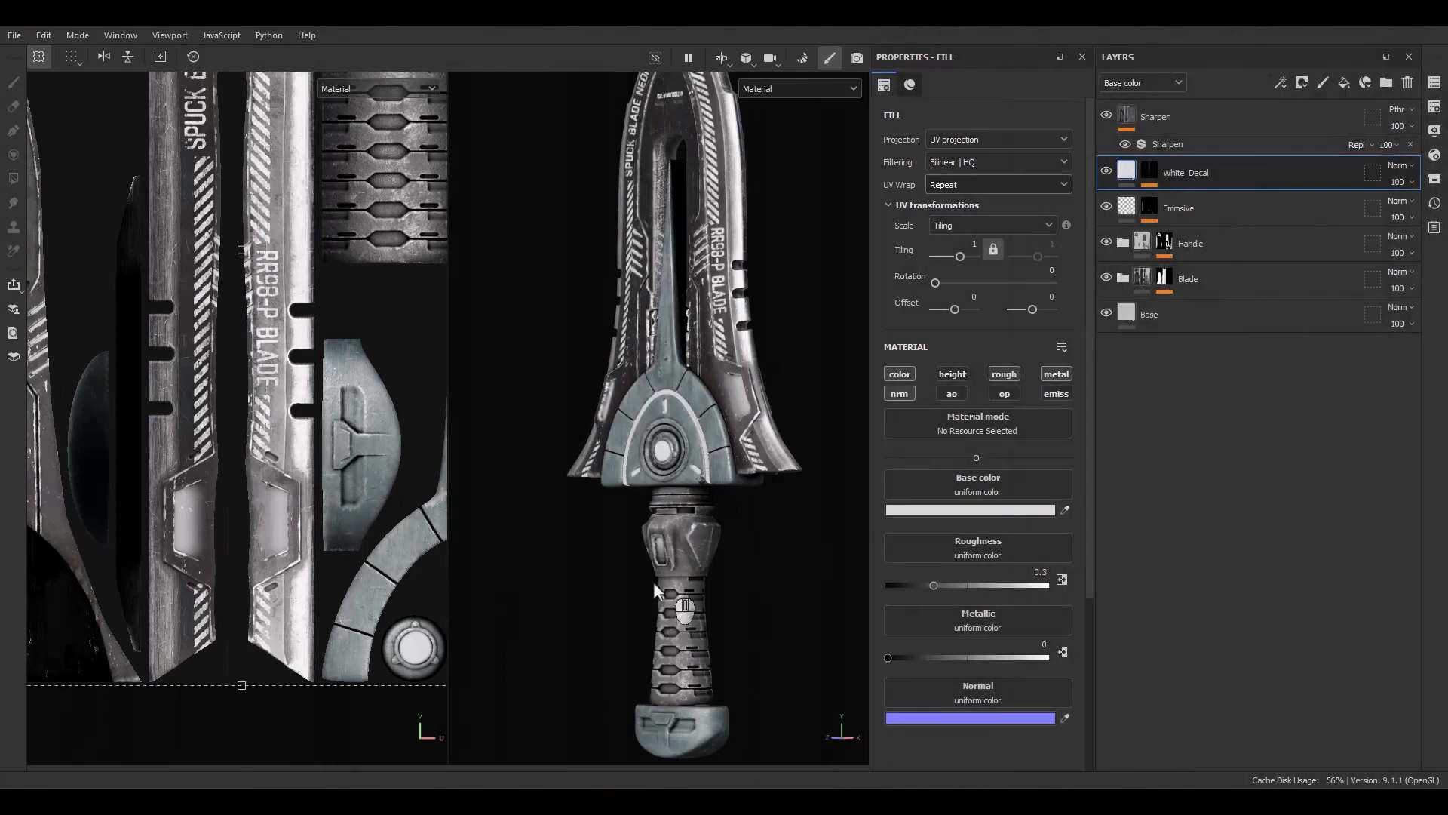
pyautogui.keyDown('alt'); pyautogui.moveTo(703, 596); pyautogui.dragTo(686, 464, button='middle'); pyautogui.keyUp('alt')
pyautogui.click(1344, 83)
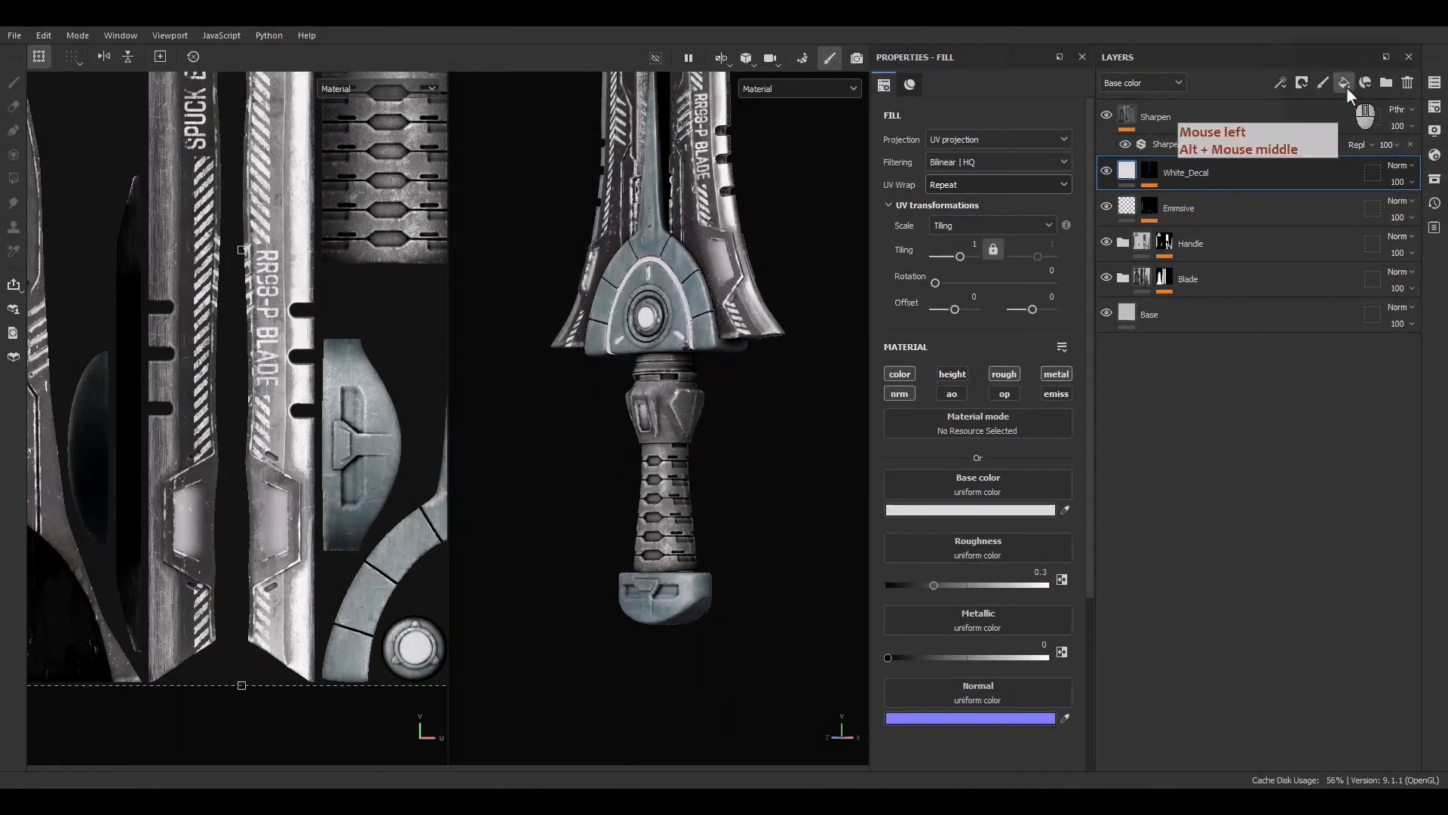
# Rename the new fill layer Color_Decal
pyautogui.doubleClick(1166, 170)
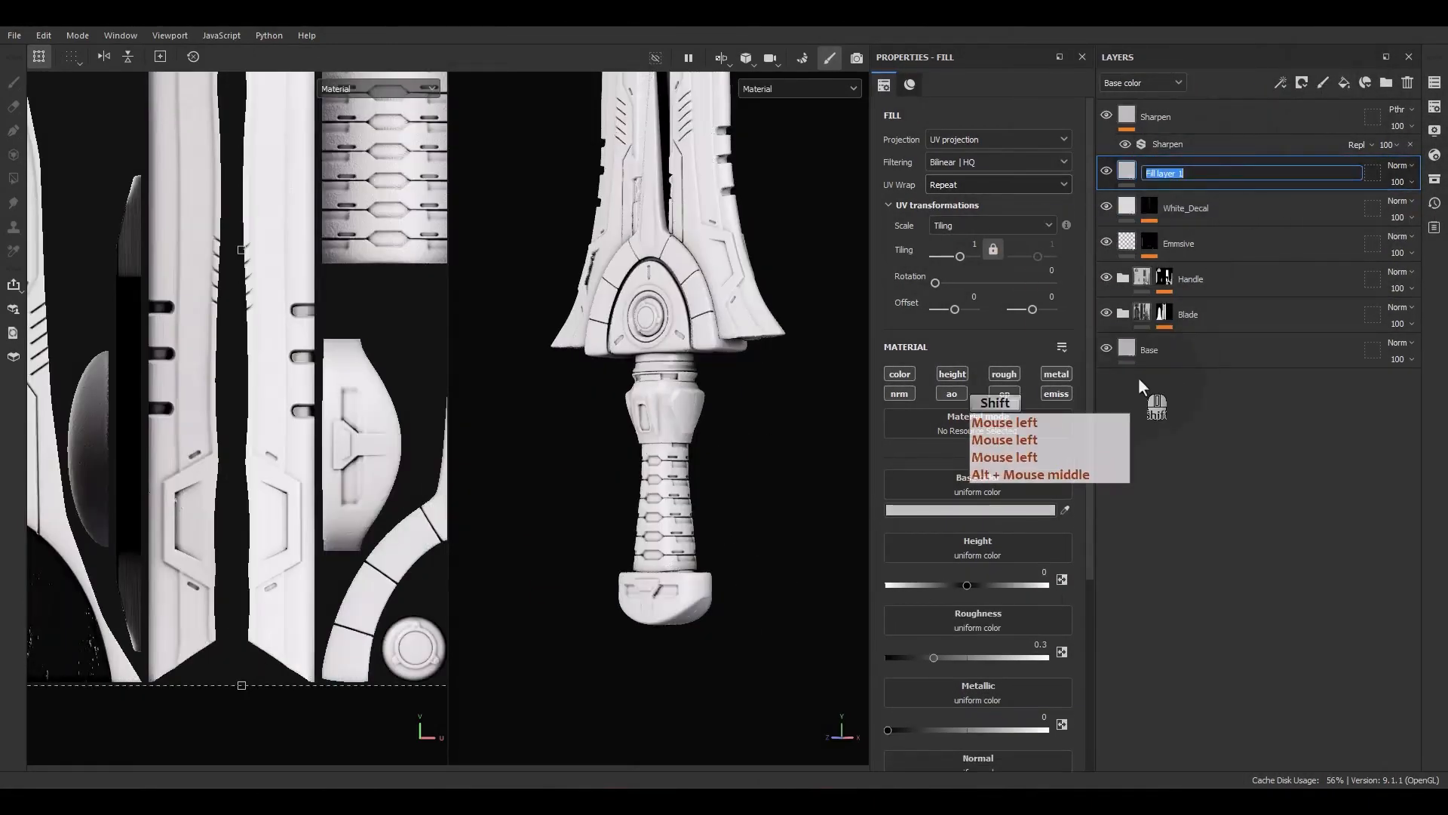
pyautogui.write('Color_')
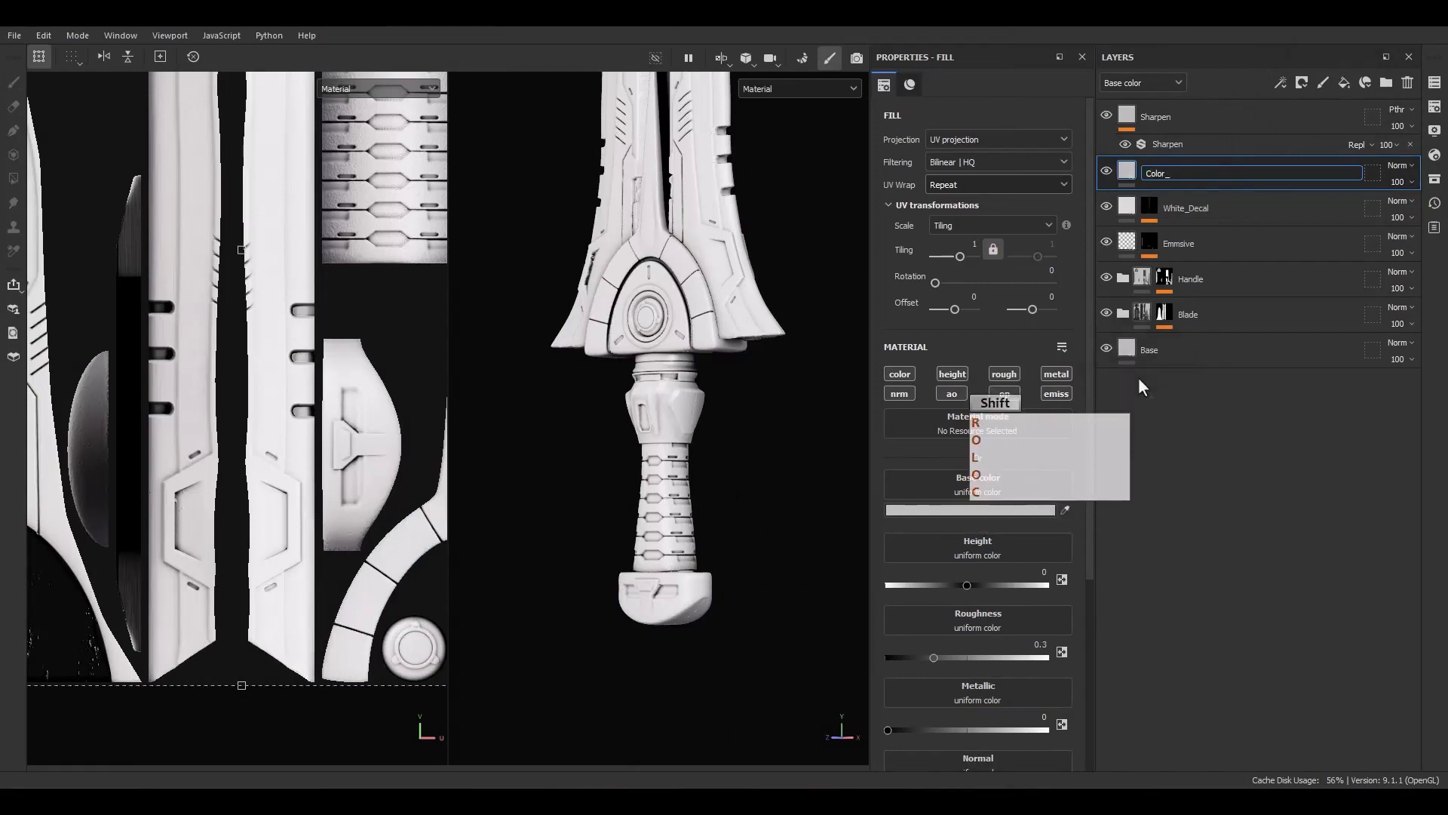
pyautogui.write('Decal')
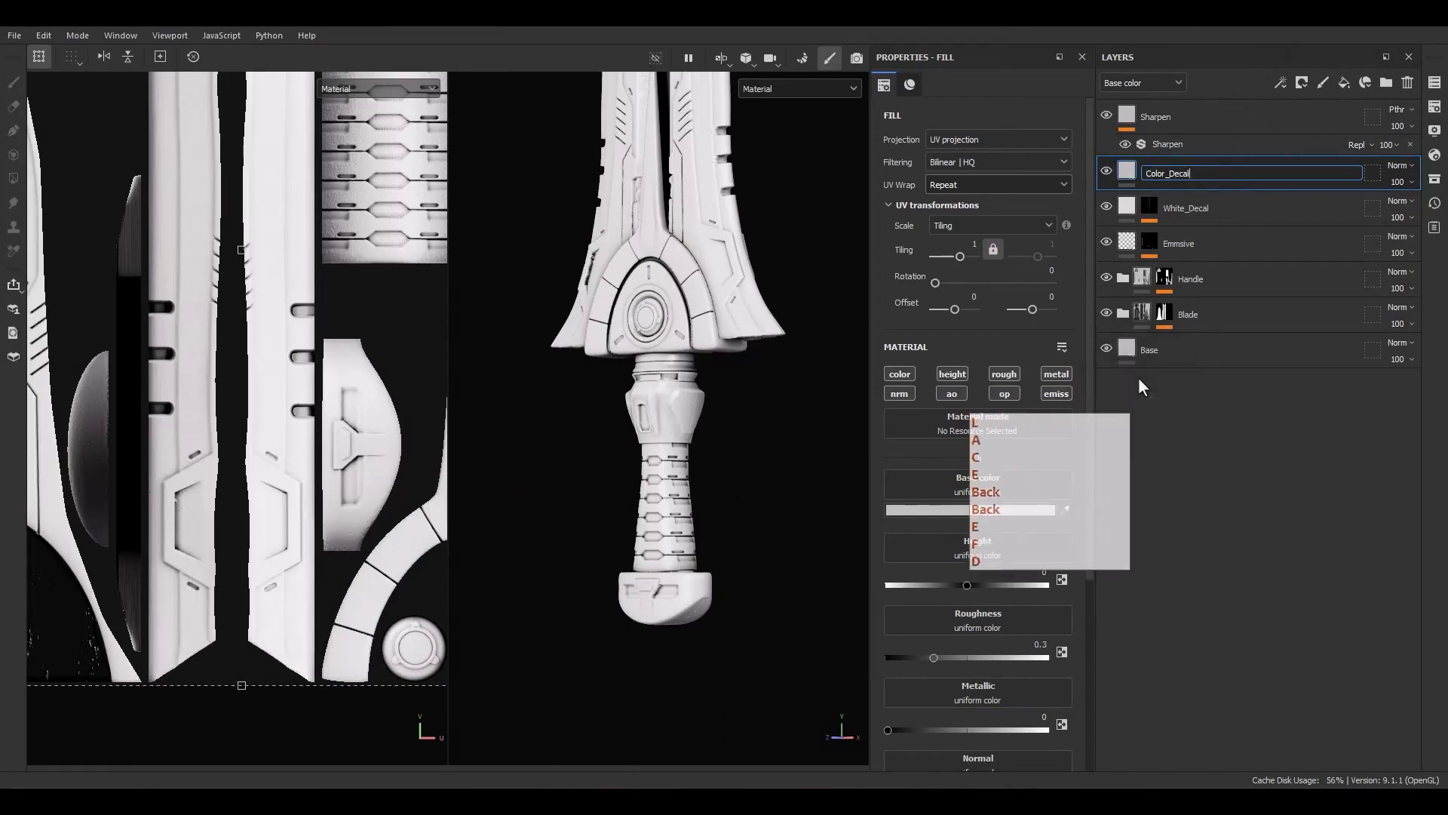
pyautogui.press('Return')
# Add a black mask to the Color_Decal layer
pyautogui.rightClick(1183, 165)
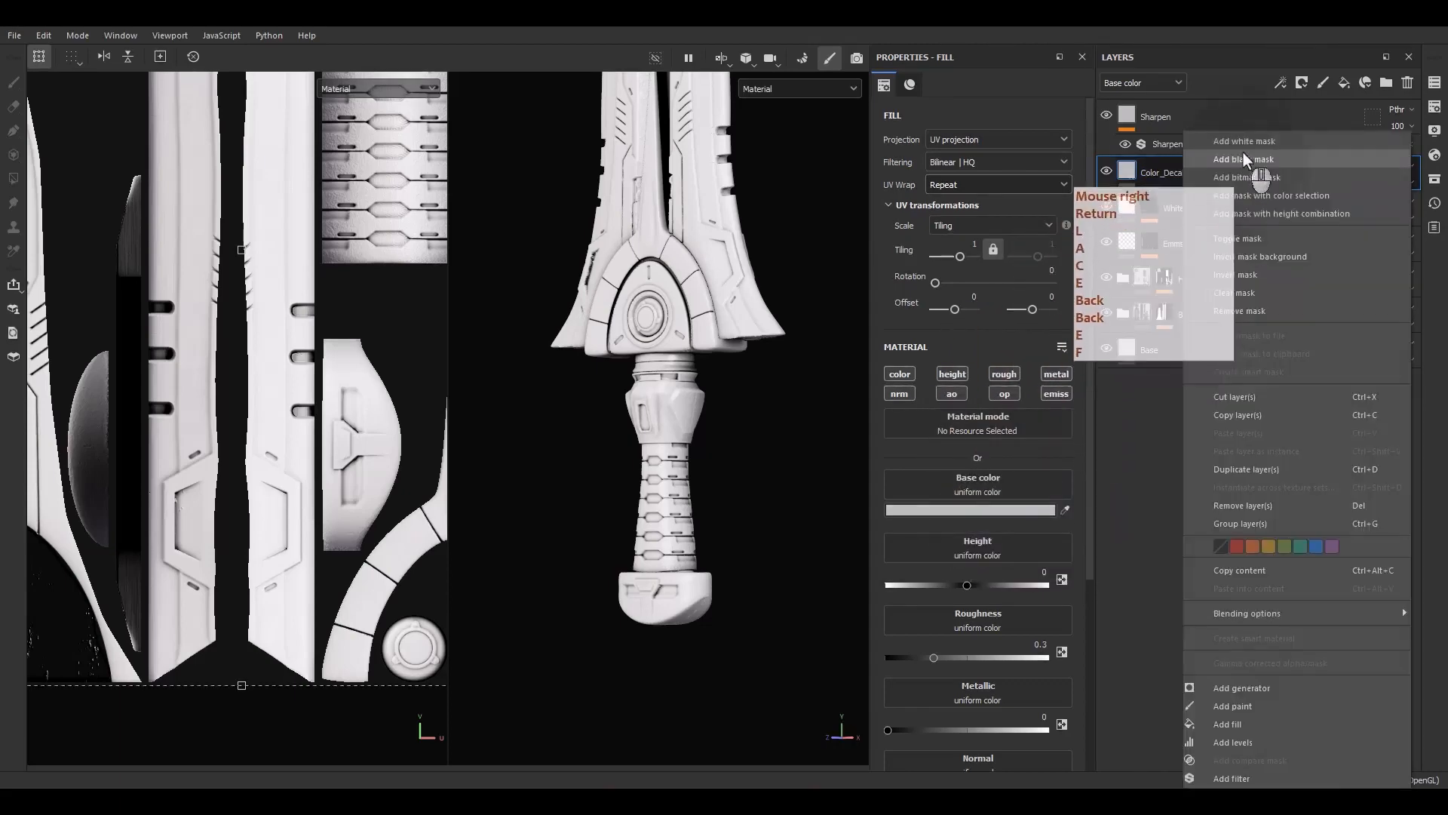
pyautogui.click(1243, 158)
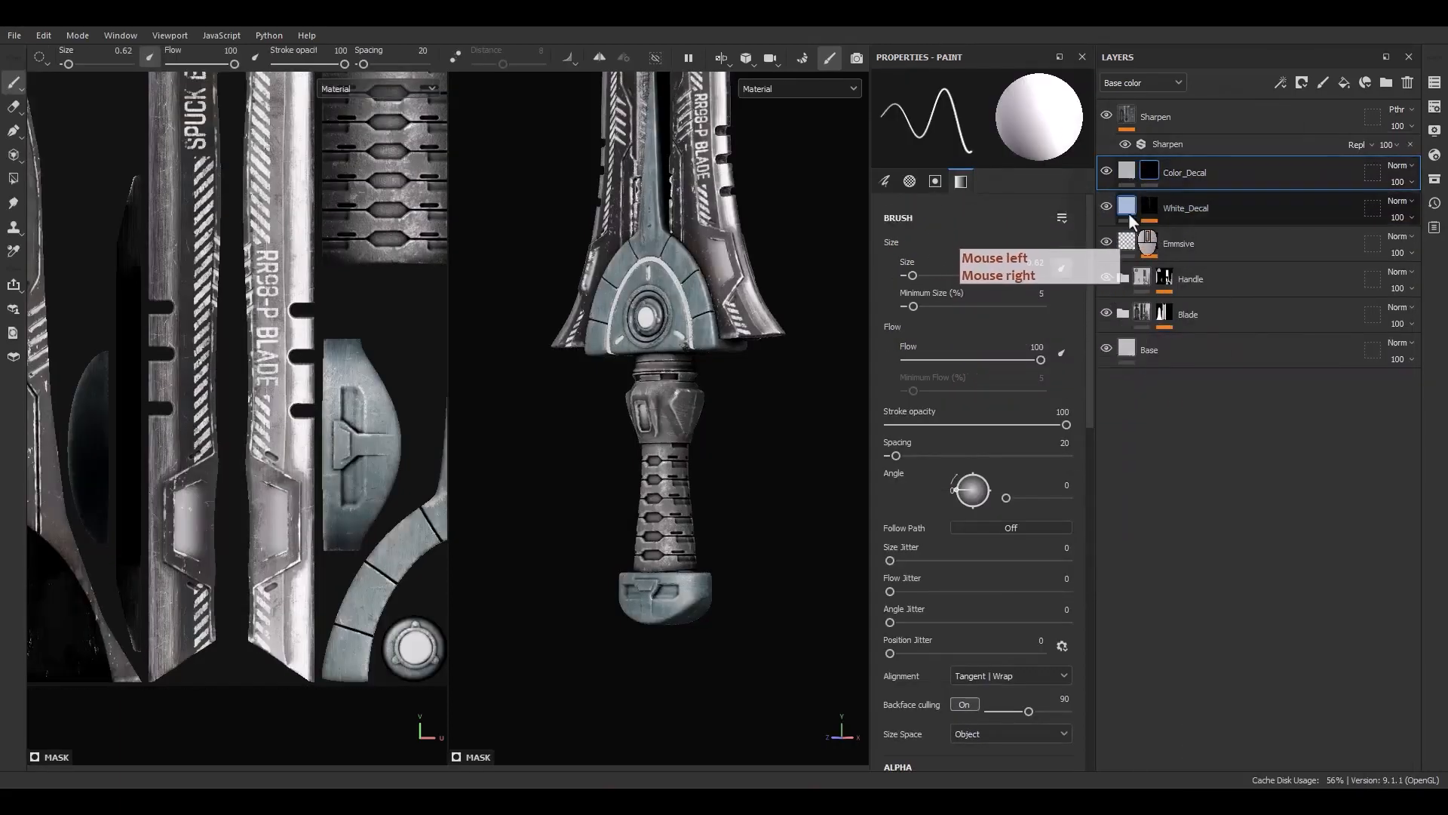
# Set Color_Decal's enabled material channels to match those of White_Decal, turning height off
pyautogui.click(1127, 207)
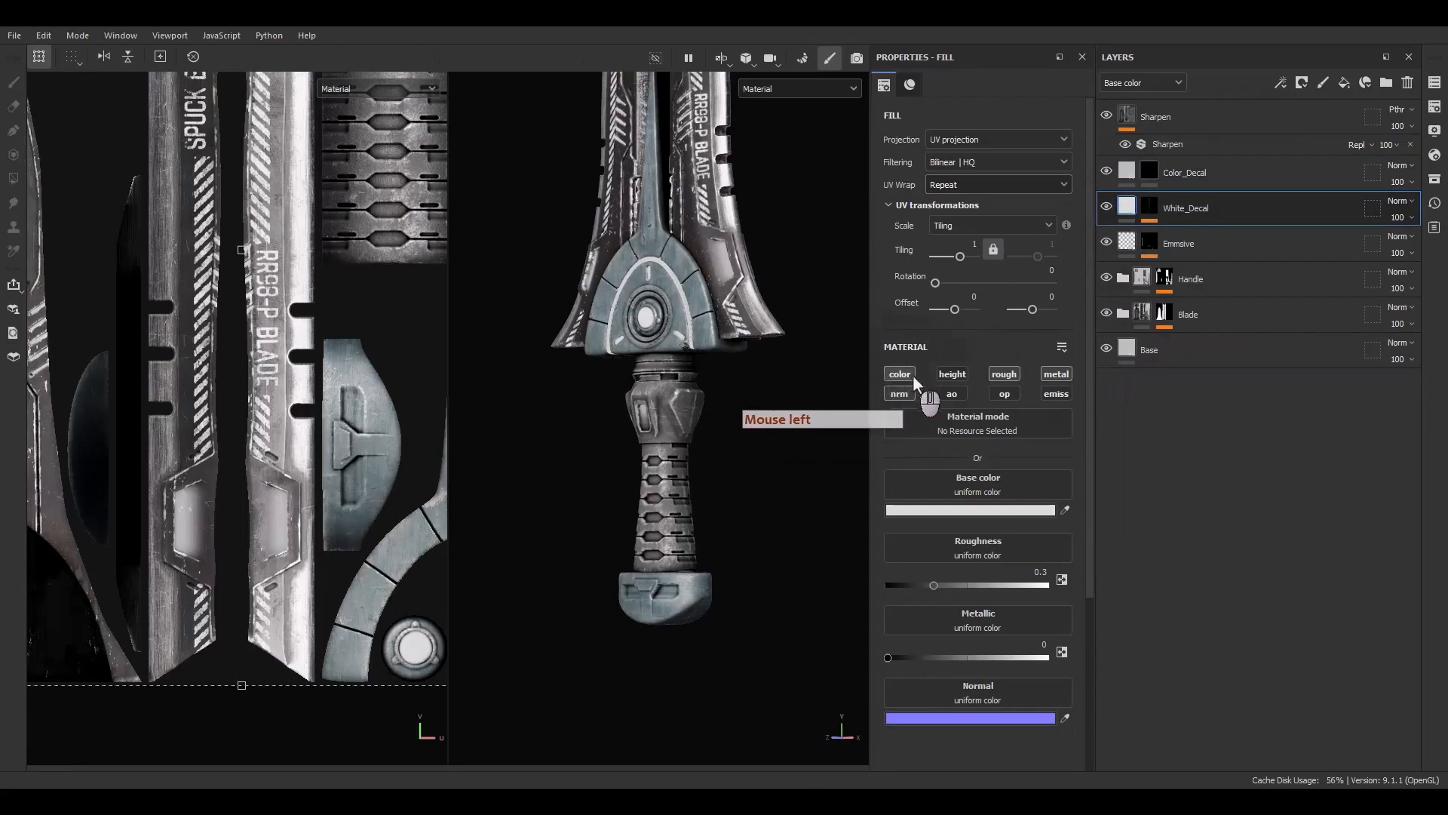
pyautogui.click(997, 377)
pyautogui.click(1121, 175)
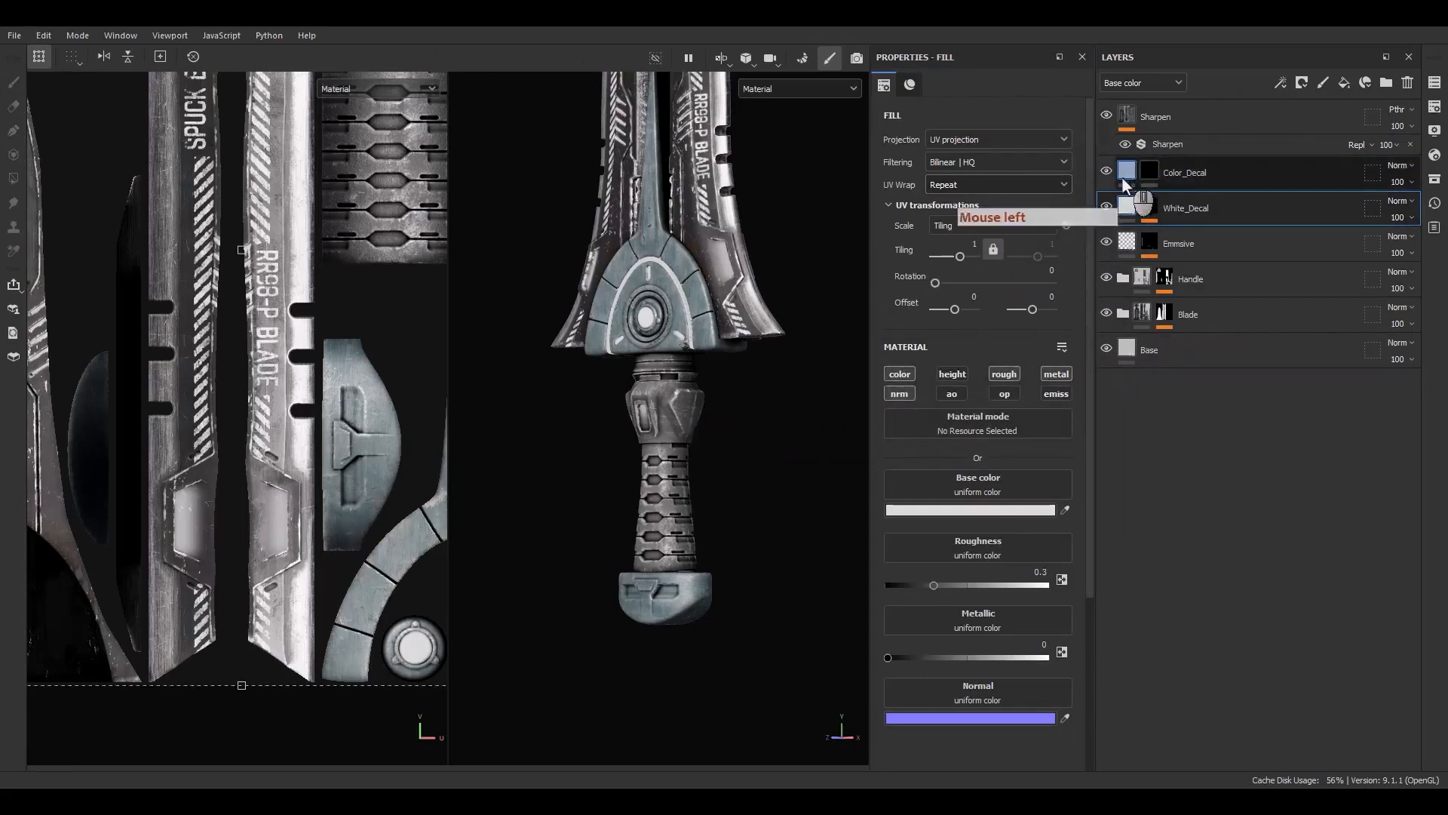
pyautogui.keyDown('alt'); pyautogui.click(894, 377); pyautogui.keyUp('alt')
pyautogui.click(1004, 374)
pyautogui.click(1056, 373)
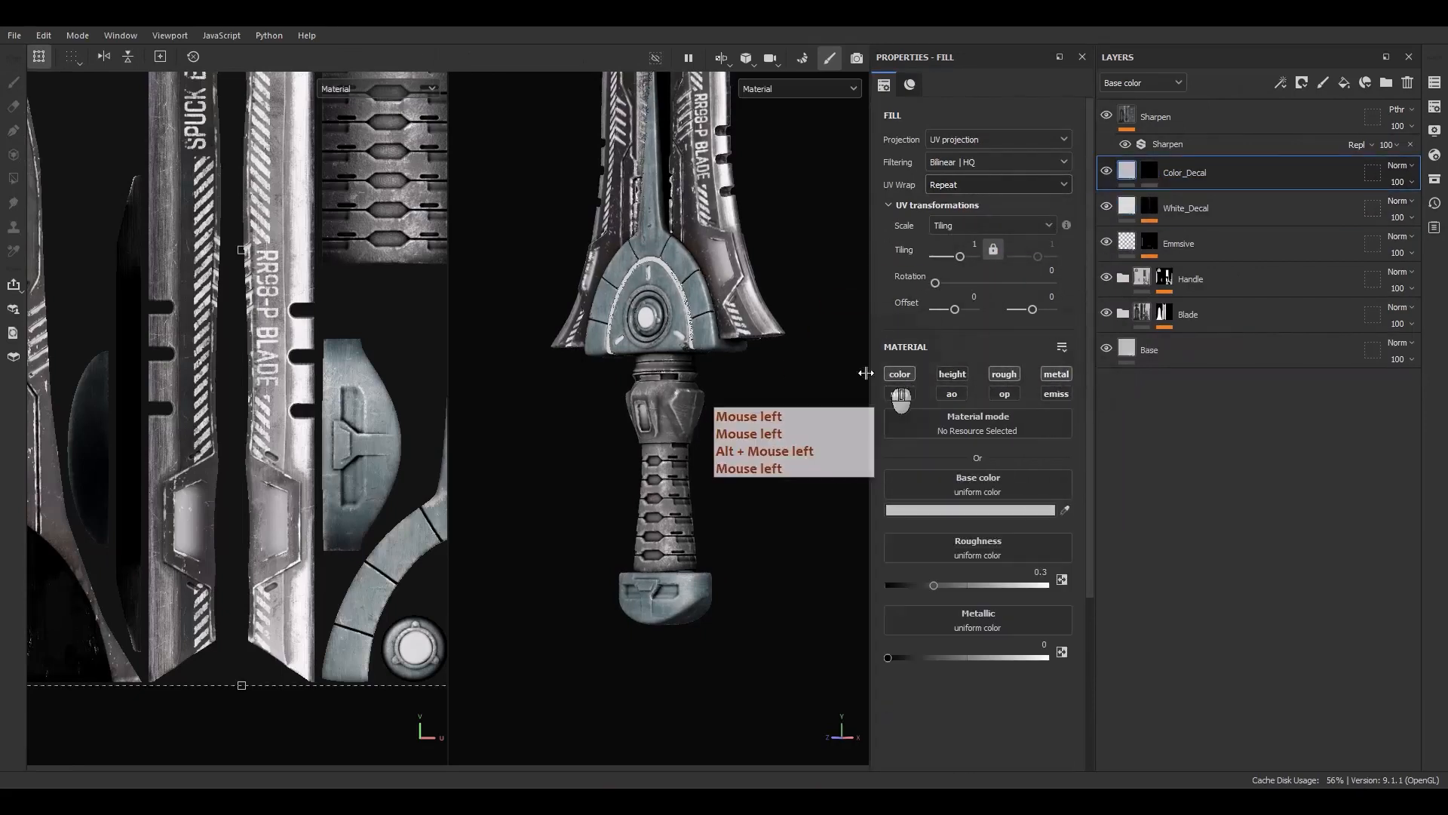
pyautogui.click(899, 393)
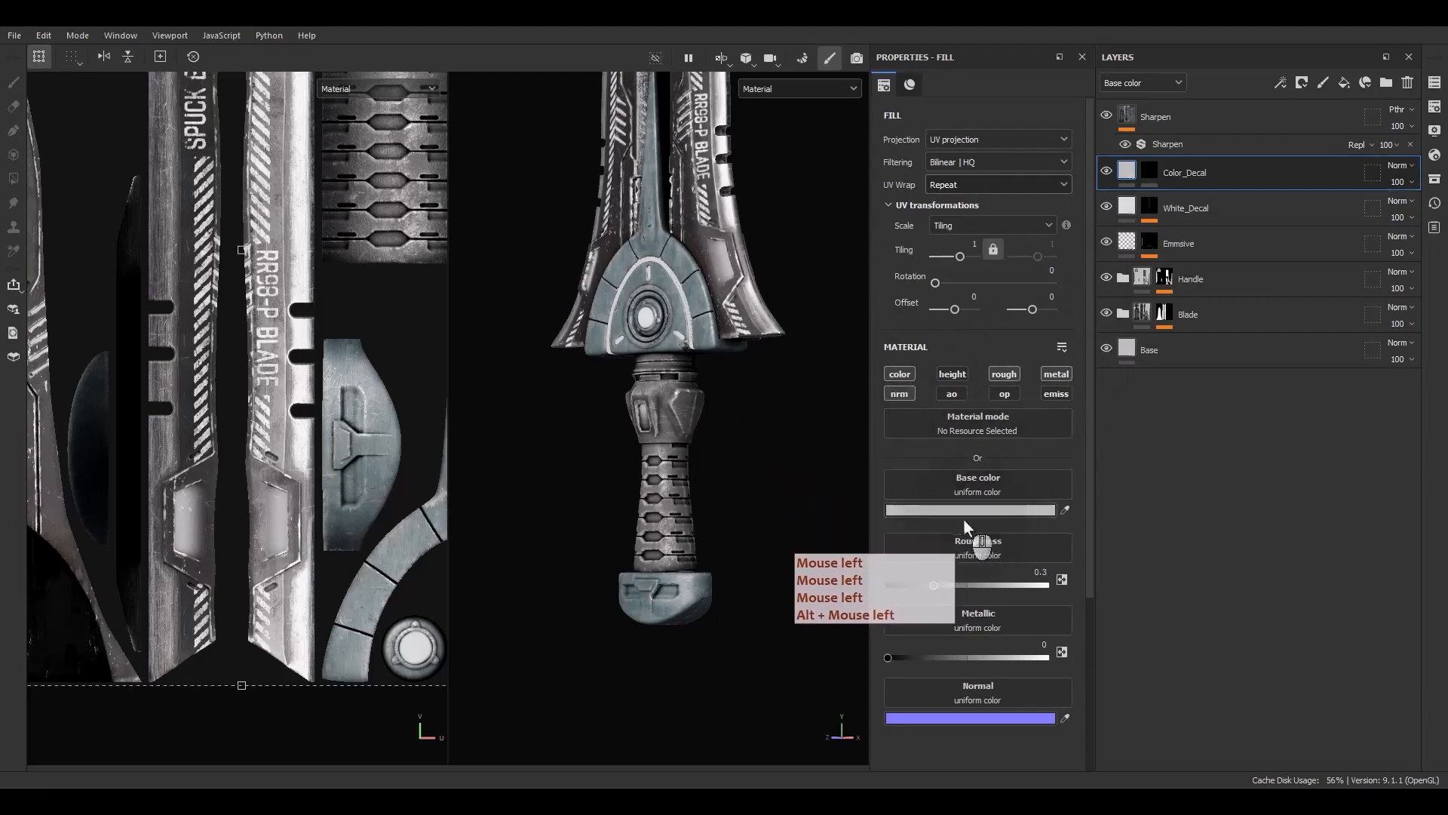
pyautogui.click(1124, 208)
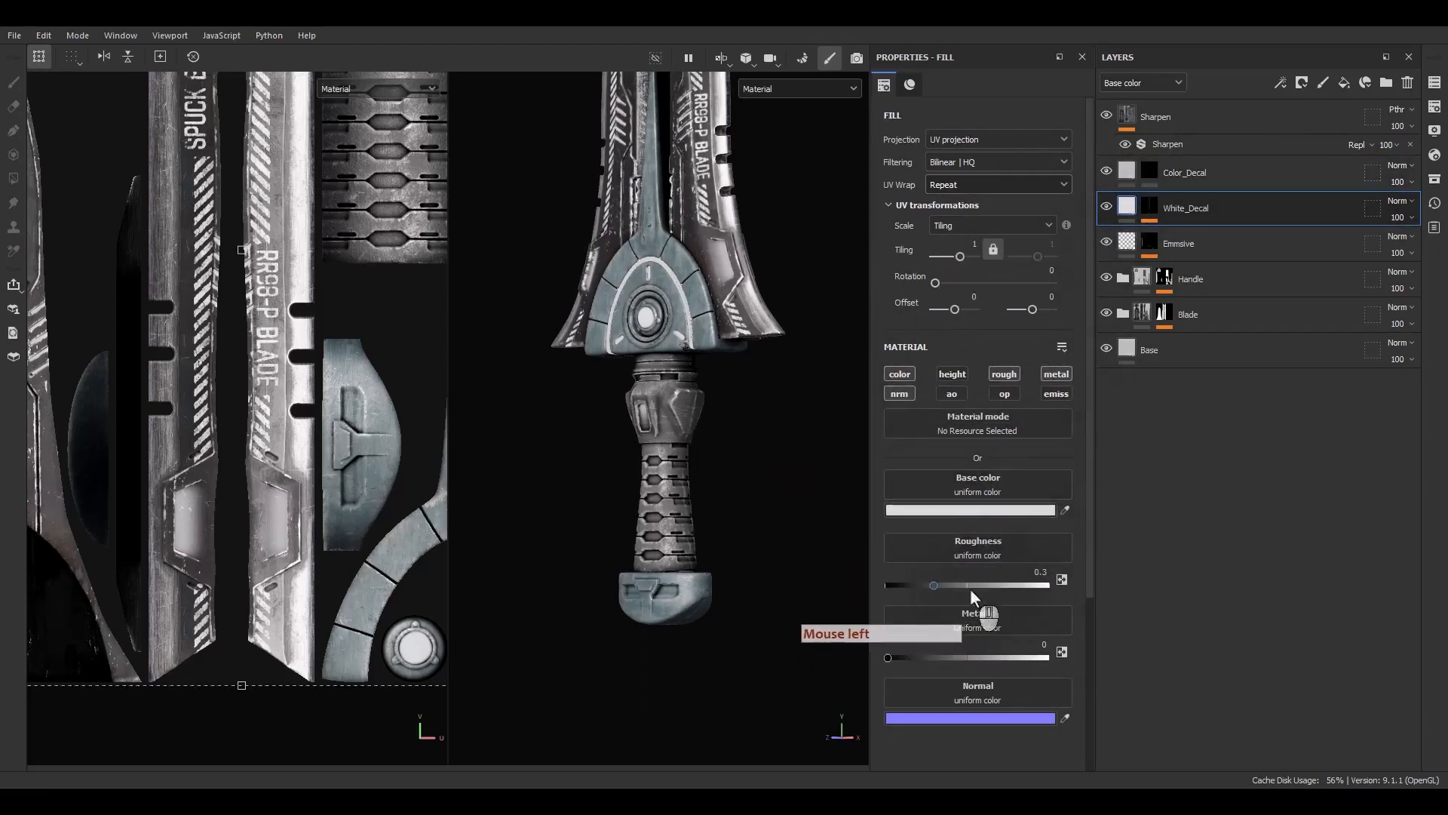
pyautogui.click(1128, 172)
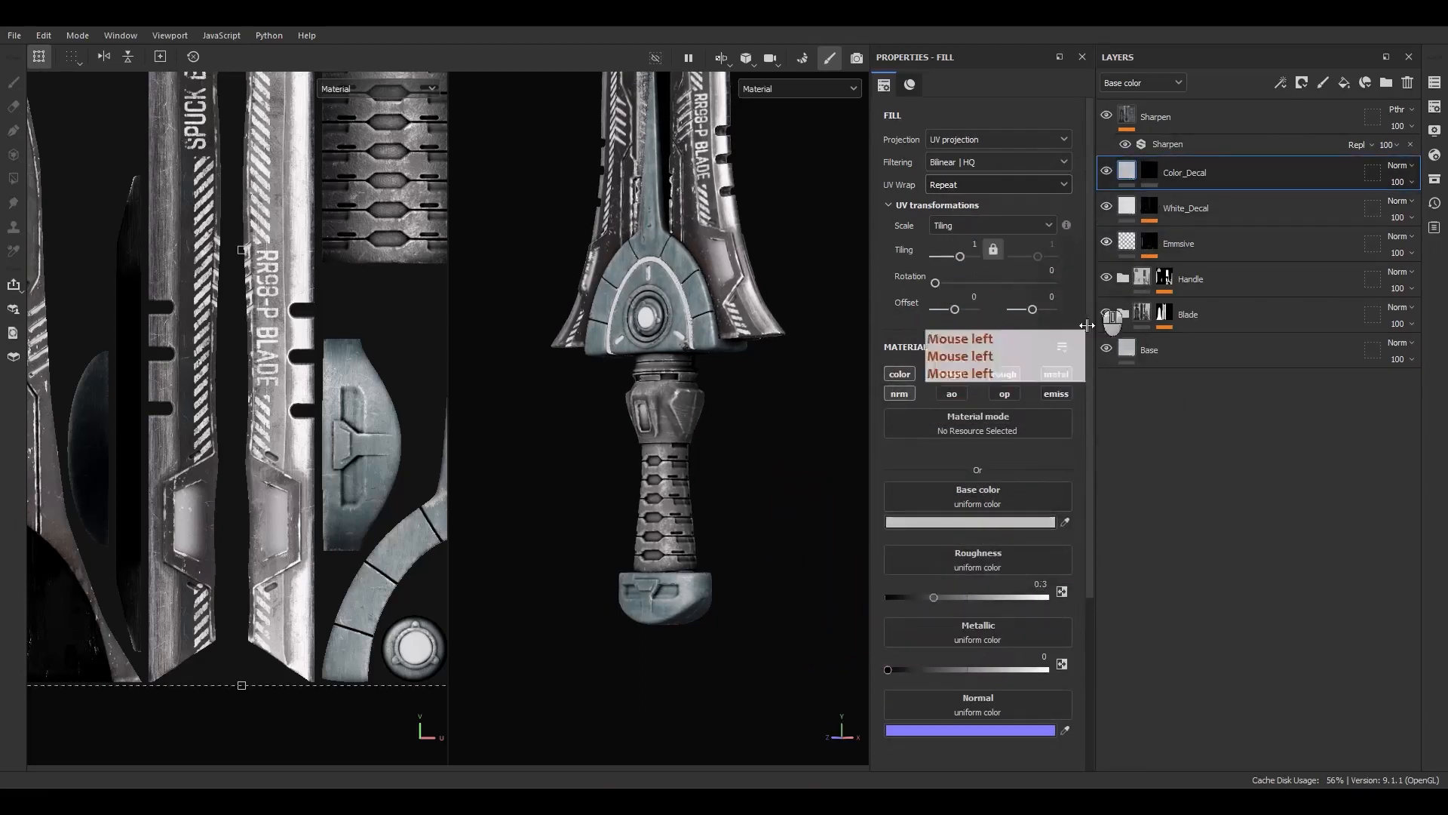
# Set Color_Decal's base color to orange C67116
pyautogui.click(981, 510)
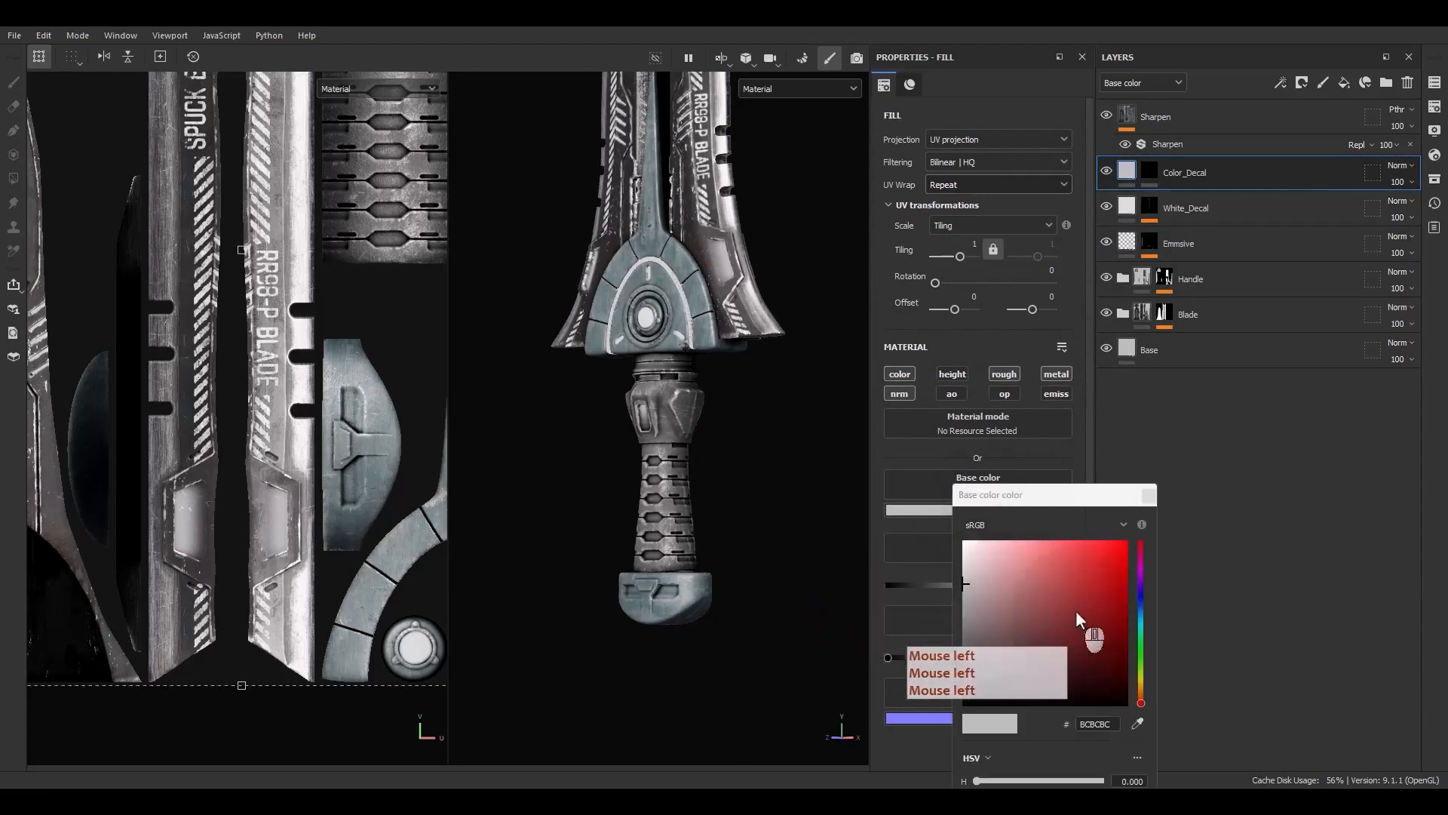
pyautogui.click(1141, 691)
pyautogui.click(1076, 575)
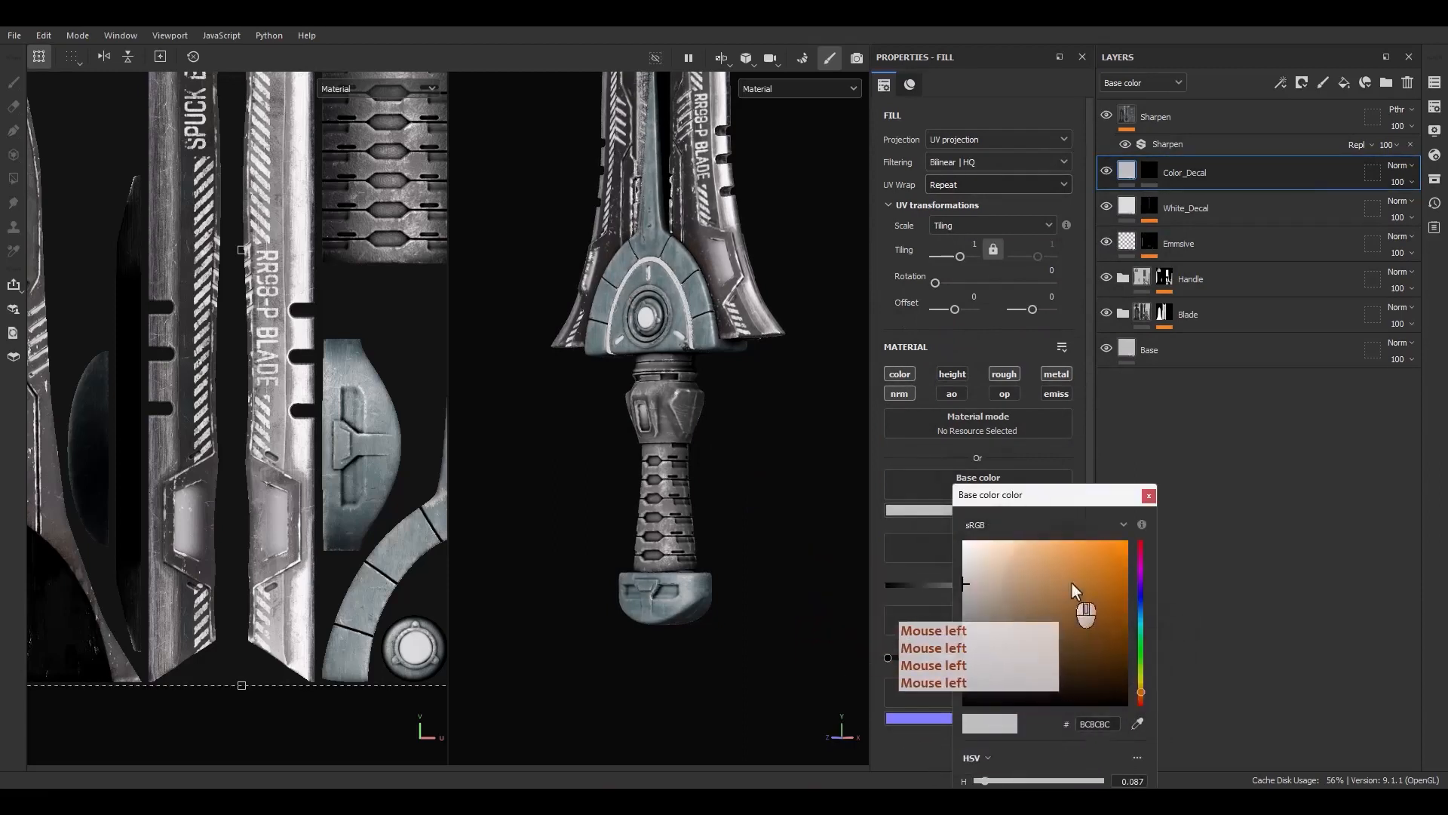
pyautogui.click(1109, 577)
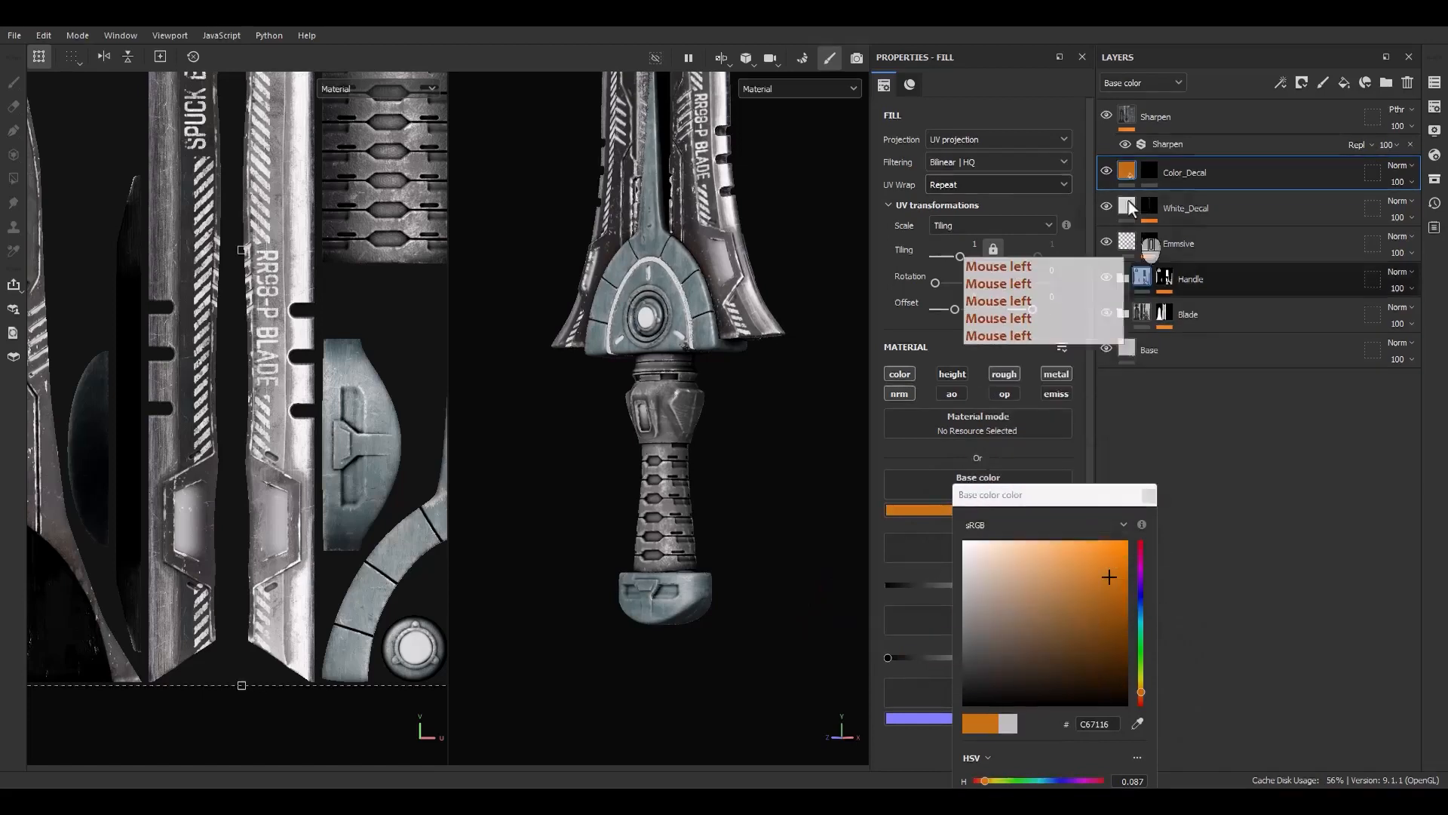
# Add a fill effect to Color_Decal's mask and set its grayscale value to 1
pyautogui.click(1147, 173)
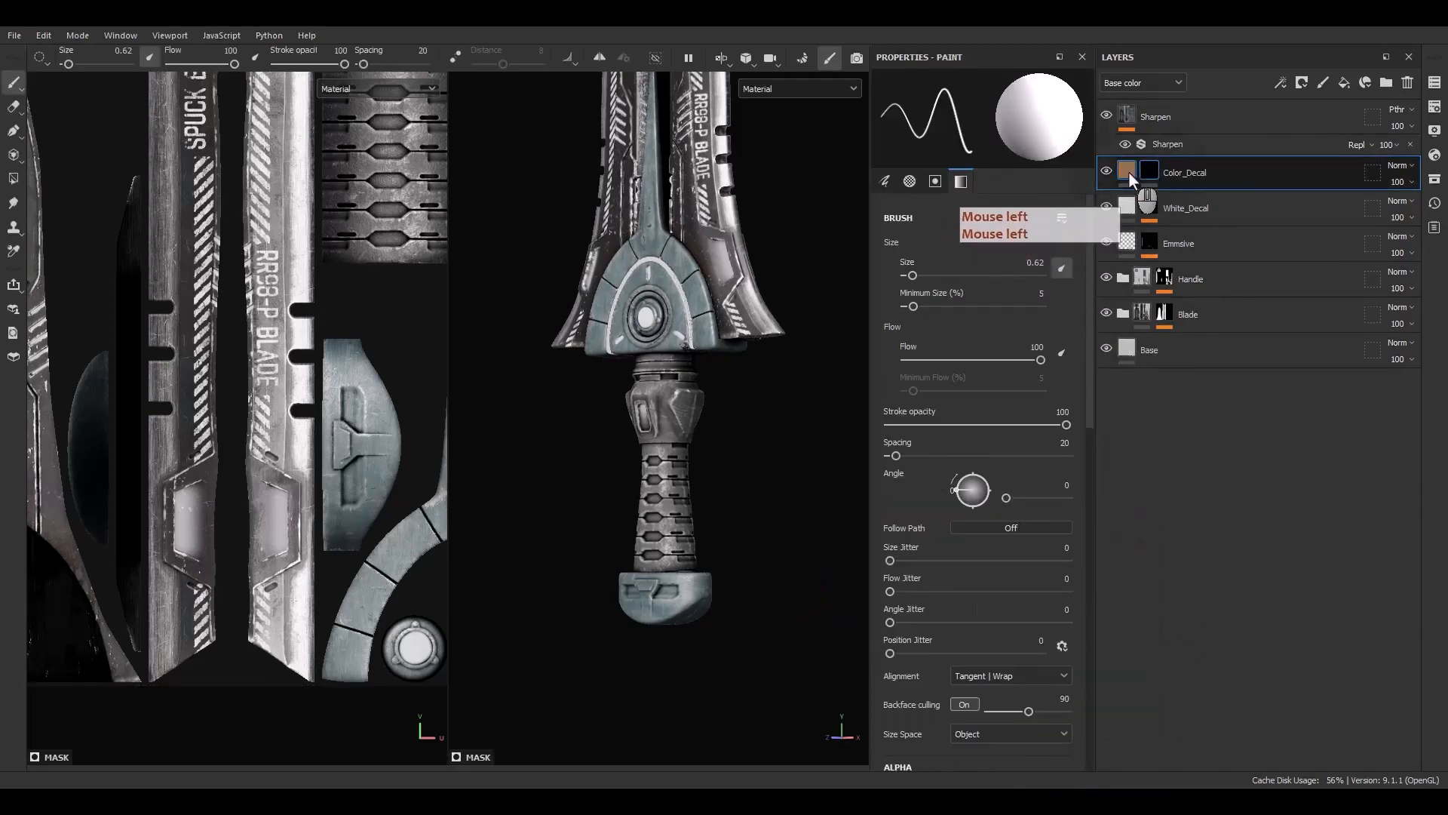
pyautogui.moveTo(1134, 172)
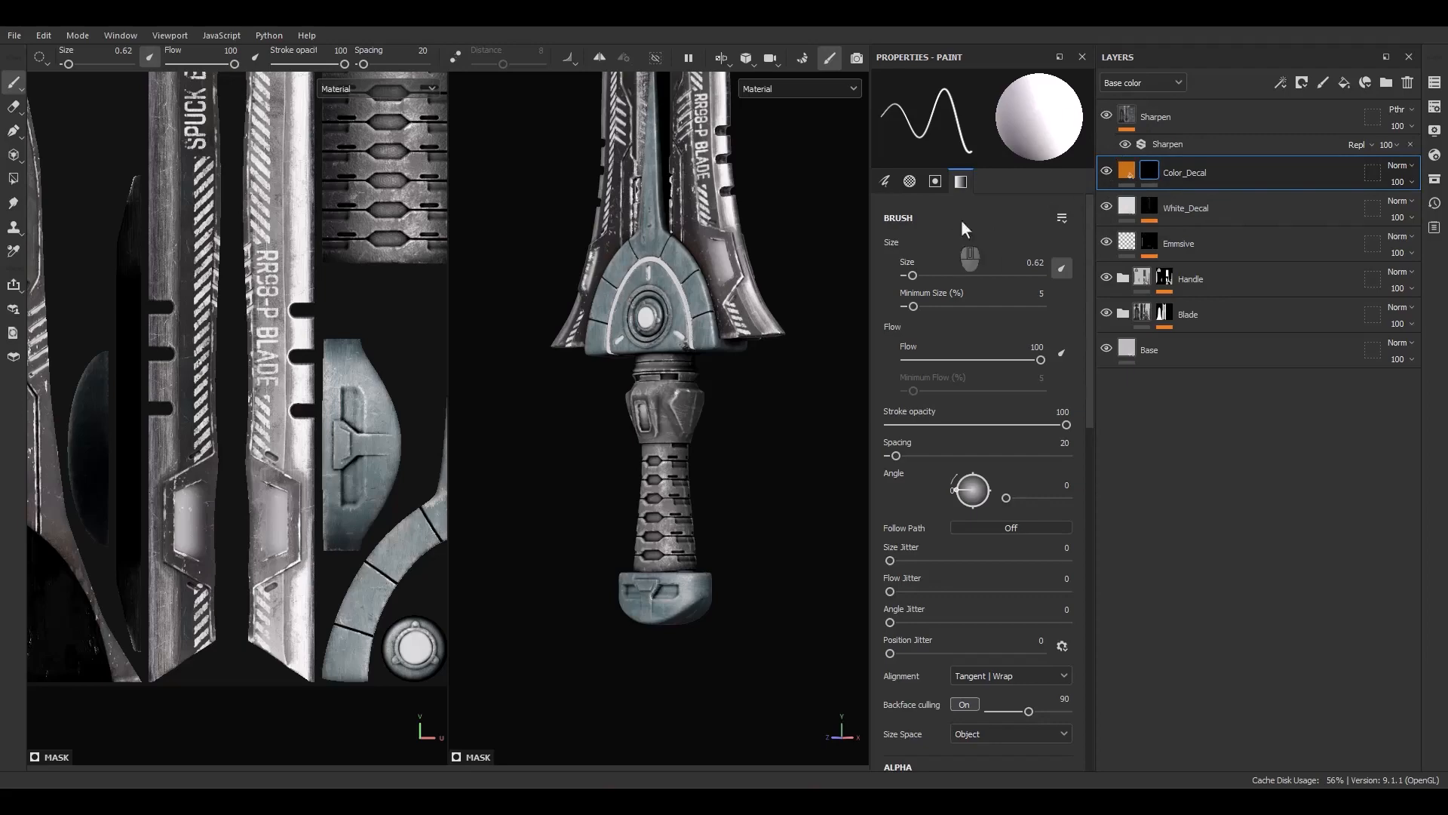
pyautogui.click(1149, 172)
pyautogui.rightClick(1148, 172)
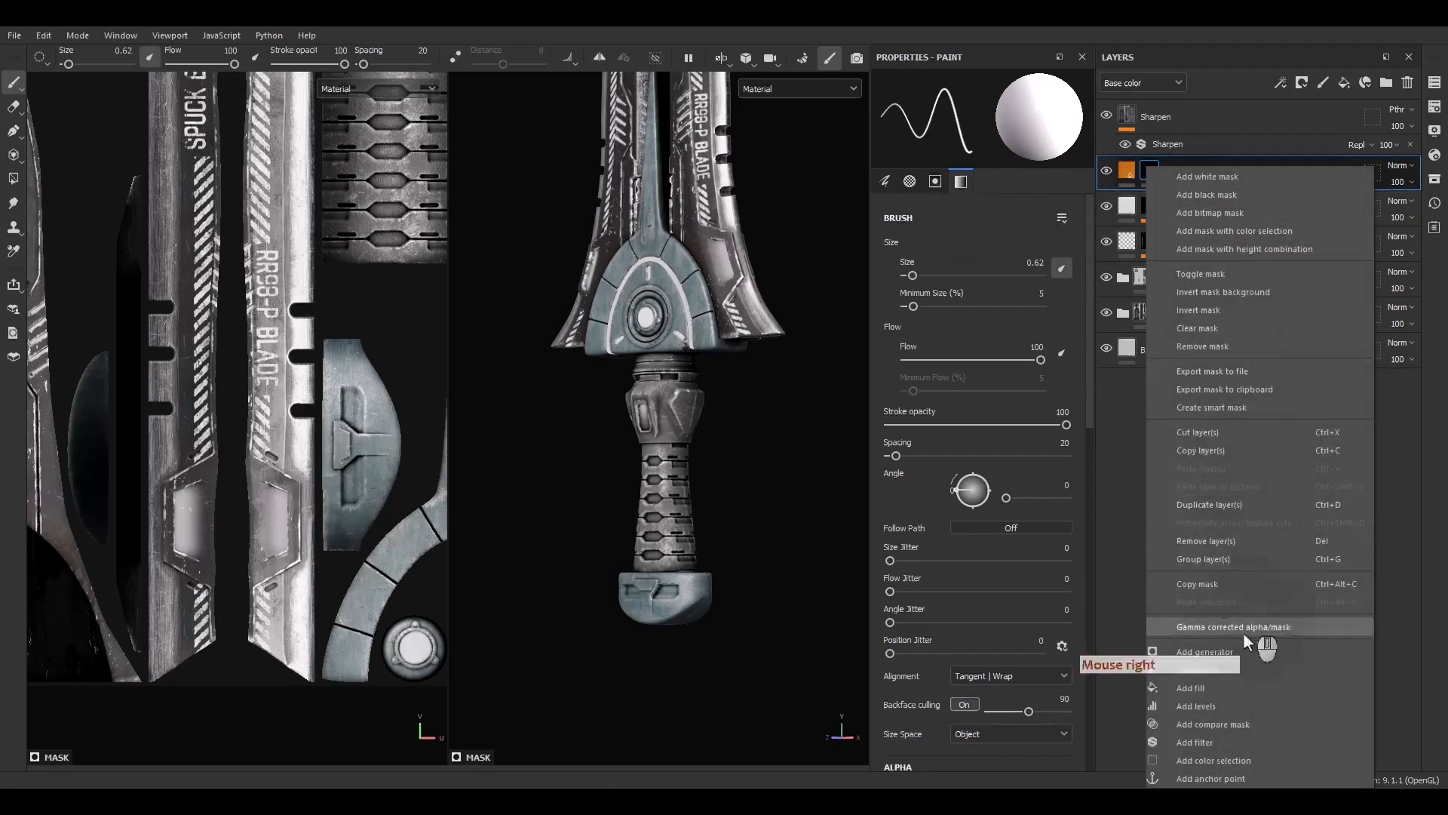
pyautogui.click(1202, 685)
pyautogui.keyDown('alt'); pyautogui.moveTo(708, 355); pyautogui.dragTo(732, 354); pyautogui.keyUp('alt')
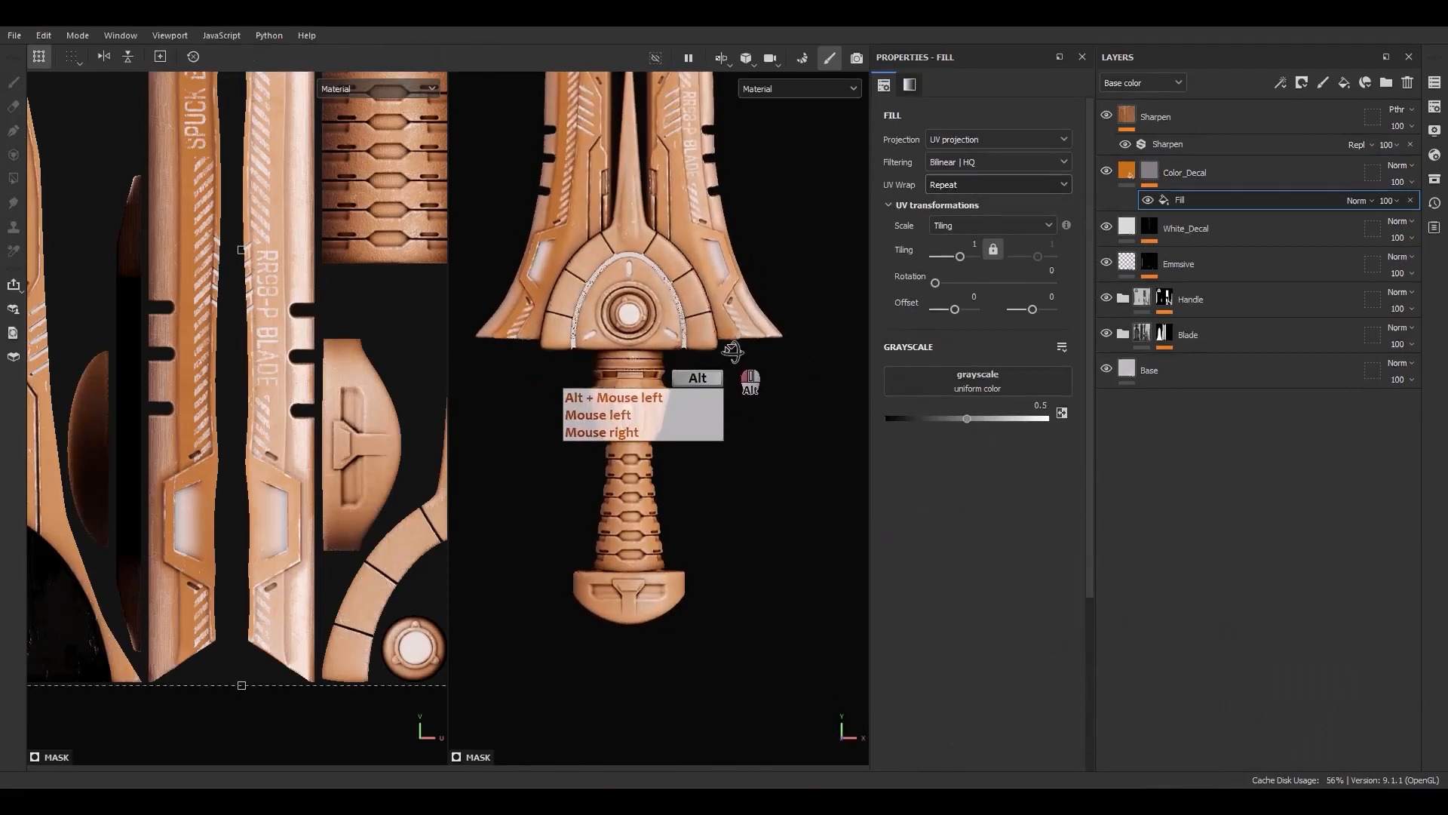
pyautogui.moveTo(1023, 417); pyautogui.dragTo(1091, 427)
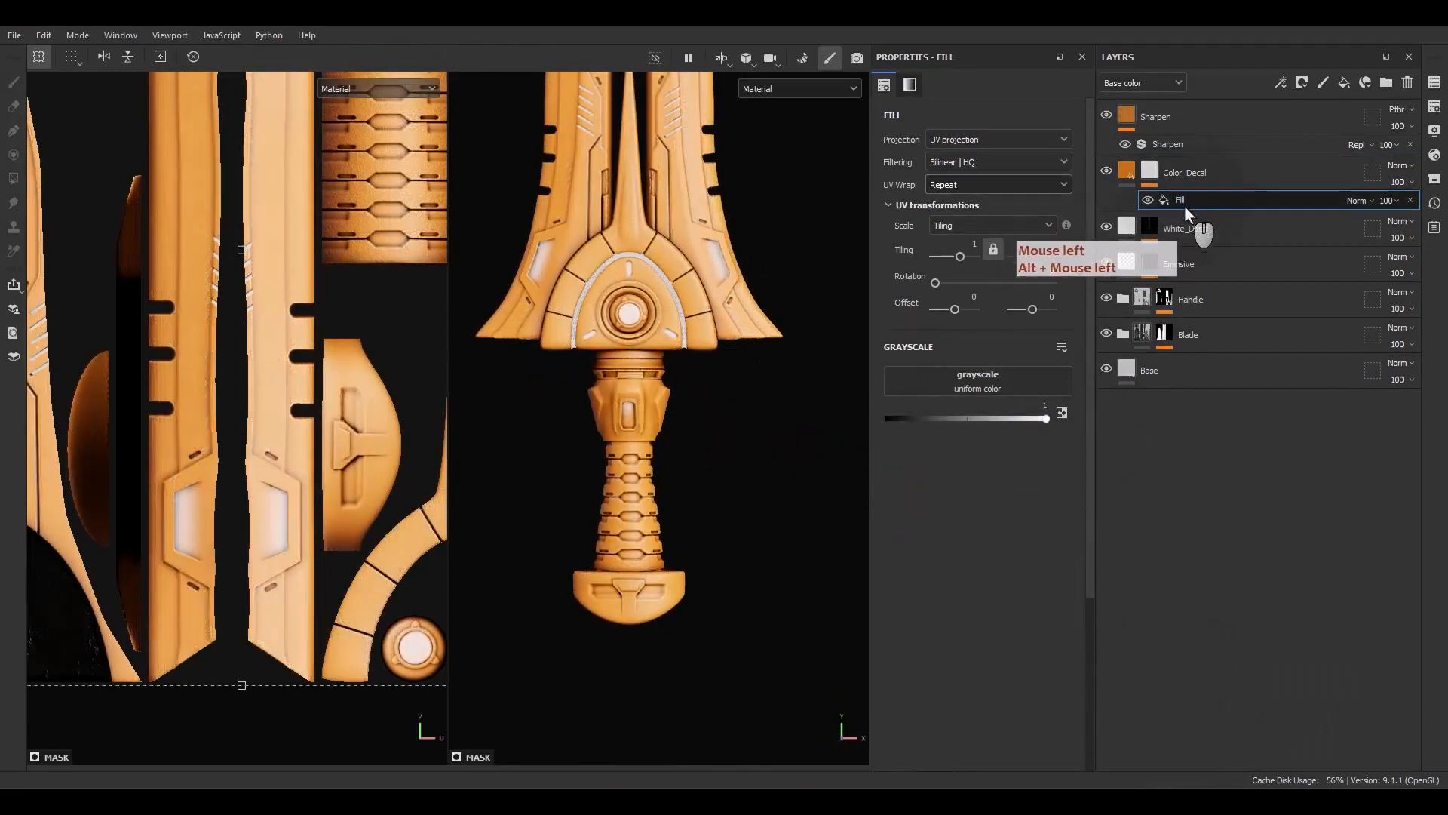
# Set the mask fill's UV wrap to None and shrink its projection box
pyautogui.click(938, 189)
pyautogui.click(947, 204)
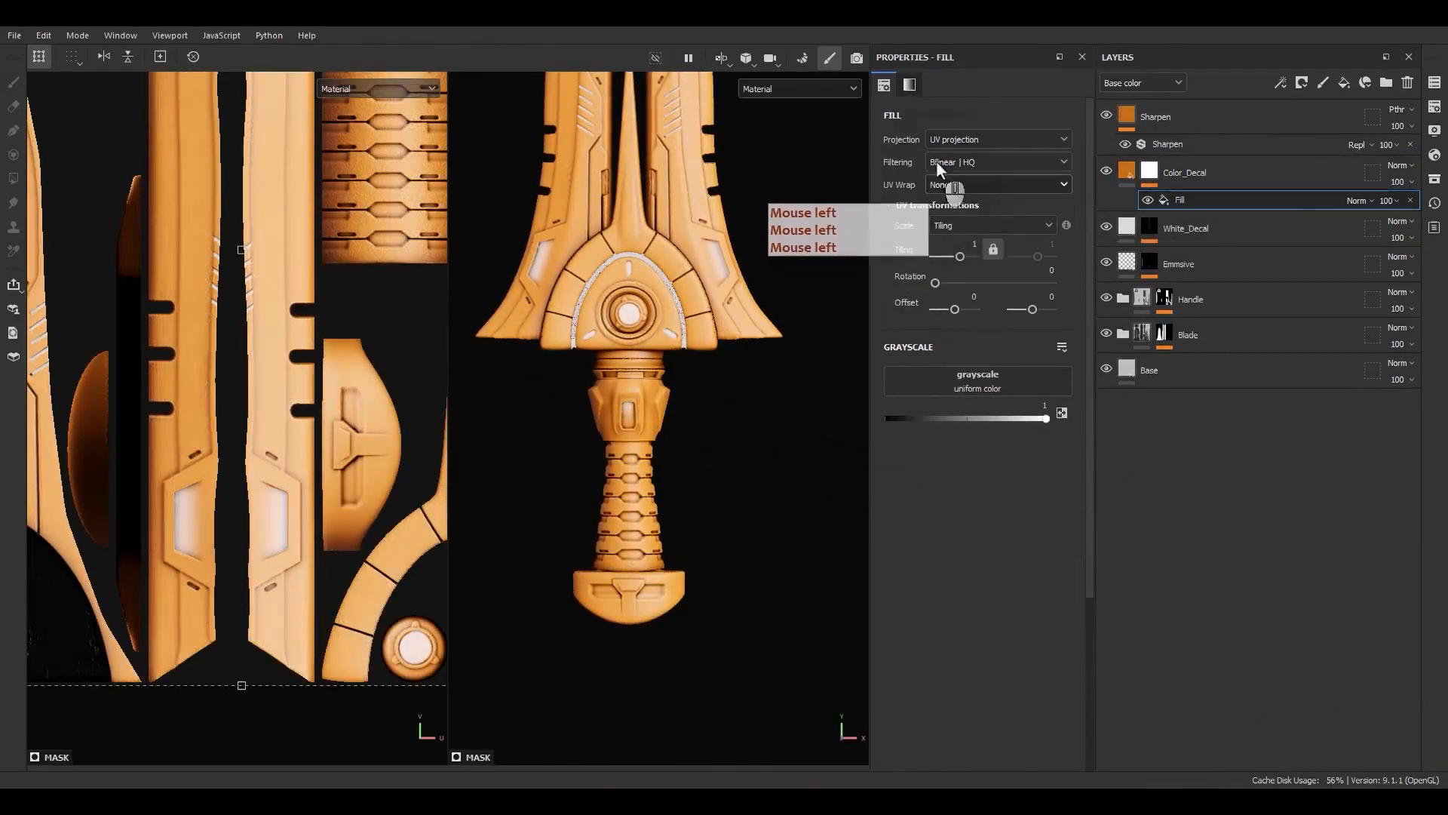
pyautogui.scroll(-5, 331, 341)
pyautogui.keyDown('alt'); pyautogui.moveTo(330, 346); pyautogui.dragTo(293, 404, button='middle'); pyautogui.keyUp('alt')
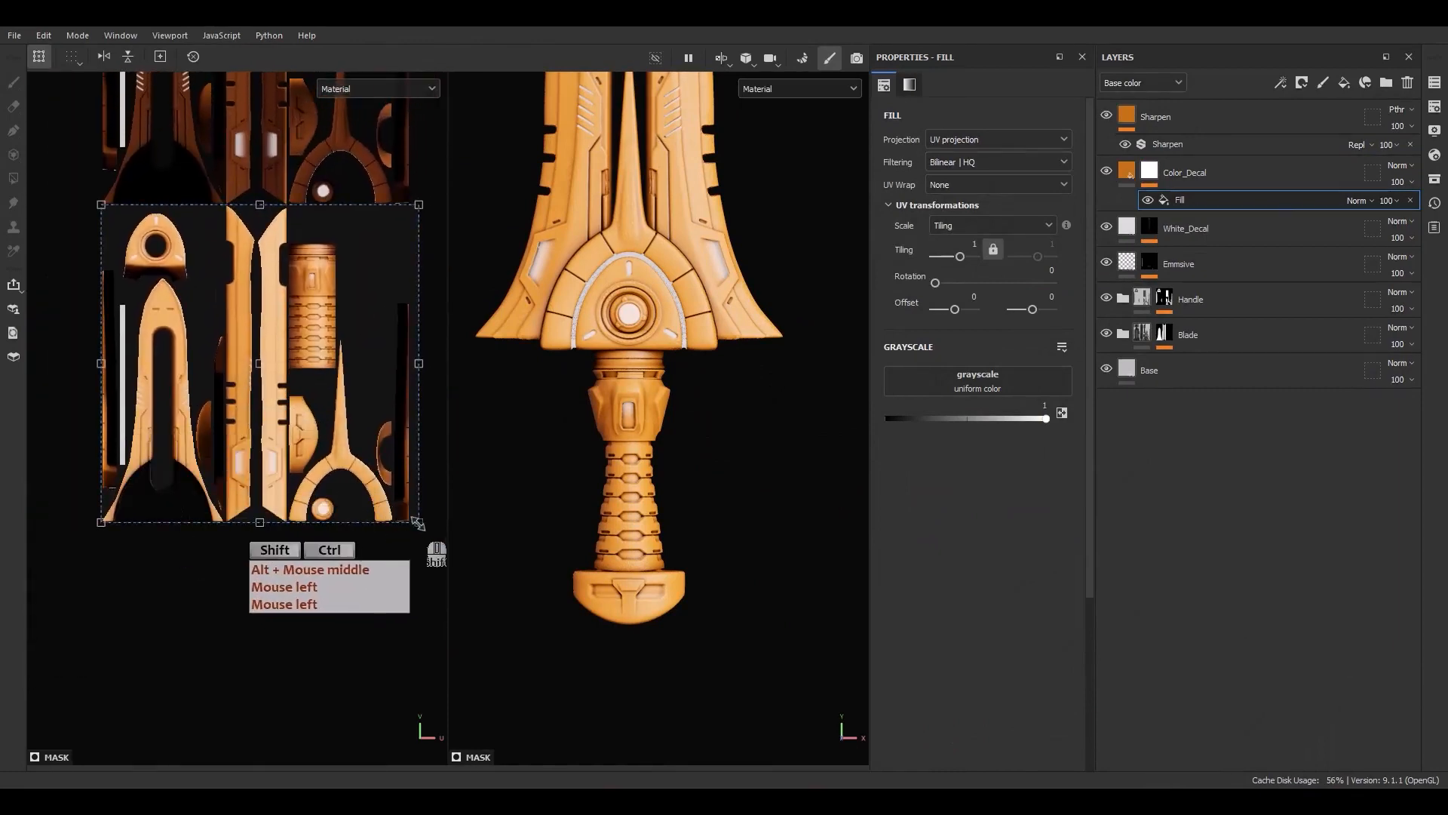
pyautogui.keyDown('ctrl'); pyautogui.keyDown('shift'); pyautogui.moveTo(416, 522); pyautogui.dragTo(377, 144); pyautogui.keyUp('shift'); pyautogui.keyUp('ctrl')
# Fit the mask fill's projection box onto the collar band at the top of the handle
pyautogui.scroll(3, 253, 390)
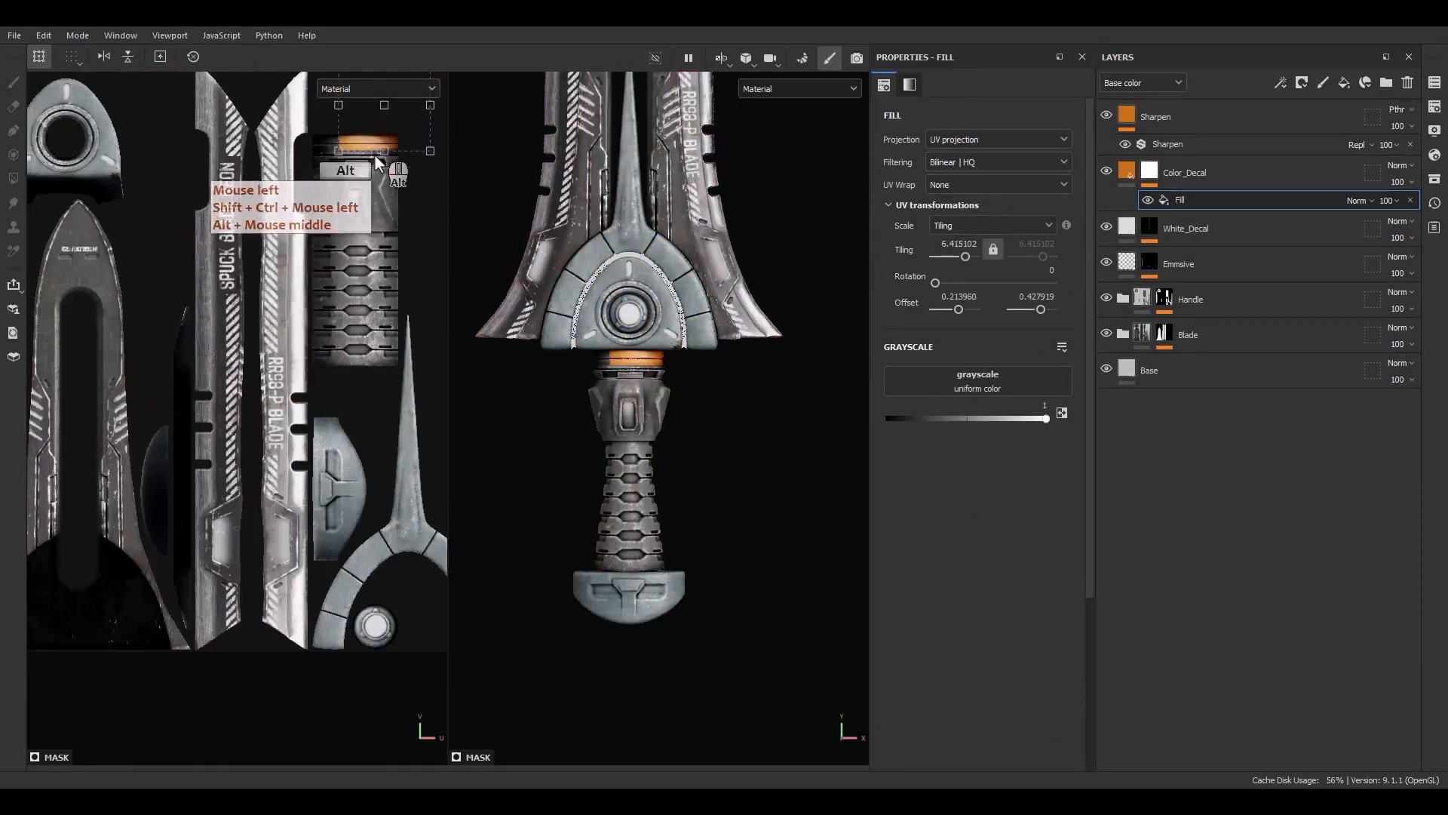
pyautogui.keyDown('alt'); pyautogui.moveTo(374, 154); pyautogui.dragTo(333, 376, button='middle'); pyautogui.keyUp('alt')
pyautogui.scroll(4, 332, 377)
pyautogui.moveTo(331, 374); pyautogui.dragTo(304, 485)
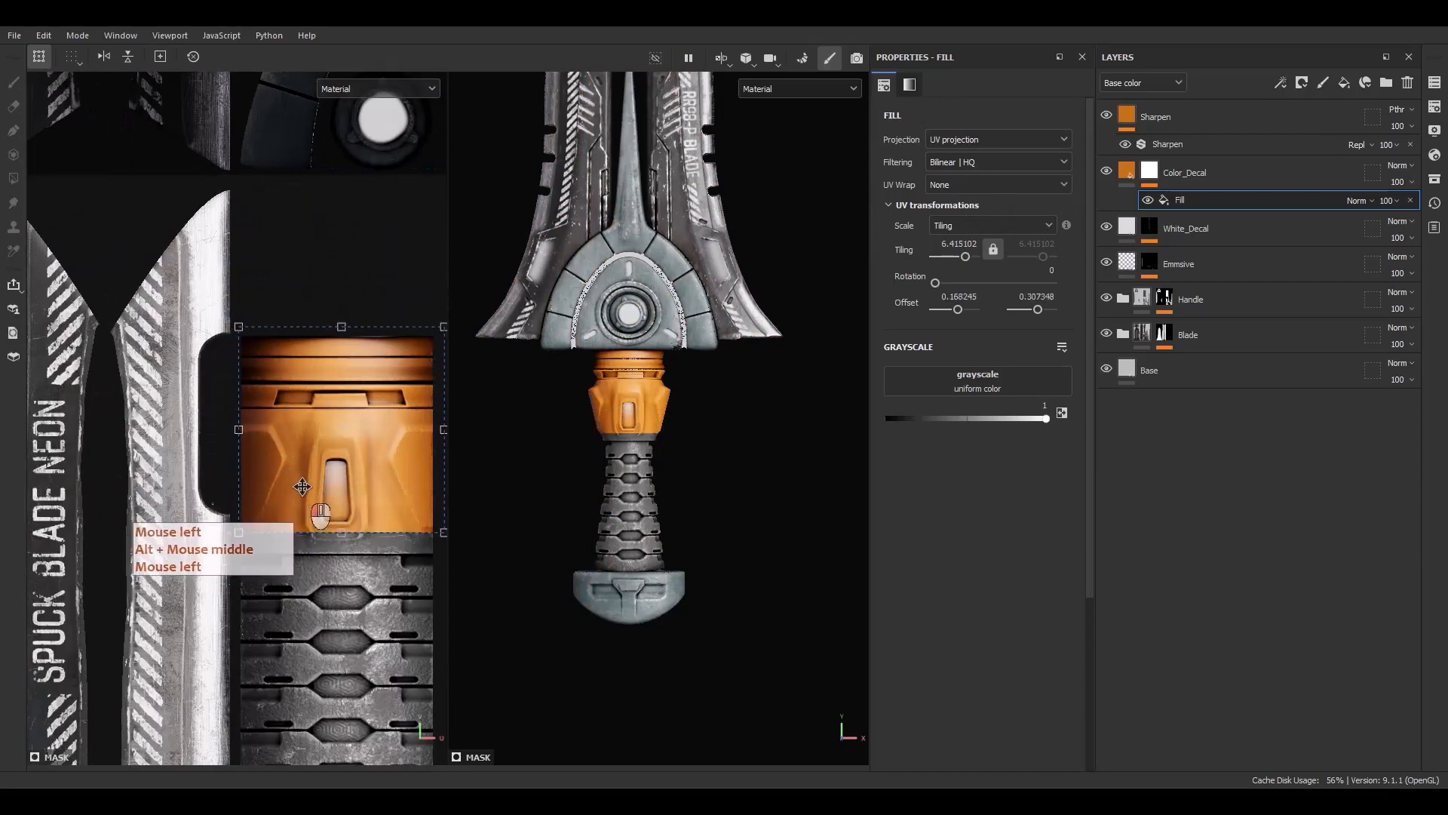
pyautogui.keyDown('alt'); pyautogui.moveTo(304, 485); pyautogui.dragTo(293, 463, button='middle'); pyautogui.keyUp('alt')
pyautogui.moveTo(328, 518); pyautogui.dragTo(336, 332)
pyautogui.scroll(4, 414, 324)
pyautogui.keyDown('alt'); pyautogui.moveTo(413, 333); pyautogui.dragTo(341, 346, button='middle'); pyautogui.keyUp('alt')
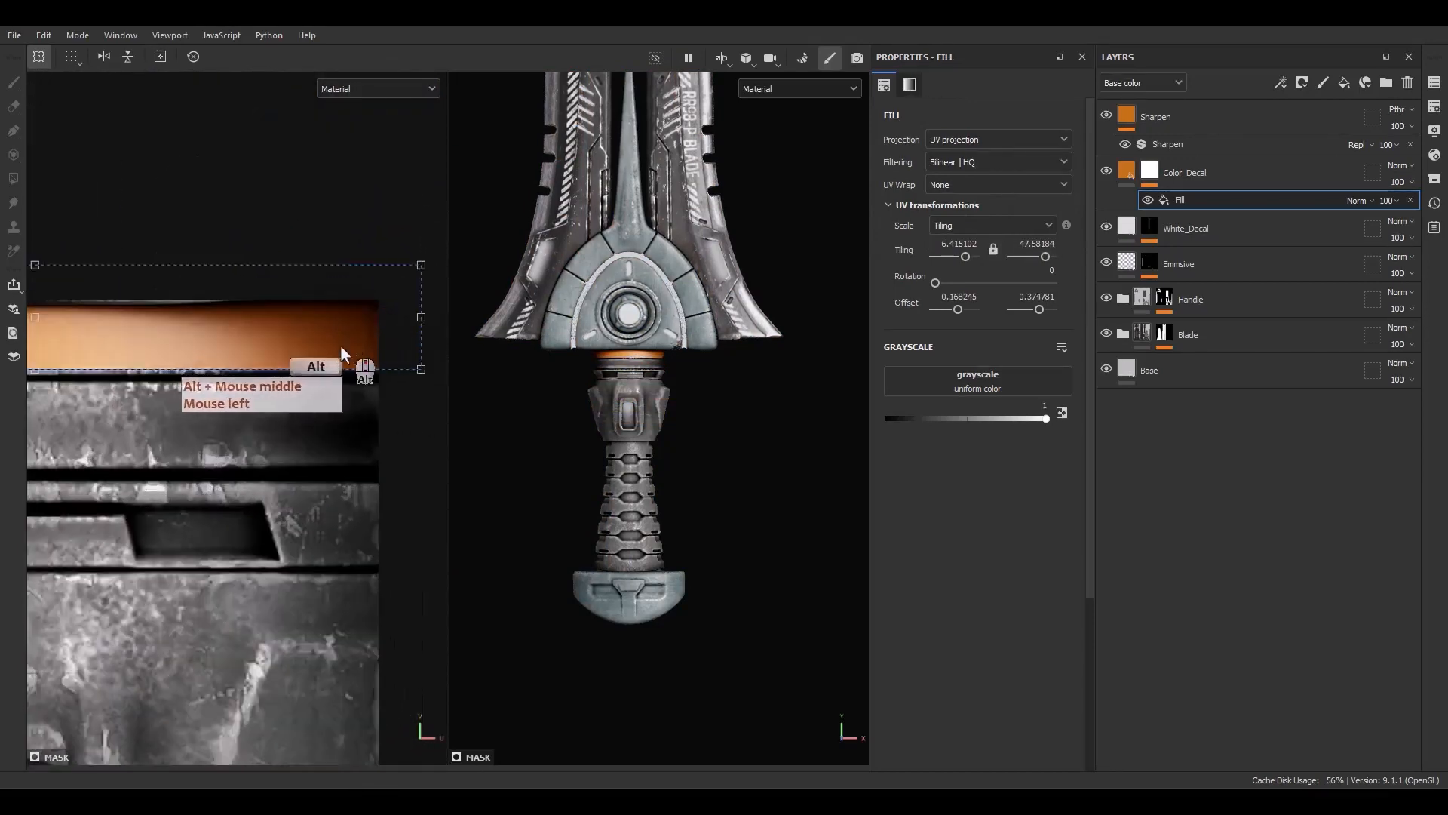
pyautogui.moveTo(341, 345); pyautogui.dragTo(321, 357)
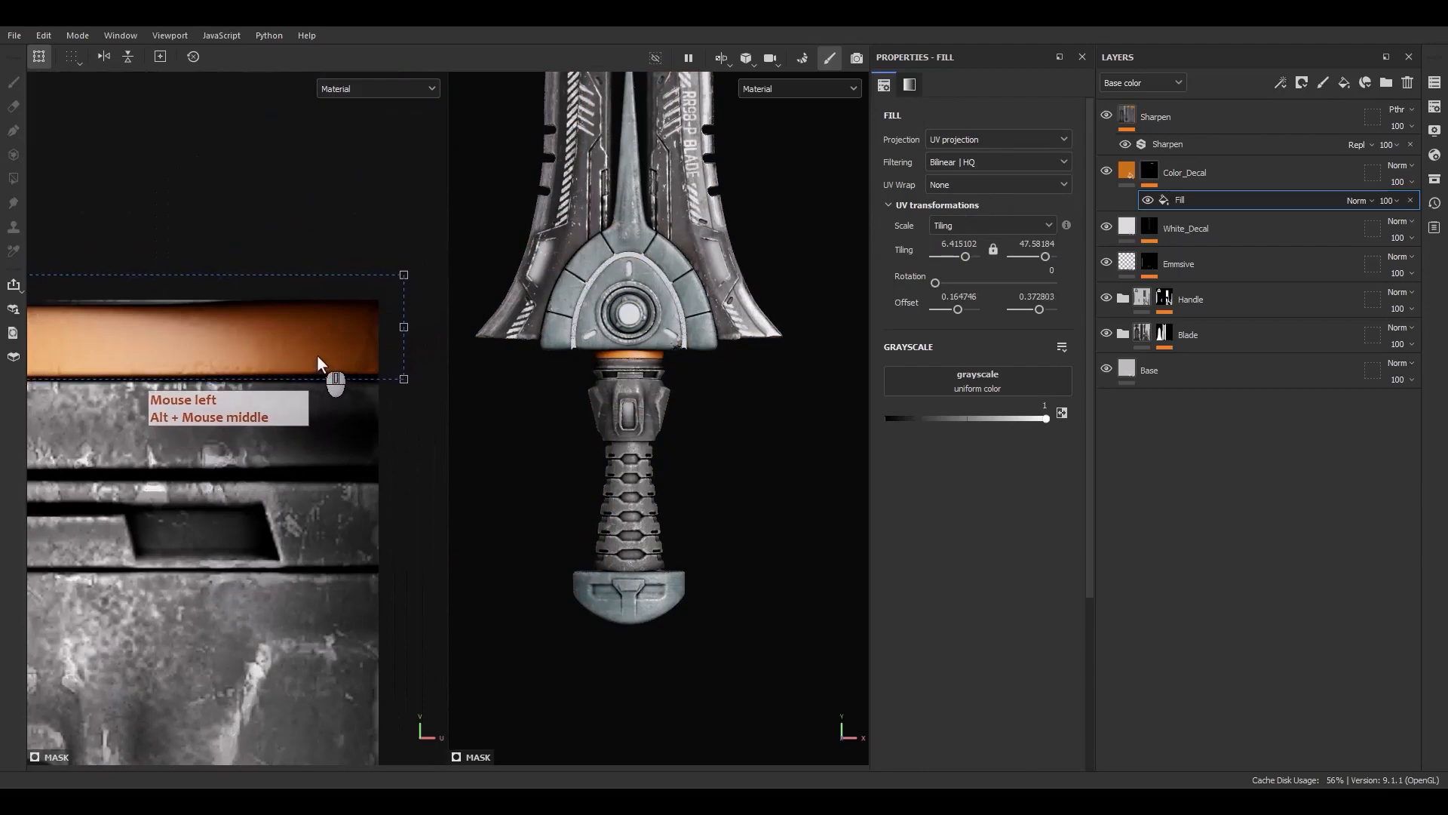
pyautogui.scroll(-4, 317, 356)
pyautogui.keyDown('alt'); pyautogui.moveTo(226, 368); pyautogui.dragTo(180, 343, button='middle'); pyautogui.keyUp('alt')
pyautogui.scroll(1, 233, 362)
pyautogui.moveTo(407, 325); pyautogui.dragTo(408, 339)
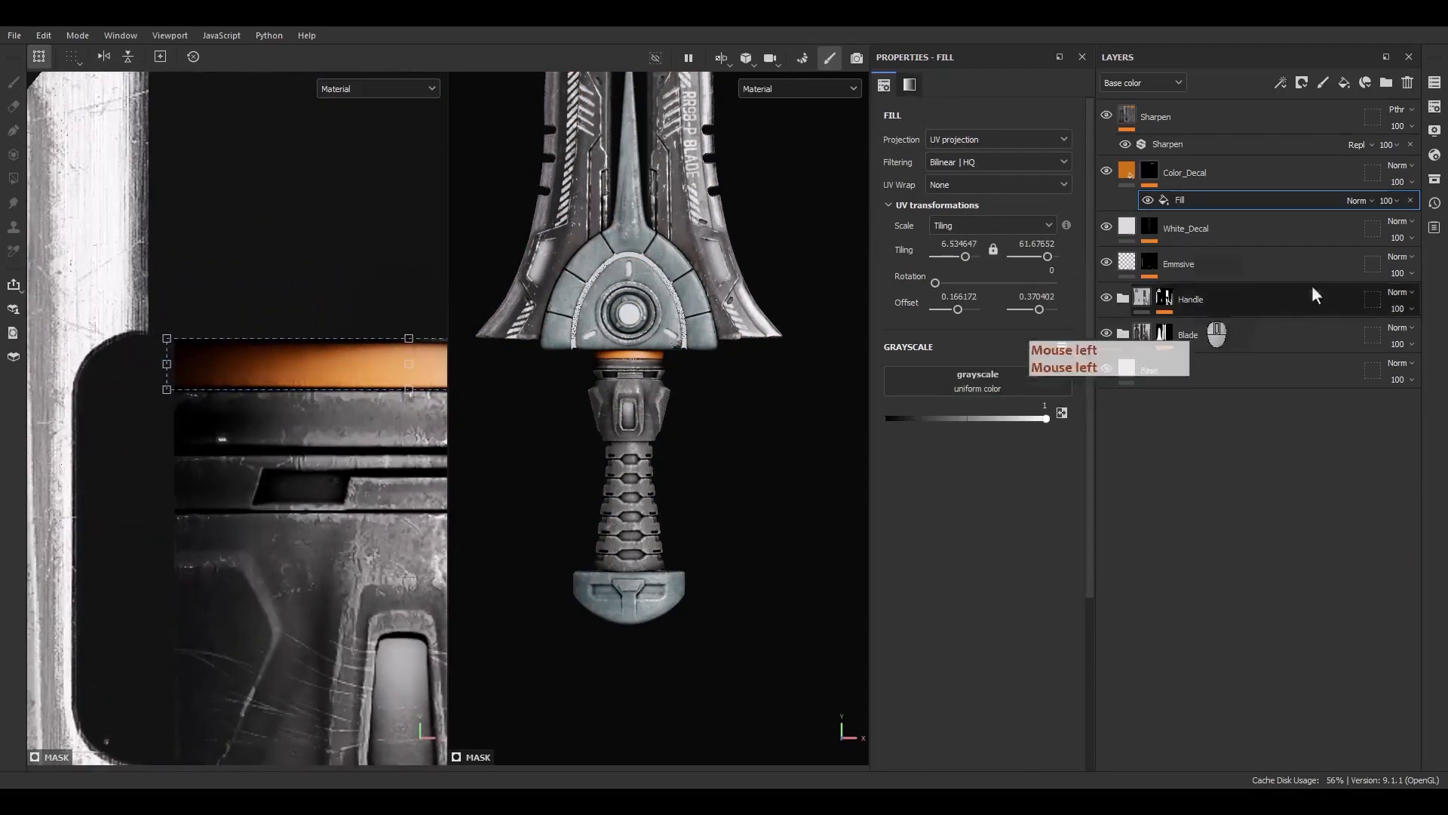
# Refine the mask fill's projection box edge so the orange sits tightly on the collar band
pyautogui.rightClick(1401, 171)
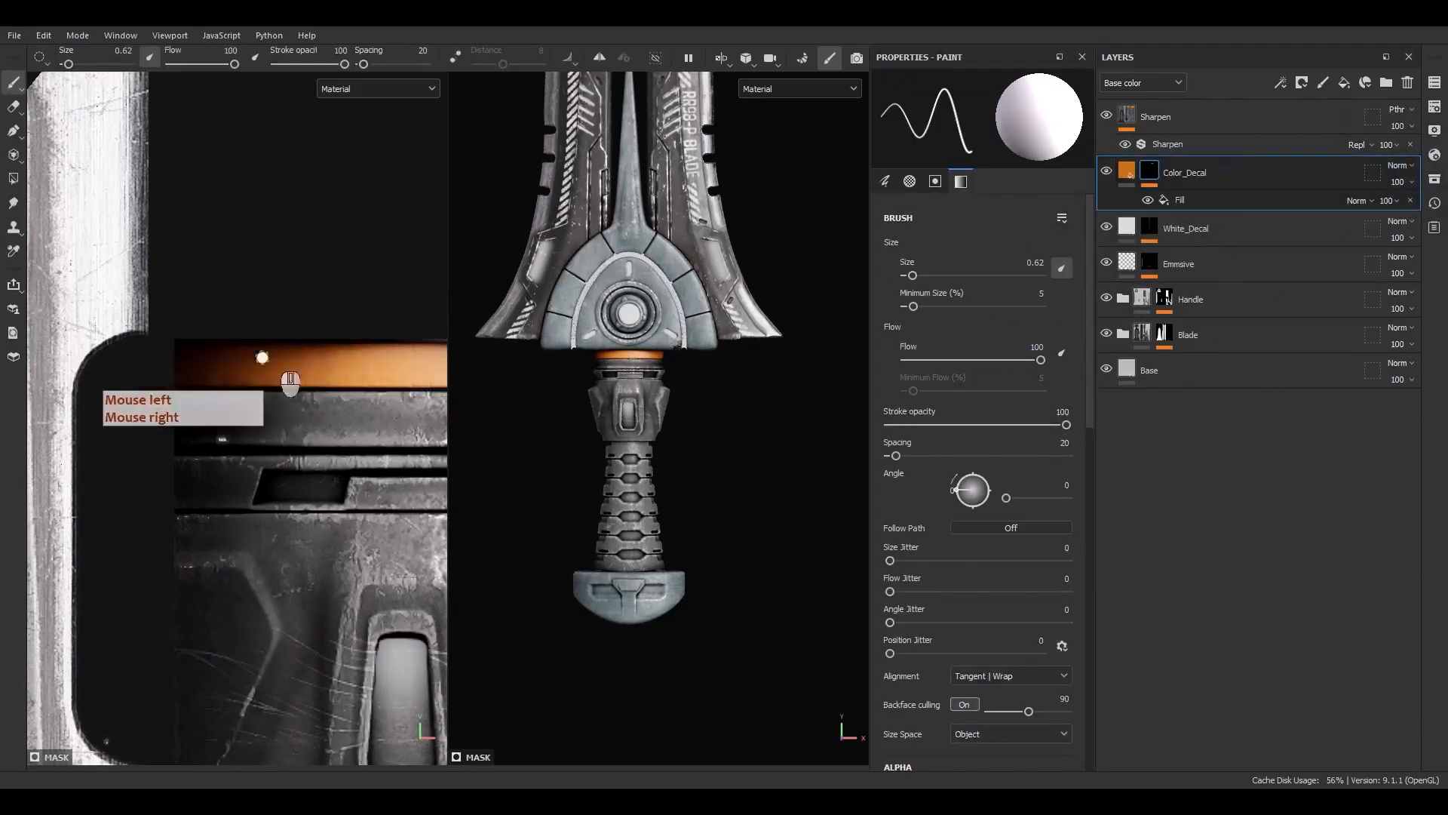
pyautogui.keyDown('alt'); pyautogui.moveTo(355, 351); pyautogui.dragTo(108, 395, button='middle'); pyautogui.keyUp('alt')
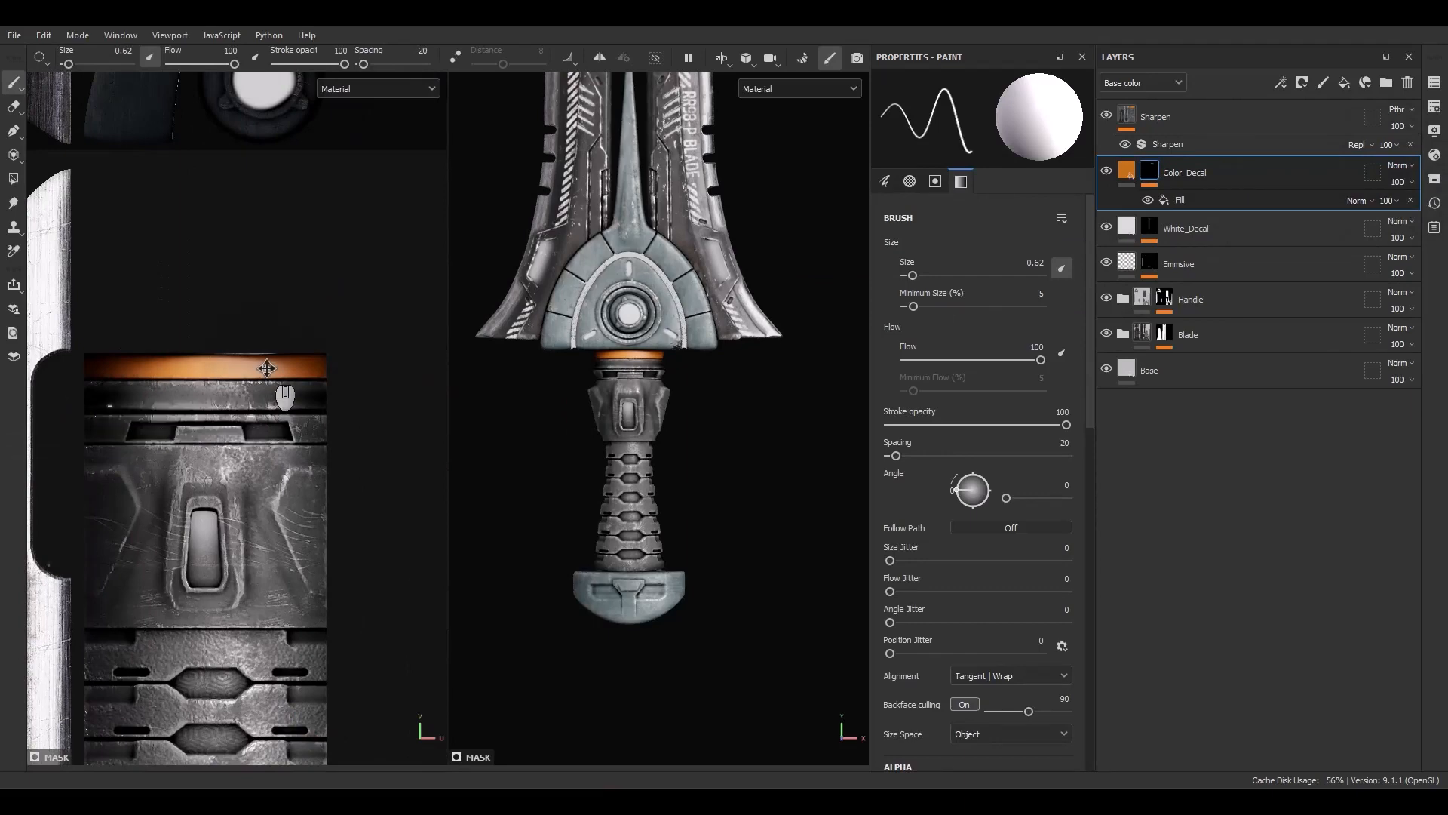
pyautogui.click(1180, 198)
pyautogui.scroll(6, 327, 365)
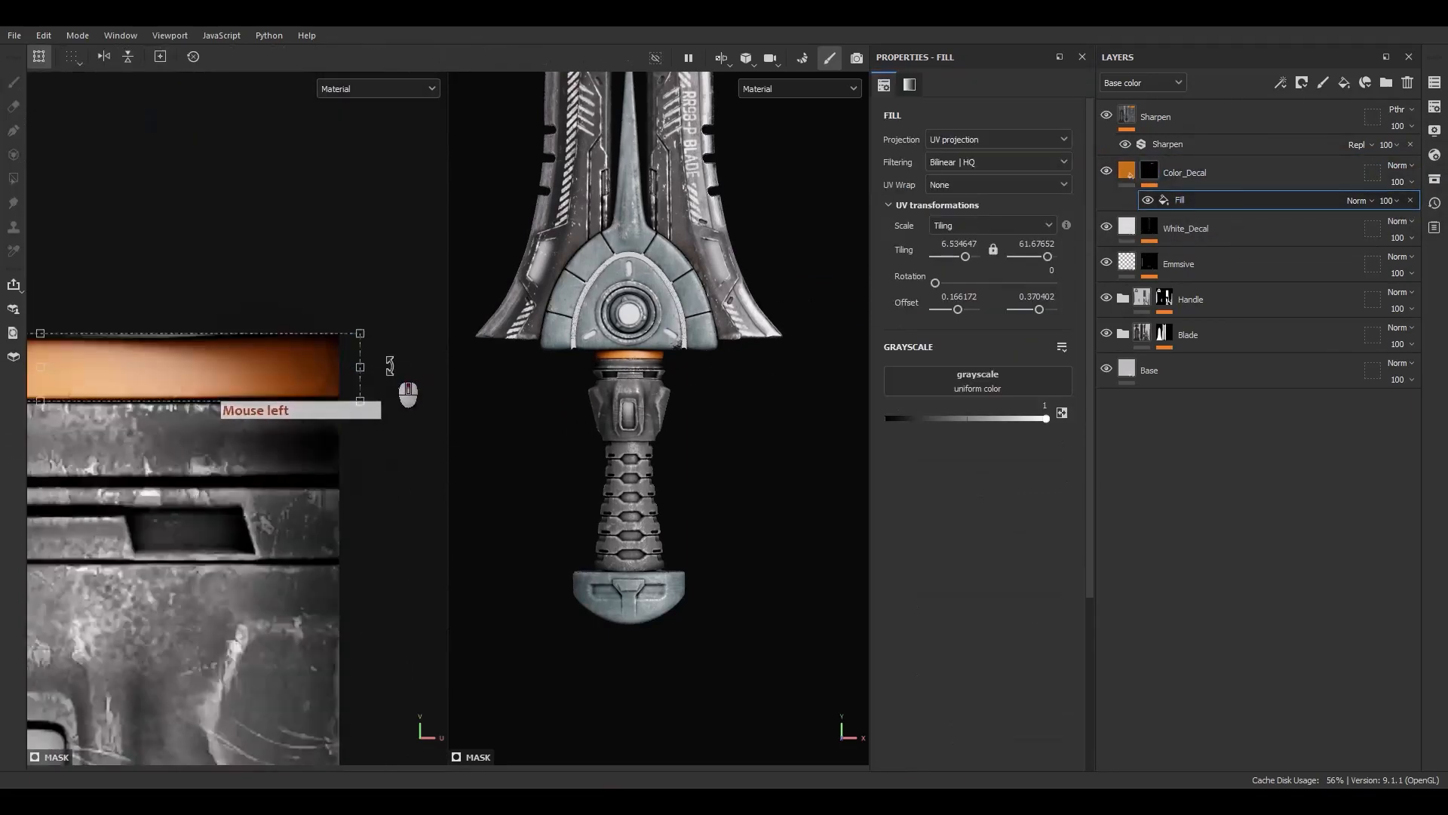
pyautogui.moveTo(355, 368); pyautogui.dragTo(337, 368)
pyautogui.scroll(7, 629, 369)
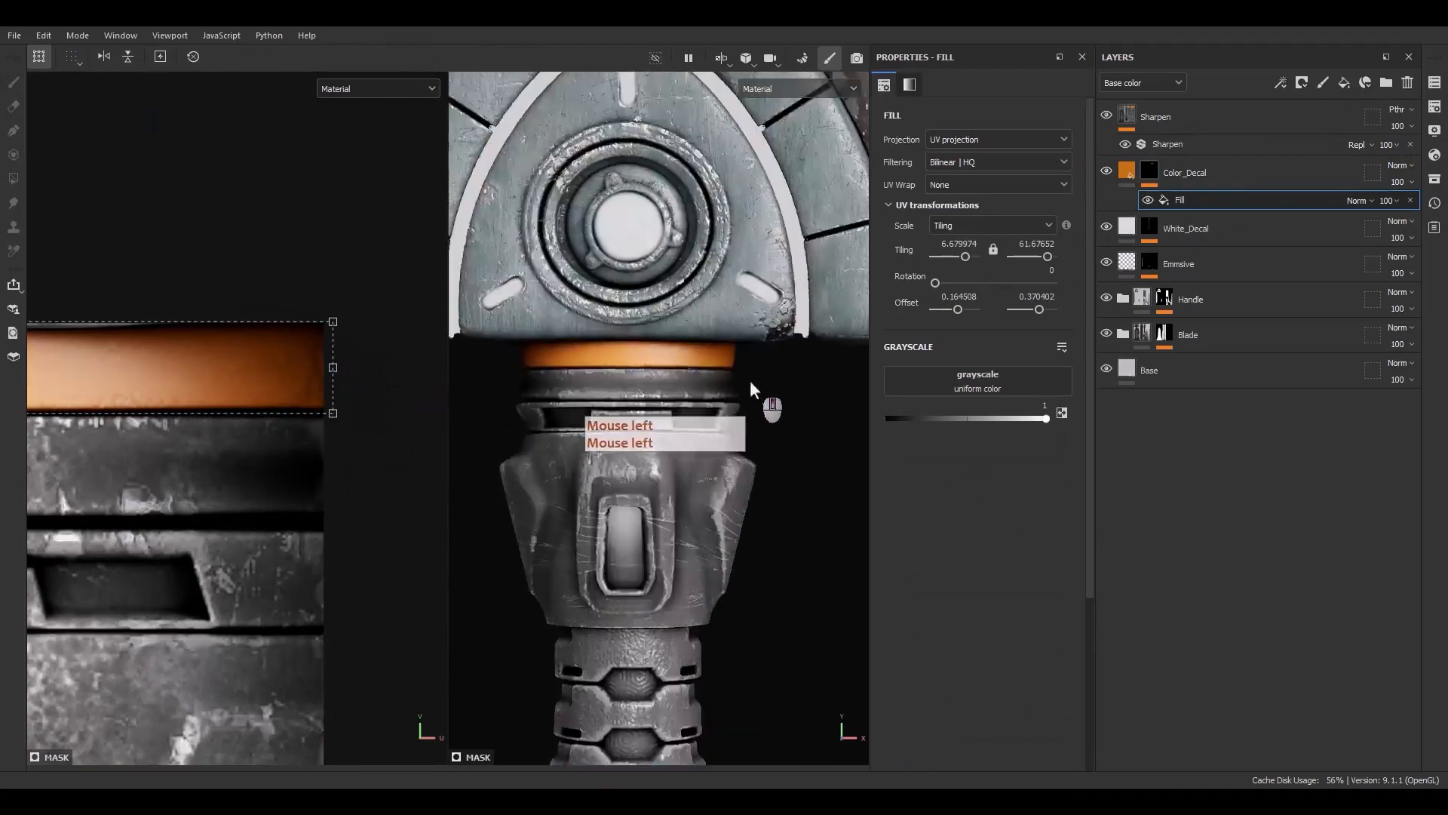
pyautogui.keyDown('alt'); pyautogui.moveTo(749, 380); pyautogui.dragTo(695, 428); pyautogui.keyUp('alt')
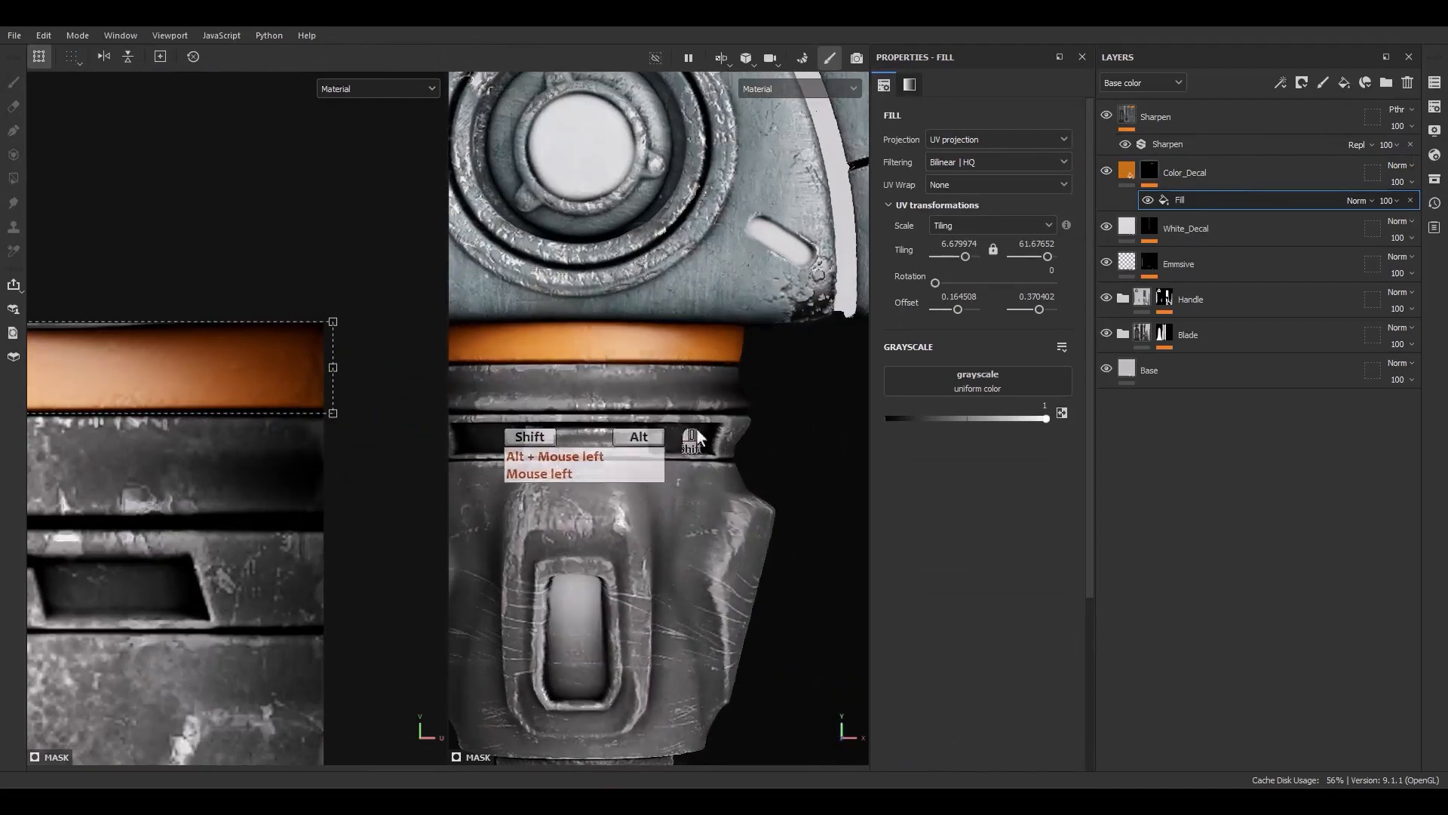
# Duplicate the mask fill and set both fills' blending mode to Linear dodge (Add)
pyautogui.click(1184, 202)
pyautogui.hotkey('ctrl', 'd')
pyautogui.click(1357, 200)
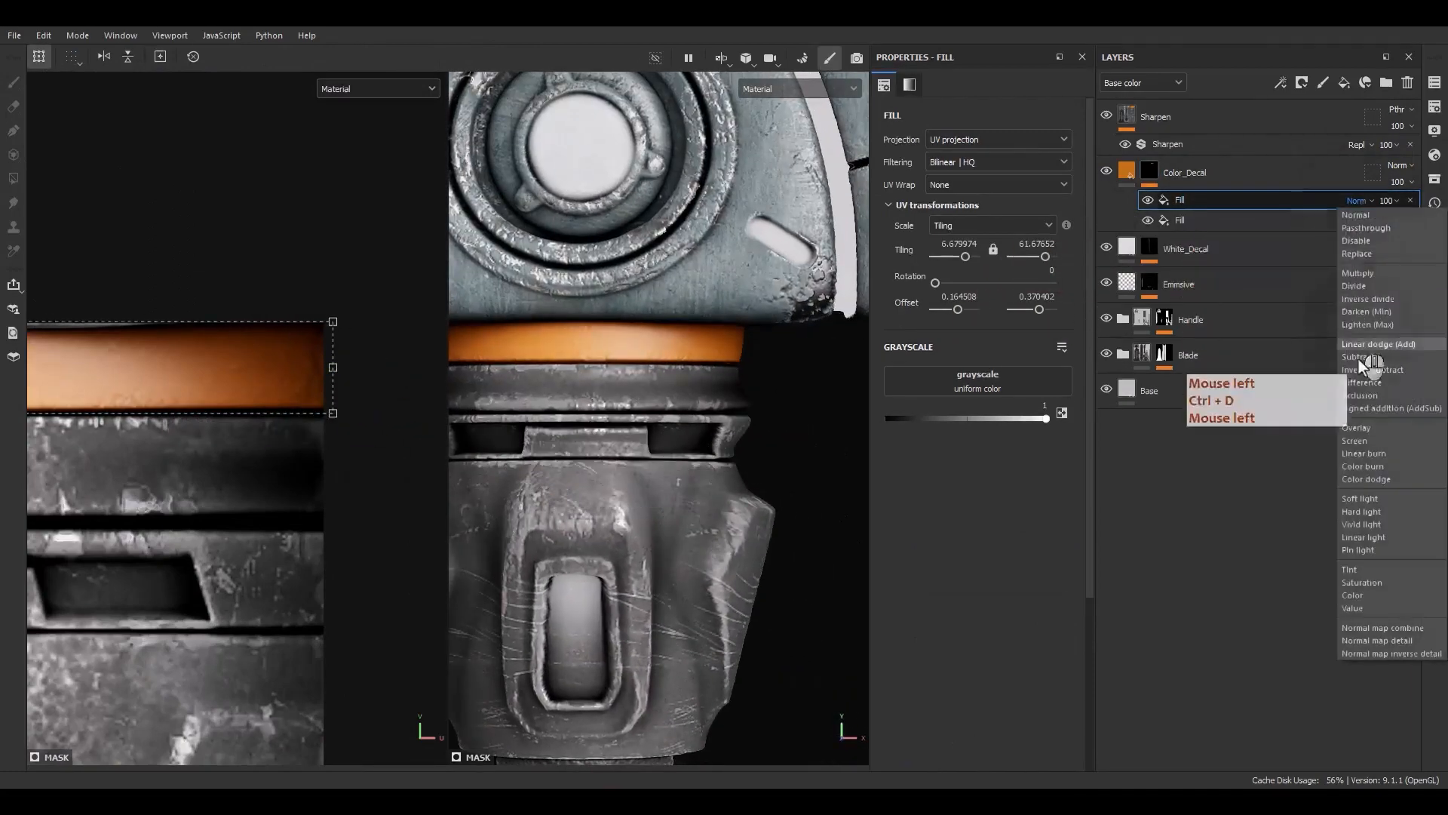
pyautogui.click(1379, 344)
pyautogui.click(1355, 220)
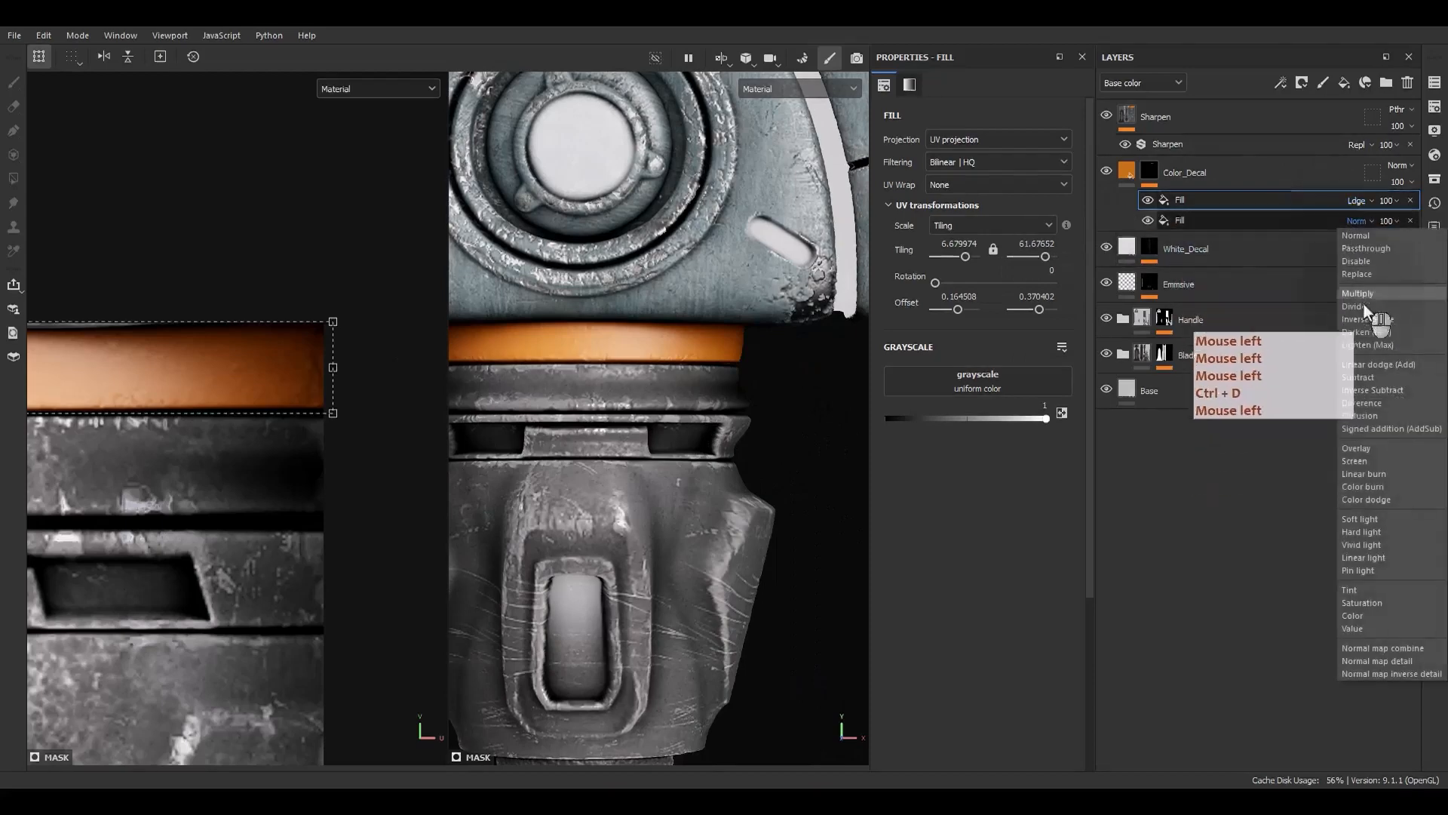
pyautogui.click(1378, 364)
# Move and resize the duplicated fill's projection box onto the ridged band just below the collar
pyautogui.scroll(-4, 219, 396)
pyautogui.keyDown('alt'); pyautogui.moveTo(181, 419); pyautogui.dragTo(341, 371, button='middle'); pyautogui.keyUp('alt')
pyautogui.moveTo(344, 349); pyautogui.dragTo(276, 412)
pyautogui.scroll(5, 255, 433)
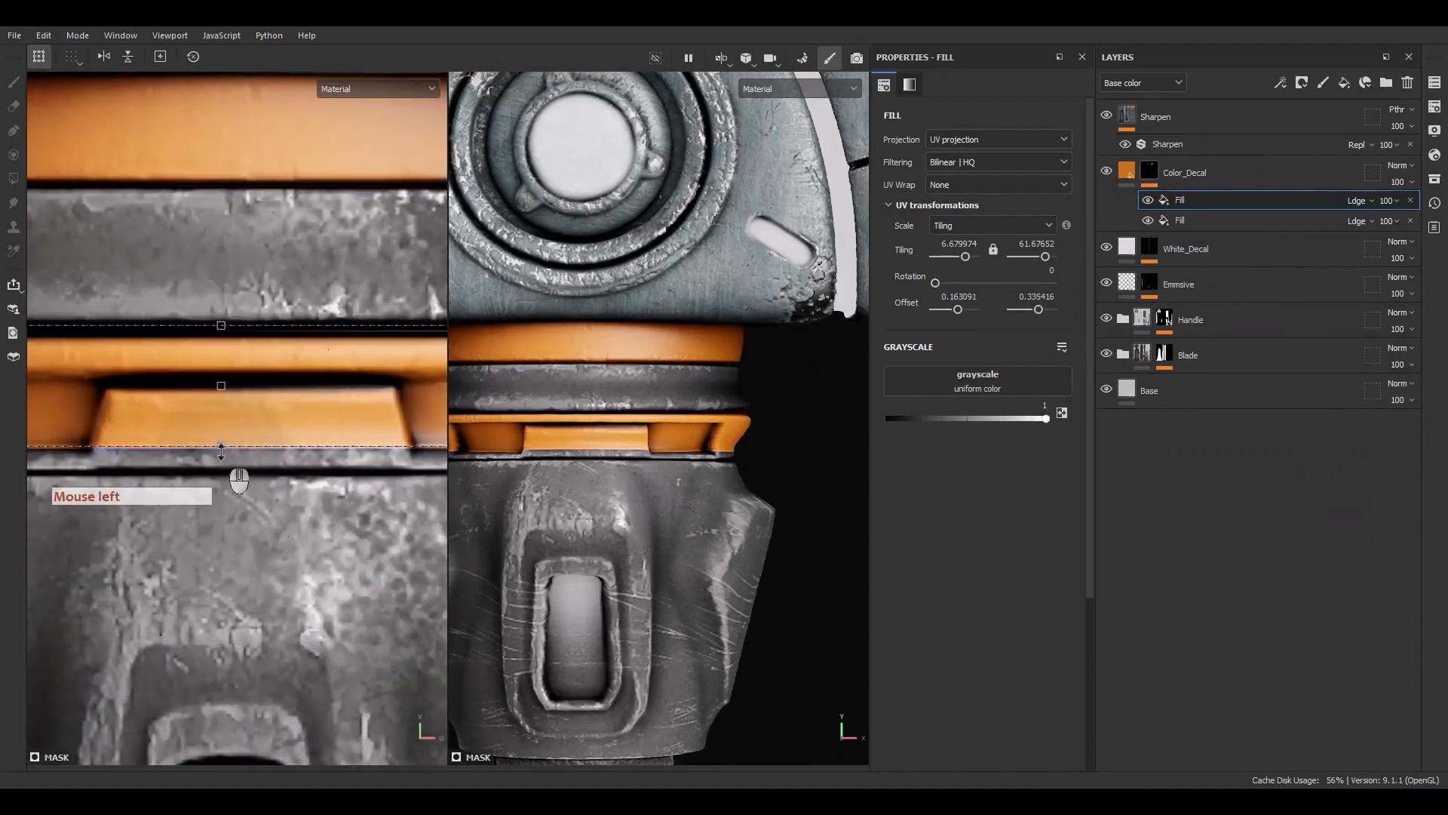
pyautogui.moveTo(221, 451); pyautogui.dragTo(224, 478)
pyautogui.scroll(-5, 219, 452)
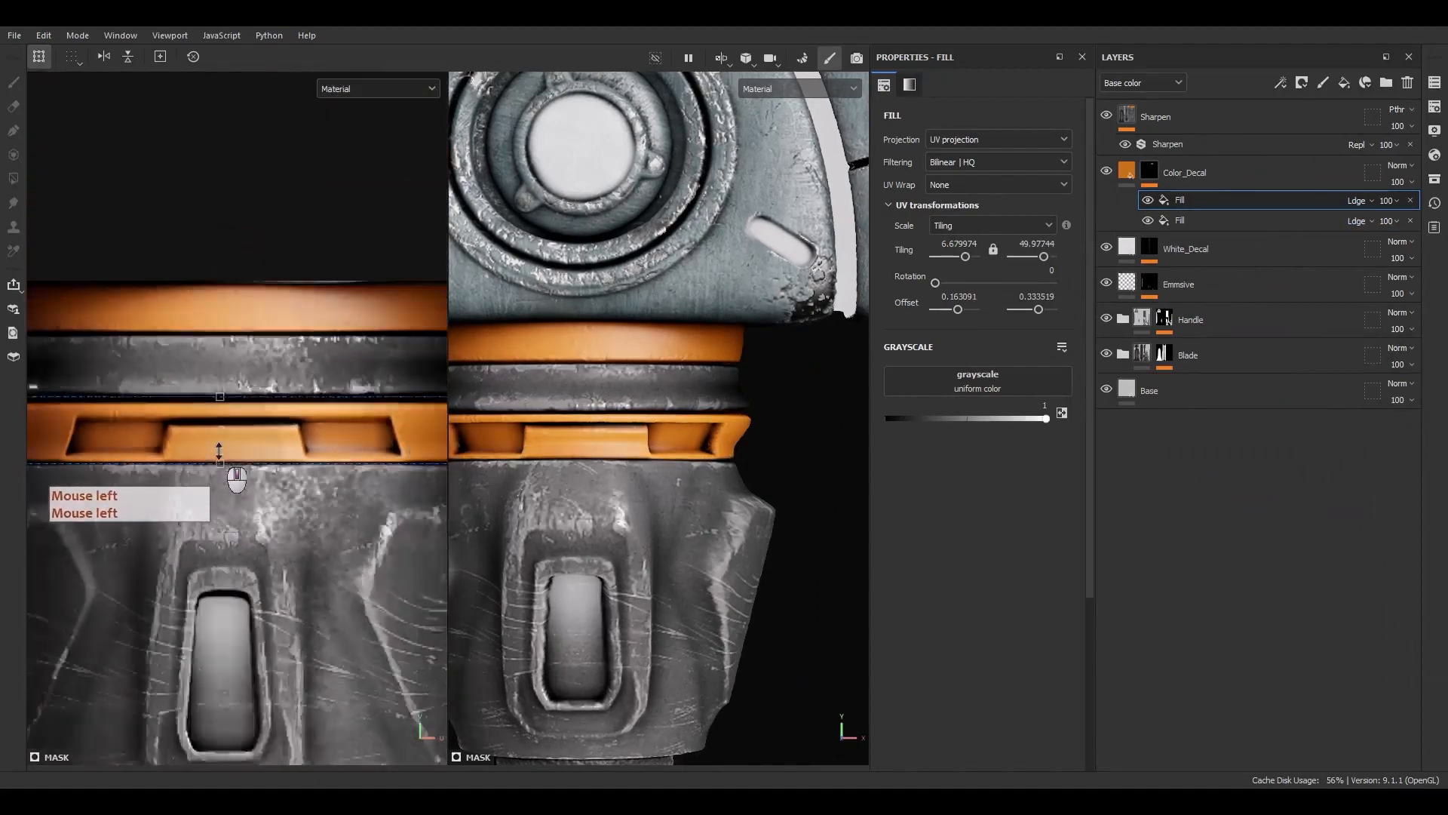
pyautogui.scroll(-3, 581, 493)
pyautogui.keyDown('alt'); pyautogui.moveTo(582, 492); pyautogui.dragTo(577, 438); pyautogui.keyUp('alt')
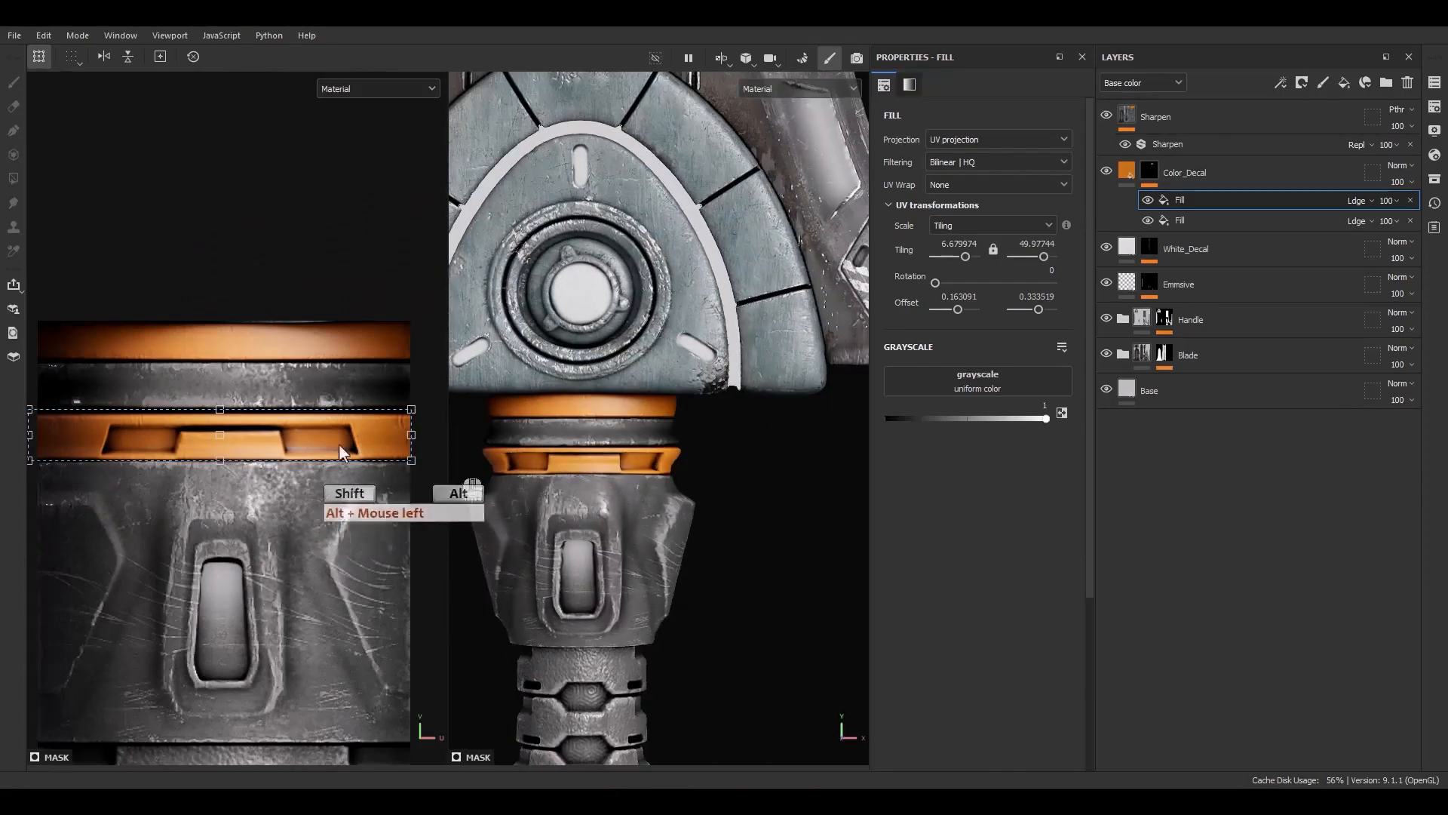
pyautogui.scroll(2, 252, 445)
# Add a paint effect to Color_Decal's mask and set its blending mode to Subtract
pyautogui.rightClick(1173, 201)
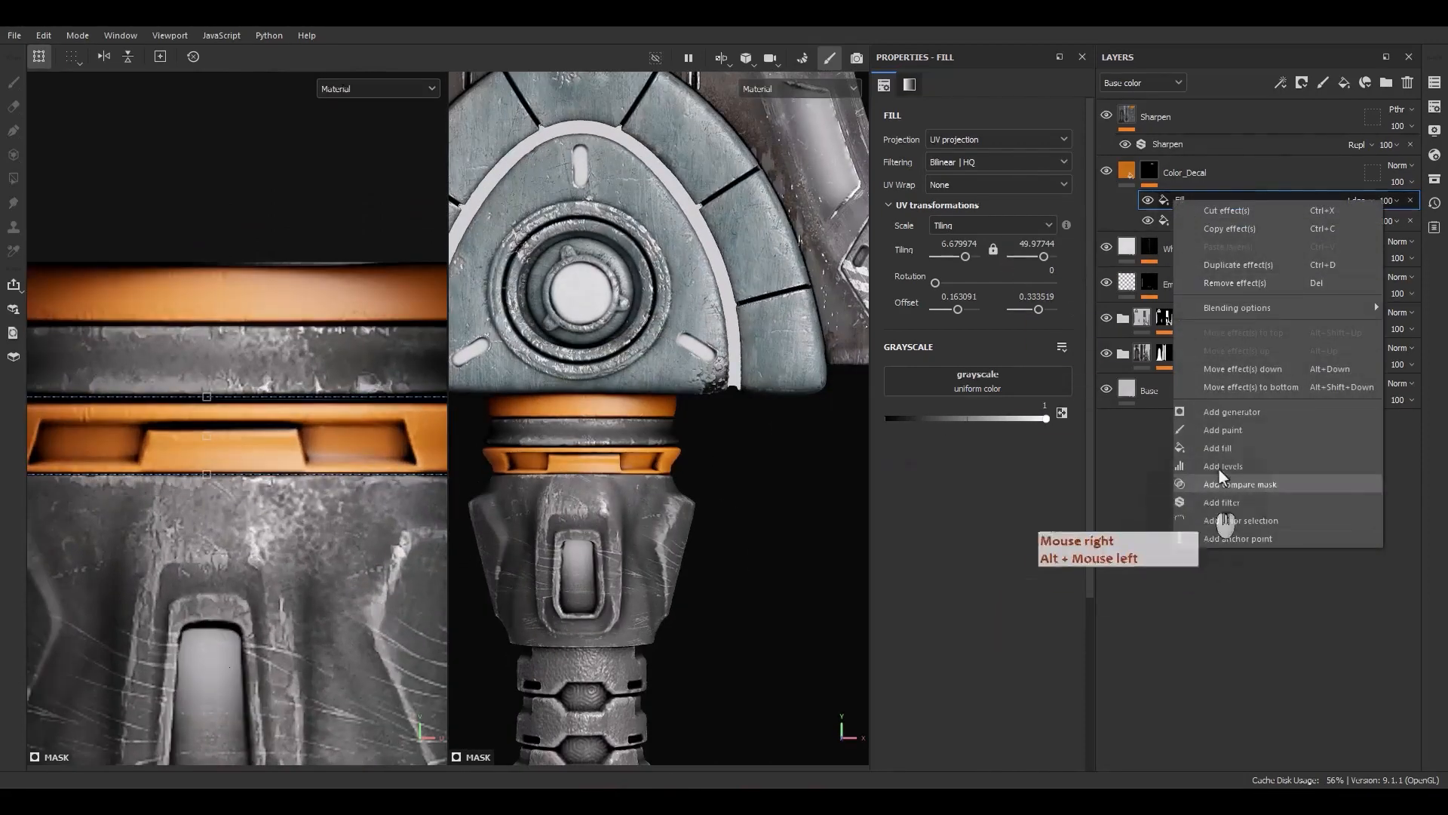
pyautogui.click(1225, 431)
pyautogui.click(1357, 201)
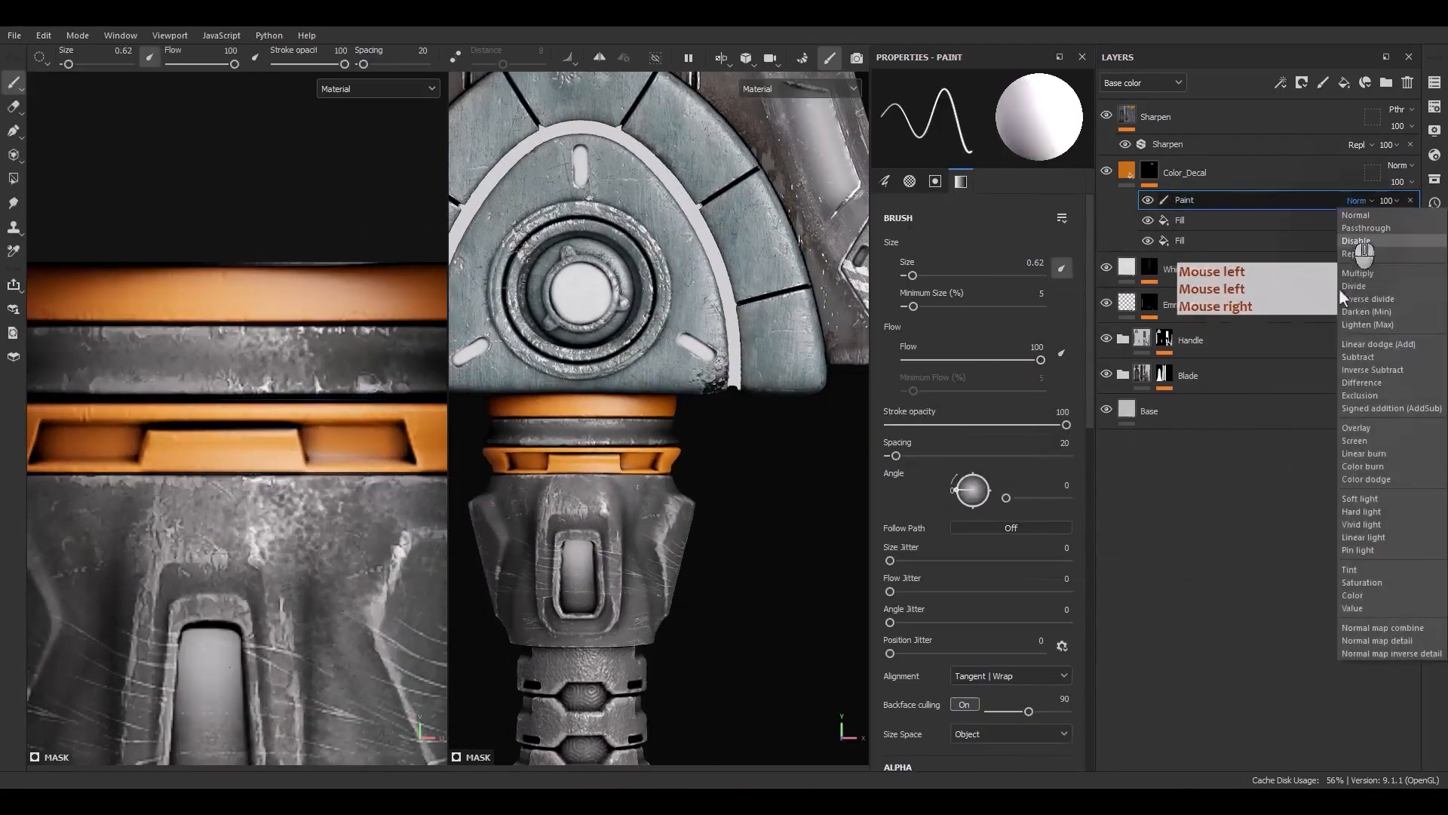
pyautogui.click(1364, 359)
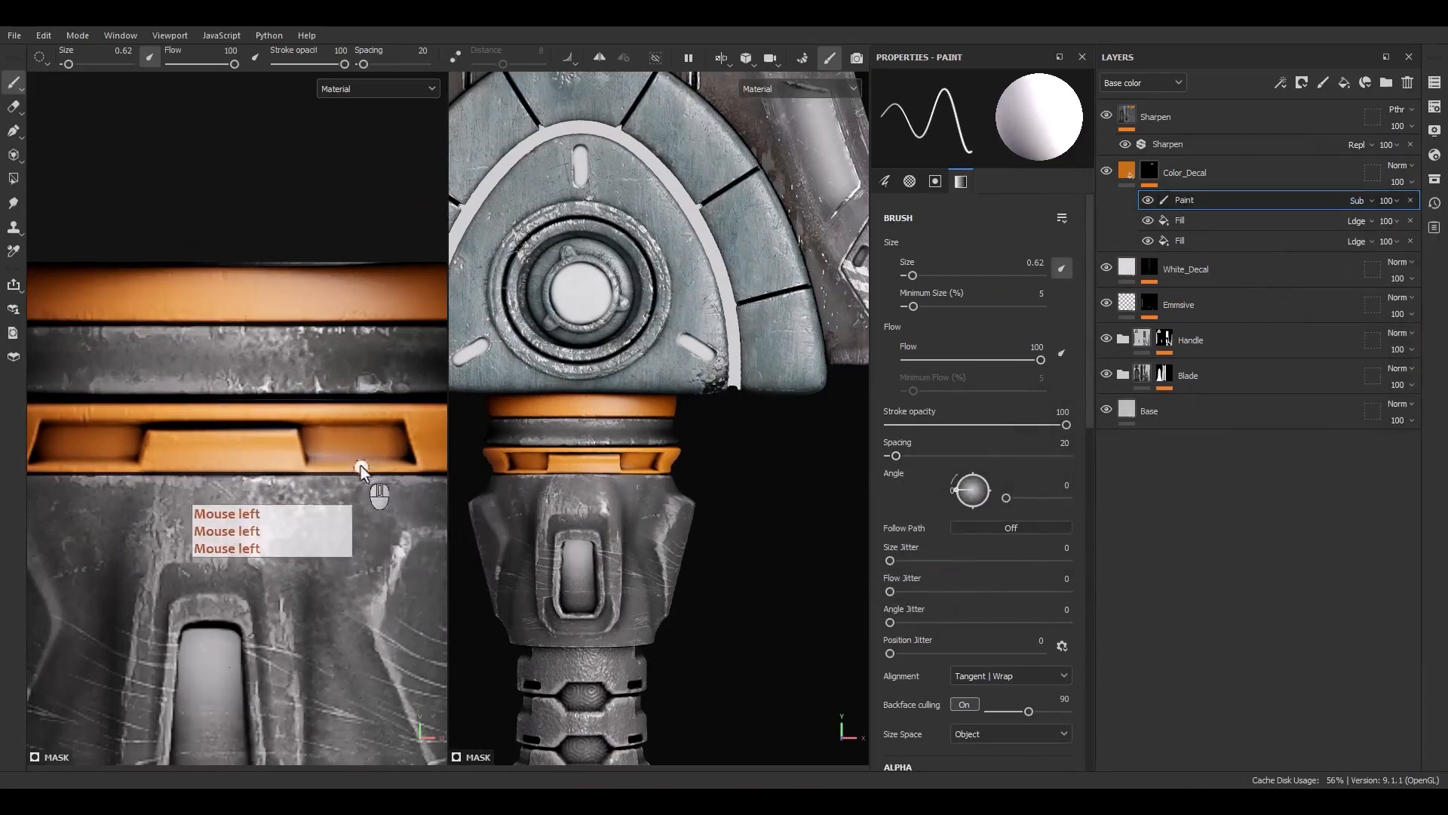
# Set the brush size to about 0.44 and paint out the orange inside the lower band's recessed slot
pyautogui.scroll(5, 352, 448)
pyautogui.keyDown('alt'); pyautogui.moveTo(358, 452); pyautogui.dragTo(268, 471, button='middle'); pyautogui.keyUp('alt')
pyautogui.scroll(2, 331, 488)
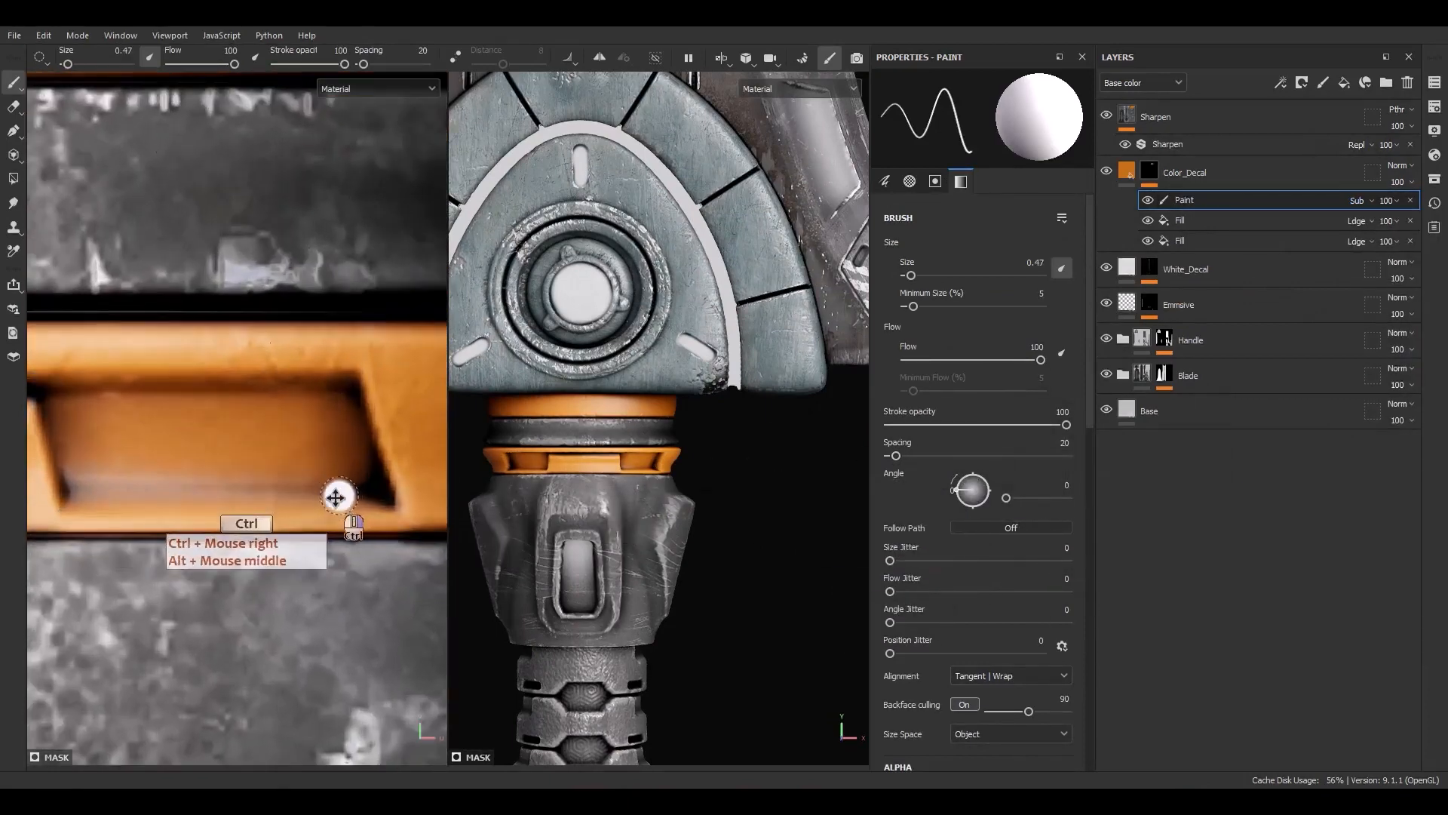
pyautogui.click(346, 390)
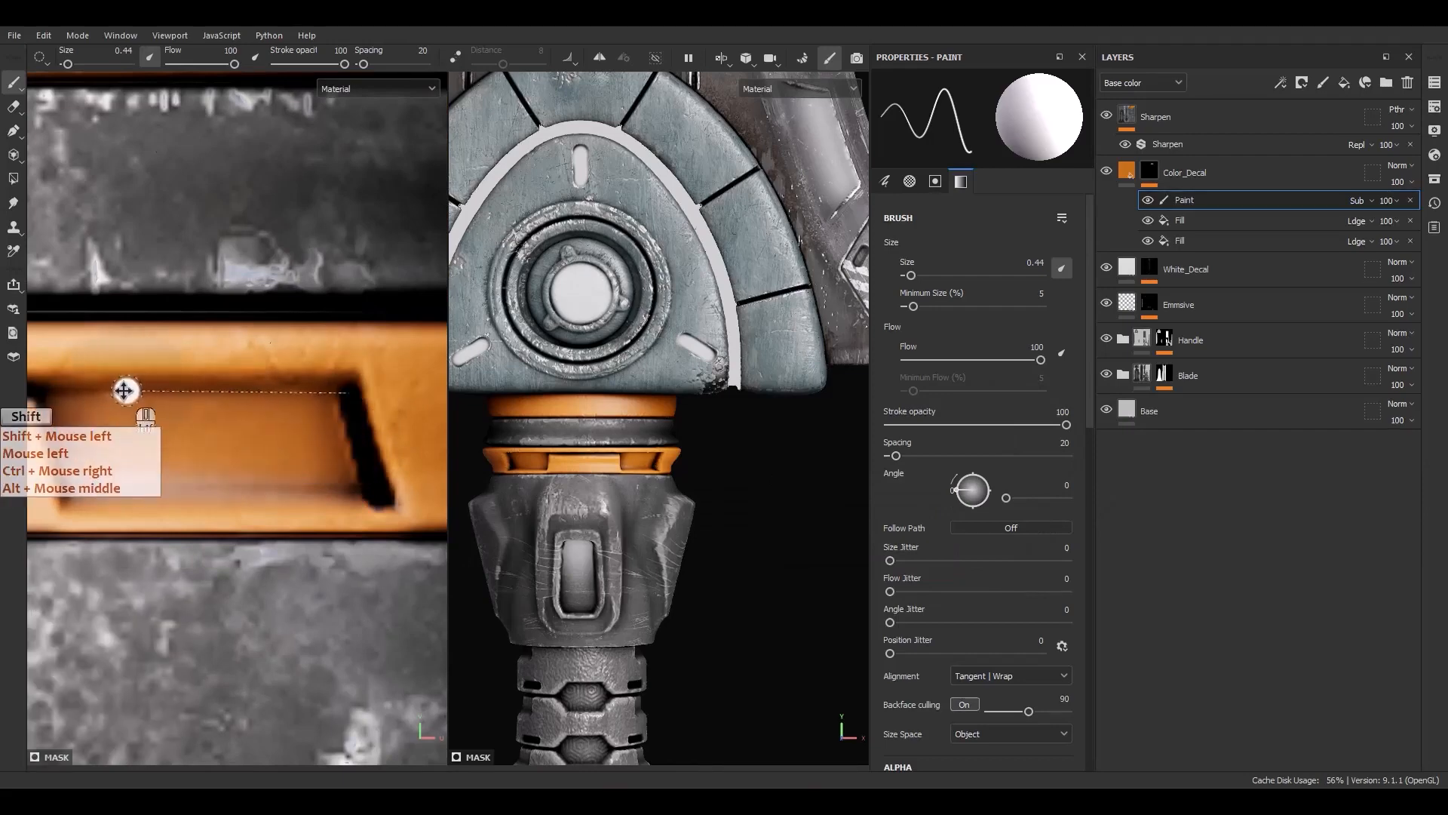
pyautogui.keyDown('shift'); pyautogui.click(51, 390); pyautogui.keyUp('shift')
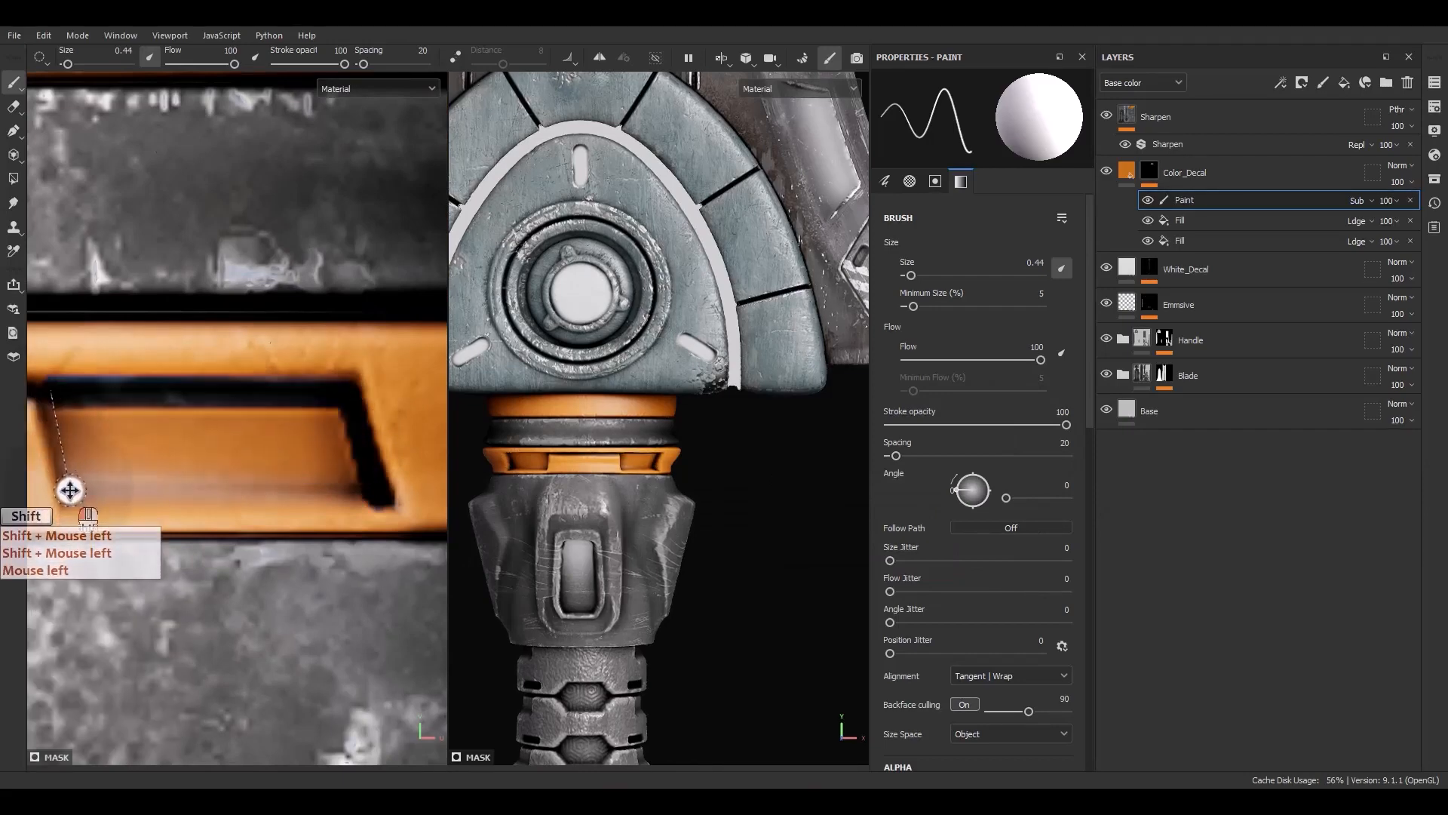
pyautogui.keyDown('shift'); pyautogui.click(70, 491); pyautogui.keyUp('shift')
pyautogui.keyDown('shift'); pyautogui.click(364, 491); pyautogui.keyUp('shift')
pyautogui.moveTo(356, 458); pyautogui.dragTo(120, 436)
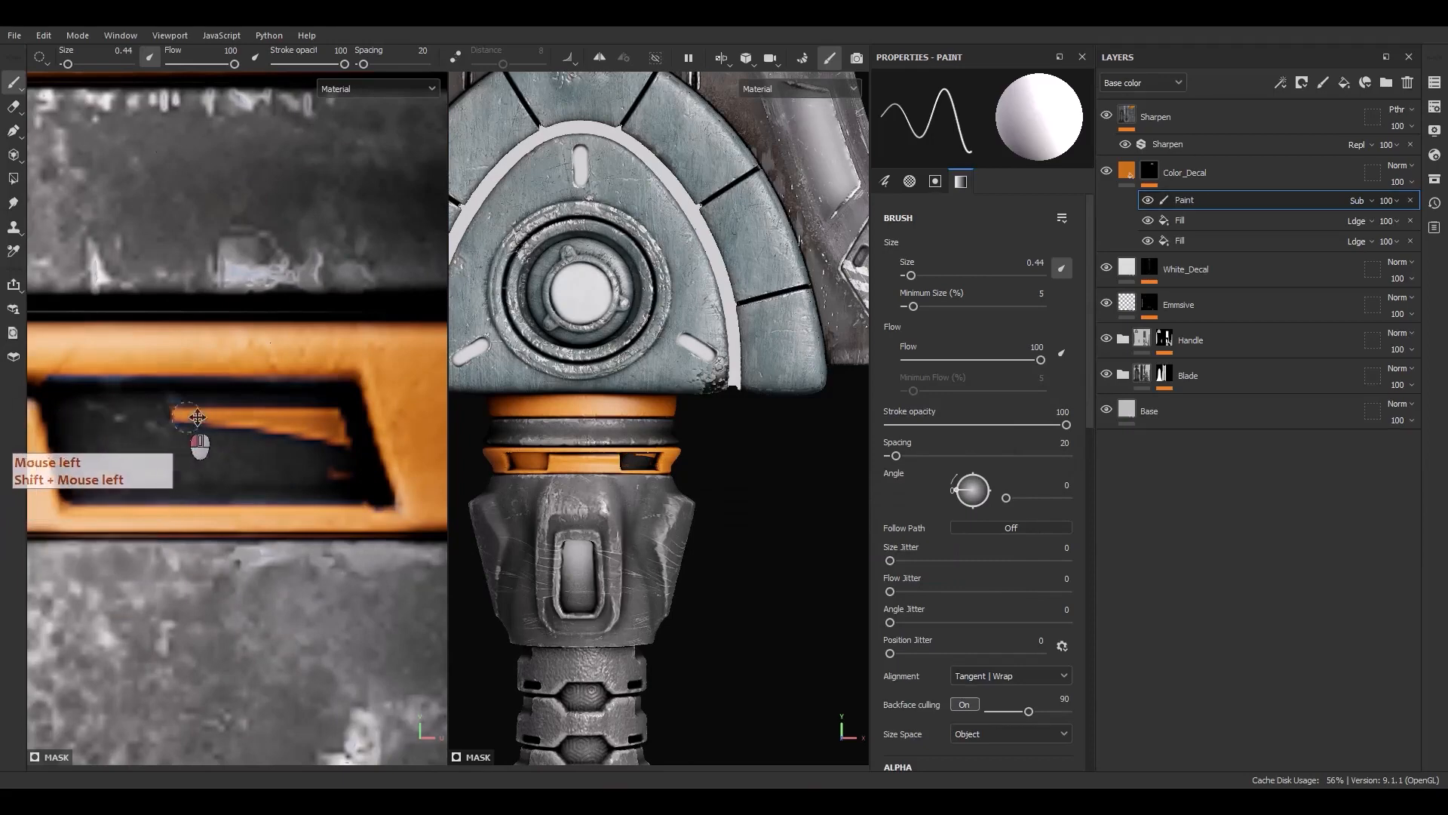
pyautogui.moveTo(197, 417); pyautogui.dragTo(336, 416)
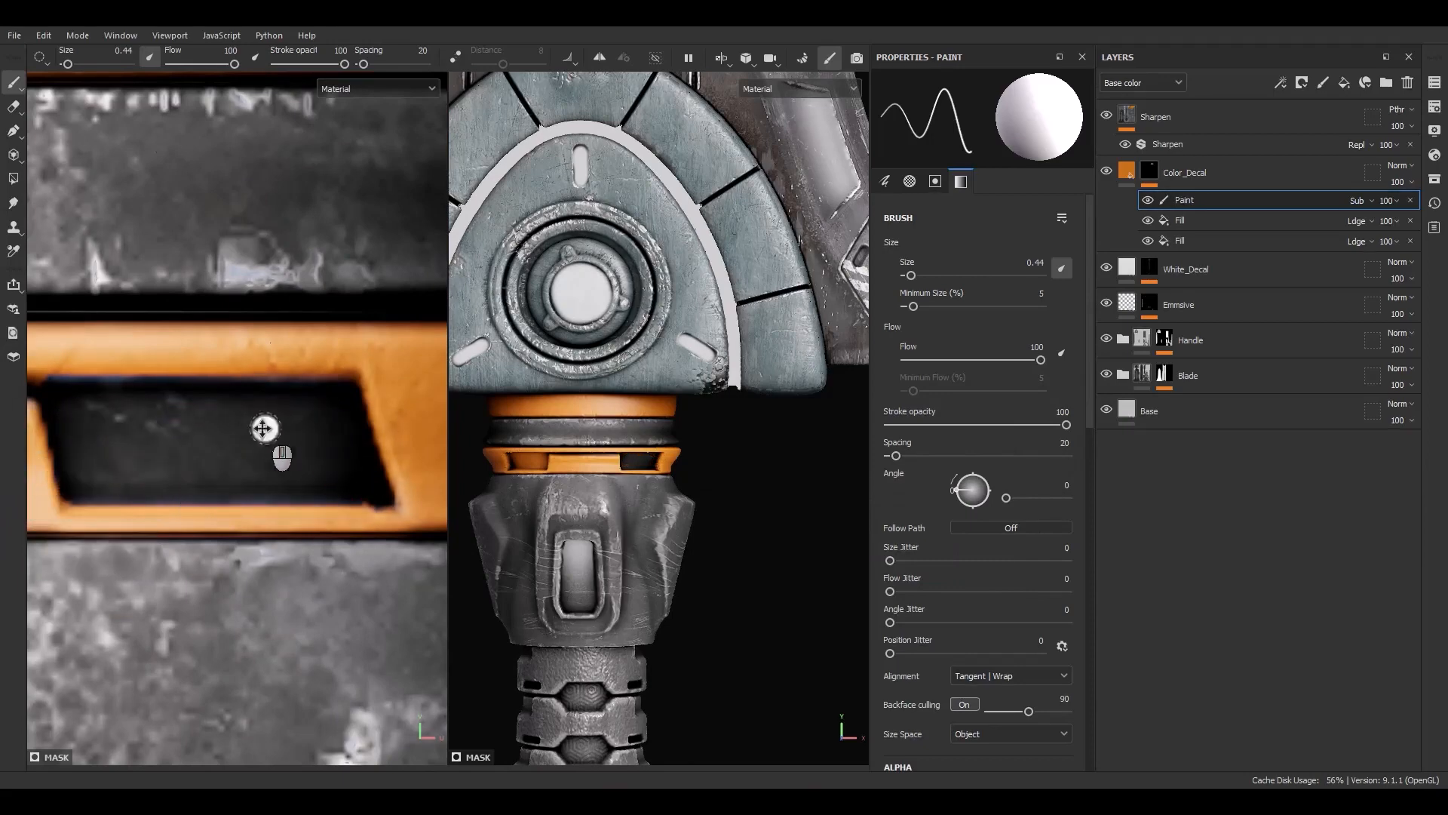
pyautogui.scroll(-5, 263, 428)
pyautogui.keyDown('alt'); pyautogui.moveTo(168, 456); pyautogui.dragTo(301, 424, button='middle'); pyautogui.keyUp('alt')
pyautogui.scroll(3, 249, 445)
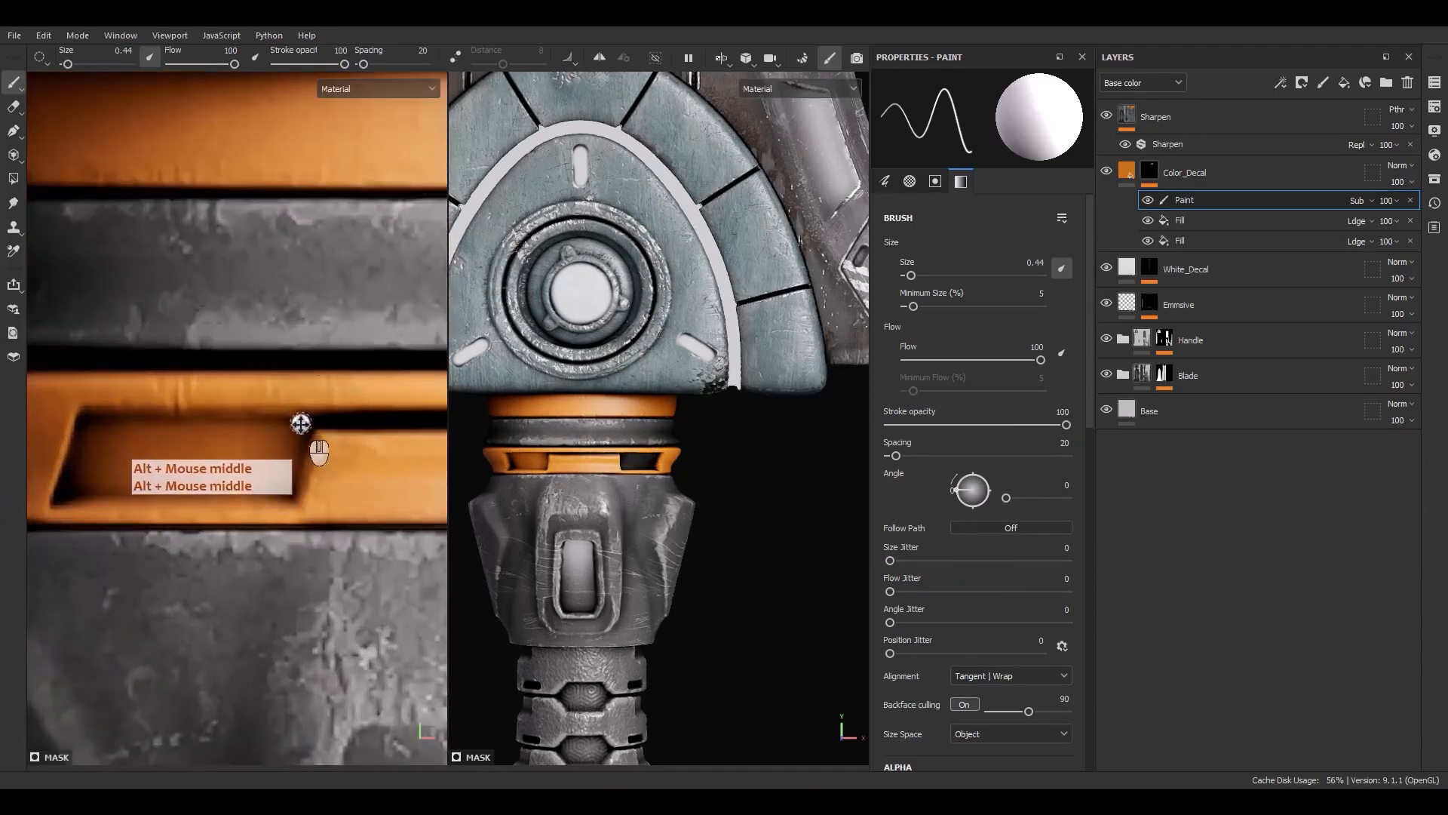
pyautogui.keyDown('shift'); pyautogui.click(85, 428); pyautogui.keyUp('shift')
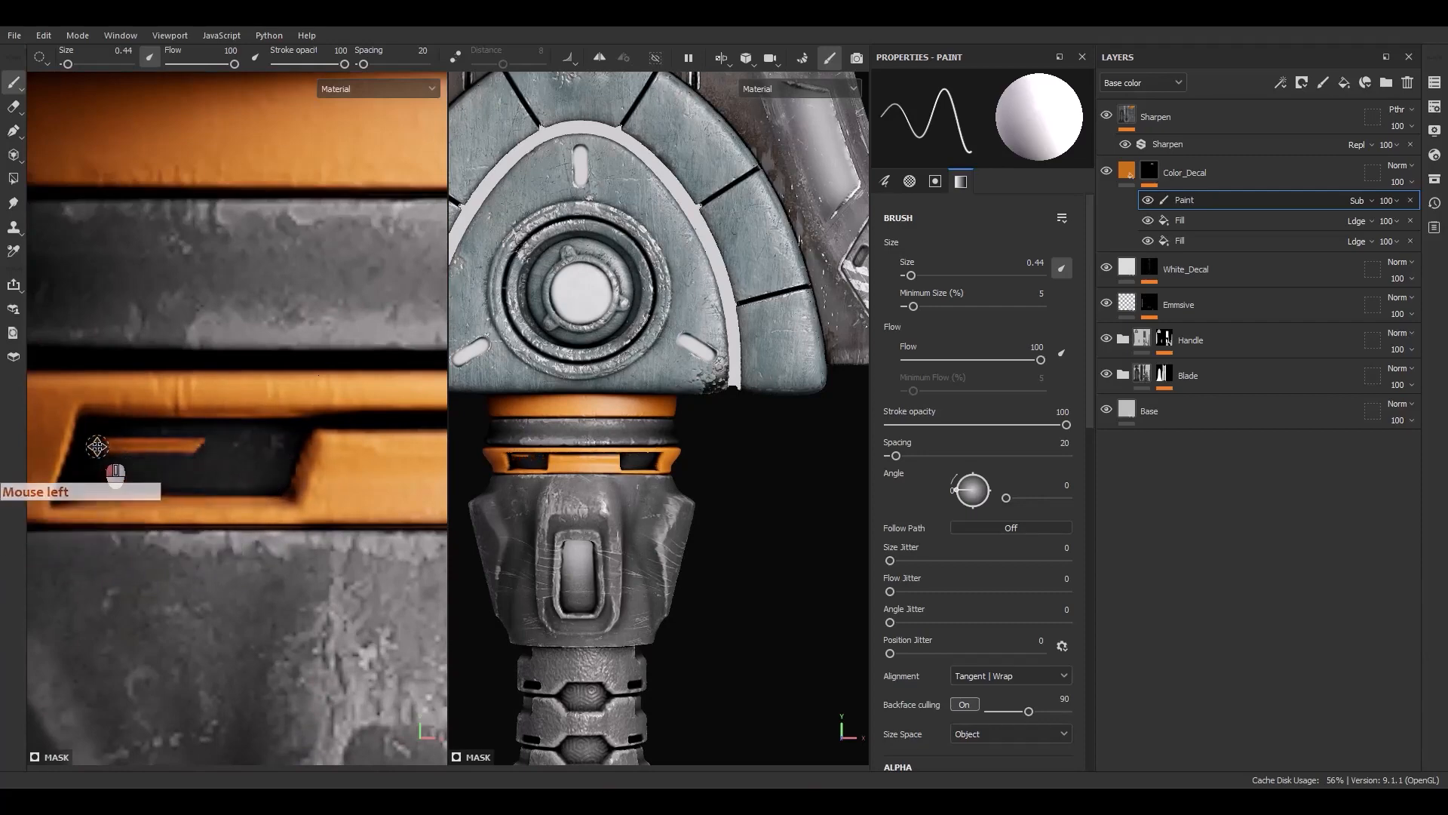
# Continue painting out orange from the remaining recesses of the lower band around the handle
pyautogui.scroll(-8, 226, 473)
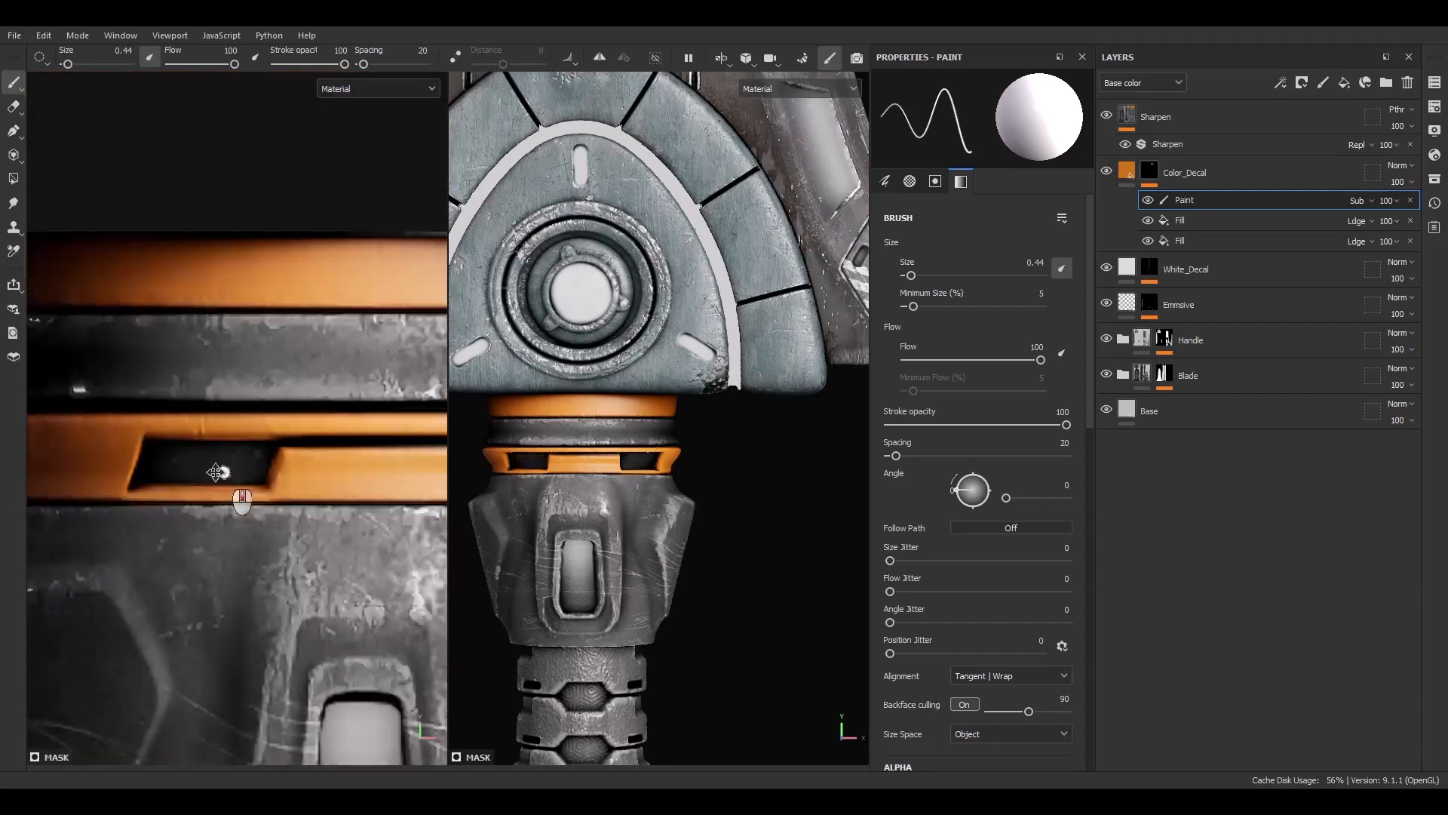
pyautogui.scroll(-3, 698, 490)
pyautogui.moveTo(639, 568)
pyautogui.keyDown('alt'); pyautogui.mouseDown()
pyautogui.moveTo(758, 525)
pyautogui.moveTo(672, 556)
pyautogui.moveTo(671, 528)
pyautogui.moveTo(612, 564)
pyautogui.moveTo(638, 560)
pyautogui.mouseUp(); pyautogui.keyUp('alt')
pyautogui.scroll(5, 233, 473)
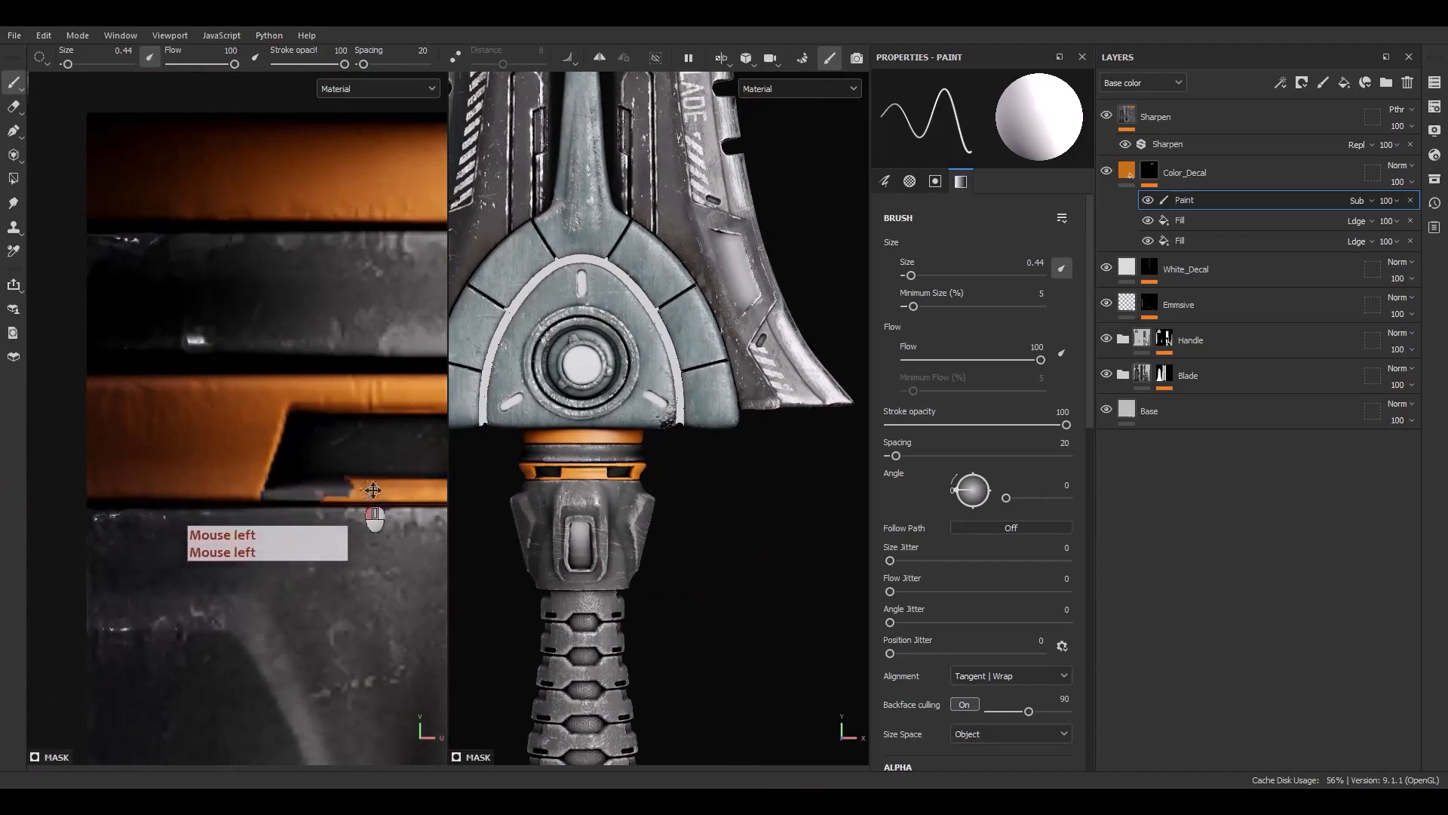
pyautogui.keyDown('alt'); pyautogui.moveTo(332, 485); pyautogui.dragTo(212, 593, button='middle'); pyautogui.keyUp('alt')
pyautogui.keyDown('alt'); pyautogui.moveTo(213, 593); pyautogui.dragTo(197, 278, button='right'); pyautogui.keyUp('alt')
pyautogui.keyDown('alt'); pyautogui.moveTo(204, 520); pyautogui.dragTo(264, 416, button='right'); pyautogui.keyUp('alt')
pyautogui.moveTo(264, 417)
pyautogui.keyDown('alt'); pyautogui.mouseDown(button='middle')
pyautogui.moveTo(272, 443)
pyautogui.moveTo(200, 431)
pyautogui.mouseUp(button='middle'); pyautogui.keyUp('alt')
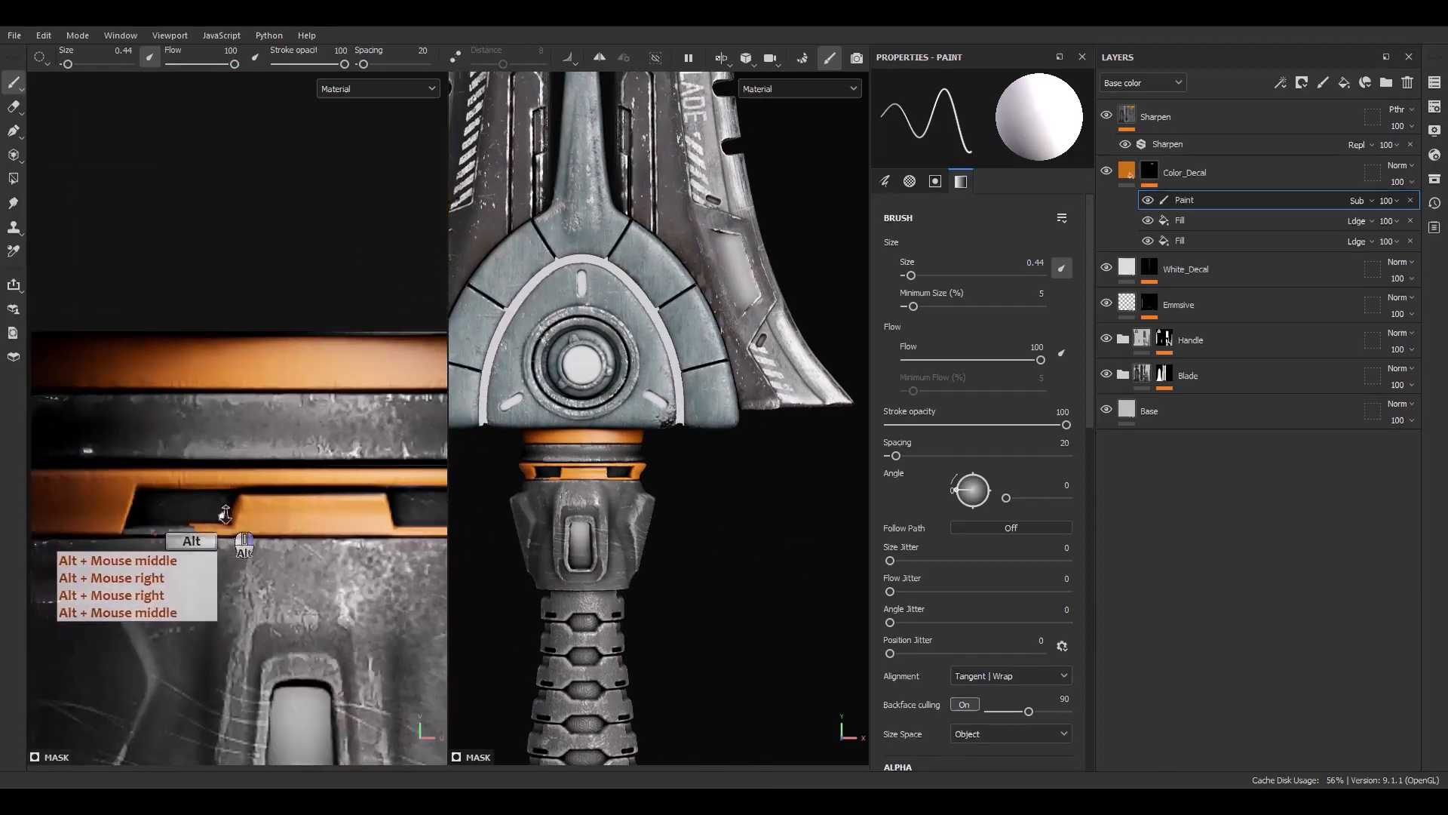
pyautogui.keyDown('ctrl'); pyautogui.moveTo(209, 542); pyautogui.dragTo(226, 541, button='right'); pyautogui.keyUp('ctrl')
pyautogui.moveTo(170, 534)
pyautogui.mouseDown()
pyautogui.moveTo(266, 504)
pyautogui.moveTo(339, 506)
pyautogui.mouseUp()
pyautogui.keyDown('alt'); pyautogui.moveTo(338, 507); pyautogui.dragTo(161, 532, button='middle'); pyautogui.keyUp('alt')
pyautogui.scroll(2, 163, 533)
pyautogui.moveTo(164, 533); pyautogui.dragTo(279, 534)
pyautogui.scroll(-5, 128, 531)
pyautogui.keyDown('alt'); pyautogui.moveTo(125, 564); pyautogui.dragTo(309, 571, button='middle'); pyautogui.keyUp('alt')
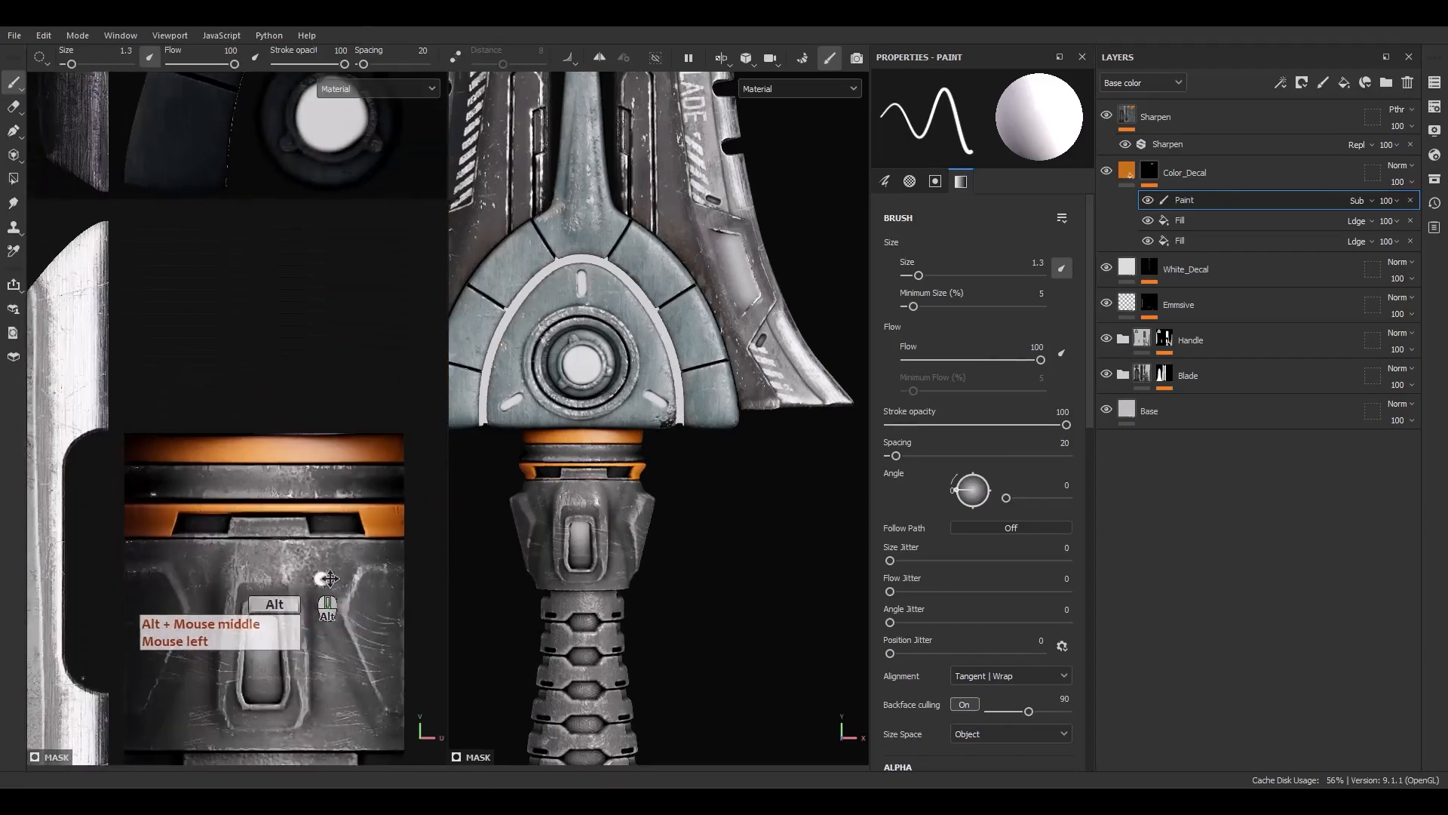
pyautogui.moveTo(581, 545)
pyautogui.keyDown('alt'); pyautogui.mouseDown()
pyautogui.moveTo(729, 531)
pyautogui.moveTo(456, 534)
pyautogui.mouseUp(); pyautogui.keyUp('alt')
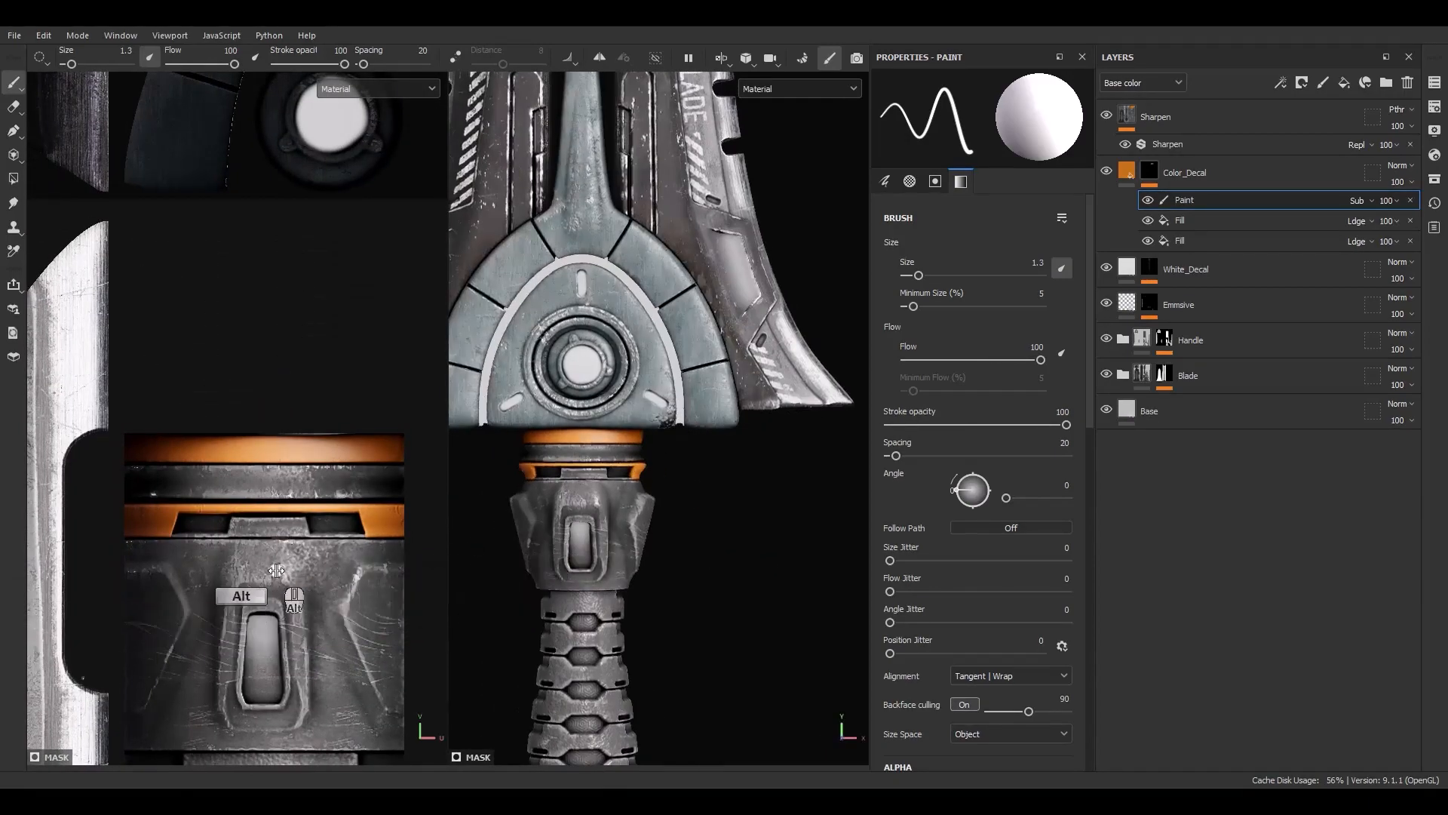
# Add another fill effect to the mask and assign the Alpha_03 alpha from the assets as its grayscale
pyautogui.rightClick(1188, 216)
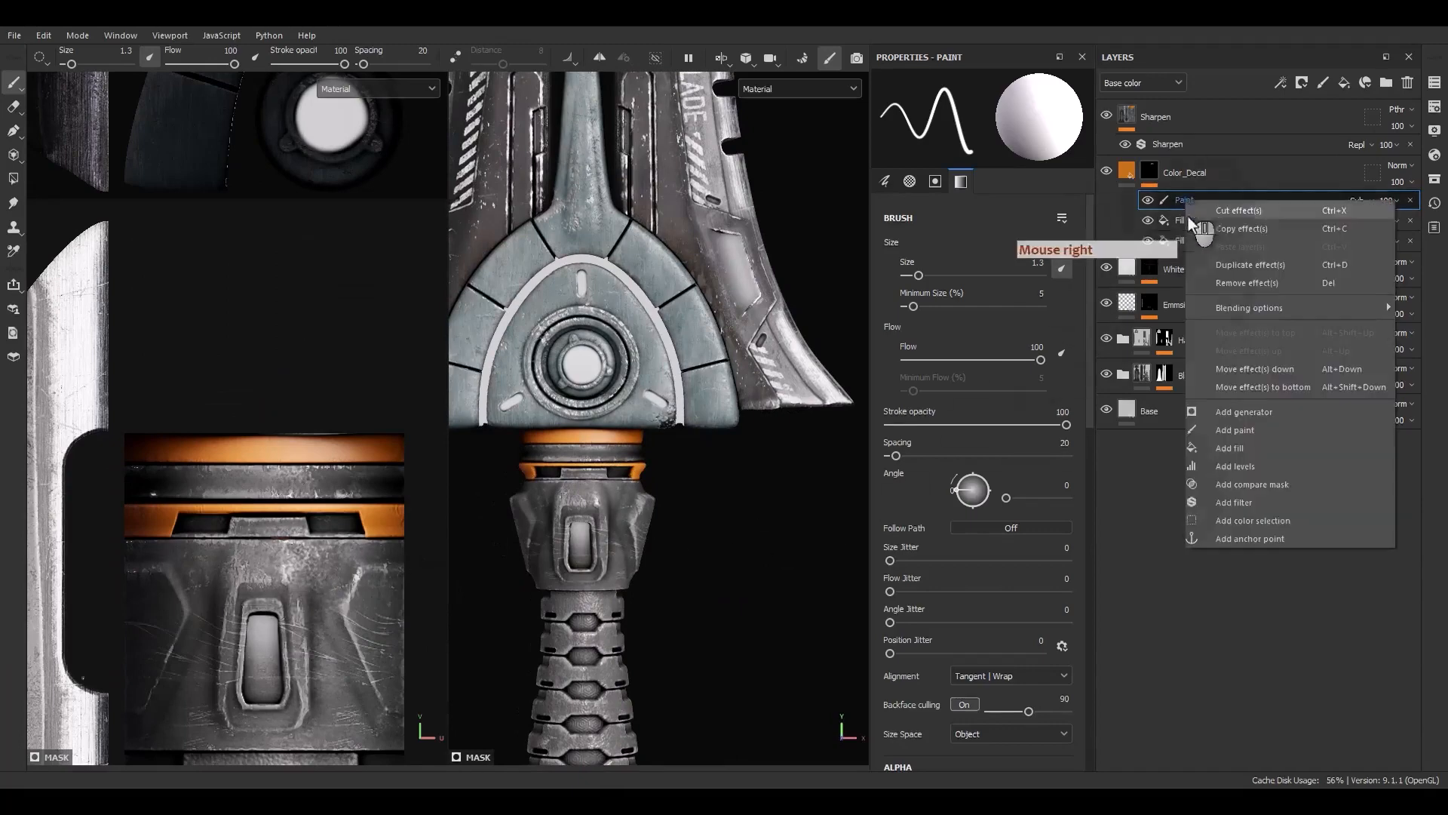
pyautogui.click(1222, 451)
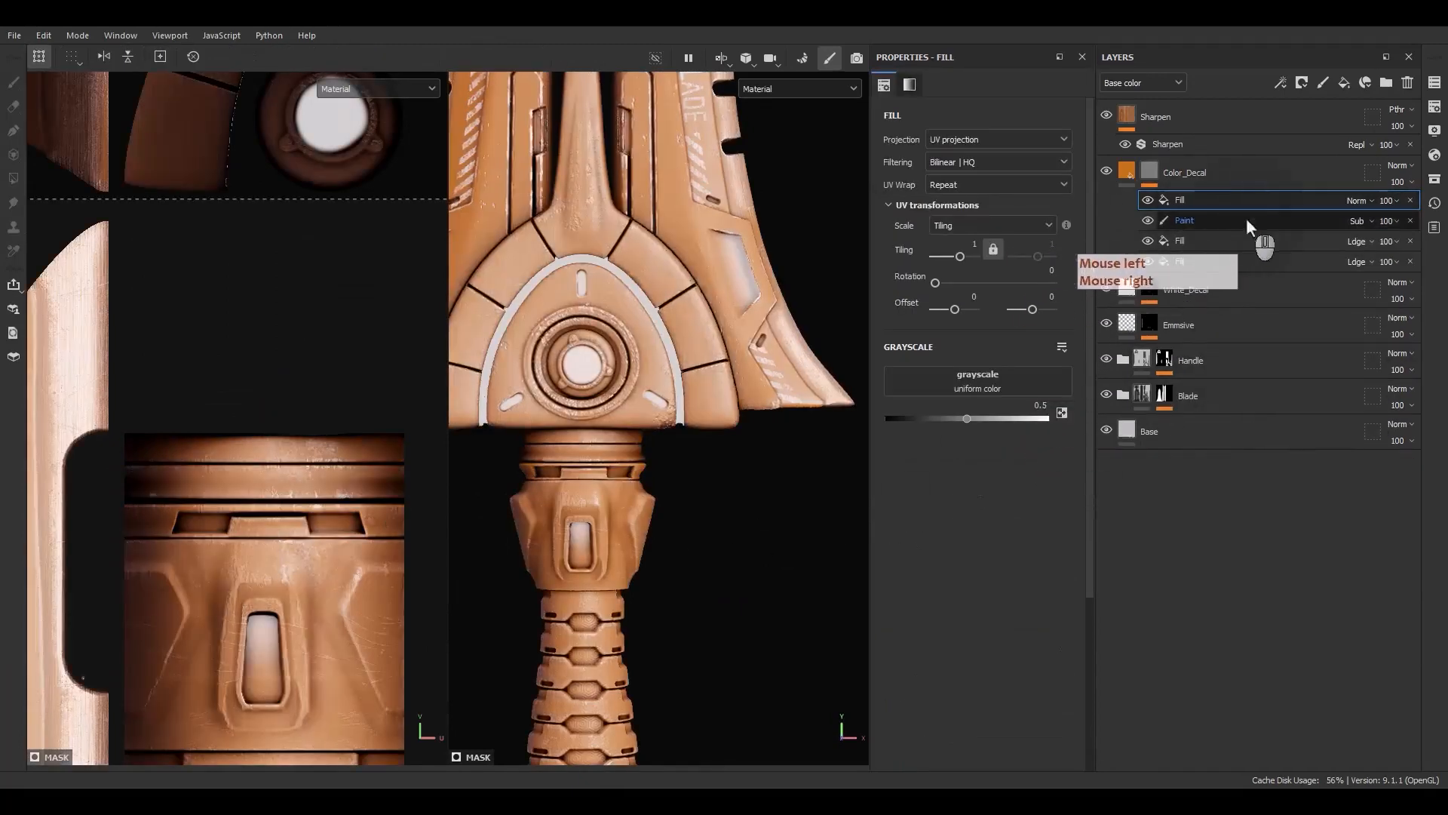
pyautogui.click(1436, 182)
pyautogui.moveTo(1303, 189); pyautogui.dragTo(783, 204)
pyautogui.click(618, 224)
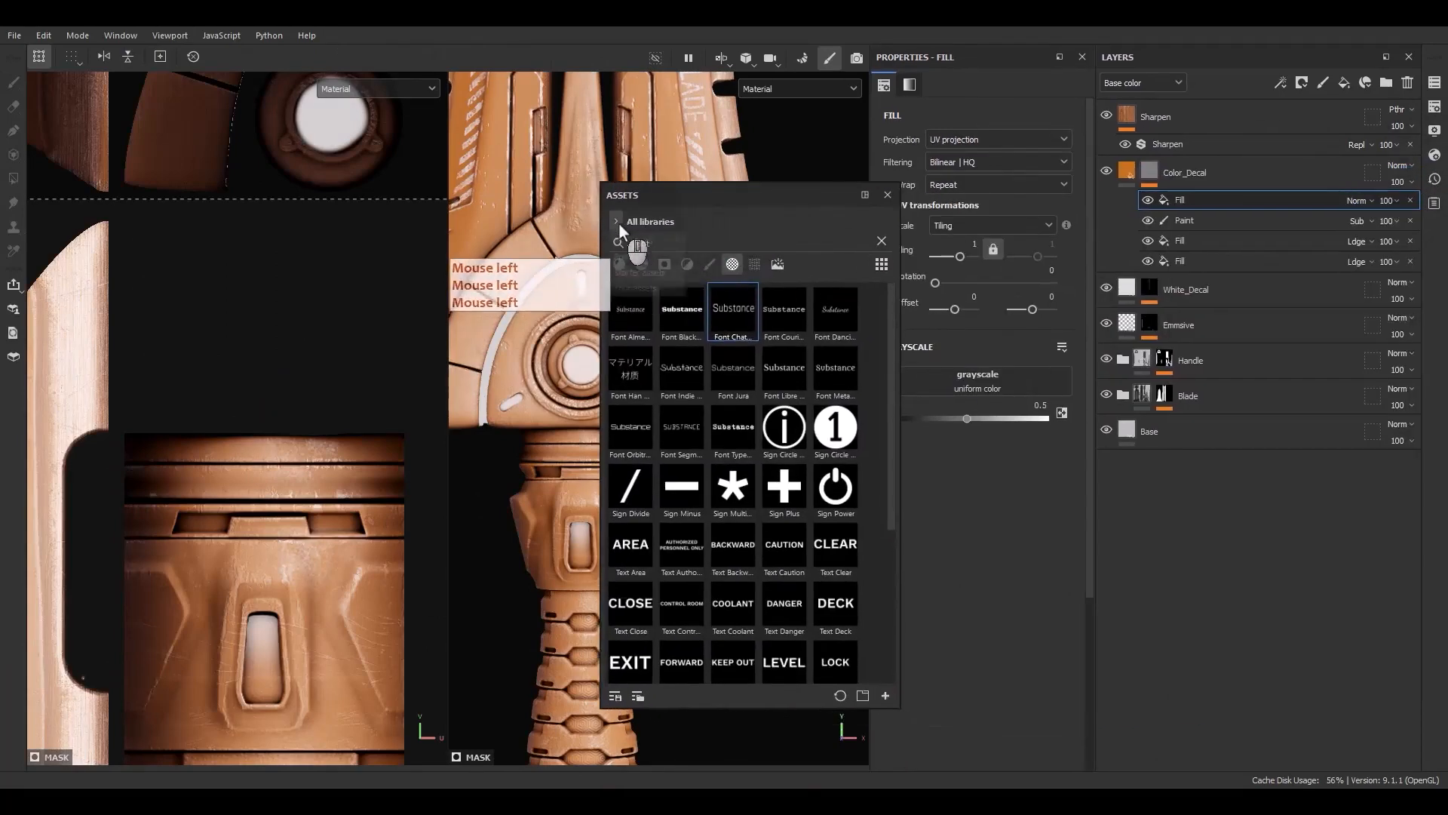
pyautogui.click(621, 253)
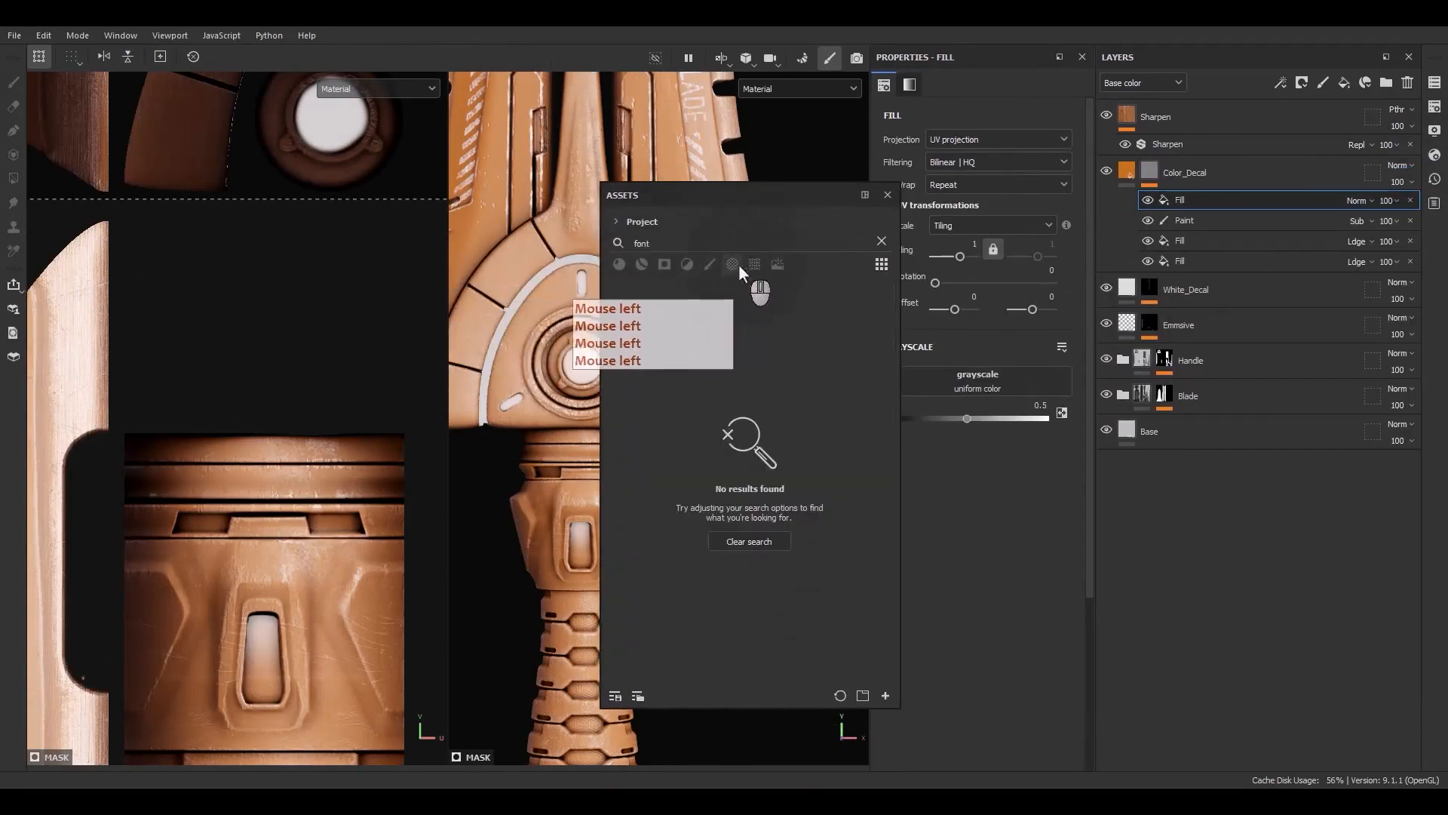
pyautogui.click(738, 265)
pyautogui.click(881, 241)
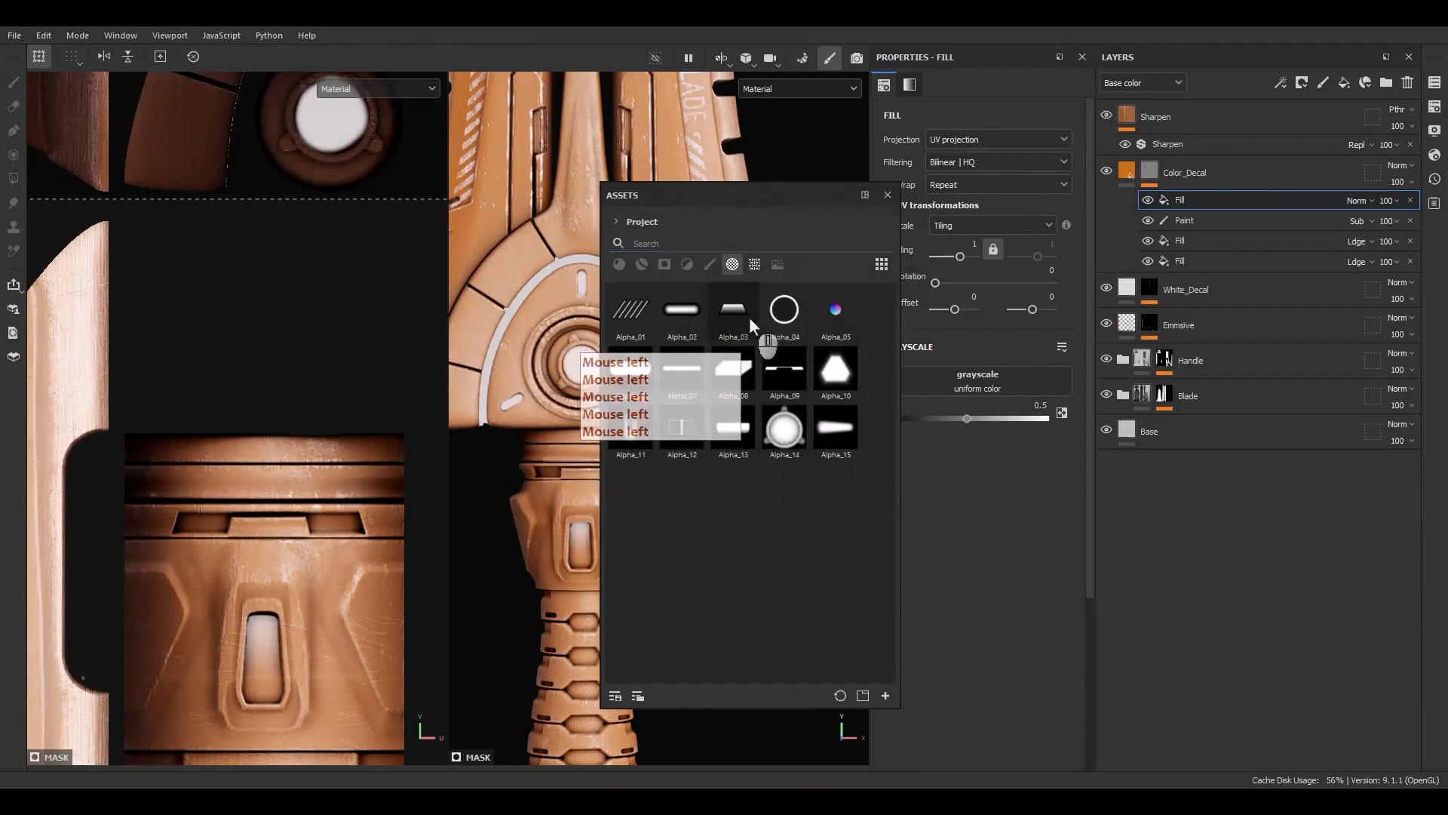
pyautogui.moveTo(752, 323); pyautogui.dragTo(978, 381)
pyautogui.click(887, 195)
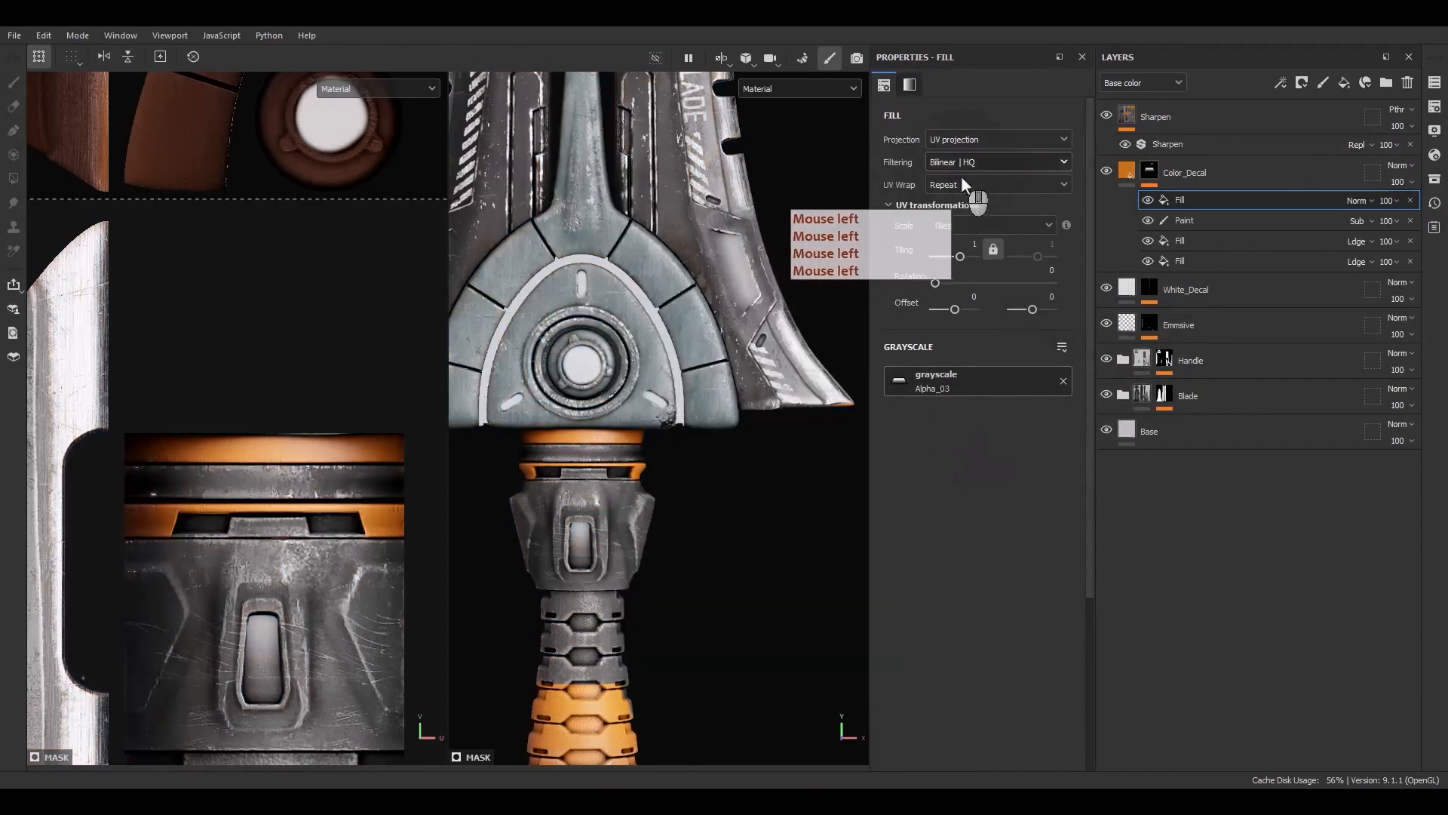
# Set the alpha fill's UV wrap to None and rotate its projection 270 degrees
pyautogui.click(961, 184)
pyautogui.click(953, 210)
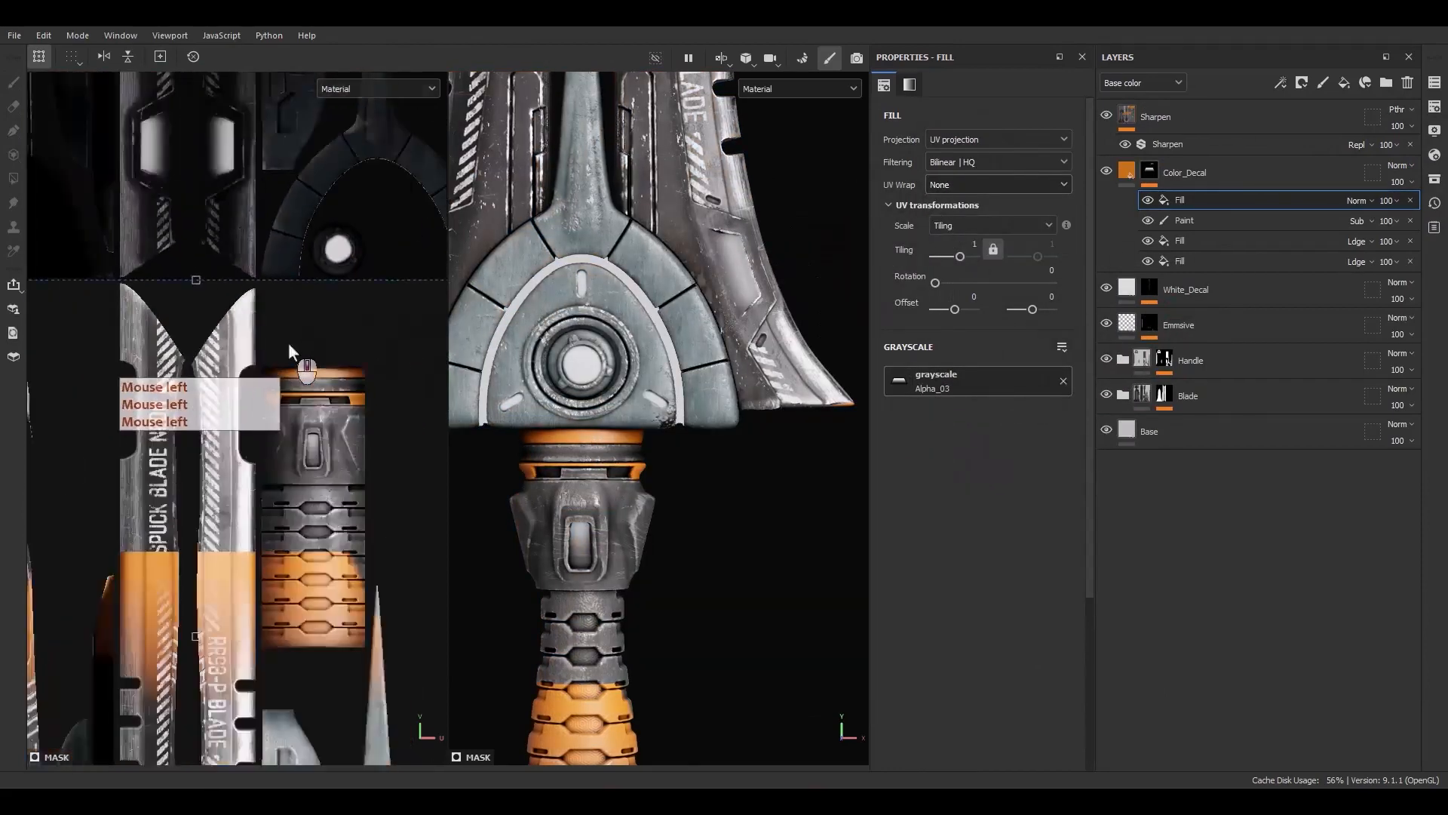
pyautogui.scroll(-5, 290, 348)
pyautogui.keyDown('alt'); pyautogui.moveTo(301, 392); pyautogui.dragTo(298, 370, button='middle'); pyautogui.keyUp('alt')
pyautogui.moveTo(351, 293); pyautogui.dragTo(423, 534)
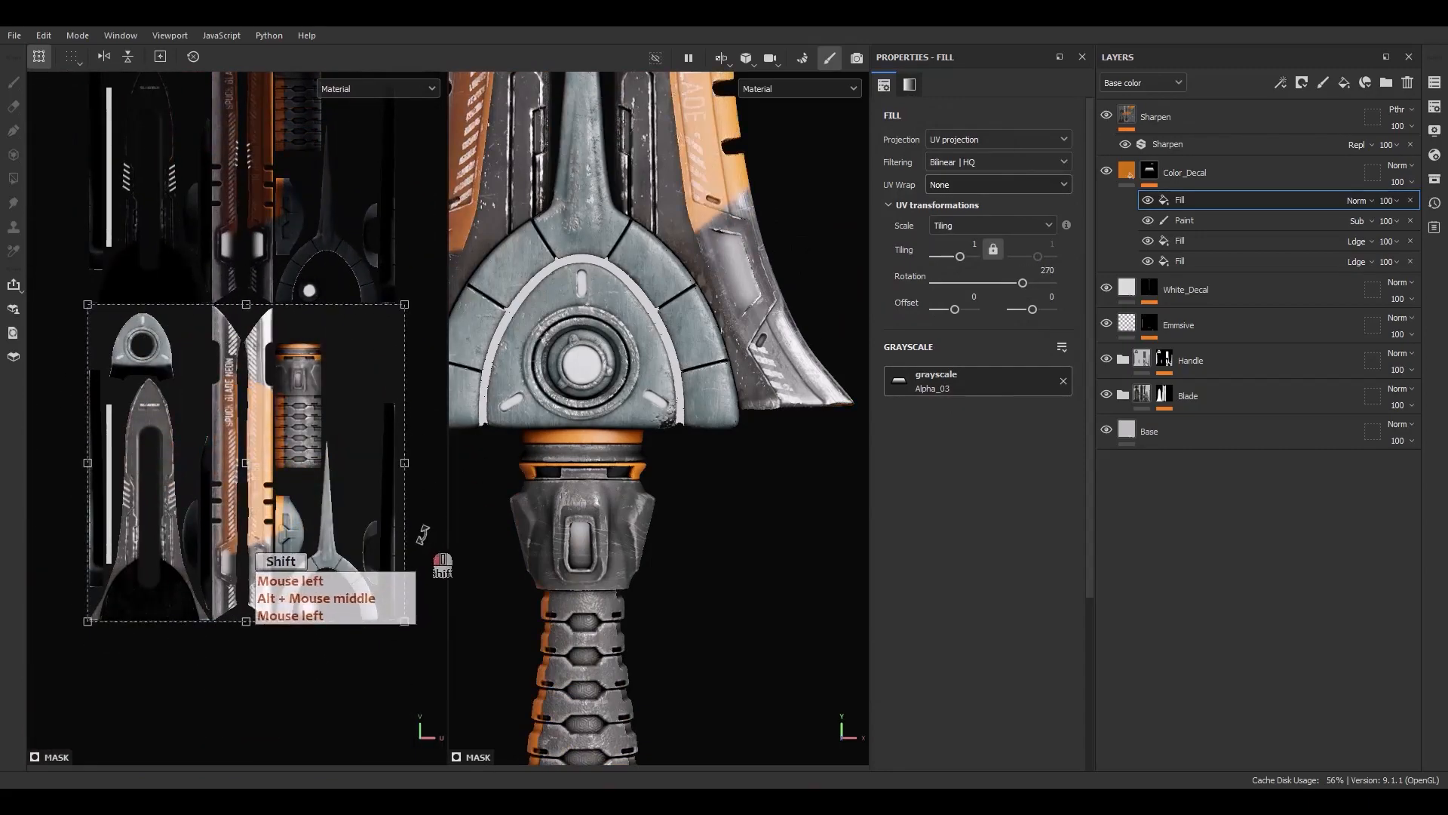
pyautogui.keyDown('ctrl'); pyautogui.keyDown('shift'); pyautogui.moveTo(403, 305); pyautogui.dragTo(291, 419); pyautogui.keyUp('shift'); pyautogui.keyUp('ctrl')
# Scale and position the Alpha_03 projection onto the crossguard's side panel as an orange accent
pyautogui.scroll(3, 259, 469)
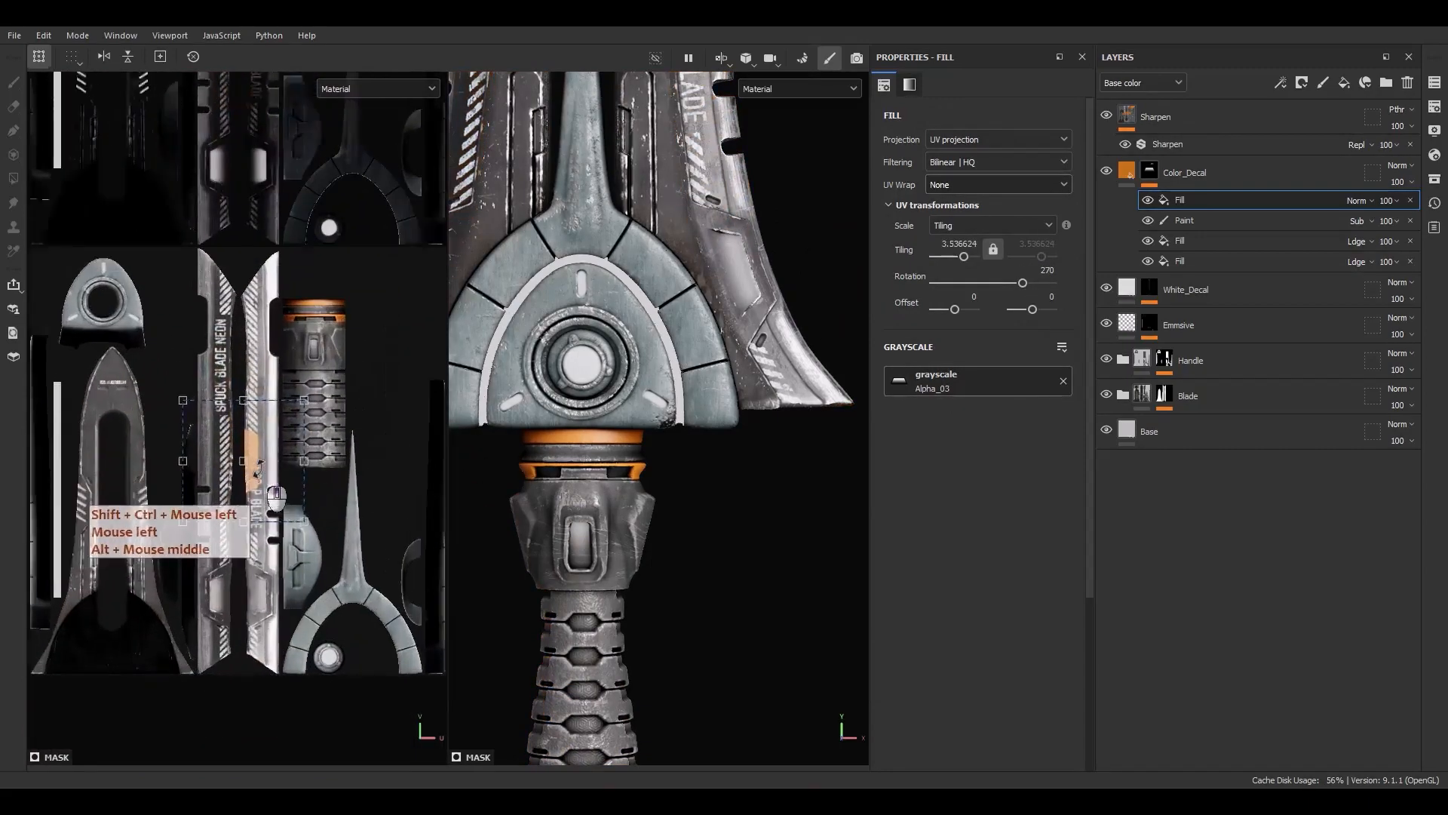
pyautogui.scroll(1, 258, 469)
pyautogui.moveTo(258, 469); pyautogui.dragTo(338, 548)
pyautogui.scroll(8, 309, 583)
pyautogui.scroll(-5, 273, 553)
pyautogui.scroll(3, 275, 577)
pyautogui.keyDown('ctrl'); pyautogui.keyDown('shift'); pyautogui.moveTo(404, 415); pyautogui.dragTo(363, 456); pyautogui.keyUp('shift'); pyautogui.keyUp('ctrl')
pyautogui.scroll(3, 335, 540)
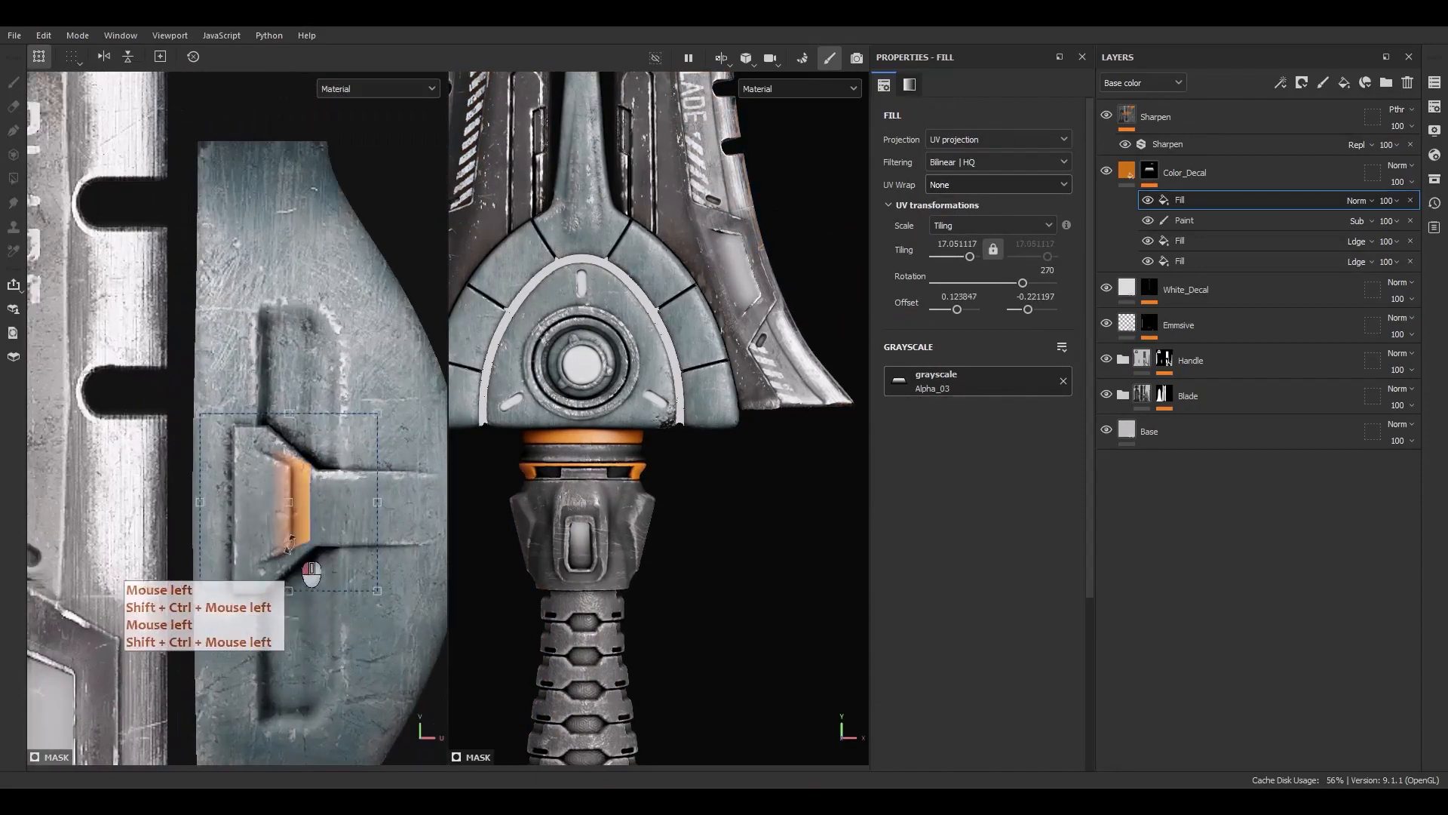
# Fine-tune the Alpha_03 projection's scale and offset so the orange accent fits the crossguard side panel
pyautogui.moveTo(290, 541); pyautogui.dragTo(302, 551)
pyautogui.scroll(3, 291, 487)
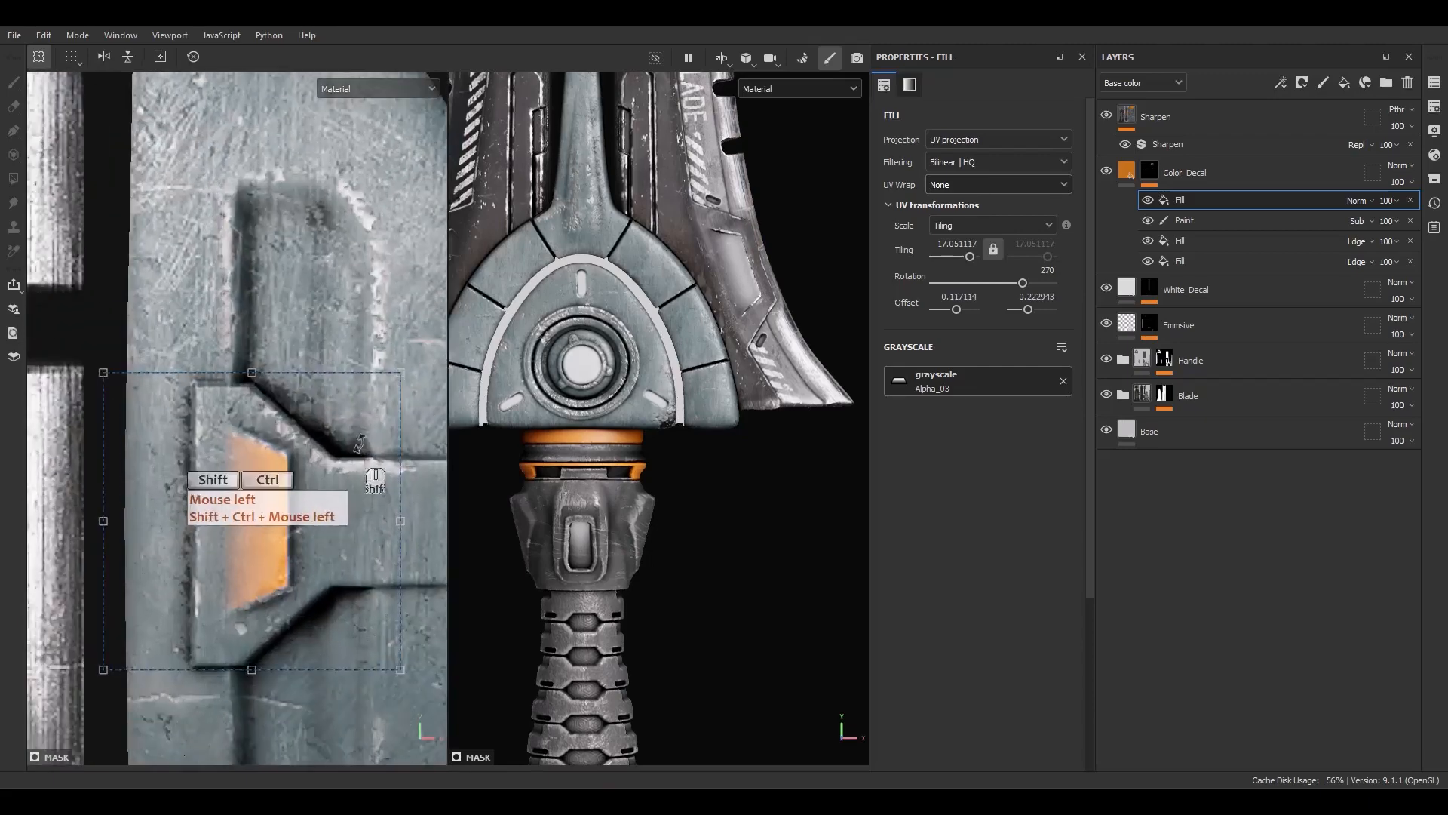
pyautogui.keyDown('ctrl'); pyautogui.keyDown('shift'); pyautogui.moveTo(400, 373); pyautogui.dragTo(409, 365); pyautogui.keyUp('shift'); pyautogui.keyUp('ctrl')
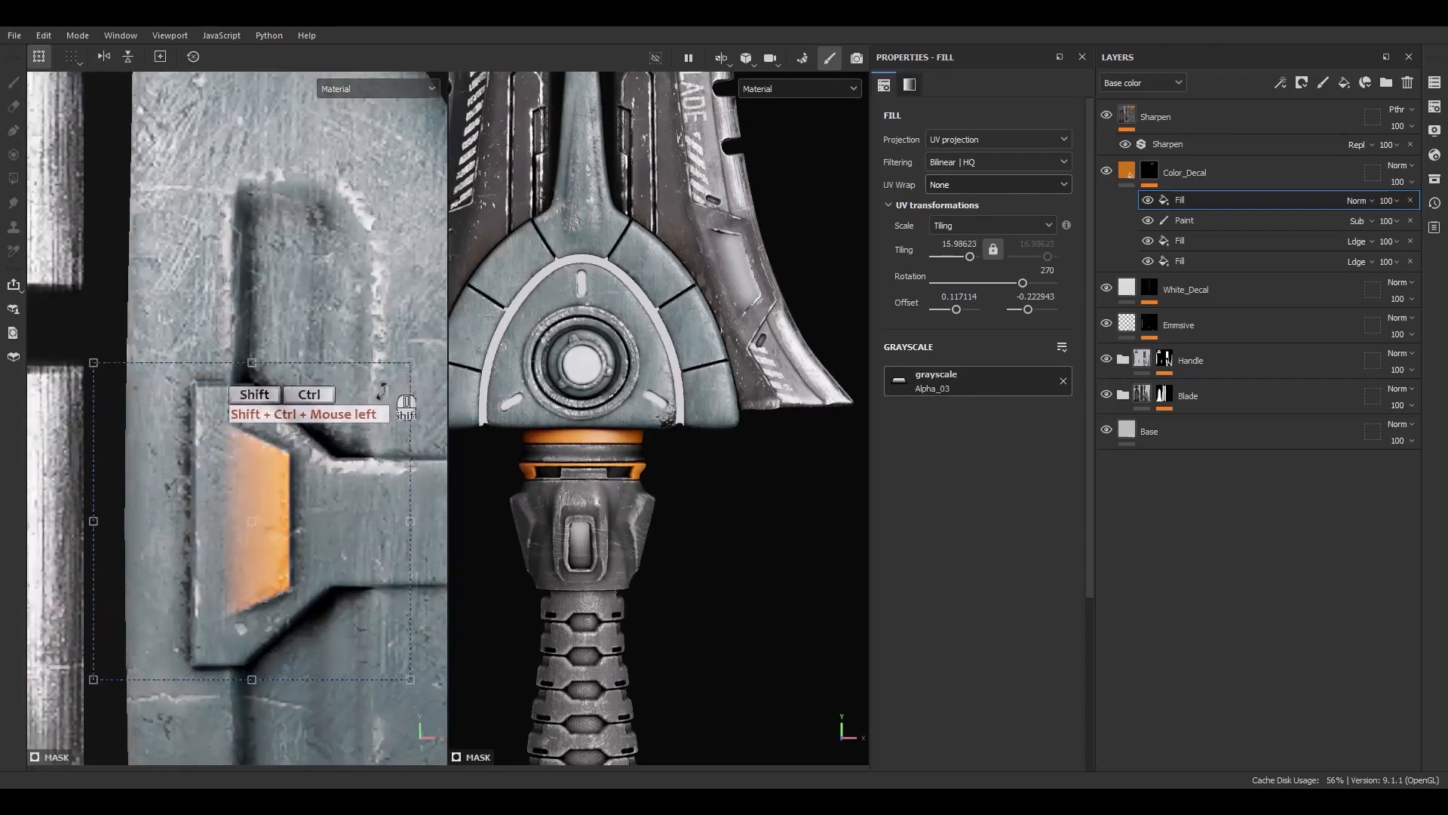
pyautogui.moveTo(366, 494); pyautogui.dragTo(362, 494)
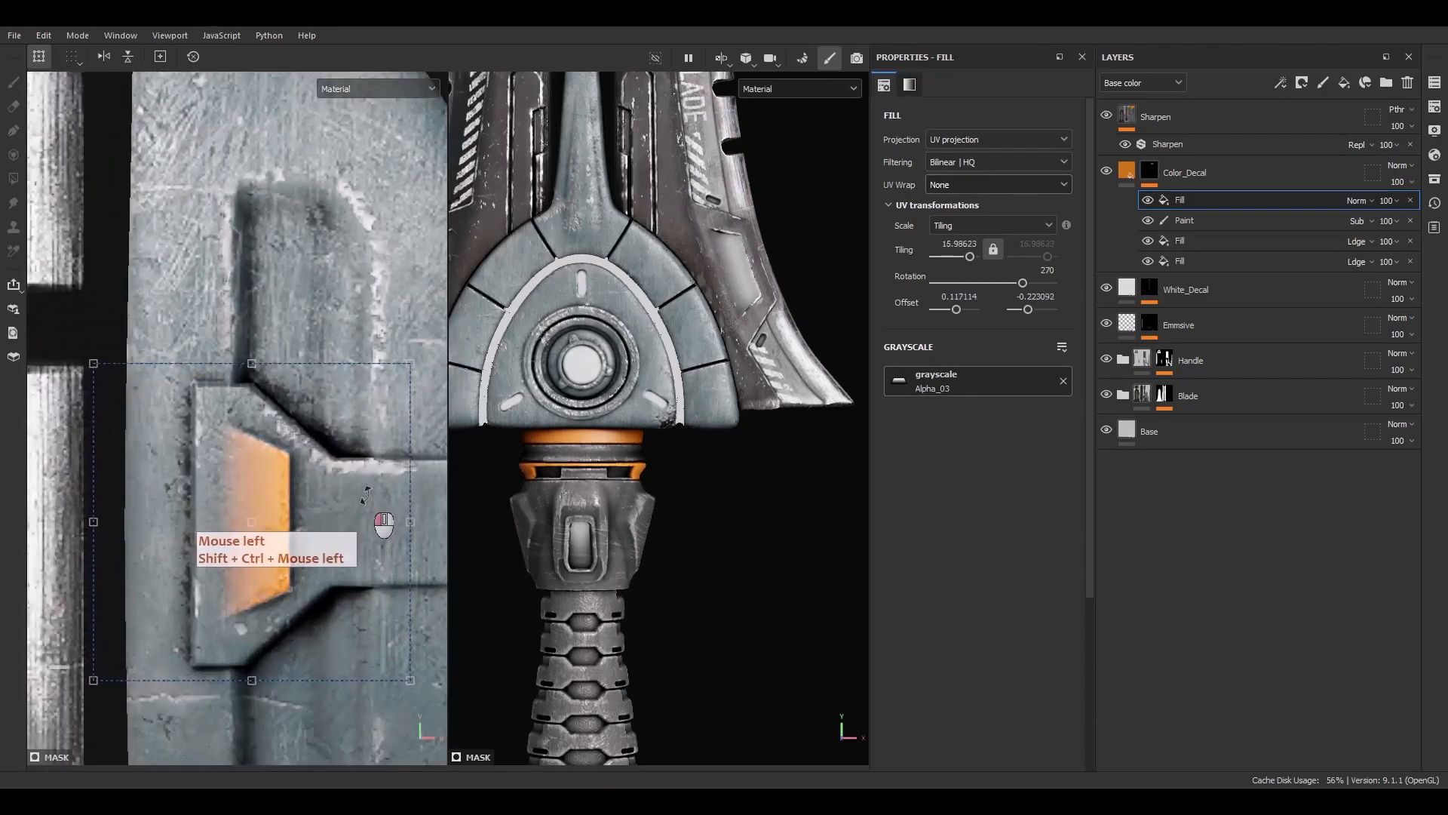
# Set the Alpha_03 fill effect's blend mode to Linear dodge (Add)
pyautogui.scroll(-4, 668, 539)
pyautogui.keyDown('alt'); pyautogui.moveTo(655, 579); pyautogui.dragTo(668, 513, button='middle'); pyautogui.keyUp('alt')
pyautogui.scroll(5, 593, 662)
pyautogui.keyDown('alt'); pyautogui.moveTo(590, 657); pyautogui.dragTo(631, 658); pyautogui.keyUp('alt')
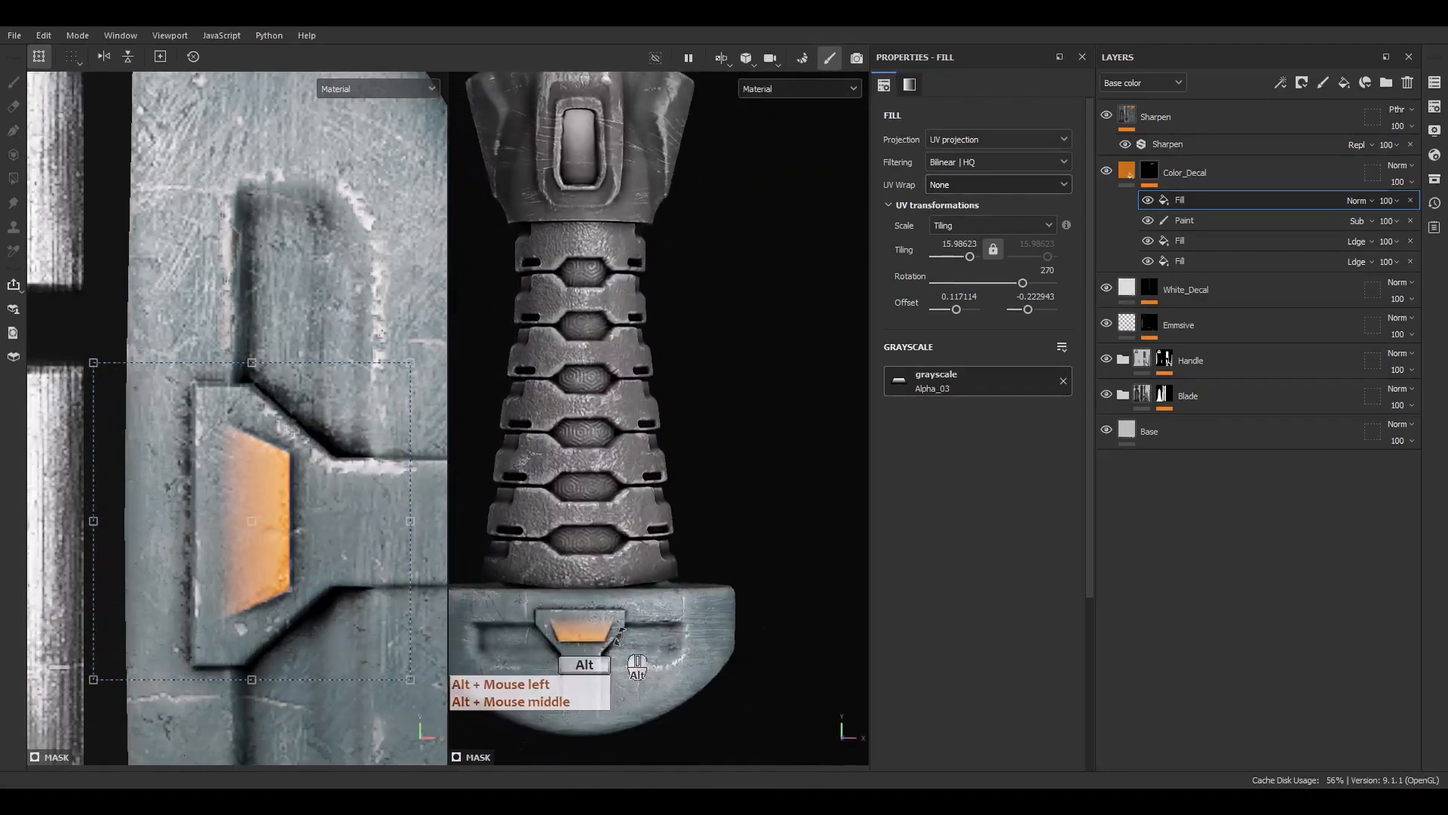
pyautogui.keyDown('alt'); pyautogui.moveTo(631, 657); pyautogui.dragTo(655, 294, button='right'); pyautogui.keyUp('alt')
pyautogui.keyDown('alt'); pyautogui.moveTo(655, 294); pyautogui.dragTo(708, 549, button='middle'); pyautogui.keyUp('alt')
pyautogui.keyDown('alt'); pyautogui.moveTo(708, 549); pyautogui.dragTo(674, 454); pyautogui.keyUp('alt')
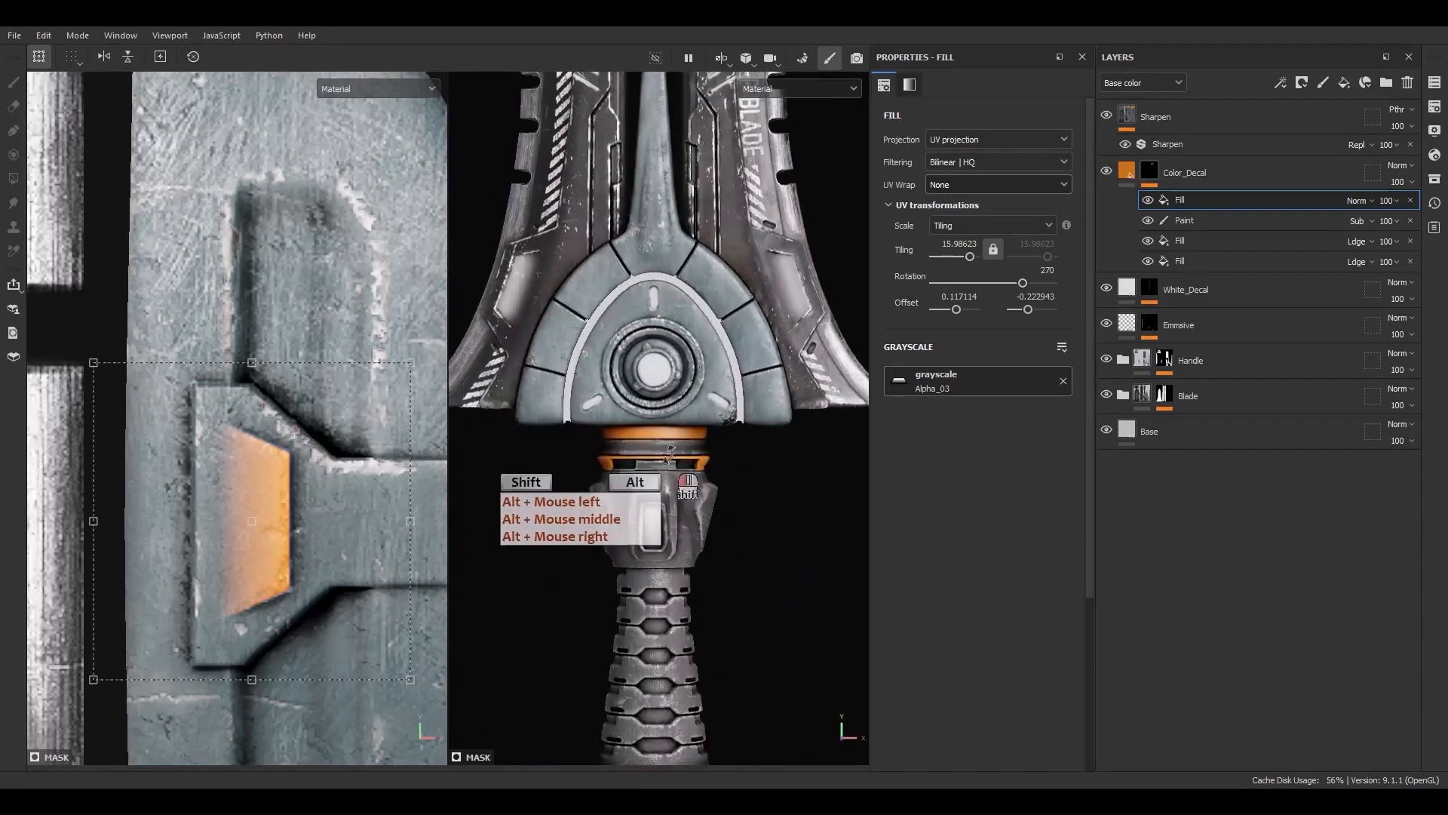
pyautogui.scroll(3, 652, 334)
pyautogui.scroll(4, 652, 334)
pyautogui.keyDown('alt'); pyautogui.moveTo(768, 378); pyautogui.dragTo(694, 387, button='middle'); pyautogui.keyUp('alt')
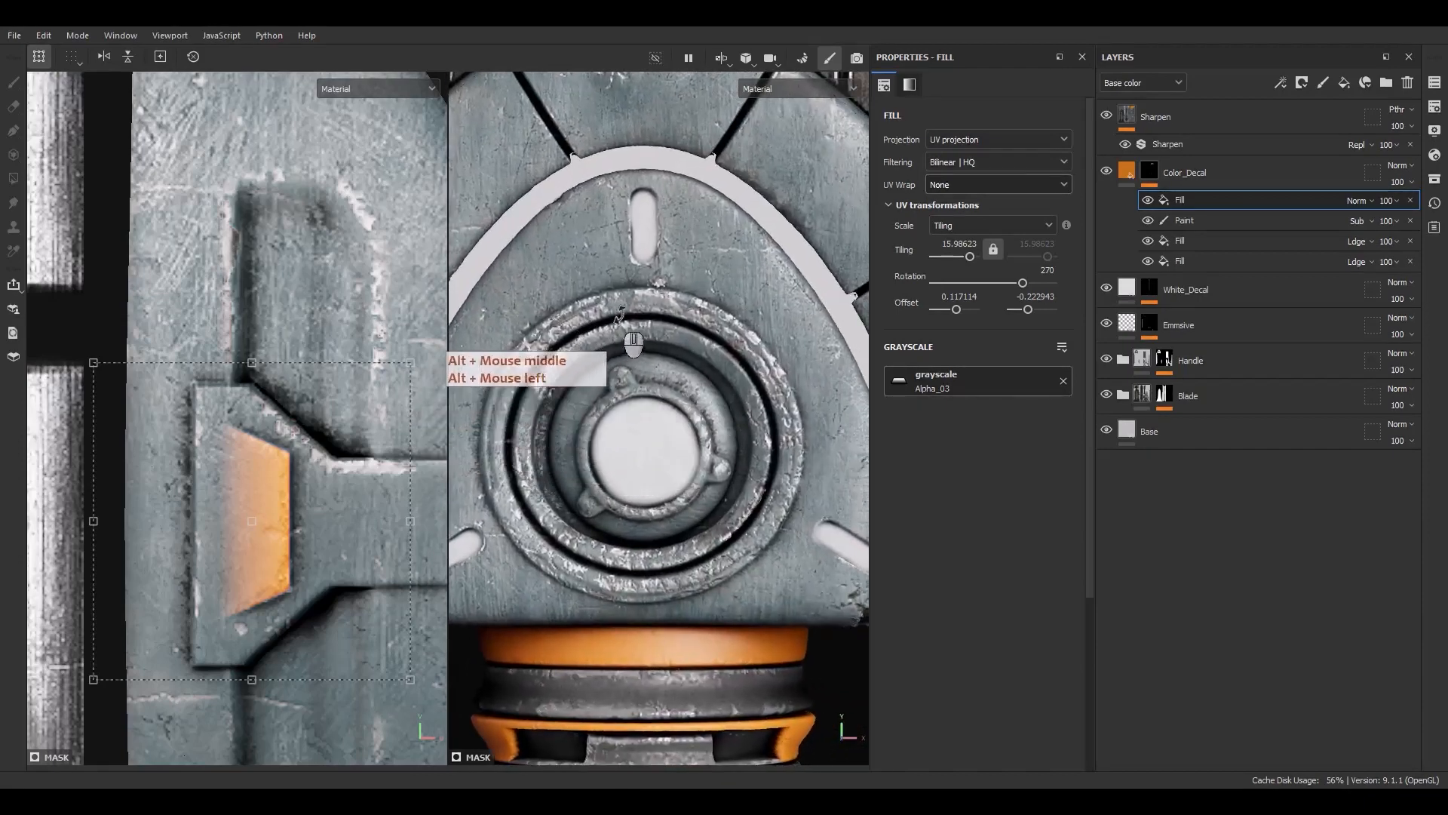
pyautogui.rightClick(1177, 204)
pyautogui.press('Escape')
pyautogui.click(1362, 200)
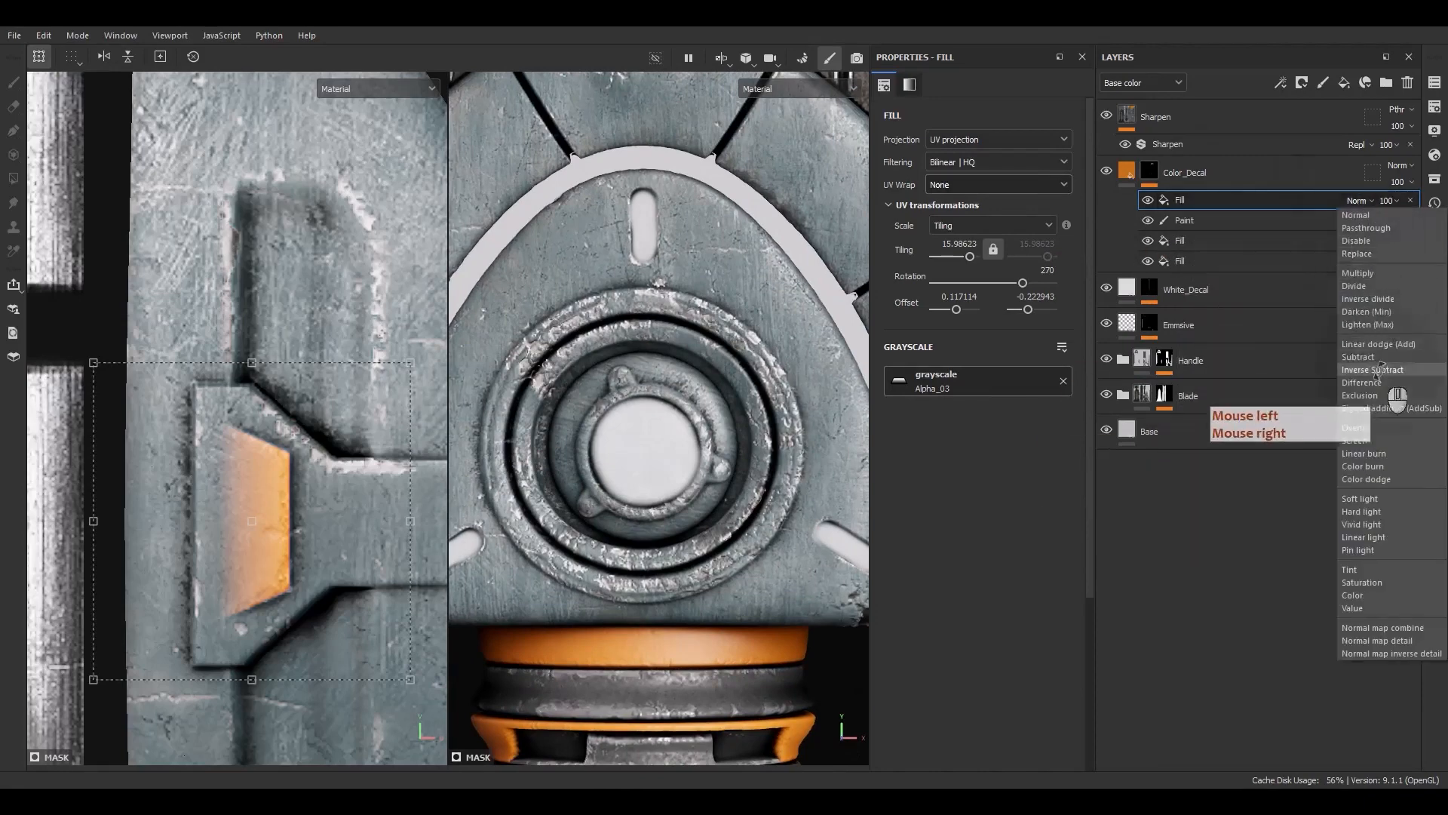
pyautogui.click(1380, 354)
# Add another fill effect to the Color_Decal mask and set its blend mode to Linear dodge (Add)
pyautogui.rightClick(1246, 199)
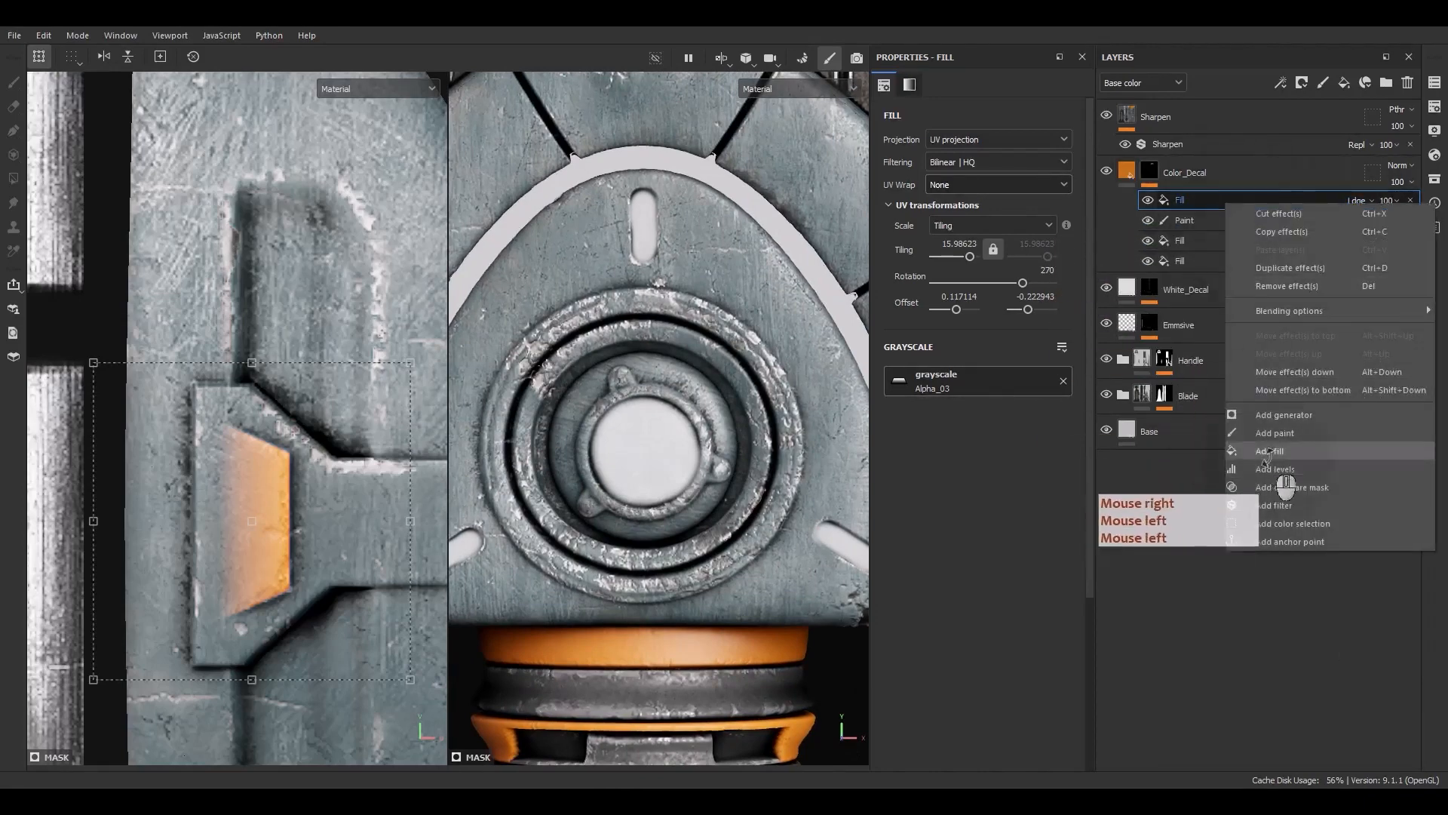
pyautogui.click(1283, 477)
pyautogui.click(1358, 201)
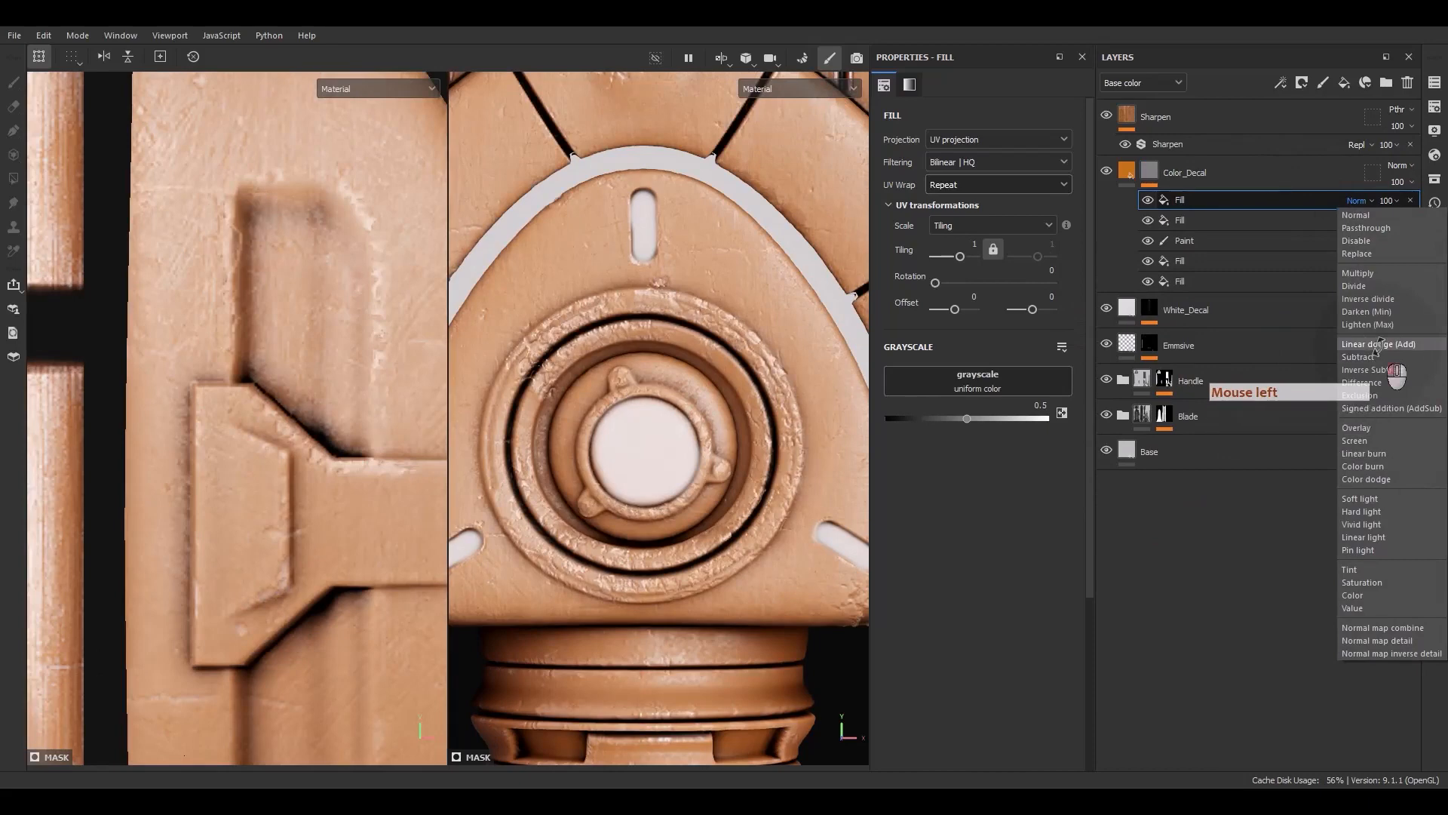
pyautogui.click(1379, 345)
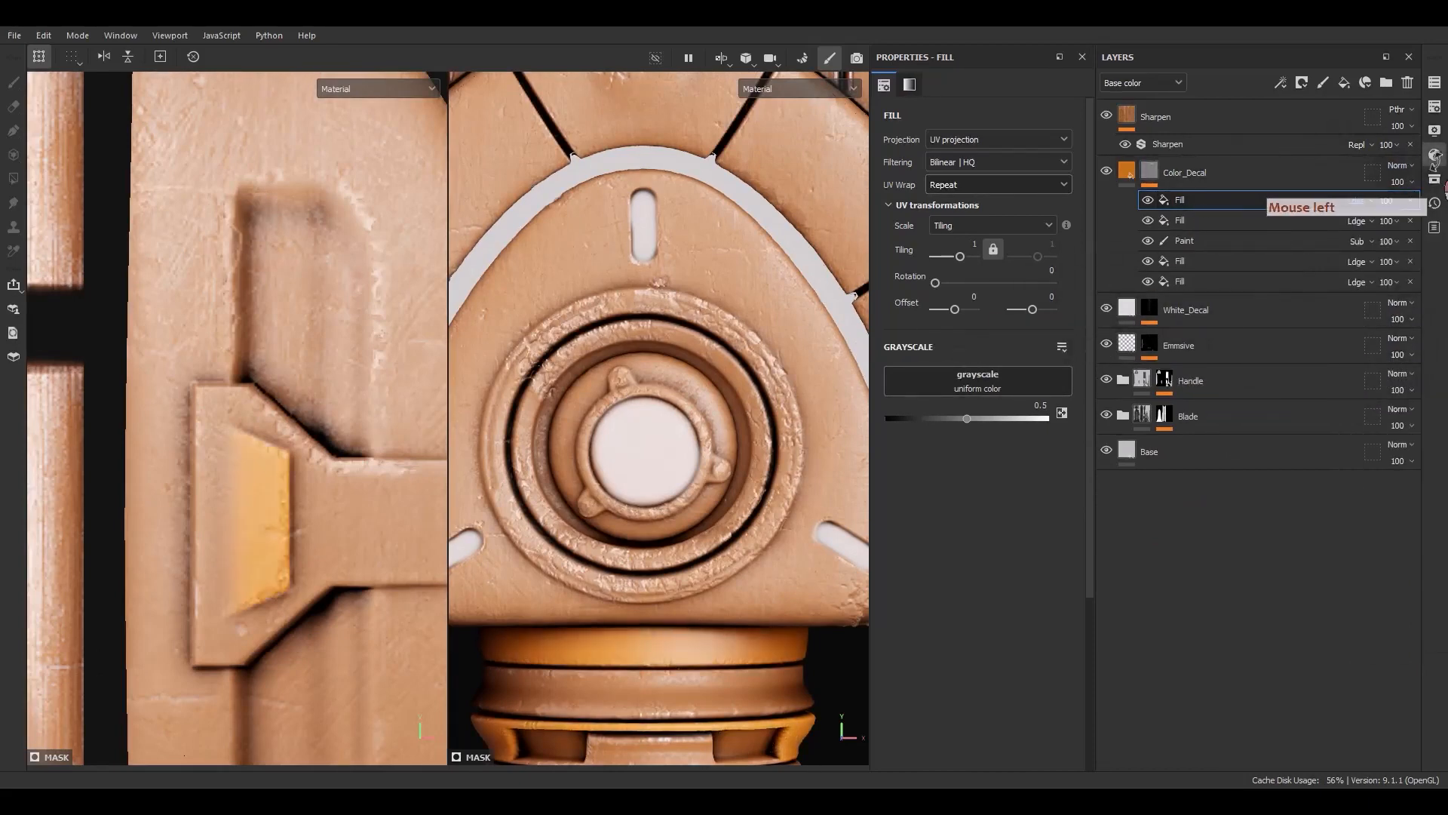
# Search all asset libraries for circle and assign the Circle Double alpha as the new fill's grayscale
pyautogui.click(1434, 156)
pyautogui.moveTo(1196, 189); pyautogui.dragTo(634, 187)
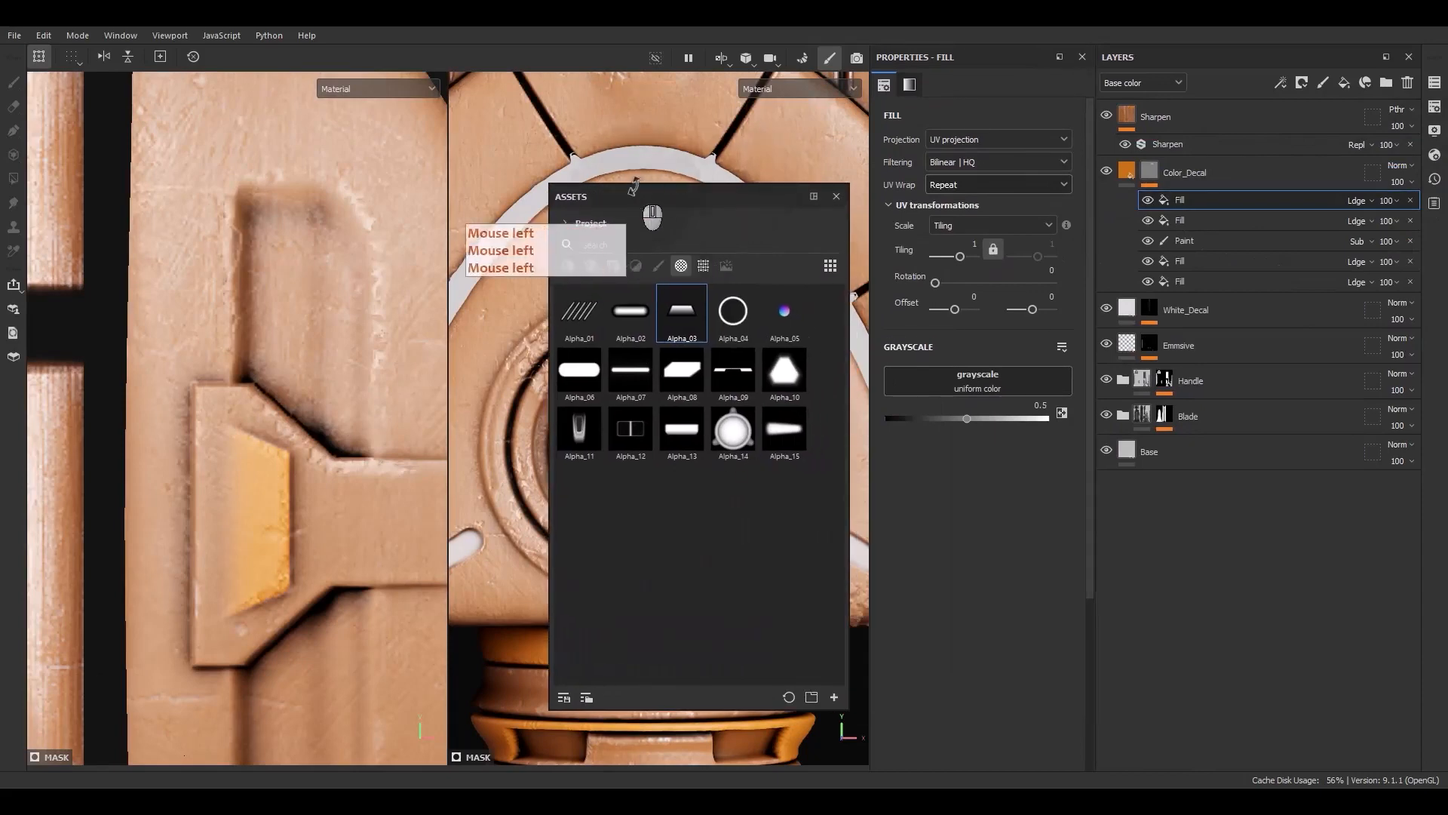
pyautogui.click(585, 224)
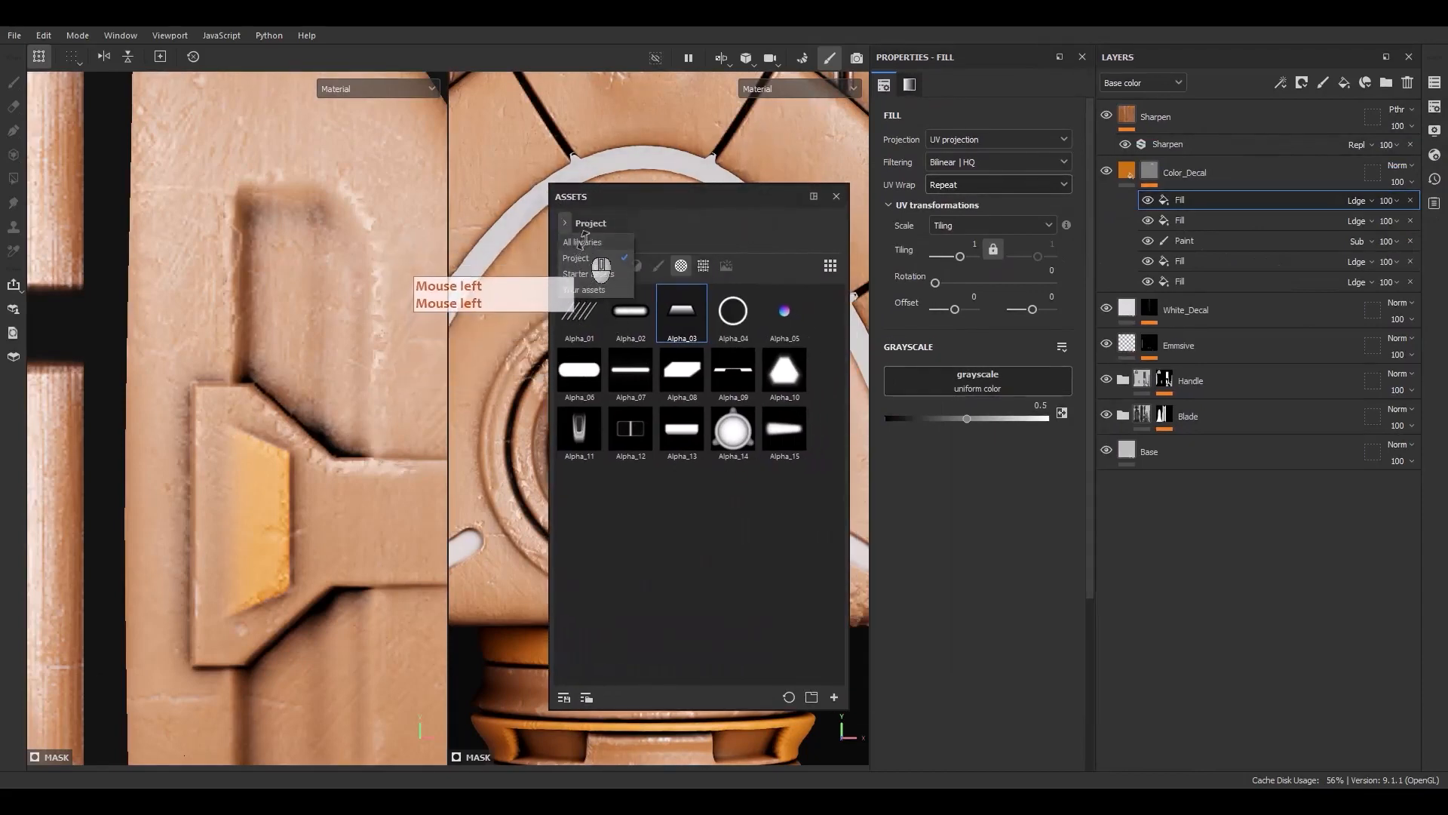
pyautogui.click(585, 241)
pyautogui.write('circle')
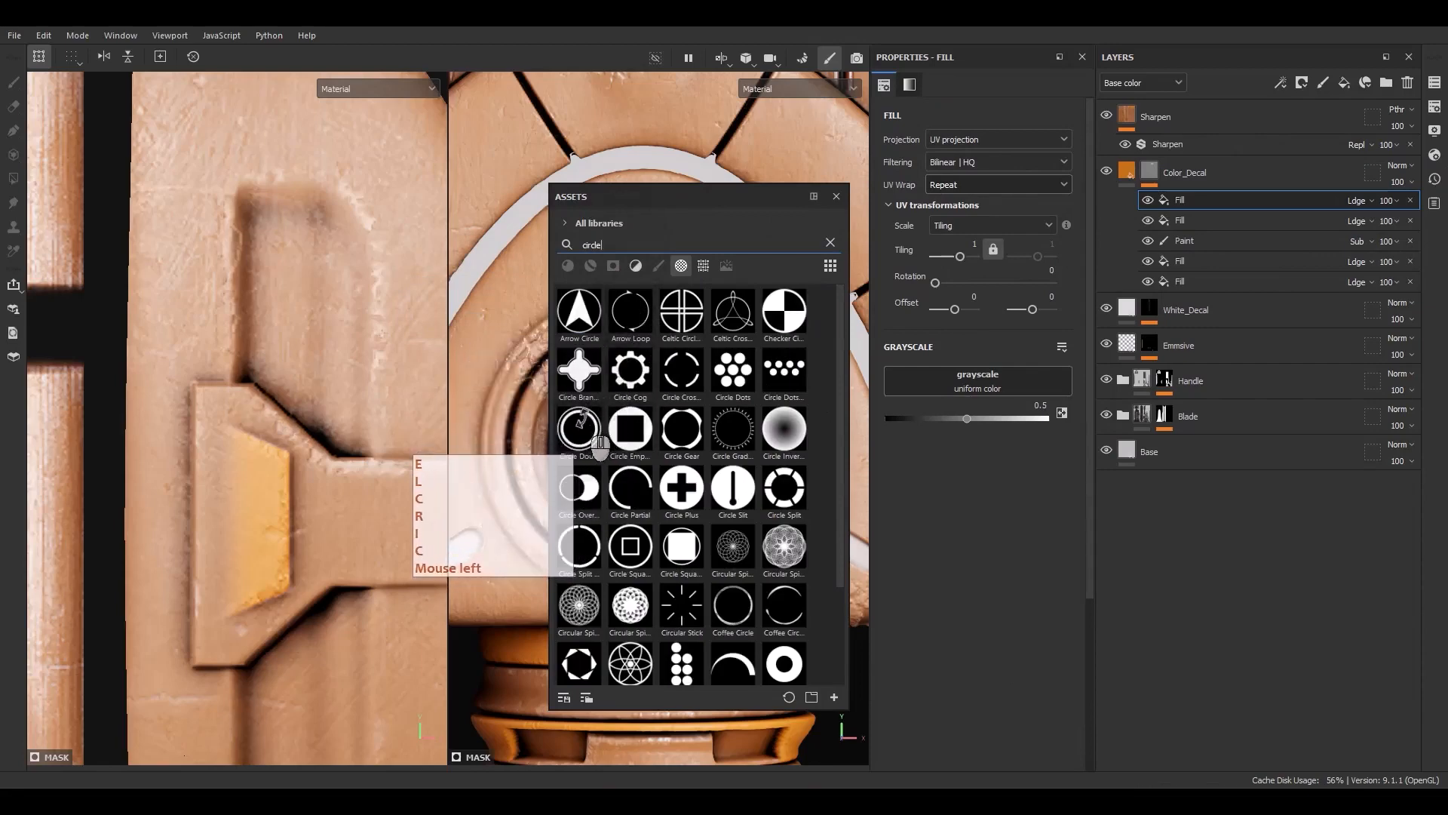
pyautogui.moveTo(581, 436); pyautogui.dragTo(768, 495)
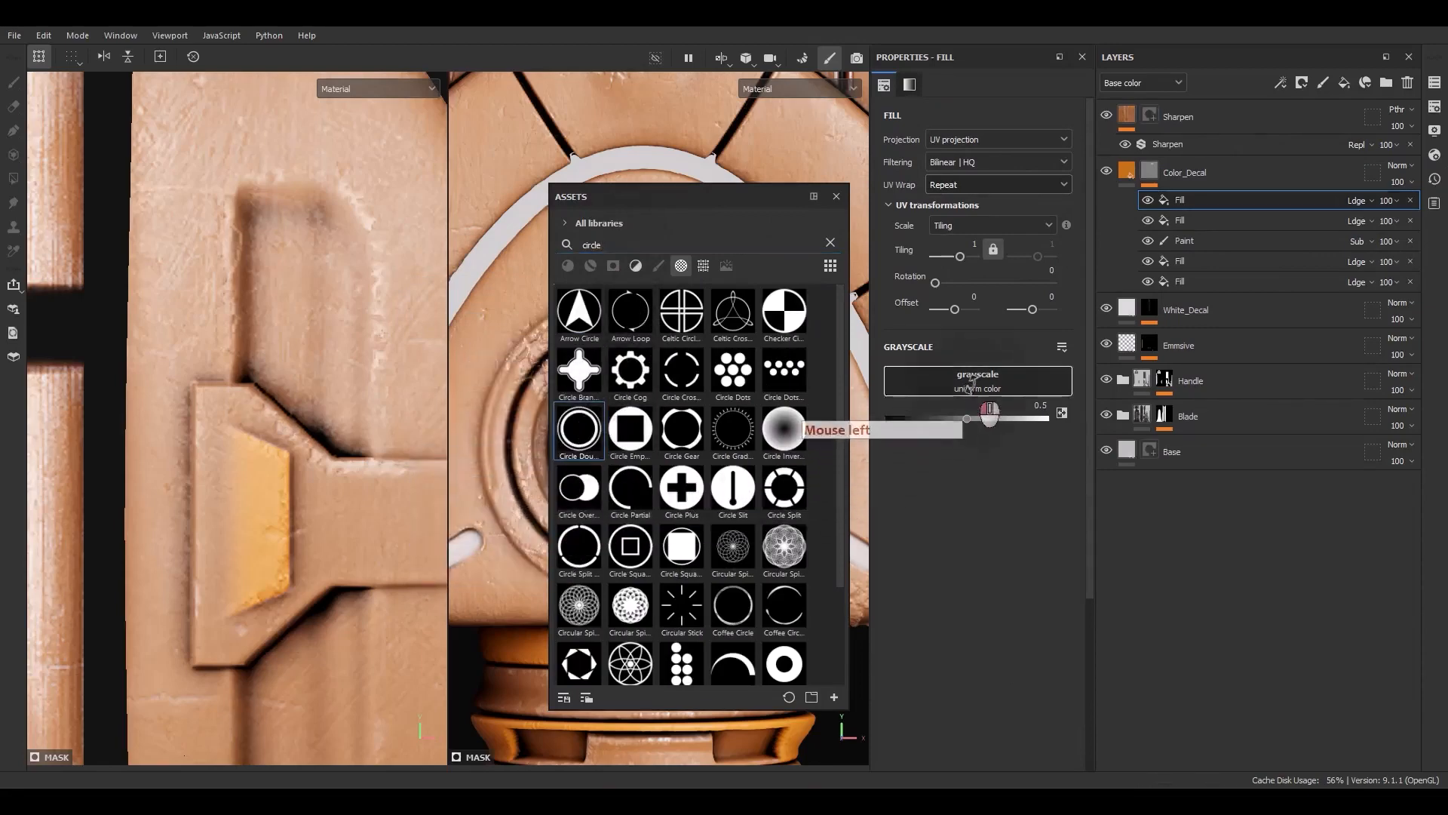
pyautogui.moveTo(971, 383); pyautogui.dragTo(973, 383)
pyautogui.click(836, 197)
# Set the Circle Double fill's UV wrap to None and scale and position it over the crossguard's round socket
pyautogui.click(951, 185)
pyautogui.click(951, 204)
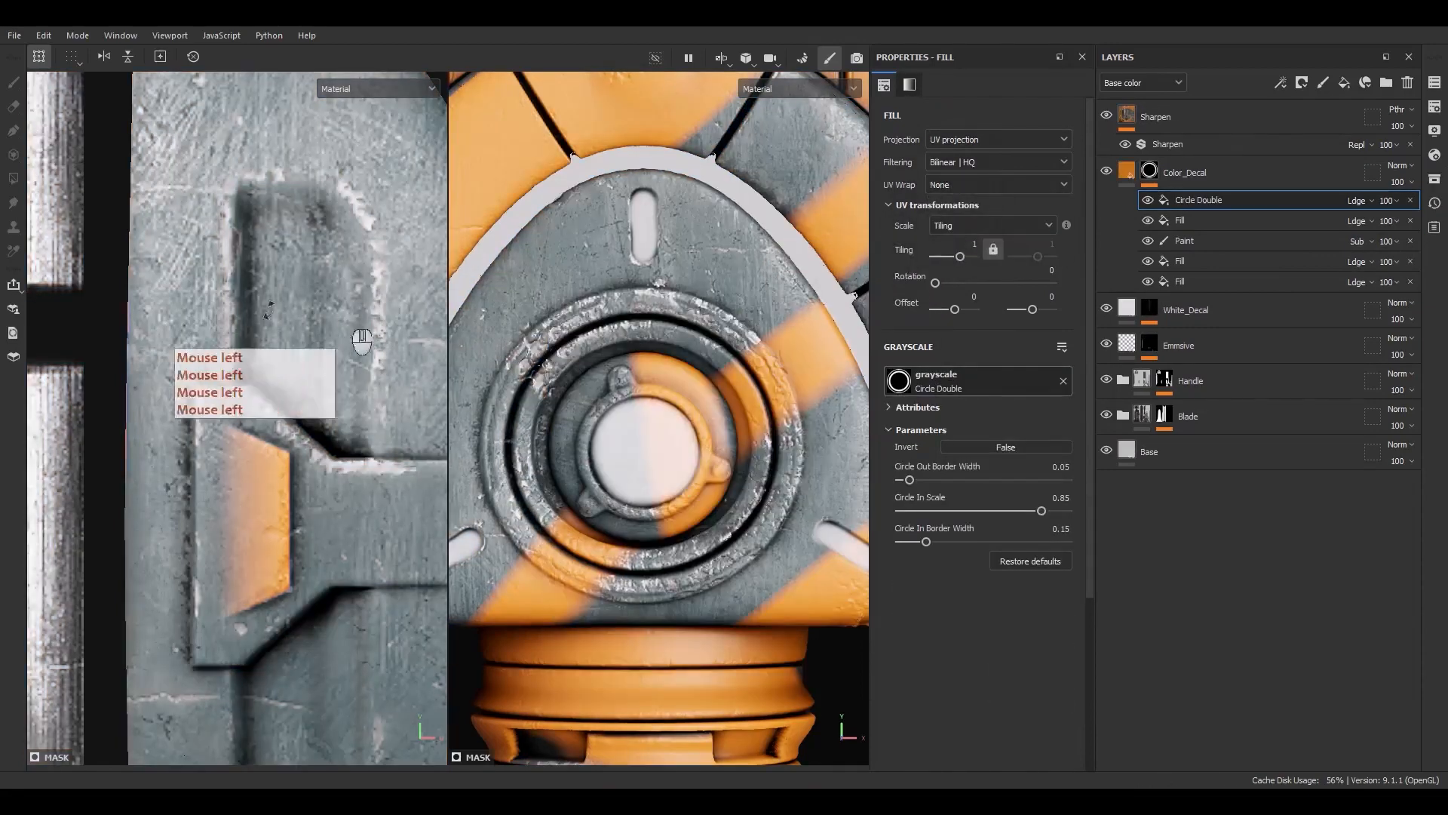
pyautogui.keyDown('alt'); pyautogui.scroll(-8, 362, 339); pyautogui.keyUp('alt')
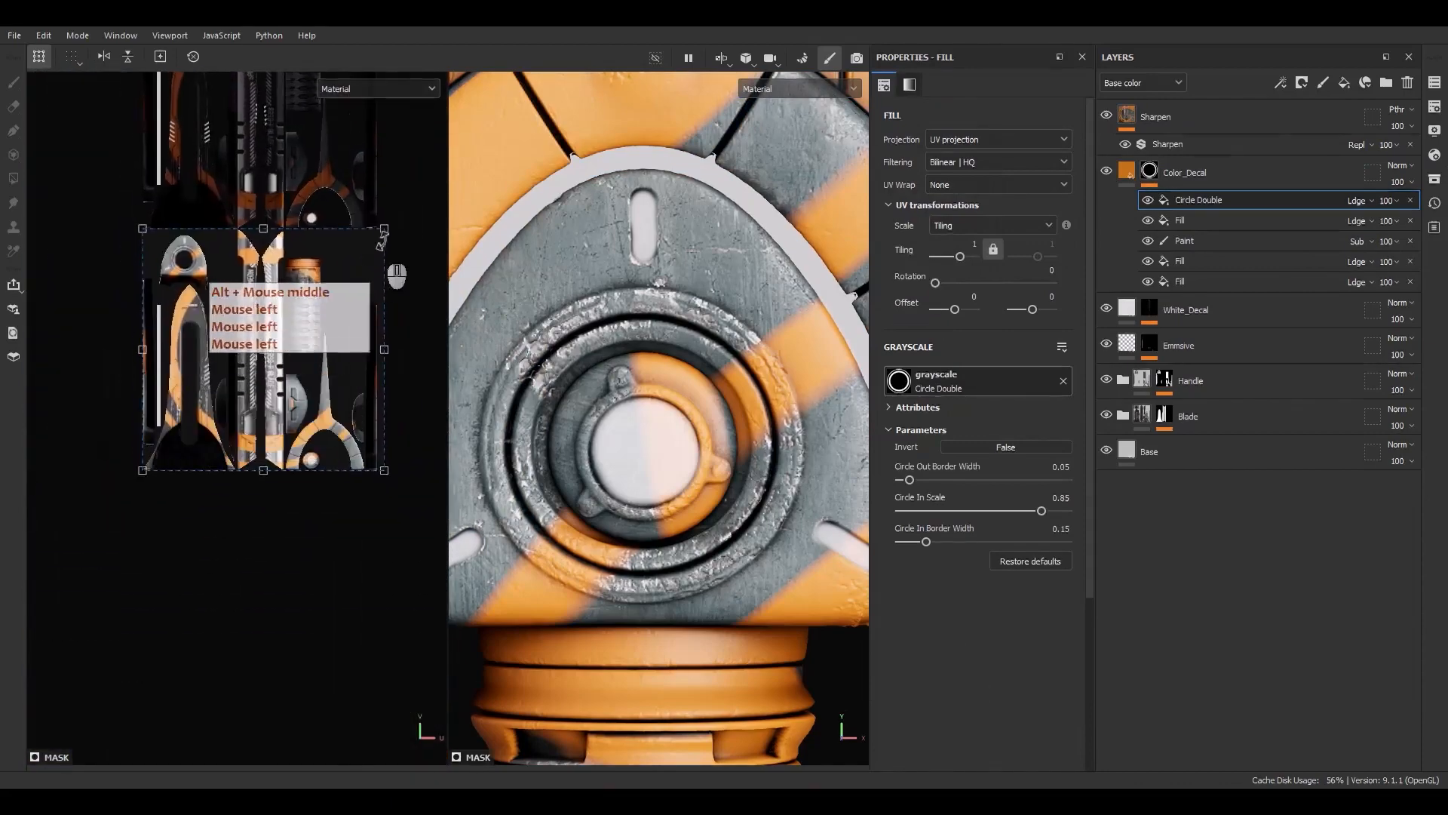
pyautogui.keyDown('ctrl'); pyautogui.keyDown('shift'); pyautogui.moveTo(384, 240); pyautogui.dragTo(121, 196); pyautogui.keyUp('shift'); pyautogui.keyUp('ctrl')
pyautogui.scroll(3, 260, 350)
pyautogui.scroll(8, 121, 194)
pyautogui.keyDown('alt'); pyautogui.moveTo(207, 230); pyautogui.dragTo(324, 339, button='middle'); pyautogui.keyUp('alt')
pyautogui.moveTo(321, 338); pyautogui.dragTo(366, 370)
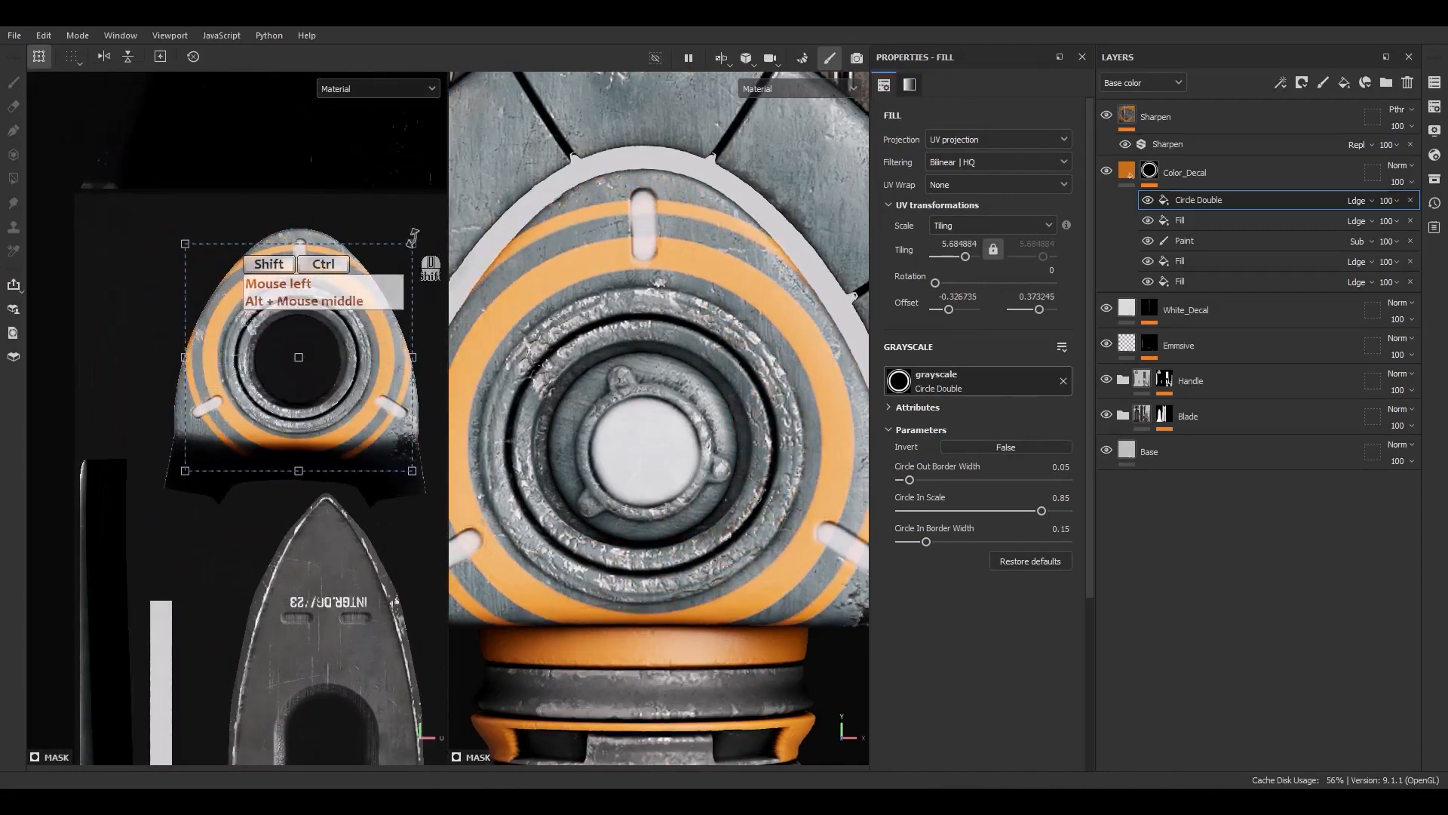
pyautogui.keyDown('ctrl'); pyautogui.keyDown('shift'); pyautogui.moveTo(413, 239); pyautogui.dragTo(318, 320); pyautogui.keyUp('shift'); pyautogui.keyUp('ctrl')
pyautogui.scroll(2, 319, 315)
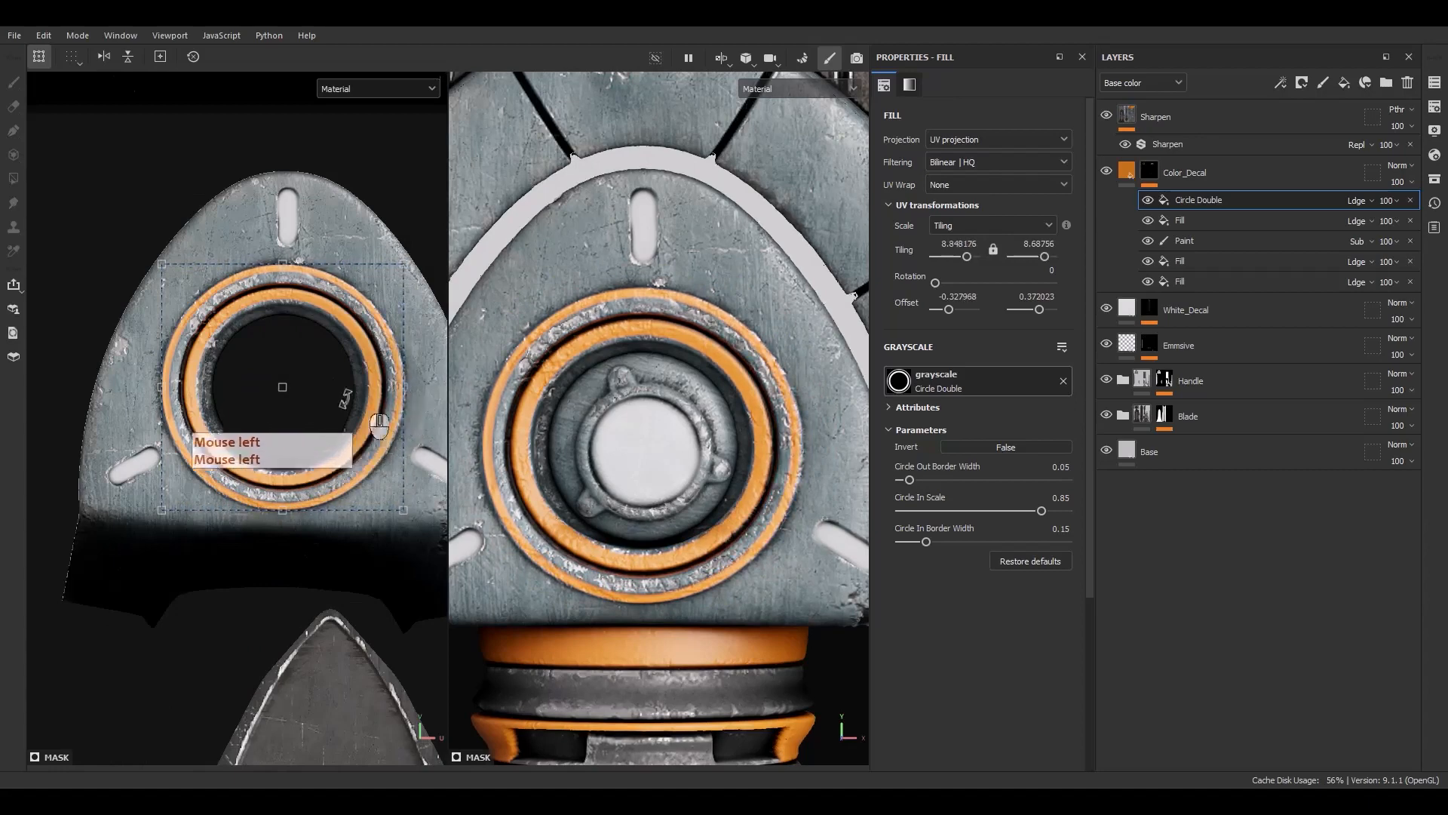
# Set Circle Double's Circle Out Border Width to 0.09, Circle In Scale to 0.7 and Circle In Border Width to 0.28
pyautogui.scroll(2, 378, 427)
pyautogui.moveTo(908, 480)
pyautogui.mouseDown()
pyautogui.moveTo(927, 480)
pyautogui.moveTo(911, 481)
pyautogui.mouseUp()
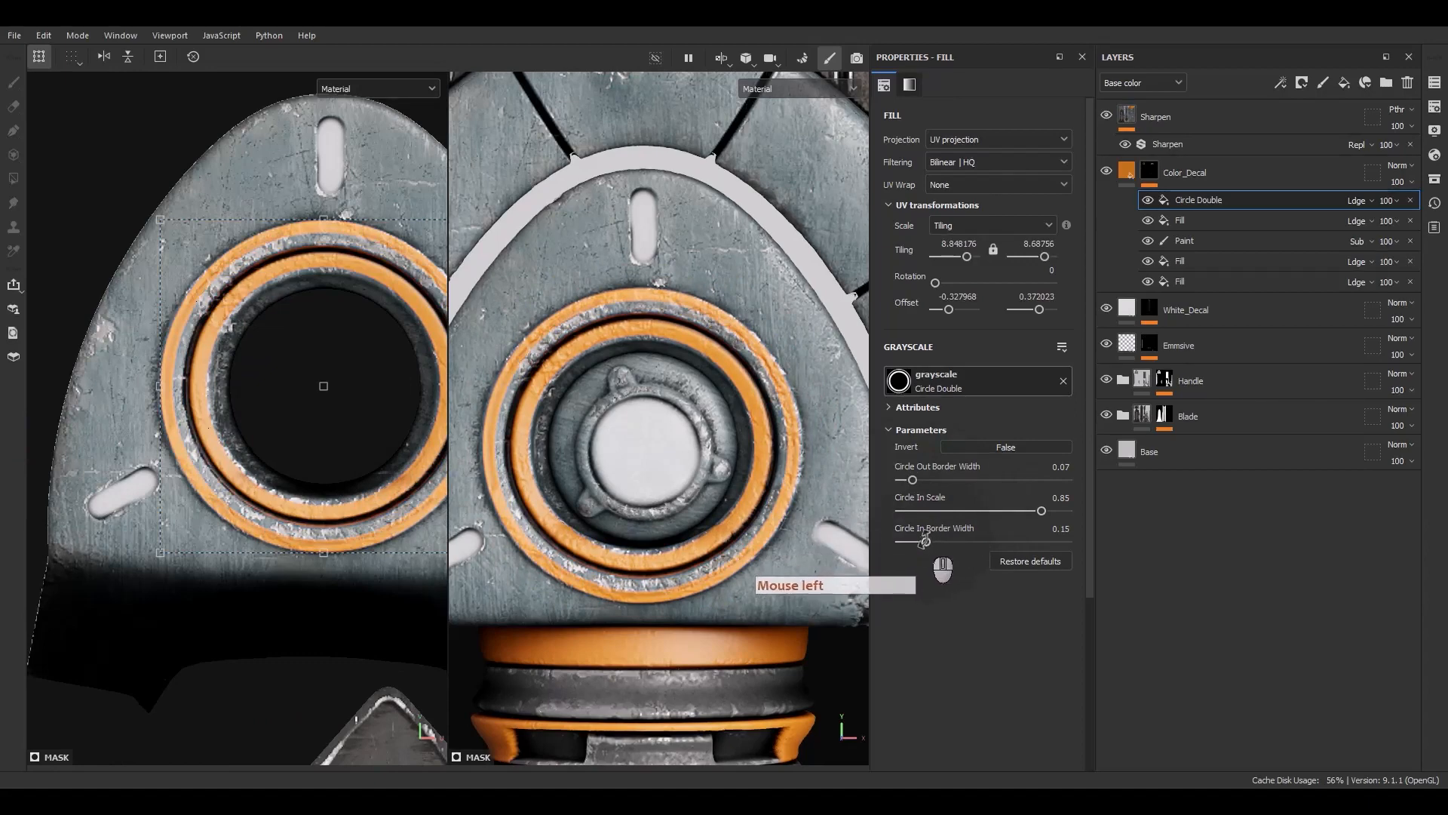
pyautogui.moveTo(925, 541); pyautogui.dragTo(933, 540)
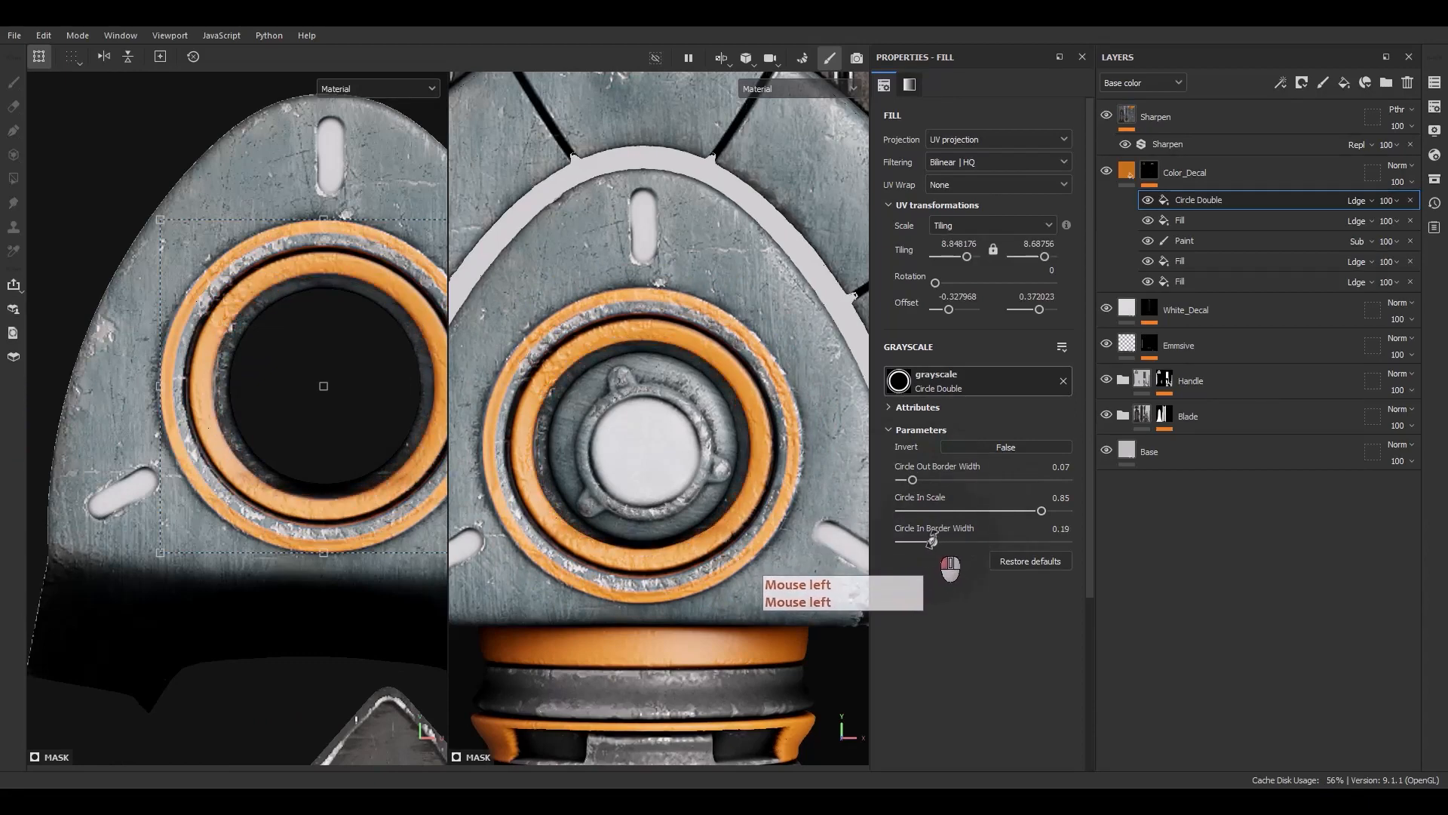
pyautogui.click(1011, 510)
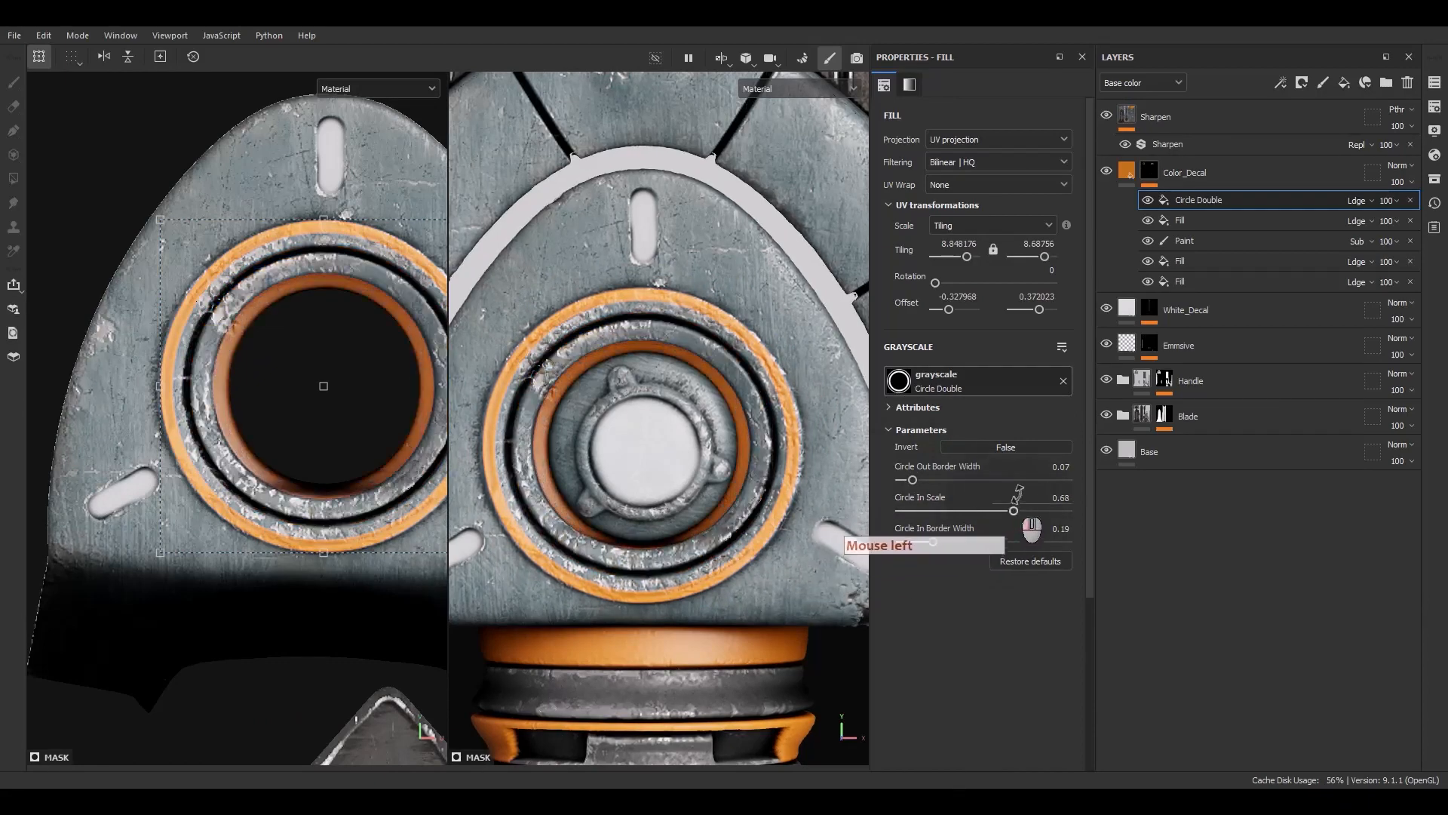
pyautogui.moveTo(922, 480); pyautogui.dragTo(1016, 503)
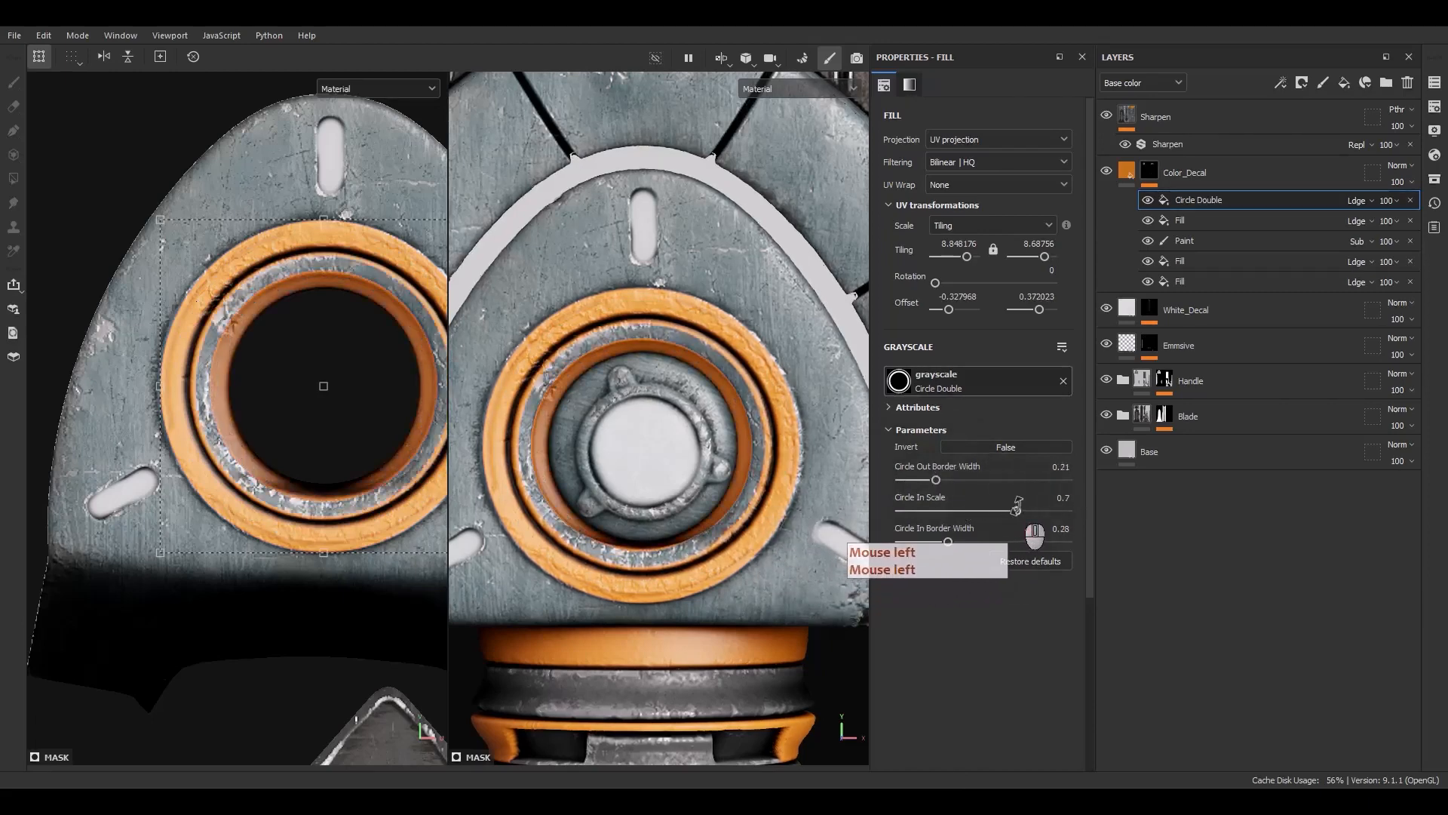
pyautogui.moveTo(935, 481)
pyautogui.mouseDown()
pyautogui.moveTo(886, 494)
pyautogui.moveTo(918, 486)
pyautogui.mouseUp()
# Enlarge the circle projection, then set Circle Out Border Width to 0.19 and Circle In Scale to 0.76
pyautogui.keyDown('alt'); pyautogui.moveTo(285, 221); pyautogui.dragTo(221, 229, button='middle'); pyautogui.keyUp('alt')
pyautogui.keyDown('ctrl'); pyautogui.keyDown('shift'); pyautogui.moveTo(422, 230); pyautogui.dragTo(399, 261); pyautogui.keyUp('shift'); pyautogui.keyUp('ctrl')
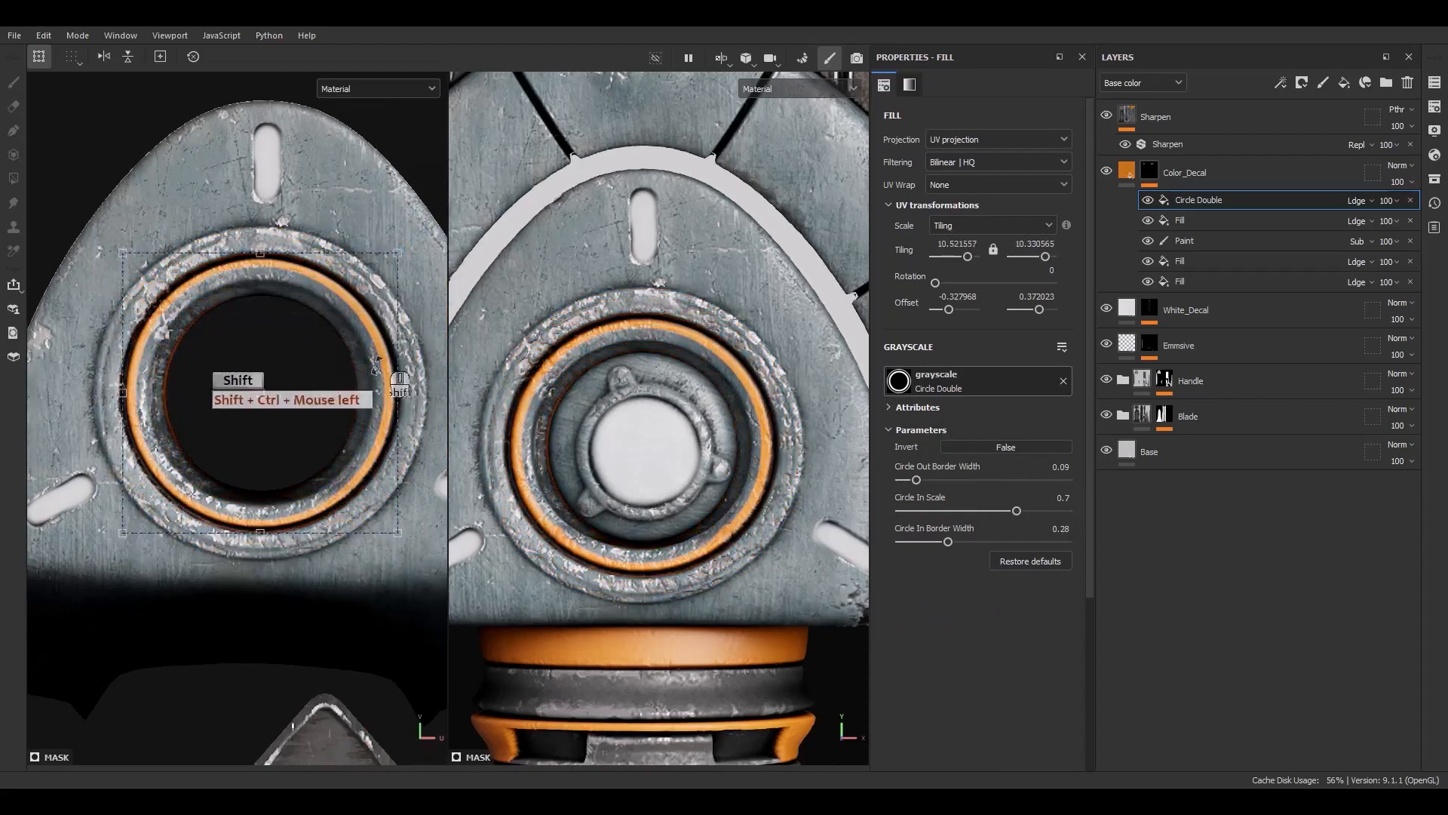
pyautogui.moveTo(916, 480); pyautogui.dragTo(935, 472)
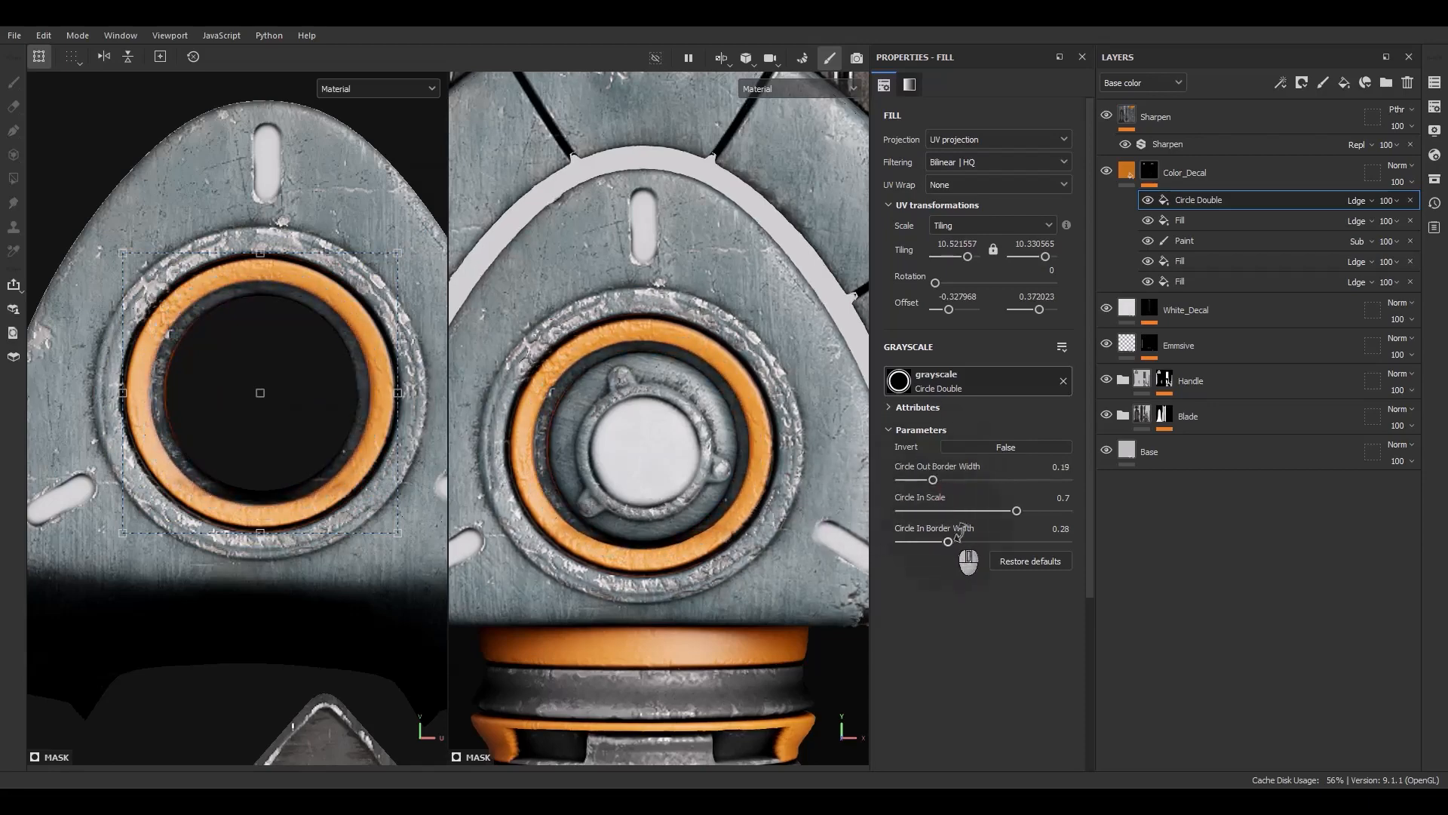
pyautogui.moveTo(1024, 510); pyautogui.dragTo(1026, 508)
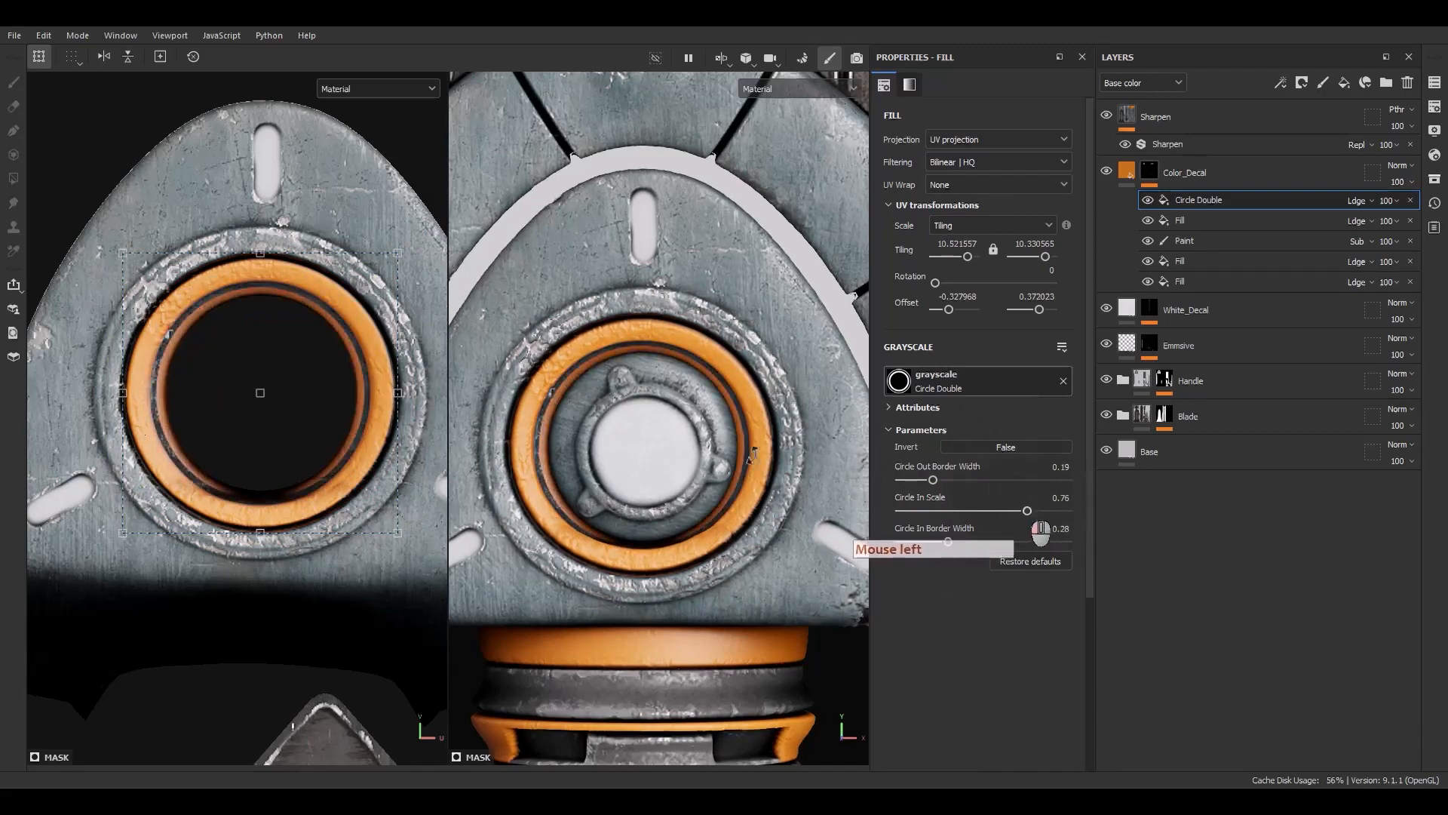
# Examine the whole dagger and zoom in on the white stripes at the blade tip
pyautogui.scroll(-4, 203, 376)
pyautogui.scroll(-2, 586, 501)
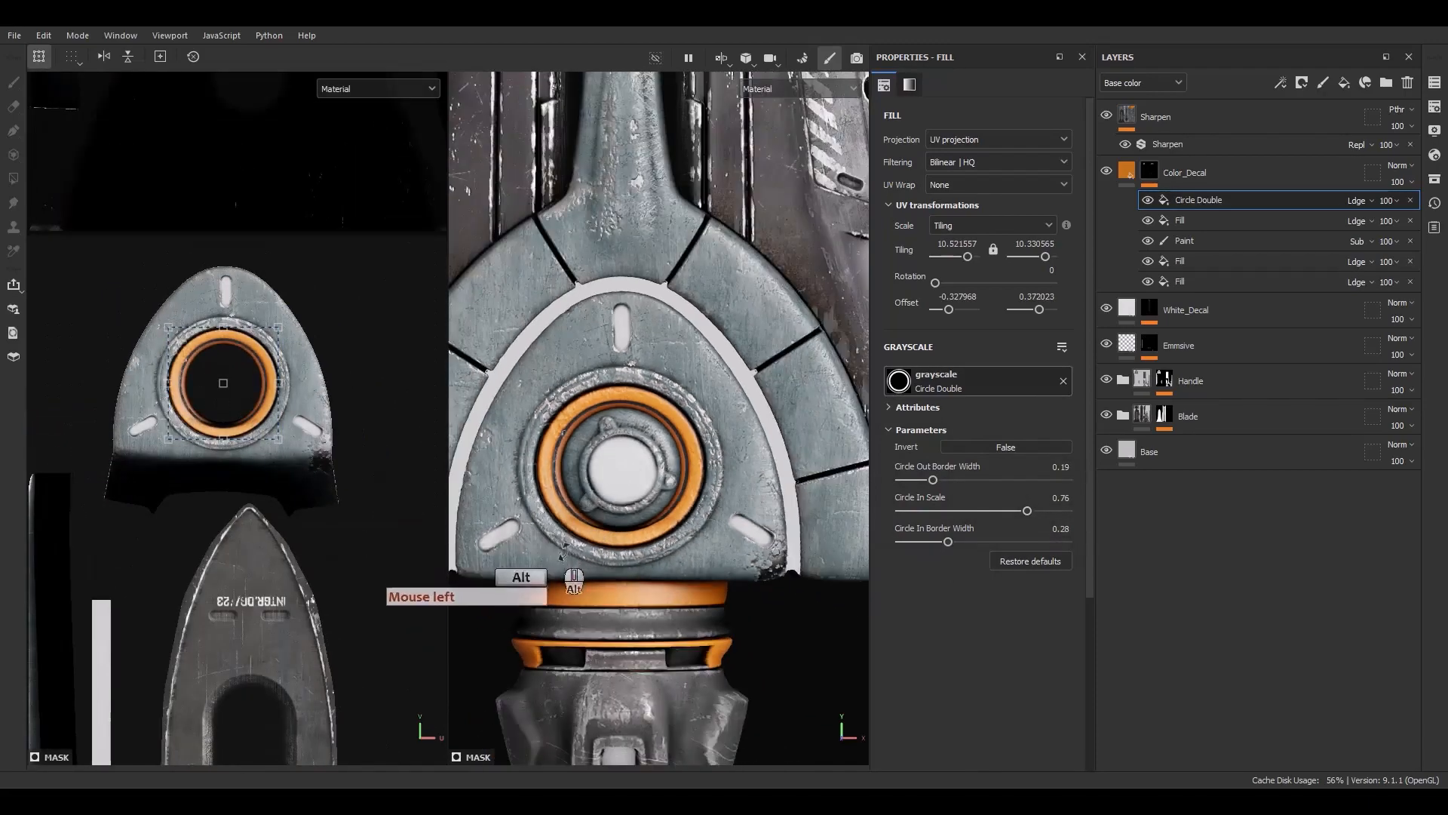
pyautogui.keyDown('alt'); pyautogui.moveTo(565, 550); pyautogui.dragTo(625, 526); pyautogui.keyUp('alt')
pyautogui.scroll(-5, 631, 530)
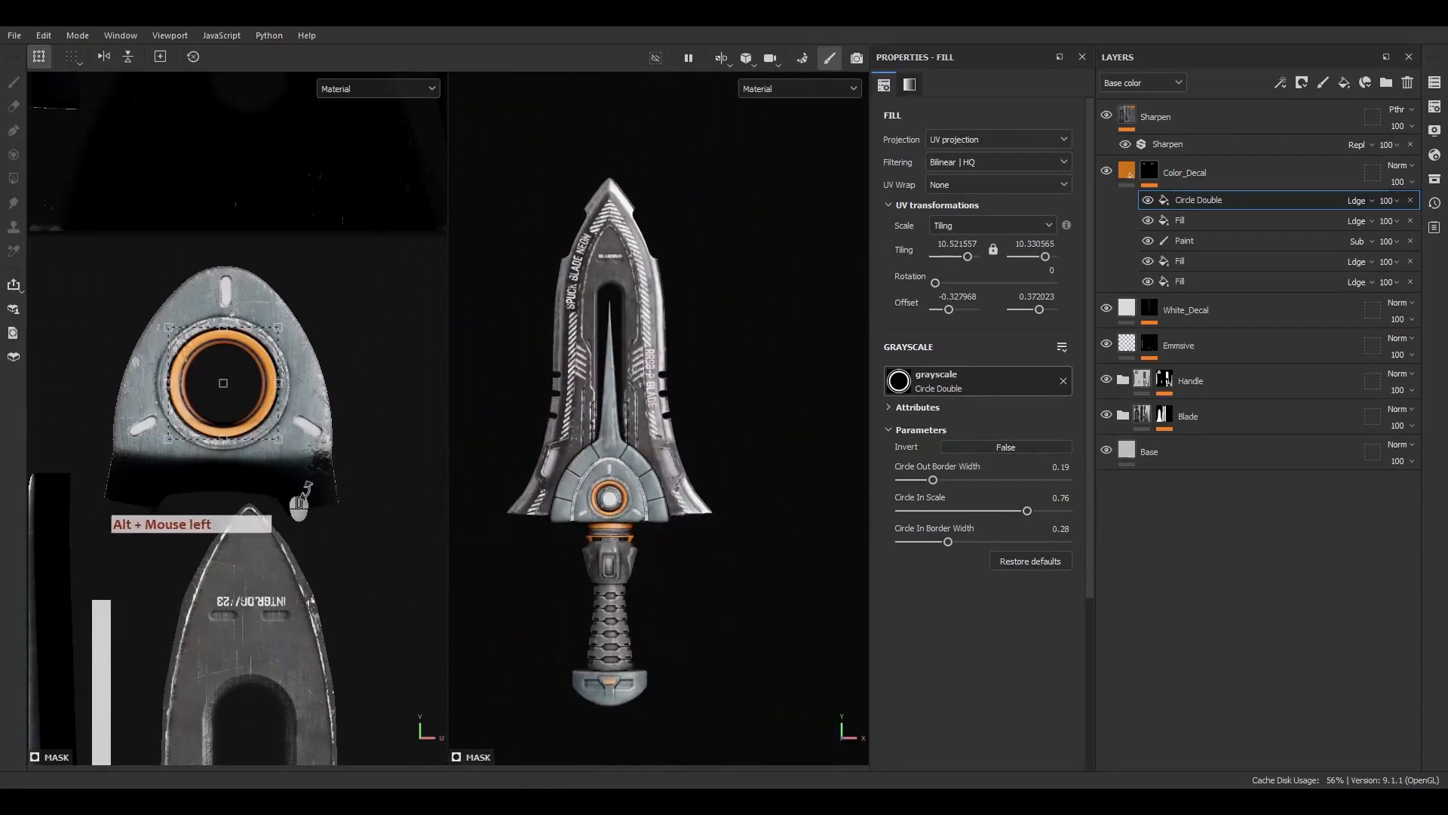
pyautogui.keyDown('alt'); pyautogui.moveTo(387, 507); pyautogui.dragTo(371, 164, button='middle'); pyautogui.keyUp('alt')
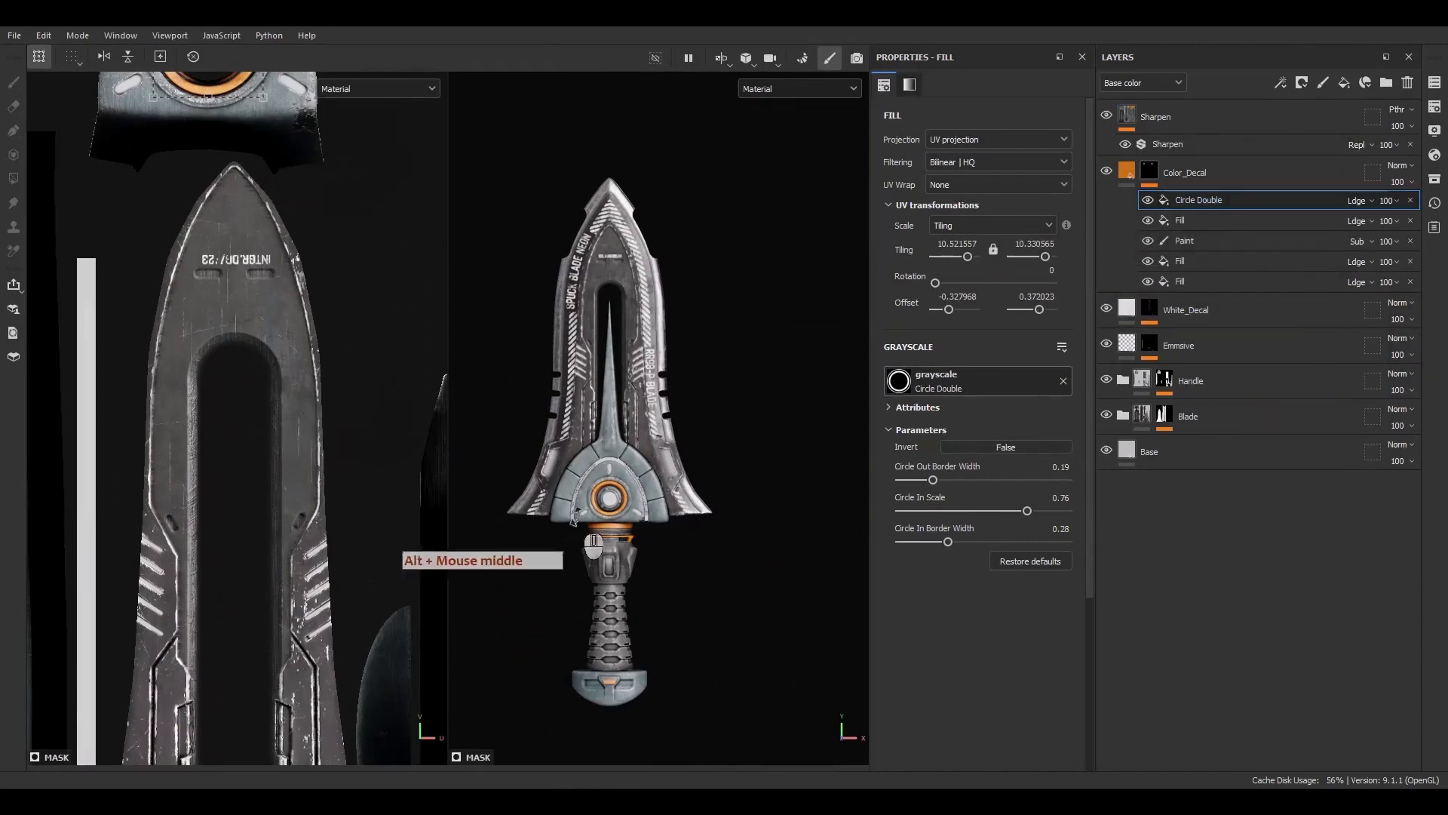
pyautogui.keyDown('alt'); pyautogui.moveTo(576, 517); pyautogui.dragTo(619, 611, button='middle'); pyautogui.keyUp('alt')
pyautogui.scroll(5, 614, 603)
pyautogui.keyDown('alt'); pyautogui.moveTo(700, 204); pyautogui.dragTo(662, 301, button='middle'); pyautogui.keyUp('alt')
pyautogui.scroll(6, 661, 304)
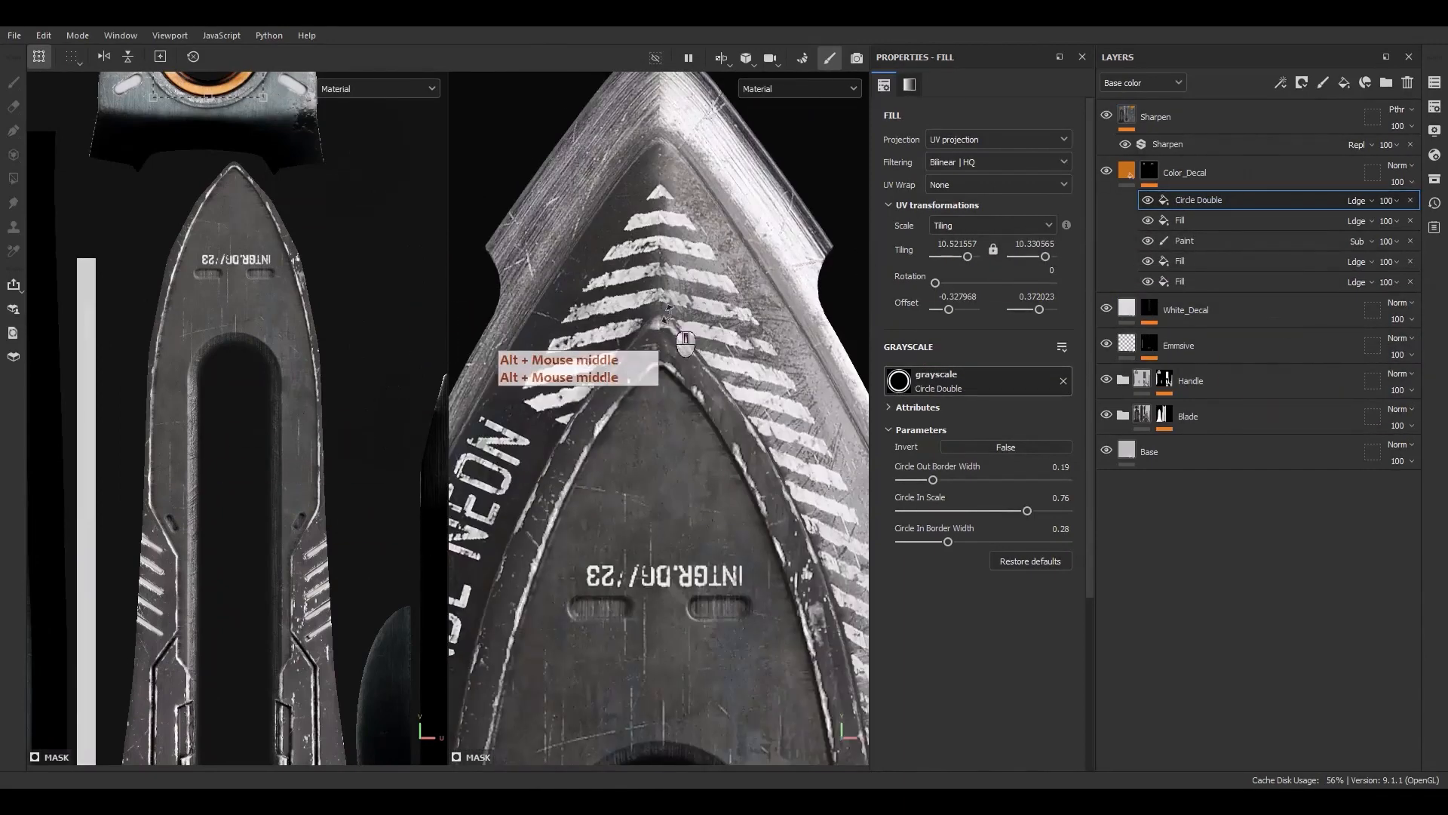
pyautogui.scroll(3, 668, 313)
pyautogui.keyDown('alt'); pyautogui.moveTo(658, 98); pyautogui.dragTo(602, 290, button='middle'); pyautogui.keyUp('alt')
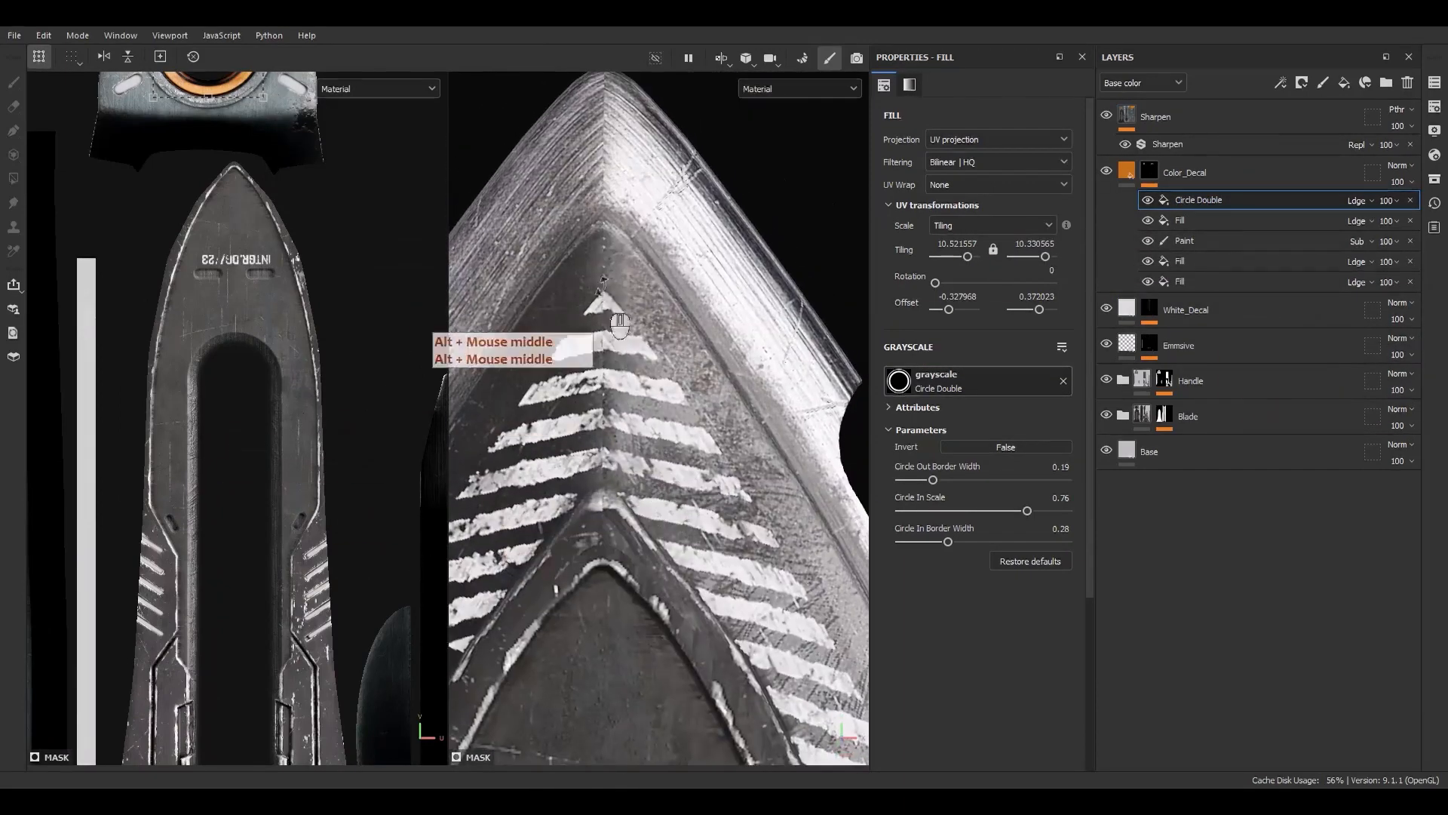
# Add a new paint layer above White_Decal and name it MaskHolder_Decal
pyautogui.click(1129, 162)
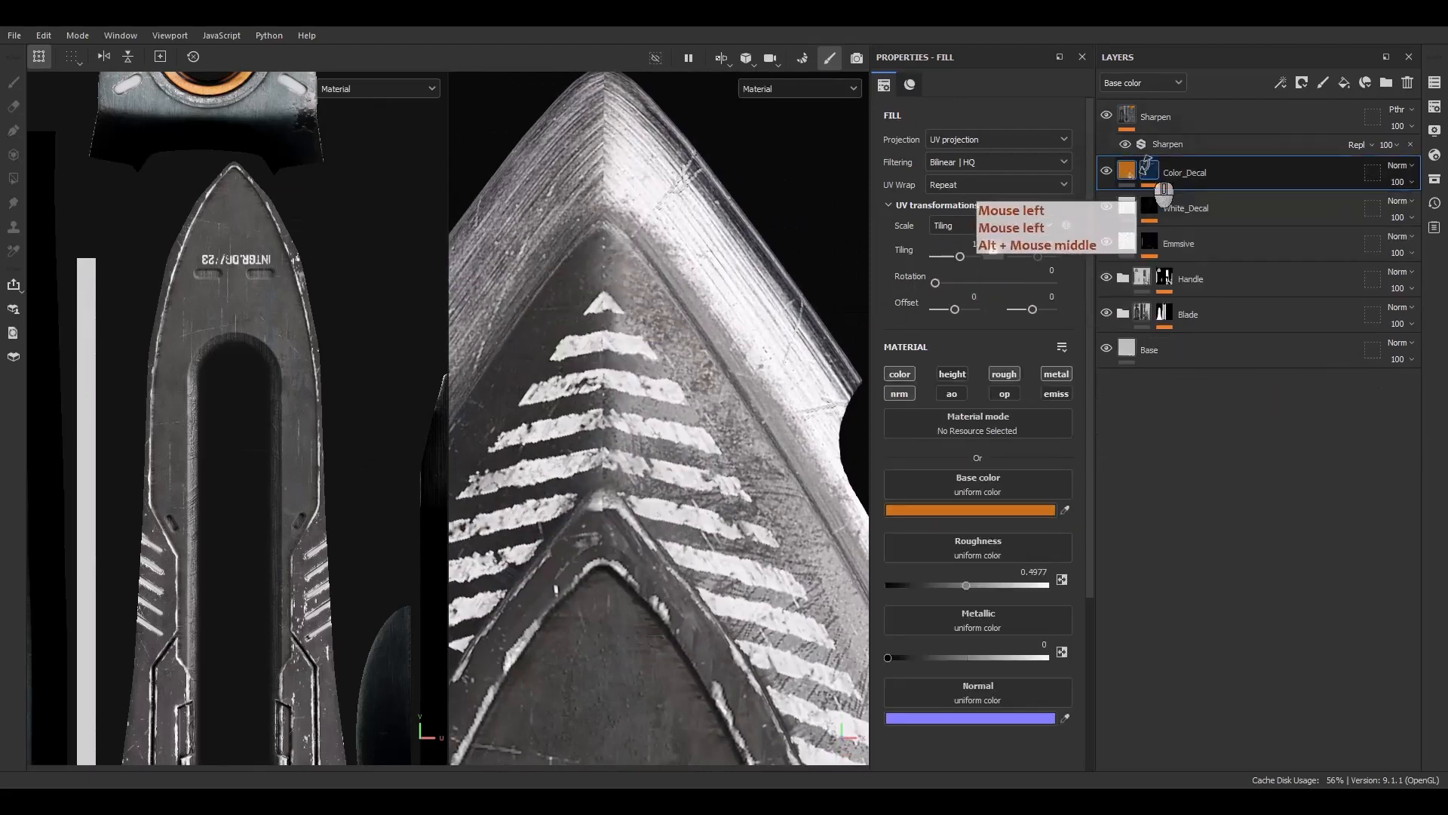
pyautogui.click(1147, 166)
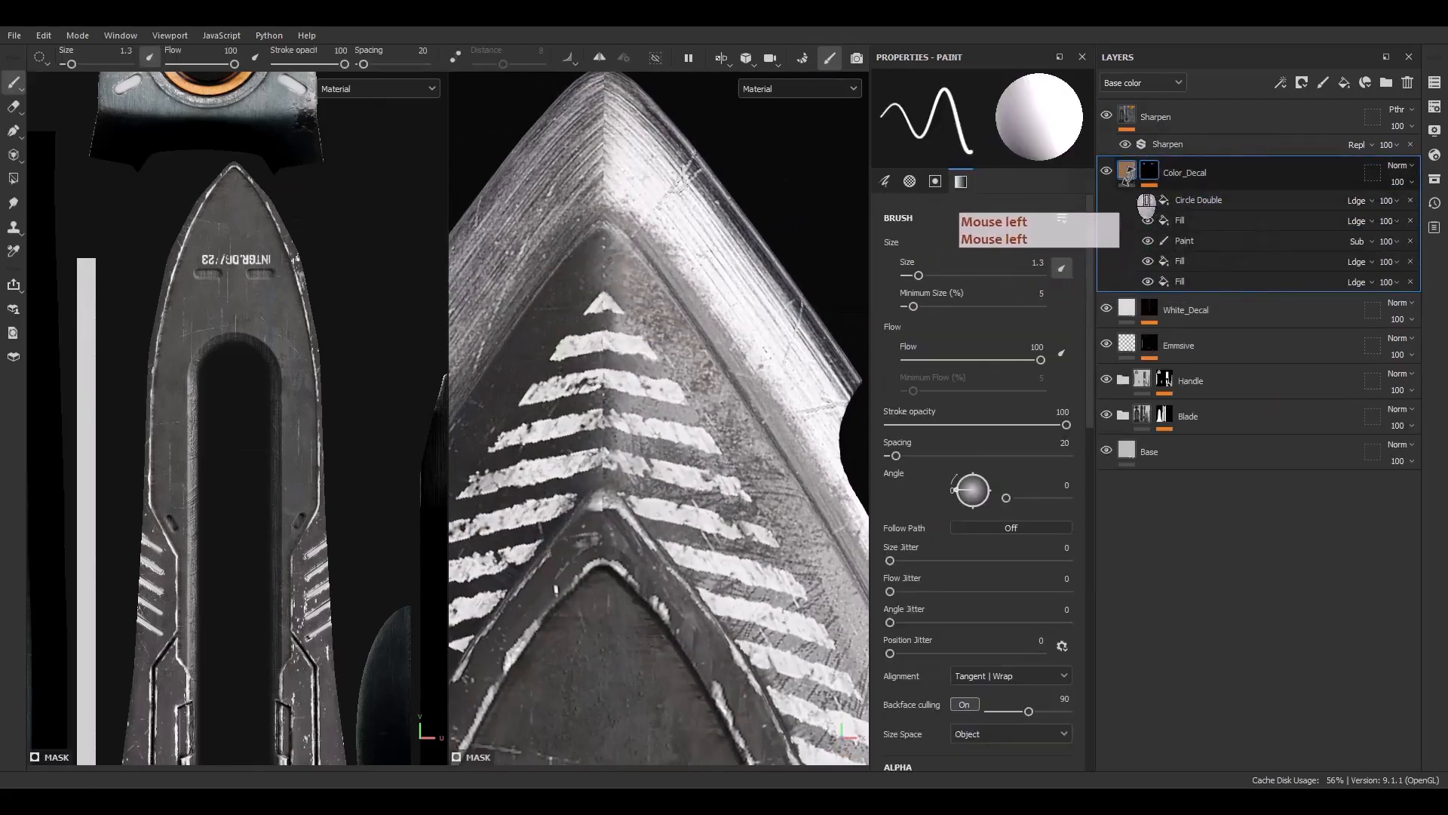
pyautogui.moveTo(1126, 176)
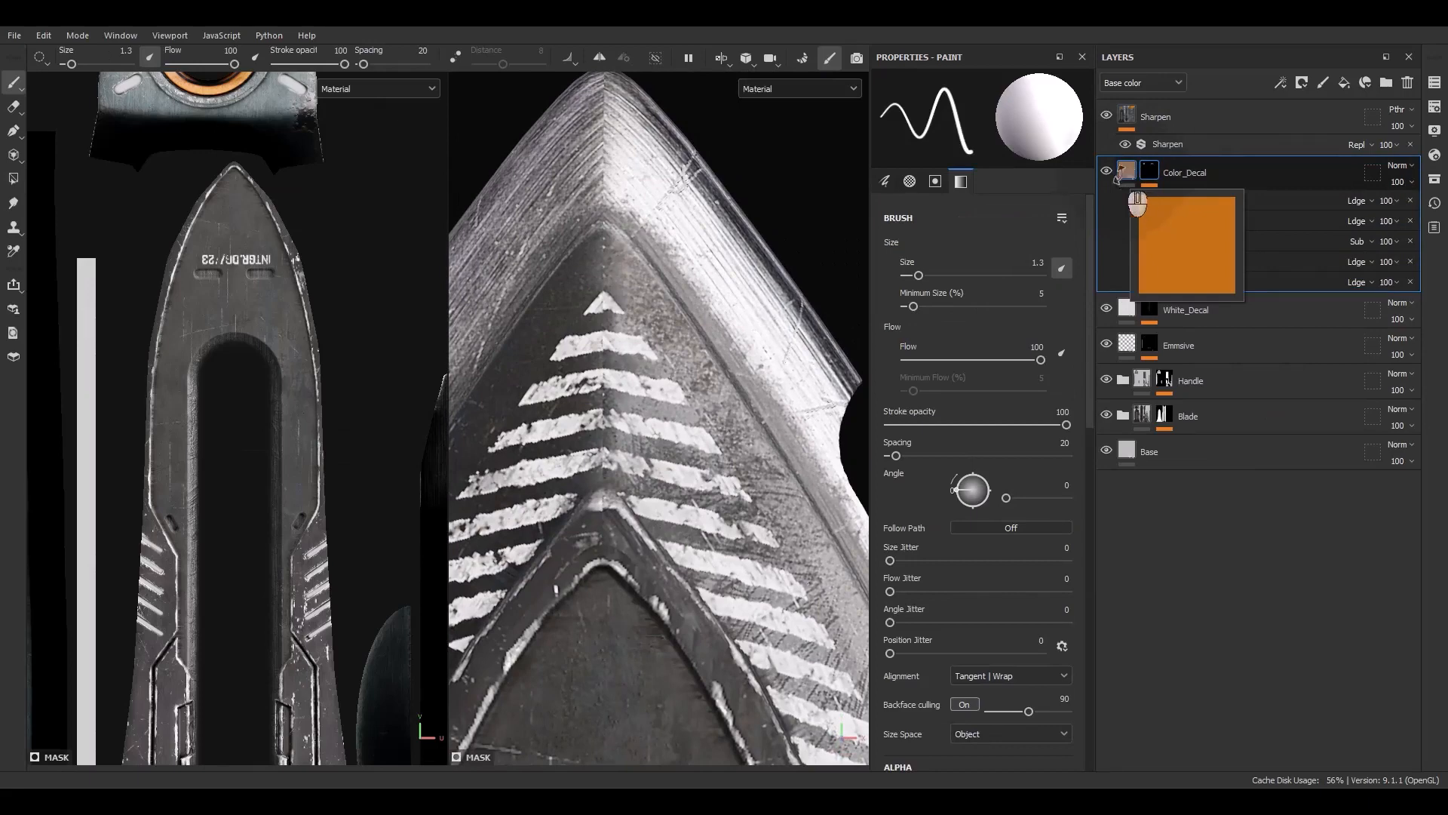
pyautogui.click(1178, 220)
pyautogui.click(1182, 236)
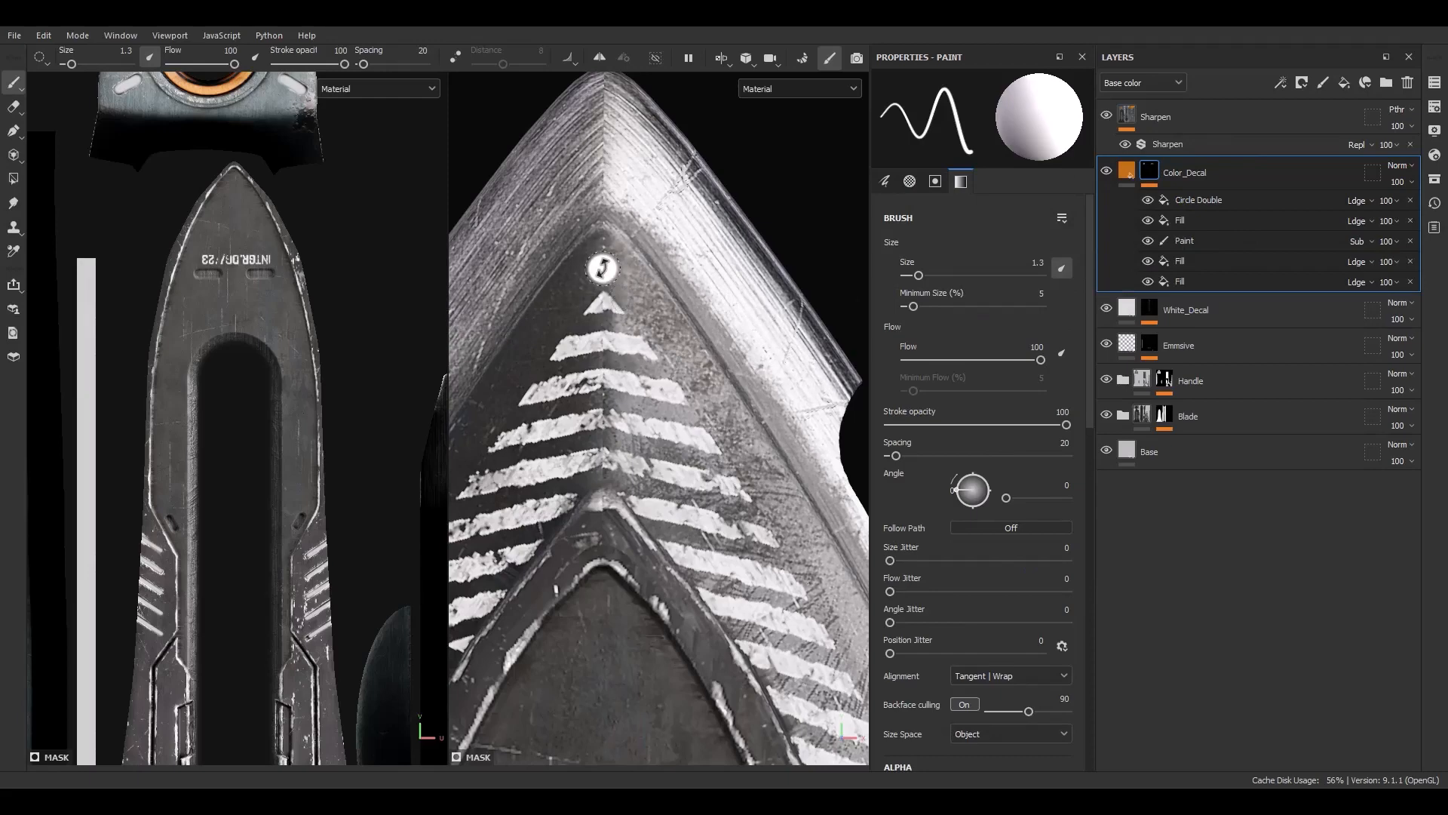
pyautogui.click(1188, 311)
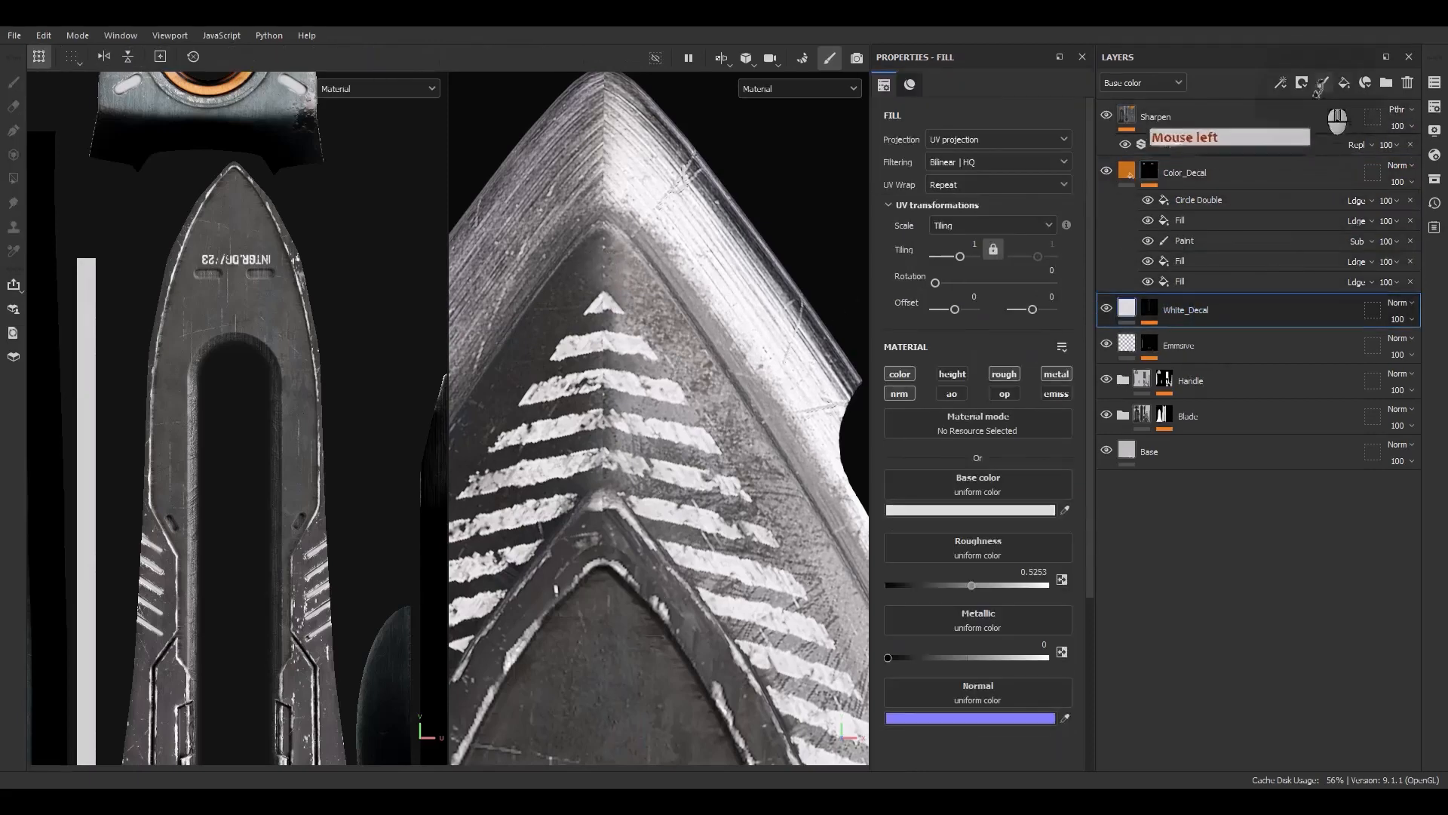
pyautogui.click(1323, 83)
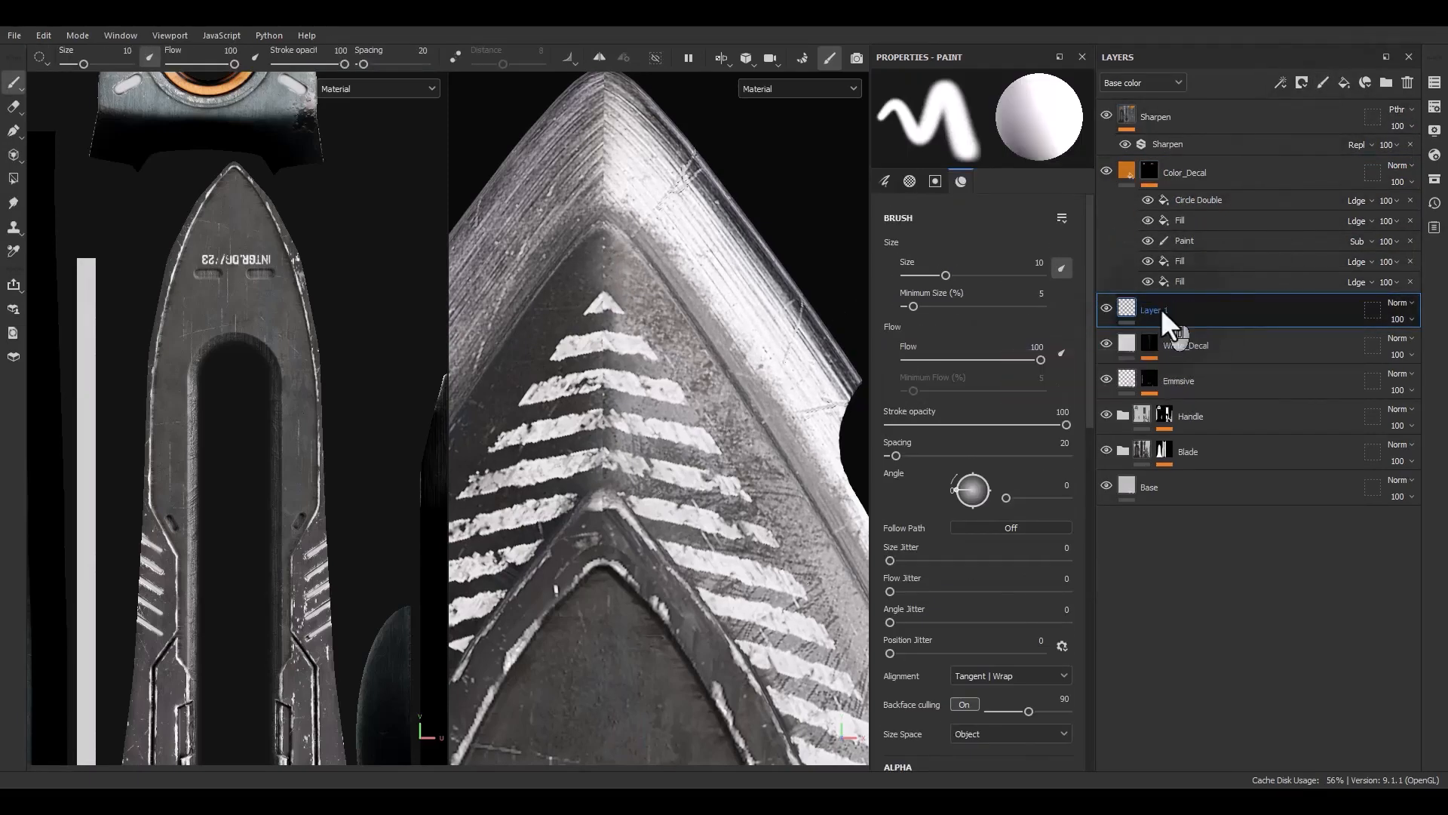
pyautogui.write('Holder_Decal')
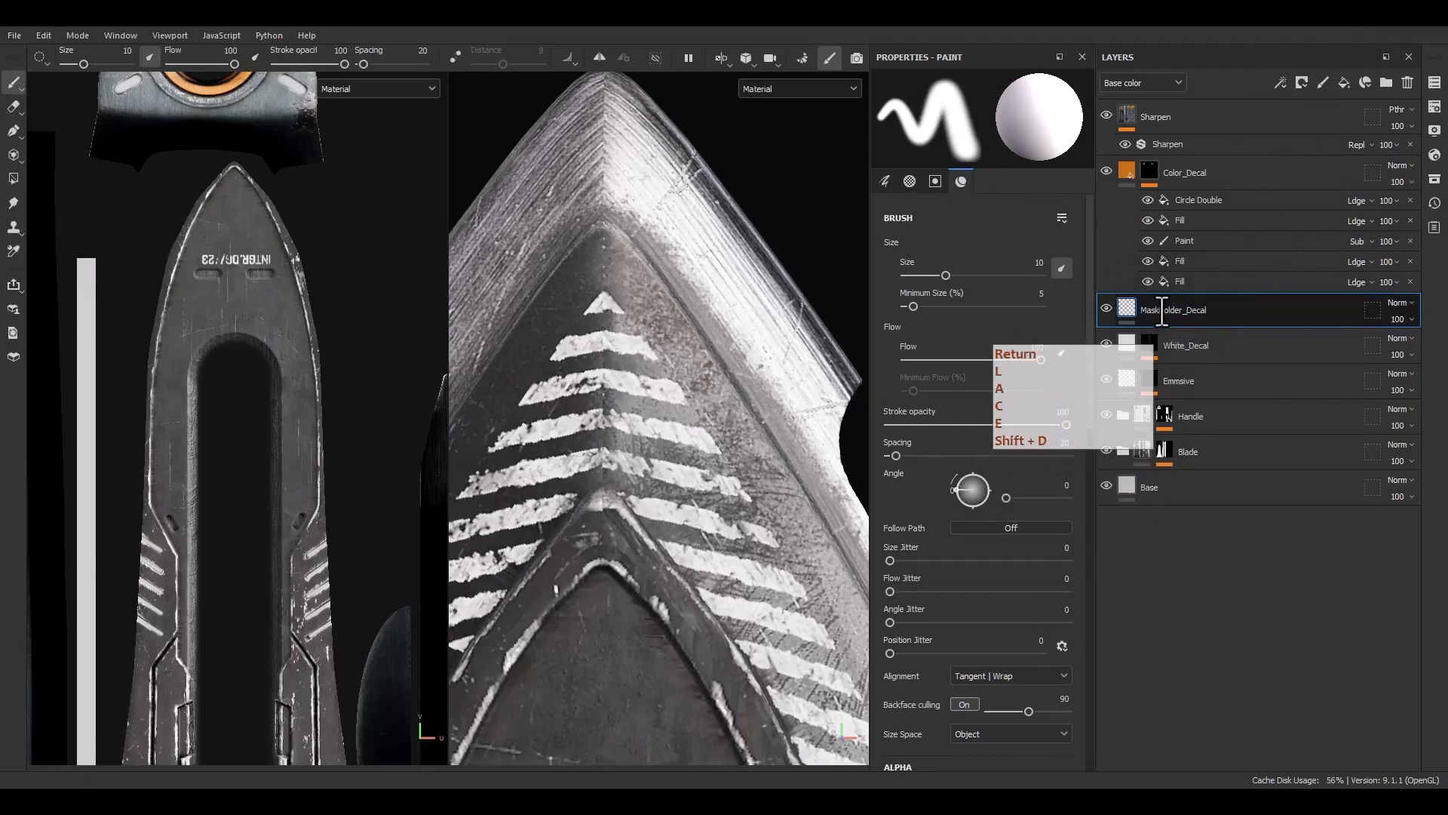
# Add a black mask to MaskHolder_Decal and a fill in it using the Level1 mask anchor point
pyautogui.rightClick(1161, 308)
pyautogui.click(1200, 43)
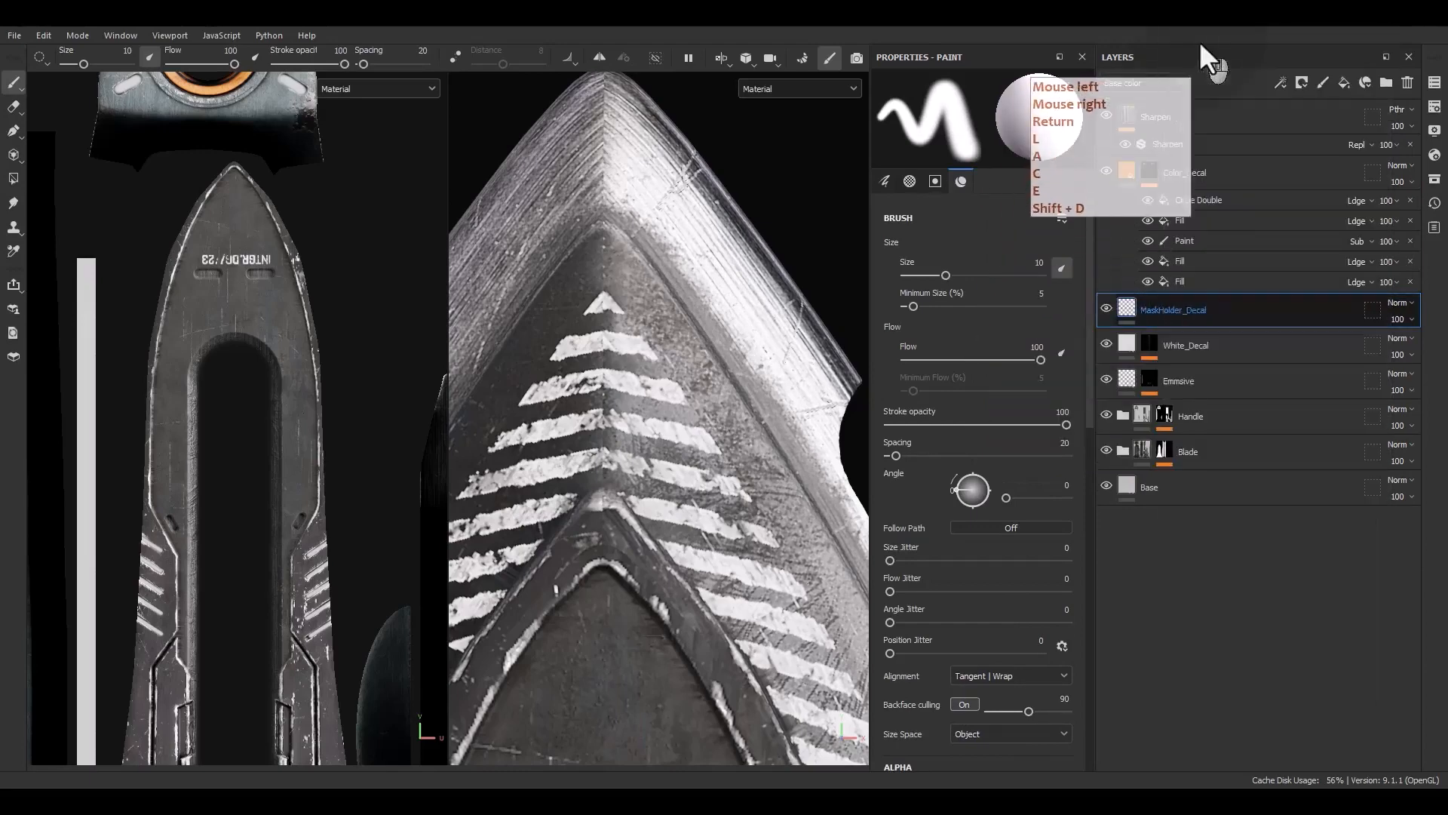
pyautogui.rightClick(1188, 314)
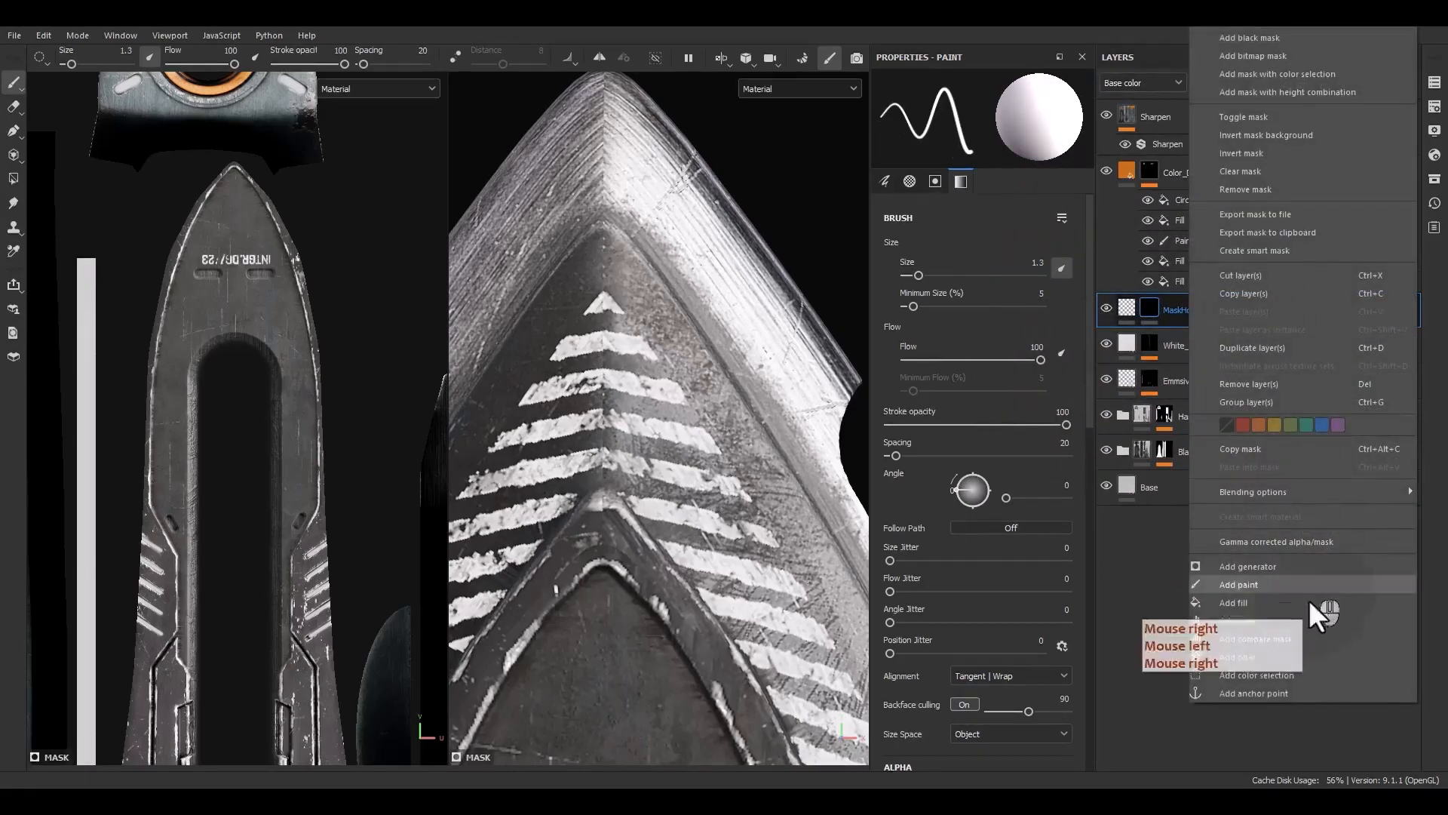
pyautogui.click(1239, 606)
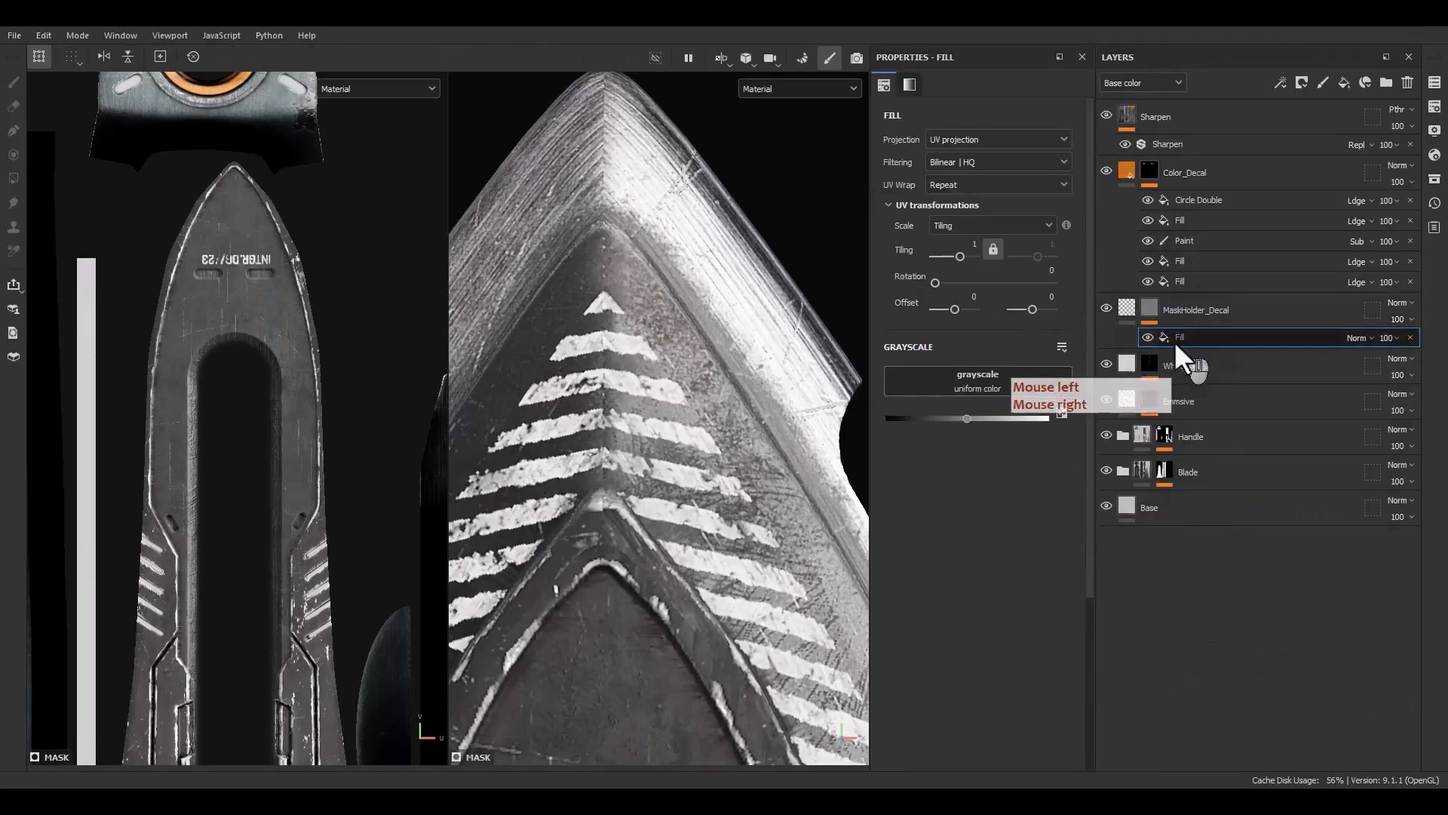
pyautogui.click(1030, 392)
pyautogui.click(1135, 395)
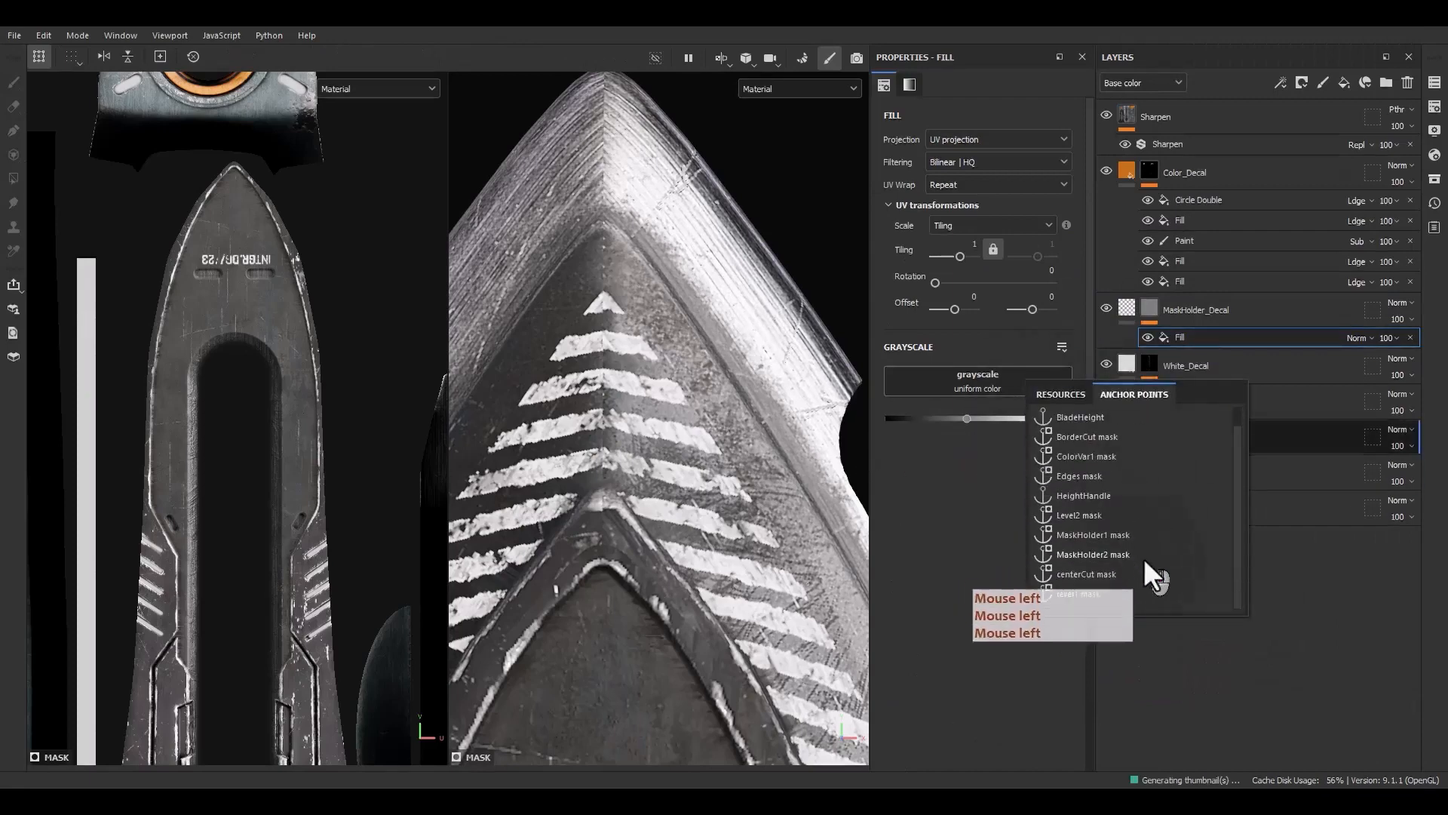
pyautogui.click(1061, 597)
pyautogui.scroll(-2, 726, 442)
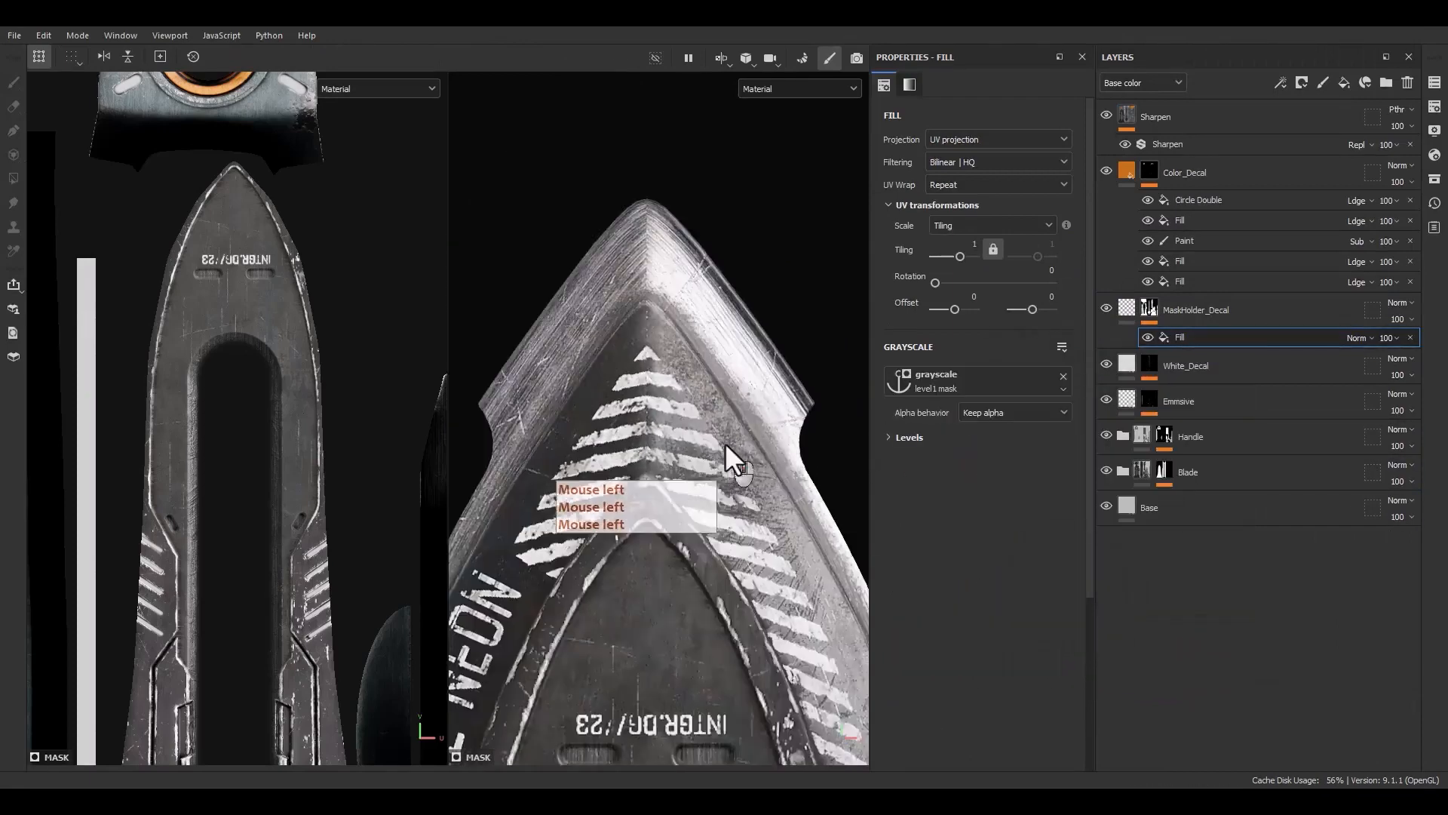
# Duplicate the mask fill and set the copy's blending mode to Subtract
pyautogui.keyDown('alt'); pyautogui.click(1152, 306); pyautogui.keyUp('alt')
pyautogui.scroll(-3, 754, 468)
pyautogui.keyDown('alt'); pyautogui.moveTo(767, 486); pyautogui.dragTo(732, 347, button='middle'); pyautogui.keyUp('alt')
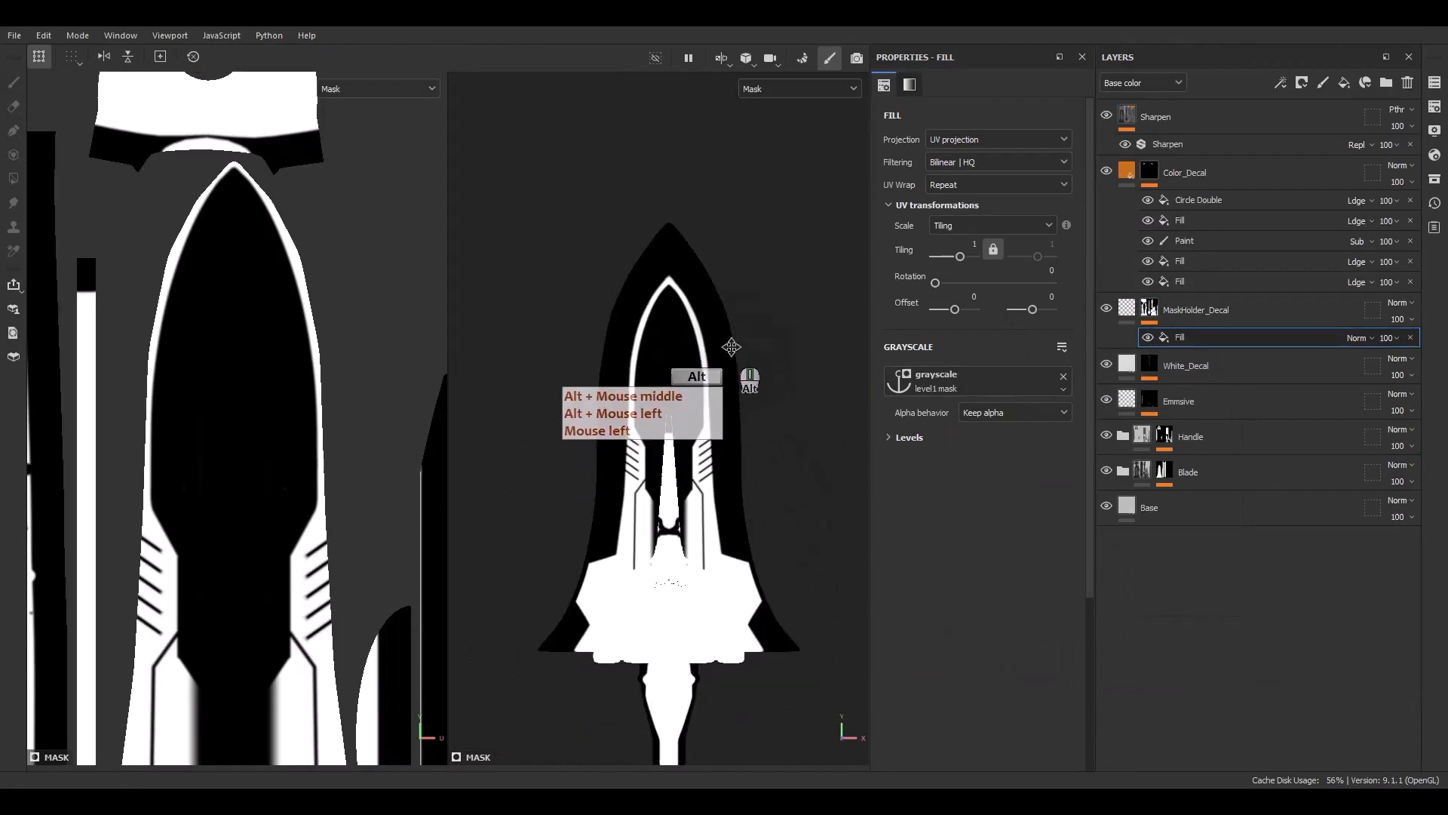
pyautogui.keyDown('alt'); pyautogui.moveTo(731, 347); pyautogui.dragTo(690, 501); pyautogui.keyUp('alt')
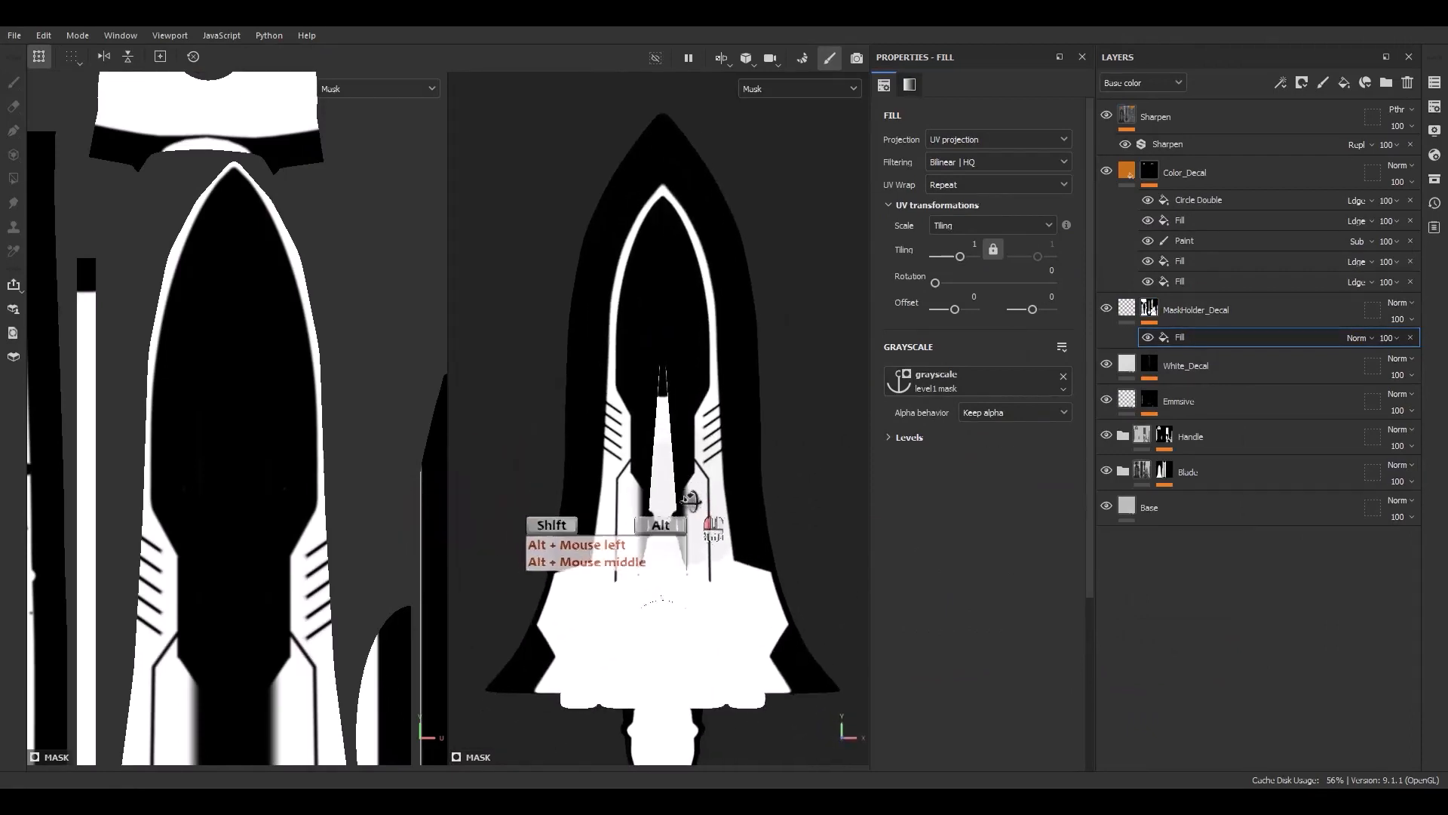
pyautogui.hotkey('ctrl', 'd')
pyautogui.click(1206, 336)
pyautogui.press('F9')
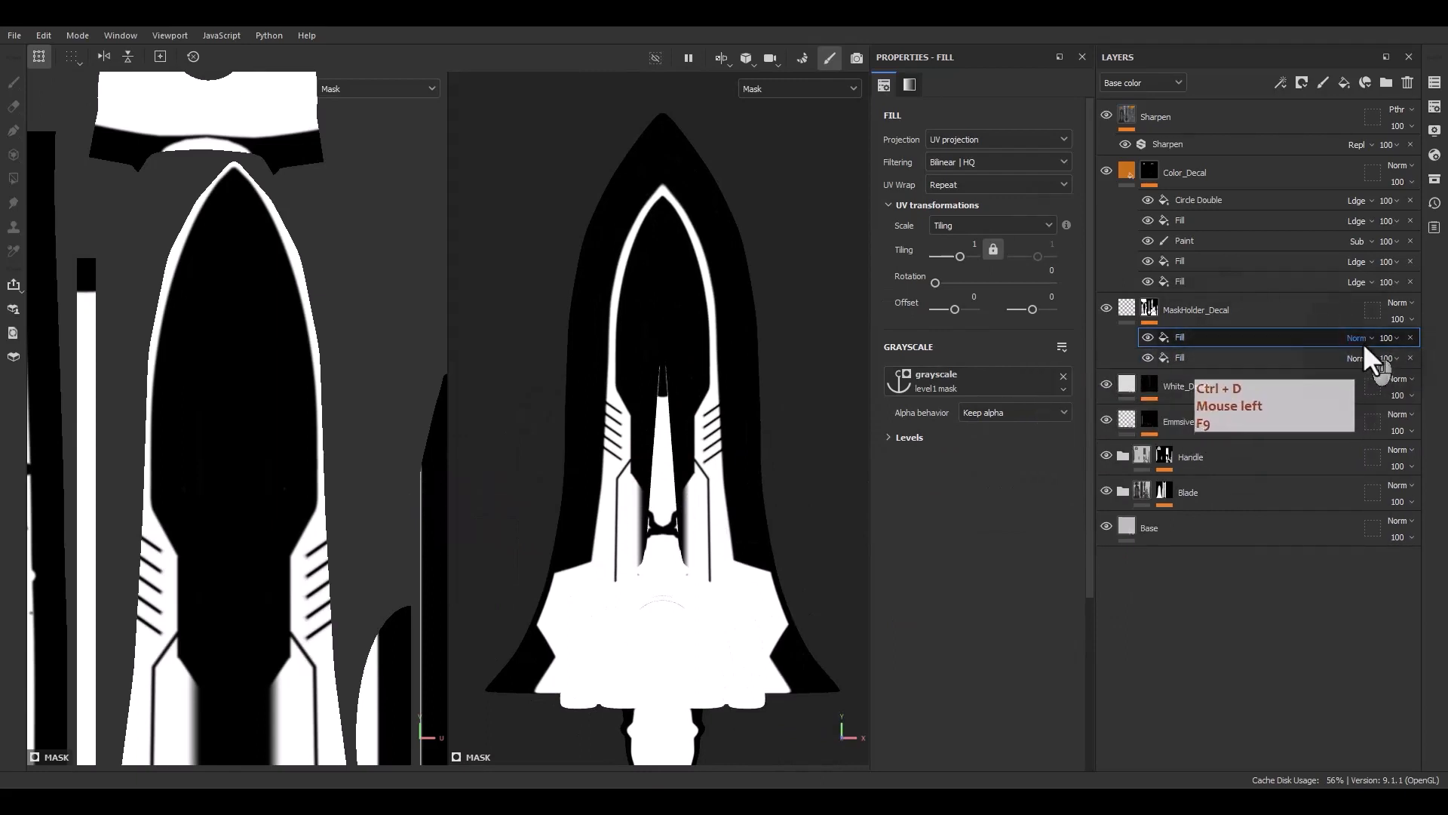
pyautogui.click(1364, 341)
pyautogui.click(1351, 259)
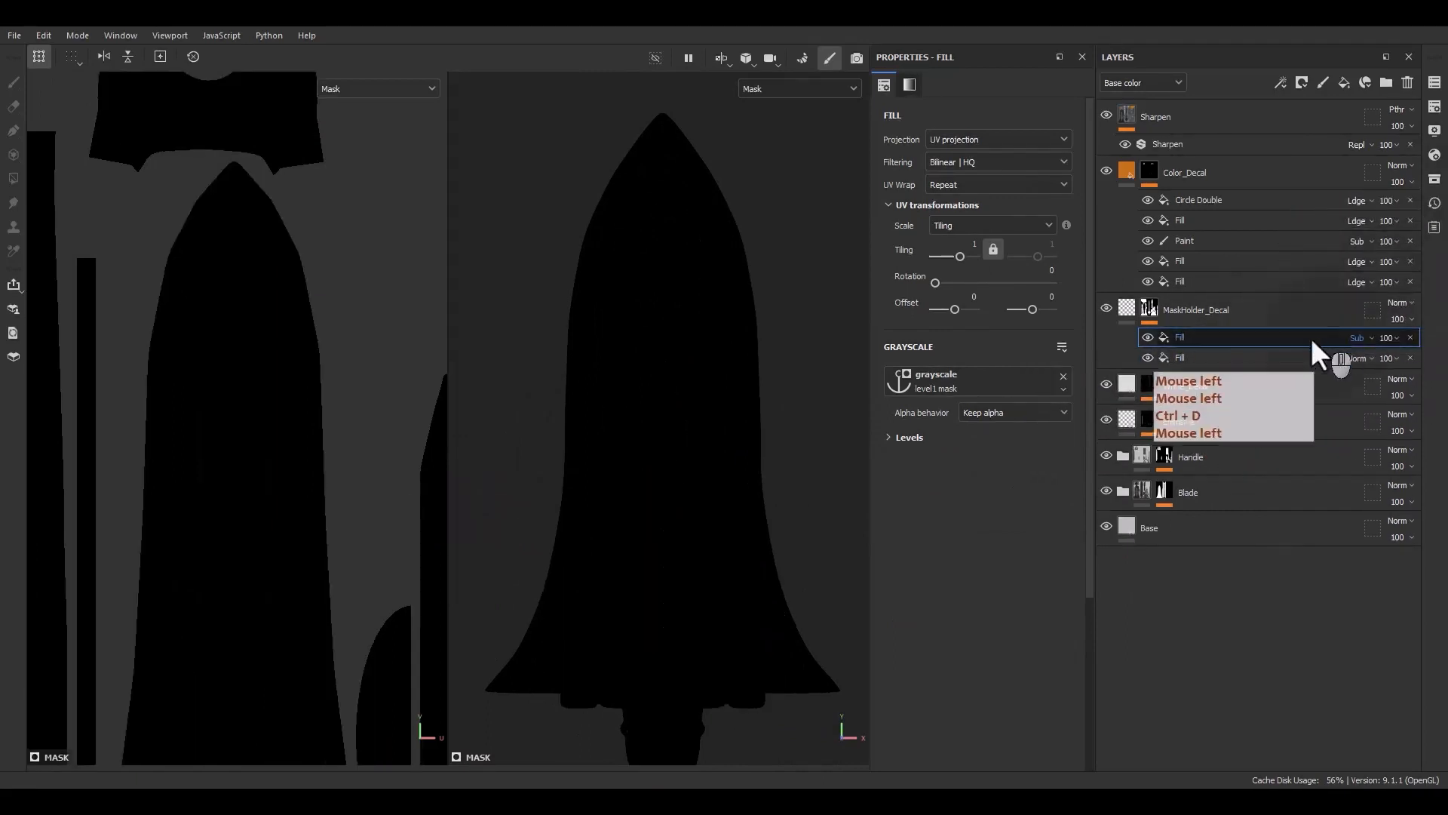
# Add a Blur filter above the lower mask fill and set Blur Intensity to about 2.06
pyautogui.click(1164, 355)
pyautogui.rightClick(1165, 355)
pyautogui.click(1183, 591)
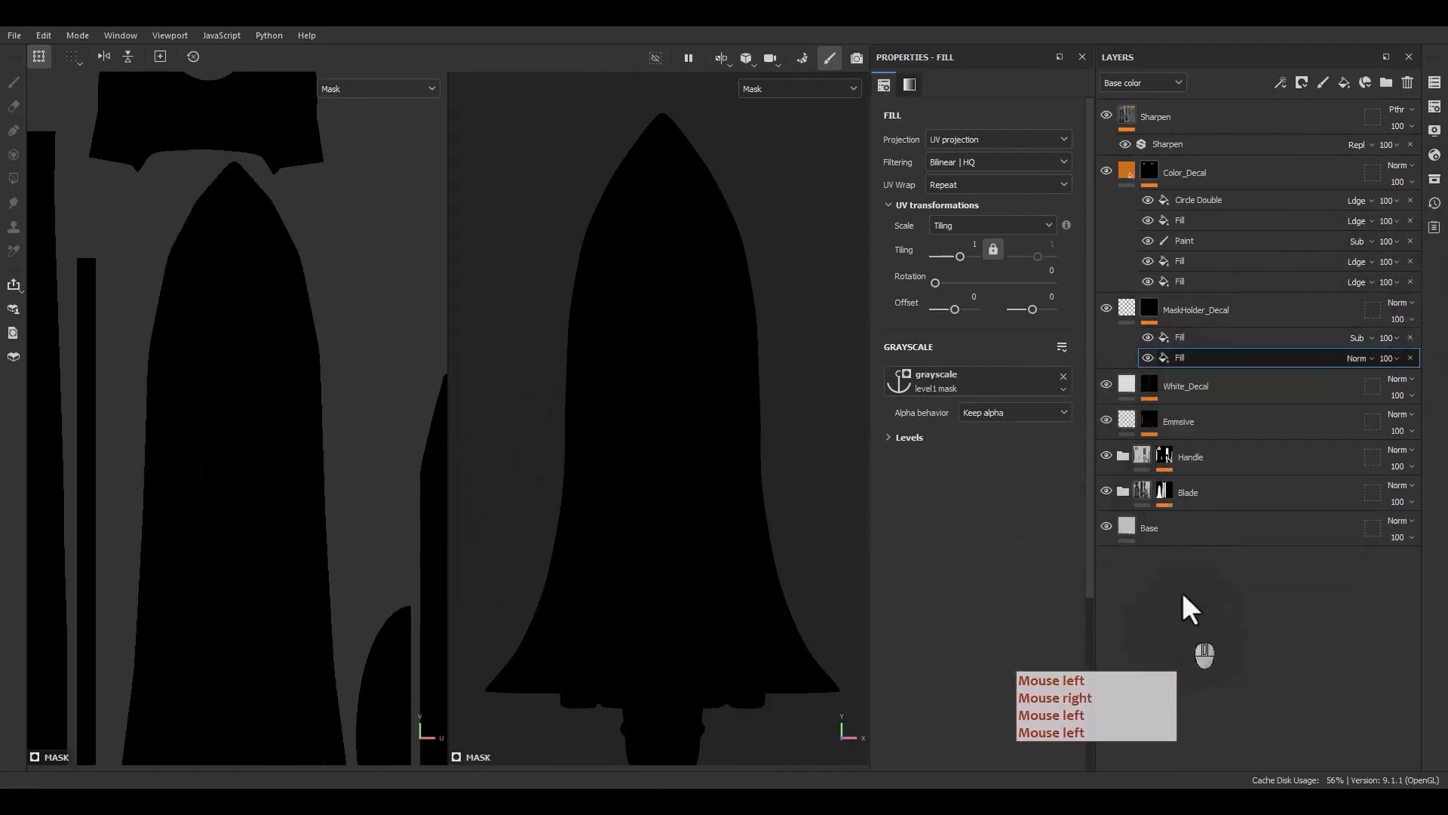
pyautogui.click(995, 128)
pyautogui.click(1030, 136)
pyautogui.write('war')
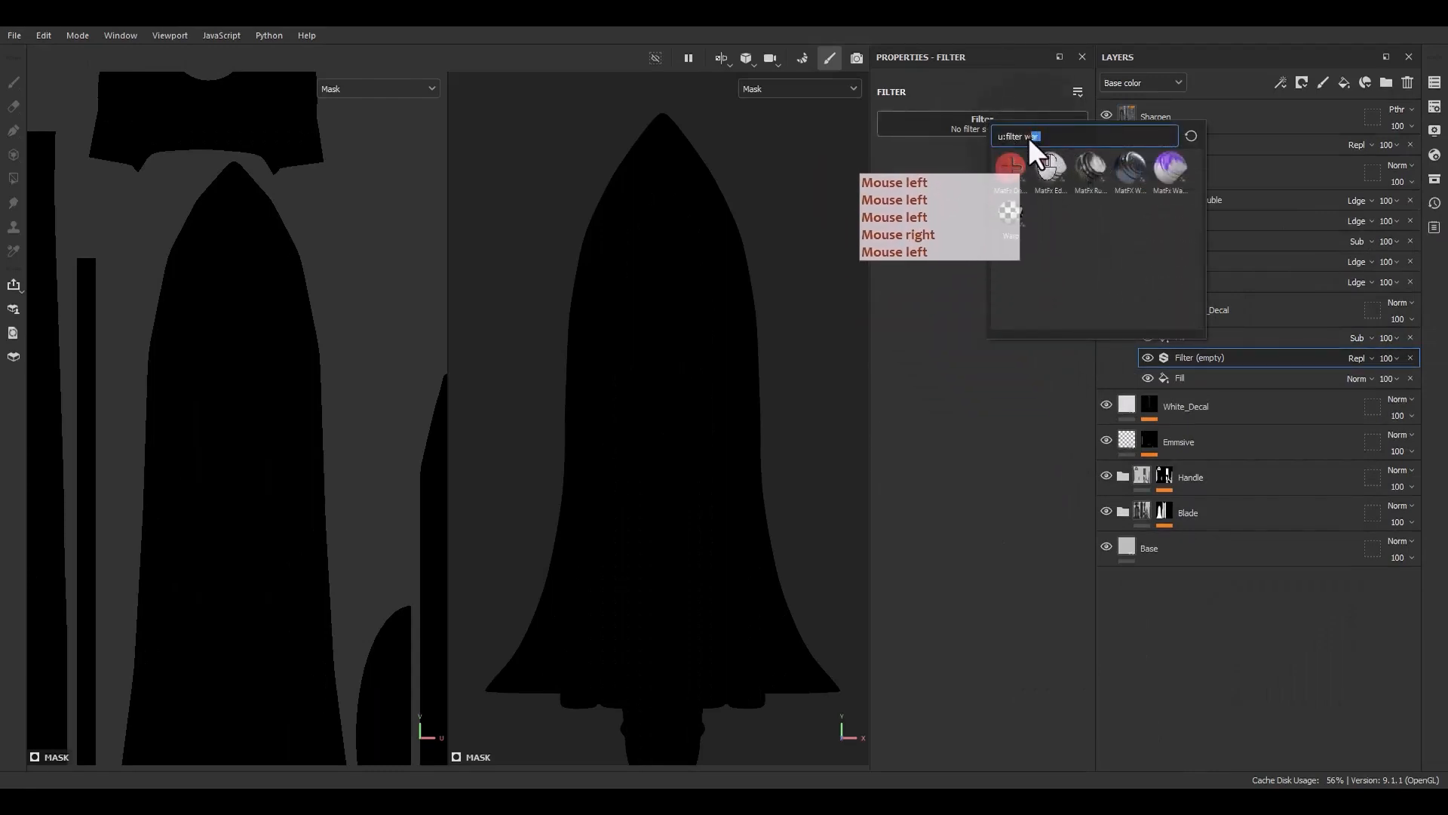
pyautogui.press('BackSpace')
pyautogui.write('blu')
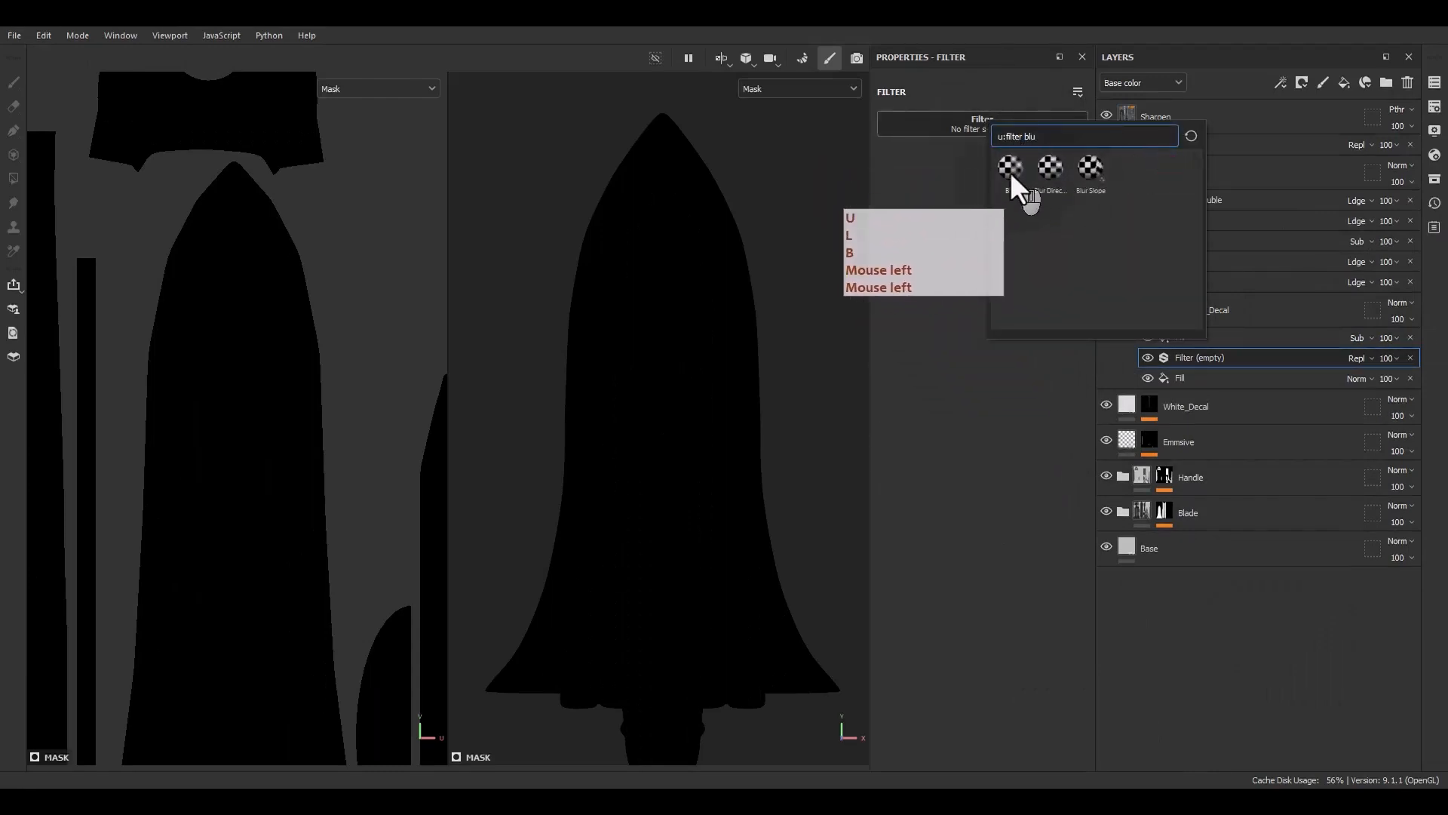
pyautogui.click(1011, 169)
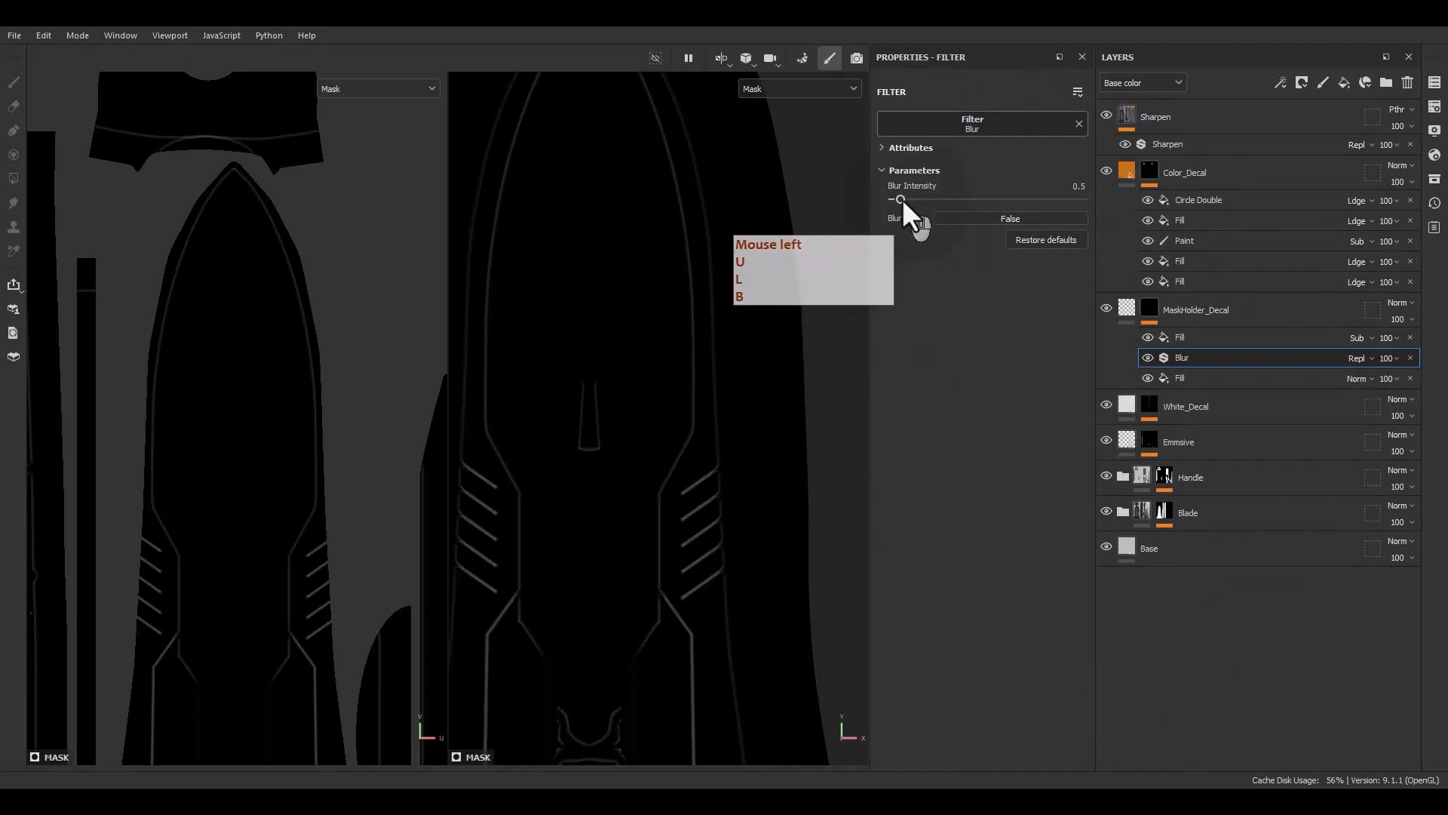
pyautogui.moveTo(902, 198); pyautogui.dragTo(918, 197)
pyautogui.scroll(-3, 659, 408)
pyautogui.keyDown('alt'); pyautogui.moveTo(658, 412); pyautogui.dragTo(725, 418); pyautogui.keyUp('alt')
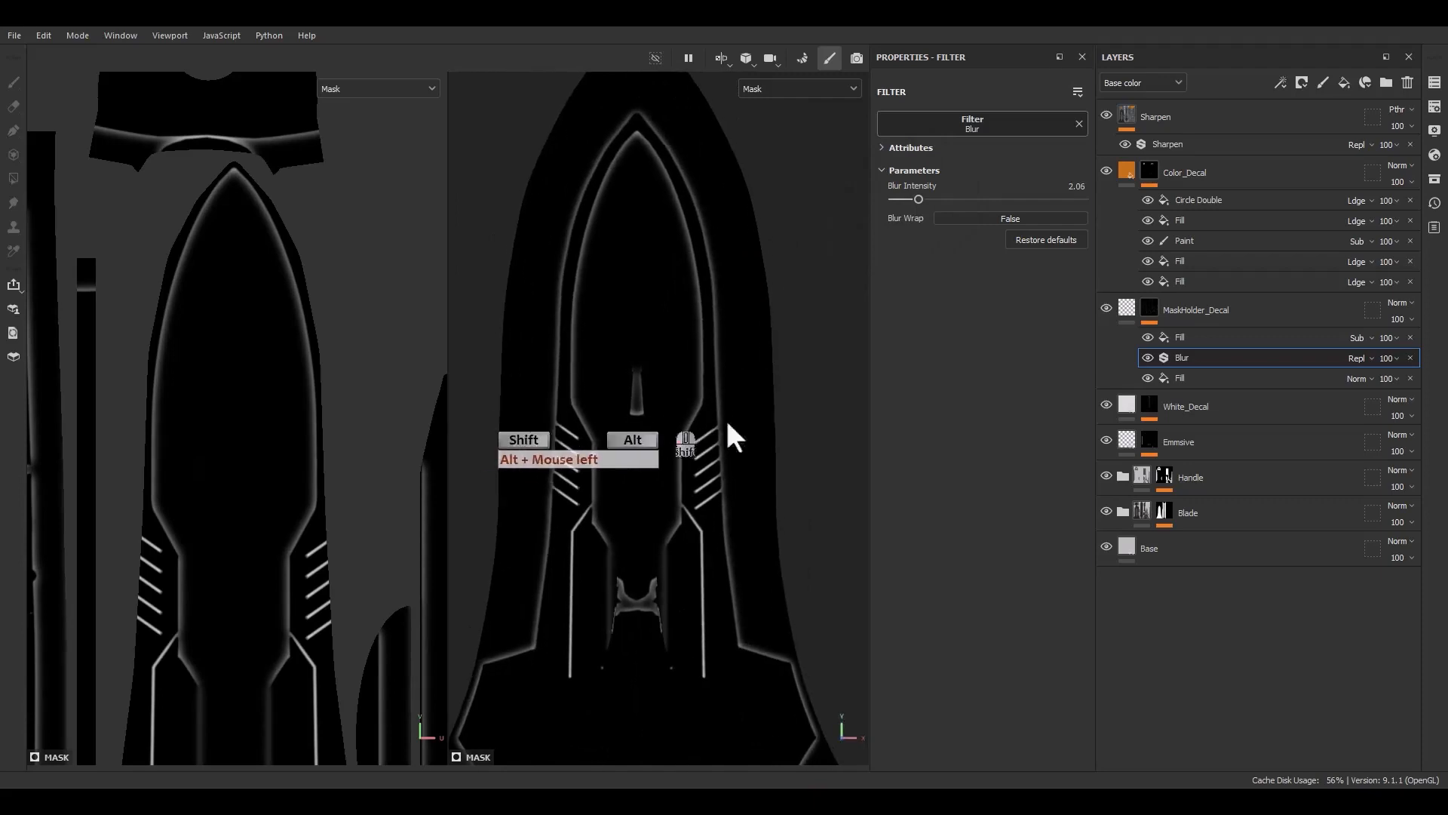
# Add a Histogram Scan filter on top of the mask with Position 0.83 and Contrast 0.57, then an anchor point above it
pyautogui.click(1196, 337)
pyautogui.rightClick(1196, 337)
pyautogui.click(1238, 635)
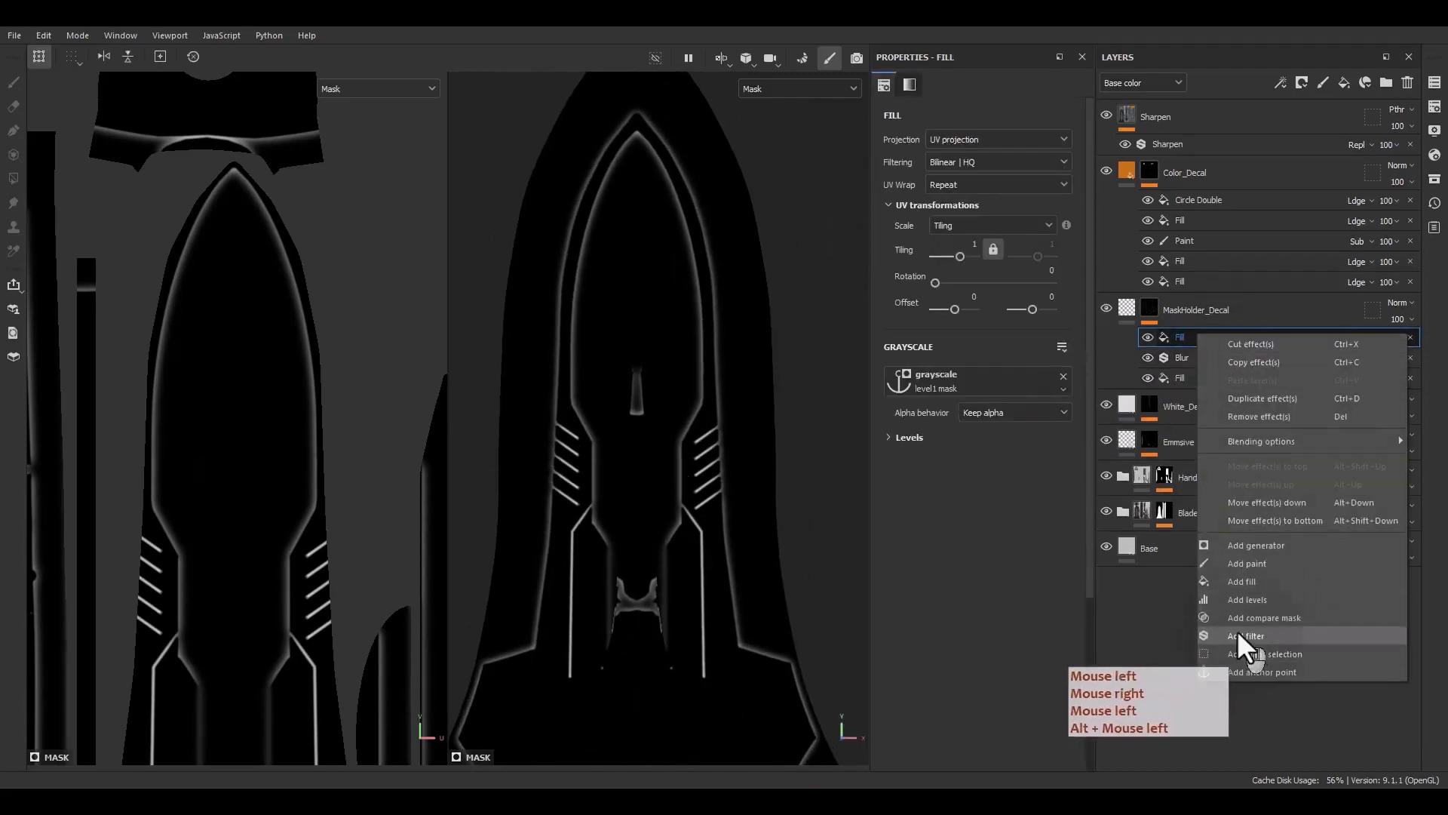
pyautogui.click(1023, 119)
pyautogui.moveTo(1095, 134); pyautogui.dragTo(1060, 131)
pyautogui.write('histo')
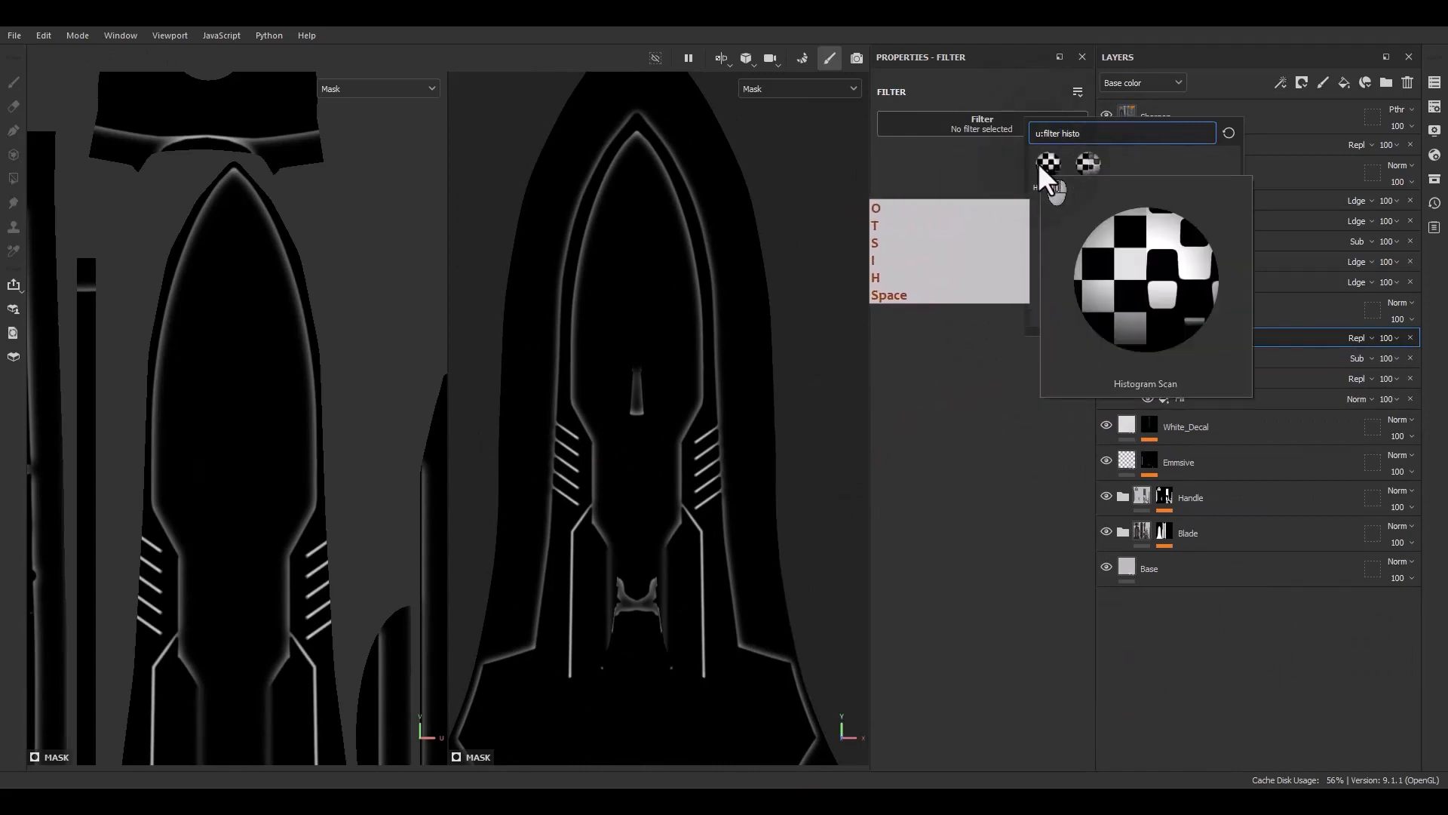
pyautogui.click(1038, 161)
pyautogui.click(991, 230)
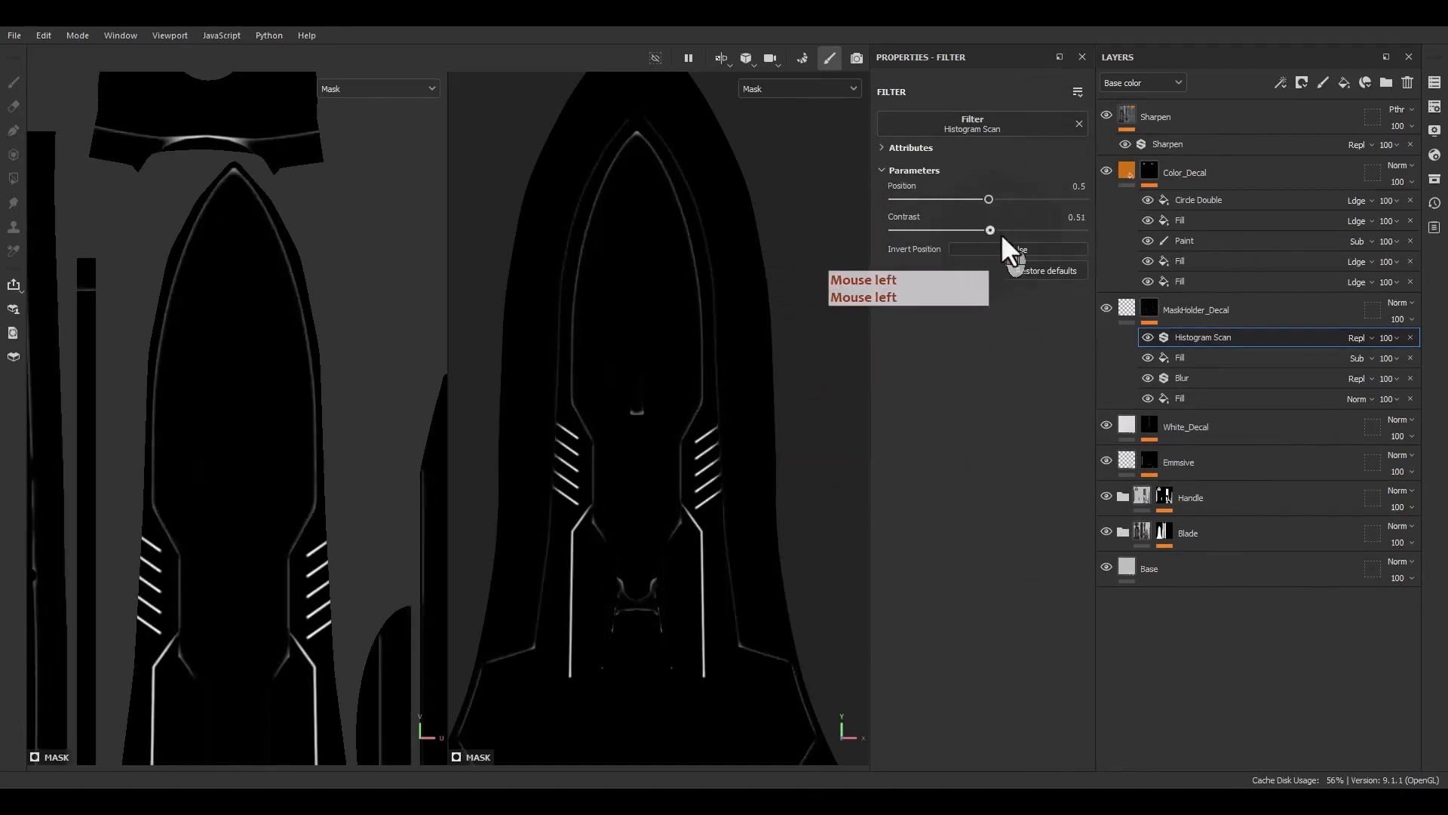
pyautogui.moveTo(989, 199); pyautogui.dragTo(967, 230)
pyautogui.moveTo(1046, 199)
pyautogui.mouseDown()
pyautogui.moveTo(1074, 195)
pyautogui.moveTo(1048, 193)
pyautogui.mouseUp()
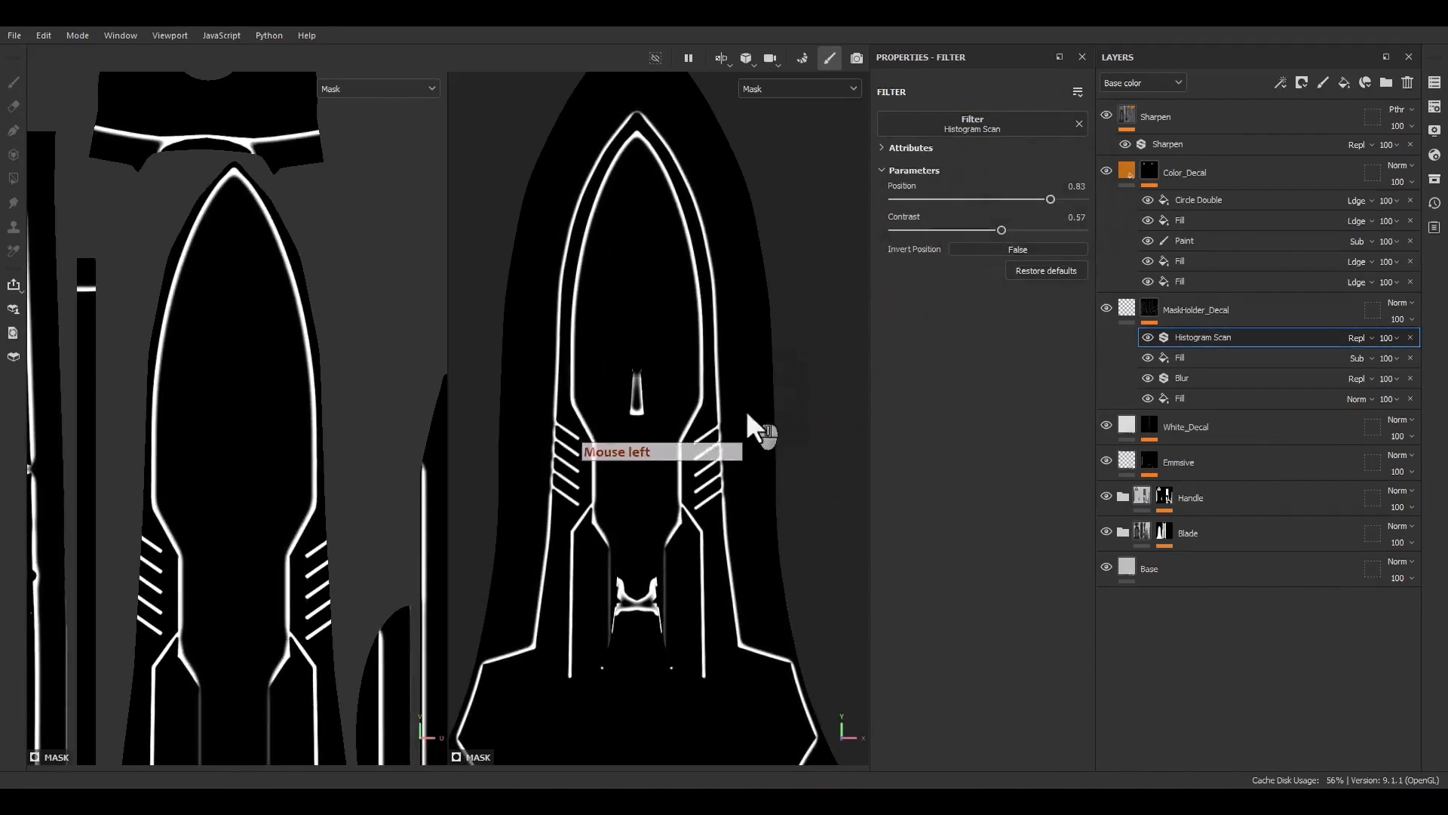
pyautogui.click(726, 404)
pyautogui.press('m')
pyautogui.moveTo(675, 492)
pyautogui.keyDown('alt'); pyautogui.mouseDown()
pyautogui.moveTo(612, 489)
pyautogui.moveTo(680, 479)
pyautogui.mouseUp(); pyautogui.keyUp('alt')
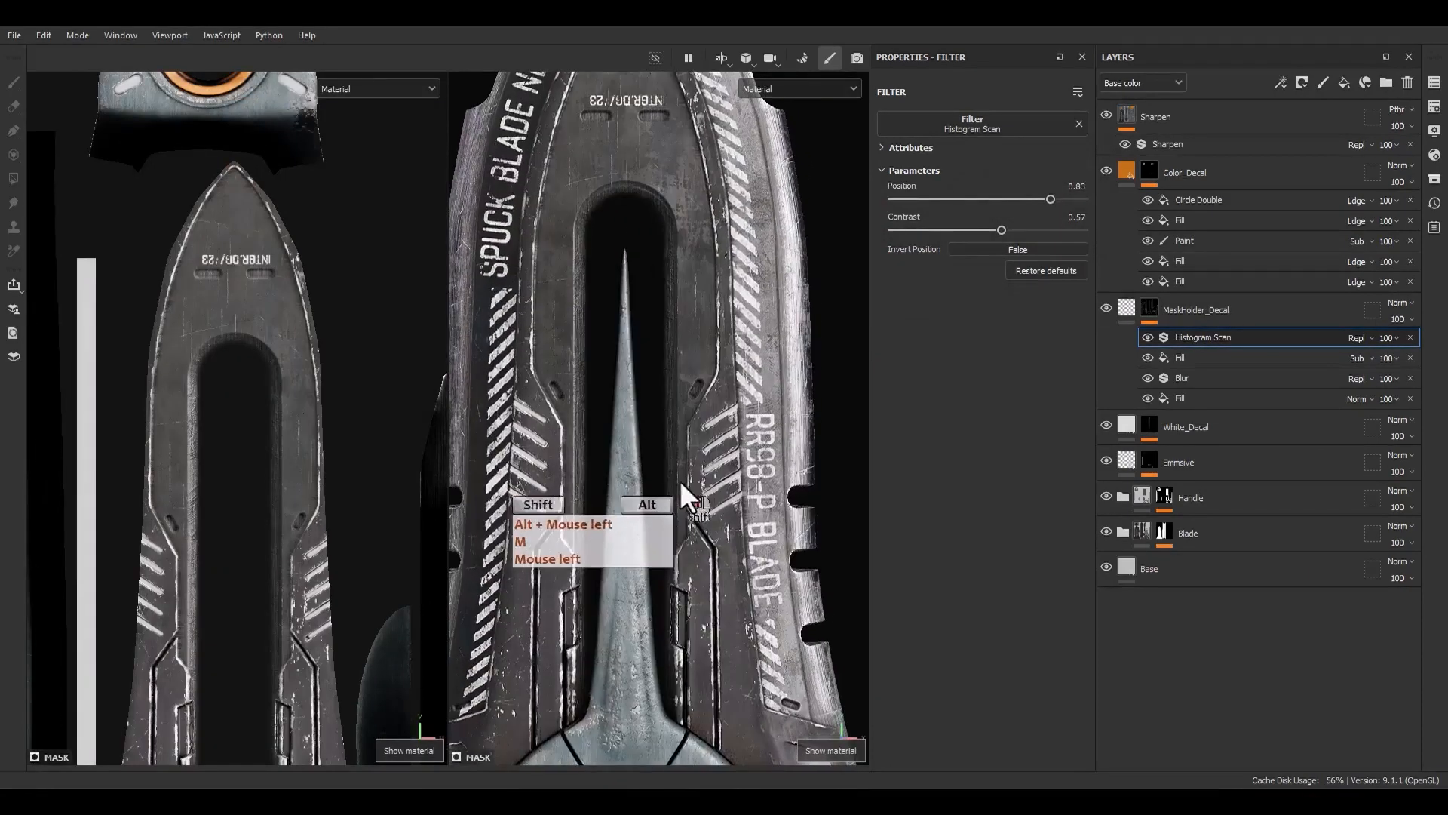
pyautogui.rightClick(1199, 333)
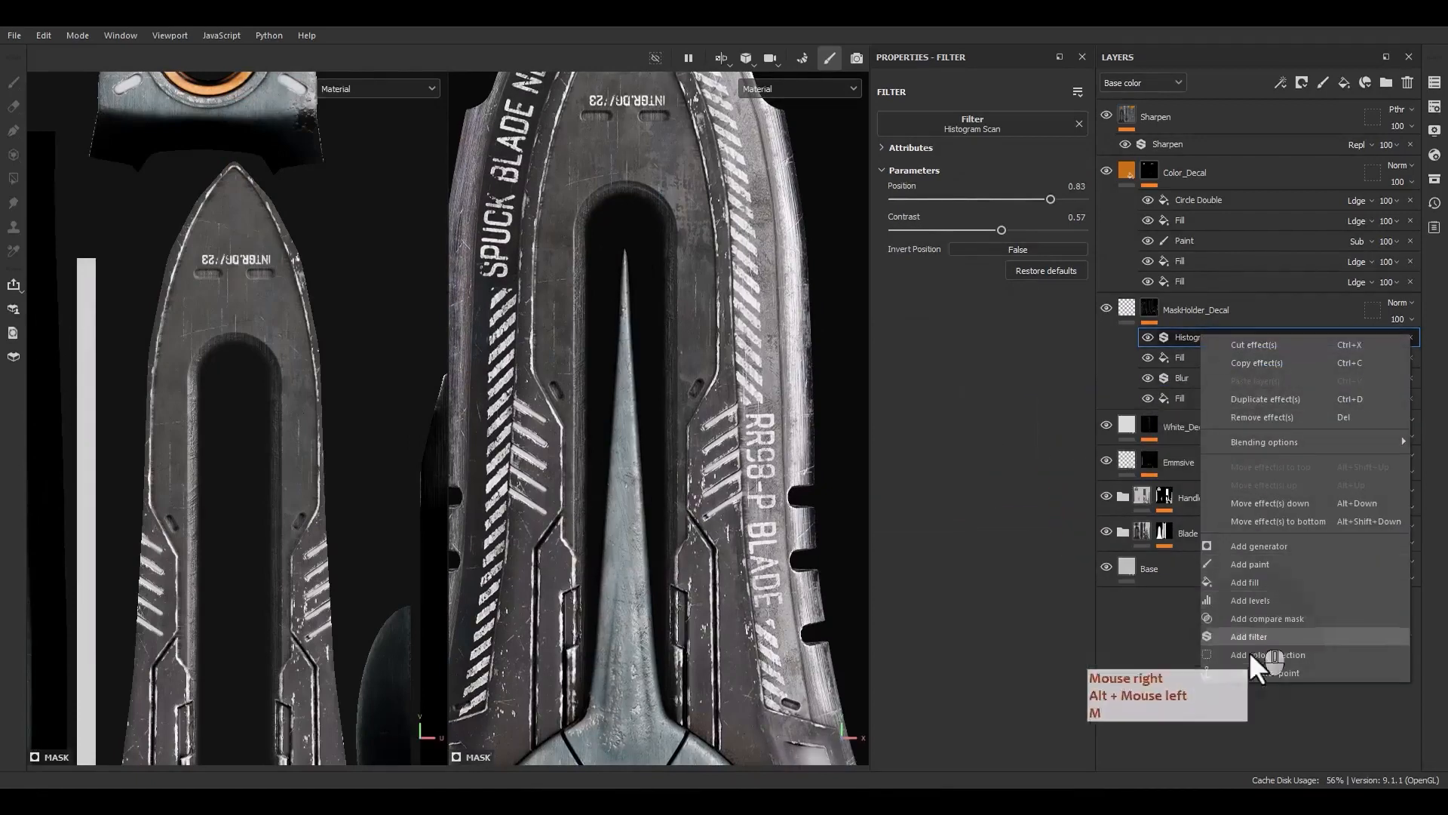
pyautogui.click(1246, 673)
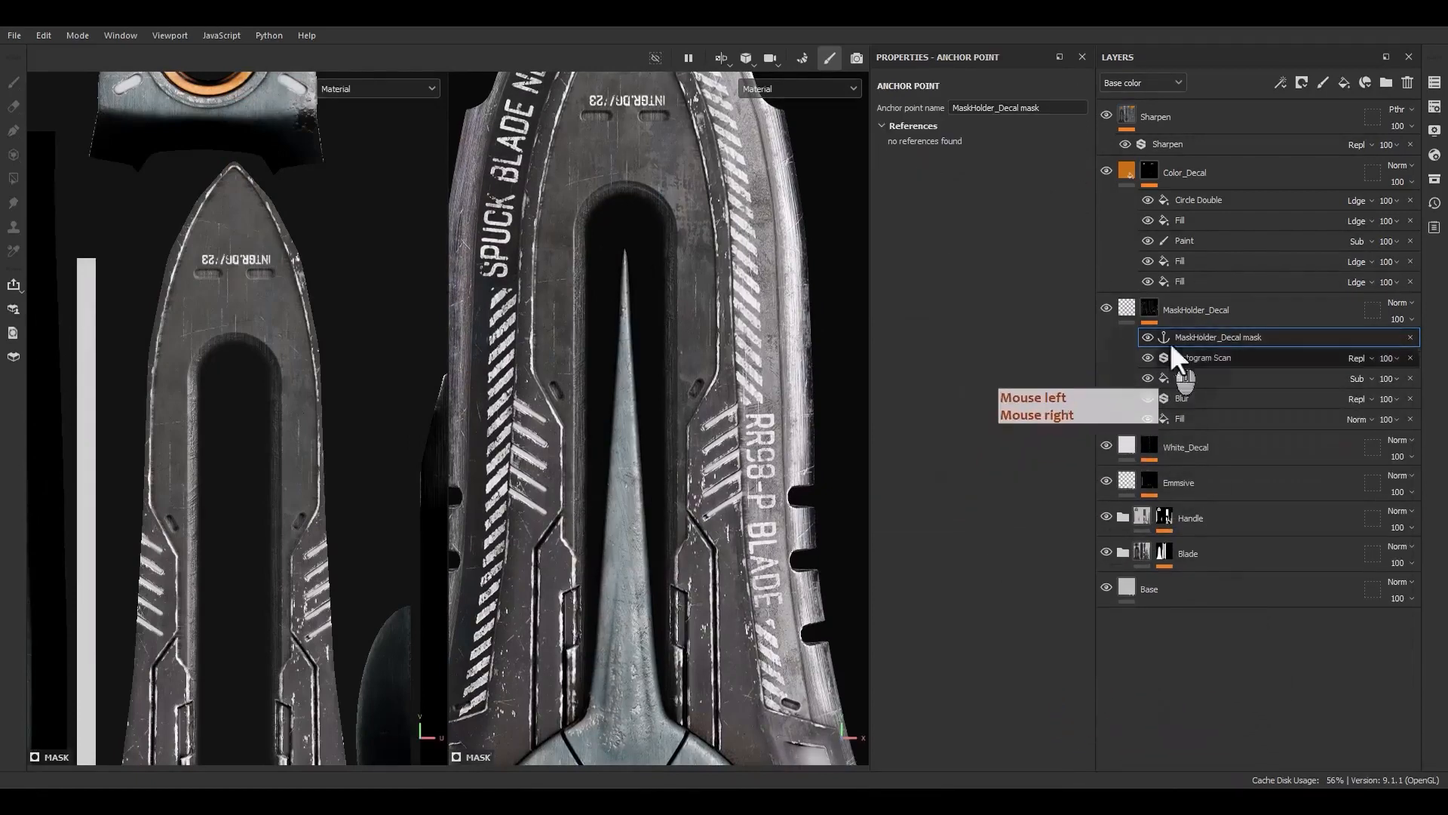
# Add a fill effect above Circle Double in Color_Decal's mask
pyautogui.click(1188, 205)
pyautogui.rightClick(1189, 205)
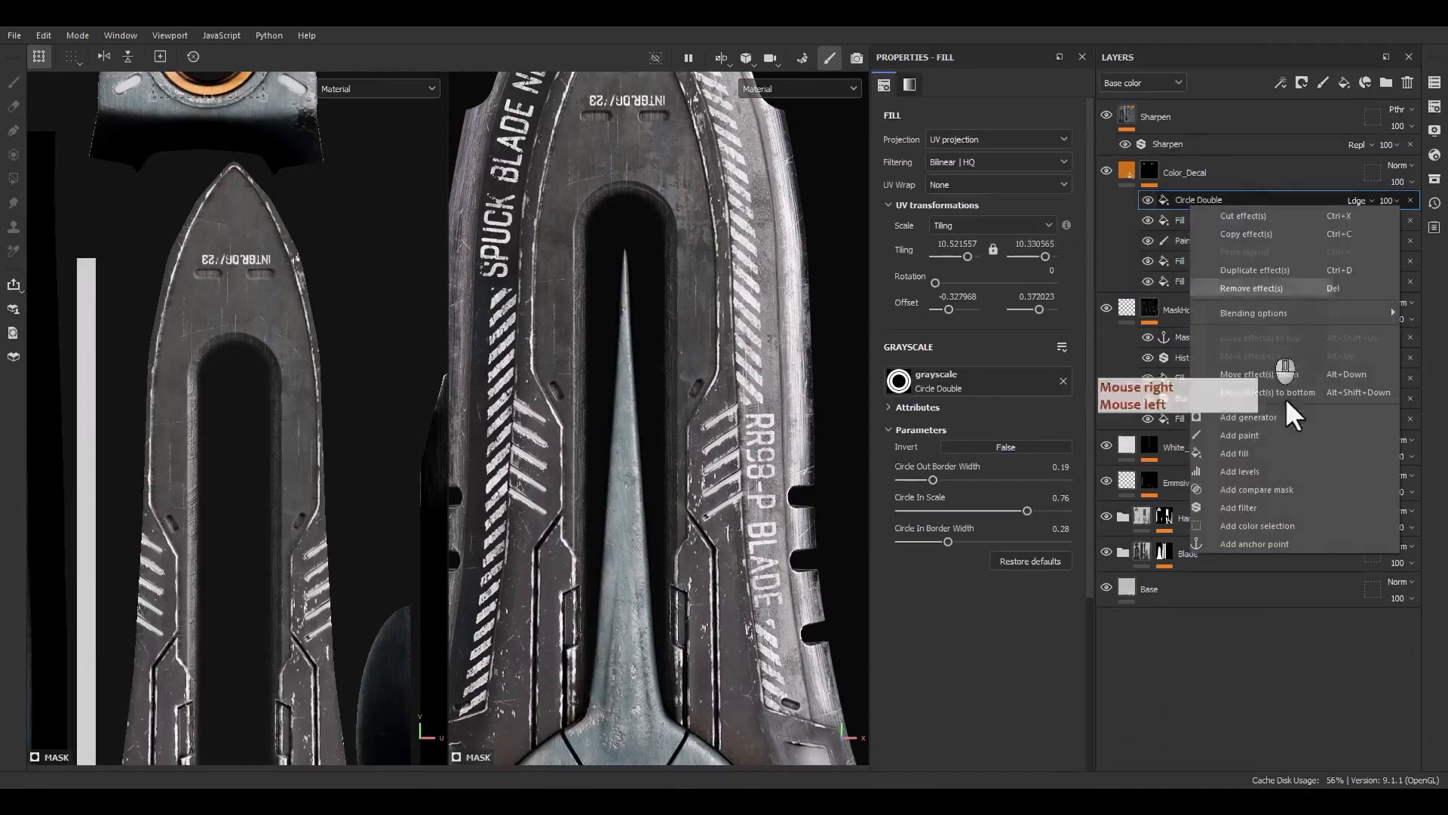
pyautogui.click(1252, 458)
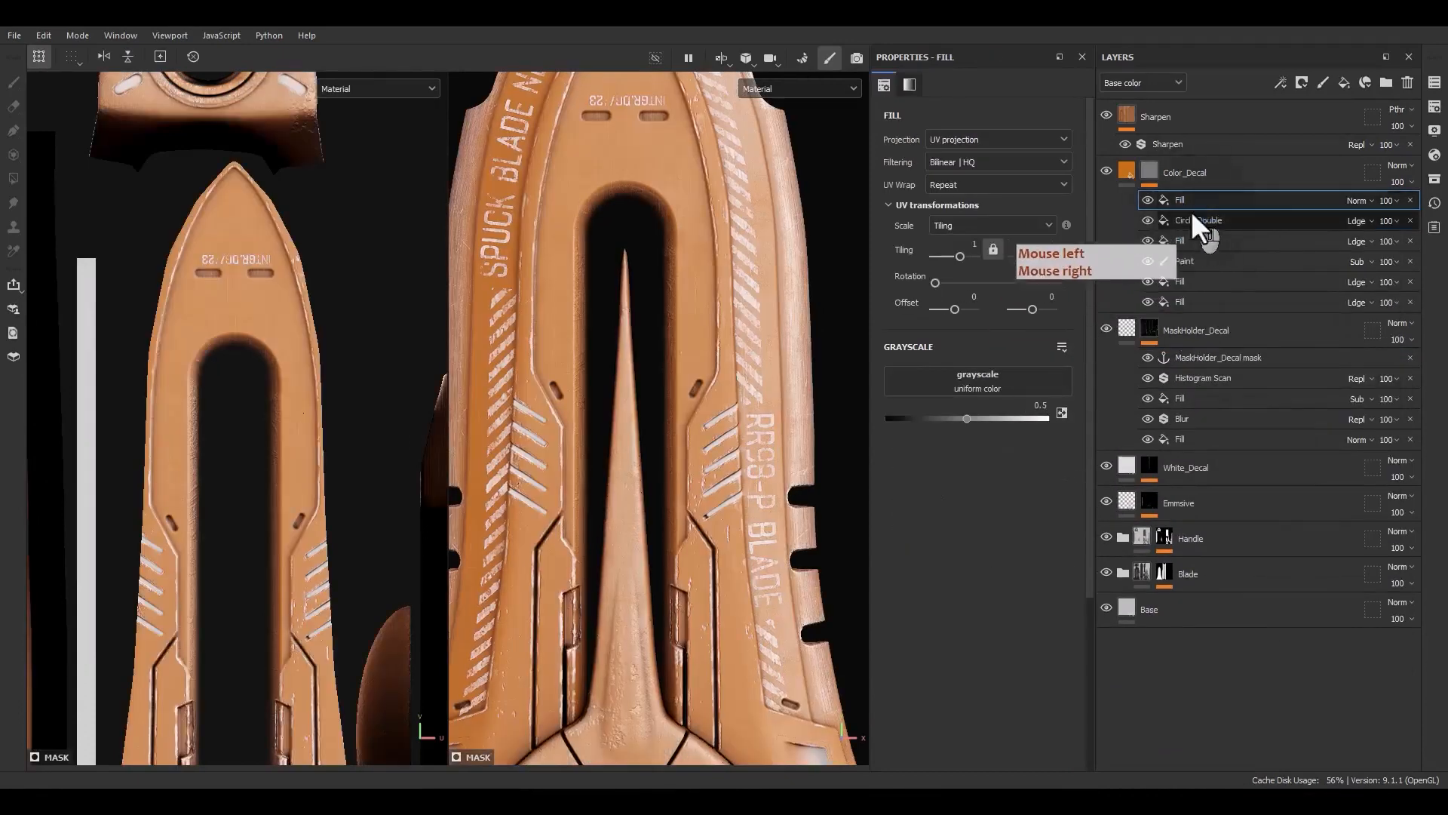
pyautogui.click(991, 384)
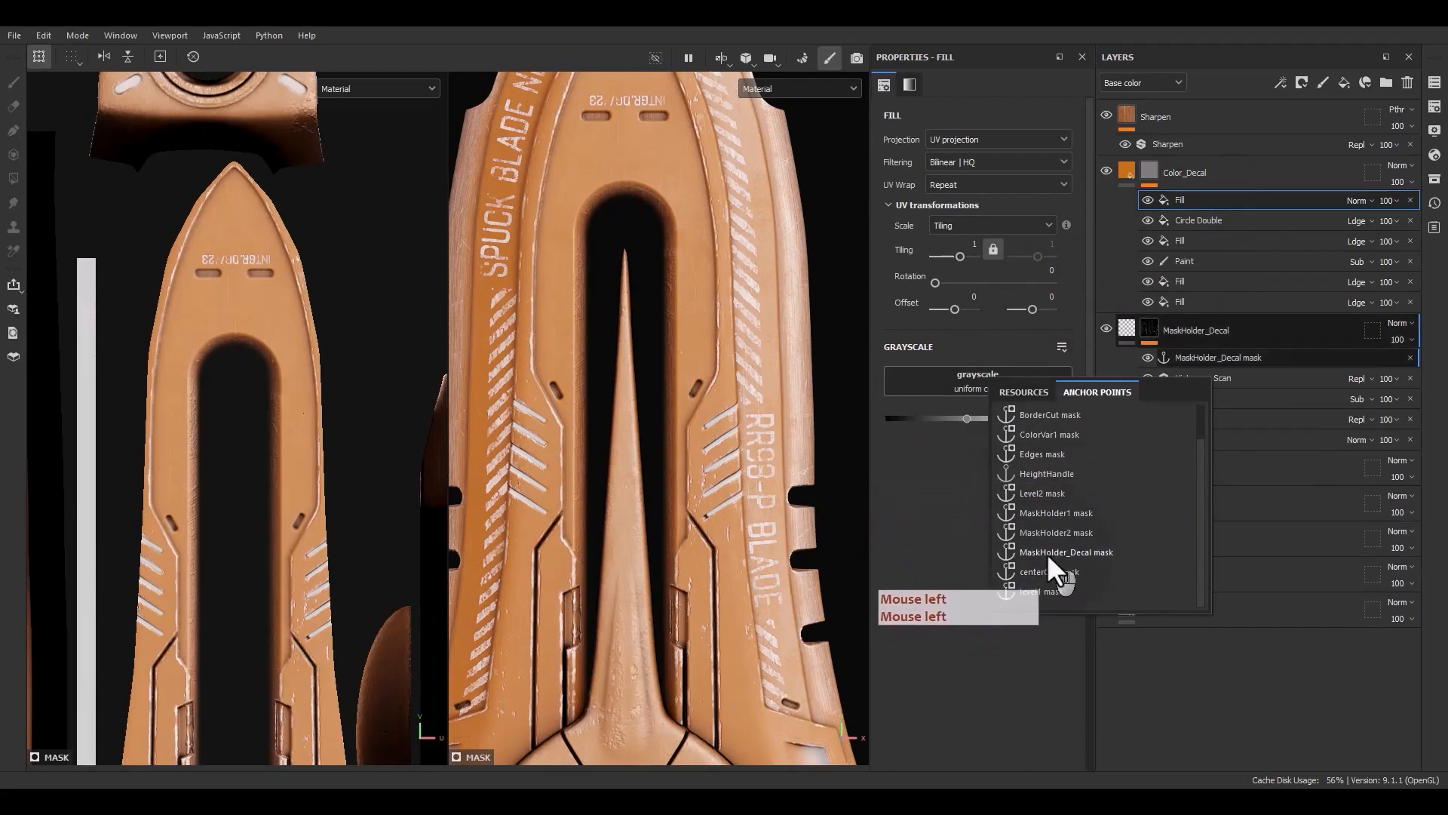
# Rename the new anchor point to MaskHolder_Decal mask1
pyautogui.click(1238, 350)
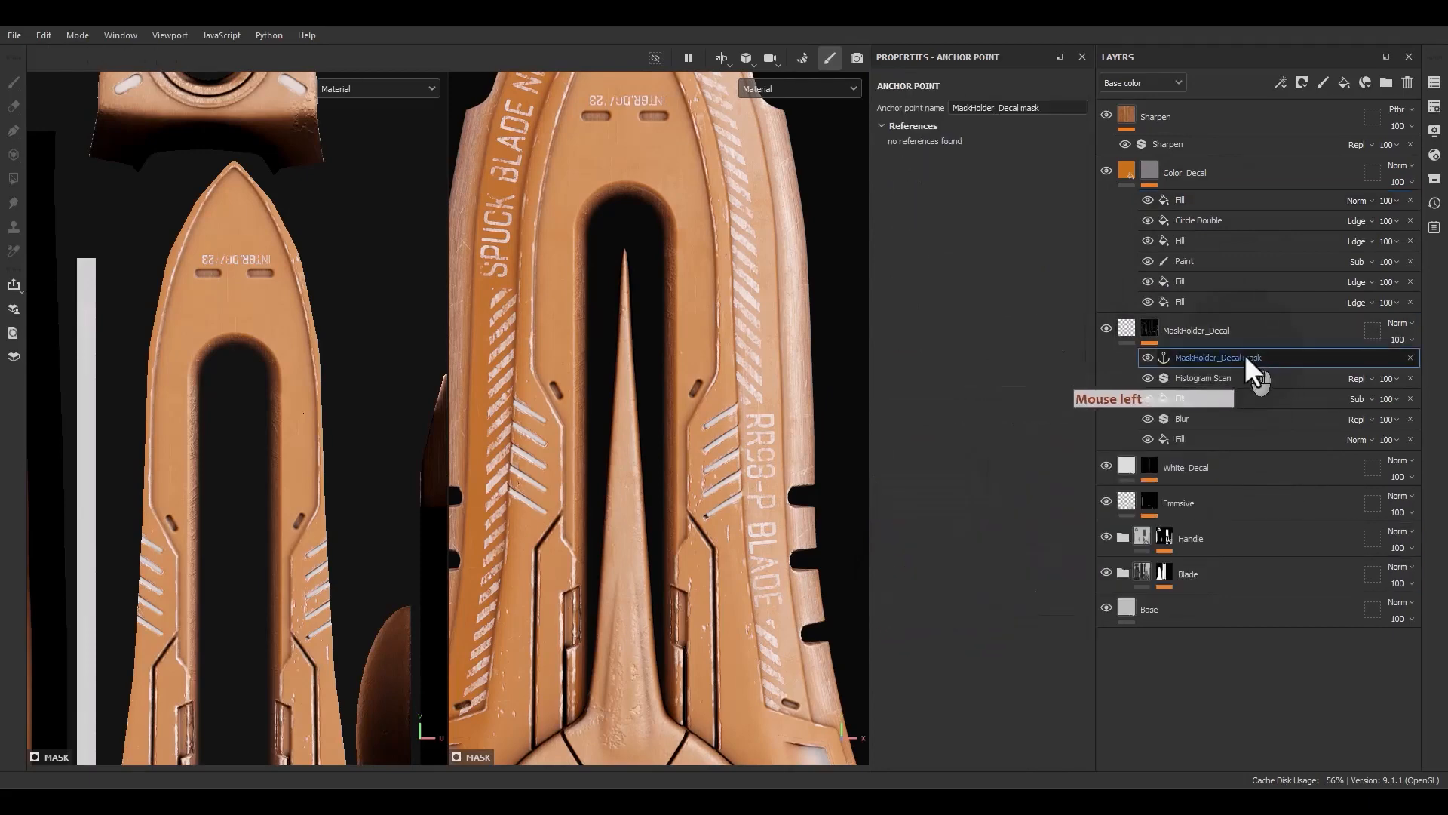
pyautogui.doubleClick(1244, 354)
pyautogui.click(1265, 358)
pyautogui.write('1')
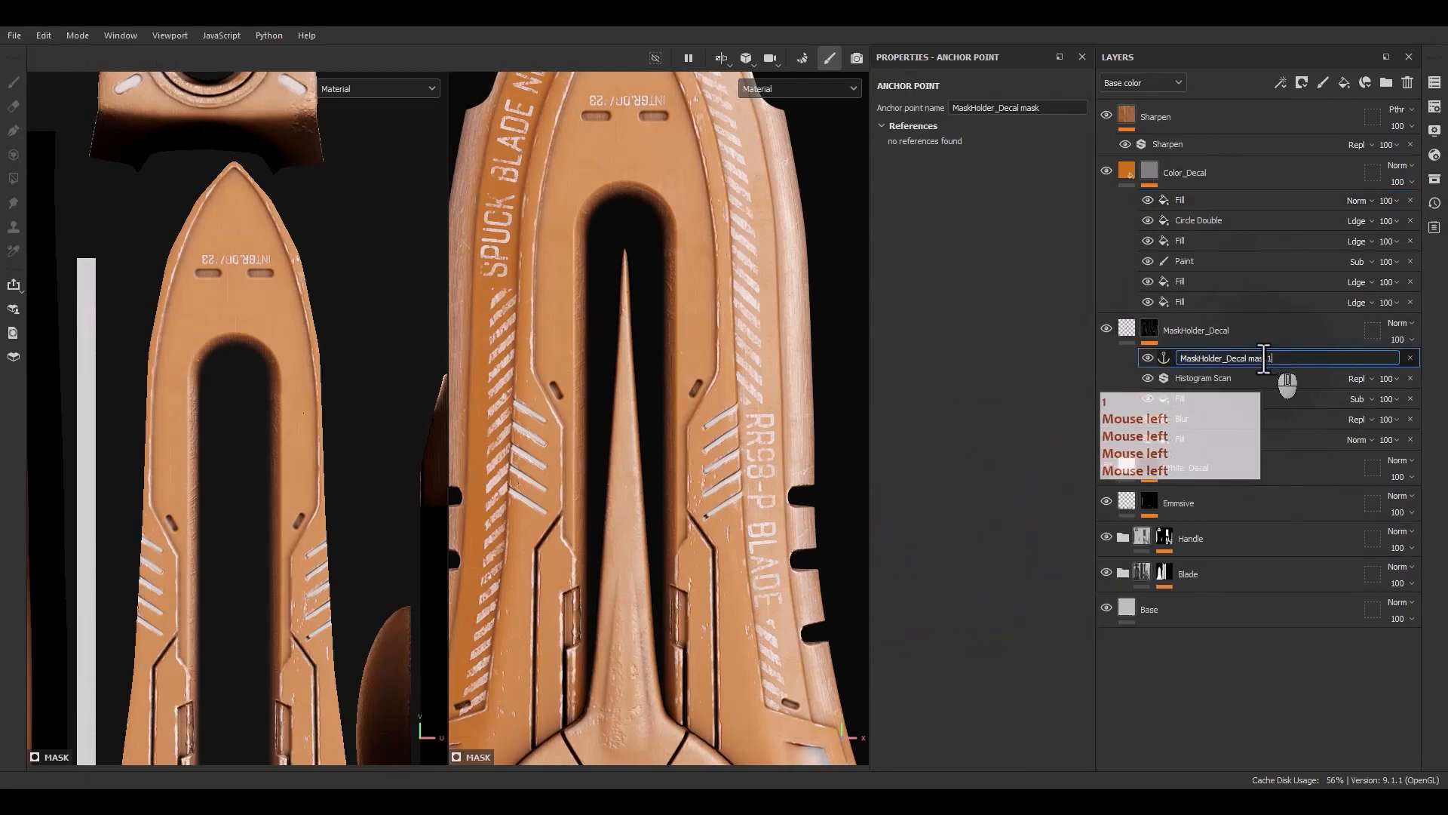
# Set the Color_Decal fill's grayscale source to the MaskHolder_Decal mask1 anchor point
pyautogui.click(1190, 202)
pyautogui.click(944, 369)
pyautogui.click(1026, 382)
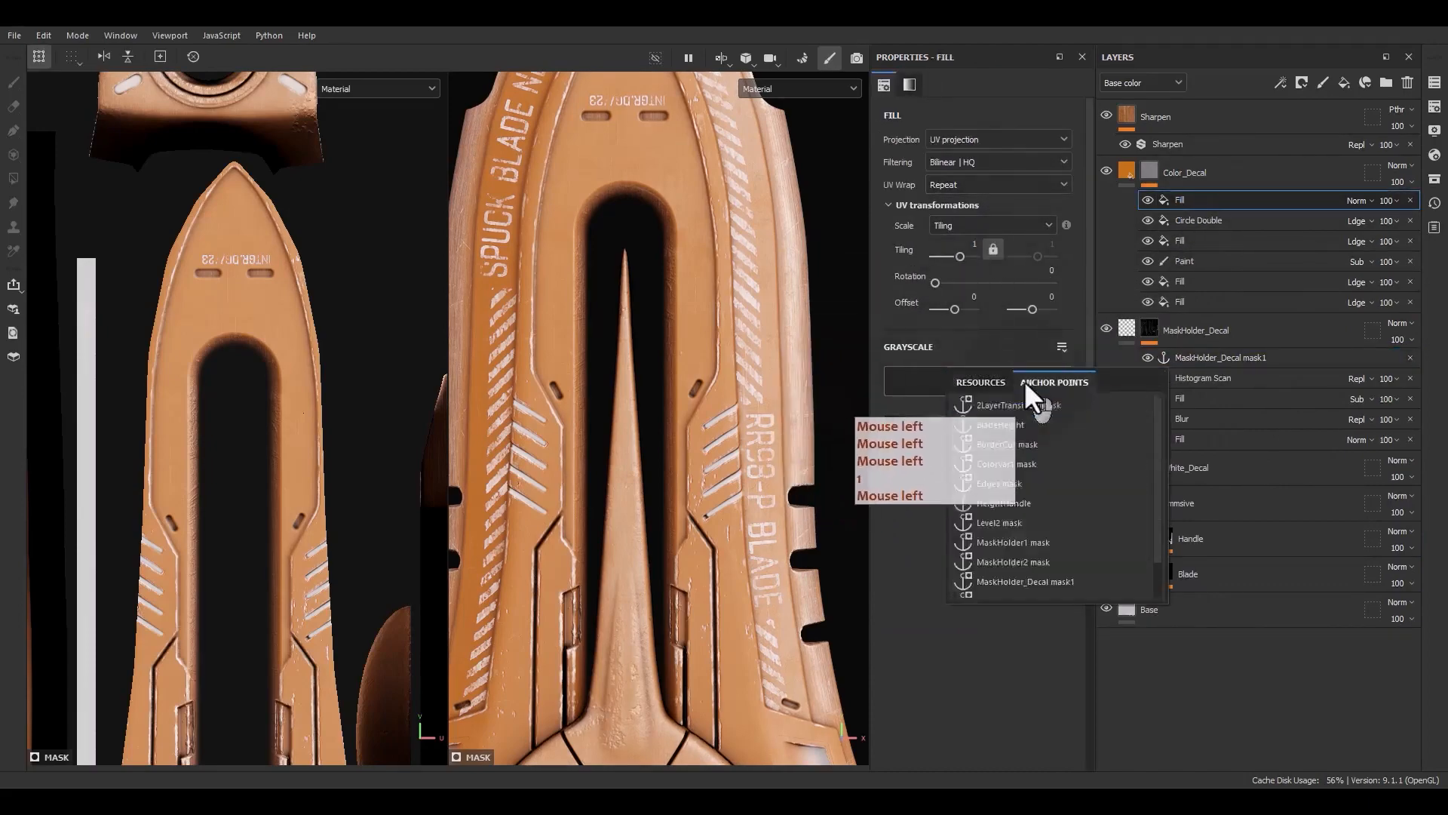
pyautogui.click(1011, 580)
pyautogui.keyDown('alt'); pyautogui.moveTo(852, 408); pyautogui.dragTo(740, 498); pyautogui.keyUp('alt')
pyautogui.keyDown('alt'); pyautogui.moveTo(682, 554); pyautogui.dragTo(722, 555); pyautogui.keyUp('alt')
pyautogui.keyDown('alt'); pyautogui.moveTo(723, 555); pyautogui.dragTo(681, 509, button='middle'); pyautogui.keyUp('alt')
pyautogui.scroll(3, 702, 508)
pyautogui.moveTo(702, 509)
pyautogui.keyDown('alt'); pyautogui.mouseDown()
pyautogui.moveTo(678, 514)
pyautogui.moveTo(698, 510)
pyautogui.mouseUp(); pyautogui.keyUp('alt')
pyautogui.scroll(2, 609, 545)
pyautogui.keyDown('alt'); pyautogui.moveTo(609, 544); pyautogui.dragTo(610, 427); pyautogui.keyUp('alt')
pyautogui.scroll(-2, 612, 427)
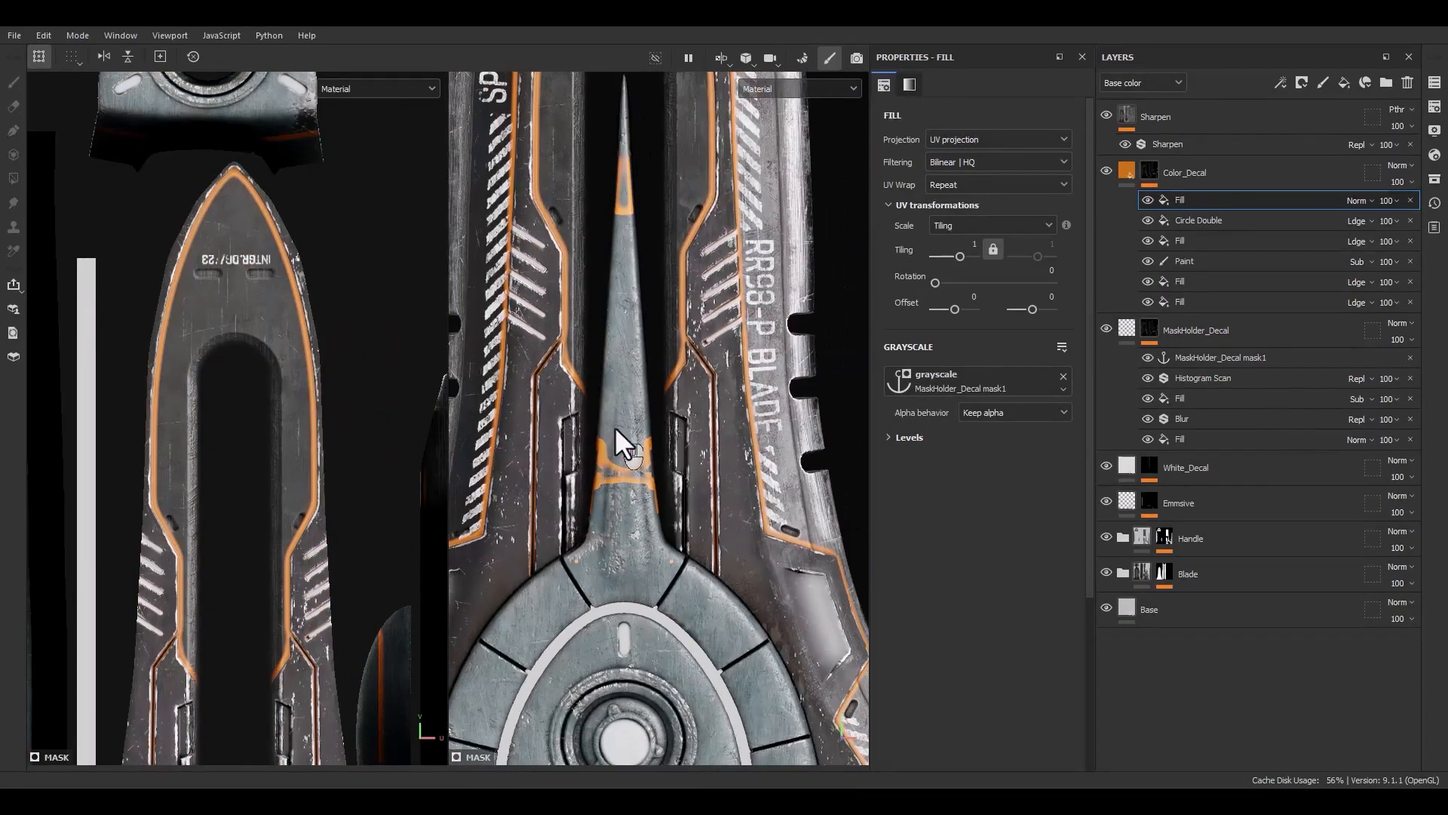
# Add a paint layer above Histogram Scan in MaskHolder_Decal's mask, set to Subtract with brush size 2.56
pyautogui.rightClick(1188, 382)
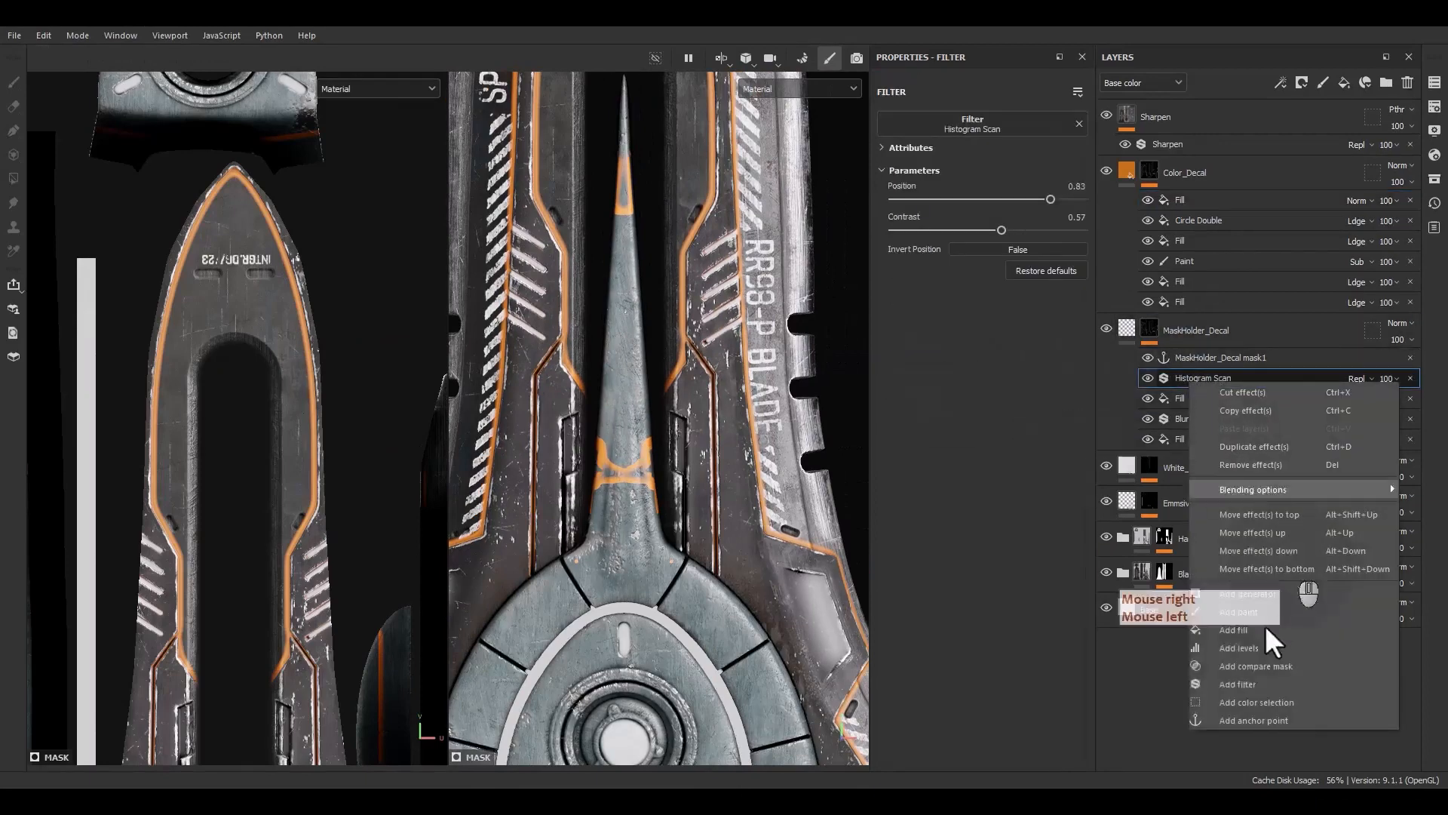
pyautogui.click(1241, 616)
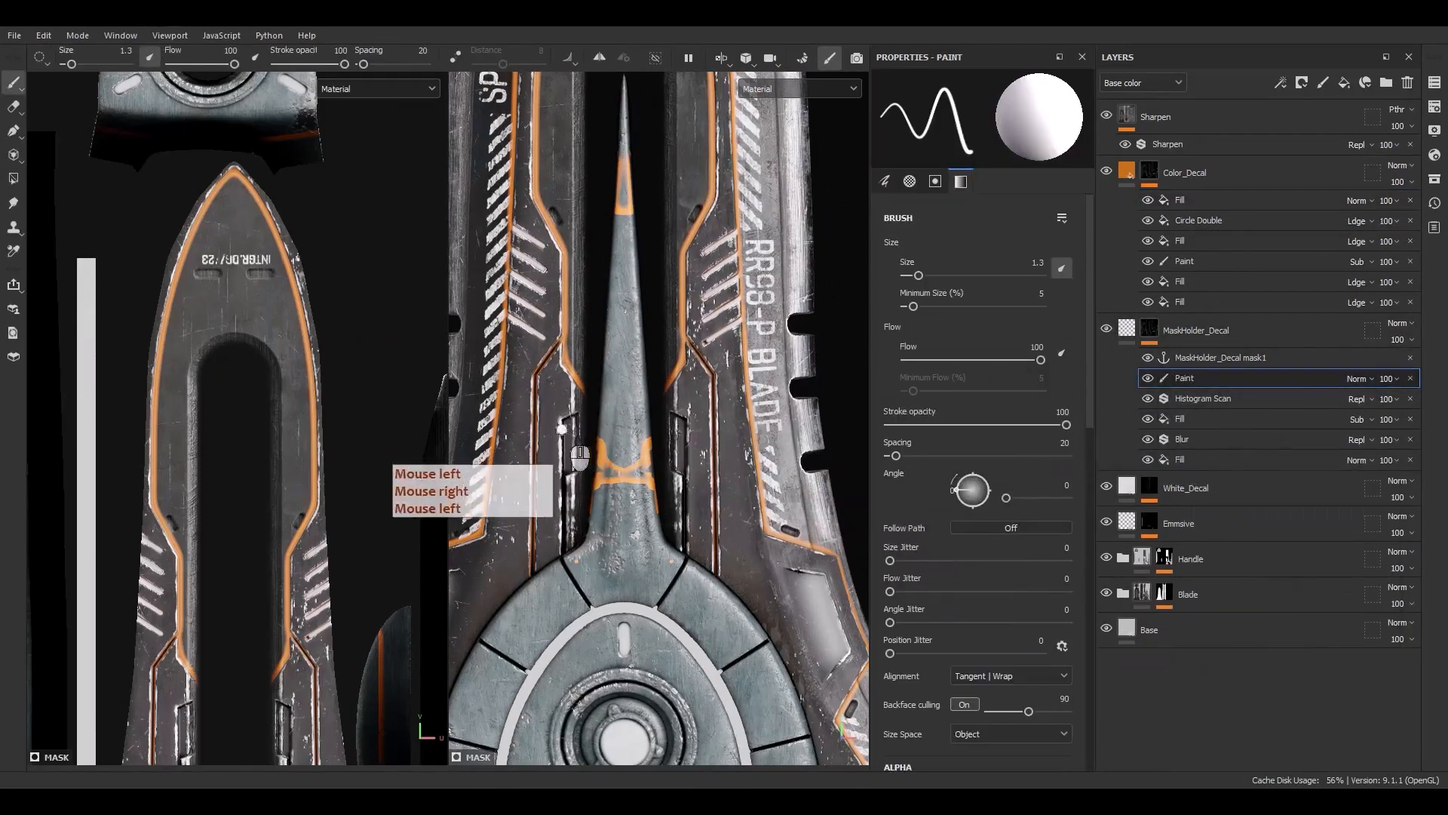
pyautogui.keyDown('ctrl'); pyautogui.moveTo(610, 461); pyautogui.dragTo(624, 461, button='right'); pyautogui.keyUp('ctrl')
pyautogui.click(1360, 379)
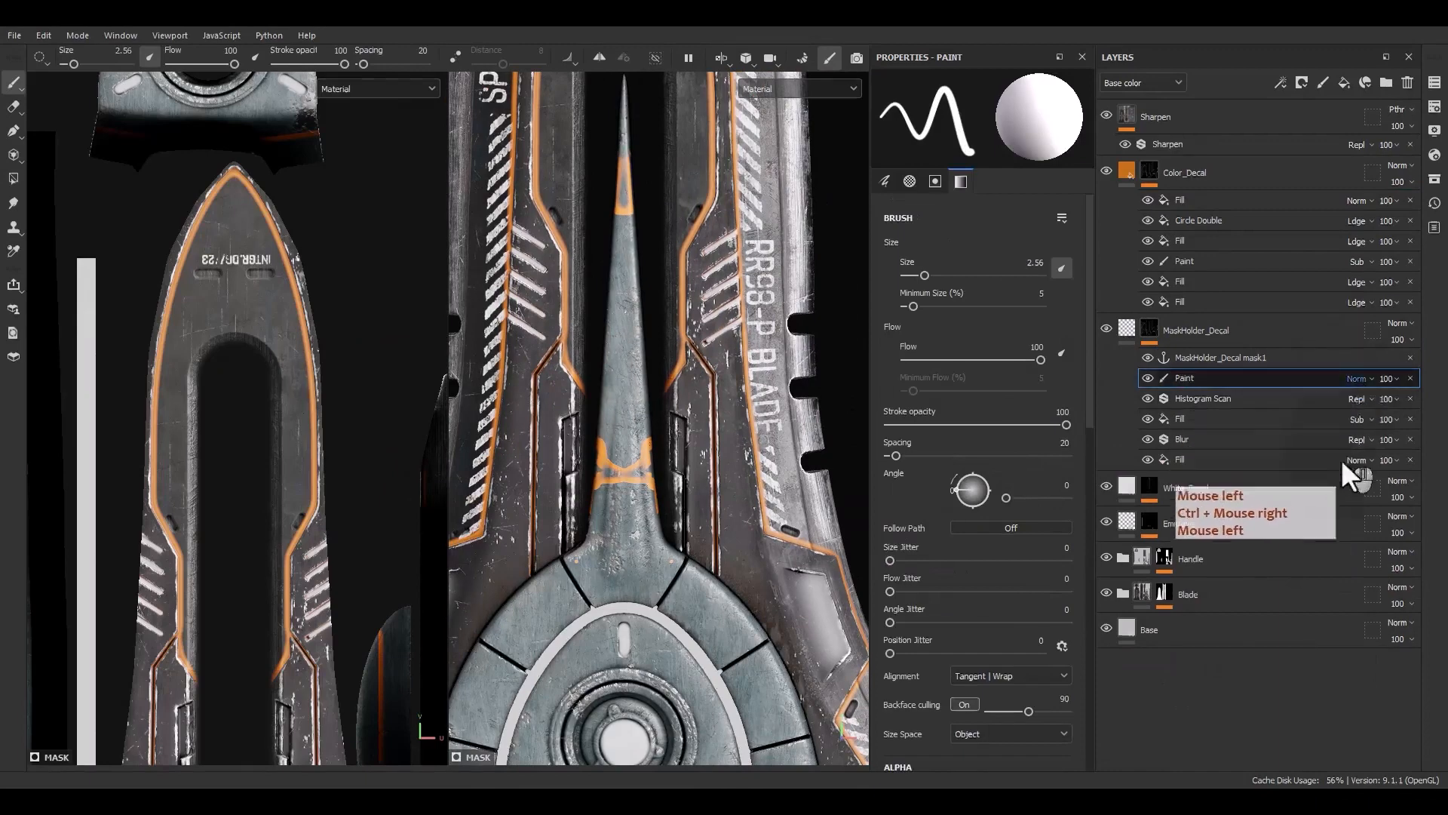
pyautogui.click(1441, 162)
# Paint out the orange decal marks on the blade's central ridge just above the guard
pyautogui.scroll(2, 508, 495)
pyautogui.scroll(2, 573, 488)
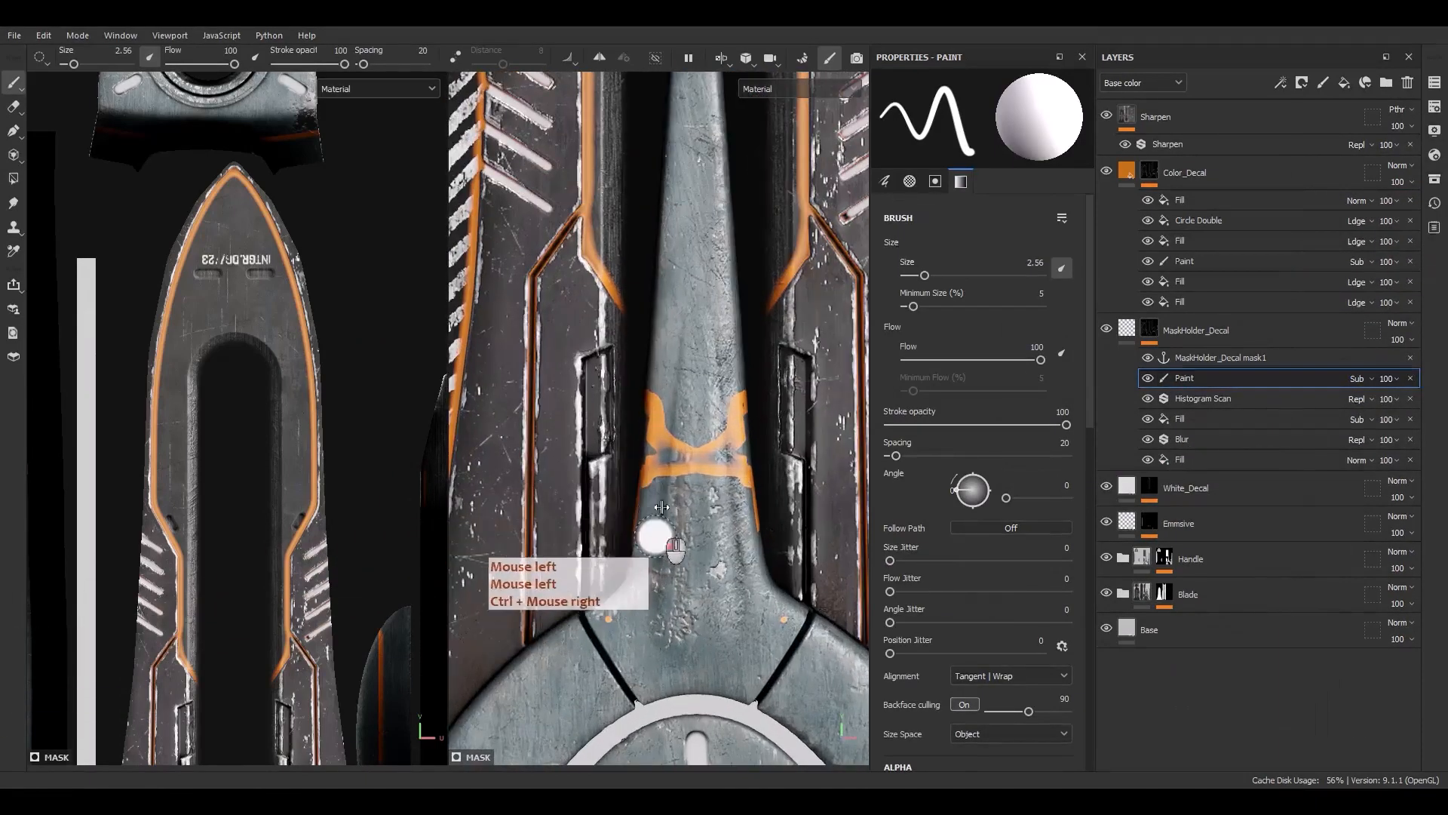
pyautogui.moveTo(656, 521)
pyautogui.mouseDown()
pyautogui.moveTo(669, 502)
pyautogui.moveTo(662, 519)
pyautogui.mouseUp()
pyautogui.moveTo(743, 481); pyautogui.dragTo(695, 397)
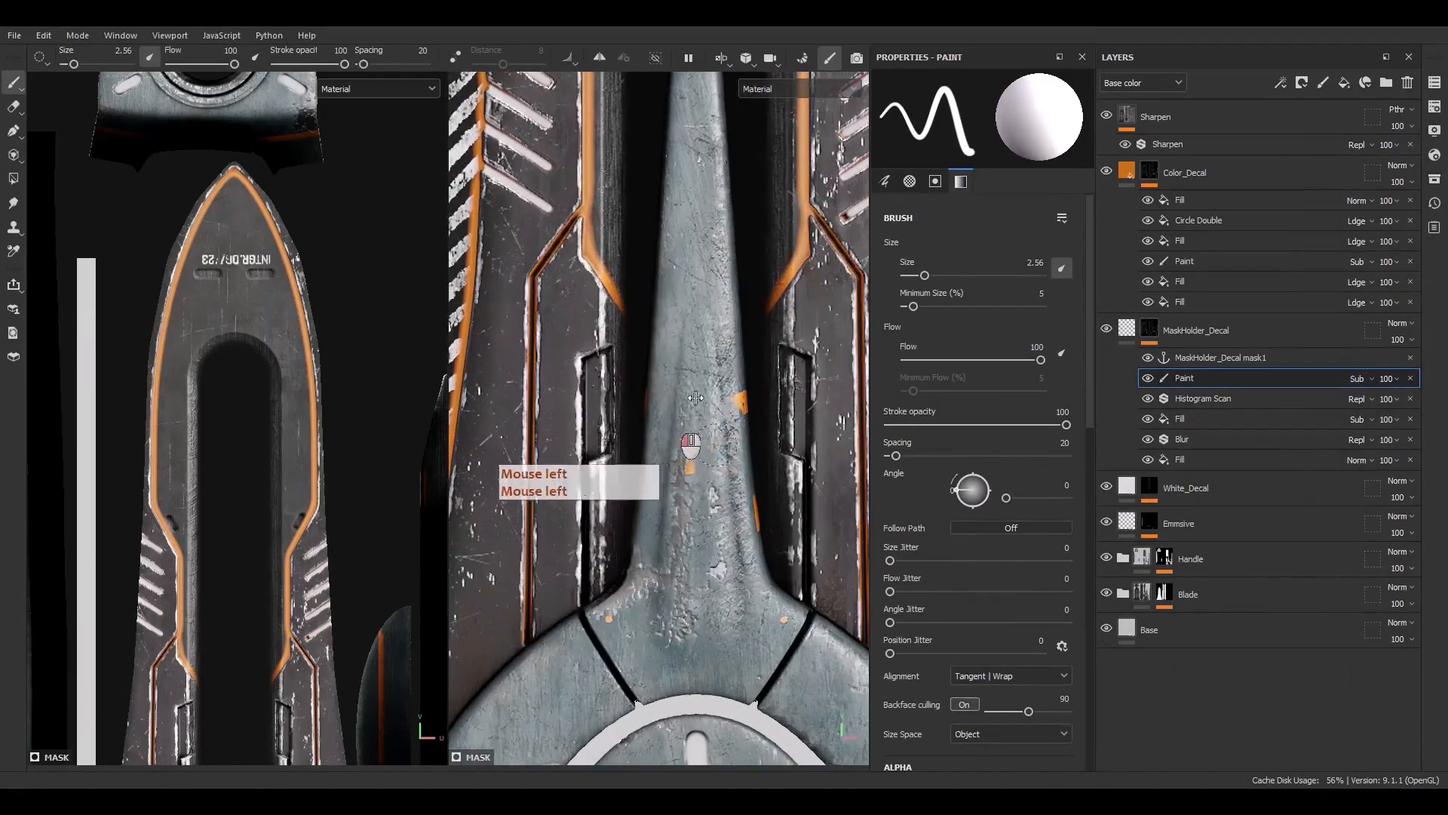
pyautogui.moveTo(738, 497); pyautogui.dragTo(740, 532)
pyautogui.keyDown('alt'); pyautogui.moveTo(740, 538); pyautogui.dragTo(672, 547); pyautogui.keyUp('alt')
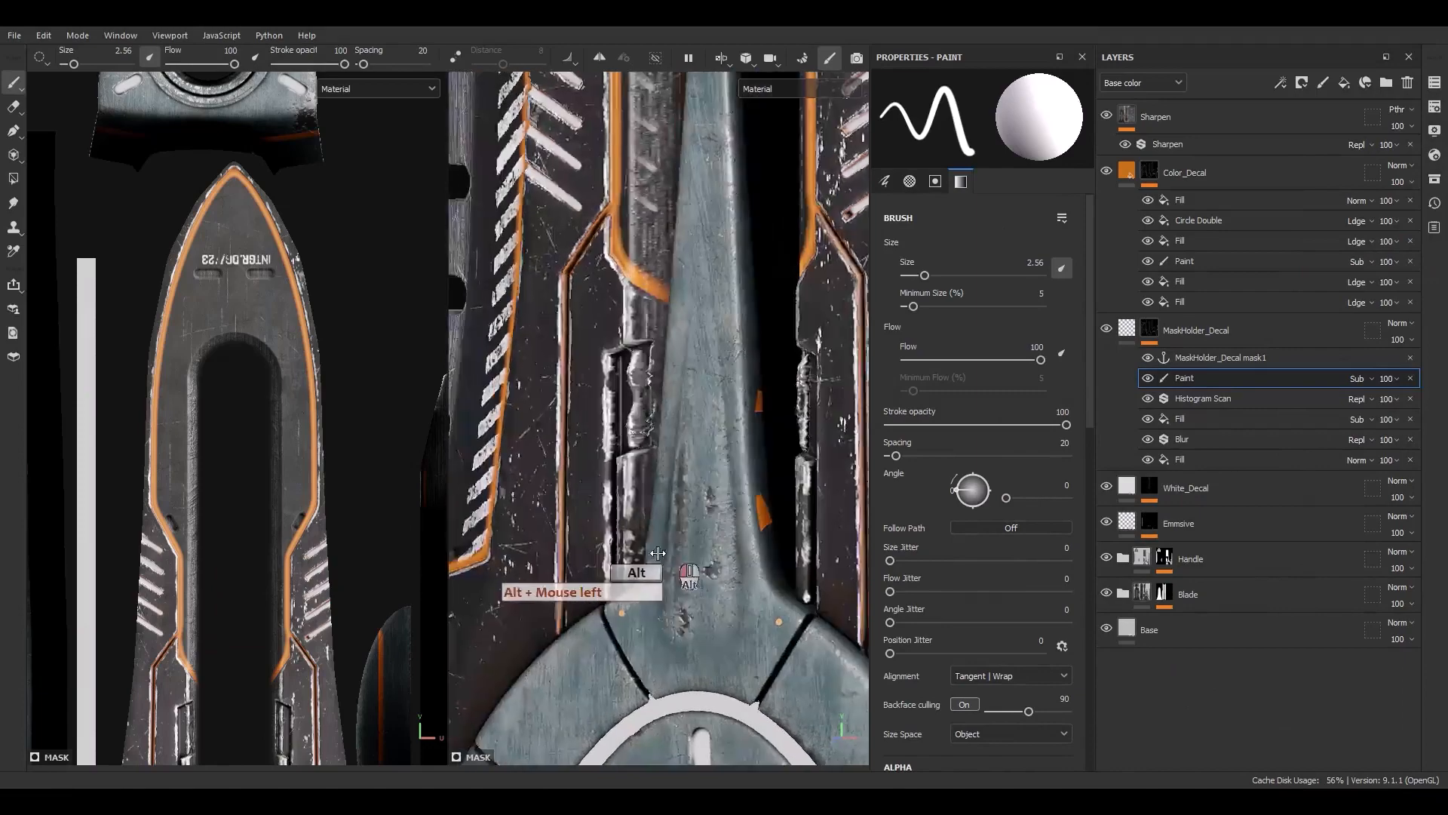
pyautogui.keyDown('alt'); pyautogui.moveTo(671, 547); pyautogui.dragTo(650, 483, button='right'); pyautogui.keyUp('alt')
pyautogui.keyDown('alt'); pyautogui.moveTo(651, 483); pyautogui.dragTo(565, 468); pyautogui.keyUp('alt')
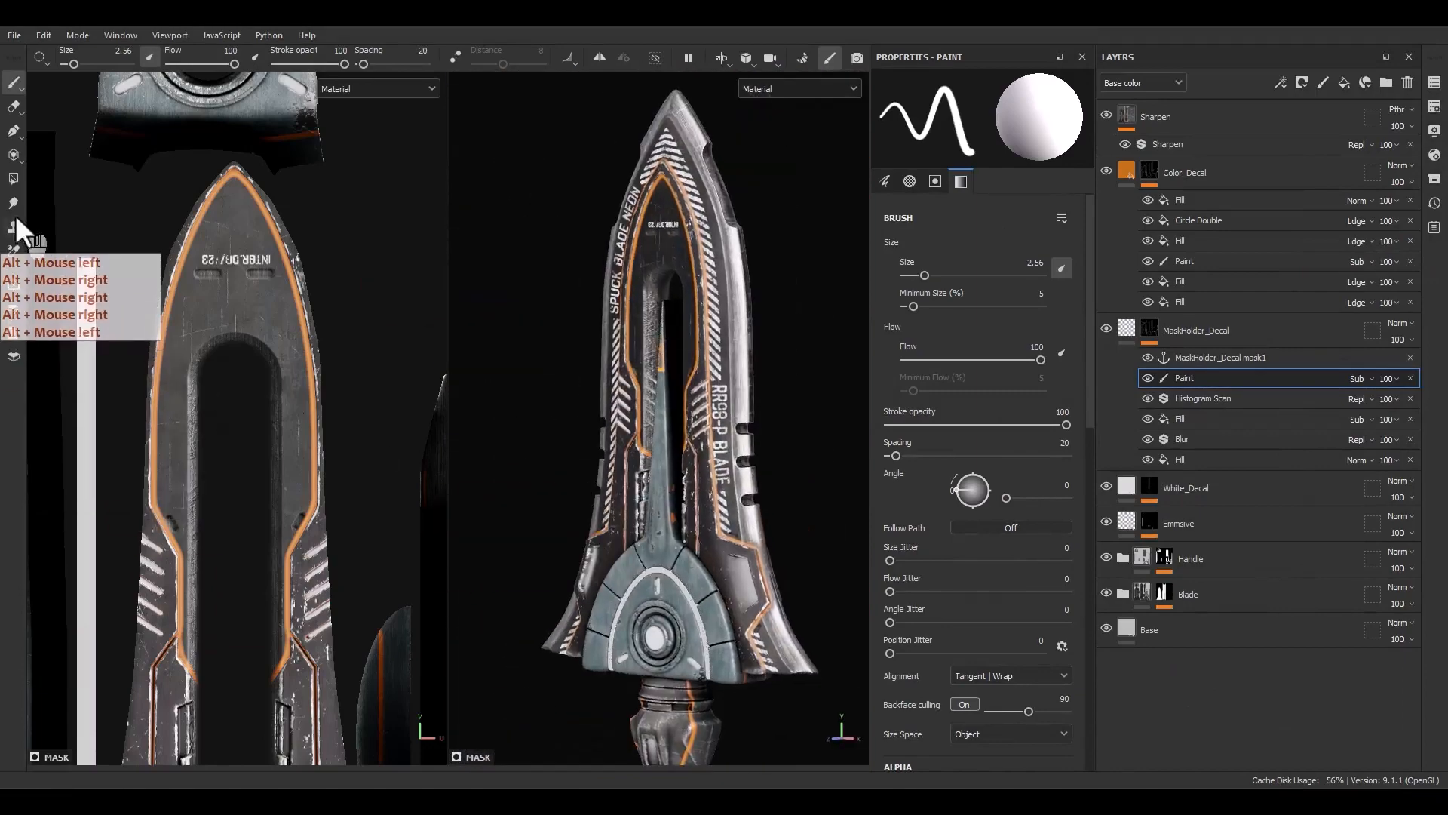
# Switch to polygon fill with color 0 and fill faces around the blade's upper section on the paint layer
pyautogui.click(13, 178)
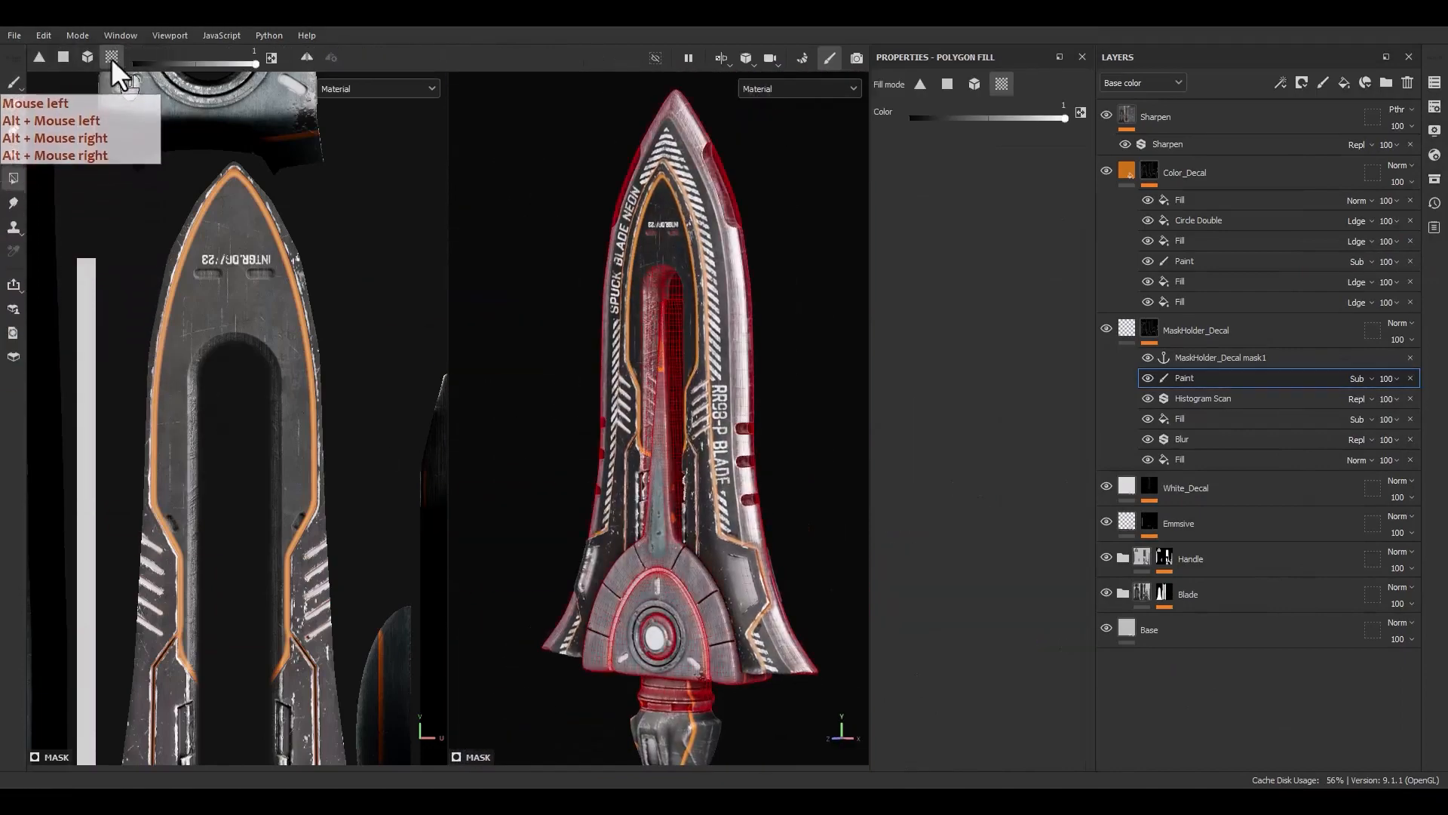
pyautogui.scroll(-5, 617, 353)
pyautogui.moveTo(787, 227); pyautogui.dragTo(478, 715)
pyautogui.scroll(5, 654, 332)
pyautogui.keyDown('alt'); pyautogui.moveTo(657, 322); pyautogui.dragTo(662, 434); pyautogui.keyUp('alt')
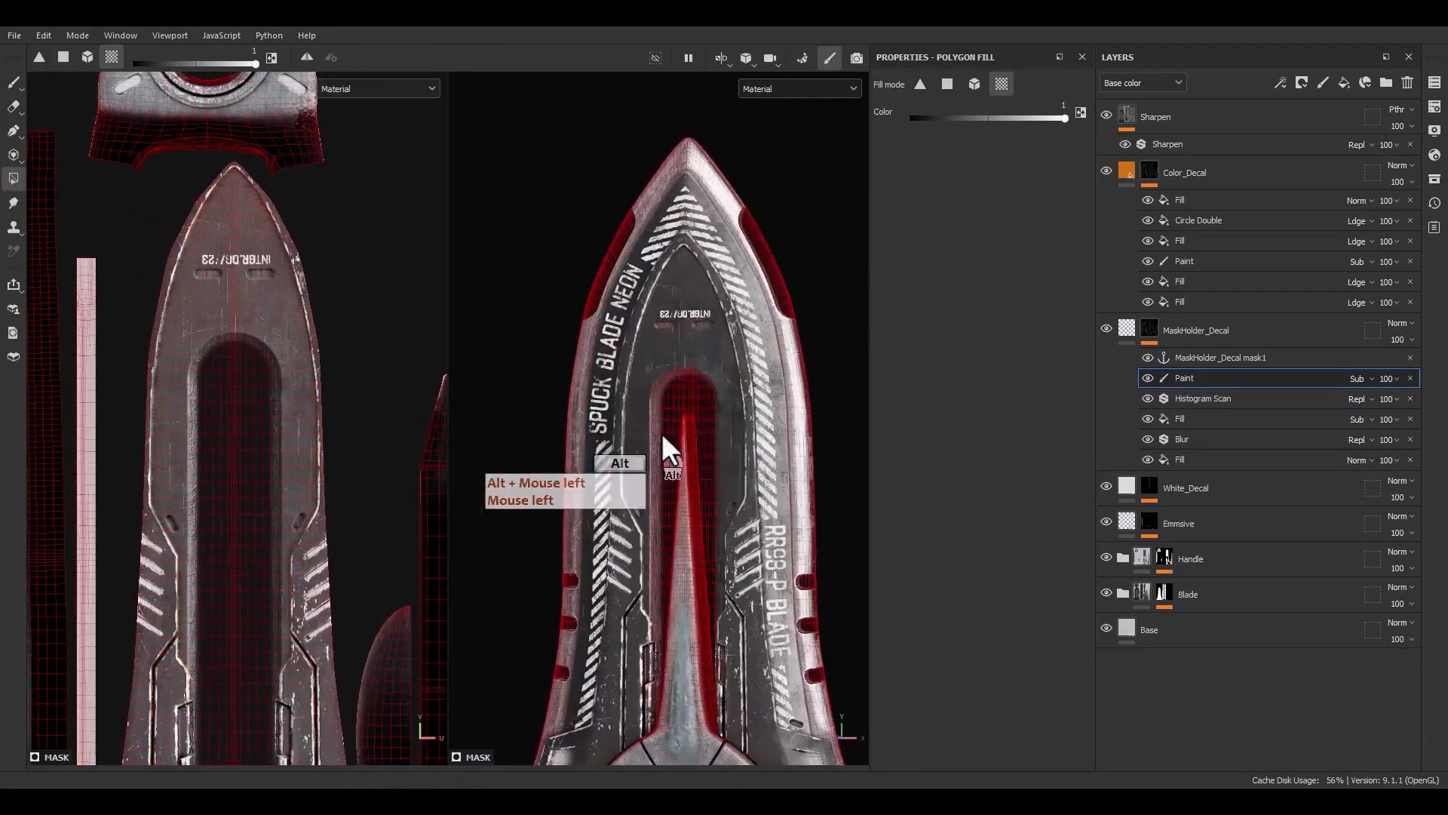
pyautogui.press('x')
pyautogui.click(706, 296)
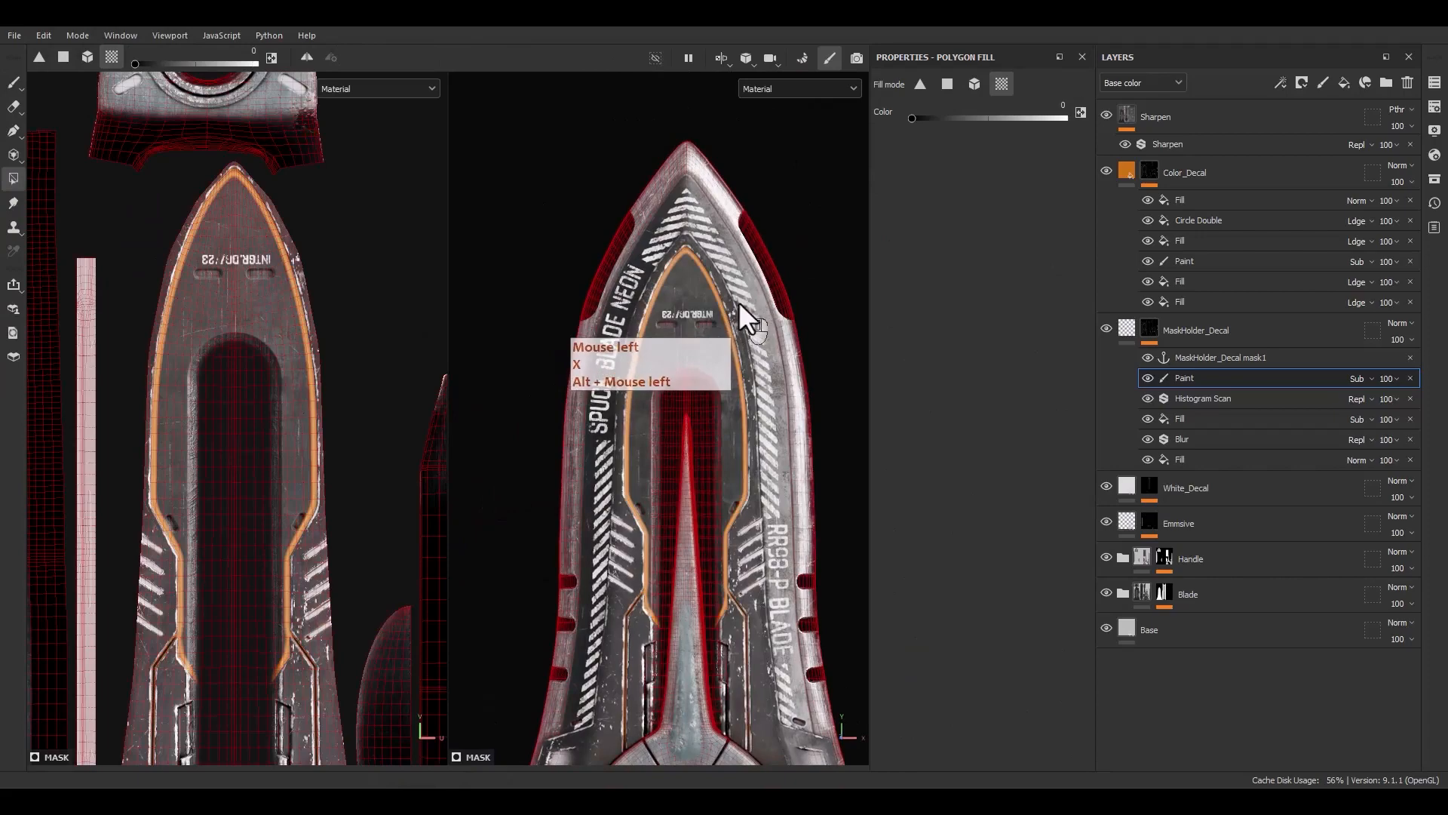
pyautogui.click(737, 303)
pyautogui.click(693, 494)
pyautogui.keyDown('alt'); pyautogui.moveTo(693, 498); pyautogui.dragTo(694, 287, button='middle'); pyautogui.keyUp('alt')
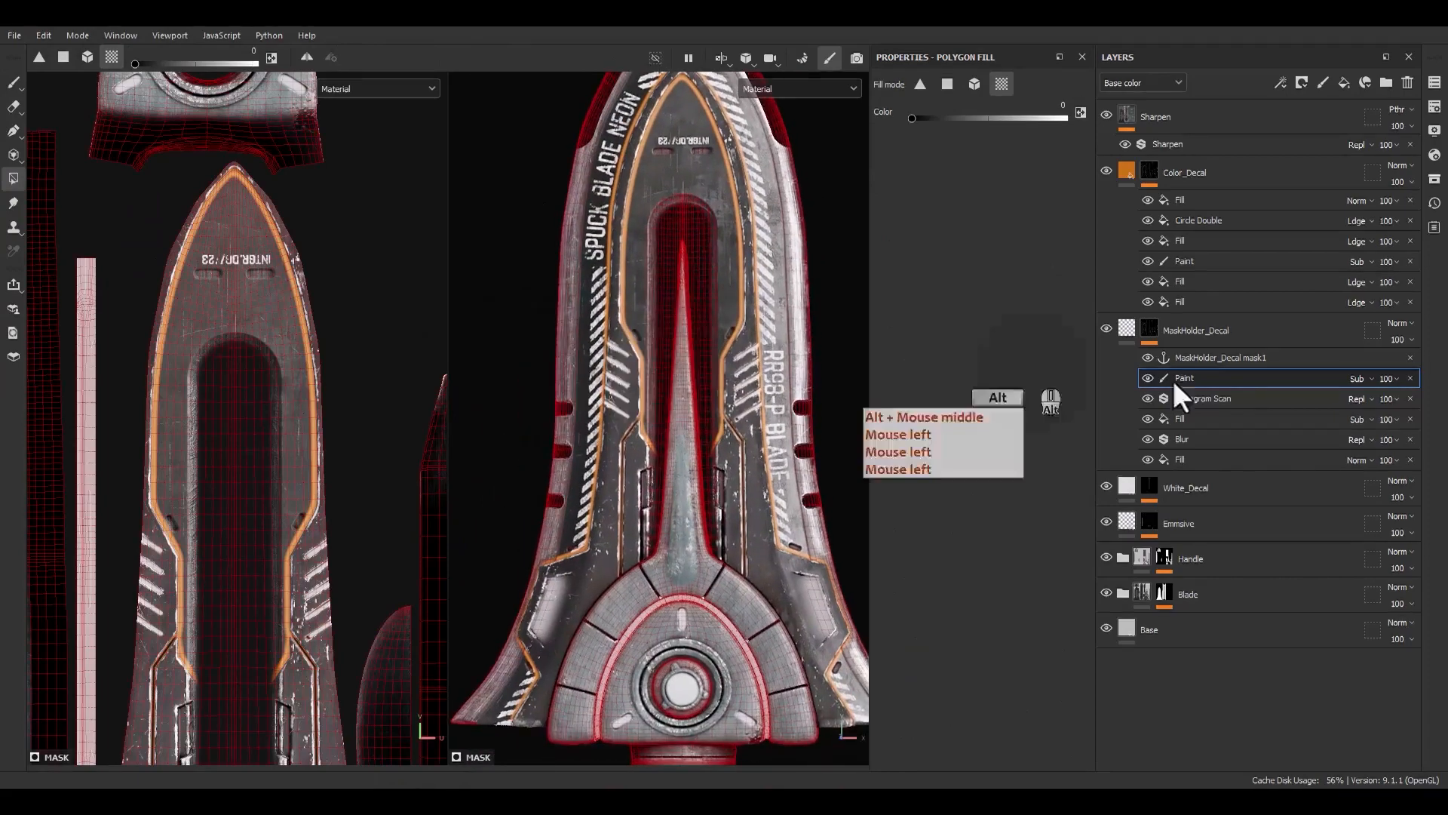
# Inspect the MaskHolder_Decal mask on its own and the blade's upper section in the material view
pyautogui.keyDown('alt'); pyautogui.click(1149, 330); pyautogui.keyUp('alt')
pyautogui.keyDown('alt'); pyautogui.moveTo(622, 399); pyautogui.dragTo(658, 418); pyautogui.keyUp('alt')
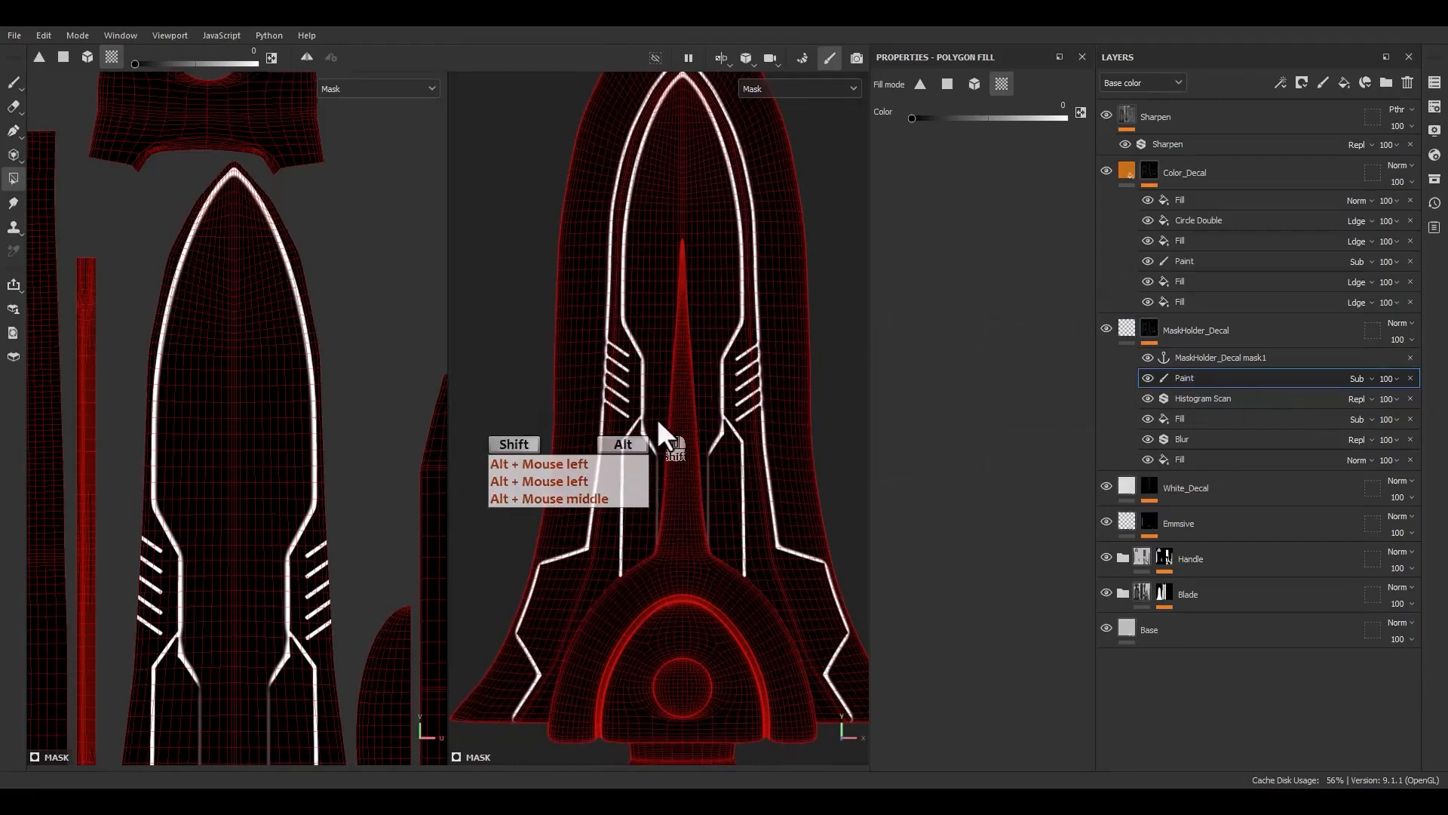
pyautogui.click(1122, 328)
pyautogui.keyDown('alt'); pyautogui.moveTo(556, 452); pyautogui.dragTo(642, 404); pyautogui.keyUp('alt')
pyautogui.keyDown('alt'); pyautogui.moveTo(635, 400); pyautogui.dragTo(657, 426, button='middle'); pyautogui.keyUp('alt')
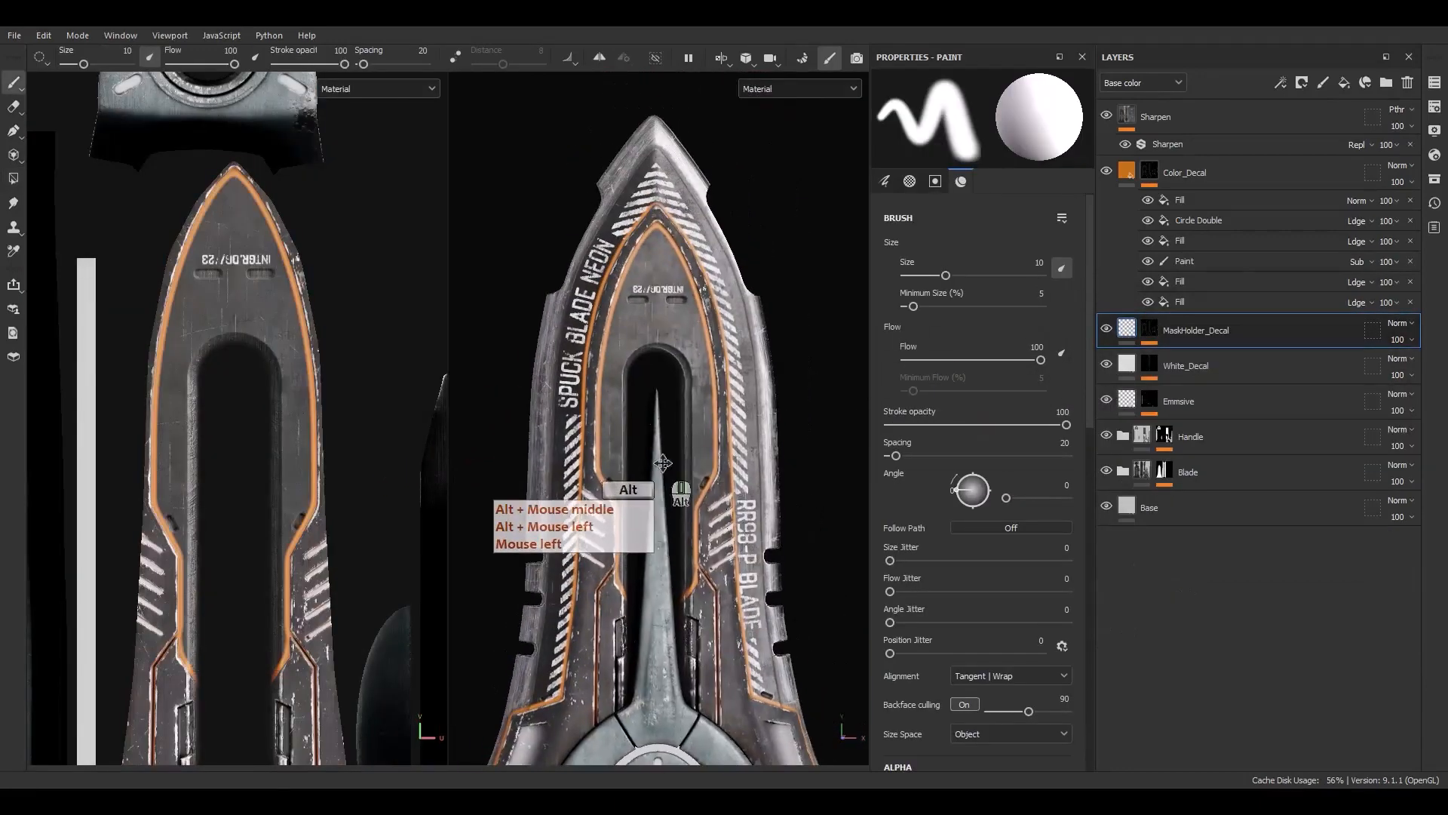
pyautogui.keyDown('alt'); pyautogui.moveTo(658, 427); pyautogui.dragTo(659, 416); pyautogui.keyUp('alt')
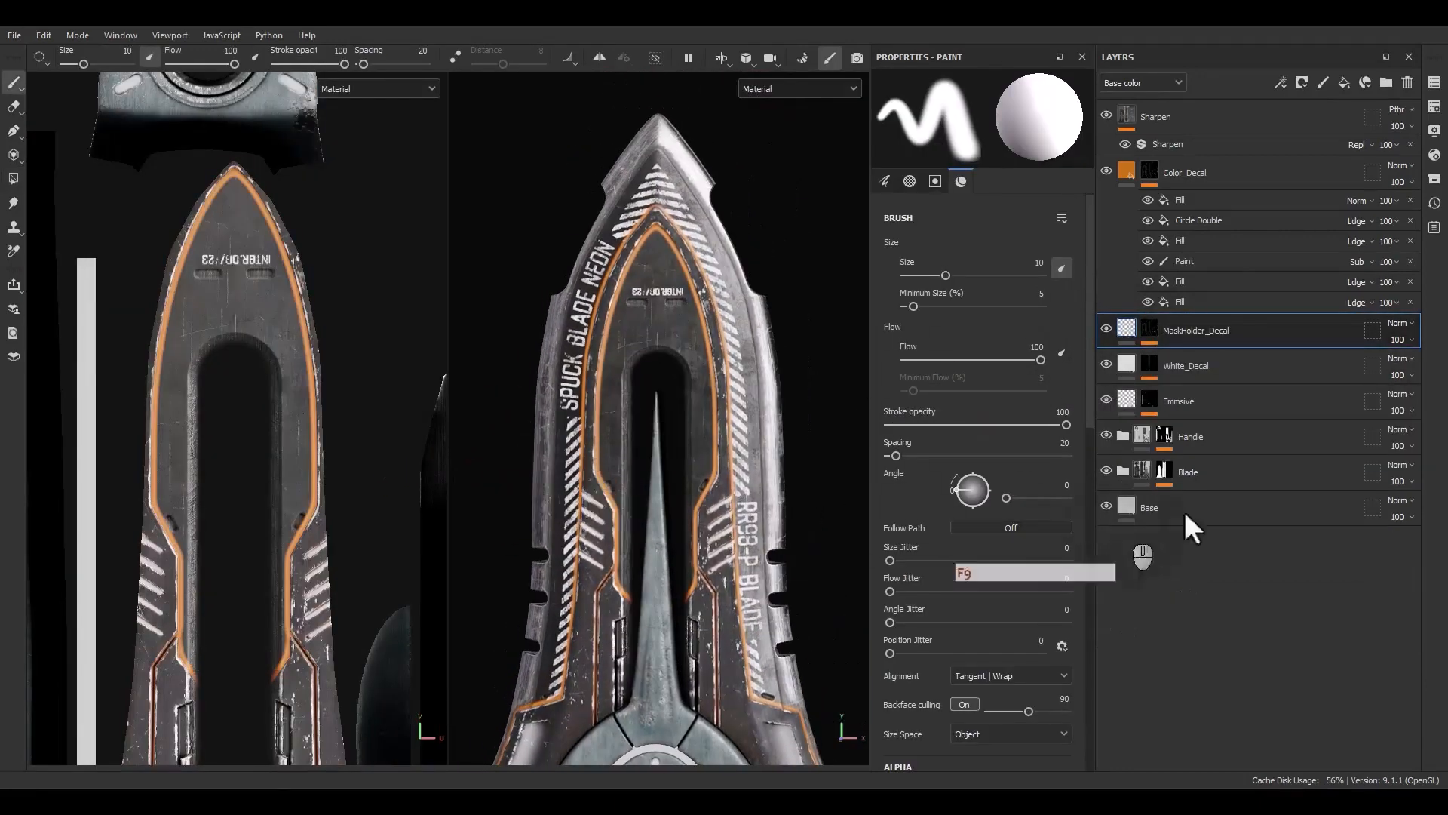
pyautogui.click(1147, 332)
pyautogui.press('F9')
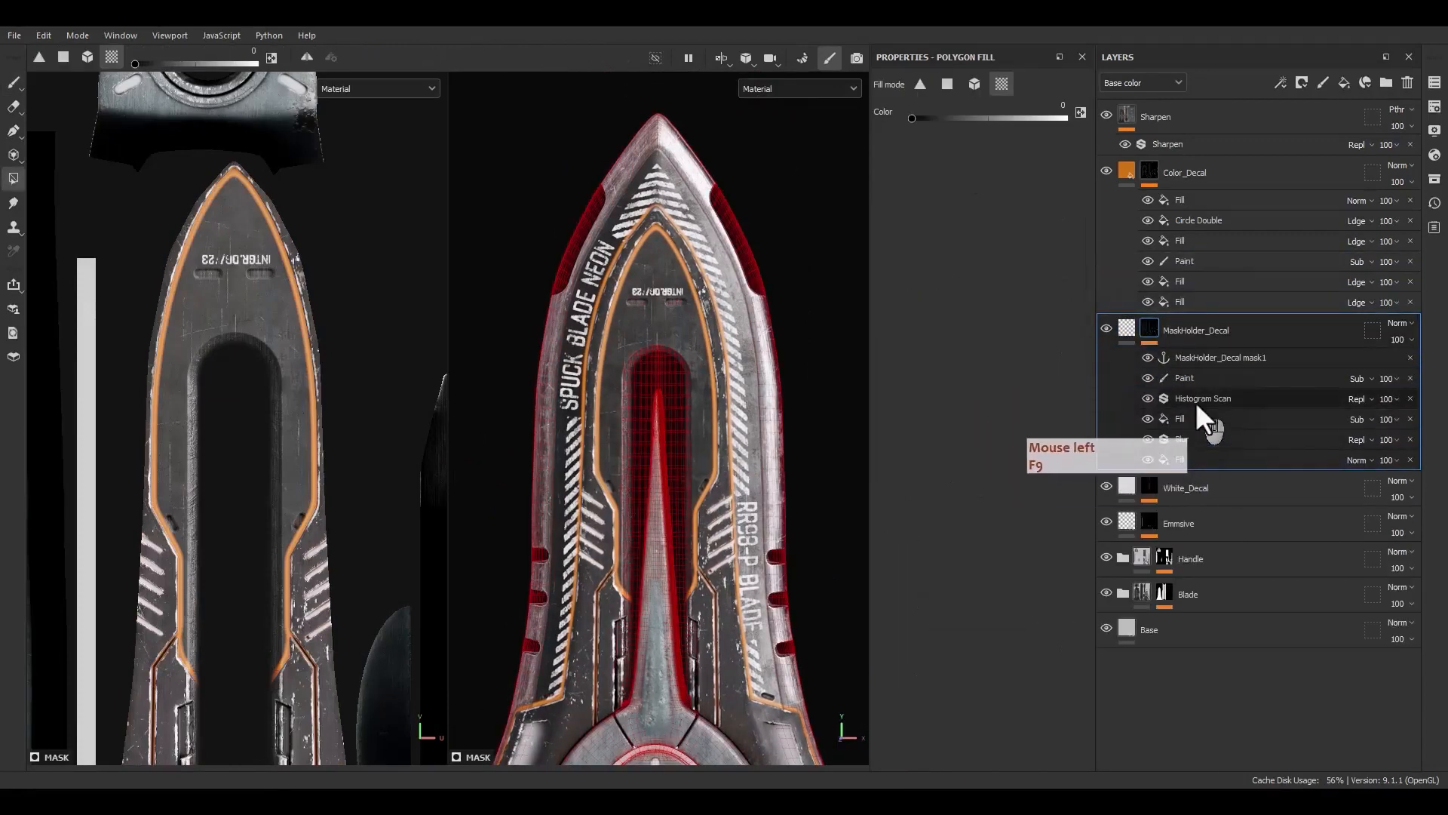
# Adjust the decal mask's filters, setting the Histogram Scan Position to 0.84
pyautogui.click(1191, 439)
pyautogui.moveTo(916, 199); pyautogui.dragTo(1053, 198)
pyautogui.click(1201, 398)
pyautogui.keyDown('alt'); pyautogui.moveTo(729, 450); pyautogui.dragTo(702, 407); pyautogui.keyUp('alt')
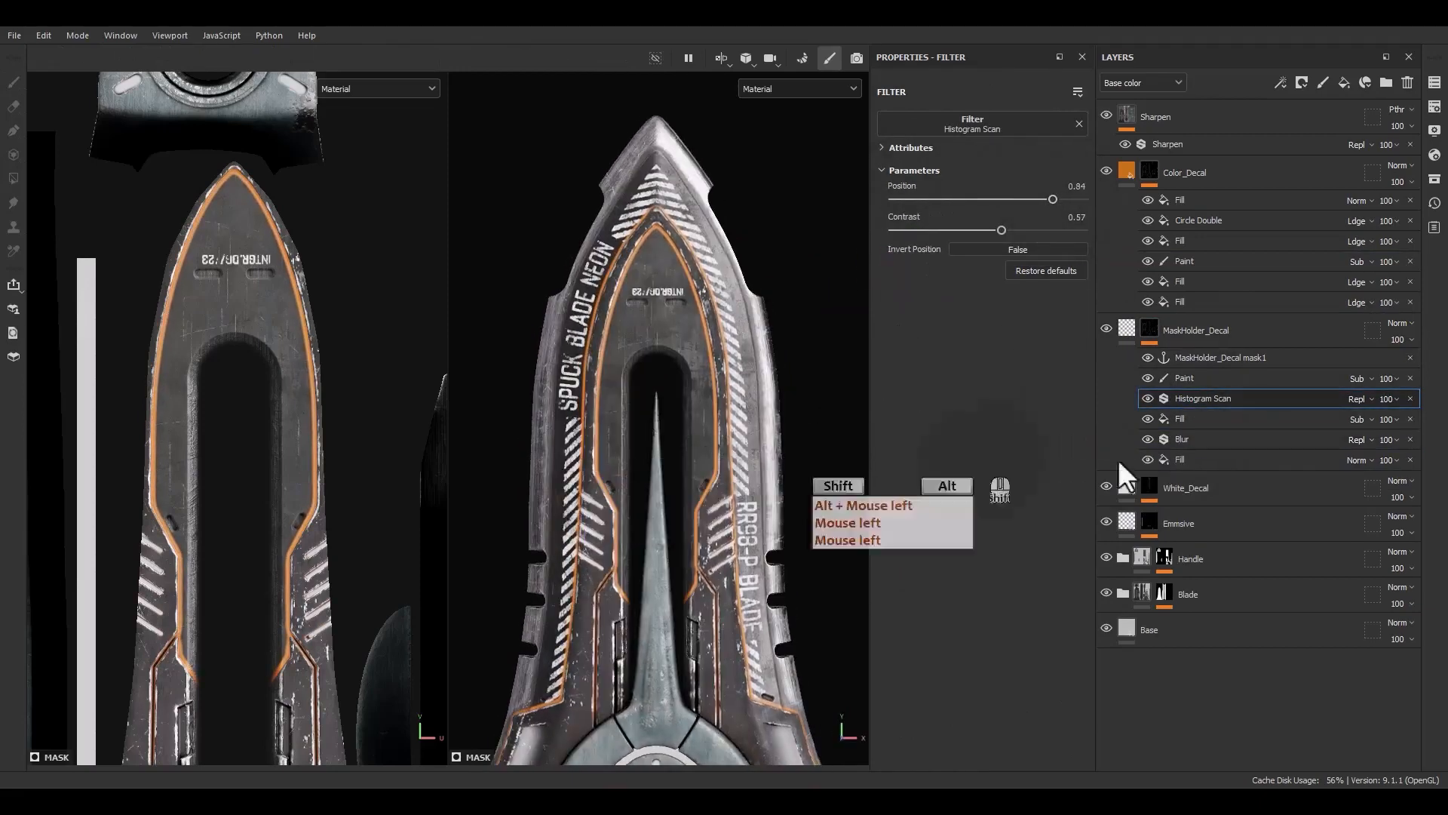
# Select the MaskHolder_Decal mask1 anchor point and examine the decals along the blade tip and edges
pyautogui.click(1185, 359)
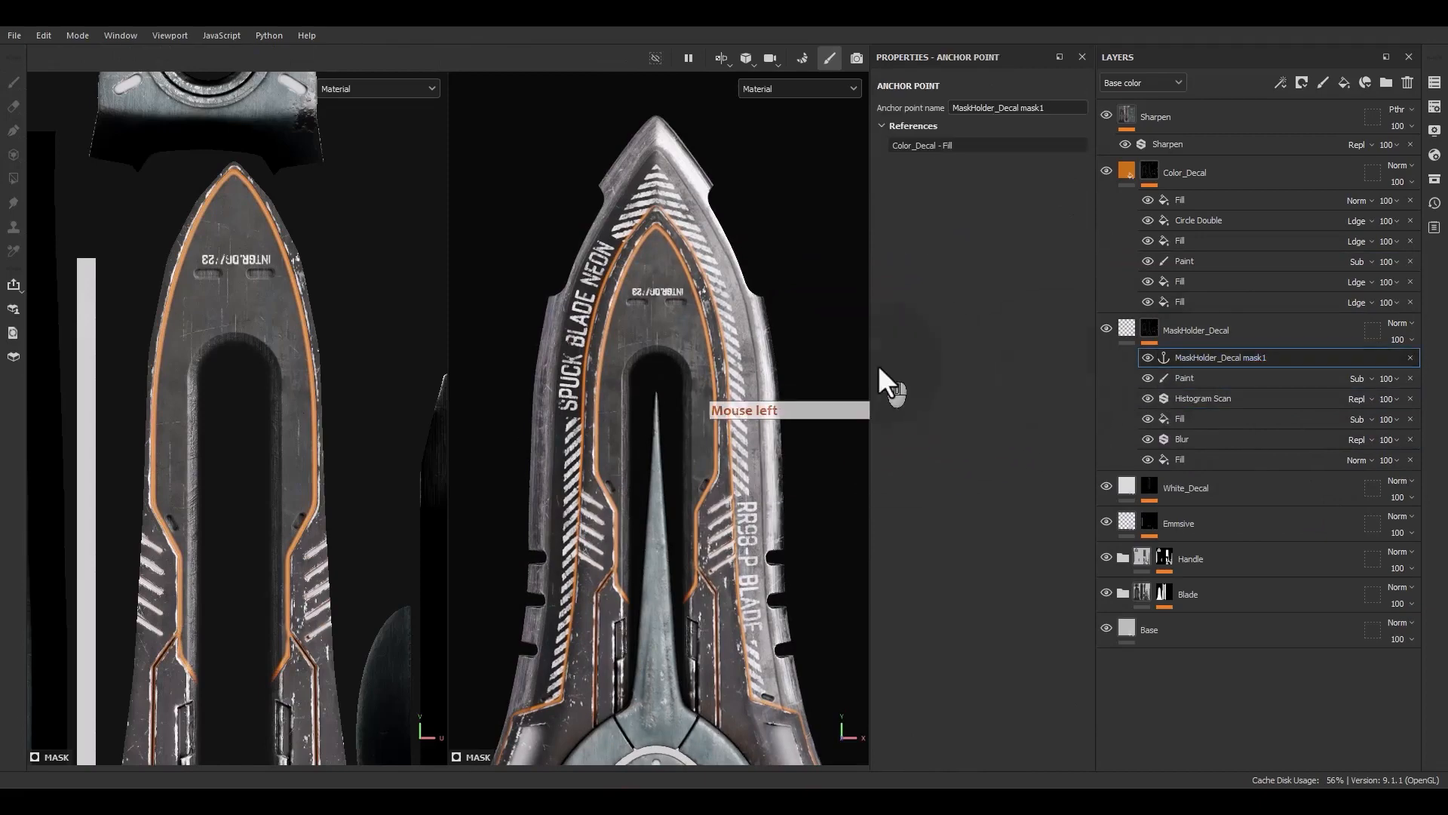
pyautogui.scroll(3, 681, 275)
pyautogui.keyDown('alt'); pyautogui.moveTo(728, 215); pyautogui.dragTo(653, 427, button='middle'); pyautogui.keyUp('alt')
pyautogui.scroll(2, 589, 340)
pyautogui.keyDown('alt'); pyautogui.moveTo(675, 535); pyautogui.dragTo(706, 502, button='middle'); pyautogui.keyUp('alt')
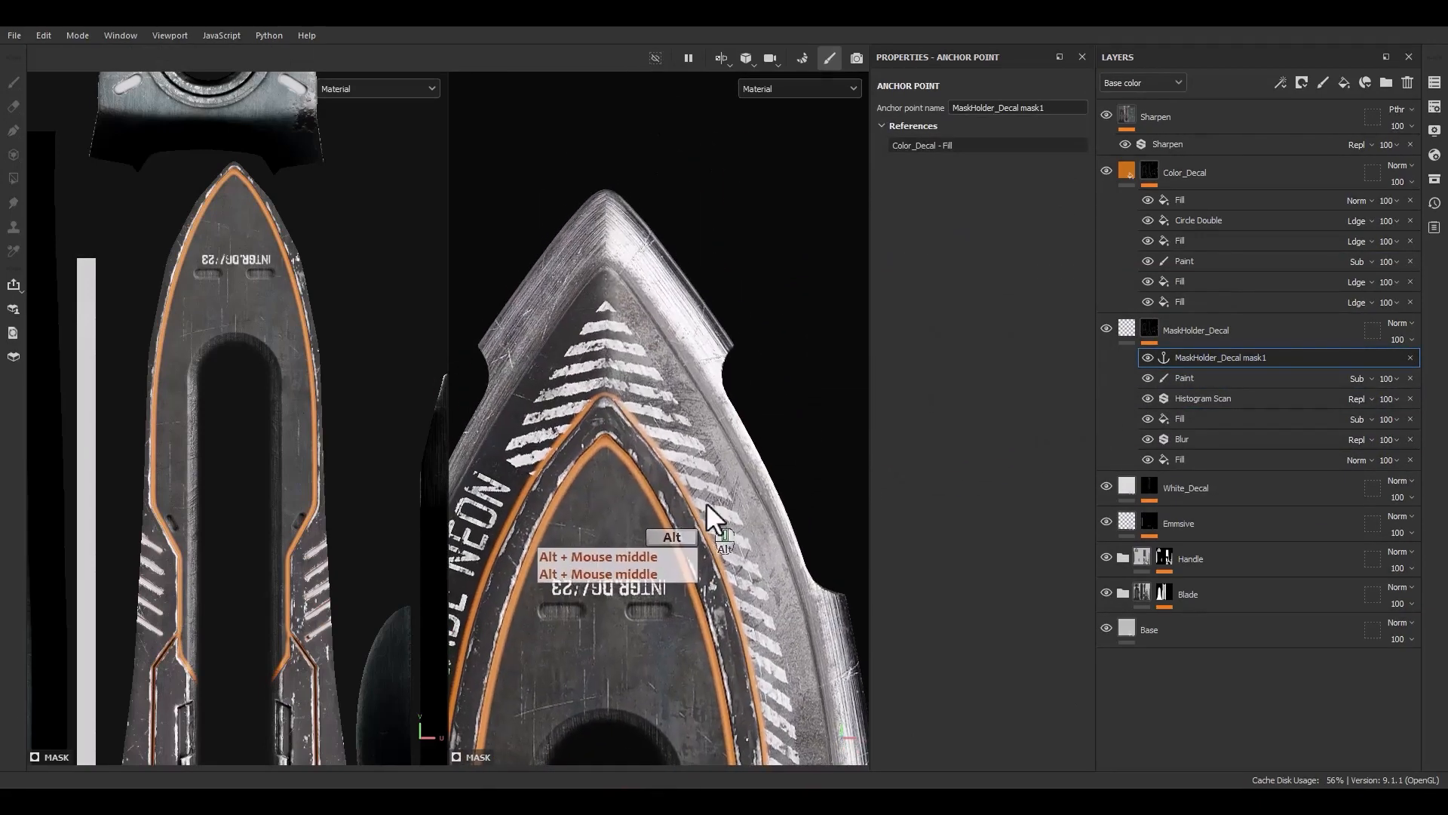
pyautogui.keyDown('alt'); pyautogui.moveTo(577, 591); pyautogui.dragTo(713, 133, button='middle'); pyautogui.keyUp('alt')
pyautogui.scroll(2, 624, 496)
pyautogui.keyDown('alt'); pyautogui.moveTo(674, 513); pyautogui.dragTo(696, 177, button='middle'); pyautogui.keyUp('alt')
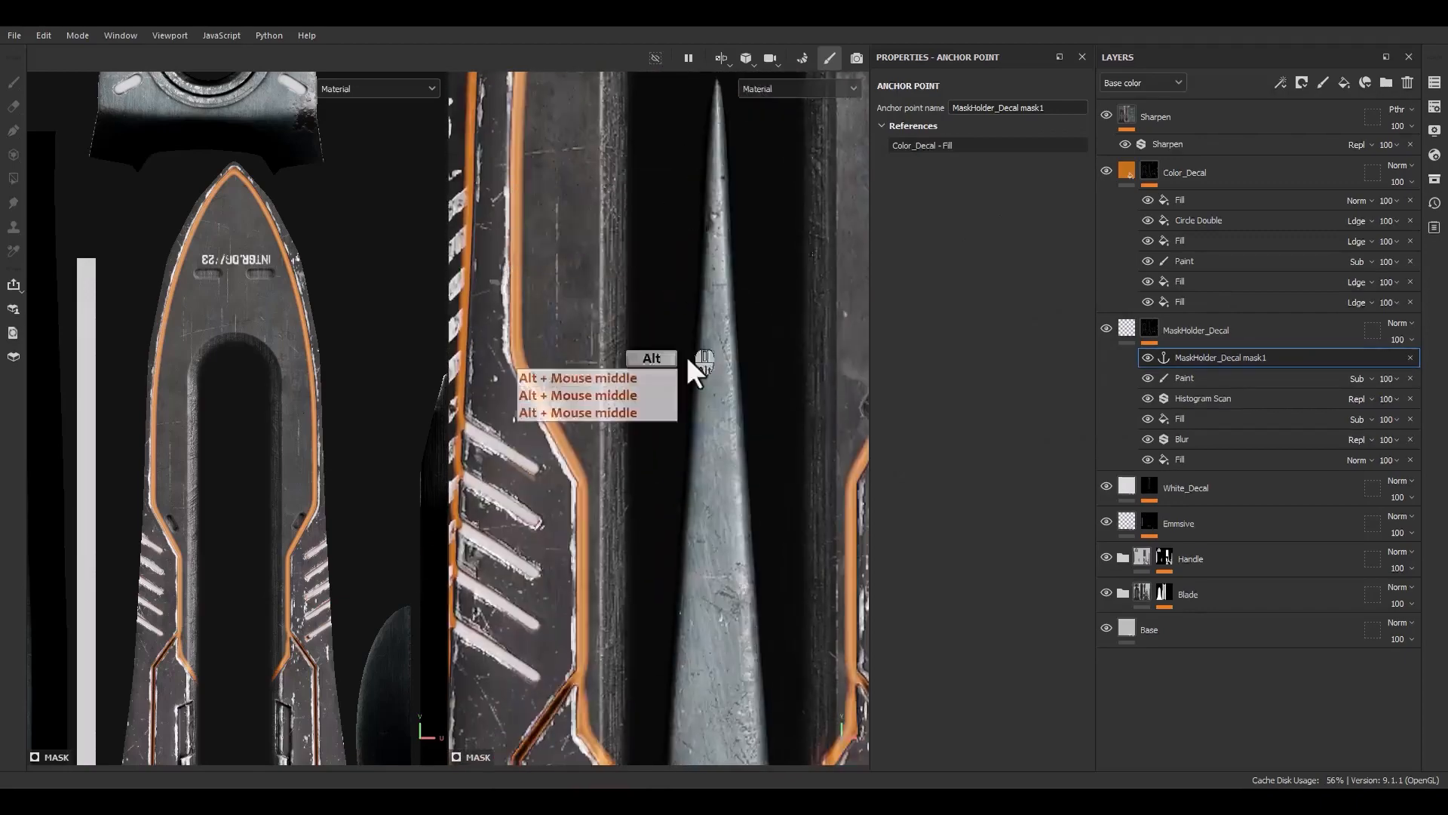
pyautogui.keyDown('alt'); pyautogui.moveTo(685, 378); pyautogui.dragTo(630, 26, button='right'); pyautogui.keyUp('alt')
pyautogui.keyDown('alt'); pyautogui.moveTo(695, 362); pyautogui.dragTo(689, 215, button='right'); pyautogui.keyUp('alt')
pyautogui.keyDown('alt'); pyautogui.moveTo(684, 294); pyautogui.dragTo(656, 333, button='middle'); pyautogui.keyUp('alt')
# Add a fill above the anchor point in MaskHolder_Decal's mask and preview the mask while toggling it
pyautogui.rightClick(1193, 359)
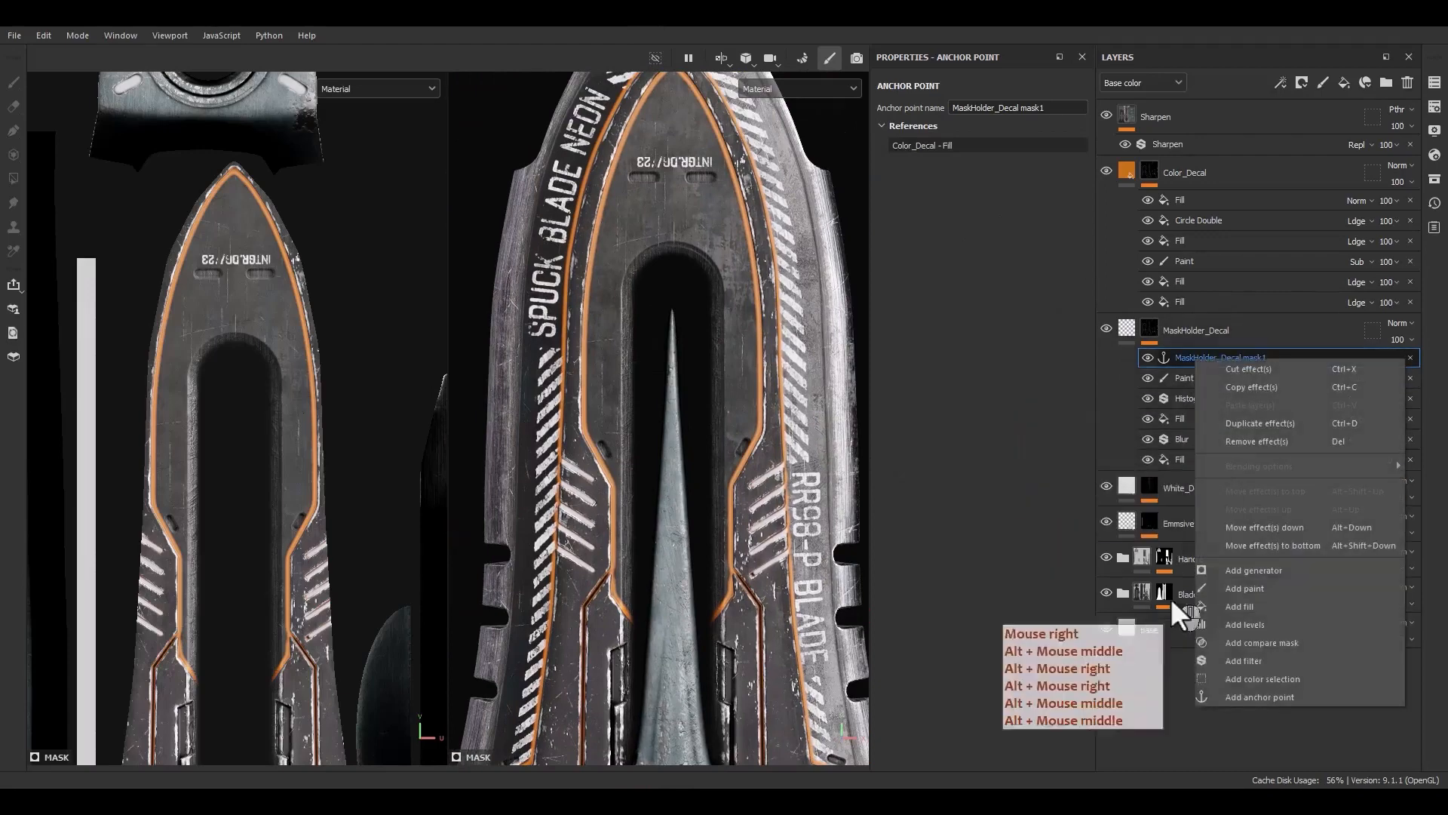
pyautogui.click(1231, 608)
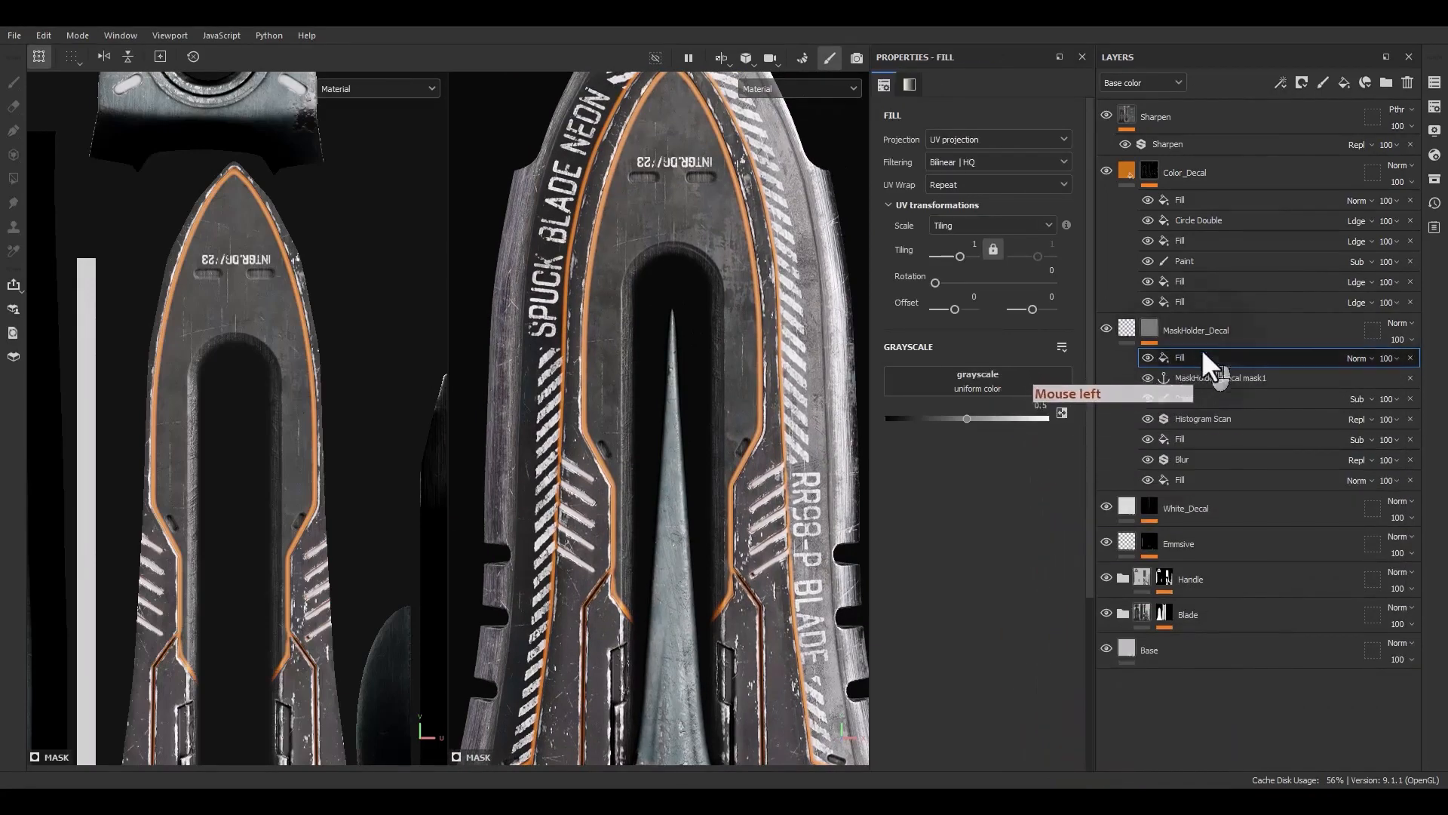
pyautogui.rightClick(1190, 360)
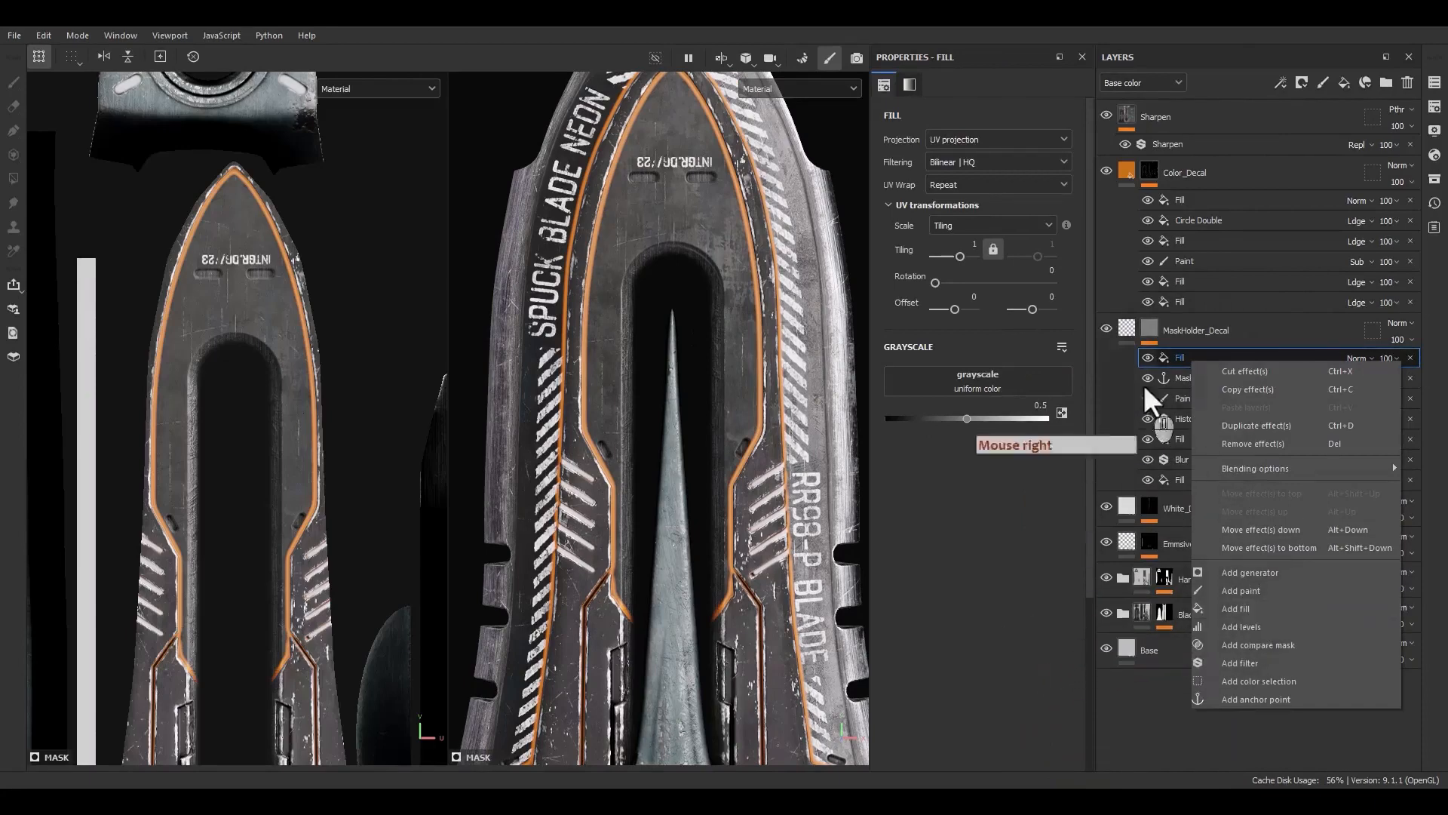
pyautogui.keyDown('alt'); pyautogui.click(1148, 329); pyautogui.keyUp('alt')
pyautogui.click(1146, 358)
pyautogui.click(1146, 359)
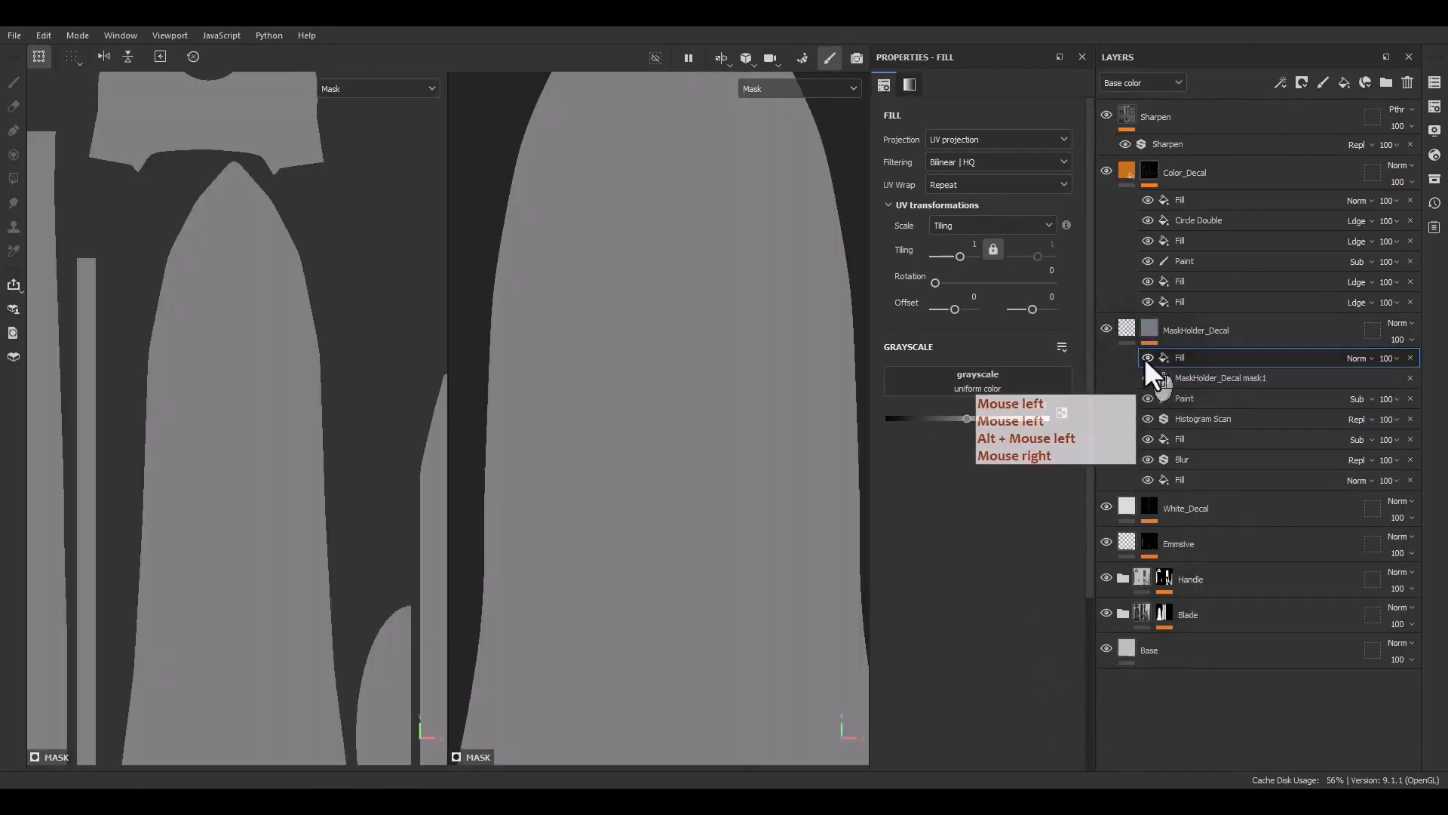
pyautogui.click(1146, 358)
pyautogui.click(1146, 358)
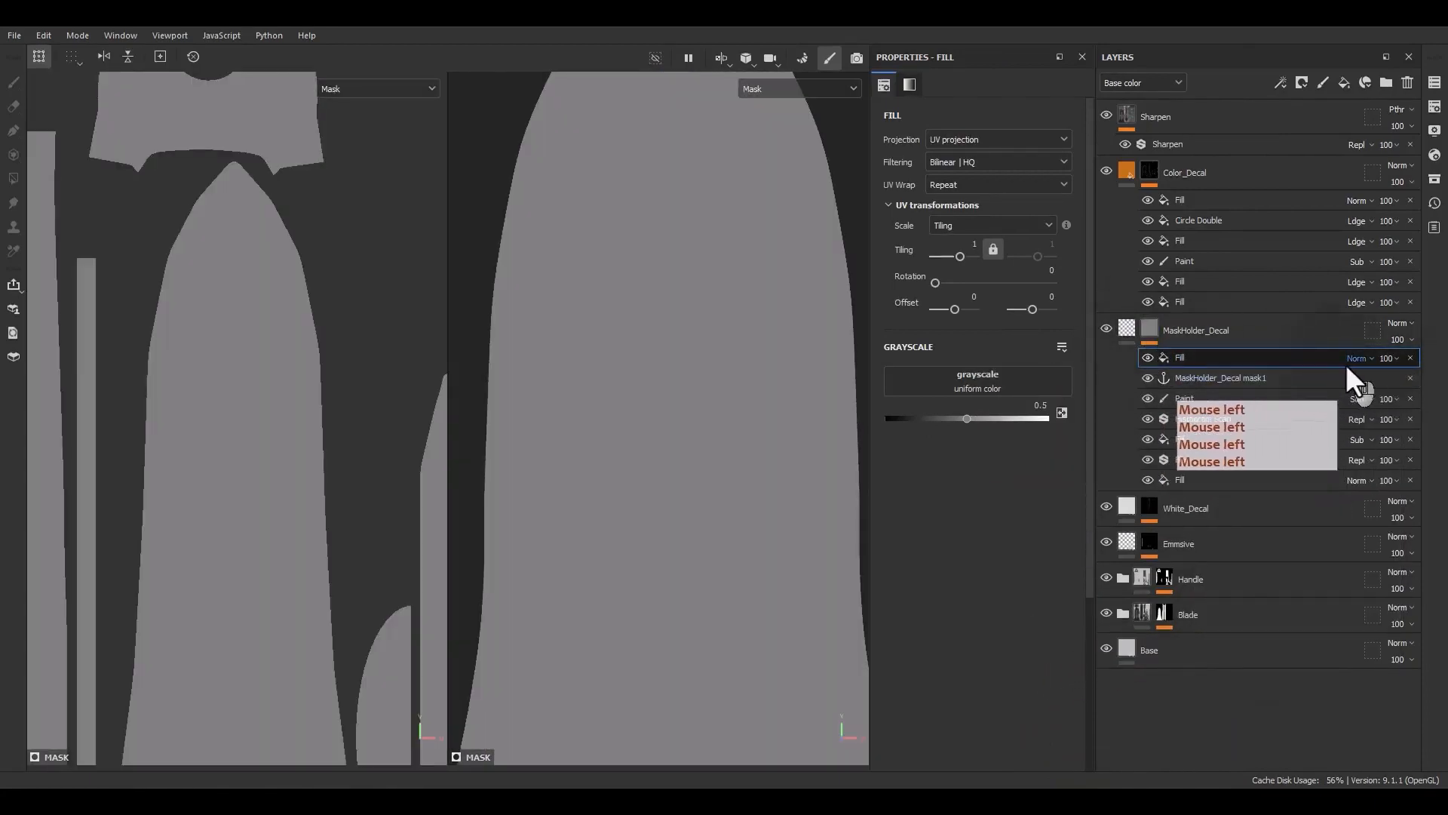
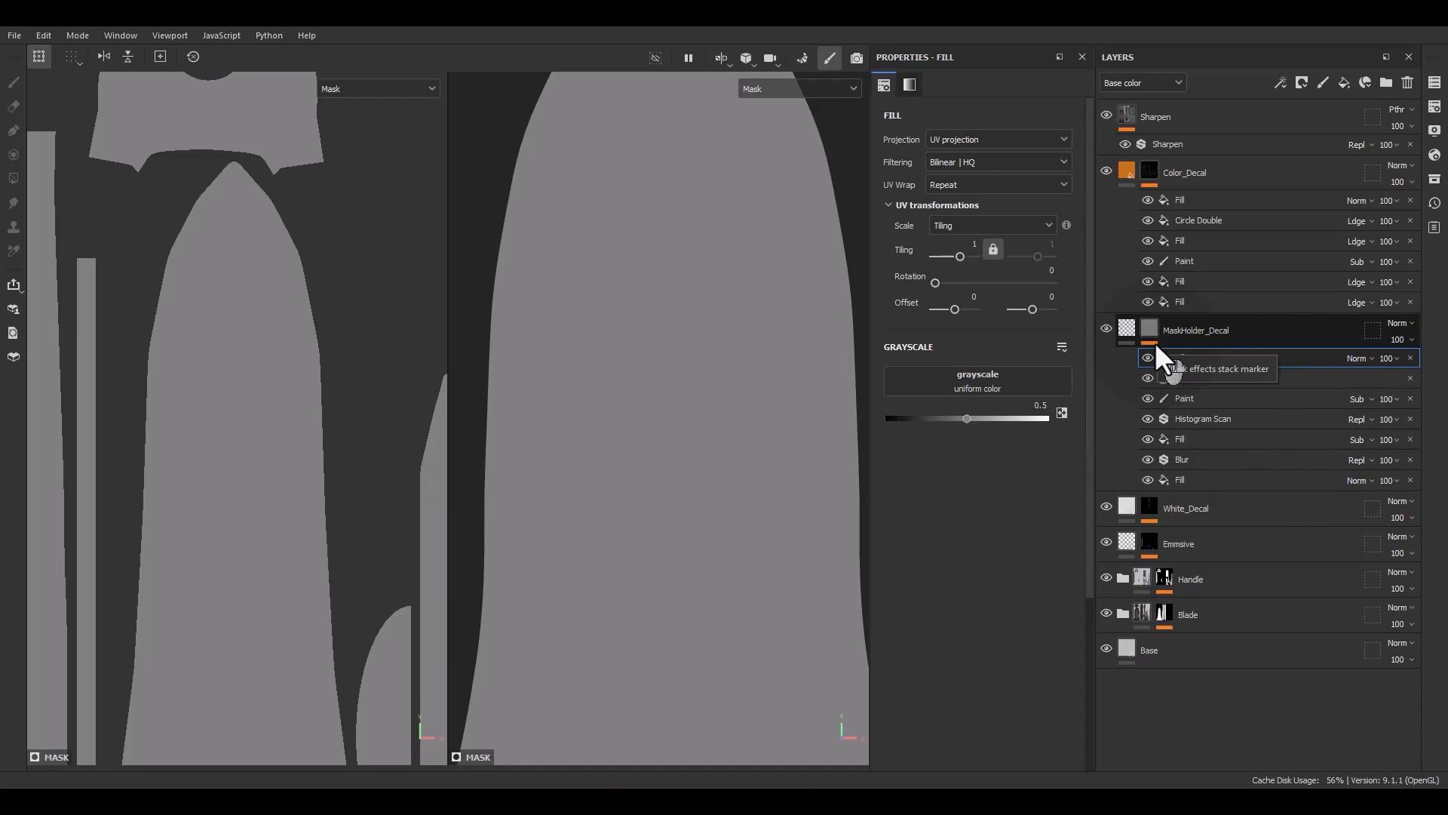
# Set the new mask fill's grayscale source to the Level2 mask anchor point
pyautogui.click(1171, 364)
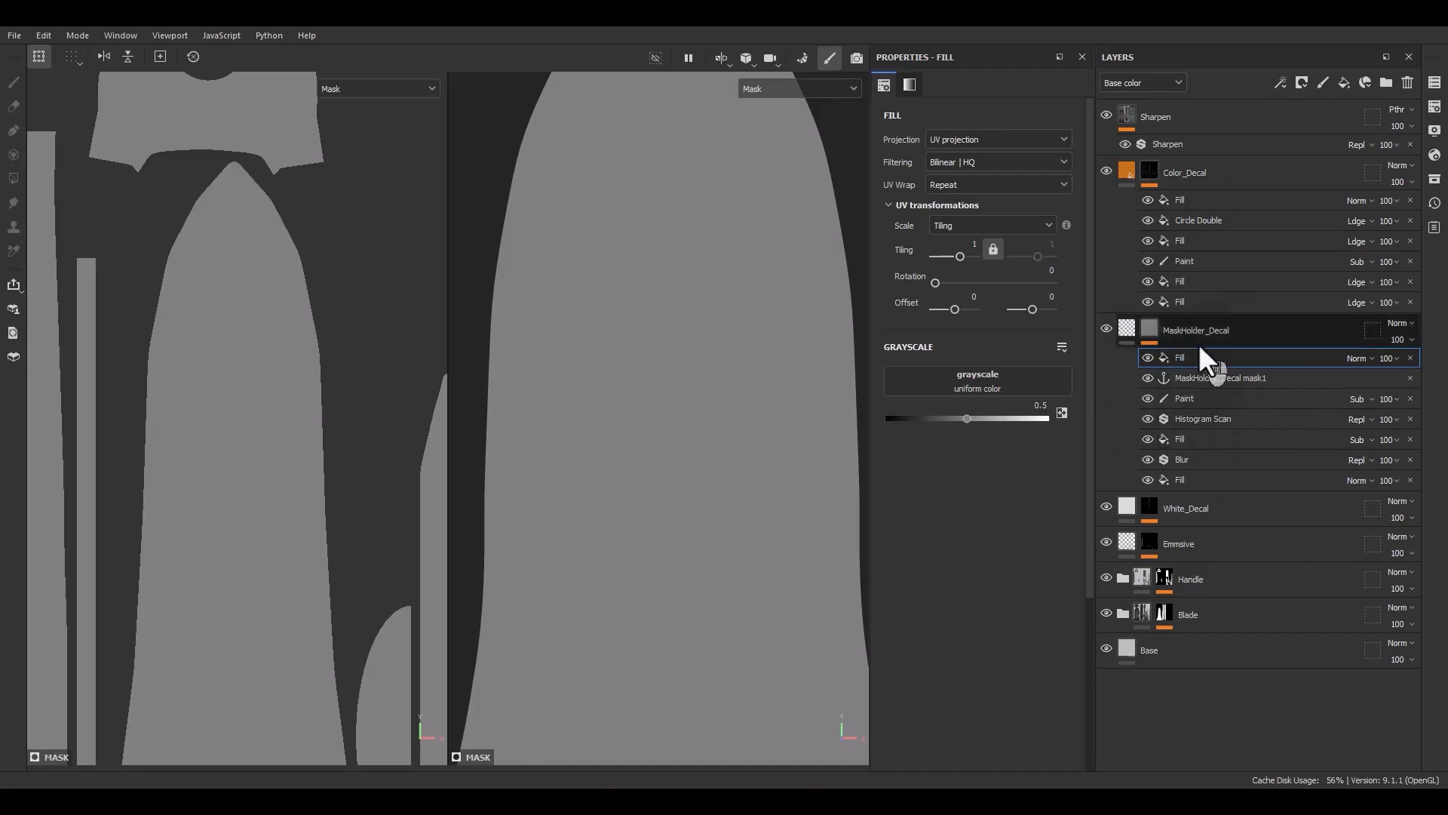
pyautogui.click(967, 381)
pyautogui.click(1074, 395)
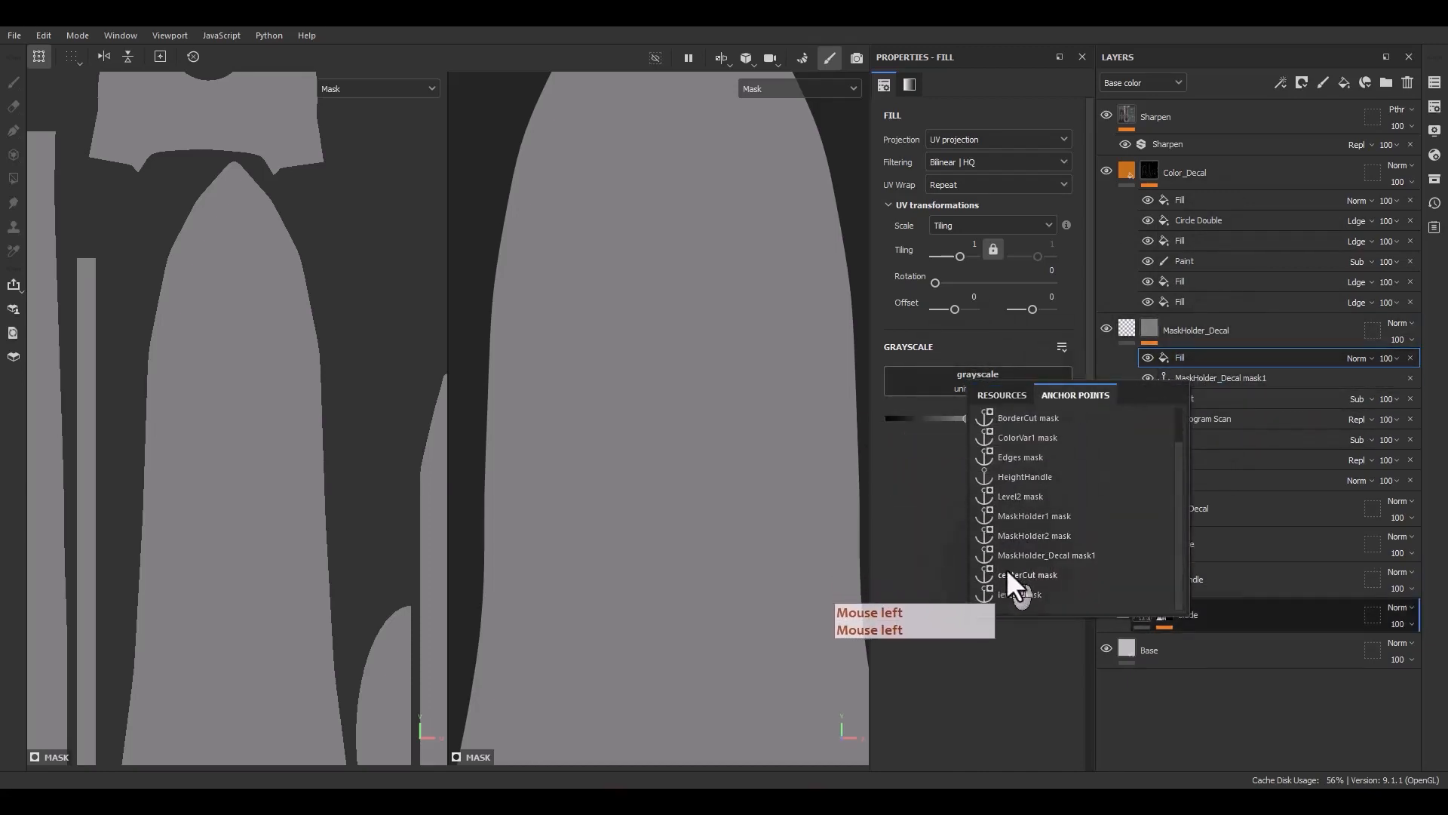
pyautogui.scroll(1, 1024, 482)
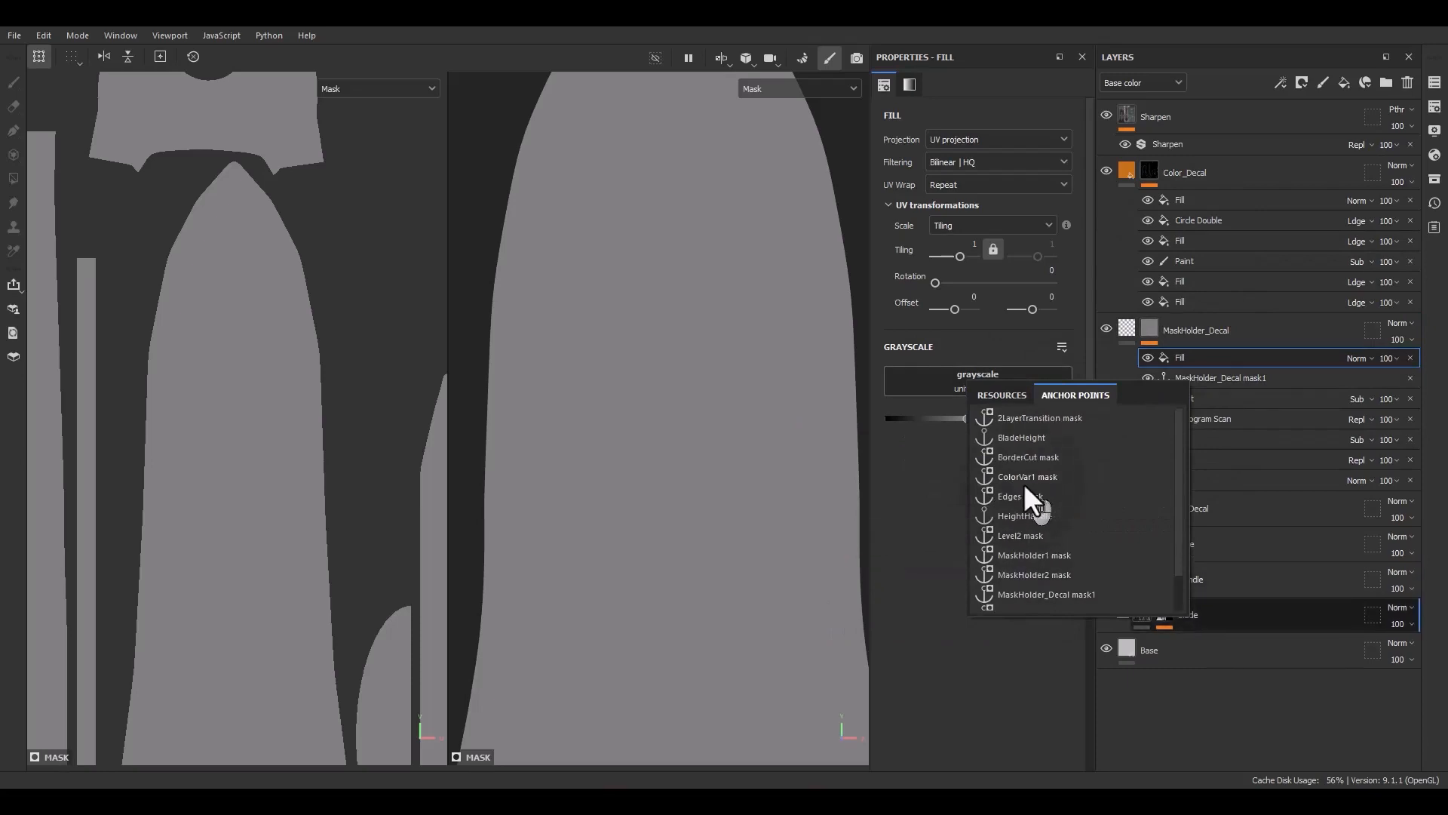
pyautogui.click(1022, 535)
# Duplicate the Histogram Scan, Fill and Blur effects above the MaskHolder_Decal mask1 anchor point
pyautogui.moveTo(694, 384)
pyautogui.keyDown('alt'); pyautogui.mouseDown()
pyautogui.moveTo(744, 386)
pyautogui.moveTo(691, 354)
pyautogui.mouseUp(); pyautogui.keyUp('alt')
pyautogui.keyDown('alt'); pyautogui.moveTo(691, 354); pyautogui.dragTo(627, 75, button='right'); pyautogui.keyUp('alt')
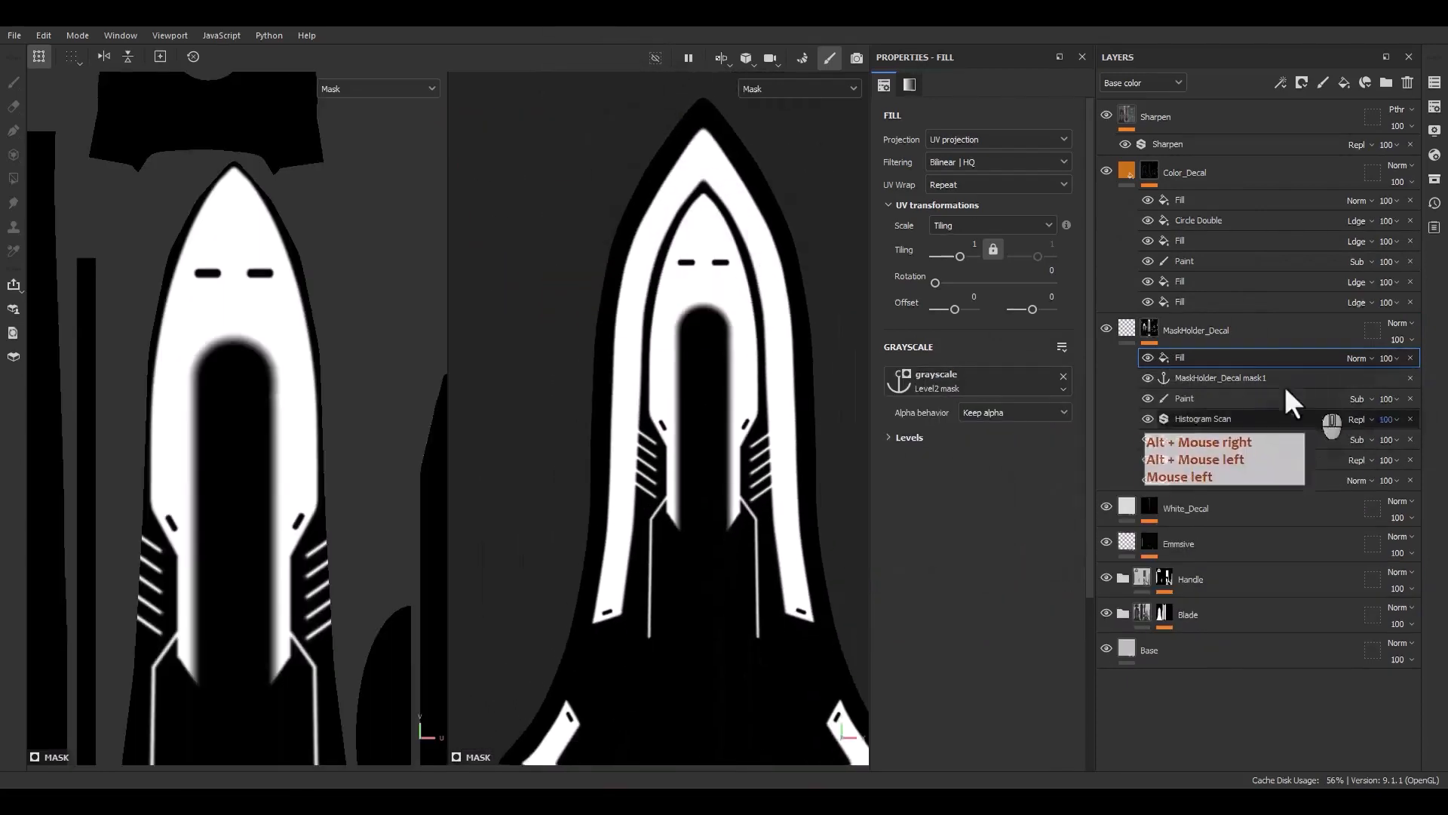
pyautogui.click(1191, 457)
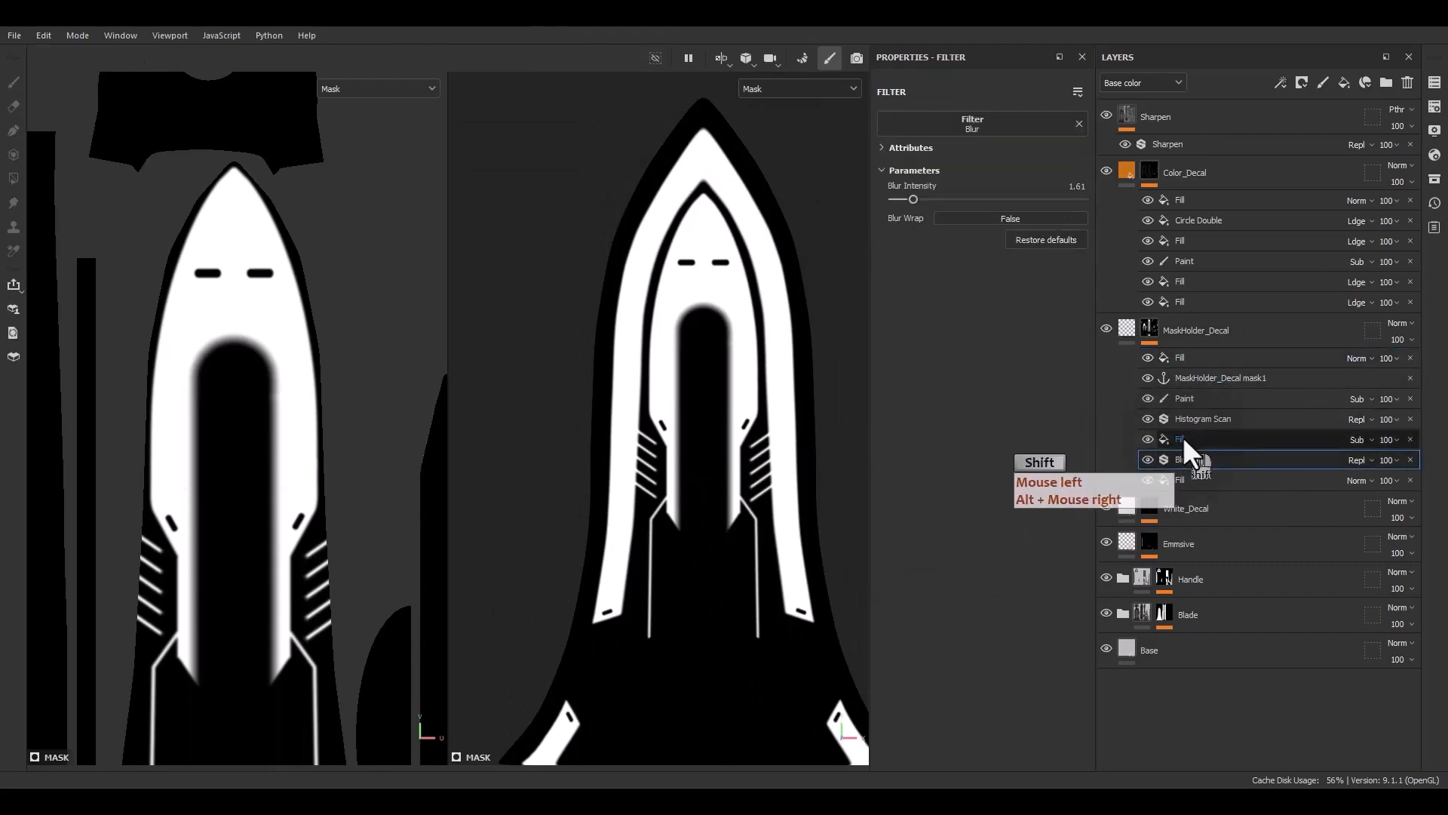
pyautogui.keyDown('ctrl'); pyautogui.click(1183, 437); pyautogui.keyUp('ctrl')
pyautogui.keyDown('ctrl'); pyautogui.click(1192, 420); pyautogui.keyUp('ctrl')
pyautogui.keyDown('alt'); pyautogui.moveTo(1201, 423); pyautogui.dragTo(1187, 355); pyautogui.keyUp('alt')
# Set the duplicated subtract fill's grayscale source to the Level2 mask anchor point
pyautogui.click(1183, 380)
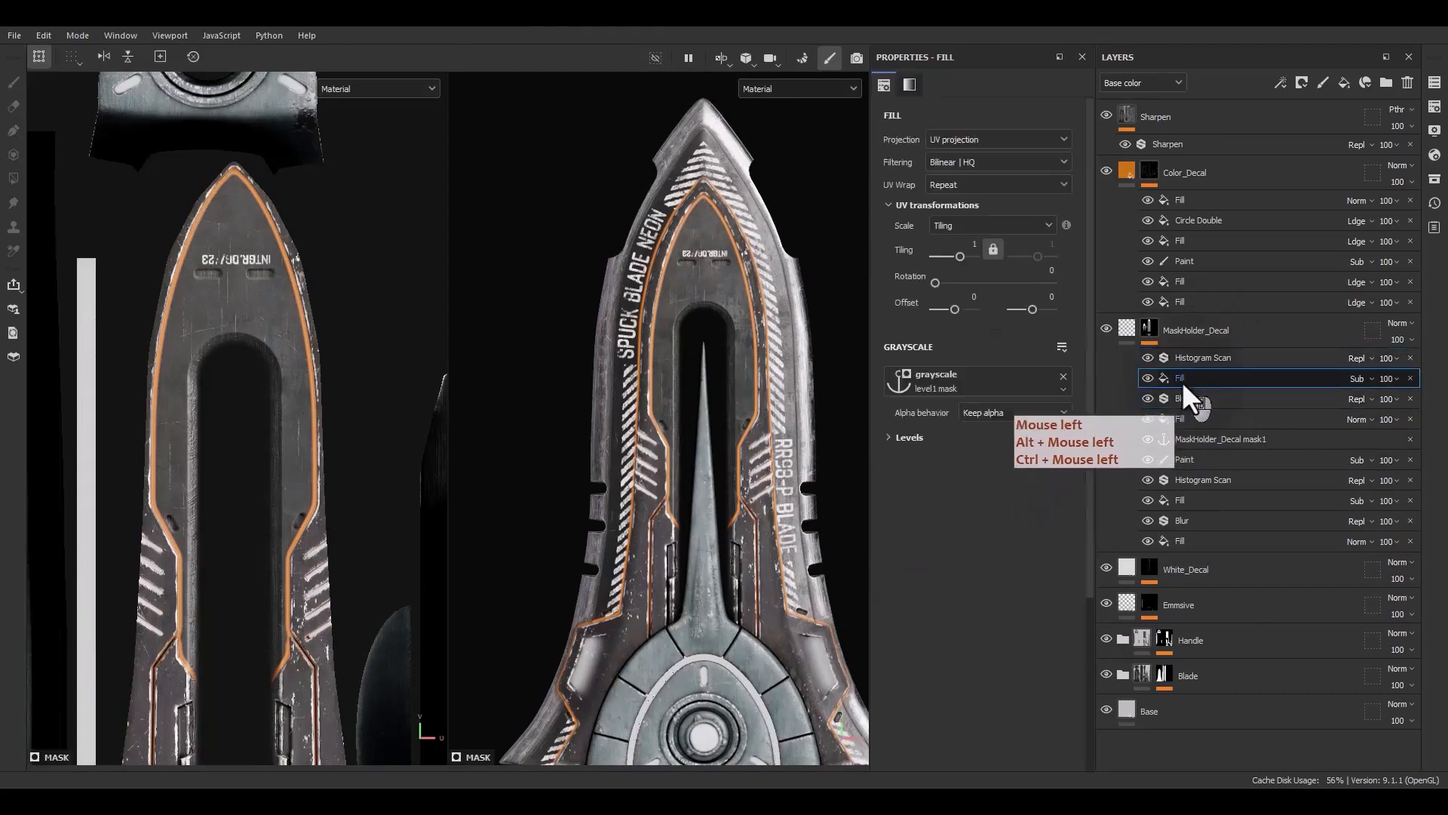
pyautogui.click(1031, 380)
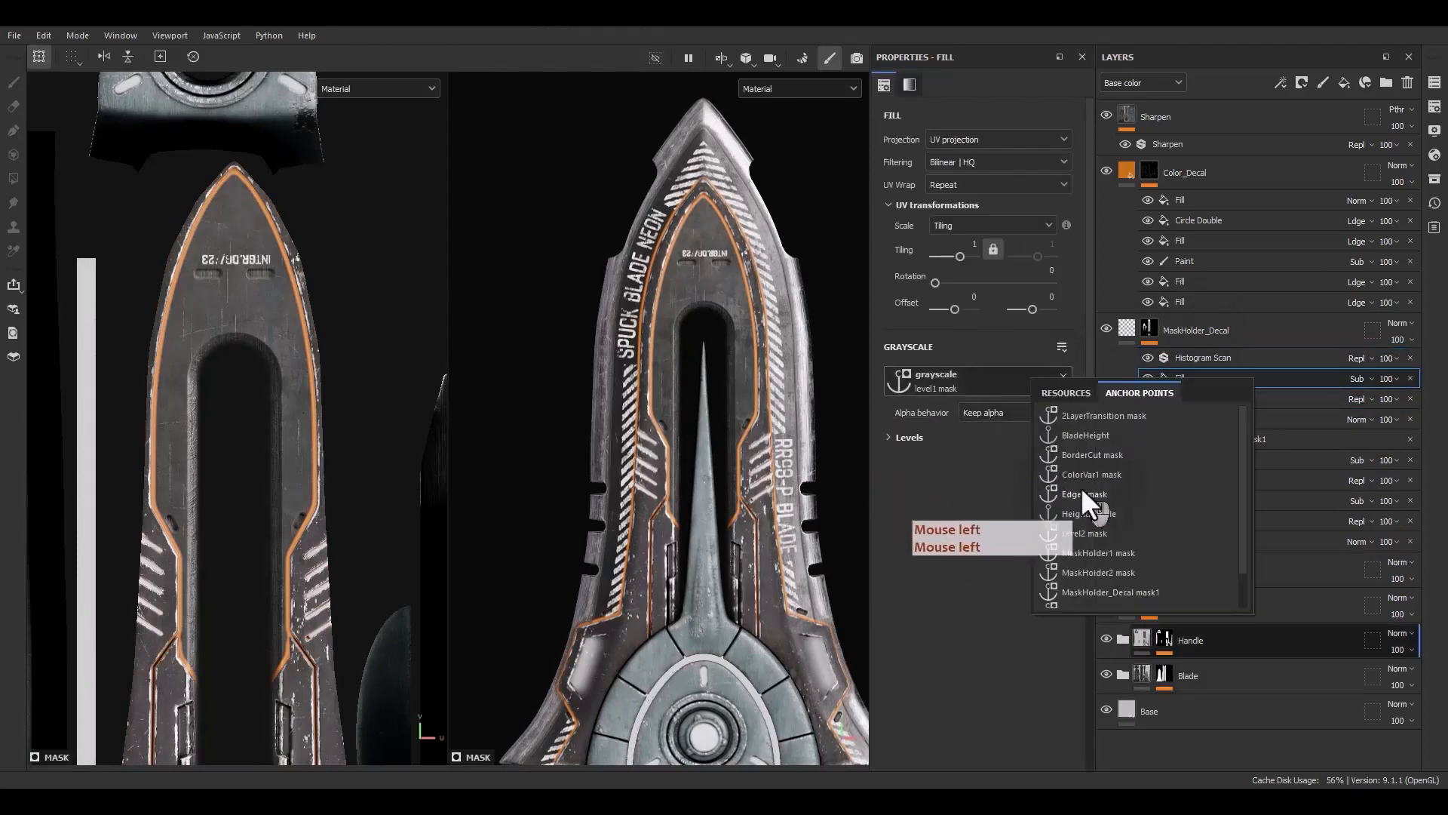
pyautogui.click(1069, 533)
# Add an anchor point at the top of the MaskHolder_Decal mask stack named MaskHolder_Decal mask2
pyautogui.keyDown('alt'); pyautogui.click(1148, 329); pyautogui.keyUp('alt')
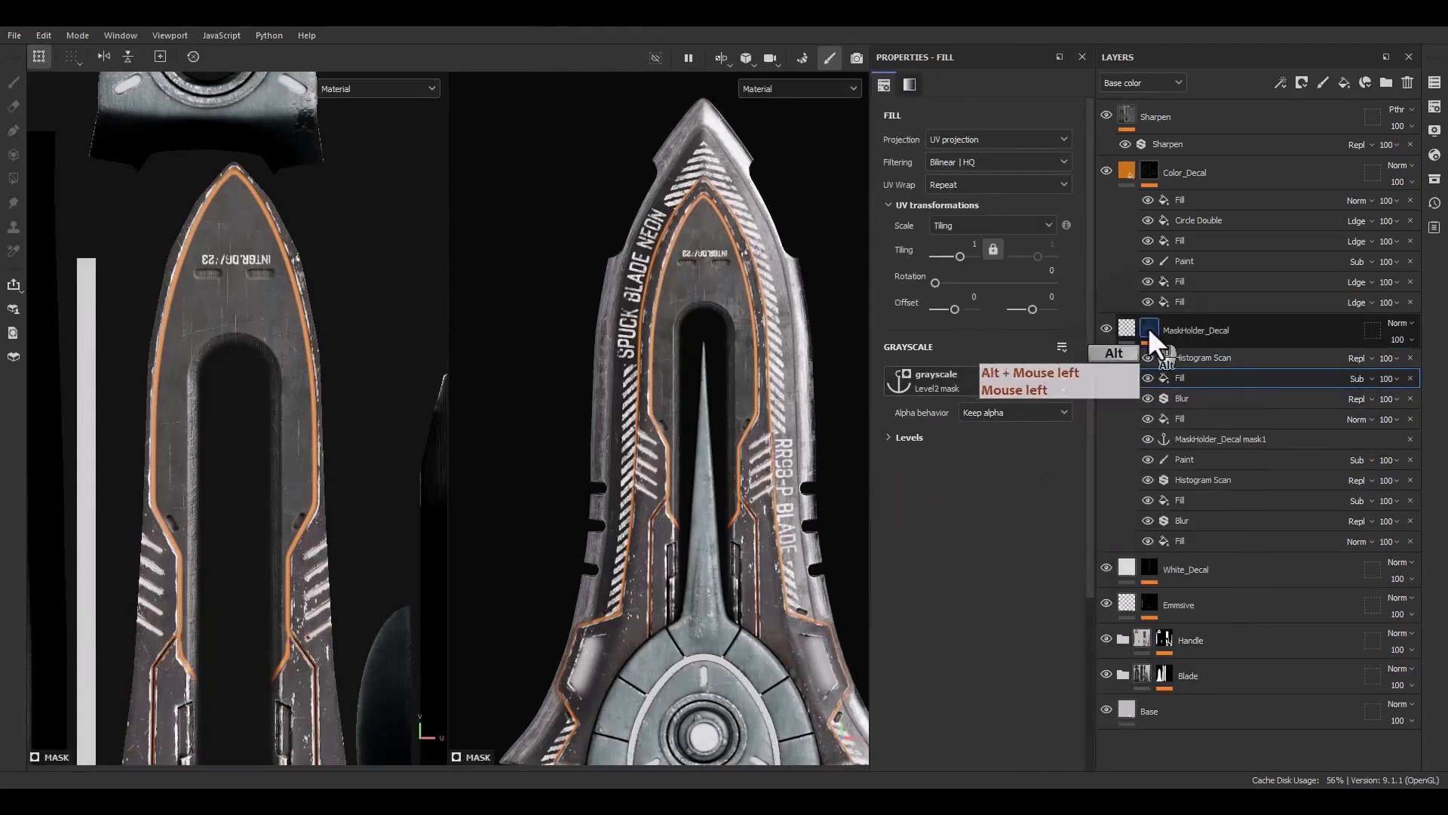
pyautogui.moveTo(697, 389)
pyautogui.keyDown('alt'); pyautogui.mouseDown()
pyautogui.moveTo(795, 351)
pyautogui.moveTo(675, 377)
pyautogui.mouseUp(); pyautogui.keyUp('alt')
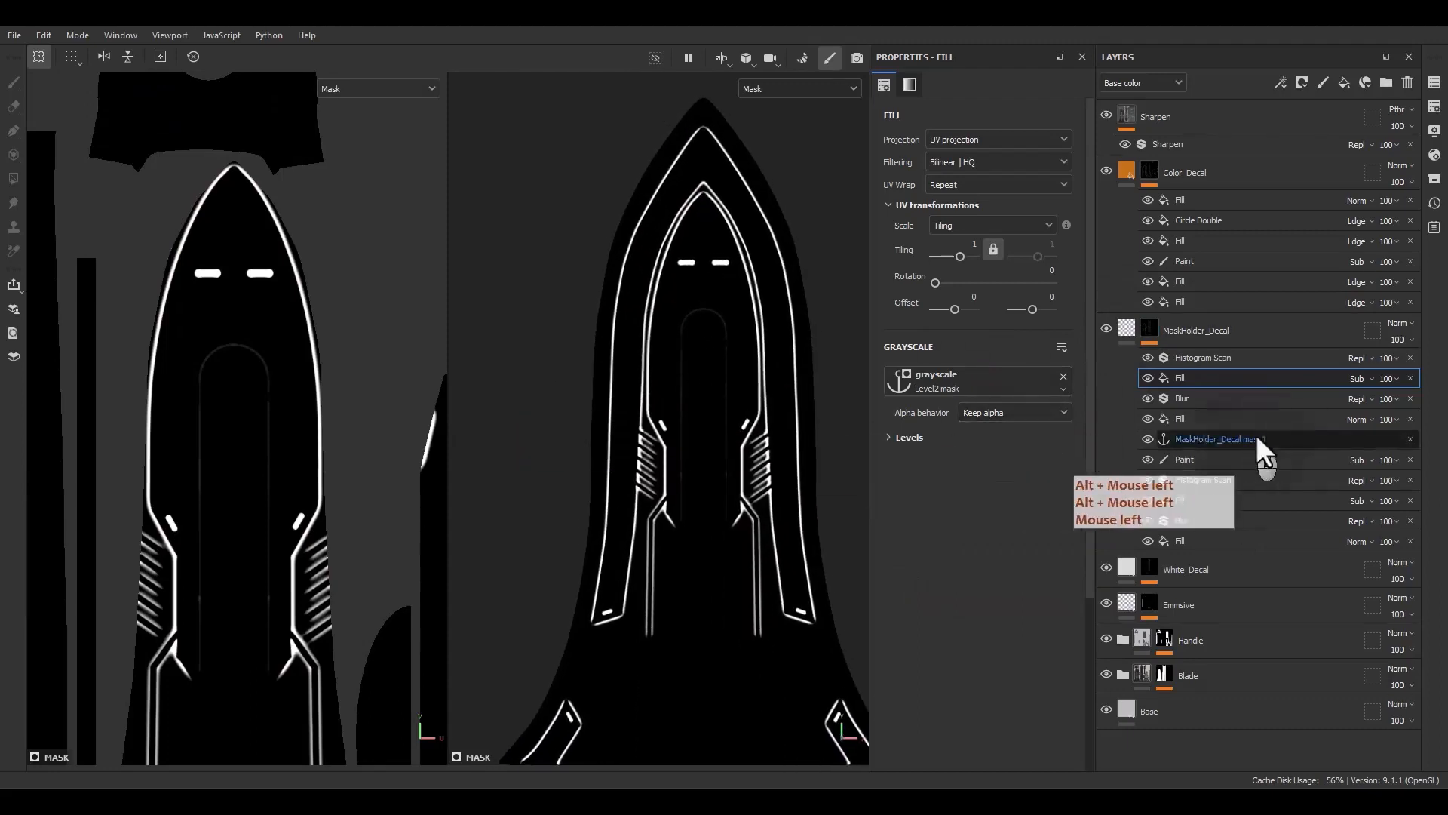
pyautogui.click(1148, 378)
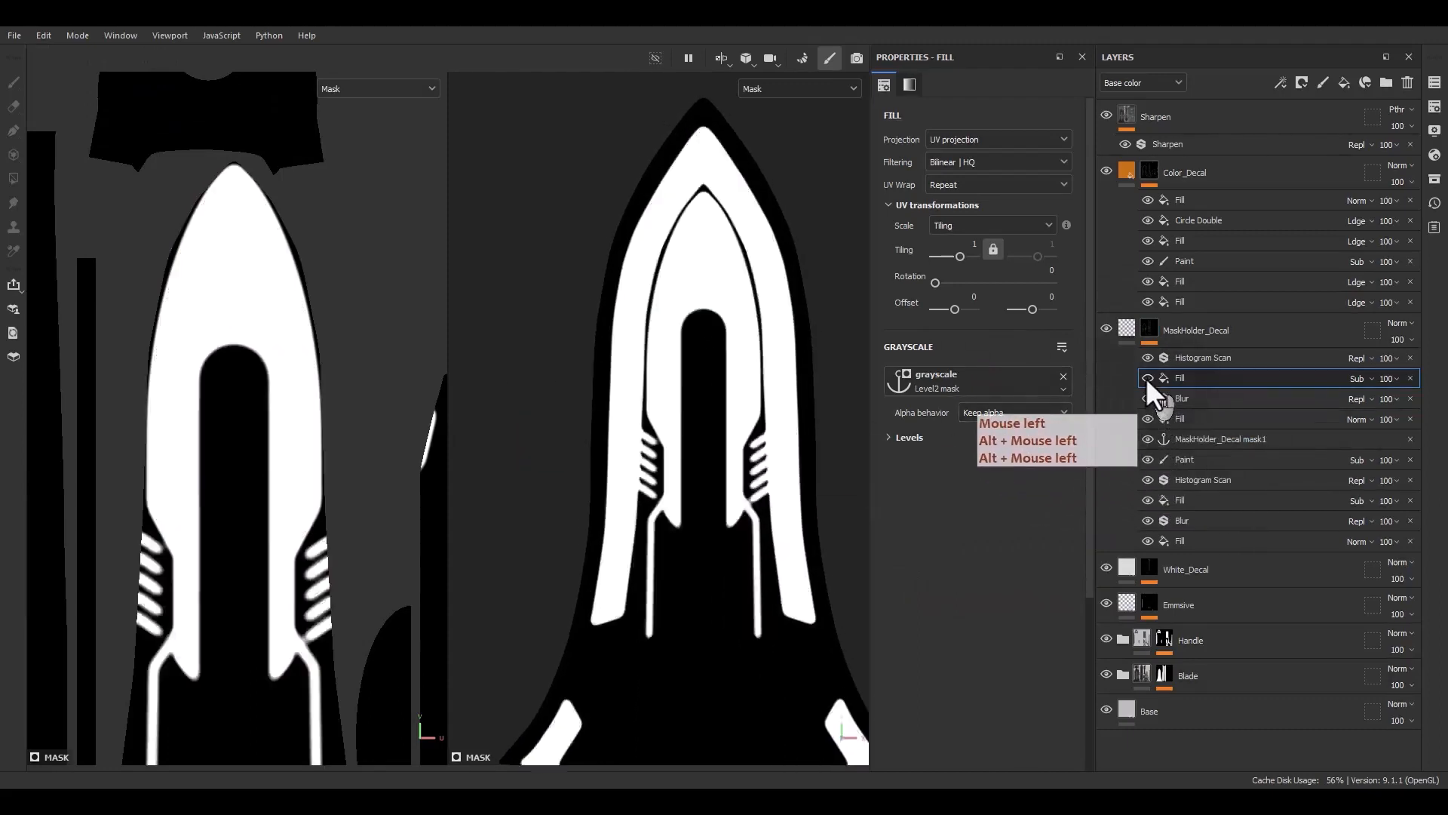
pyautogui.click(1188, 358)
pyautogui.rightClick(1191, 361)
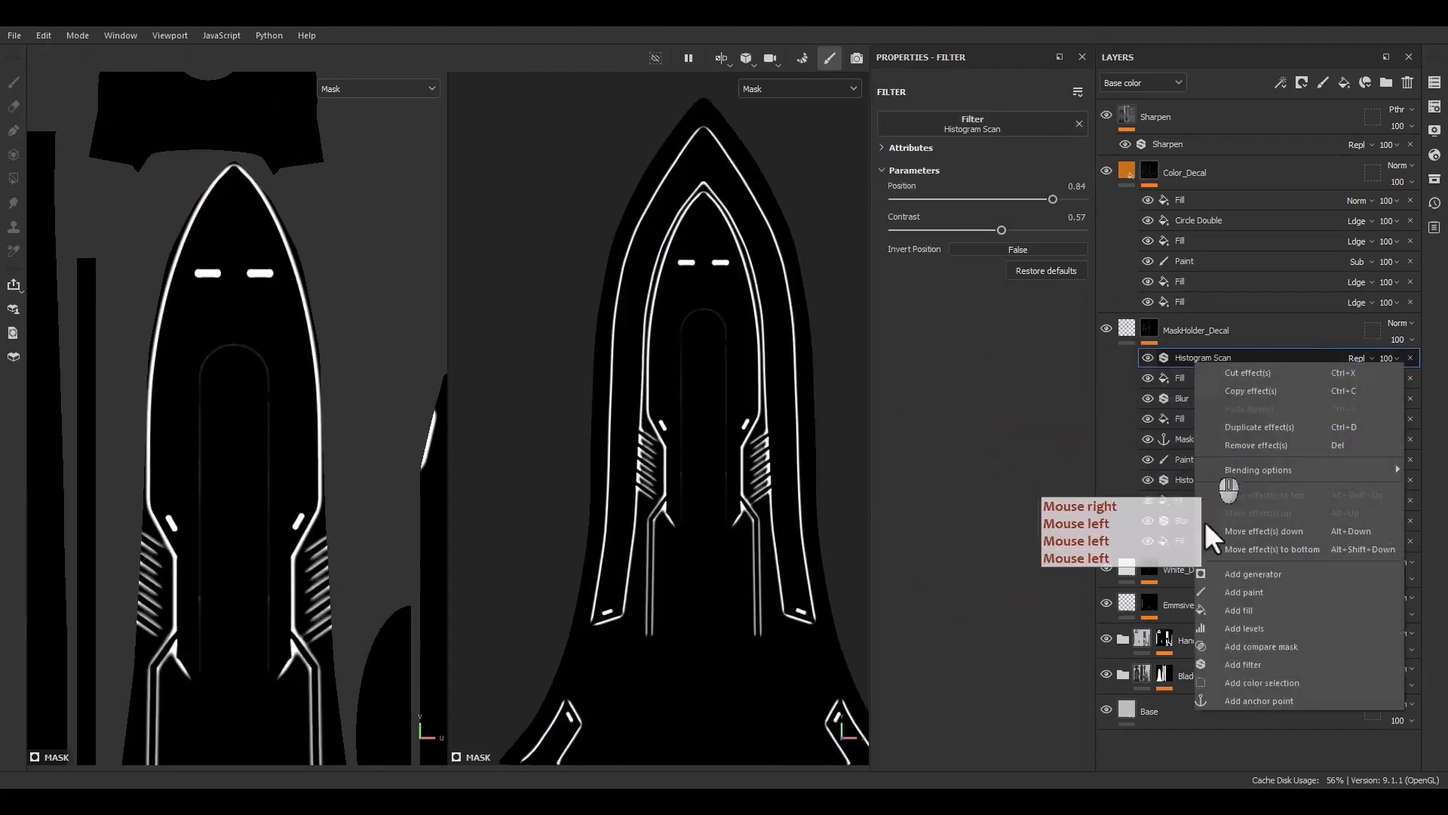
pyautogui.click(1246, 698)
pyautogui.click(1263, 359)
pyautogui.write('2')
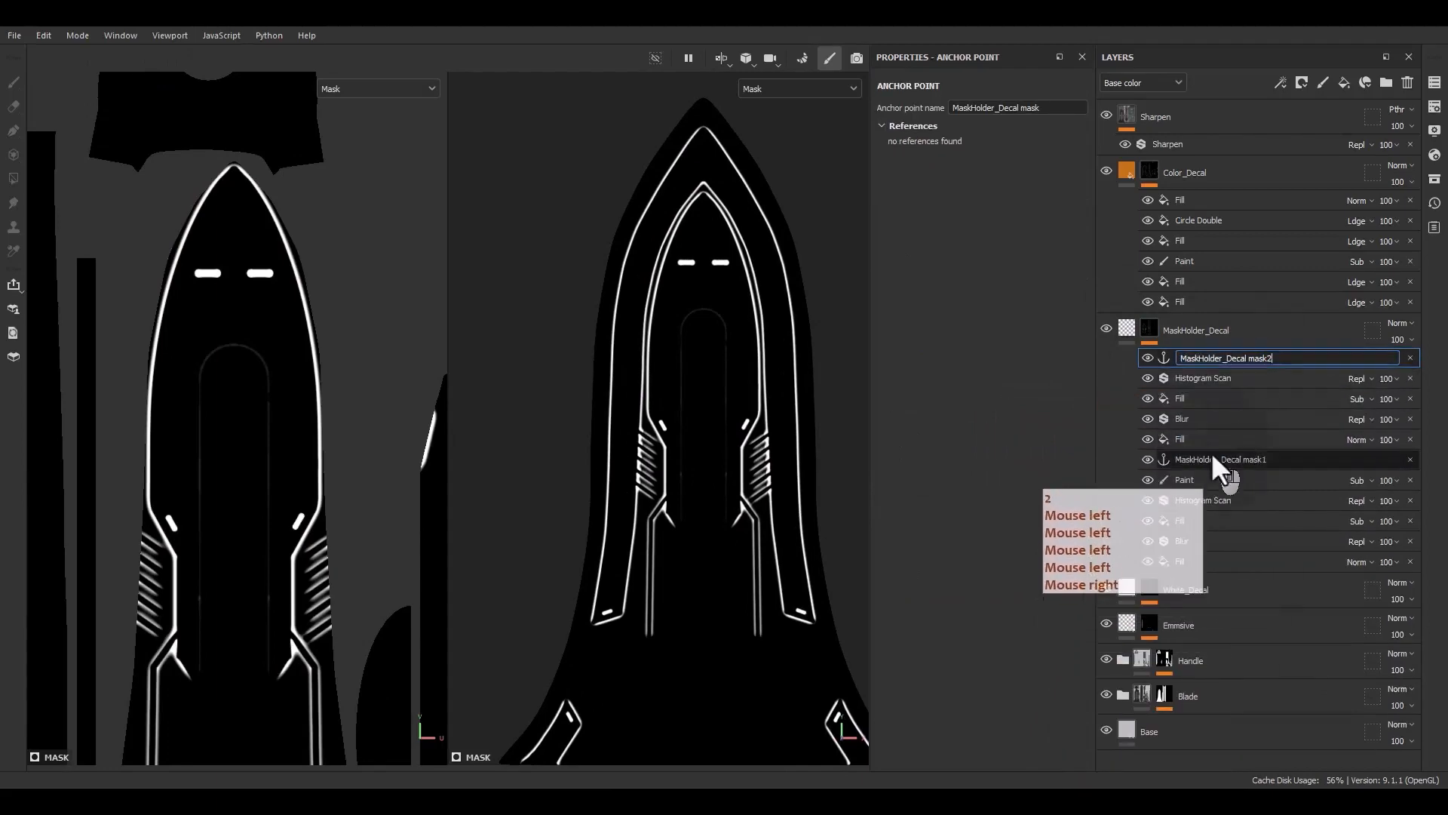
# Duplicate the top fill in Color_Decal and set its grayscale source to the MaskHolder_Decal mask2 anchor point
pyautogui.click(1188, 202)
pyautogui.hotkey('ctrl', 'd')
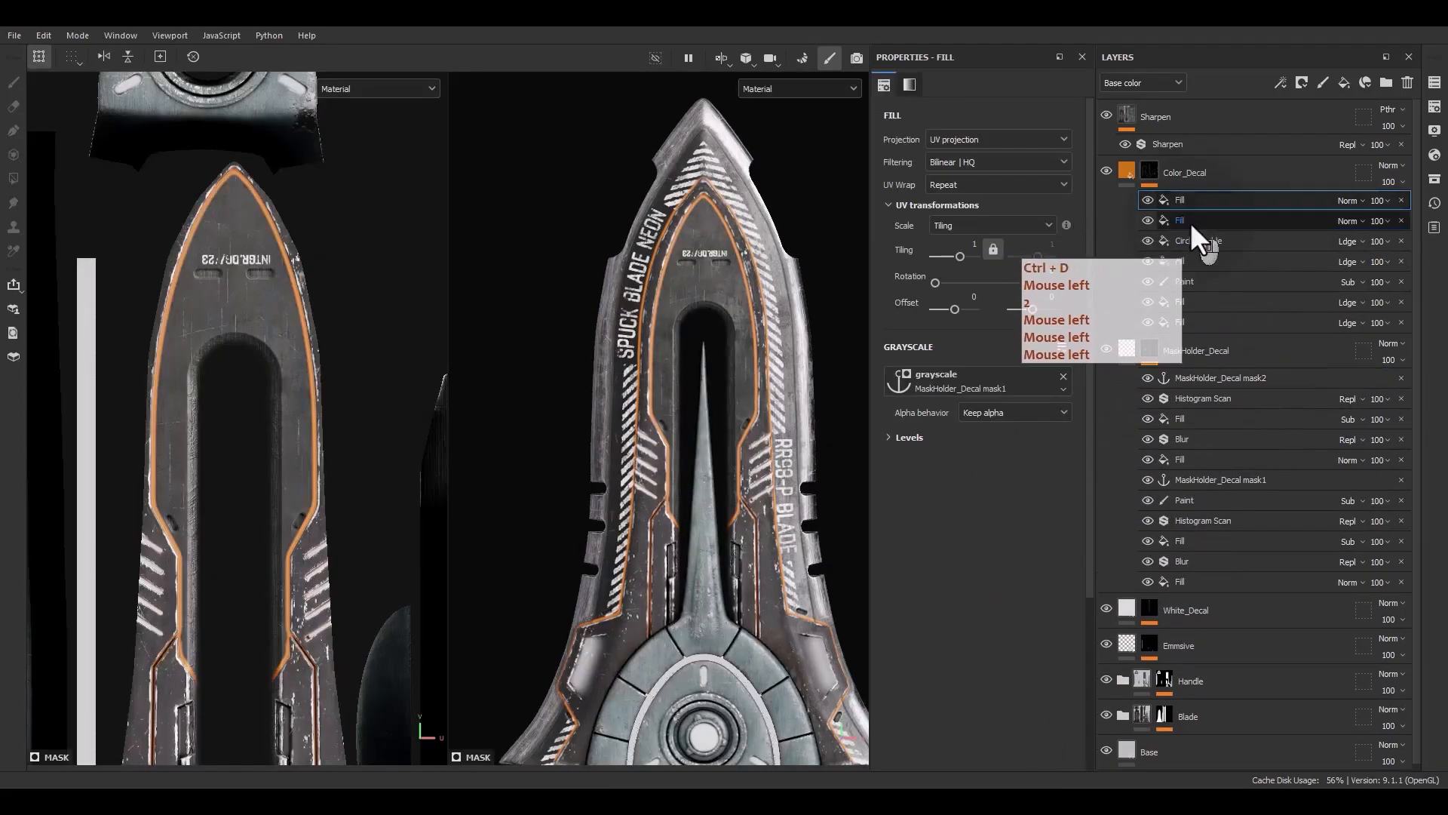
pyautogui.click(1206, 200)
pyautogui.click(961, 386)
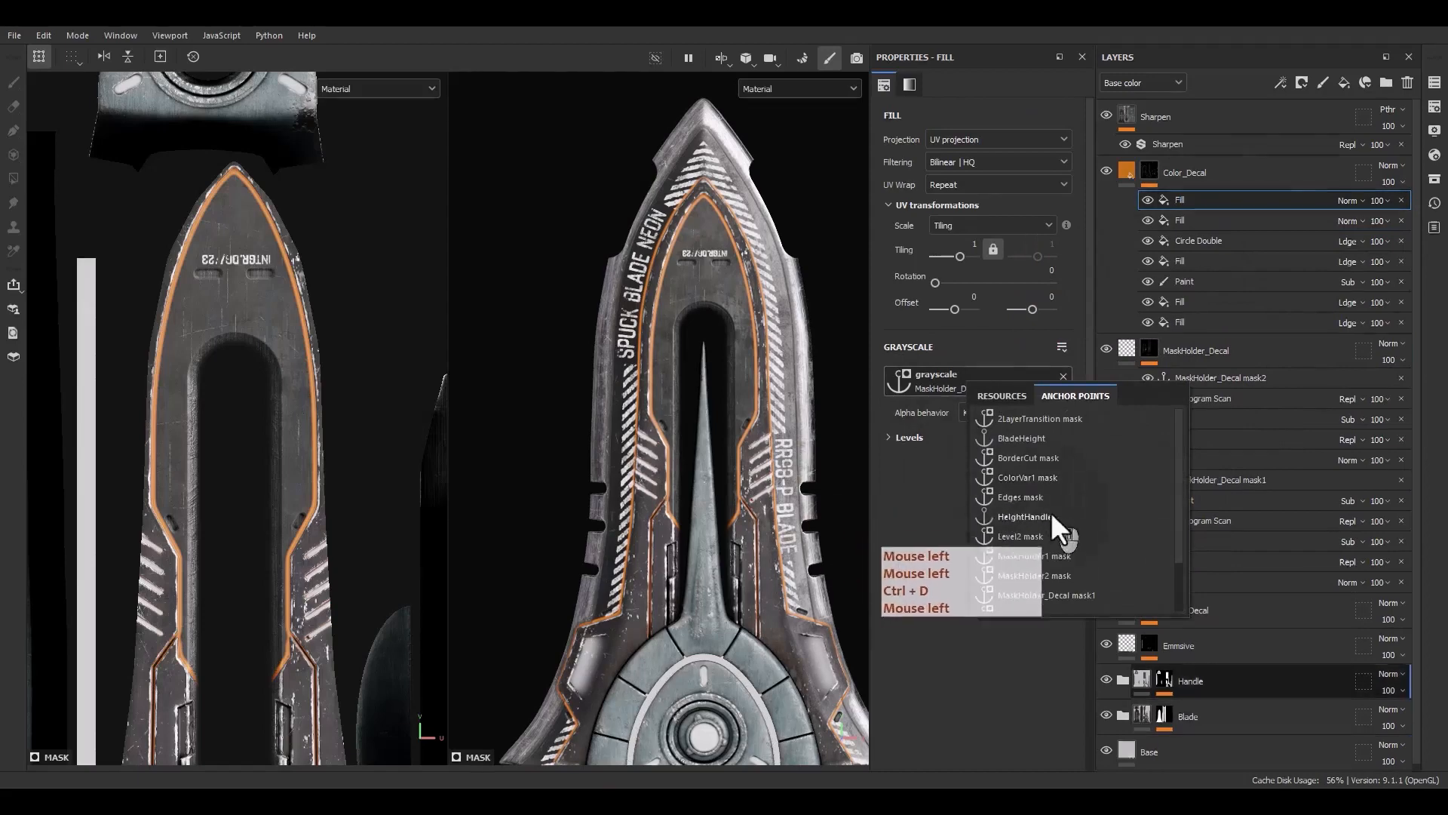
pyautogui.scroll(-1, 1037, 556)
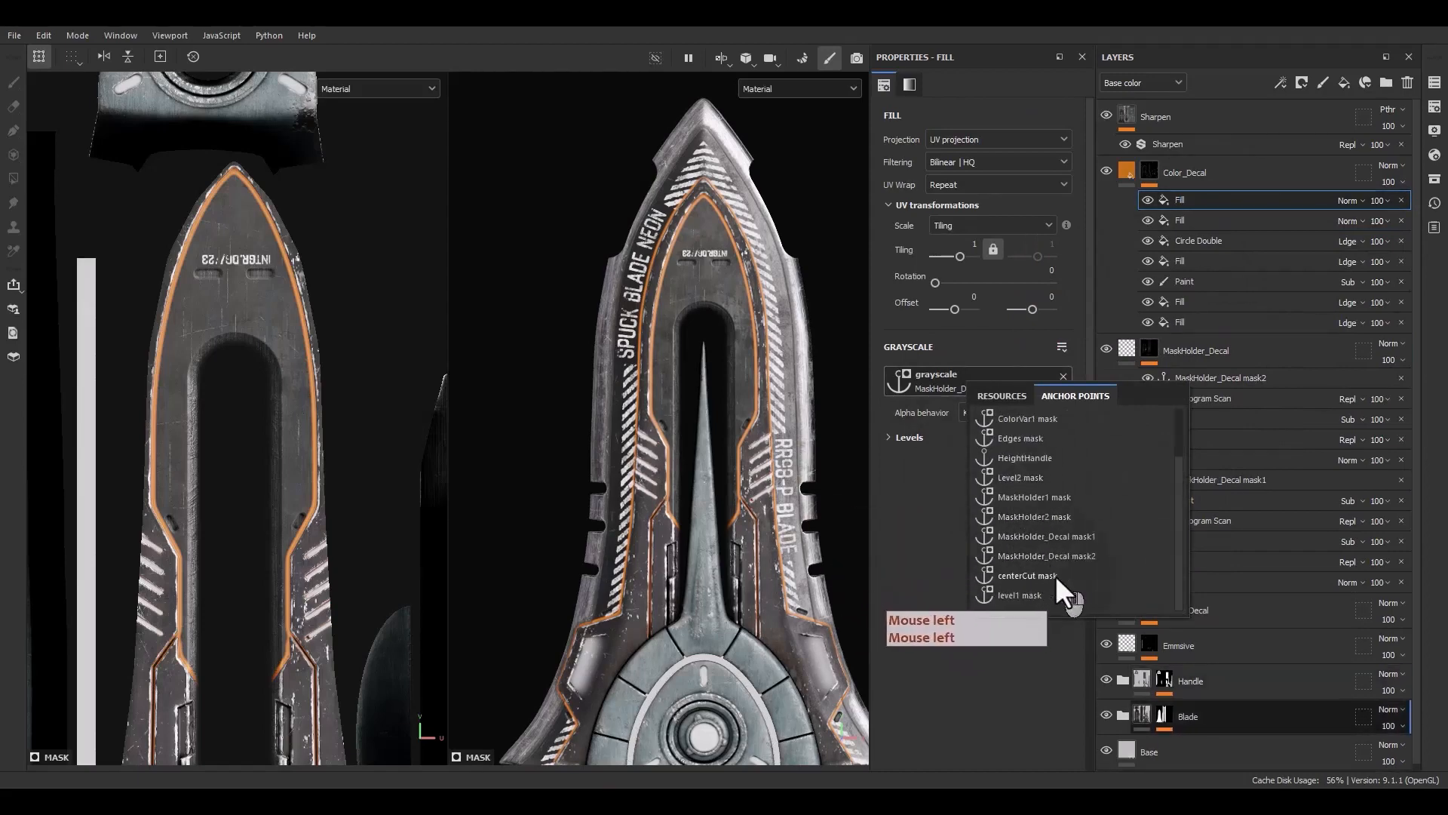
pyautogui.click(1062, 556)
# Set the blending mode of both top fills in Color_Decal to Linear Dodge
pyautogui.click(1347, 208)
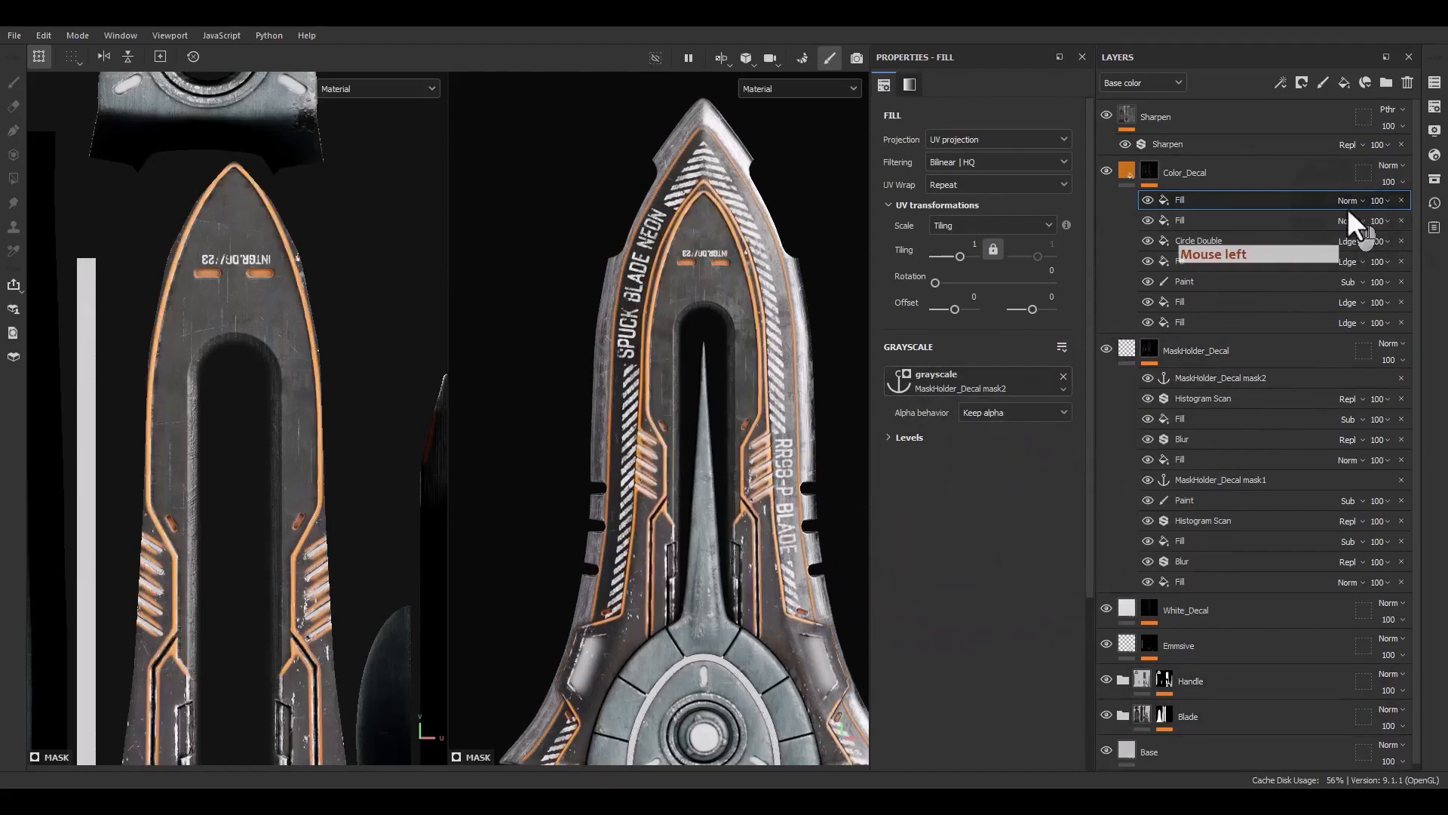
pyautogui.click(1344, 197)
pyautogui.click(1344, 198)
pyautogui.click(1369, 343)
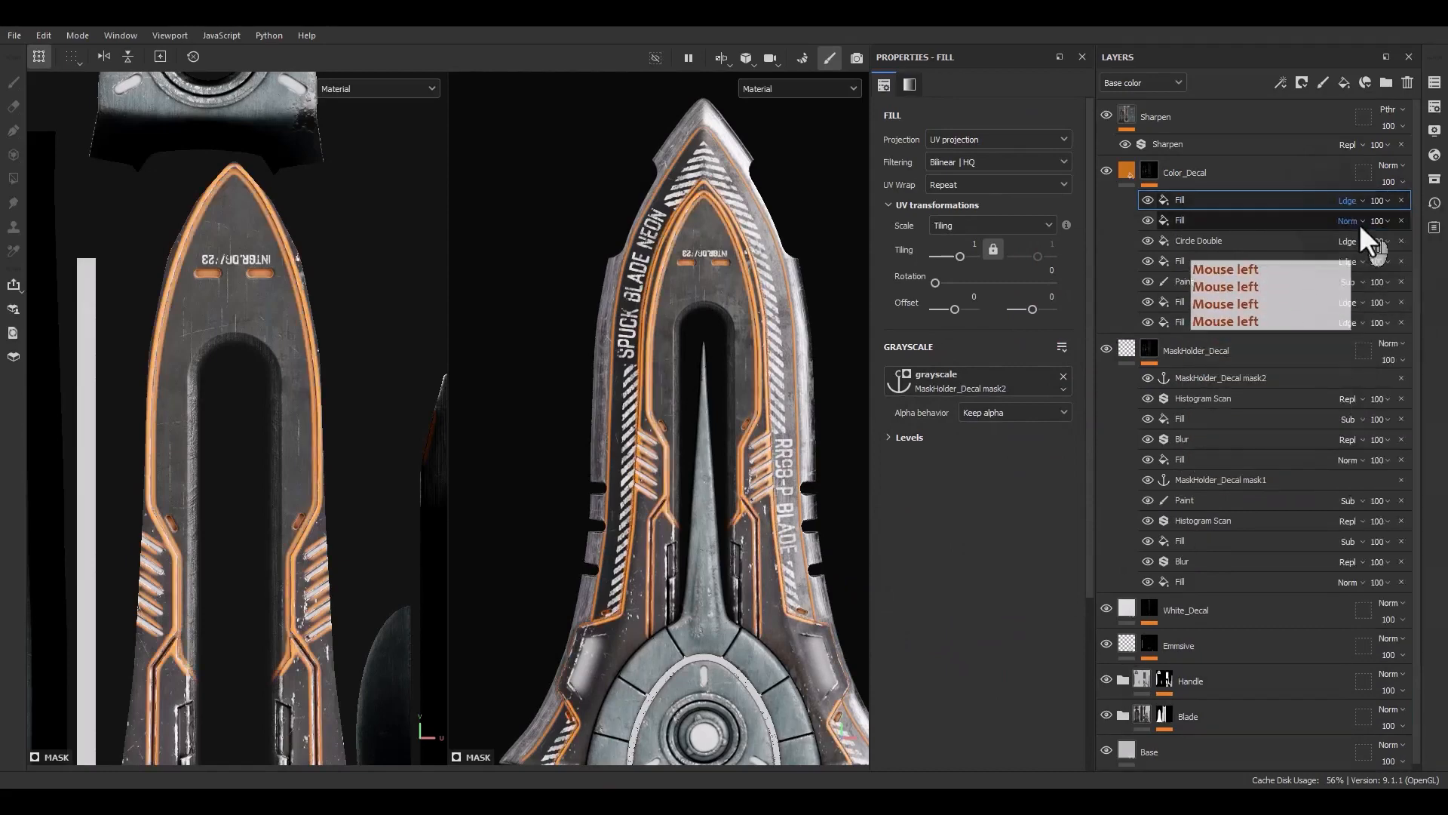
pyautogui.click(1349, 220)
pyautogui.click(1365, 364)
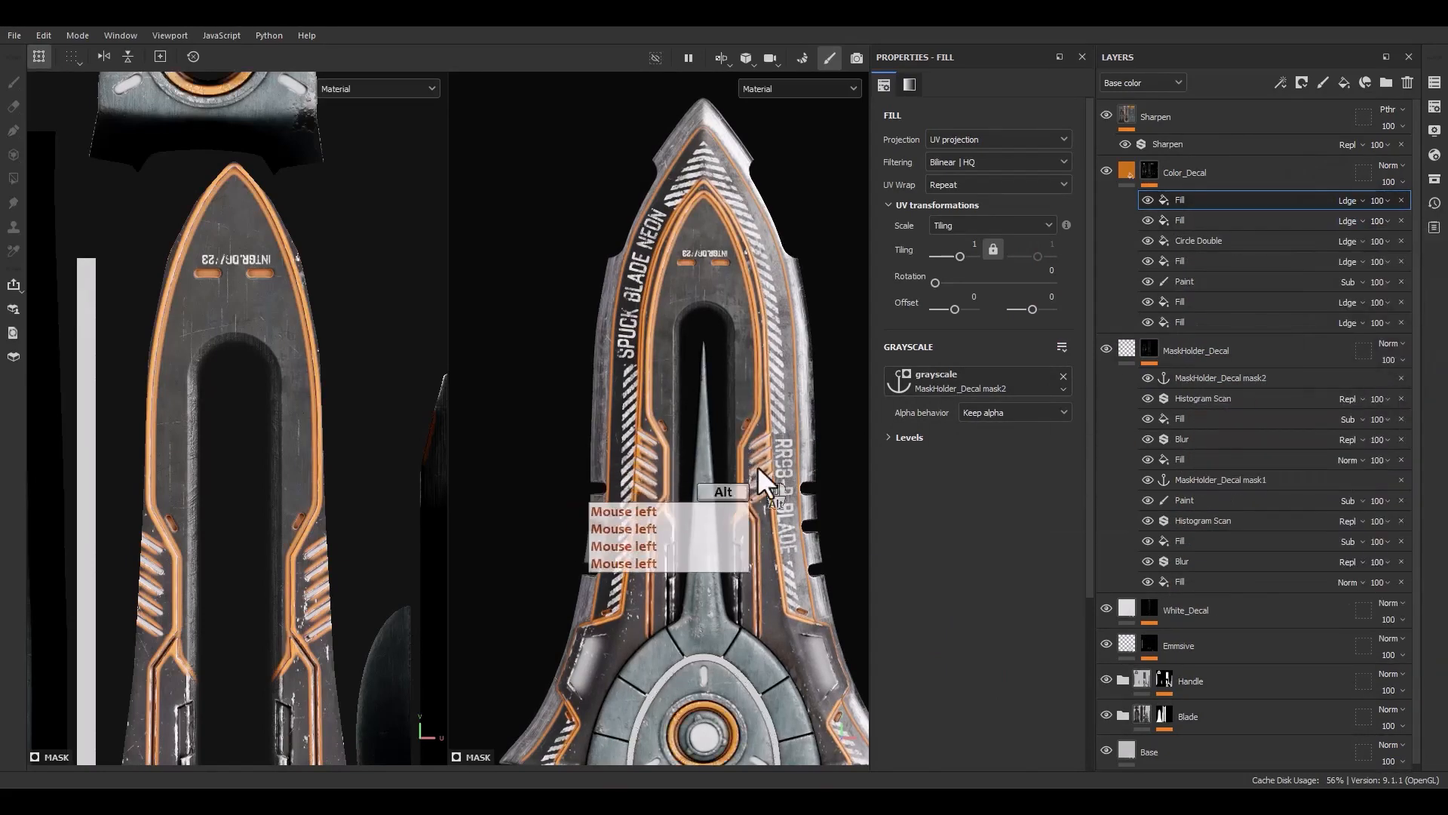
# Toggle the top Color_Decal fill's visibility to compare the orange outlines around the blade tip
pyautogui.keyDown('alt'); pyautogui.moveTo(758, 471); pyautogui.dragTo(742, 353, button='middle'); pyautogui.keyUp('alt')
pyautogui.keyDown('alt'); pyautogui.moveTo(740, 351); pyautogui.dragTo(728, 336); pyautogui.keyUp('alt')
pyautogui.keyDown('alt'); pyautogui.moveTo(740, 339); pyautogui.dragTo(772, 444, button='middle'); pyautogui.keyUp('alt')
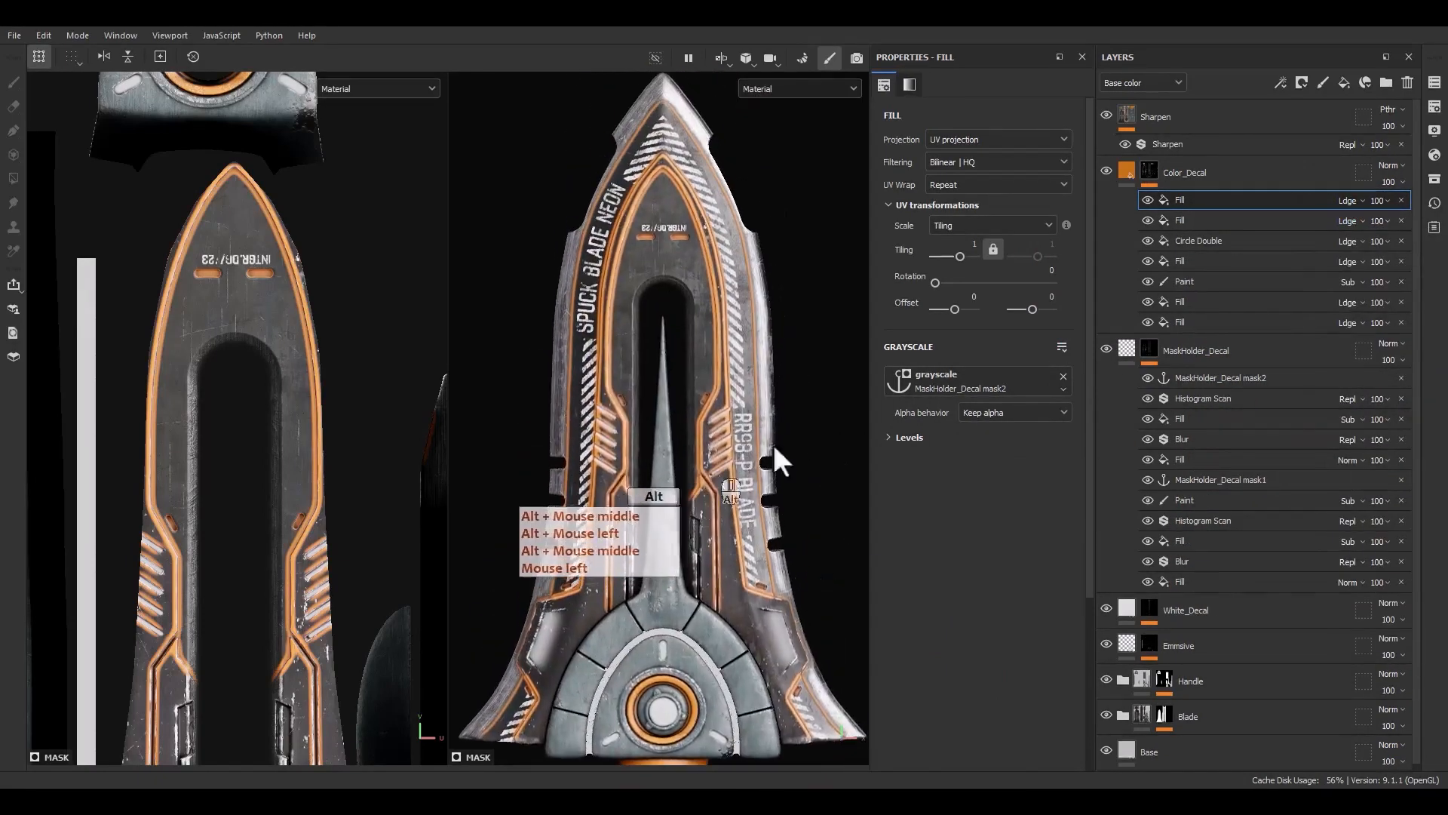
pyautogui.click(1143, 199)
pyautogui.click(1142, 199)
pyautogui.click(1143, 199)
pyautogui.click(1143, 199)
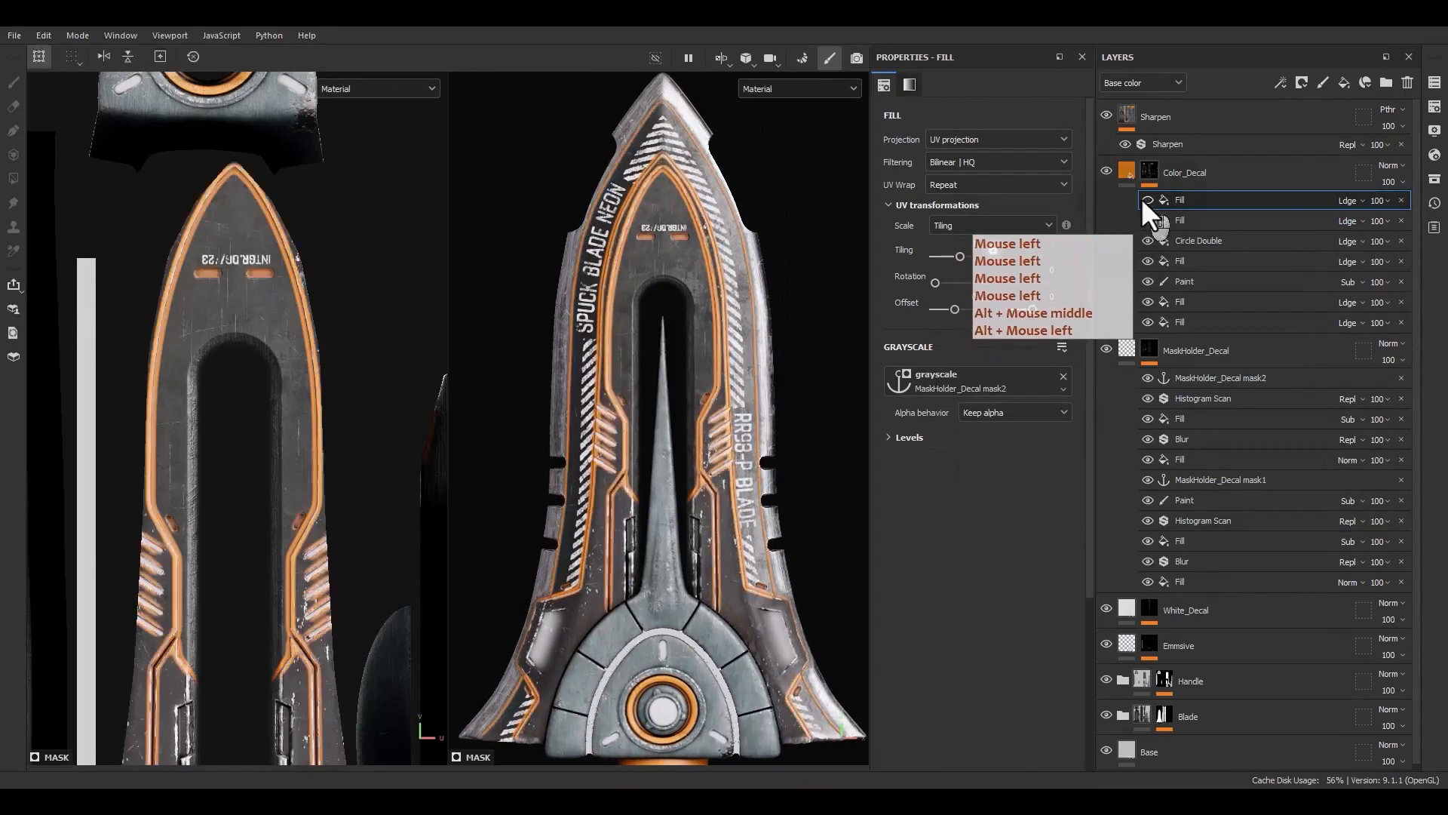
pyautogui.click(1142, 199)
pyautogui.click(1143, 199)
pyautogui.click(1151, 197)
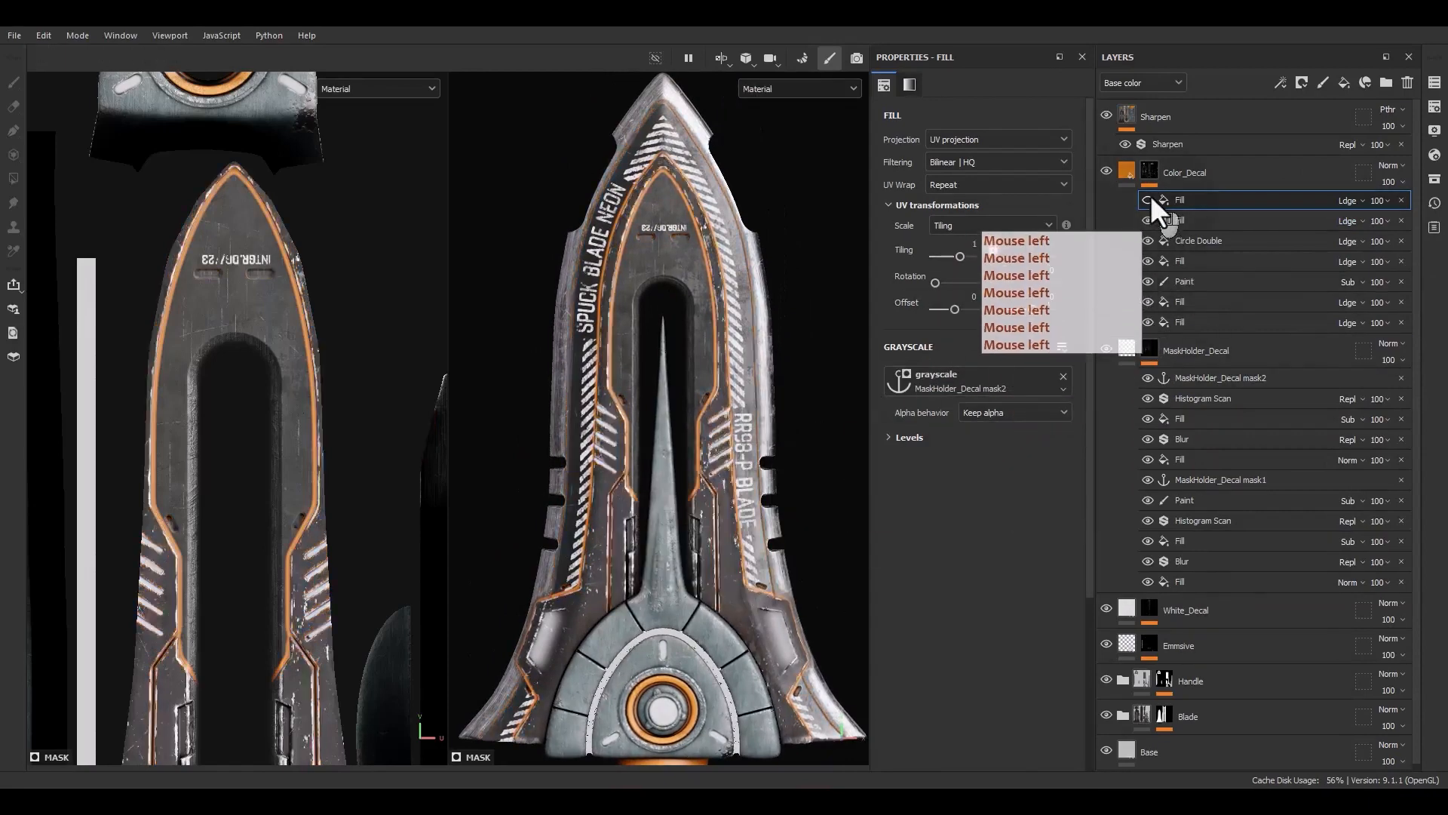
pyautogui.click(1151, 198)
pyautogui.click(1151, 196)
pyautogui.click(1151, 196)
pyautogui.scroll(10, 703, 107)
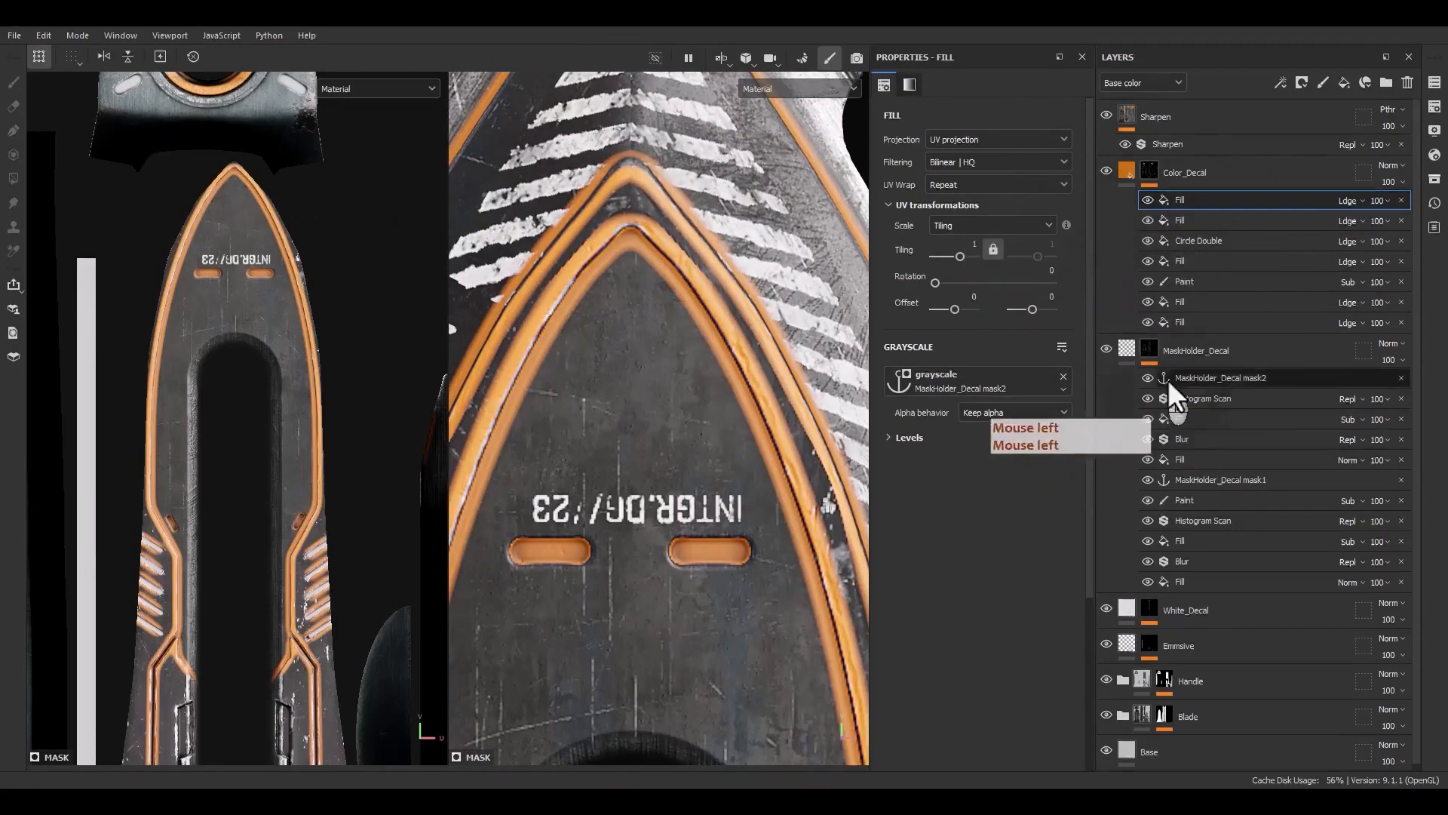
pyautogui.click(1148, 200)
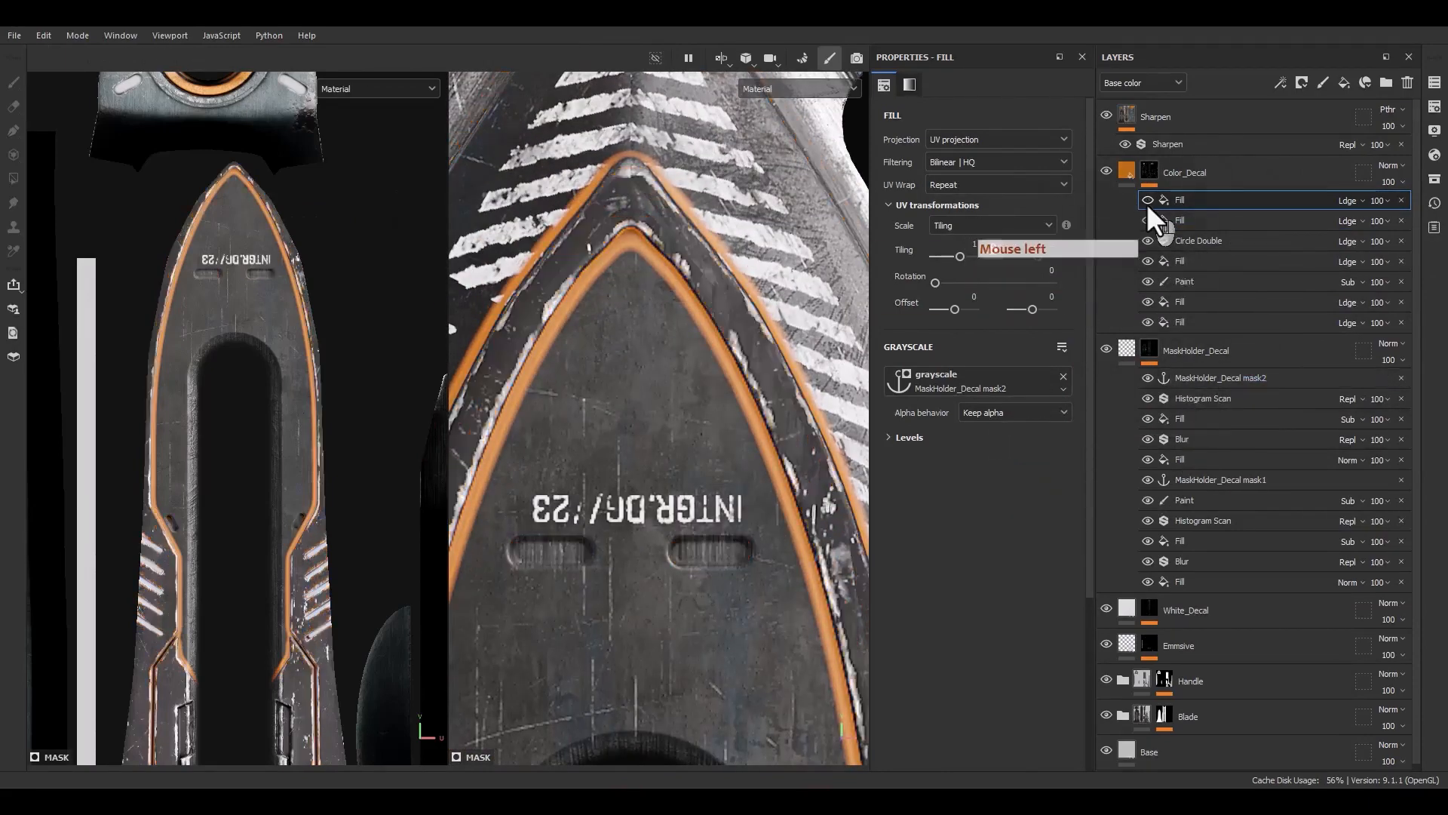
pyautogui.click(1148, 199)
pyautogui.click(1148, 200)
pyautogui.click(1148, 200)
pyautogui.click(1148, 200)
pyautogui.click(1148, 200)
pyautogui.scroll(-9, 736, 356)
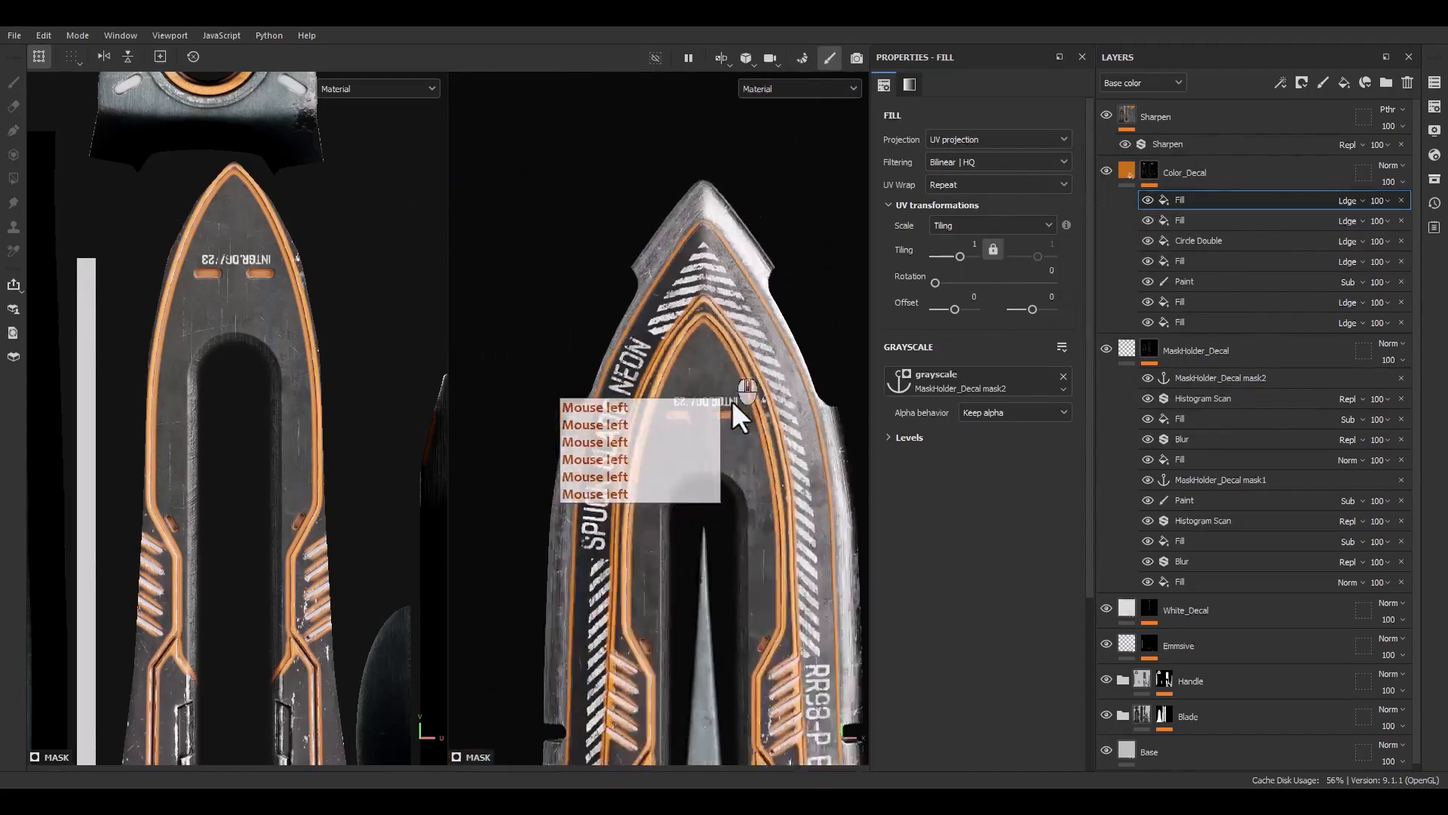
pyautogui.keyDown('alt'); pyautogui.moveTo(731, 400); pyautogui.dragTo(682, 329, button='middle'); pyautogui.keyUp('alt')
# Add a paint effect above the Histogram Scan in the MaskHolder_Decal mask
pyautogui.keyDown('alt'); pyautogui.click(1152, 348); pyautogui.keyUp('alt')
pyautogui.click(1200, 378)
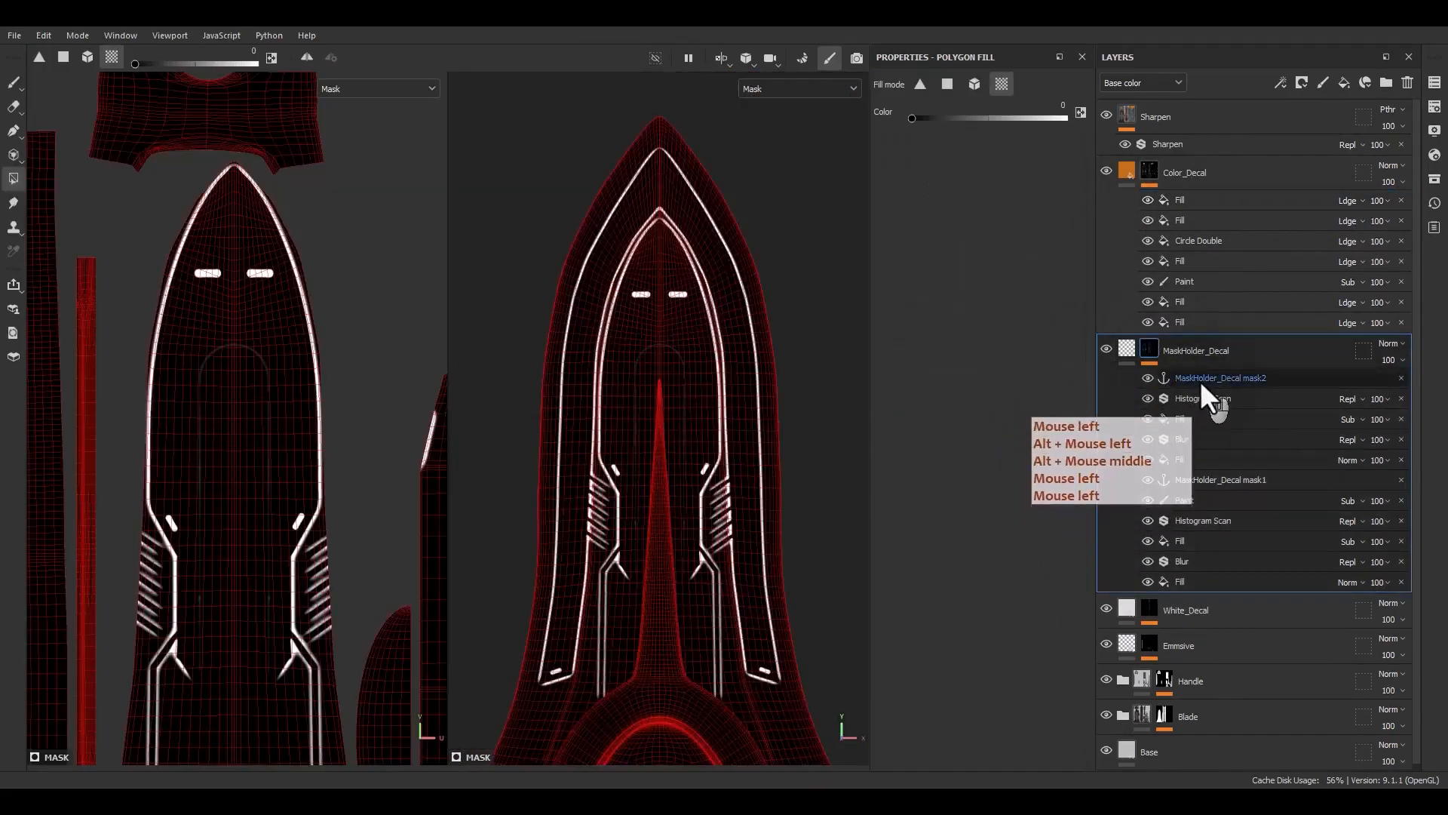
pyautogui.click(1198, 399)
pyautogui.rightClick(1194, 400)
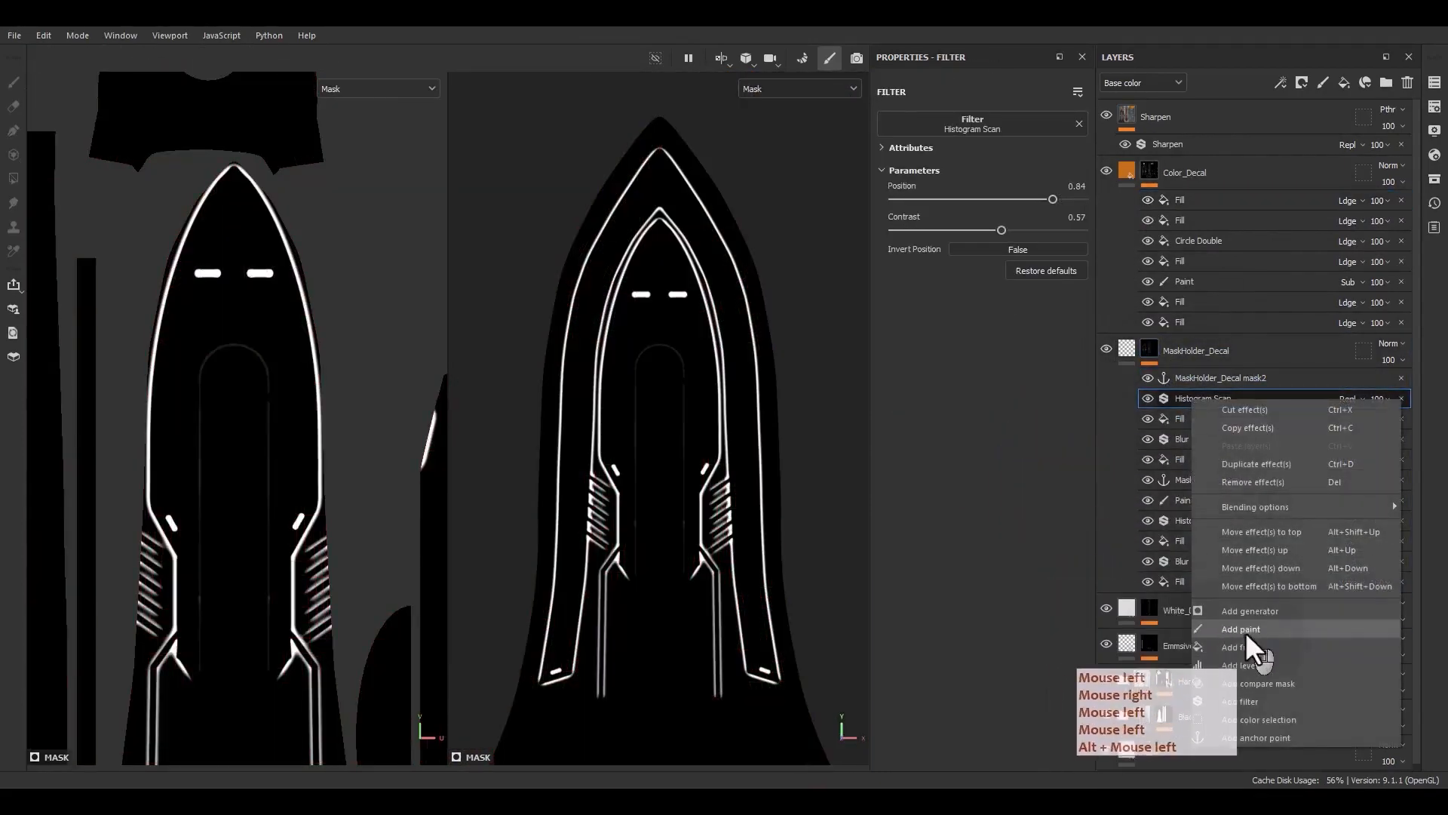
pyautogui.click(1245, 631)
# Paint a stroke on the mask near the blade tip and undo it
pyautogui.scroll(5, 656, 219)
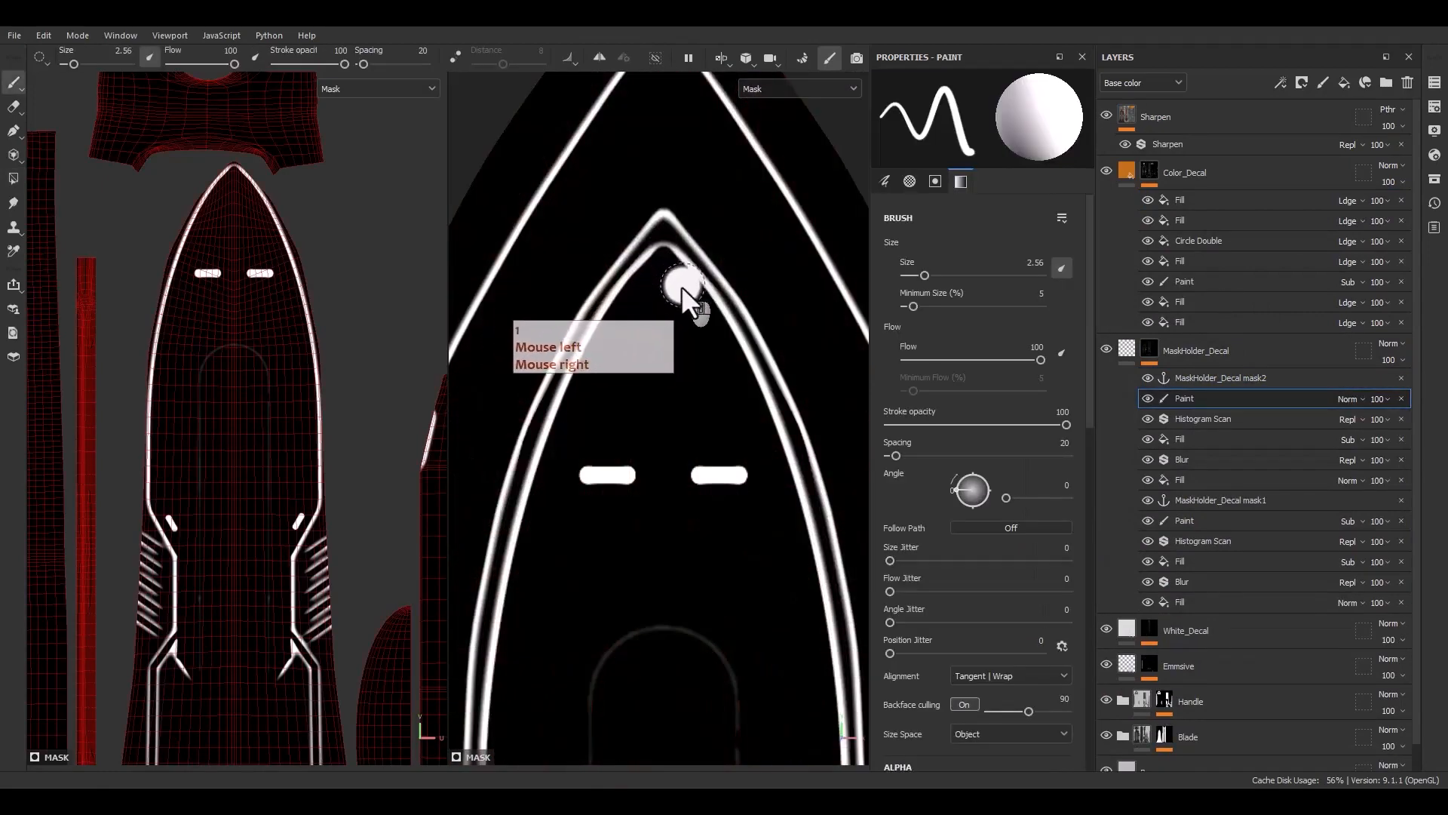
pyautogui.scroll(-6, 680, 288)
pyautogui.keyDown('alt'); pyautogui.moveTo(720, 491); pyautogui.dragTo(716, 701, button='middle'); pyautogui.keyUp('alt')
pyautogui.scroll(5, 668, 446)
pyautogui.keyDown('alt'); pyautogui.moveTo(638, 457); pyautogui.dragTo(677, 605, button='middle'); pyautogui.keyUp('alt')
pyautogui.moveTo(765, 509); pyautogui.dragTo(738, 353)
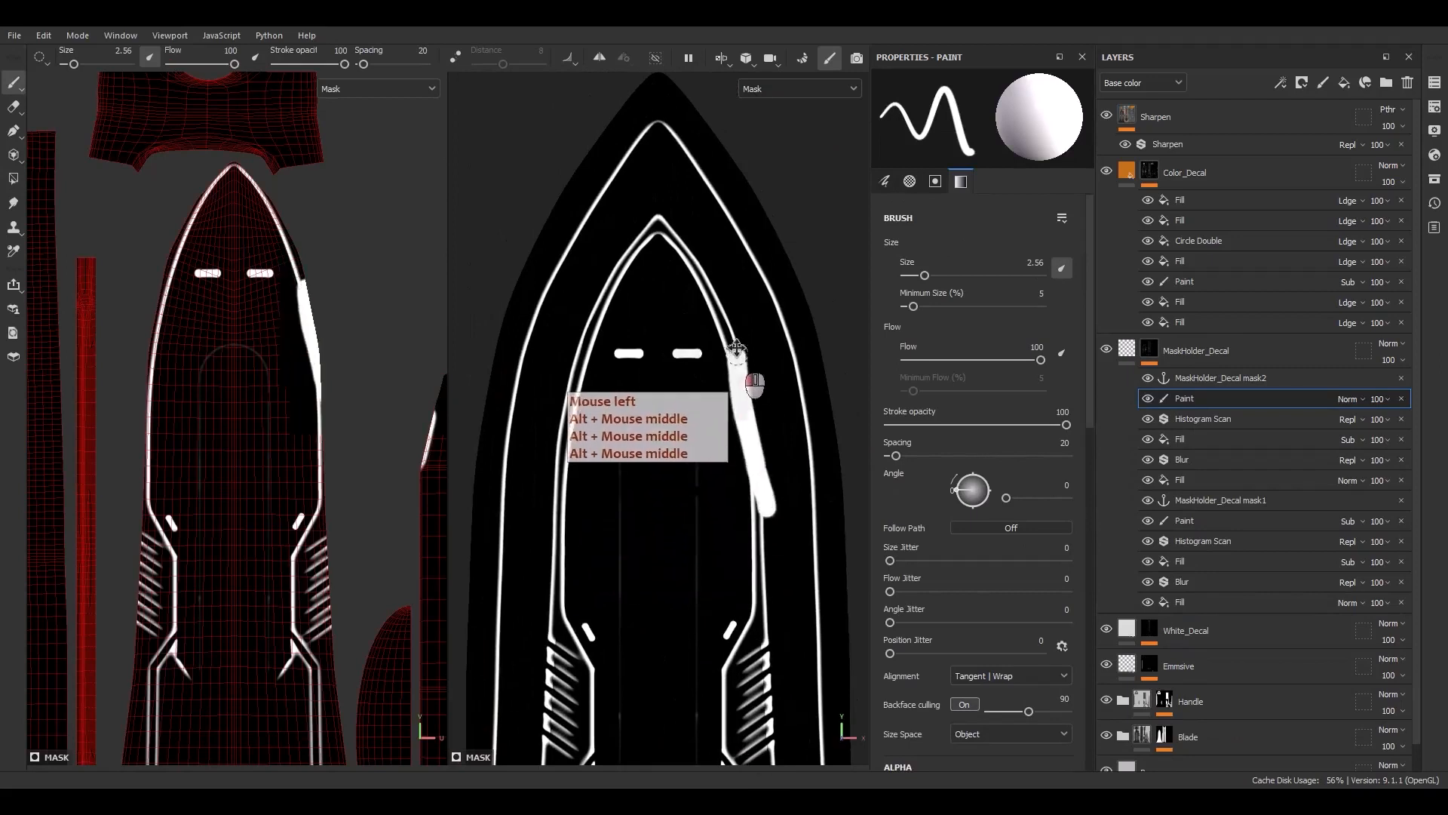
pyautogui.hotkey('ctrl', 'z')
# Switch the paint effect to Subtract and paint out the inner outline around the blade tip
pyautogui.click(1353, 400)
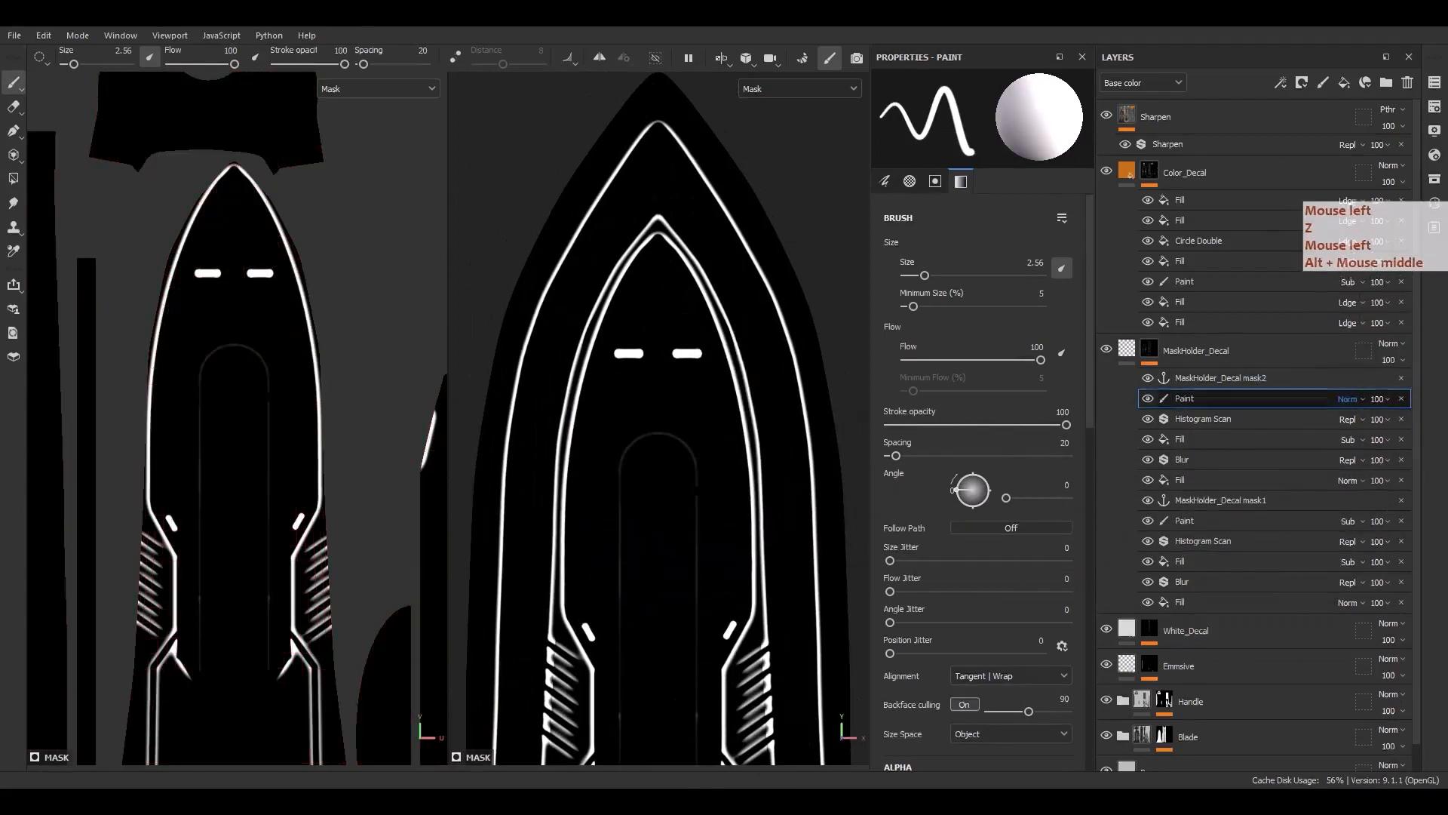
pyautogui.click(1433, 160)
pyautogui.moveTo(758, 573)
pyautogui.mouseDown()
pyautogui.moveTo(748, 419)
pyautogui.moveTo(704, 288)
pyautogui.mouseUp()
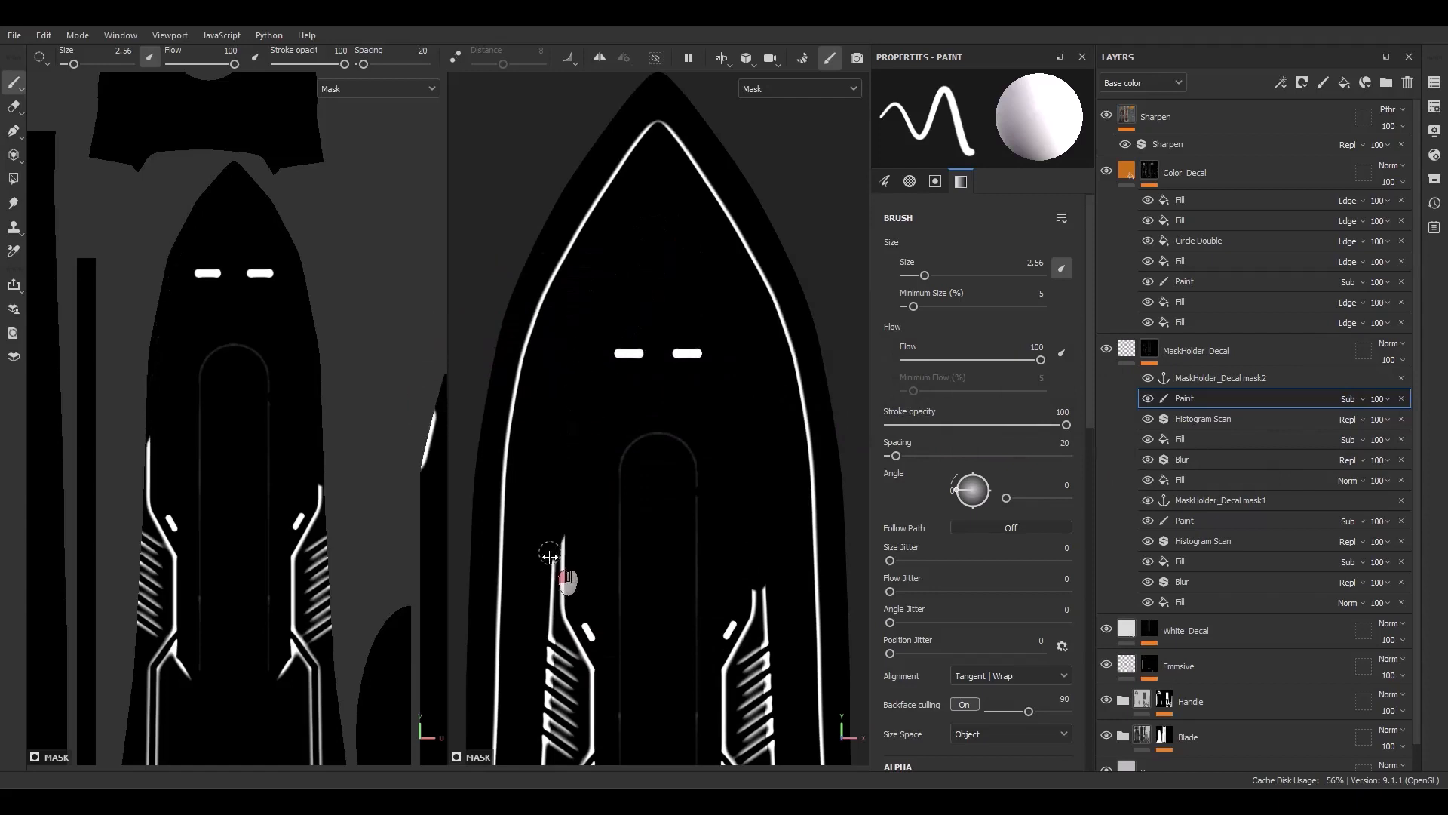
# Paint out the outline segments along the blade's left side
pyautogui.keyDown('alt'); pyautogui.moveTo(552, 634); pyautogui.dragTo(576, 356, button='middle'); pyautogui.keyUp('alt')
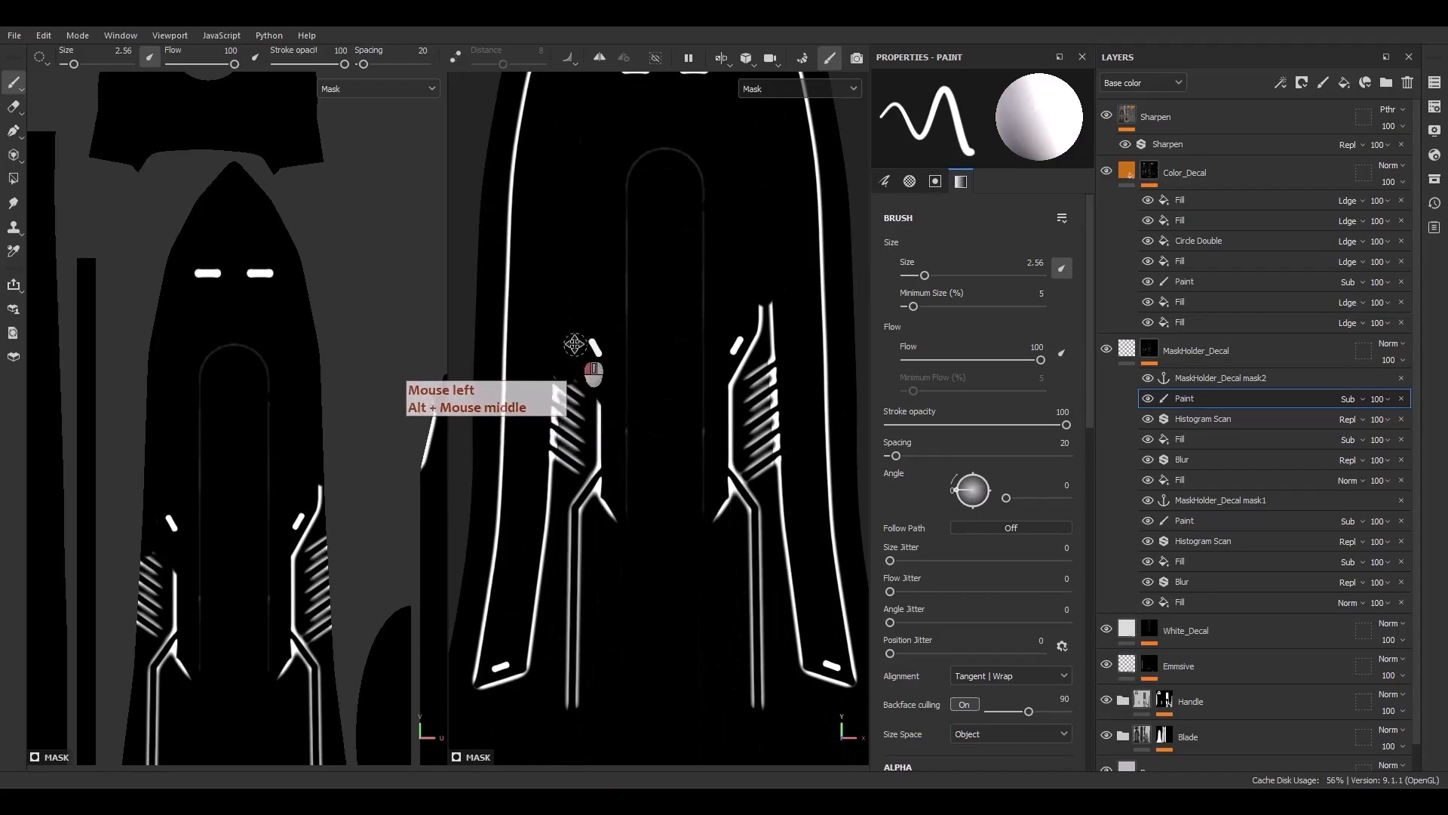
pyautogui.moveTo(574, 344); pyautogui.dragTo(587, 476)
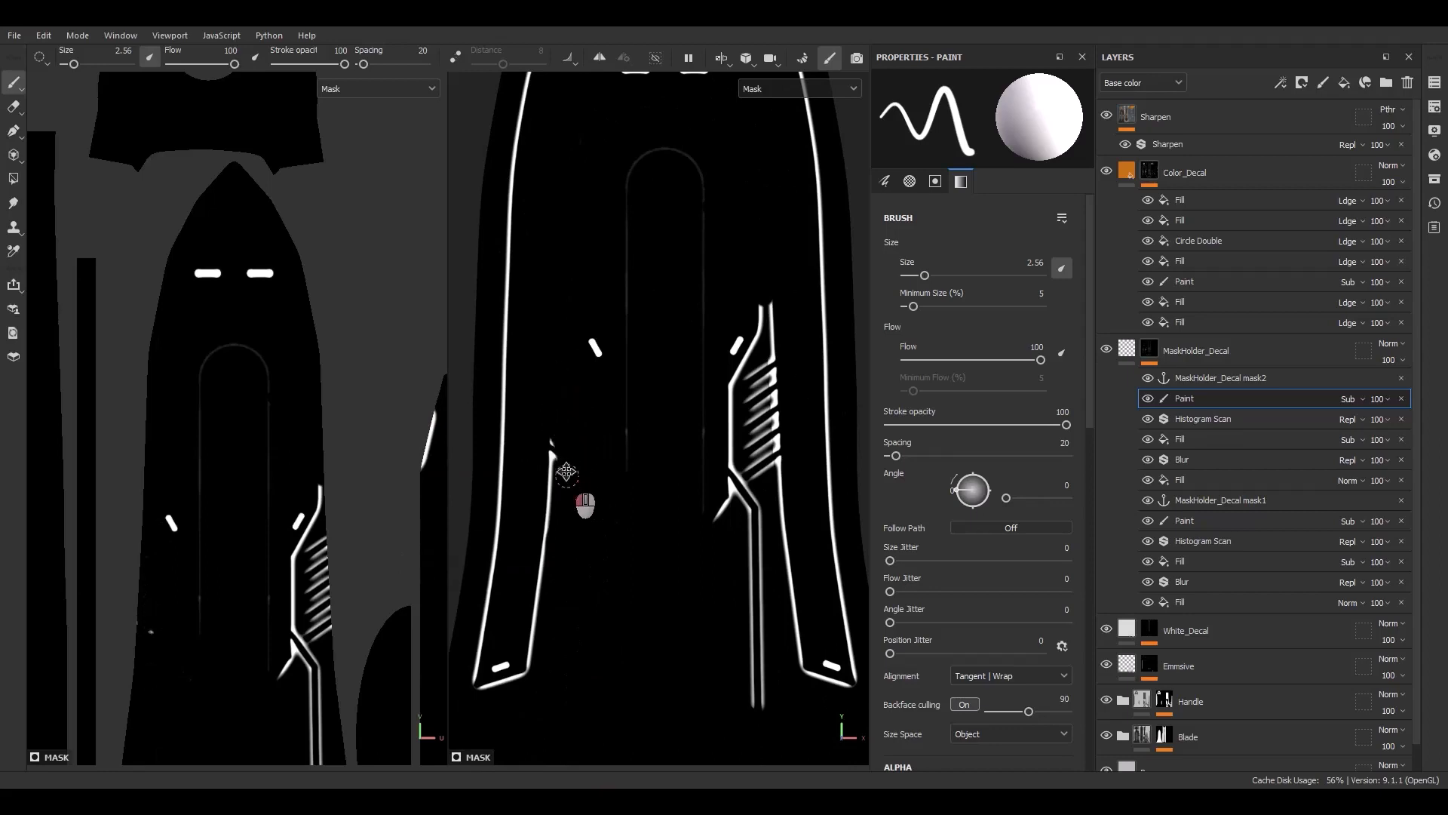
pyautogui.keyDown('alt'); pyautogui.moveTo(525, 692); pyautogui.dragTo(711, 518, button='middle'); pyautogui.keyUp('alt')
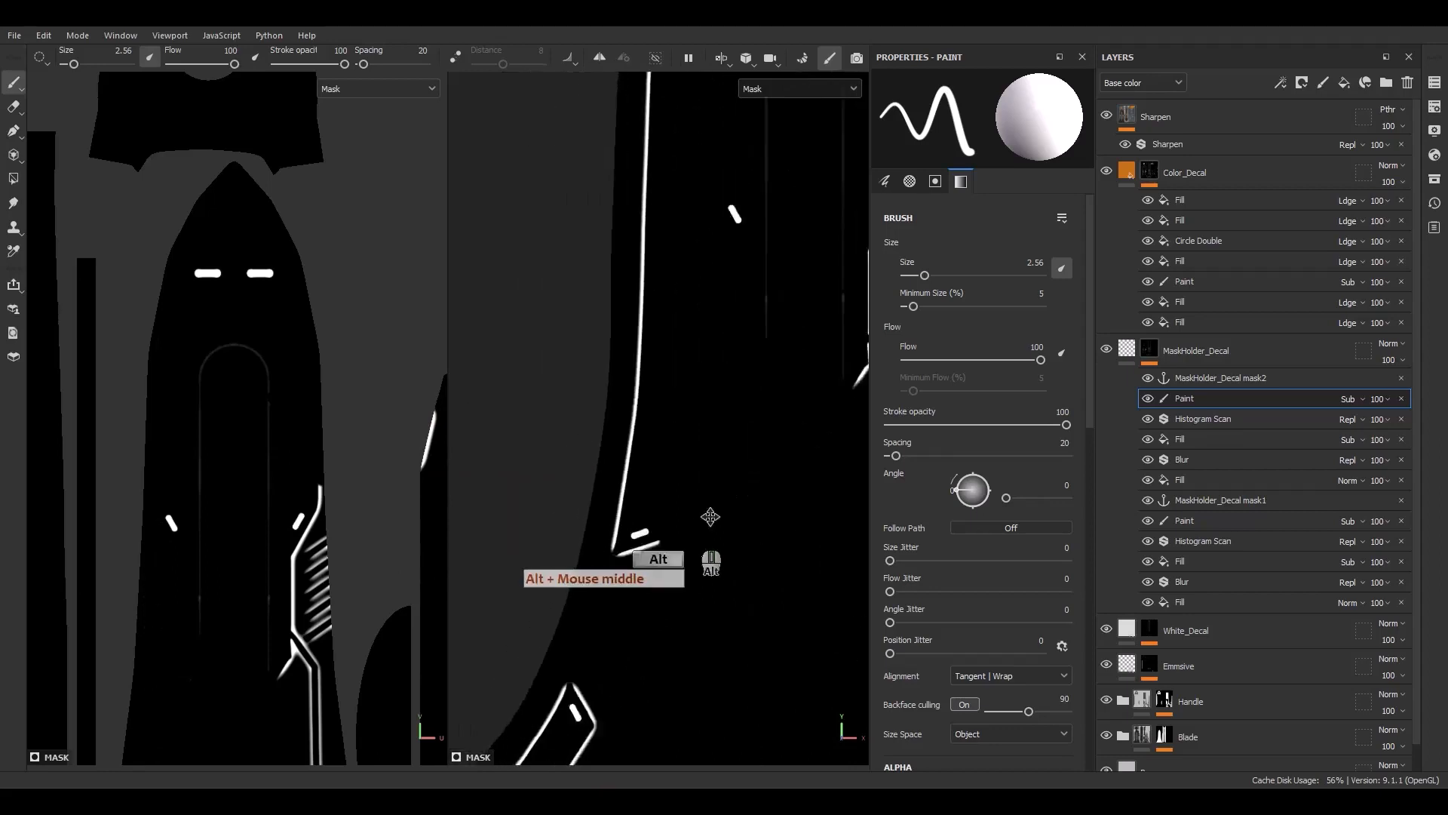
# Paint out more outline strokes near the blade's lower left edge
pyautogui.scroll(5, 708, 522)
pyautogui.moveTo(770, 513)
pyautogui.mouseDown()
pyautogui.moveTo(694, 527)
pyautogui.moveTo(733, 518)
pyautogui.mouseUp()
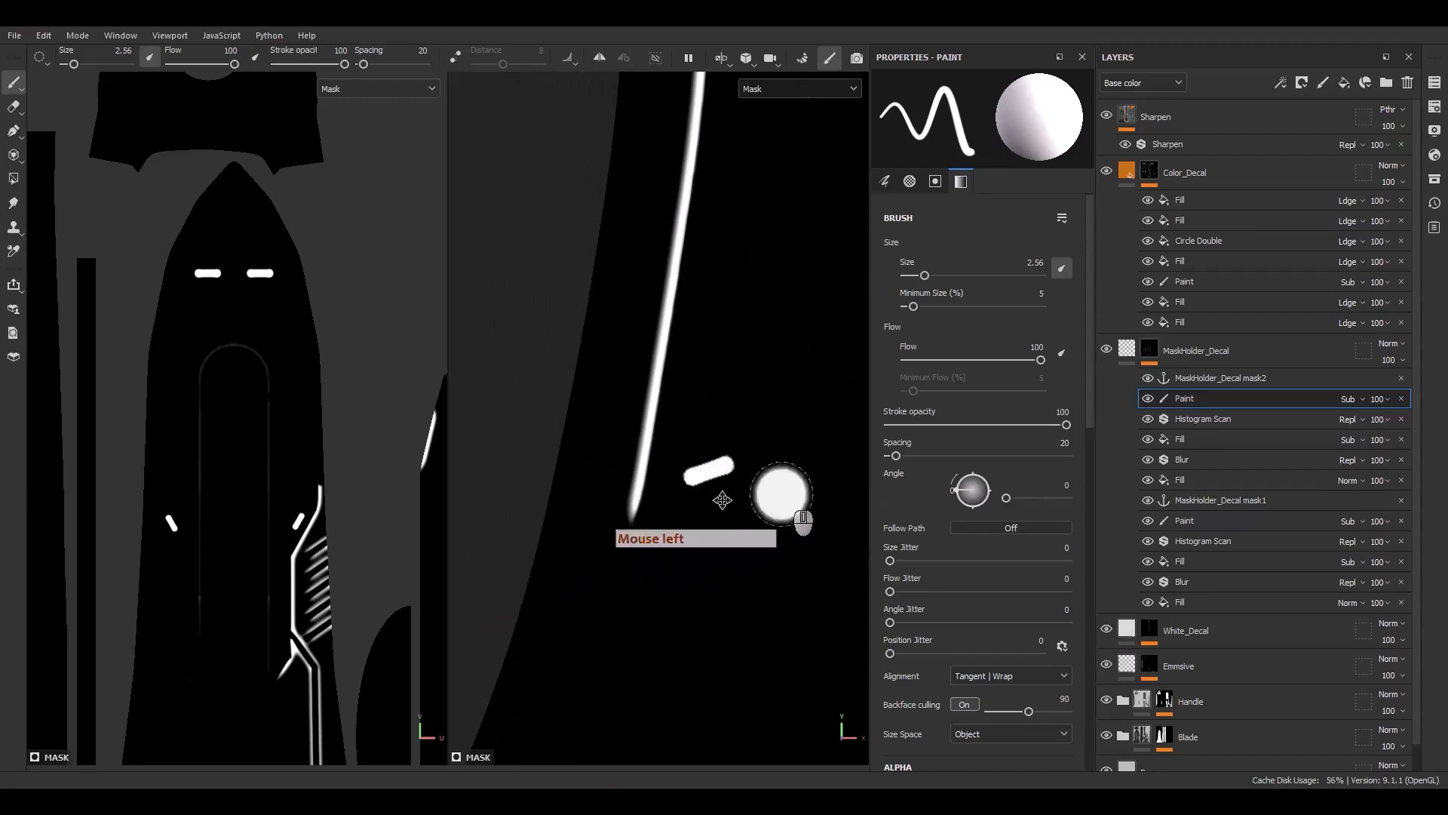
pyautogui.scroll(-5, 633, 550)
pyautogui.scroll(2, 620, 607)
pyautogui.keyDown('alt'); pyautogui.moveTo(599, 664); pyautogui.dragTo(664, 591, button='middle'); pyautogui.keyUp('alt')
pyautogui.scroll(3, 663, 592)
pyautogui.moveTo(679, 491)
pyautogui.mouseDown()
pyautogui.moveTo(704, 518)
pyautogui.moveTo(750, 663)
pyautogui.mouseUp()
pyautogui.keyDown('alt'); pyautogui.moveTo(749, 662); pyautogui.dragTo(818, 315, button='middle'); pyautogui.keyUp('alt')
pyautogui.moveTo(782, 329); pyautogui.dragTo(654, 486)
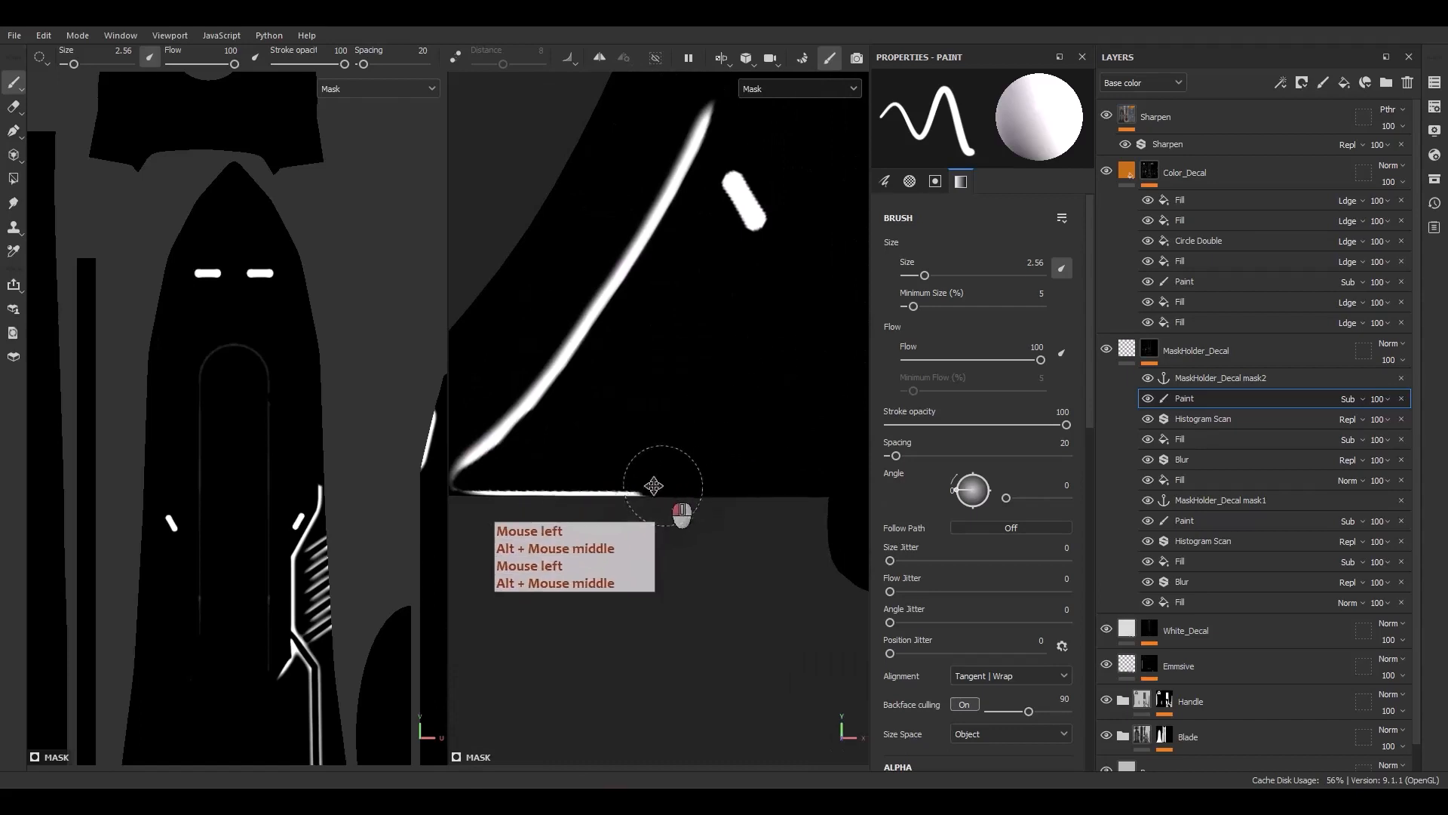
# Enlarge the brush to about 3.3 and switch the viewport to the material view
pyautogui.scroll(-8, 530, 494)
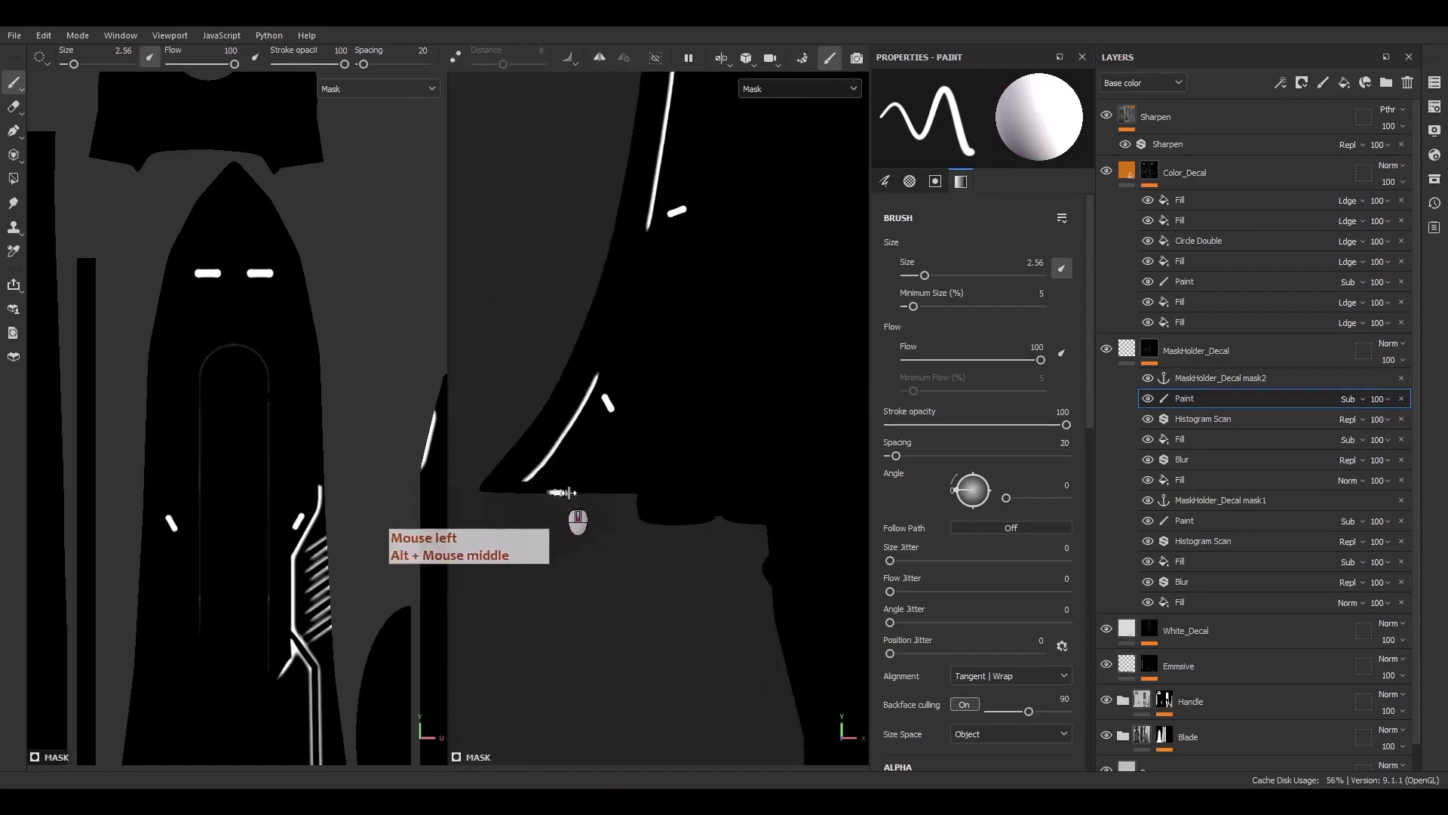
pyautogui.scroll(5, 743, 302)
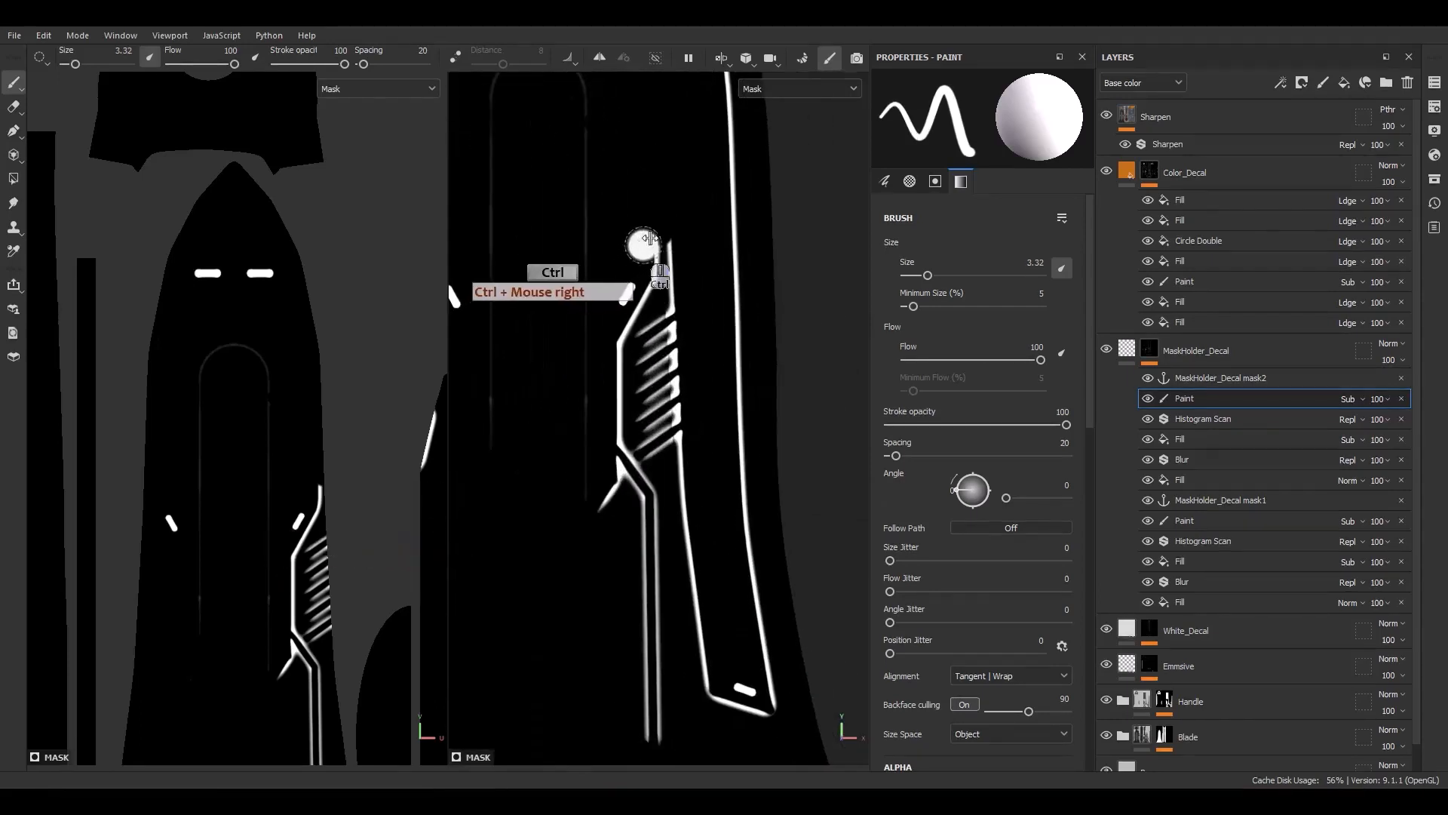
pyautogui.moveTo(650, 239); pyautogui.dragTo(679, 382)
pyautogui.press('m')
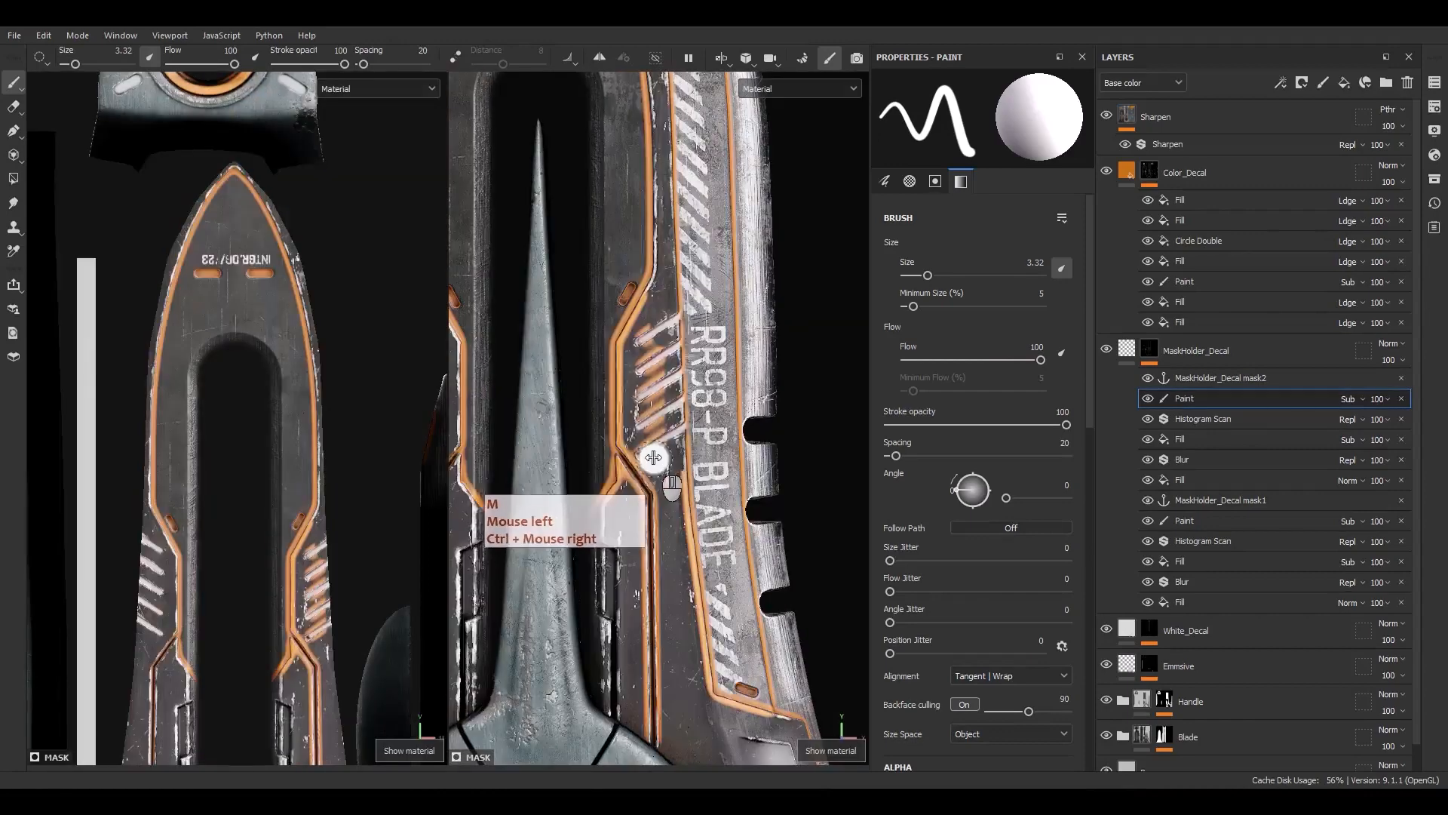
# Inspect the orange outlines along the blade and guard in the material view
pyautogui.click(650, 369)
pyautogui.moveTo(650, 369)
pyautogui.mouseDown()
pyautogui.moveTo(617, 382)
pyautogui.moveTo(616, 357)
pyautogui.moveTo(628, 464)
pyautogui.moveTo(594, 463)
pyautogui.mouseUp()
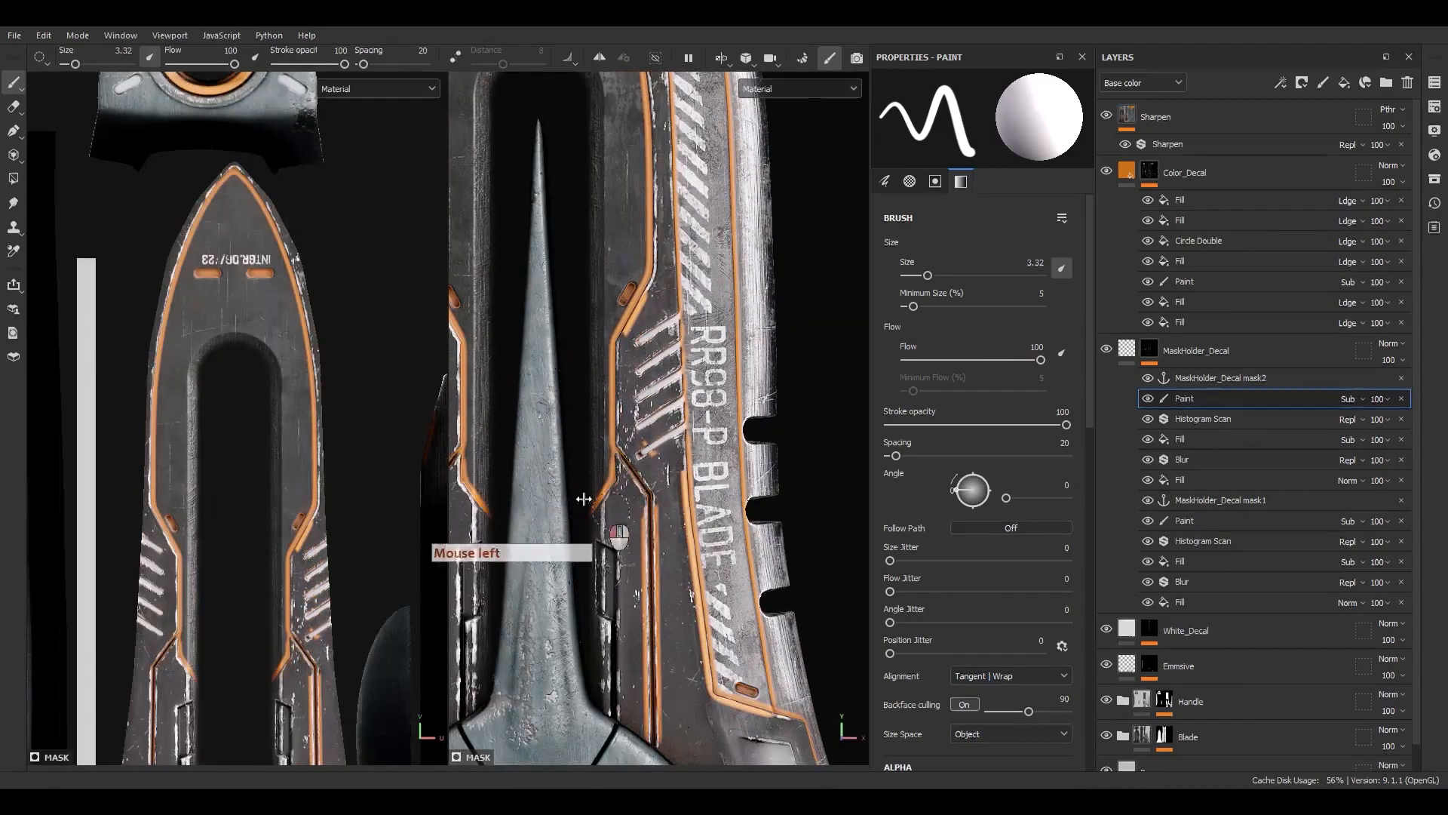
pyautogui.keyDown('alt'); pyautogui.moveTo(664, 636); pyautogui.dragTo(636, 390, button='middle'); pyautogui.keyUp('alt')
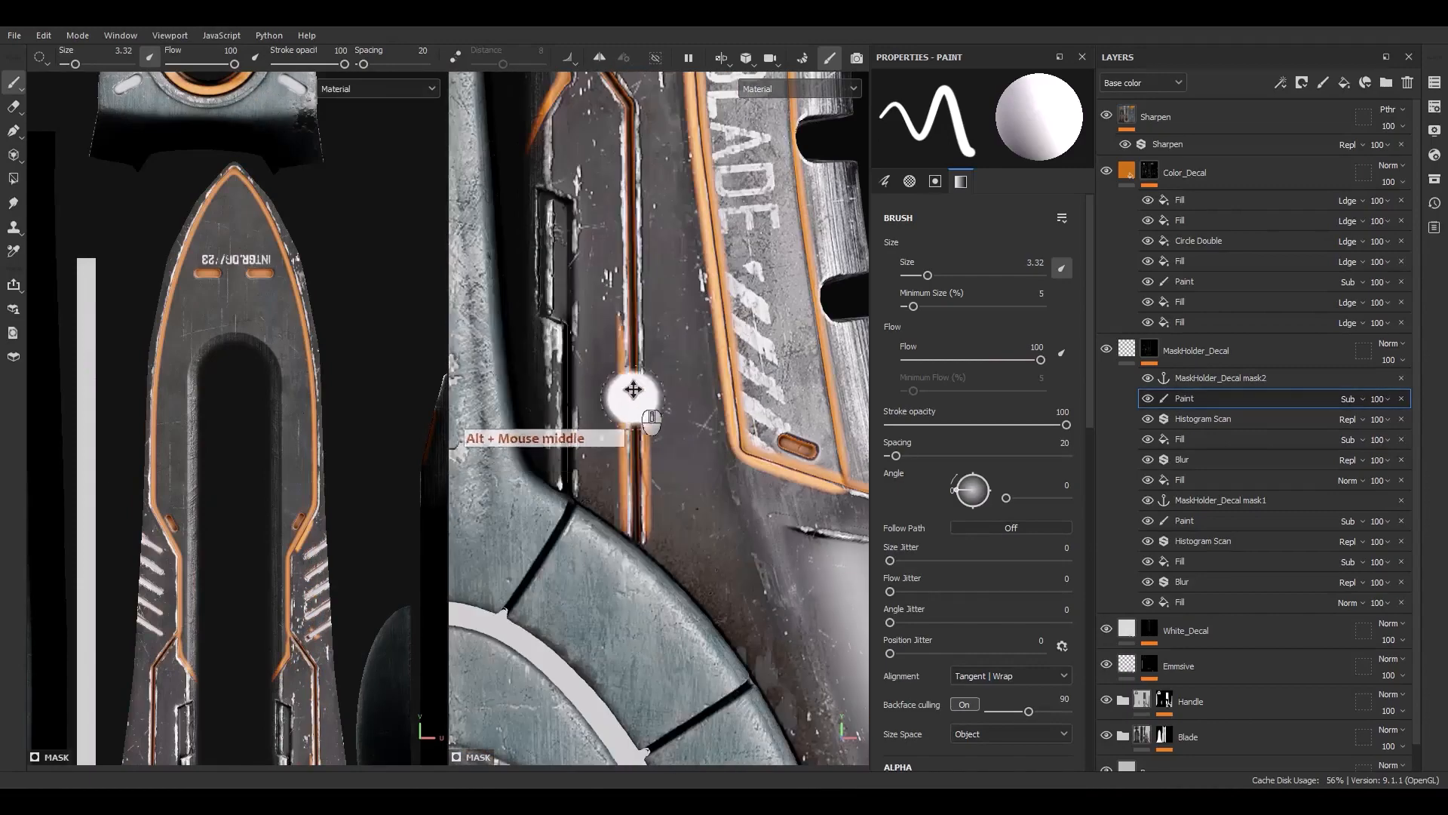
pyautogui.click(621, 476)
pyautogui.moveTo(621, 475); pyautogui.dragTo(620, 325)
pyautogui.scroll(-7, 621, 410)
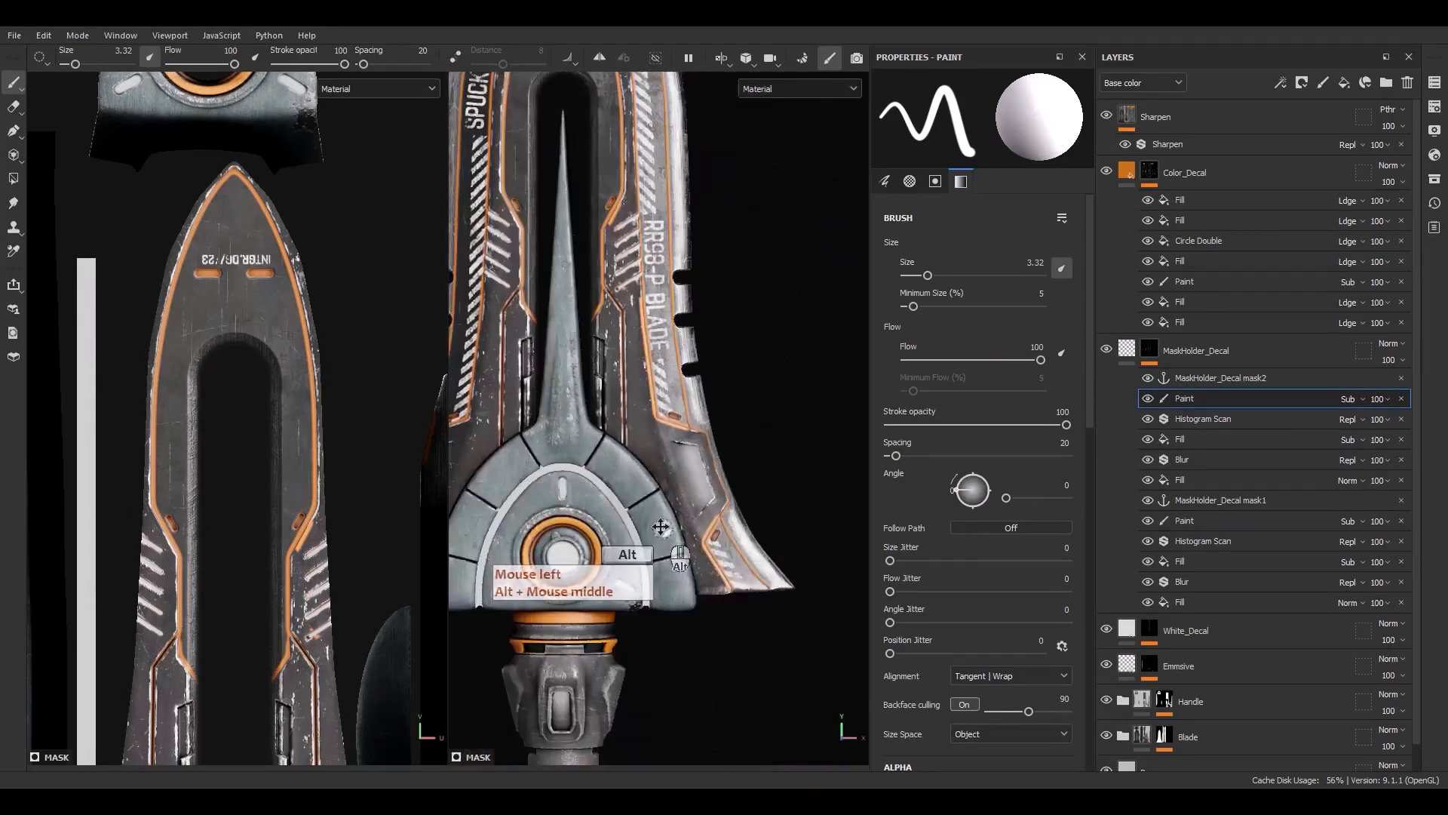
pyautogui.scroll(3, 663, 527)
pyautogui.keyDown('alt'); pyautogui.moveTo(716, 535); pyautogui.dragTo(657, 501, button='middle'); pyautogui.keyUp('alt')
pyautogui.scroll(5, 657, 501)
pyautogui.moveTo(667, 445)
pyautogui.mouseDown()
pyautogui.moveTo(662, 573)
pyautogui.moveTo(732, 703)
pyautogui.mouseUp()
pyautogui.scroll(-4, 674, 651)
pyautogui.keyDown('alt'); pyautogui.moveTo(674, 650); pyautogui.dragTo(508, 588, button='middle'); pyautogui.keyUp('alt')
pyautogui.keyDown('alt'); pyautogui.moveTo(507, 588); pyautogui.dragTo(498, 543); pyautogui.keyUp('alt')
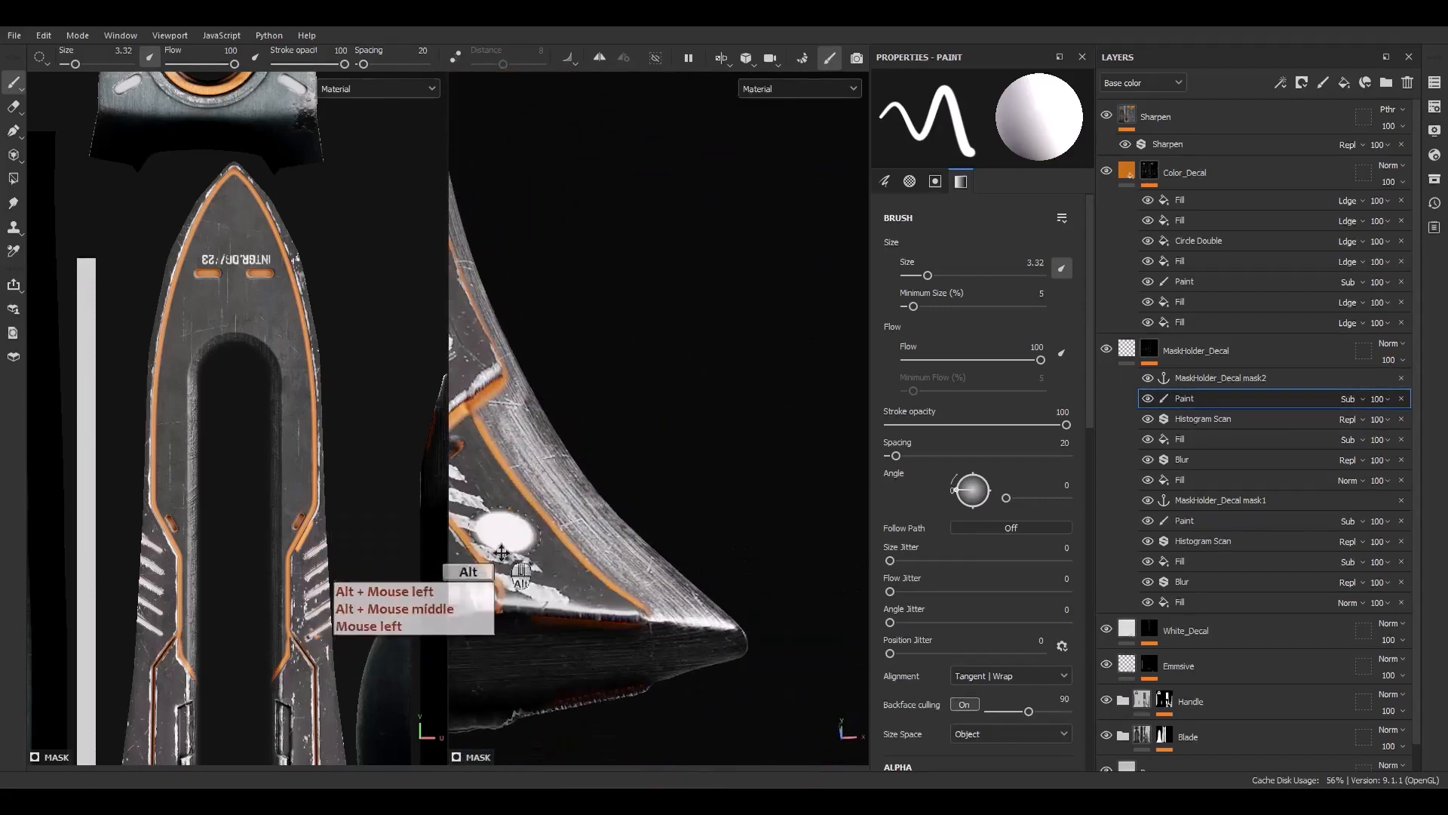
pyautogui.moveTo(508, 633); pyautogui.dragTo(726, 644)
pyautogui.scroll(-5, 672, 627)
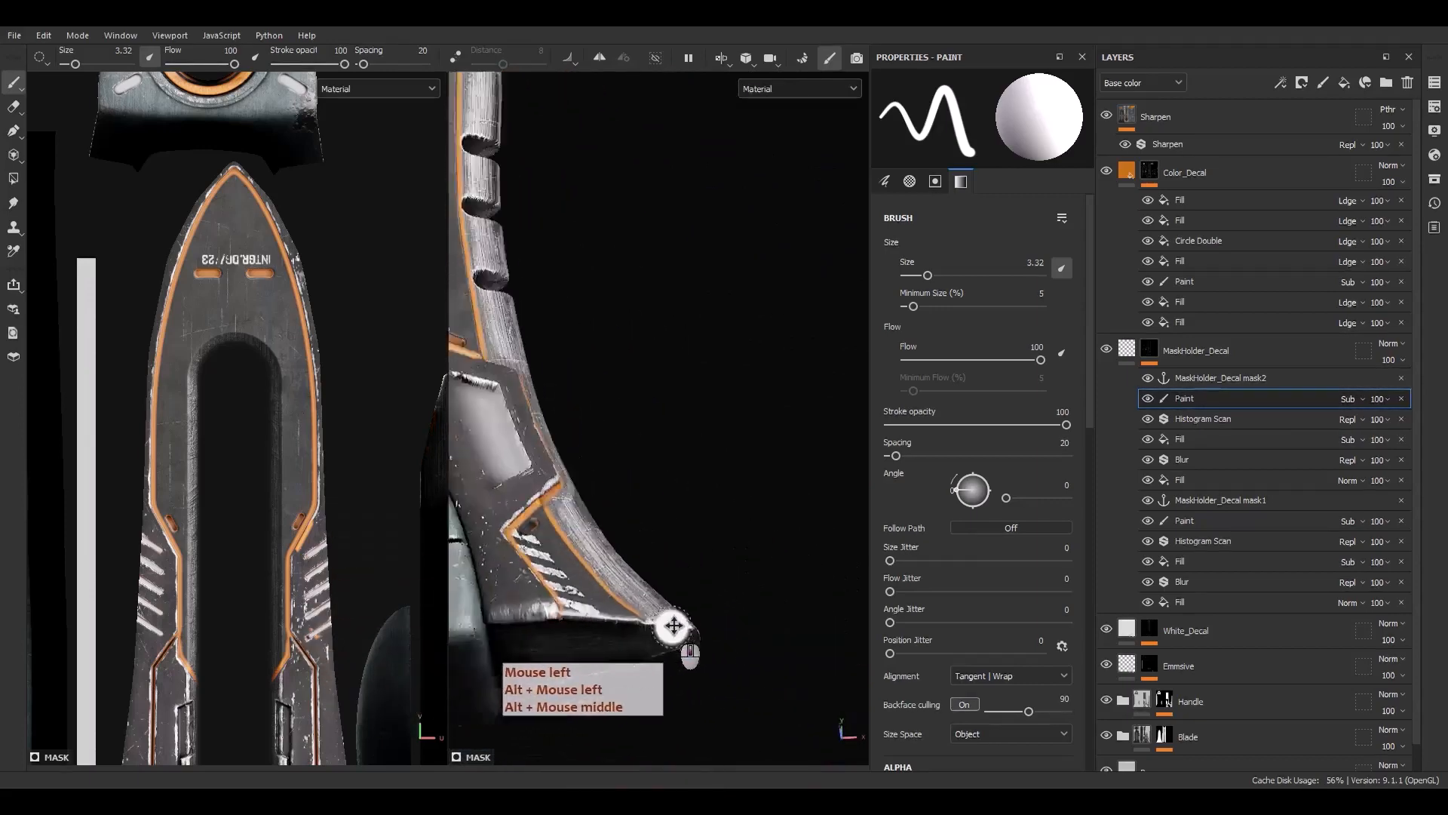
pyautogui.keyDown('alt'); pyautogui.moveTo(596, 460); pyautogui.dragTo(649, 515, button='middle'); pyautogui.keyUp('alt')
pyautogui.keyDown('alt'); pyautogui.keyDown('shift'); pyautogui.moveTo(649, 515); pyautogui.dragTo(626, 605); pyautogui.keyUp('shift'); pyautogui.keyUp('alt')
pyautogui.keyDown('alt'); pyautogui.moveTo(625, 605); pyautogui.dragTo(649, 596, button='middle'); pyautogui.keyUp('alt')
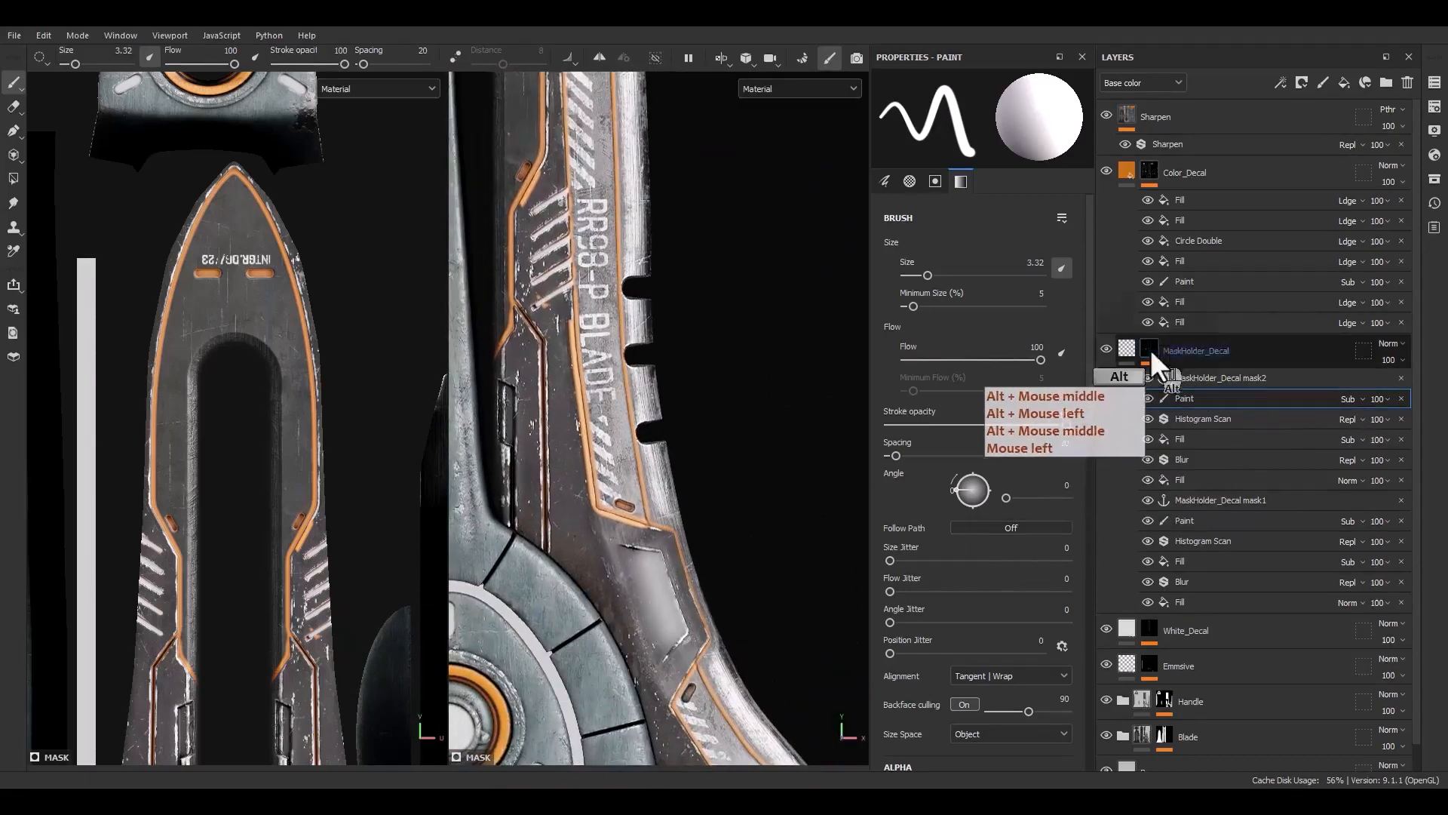
# Isolate the MaskHolder_Decal mask and paint a white stroke back near the blade's lower right edge with a 1.9 brush
pyautogui.keyDown('alt'); pyautogui.click(1151, 348); pyautogui.keyUp('alt')
pyautogui.moveTo(654, 545)
pyautogui.mouseDown()
pyautogui.moveTo(582, 535)
pyautogui.moveTo(665, 567)
pyautogui.moveTo(513, 504)
pyautogui.mouseUp()
pyautogui.scroll(-4, 533, 524)
pyautogui.keyDown('alt'); pyautogui.moveTo(571, 556); pyautogui.dragTo(623, 574, button='middle'); pyautogui.keyUp('alt')
pyautogui.keyDown('alt'); pyautogui.moveTo(666, 620); pyautogui.dragTo(651, 531, button='middle'); pyautogui.keyUp('alt')
pyautogui.scroll(6, 706, 636)
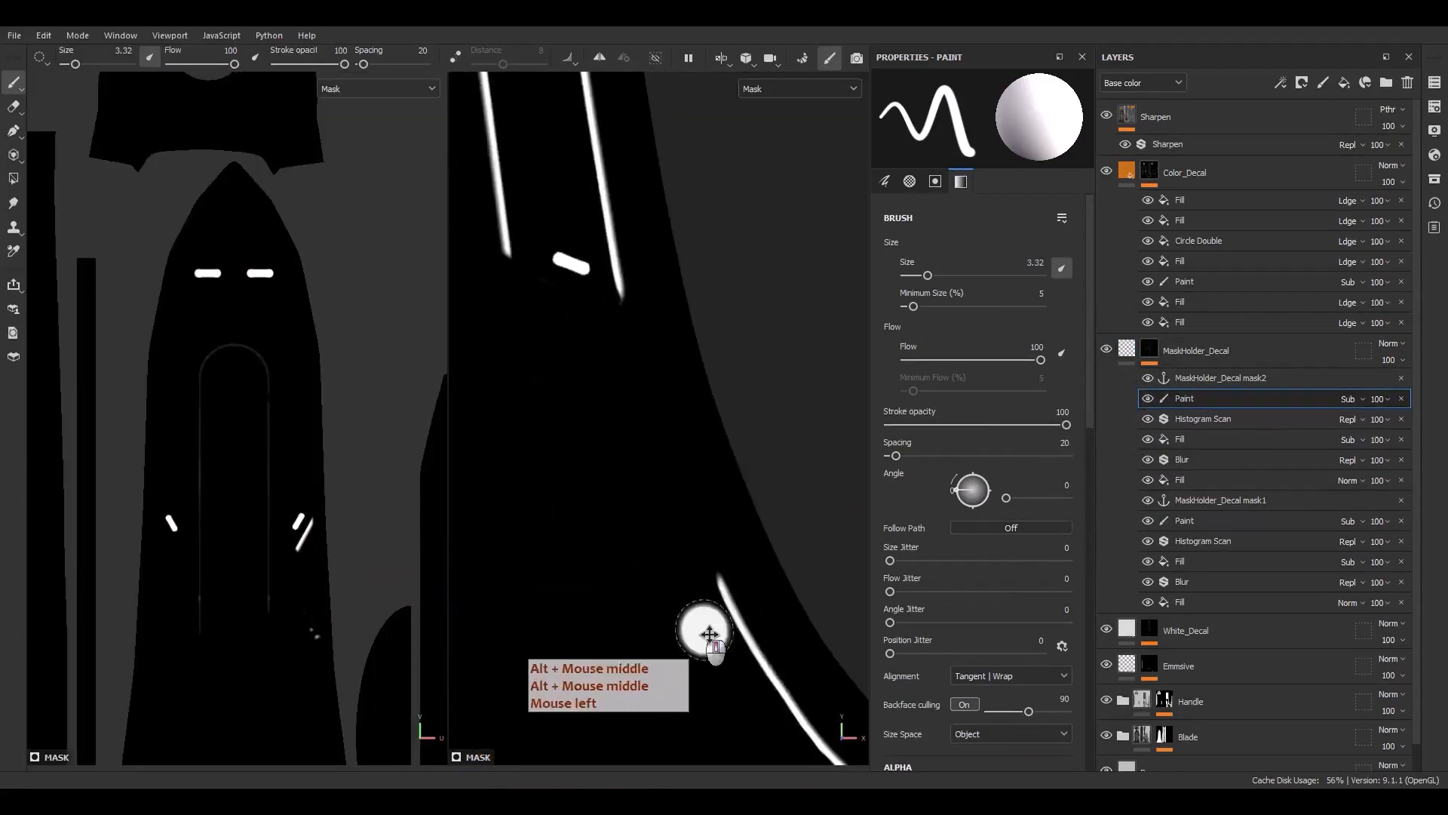
pyautogui.press('x')
pyautogui.keyDown('ctrl'); pyautogui.moveTo(676, 638); pyautogui.dragTo(659, 654, button='right'); pyautogui.keyUp('ctrl')
pyautogui.moveTo(683, 598); pyautogui.dragTo(669, 628)
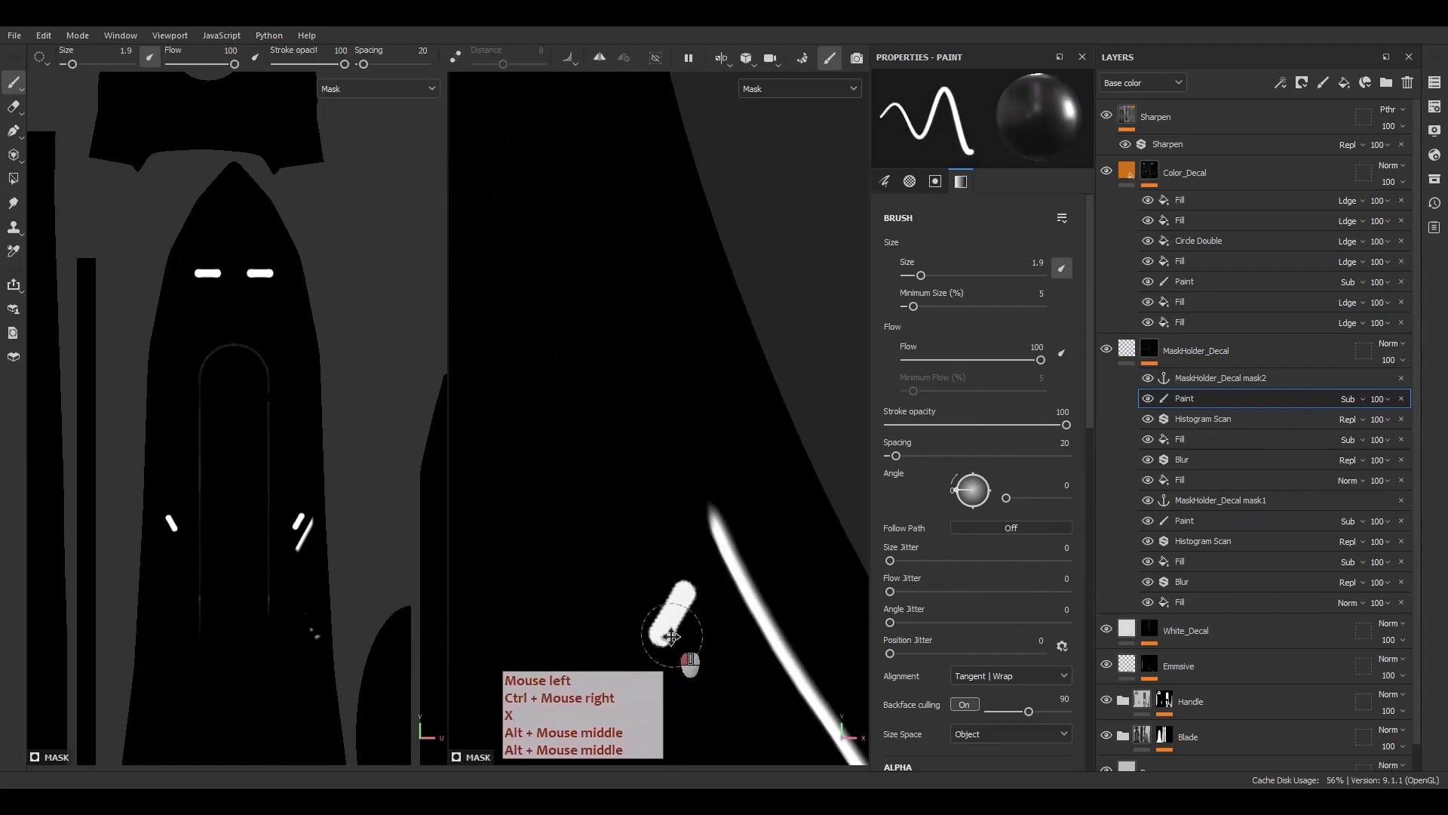
# Swap the paint color back to black and erase stray specks from the blade mask
pyautogui.scroll(-6, 669, 600)
pyautogui.keyDown('alt'); pyautogui.moveTo(564, 432); pyautogui.dragTo(696, 552, button='middle'); pyautogui.keyUp('alt')
pyautogui.scroll(2, 685, 520)
pyautogui.press('x')
pyautogui.moveTo(688, 483); pyautogui.dragTo(648, 178)
pyautogui.keyDown('alt'); pyautogui.moveTo(649, 178); pyautogui.dragTo(645, 501, button='middle'); pyautogui.keyUp('alt')
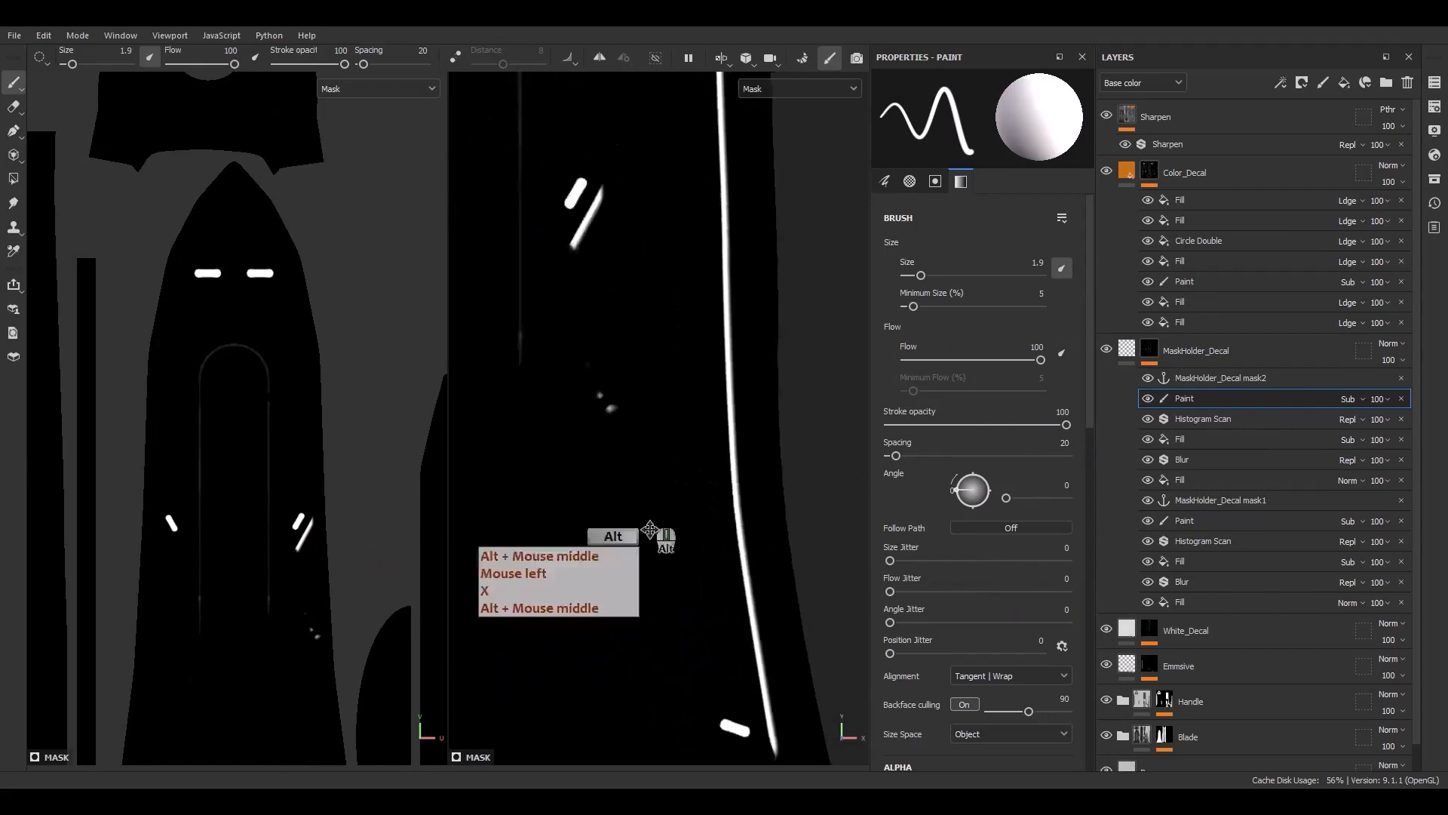
pyautogui.moveTo(631, 509)
pyautogui.mouseDown()
pyautogui.moveTo(593, 400)
pyautogui.moveTo(588, 315)
pyautogui.moveTo(614, 243)
pyautogui.mouseUp()
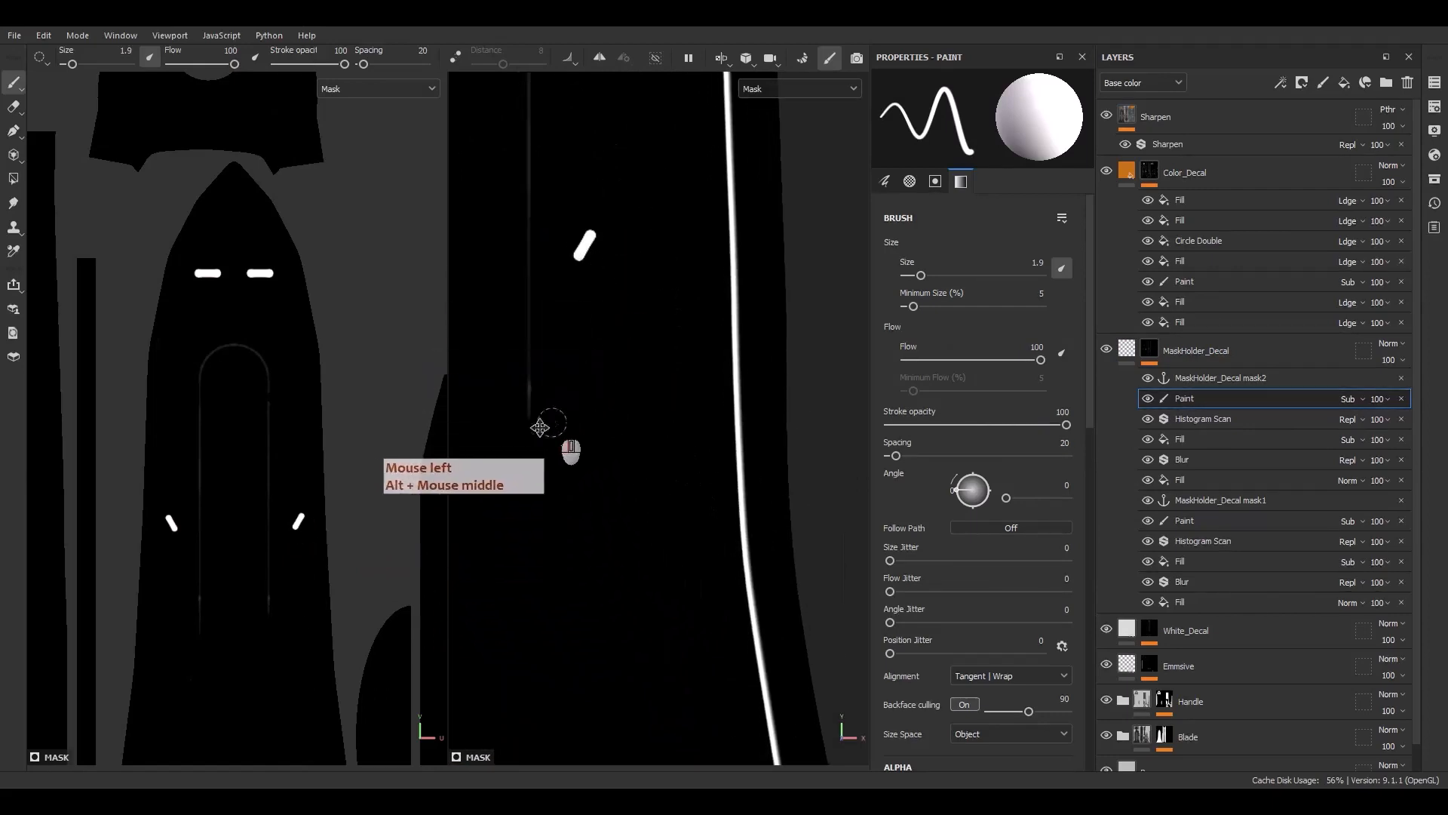
pyautogui.scroll(-10, 569, 443)
pyautogui.keyDown('alt'); pyautogui.moveTo(588, 469); pyautogui.dragTo(736, 437, button='middle'); pyautogui.keyUp('alt')
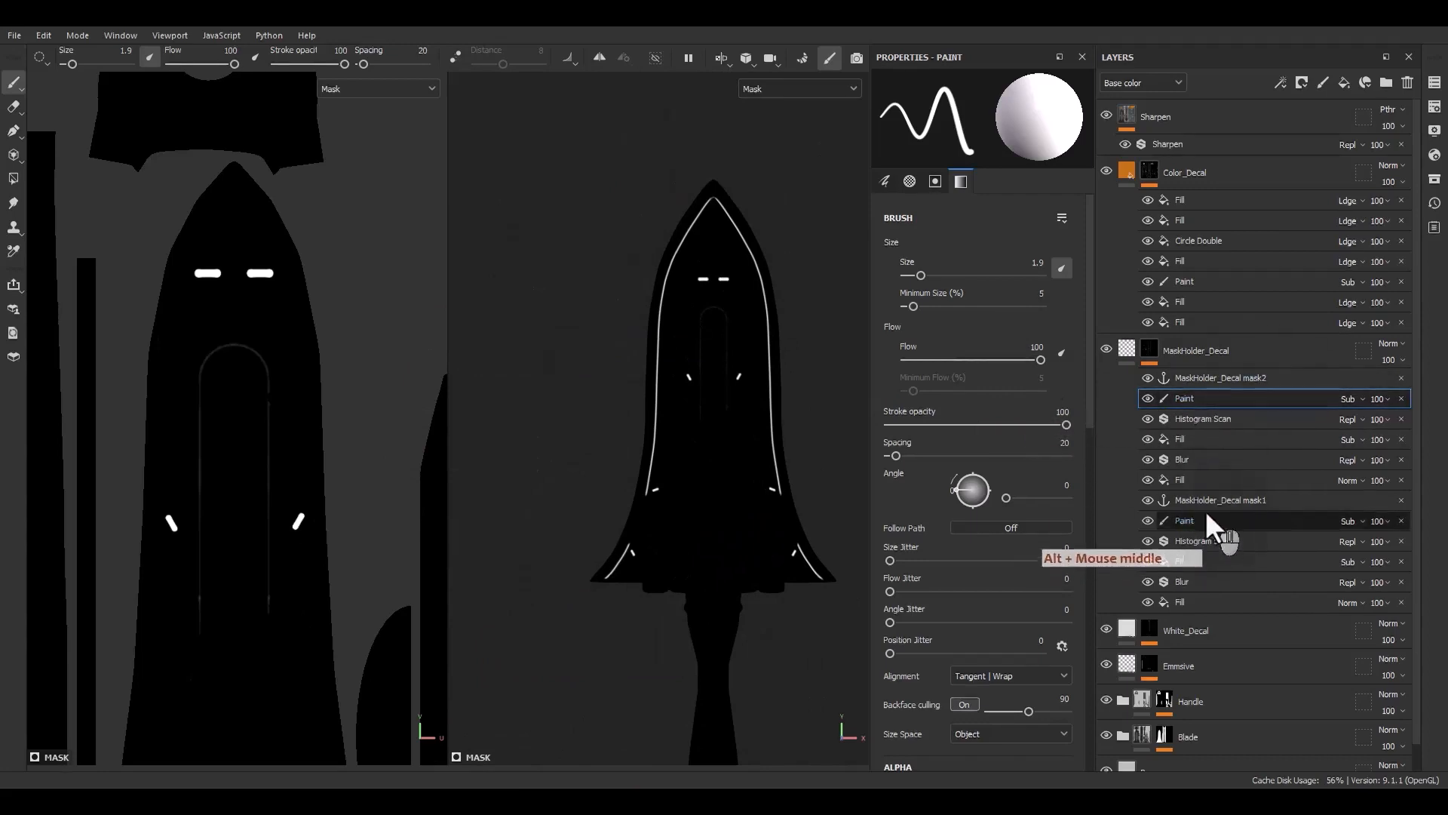
# Return to the material view and examine the decals and outlines on the blade and guard
pyautogui.moveTo(1143, 379)
pyautogui.mouseDown()
pyautogui.moveTo(1144, 479)
pyautogui.moveTo(1139, 323)
pyautogui.mouseUp()
pyautogui.click(1129, 174)
pyautogui.scroll(4, 724, 305)
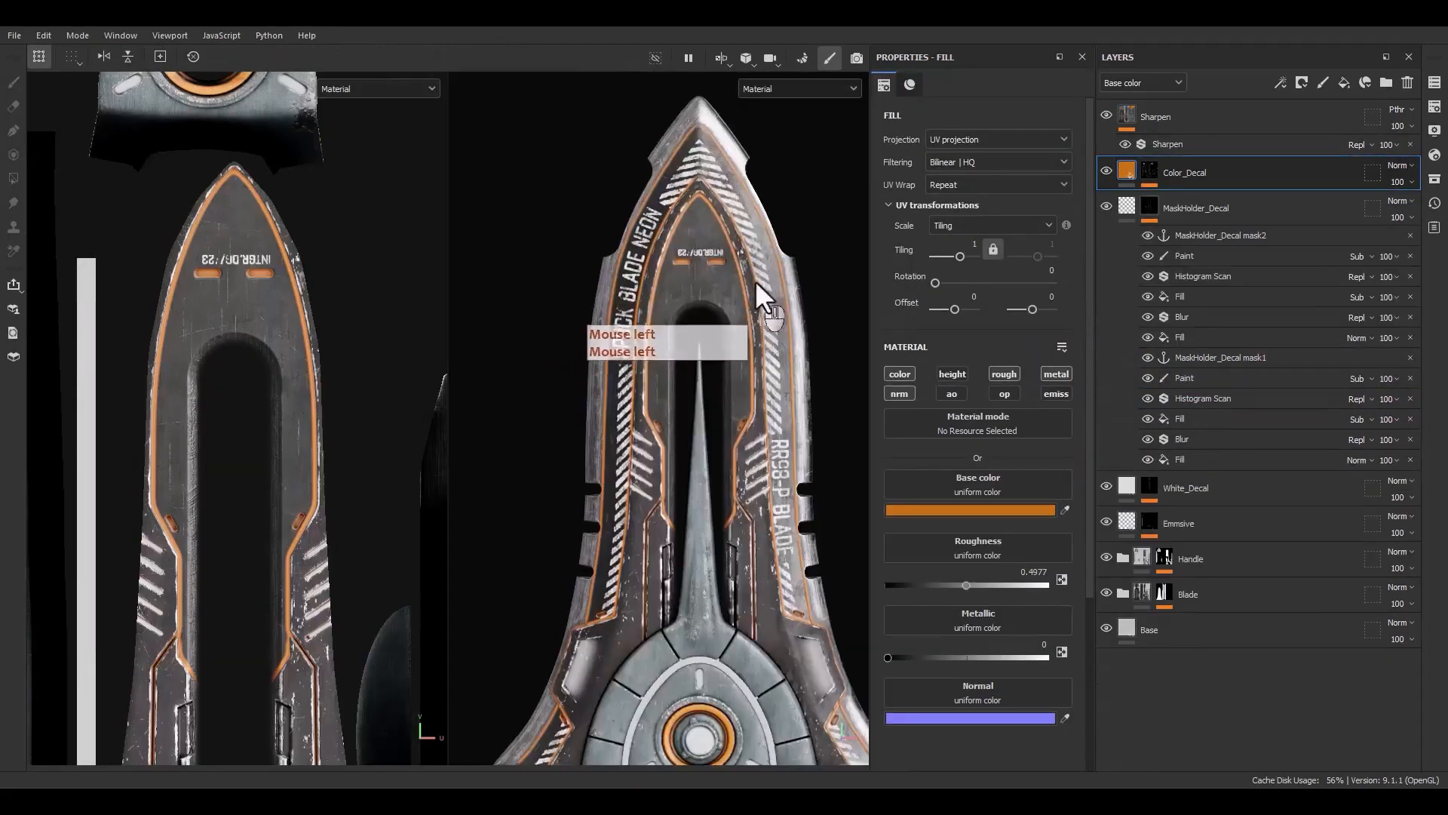
pyautogui.keyDown('alt'); pyautogui.moveTo(743, 286); pyautogui.dragTo(671, 364, button='middle'); pyautogui.keyUp('alt')
pyautogui.keyDown('alt'); pyautogui.moveTo(671, 364); pyautogui.dragTo(697, 388); pyautogui.keyUp('alt')
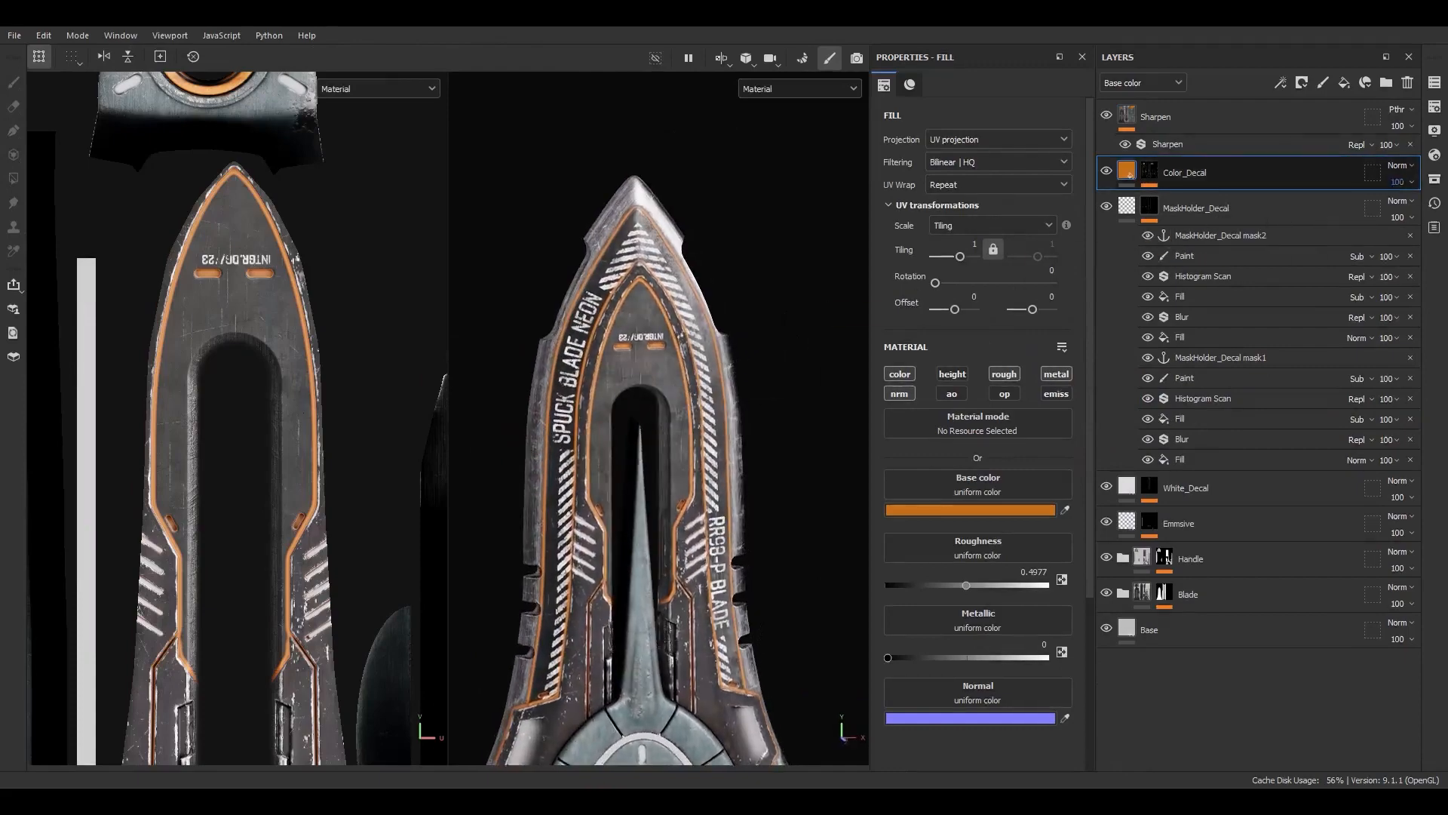
pyautogui.click(1401, 179)
pyautogui.scroll(5, 683, 227)
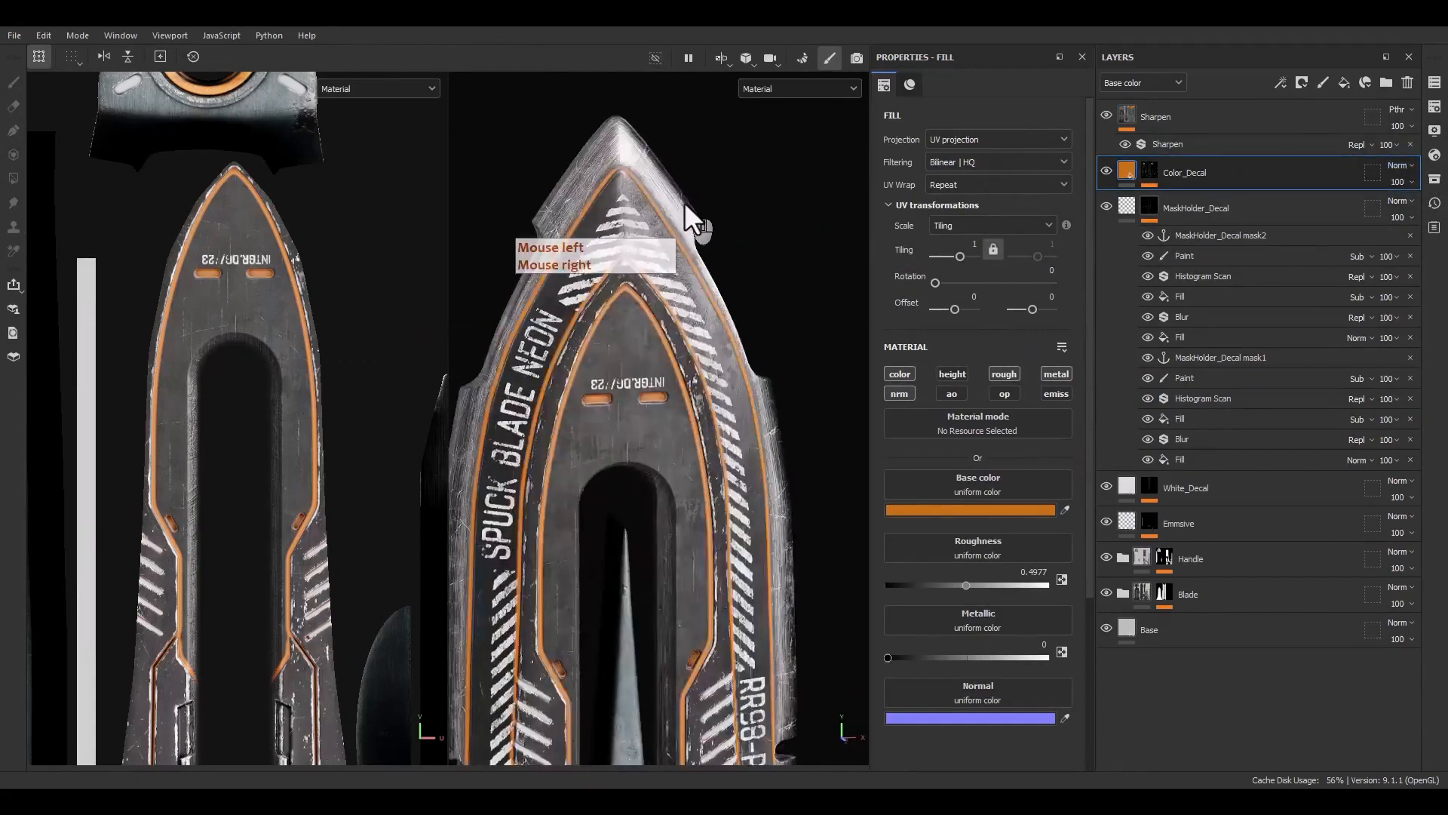
pyautogui.keyDown('alt'); pyautogui.moveTo(662, 302); pyautogui.dragTo(655, 92, button='middle'); pyautogui.keyUp('alt')
pyautogui.keyDown('alt'); pyautogui.moveTo(654, 373); pyautogui.dragTo(732, 387); pyautogui.keyUp('alt')
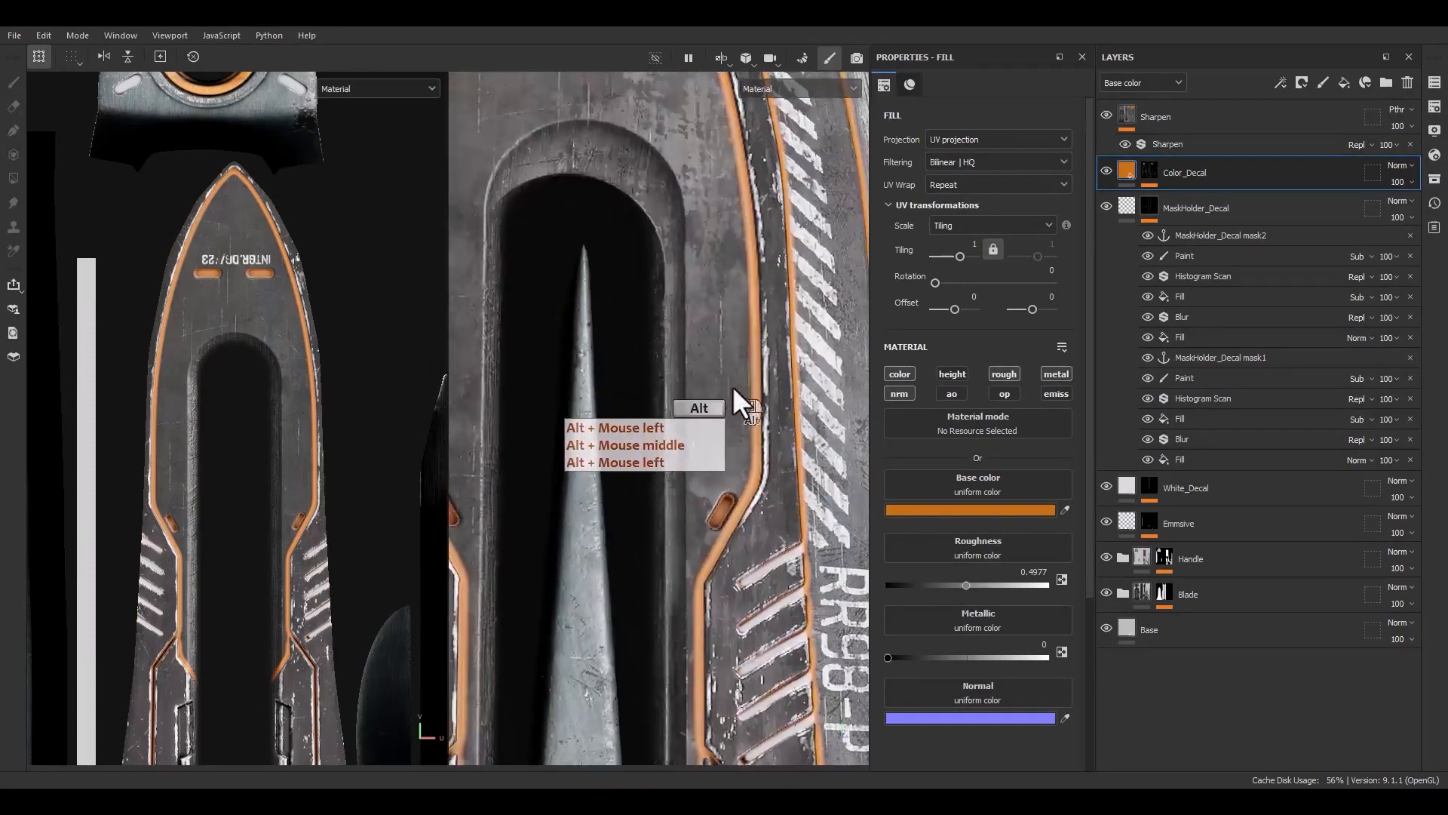
pyautogui.keyDown('alt'); pyautogui.click(1145, 167); pyautogui.keyUp('alt')
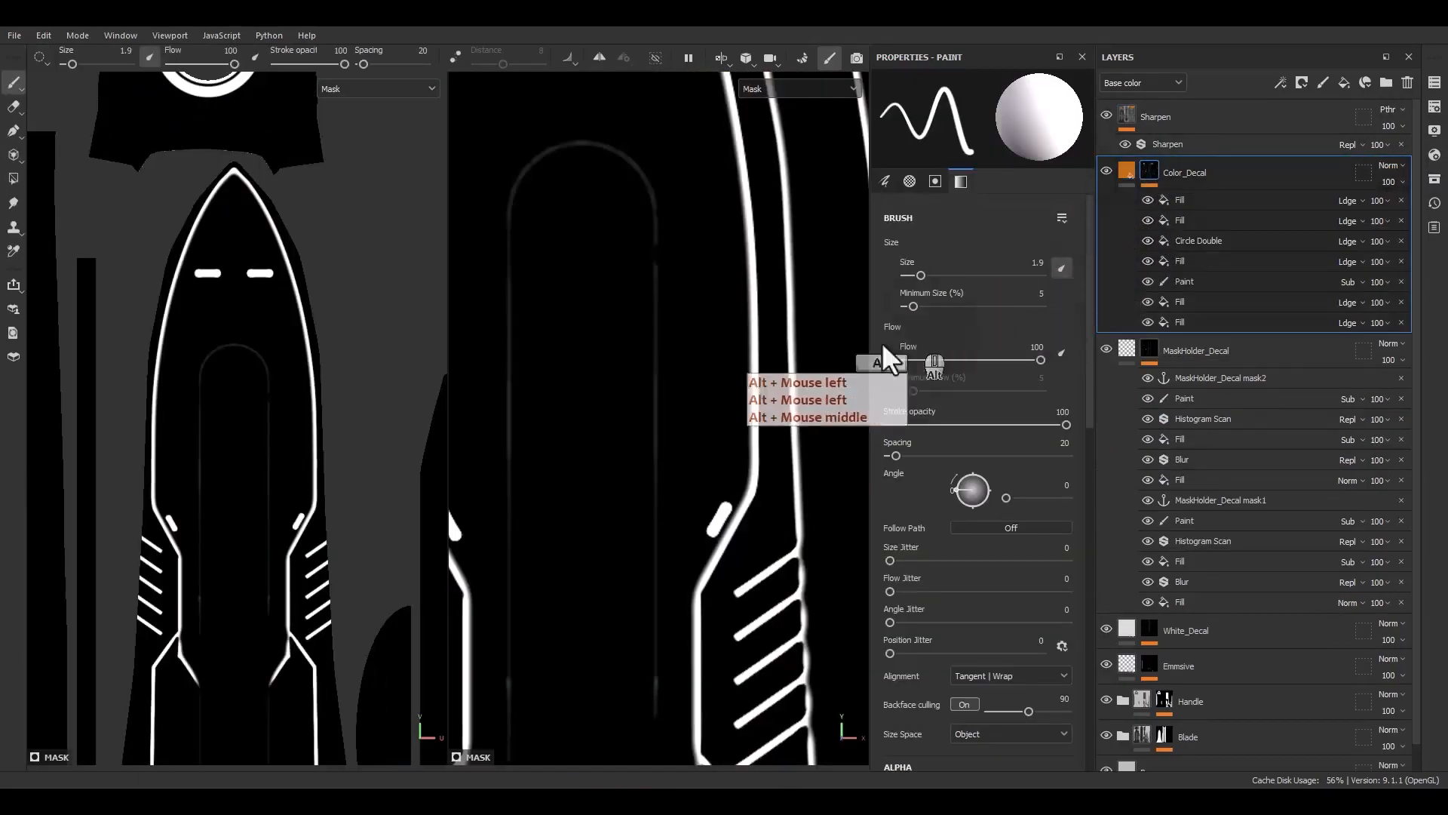
pyautogui.click(1126, 168)
pyautogui.scroll(-5, 695, 424)
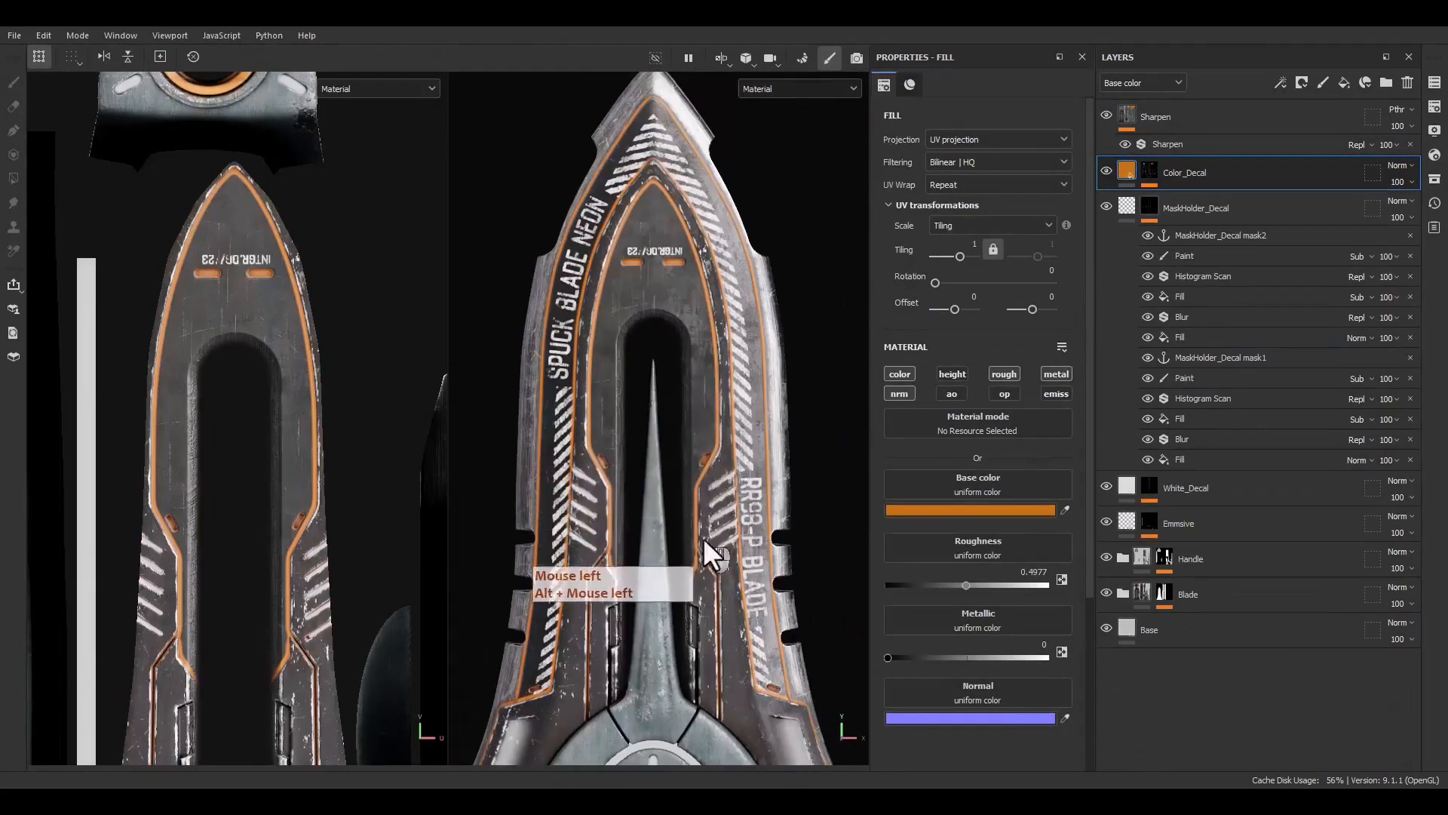
pyautogui.keyDown('alt'); pyautogui.moveTo(708, 549); pyautogui.dragTo(703, 394, button='middle'); pyautogui.keyUp('alt')
pyautogui.keyDown('alt'); pyautogui.moveTo(703, 394); pyautogui.dragTo(681, 424); pyautogui.keyUp('alt')
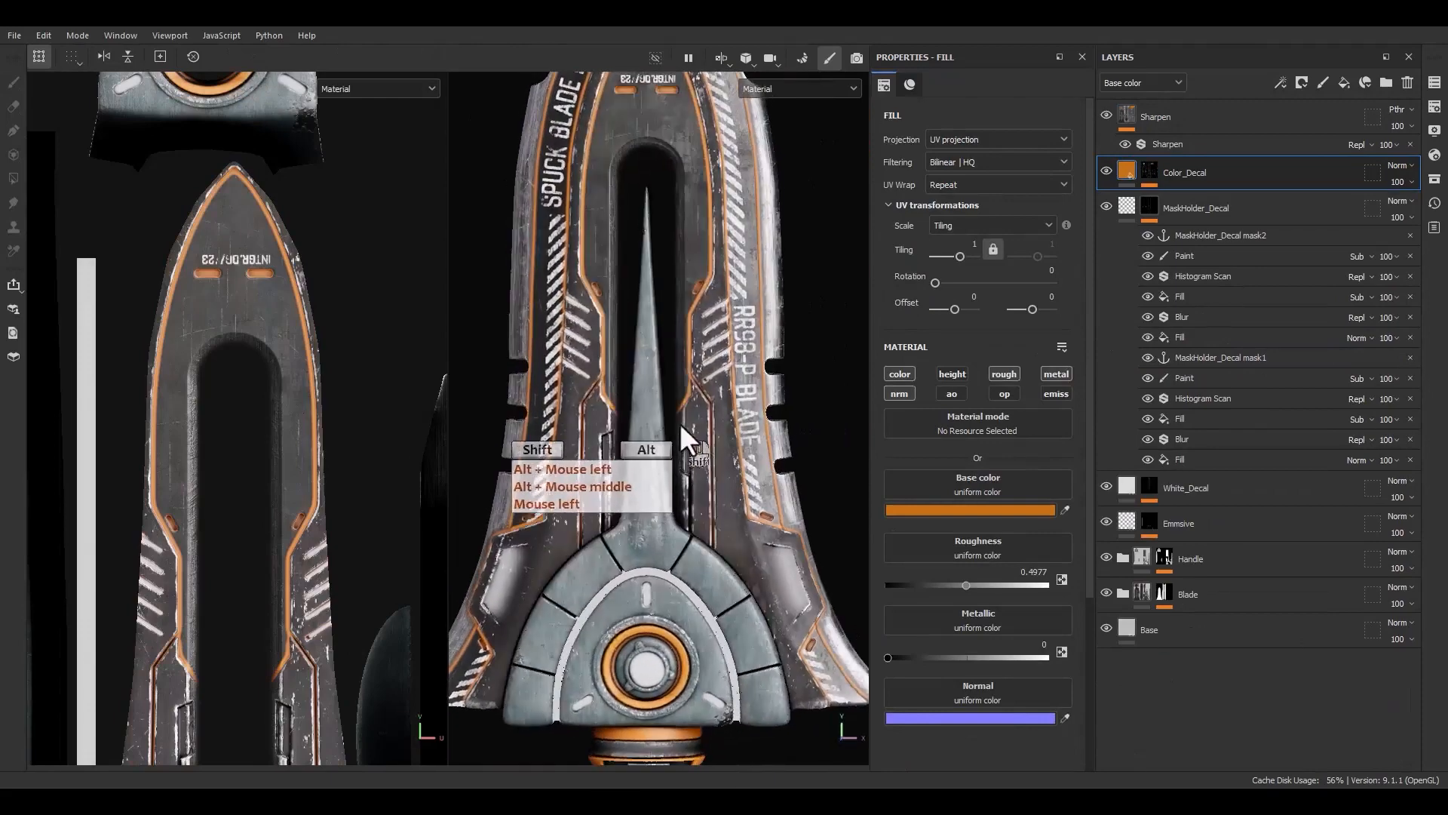
pyautogui.keyDown('alt'); pyautogui.moveTo(681, 423); pyautogui.dragTo(613, 305, button='middle'); pyautogui.keyUp('alt')
pyautogui.scroll(8, 616, 309)
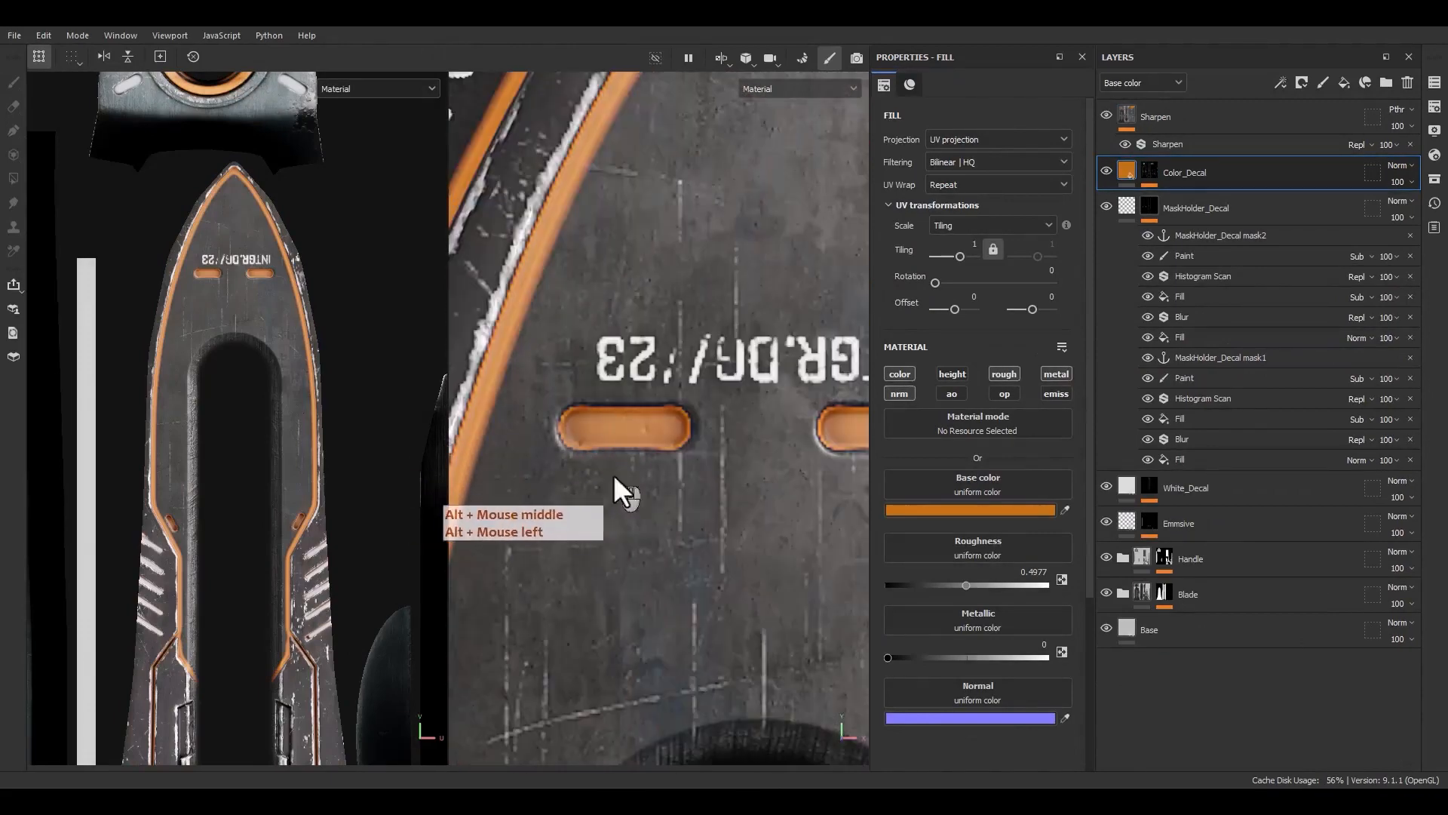
pyautogui.scroll(-6, 679, 475)
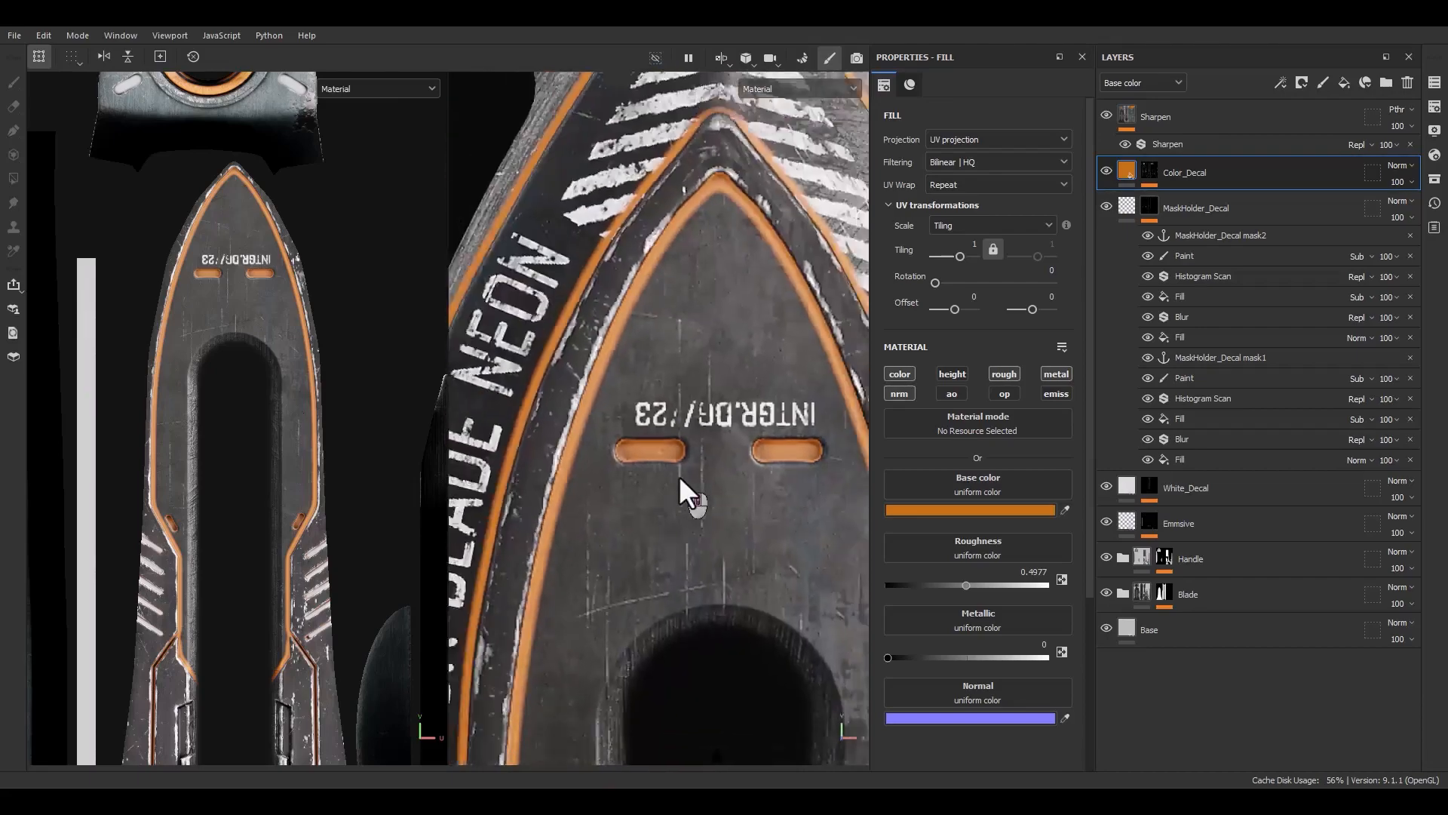
pyautogui.keyDown('alt'); pyautogui.moveTo(678, 475); pyautogui.dragTo(632, 94, button='middle'); pyautogui.keyUp('alt')
pyautogui.keyDown('alt'); pyautogui.moveTo(673, 418); pyautogui.dragTo(682, 433, button='right'); pyautogui.keyUp('alt')
pyautogui.keyDown('alt'); pyautogui.moveTo(682, 433); pyautogui.dragTo(715, 267, button='middle'); pyautogui.keyUp('alt')
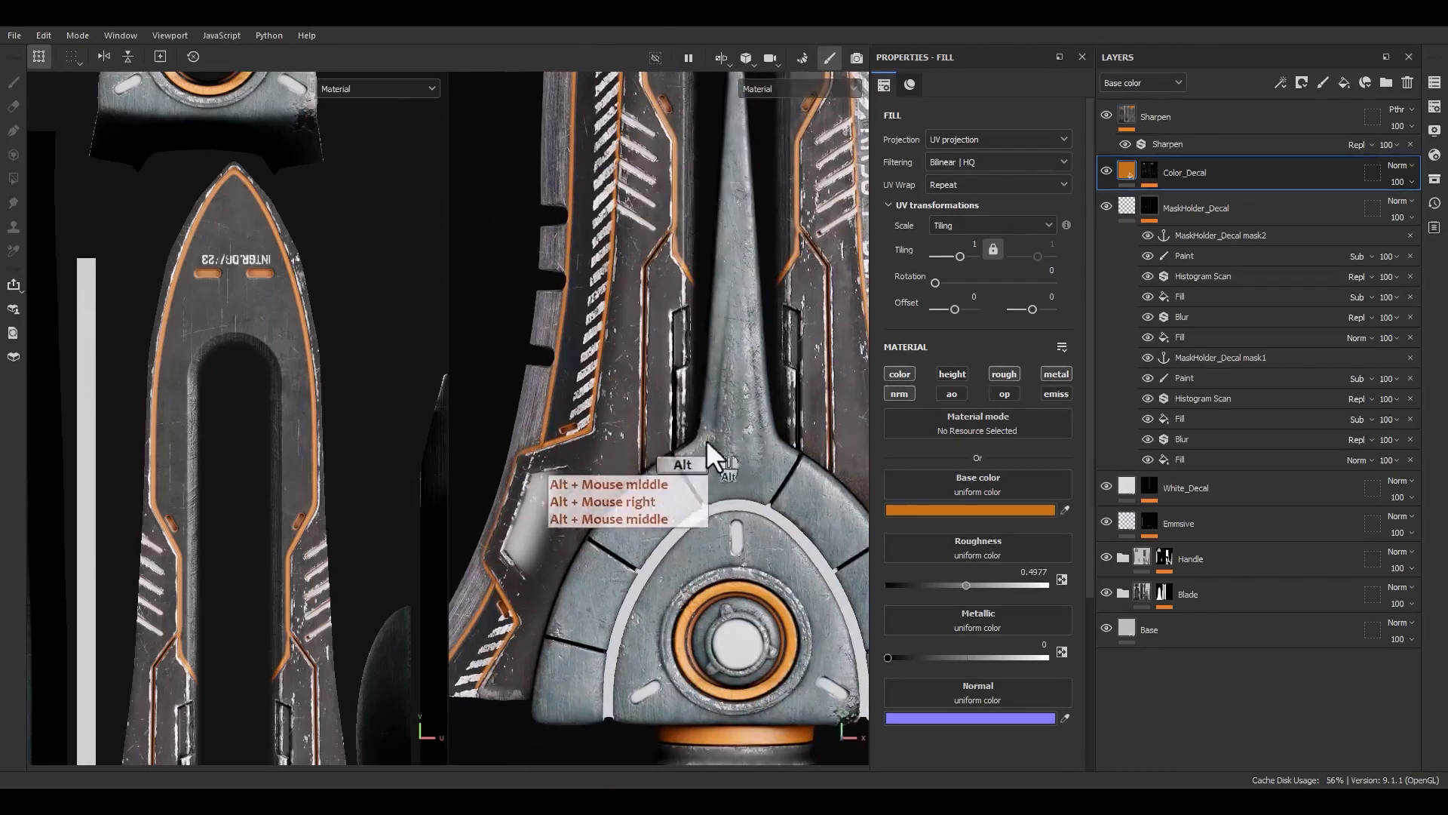
pyautogui.keyDown('alt'); pyautogui.moveTo(706, 441); pyautogui.dragTo(727, 329, button='right'); pyautogui.keyUp('alt')
pyautogui.moveTo(727, 329)
pyautogui.keyDown('alt'); pyautogui.mouseDown(button='middle')
pyautogui.moveTo(638, 504)
pyautogui.moveTo(744, 319)
pyautogui.mouseUp(button='middle'); pyautogui.keyUp('alt')
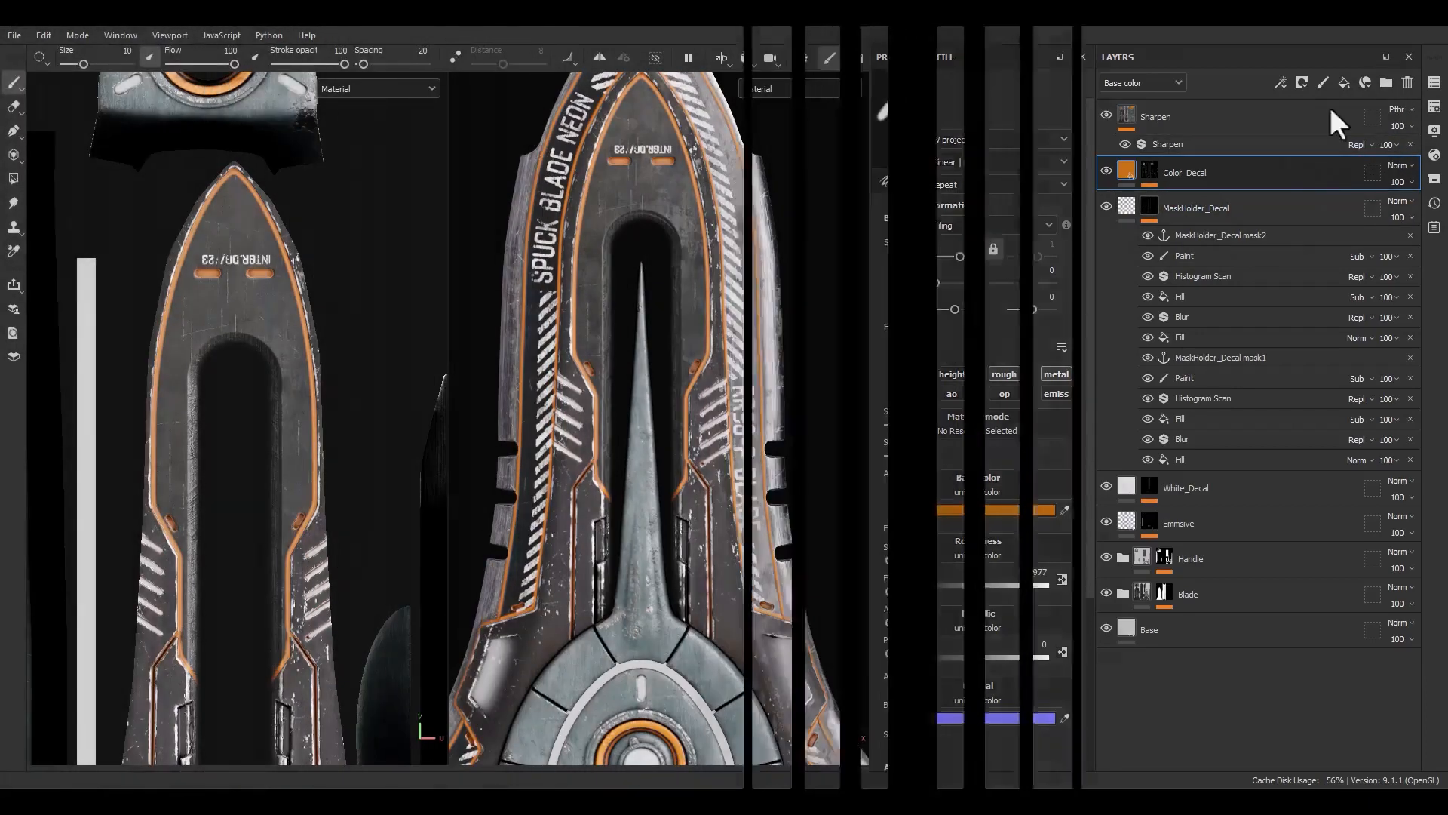
# Rename the new layer above MaskHolder_Decal to MaskHolder_Decal_Symbol
pyautogui.doubleClick(1162, 209)
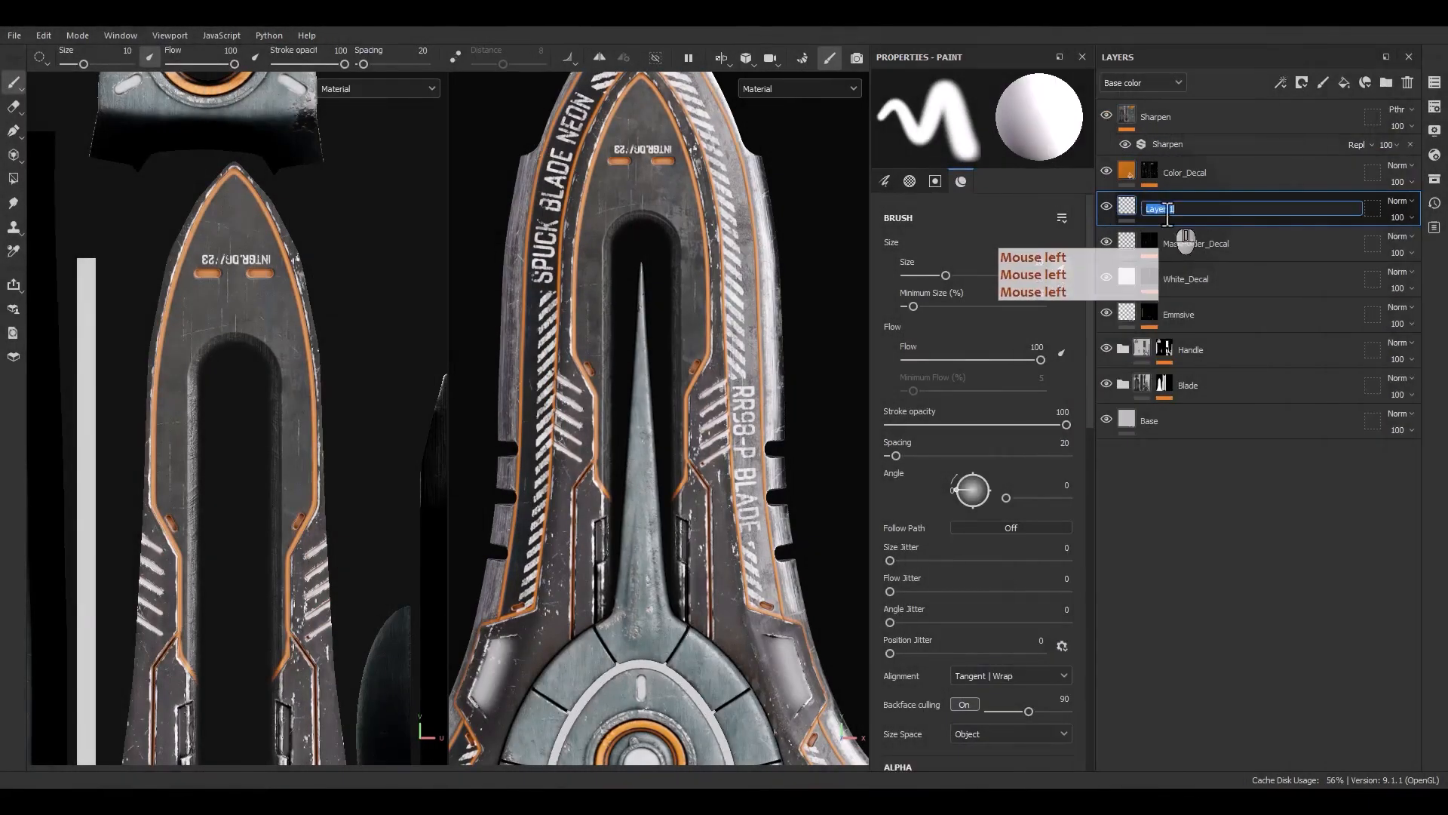
pyautogui.write('MaskHolder_Decal2')
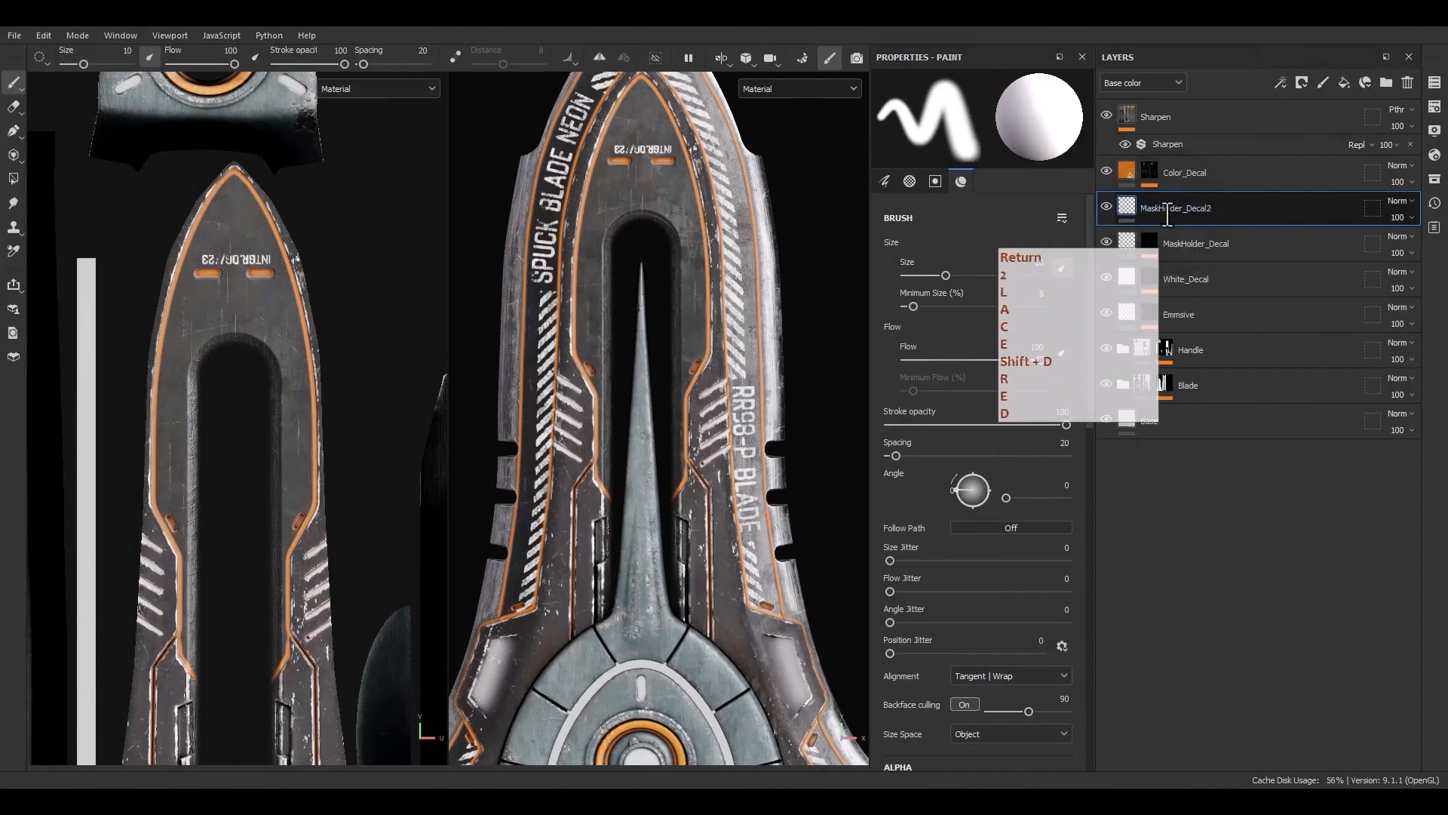
pyautogui.doubleClick(1203, 213)
pyautogui.moveTo(1208, 213); pyautogui.dragTo(1239, 214)
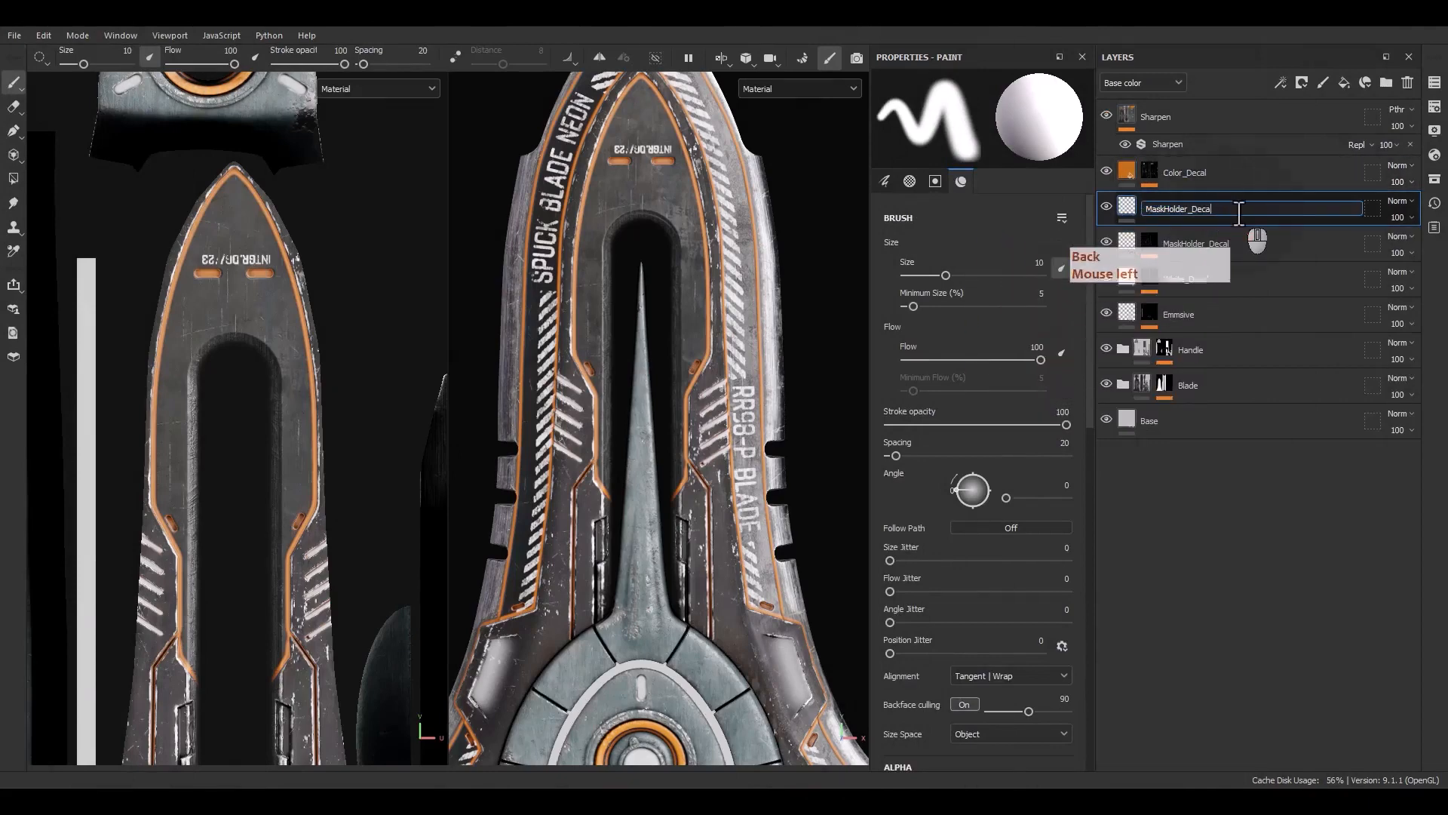
pyautogui.press('Return')
# Add a black mask to the MaskHolder_Decal_Symbol layer and add a fill effect inside it
pyautogui.rightClick(1239, 214)
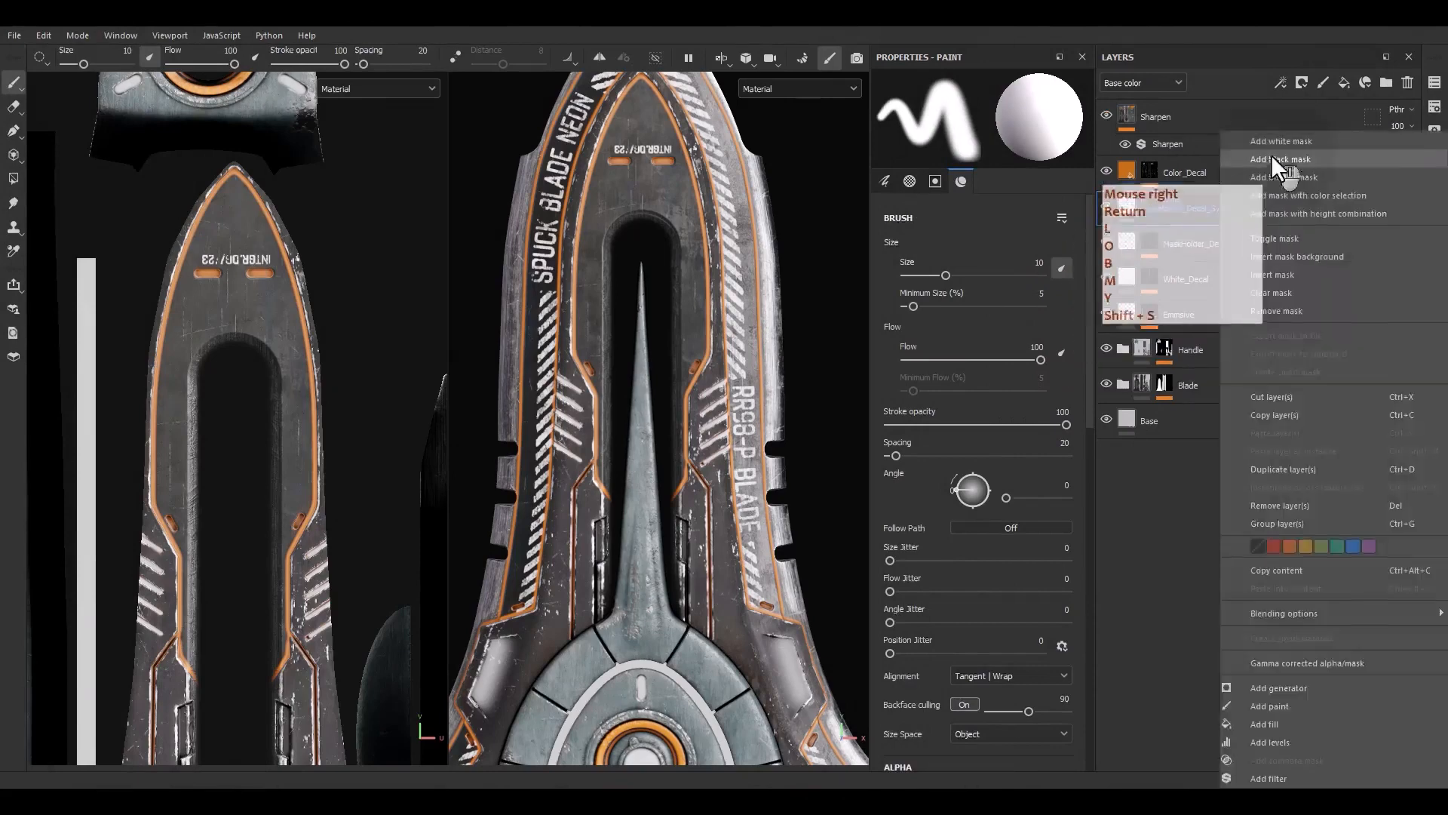
pyautogui.click(1271, 157)
pyautogui.rightClick(1148, 205)
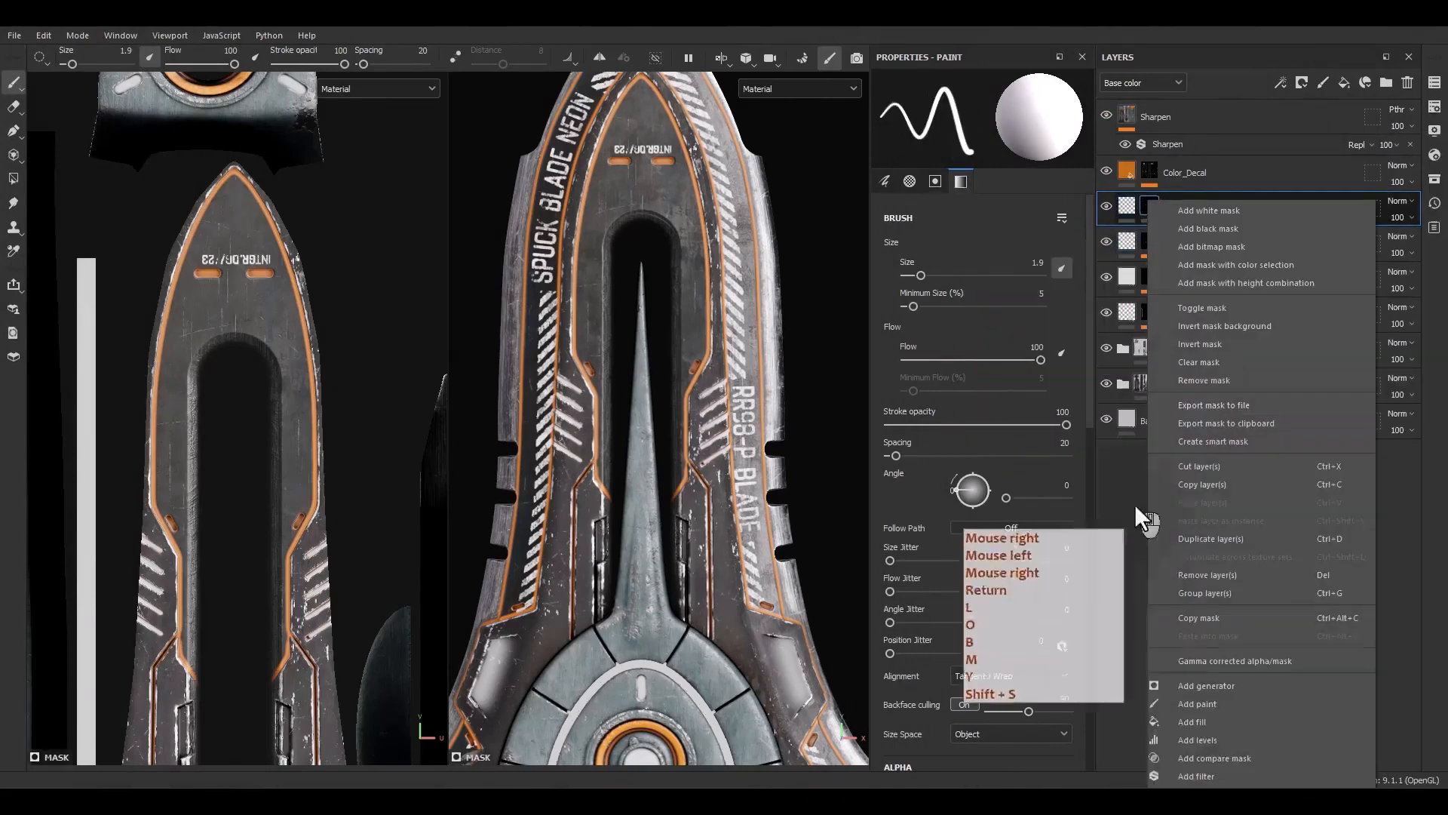
pyautogui.click(1171, 715)
pyautogui.press('F9')
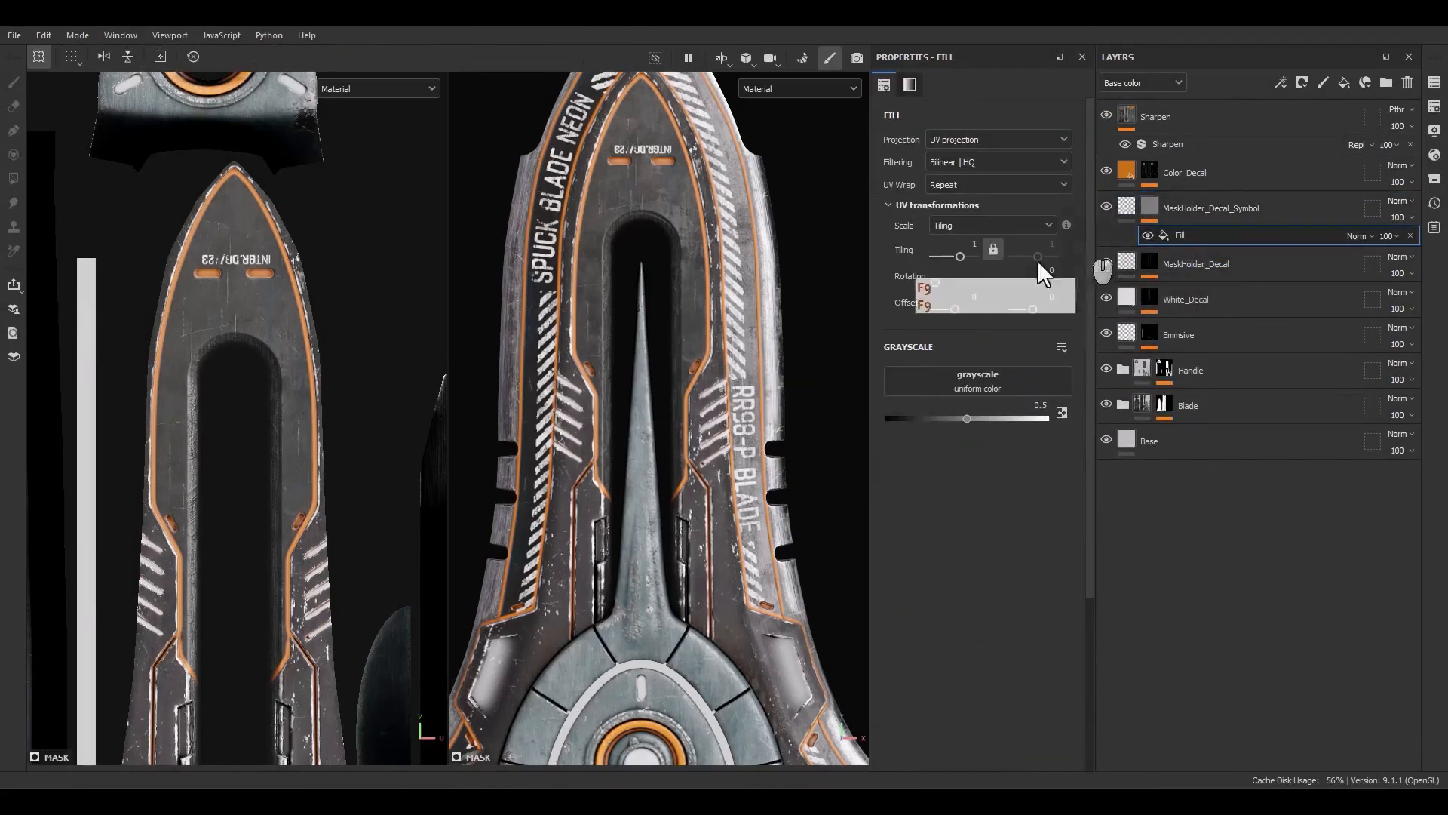
# Search the assets for dots and assign Square Dots to the fill's grayscale slot
pyautogui.click(1434, 179)
pyautogui.click(1435, 179)
pyautogui.moveTo(1135, 184); pyautogui.dragTo(564, 169)
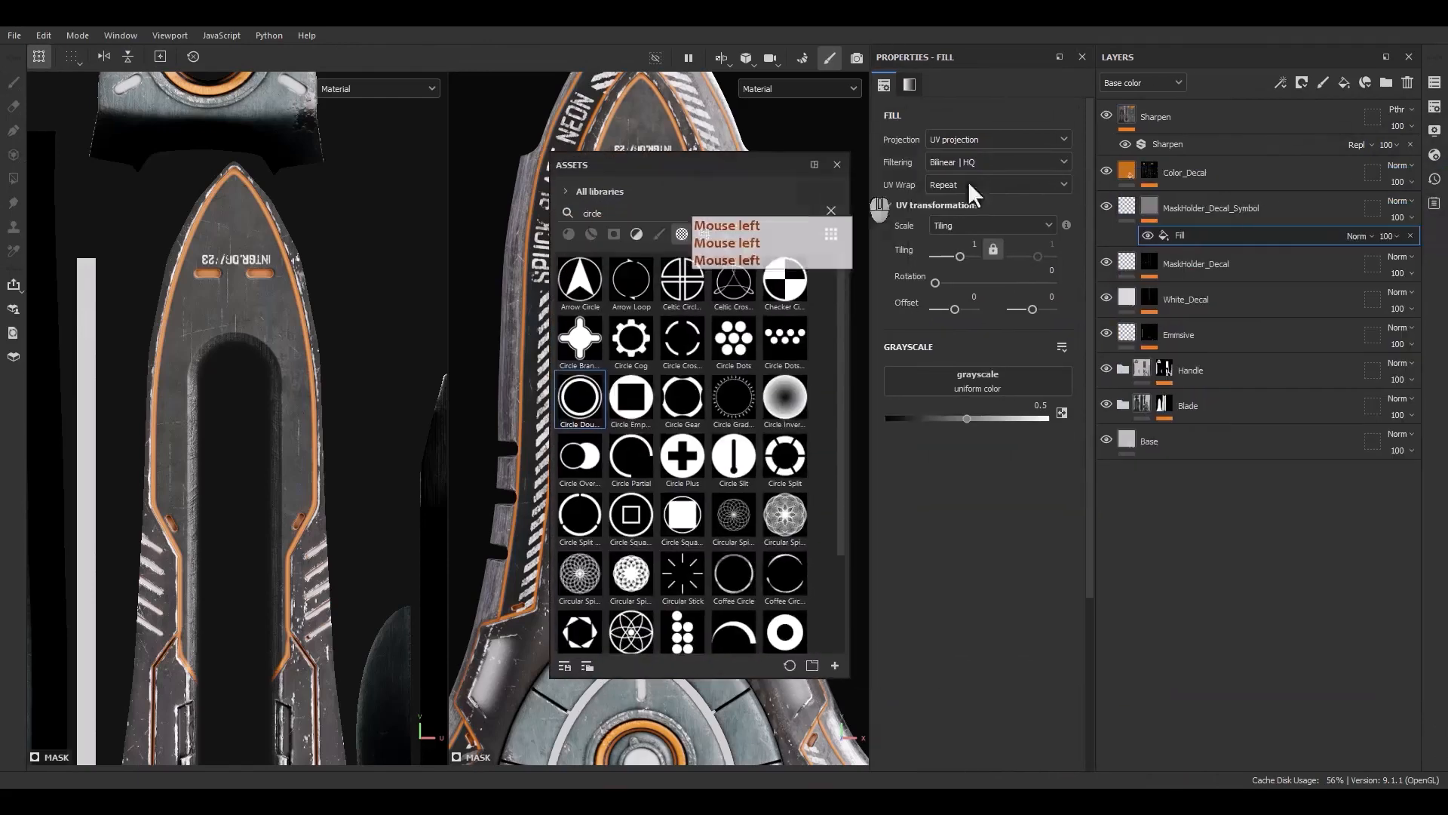
pyautogui.write('dots')
pyautogui.click(683, 343)
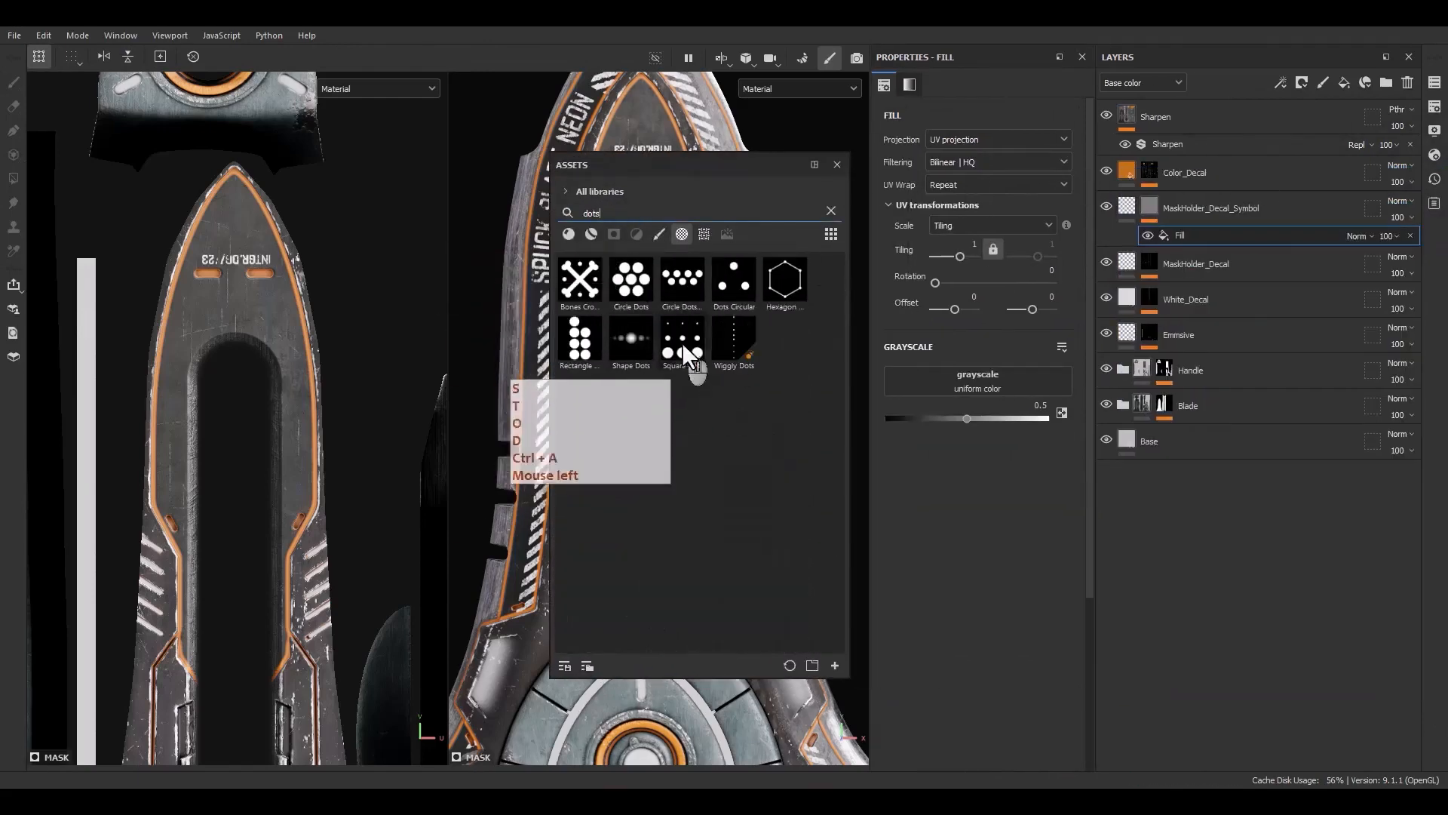
pyautogui.moveTo(980, 407); pyautogui.dragTo(978, 383)
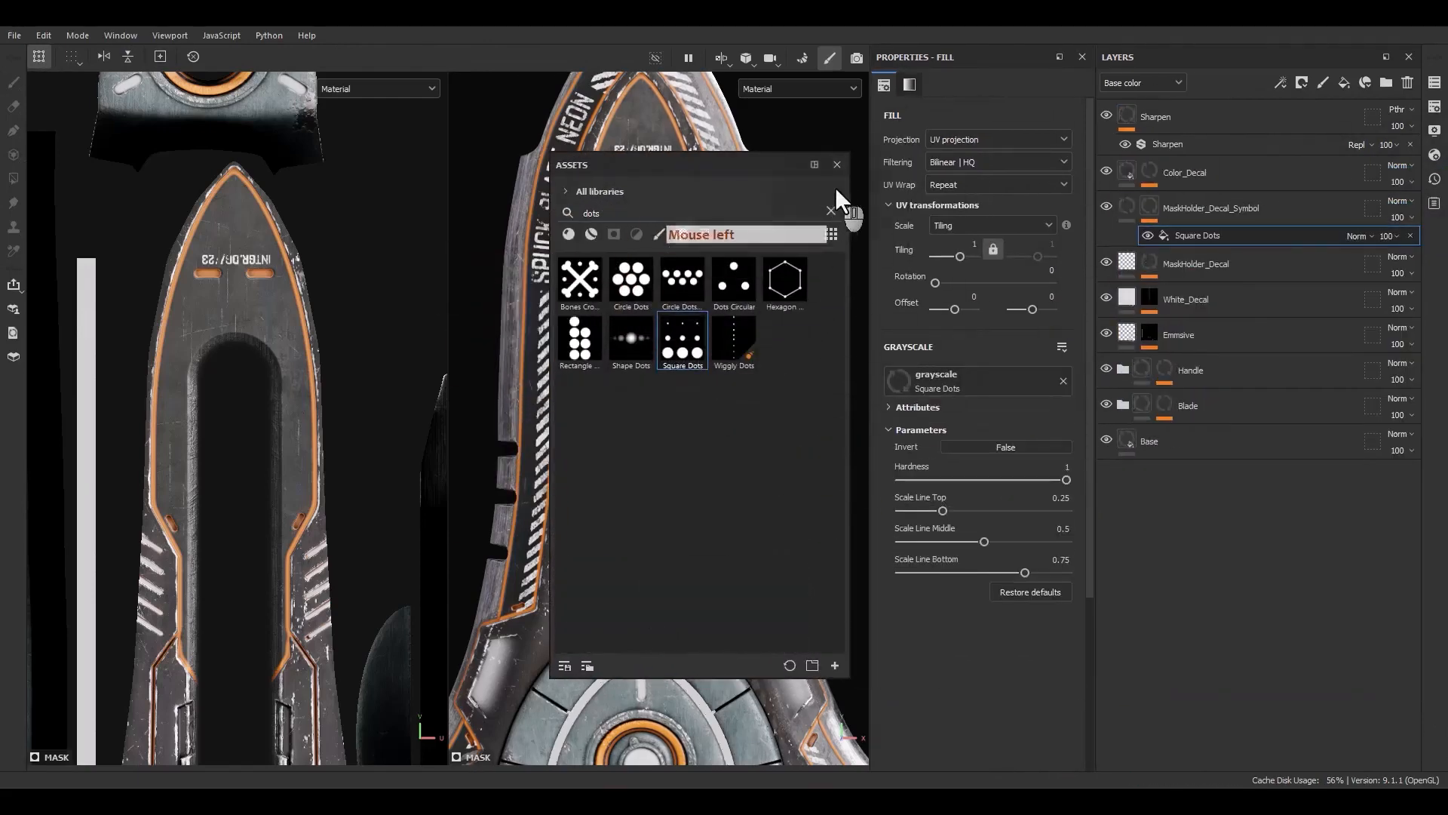
pyautogui.click(837, 165)
# Set the Square Dots fill's UV wrap to None, then scale and position the dots pattern below the INTGR.DG/23 text on the blade
pyautogui.click(967, 186)
pyautogui.click(966, 206)
pyautogui.scroll(-8, 319, 381)
pyautogui.keyDown('alt'); pyautogui.moveTo(318, 382); pyautogui.dragTo(287, 390, button='middle'); pyautogui.keyUp('alt')
pyautogui.keyDown('ctrl'); pyautogui.keyDown('shift'); pyautogui.moveTo(221, 287); pyautogui.dragTo(233, 333); pyautogui.keyUp('shift'); pyautogui.keyUp('ctrl')
pyautogui.scroll(3, 338, 411)
pyautogui.moveTo(235, 279); pyautogui.dragTo(195, 417)
pyautogui.scroll(3, 214, 313)
pyautogui.scroll(3, 213, 319)
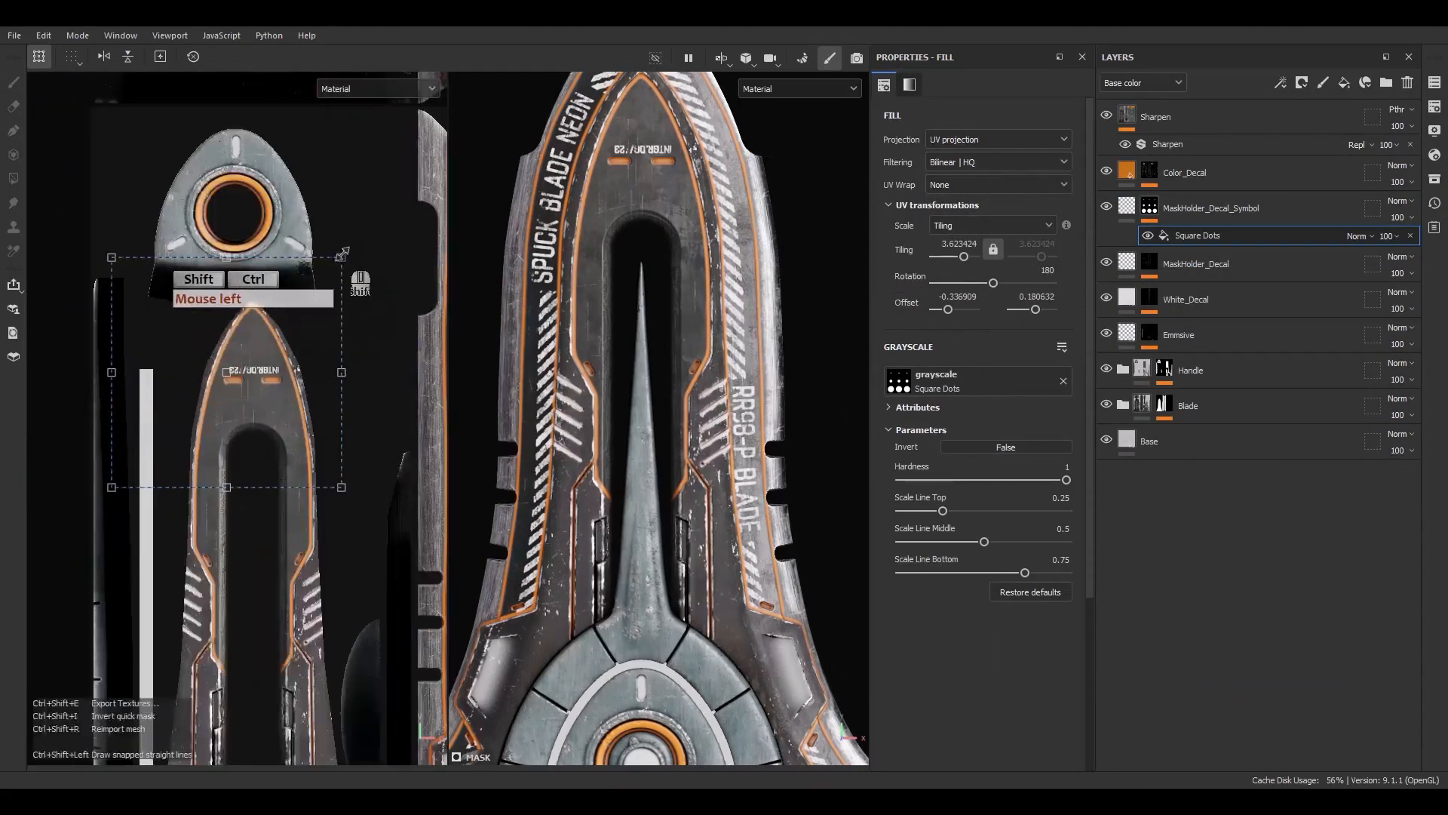
pyautogui.keyDown('ctrl'); pyautogui.keyDown('shift'); pyautogui.moveTo(343, 259); pyautogui.dragTo(285, 316); pyautogui.keyUp('shift'); pyautogui.keyUp('ctrl')
pyautogui.scroll(5, 261, 400)
pyautogui.moveTo(267, 388); pyautogui.dragTo(327, 504)
pyautogui.moveTo(230, 434); pyautogui.dragTo(181, 337)
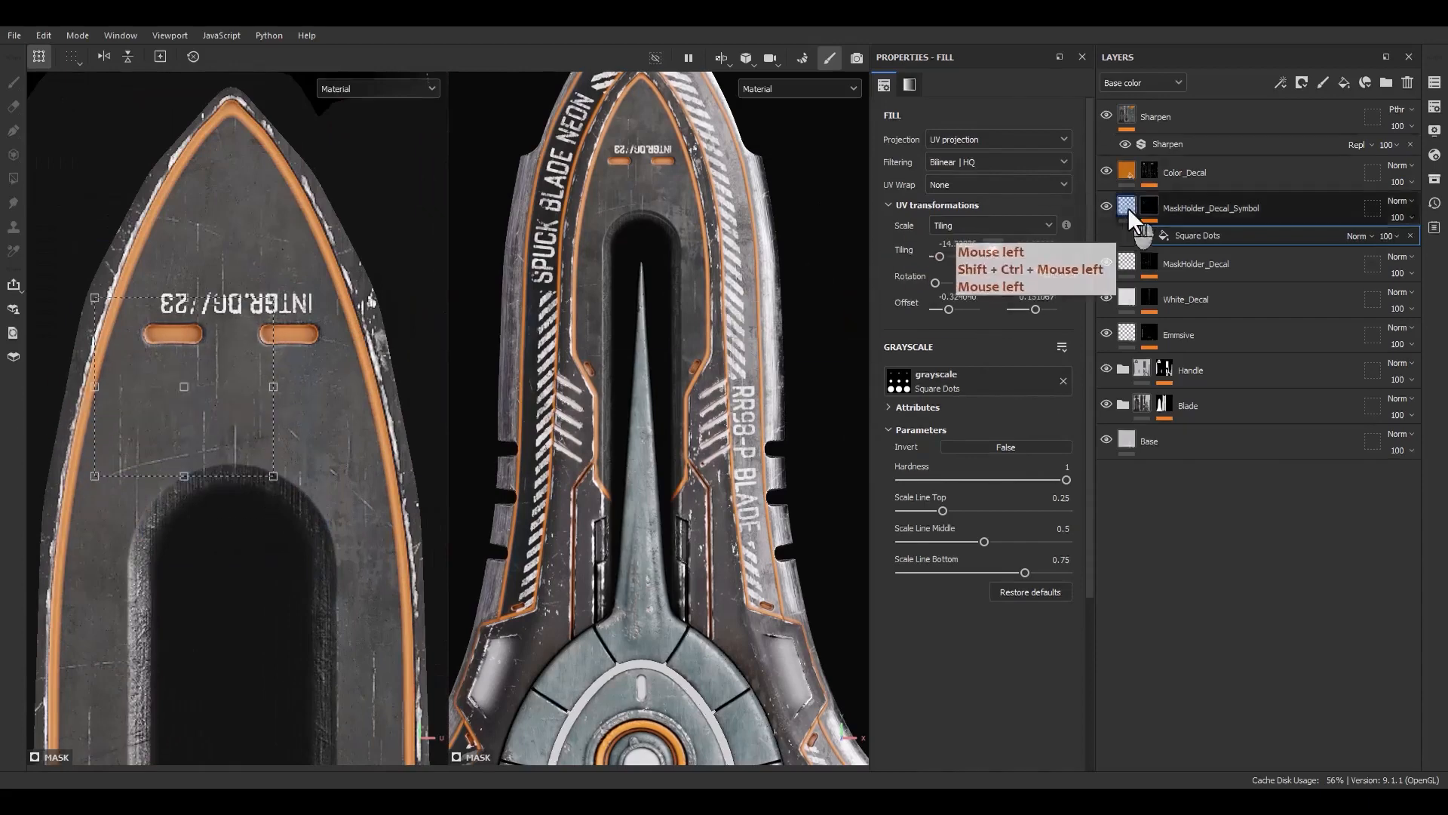
# Make the MaskHolder_Decal_Symbol layer's fill white and reselect its Square Dots fill effect
pyautogui.click(1129, 207)
pyautogui.rightClick(1131, 206)
pyautogui.click(1177, 593)
pyautogui.keyDown('alt'); pyautogui.click(900, 374); pyautogui.keyUp('alt')
pyautogui.click(1150, 207)
pyautogui.click(1197, 235)
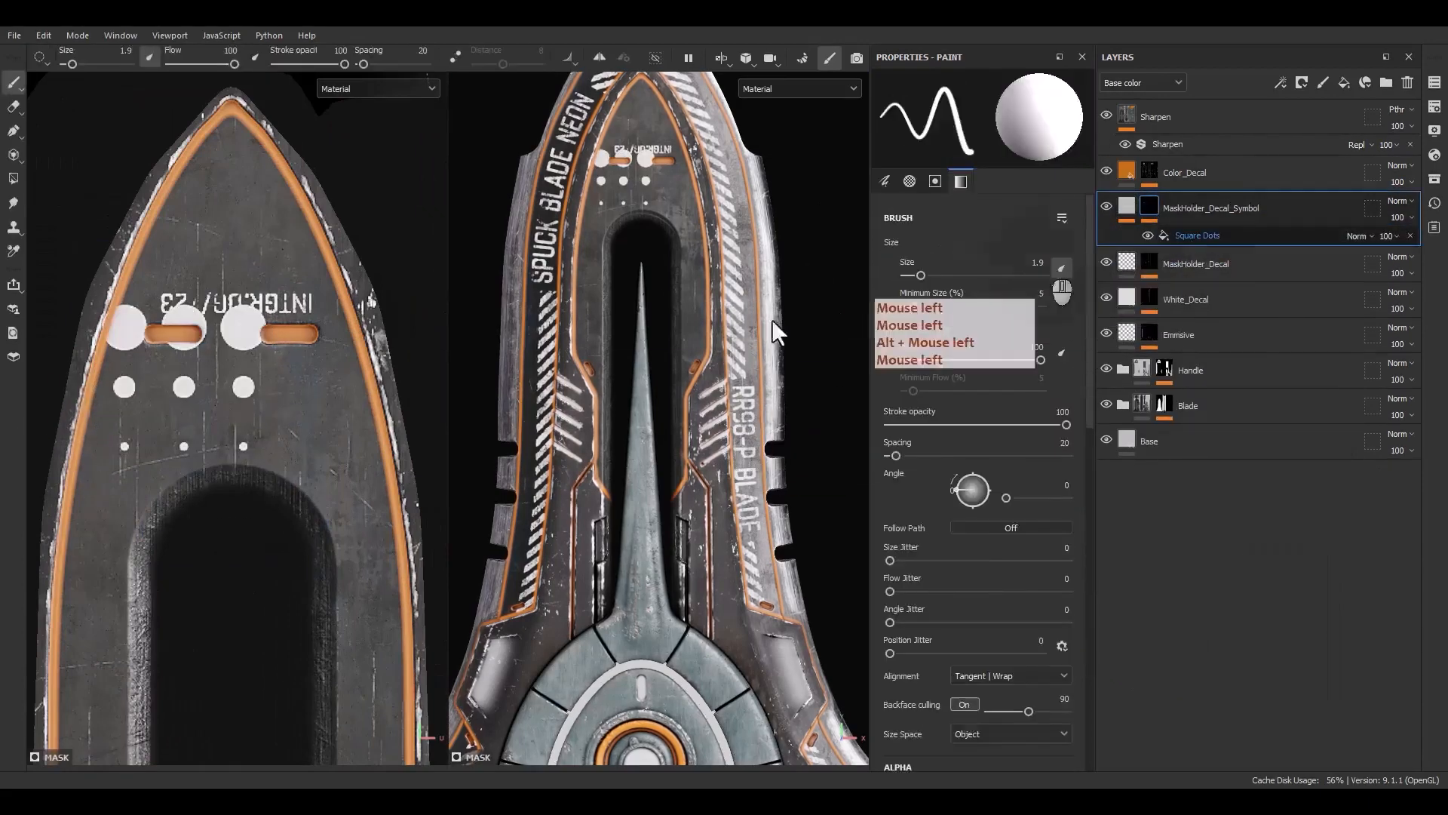
# Resize the Square Dots pattern into a small three-by-three grid beneath the left orange slot
pyautogui.scroll(3, 254, 323)
pyautogui.scroll(4, 154, 388)
pyautogui.keyDown('ctrl'); pyautogui.keyDown('shift'); pyautogui.moveTo(284, 284); pyautogui.dragTo(128, 362); pyautogui.keyUp('shift'); pyautogui.keyUp('ctrl')
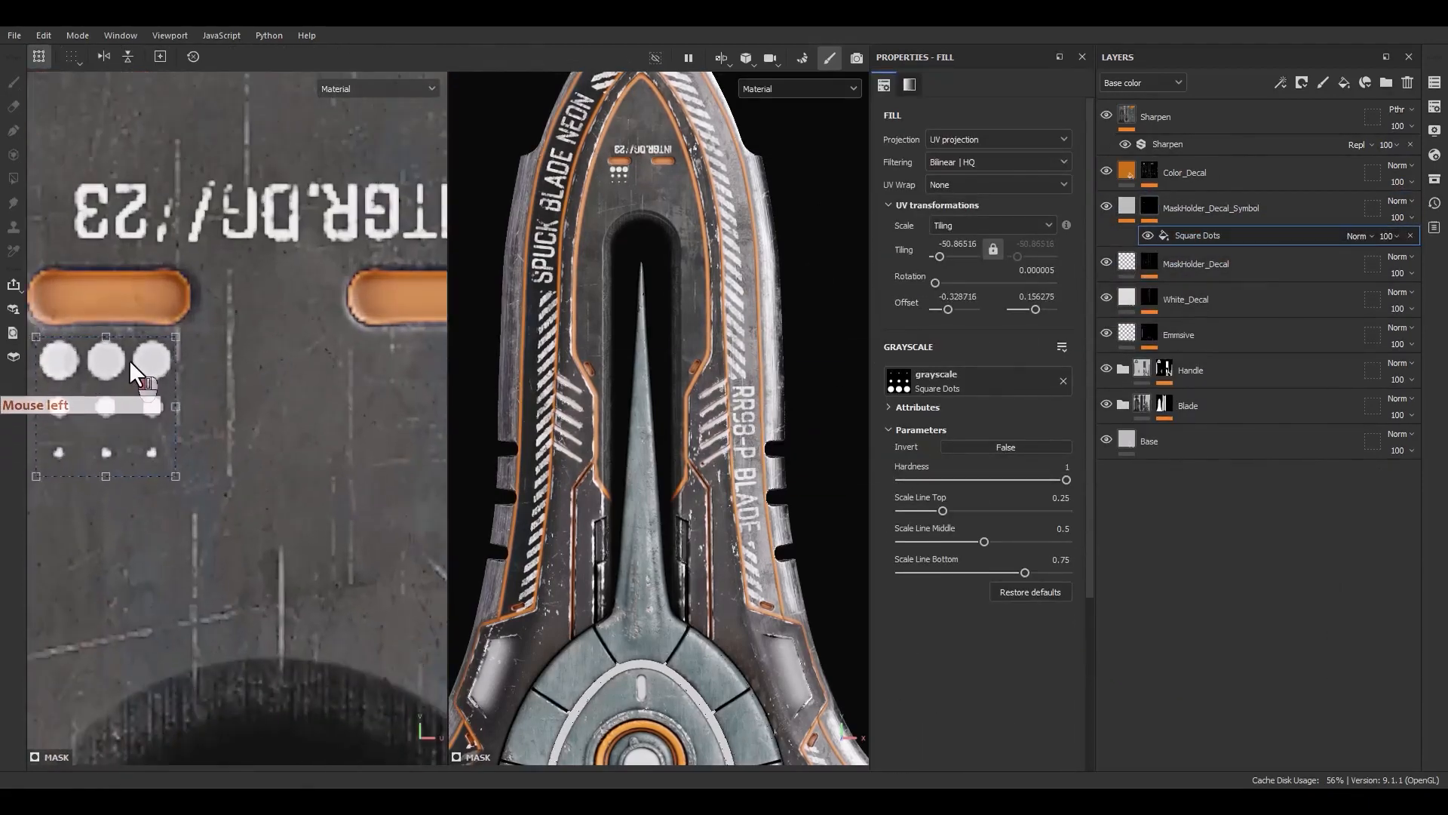
pyautogui.keyDown('alt'); pyautogui.moveTo(287, 515); pyautogui.dragTo(328, 498, button='middle'); pyautogui.keyUp('alt')
# Duplicate the Square Dots effect and move the copy beneath the right orange slot
pyautogui.click(1188, 234)
pyautogui.hotkey('ctrl', 'd')
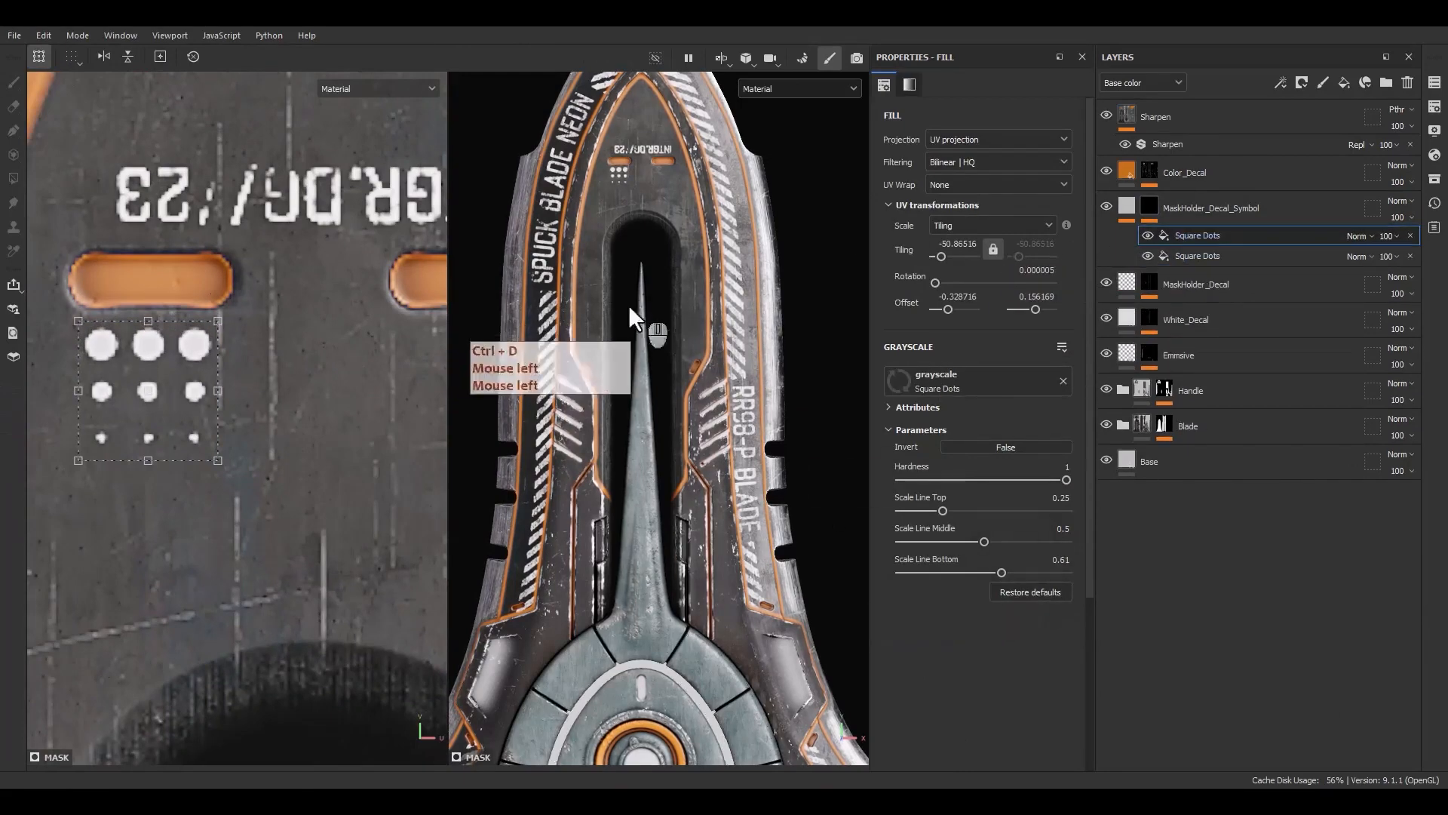
pyautogui.scroll(-1, 168, 370)
pyautogui.keyDown('shift'); pyautogui.moveTo(166, 371); pyautogui.dragTo(431, 400); pyautogui.keyUp('shift')
pyautogui.scroll(2, 431, 398)
pyautogui.keyDown('alt'); pyautogui.moveTo(431, 388); pyautogui.dragTo(349, 383, button='middle'); pyautogui.keyUp('alt')
pyautogui.keyDown('shift'); pyautogui.moveTo(340, 381); pyautogui.dragTo(324, 378); pyautogui.keyUp('shift')
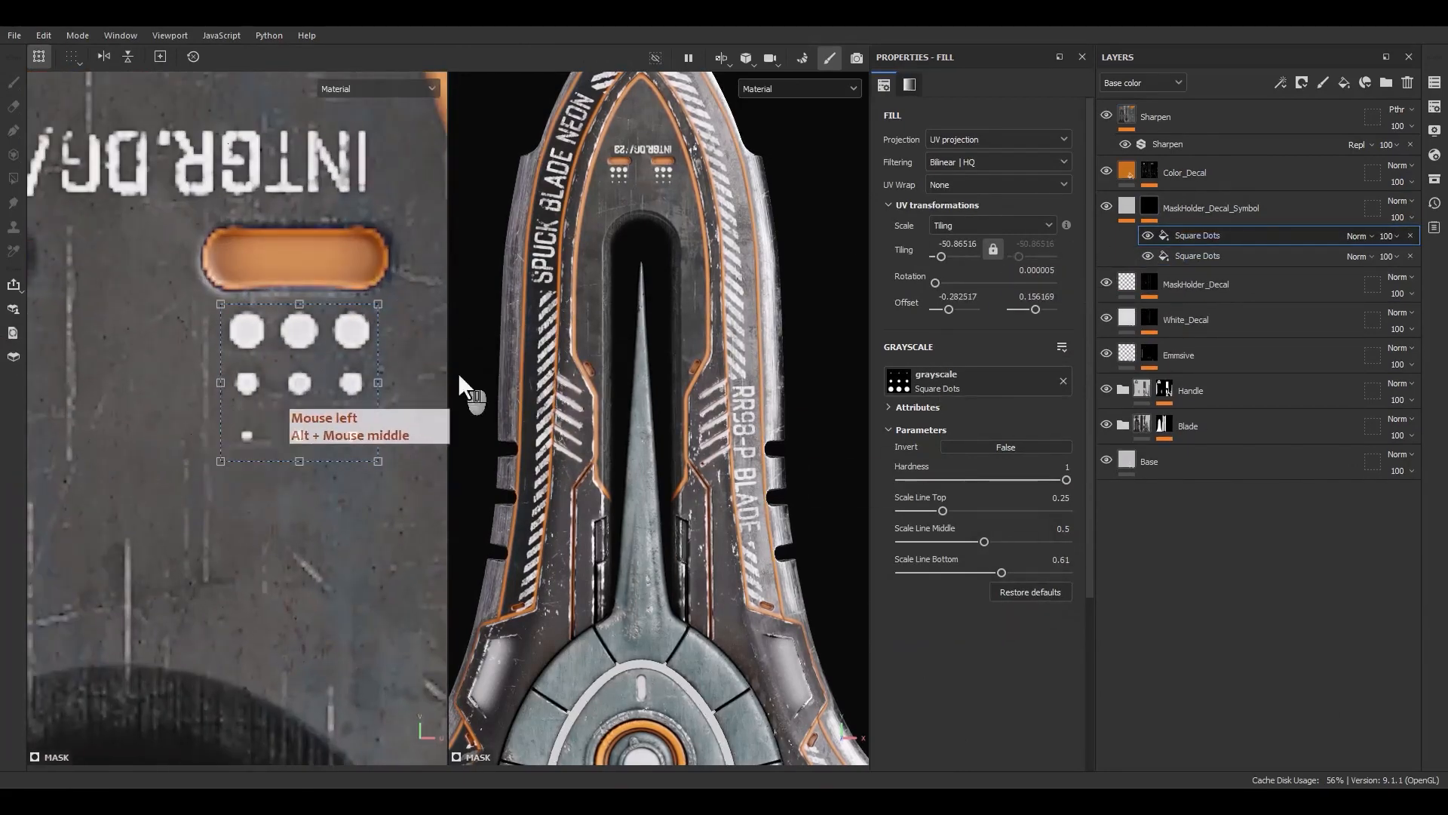
# Duplicate the Square Dots effect again and assign the Arrow Border Cut asset to the copy's grayscale slot
pyautogui.click(1191, 237)
pyautogui.hotkey('ctrl', 'd')
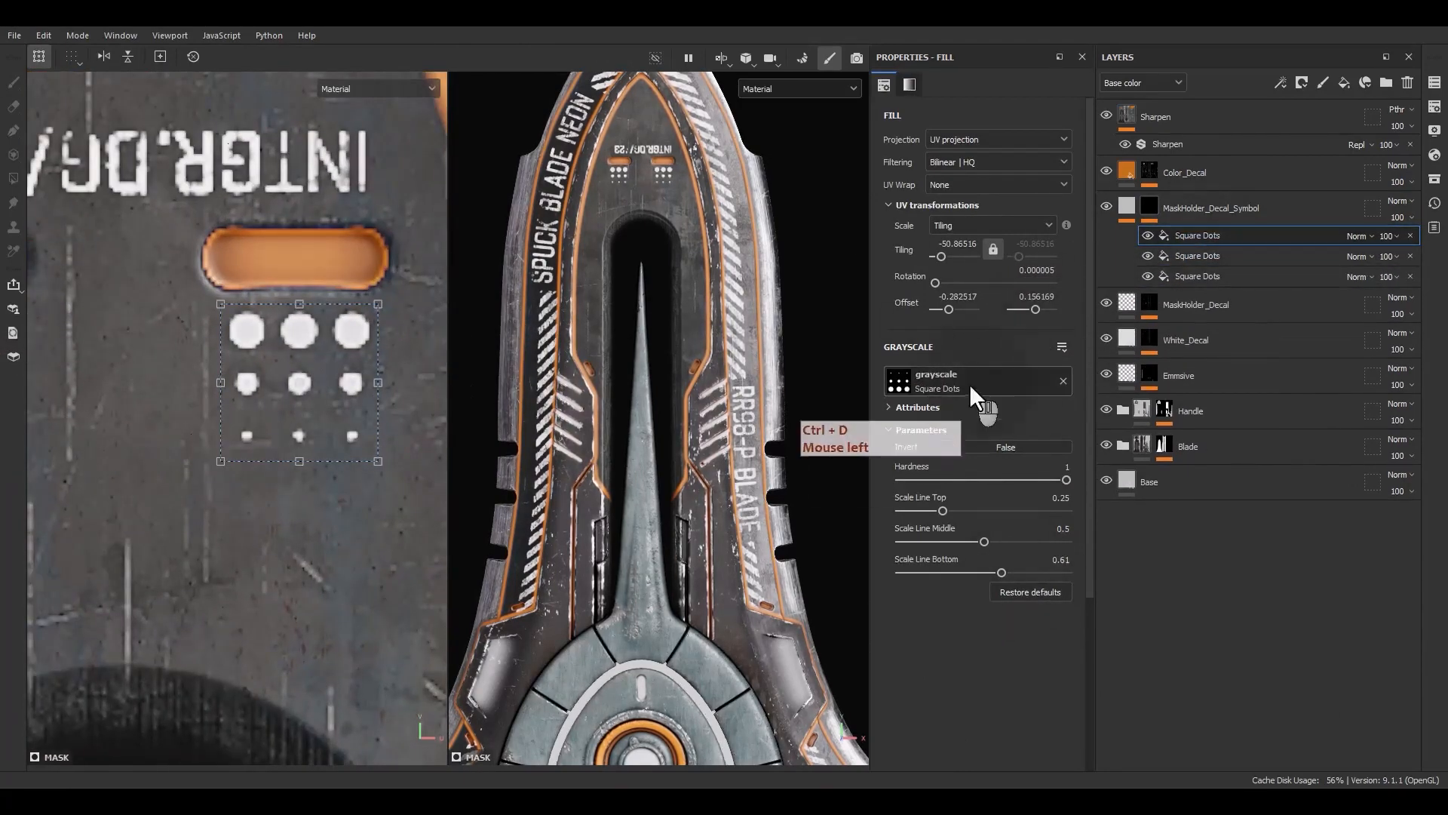
pyautogui.click(1434, 177)
pyautogui.moveTo(1300, 183); pyautogui.dragTo(685, 202)
pyautogui.write('arrow bord')
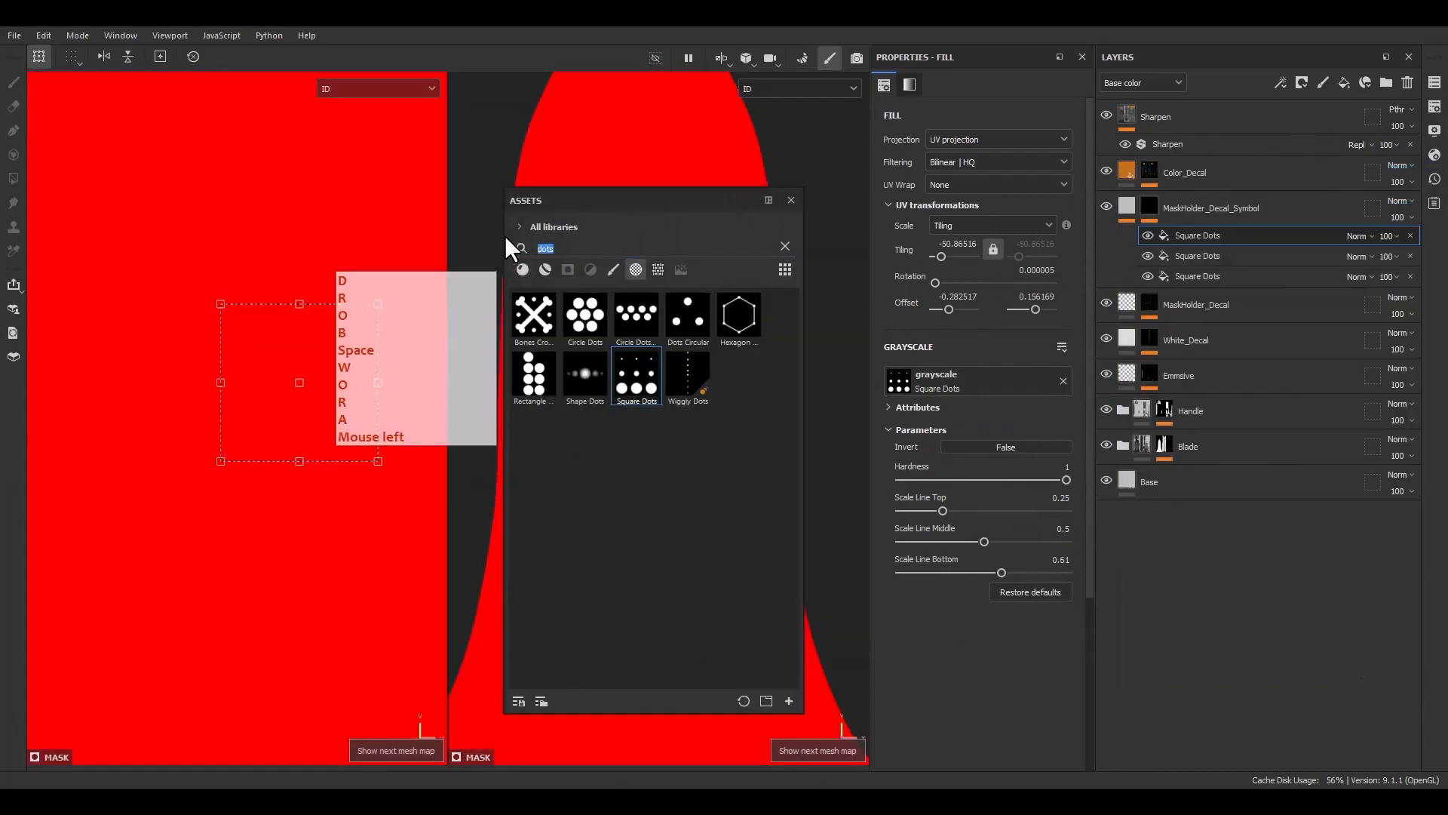
pyautogui.click(583, 249)
pyautogui.hotkey('ctrl', 'a')
pyautogui.write('arrow bor')
pyautogui.moveTo(540, 321); pyautogui.dragTo(899, 381)
pyautogui.press('m')
pyautogui.click(790, 200)
# Set the effects' blend mode to Linear dodge (Add), then scale, rotate and place the arrow beside a small orange slot on the blade
pyautogui.click(1356, 236)
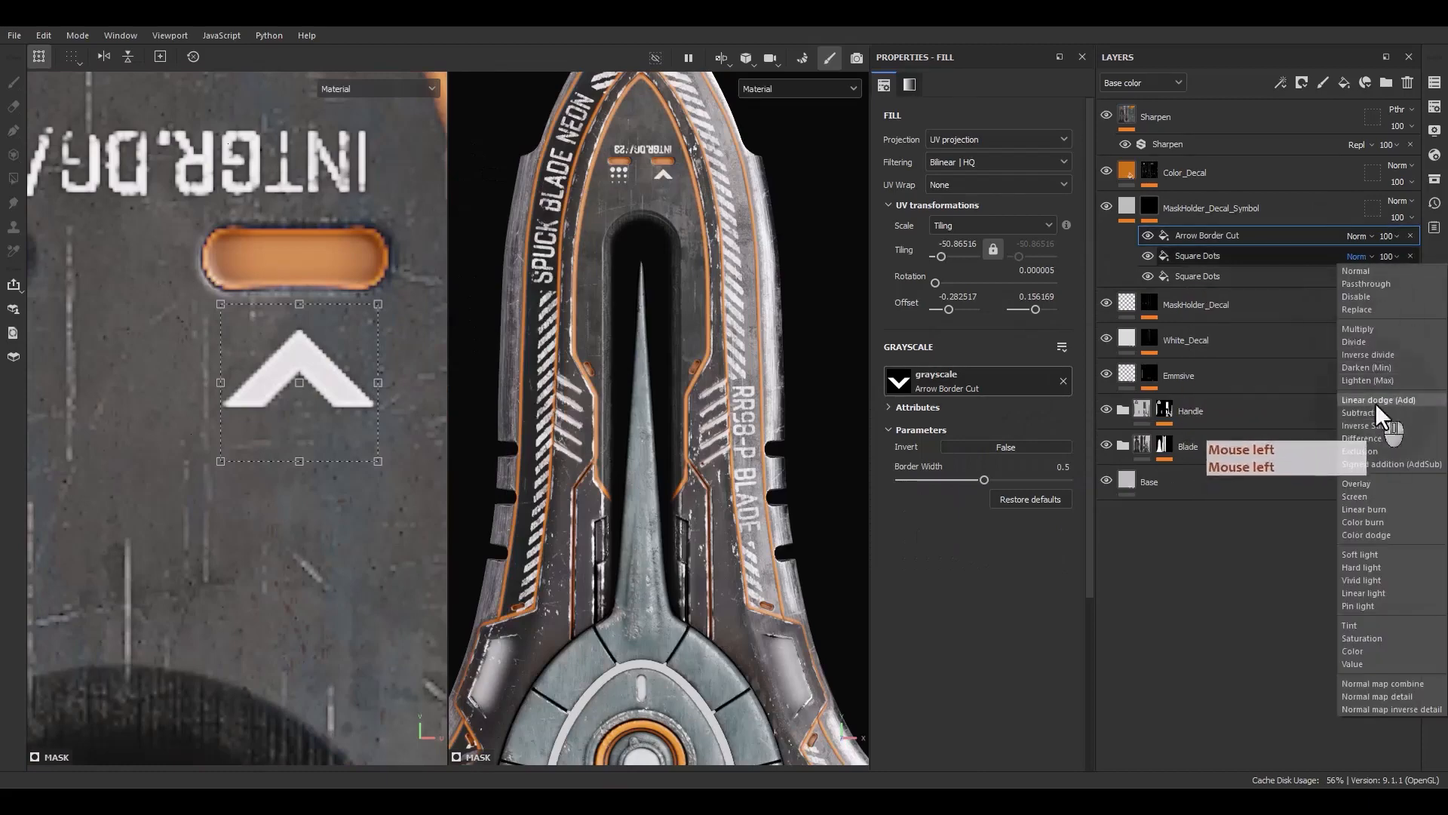
pyautogui.click(1355, 380)
pyautogui.scroll(-5, 324, 370)
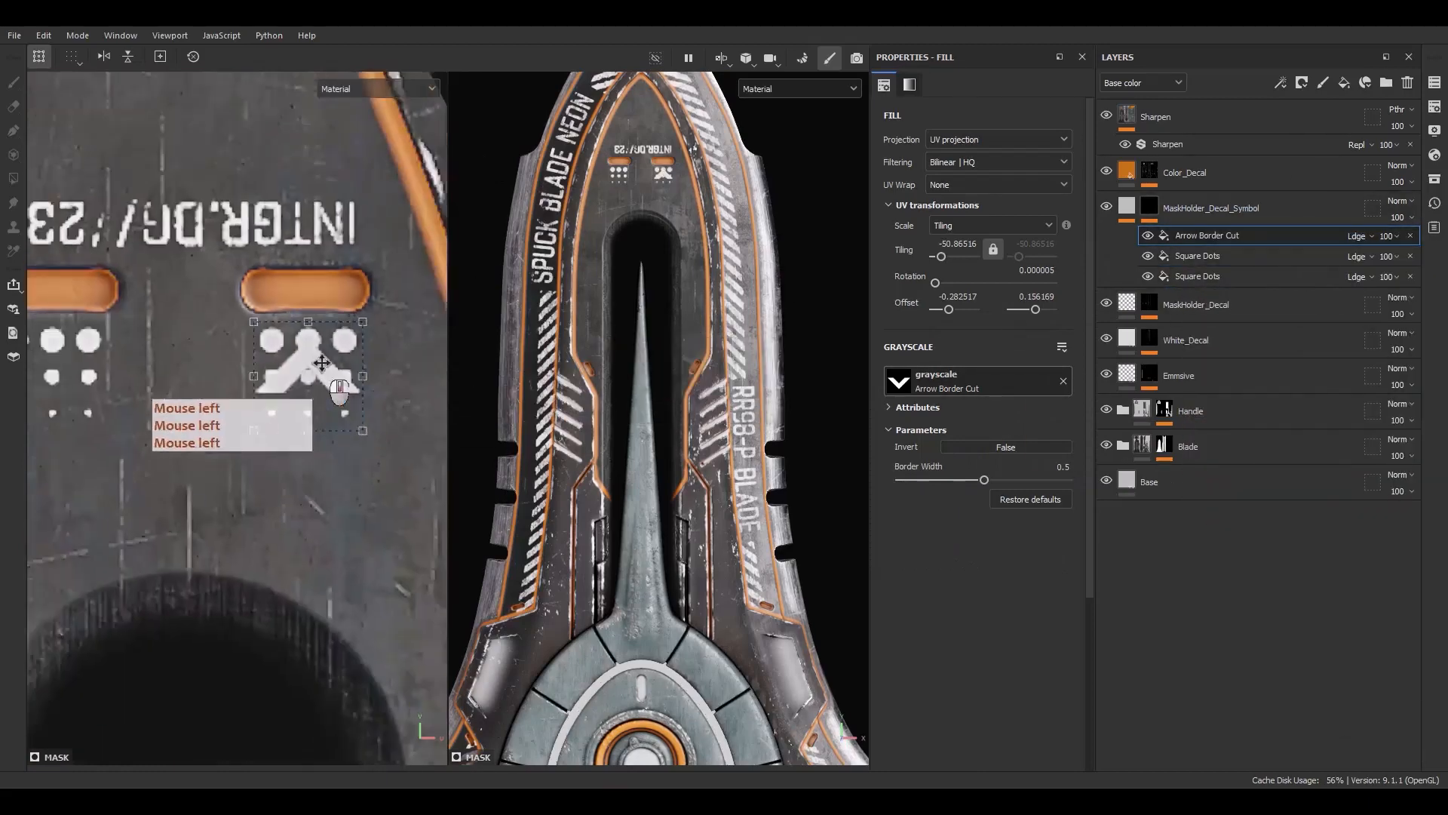
pyautogui.moveTo(324, 370); pyautogui.dragTo(375, 459)
pyautogui.scroll(-4, 369, 453)
pyautogui.keyDown('alt'); pyautogui.moveTo(356, 379); pyautogui.dragTo(324, 210, button='middle'); pyautogui.keyUp('alt')
pyautogui.scroll(5, 336, 261)
pyautogui.moveTo(342, 264); pyautogui.dragTo(393, 578)
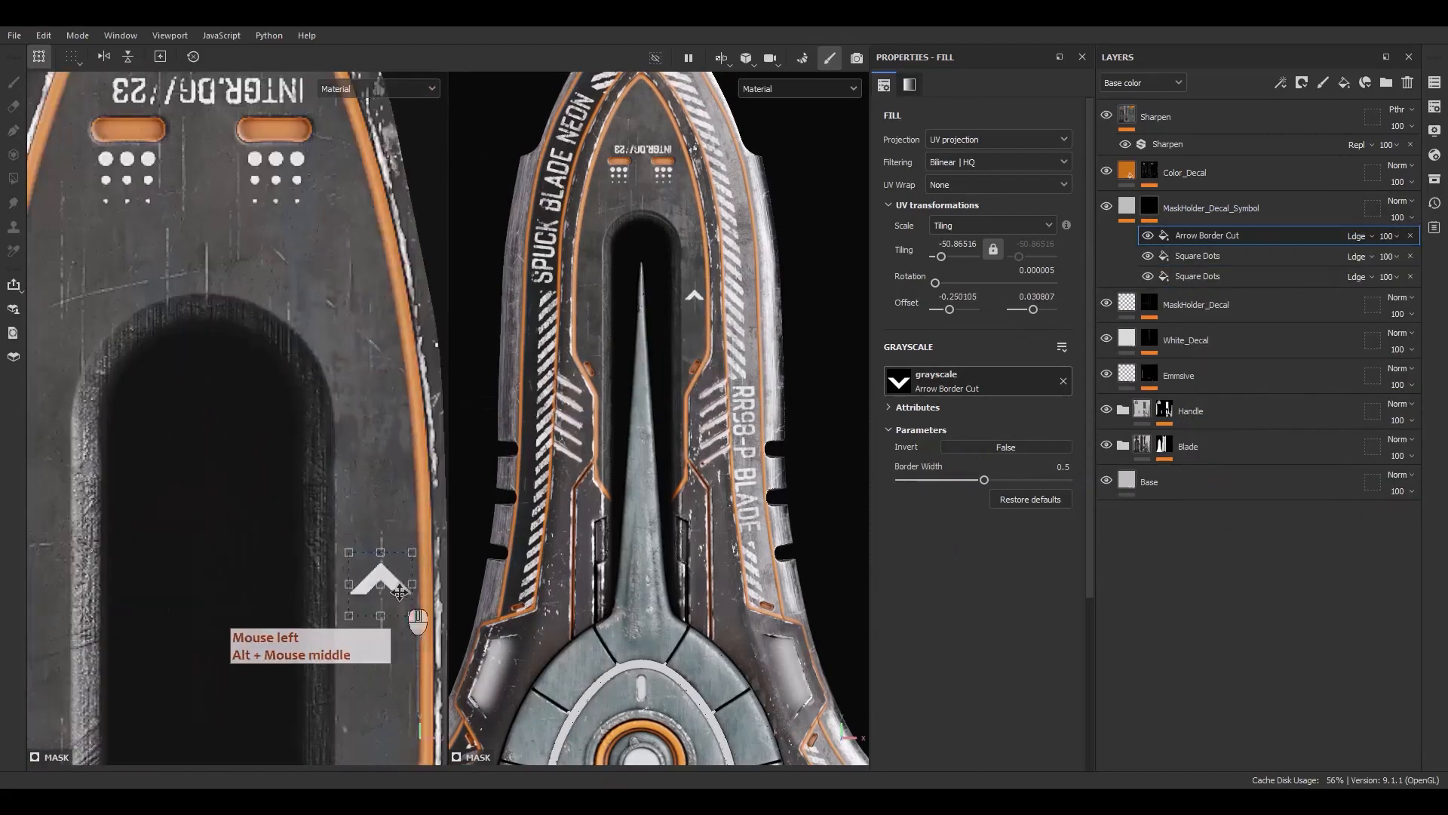
pyautogui.keyDown('alt'); pyautogui.moveTo(393, 579); pyautogui.dragTo(367, 234, button='middle'); pyautogui.keyUp('alt')
pyautogui.moveTo(366, 235); pyautogui.dragTo(362, 513)
pyautogui.scroll(2, 378, 509)
pyautogui.moveTo(437, 486); pyautogui.dragTo(394, 402)
pyautogui.scroll(2, 335, 504)
pyautogui.moveTo(360, 494); pyautogui.dragTo(309, 513)
pyautogui.moveTo(386, 426); pyautogui.dragTo(372, 415)
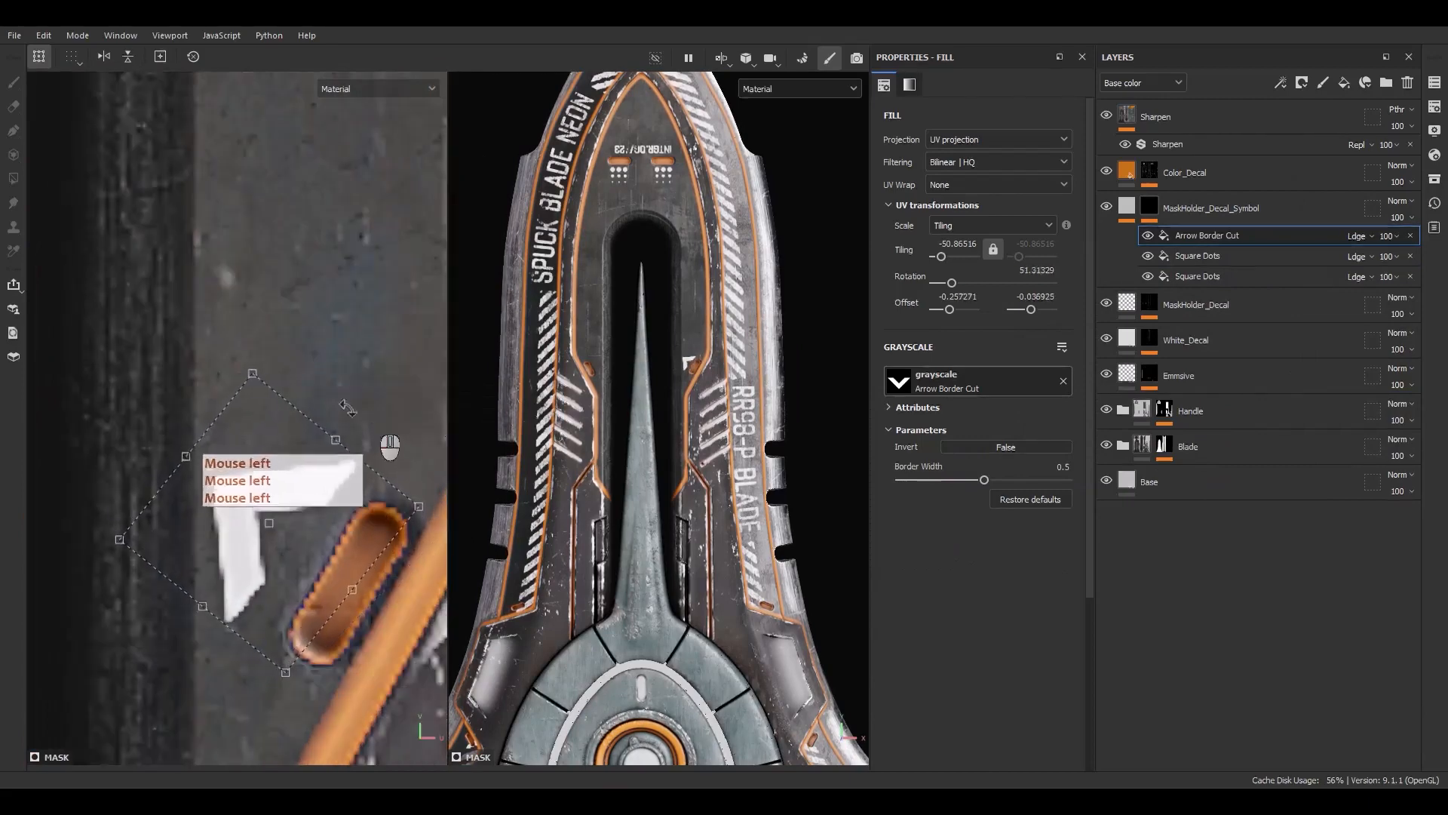
pyautogui.keyDown('ctrl'); pyautogui.keyDown('shift'); pyautogui.moveTo(247, 376); pyautogui.dragTo(250, 451); pyautogui.keyUp('shift'); pyautogui.keyUp('ctrl')
pyautogui.moveTo(277, 506); pyautogui.dragTo(301, 517)
pyautogui.moveTo(341, 458); pyautogui.dragTo(327, 513)
pyautogui.scroll(2, 294, 590)
# Duplicate the Arrow Border Cut effect and rotate and place the copy beside the slot on the opposite blade edge
pyautogui.click(1222, 239)
pyautogui.hotkey('ctrl', 'd')
pyautogui.scroll(-5, 332, 558)
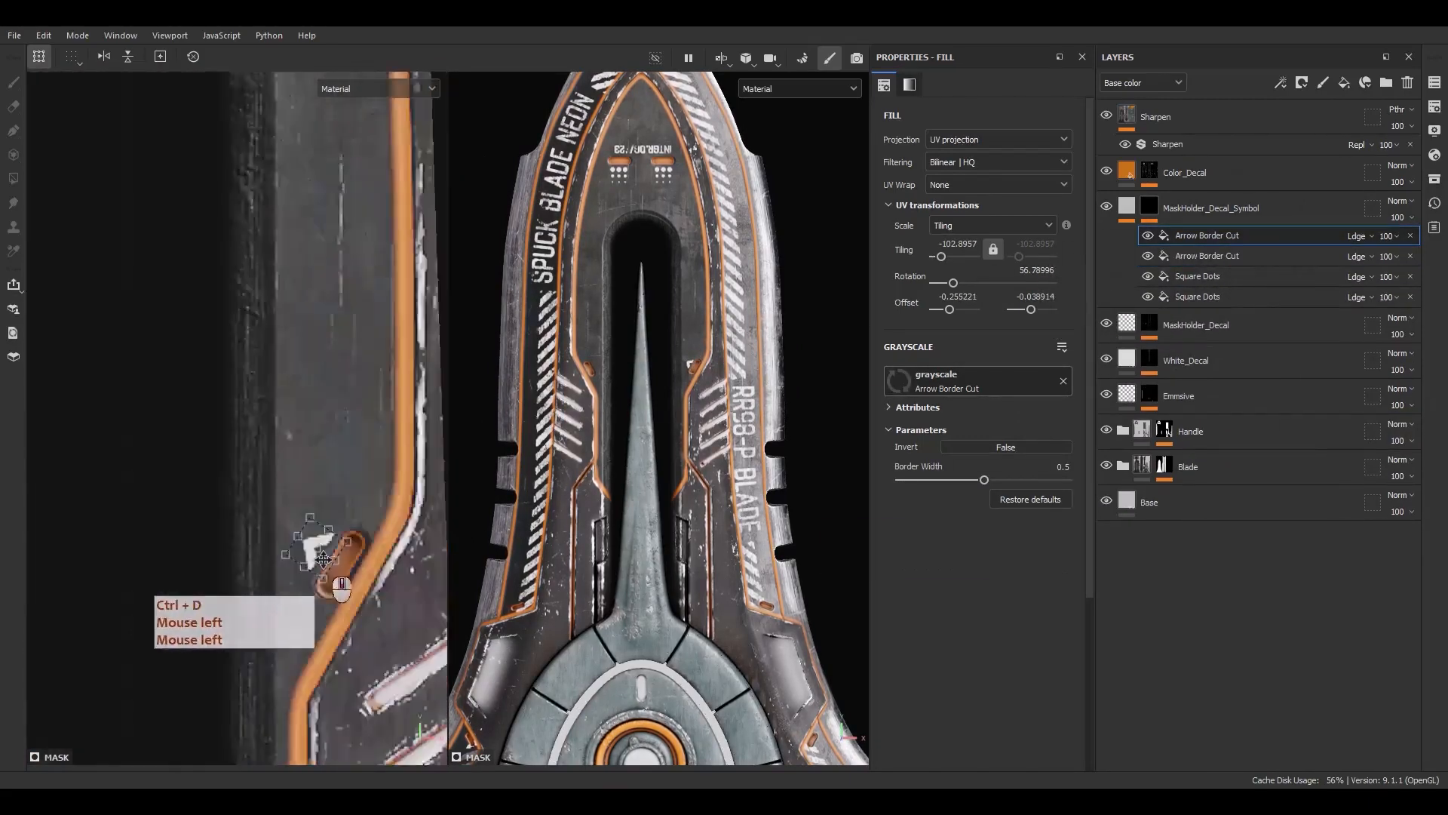
pyautogui.keyDown('alt'); pyautogui.moveTo(330, 558); pyautogui.dragTo(378, 486, button='middle'); pyautogui.keyUp('alt')
pyautogui.moveTo(379, 486); pyautogui.dragTo(8, 503)
pyautogui.keyDown('alt'); pyautogui.moveTo(154, 490); pyautogui.dragTo(355, 459, button='middle'); pyautogui.keyUp('alt')
pyautogui.scroll(5, 151, 447)
pyautogui.moveTo(292, 487); pyautogui.dragTo(221, 566)
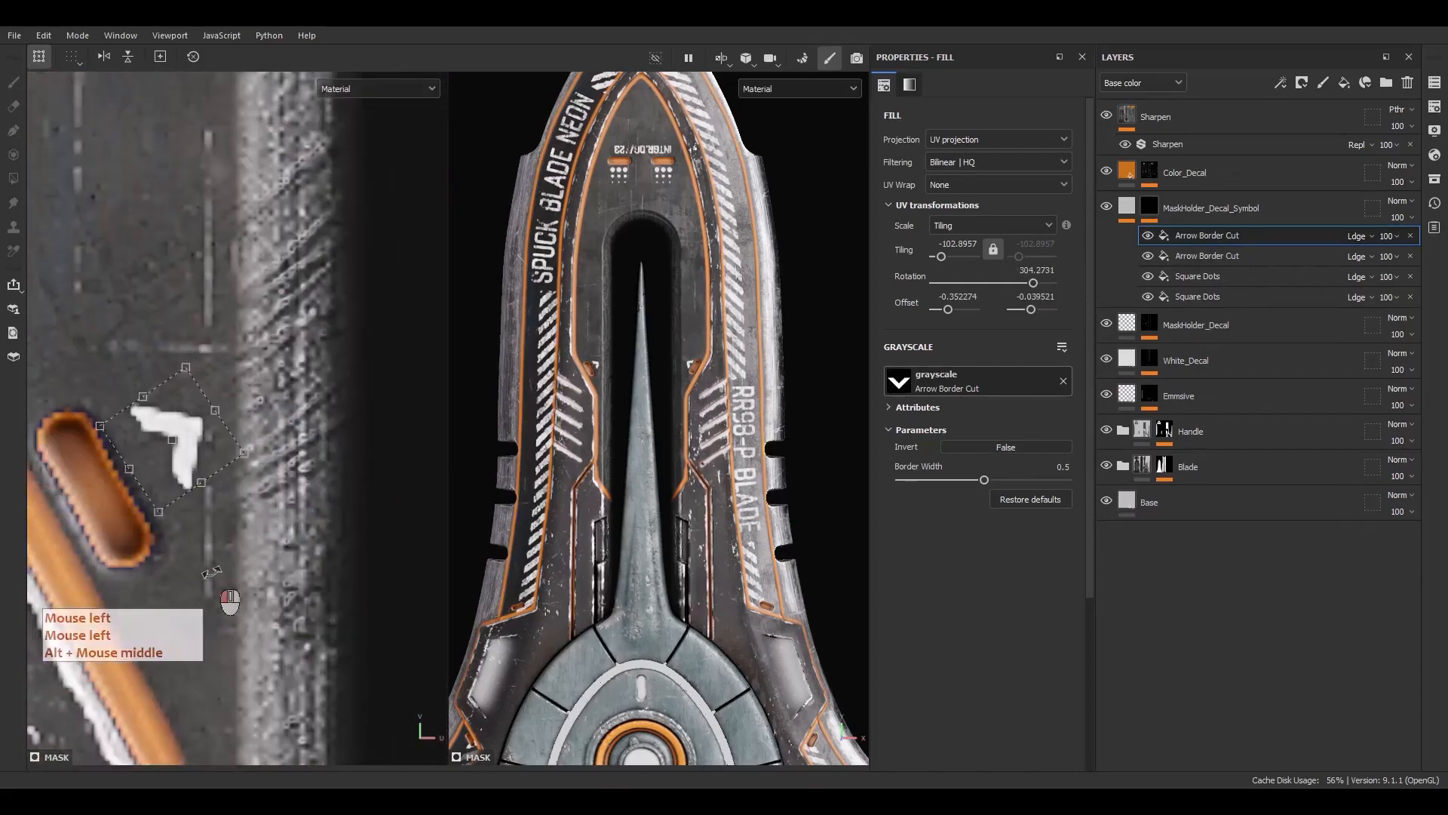
pyautogui.scroll(1, 219, 528)
pyautogui.moveTo(198, 467)
pyautogui.mouseDown()
pyautogui.moveTo(162, 479)
pyautogui.moveTo(190, 477)
pyautogui.mouseUp()
pyautogui.scroll(-3, 222, 476)
pyautogui.scroll(-3, 259, 489)
pyautogui.keyDown('alt'); pyautogui.moveTo(259, 489); pyautogui.dragTo(377, 506, button='middle'); pyautogui.keyUp('alt')
pyautogui.scroll(4, 130, 437)
pyautogui.scroll(2, 223, 494)
pyautogui.moveTo(201, 389); pyautogui.dragTo(201, 390)
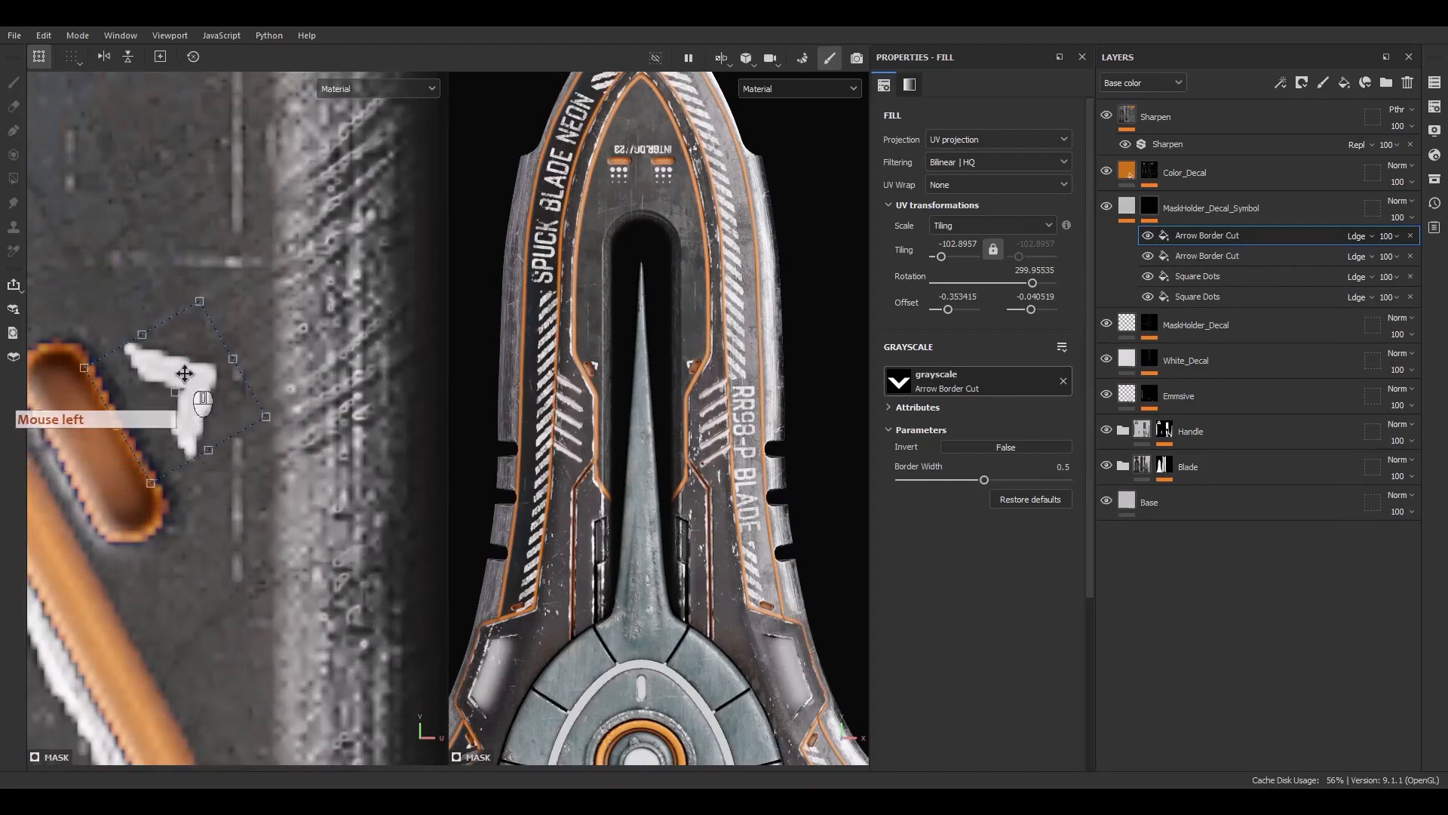
pyautogui.scroll(-5, 181, 340)
pyautogui.scroll(5, 196, 352)
pyautogui.moveTo(205, 355); pyautogui.dragTo(215, 355)
pyautogui.scroll(-3, 215, 355)
pyautogui.scroll(-3, 215, 356)
pyautogui.scroll(6, 215, 356)
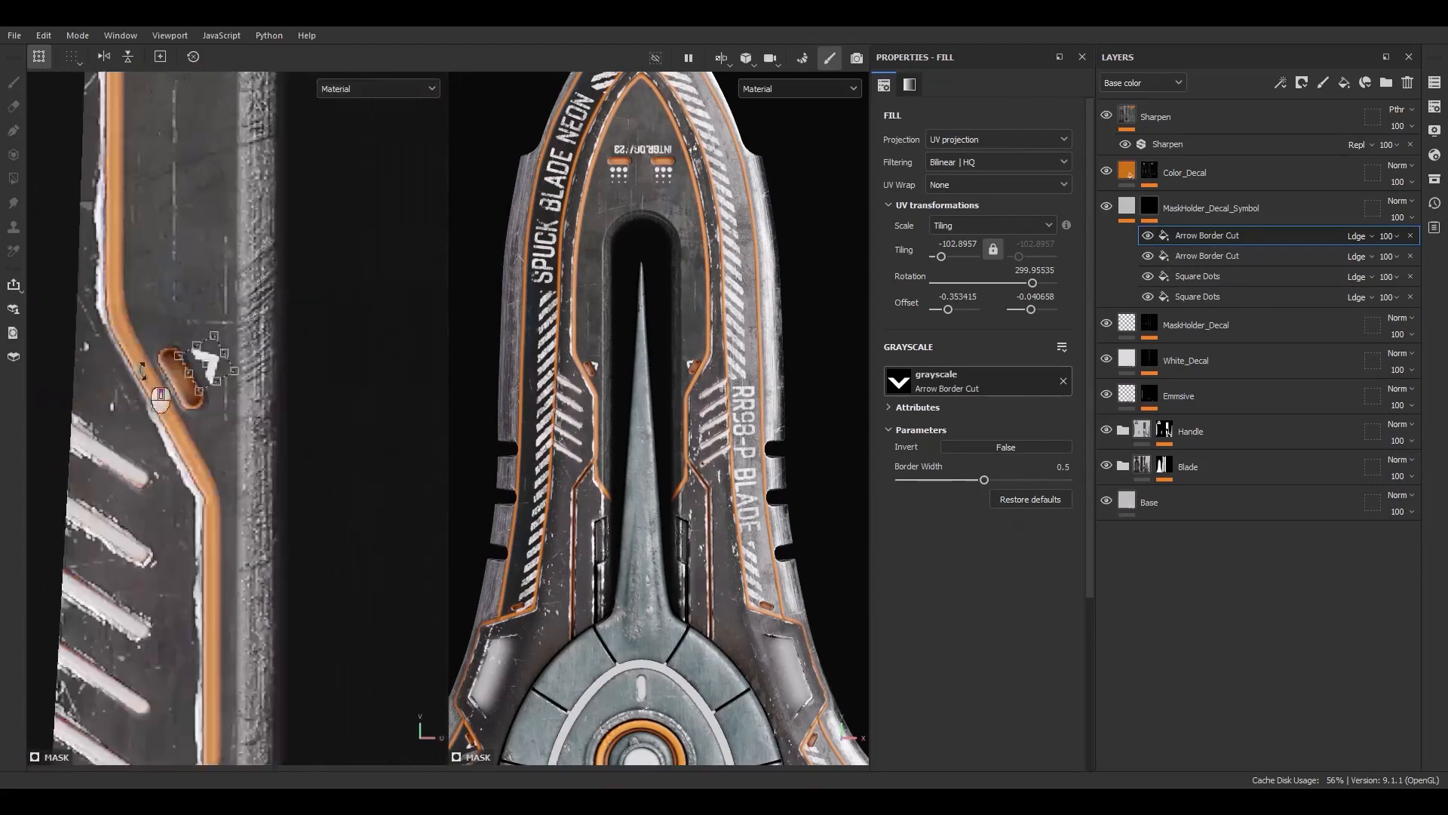
# Set the arrow effects' border width to 0.3
pyautogui.click(1140, 254)
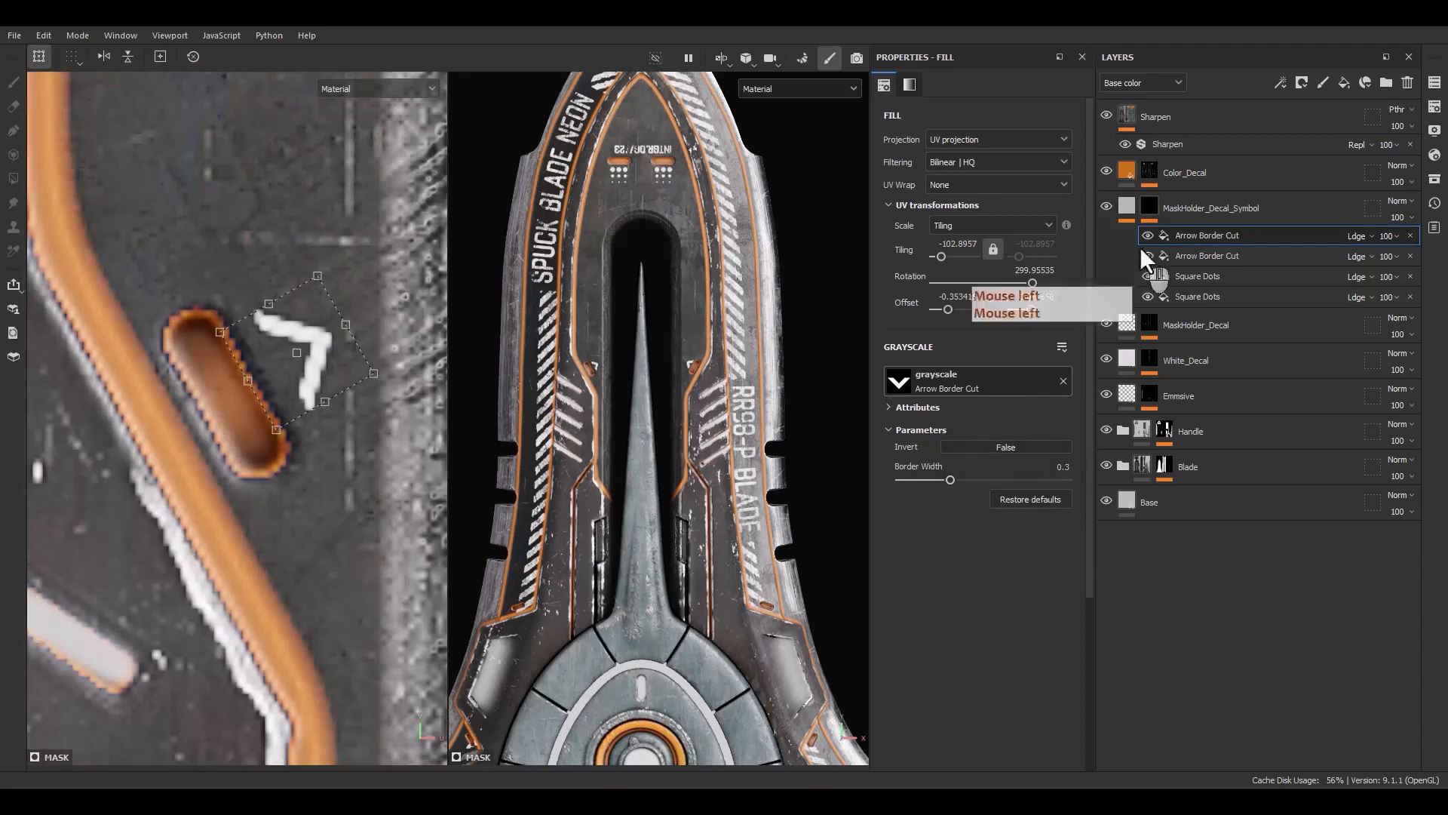
pyautogui.click(1054, 466)
pyautogui.write('.3')
pyautogui.press('Return')
pyautogui.click(1179, 240)
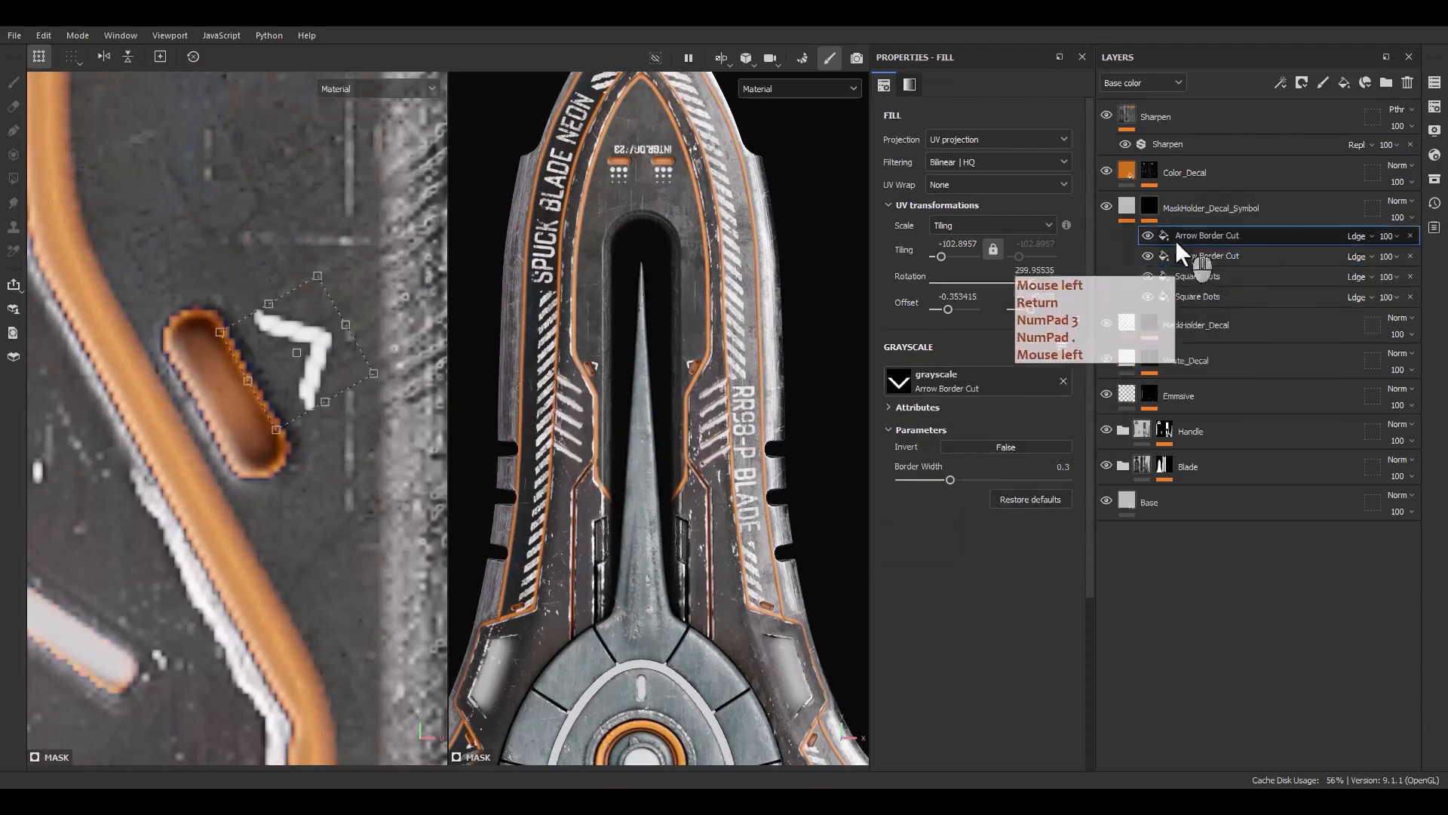
# Duplicate the arrow effect again and rotate and place the copy beside another orange slot near the guard
pyautogui.click(1188, 239)
pyautogui.hotkey('ctrl', 'd')
pyautogui.scroll(3, 532, 369)
pyautogui.scroll(2, 291, 356)
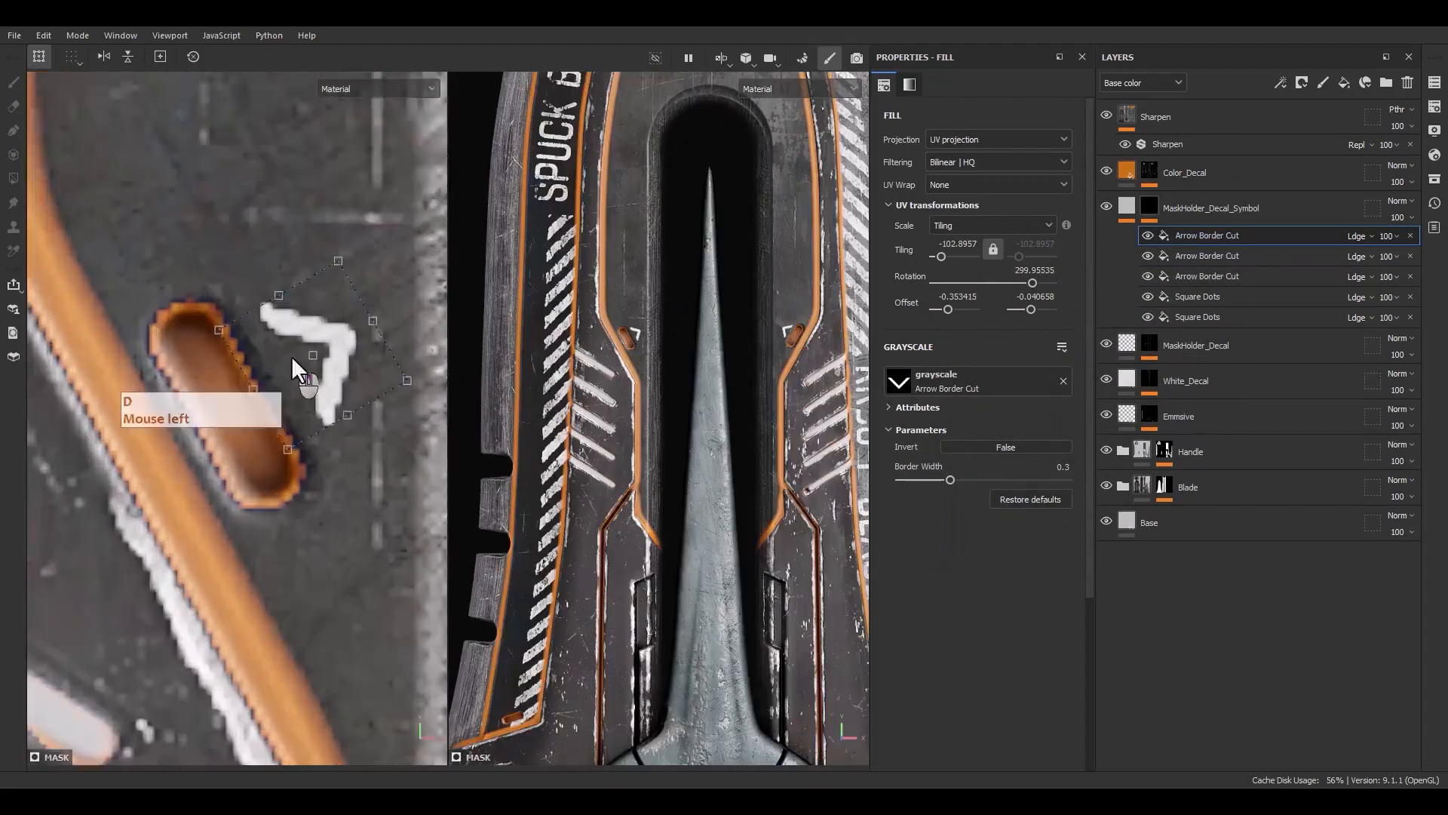
pyautogui.scroll(-7, 308, 355)
pyautogui.keyDown('alt'); pyautogui.moveTo(294, 513); pyautogui.dragTo(293, 309, button='middle'); pyautogui.keyUp('alt')
pyautogui.scroll(-2, 289, 177)
pyautogui.scroll(3, 287, 162)
pyautogui.moveTo(286, 161); pyautogui.dragTo(373, 407)
pyautogui.scroll(-8, 287, 264)
pyautogui.scroll(6, 373, 407)
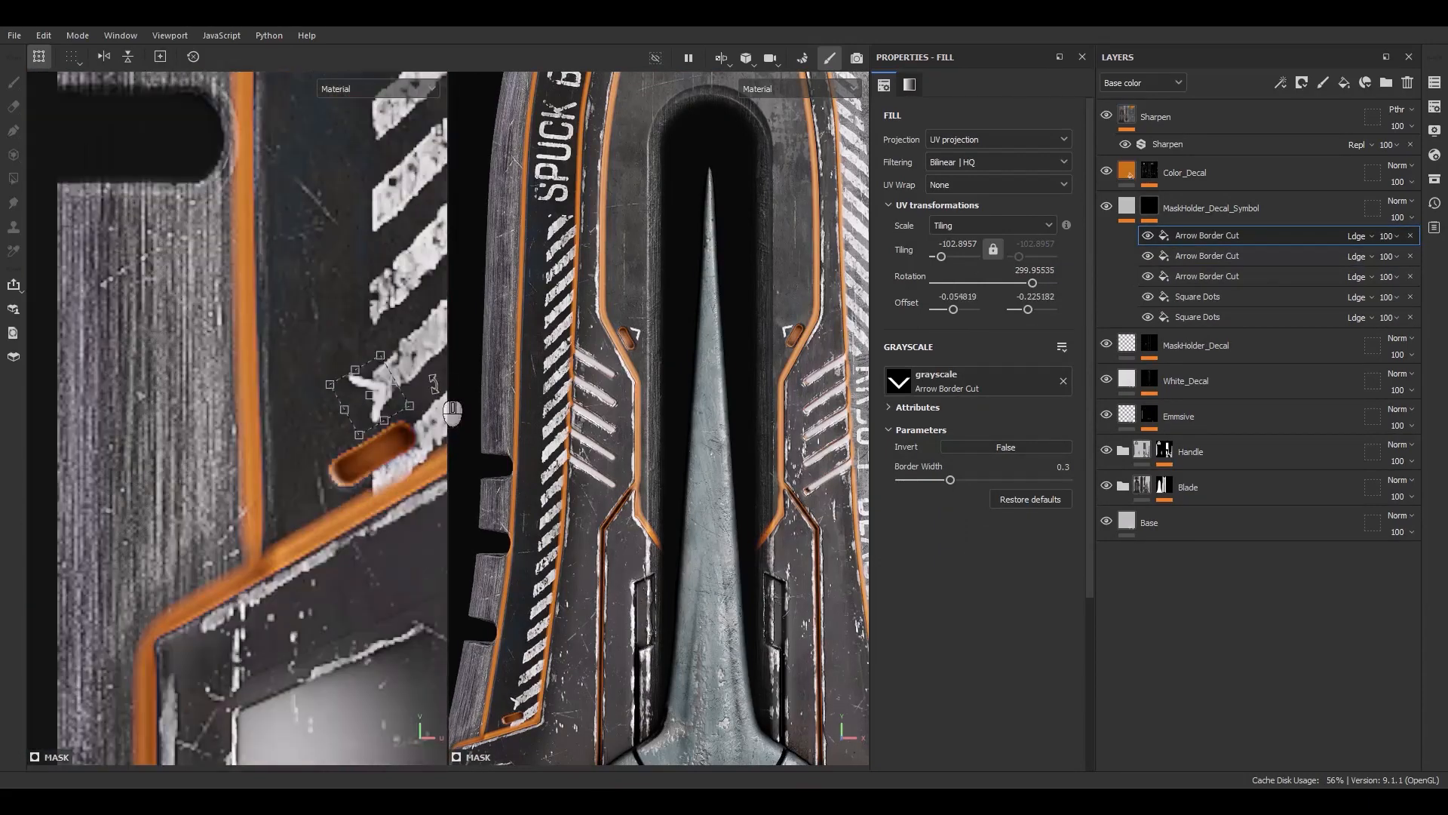
pyautogui.moveTo(332, 326); pyautogui.dragTo(298, 364)
pyautogui.scroll(2, 347, 383)
pyautogui.moveTo(407, 397); pyautogui.dragTo(387, 426)
pyautogui.scroll(2, 396, 434)
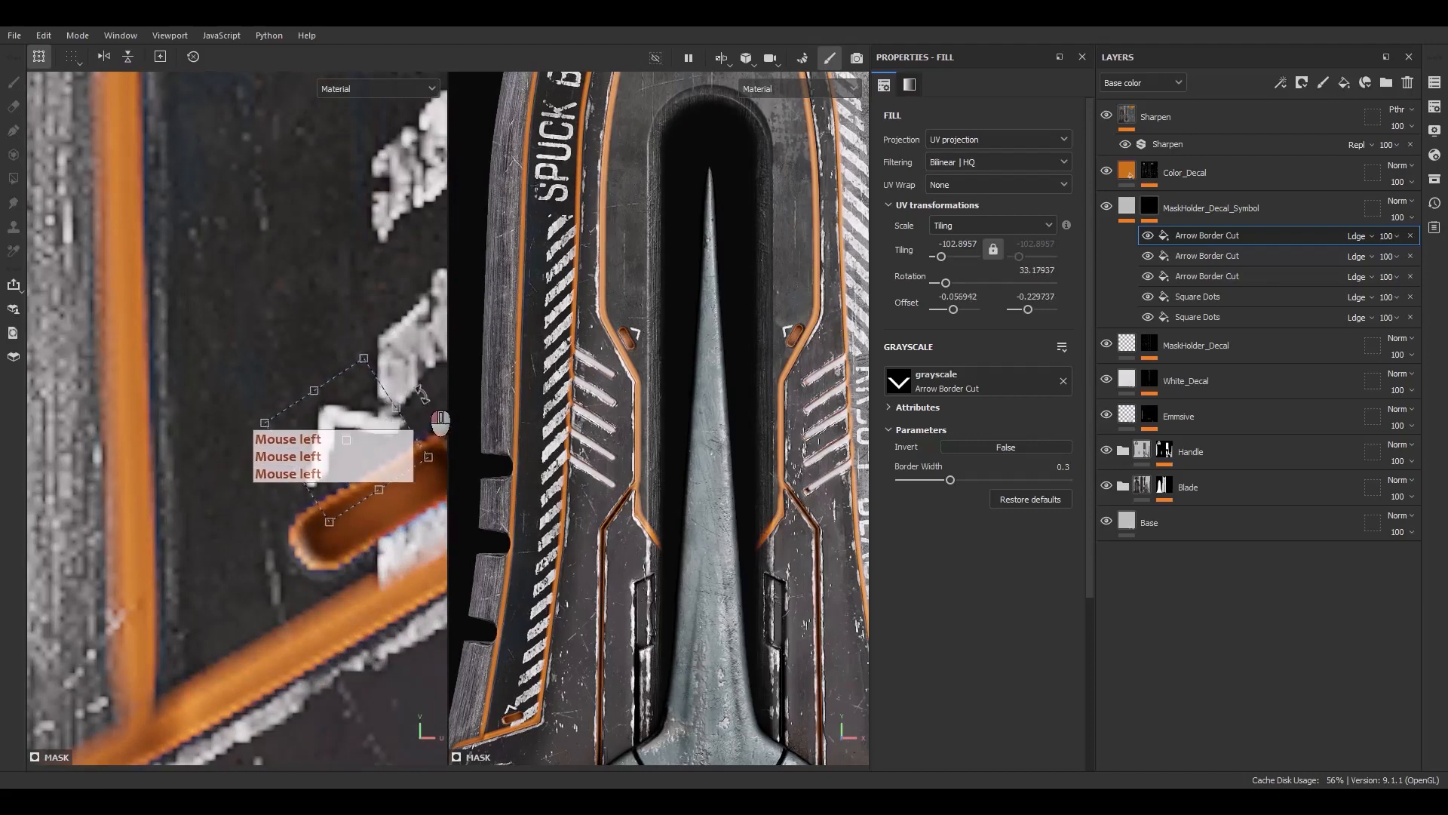
pyautogui.scroll(-2, 299, 473)
pyautogui.scroll(2, 320, 392)
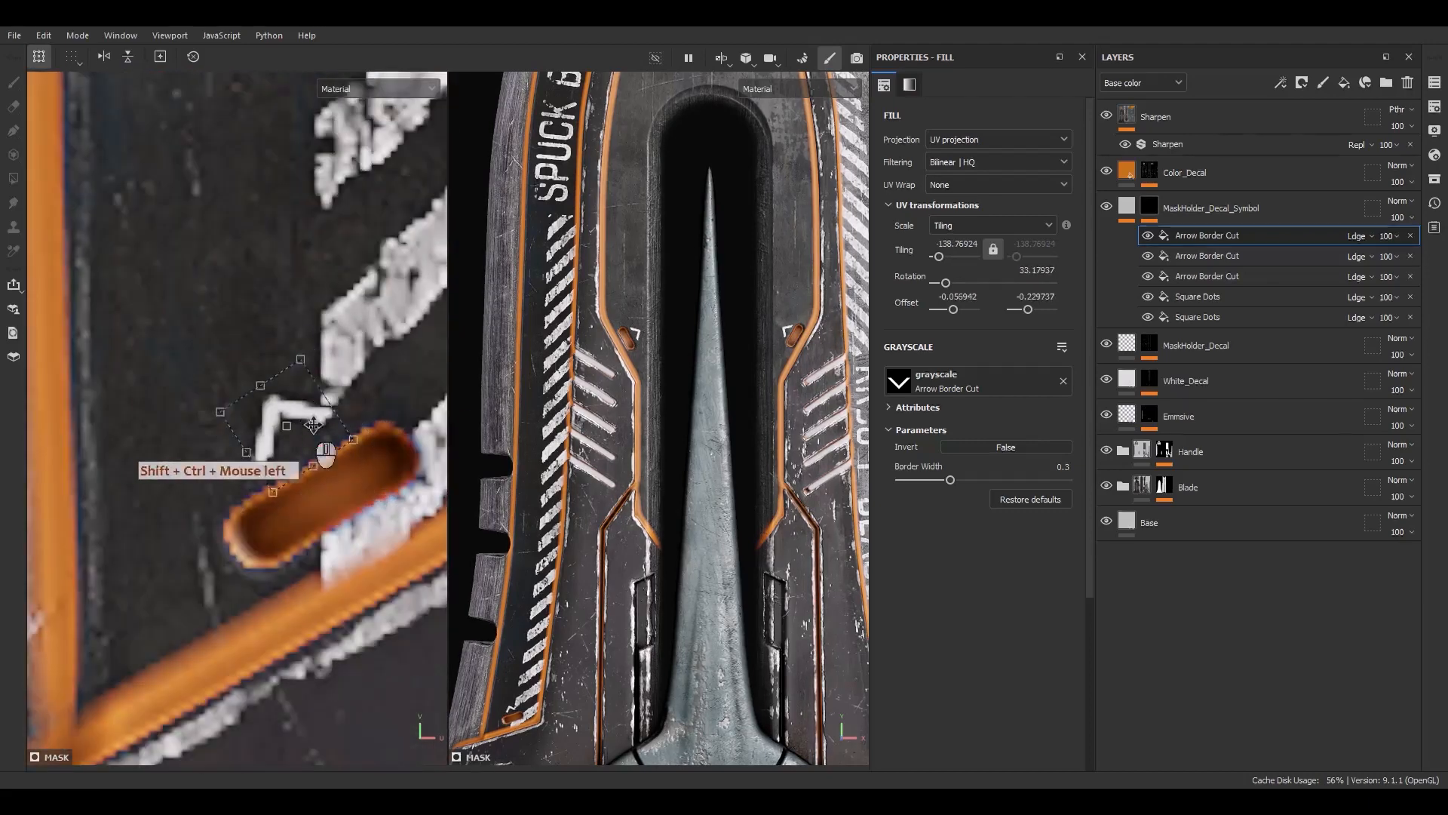
# Set that arrow's tiling to 140 and rotate and reposition it beside its slot
pyautogui.keyDown('ctrl'); pyautogui.moveTo(1150, 324); pyautogui.dragTo(1205, 241); pyautogui.keyUp('ctrl')
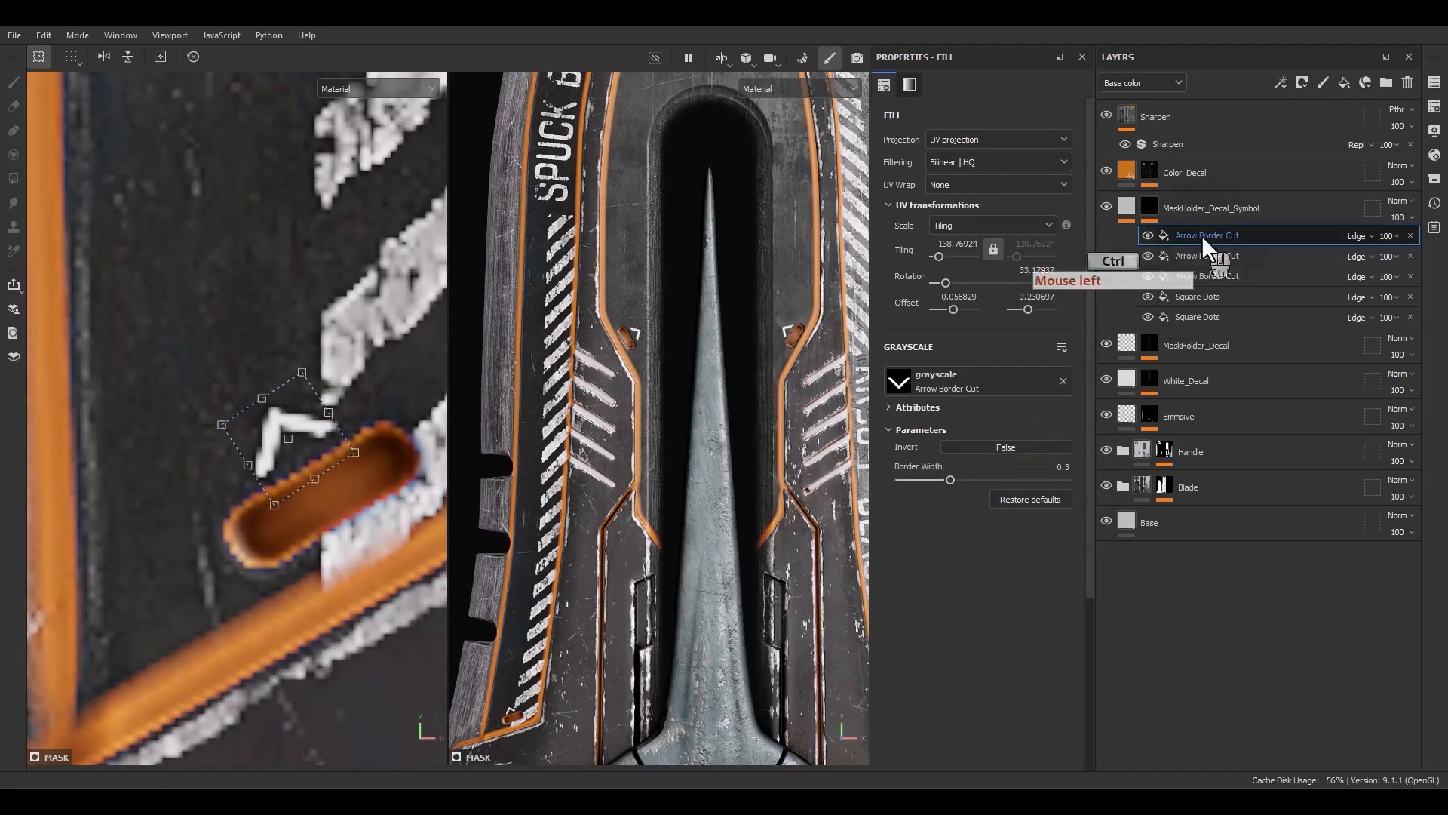
pyautogui.write('0')
pyautogui.press('Return')
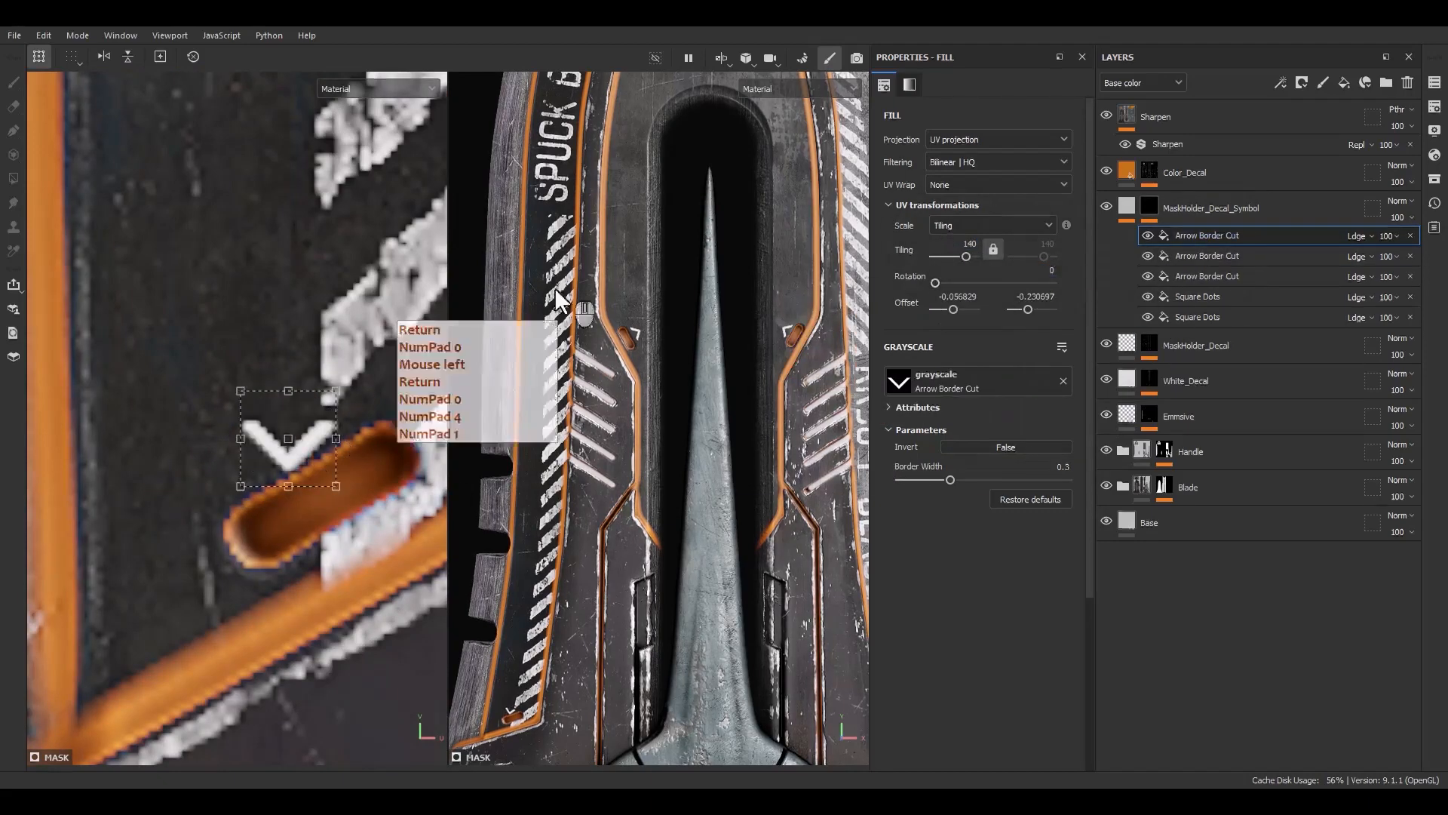
pyautogui.moveTo(344, 340); pyautogui.dragTo(307, 526)
pyautogui.scroll(-5, 299, 529)
pyautogui.keyDown('alt'); pyautogui.moveTo(300, 528); pyautogui.dragTo(323, 188, button='middle'); pyautogui.keyUp('alt')
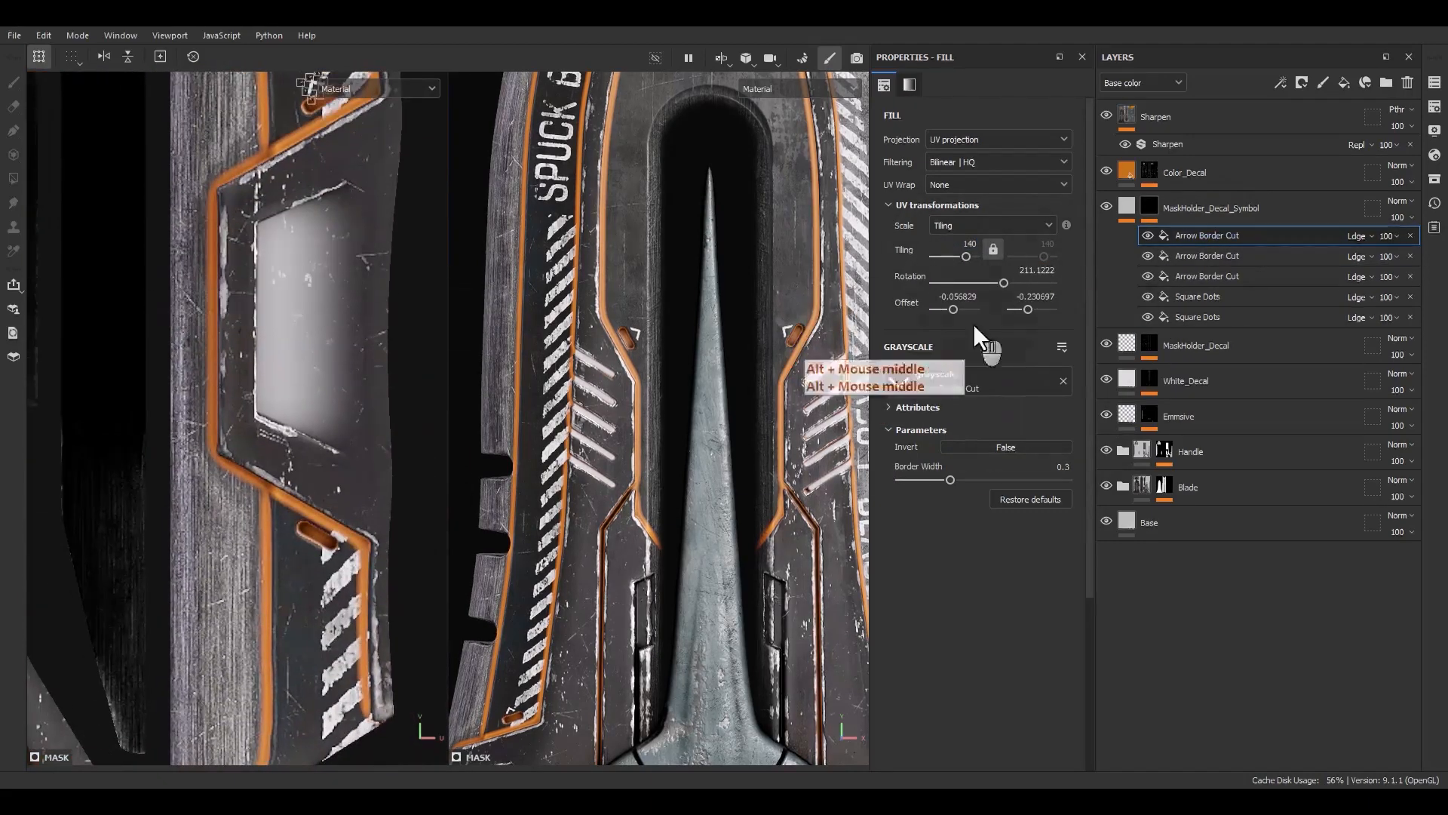
# Duplicate the arrow effect and rotate and place the copy beside the slot near the upper window cutout
pyautogui.doubleClick(1201, 237)
pyautogui.hotkey('ctrl', 'd')
pyautogui.keyDown('alt'); pyautogui.moveTo(324, 283); pyautogui.dragTo(332, 414, button='middle'); pyautogui.keyUp('alt')
pyautogui.scroll(4, 332, 234)
pyautogui.moveTo(321, 226); pyautogui.dragTo(284, 556)
pyautogui.keyDown('alt'); pyautogui.moveTo(289, 604); pyautogui.dragTo(362, 149, button='middle'); pyautogui.keyUp('alt')
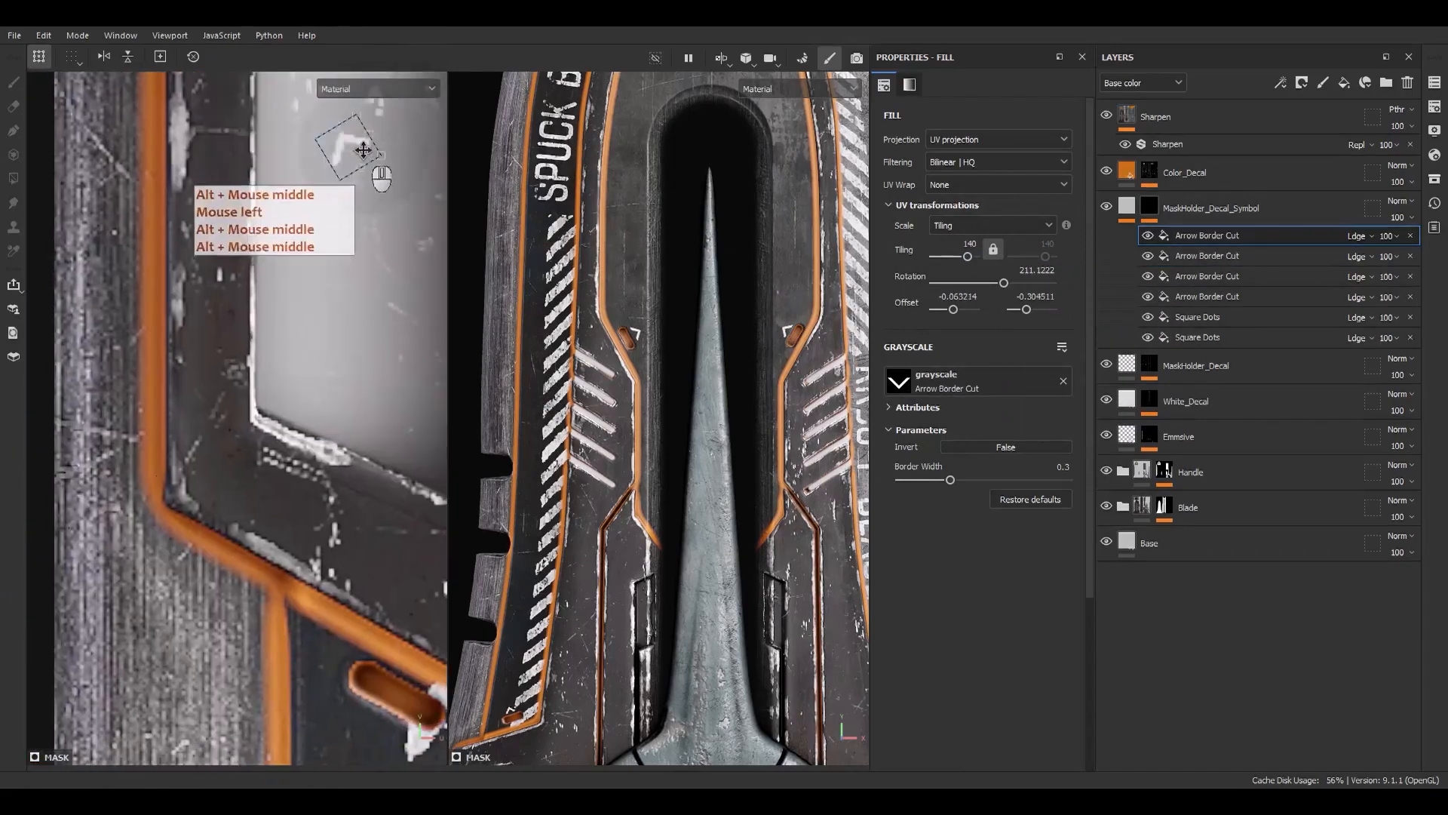
pyautogui.moveTo(362, 149); pyautogui.dragTo(338, 682)
pyautogui.keyDown('alt'); pyautogui.moveTo(337, 657); pyautogui.dragTo(281, 372, button='middle'); pyautogui.keyUp('alt')
pyautogui.scroll(3, 294, 404)
pyautogui.moveTo(220, 562); pyautogui.dragTo(365, 462)
pyautogui.scroll(2, 253, 470)
pyautogui.scroll(-3, 370, 482)
pyautogui.scroll(-6, 543, 573)
pyautogui.keyDown('alt'); pyautogui.moveTo(554, 612); pyautogui.dragTo(579, 591, button='middle'); pyautogui.keyUp('alt')
pyautogui.scroll(4, 584, 590)
pyautogui.keyDown('alt'); pyautogui.moveTo(383, 199); pyautogui.dragTo(281, 234, button='middle'); pyautogui.keyUp('alt')
pyautogui.keyDown('alt'); pyautogui.moveTo(264, 83); pyautogui.dragTo(257, 236, button='middle'); pyautogui.keyUp('alt')
pyautogui.keyDown('alt'); pyautogui.moveTo(258, 236); pyautogui.dragTo(245, 170, button='right'); pyautogui.keyUp('alt')
# Duplicate the arrow effect and rotate and place the copy beside a slot on the handle-side blade section
pyautogui.click(1192, 236)
pyautogui.hotkey('ctrl', 'd')
pyautogui.scroll(-3, 251, 478)
pyautogui.keyDown('alt'); pyautogui.moveTo(251, 528); pyautogui.dragTo(139, 474, button='middle'); pyautogui.keyUp('alt')
pyautogui.scroll(6, 139, 475)
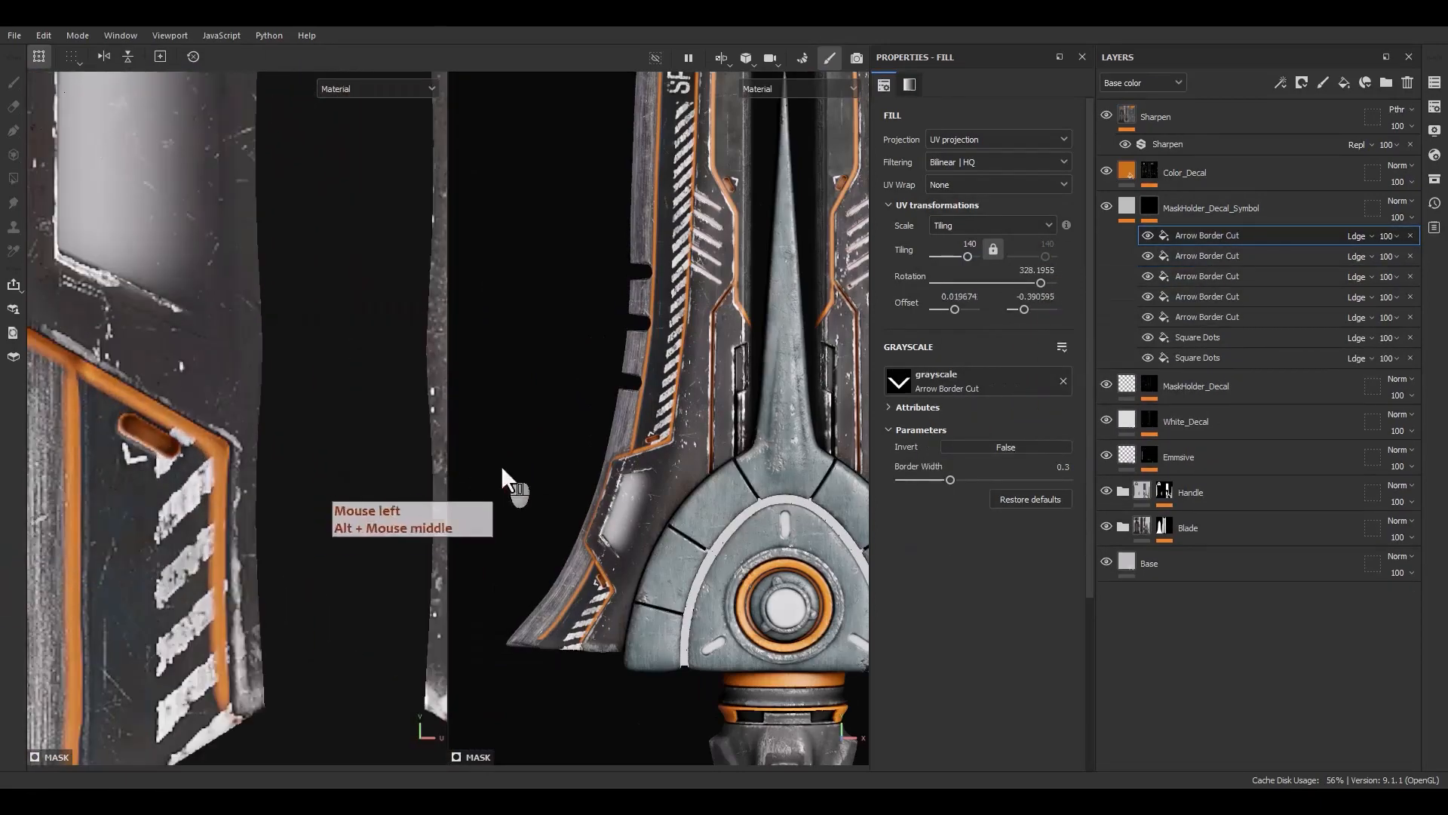
pyautogui.keyDown('alt'); pyautogui.moveTo(434, 461); pyautogui.dragTo(242, 418, button='middle'); pyautogui.keyUp('alt')
pyautogui.scroll(4, 274, 419)
pyautogui.moveTo(274, 419); pyautogui.dragTo(431, 431)
pyautogui.keyDown('alt'); pyautogui.moveTo(431, 426); pyautogui.dragTo(385, 447, button='middle'); pyautogui.keyUp('alt')
pyautogui.moveTo(414, 439); pyautogui.dragTo(394, 317)
pyautogui.scroll(2, 367, 428)
pyautogui.moveTo(367, 429); pyautogui.dragTo(356, 443)
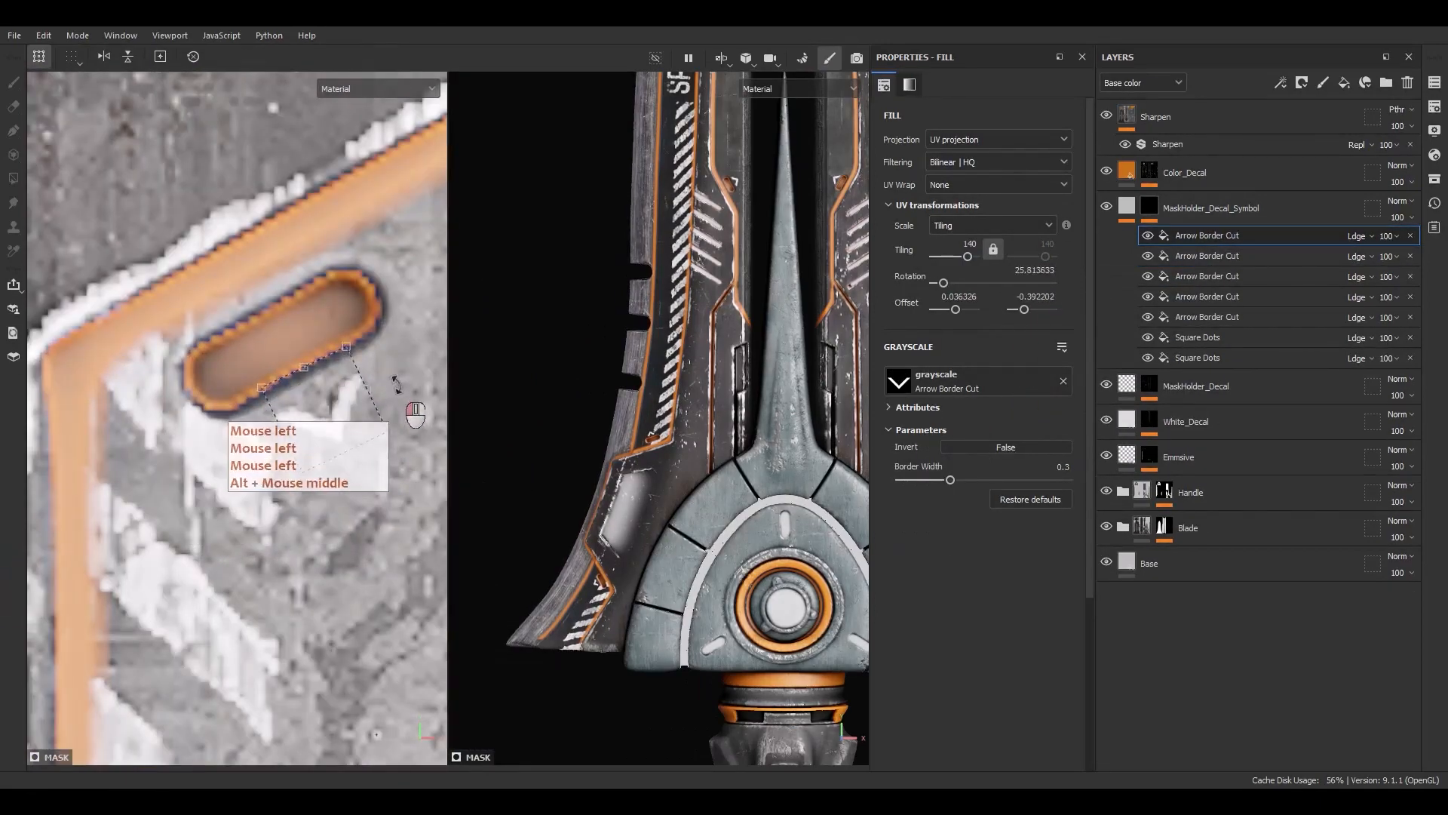
pyautogui.moveTo(403, 382); pyautogui.dragTo(404, 384)
pyautogui.scroll(-5, 679, 415)
pyautogui.keyDown('alt'); pyautogui.moveTo(702, 415); pyautogui.dragTo(595, 384, button='middle'); pyautogui.keyUp('alt')
pyautogui.scroll(8, 651, 482)
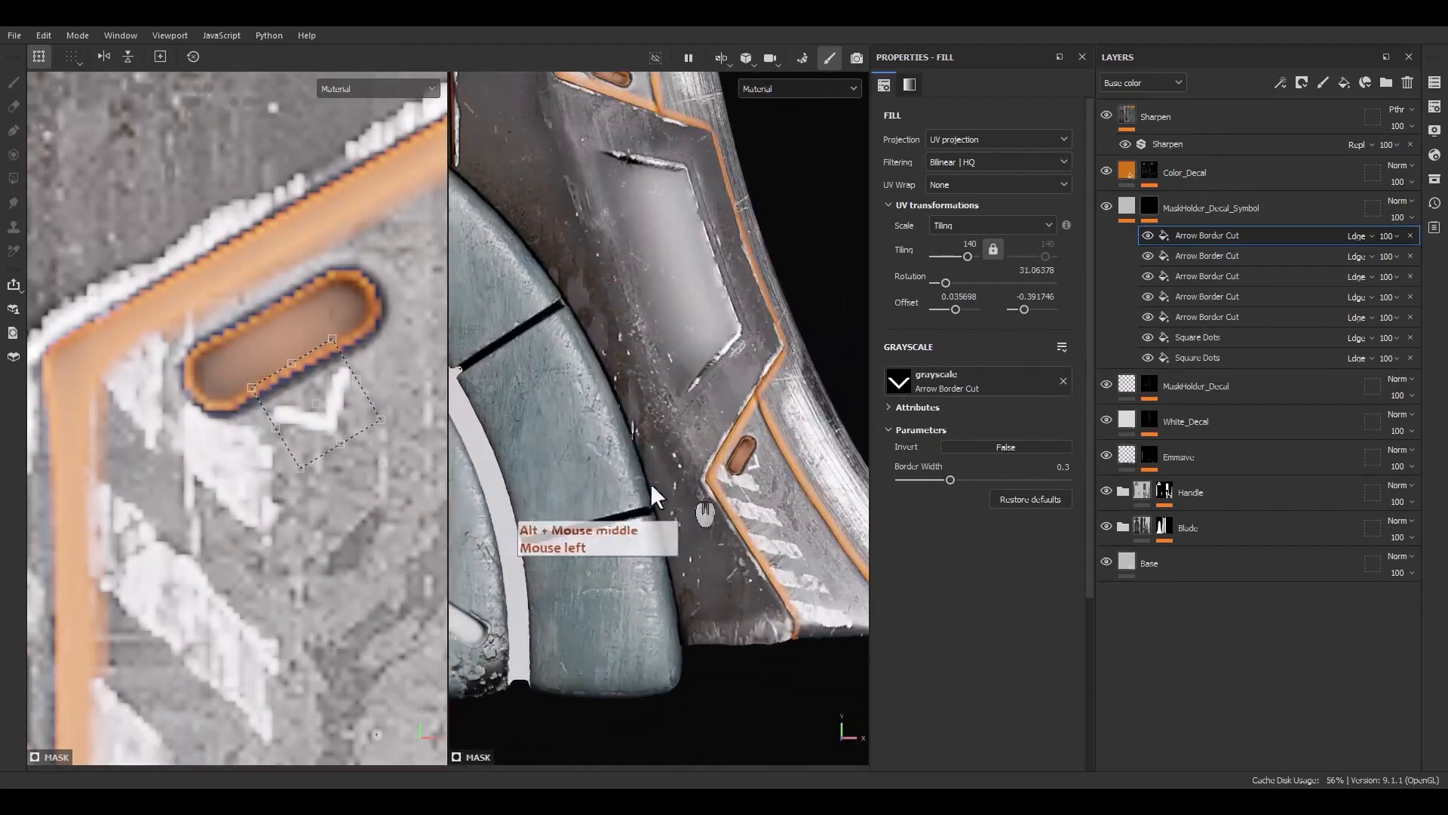
# Duplicate the arrow effect and rotate and place the copy beside the slot near the guard's edge
pyautogui.scroll(-3, 610, 434)
pyautogui.click(1210, 237)
pyautogui.hotkey('ctrl', 'd')
pyautogui.scroll(-4, 323, 404)
pyautogui.keyDown('alt'); pyautogui.moveTo(323, 404); pyautogui.dragTo(319, 556, button='middle'); pyautogui.keyUp('alt')
pyautogui.moveTo(318, 557); pyautogui.dragTo(301, 98)
pyautogui.keyDown('alt'); pyautogui.moveTo(302, 98); pyautogui.dragTo(266, 612, button='middle'); pyautogui.keyUp('alt')
pyautogui.moveTo(257, 600); pyautogui.dragTo(303, 142)
pyautogui.keyDown('alt'); pyautogui.moveTo(303, 141); pyautogui.dragTo(298, 320, button='middle'); pyautogui.keyUp('alt')
pyautogui.scroll(4, 298, 320)
pyautogui.moveTo(342, 349); pyautogui.dragTo(297, 122)
pyautogui.moveTo(320, 377); pyautogui.dragTo(314, 349)
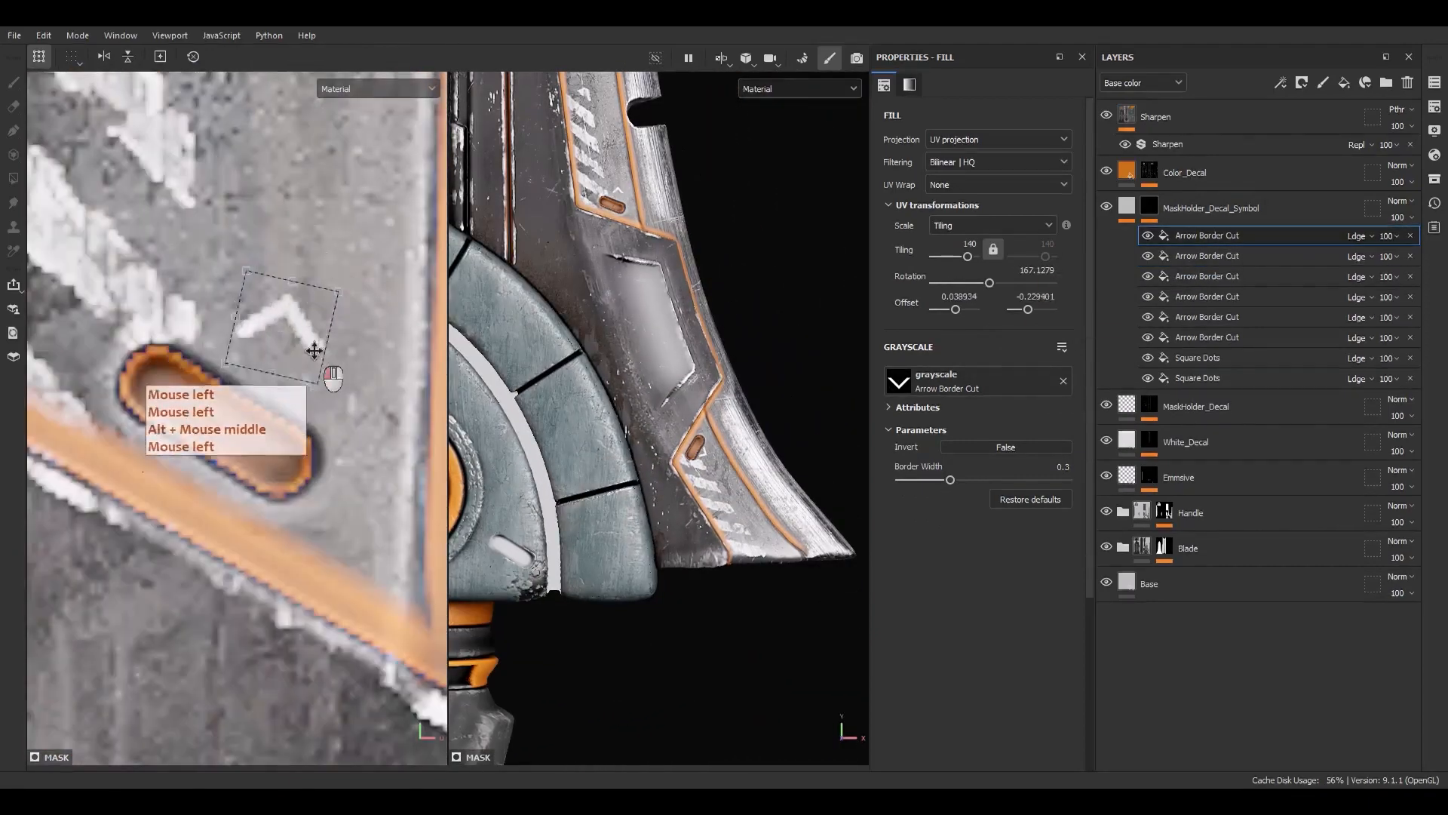
# Adjust the arrow's rotation and position beside the slot near the guard's edge
pyautogui.moveTo(336, 279); pyautogui.dragTo(324, 304)
pyautogui.moveTo(295, 354); pyautogui.dragTo(287, 385)
pyautogui.scroll(-6, 704, 528)
pyautogui.scroll(2, 534, 459)
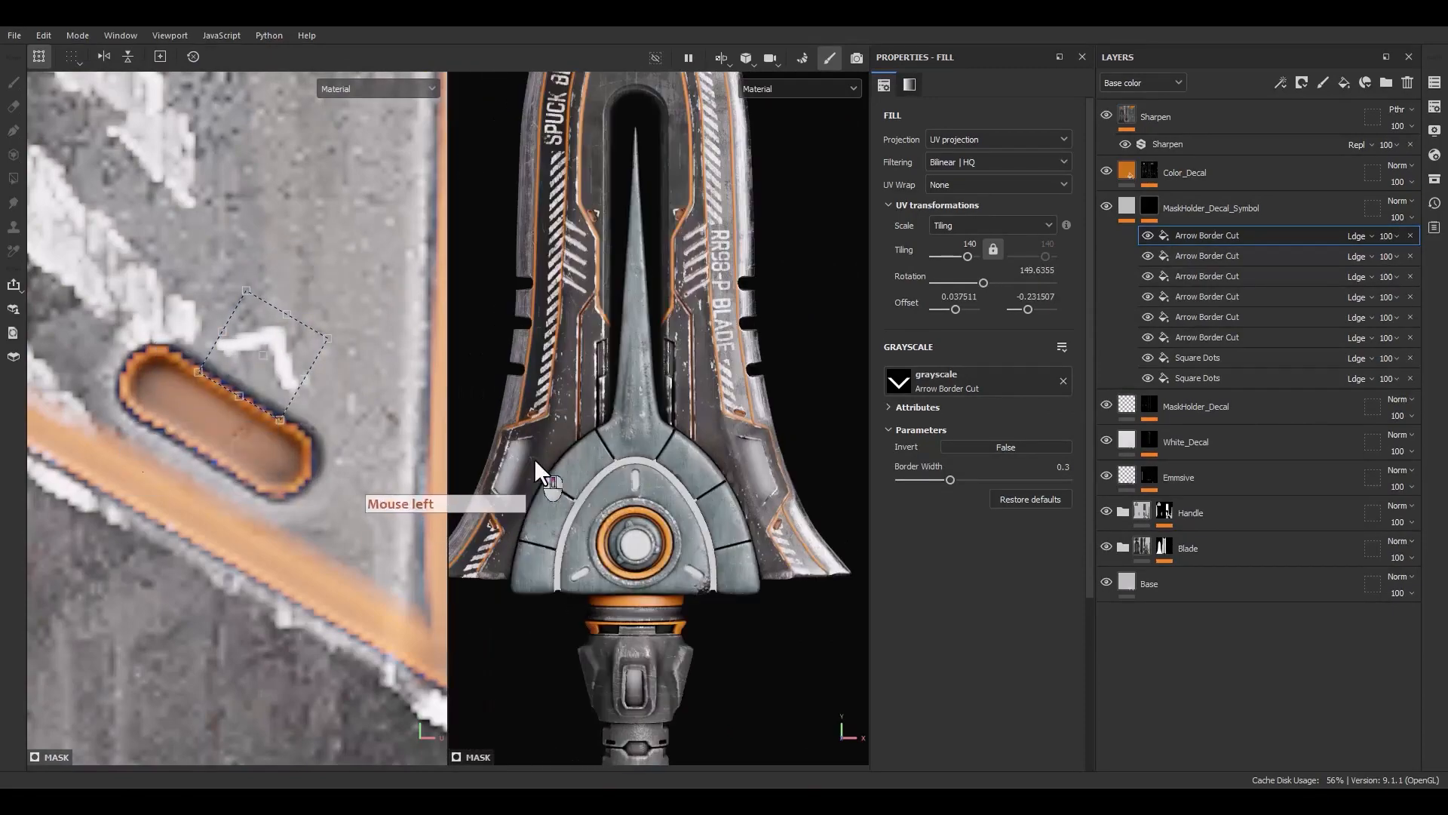
pyautogui.scroll(-8, 245, 453)
pyautogui.keyDown('alt'); pyautogui.moveTo(246, 562); pyautogui.dragTo(245, 420, button='middle'); pyautogui.keyUp('alt')
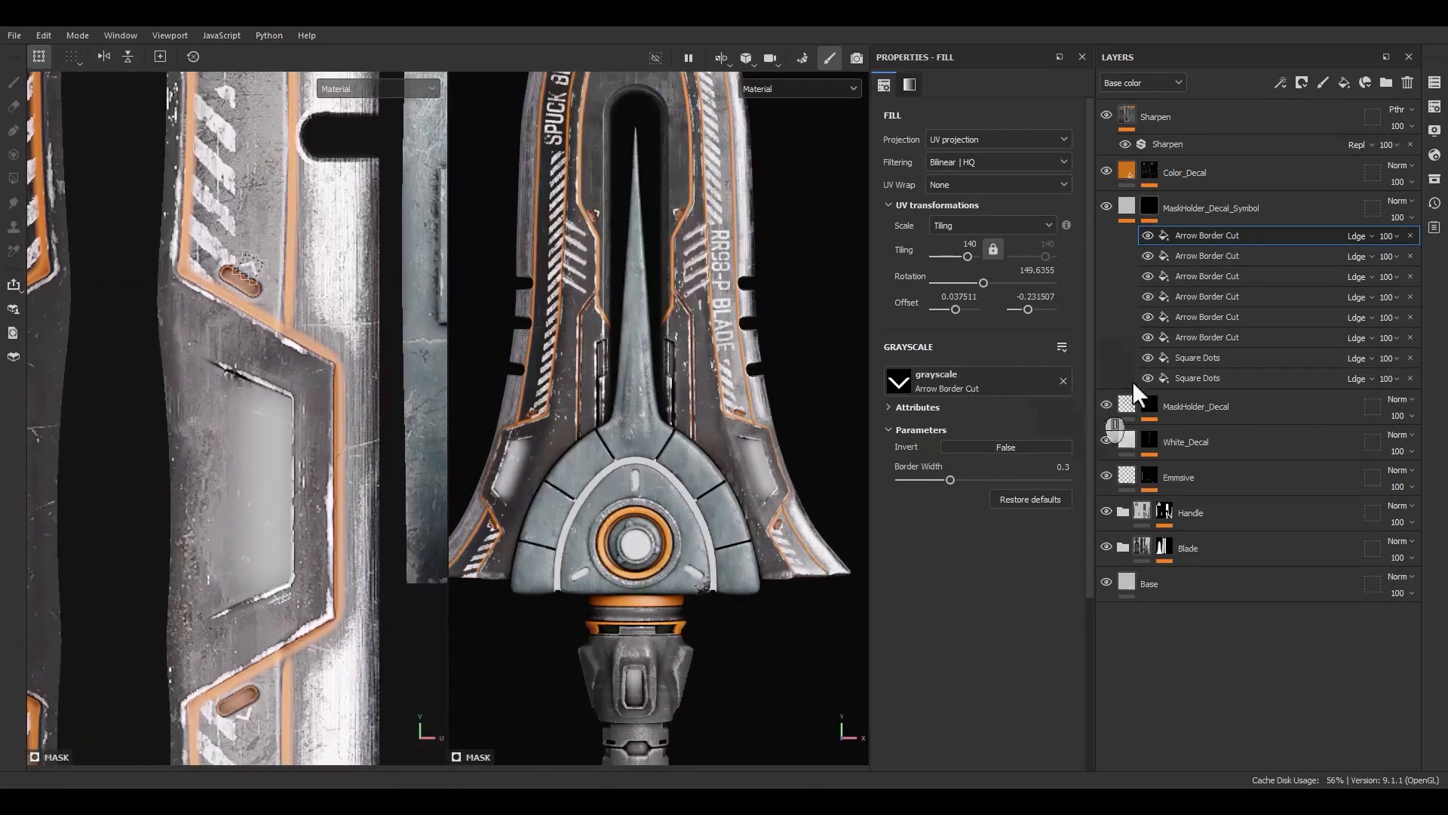
# Duplicate an arrow effect and move the copy beside the window cutout on the blade's centre section
pyautogui.click(1175, 339)
pyautogui.click(1198, 338)
pyautogui.hotkey('ctrl', 'd')
pyautogui.scroll(5, 650, 173)
pyautogui.keyDown('alt'); pyautogui.moveTo(650, 166); pyautogui.dragTo(677, 335, button='middle'); pyautogui.keyUp('alt')
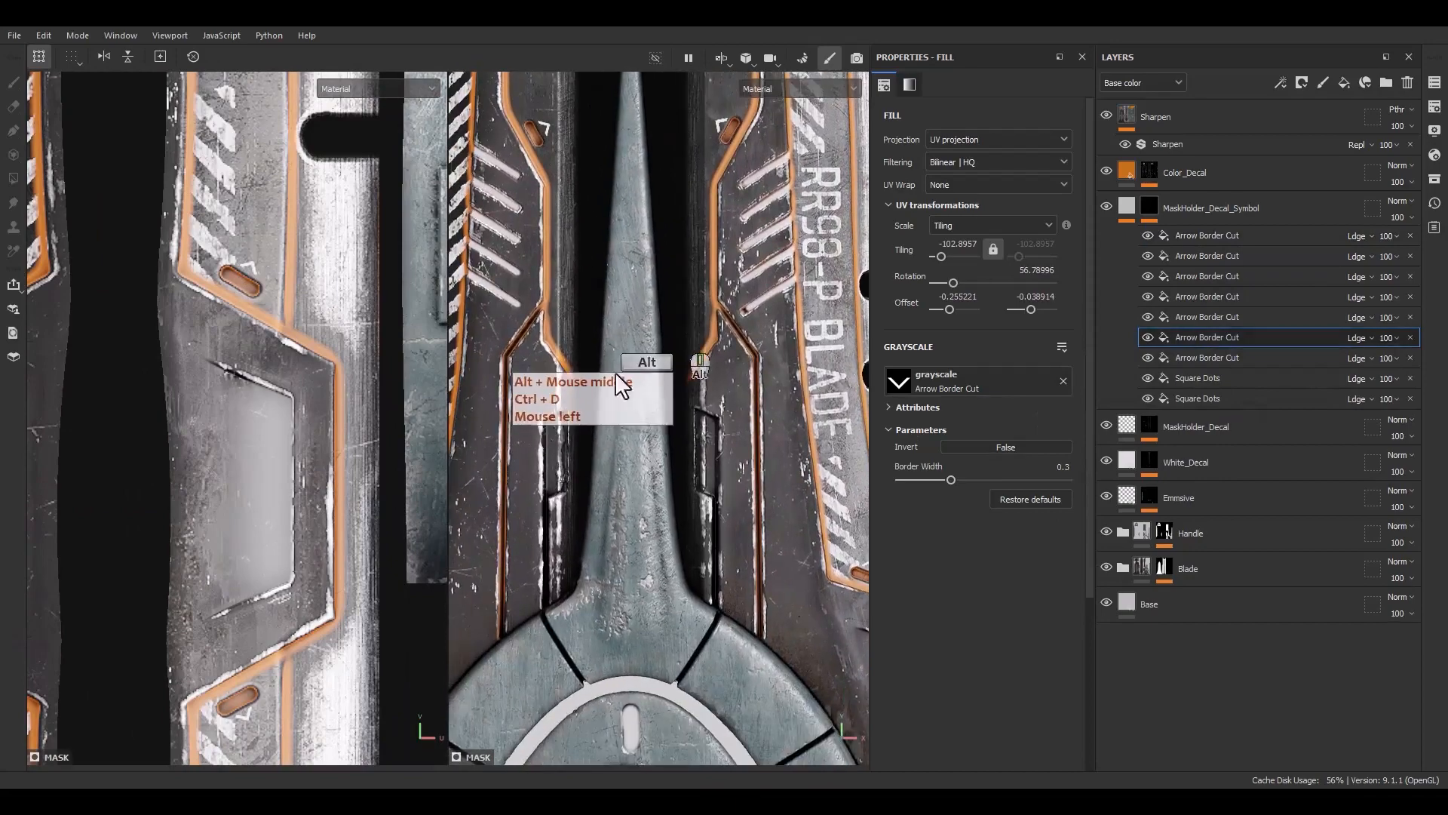
pyautogui.scroll(-4, 249, 339)
pyautogui.keyDown('alt'); pyautogui.moveTo(264, 302); pyautogui.dragTo(196, 385, button='middle'); pyautogui.keyUp('alt')
pyautogui.keyDown('alt'); pyautogui.moveTo(199, 212); pyautogui.dragTo(244, 523, button='middle'); pyautogui.keyUp('alt')
pyautogui.scroll(-6, 215, 453)
pyautogui.scroll(12, 264, 362)
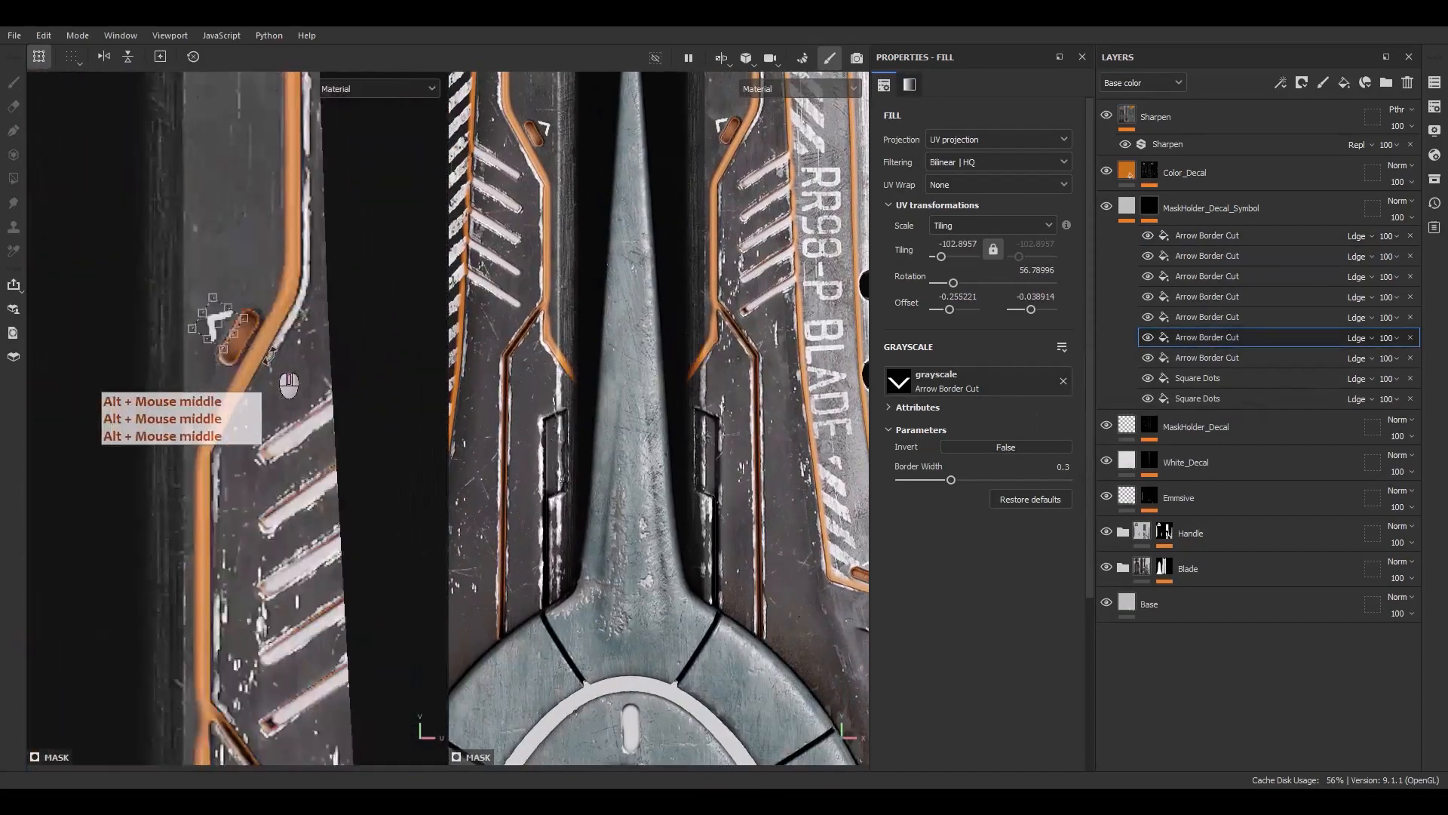
pyautogui.scroll(3, 270, 357)
pyautogui.moveTo(208, 305); pyautogui.dragTo(254, 690)
pyautogui.keyDown('alt'); pyautogui.moveTo(253, 689); pyautogui.dragTo(225, 219, button='middle'); pyautogui.keyUp('alt')
pyautogui.moveTo(225, 219); pyautogui.dragTo(199, 675)
pyautogui.keyDown('alt'); pyautogui.moveTo(200, 675); pyautogui.dragTo(225, 226, button='middle'); pyautogui.keyUp('alt')
pyautogui.moveTo(225, 226); pyautogui.dragTo(250, 358)
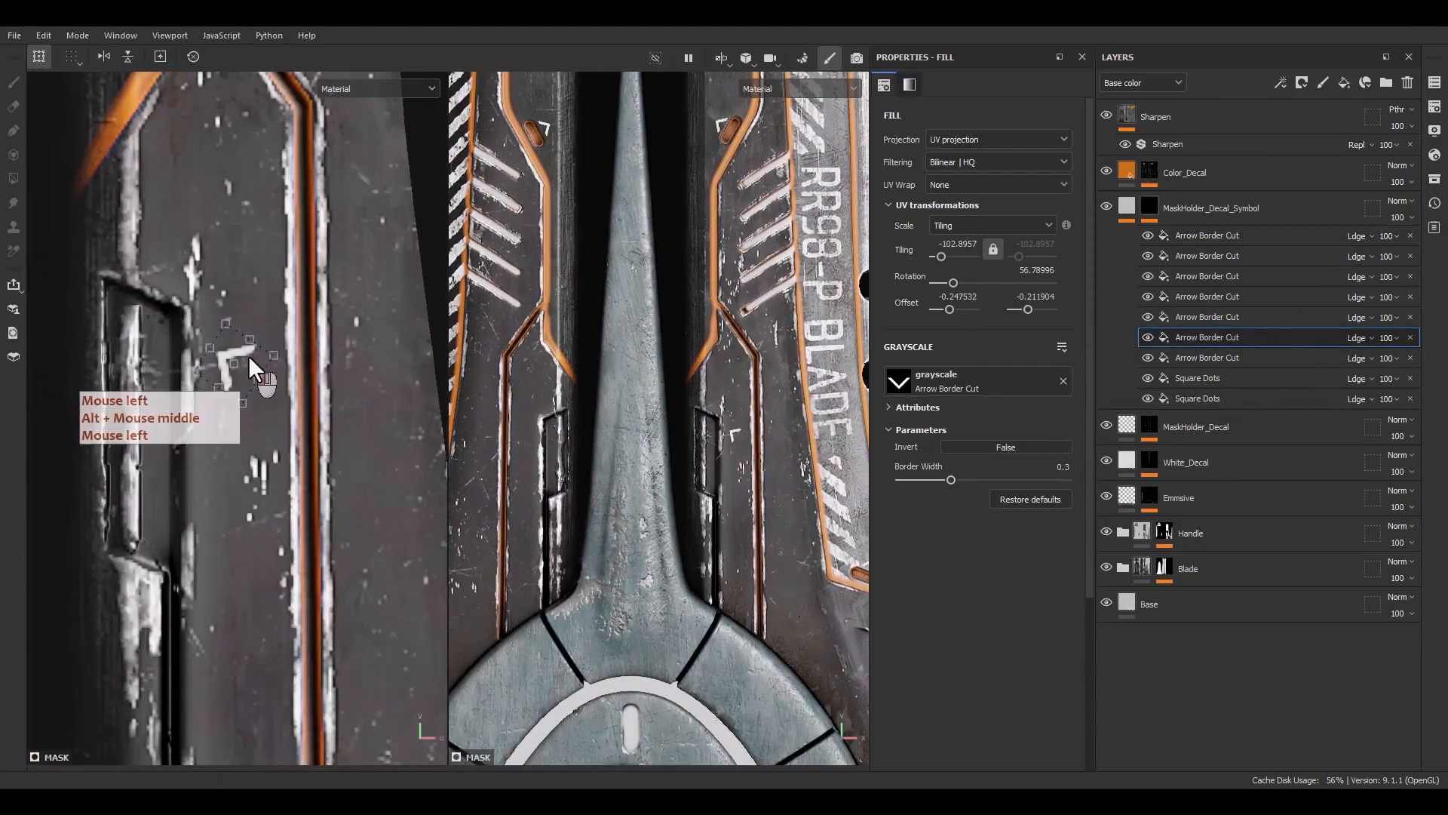
pyautogui.keyDown('shift'); pyautogui.moveTo(261, 300); pyautogui.dragTo(243, 493); pyautogui.keyUp('shift')
# Set that arrow's tiling to 100, rotation to 90 and border width to 0.5
pyautogui.write('10')
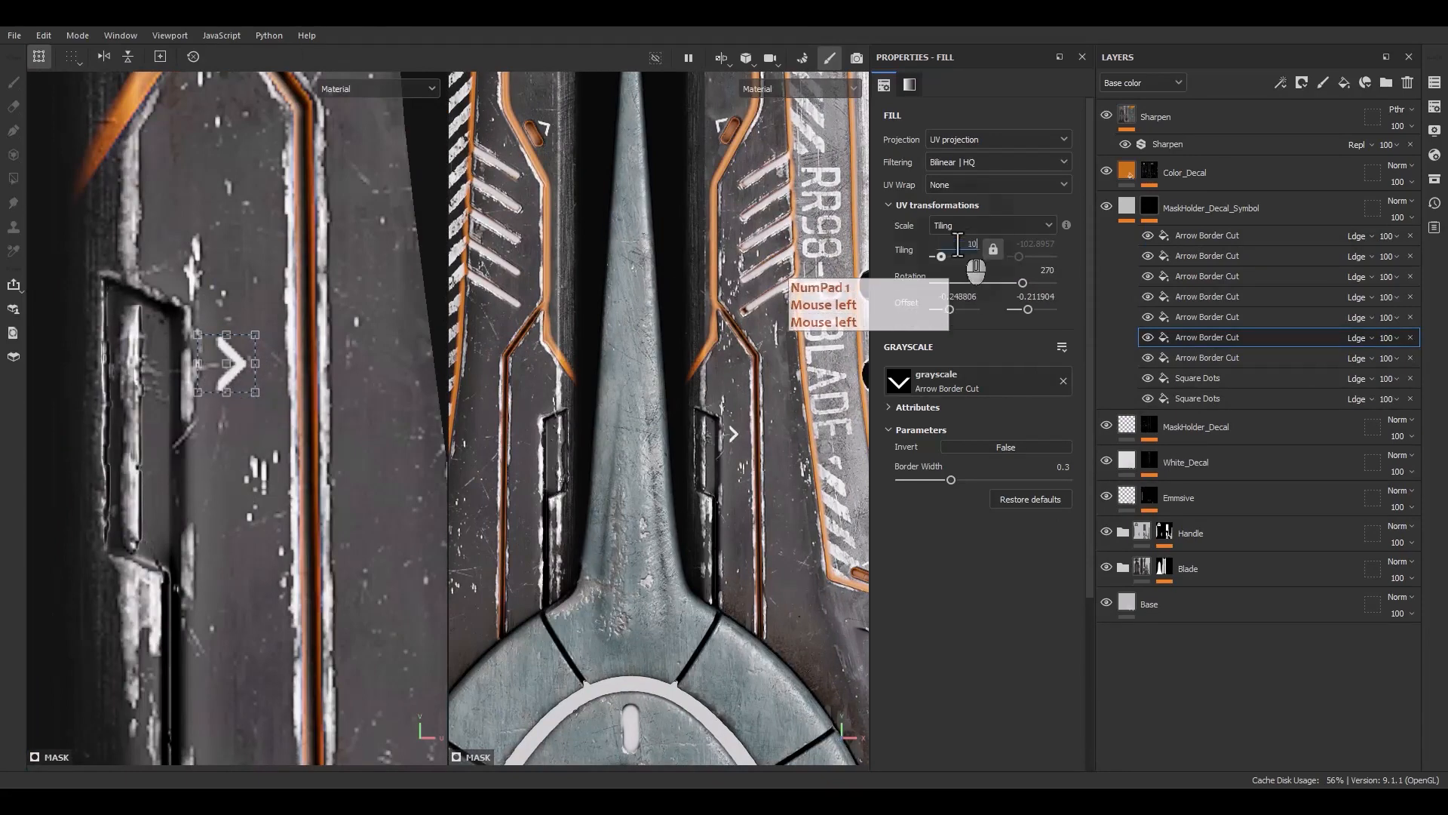
pyautogui.write('0')
pyautogui.press('Return')
pyautogui.click(1023, 269)
pyautogui.write('0')
pyautogui.press('Return')
pyautogui.keyDown('shift'); pyautogui.moveTo(279, 325); pyautogui.dragTo(196, 309); pyautogui.keyUp('shift')
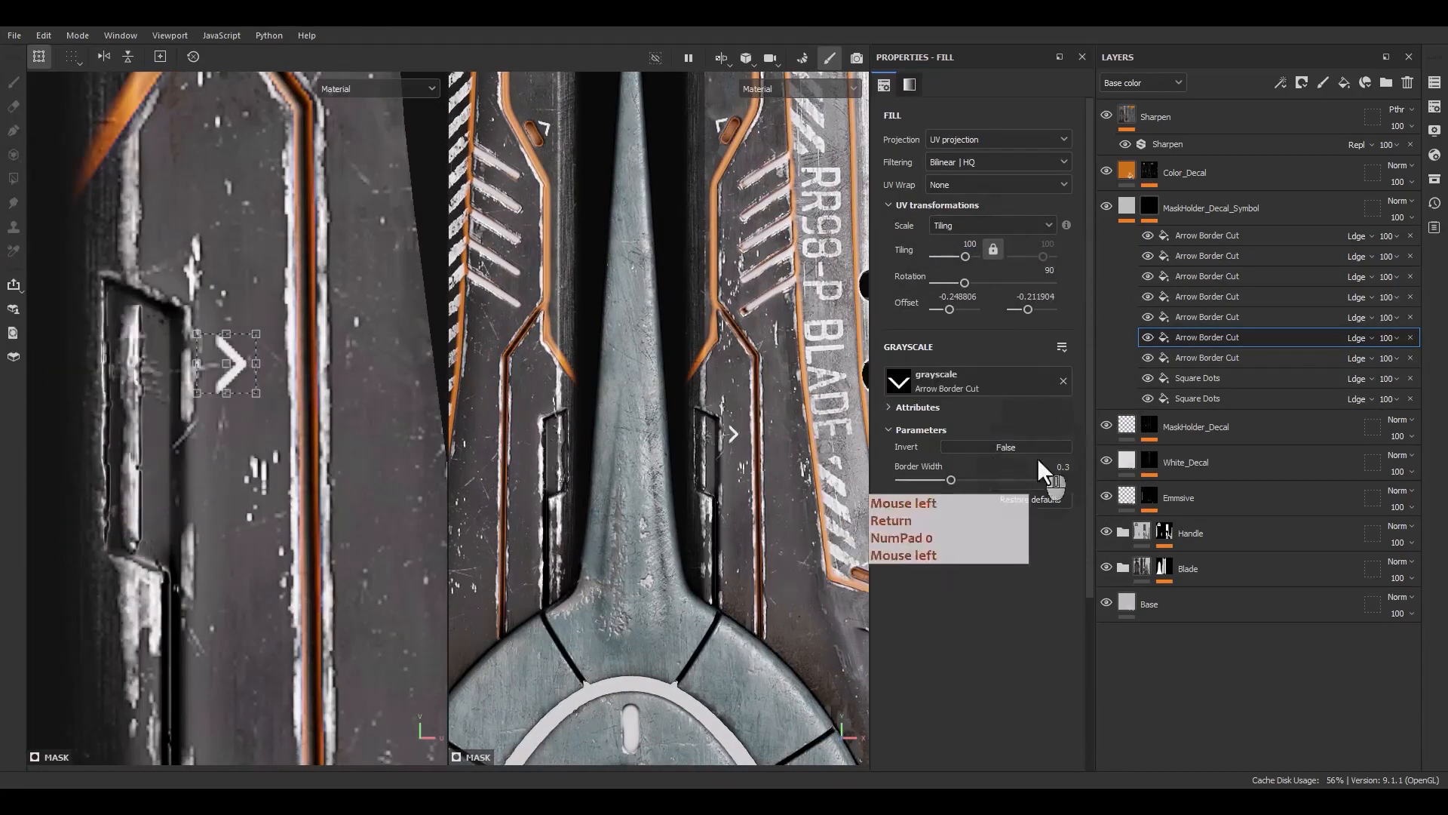
pyautogui.write('.5')
pyautogui.press('Return')
# Duplicate the arrow and place the copy just above it beside the same cutout
pyautogui.scroll(2, 247, 386)
pyautogui.scroll(-3, 242, 393)
pyautogui.keyDown('alt'); pyautogui.moveTo(240, 507); pyautogui.dragTo(271, 323, button='middle'); pyautogui.keyUp('alt')
pyautogui.click(1192, 335)
pyautogui.hotkey('ctrl', 'd')
pyautogui.click(1196, 336)
pyautogui.hotkey('ctrl', 'd')
pyautogui.keyDown('shift'); pyautogui.moveTo(260, 199); pyautogui.dragTo(289, 390); pyautogui.keyUp('shift')
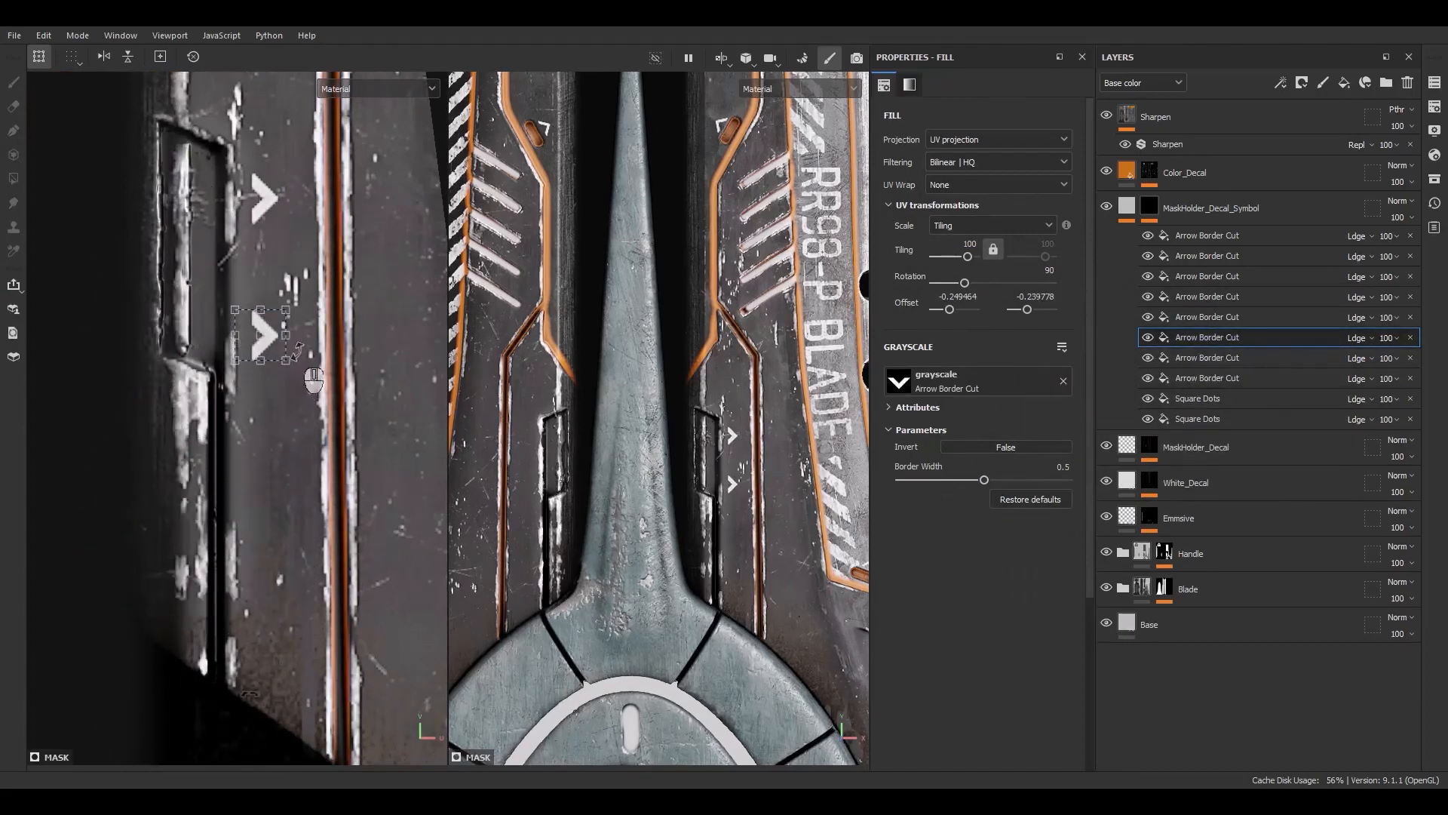
# Duplicate the arrow, rotate the copy to 270 and place it beside the cutout on the blade's other side
pyautogui.scroll(2, 434, 349)
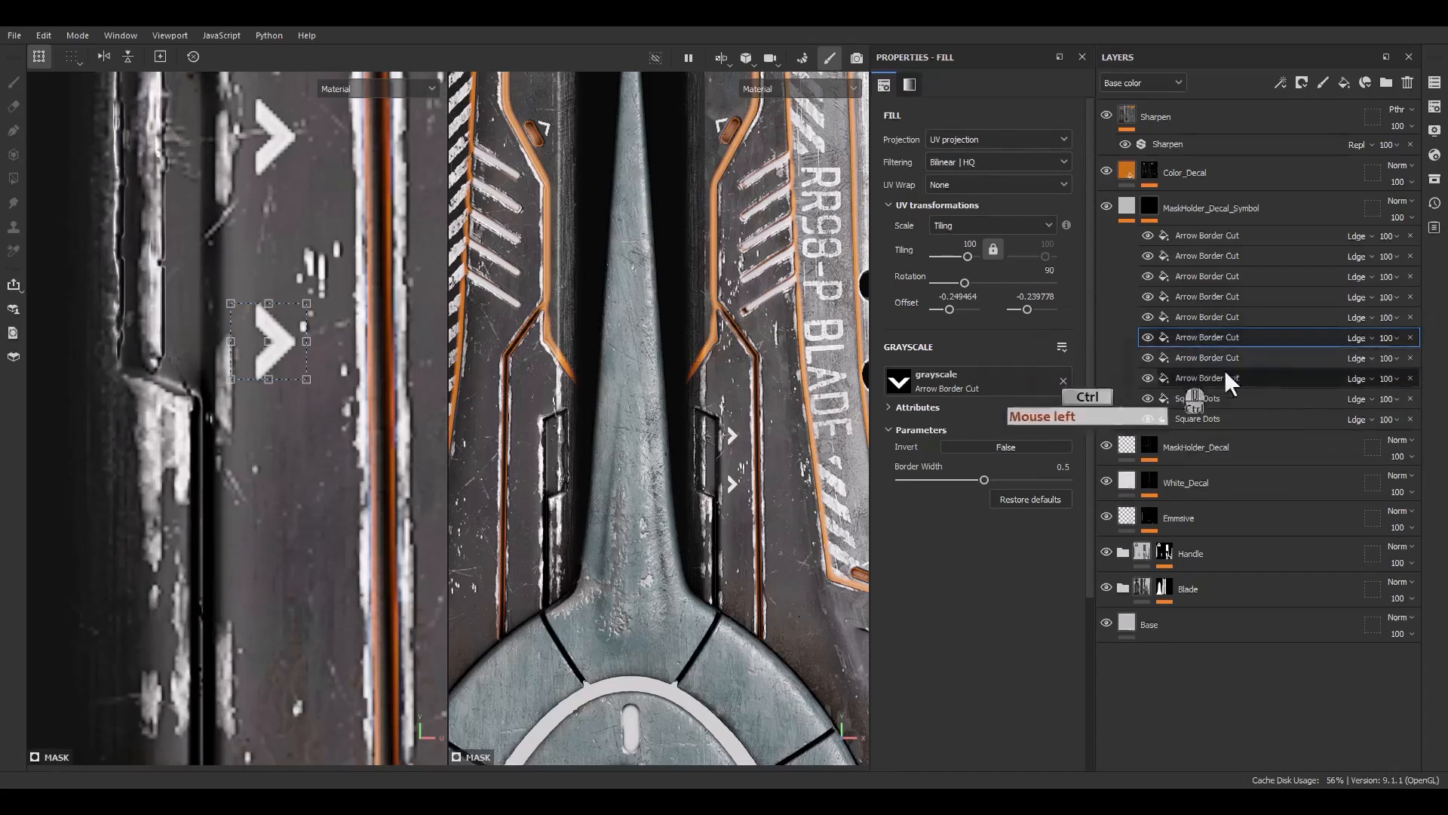
pyautogui.click(1222, 338)
pyautogui.hotkey('ctrl', 'd')
pyautogui.scroll(-3, 195, 528)
pyautogui.keyDown('alt'); pyautogui.moveTo(195, 537); pyautogui.dragTo(369, 516, button='middle'); pyautogui.keyUp('alt')
pyautogui.keyDown('shift'); pyautogui.moveTo(420, 368); pyautogui.dragTo(73, 383); pyautogui.keyUp('shift')
pyautogui.scroll(3, 77, 352)
pyautogui.keyDown('shift'); pyautogui.moveTo(80, 318); pyautogui.dragTo(85, 466); pyautogui.keyUp('shift')
pyautogui.keyDown('alt'); pyautogui.moveTo(85, 463); pyautogui.dragTo(125, 479, button='middle'); pyautogui.keyUp('alt')
pyautogui.keyDown('shift'); pyautogui.moveTo(126, 417); pyautogui.dragTo(129, 416); pyautogui.keyUp('shift')
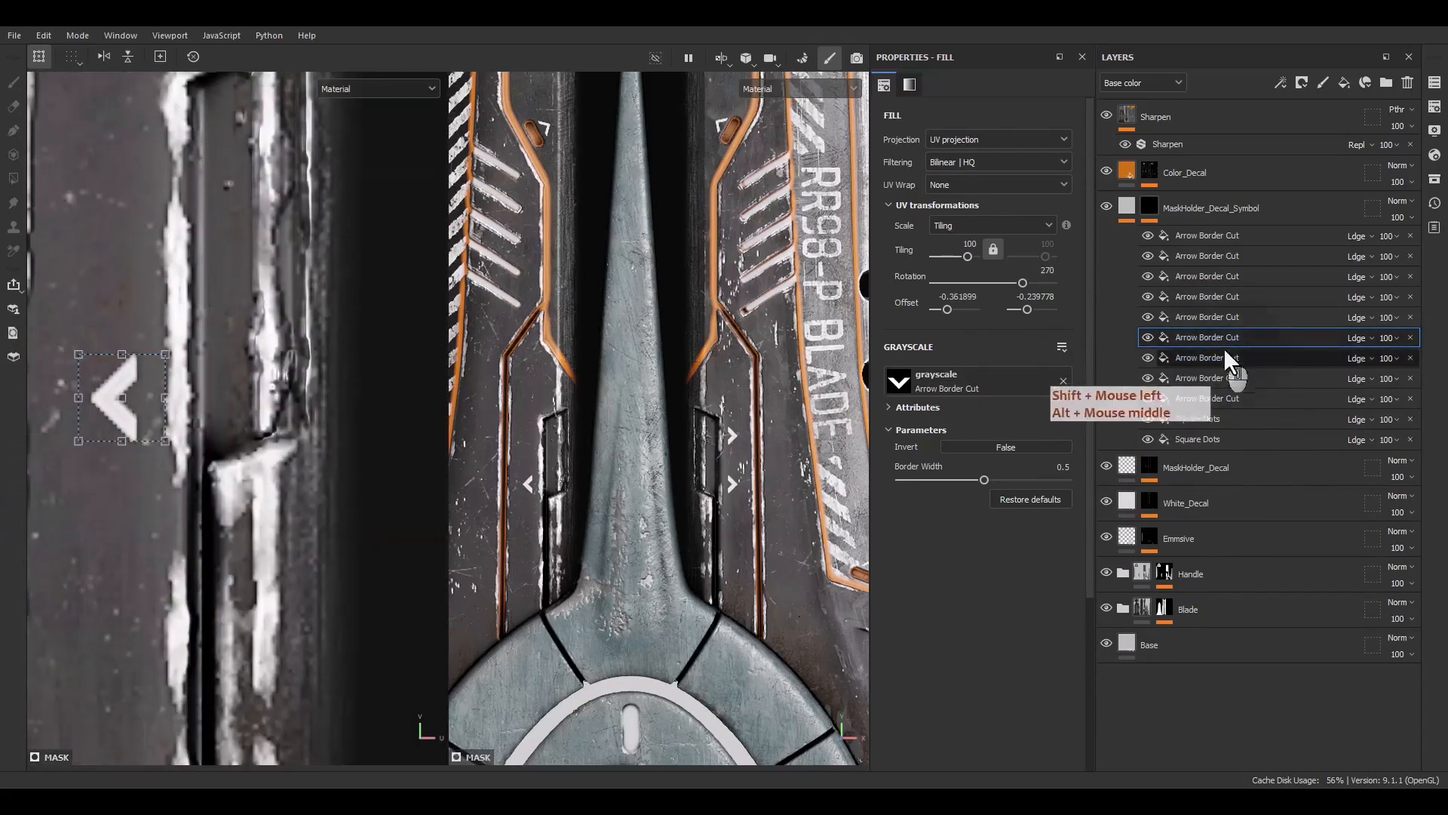
# Duplicate the left-pointing arrow and place the copy just below it
pyautogui.hotkey('ctrl', 'd')
pyautogui.keyDown('alt'); pyautogui.moveTo(115, 388); pyautogui.dragTo(166, 540, button='middle'); pyautogui.keyUp('alt')
pyautogui.keyDown('shift'); pyautogui.moveTo(166, 540); pyautogui.dragTo(173, 294); pyautogui.keyUp('shift')
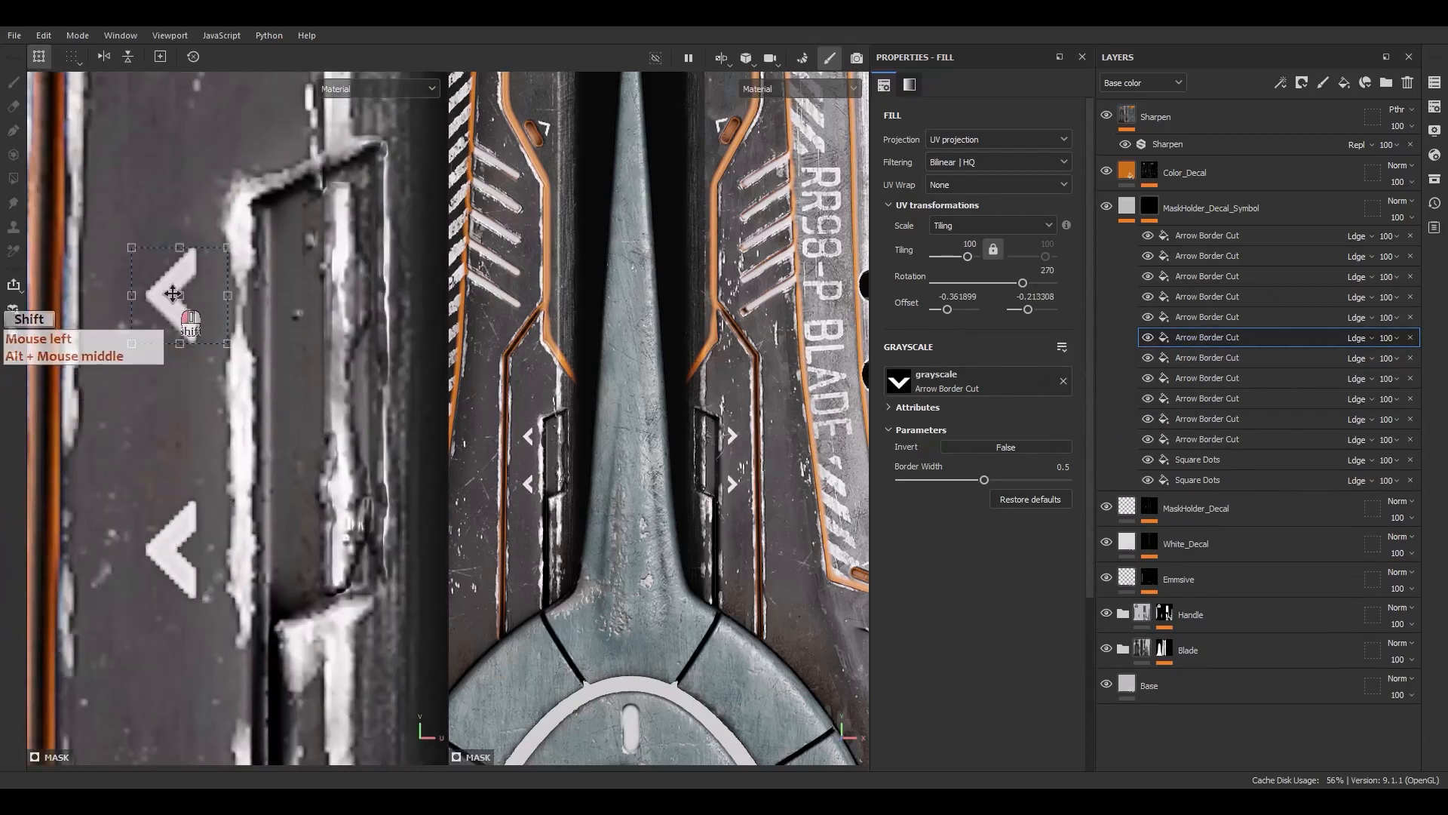
pyautogui.click(194, 575)
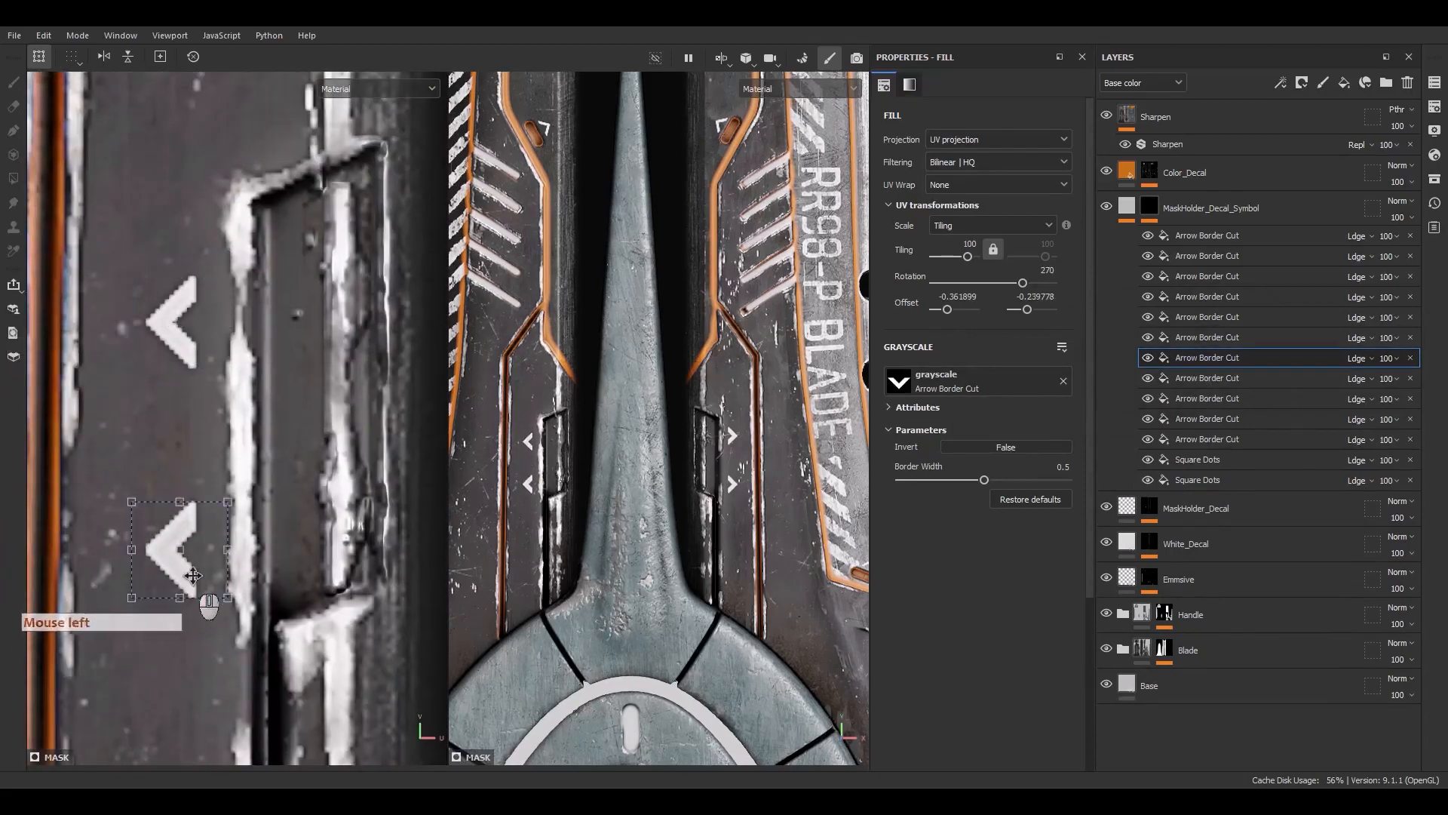
pyautogui.scroll(-8, 283, 476)
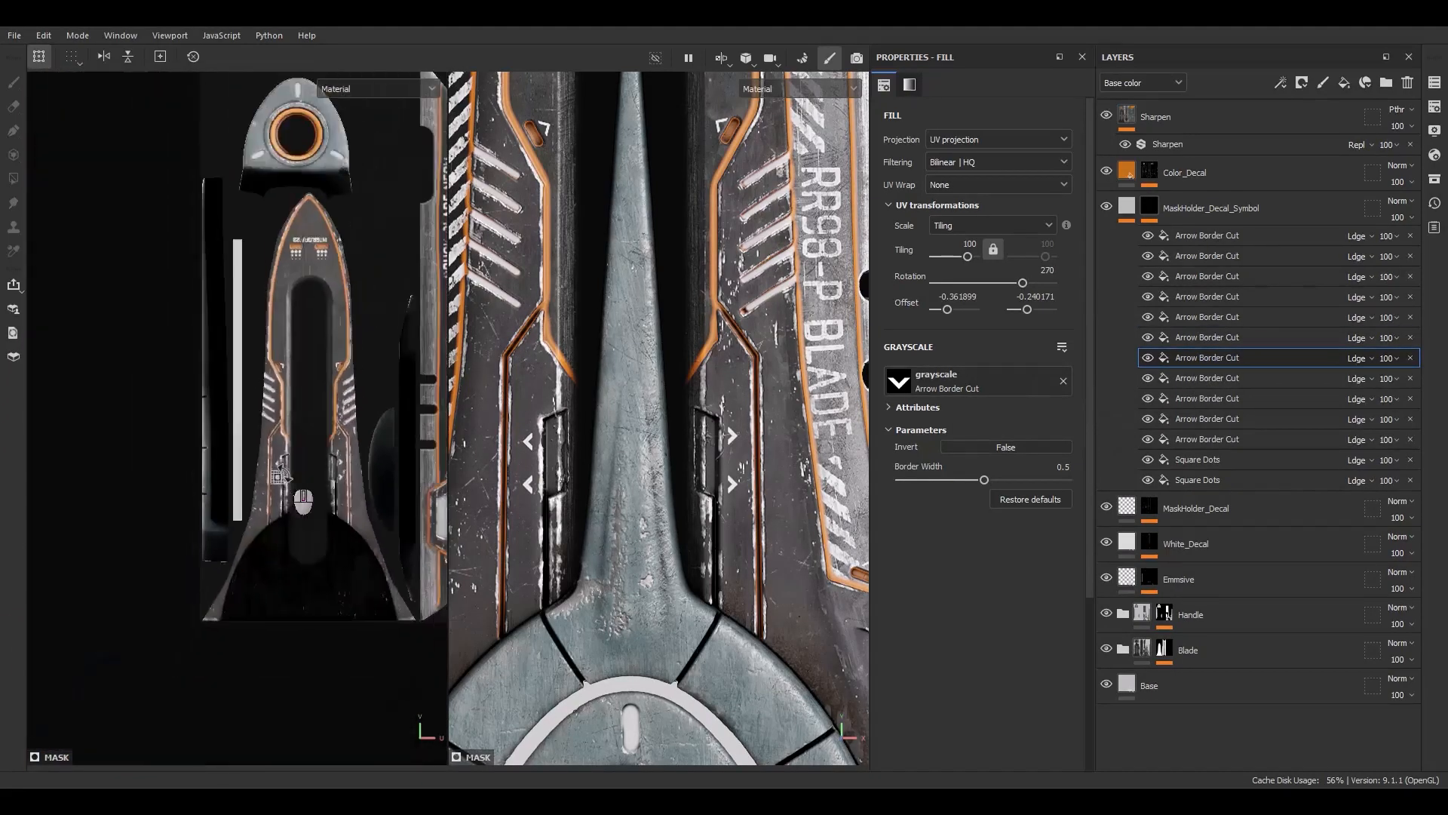
pyautogui.keyDown('alt'); pyautogui.moveTo(293, 471); pyautogui.dragTo(130, 353, button='middle'); pyautogui.keyUp('alt')
# Duplicate the top arrow effect and swap the copy's grayscale for Arrow Simple Split found by searching arrow split
pyautogui.scroll(3, 661, 452)
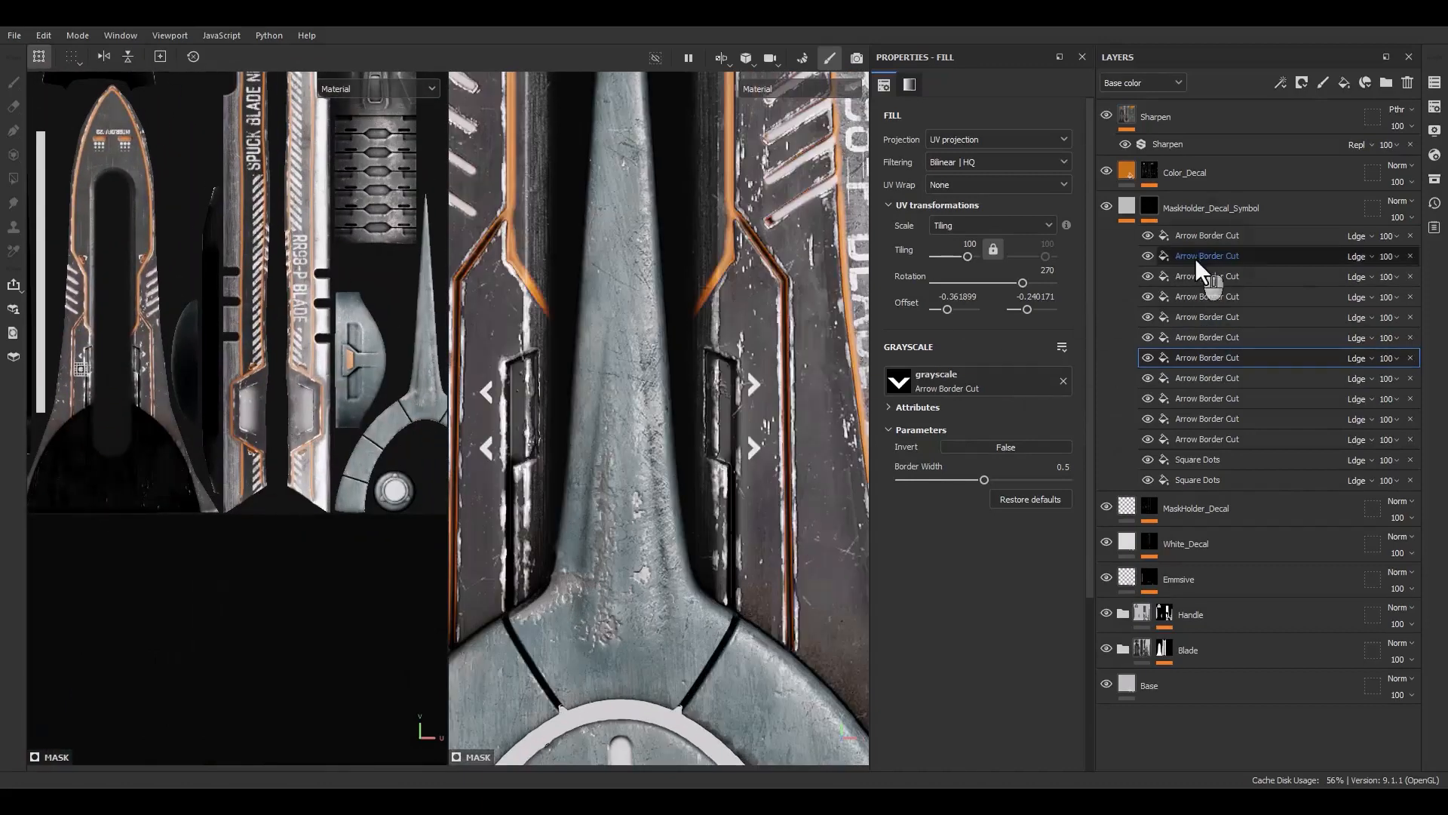
pyautogui.click(1191, 237)
pyautogui.hotkey('ctrl', 'd')
pyautogui.click(1435, 179)
pyautogui.moveTo(1213, 181); pyautogui.dragTo(687, 257)
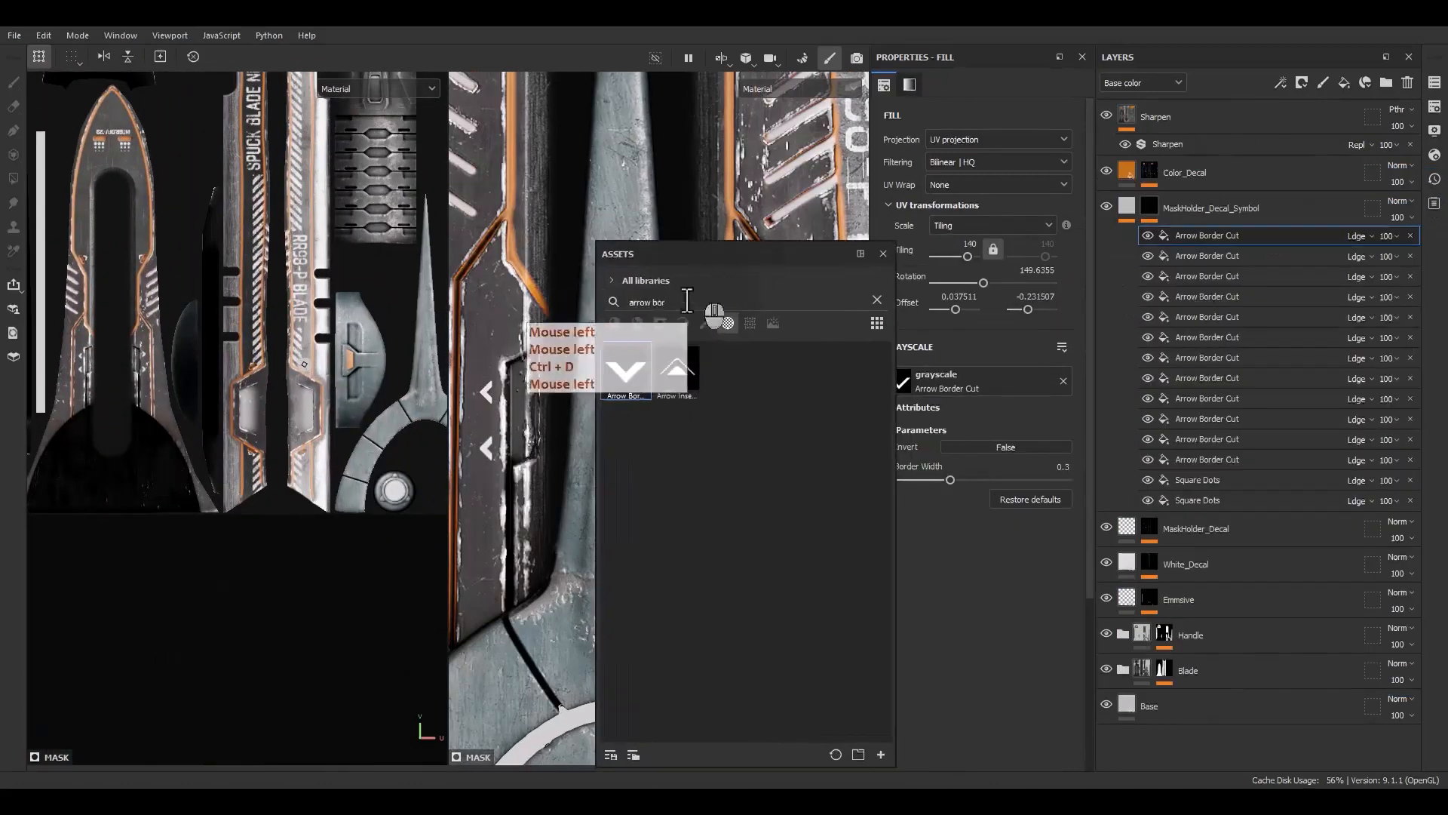
pyautogui.press('BackSpace')
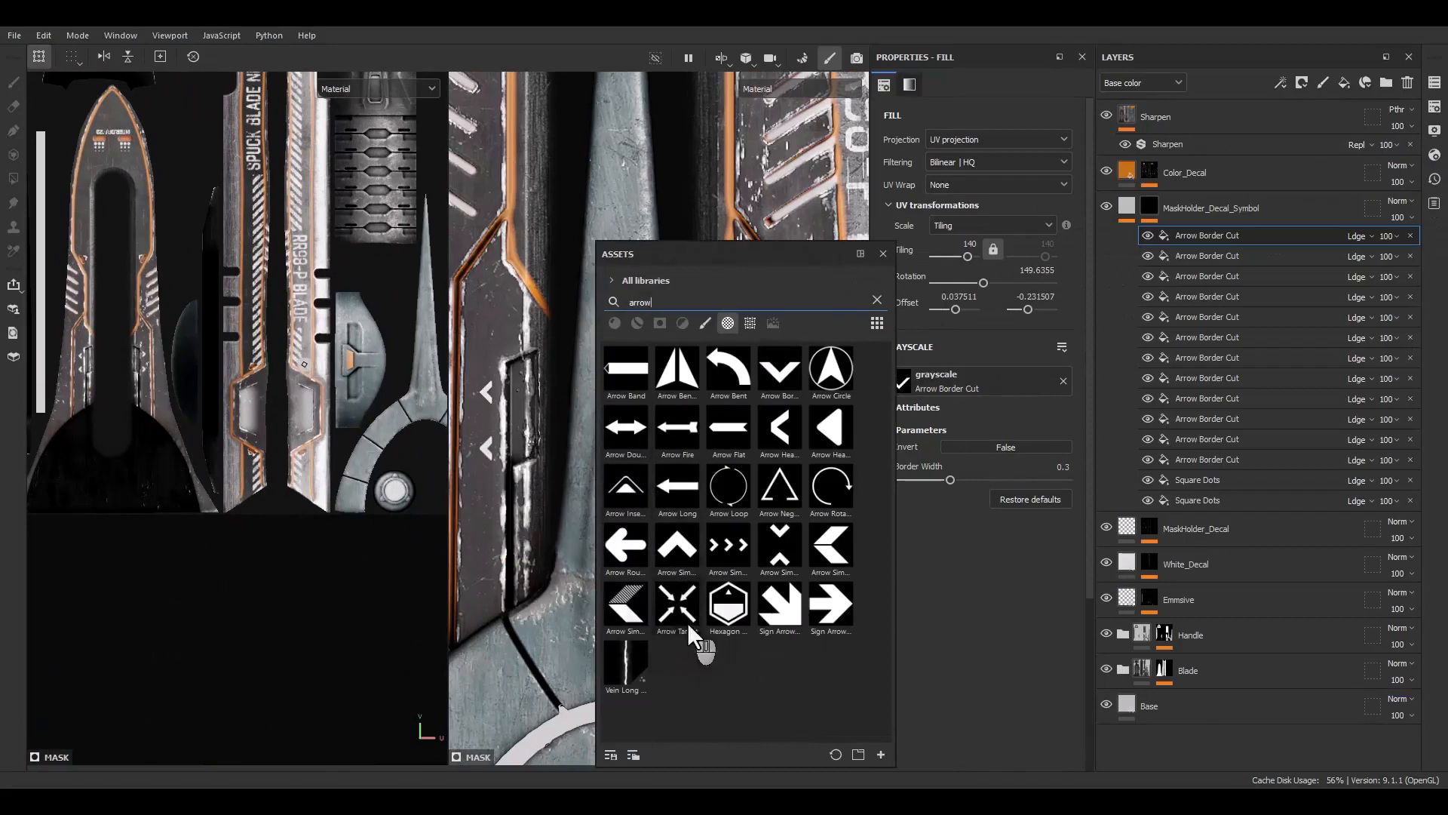
pyautogui.moveTo(777, 492)
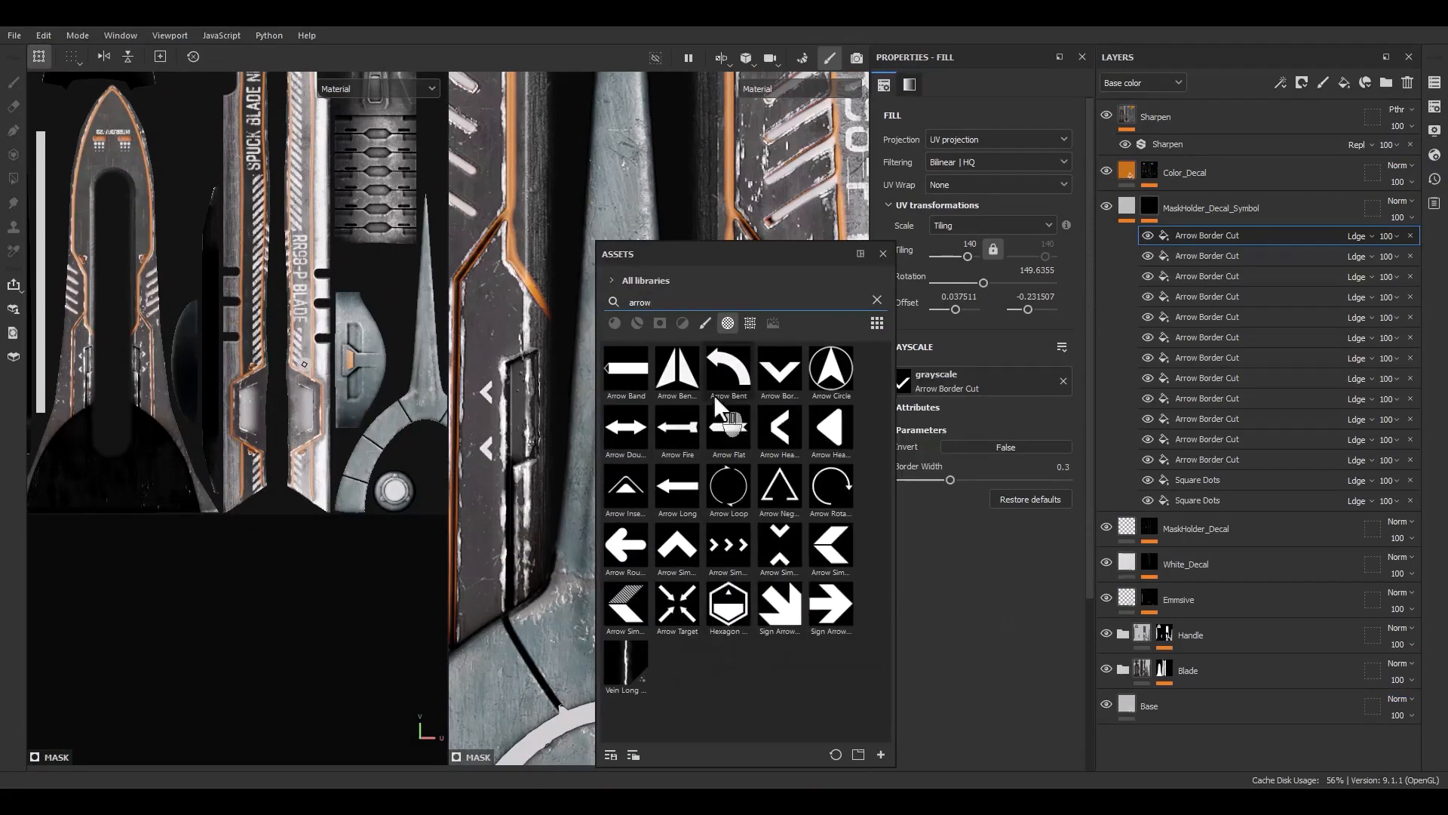
pyautogui.write('s')
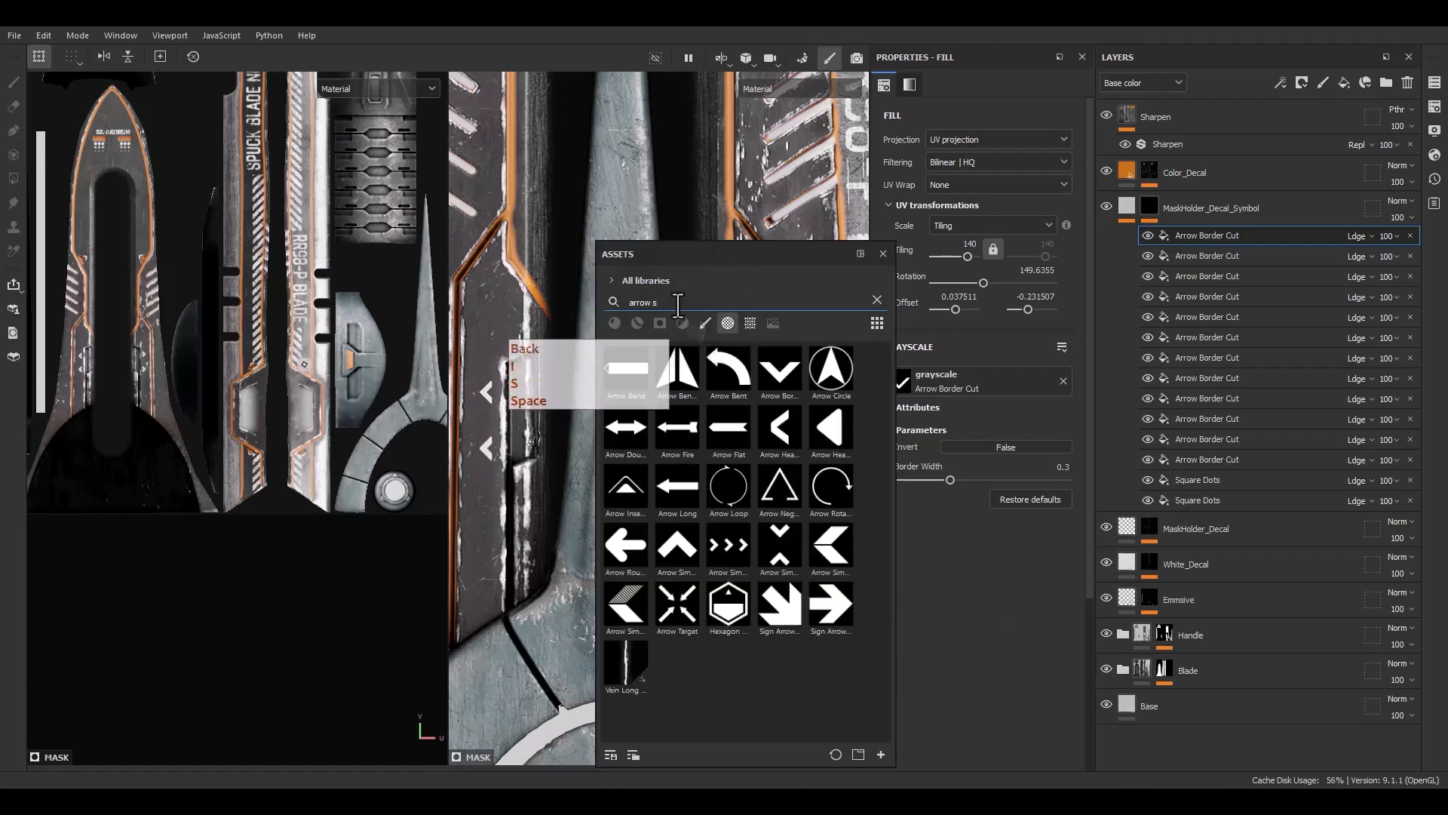
pyautogui.write('plit')
pyautogui.click(677, 386)
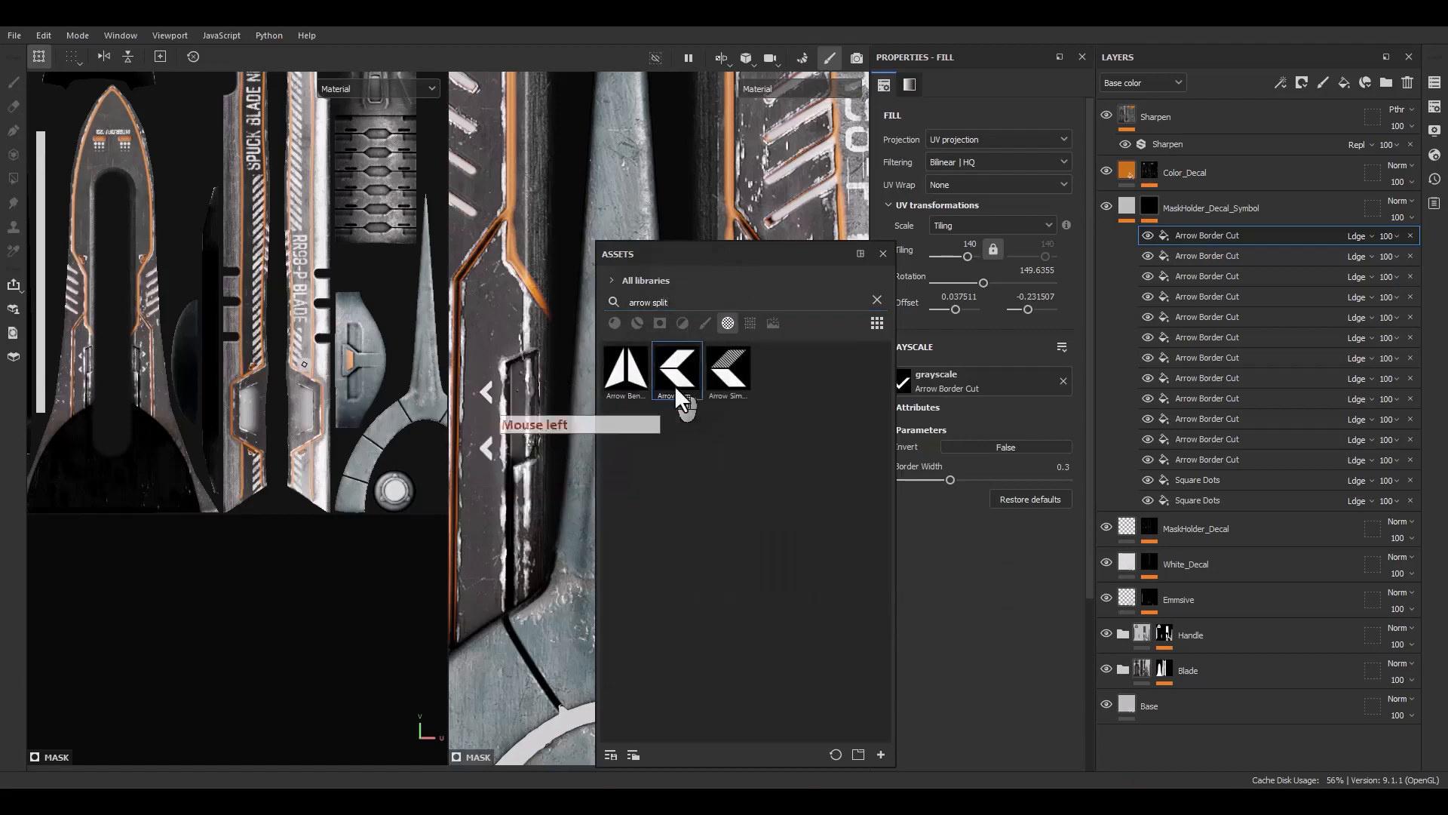
pyautogui.moveTo(674, 386); pyautogui.dragTo(978, 373)
pyautogui.click(882, 254)
# Place the split arrow on the handle and set its width to 0.35, split separation to 1 and bend direction to 1
pyautogui.scroll(-2, 602, 405)
pyautogui.scroll(6, 294, 371)
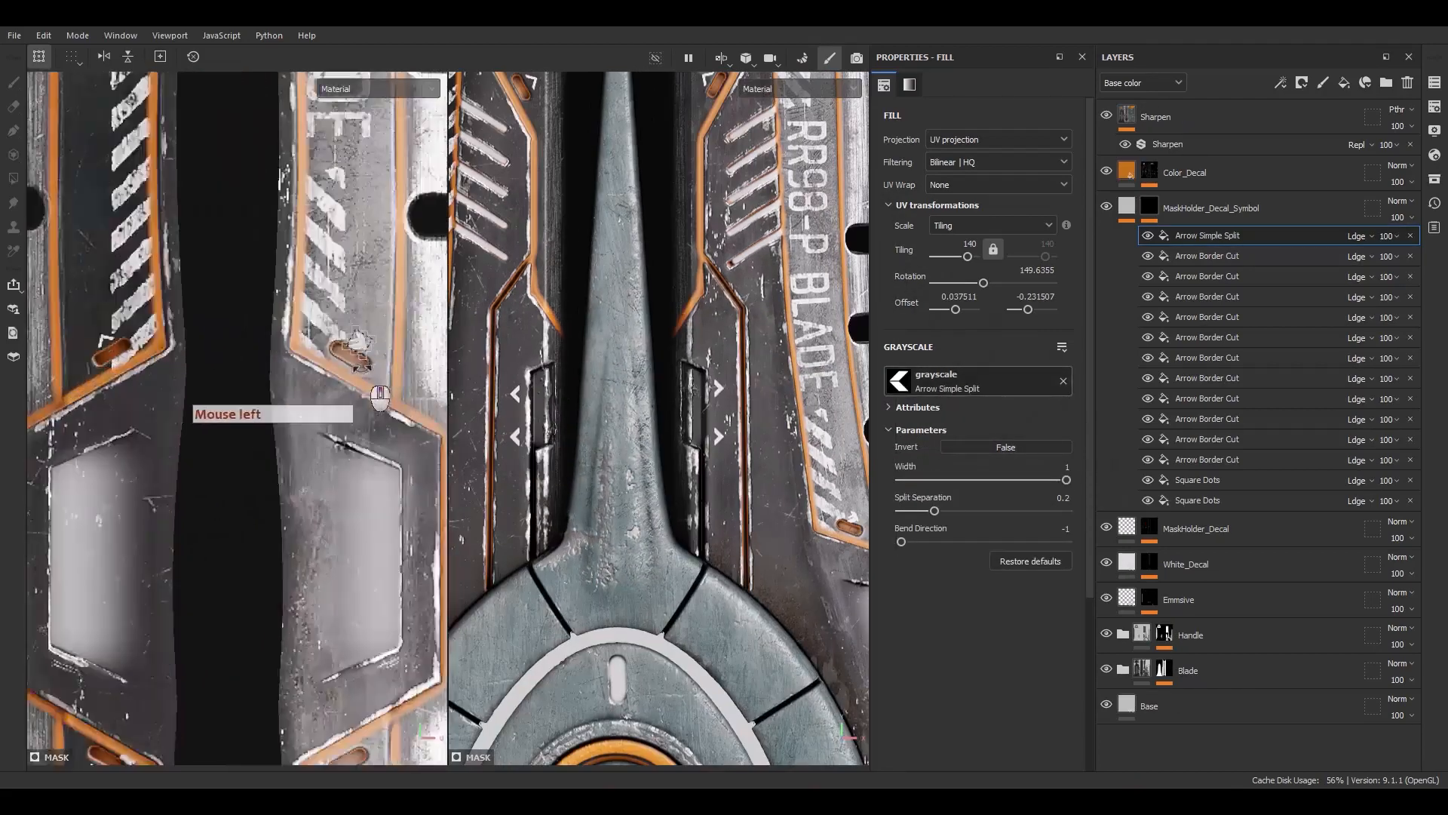
pyautogui.scroll(4, 364, 344)
pyautogui.keyDown('ctrl'); pyautogui.keyDown('shift'); pyautogui.moveTo(381, 345); pyautogui.dragTo(529, 305); pyautogui.keyUp('shift'); pyautogui.keyUp('ctrl')
pyautogui.scroll(-7, 321, 360)
pyautogui.moveTo(332, 365); pyautogui.dragTo(476, 192)
pyautogui.keyDown('alt'); pyautogui.moveTo(327, 307); pyautogui.dragTo(177, 600, button='middle'); pyautogui.keyUp('alt')
pyautogui.scroll(3, 309, 490)
pyautogui.moveTo(311, 491); pyautogui.dragTo(279, 159)
pyautogui.keyDown('alt'); pyautogui.moveTo(281, 200); pyautogui.dragTo(290, 366, button='middle'); pyautogui.keyUp('alt')
pyautogui.scroll(5, 295, 323)
pyautogui.keyDown('shift'); pyautogui.moveTo(387, 193); pyautogui.dragTo(336, 595); pyautogui.keyUp('shift')
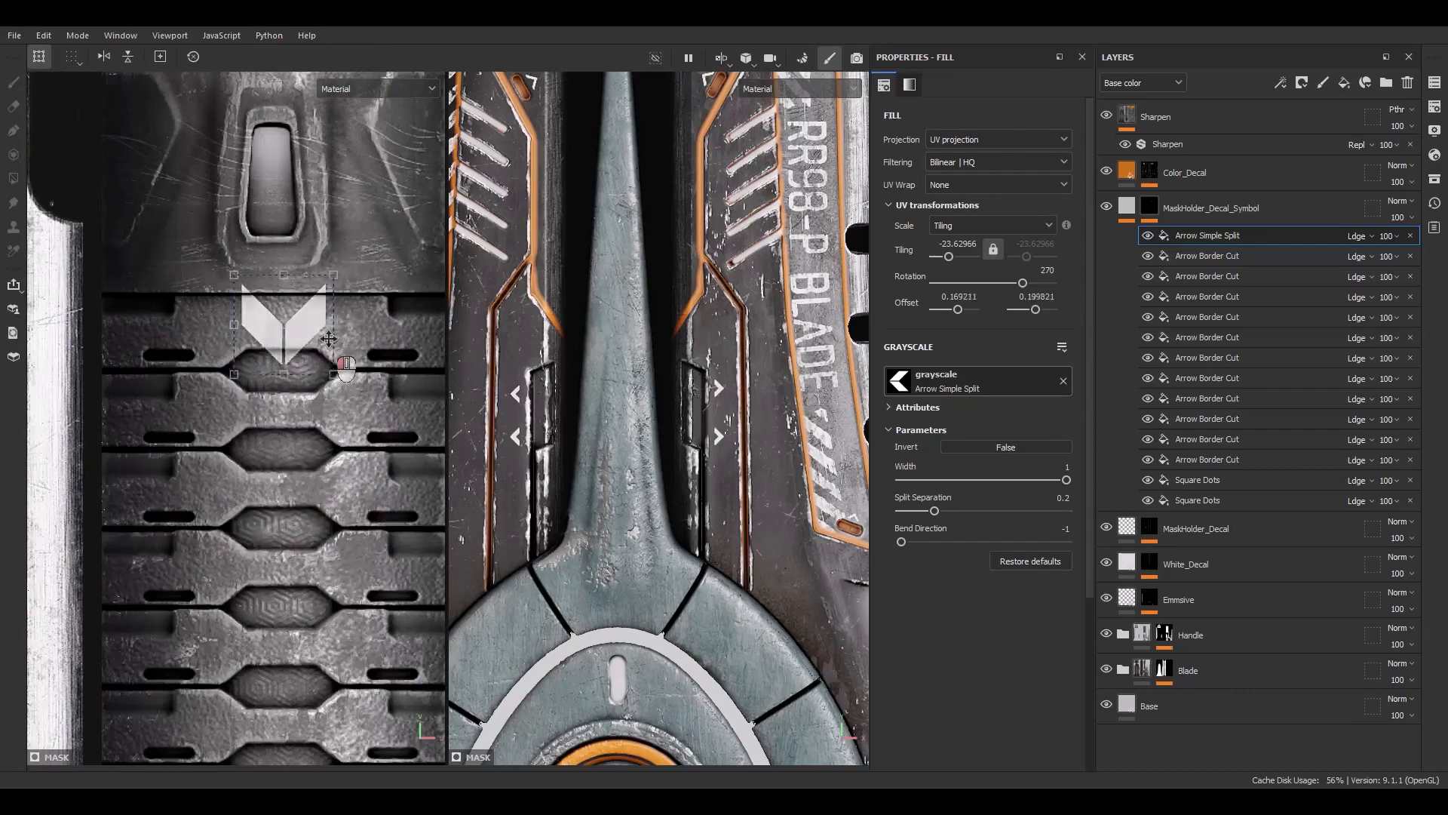
pyautogui.moveTo(329, 339); pyautogui.dragTo(329, 330)
pyautogui.scroll(1, 271, 298)
pyautogui.scroll(-4, 626, 301)
pyautogui.keyDown('alt'); pyautogui.moveTo(622, 754); pyautogui.dragTo(638, 604, button='middle'); pyautogui.keyUp('alt')
pyautogui.scroll(3, 640, 609)
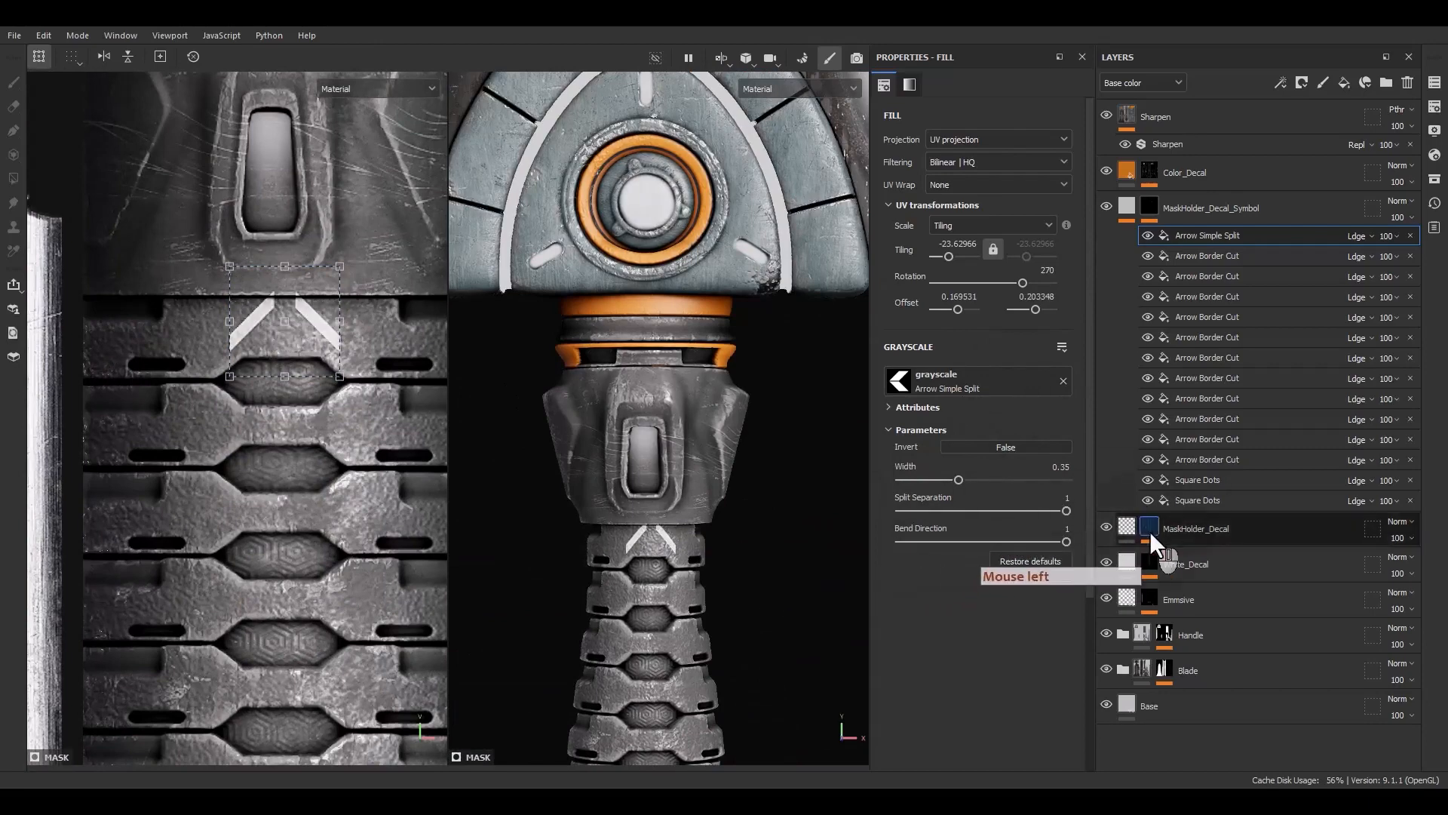
# Delete the Arrow Simple Split effect and search the assets for split
pyautogui.click(1435, 179)
pyautogui.press('BackSpace')
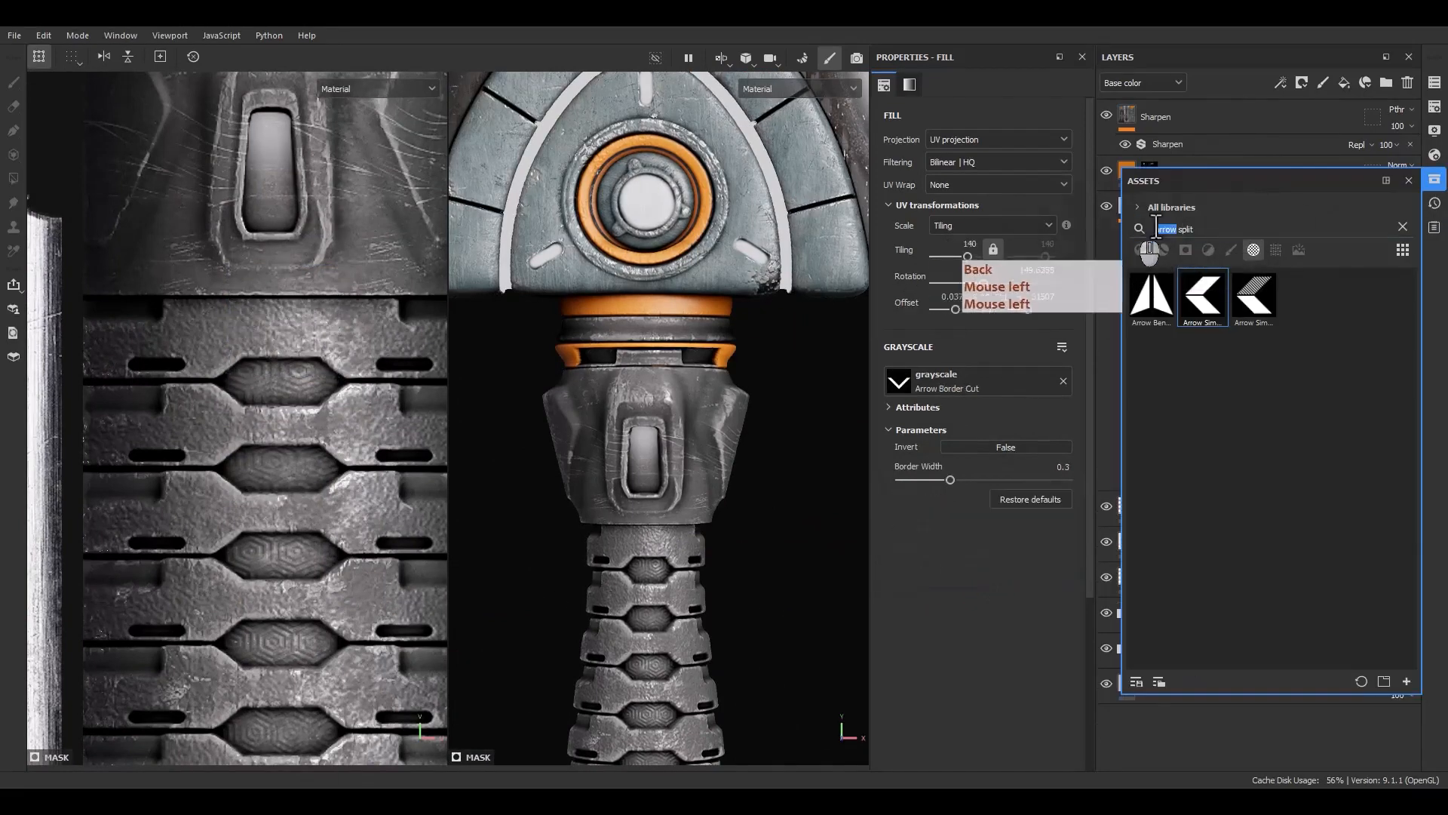
pyautogui.click(1178, 228)
pyautogui.moveTo(1178, 228); pyautogui.dragTo(1111, 232)
pyautogui.press('BackSpace')
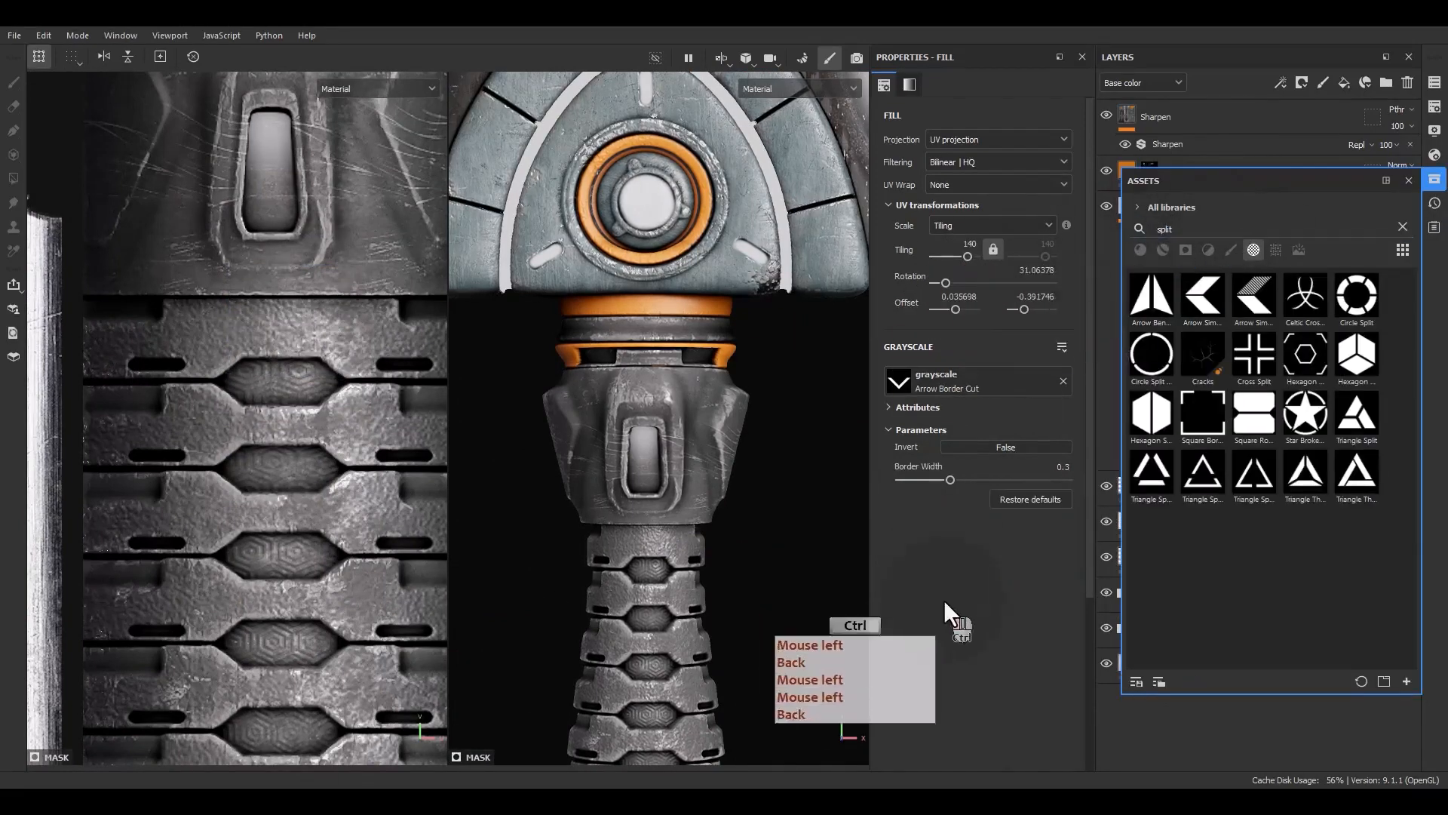
# Try swapping an arrow effect's grayscale for Triangle Split Vertical and moving it, undoing both changes
pyautogui.moveTo(1313, 181); pyautogui.dragTo(702, 209)
pyautogui.moveTo(636, 498); pyautogui.dragTo(952, 382)
pyautogui.click(795, 207)
pyautogui.scroll(-3, 715, 286)
# Duplicate the top arrow effect and rotate and place the copy on a ridge of the handle
pyautogui.scroll(-6, 283, 293)
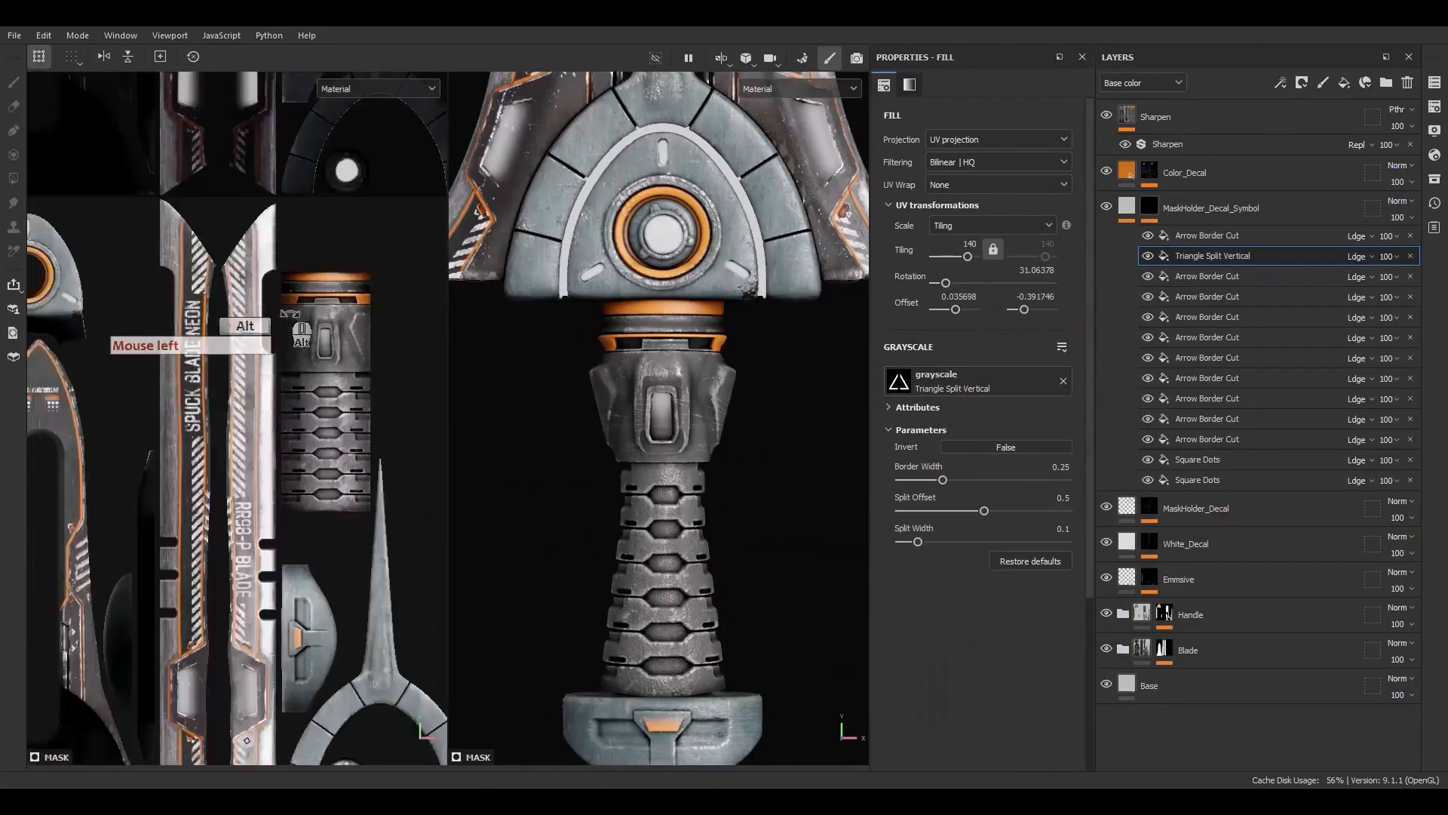
pyautogui.keyDown('alt'); pyautogui.moveTo(105, 453); pyautogui.dragTo(178, 417, button='middle'); pyautogui.keyUp('alt')
pyautogui.scroll(4, 197, 491)
pyautogui.keyDown('alt'); pyautogui.moveTo(200, 495); pyautogui.dragTo(61, 456, button='middle'); pyautogui.keyUp('alt')
pyautogui.scroll(8, 290, 598)
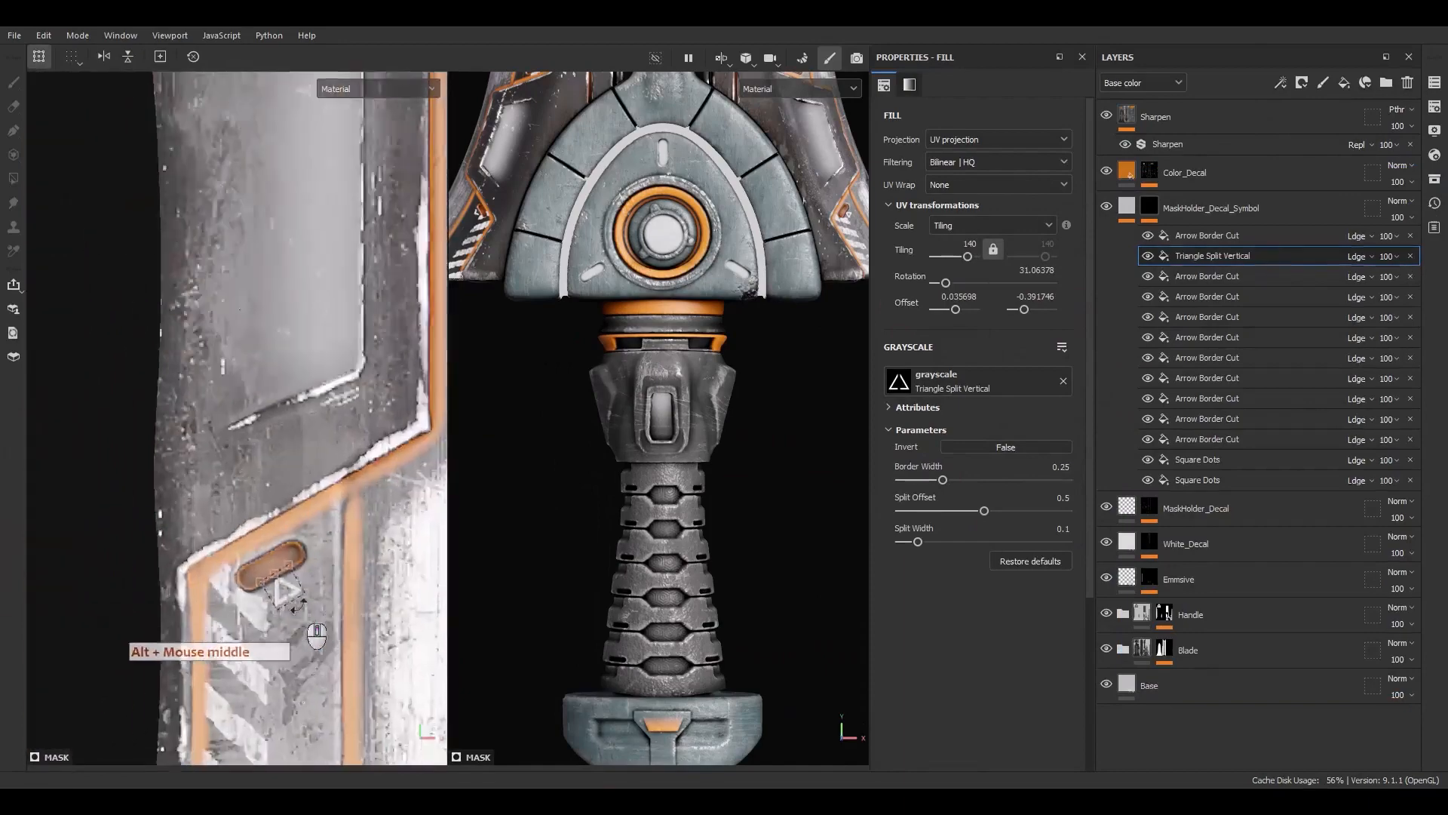
pyautogui.moveTo(276, 579); pyautogui.dragTo(365, 646)
pyautogui.hotkey('ctrl', 'z')
pyautogui.hotkey('ctrl', 'z')
pyautogui.click(1250, 237)
pyautogui.scroll(-8, 181, 540)
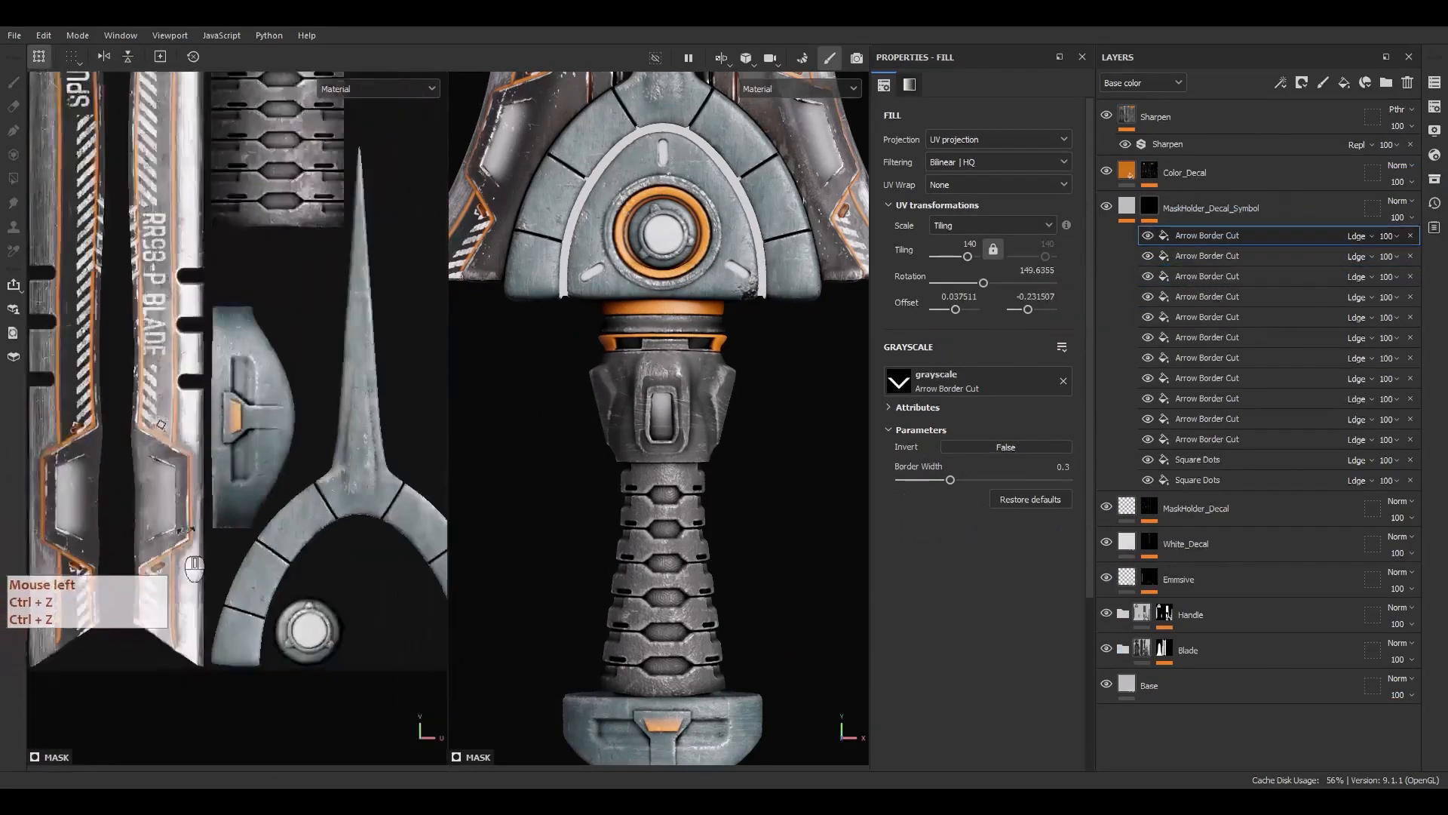
pyautogui.keyDown('alt'); pyautogui.moveTo(302, 325); pyautogui.dragTo(318, 389, button='middle'); pyautogui.keyUp('alt')
pyautogui.scroll(-3, 302, 452)
pyautogui.keyDown('alt'); pyautogui.moveTo(218, 551); pyautogui.dragTo(340, 603, button='middle'); pyautogui.keyUp('alt')
pyautogui.scroll(-3, 293, 549)
pyautogui.press('f')
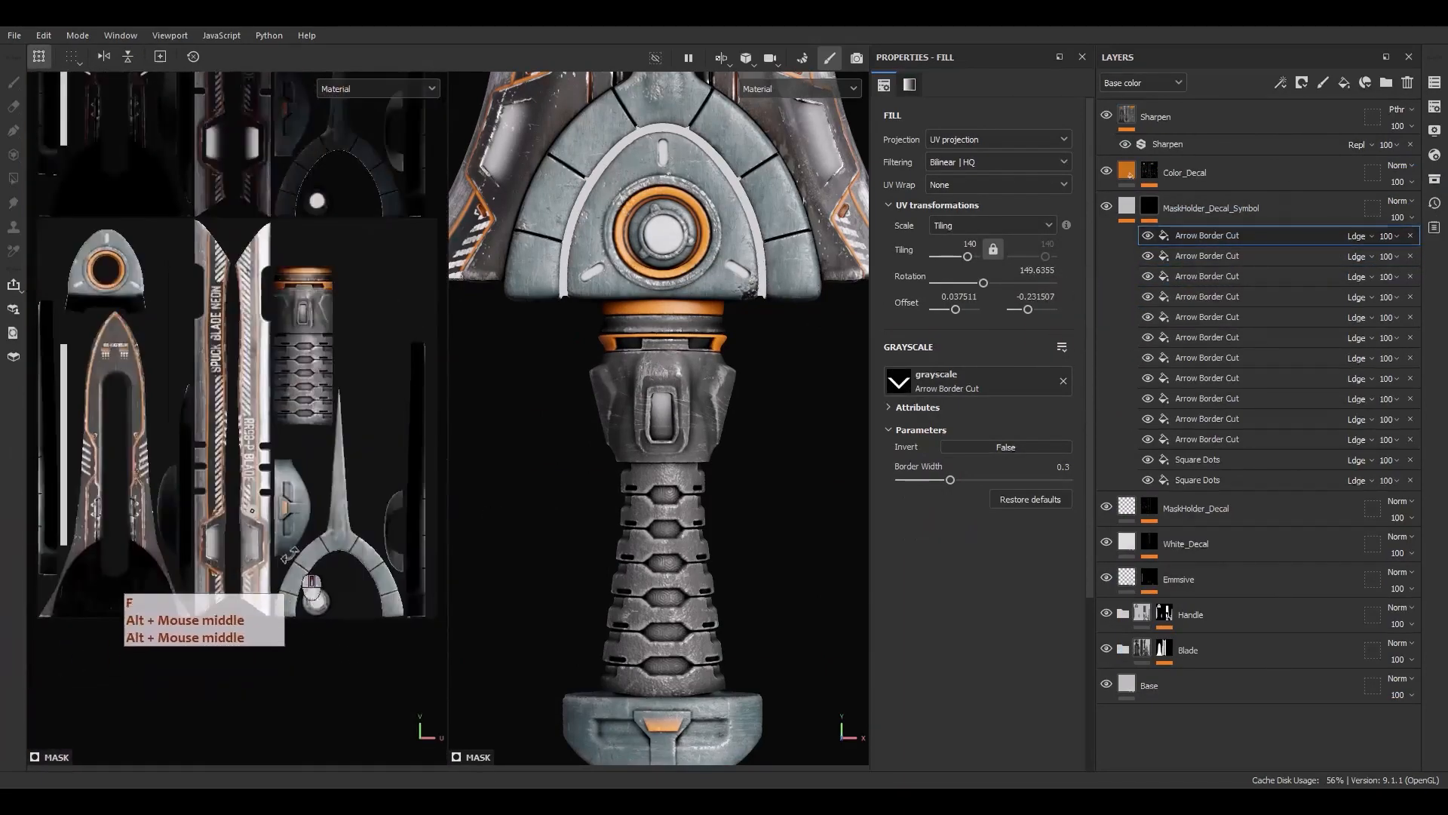
pyautogui.scroll(9, 255, 524)
pyautogui.click(1213, 241)
pyautogui.hotkey('ctrl', 'd')
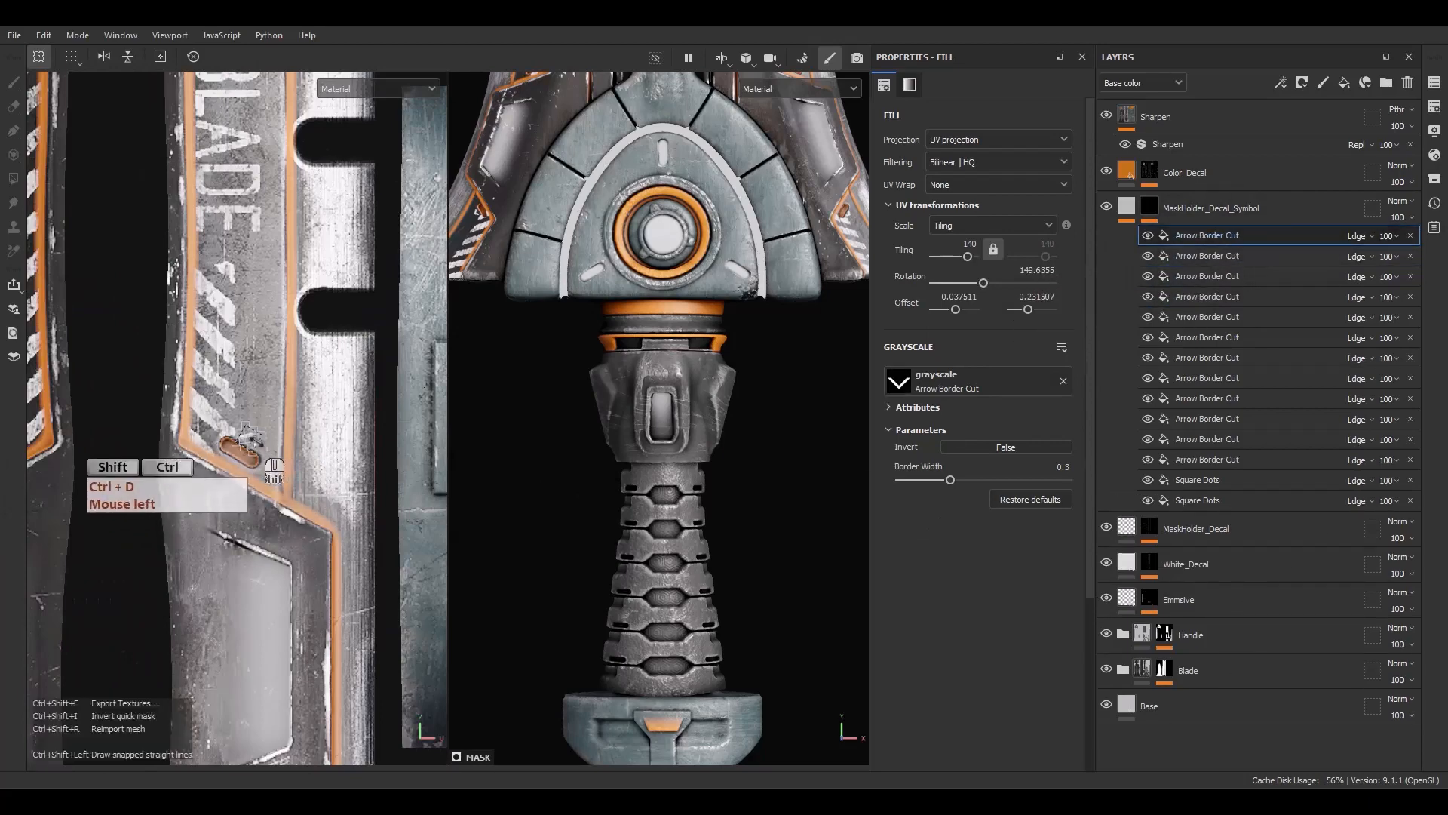
pyautogui.scroll(-5, 249, 477)
pyautogui.moveTo(250, 476); pyautogui.dragTo(410, 407)
pyautogui.keyDown('alt'); pyautogui.moveTo(411, 407); pyautogui.dragTo(268, 566, button='middle'); pyautogui.keyUp('alt')
pyautogui.moveTo(268, 566); pyautogui.dragTo(190, 217)
pyautogui.scroll(6, 192, 219)
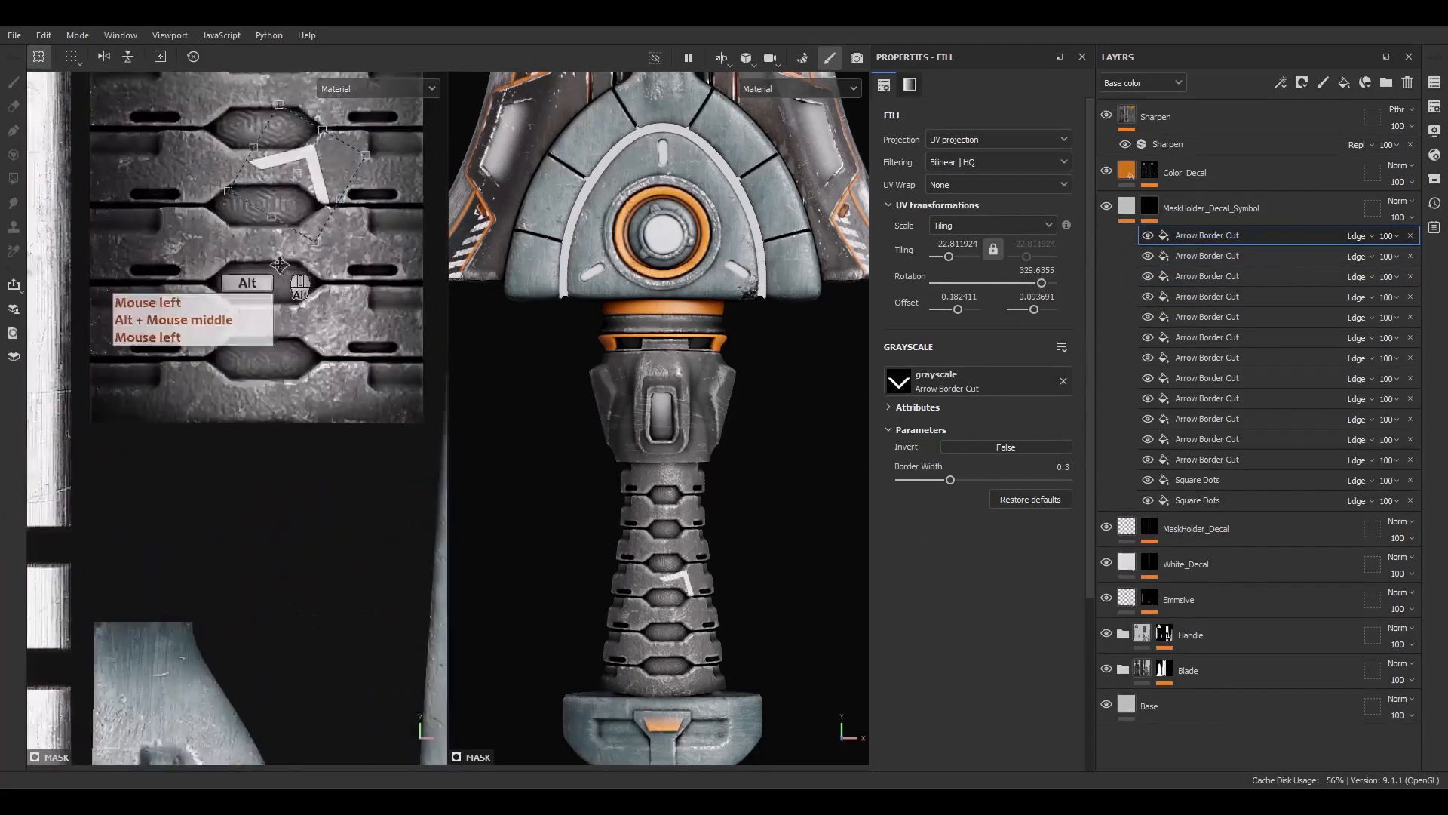
pyautogui.keyDown('alt'); pyautogui.moveTo(281, 257); pyautogui.dragTo(276, 389, button='middle'); pyautogui.keyUp('alt')
pyautogui.moveTo(343, 237); pyautogui.dragTo(262, 432)
pyautogui.moveTo(298, 322); pyautogui.dragTo(272, 350)
# Swap the copy's grayscale for Triangle Split Vertical and set its tiling to 22
pyautogui.click(1434, 180)
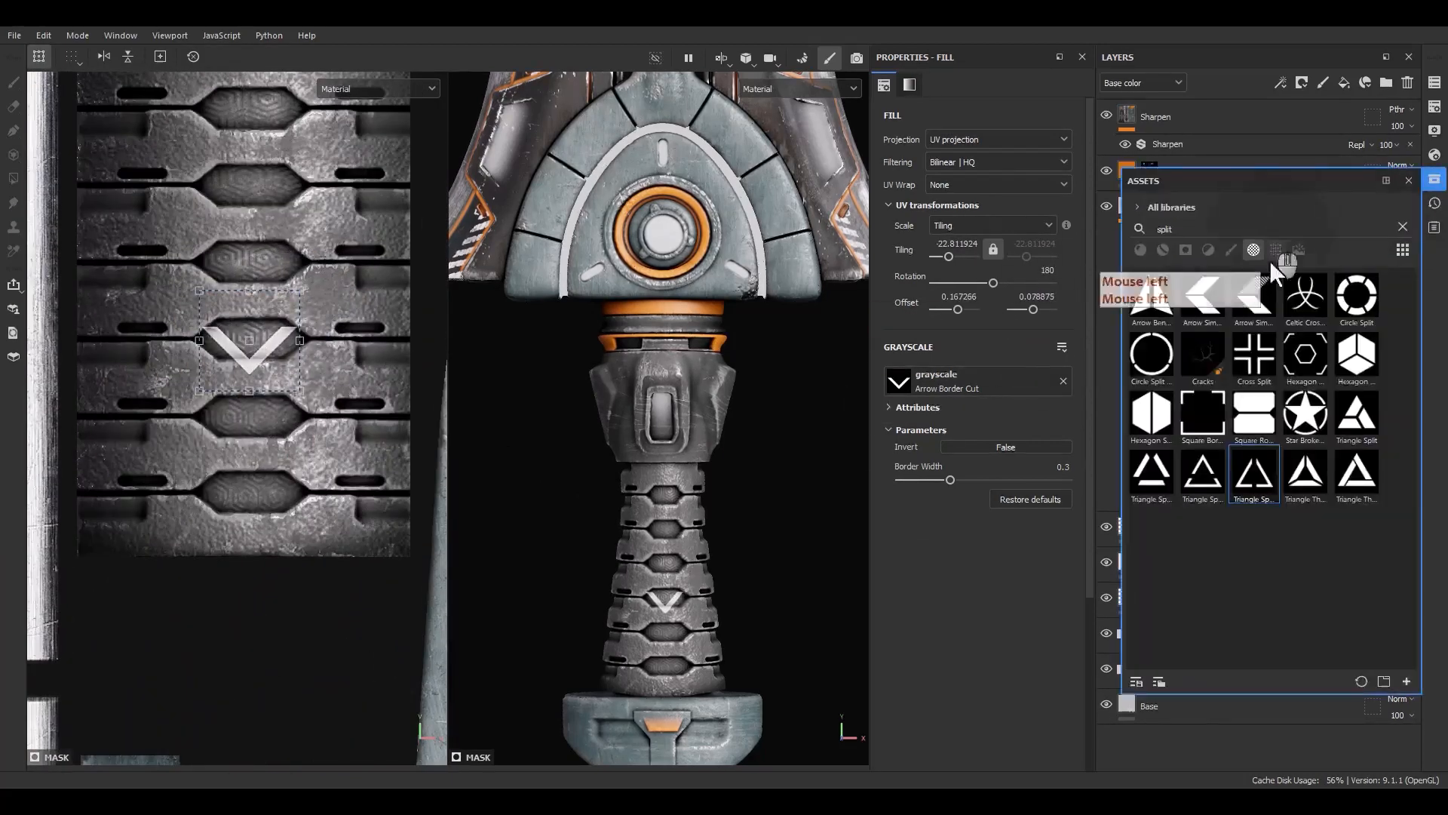
pyautogui.moveTo(968, 385); pyautogui.dragTo(970, 385)
pyautogui.click(272, 317)
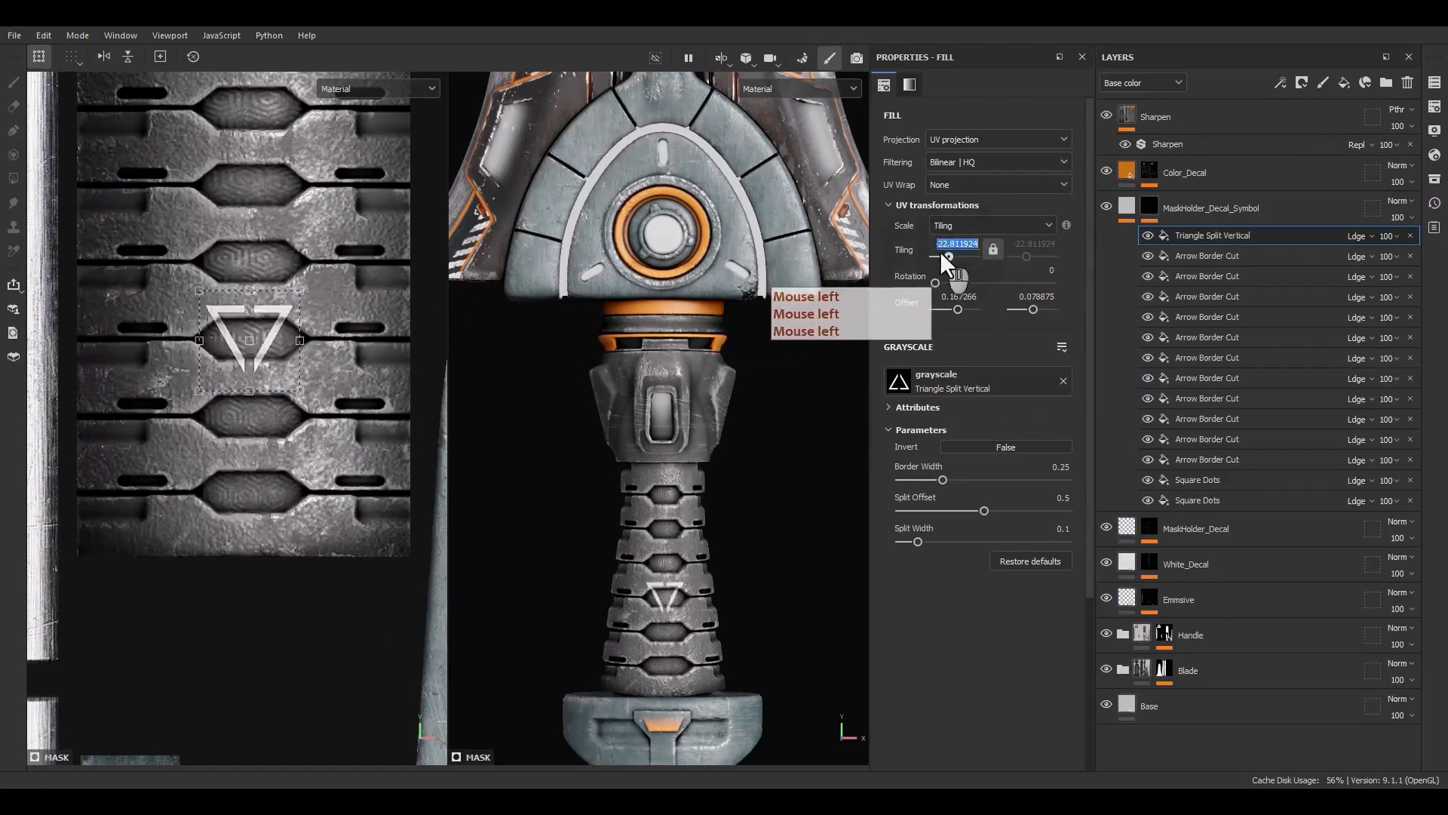
pyautogui.write('22')
pyautogui.press('Return')
# Set the triangle's border width to 0.43 and split width to 0.24, and scale it up on the handle
pyautogui.click(181, 471)
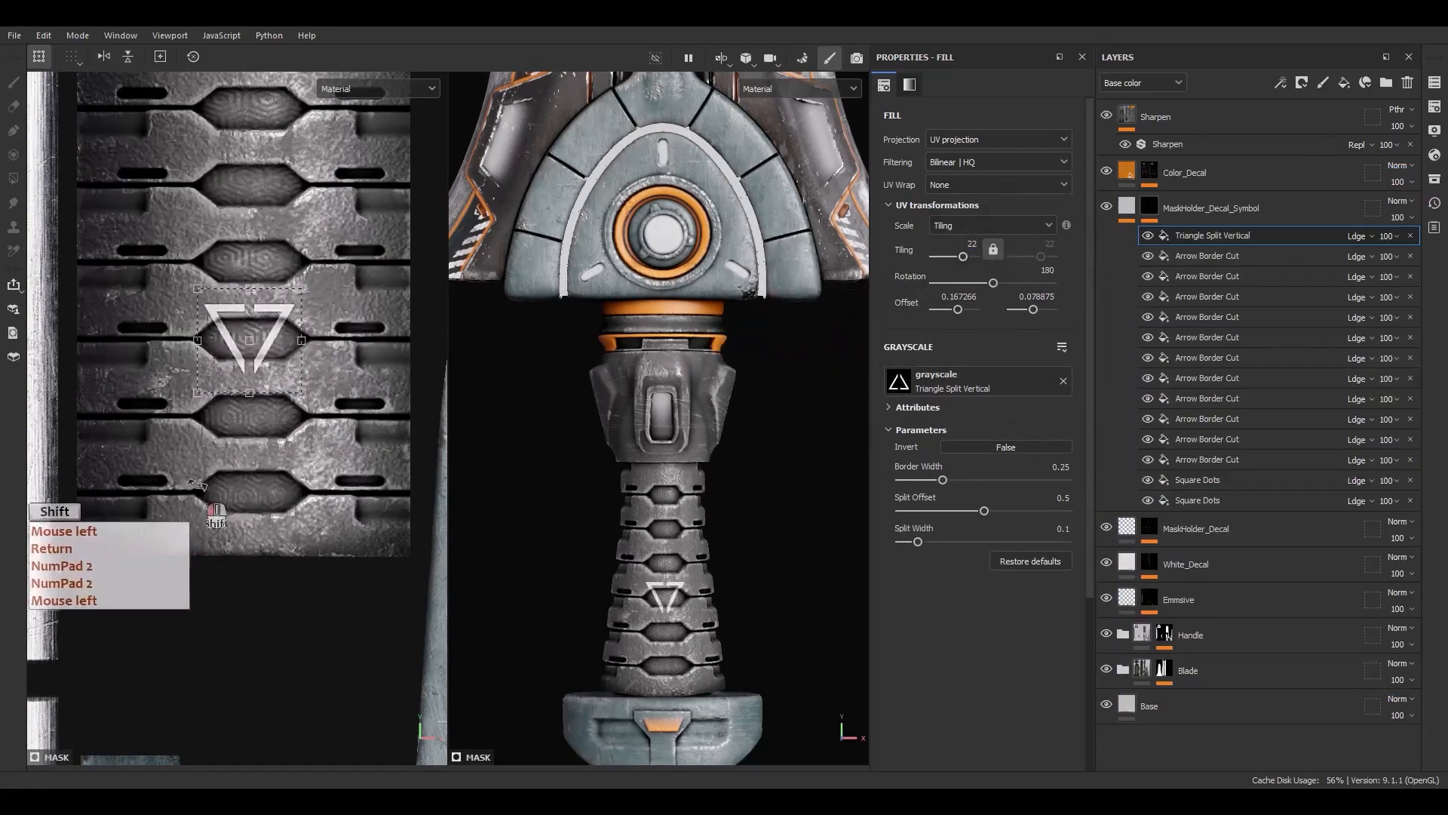
pyautogui.hotkey('ctrl', 'z')
pyautogui.click(973, 482)
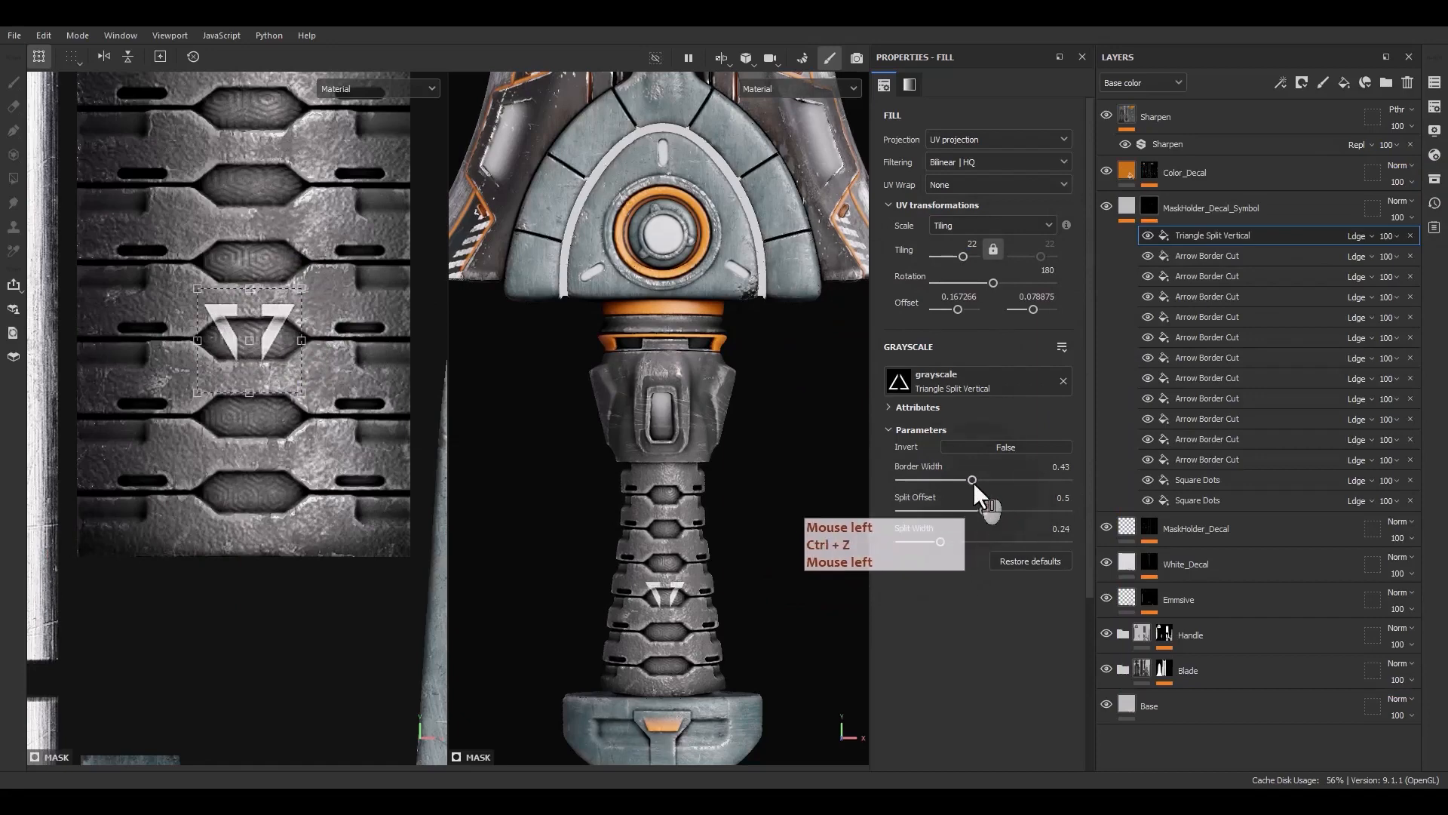
pyautogui.keyDown('ctrl'); pyautogui.keyDown('shift'); pyautogui.moveTo(303, 392); pyautogui.dragTo(348, 438); pyautogui.keyUp('shift'); pyautogui.keyUp('ctrl')
pyautogui.moveTo(299, 366); pyautogui.dragTo(303, 392)
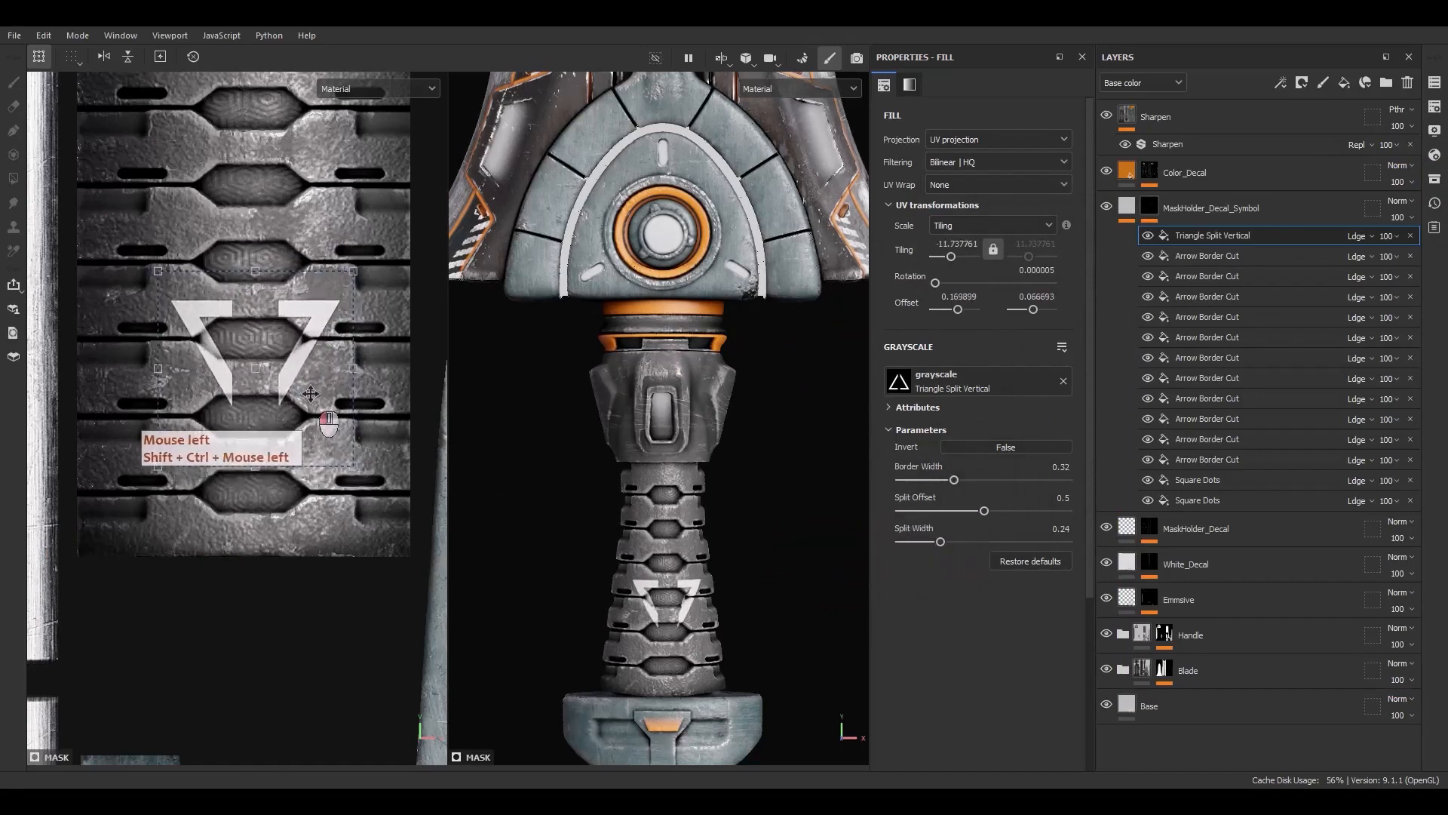
# Stretch and reposition the triangle decal over the ridge of the handle grip
pyautogui.scroll(3, 358, 443)
pyautogui.keyDown('ctrl'); pyautogui.keyDown('shift'); pyautogui.moveTo(390, 522); pyautogui.dragTo(406, 546); pyautogui.keyUp('shift'); pyautogui.keyUp('ctrl')
pyautogui.moveTo(339, 452); pyautogui.dragTo(336, 457)
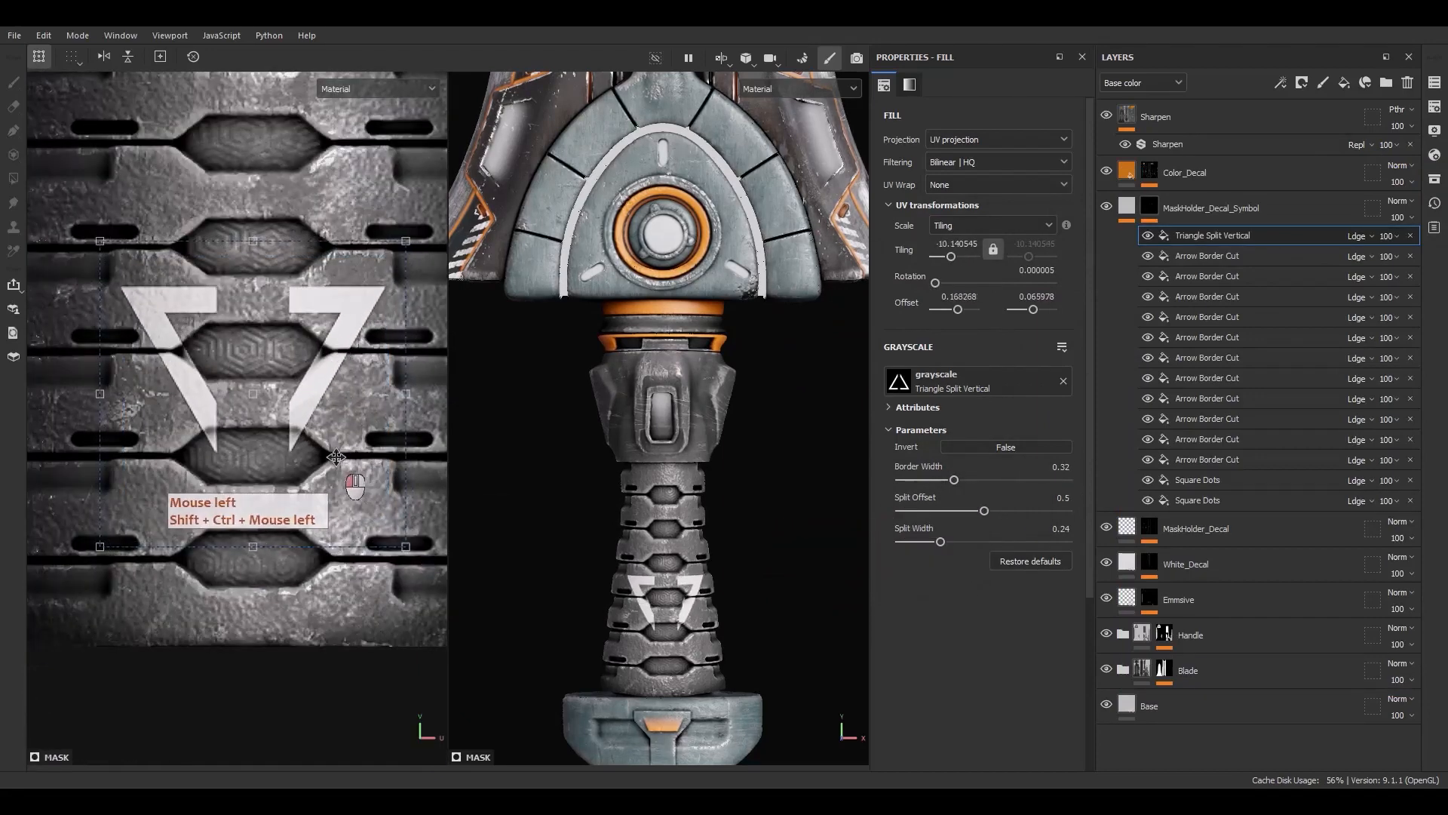
pyautogui.moveTo(260, 553); pyautogui.dragTo(246, 661)
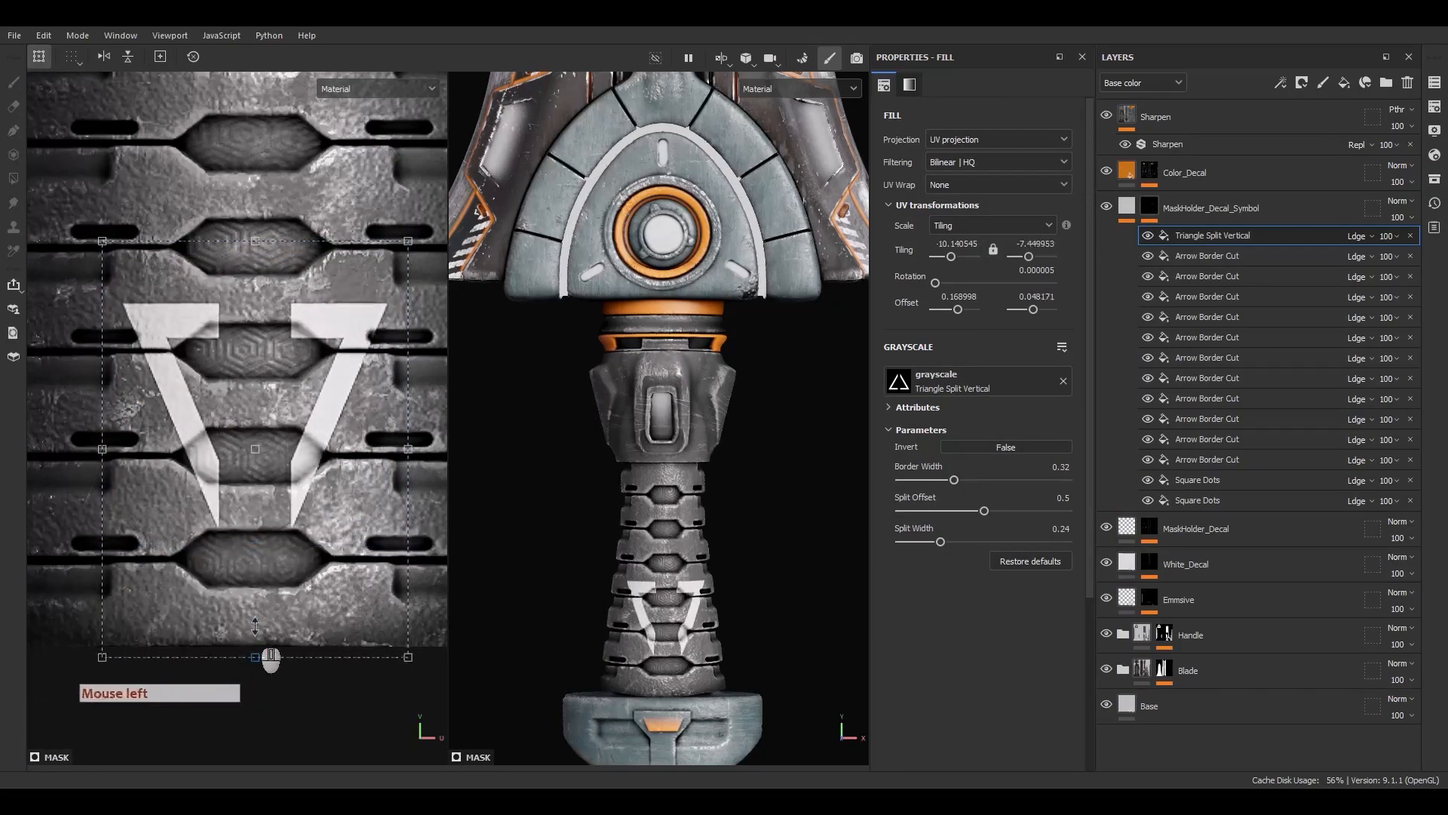
pyautogui.keyDown('ctrl'); pyautogui.keyDown('shift'); pyautogui.moveTo(405, 240); pyautogui.dragTo(369, 295); pyautogui.keyUp('shift'); pyautogui.keyUp('ctrl')
pyautogui.moveTo(294, 426); pyautogui.dragTo(294, 371)
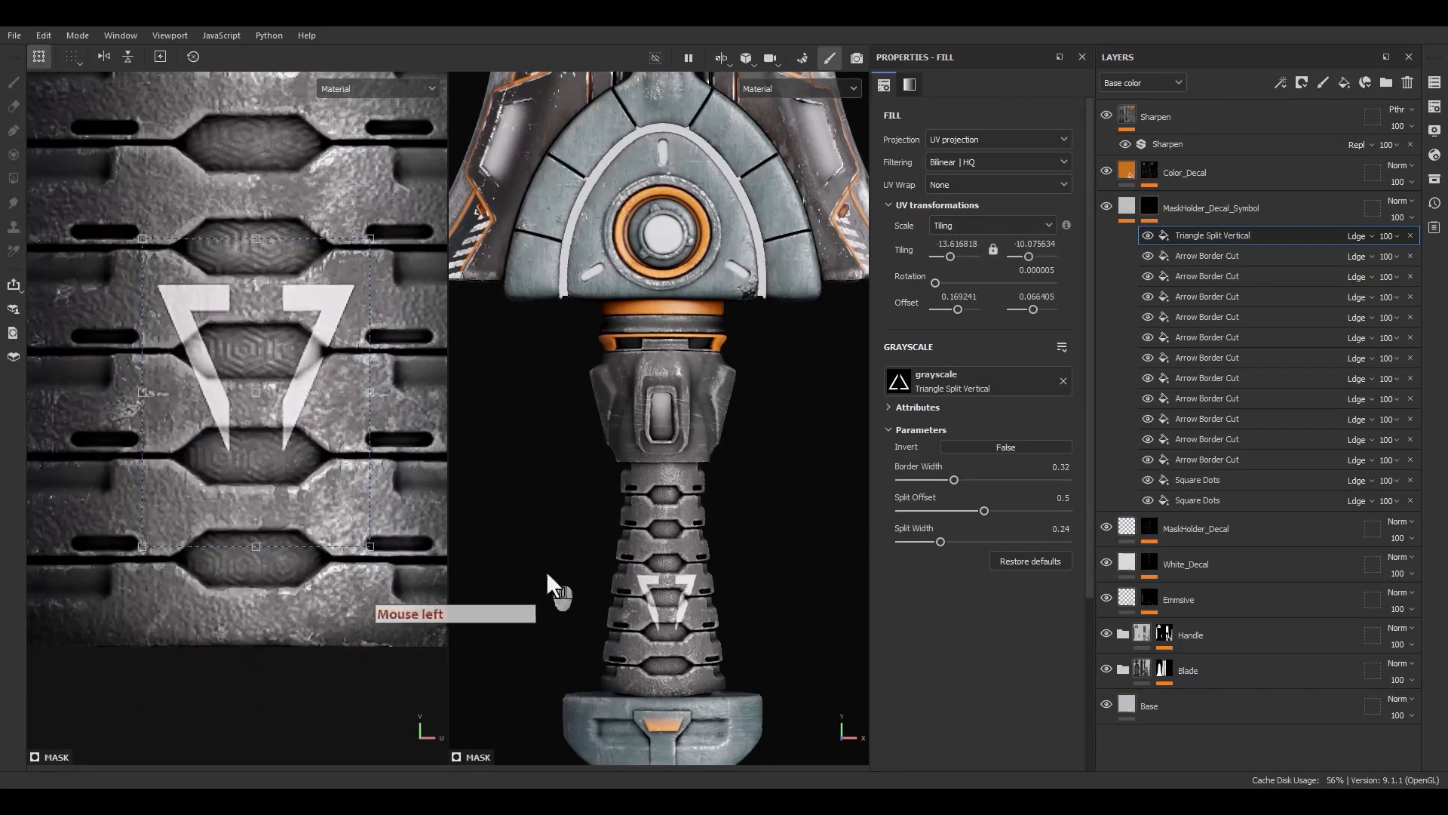
# Add a Paint effect above the triangle and set its blend mode to Subtract
pyautogui.scroll(5, 641, 588)
pyautogui.keyDown('alt'); pyautogui.moveTo(664, 649); pyautogui.dragTo(661, 526, button='middle'); pyautogui.keyUp('alt')
pyautogui.scroll(3, 661, 526)
pyautogui.keyDown('alt'); pyautogui.keyDown('shift'); pyautogui.moveTo(660, 526); pyautogui.dragTo(640, 528); pyautogui.keyUp('shift'); pyautogui.keyUp('alt')
pyautogui.scroll(2, 257, 362)
pyautogui.rightClick(1225, 240)
pyautogui.click(1226, 470)
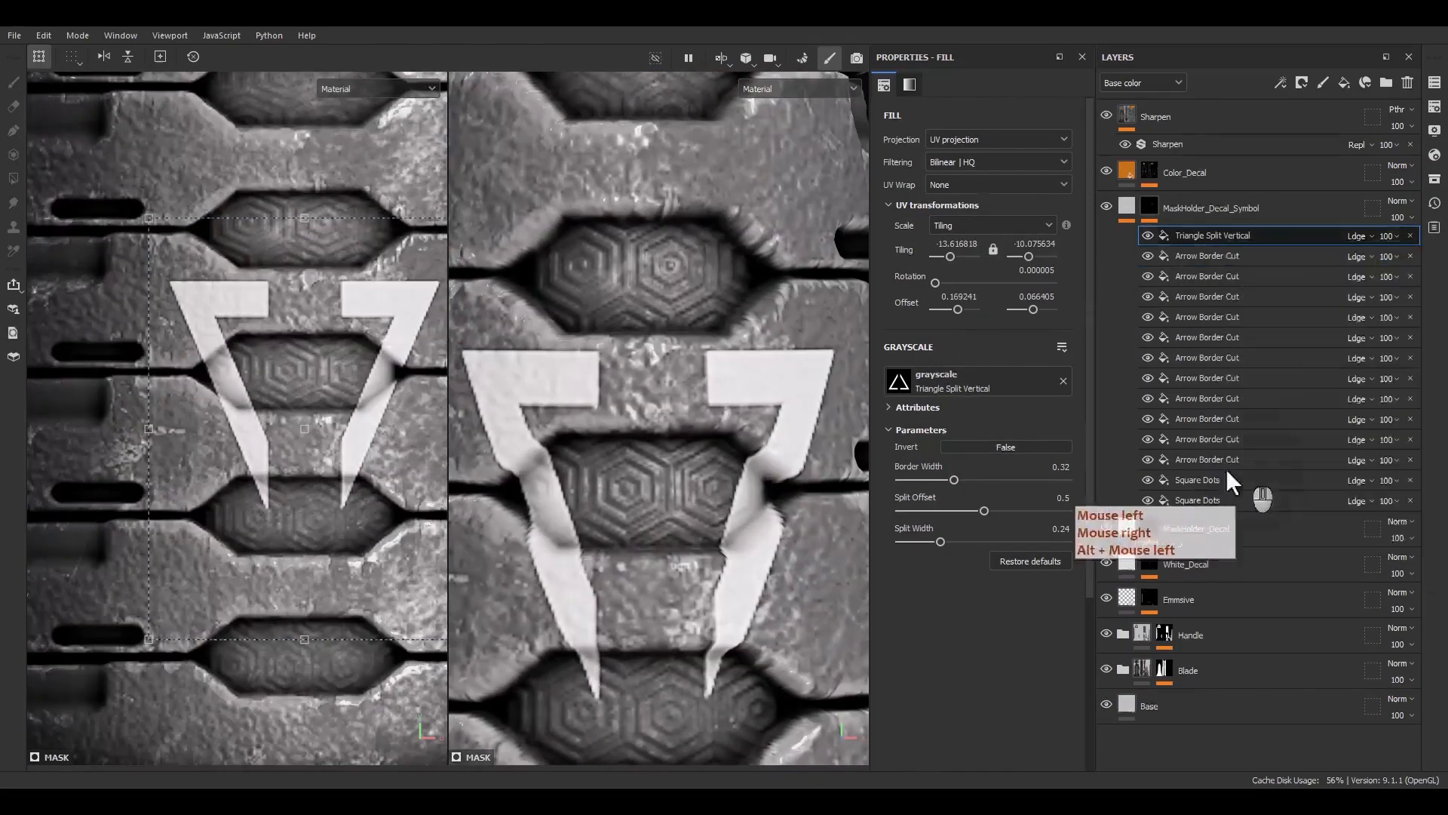
pyautogui.click(1352, 236)
pyautogui.click(1364, 402)
# Paint out parts of the triangle with the subtract brush, then delete the Paint effect
pyautogui.scroll(3, 634, 518)
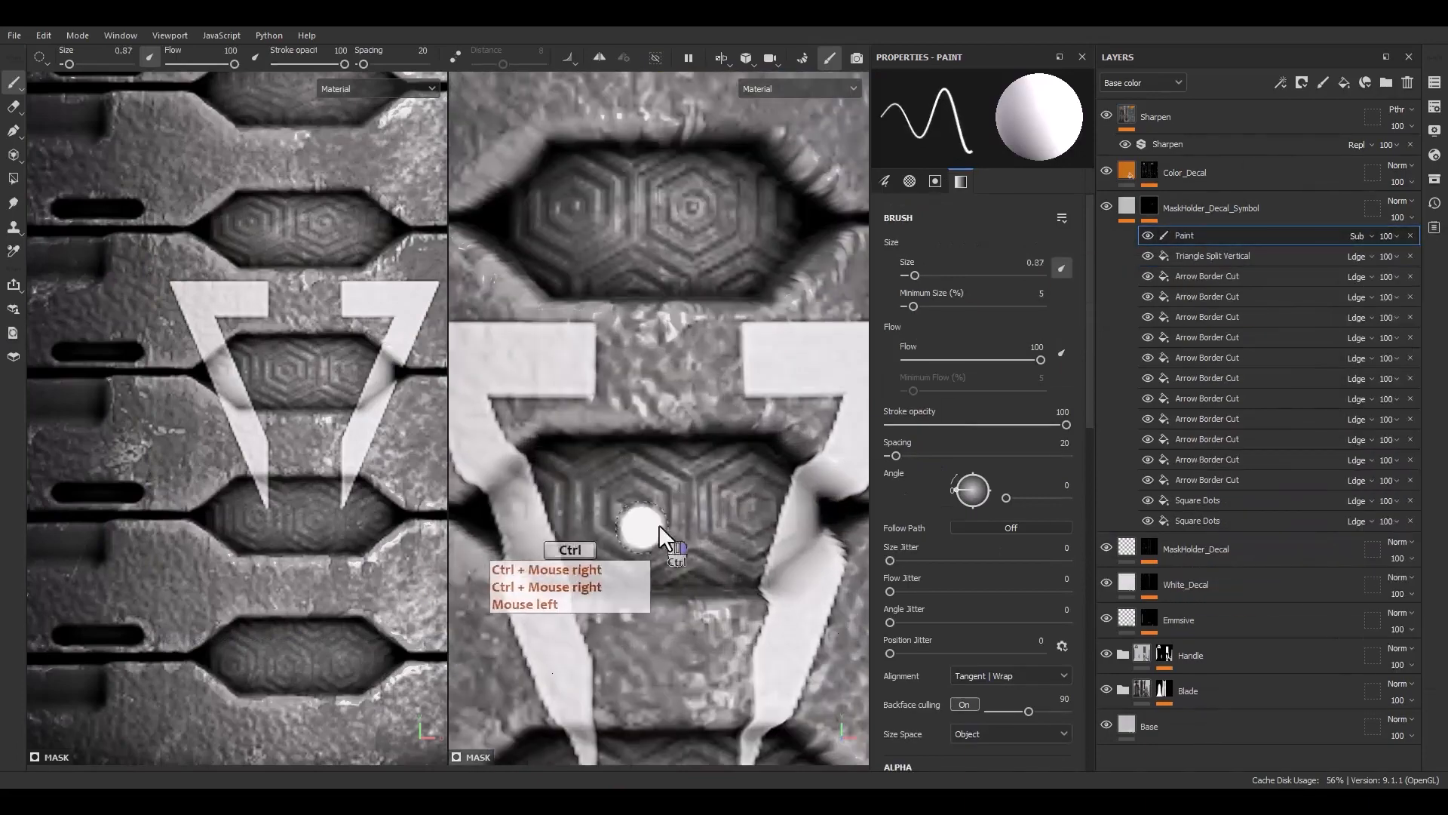
pyautogui.keyDown('ctrl'); pyautogui.moveTo(658, 524); pyautogui.dragTo(665, 523, button='right'); pyautogui.keyUp('ctrl')
pyautogui.click(805, 517)
pyautogui.scroll(4, 346, 365)
pyautogui.keyDown('alt'); pyautogui.moveTo(430, 386); pyautogui.dragTo(329, 403, button='middle'); pyautogui.keyUp('alt')
pyautogui.keyDown('ctrl'); pyautogui.moveTo(329, 404); pyautogui.dragTo(316, 404, button='right'); pyautogui.keyUp('ctrl')
pyautogui.click(269, 347)
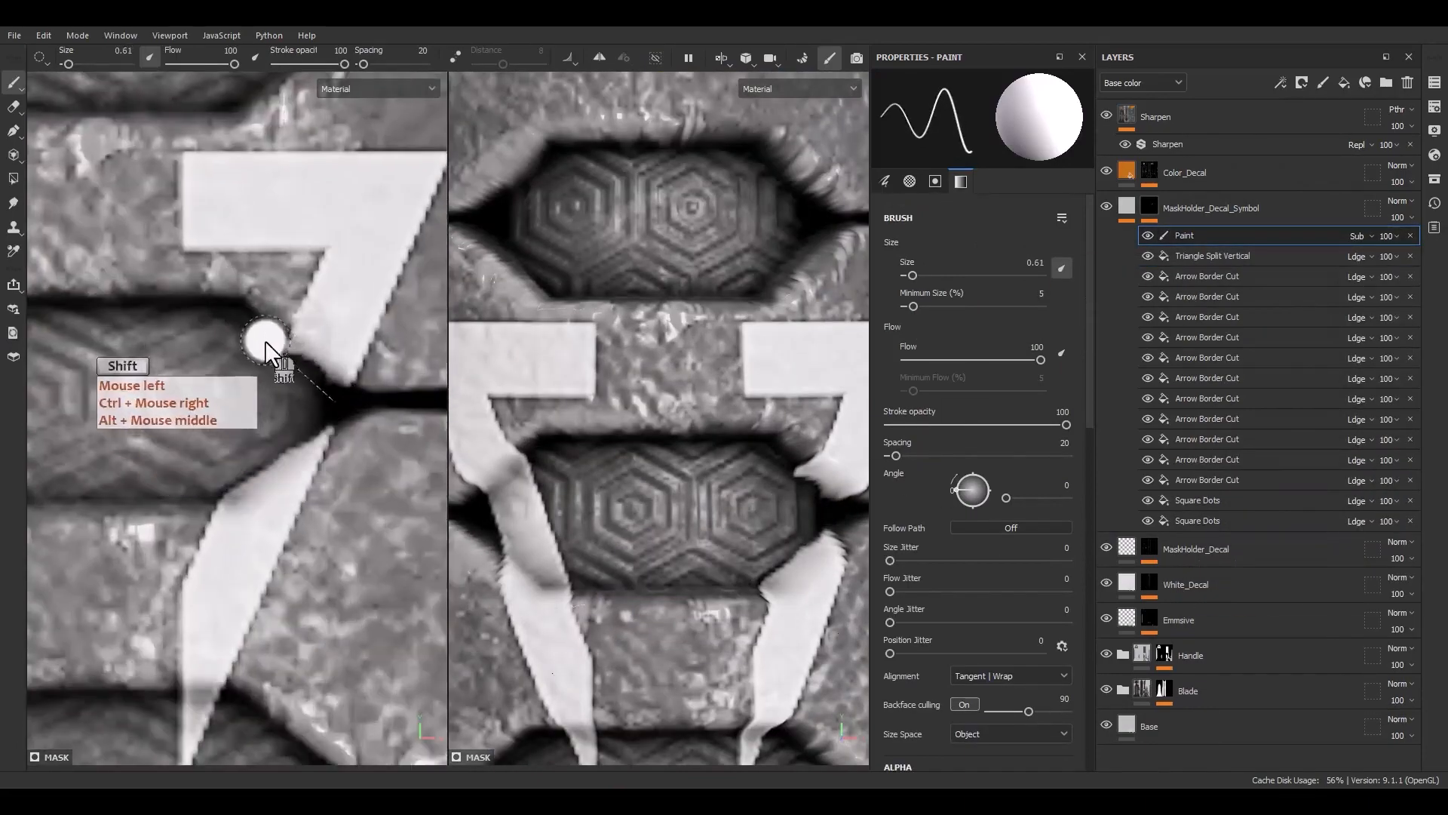
pyautogui.keyDown('shift'); pyautogui.click(351, 407); pyautogui.keyUp('shift')
pyautogui.click(339, 433)
pyautogui.keyDown('shift'); pyautogui.click(211, 528); pyautogui.keyUp('shift')
pyautogui.scroll(-2, 175, 492)
pyautogui.keyDown('alt'); pyautogui.moveTo(175, 491); pyautogui.dragTo(291, 483, button='middle'); pyautogui.keyUp('alt')
pyautogui.keyDown('shift'); pyautogui.click(196, 446); pyautogui.keyUp('shift')
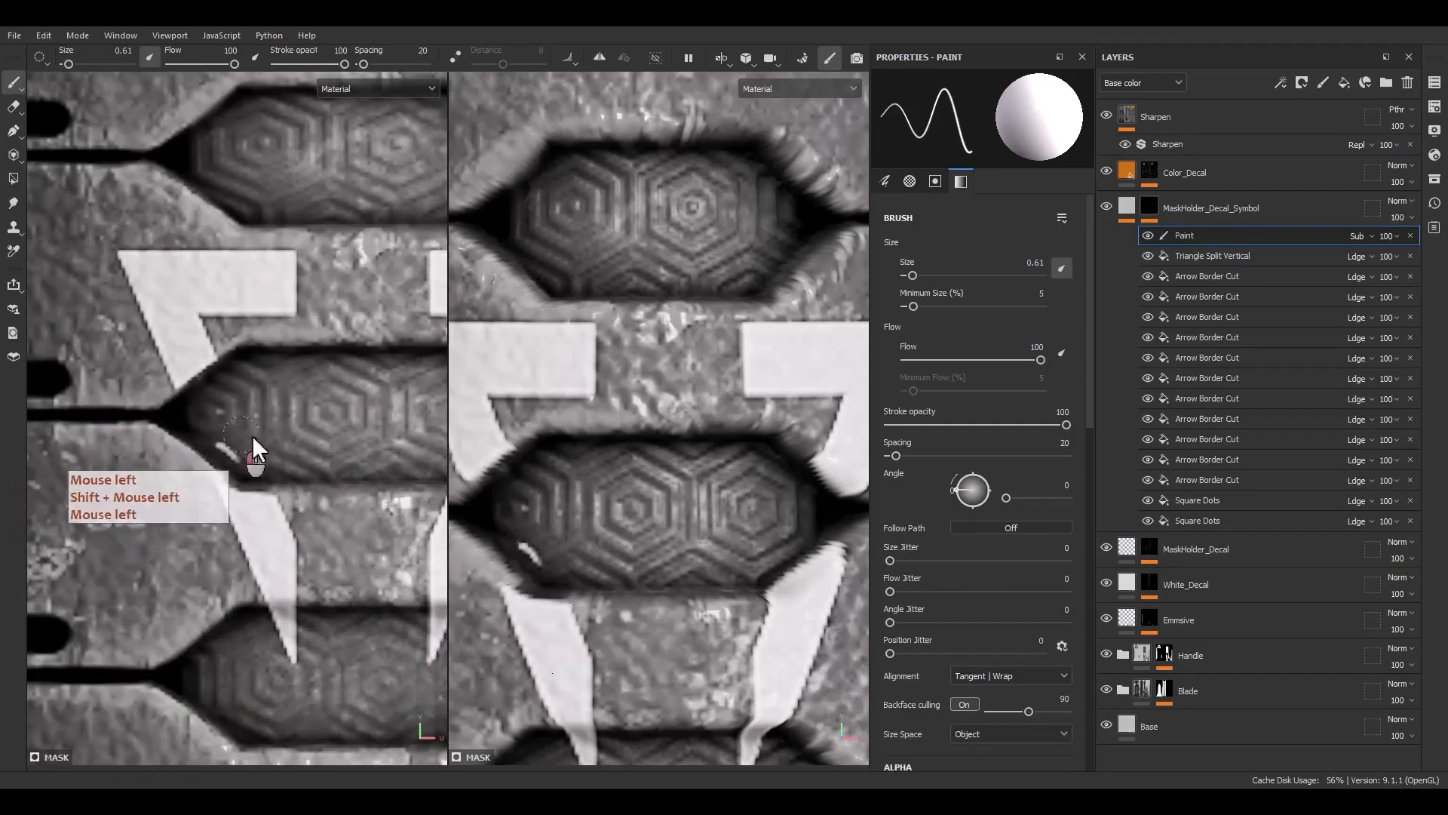
pyautogui.scroll(-6, 584, 528)
pyautogui.moveTo(584, 541)
pyautogui.keyDown('alt'); pyautogui.mouseDown()
pyautogui.moveTo(557, 622)
pyautogui.moveTo(317, 619)
pyautogui.mouseUp(); pyautogui.keyUp('alt')
pyautogui.keyDown('alt'); pyautogui.moveTo(316, 619); pyautogui.dragTo(209, 485, button='middle'); pyautogui.keyUp('alt')
pyautogui.moveTo(345, 521)
pyautogui.mouseDown()
pyautogui.moveTo(357, 538)
pyautogui.moveTo(234, 514)
pyautogui.mouseUp()
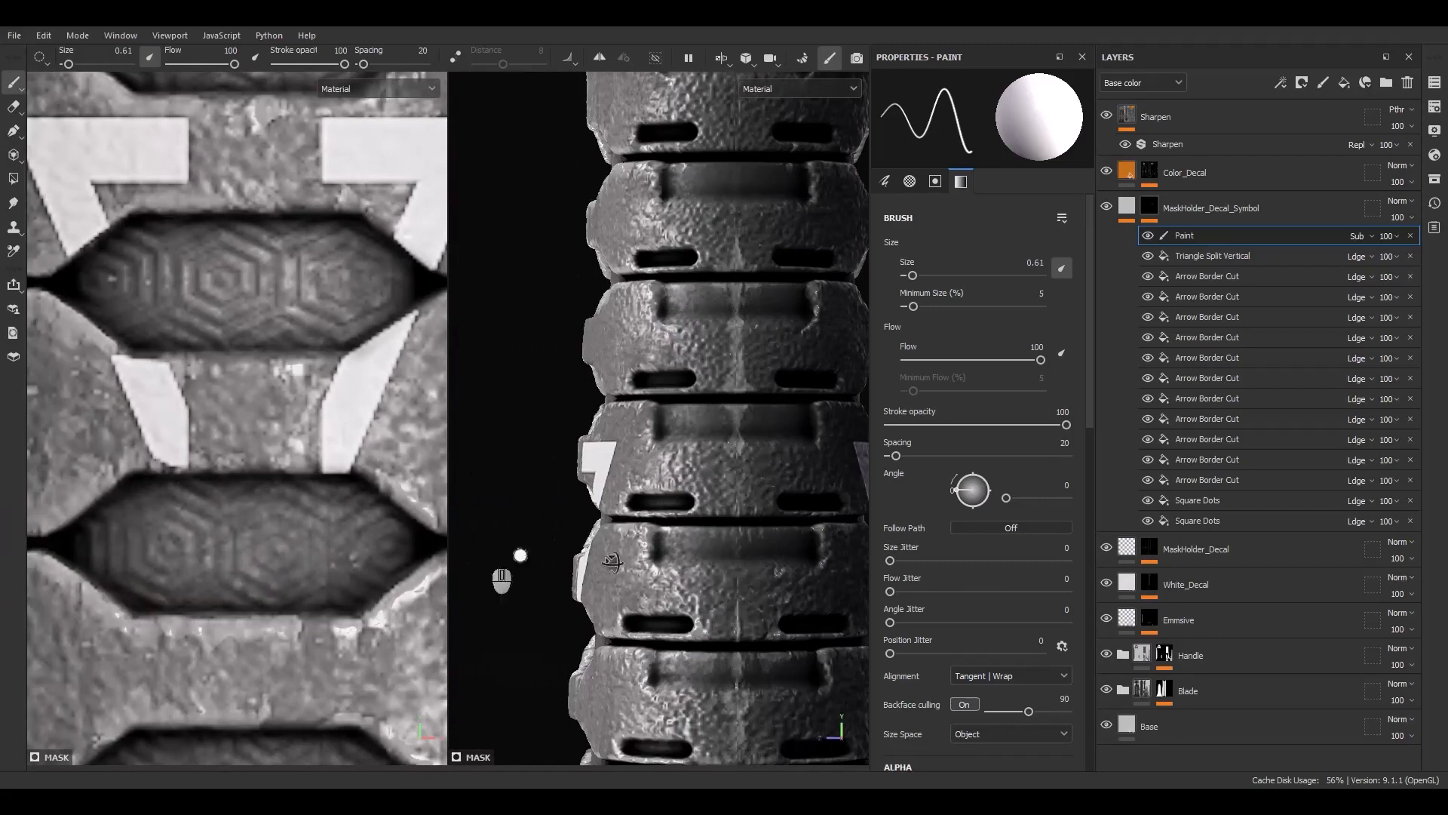
pyautogui.scroll(-3, 709, 520)
pyautogui.moveTo(612, 561)
pyautogui.keyDown('alt'); pyautogui.mouseDown()
pyautogui.moveTo(709, 520)
pyautogui.moveTo(604, 540)
pyautogui.mouseUp(); pyautogui.keyUp('alt')
pyautogui.click(1411, 236)
# Shrink the triangle onto the upper ridge of the grip and set its border width to 0.42
pyautogui.click(1237, 235)
pyautogui.scroll(-3, 273, 367)
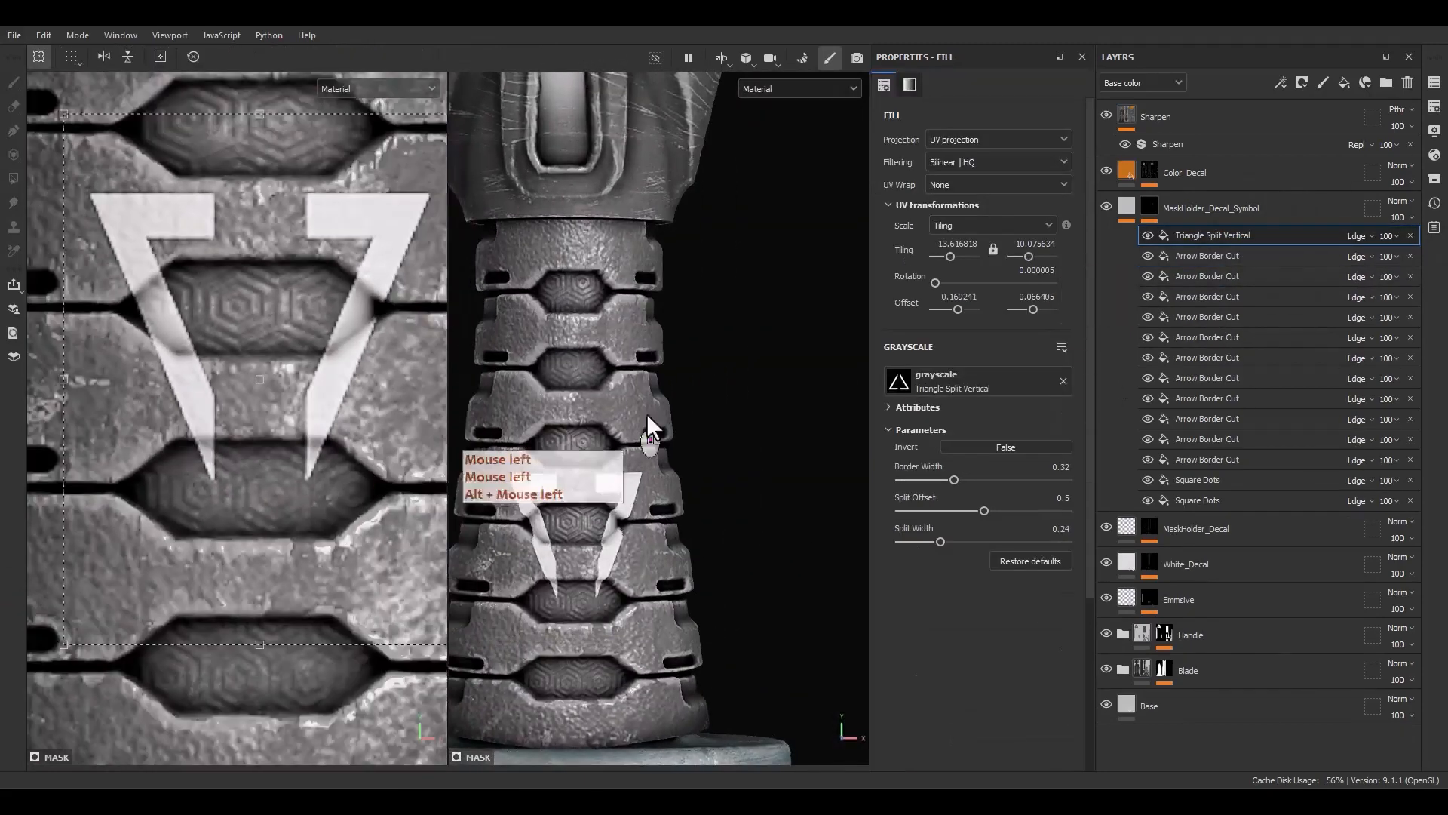
pyautogui.scroll(-4, 645, 413)
pyautogui.scroll(-3, 318, 296)
pyautogui.keyDown('ctrl'); pyautogui.keyDown('shift'); pyautogui.moveTo(385, 242); pyautogui.dragTo(328, 319); pyautogui.keyUp('shift'); pyautogui.keyUp('ctrl')
pyautogui.moveTo(304, 384); pyautogui.dragTo(301, 18)
pyautogui.keyDown('alt'); pyautogui.moveTo(273, 253); pyautogui.dragTo(277, 595, button='middle'); pyautogui.keyUp('alt')
pyautogui.scroll(3, 301, 377)
pyautogui.moveTo(312, 389); pyautogui.dragTo(312, 312)
pyautogui.keyDown('ctrl'); pyautogui.keyDown('shift'); pyautogui.moveTo(361, 422); pyautogui.dragTo(320, 323); pyautogui.keyUp('shift'); pyautogui.keyUp('ctrl')
pyautogui.moveTo(272, 369); pyautogui.dragTo(276, 361)
pyautogui.moveTo(956, 479); pyautogui.dragTo(970, 479)
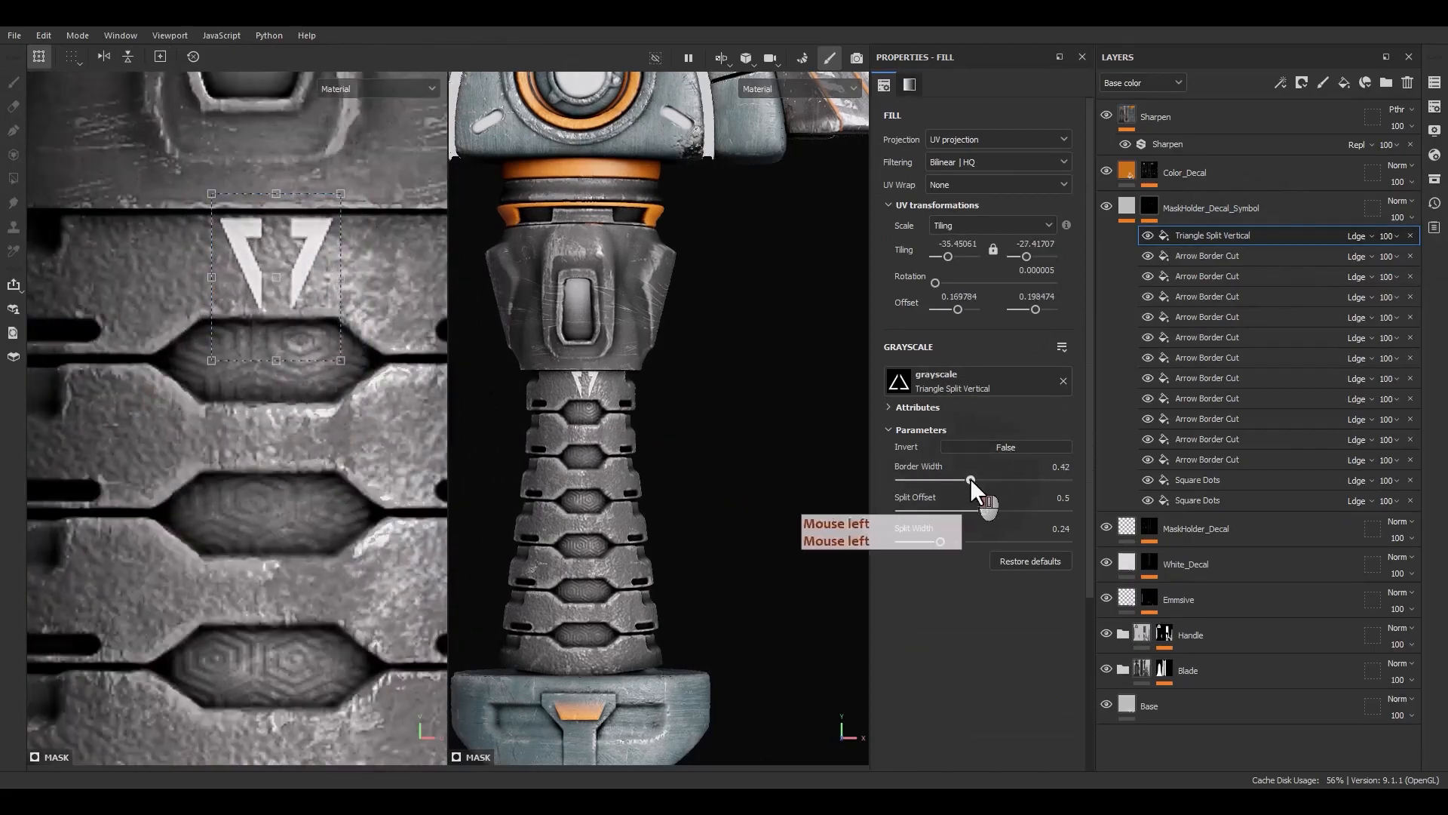
# Duplicate the triangle effect for another symbol on the handle's collar
pyautogui.keyDown('alt'); pyautogui.moveTo(647, 554); pyautogui.dragTo(683, 528, button='middle'); pyautogui.keyUp('alt')
pyautogui.keyDown('alt'); pyautogui.moveTo(682, 528); pyautogui.dragTo(592, 483); pyautogui.keyUp('alt')
pyautogui.scroll(2, 257, 290)
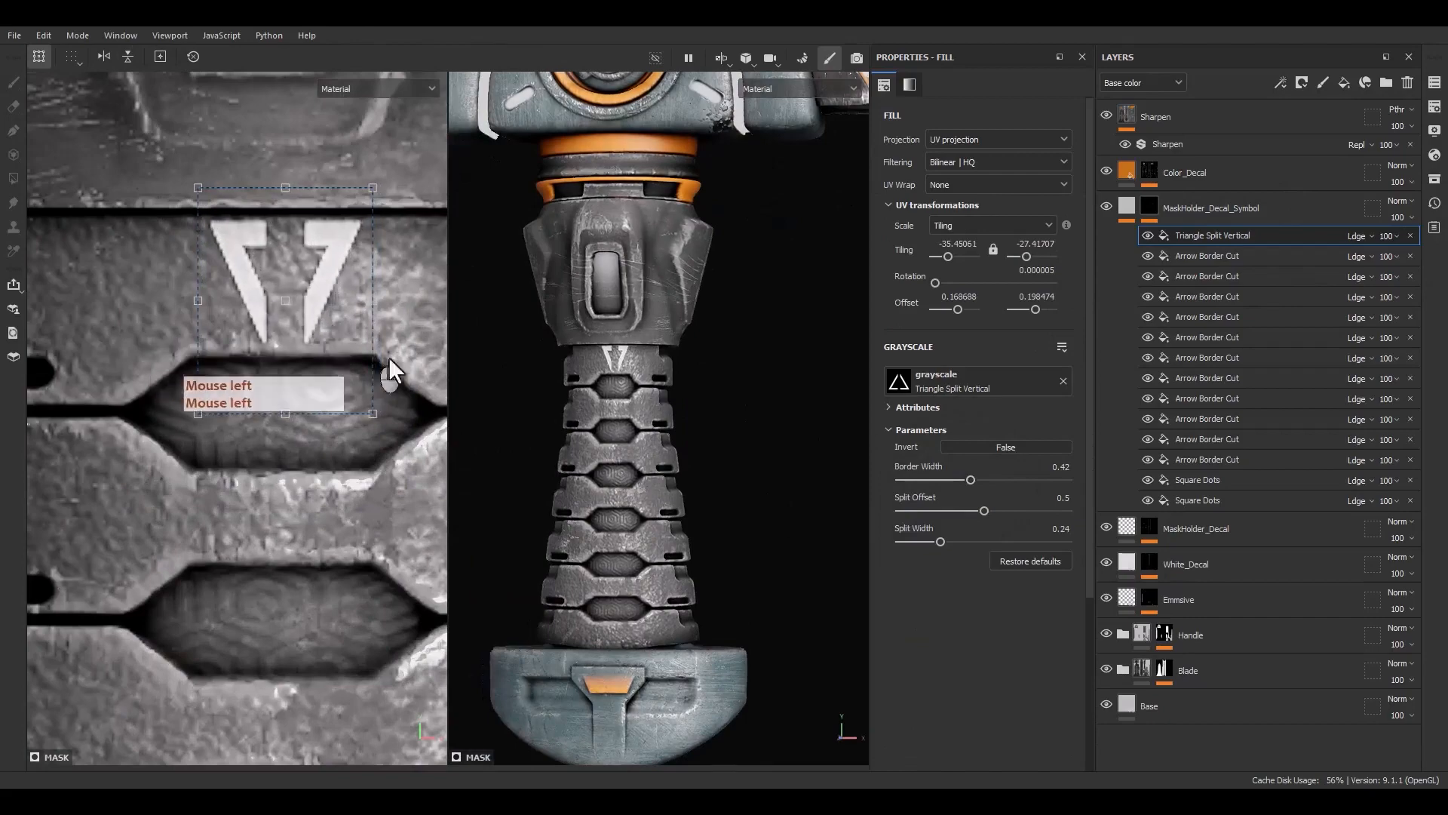
pyautogui.scroll(-2, 671, 430)
pyautogui.click(678, 437)
pyautogui.keyDown('alt'); pyautogui.moveTo(677, 437); pyautogui.dragTo(655, 428); pyautogui.keyUp('alt')
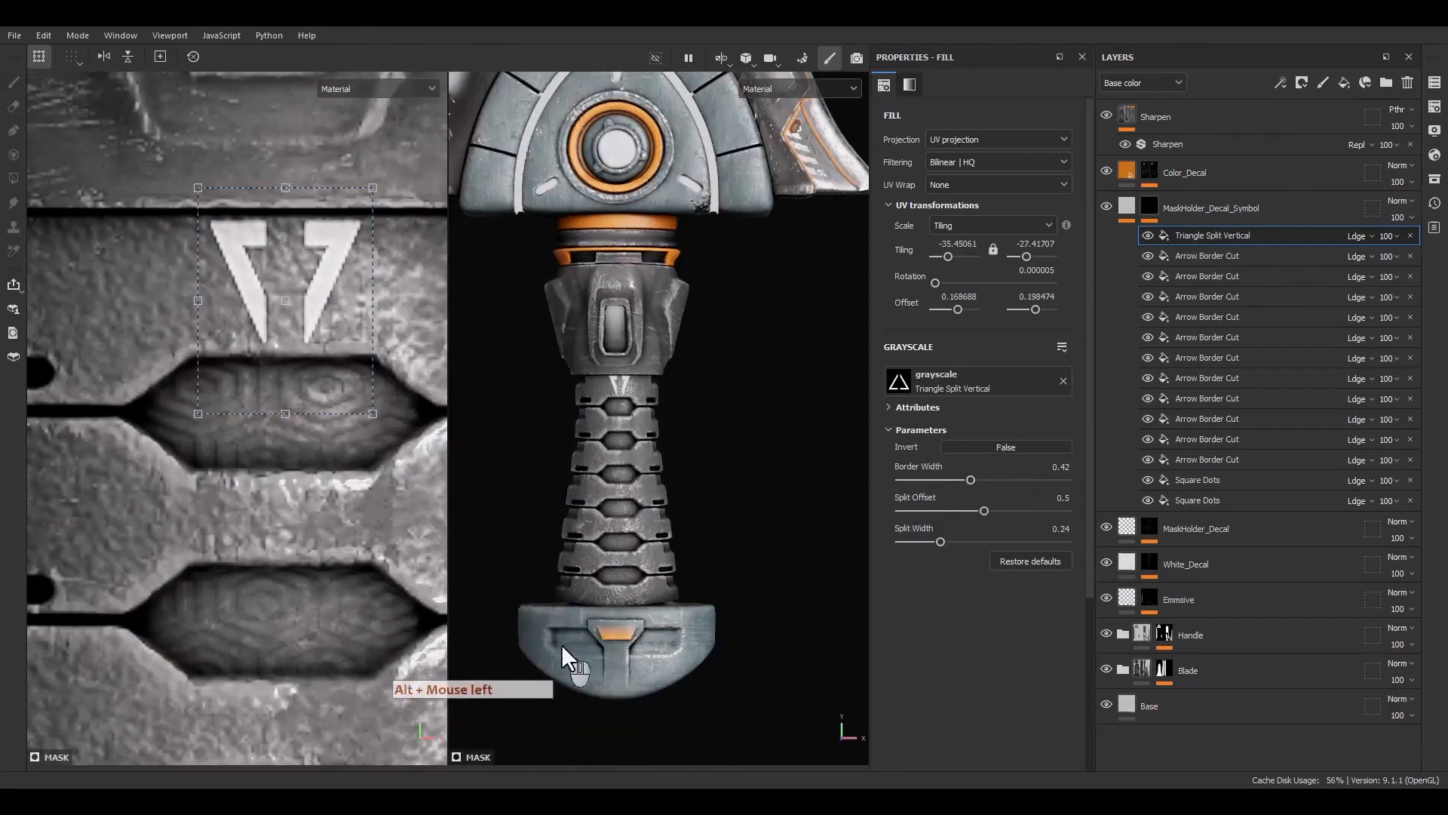
pyautogui.keyDown('alt'); pyautogui.moveTo(561, 644); pyautogui.dragTo(487, 550); pyautogui.keyUp('alt')
pyautogui.click(1210, 237)
pyautogui.hotkey('ctrl', 'd')
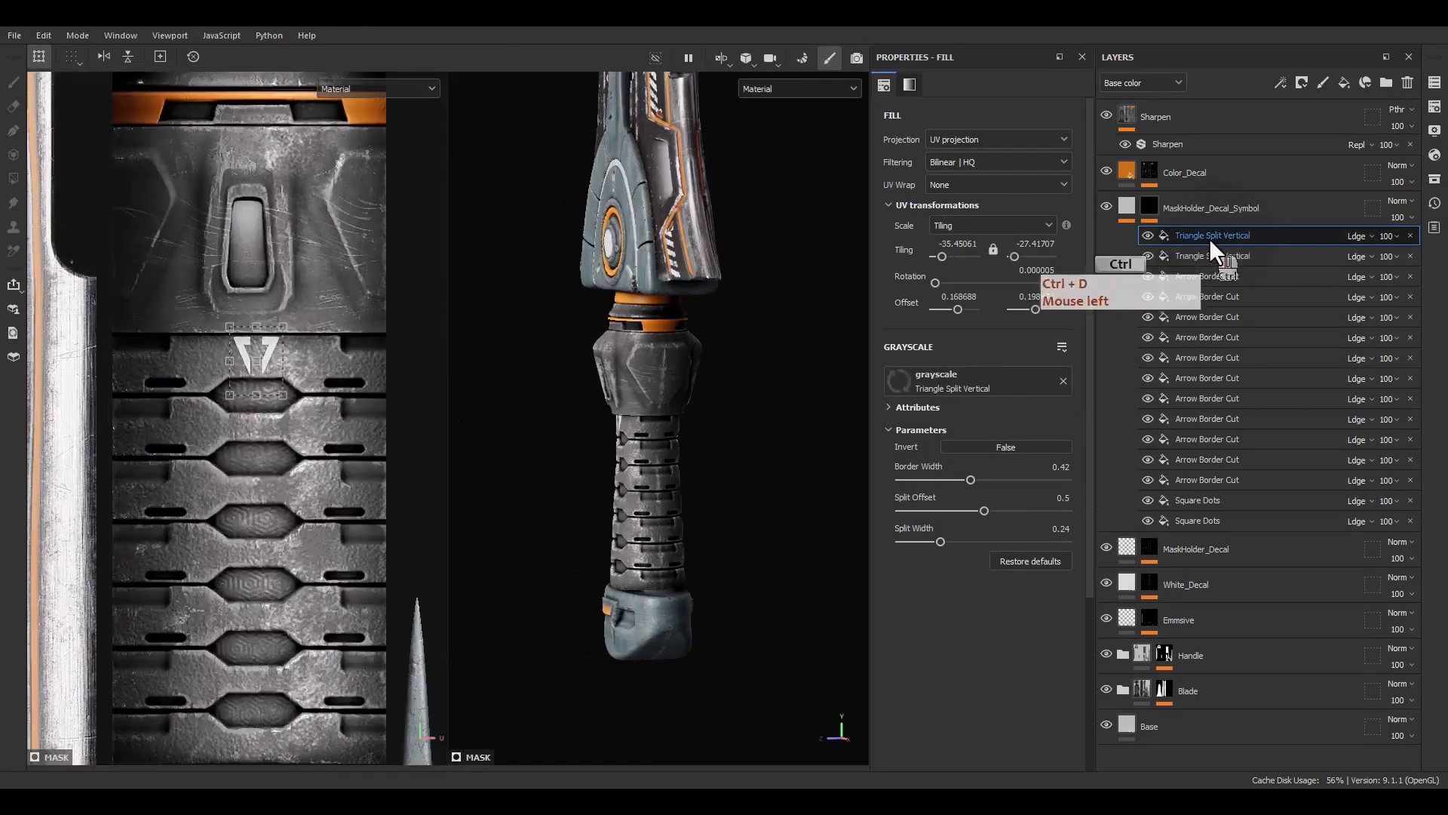
pyautogui.keyDown('alt'); pyautogui.moveTo(302, 377); pyautogui.dragTo(256, 450, button='middle'); pyautogui.keyUp('alt')
pyautogui.moveTo(255, 449); pyautogui.dragTo(413, 341)
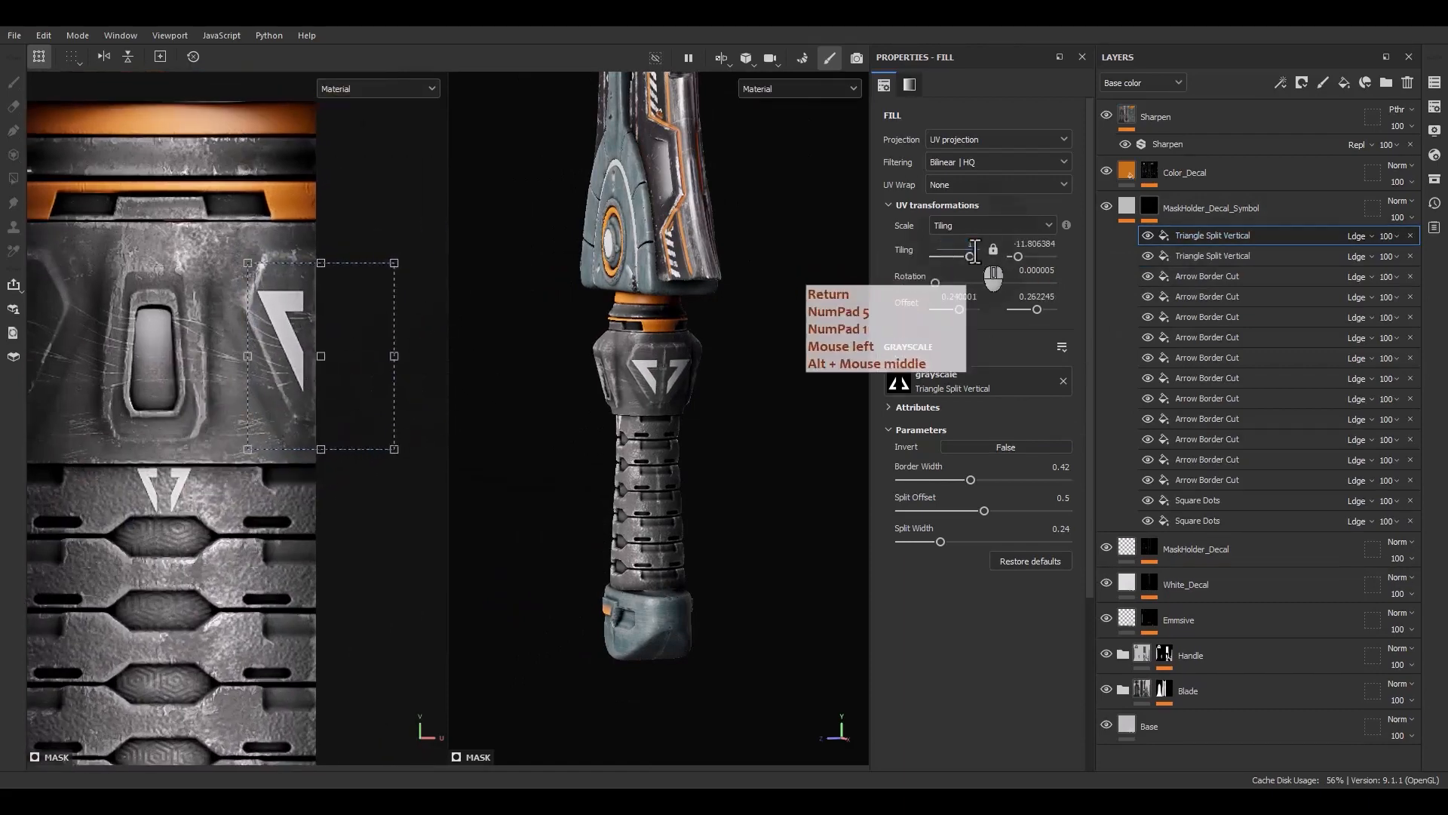
# Set the copy's tiling to 15, then stretch and place it beside the slot on the handle collar
pyautogui.click(1039, 270)
pyautogui.write('0')
pyautogui.press('Return')
pyautogui.click(997, 242)
pyautogui.click(997, 242)
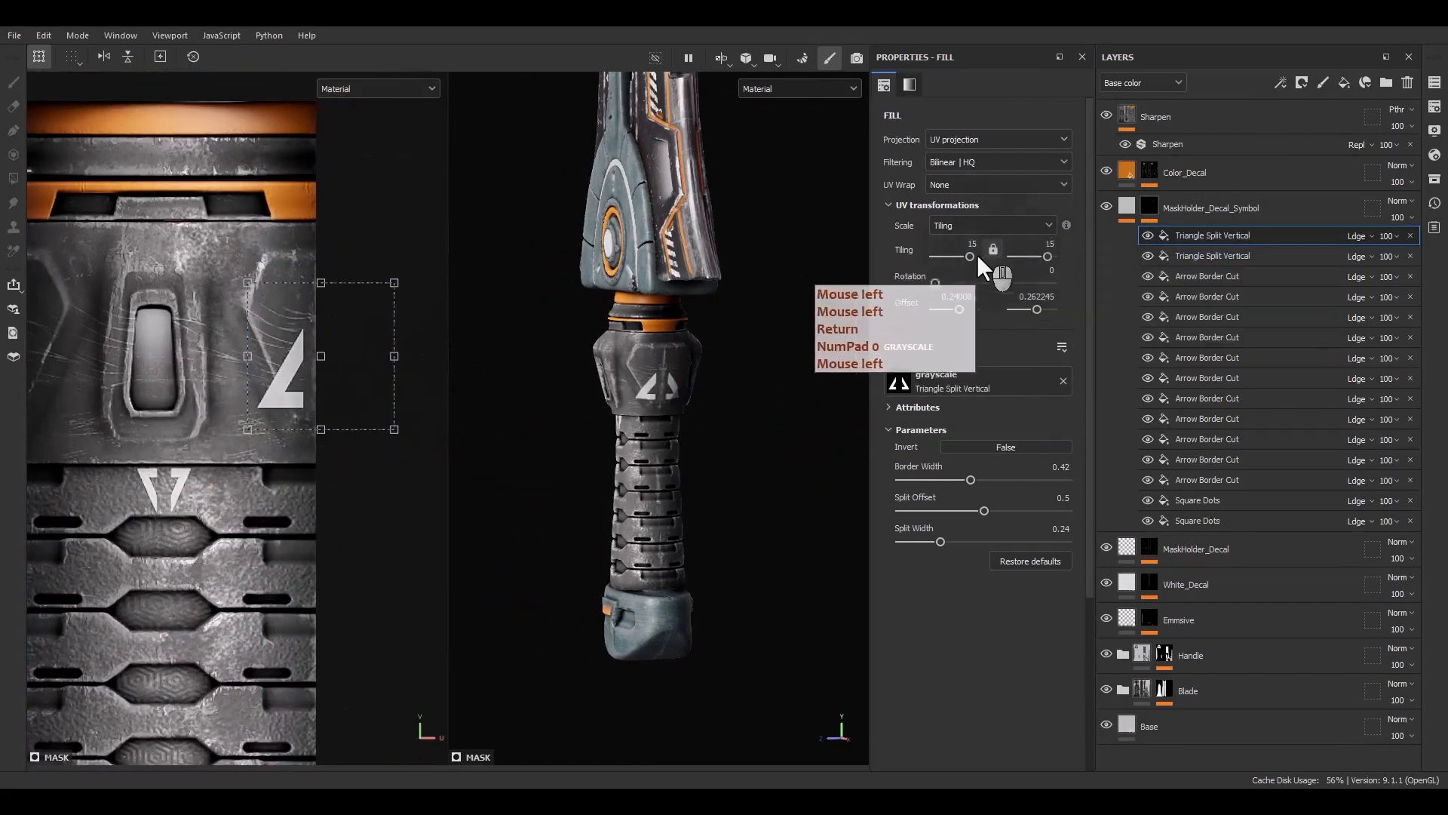
pyautogui.click(988, 252)
pyautogui.moveTo(407, 272); pyautogui.dragTo(246, 445)
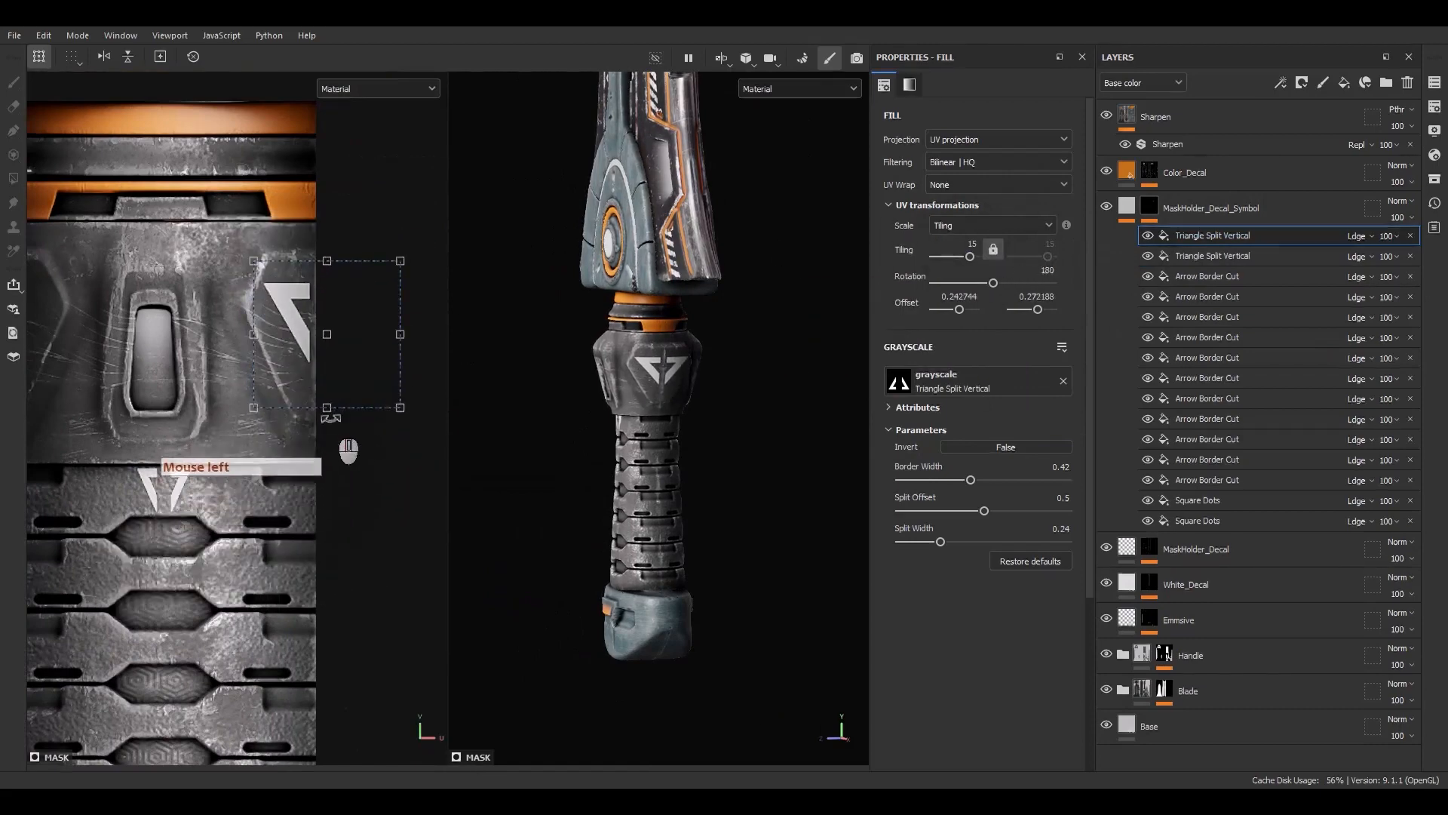
pyautogui.moveTo(319, 491); pyautogui.dragTo(758, 431)
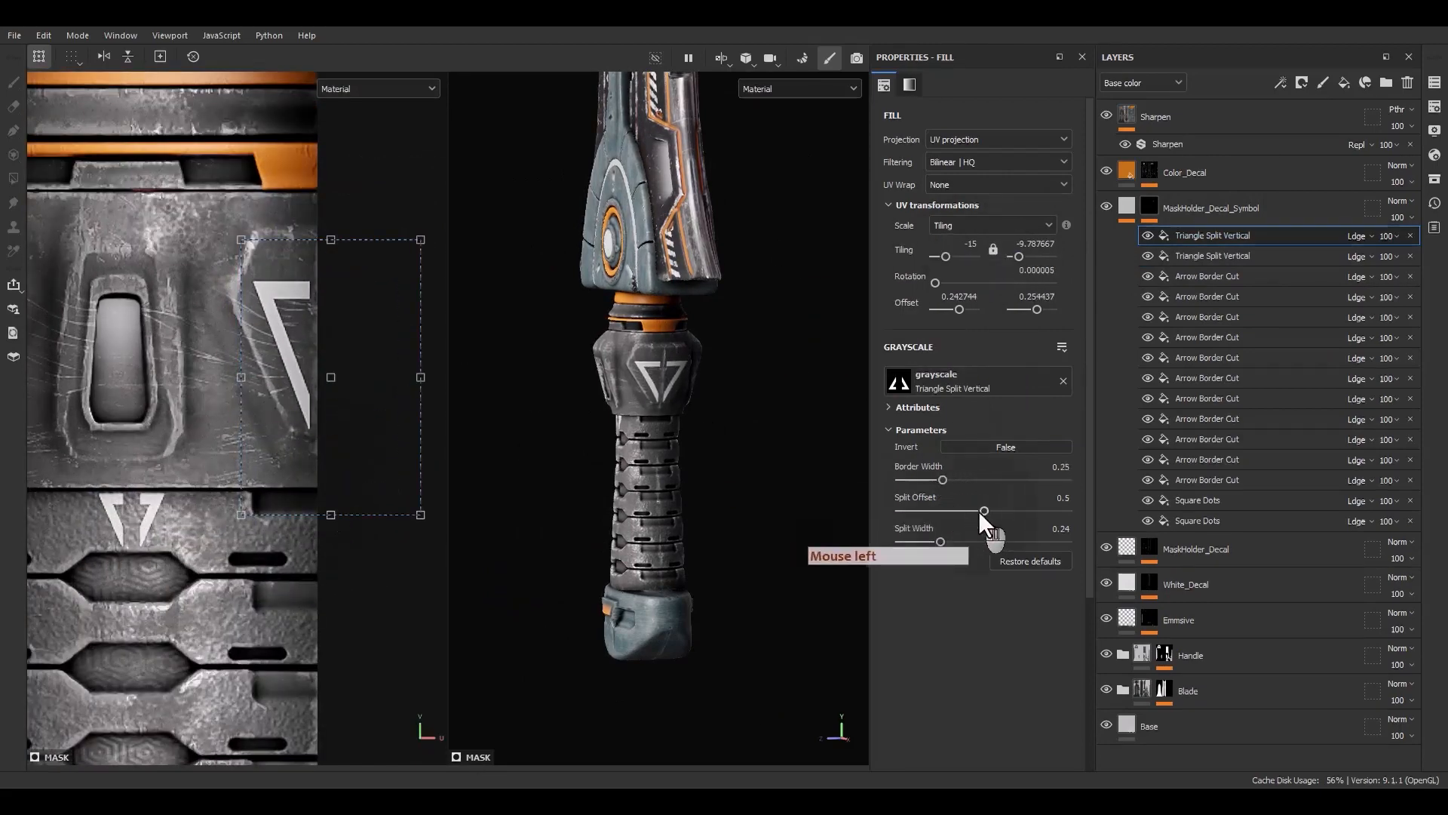
# Set the copy's border width to 0.25 and split offset to 0.41
pyautogui.moveTo(970, 513); pyautogui.dragTo(968, 513)
pyautogui.keyDown('shift'); pyautogui.moveTo(359, 432); pyautogui.dragTo(371, 432); pyautogui.keyUp('shift')
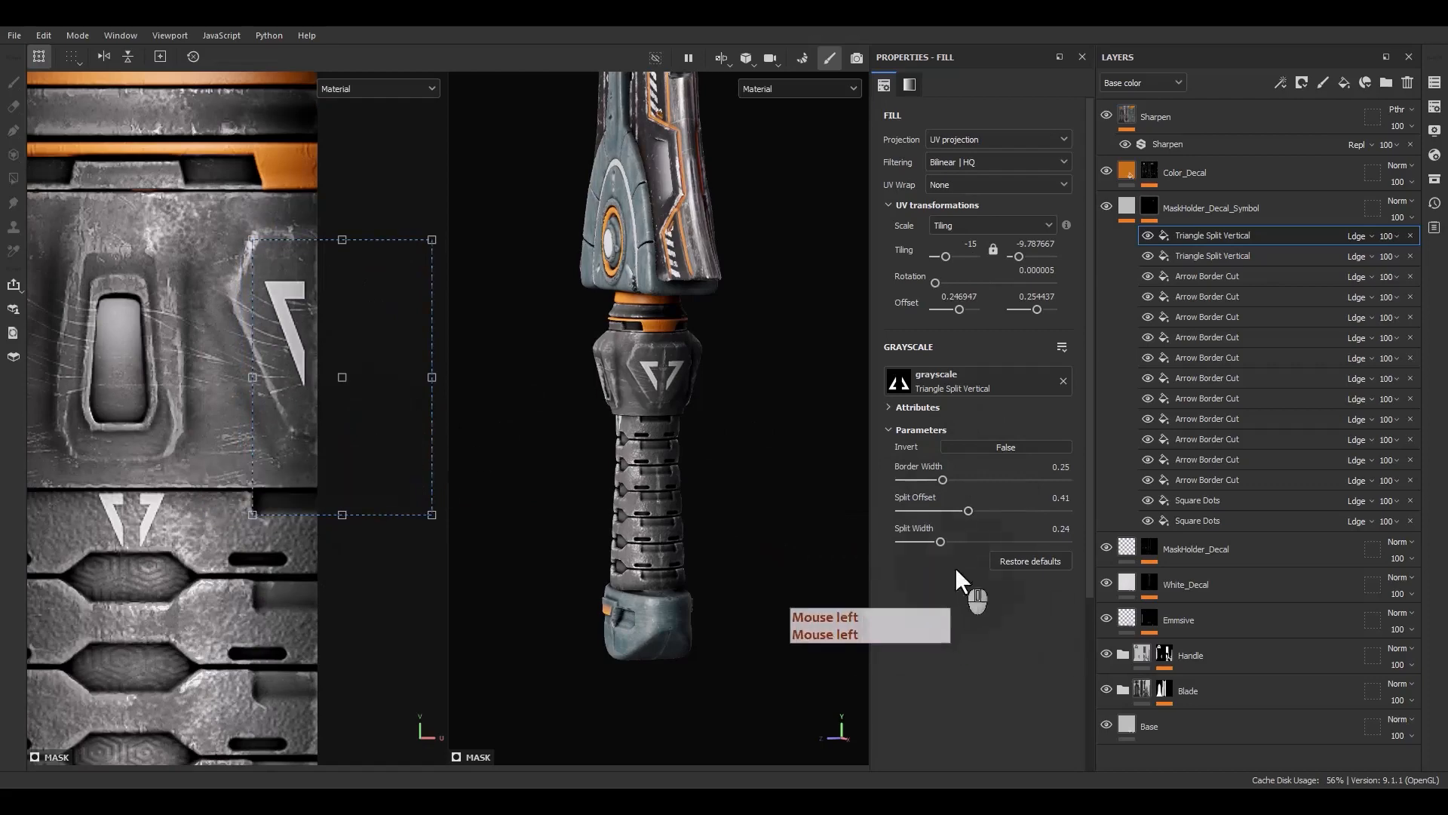
pyautogui.moveTo(962, 534); pyautogui.dragTo(936, 534)
# Duplicate the collar triangle and move the copy to the opposite side of the slot
pyautogui.click(1238, 238)
pyautogui.hotkey('ctrl', 'd')
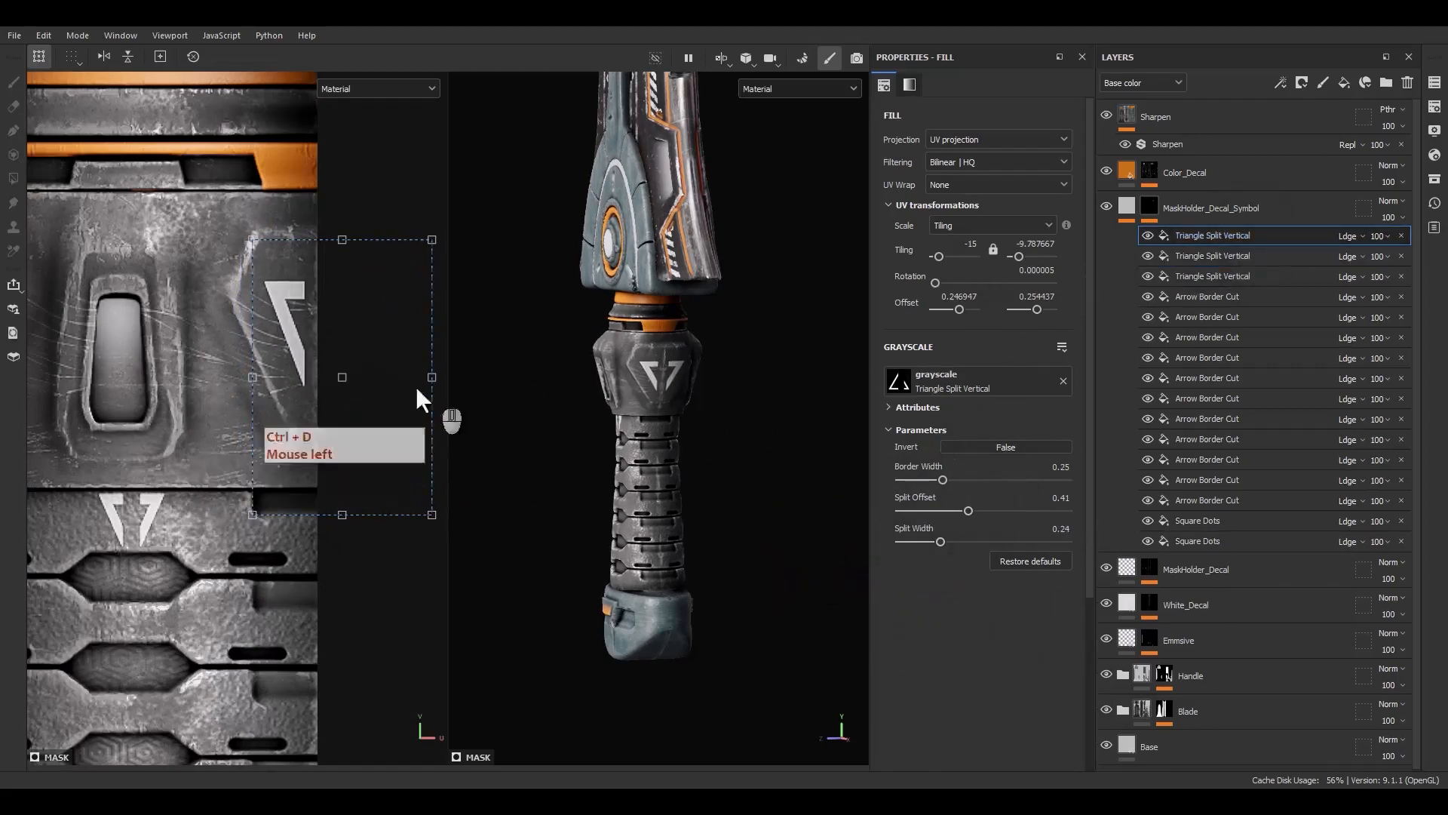
pyautogui.keyDown('alt'); pyautogui.moveTo(417, 394); pyautogui.dragTo(394, 378, button='middle'); pyautogui.keyUp('alt')
pyautogui.keyDown('shift'); pyautogui.moveTo(394, 377); pyautogui.dragTo(134, 368); pyautogui.keyUp('shift')
pyautogui.keyDown('alt'); pyautogui.moveTo(132, 427); pyautogui.dragTo(168, 451, button='middle'); pyautogui.keyUp('alt')
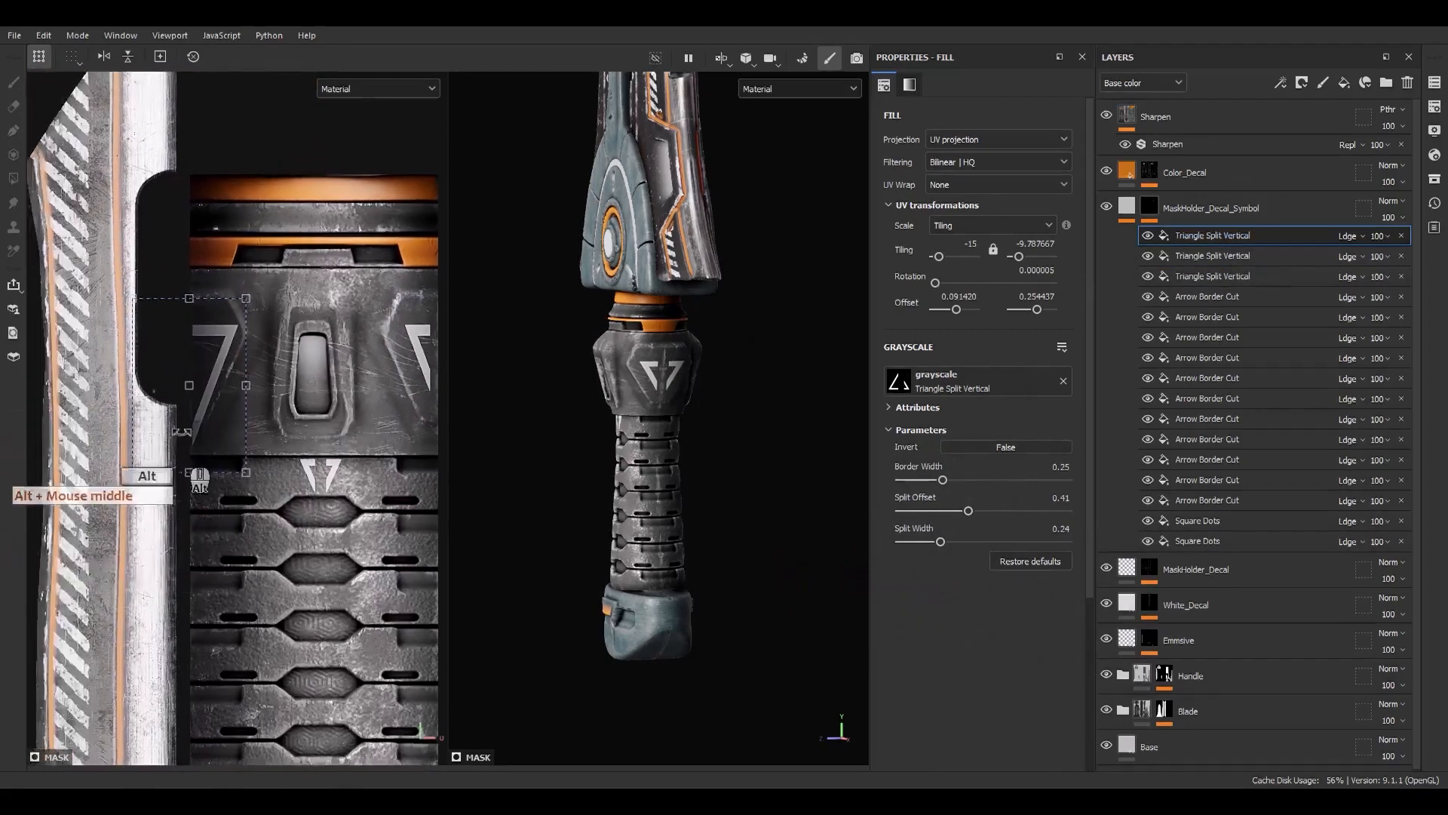
pyautogui.scroll(3, 169, 445)
pyautogui.moveTo(206, 382); pyautogui.dragTo(270, 368)
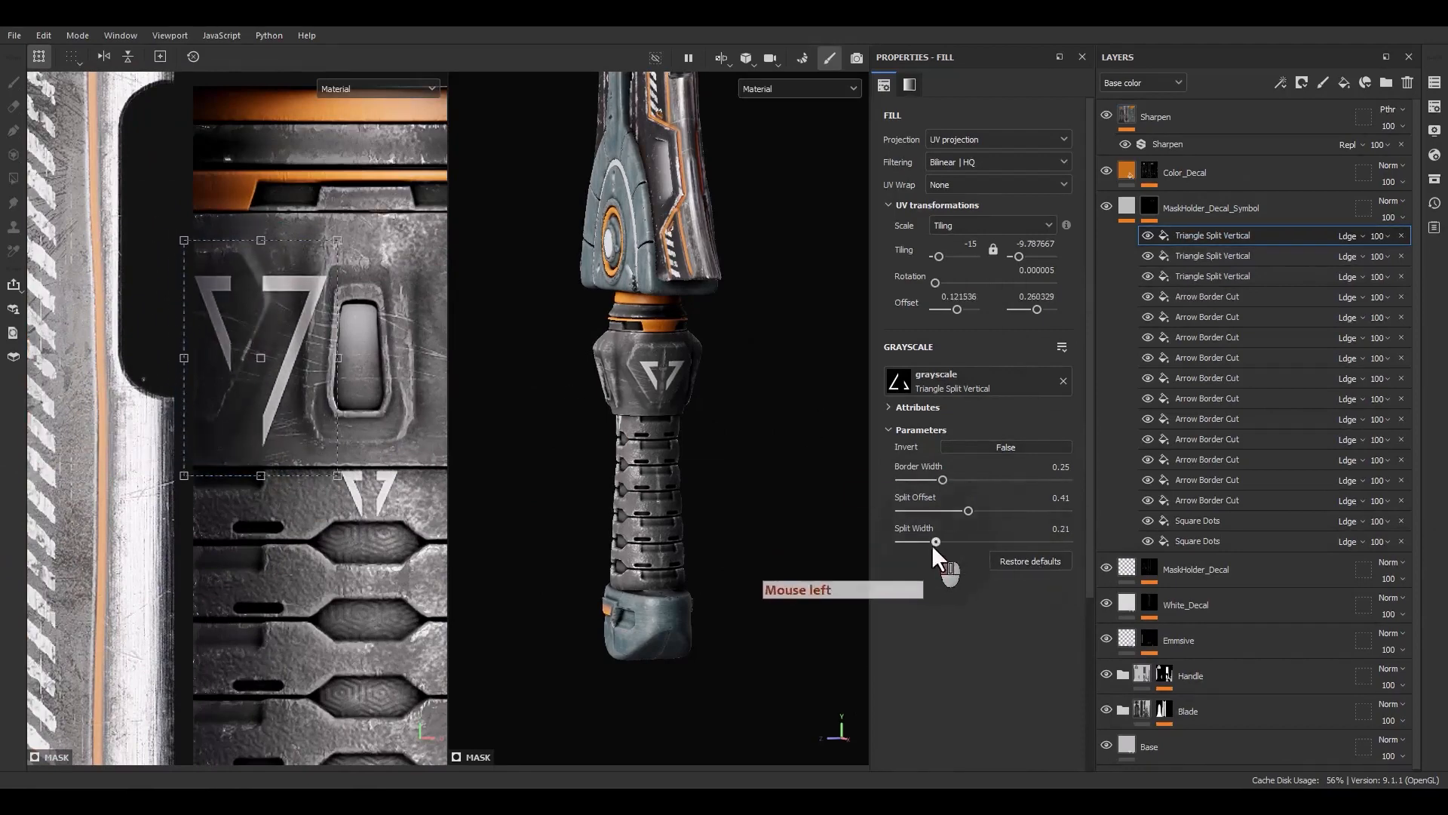
# Undo a split width change and set the copy's split offset to 0.56
pyautogui.hotkey('ctrl', 'z')
pyautogui.moveTo(969, 511); pyautogui.dragTo(1001, 511)
pyautogui.keyDown('shift'); pyautogui.moveTo(234, 433); pyautogui.dragTo(232, 432); pyautogui.keyUp('shift')
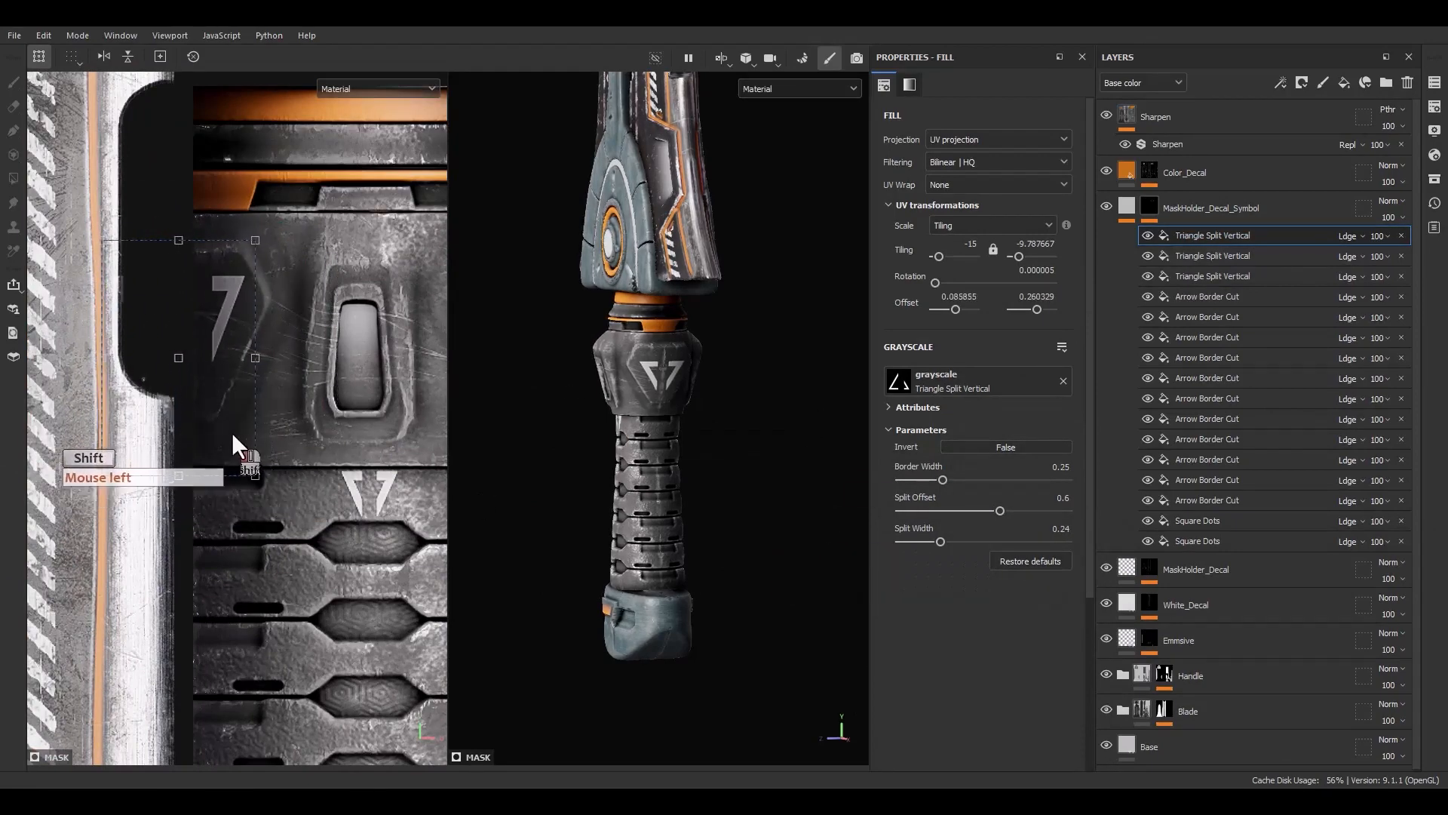
pyautogui.keyDown('alt'); pyautogui.moveTo(566, 422); pyautogui.dragTo(876, 425); pyautogui.keyUp('alt')
pyautogui.scroll(3, 233, 386)
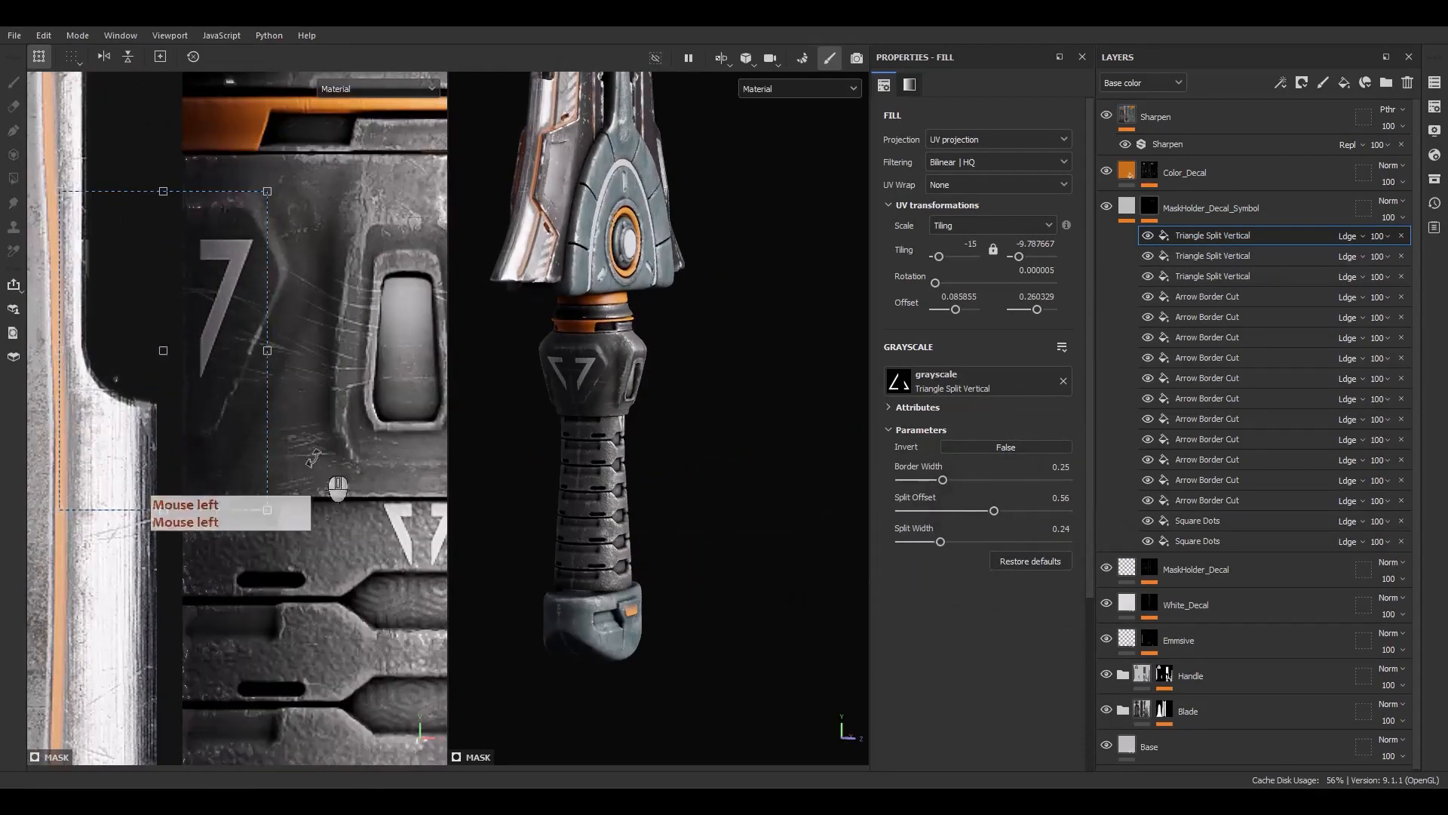
# Add a Paint effect set to Subtract above the triangles and paint out the overlap near the collar edge
pyautogui.scroll(-2, 225, 436)
pyautogui.rightClick(1204, 249)
pyautogui.click(1271, 467)
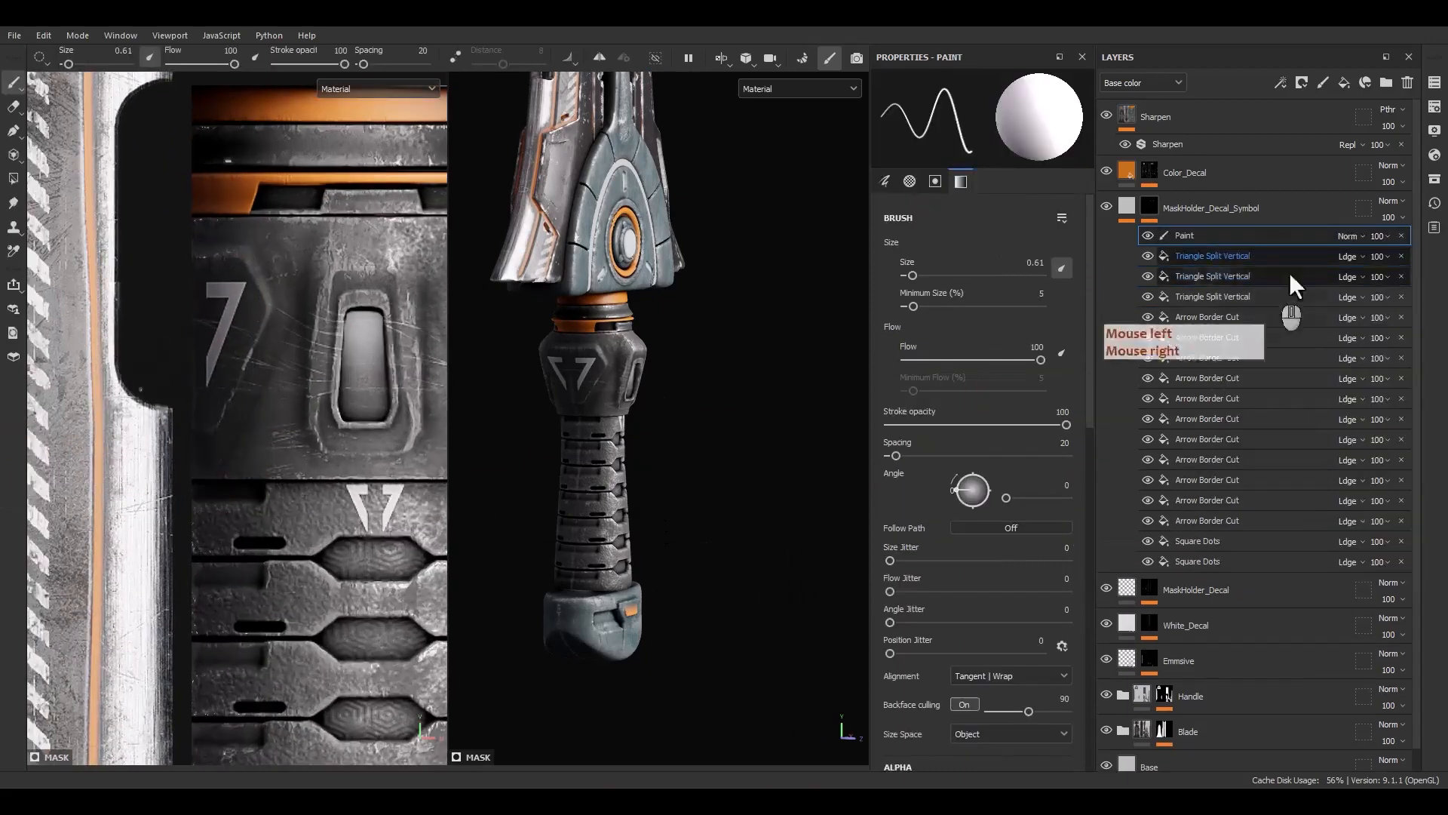
pyautogui.click(1349, 236)
pyautogui.click(1355, 392)
pyautogui.keyDown('ctrl'); pyautogui.moveTo(140, 341); pyautogui.dragTo(178, 451, button='right'); pyautogui.keyUp('ctrl')
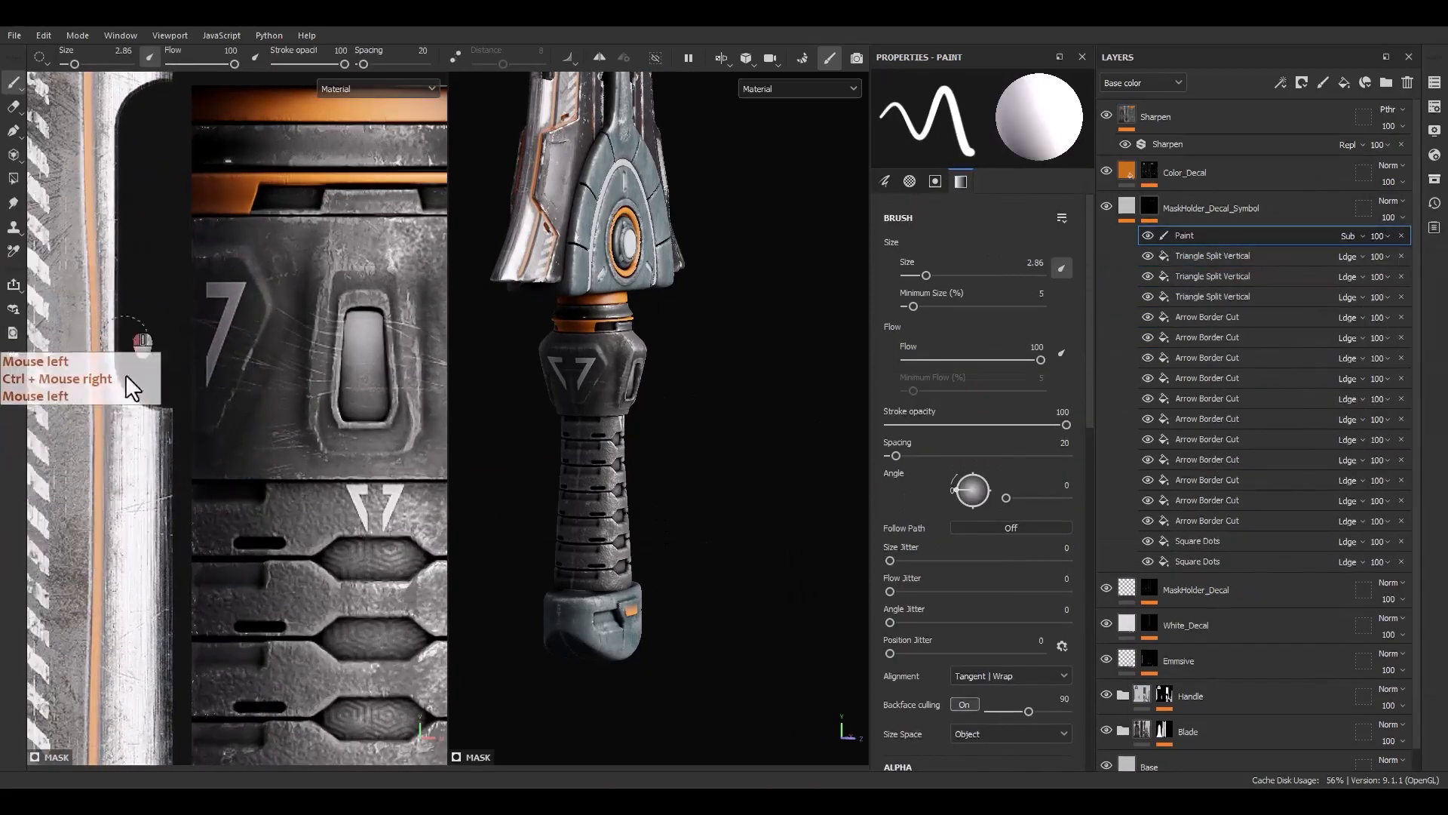
# Preview the symbol mask holder's mask to inspect the painted triangles on the handle
pyautogui.keyDown('alt'); pyautogui.click(1110, 238); pyautogui.keyUp('alt')
pyautogui.scroll(-2, 162, 291)
pyautogui.keyDown('alt'); pyautogui.moveTo(185, 517); pyautogui.dragTo(226, 453, button='middle'); pyautogui.keyUp('alt')
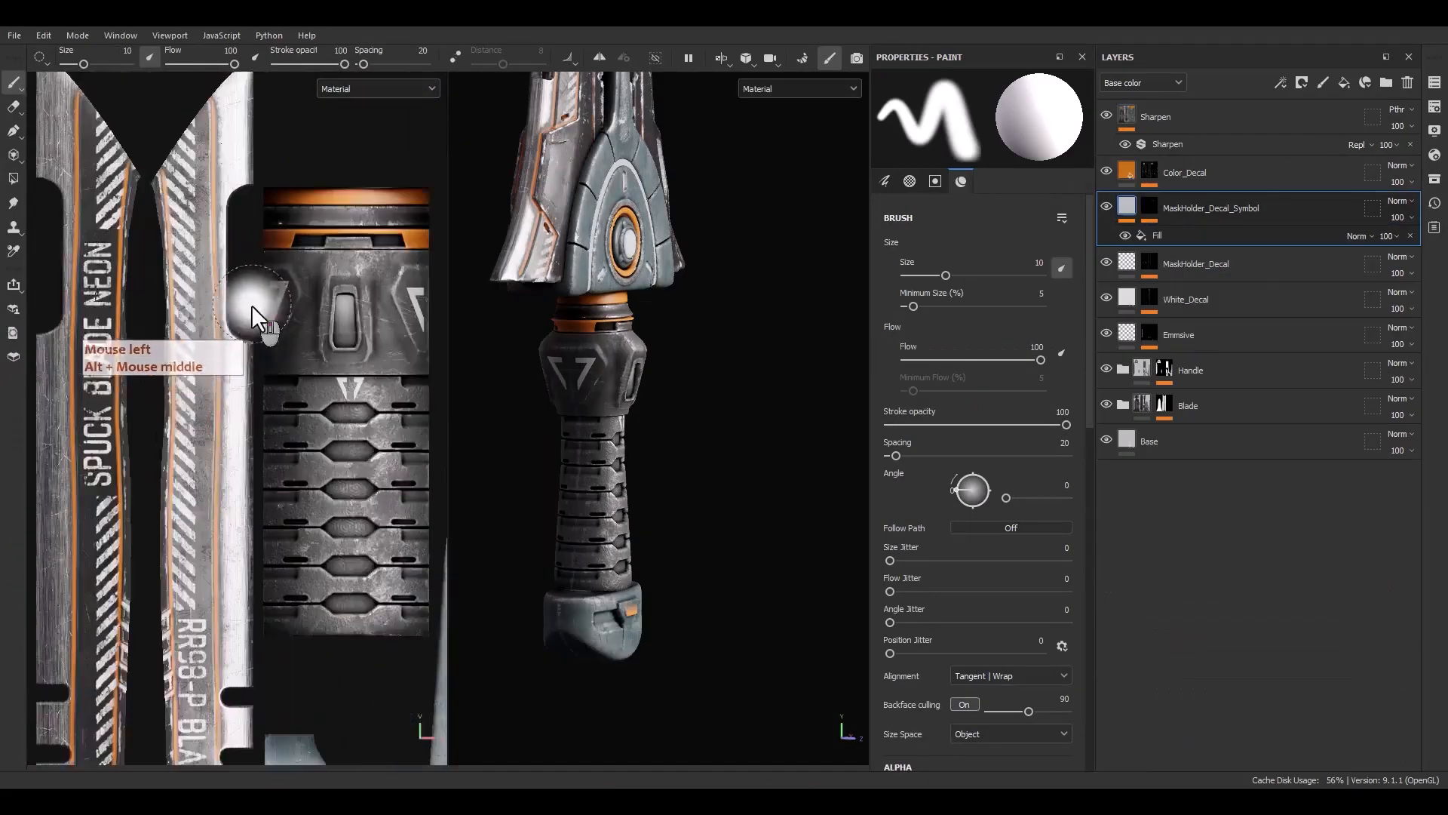
pyautogui.scroll(3, 219, 374)
pyautogui.keyDown('alt'); pyautogui.moveTo(252, 308); pyautogui.dragTo(183, 309, button='middle'); pyautogui.keyUp('alt')
pyautogui.click(1149, 206)
pyautogui.click(1192, 255)
pyautogui.keyDown('shift'); pyautogui.moveTo(169, 308); pyautogui.dragTo(171, 305); pyautogui.keyUp('shift')
pyautogui.keyDown('alt'); pyautogui.moveTo(663, 415); pyautogui.dragTo(571, 445); pyautogui.keyUp('alt')
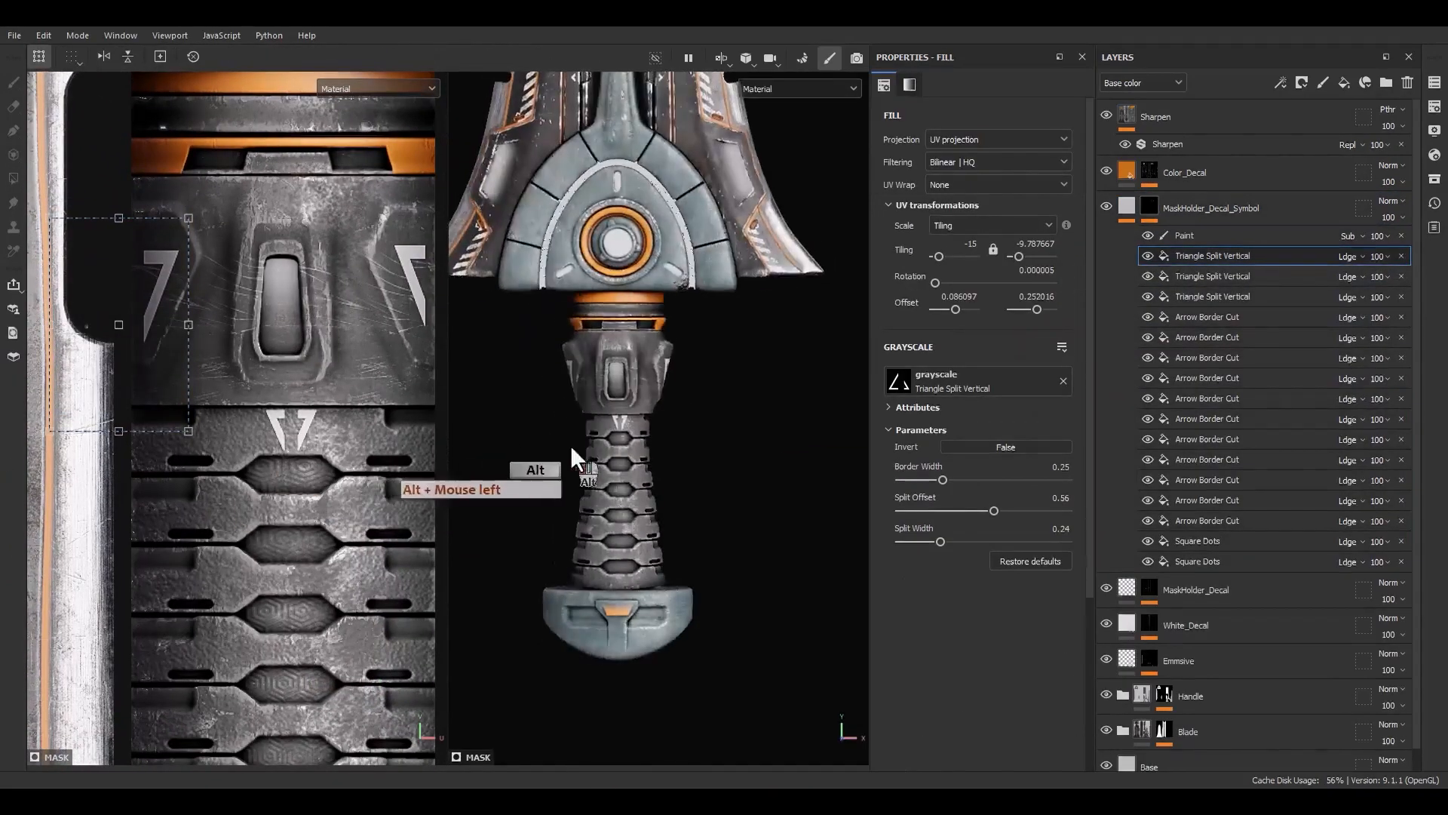
pyautogui.keyDown('alt'); pyautogui.moveTo(570, 445); pyautogui.dragTo(536, 550, button='middle'); pyautogui.keyUp('alt')
pyautogui.keyDown('alt'); pyautogui.moveTo(536, 551); pyautogui.dragTo(687, 204, button='right'); pyautogui.keyUp('alt')
# Duplicate the triangle effect and swap the copy's grayscale for Triangle Cut Border found by searching triangle
pyautogui.click(1237, 256)
pyautogui.hotkey('ctrl', 'd')
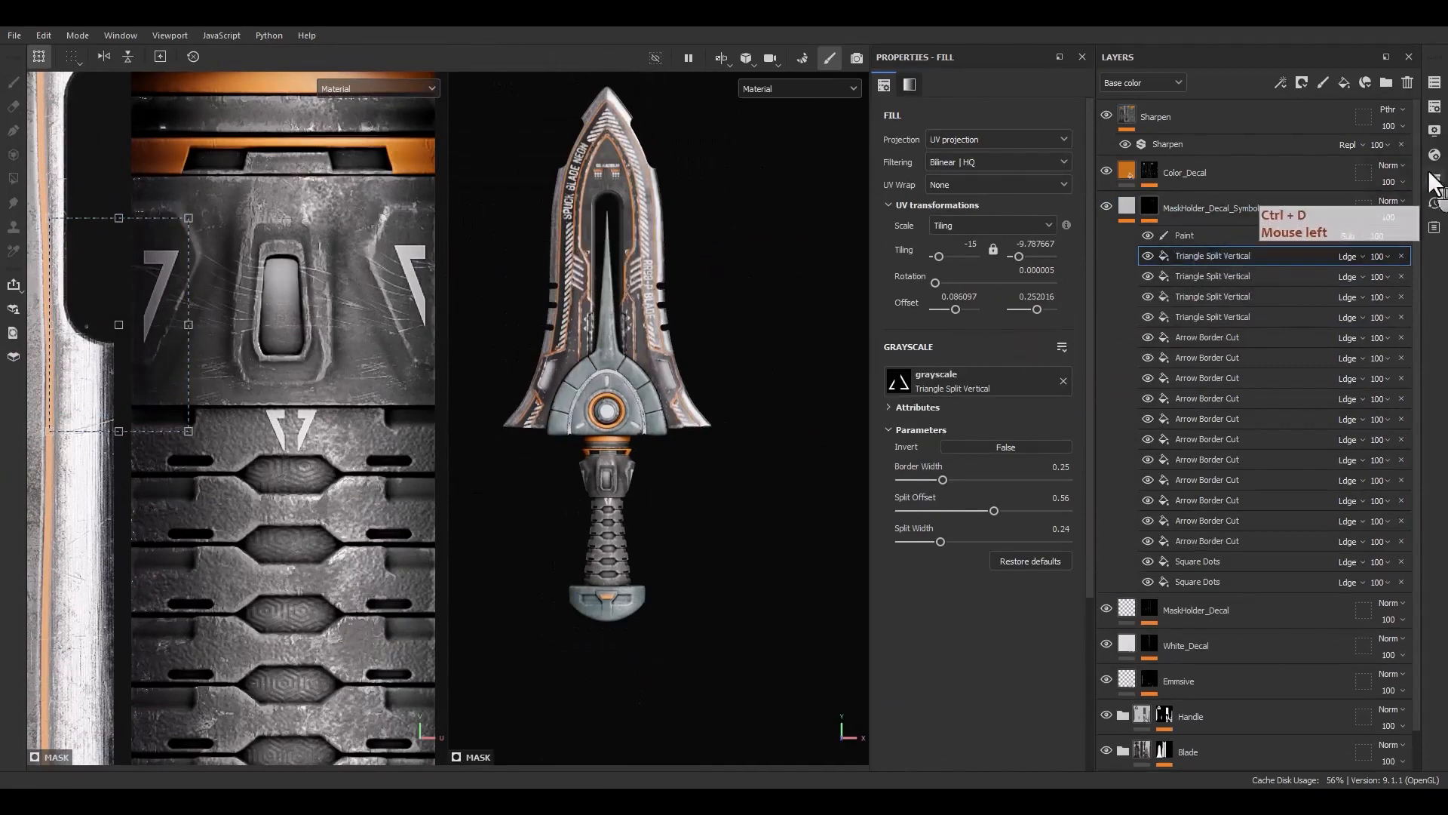
pyautogui.click(1433, 180)
pyautogui.moveTo(1326, 177); pyautogui.dragTo(729, 203)
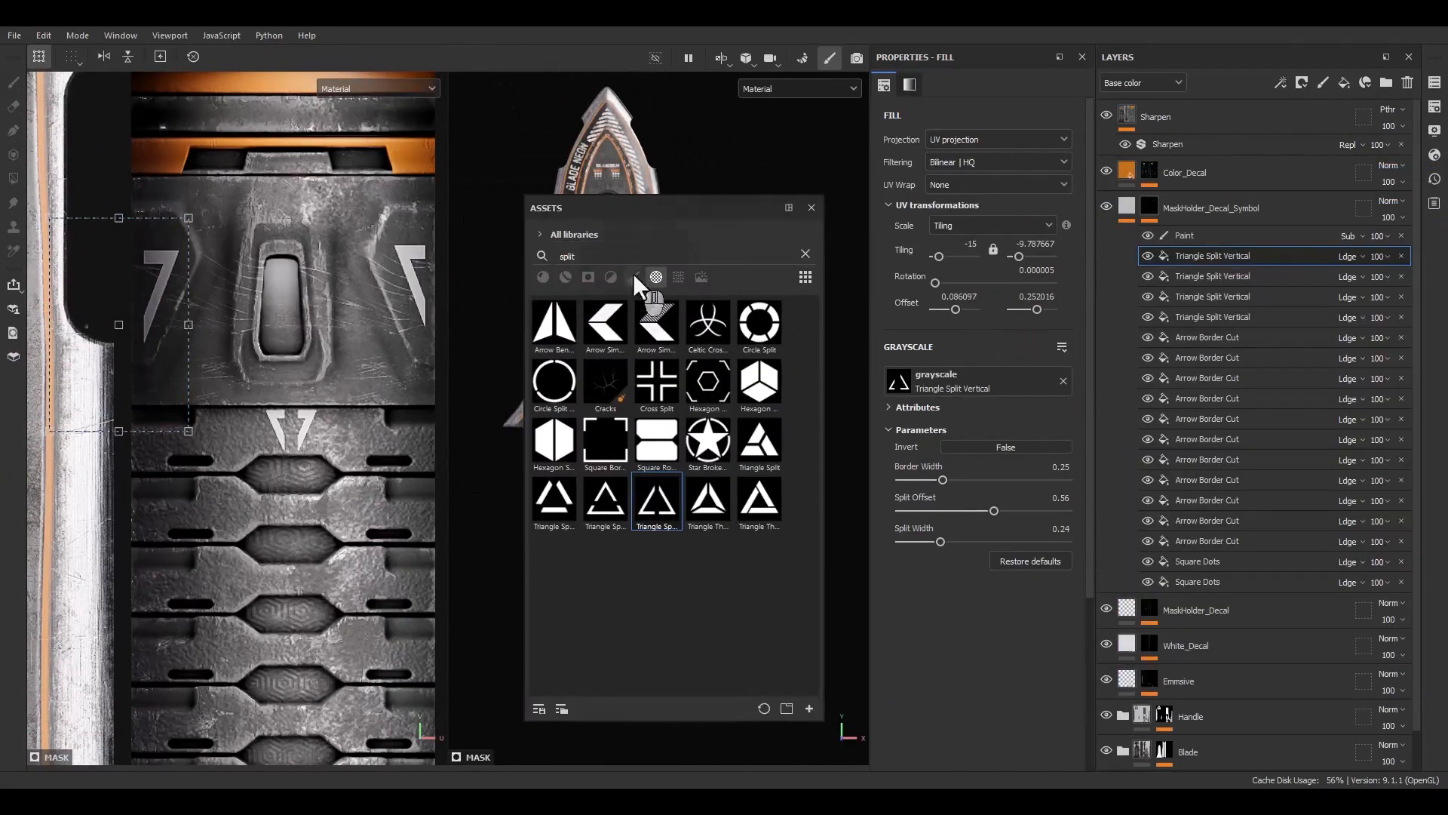
pyautogui.moveTo(596, 259); pyautogui.dragTo(518, 242)
pyautogui.write('tr')
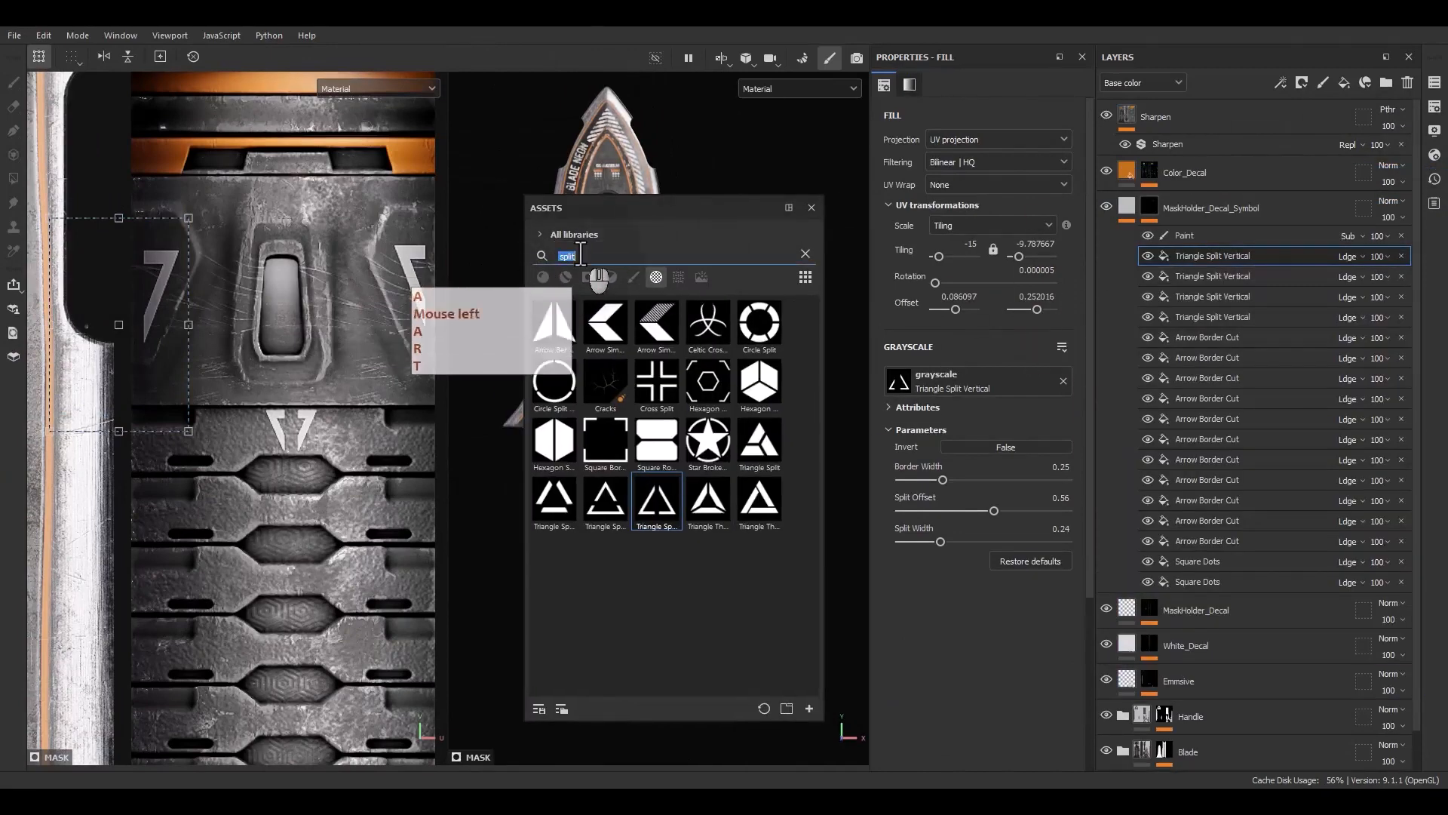
pyautogui.write('iangle')
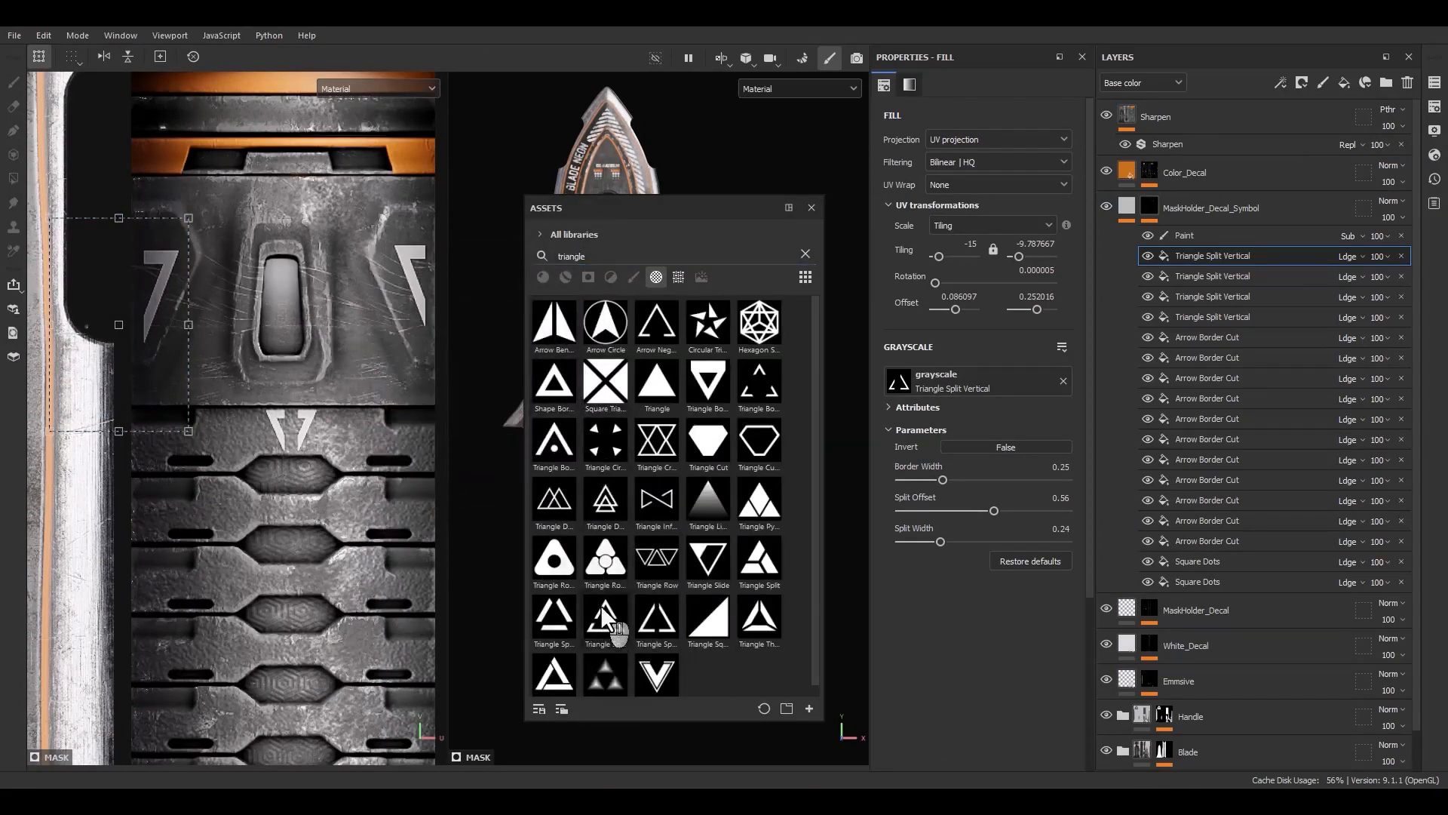
pyautogui.click(762, 442)
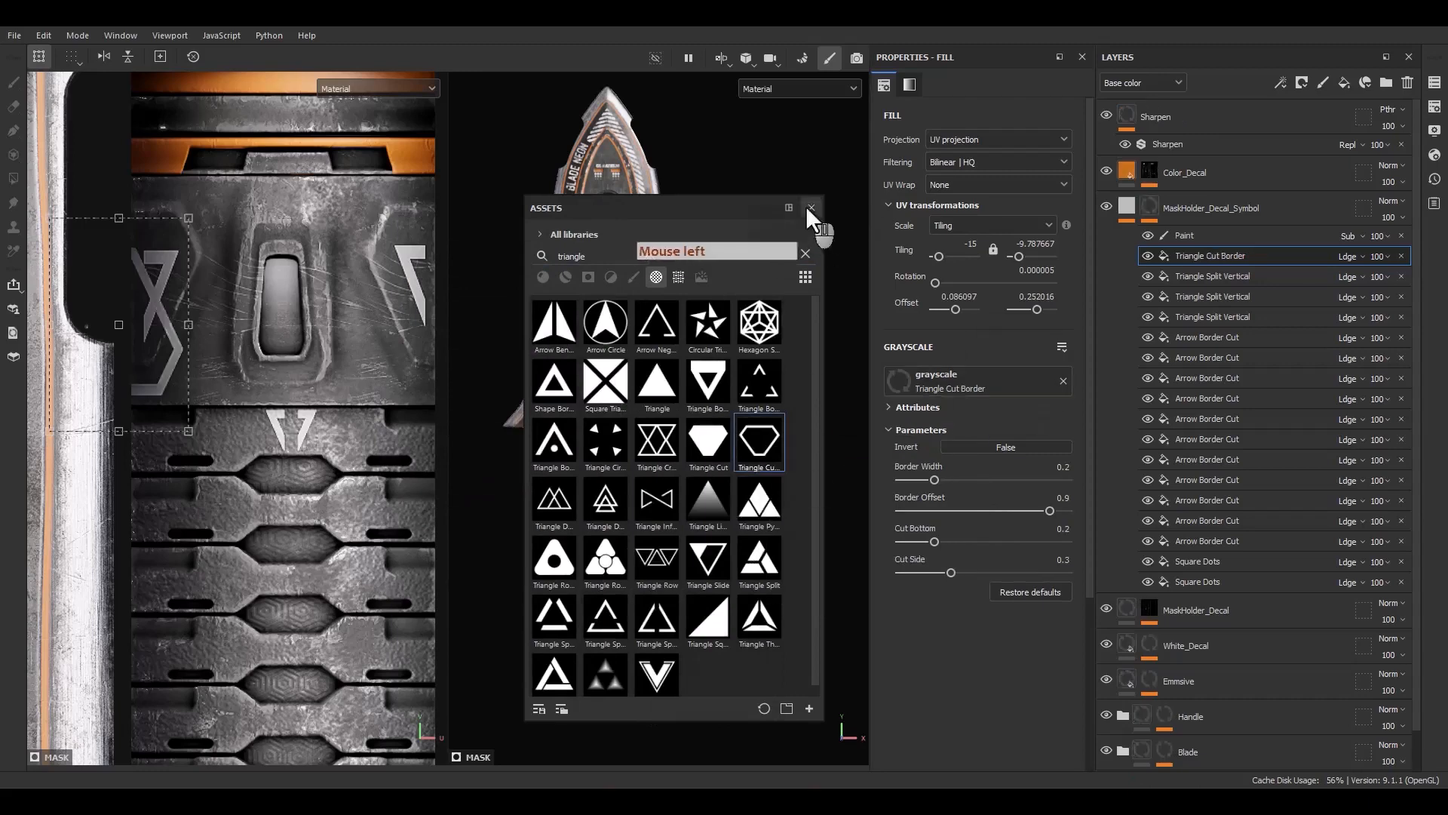
# Set the cut border's tiling to 15, then scale it down, rotate it about 26° and place it beside the guard's ring
pyautogui.click(811, 208)
pyautogui.write('15')
pyautogui.press('Return')
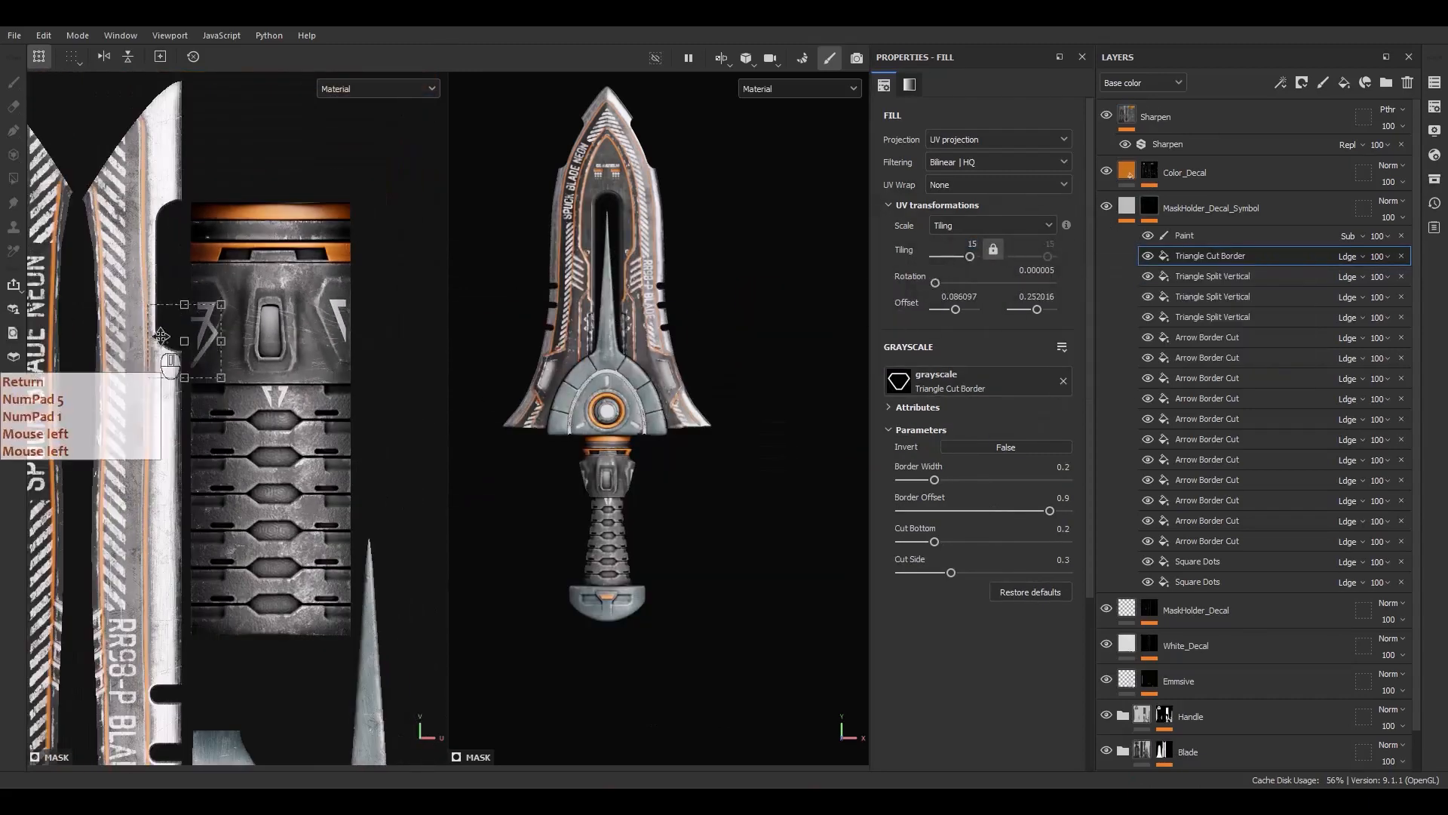
pyautogui.moveTo(198, 332); pyautogui.dragTo(242, 567)
pyautogui.keyDown('alt'); pyautogui.moveTo(241, 568); pyautogui.dragTo(302, 596, button='middle'); pyautogui.keyUp('alt')
pyautogui.moveTo(302, 596); pyautogui.dragTo(42, 344)
pyautogui.keyDown('alt'); pyautogui.moveTo(41, 344); pyautogui.dragTo(396, 495, button='middle'); pyautogui.keyUp('alt')
pyautogui.moveTo(397, 490); pyautogui.dragTo(183, 470)
pyautogui.scroll(5, 189, 452)
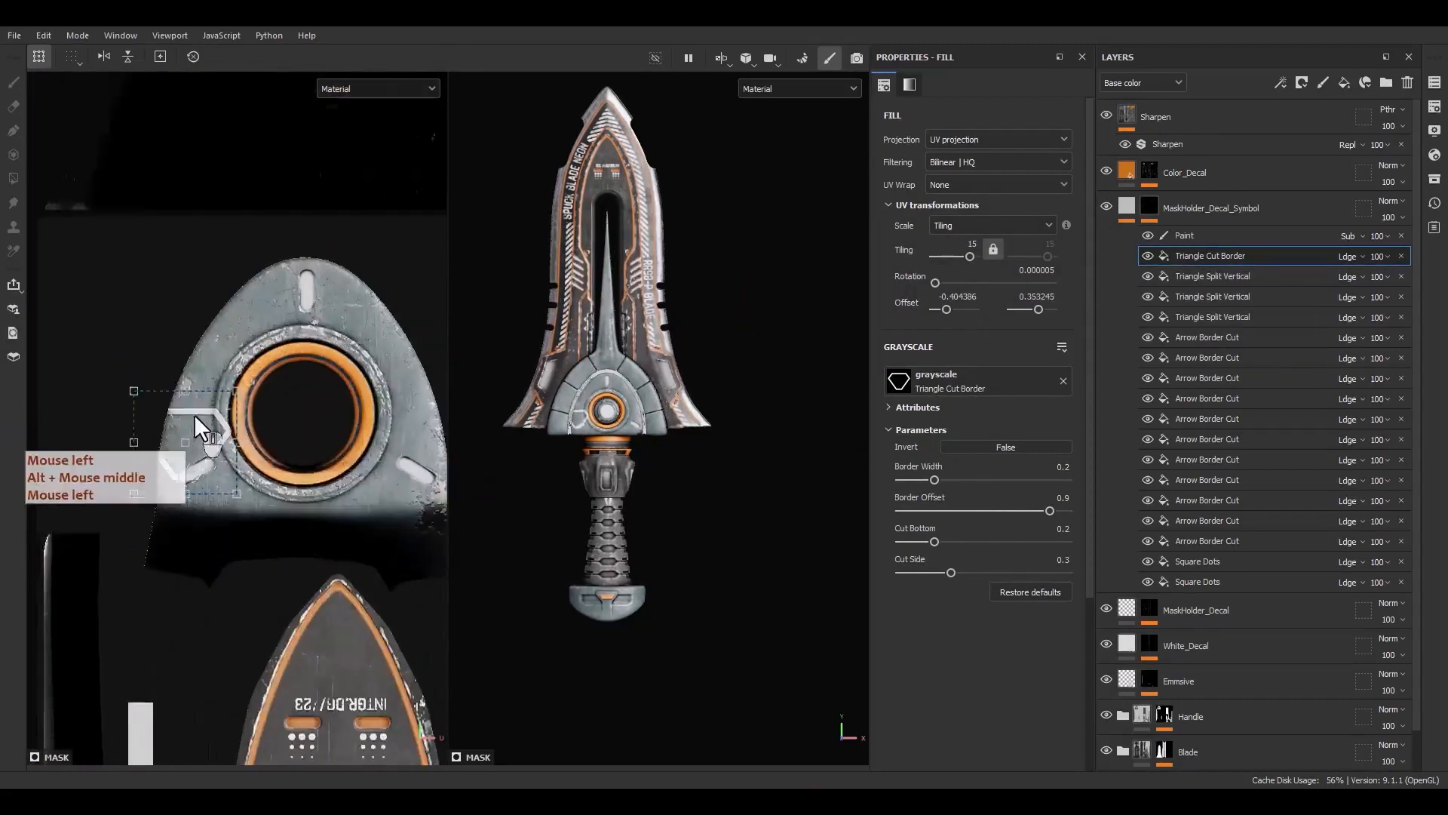
pyautogui.moveTo(259, 377); pyautogui.dragTo(231, 542)
pyautogui.keyDown('ctrl'); pyautogui.keyDown('shift'); pyautogui.moveTo(287, 457); pyautogui.dragTo(239, 401); pyautogui.keyUp('shift'); pyautogui.keyUp('ctrl')
pyautogui.scroll(4, 205, 464)
pyautogui.scroll(2, 195, 483)
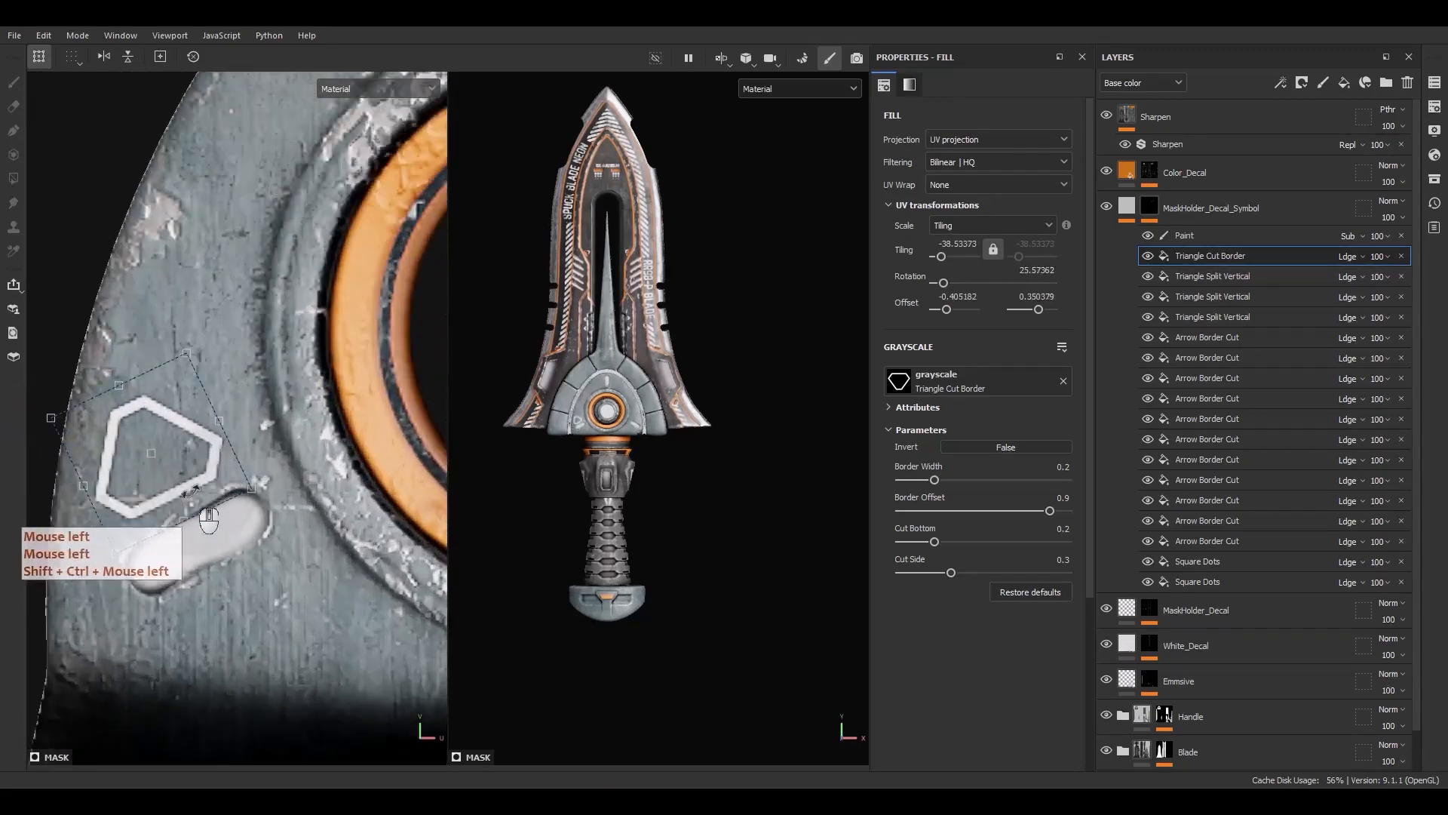
# Place the triangle cut border beside the guard slot and set its border width to 0.46
pyautogui.moveTo(190, 488); pyautogui.dragTo(205, 498)
pyautogui.moveTo(266, 463); pyautogui.dragTo(278, 434)
pyautogui.keyDown('ctrl'); pyautogui.keyDown('shift'); pyautogui.moveTo(189, 356); pyautogui.dragTo(185, 400); pyautogui.keyUp('shift'); pyautogui.keyUp('ctrl')
pyautogui.moveTo(166, 462); pyautogui.dragTo(161, 472)
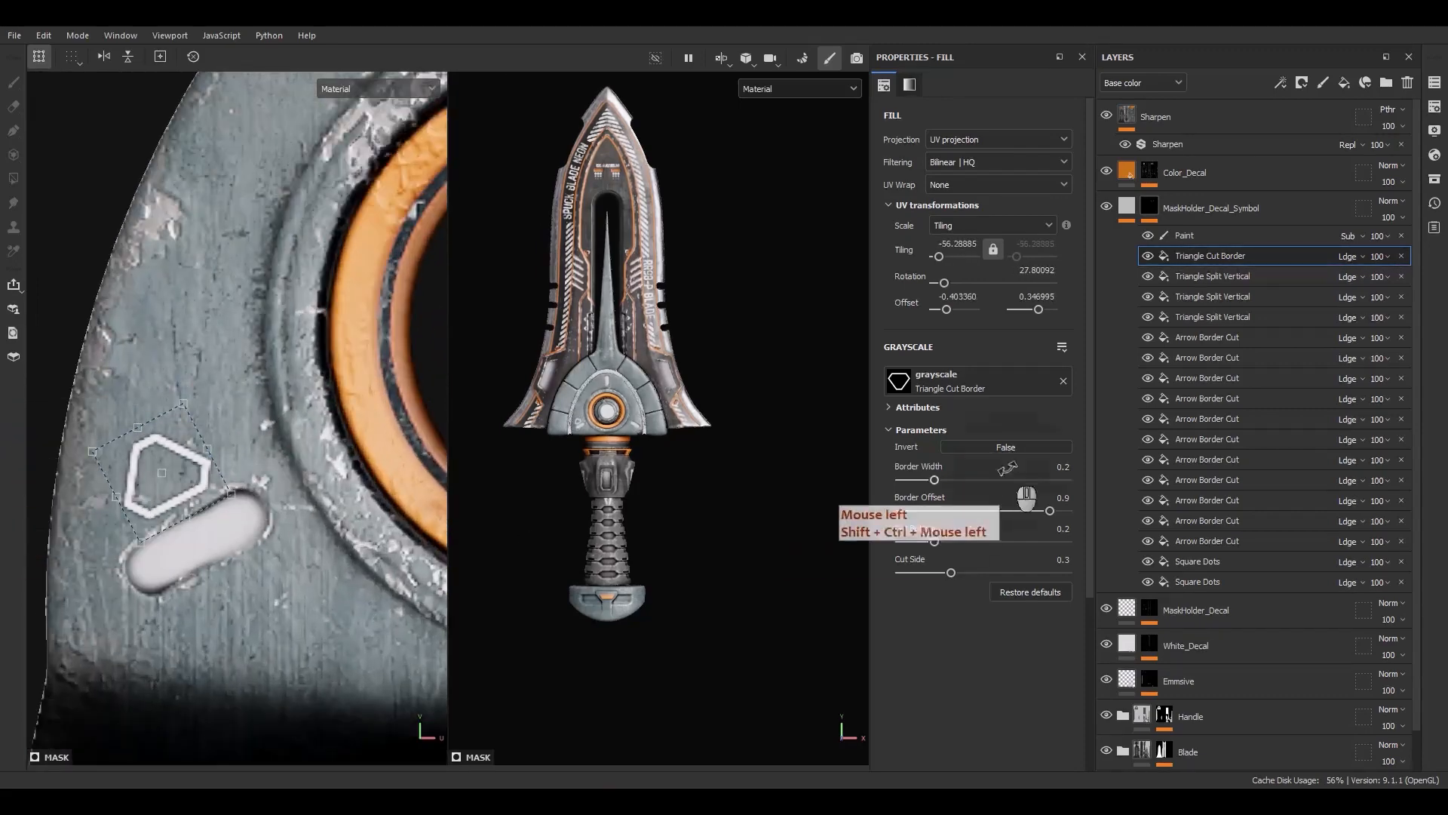
pyautogui.scroll(2, 309, 480)
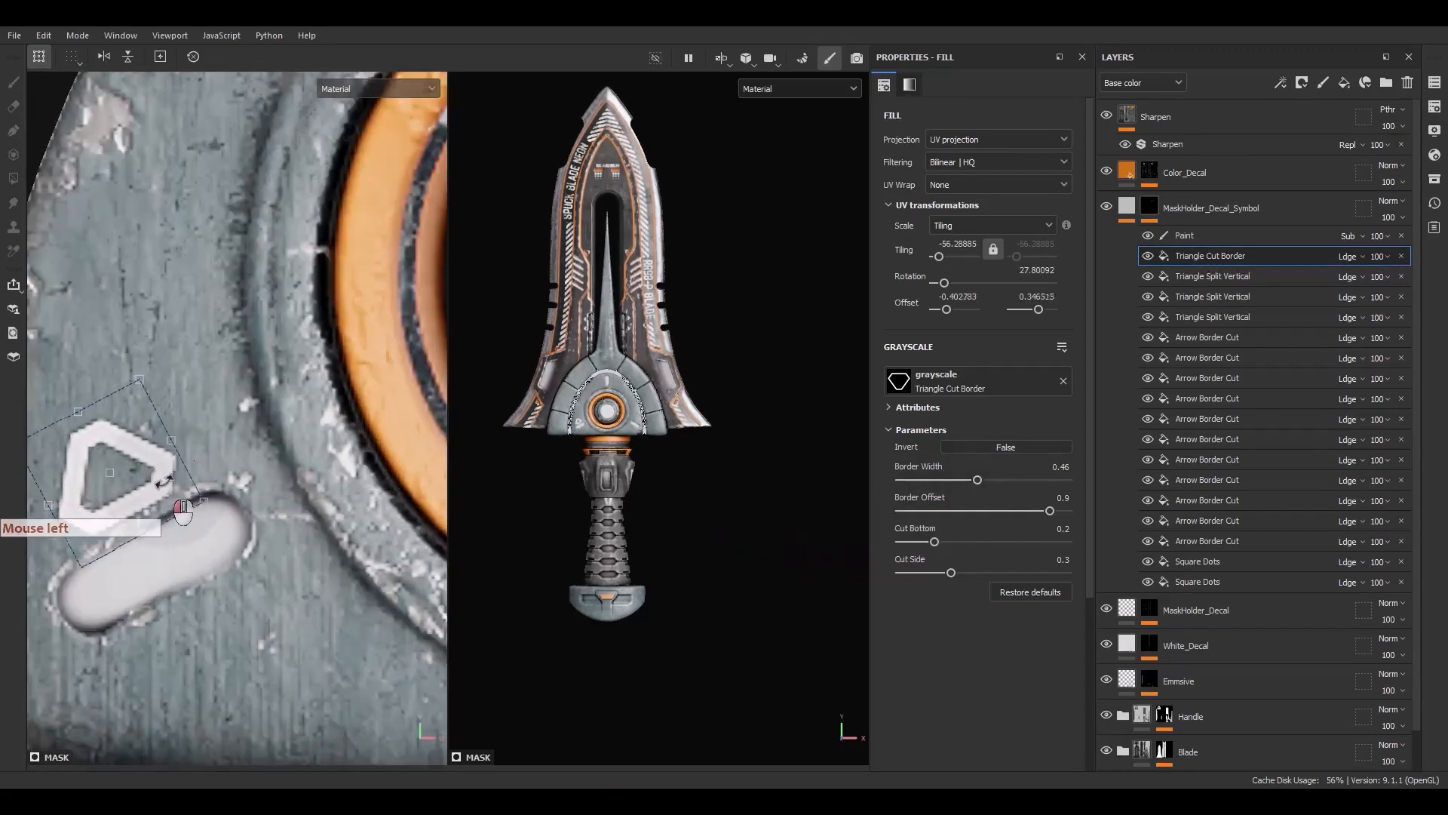
# Duplicate the triangle cut border and place the copy beside the opposite slot, rotated about 329°
pyautogui.hotkey('ctrl', 'd')
pyautogui.scroll(-3, 144, 449)
pyautogui.moveTo(132, 453); pyautogui.dragTo(411, 374)
pyautogui.keyDown('alt'); pyautogui.moveTo(351, 445); pyautogui.dragTo(168, 449, button='middle'); pyautogui.keyUp('alt')
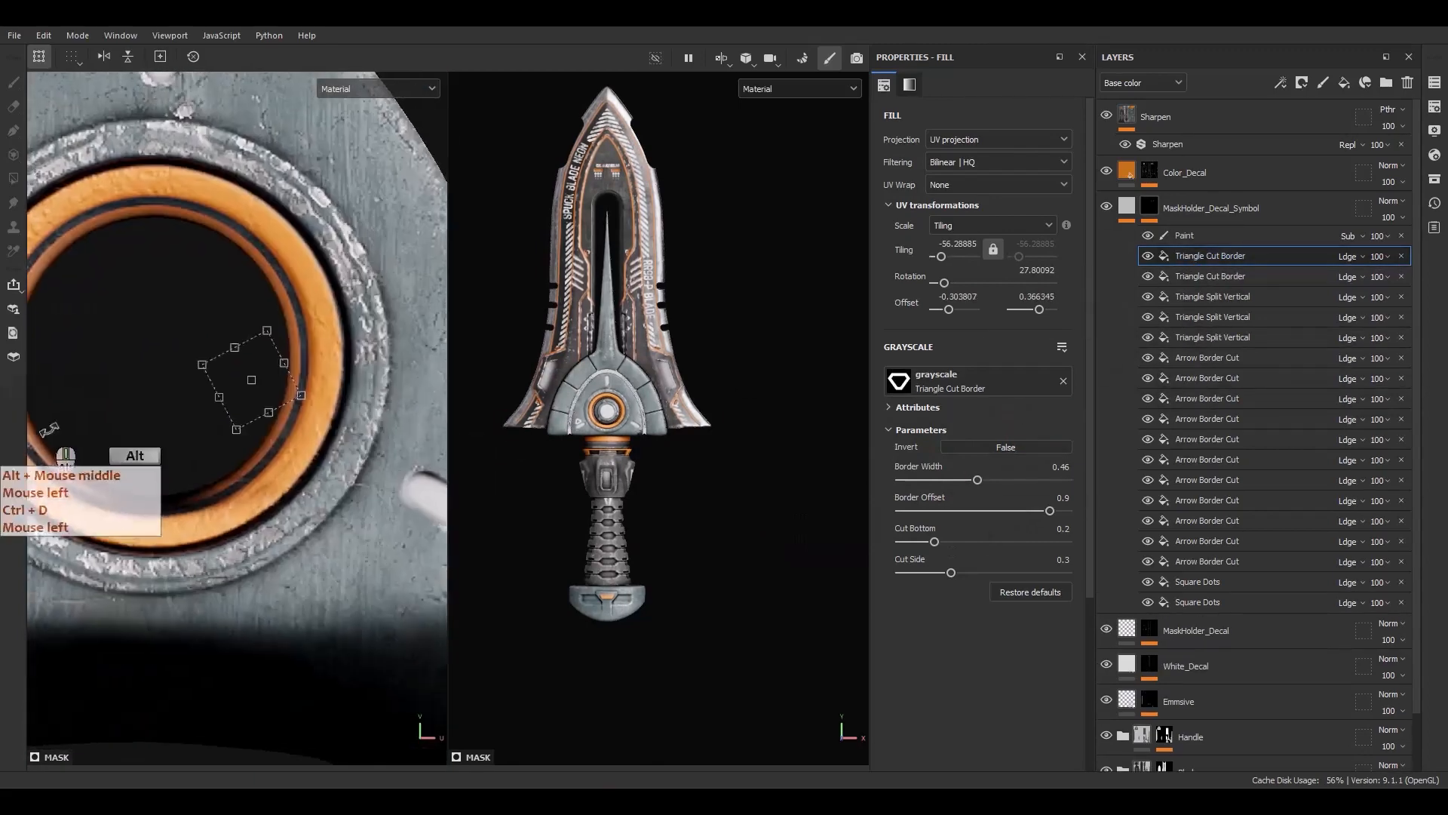
pyautogui.moveTo(238, 369); pyautogui.dragTo(426, 412)
pyautogui.keyDown('alt'); pyautogui.moveTo(396, 442); pyautogui.dragTo(177, 445, button='middle'); pyautogui.keyUp('alt')
pyautogui.scroll(2, 253, 438)
pyautogui.moveTo(248, 423); pyautogui.dragTo(287, 441)
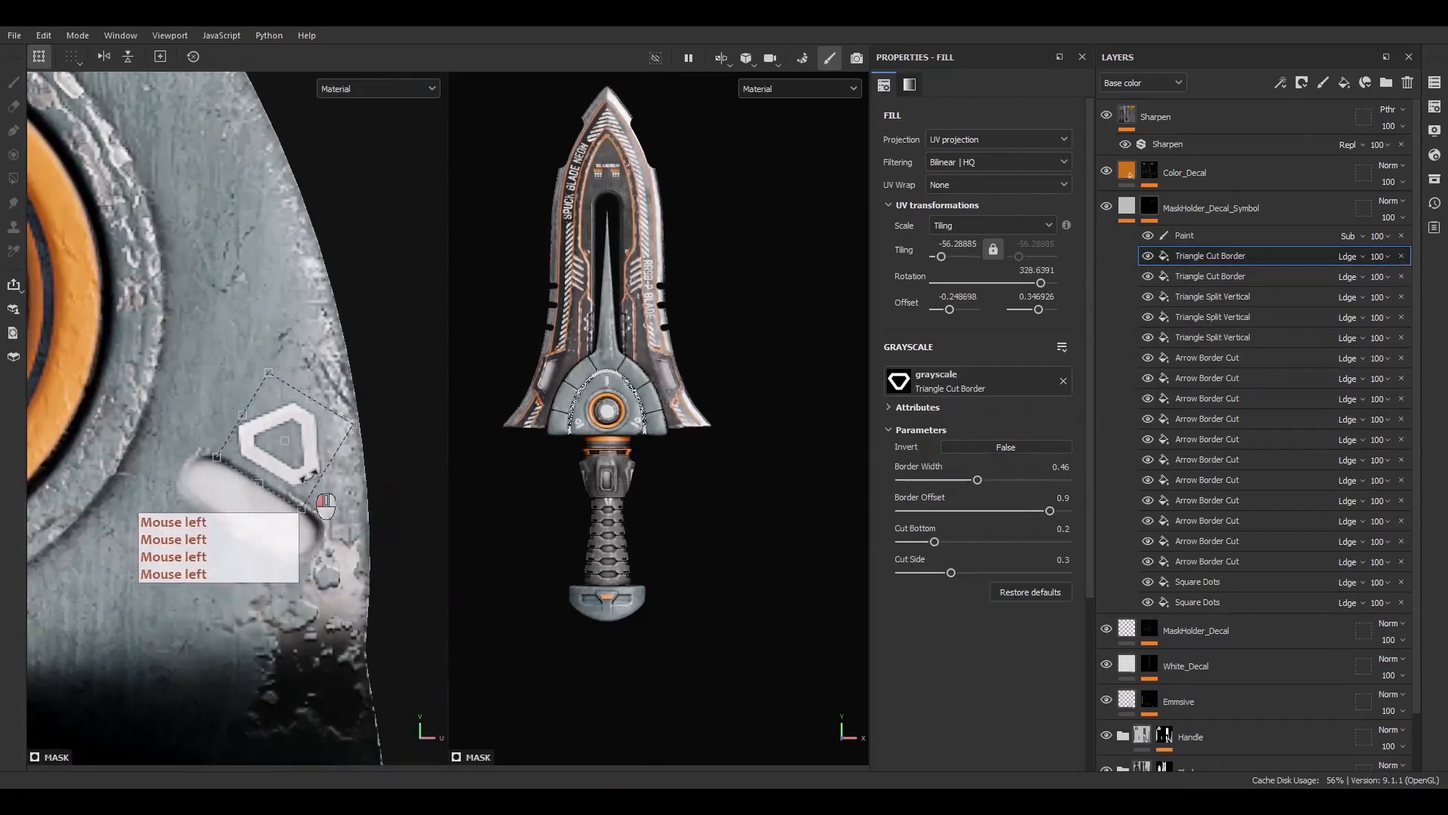
pyautogui.scroll(-5, 390, 492)
pyautogui.keyDown('alt'); pyautogui.moveTo(243, 518); pyautogui.dragTo(243, 423, button='middle'); pyautogui.keyUp('alt')
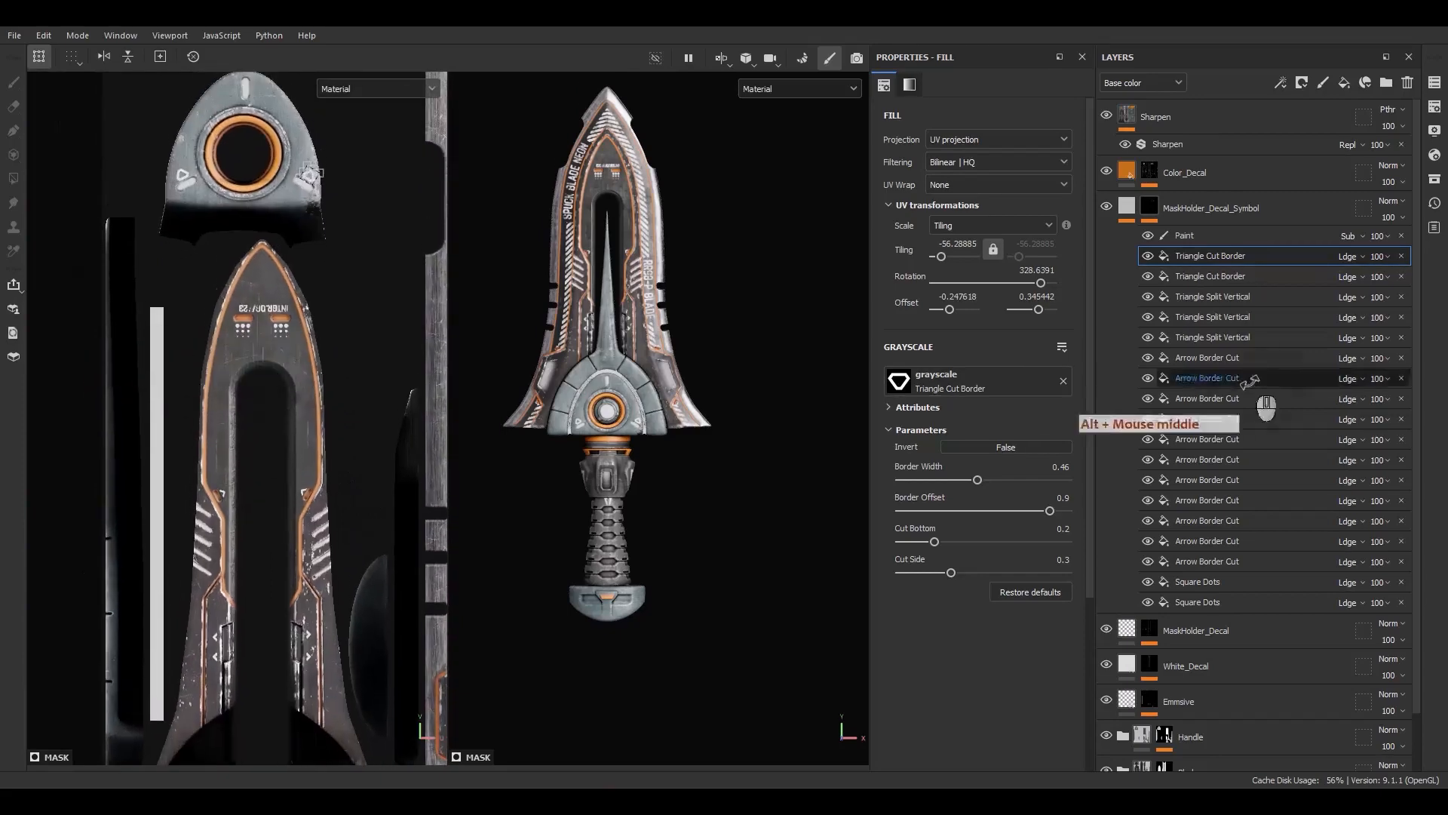
# Duplicate an arrow border cut and place it pointing right beside the slot above the guard ring, rotated 270° with border width 0.5
pyautogui.click(1207, 378)
pyautogui.hotkey('ctrl', 'd')
pyautogui.scroll(2, 305, 514)
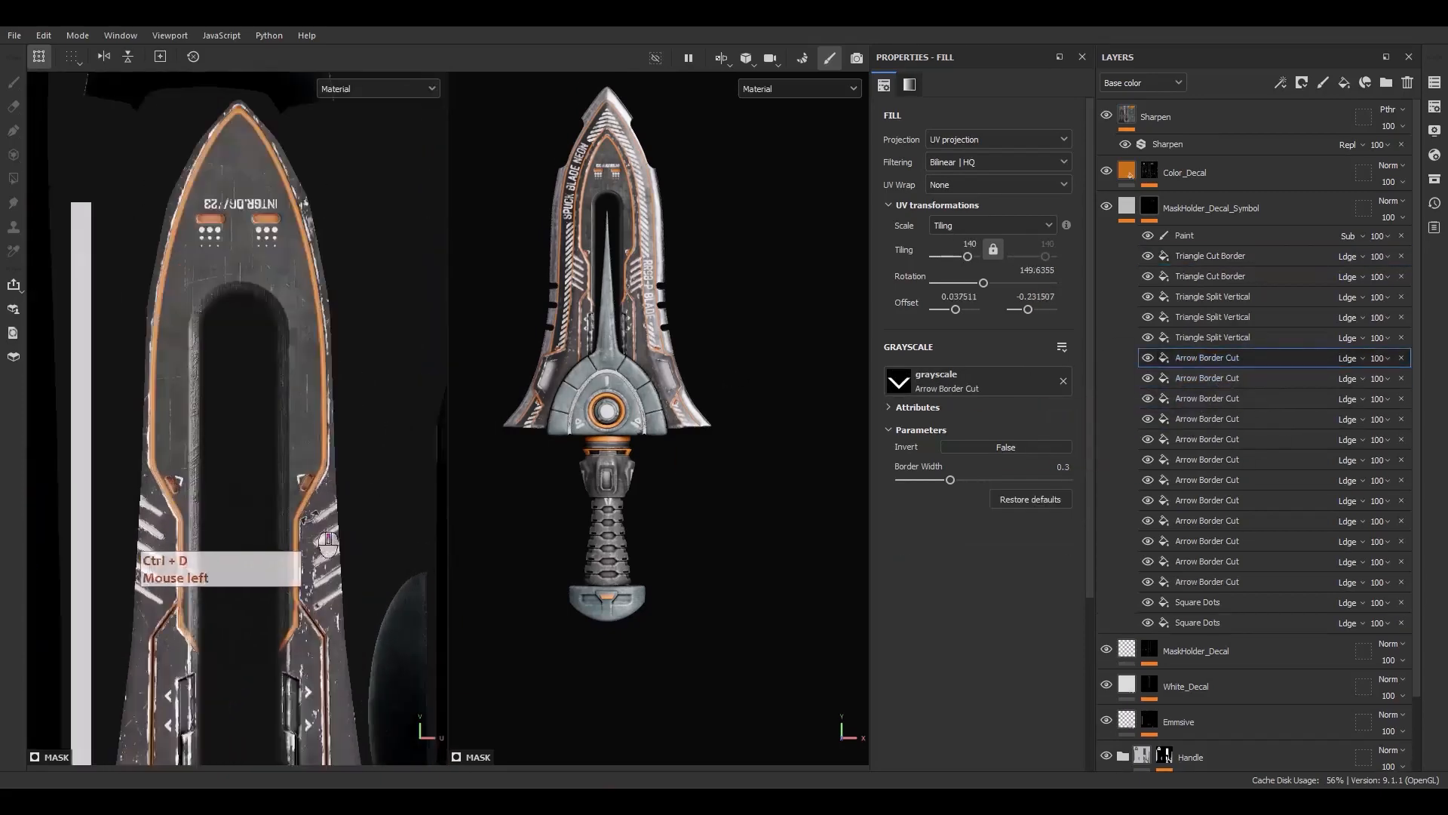
pyautogui.keyDown('alt'); pyautogui.moveTo(422, 671); pyautogui.dragTo(147, 504, button='middle'); pyautogui.keyUp('alt')
pyautogui.scroll(5, 351, 519)
pyautogui.keyDown('alt'); pyautogui.moveTo(95, 196); pyautogui.dragTo(301, 588, button='middle'); pyautogui.keyUp('alt')
pyautogui.scroll(-2, 298, 573)
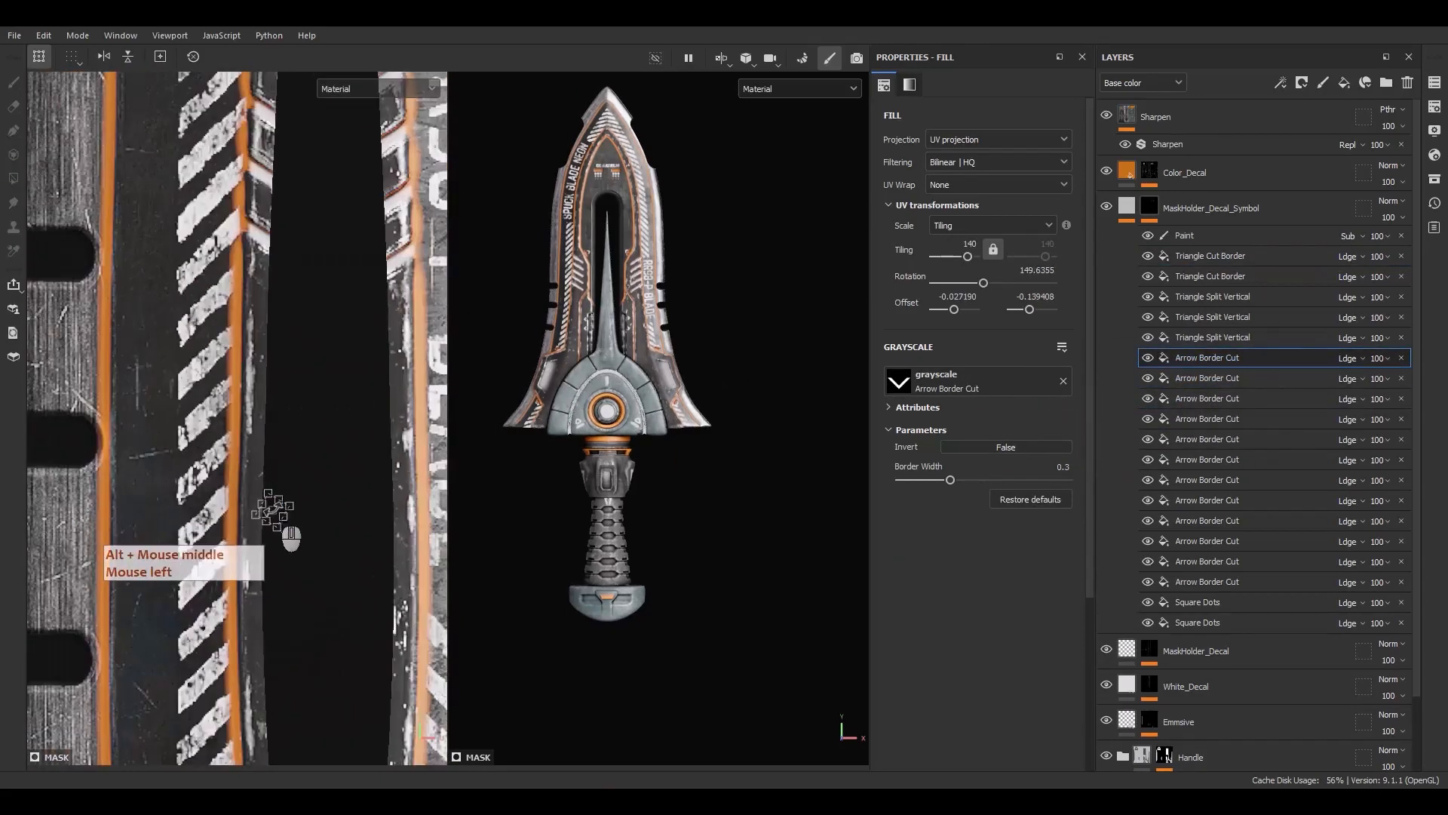
pyautogui.moveTo(273, 513); pyautogui.dragTo(61, 118)
pyautogui.keyDown('alt'); pyautogui.moveTo(123, 247); pyautogui.dragTo(295, 468, button='middle'); pyautogui.keyUp('alt')
pyautogui.scroll(-4, 296, 351)
pyautogui.moveTo(267, 343); pyautogui.dragTo(106, 98)
pyautogui.keyDown('alt'); pyautogui.moveTo(233, 355); pyautogui.dragTo(298, 472, button='middle'); pyautogui.keyUp('alt')
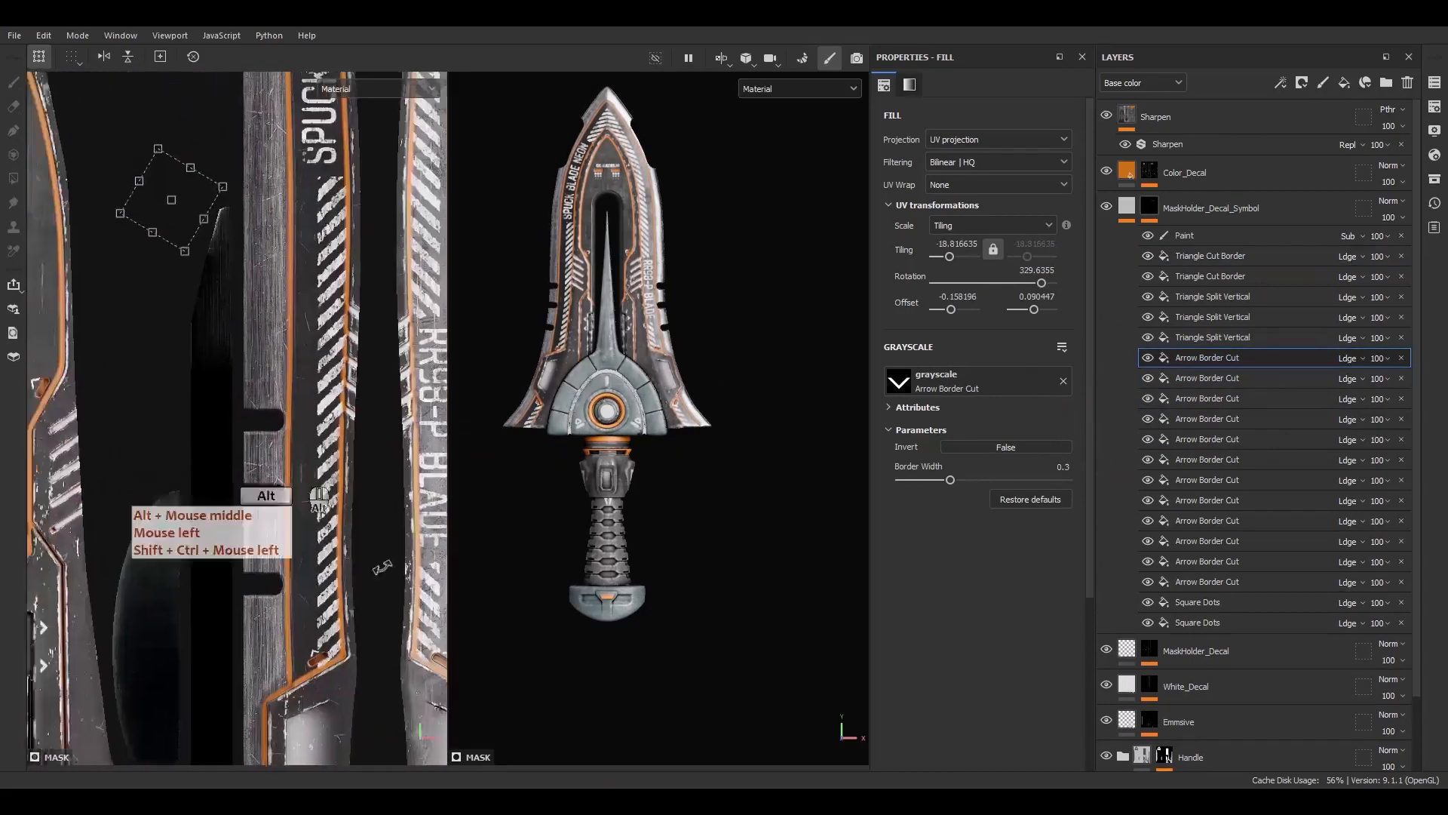
pyautogui.moveTo(385, 495); pyautogui.dragTo(287, 203)
pyautogui.keyDown('alt'); pyautogui.moveTo(287, 208); pyautogui.dragTo(348, 570, button='middle'); pyautogui.keyUp('alt')
pyautogui.moveTo(348, 562); pyautogui.dragTo(285, 398)
pyautogui.scroll(2, 313, 339)
pyautogui.moveTo(362, 324); pyautogui.dragTo(368, 354)
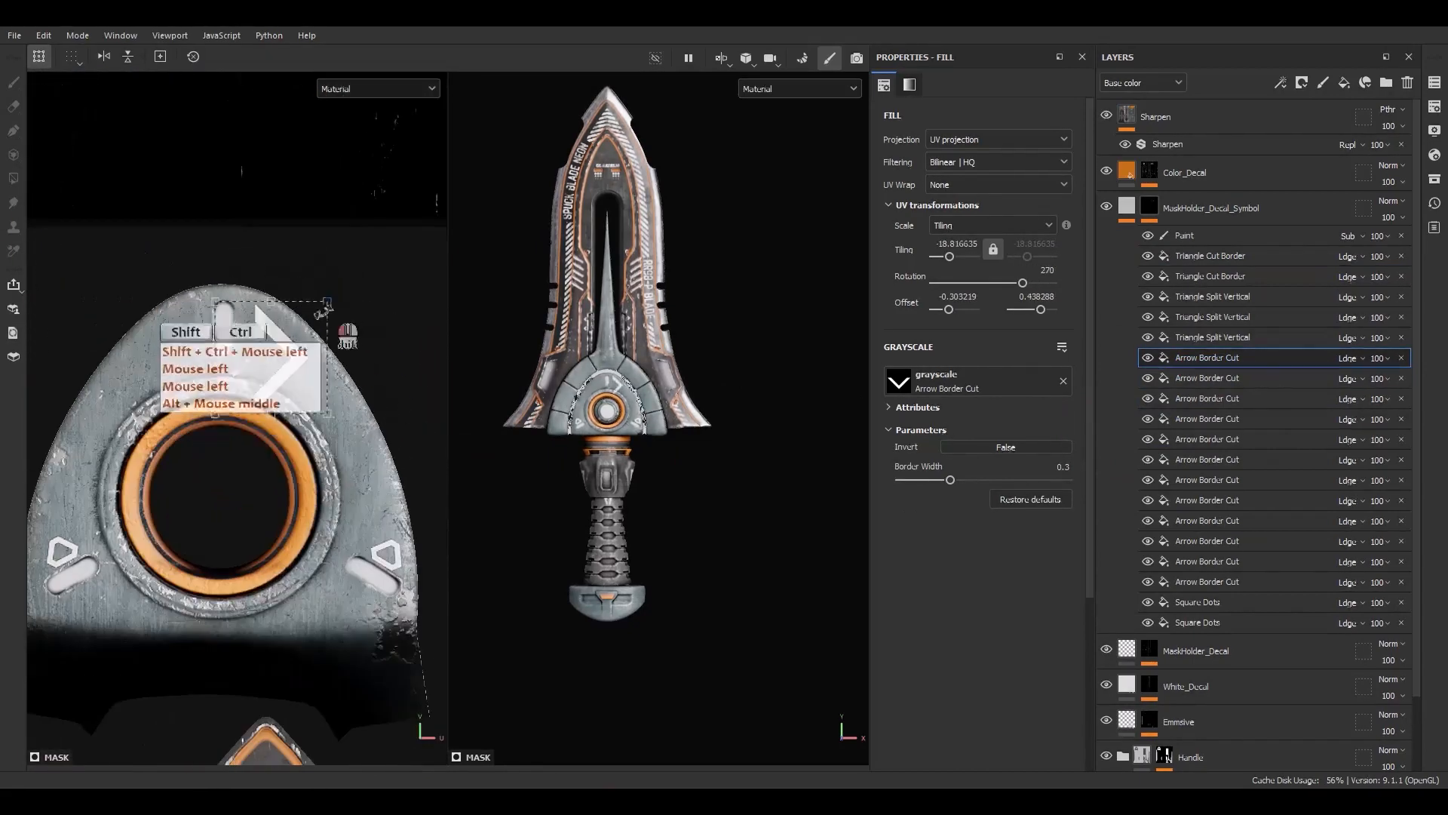
pyautogui.keyDown('ctrl'); pyautogui.keyDown('shift'); pyautogui.moveTo(324, 307); pyautogui.dragTo(300, 330); pyautogui.keyUp('shift'); pyautogui.keyUp('ctrl')
pyautogui.scroll(2, 282, 370)
pyautogui.moveTo(272, 378); pyautogui.dragTo(241, 341)
pyautogui.scroll(2, 236, 301)
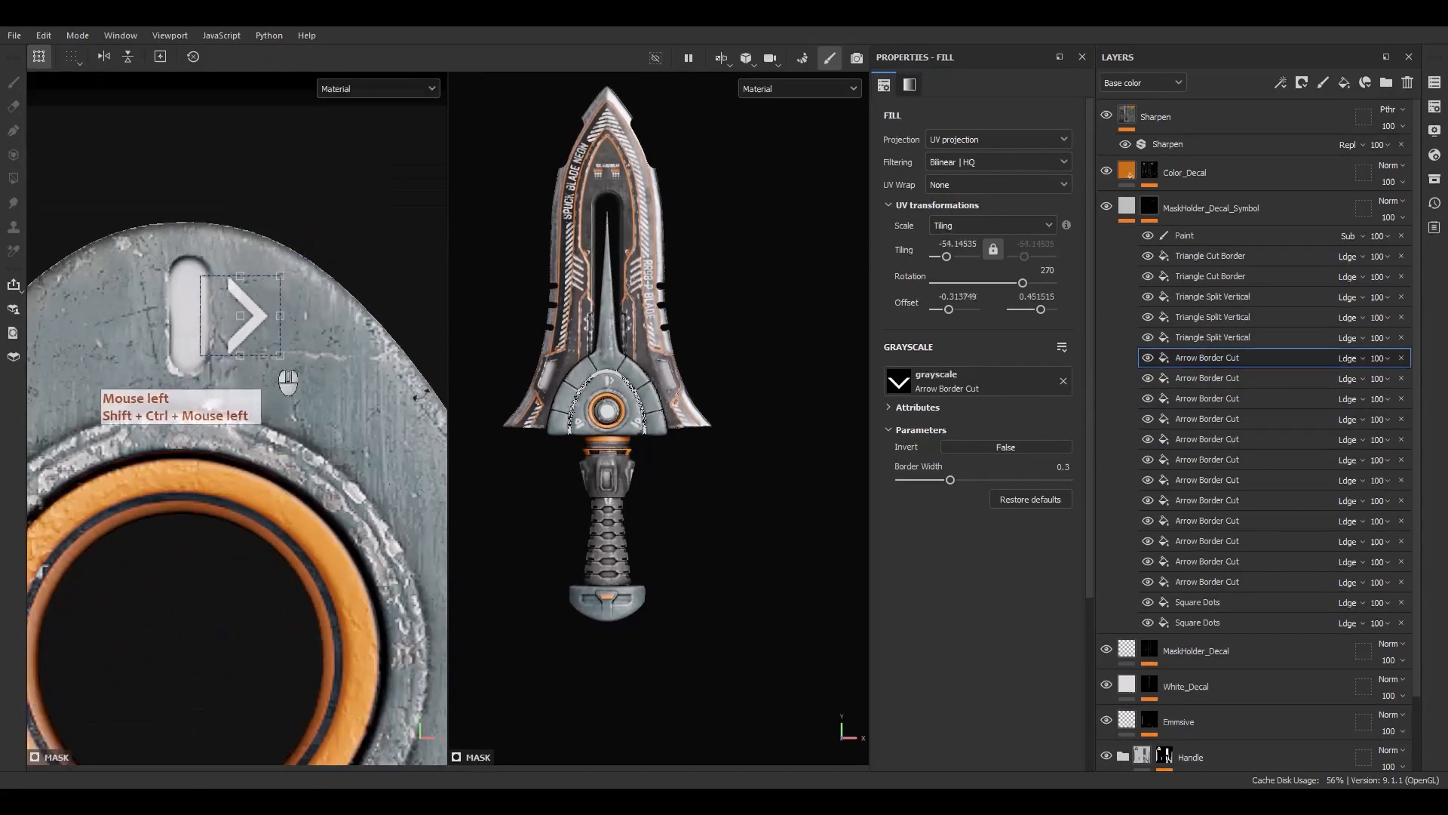
pyautogui.scroll(2, 45, 215)
pyautogui.moveTo(268, 325); pyautogui.dragTo(255, 321)
pyautogui.keyDown('alt'); pyautogui.moveTo(224, 312); pyautogui.dragTo(323, 362, button='middle'); pyautogui.keyUp('alt')
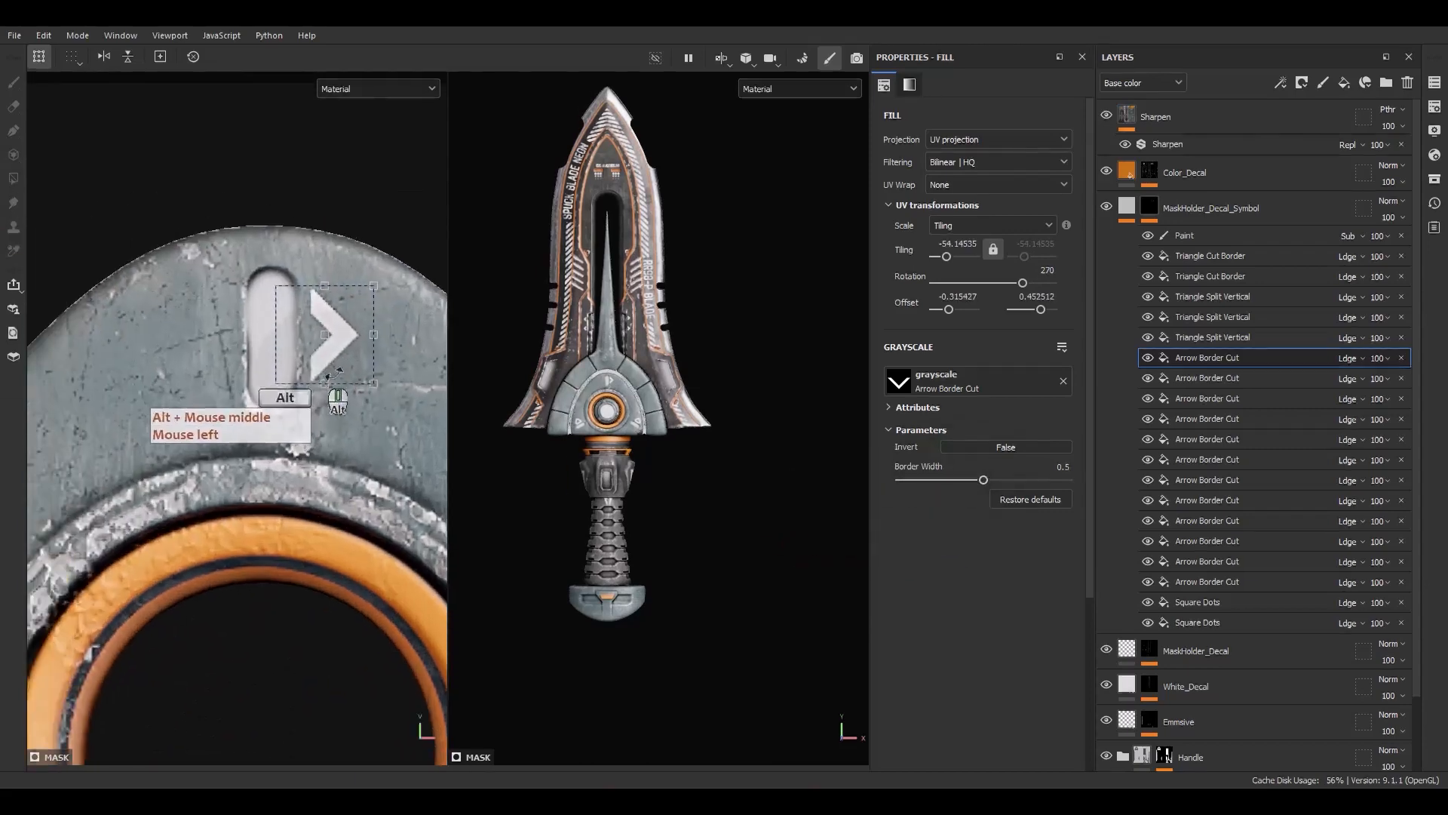
# Duplicate the arrow, rotate the copy to 90° and position the two arrows symmetrically on either side of the slot
pyautogui.click(1230, 357)
pyautogui.hotkey('ctrl', 'd')
pyautogui.keyDown('shift'); pyautogui.moveTo(406, 294); pyautogui.dragTo(281, 436); pyautogui.keyUp('shift')
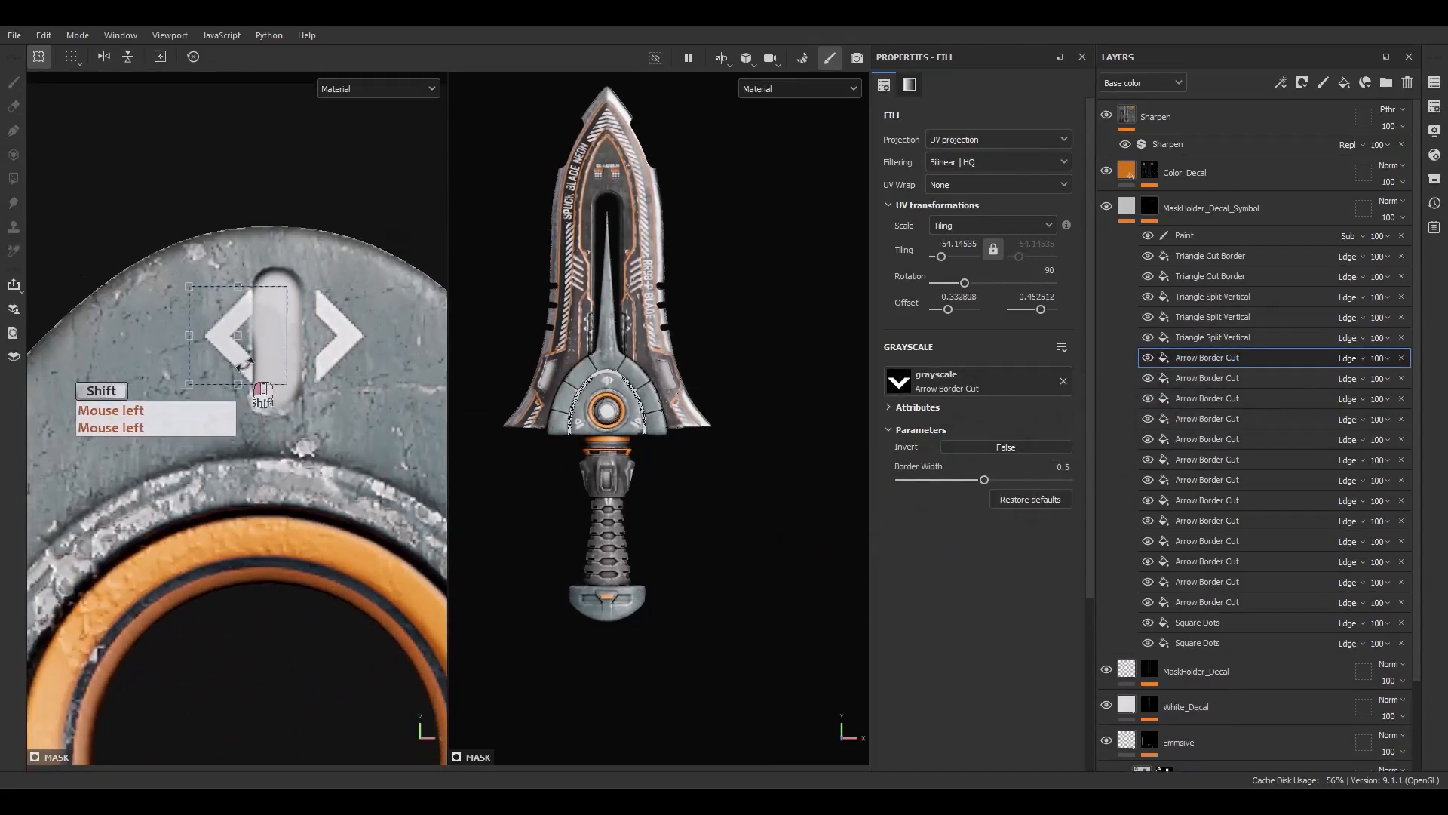
pyautogui.scroll(2, 231, 355)
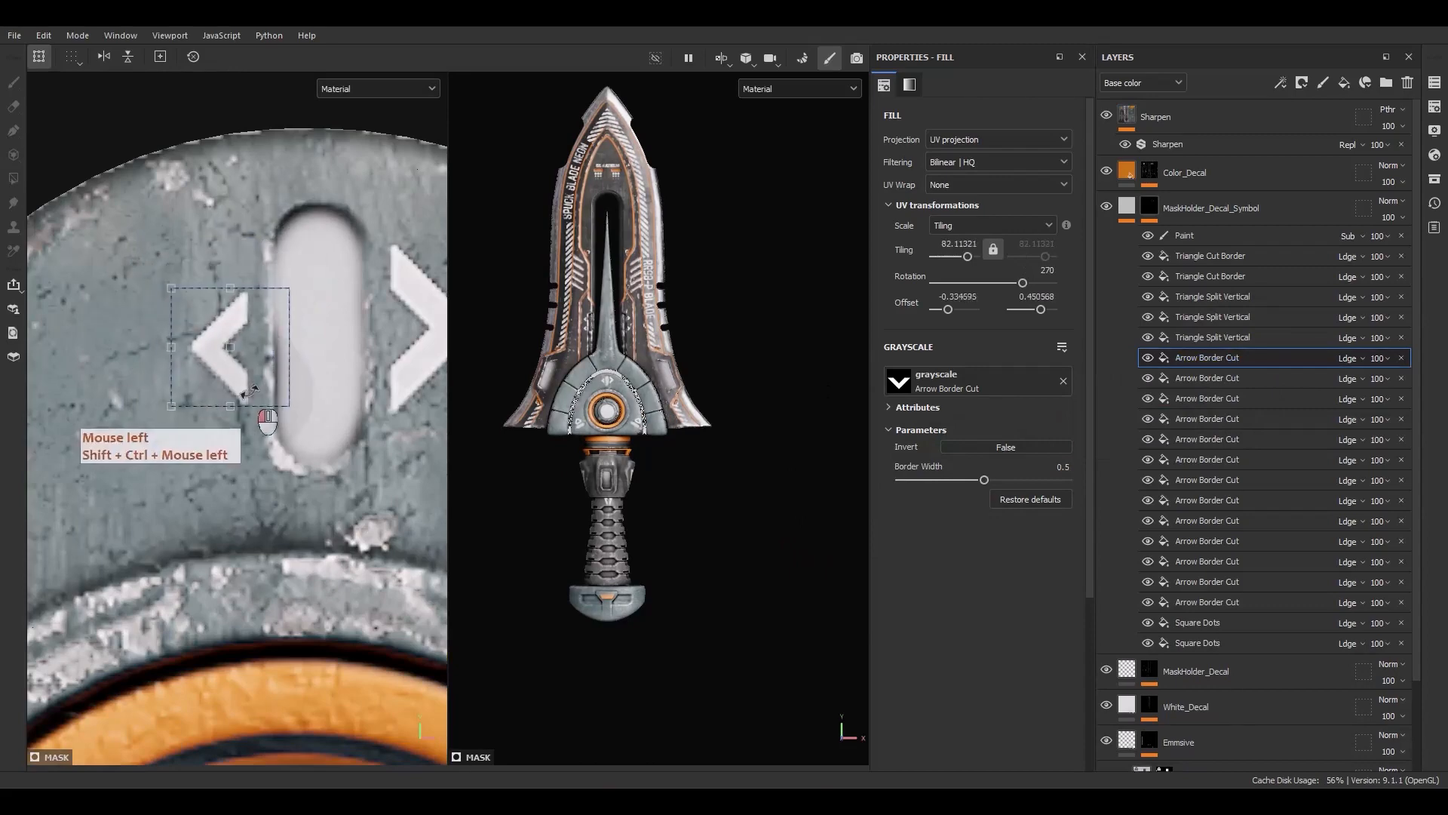
pyautogui.click(1401, 378)
pyautogui.hotkey('ctrl', 'd')
pyautogui.keyDown('shift'); pyautogui.moveTo(261, 380); pyautogui.dragTo(431, 380); pyautogui.keyUp('shift')
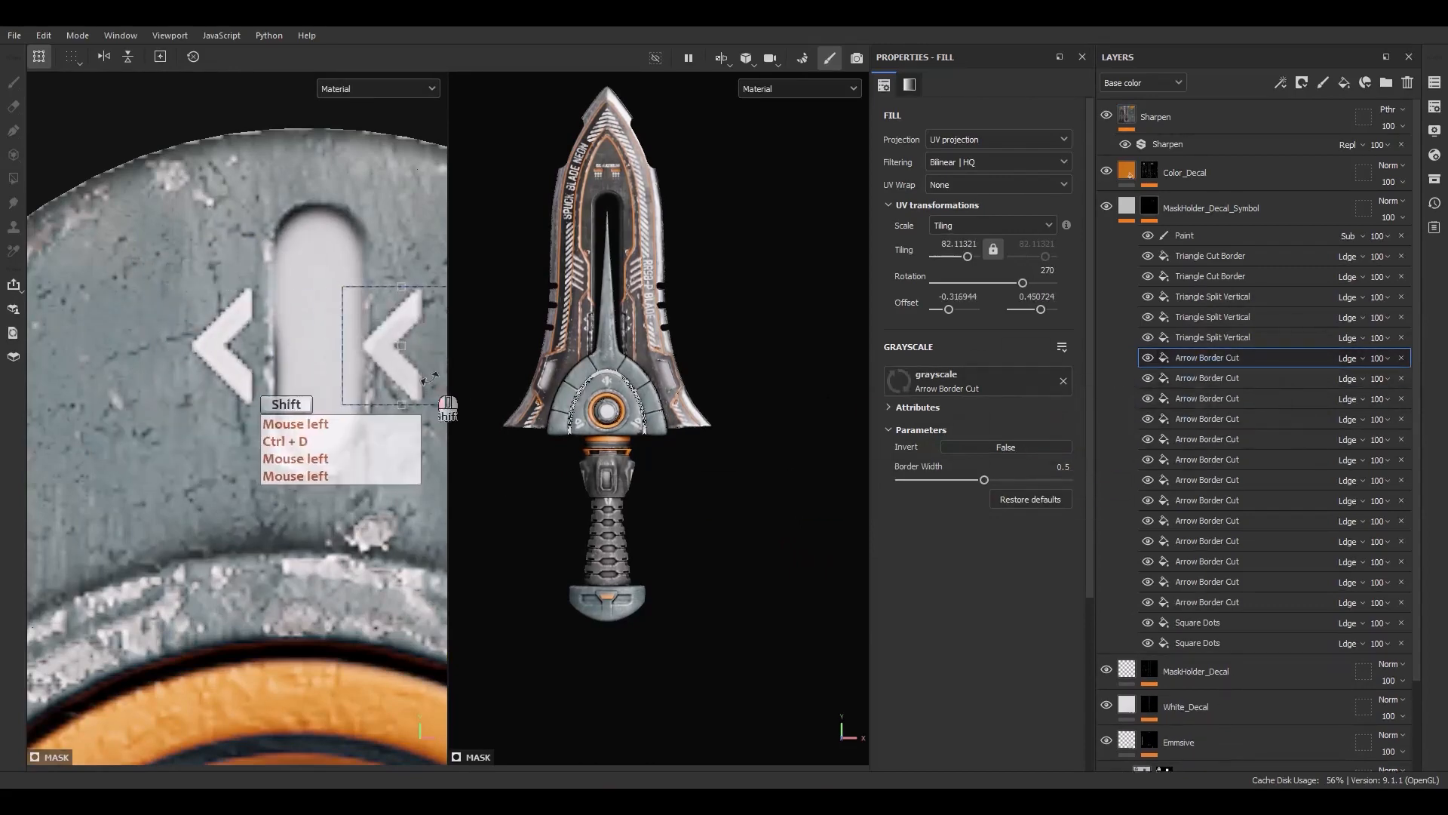
pyautogui.keyDown('shift'); pyautogui.moveTo(407, 264); pyautogui.dragTo(431, 432); pyautogui.keyUp('shift')
pyautogui.keyDown('alt'); pyautogui.moveTo(410, 384); pyautogui.dragTo(391, 383, button='middle'); pyautogui.keyUp('alt')
pyautogui.scroll(2, 390, 383)
pyautogui.scroll(10, 605, 382)
pyautogui.keyDown('alt'); pyautogui.moveTo(607, 369); pyautogui.dragTo(640, 371, button='middle'); pyautogui.keyUp('alt')
pyautogui.scroll(2, 640, 371)
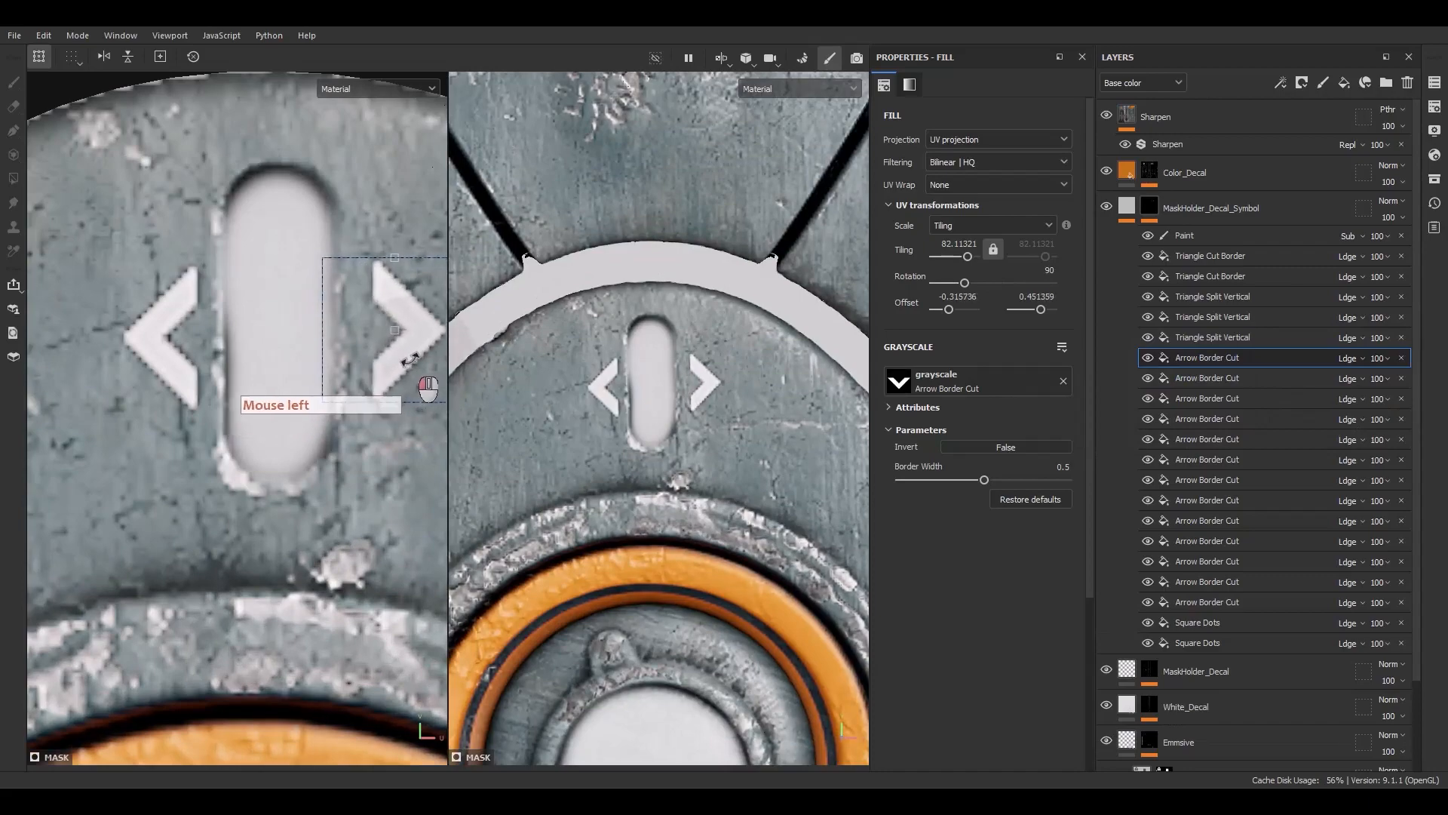
pyautogui.moveTo(409, 359); pyautogui.dragTo(406, 361)
pyautogui.click(1214, 379)
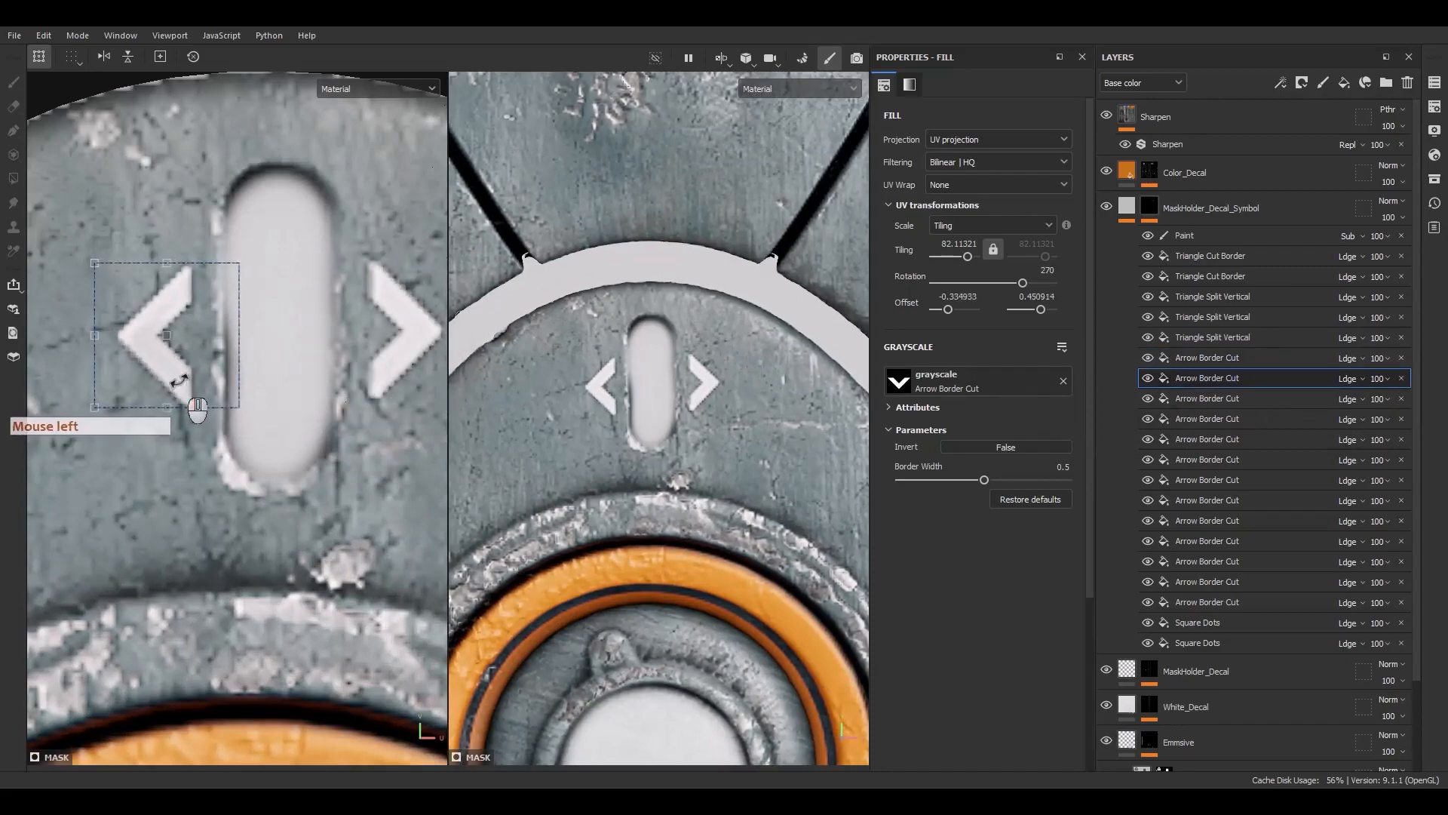
pyautogui.scroll(-3, 554, 412)
pyautogui.scroll(3, 561, 430)
pyautogui.keyDown('alt'); pyautogui.moveTo(603, 437); pyautogui.dragTo(631, 453); pyautogui.keyUp('alt')
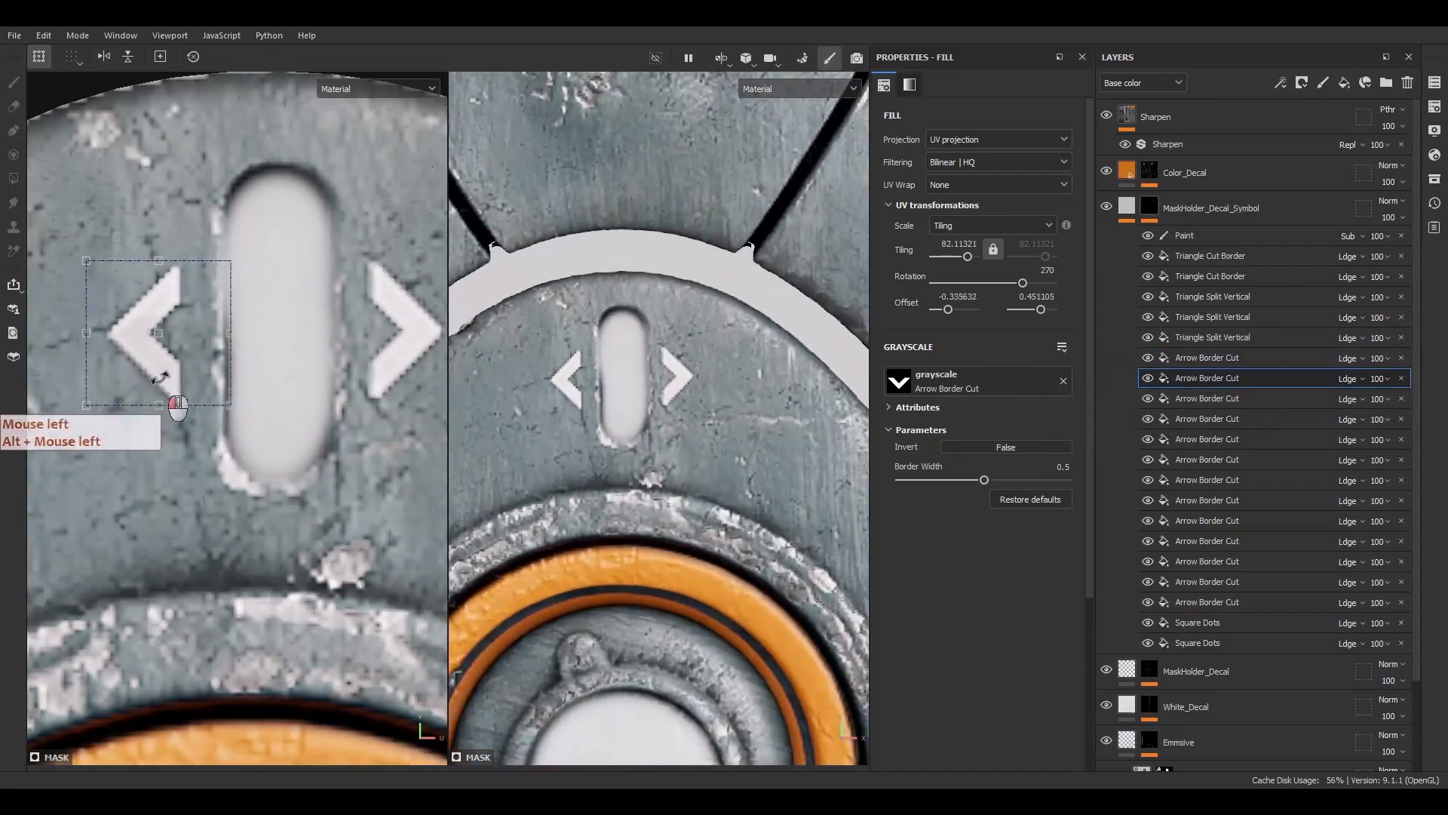
pyautogui.click(1222, 358)
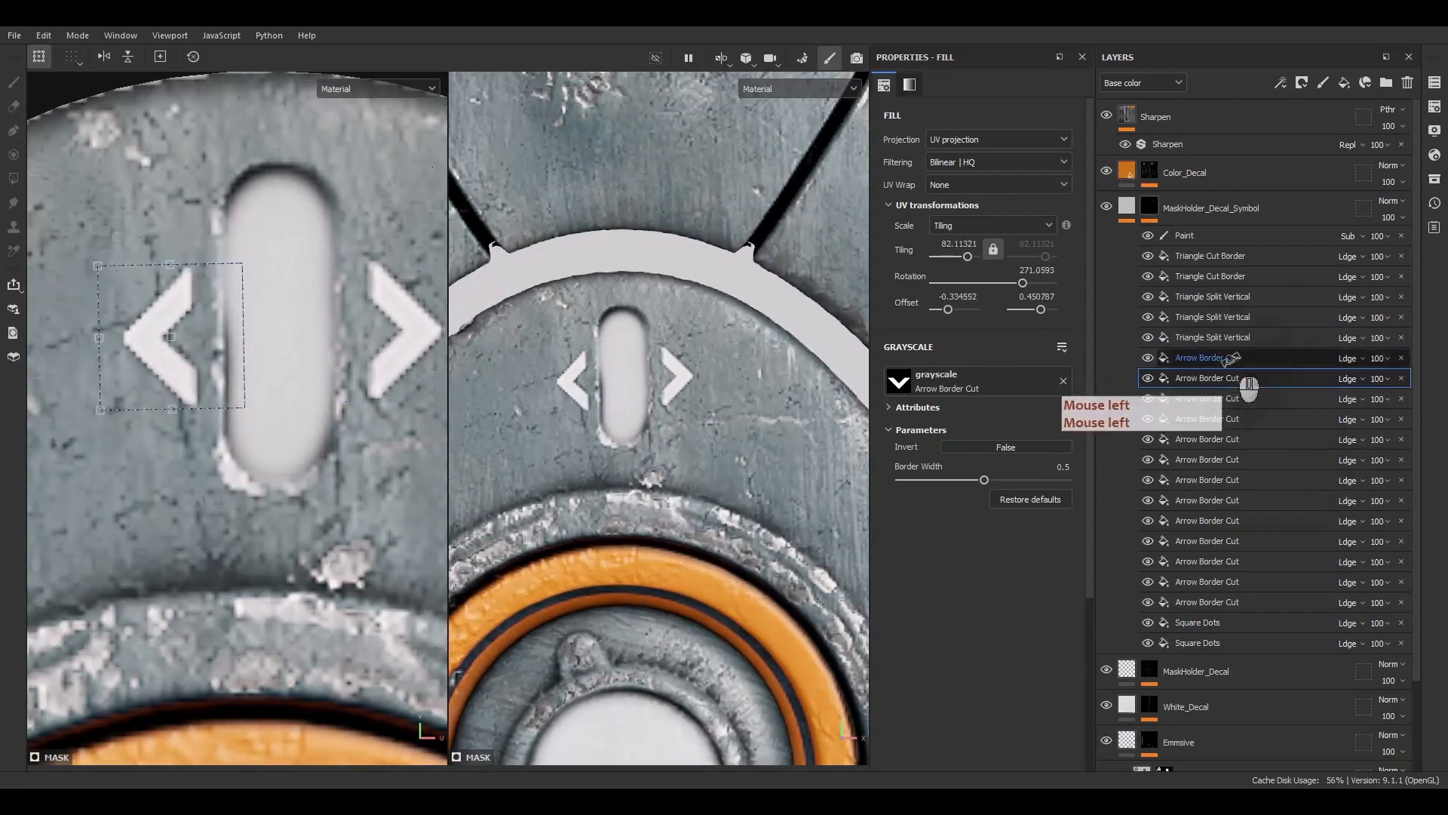
# Zoom out both views to inspect the arrow pair on the handle
pyautogui.moveTo(400, 225); pyautogui.dragTo(389, 374)
pyautogui.scroll(-5, 323, 394)
pyautogui.scroll(-8, 690, 447)
pyautogui.keyDown('alt'); pyautogui.moveTo(682, 483); pyautogui.dragTo(665, 339, button='middle'); pyautogui.keyUp('alt')
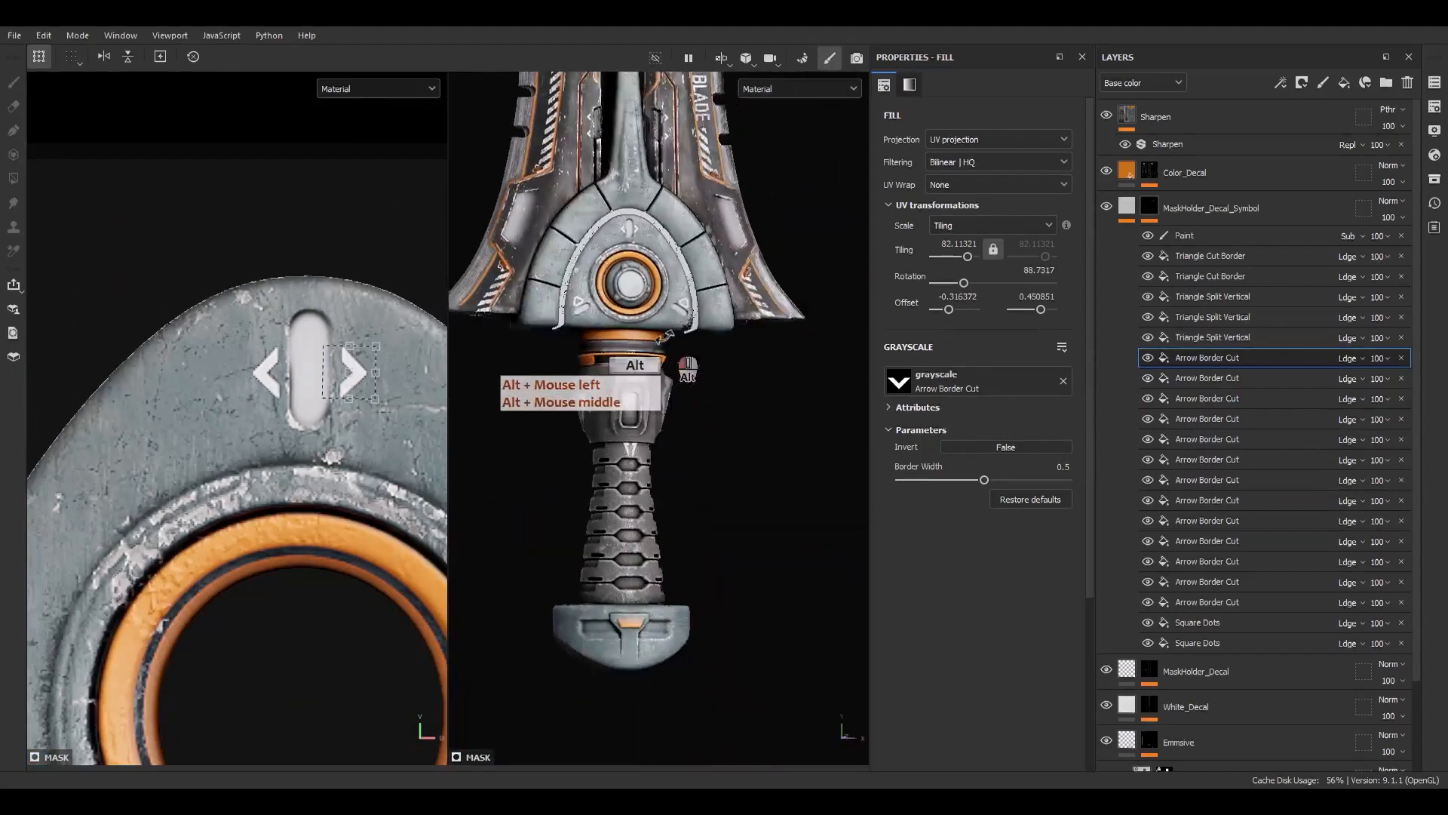
pyautogui.keyDown('alt'); pyautogui.keyDown('shift'); pyautogui.moveTo(666, 340); pyautogui.dragTo(630, 361); pyautogui.keyUp('shift'); pyautogui.keyUp('alt')
pyautogui.scroll(-7, 626, 369)
pyautogui.keyDown('alt'); pyautogui.moveTo(624, 396); pyautogui.dragTo(640, 499, button='middle'); pyautogui.keyUp('alt')
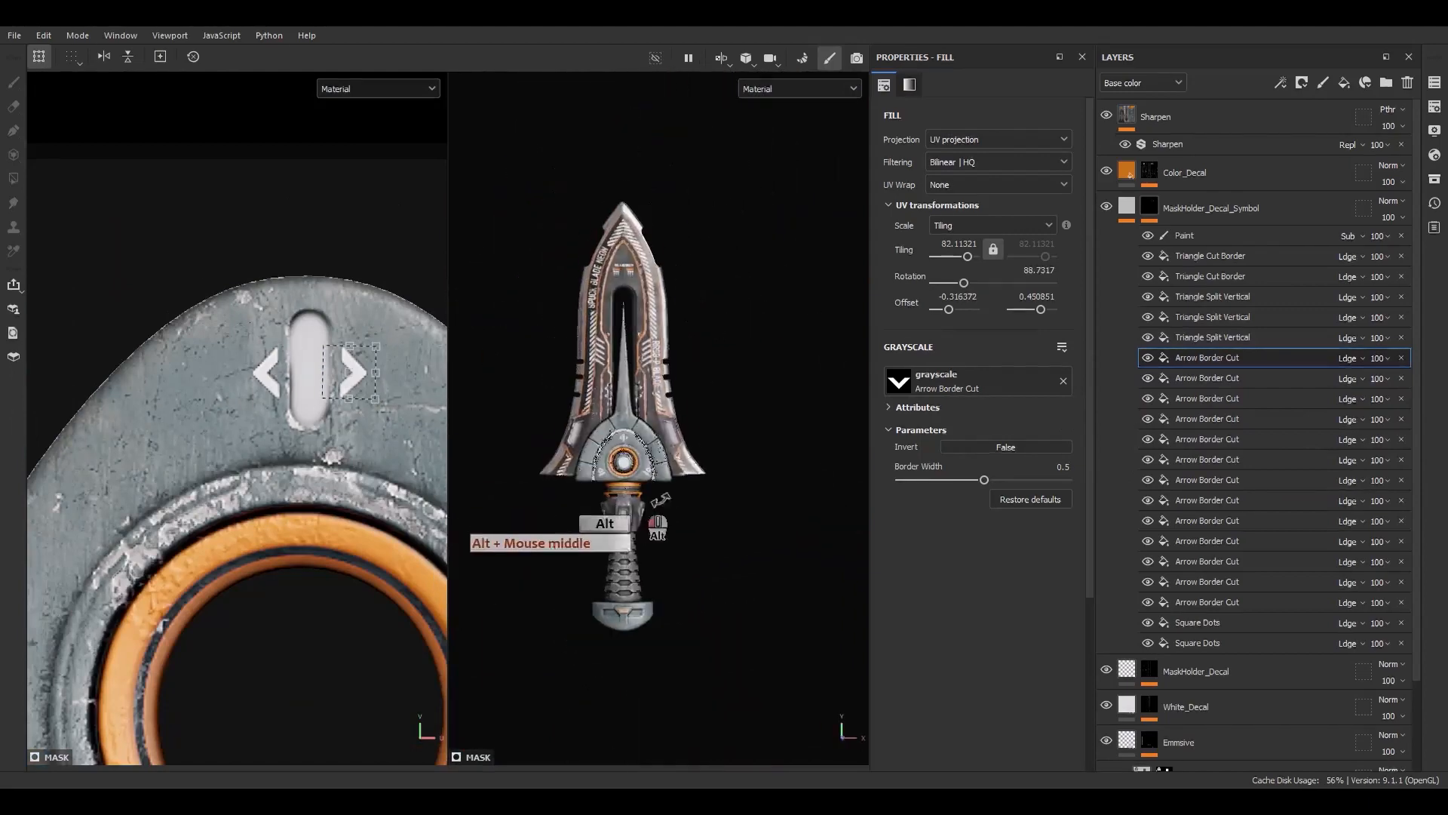
pyautogui.keyDown('alt'); pyautogui.moveTo(640, 499); pyautogui.dragTo(610, 500); pyautogui.keyUp('alt')
# Add an anchor point to the MaskHolder_Decal_Symbol layer's mask
pyautogui.click(1129, 210)
pyautogui.click(1410, 236)
pyautogui.click(1151, 173)
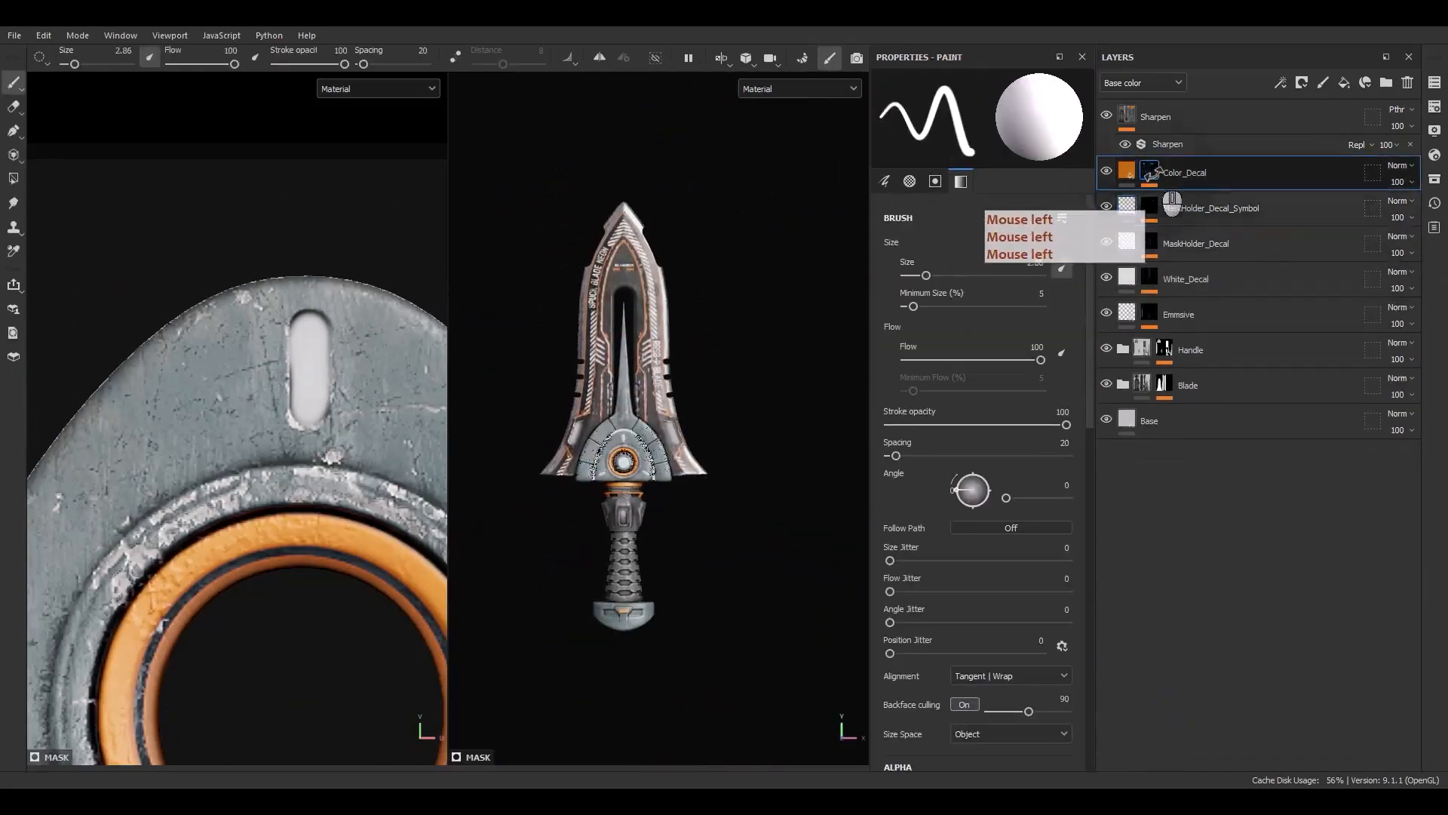
pyautogui.rightClick(1190, 204)
pyautogui.click(1234, 453)
pyautogui.click(950, 380)
pyautogui.click(1052, 384)
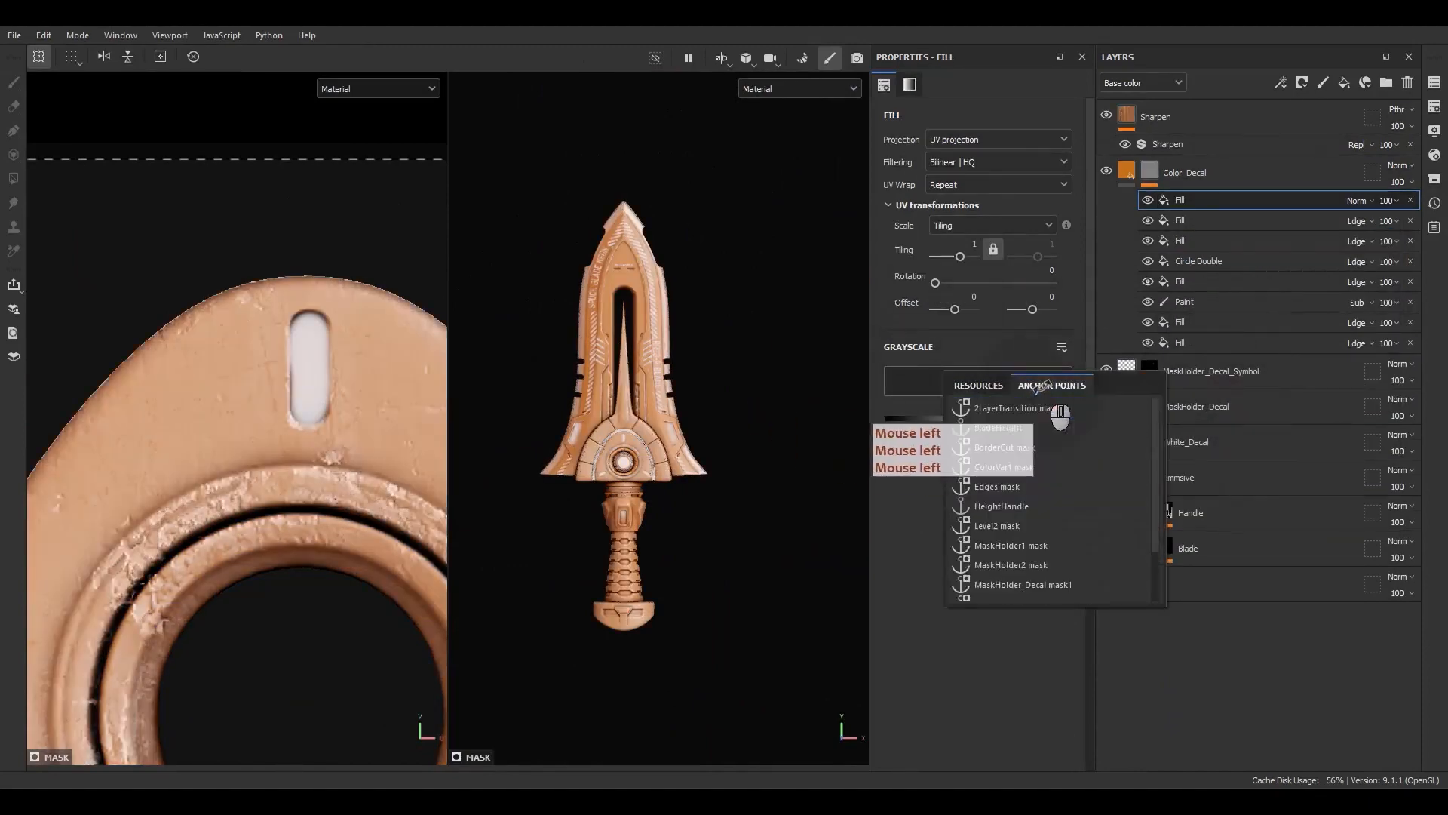
pyautogui.scroll(-1, 1039, 582)
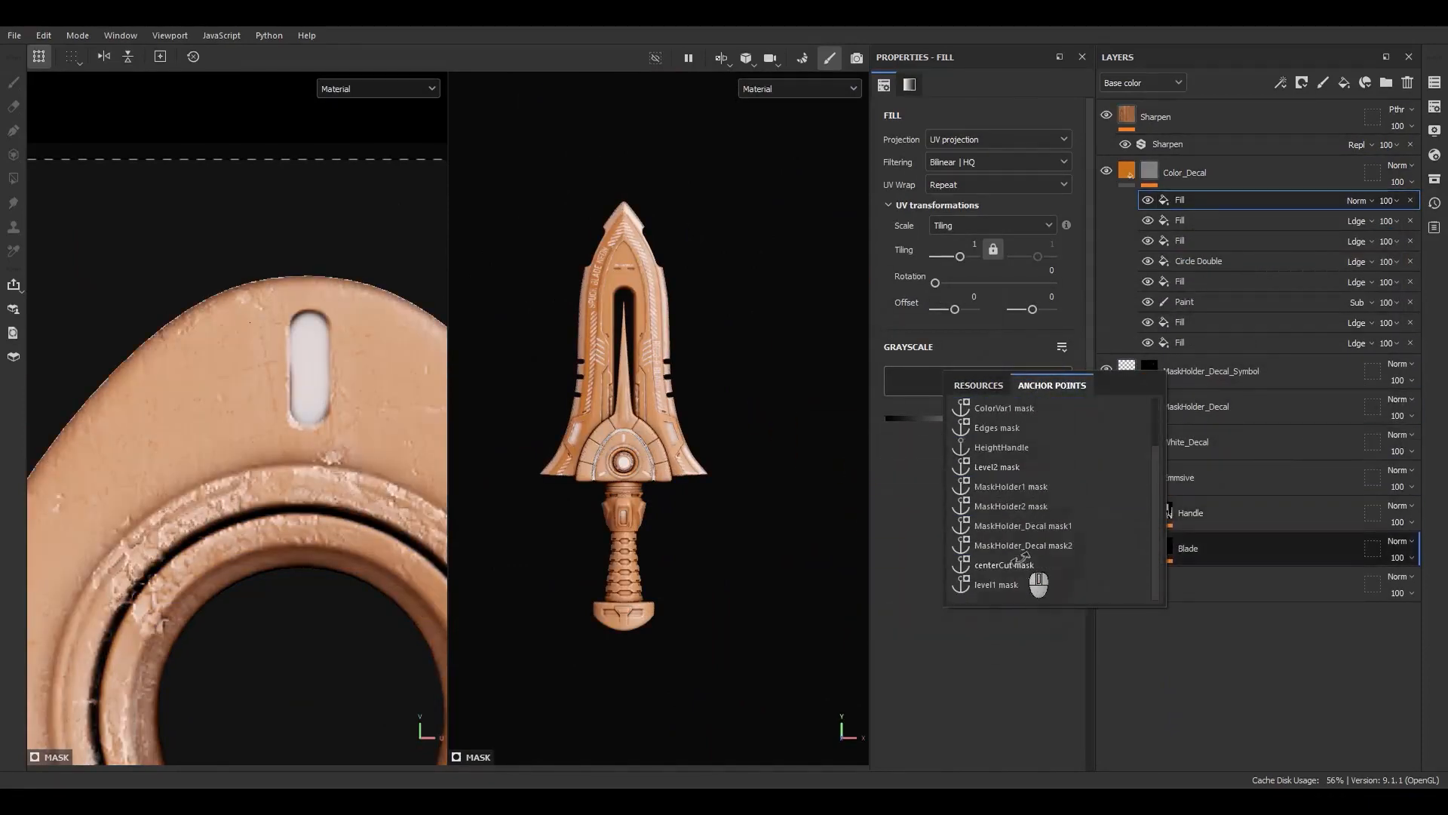
pyautogui.click(1181, 366)
pyautogui.click(1151, 370)
pyautogui.rightClick(1197, 397)
pyautogui.click(1250, 735)
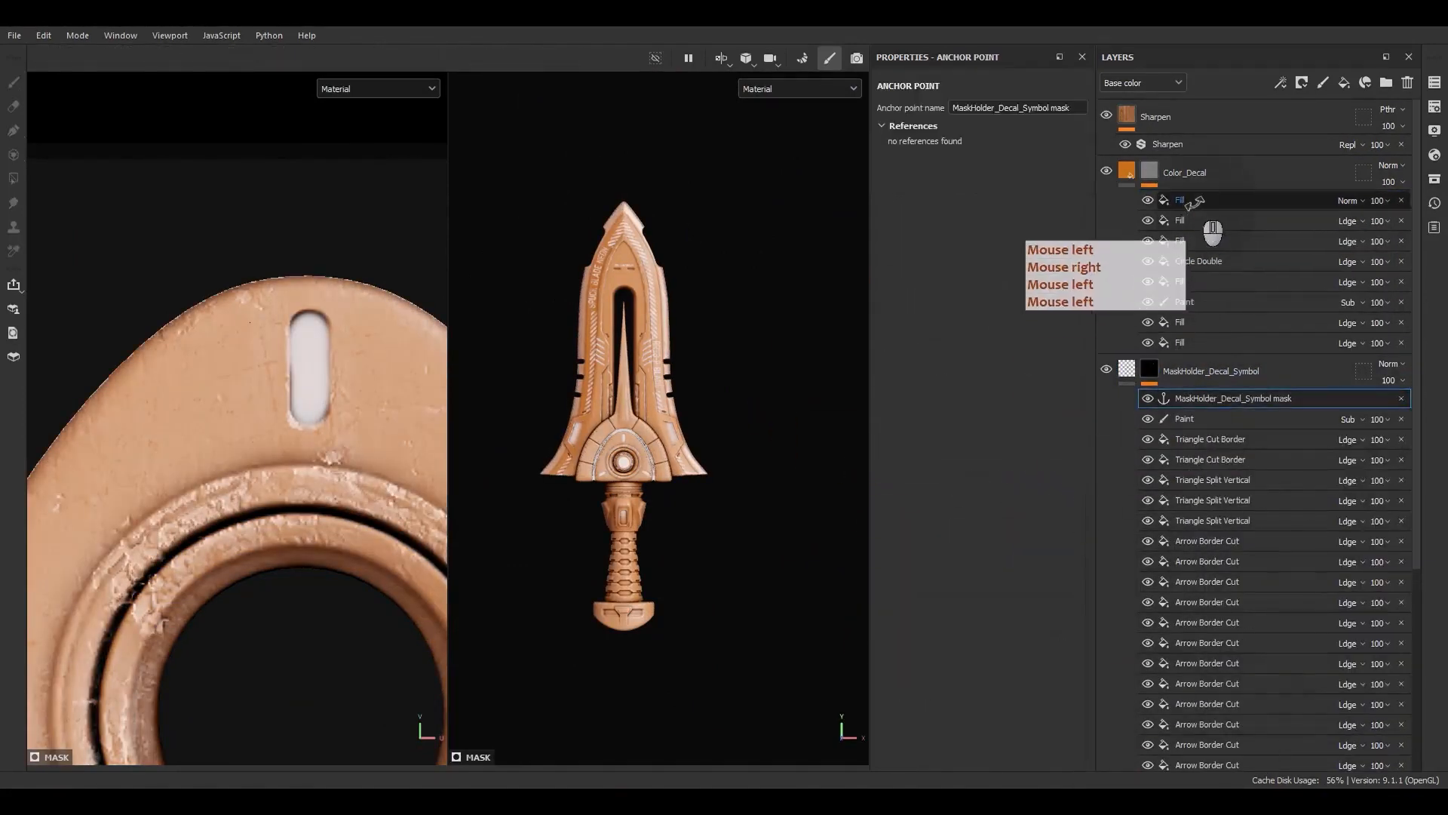
# Set Color_Decal's top fill effect to Linear Dodge and source its grayscale from the MaskHolder_Decal_Symbol mask anchor point
pyautogui.click(1191, 200)
pyautogui.click(1349, 201)
pyautogui.click(1374, 344)
pyautogui.click(988, 386)
pyautogui.click(1084, 405)
pyautogui.scroll(-1, 1093, 445)
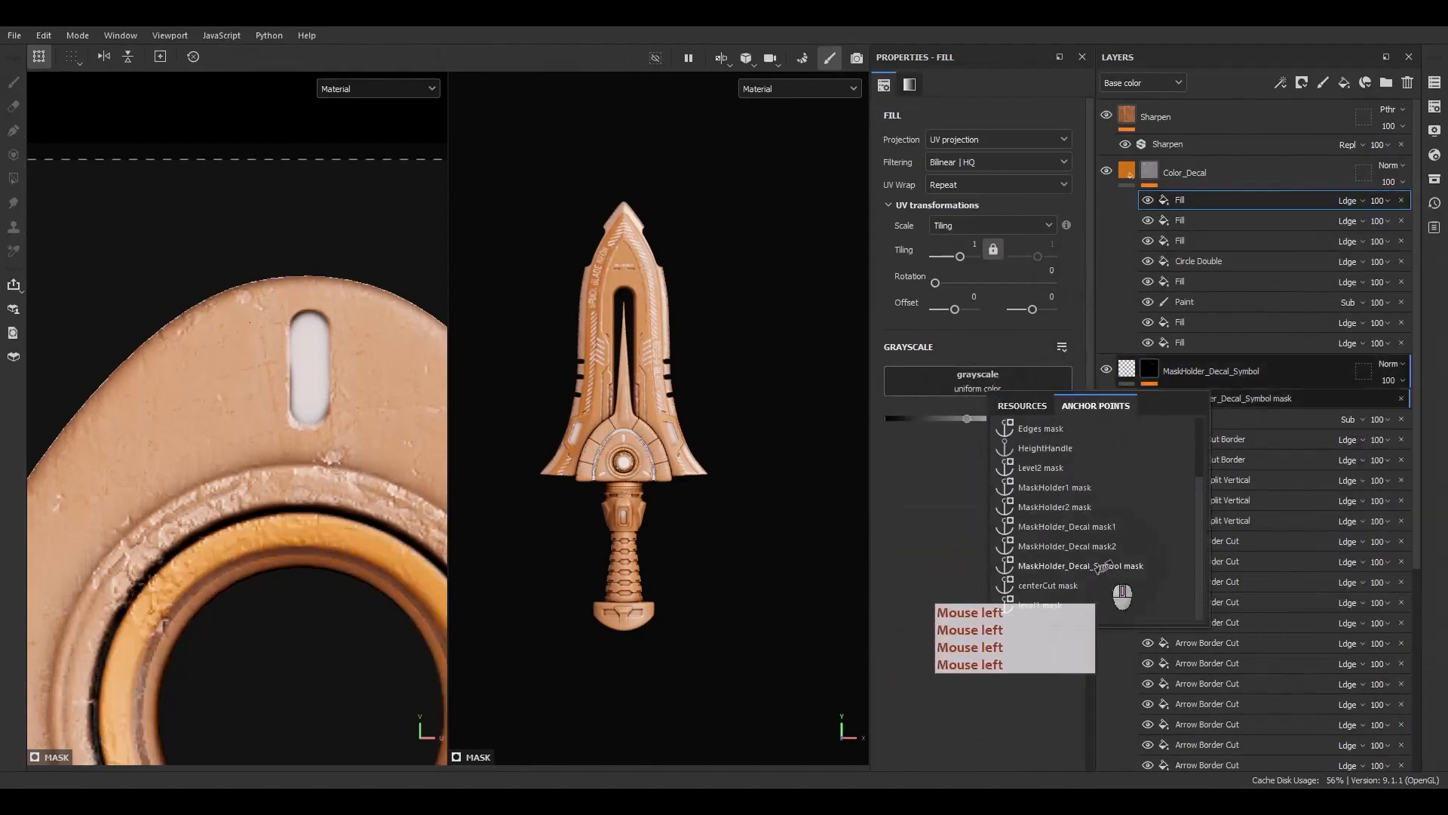
pyautogui.click(1105, 566)
# Add a Warp filter to the Color_Decal mask with intensity divider 100 and intensity 0.12
pyautogui.scroll(3, 355, 434)
pyautogui.scroll(2, 359, 438)
pyautogui.scroll(5, 661, 260)
pyautogui.keyDown('alt'); pyautogui.moveTo(660, 260); pyautogui.dragTo(662, 423, button='middle'); pyautogui.keyUp('alt')
pyautogui.rightClick(1198, 201)
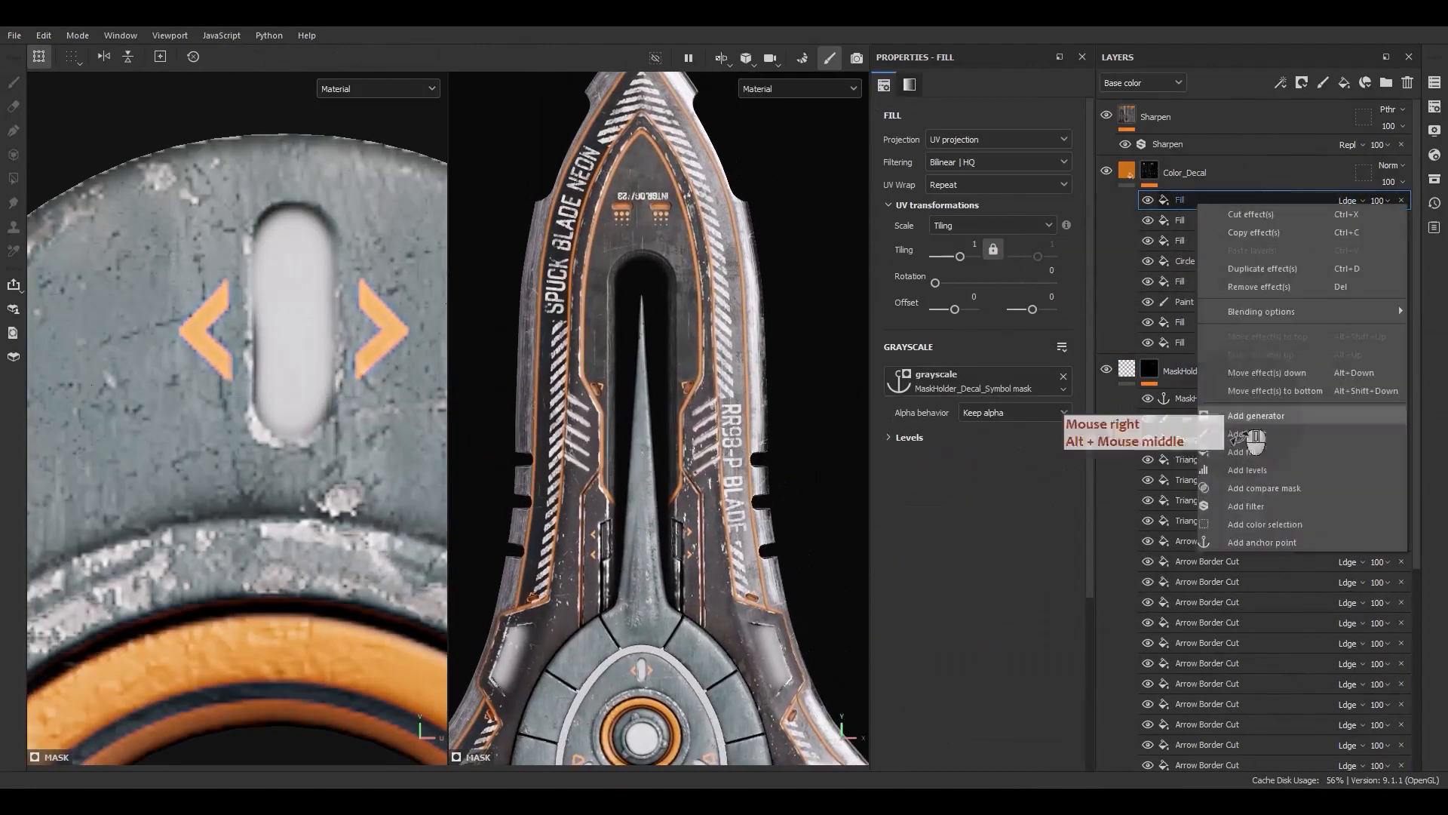
pyautogui.click(1239, 504)
pyautogui.click(958, 125)
pyautogui.doubleClick(1002, 142)
pyautogui.write('wa')
pyautogui.press('BackSpace')
pyautogui.press('BackSpace')
pyautogui.write('wa')
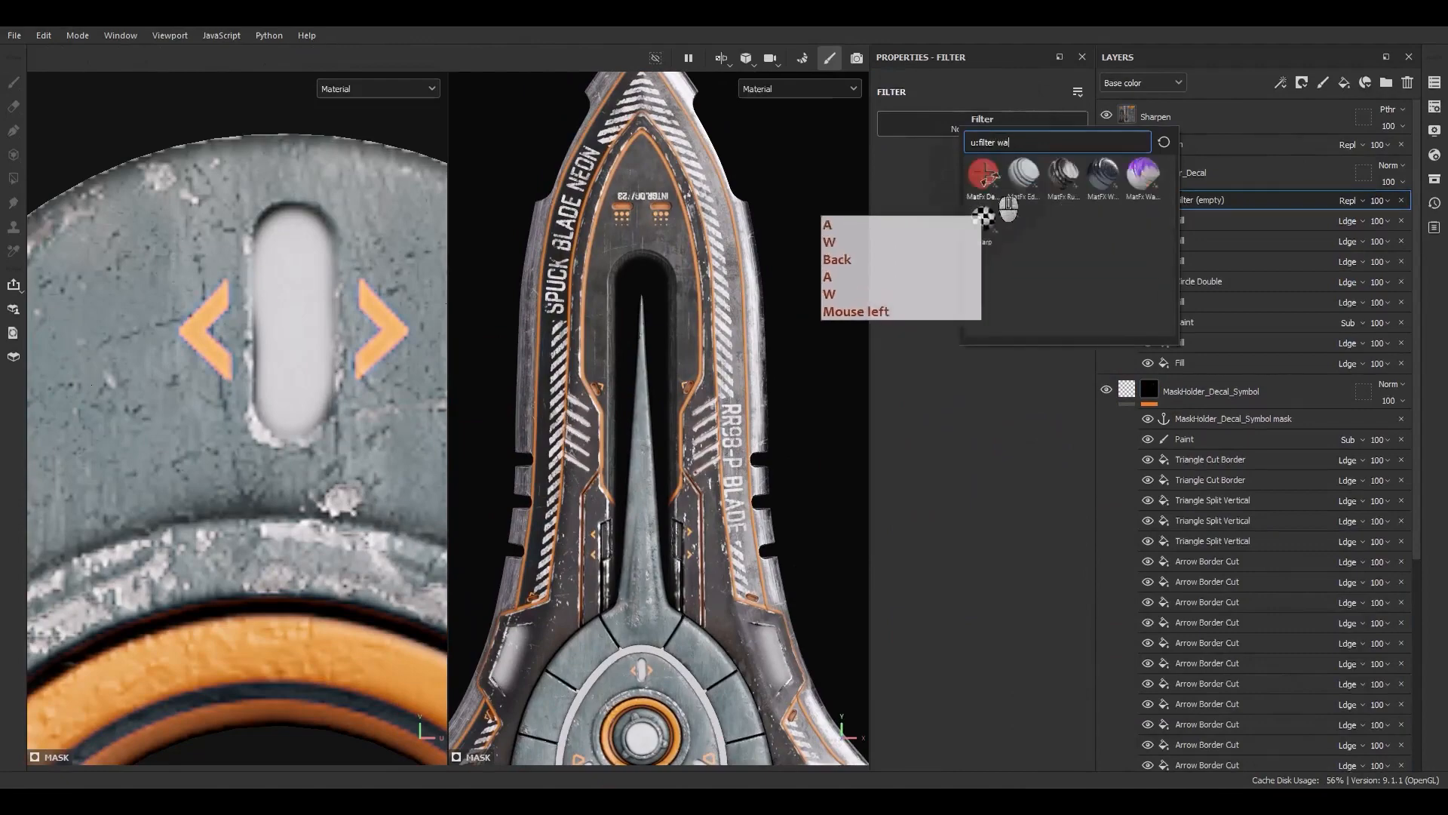
pyautogui.click(985, 214)
pyautogui.scroll(3, 657, 199)
pyautogui.scroll(3, 656, 200)
pyautogui.click(998, 267)
pyautogui.click(988, 320)
pyautogui.moveTo(914, 247); pyautogui.dragTo(900, 247)
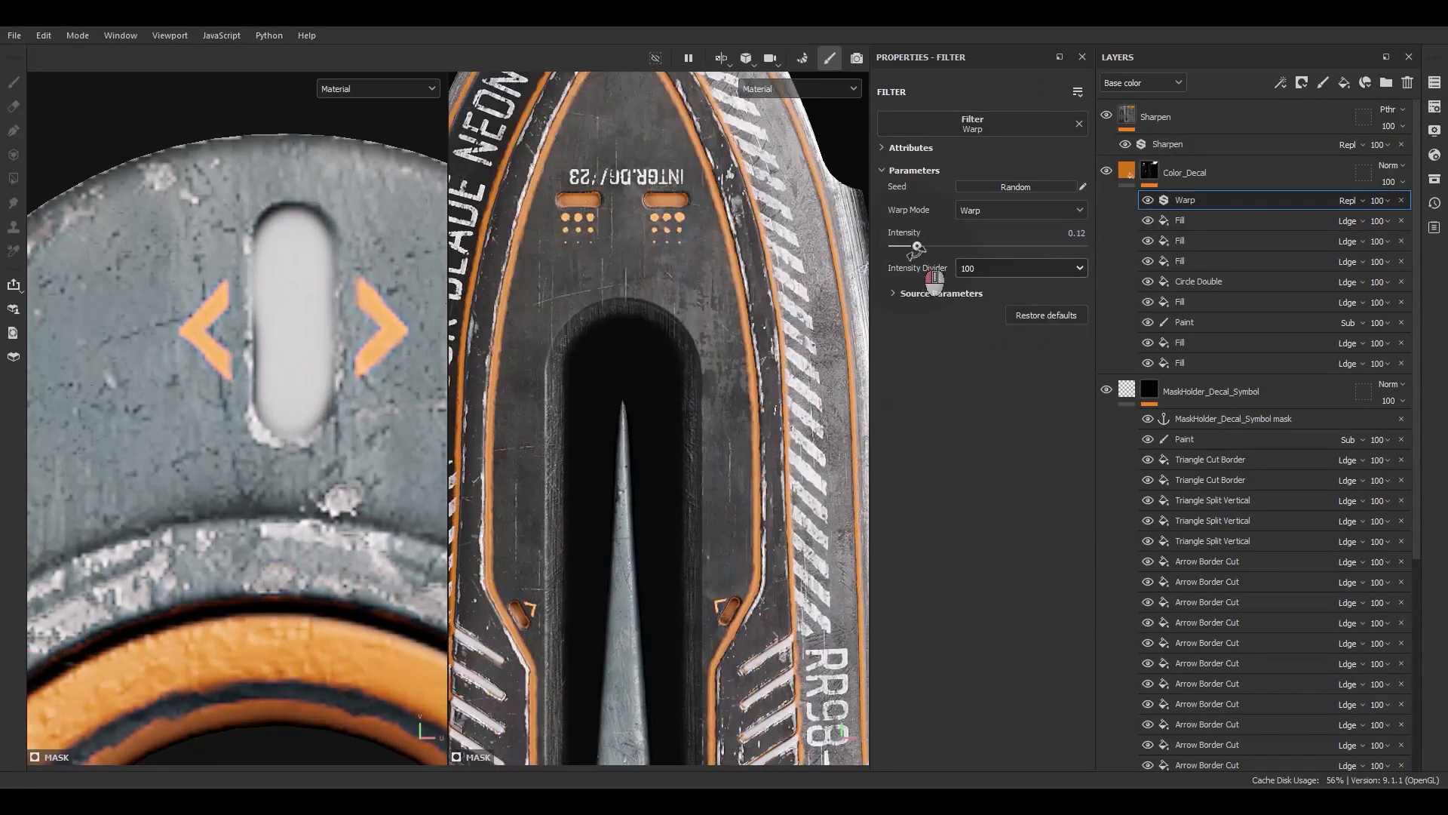
# Inspect the warped orange decals across the blade and handle
pyautogui.scroll(-5, 257, 521)
pyautogui.keyDown('alt'); pyautogui.moveTo(258, 521); pyautogui.dragTo(233, 318, button='middle'); pyautogui.keyUp('alt')
pyautogui.keyDown('alt'); pyautogui.moveTo(534, 573); pyautogui.dragTo(547, 230, button='middle'); pyautogui.keyUp('alt')
pyautogui.keyDown('alt'); pyautogui.moveTo(585, 480); pyautogui.dragTo(591, 253, button='middle'); pyautogui.keyUp('alt')
pyautogui.keyDown('alt'); pyautogui.moveTo(592, 483); pyautogui.dragTo(600, 252, button='middle'); pyautogui.keyUp('alt')
pyautogui.keyDown('alt'); pyautogui.moveTo(604, 254); pyautogui.dragTo(630, 354, button='right'); pyautogui.keyUp('alt')
pyautogui.keyDown('alt'); pyautogui.moveTo(633, 279); pyautogui.dragTo(659, 379, button='right'); pyautogui.keyUp('alt')
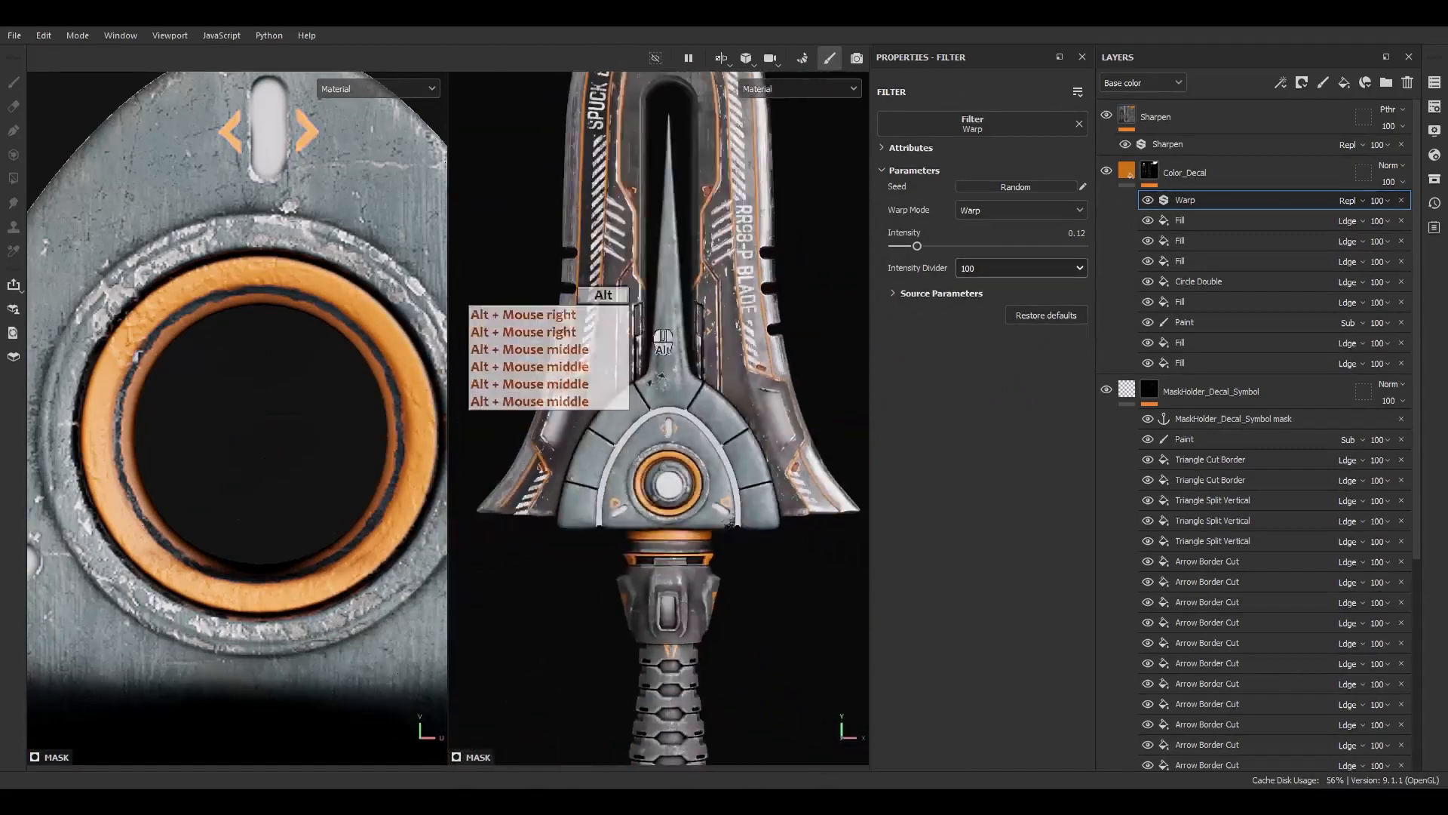
pyautogui.keyDown('alt'); pyautogui.moveTo(658, 381); pyautogui.dragTo(636, 513); pyautogui.keyUp('alt')
pyautogui.keyDown('alt'); pyautogui.moveTo(698, 358); pyautogui.dragTo(716, 541, button='middle'); pyautogui.keyUp('alt')
pyautogui.keyDown('alt'); pyautogui.keyDown('shift'); pyautogui.moveTo(720, 520); pyautogui.dragTo(747, 415); pyautogui.keyUp('shift'); pyautogui.keyUp('alt')
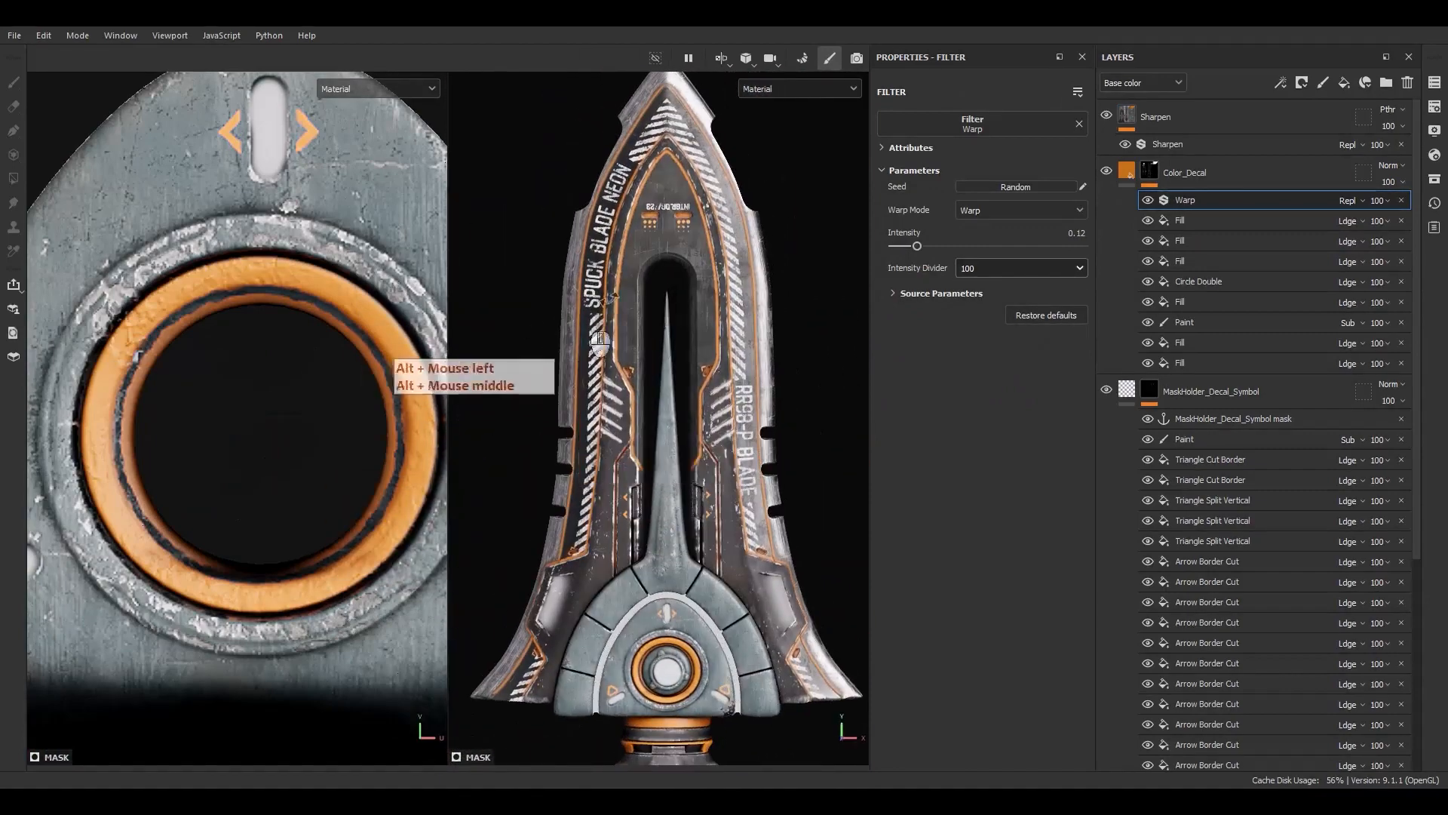
# Add a Blur Slope filter above the Warp filter in the Color_Decal mask
pyautogui.rightClick(1205, 198)
pyautogui.click(1267, 501)
pyautogui.click(980, 131)
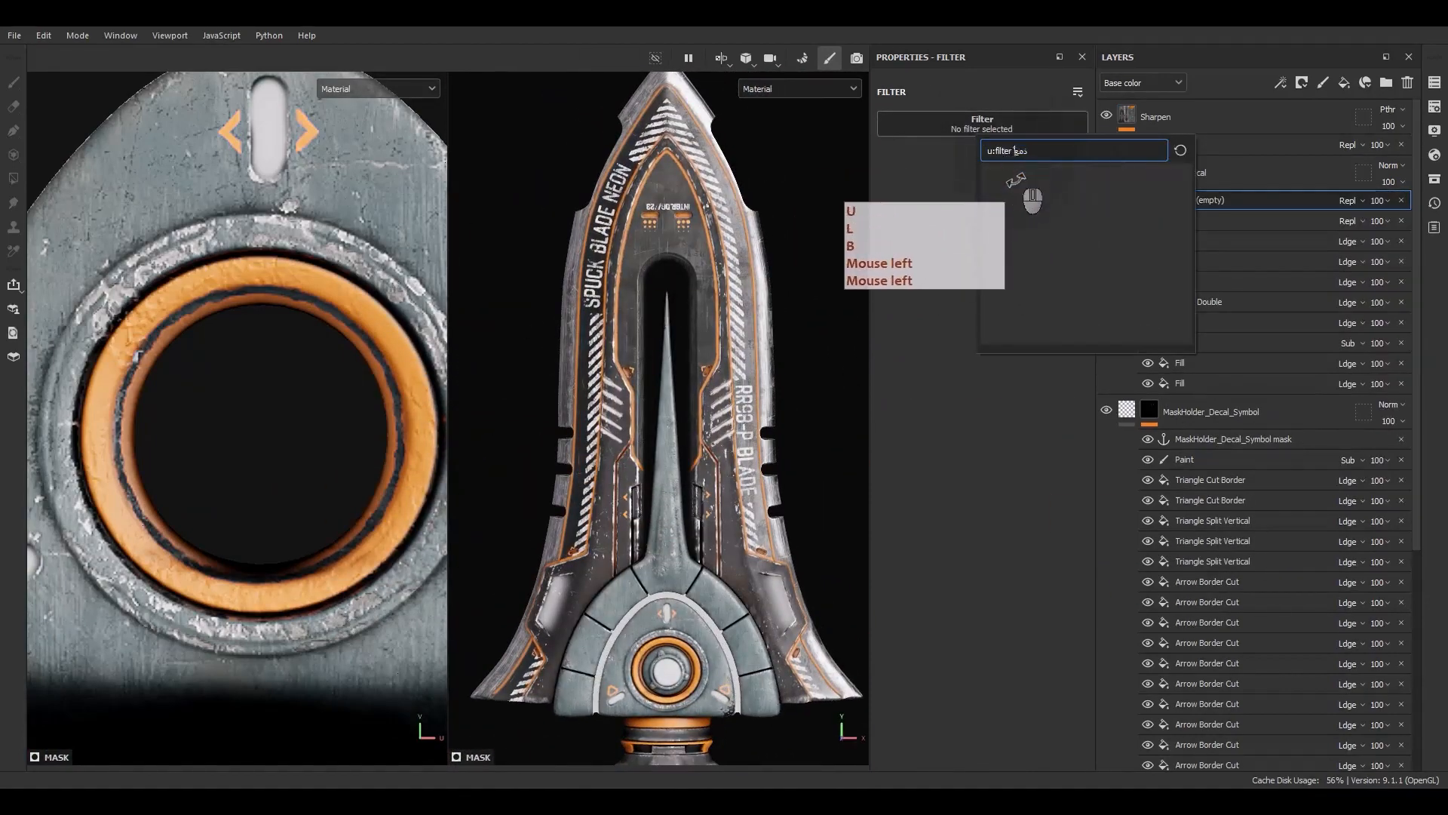
pyautogui.write('blu')
pyautogui.click(1085, 183)
pyautogui.scroll(5, 698, 136)
pyautogui.click(1000, 268)
pyautogui.click(974, 319)
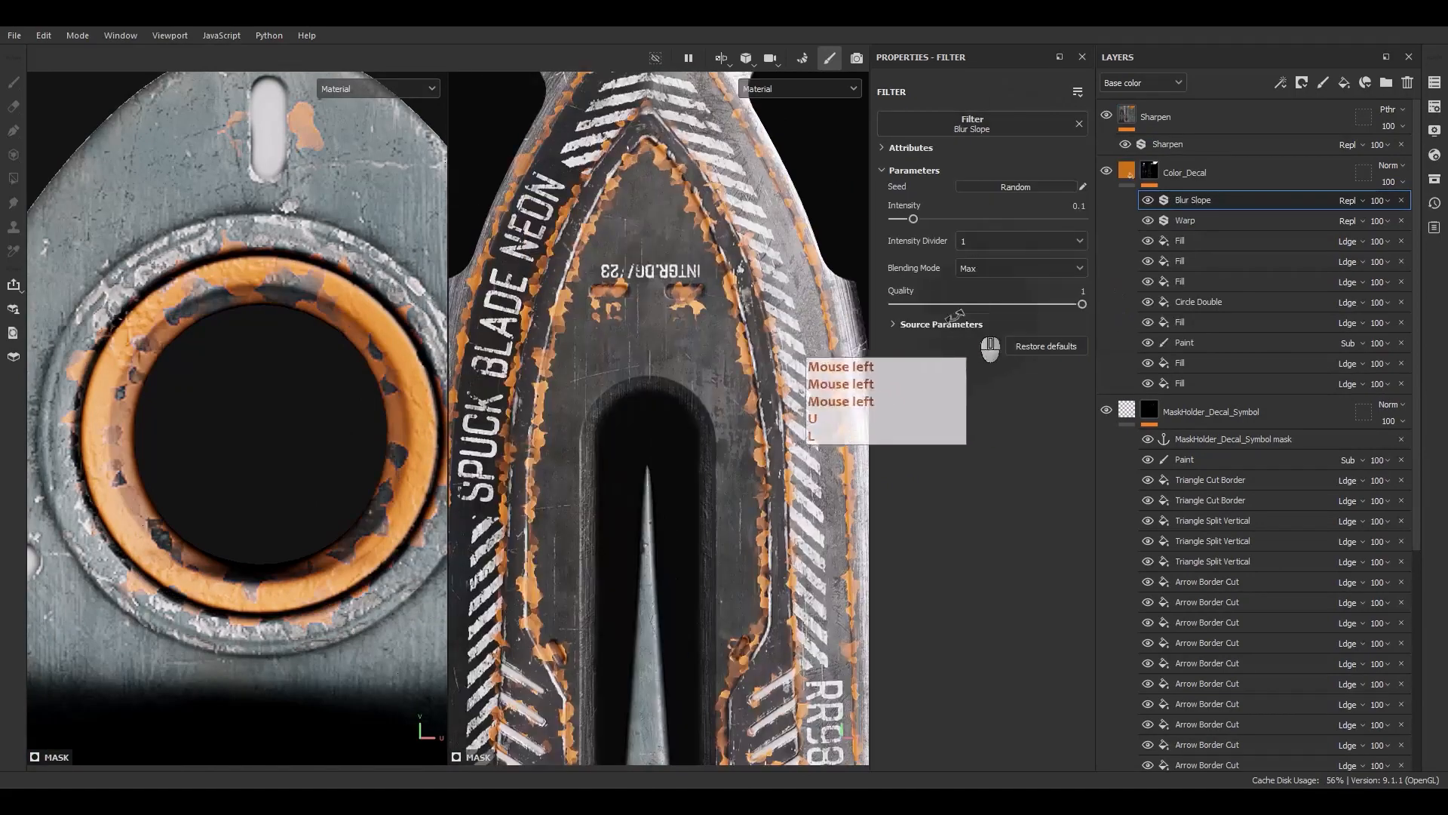
# Set the Blur Slope intensity divider to 100, intensity about 0.26, blur about 2.65 and source tiling about 16
pyautogui.scroll(5, 723, 114)
pyautogui.keyDown('alt'); pyautogui.moveTo(724, 113); pyautogui.dragTo(774, 369, button='middle'); pyautogui.keyUp('alt')
pyautogui.click(985, 243)
pyautogui.click(974, 273)
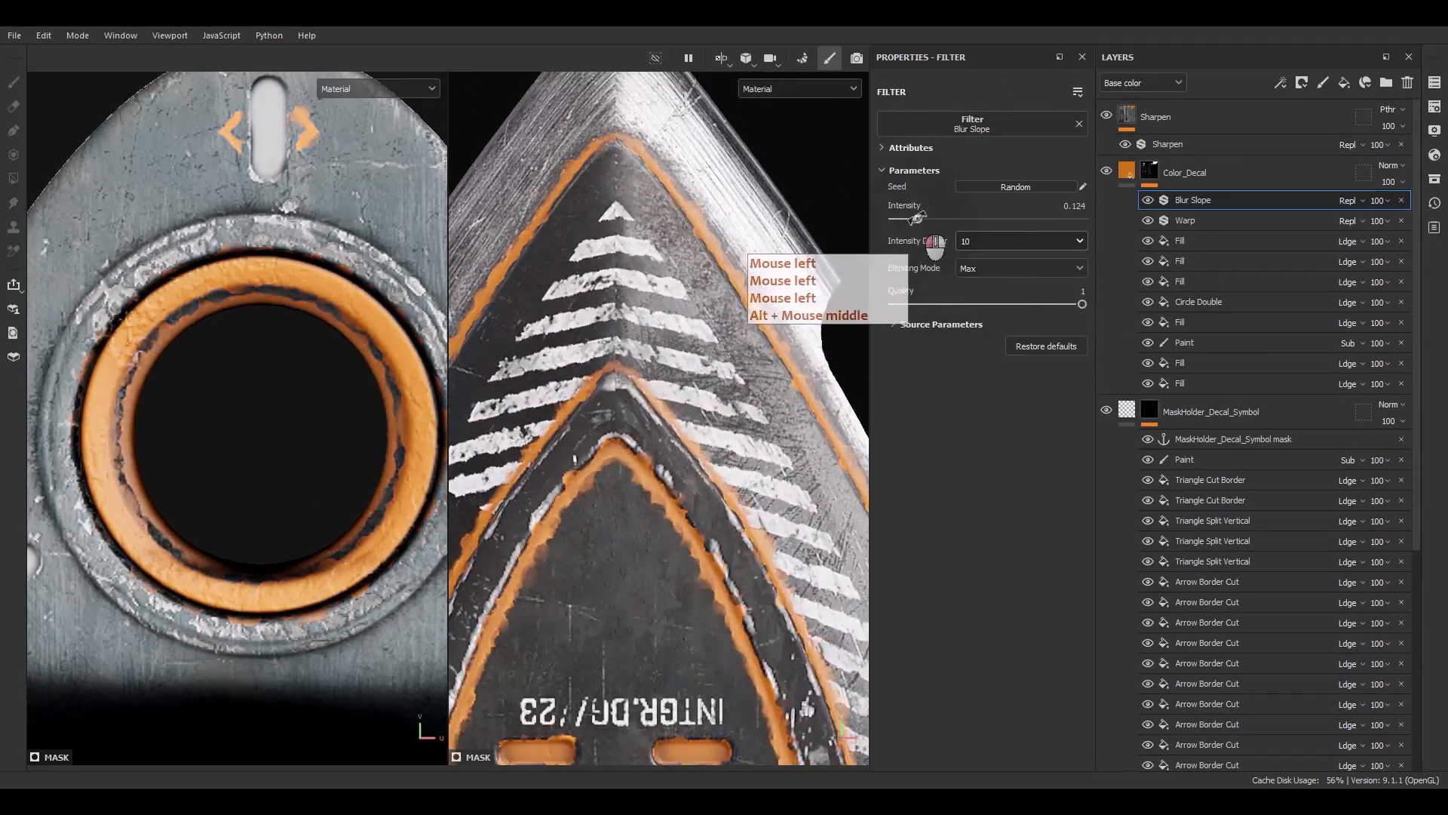
pyautogui.click(964, 241)
pyautogui.click(970, 289)
pyautogui.moveTo(920, 218)
pyautogui.mouseDown()
pyautogui.moveTo(985, 215)
pyautogui.moveTo(908, 205)
pyautogui.mouseUp()
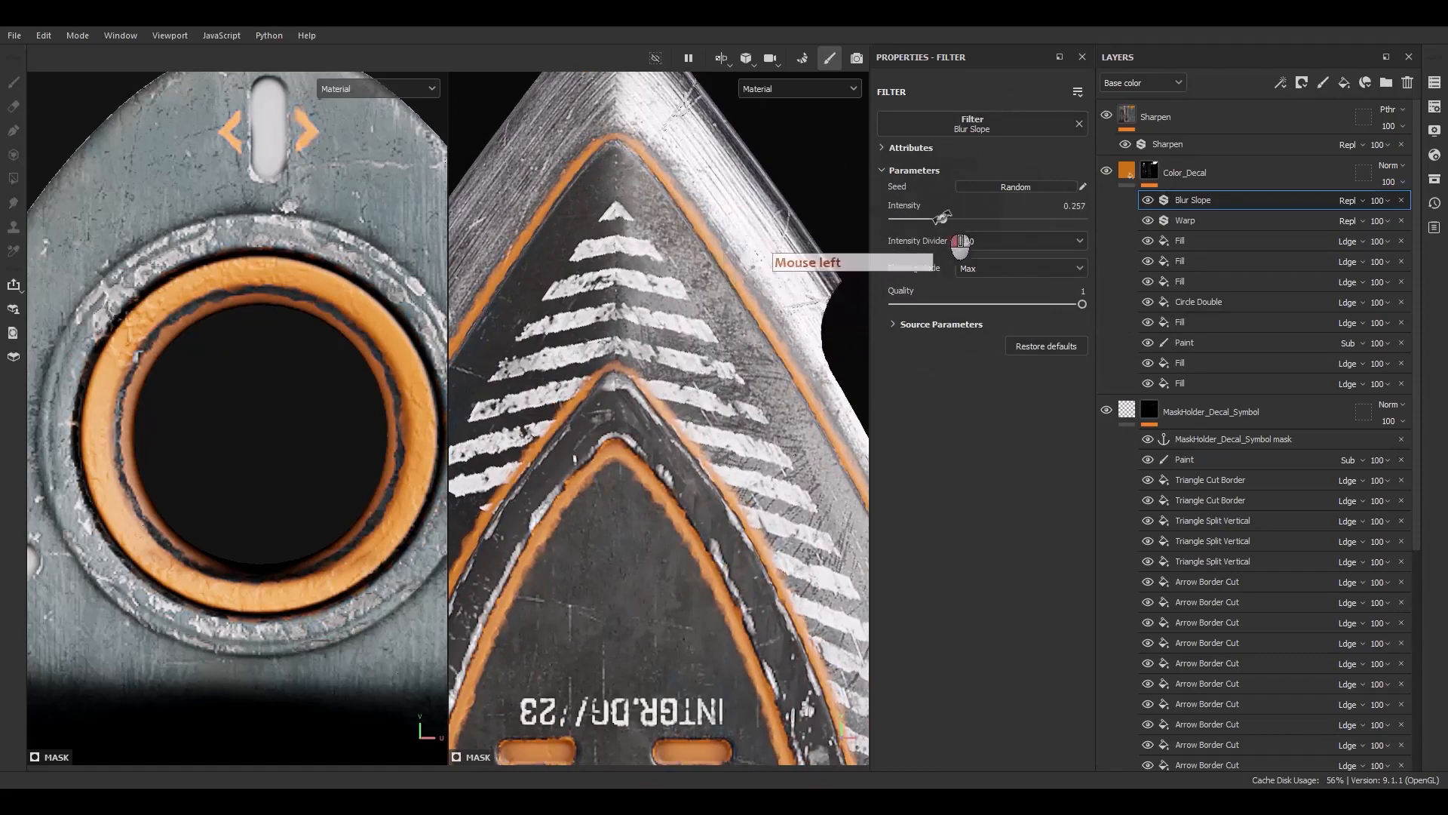
pyautogui.moveTo(906, 381); pyautogui.dragTo(929, 380)
pyautogui.moveTo(916, 473); pyautogui.dragTo(1086, 473)
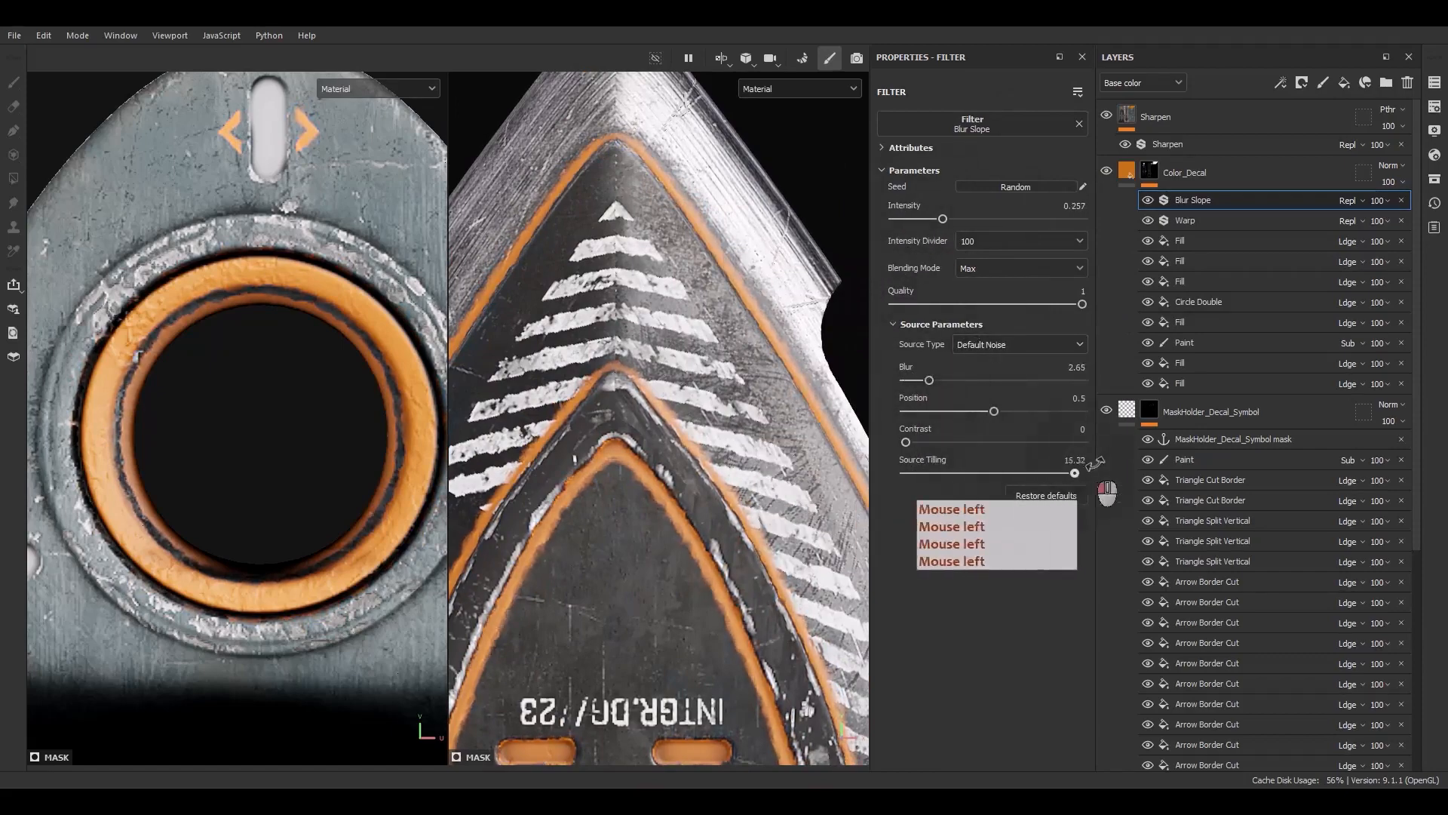
# Lower the Blur Slope intensity to about 0.17
pyautogui.moveTo(951, 218); pyautogui.dragTo(927, 218)
pyautogui.scroll(-6, 598, 355)
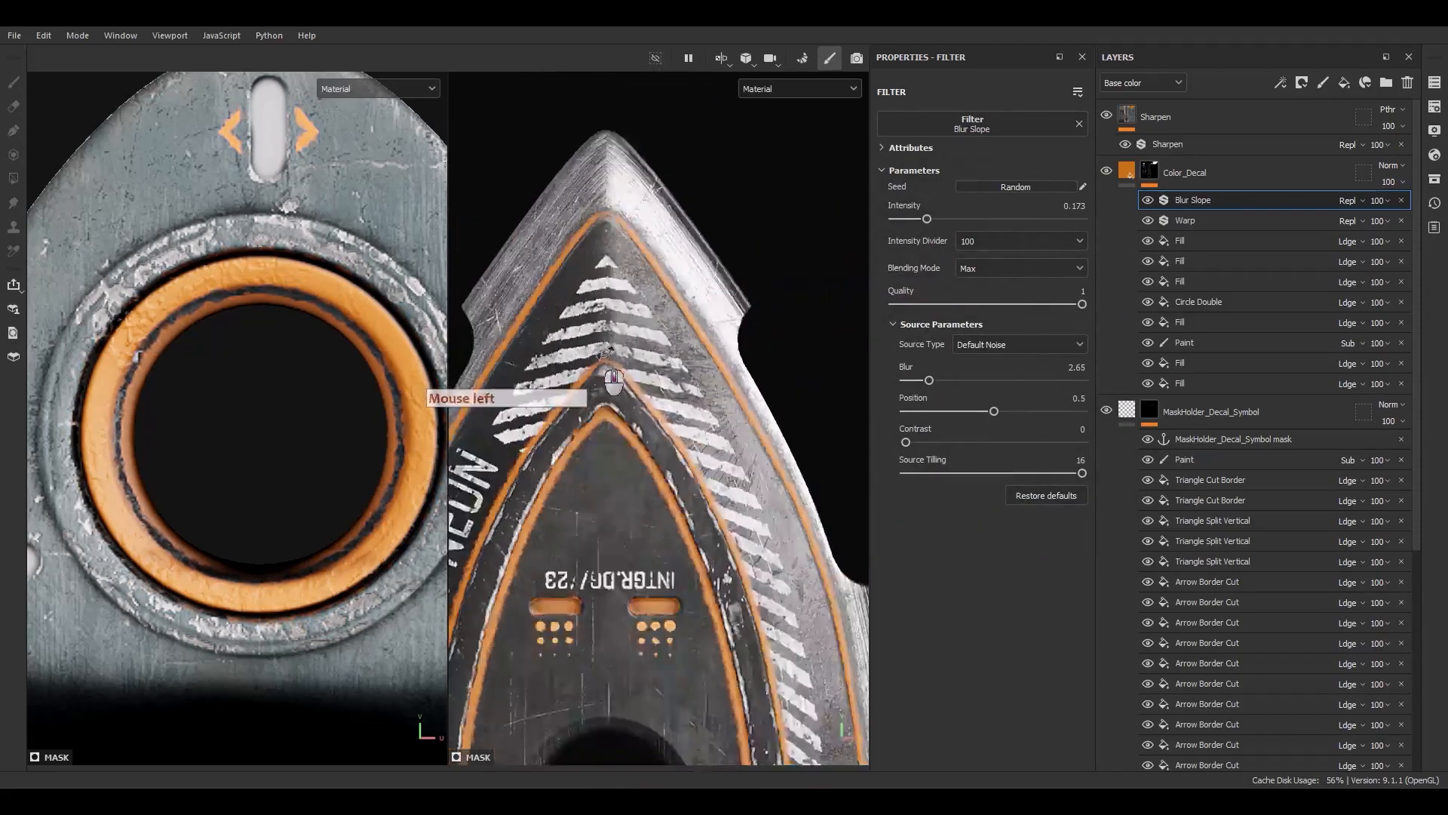
pyautogui.keyDown('alt'); pyautogui.moveTo(663, 656); pyautogui.dragTo(709, 387, button='middle'); pyautogui.keyUp('alt')
pyautogui.moveTo(709, 387)
pyautogui.keyDown('alt'); pyautogui.mouseDown()
pyautogui.moveTo(788, 372)
pyautogui.moveTo(708, 415)
pyautogui.mouseUp(); pyautogui.keyUp('alt')
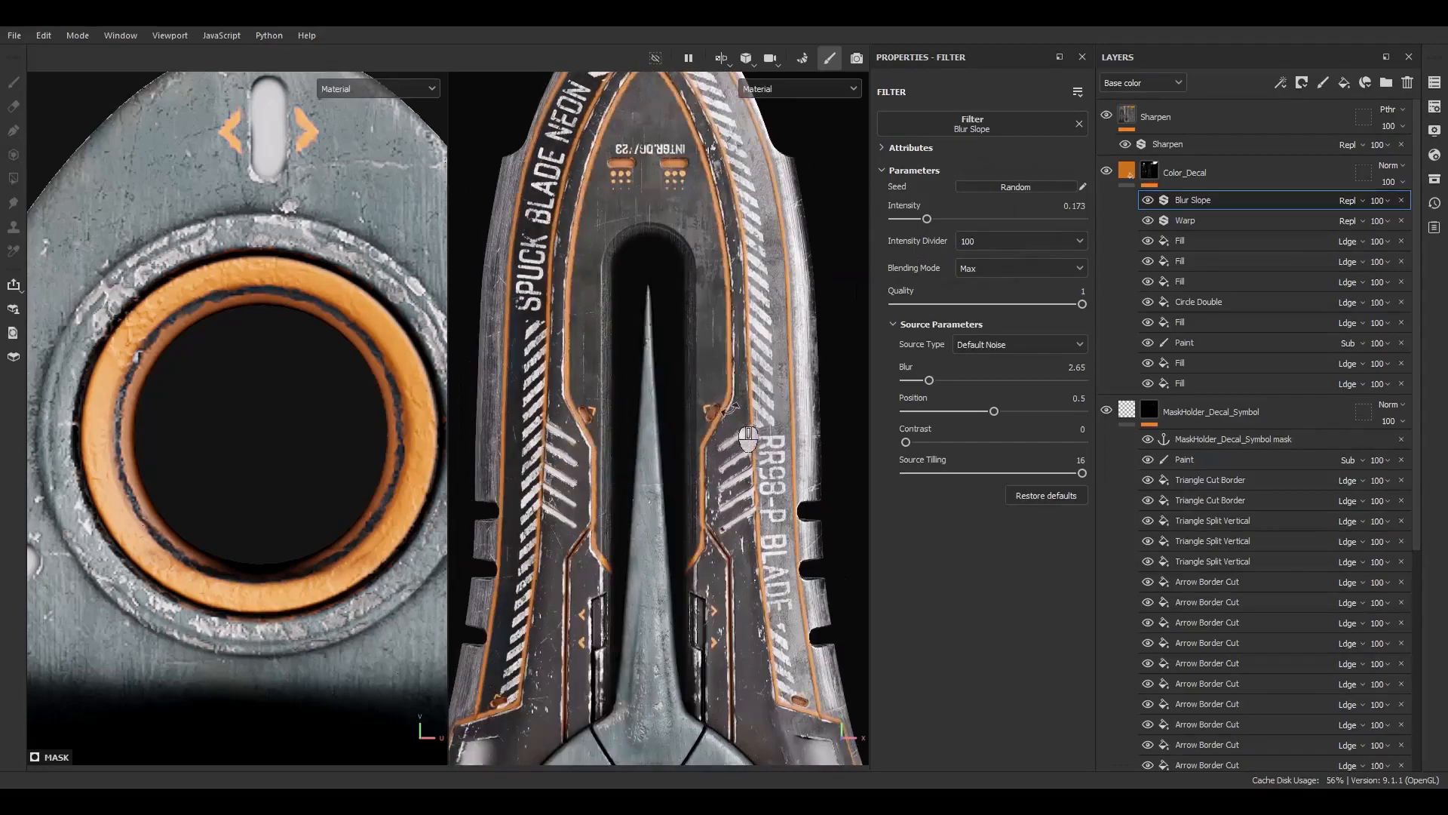
# Add a Blur filter to the MaskHolder_Decal_Symbol mask and set its blur intensity to 0.15
pyautogui.click(1183, 458)
pyautogui.rightClick(1182, 458)
pyautogui.click(1224, 752)
pyautogui.click(957, 123)
pyautogui.click(986, 160)
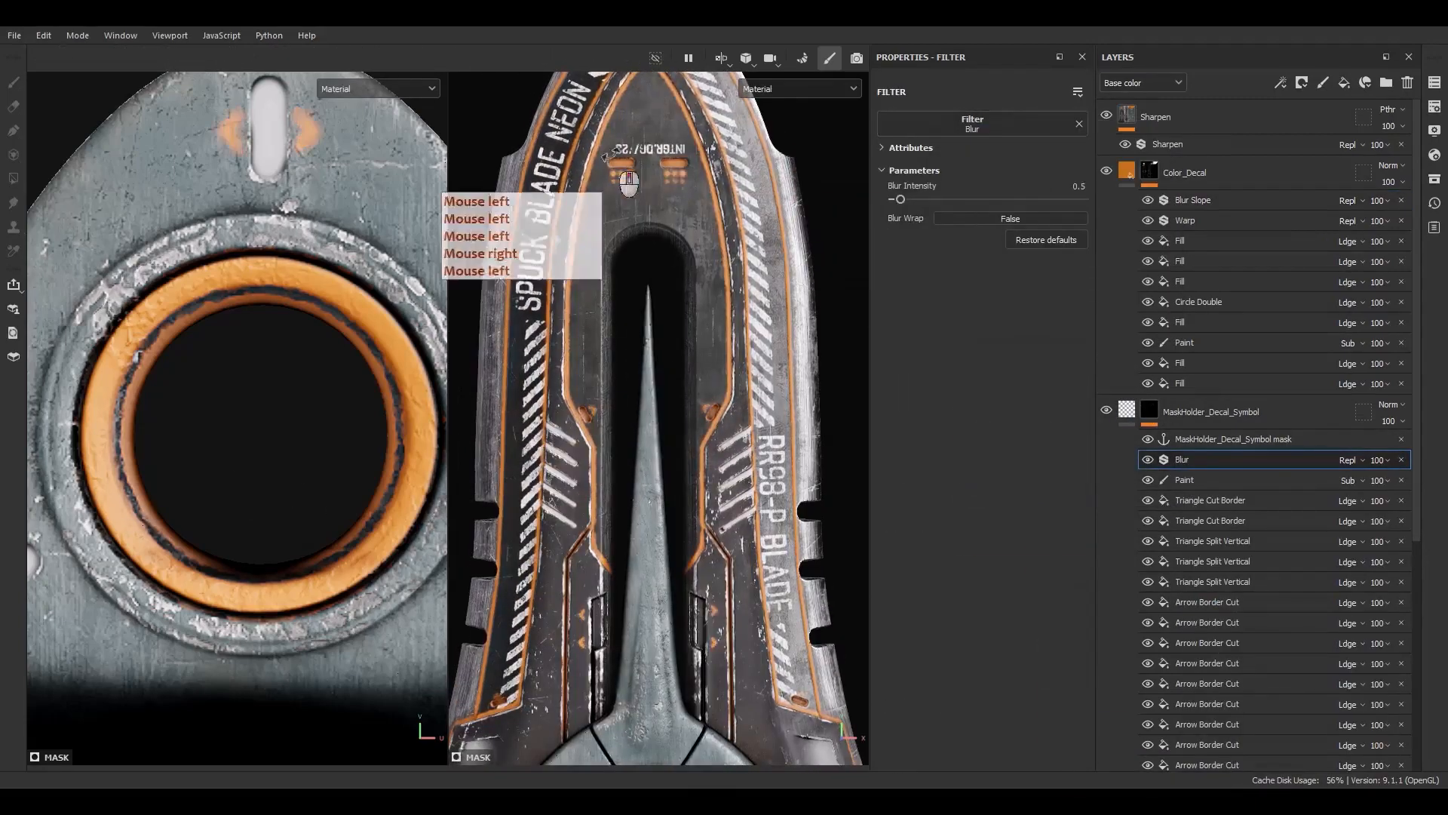
pyautogui.scroll(6, 612, 158)
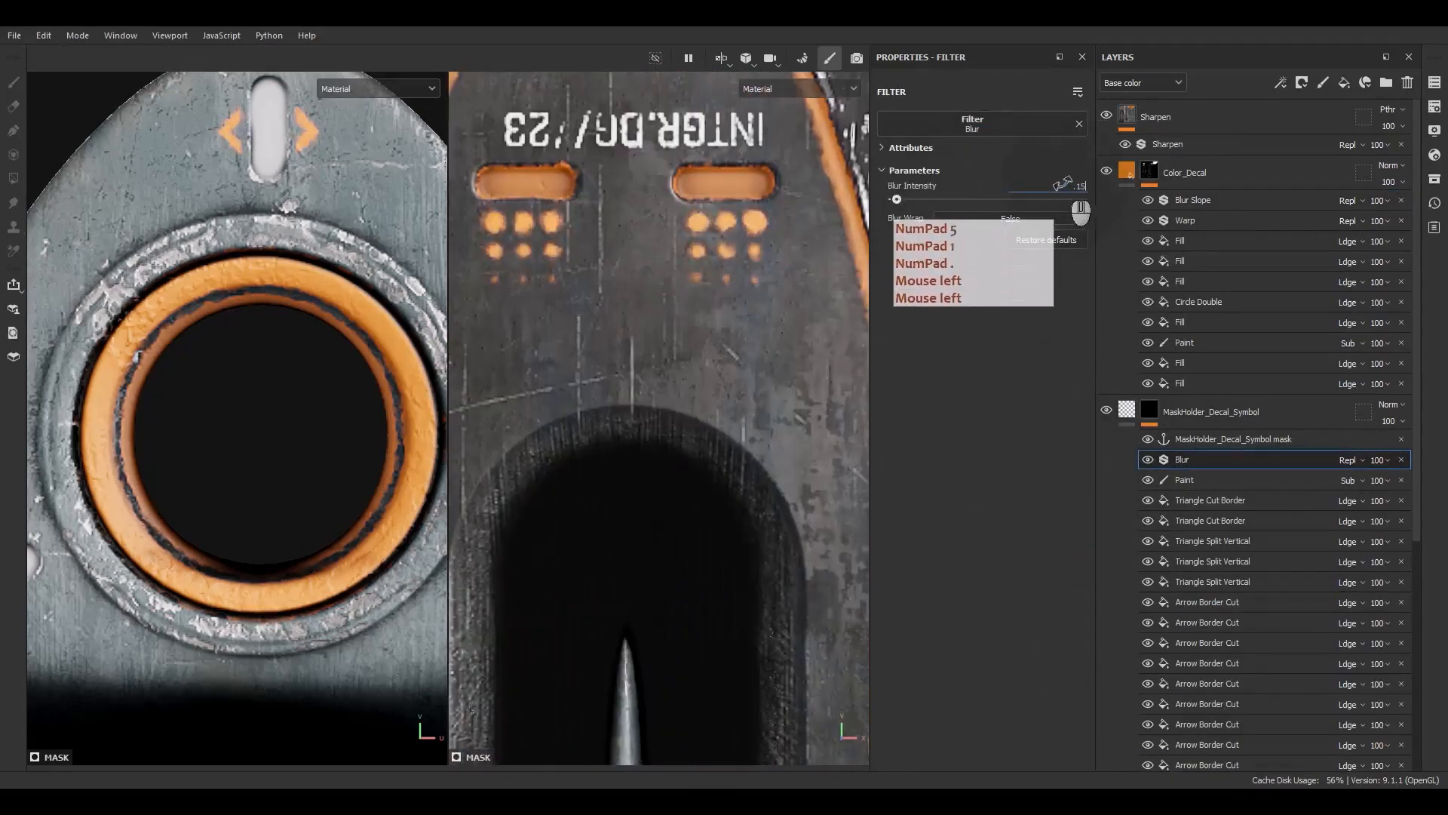
pyautogui.press('Return')
# Set the opacity of the Blur Slope and Warp filters in the Color_Decal mask to 50
pyautogui.click(1154, 221)
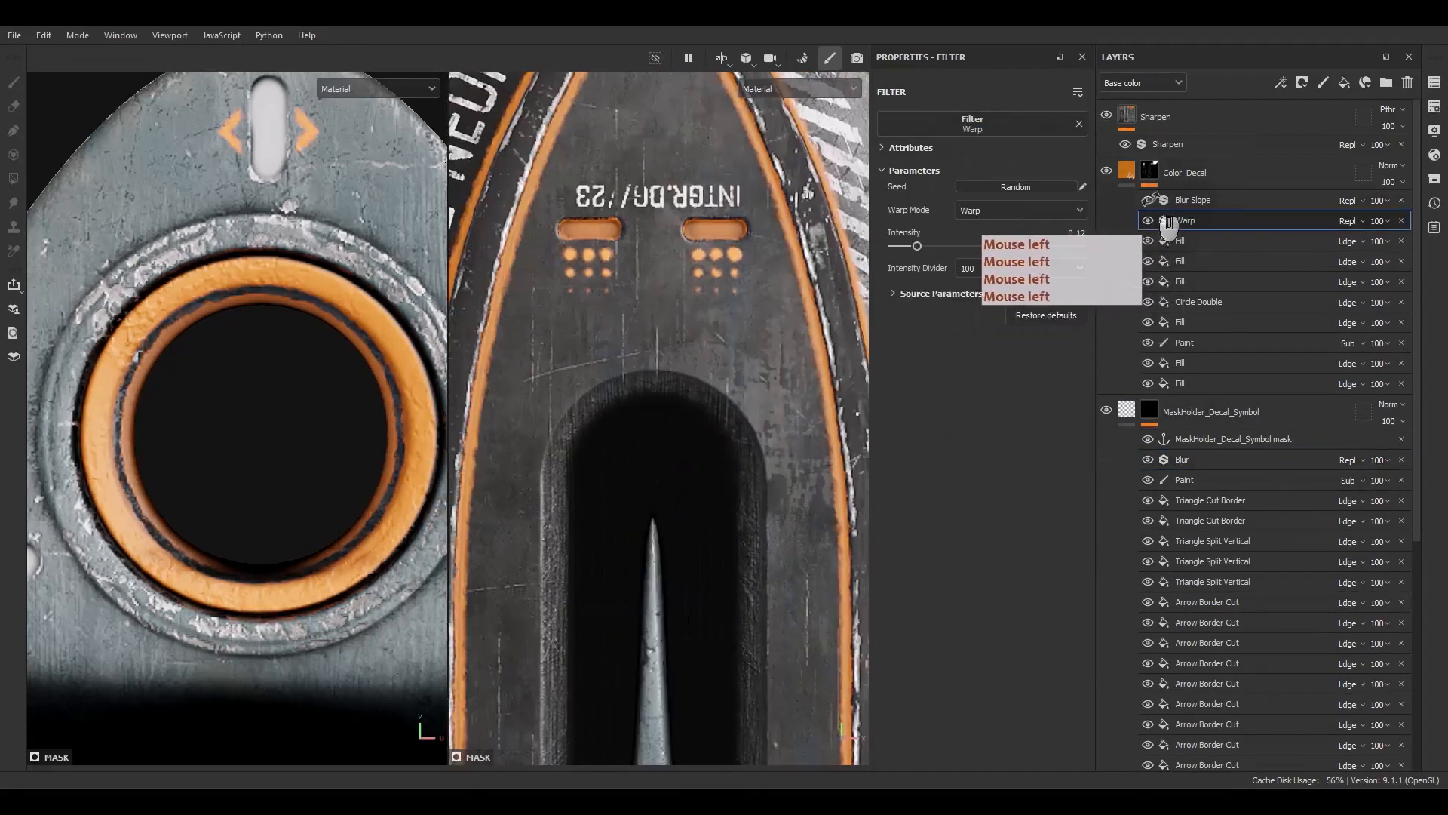
pyautogui.click(1382, 200)
pyautogui.write('50')
pyautogui.press('Return')
pyautogui.click(1242, 218)
pyautogui.doubleClick(1386, 219)
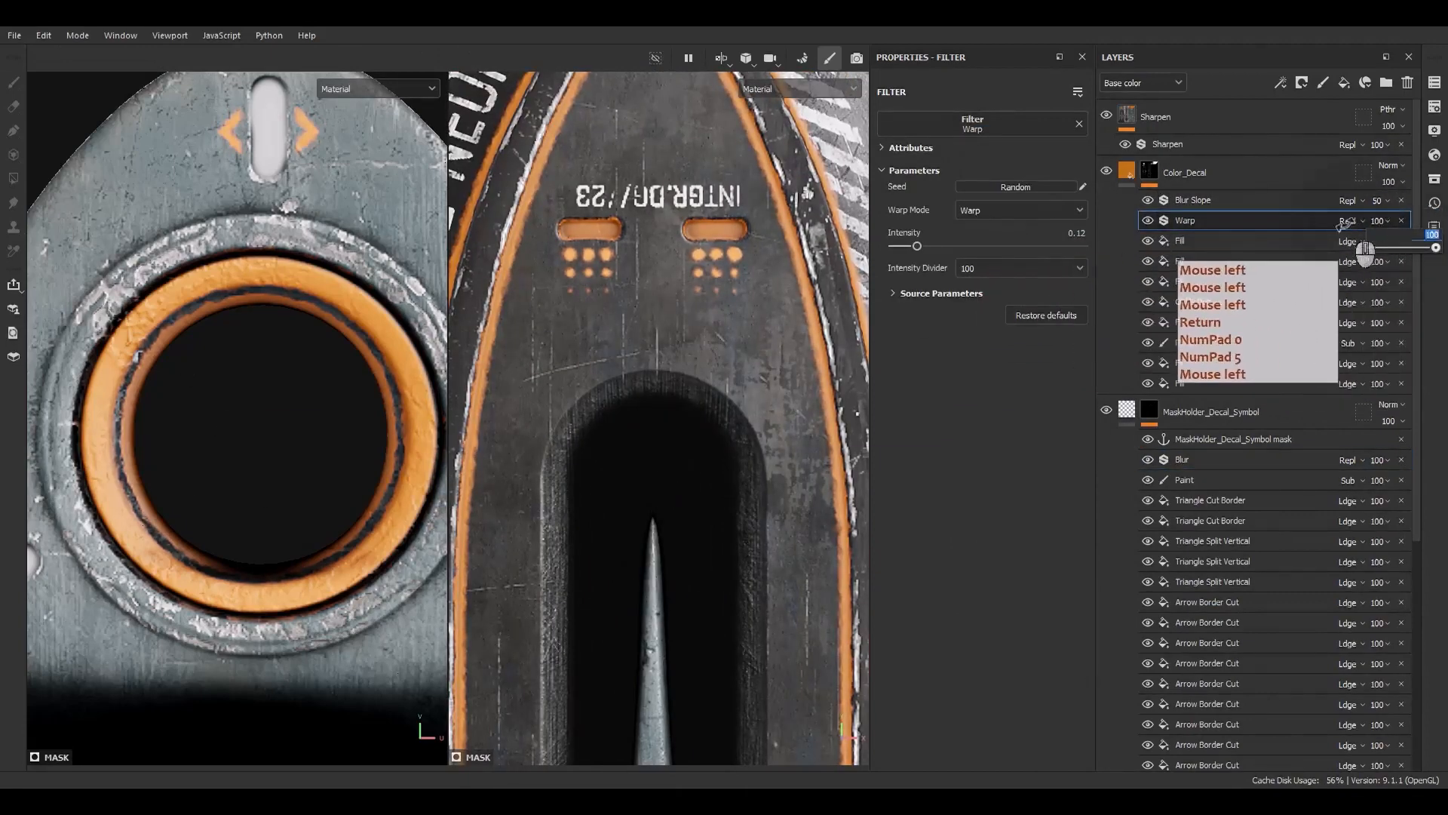
pyautogui.write('50')
pyautogui.press('Return')
# Add a Blur filter at the top of the MaskHolder_Decal mask with blur intensity 0.2
pyautogui.moveTo(1415, 406); pyautogui.dragTo(1412, 630)
pyautogui.keyDown('alt'); pyautogui.click(1150, 570); pyautogui.keyUp('alt')
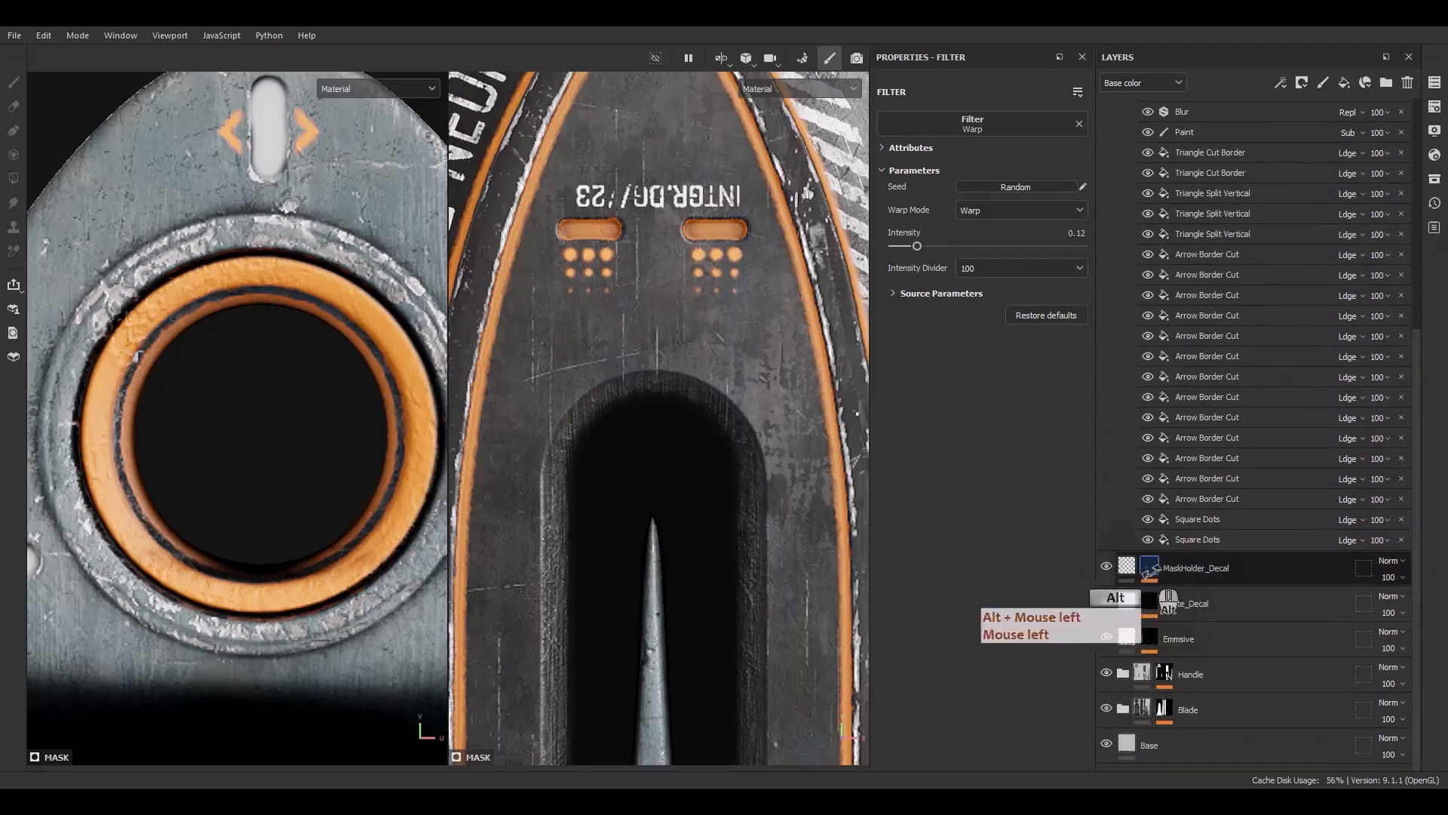
pyautogui.click(1149, 580)
pyautogui.rightClick(1197, 610)
pyautogui.click(1233, 565)
pyautogui.click(983, 124)
pyautogui.click(998, 169)
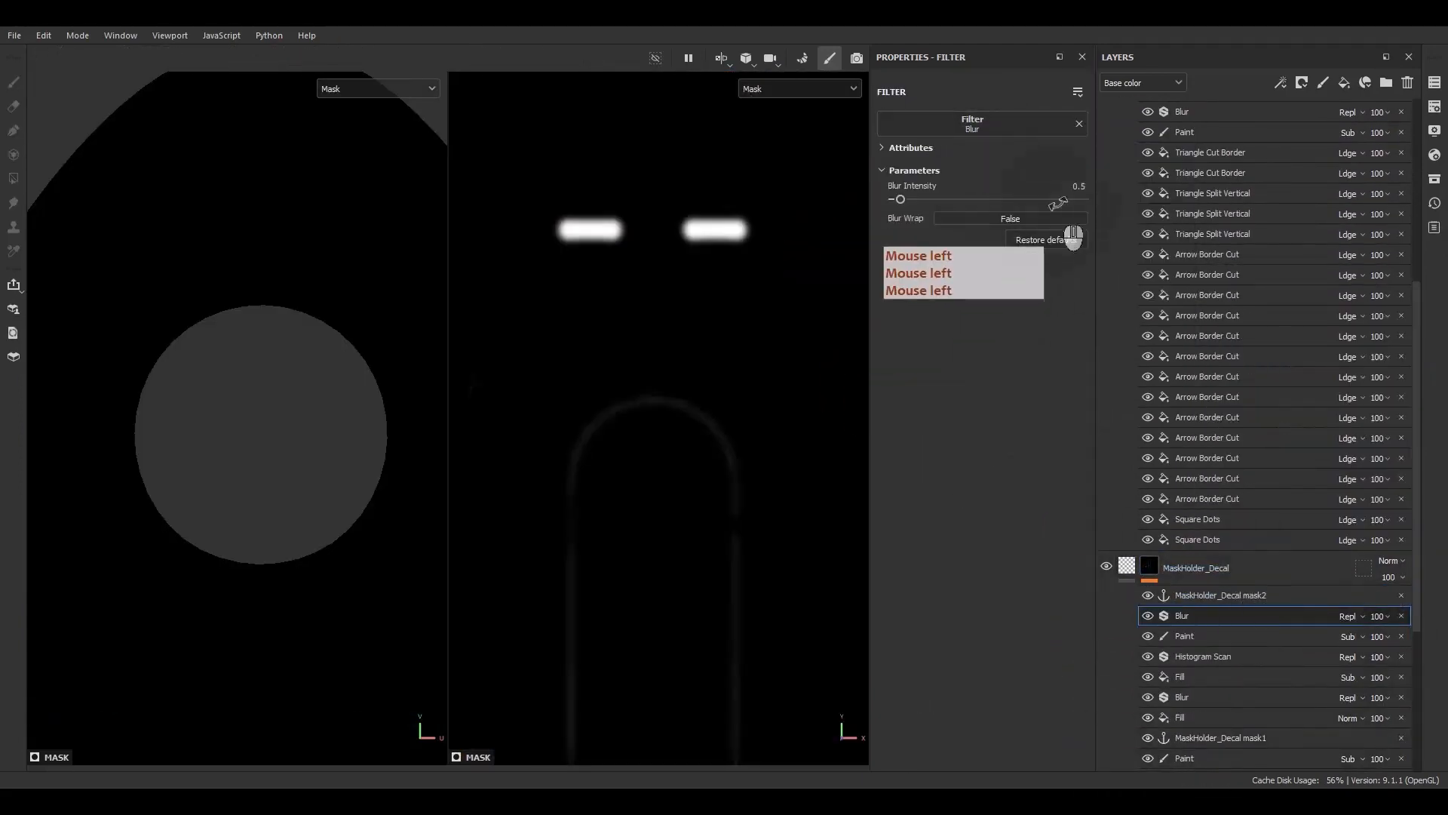
pyautogui.click(1062, 183)
pyautogui.write('.2')
pyautogui.press('Return')
# Copy the Blur filter to the top of the White_Decal mask and set its blur intensity to 0.12
pyautogui.scroll(-3, 1181, 445)
pyautogui.click(1150, 614)
pyautogui.scroll(-1, 1161, 588)
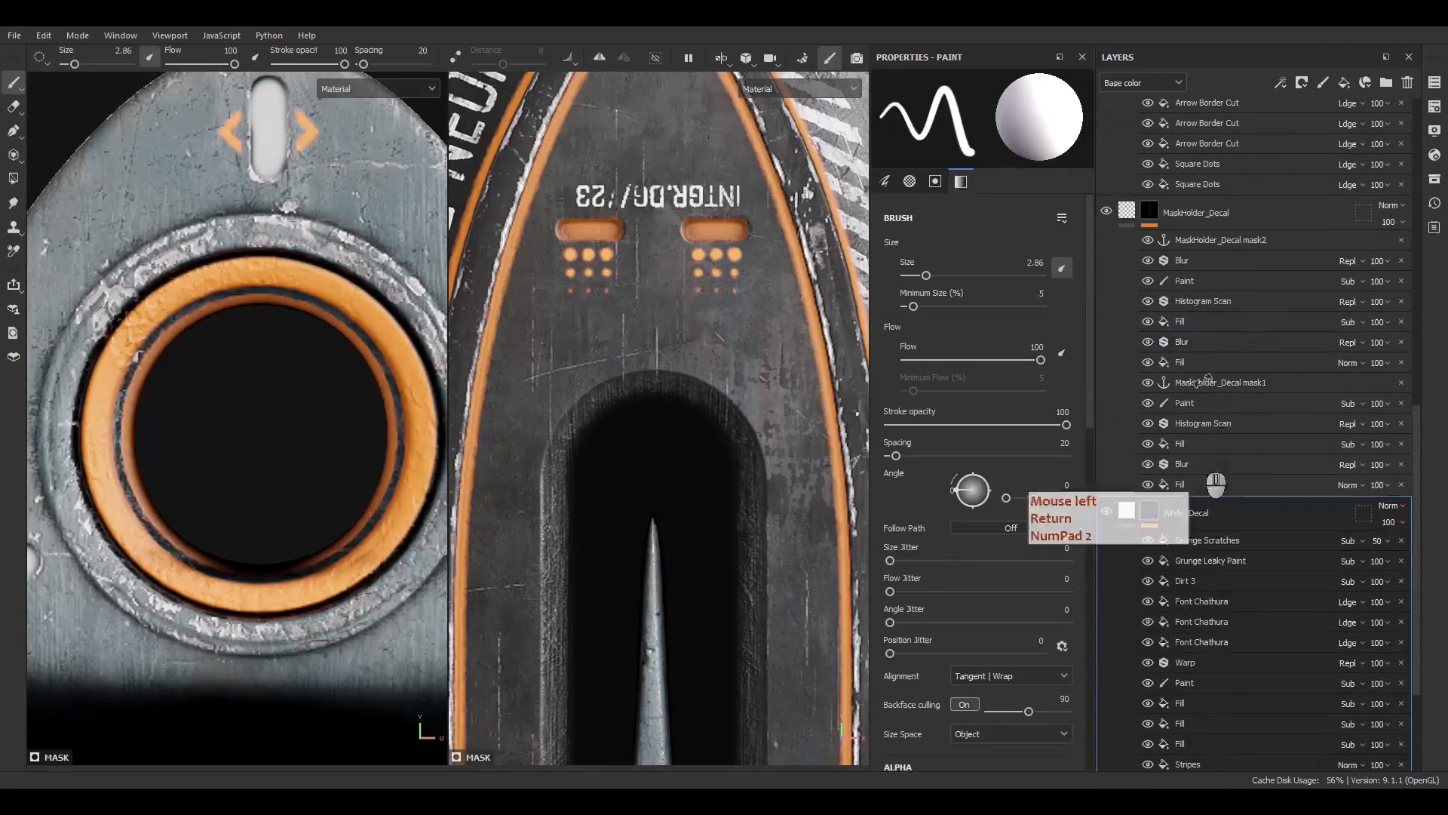
pyautogui.keyDown('alt'); pyautogui.moveTo(1196, 262); pyautogui.dragTo(1195, 538); pyautogui.keyUp('alt')
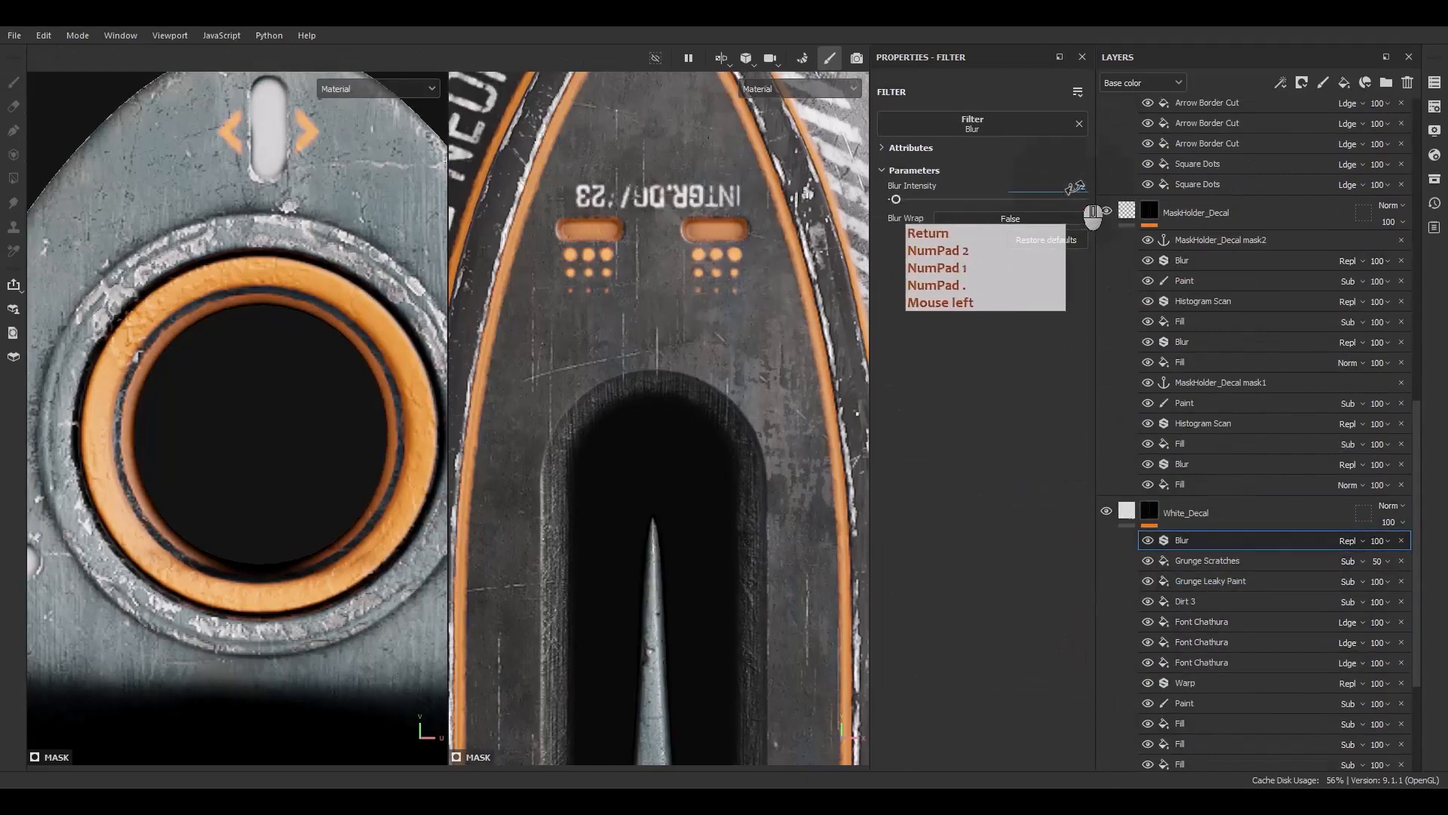
# Inspect the softened decals across the dagger's blade and handle in the 3D view
pyautogui.scroll(-5, 701, 406)
pyautogui.keyDown('alt'); pyautogui.moveTo(701, 406); pyautogui.dragTo(692, 261, button='middle'); pyautogui.keyUp('alt')
pyautogui.keyDown('alt'); pyautogui.moveTo(692, 260); pyautogui.dragTo(647, 376); pyautogui.keyUp('alt')
pyautogui.keyDown('alt'); pyautogui.moveTo(679, 452); pyautogui.dragTo(730, 260, button='middle'); pyautogui.keyUp('alt')
pyautogui.keyDown('alt'); pyautogui.moveTo(730, 260); pyautogui.dragTo(742, 282); pyautogui.keyUp('alt')
pyautogui.keyDown('alt'); pyautogui.moveTo(742, 282); pyautogui.dragTo(701, 332, button='right'); pyautogui.keyUp('alt')
pyautogui.keyDown('alt'); pyautogui.moveTo(701, 332); pyautogui.dragTo(731, 212, button='middle'); pyautogui.keyUp('alt')
pyautogui.keyDown('alt'); pyautogui.moveTo(730, 213); pyautogui.dragTo(698, 234); pyautogui.keyUp('alt')
pyautogui.keyDown('alt'); pyautogui.moveTo(698, 234); pyautogui.dragTo(683, 460, button='middle'); pyautogui.keyUp('alt')
pyautogui.keyDown('alt'); pyautogui.keyDown('shift'); pyautogui.moveTo(683, 452); pyautogui.dragTo(829, 406); pyautogui.keyUp('shift'); pyautogui.keyUp('alt')
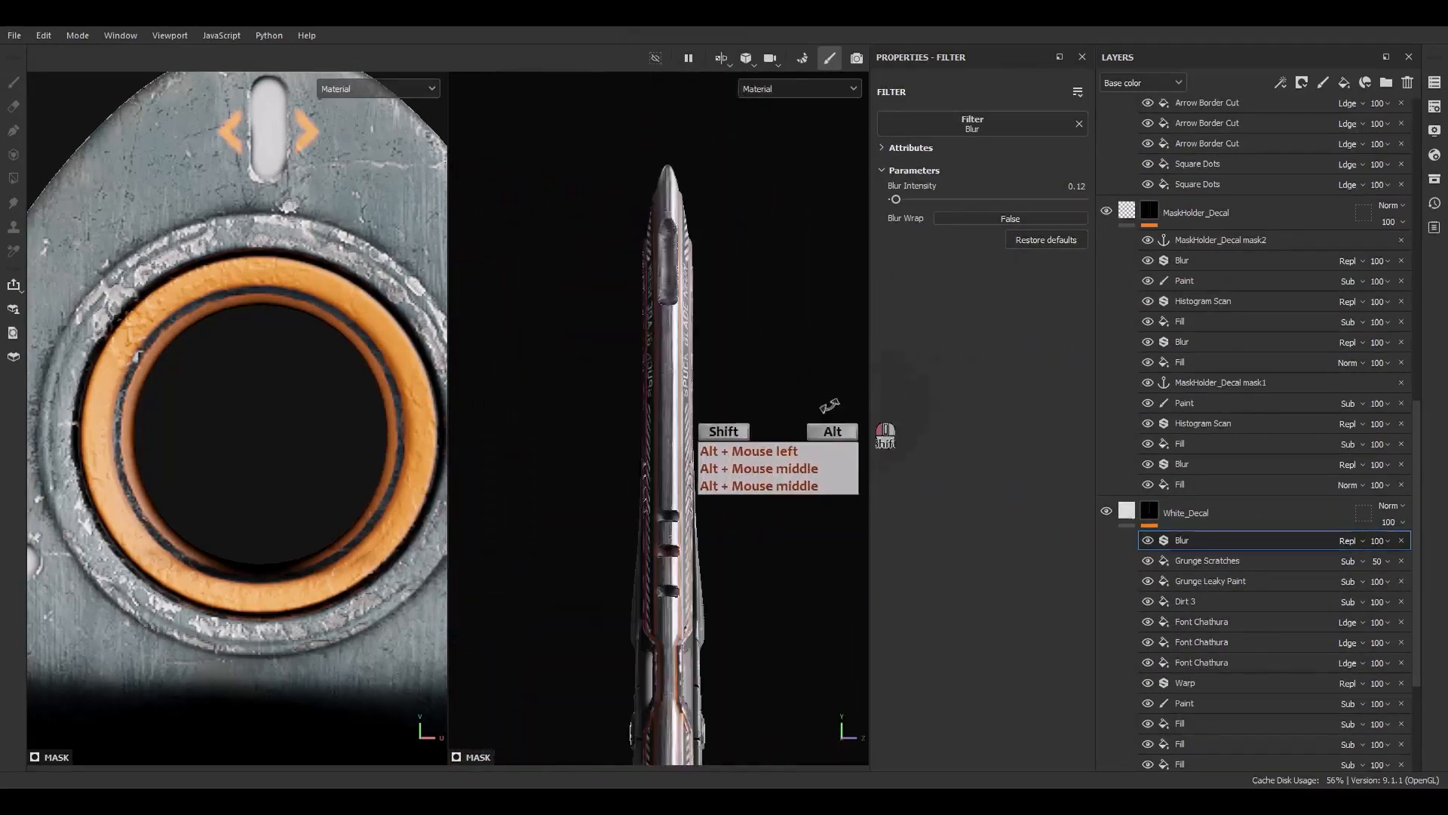
pyautogui.scroll(4, 724, 482)
pyautogui.keyDown('alt'); pyautogui.moveTo(724, 483); pyautogui.dragTo(702, 610); pyautogui.keyUp('alt')
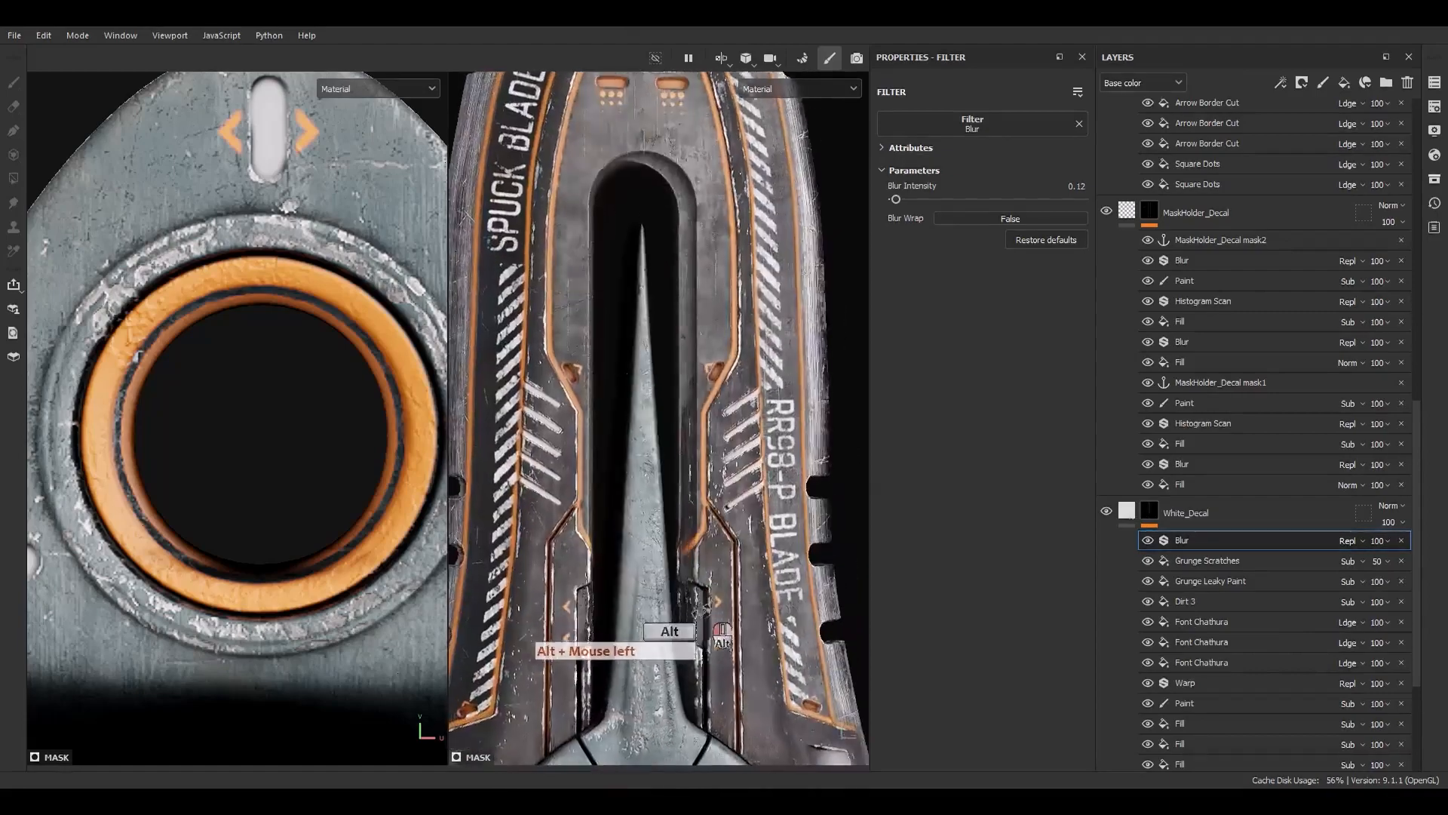
pyautogui.keyDown('alt'); pyautogui.moveTo(723, 634); pyautogui.dragTo(649, 543, button='right'); pyautogui.keyUp('alt')
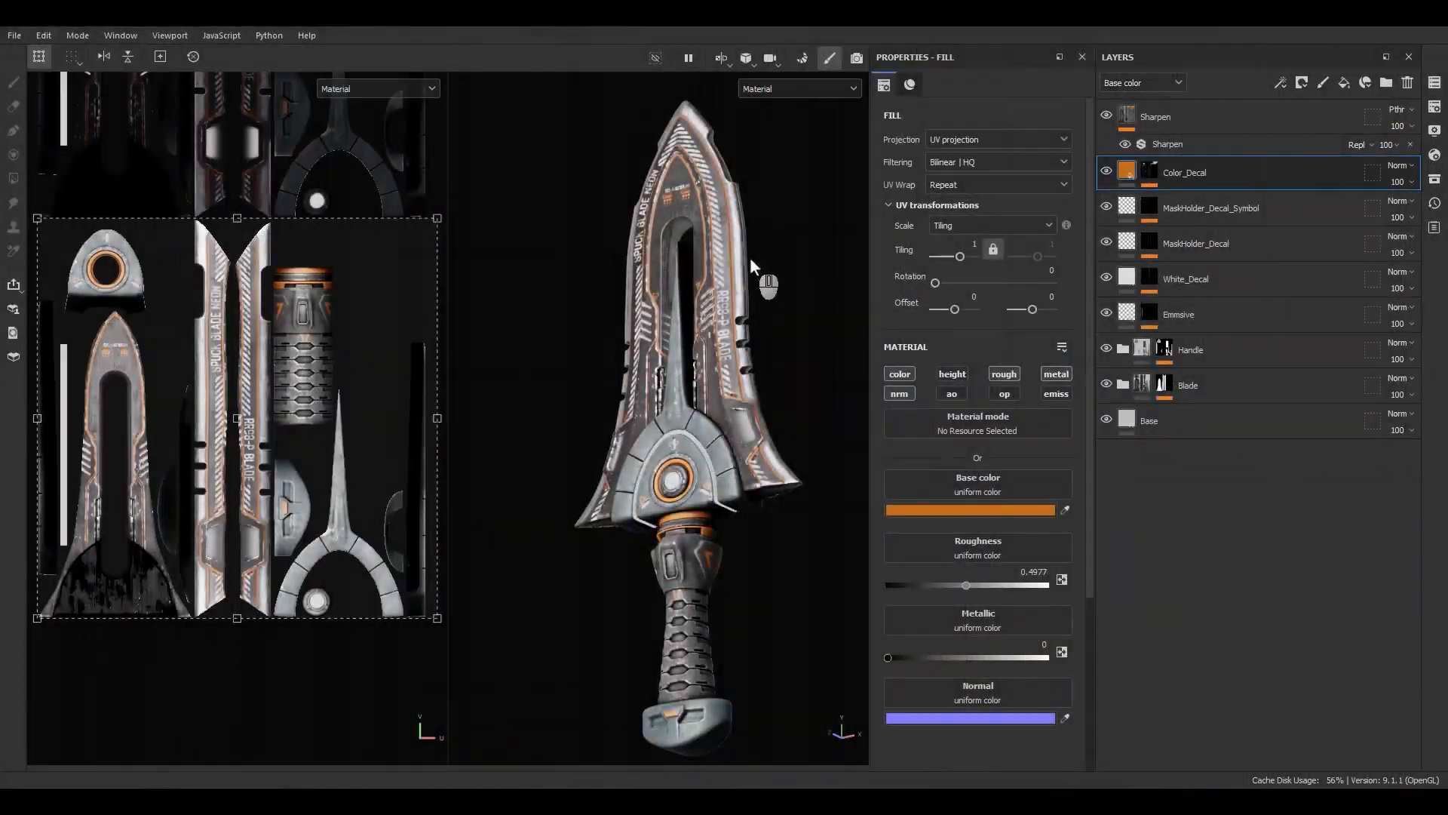
pyautogui.keyDown('alt'); pyautogui.moveTo(752, 265); pyautogui.dragTo(834, 336); pyautogui.keyUp('alt')
pyautogui.keyDown('alt'); pyautogui.moveTo(834, 336); pyautogui.dragTo(746, 494, button='right'); pyautogui.keyUp('alt')
pyautogui.keyDown('alt'); pyautogui.moveTo(741, 285); pyautogui.dragTo(743, 321, button='middle'); pyautogui.keyUp('alt')
pyautogui.moveTo(743, 320)
pyautogui.keyDown('alt'); pyautogui.mouseDown()
pyautogui.moveTo(772, 300)
pyautogui.moveTo(746, 236)
pyautogui.moveTo(733, 618)
pyautogui.moveTo(730, 576)
pyautogui.moveTo(624, 578)
pyautogui.moveTo(671, 630)
pyautogui.mouseUp(); pyautogui.keyUp('alt')
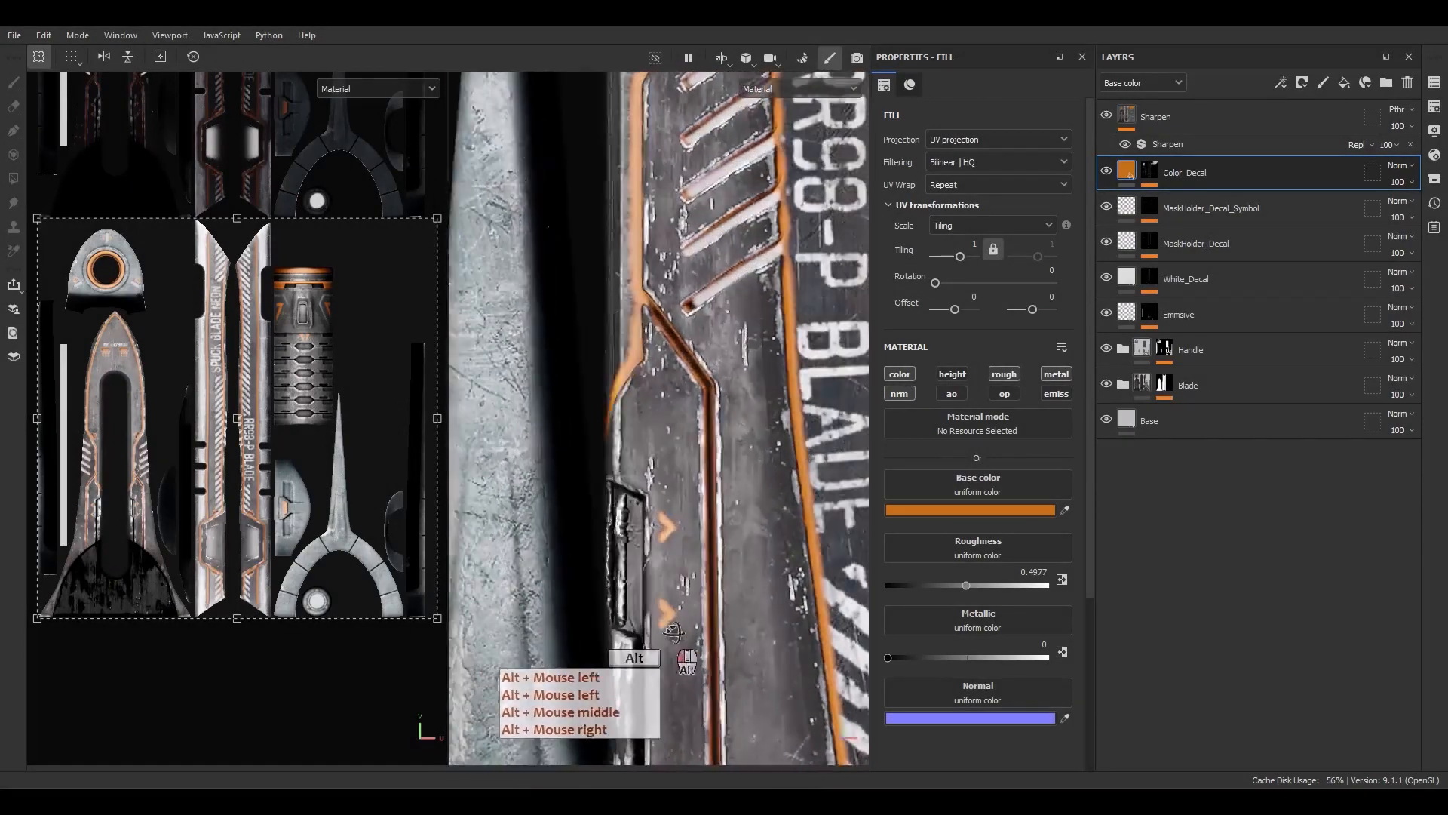
pyautogui.keyDown('alt'); pyautogui.moveTo(672, 631); pyautogui.dragTo(645, 298, button='right'); pyautogui.keyUp('alt')
pyautogui.keyDown('alt'); pyautogui.moveTo(645, 298); pyautogui.dragTo(702, 511, button='middle'); pyautogui.keyUp('alt')
pyautogui.keyDown('alt'); pyautogui.moveTo(702, 511); pyautogui.dragTo(682, 478); pyautogui.keyUp('alt')
pyautogui.keyDown('alt'); pyautogui.moveTo(663, 392); pyautogui.dragTo(722, 575, button='middle'); pyautogui.keyUp('alt')
pyautogui.keyDown('alt'); pyautogui.moveTo(734, 480); pyautogui.dragTo(713, 394); pyautogui.keyUp('alt')
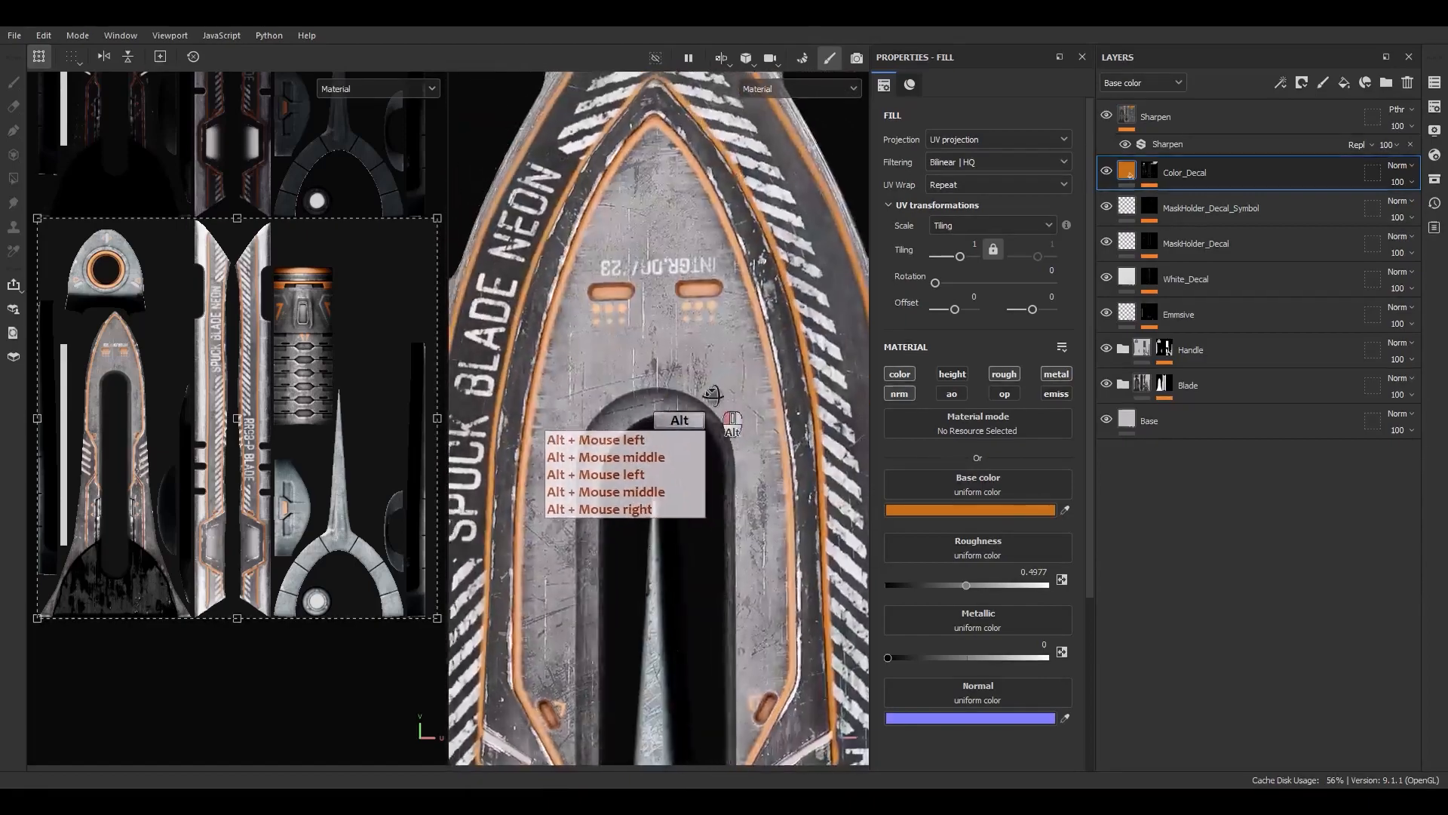
pyautogui.keyDown('alt'); pyautogui.moveTo(710, 389); pyautogui.dragTo(634, 98, button='right'); pyautogui.keyUp('alt')
pyautogui.keyDown('alt'); pyautogui.moveTo(691, 550); pyautogui.dragTo(683, 340, button='right'); pyautogui.keyUp('alt')
pyautogui.keyDown('alt'); pyautogui.moveTo(693, 362); pyautogui.dragTo(670, 194, button='middle'); pyautogui.keyUp('alt')
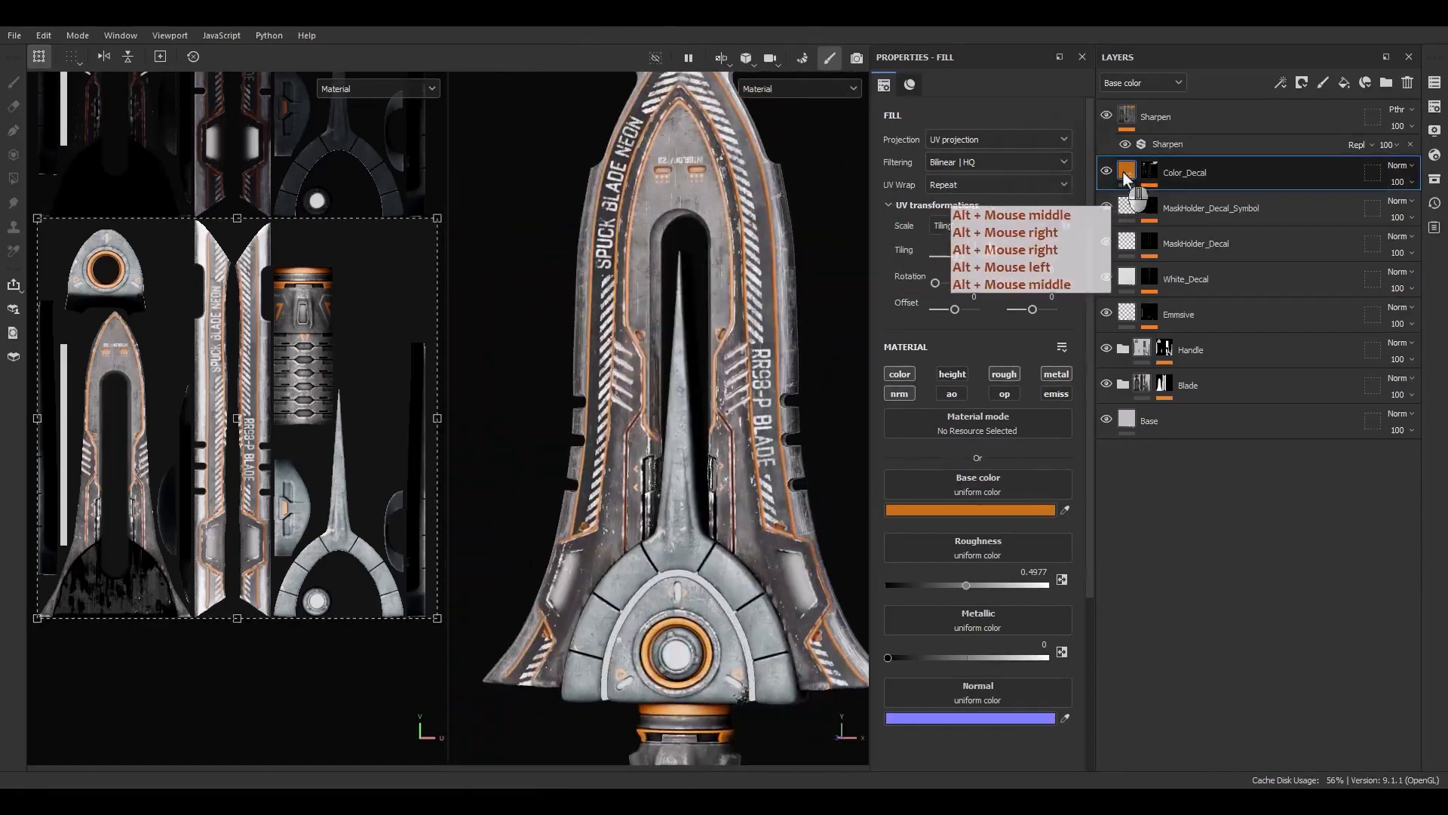
pyautogui.scroll(-2, 690, 366)
pyautogui.keyDown('alt'); pyautogui.moveTo(738, 511); pyautogui.dragTo(708, 341, button='middle'); pyautogui.keyUp('alt')
pyautogui.keyDown('alt'); pyautogui.moveTo(707, 344); pyautogui.dragTo(640, 462); pyautogui.keyUp('alt')
pyautogui.keyDown('alt'); pyautogui.moveTo(655, 396); pyautogui.dragTo(670, 471, button='middle'); pyautogui.keyUp('alt')
pyautogui.keyDown('alt'); pyautogui.moveTo(670, 469); pyautogui.dragTo(655, 411, button='right'); pyautogui.keyUp('alt')
pyautogui.keyDown('alt'); pyautogui.moveTo(655, 408); pyautogui.dragTo(720, 326); pyautogui.keyUp('alt')
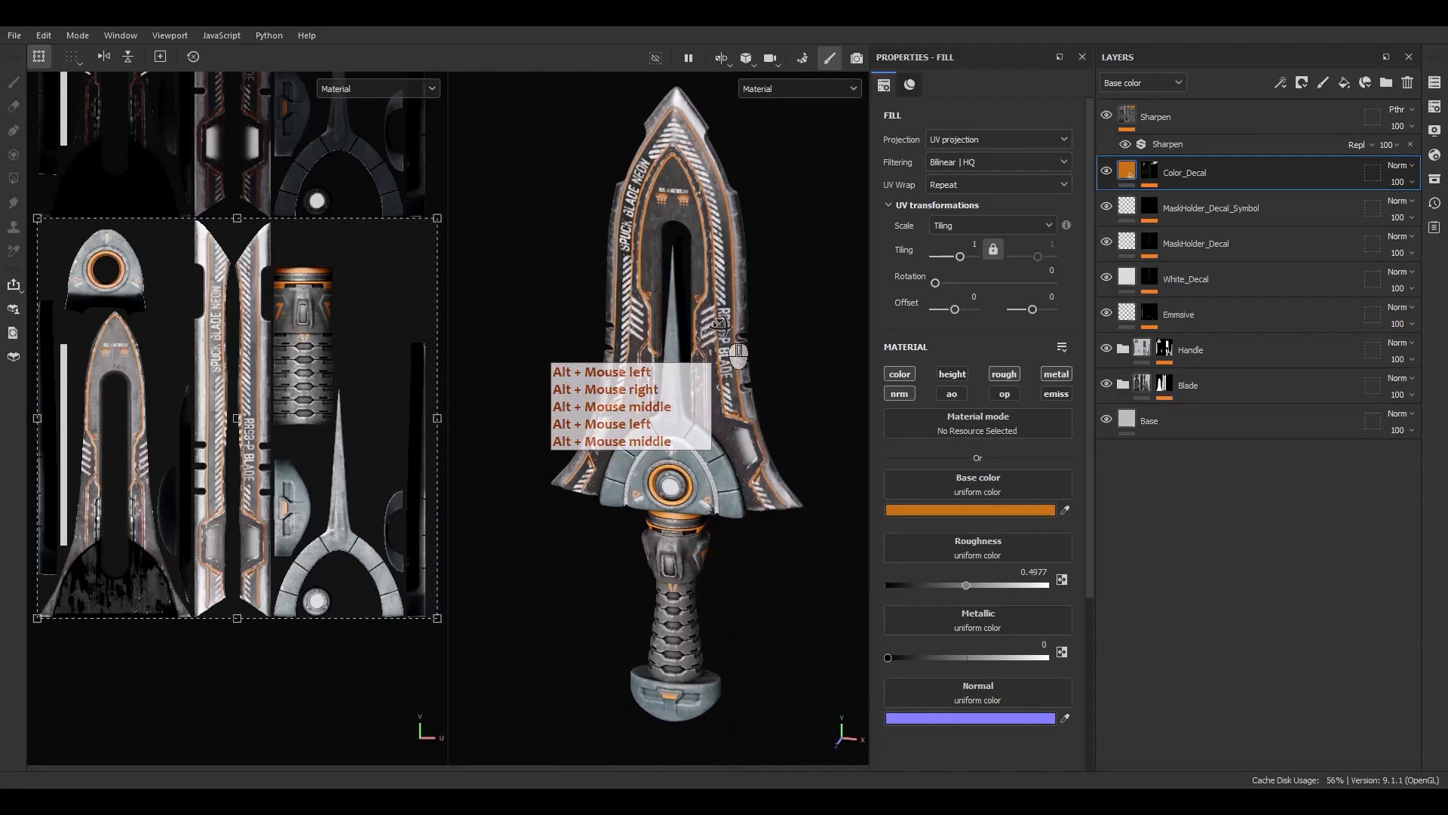